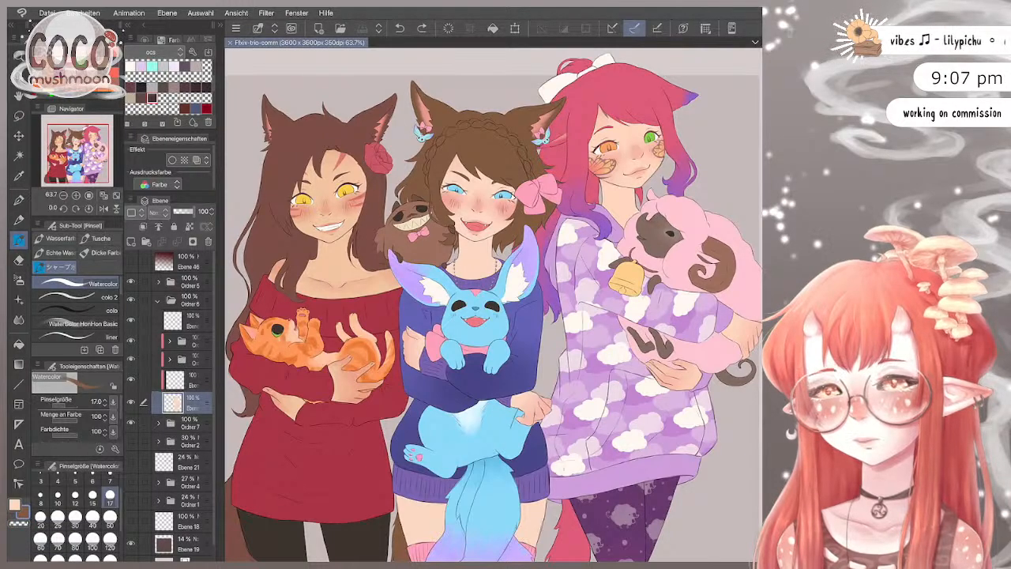
Step: Select the layer folder Ordner 6 and collapse it, leaving it visible
scroll(622, 267, down, 3)
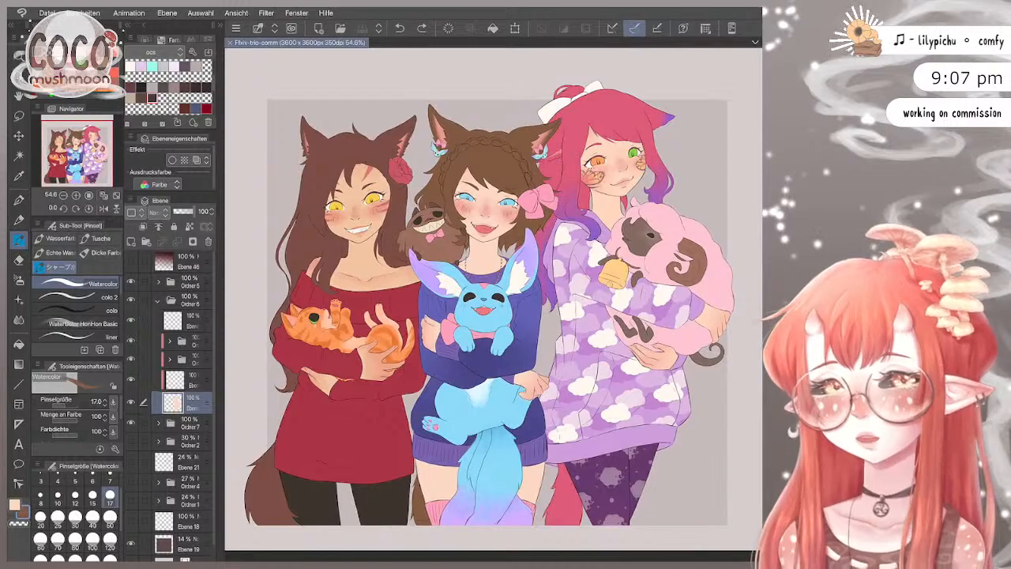
click(182, 301)
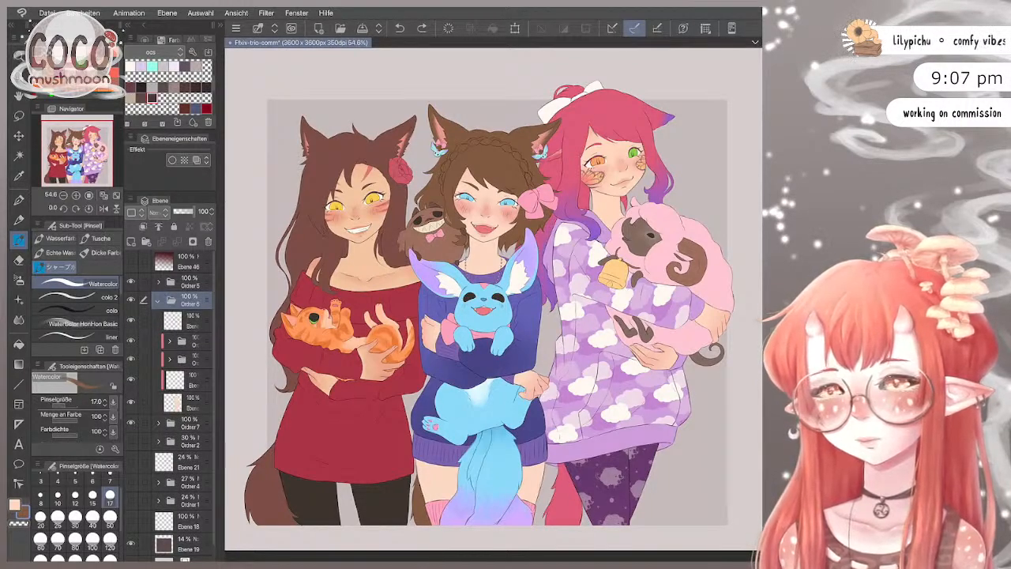
click(158, 300)
click(158, 301)
click(158, 300)
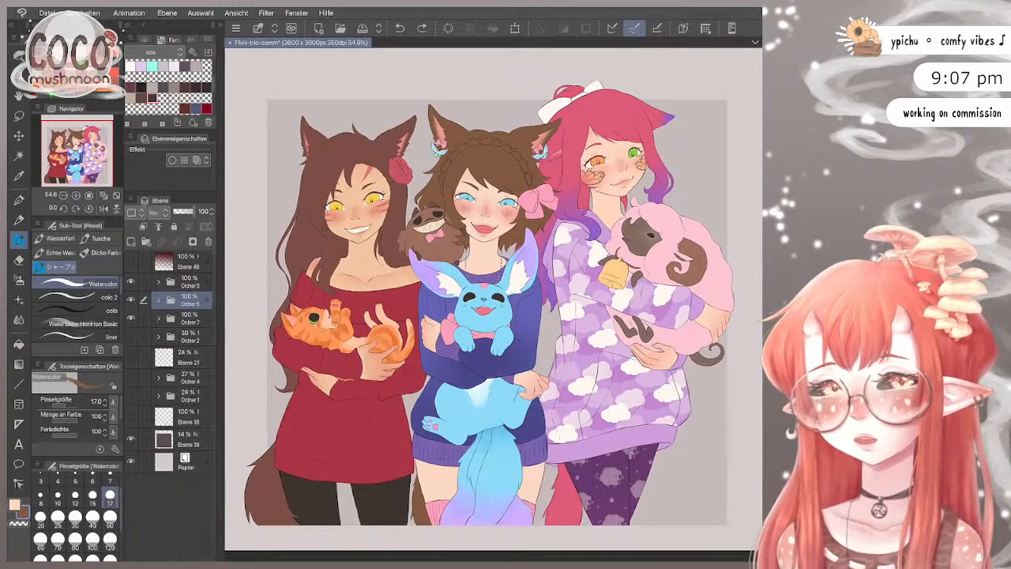
click(131, 300)
click(131, 301)
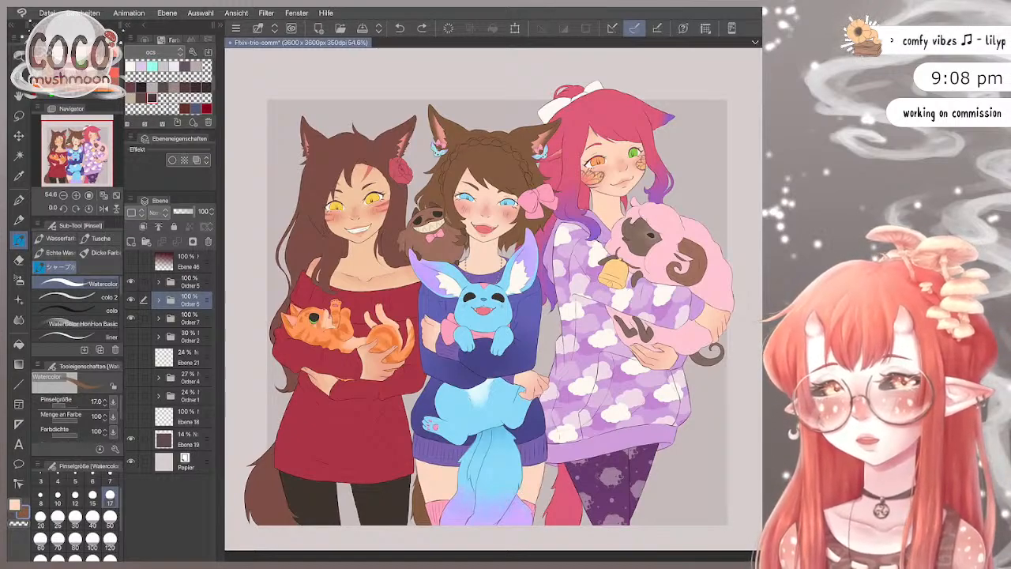
Step: Add a new layer above the folder Ordner 5 and set the G-Pen's brush size to 12
click(131, 241)
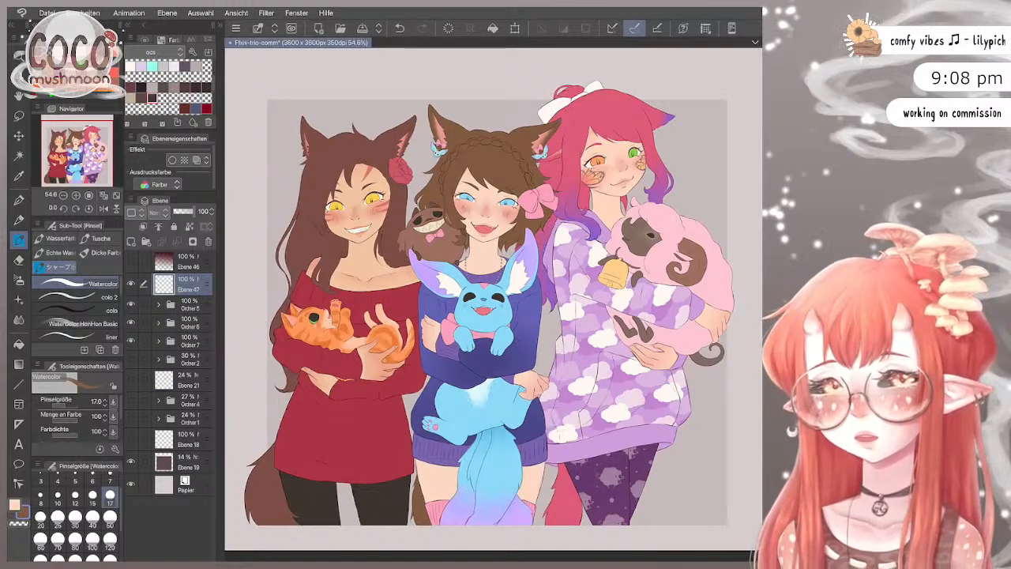
key(p)
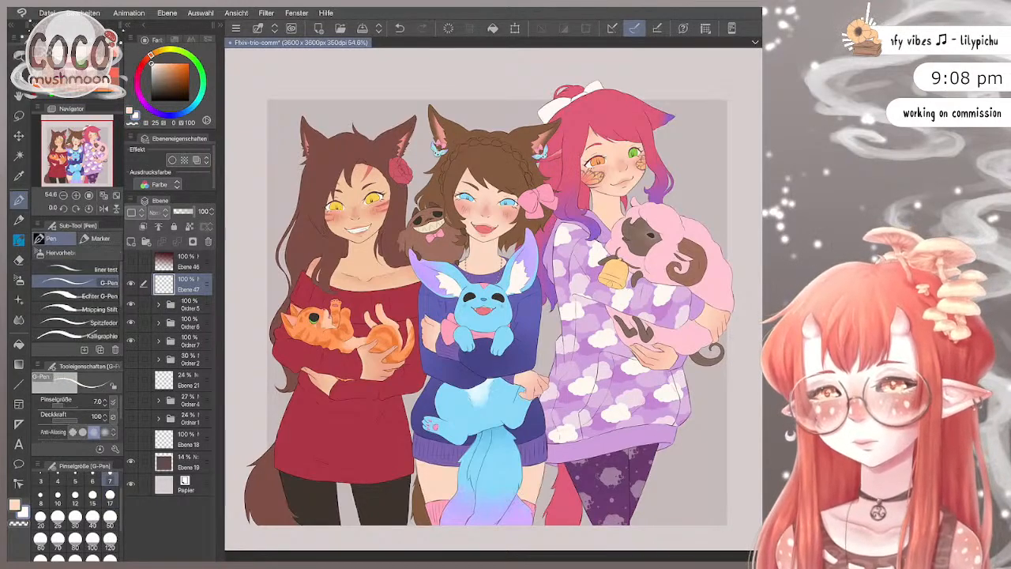
scroll(494, 301, up, 5)
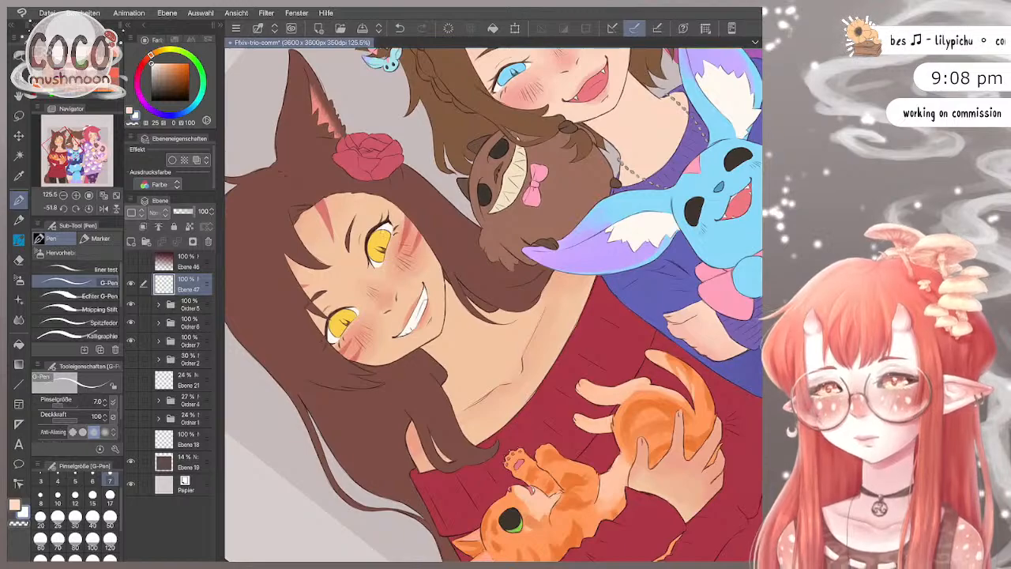
click(75, 498)
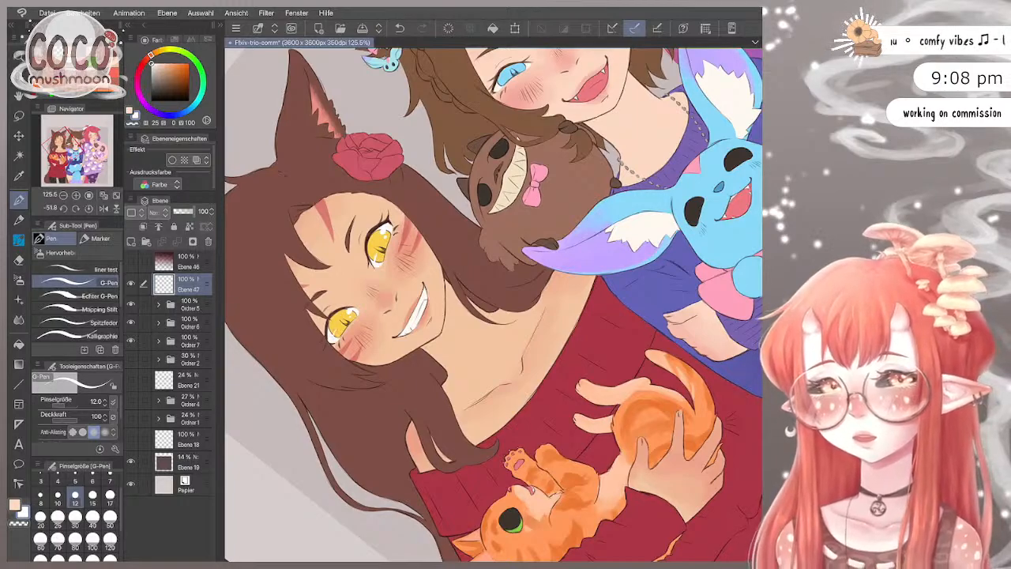
Step: Paint a large and a small white highlight in each eye of the blue creature on the new layer
scroll(423, 344, down, 3)
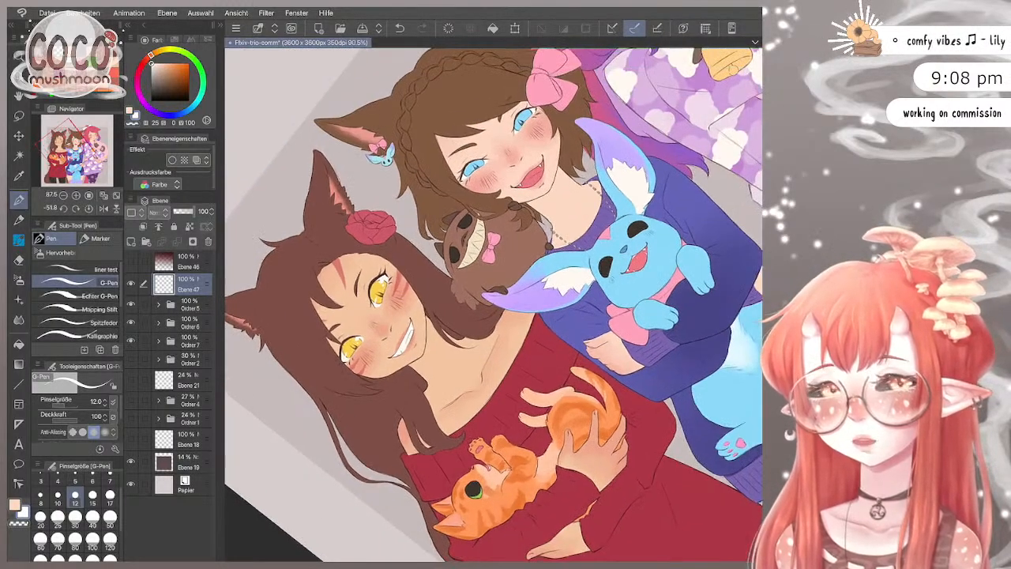
scroll(553, 103, up, 5)
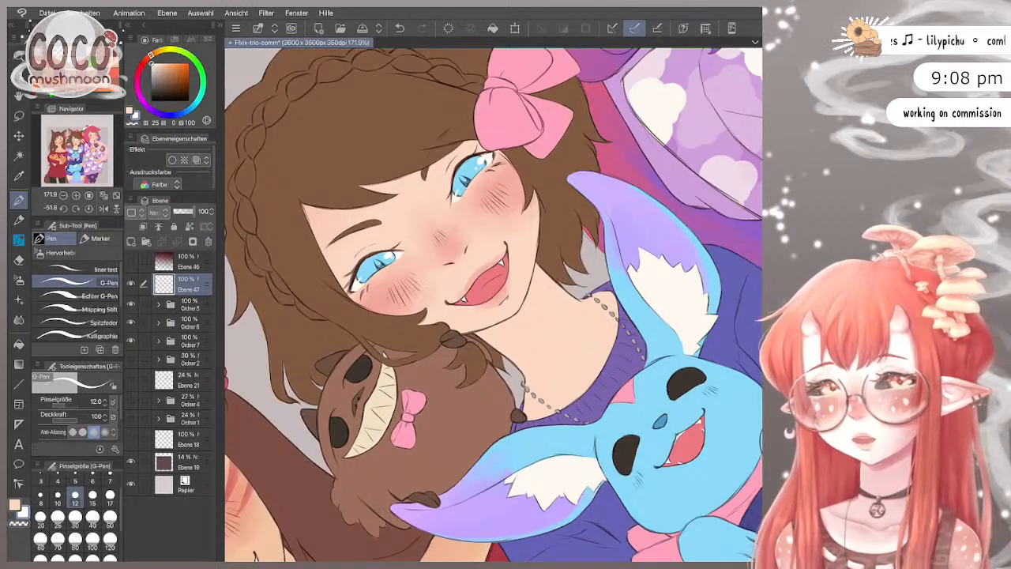
scroll(494, 305, down, 4)
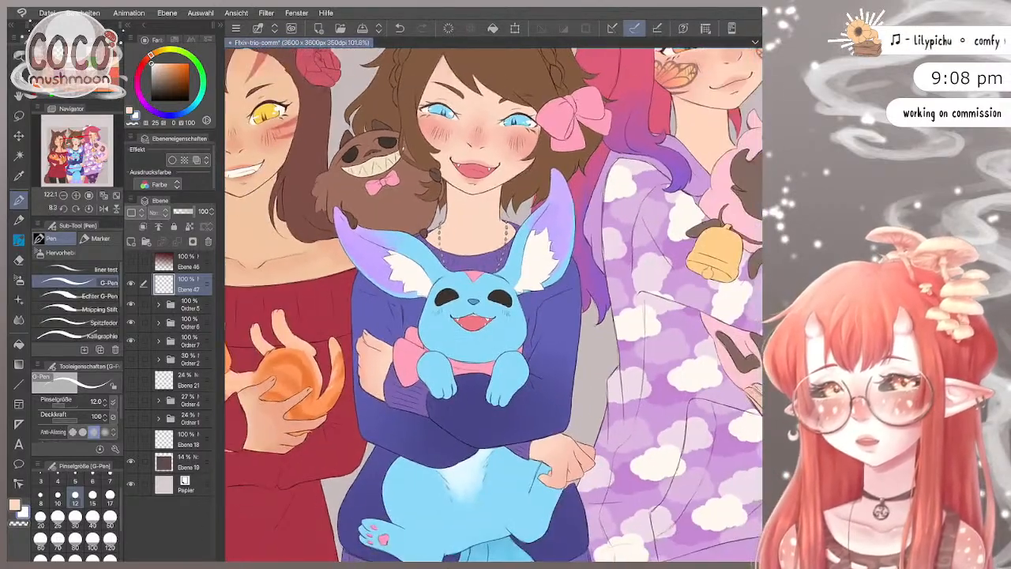
scroll(474, 166, up, 3)
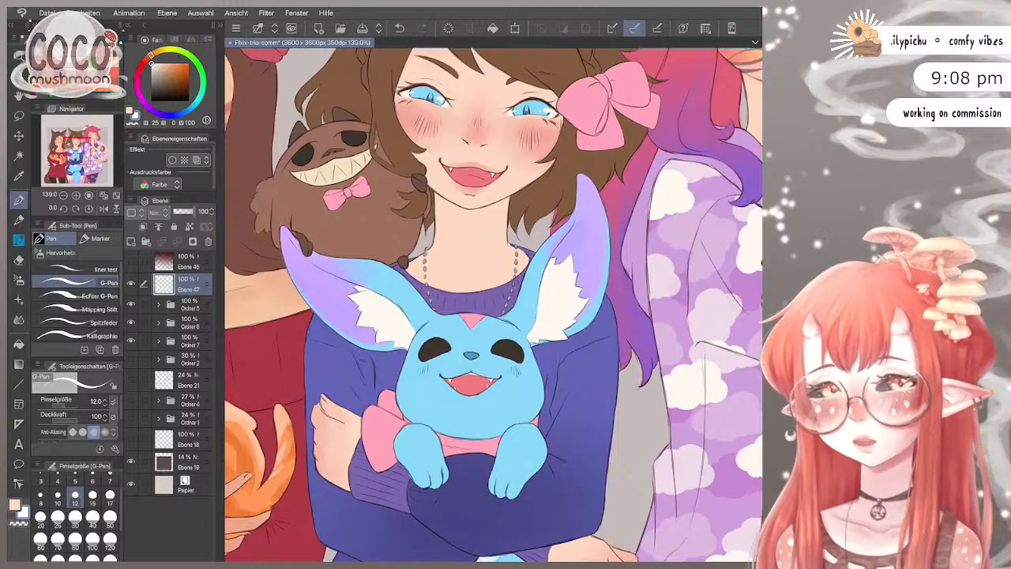
drag(434, 343, 439, 345)
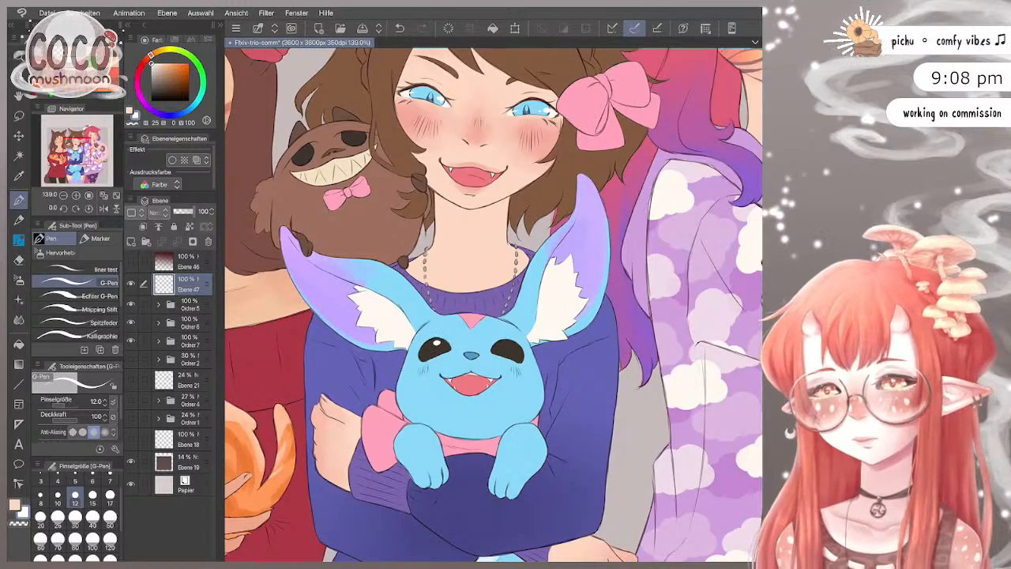
drag(502, 344, 504, 346)
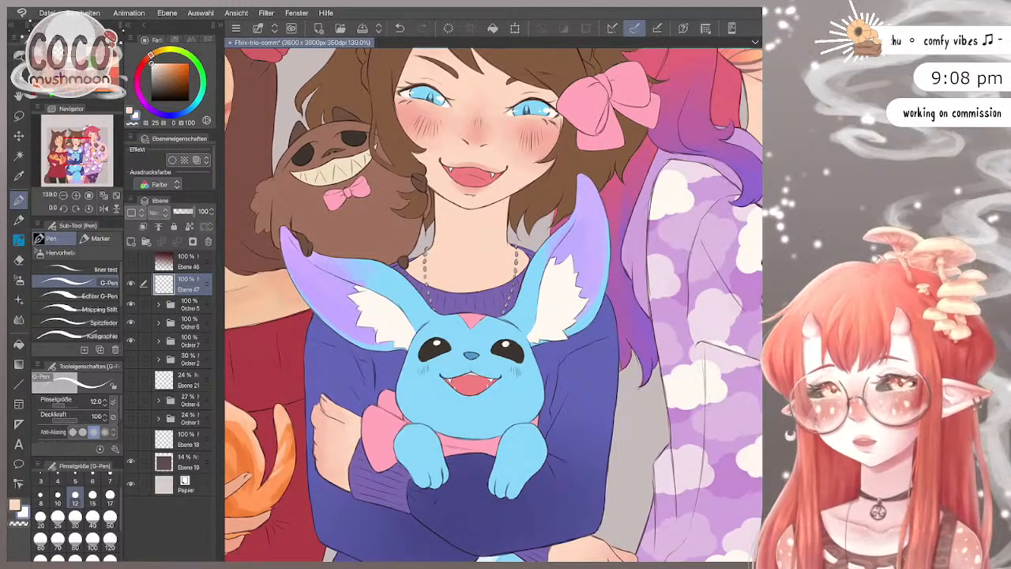
drag(426, 345, 431, 347)
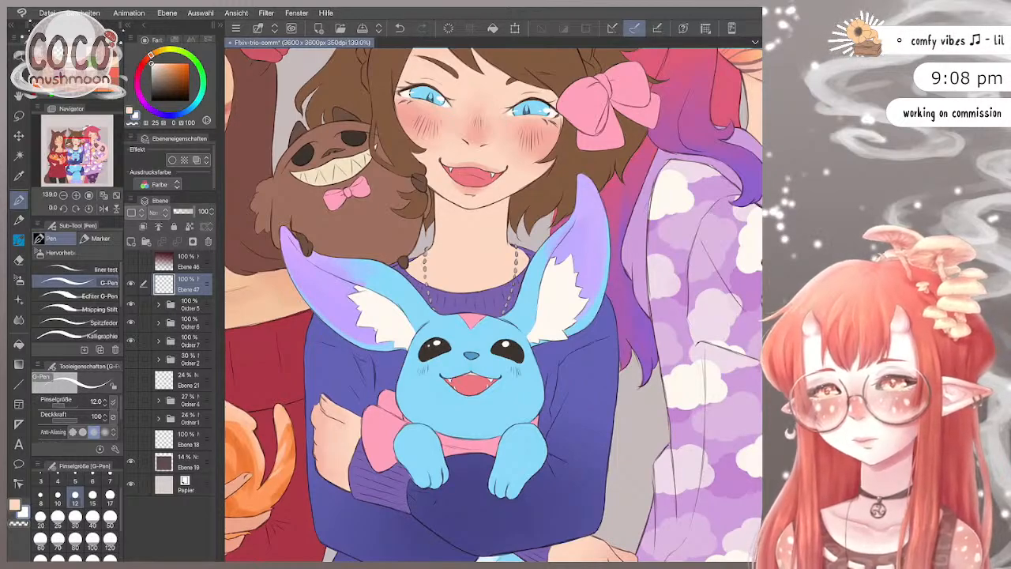
drag(511, 347, 518, 350)
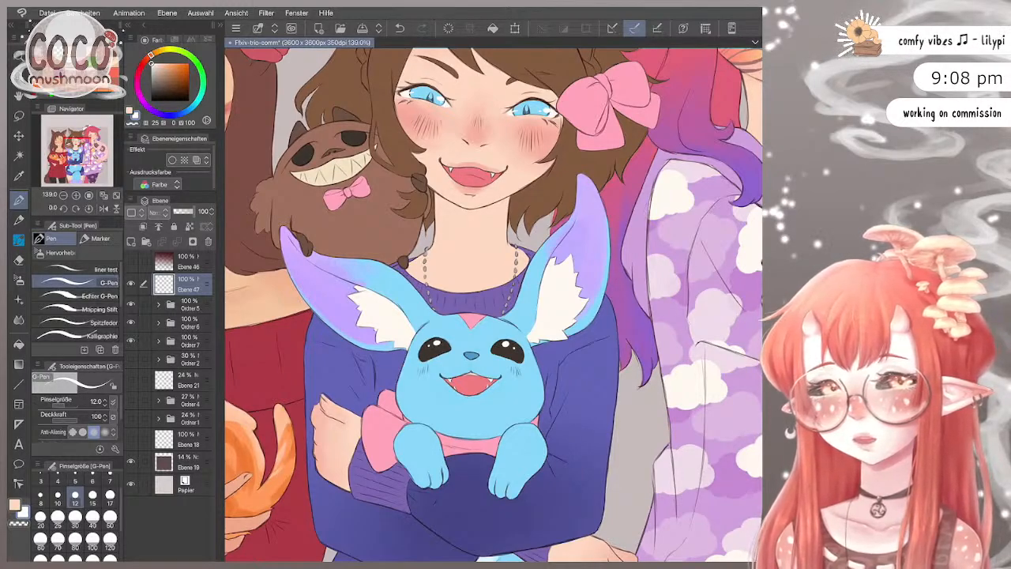
Step: Paint white highlights in both eyes of the brown creature on the middle woman's shoulder
drag(305, 153, 352, 134)
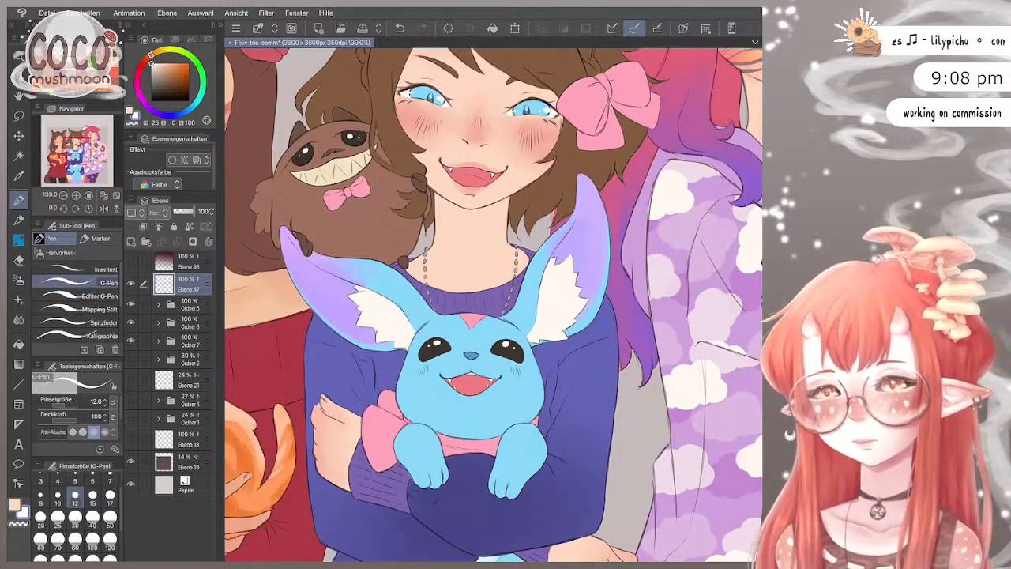
scroll(494, 301, down, 3)
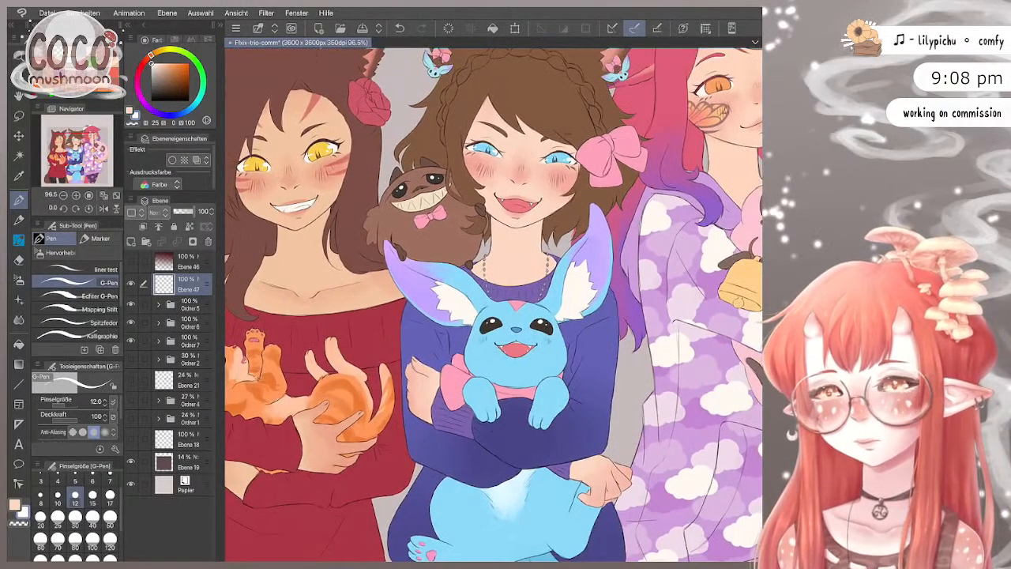
scroll(494, 300, down, 1)
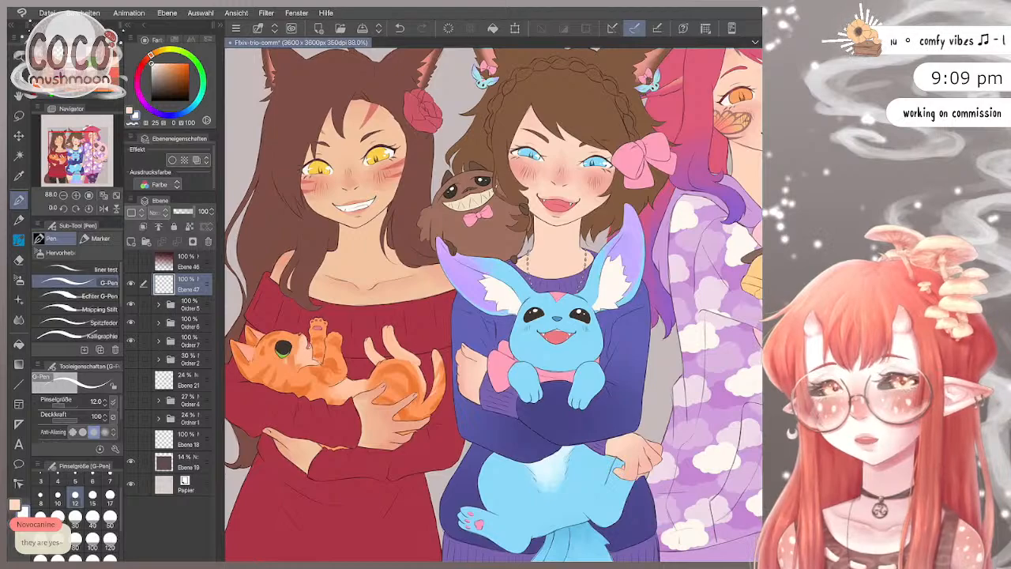
Step: Undo the last highlight stroke and repaint a white highlight in the orange kitten's eye
scroll(494, 300, up, 3)
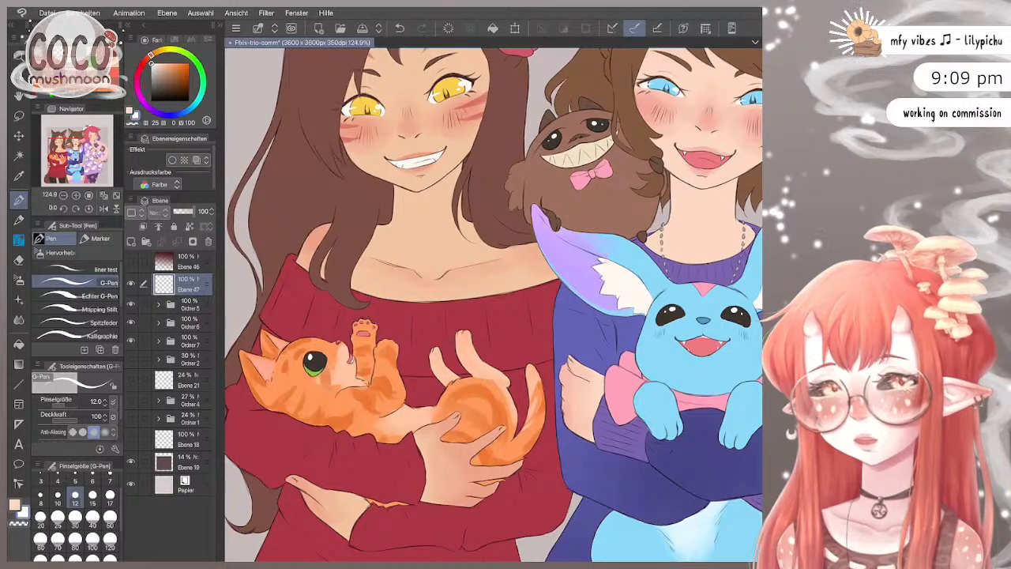
key(ctrl+z)
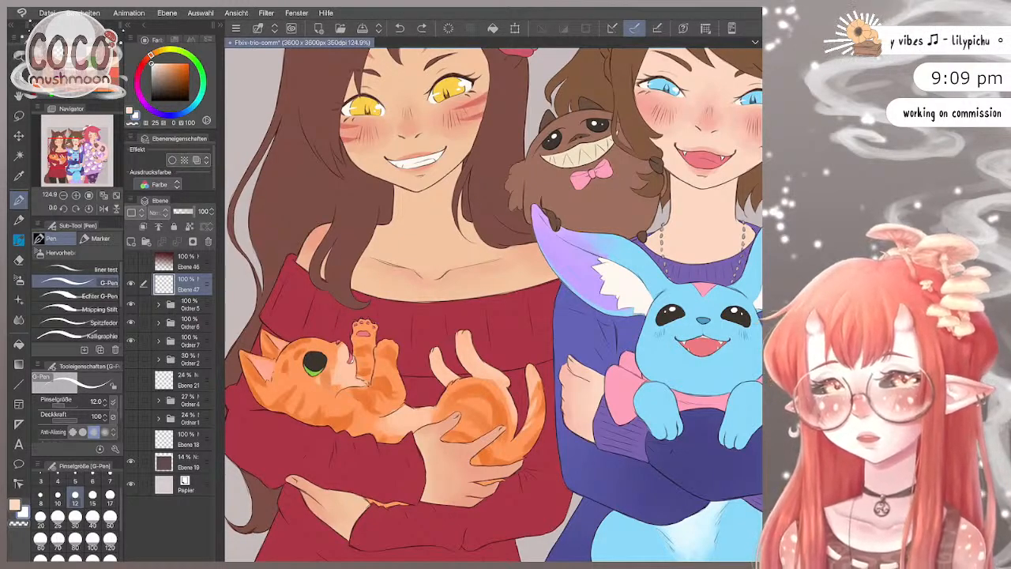
drag(310, 355, 309, 364)
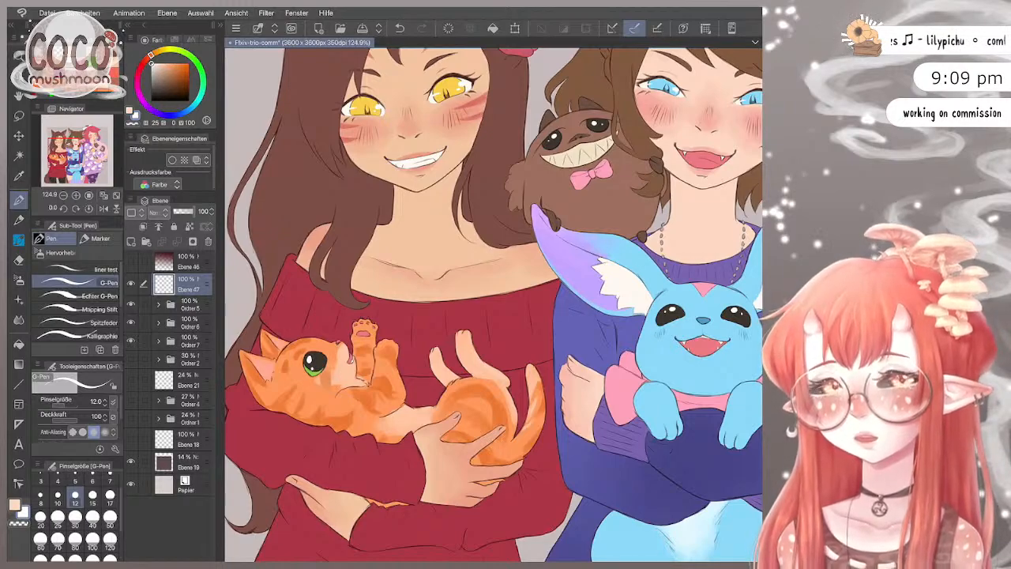
Step: Paint a small white highlight in the pink sheep's eye
scroll(494, 304, down, 2)
scroll(494, 304, down, 2)
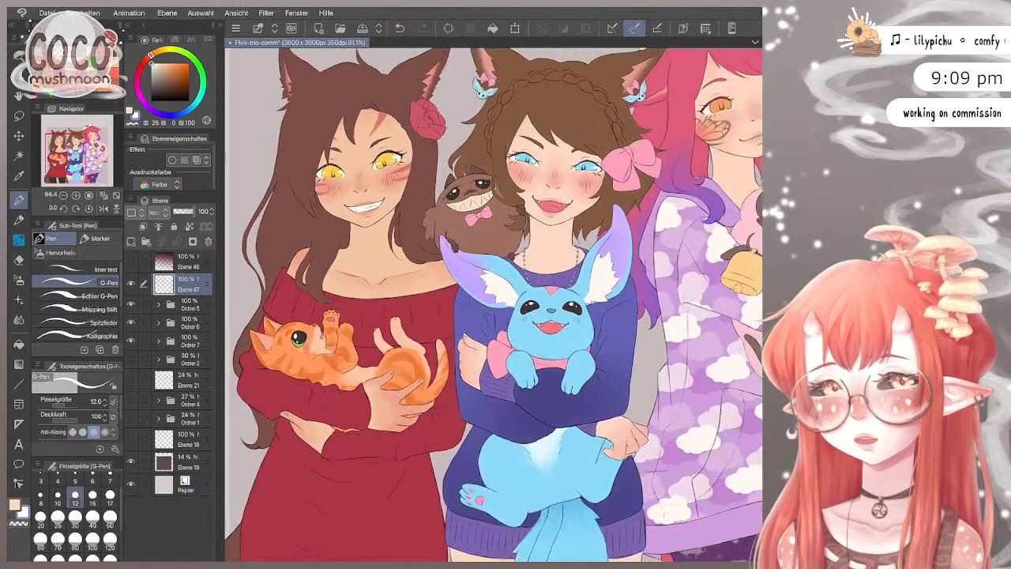
scroll(494, 304, down, 2)
scroll(553, 304, up, 3)
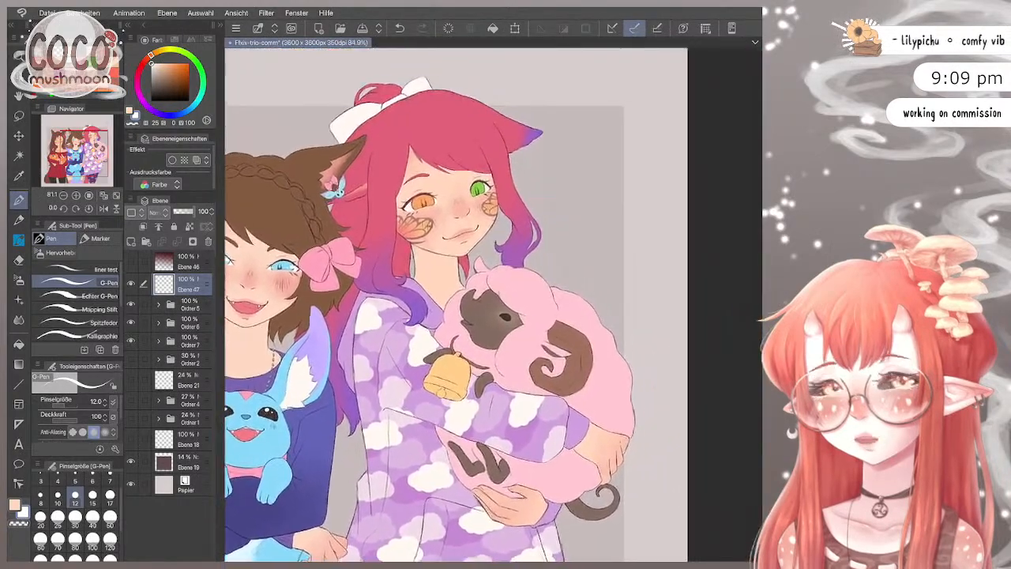
scroll(703, 324, up, 1)
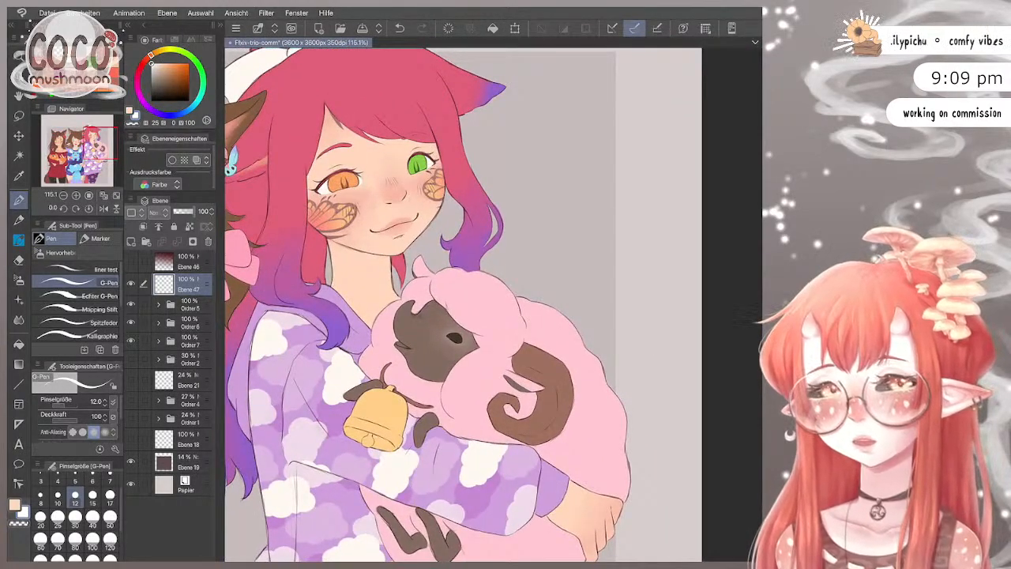
scroll(564, 332, up, 3)
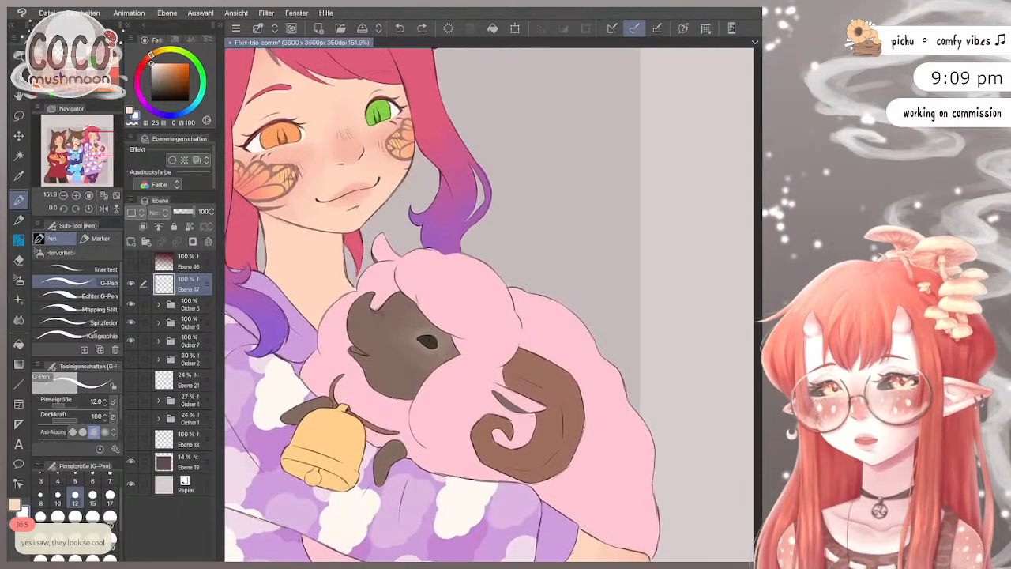
click(433, 341)
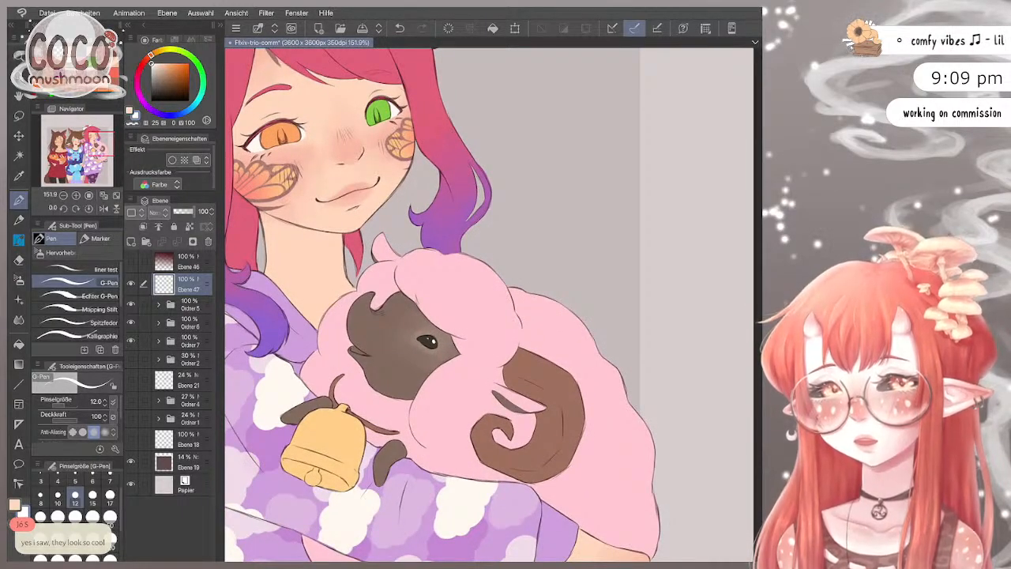
Step: Paint white highlights in the orange and green eyes of the pink-haired woman, undoing and redoing the first one
scroll(490, 316, down, 3)
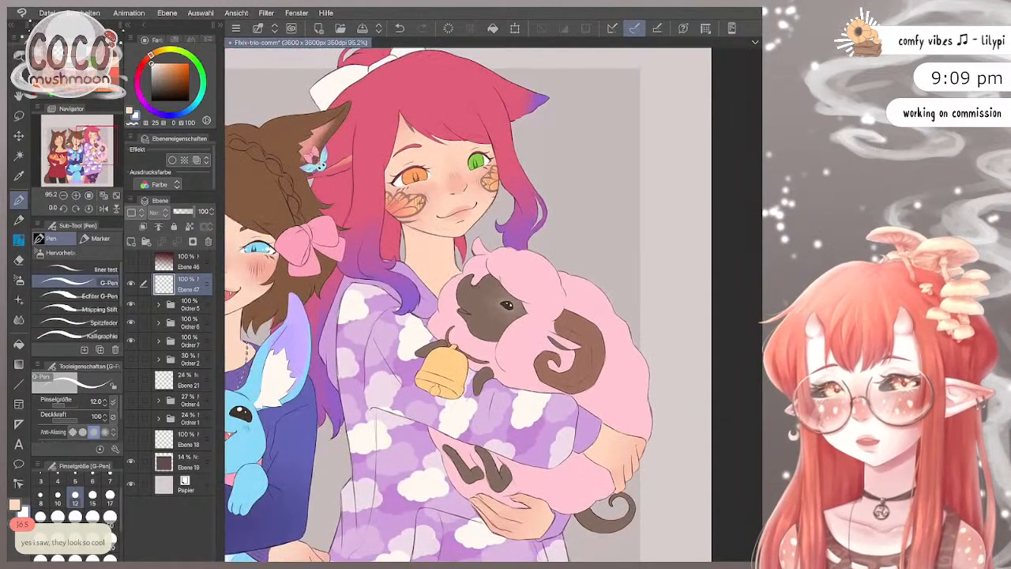
scroll(490, 316, up, 3)
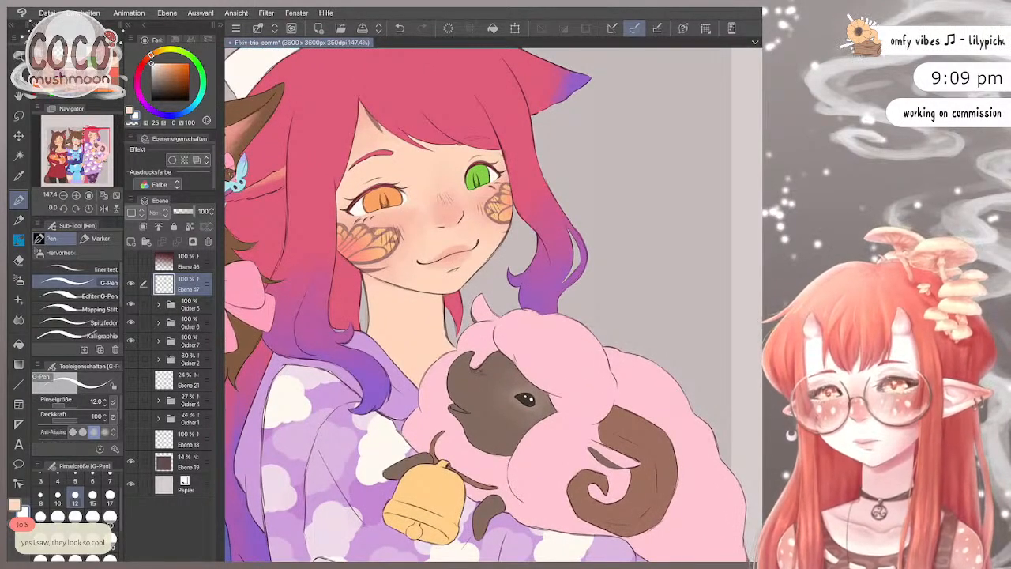
click(398, 198)
key(ctrl+z)
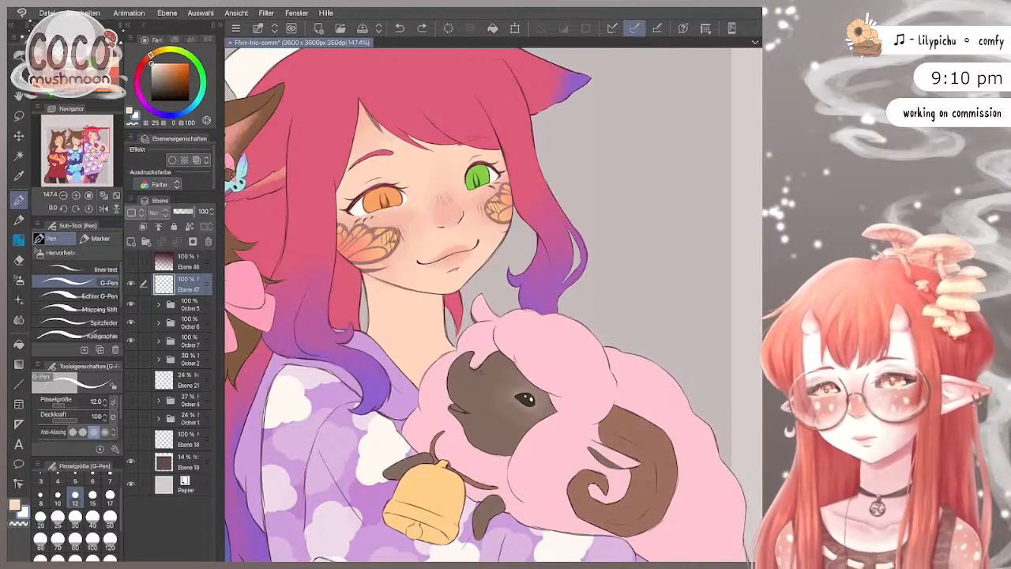
click(396, 193)
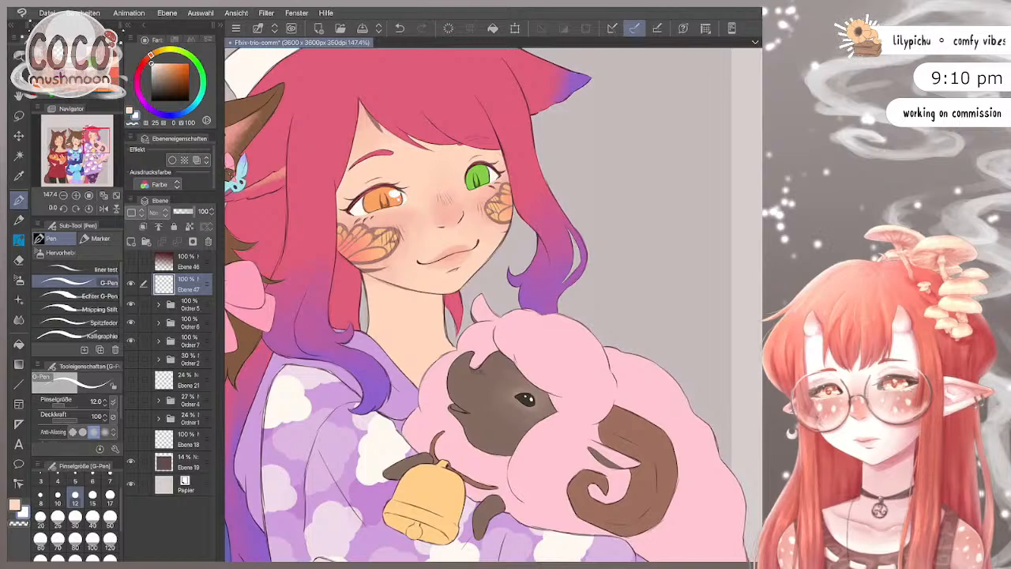
click(486, 172)
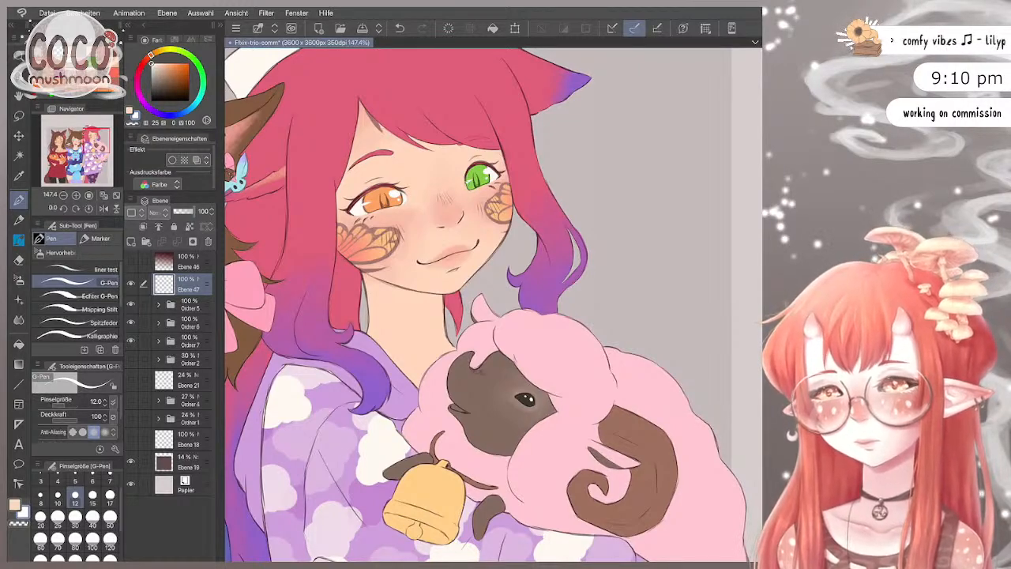
scroll(493, 305, down, 5)
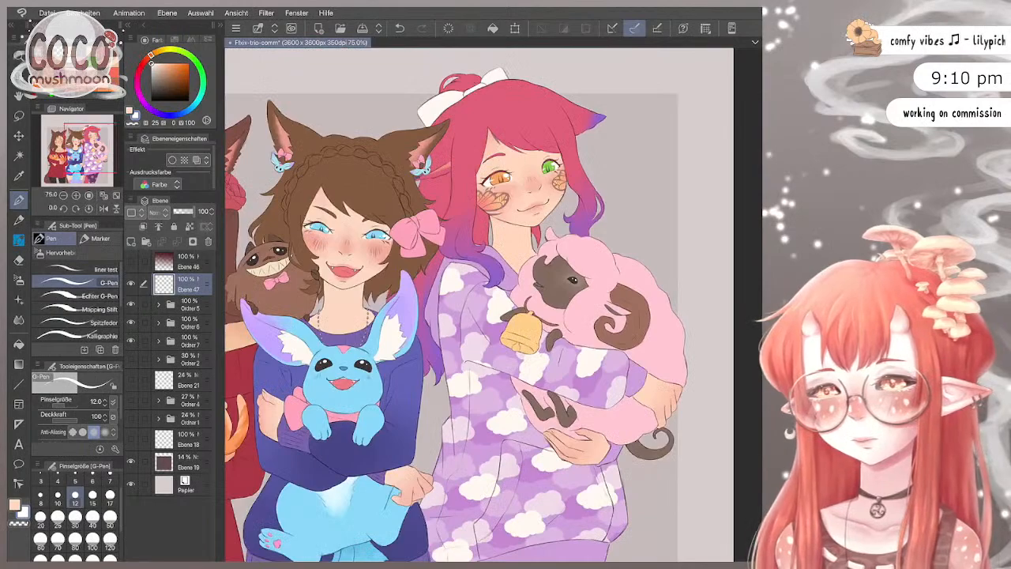
scroll(493, 305, down, 2)
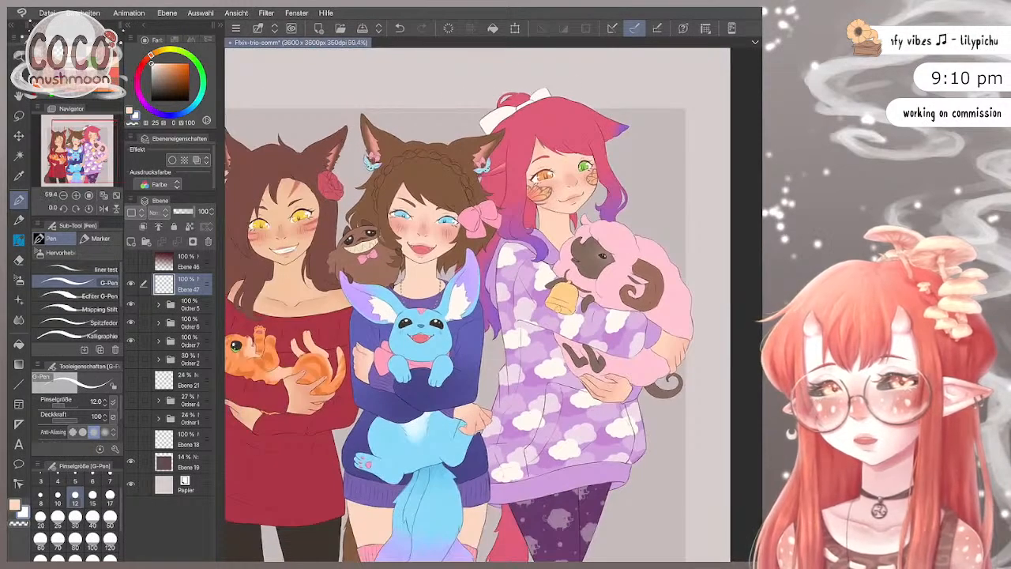
scroll(493, 305, down, 1)
scroll(317, 231, up, 6)
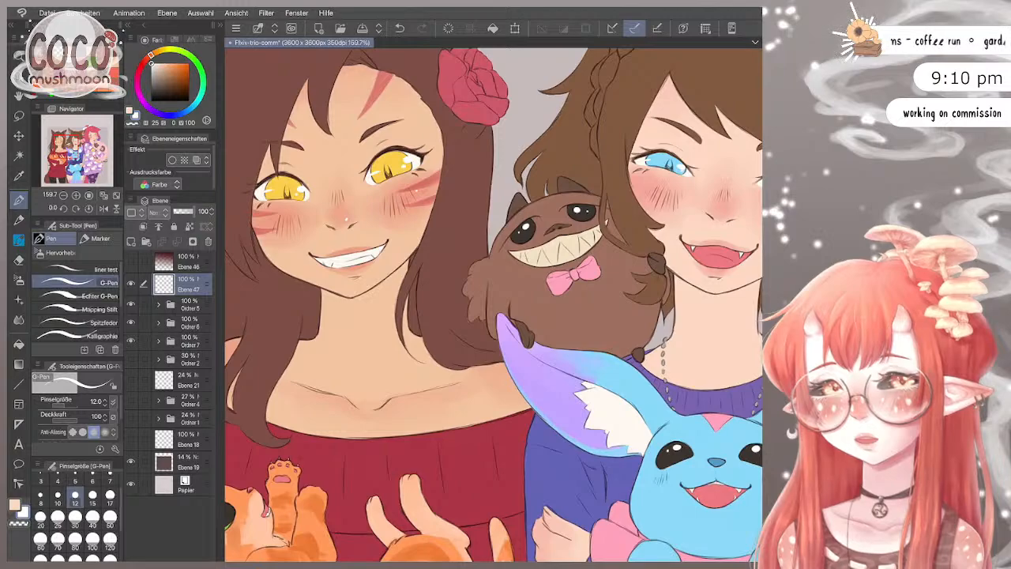
Step: Undo the last highlight stroke on the yellow-eyed woman's face
key(ctrl+z)
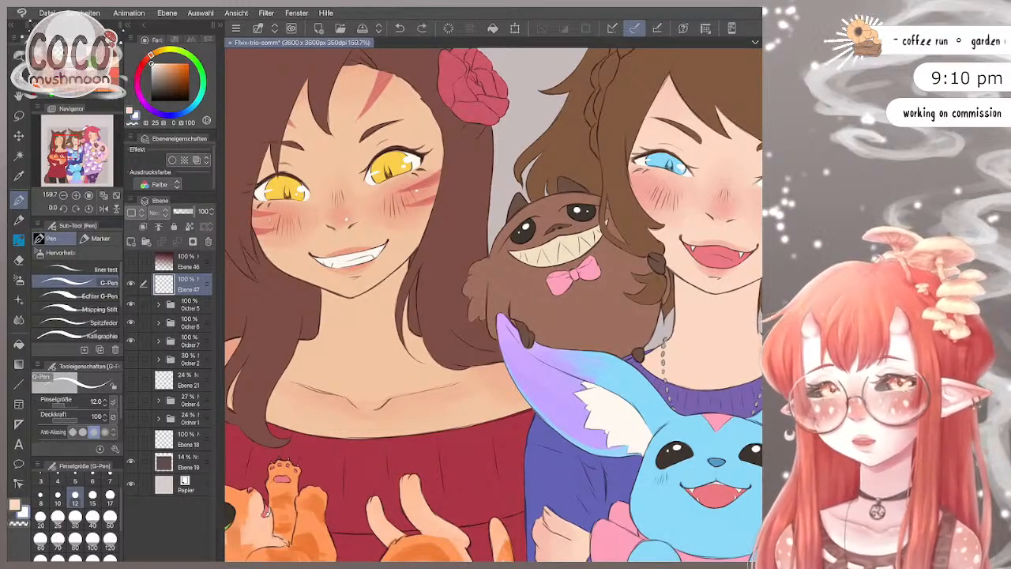
key(ctrl+y)
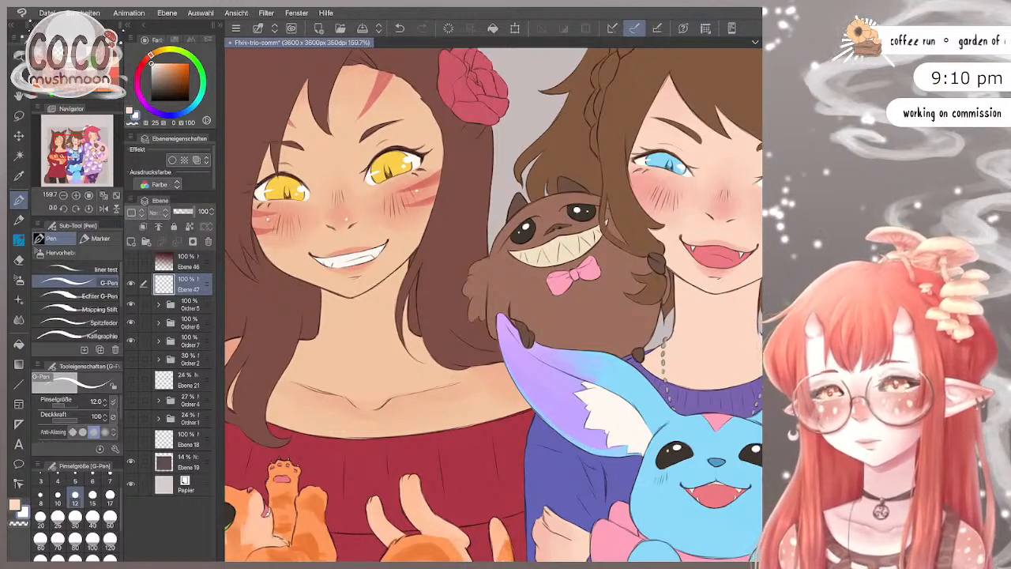
key(ctrl+z)
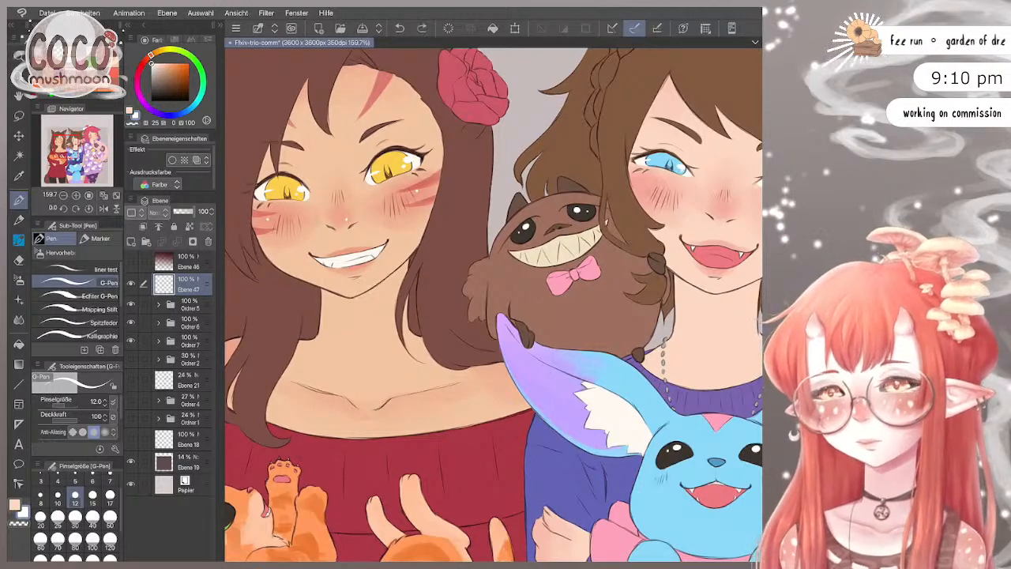
Step: Lasso the highlight on the yellow-eyed woman's striped cheek, adjust it with a transform, clear the selection and return to the G-Pen
key(m)
drag(414, 207, 412, 203)
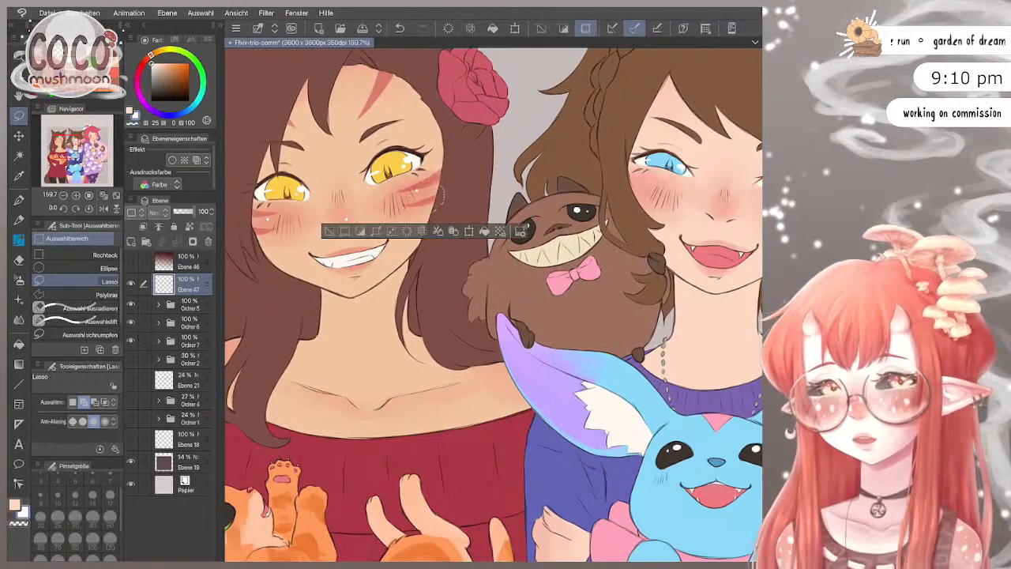
key(ctrl+t)
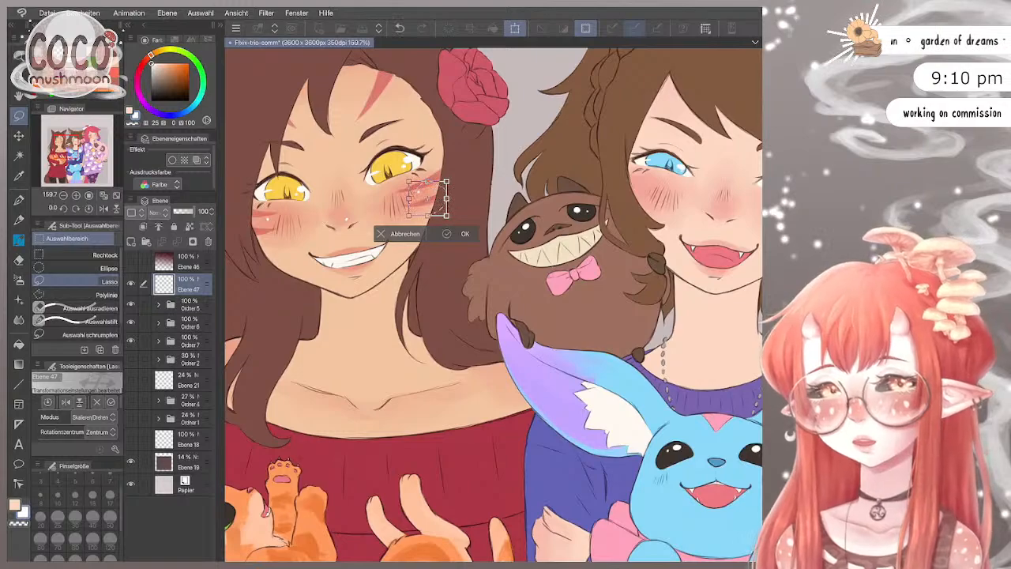
key(Return)
key(ctrl+d)
key(p)
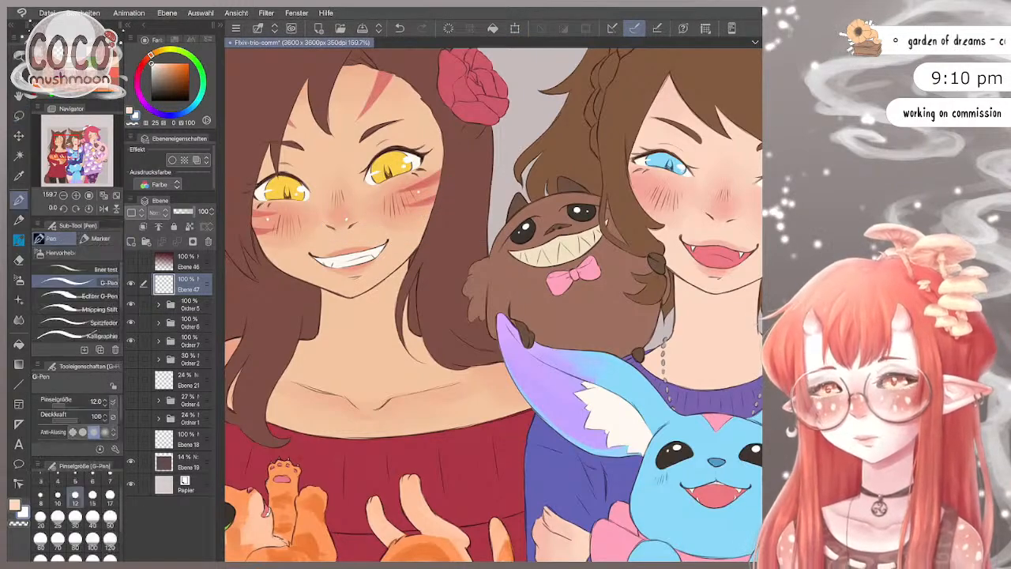
Step: Paint a small white highlight on the yellow-eyed woman's lower lip
scroll(494, 304, down, 2)
scroll(494, 305, up, 2)
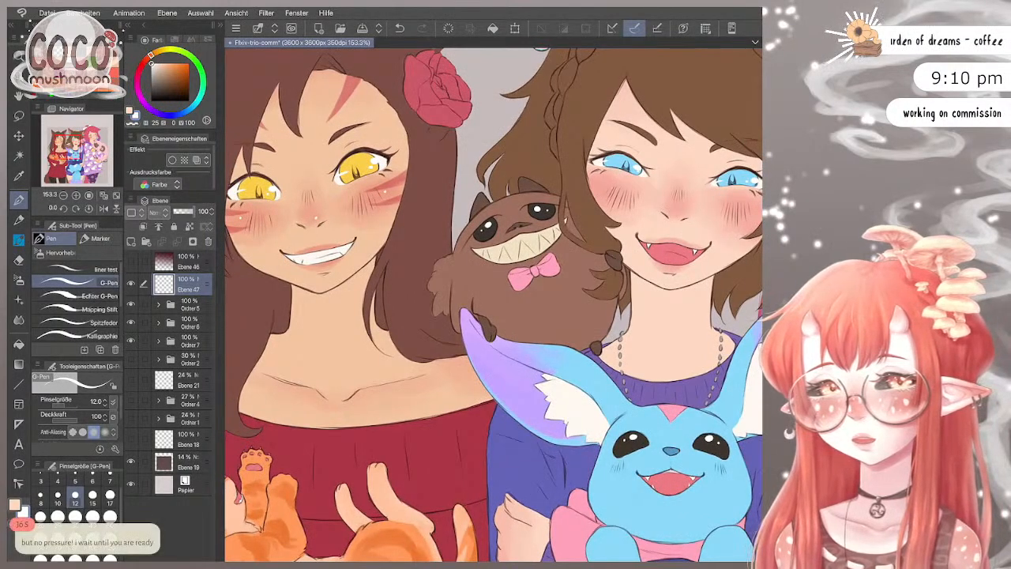
scroll(494, 304, up, 2)
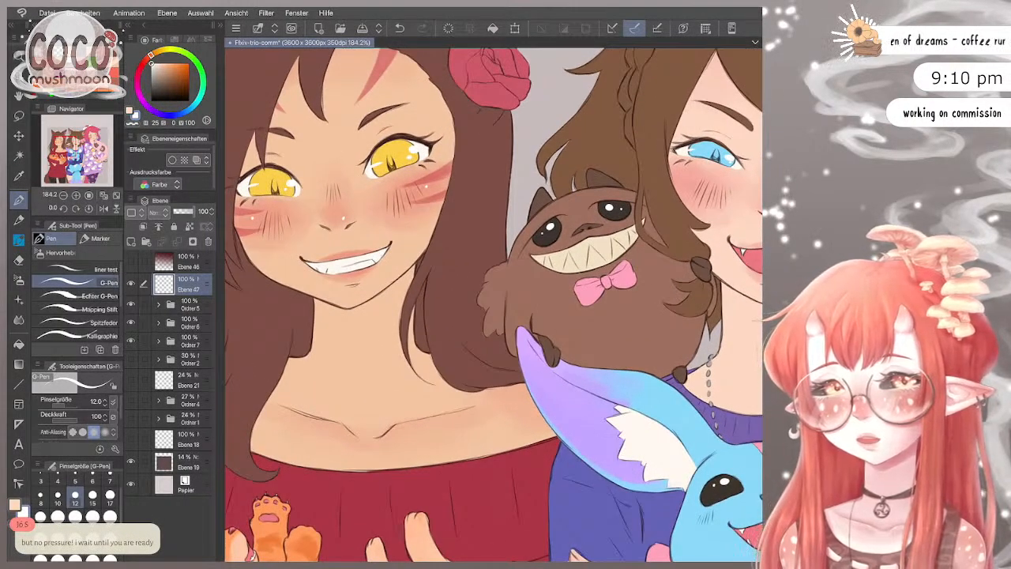
scroll(493, 304, up, 1)
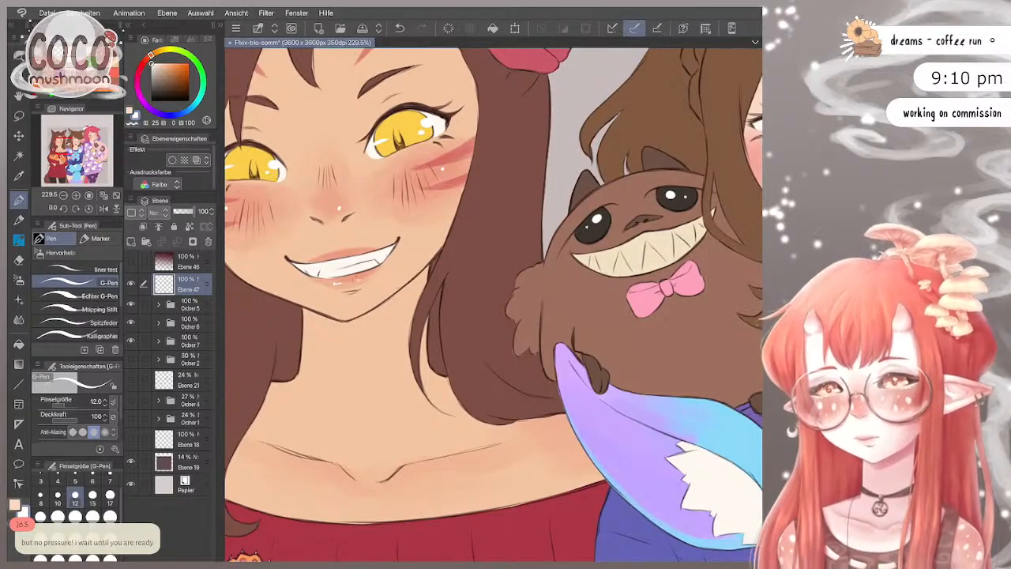
Step: Paint small white highlights on the blue-eyed woman's cheeks, nose and lower lip
scroll(493, 304, down, 4)
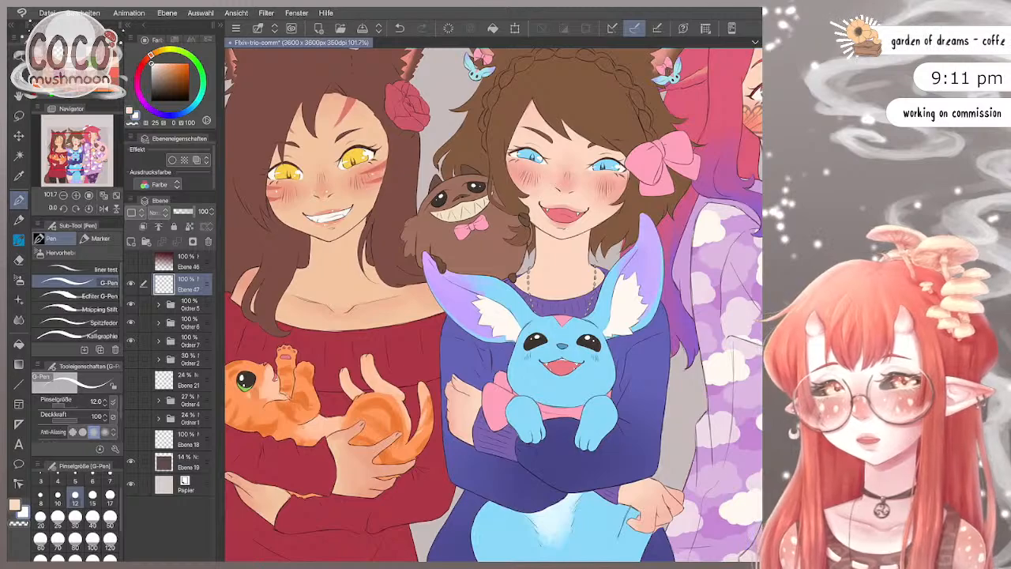
scroll(672, 163, up, 4)
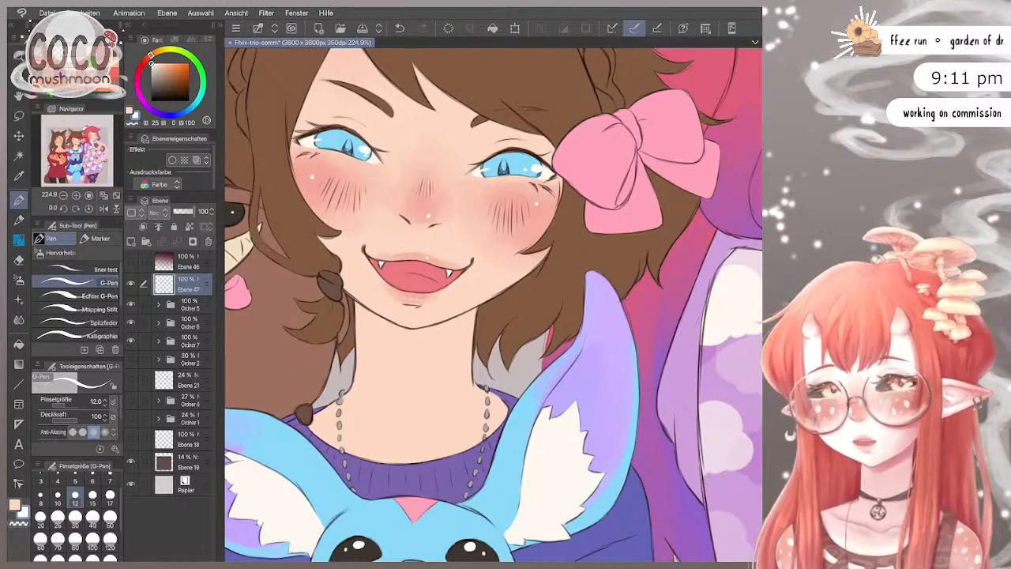
Step: Paint small white highlights on the pink-haired woman's nose, cheek and lips, undoing and repainting the first attempt
scroll(493, 300, down, 8)
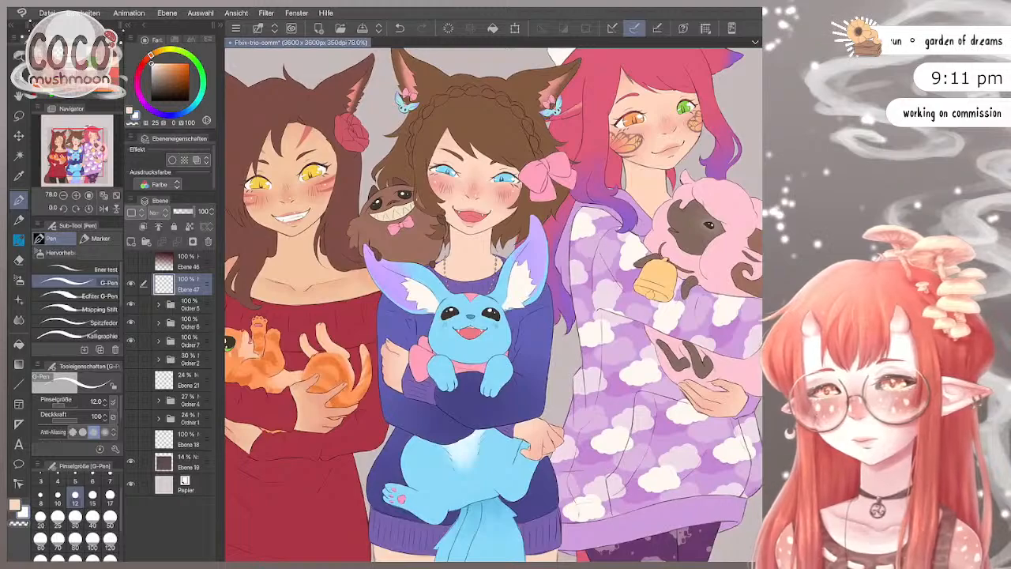
drag(493, 300, 455, 316)
scroll(493, 300, down, 1)
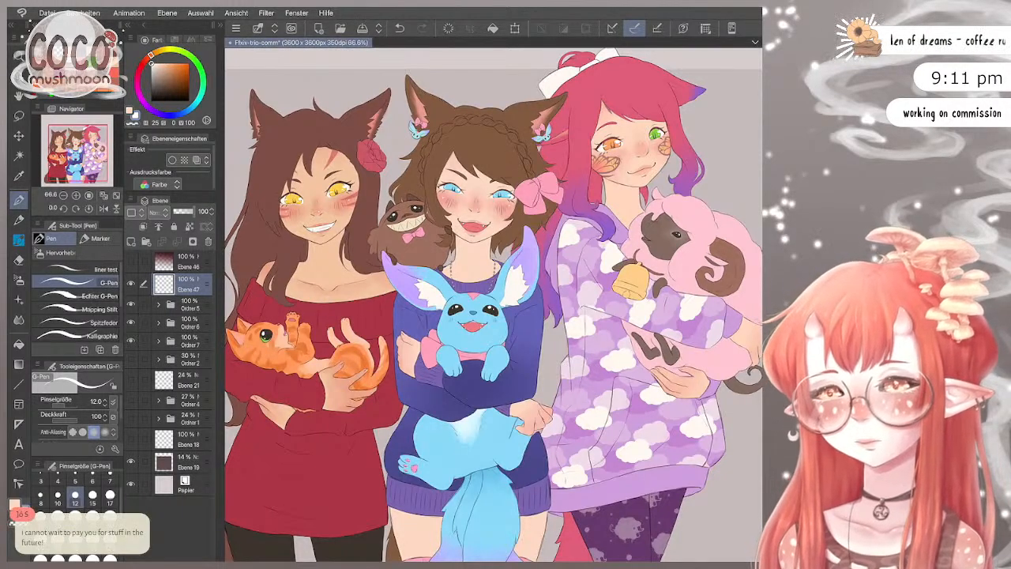
scroll(703, 103, up, 5)
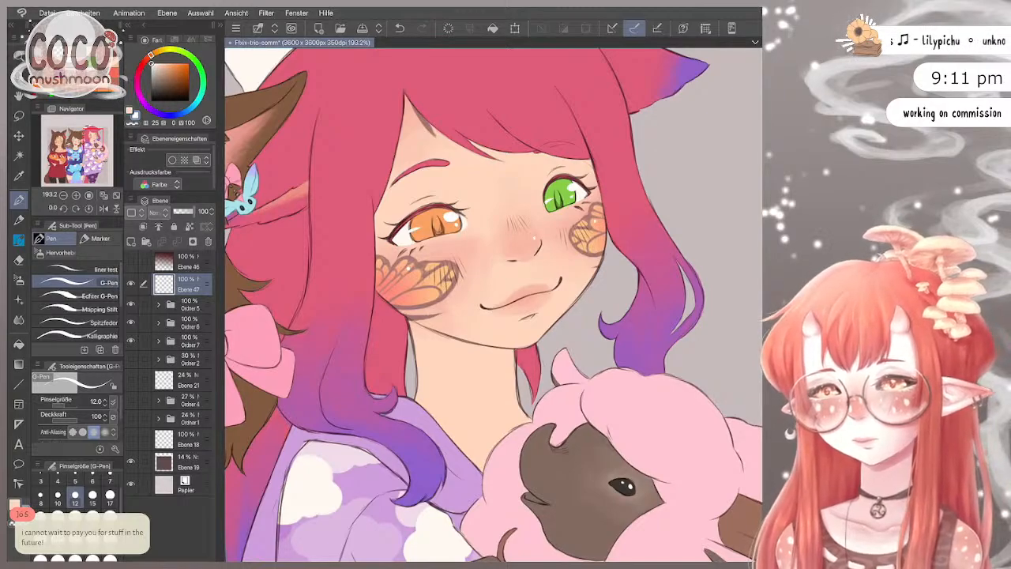
key(ctrl+z)
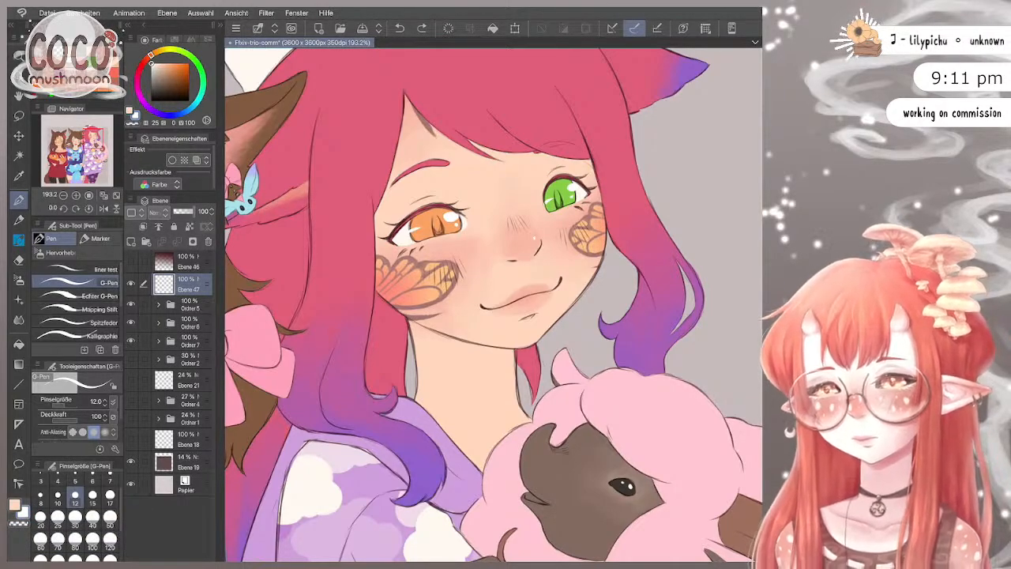
scroll(494, 300, down, 2)
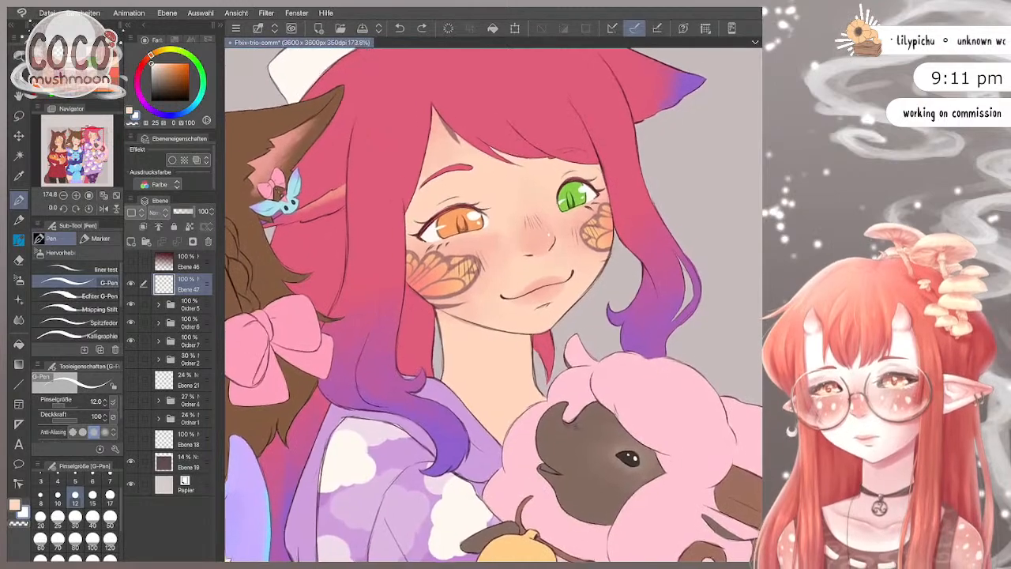
scroll(648, 210, up, 2)
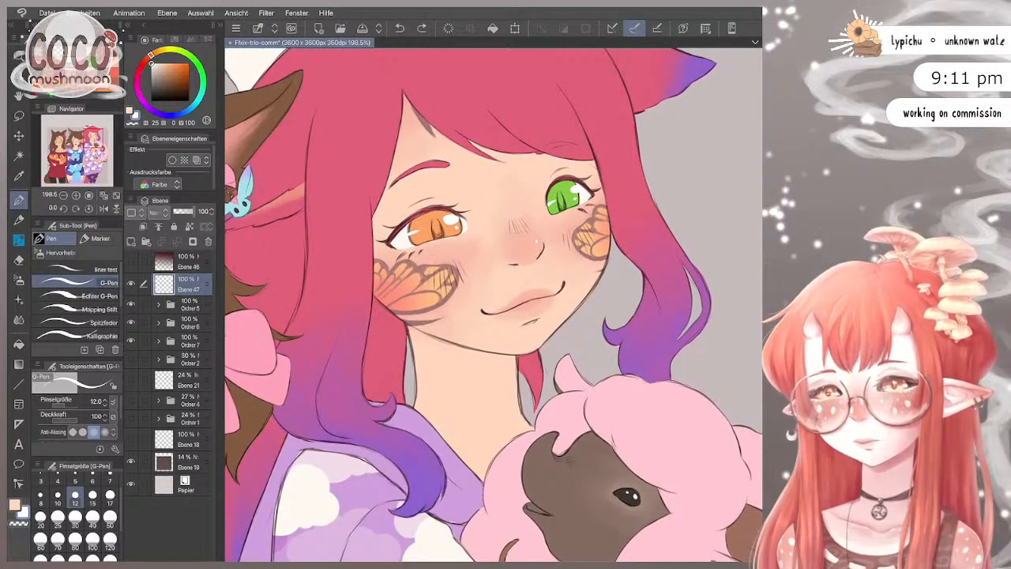
click(536, 240)
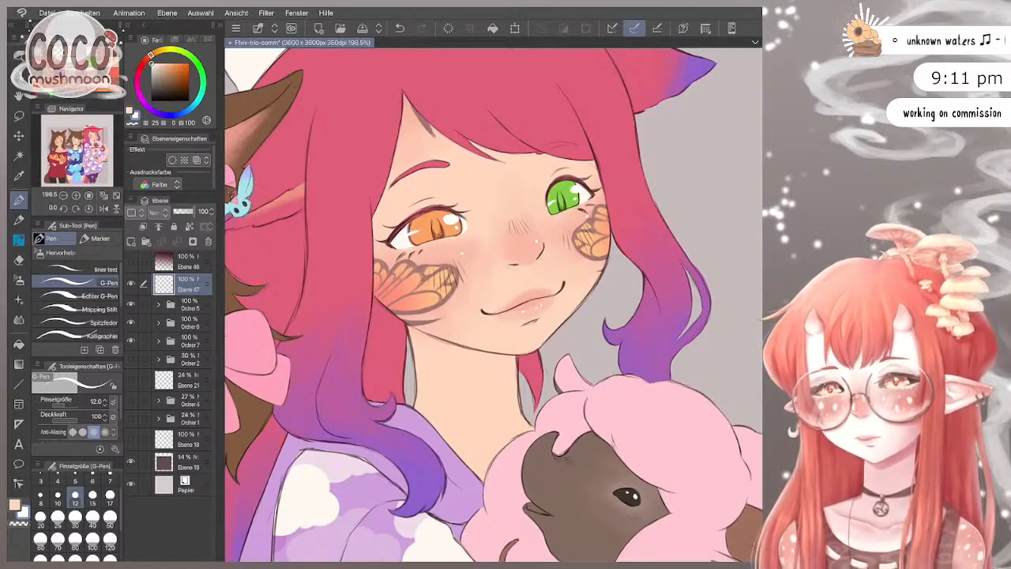
Step: Compare the whole illustration with and without the highlights by hiding and reshowing layer Ebene 47
key(ctrl+minus)
key(ctrl+minus)
key(ctrl+minus)
key(ctrl+minus)
key(ctrl+minus)
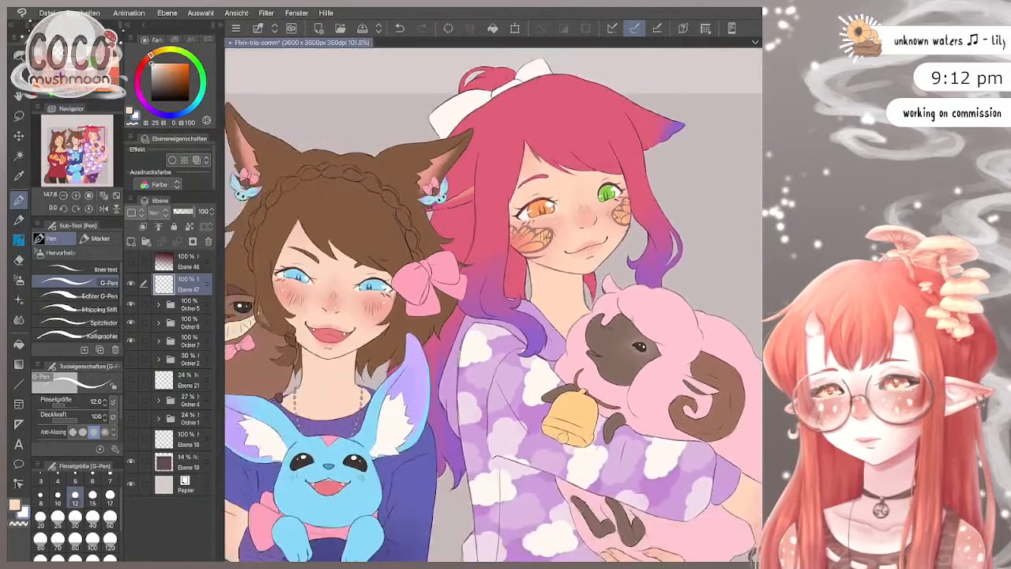
key(ctrl+minus)
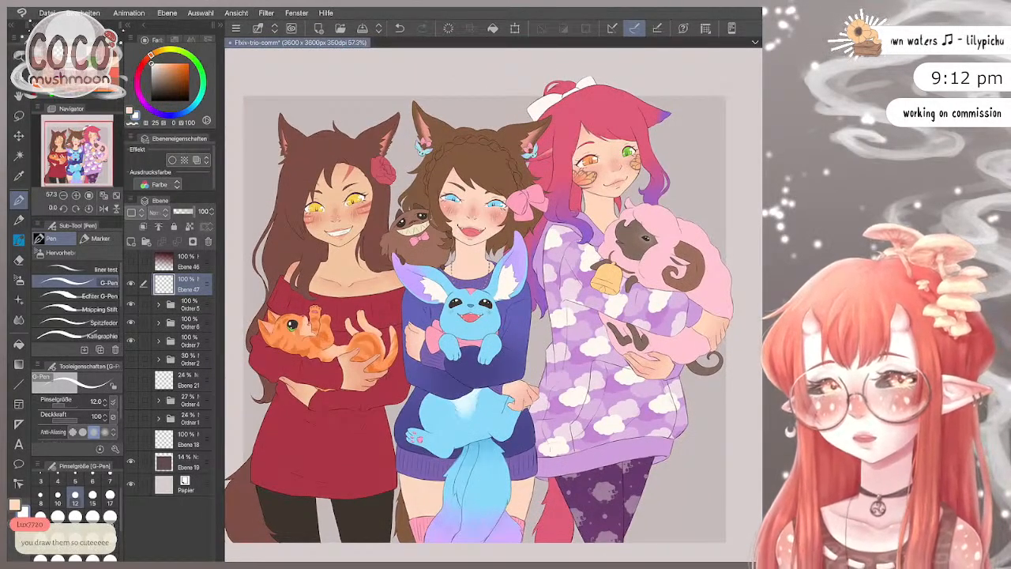
key(ctrl+plus)
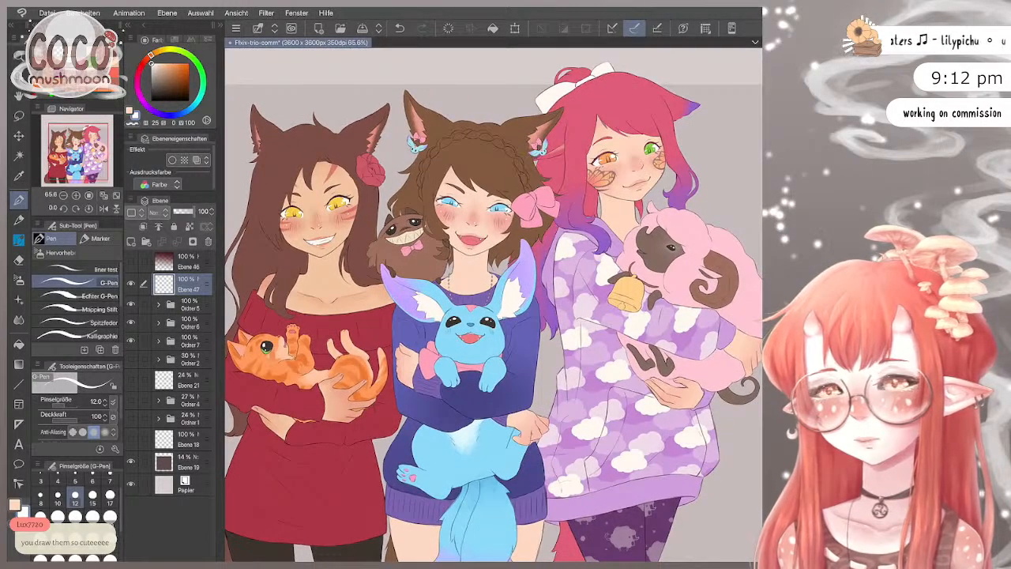
click(131, 283)
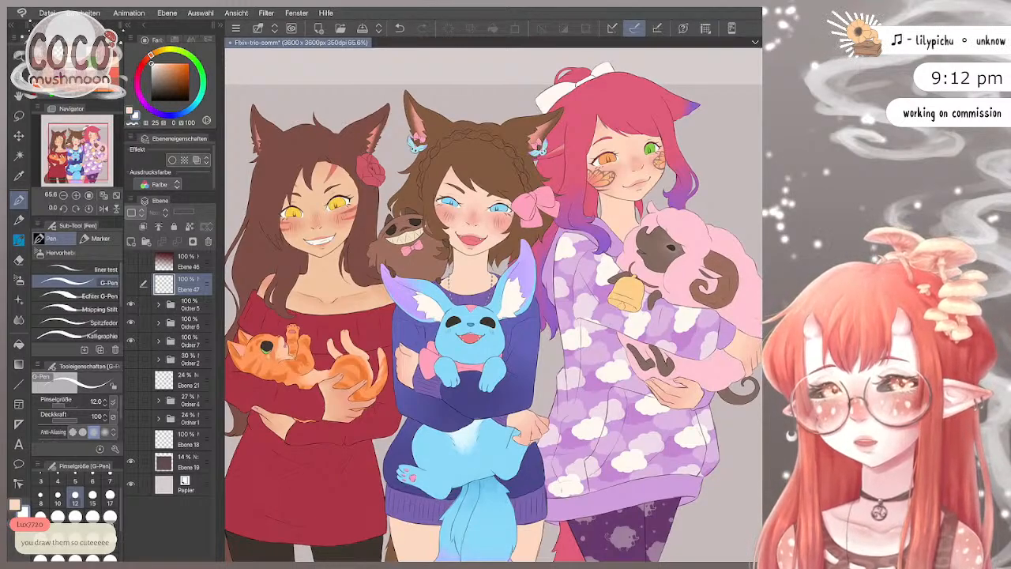
click(131, 284)
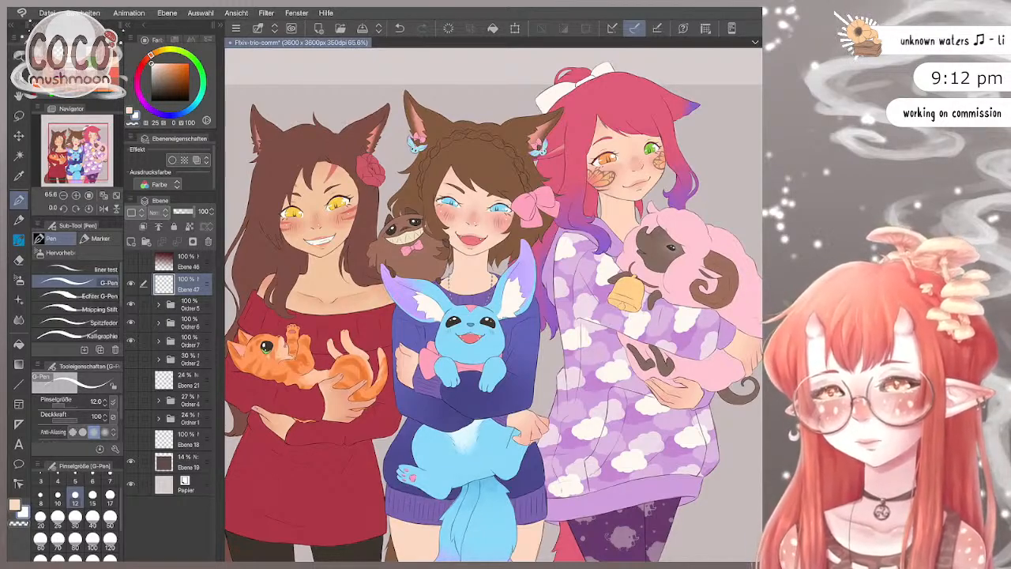
Step: Paint white highlights on the body and clapper of the pink sheep's golden bell
scroll(687, 195, up, 2)
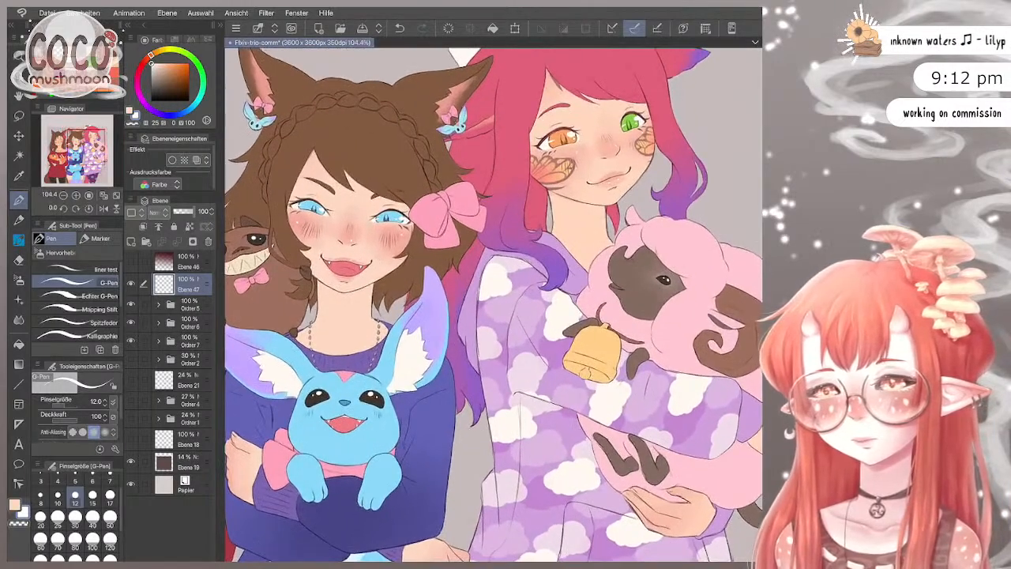
scroll(679, 221, up, 2)
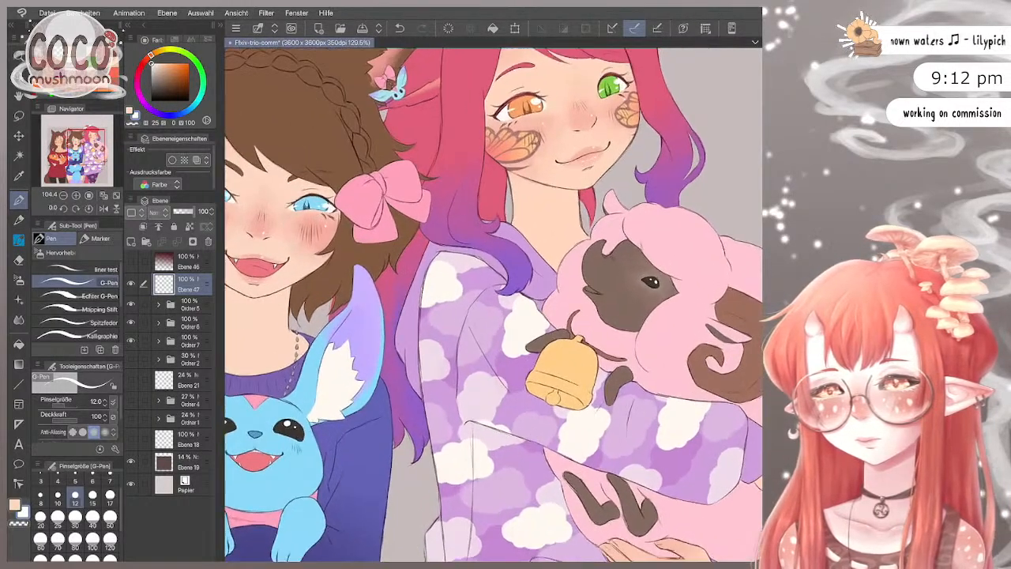
scroll(655, 308, up, 2)
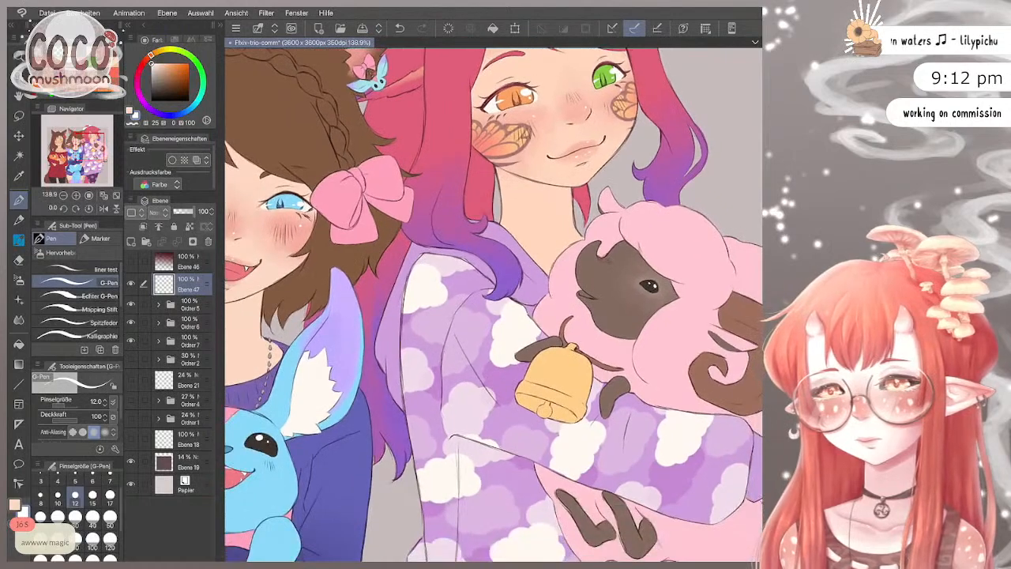
scroll(637, 380, up, 2)
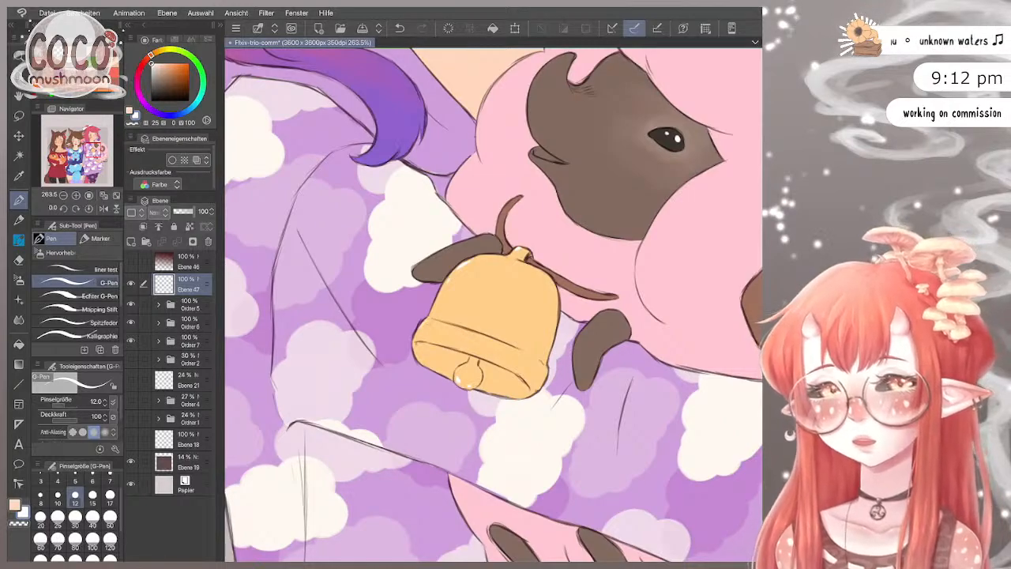
Step: Reduce the pen size to 8 and add finer white highlights along the rim of the sheep's bell
scroll(494, 305, down, 3)
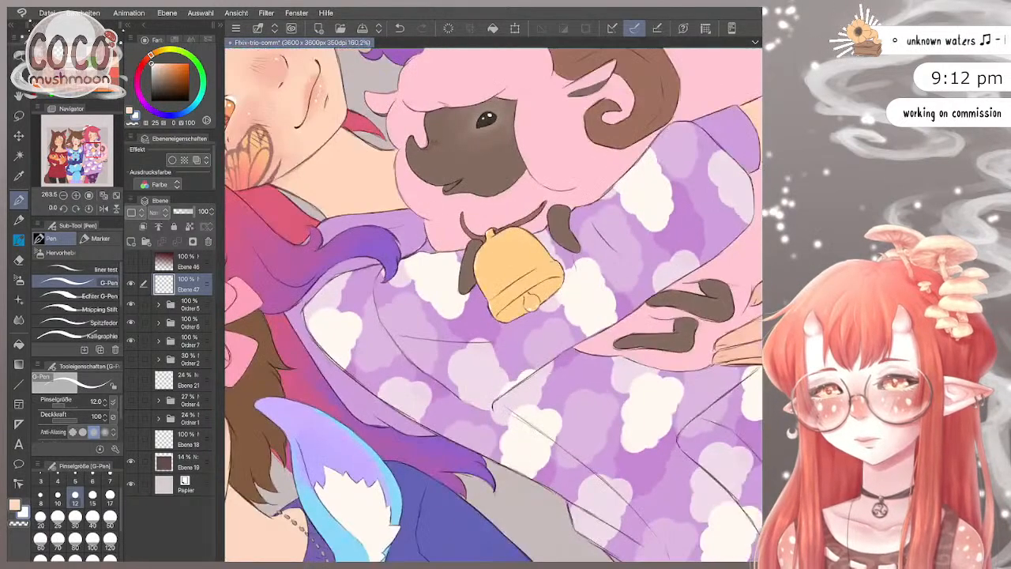
scroll(494, 304, up, 3)
key(bracketleft)
key(bracketleft)
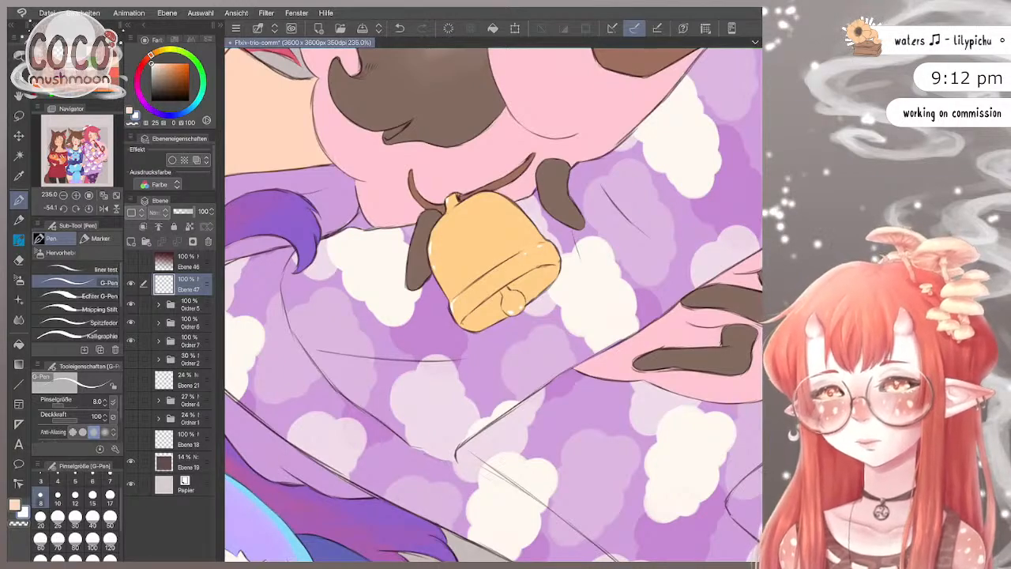
scroll(493, 304, up, 2)
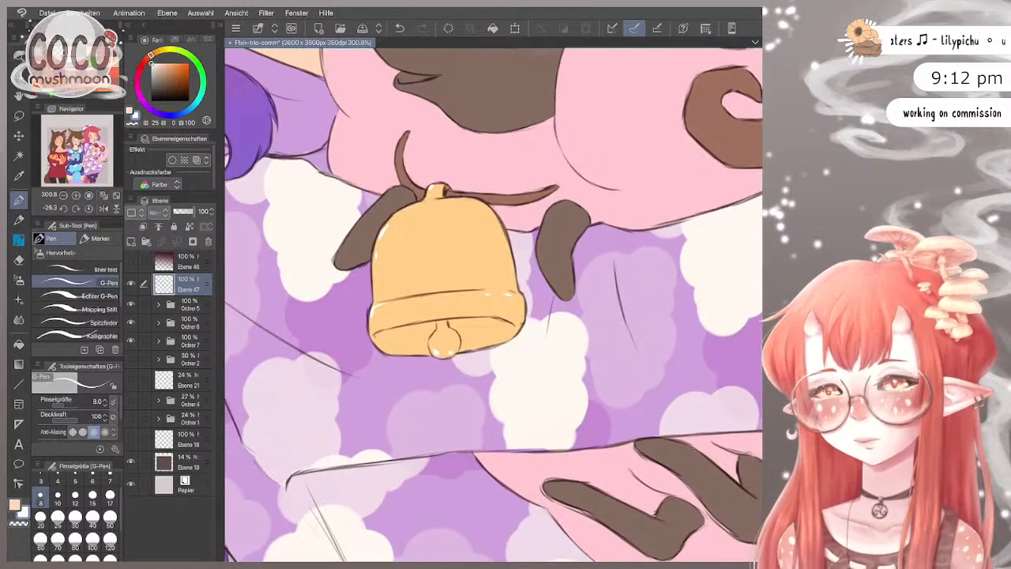
scroll(494, 300, down, 10)
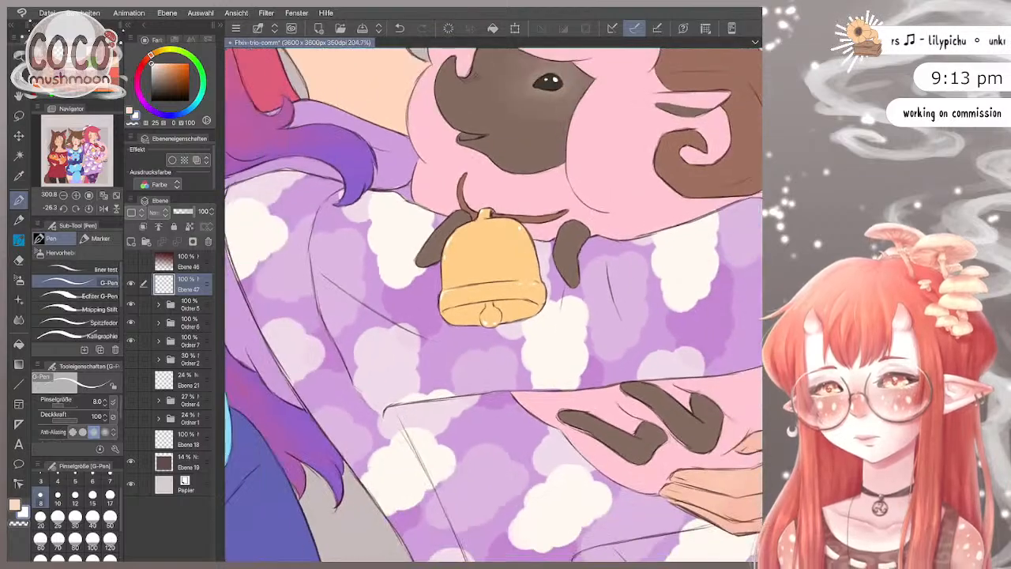
scroll(489, 300, down, 5)
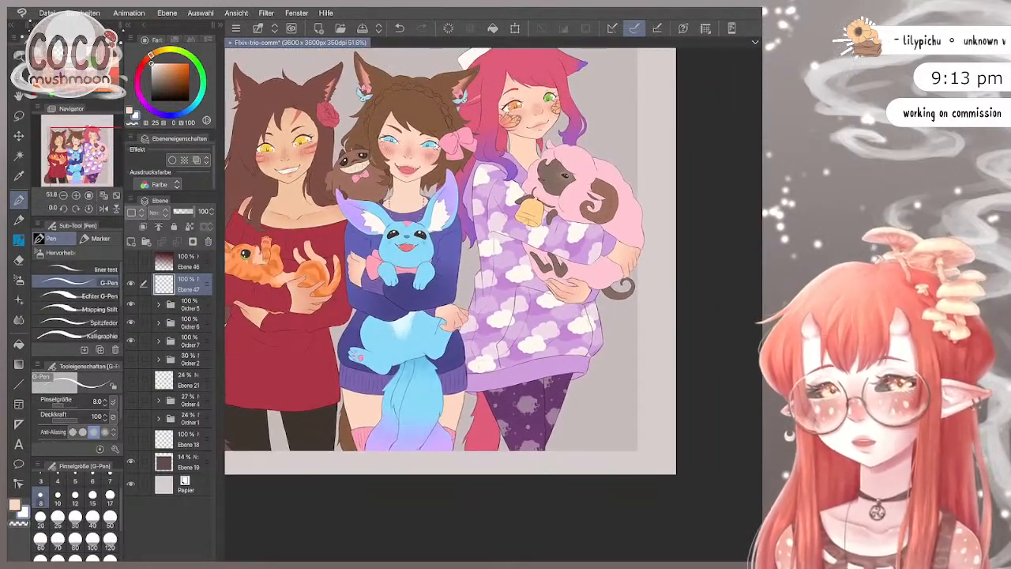
scroll(450, 300, up, 3)
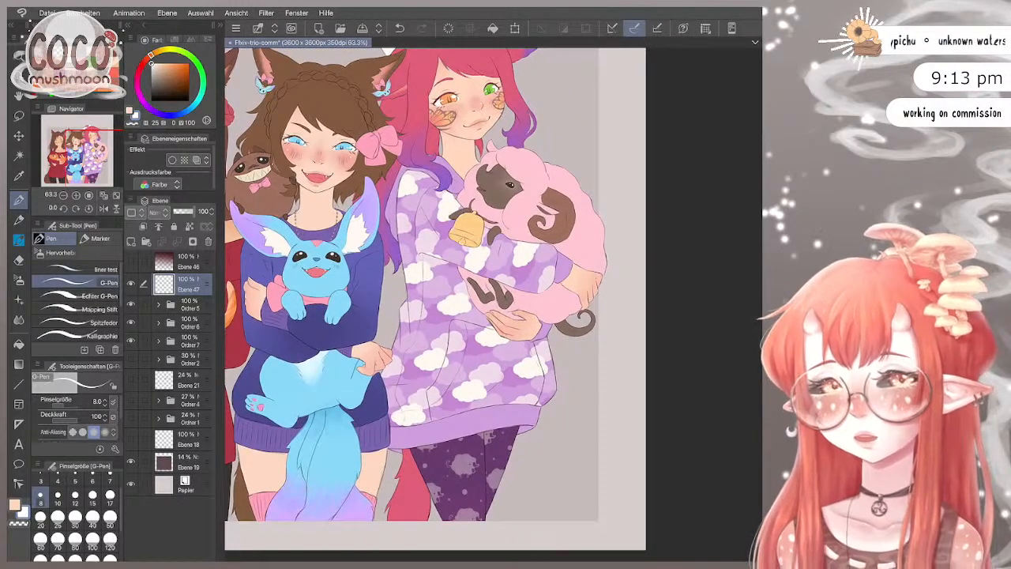
scroll(435, 300, up, 1)
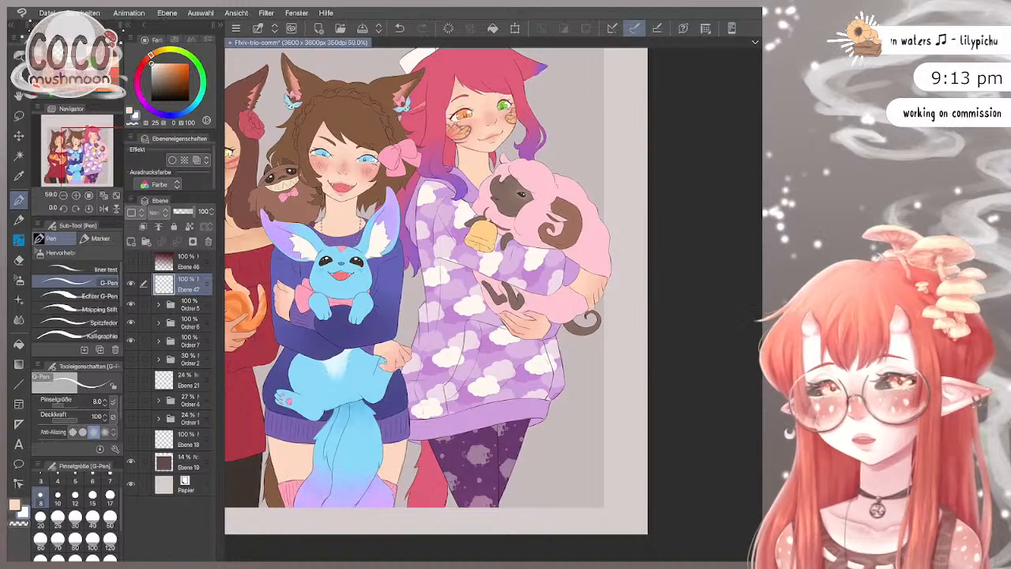
scroll(436, 289, down, 2)
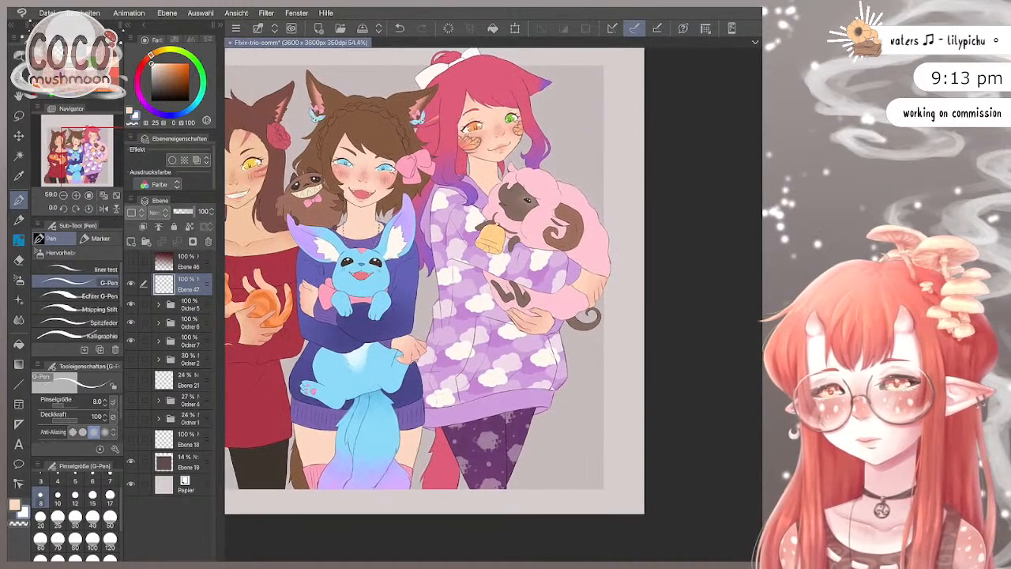
Step: Expand folder Ordner 7 and add a new layer above the topmost layer of its subfolder
scroll(436, 288, up, 2)
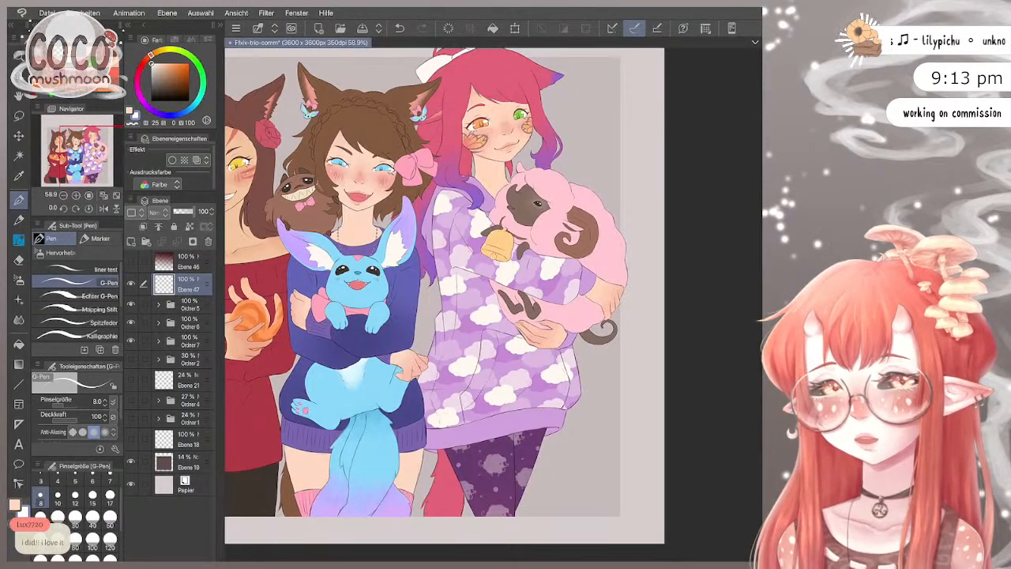
scroll(444, 294, down, 3)
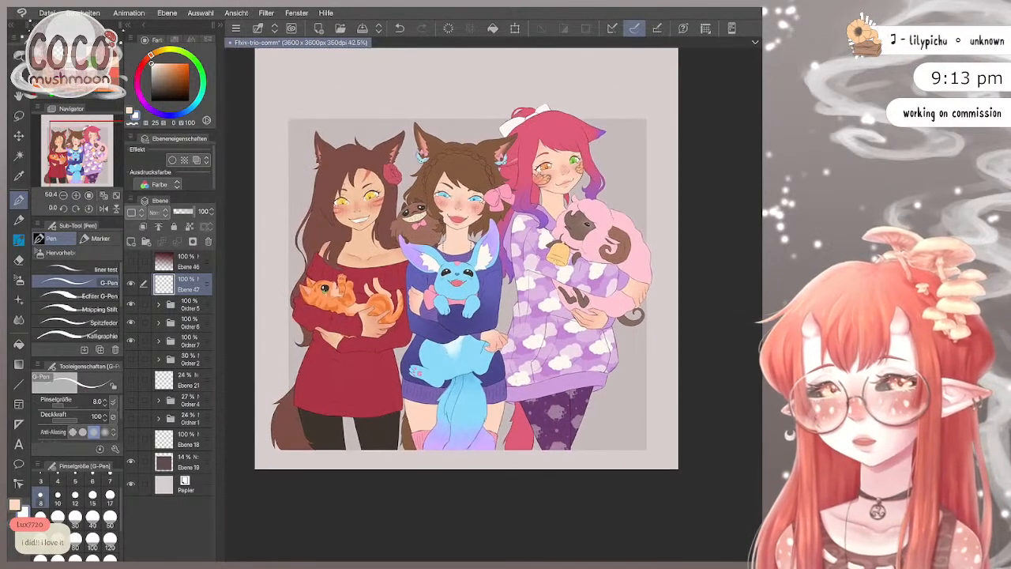
scroll(474, 276, up, 1)
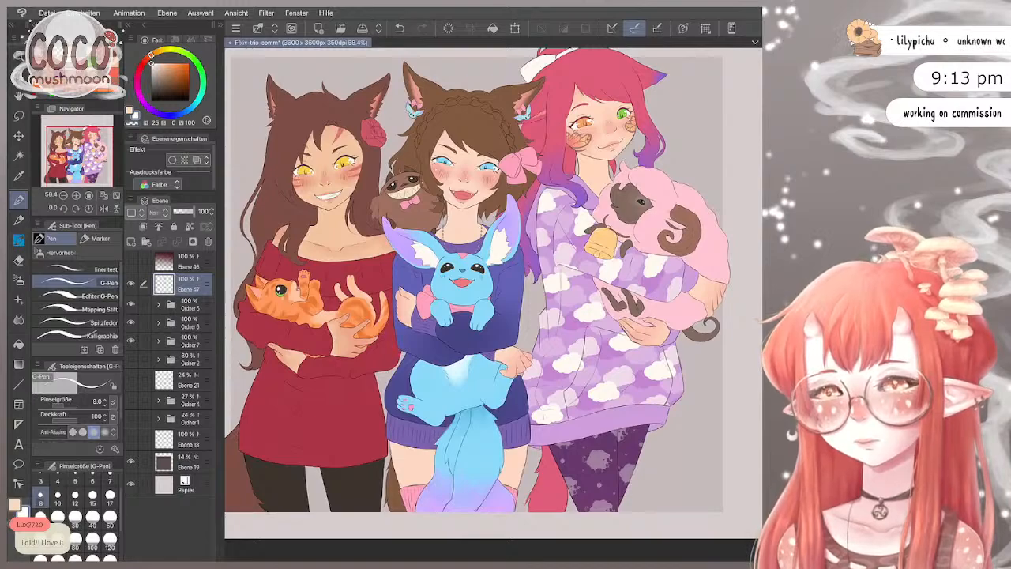
scroll(474, 276, down, 1)
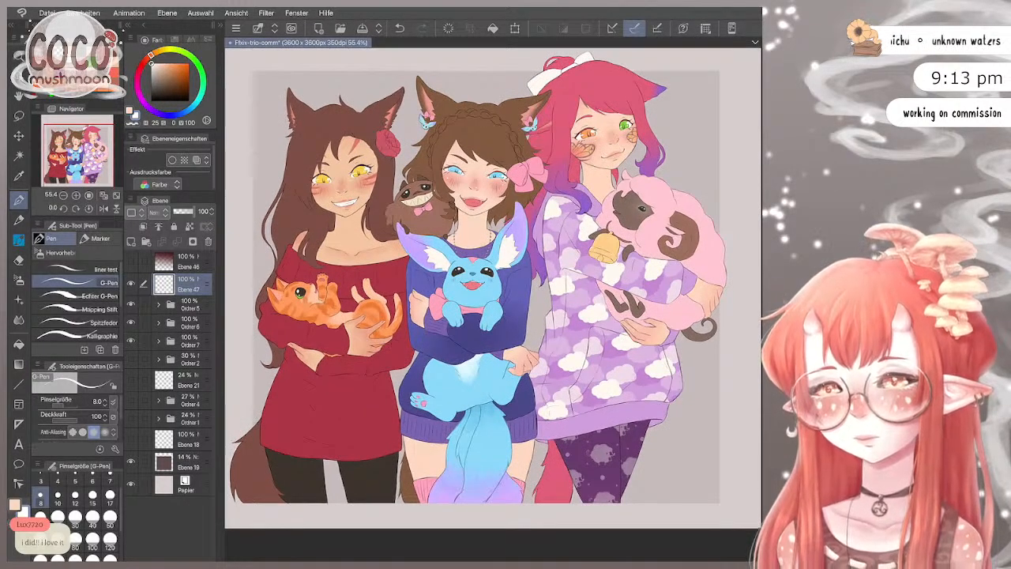
click(158, 340)
scroll(170, 379, down, 3)
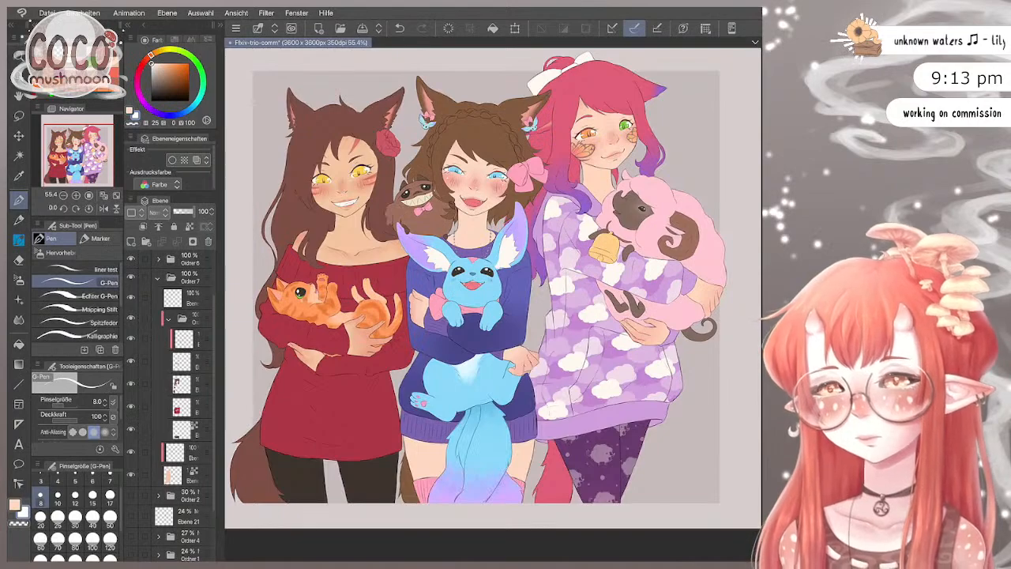
click(183, 339)
key(ctrl+shift+n)
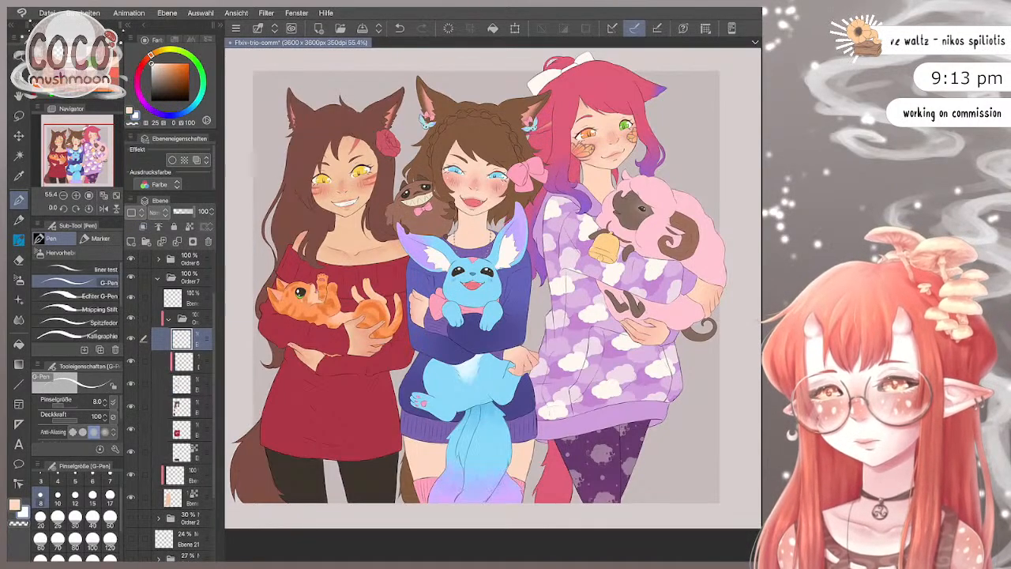
Step: Set the new layer's blending mode to Multiplizieren and clip it to the layer below
scroll(290, 303, up, 4)
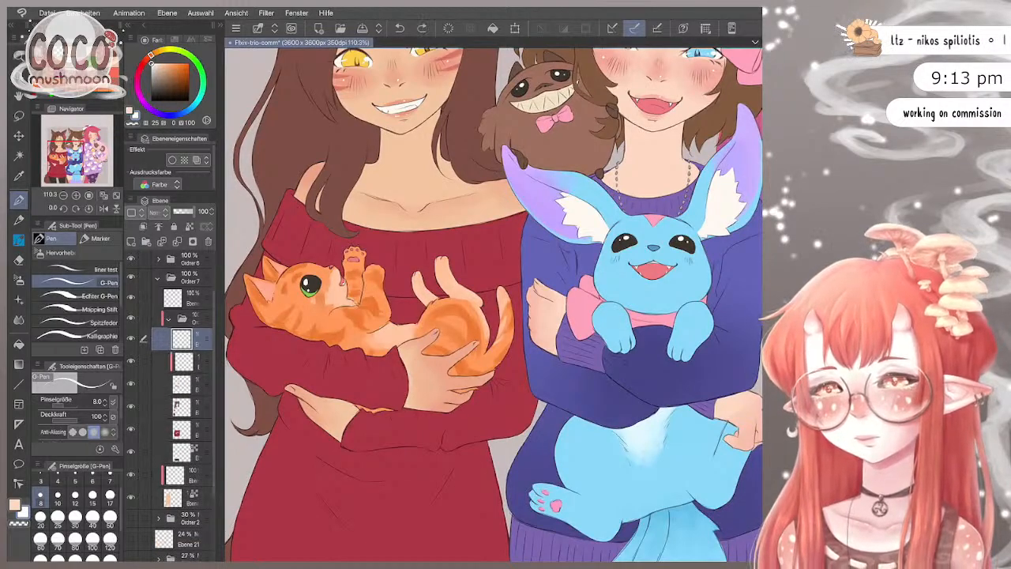
click(150, 211)
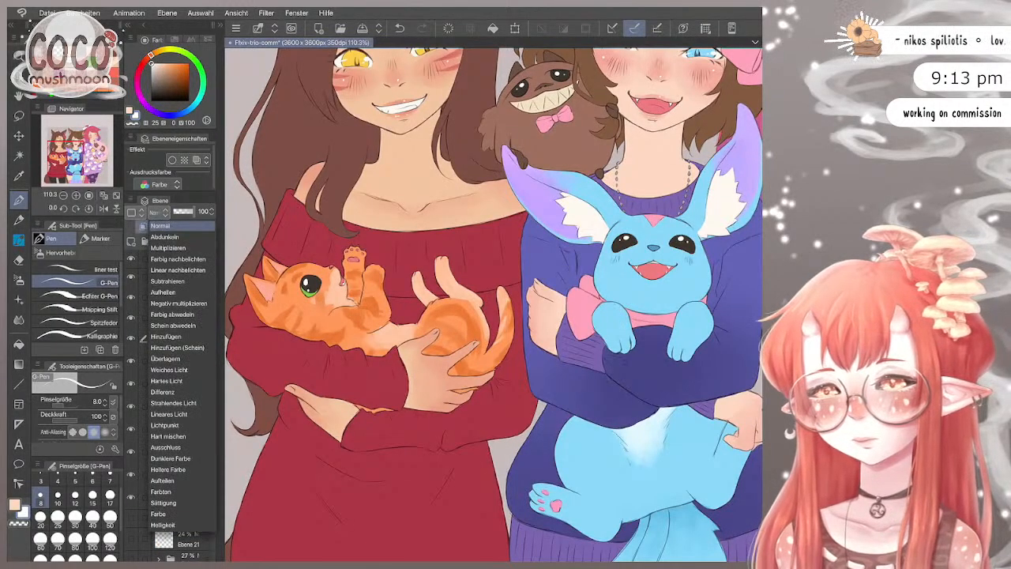
key(Escape)
Step: Pick magenta from the colour set as the shading colour and choose the brush colo 2
click(174, 40)
scroll(169, 87, down, 5)
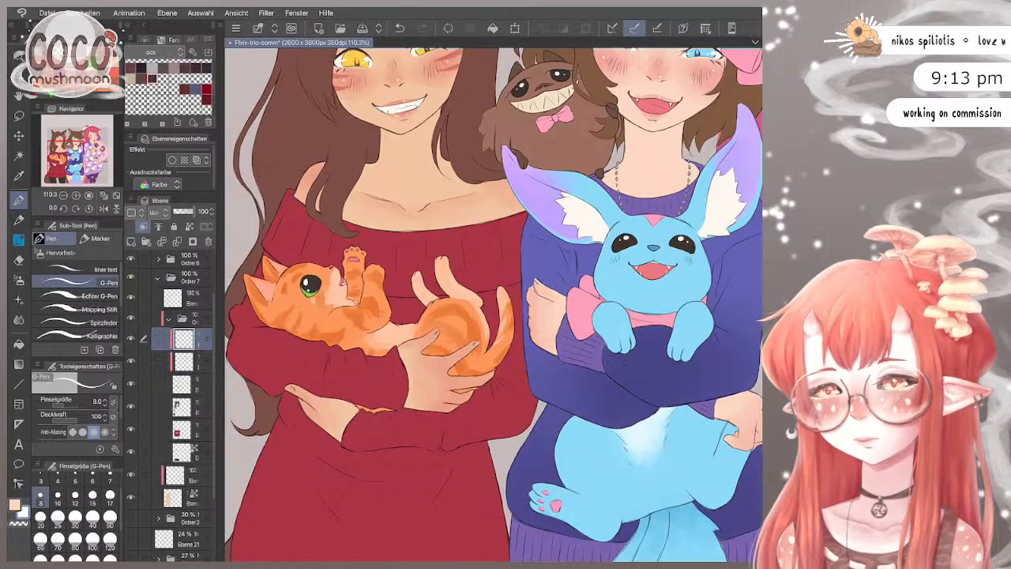
scroll(169, 79, down, 2)
click(158, 68)
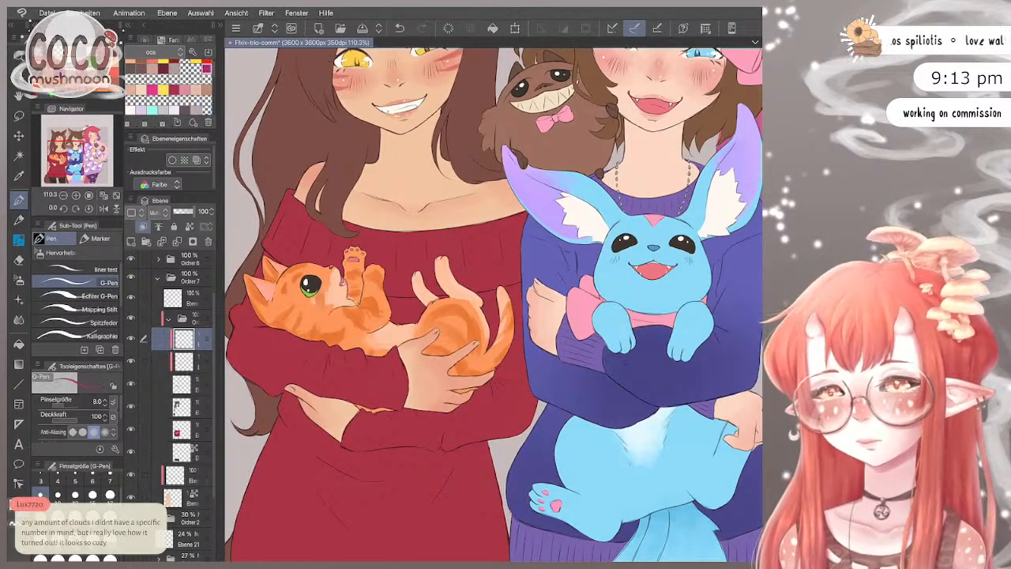
key(b)
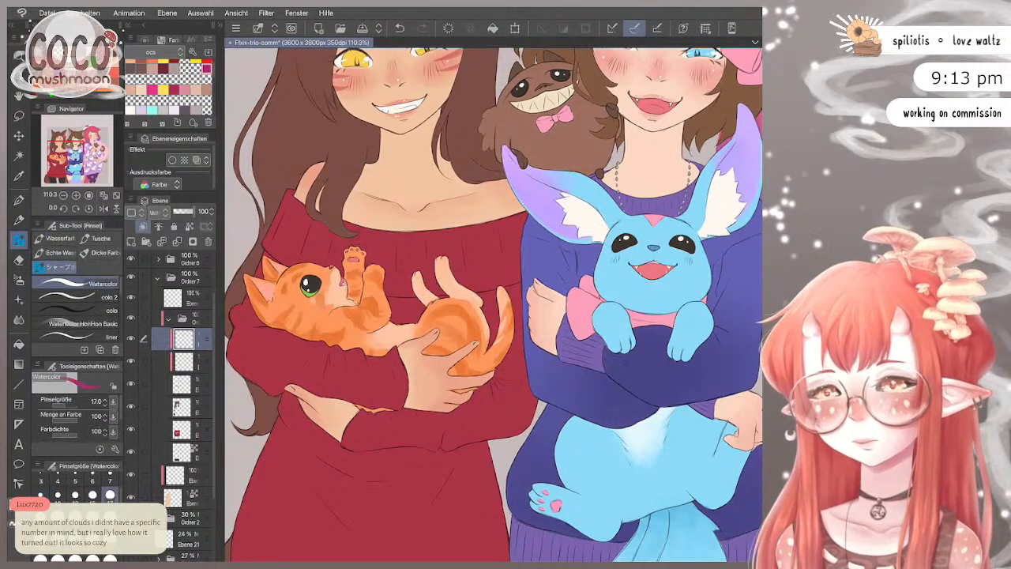
click(79, 297)
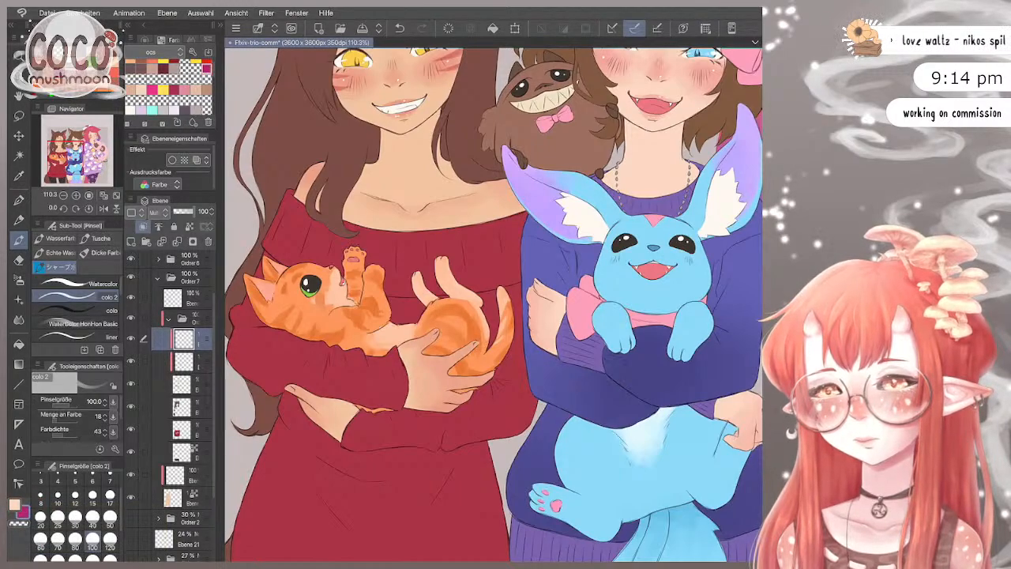
Step: Test the magenta with a Watercolor dab on the orange kitten's cheek, comparing blending modes Normal and Multiplizieren, and return to brush colo 2
scroll(494, 300, up, 1)
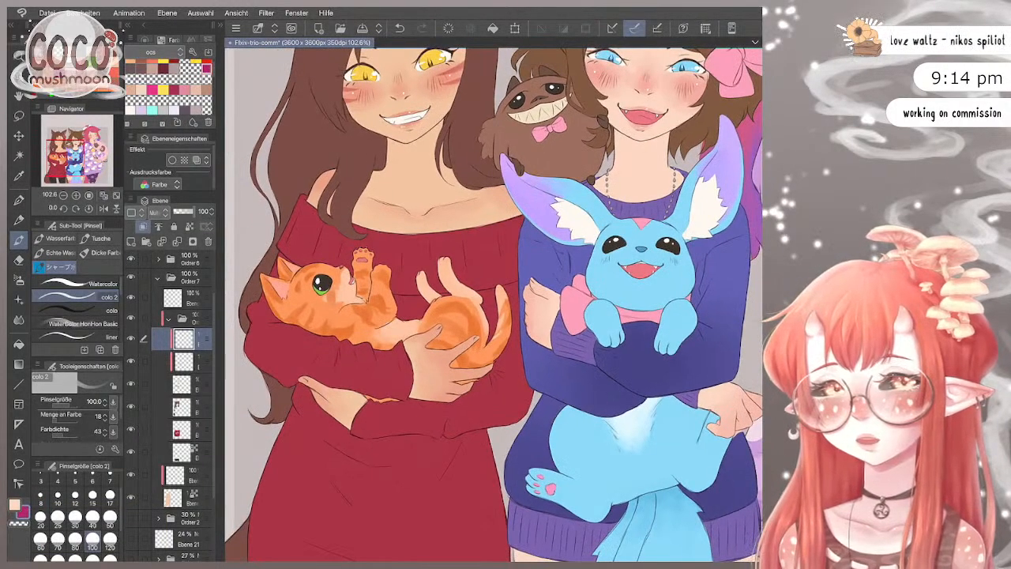
scroll(494, 300, up, 1)
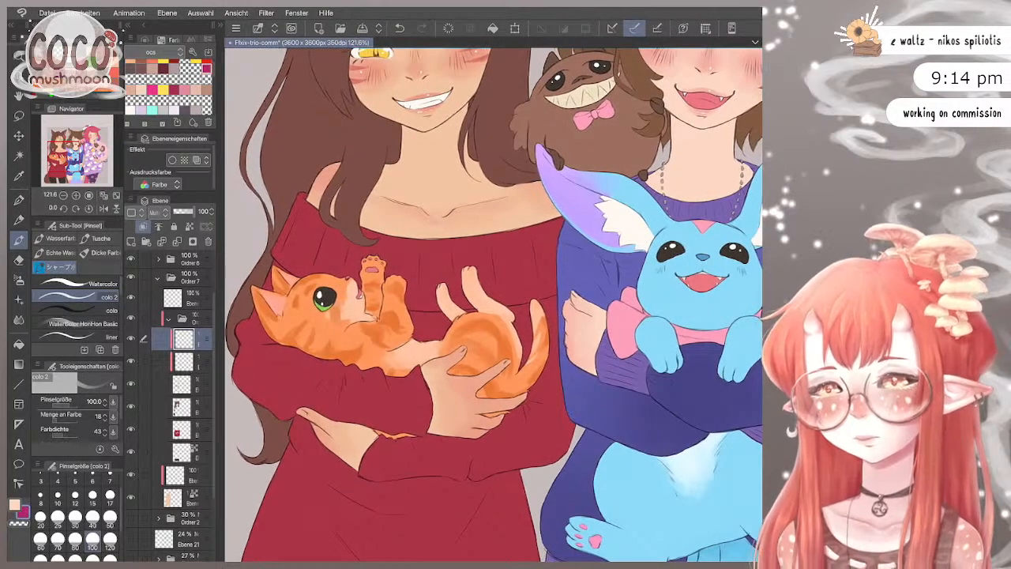
click(160, 211)
key(Escape)
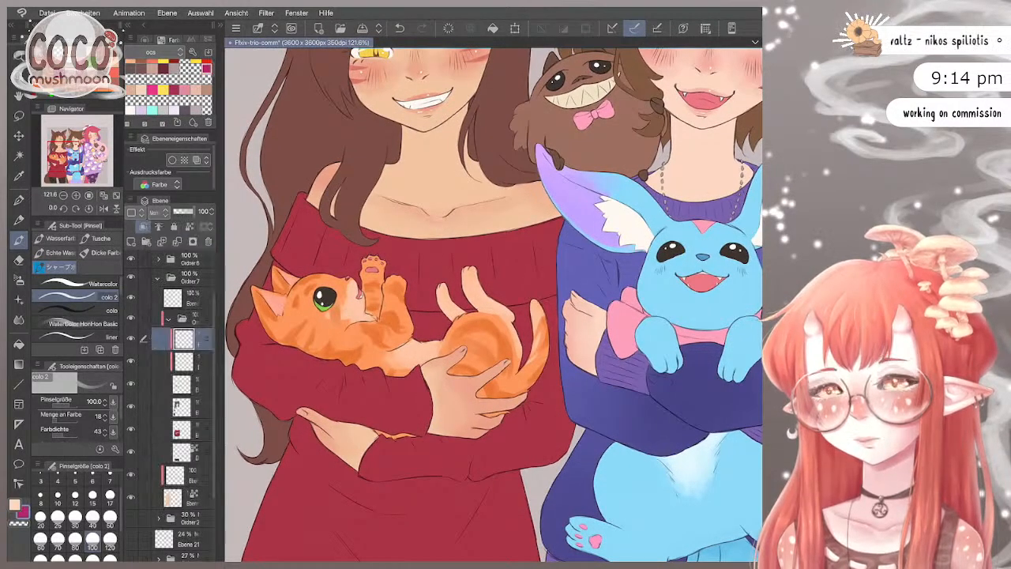
click(75, 283)
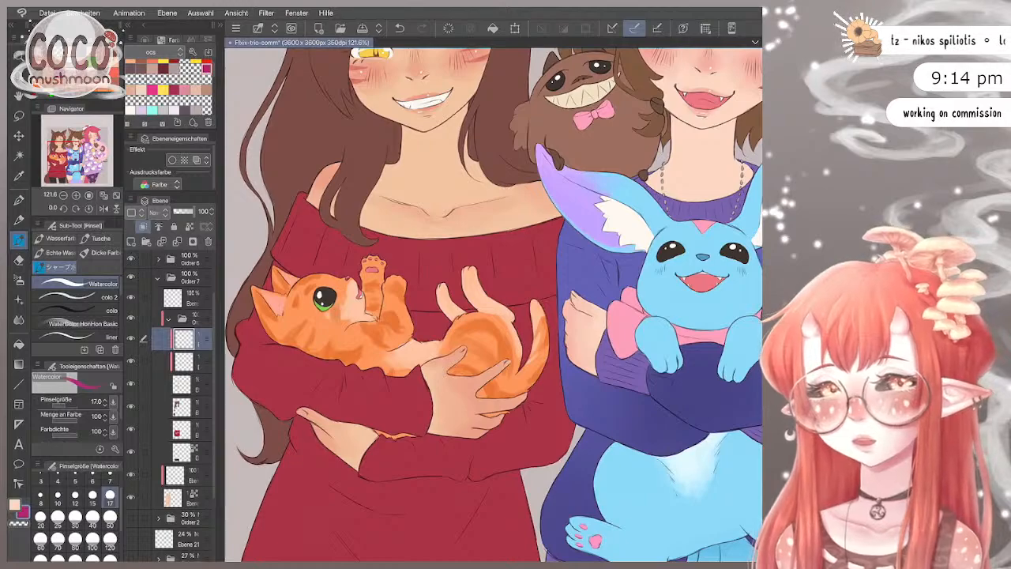
drag(327, 321, 333, 337)
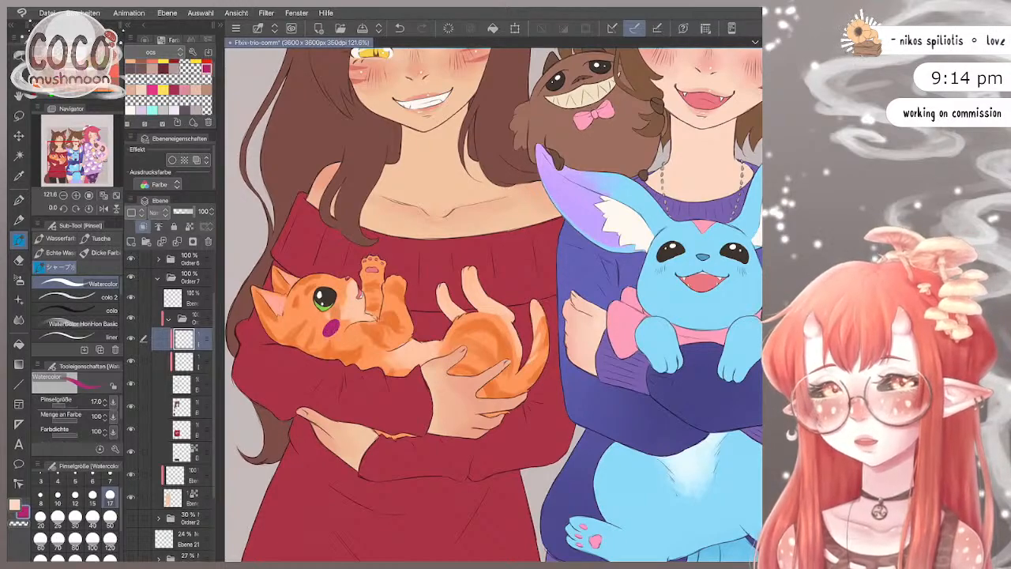
click(158, 211)
click(168, 248)
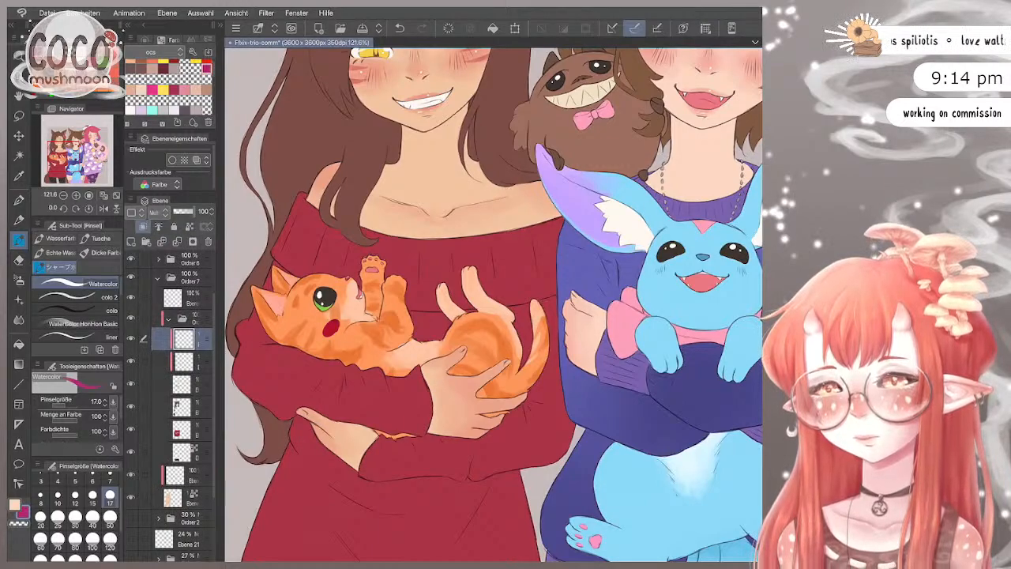
click(75, 297)
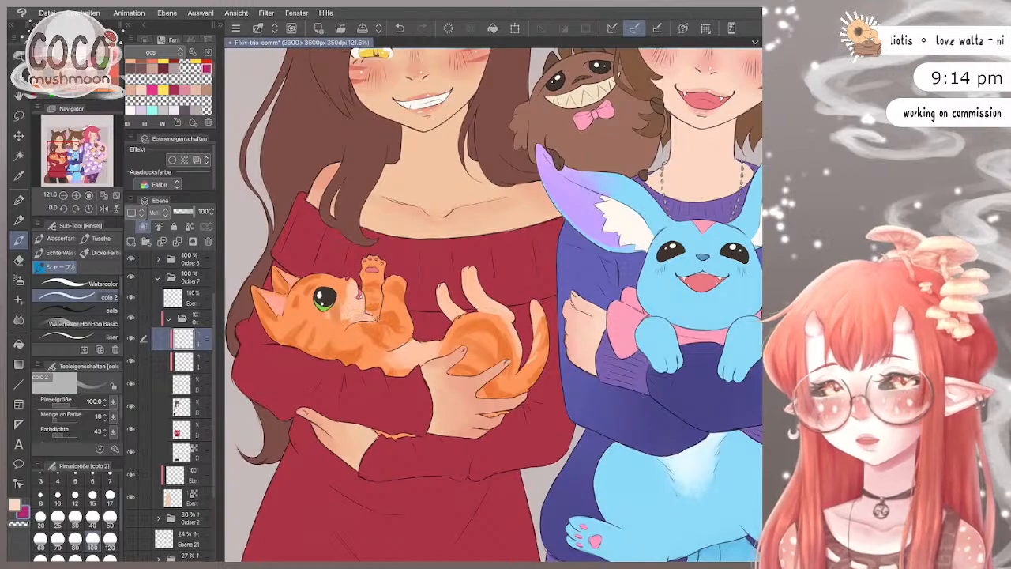
Step: Paint magenta shading over the orange kitten's ear, head and body, starting at brush size 30 and increasing to 70
click(75, 518)
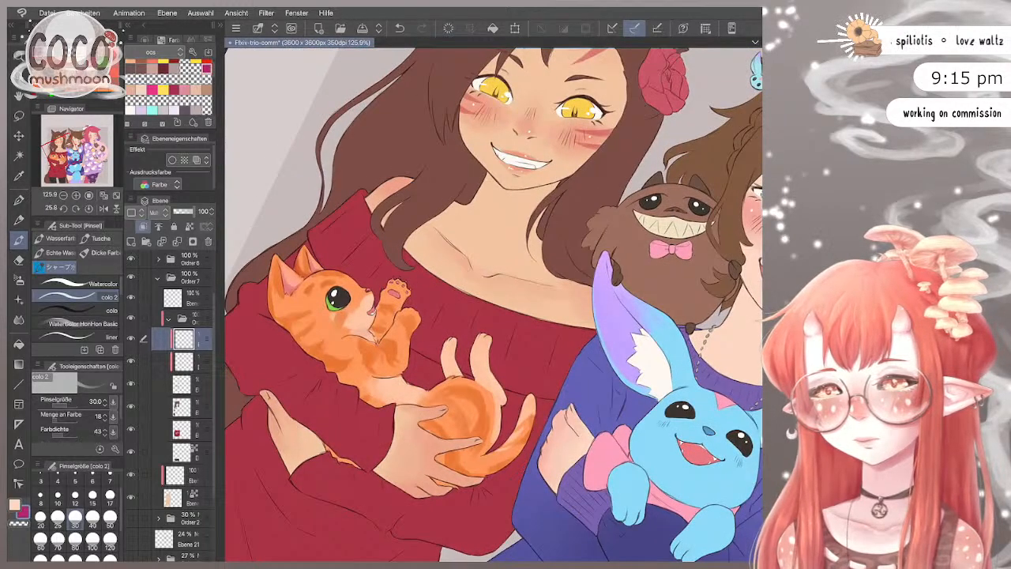
drag(273, 265, 268, 299)
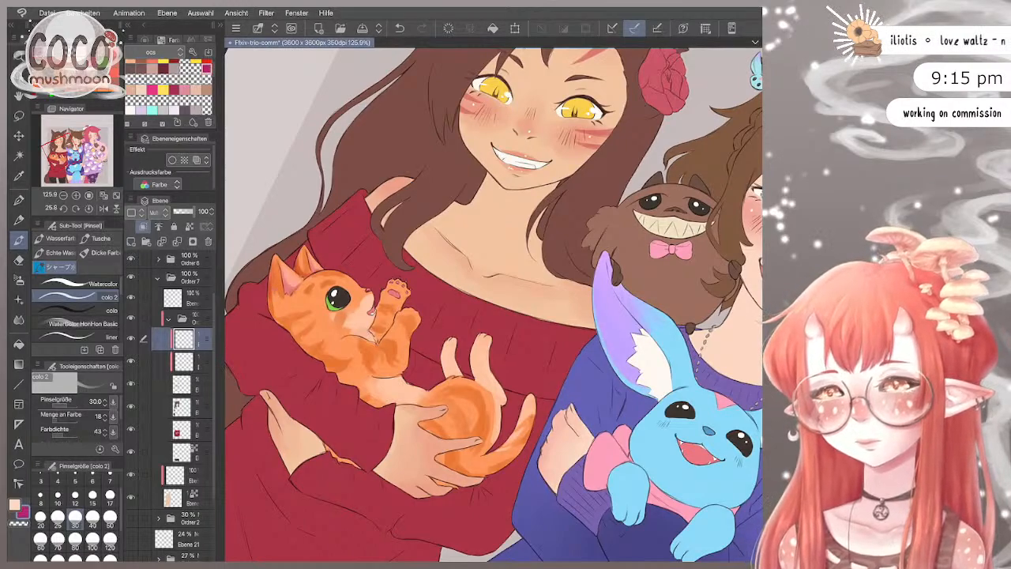
key(bracketright)
key(bracketright)
key(bracketright)
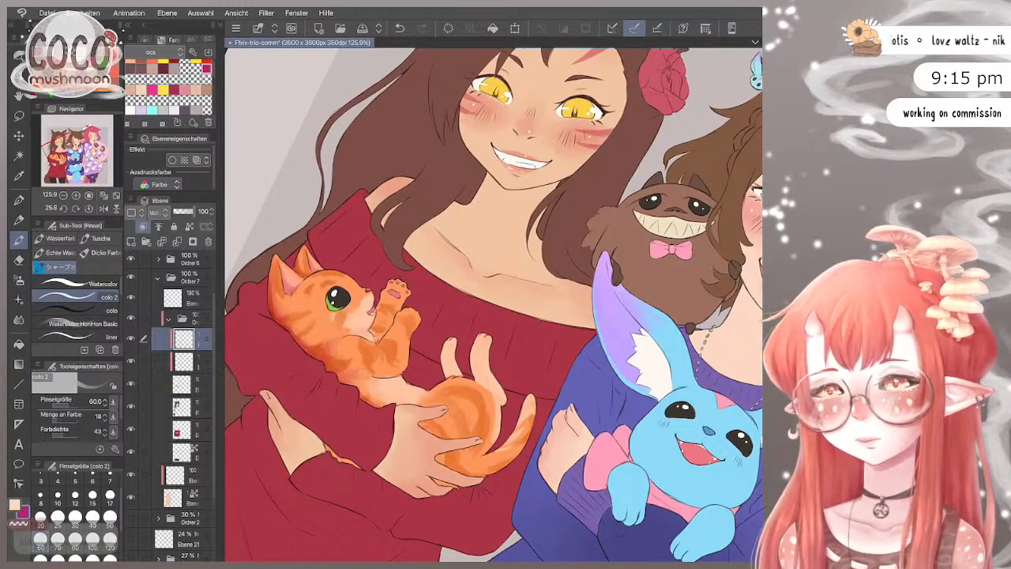
key(])
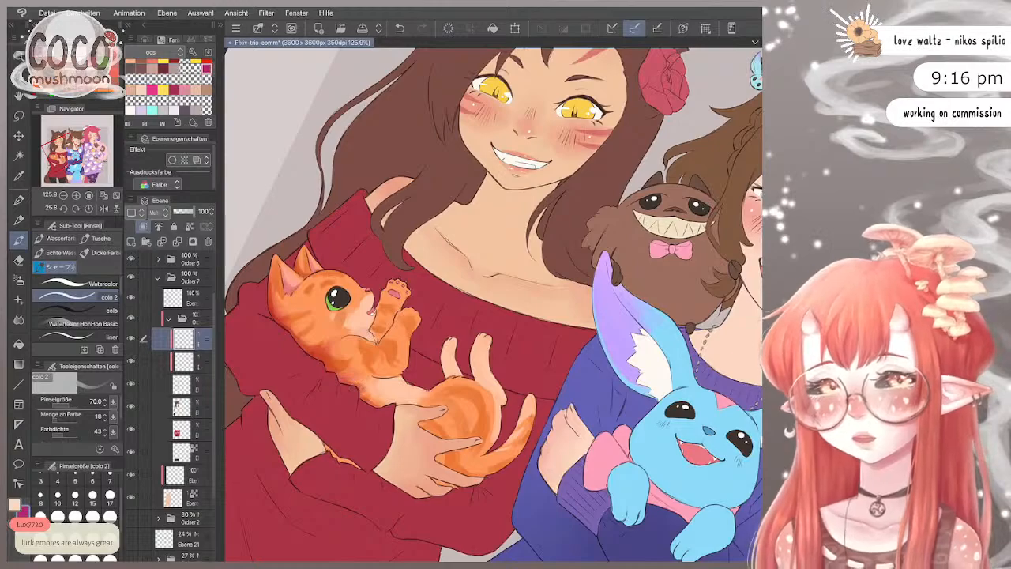
Step: Refine the kitten's shading with smaller brush sizes 40 and 17, undoing and restoring the last stroke to compare
scroll(494, 305, down, 3)
scroll(494, 305, up, 2)
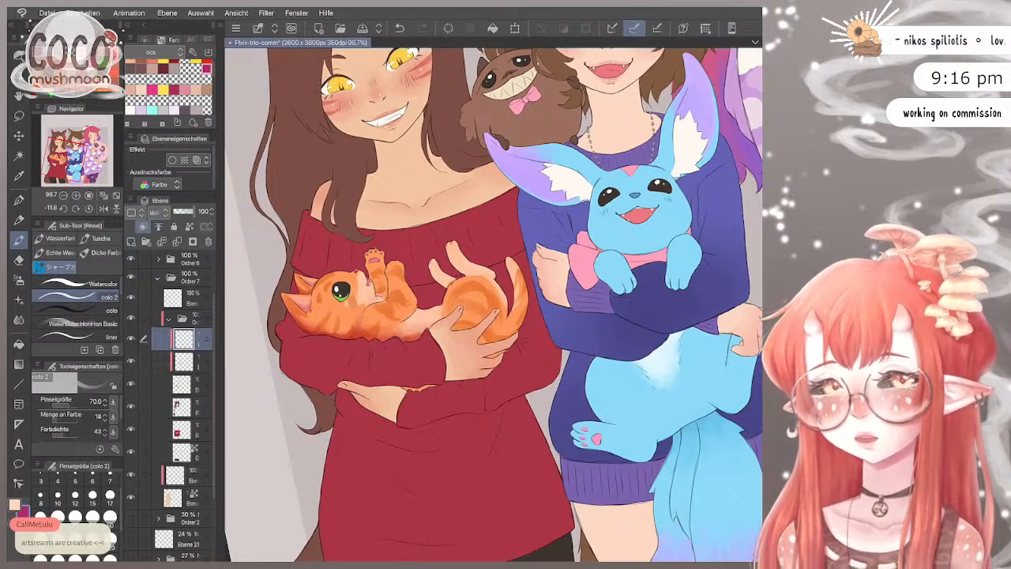
key(bracketleft)
key(bracketleft)
key(bracketleft)
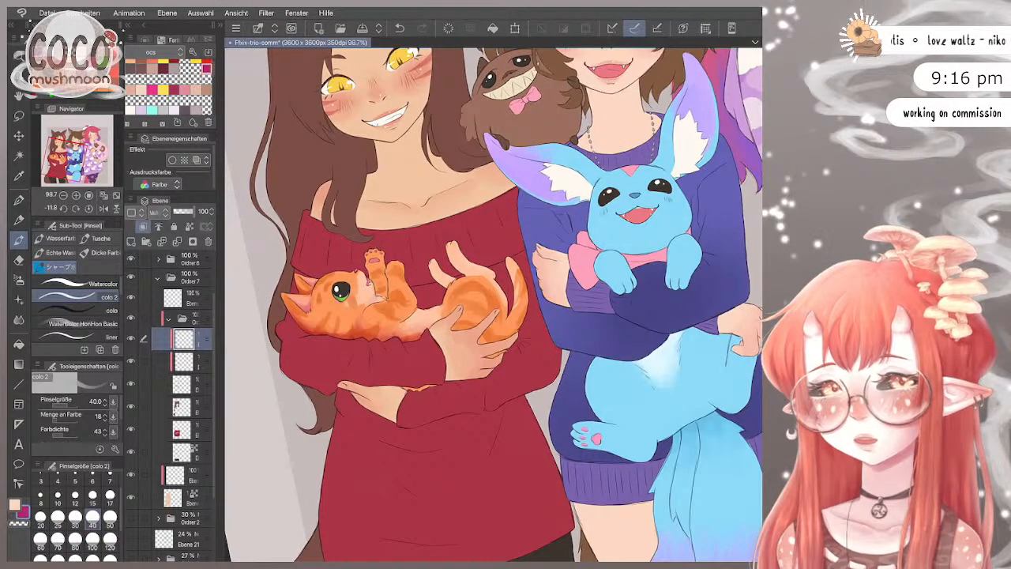
scroll(346, 309, up, 3)
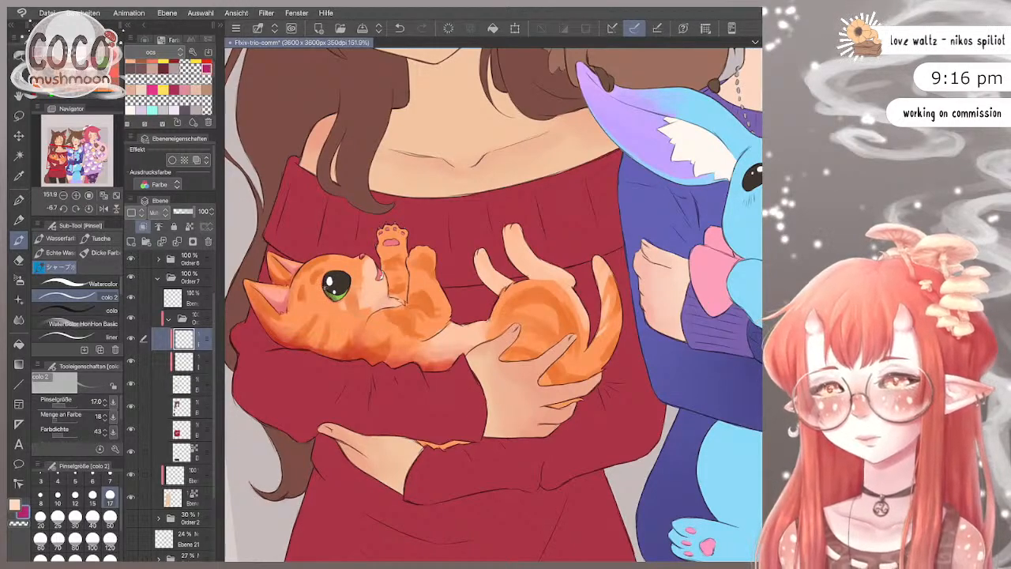
key(ctrl+z)
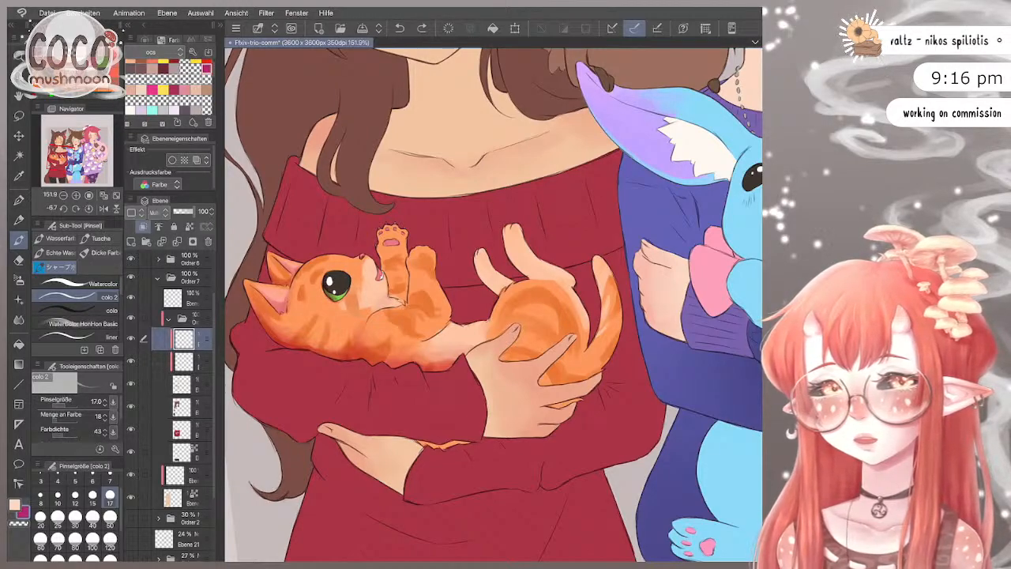
key(ctrl+y)
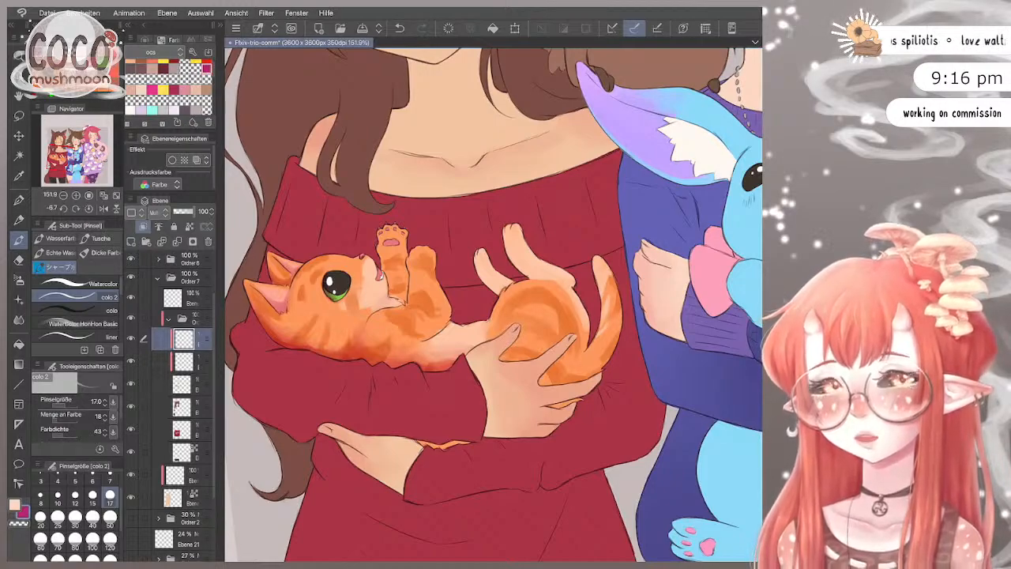
Step: Set the brush size to 30 and deepen the shading on the kitten's foreleg
key(bracketright)
key(bracketright)
key(bracketright)
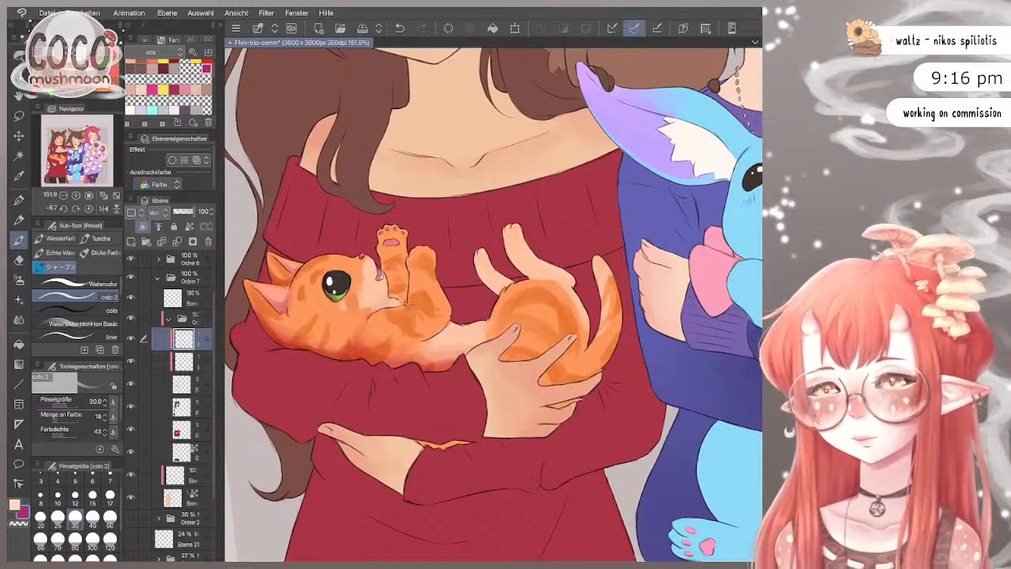
drag(405, 308, 417, 304)
scroll(419, 198, down, 1)
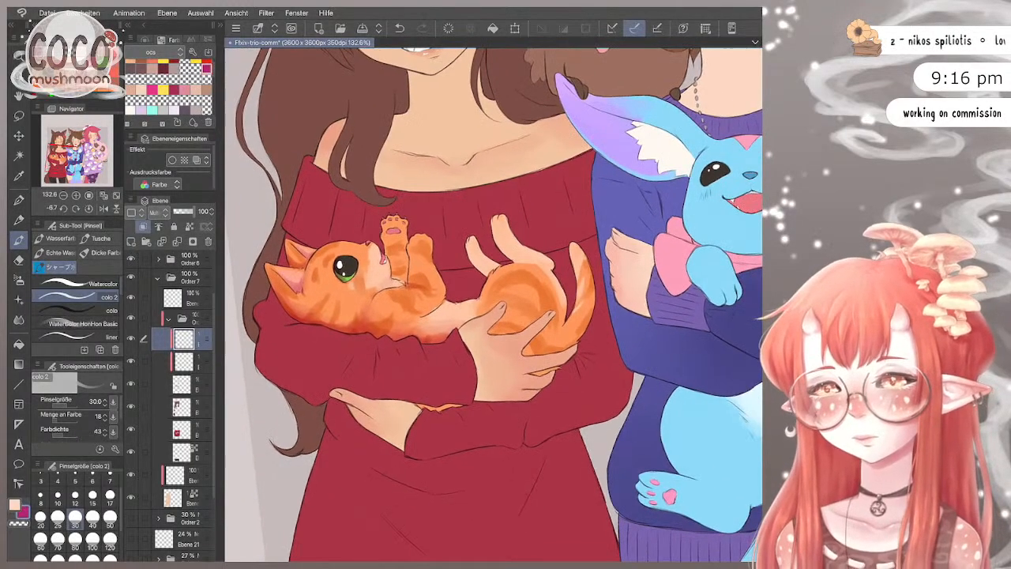
Step: Shade the area between the kitten's muzzle and raised paw at brush size 60, and reduce the brush to 40
click(40, 538)
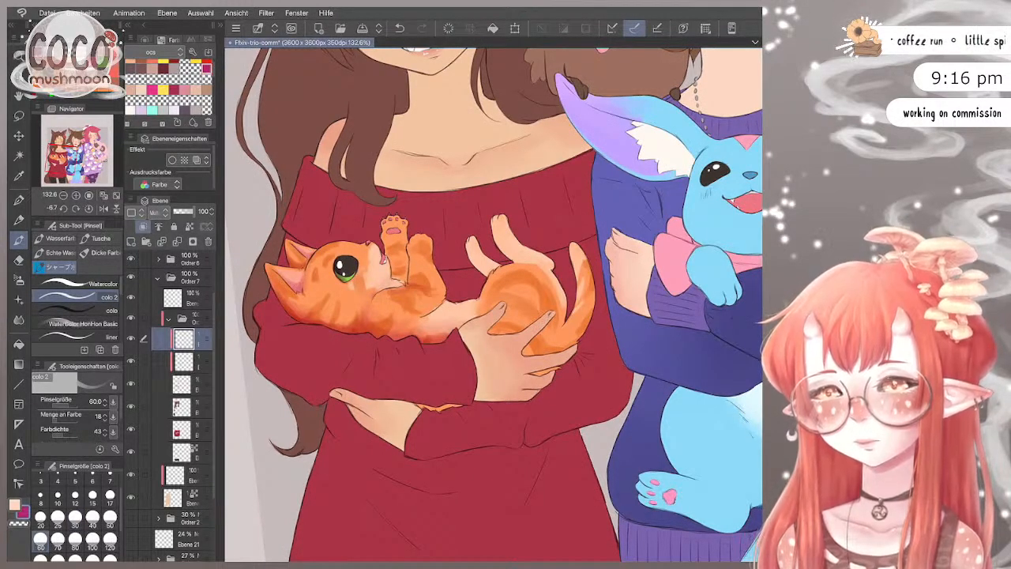
mouse_move(390, 279)
mouse_down()
mouse_move(400, 277)
mouse_move(394, 266)
mouse_move(406, 279)
mouse_move(382, 249)
mouse_up()
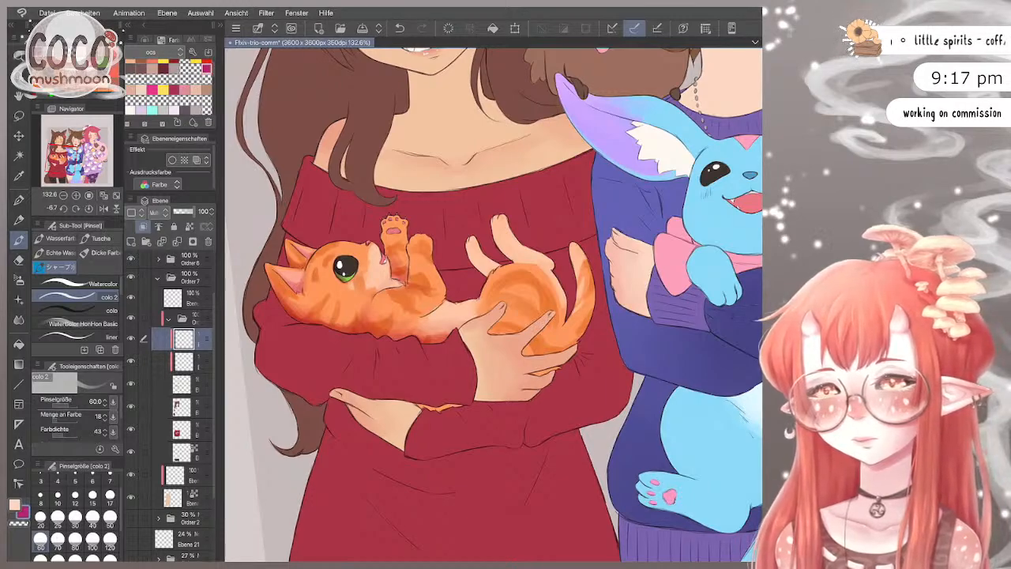
key(bracketleft)
key(bracketleft)
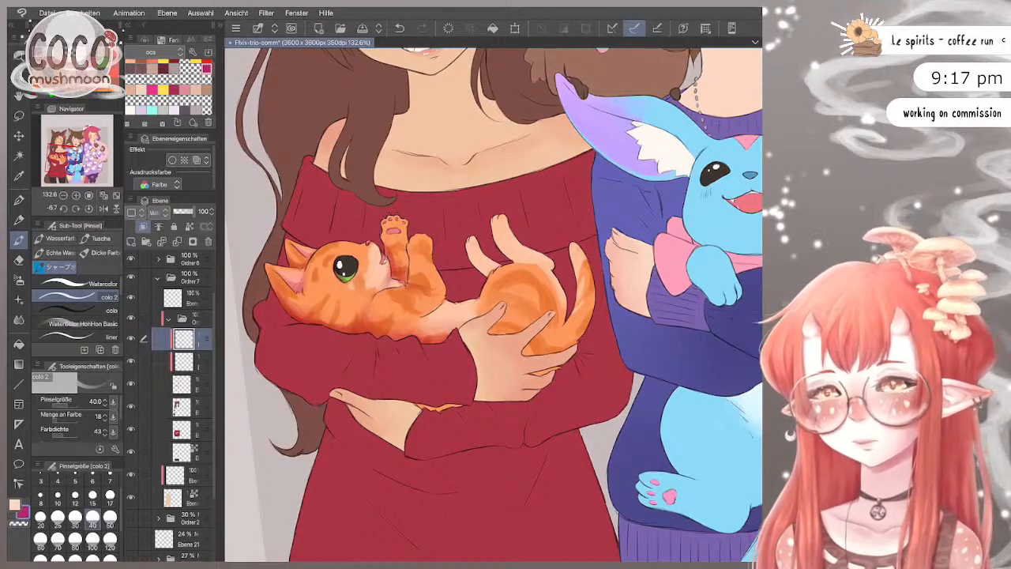
Step: Set the brush size to 70, add soft shading strokes beneath the kitten's chin, and undo the last stroke
click(57, 541)
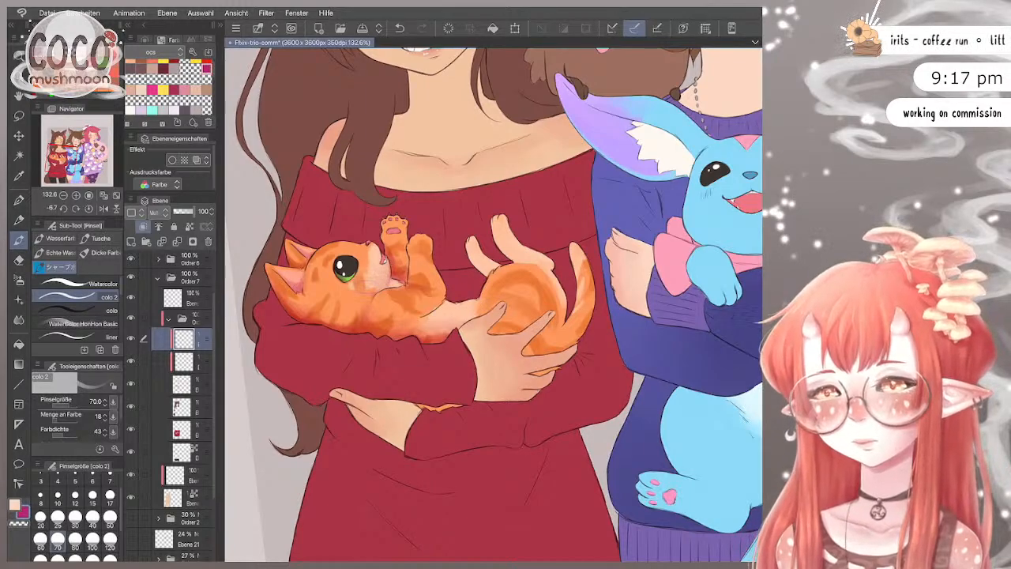
mouse_move(375, 281)
mouse_down()
mouse_move(393, 271)
mouse_move(379, 278)
mouse_up()
drag(385, 280, 400, 268)
key(ctrl+z)
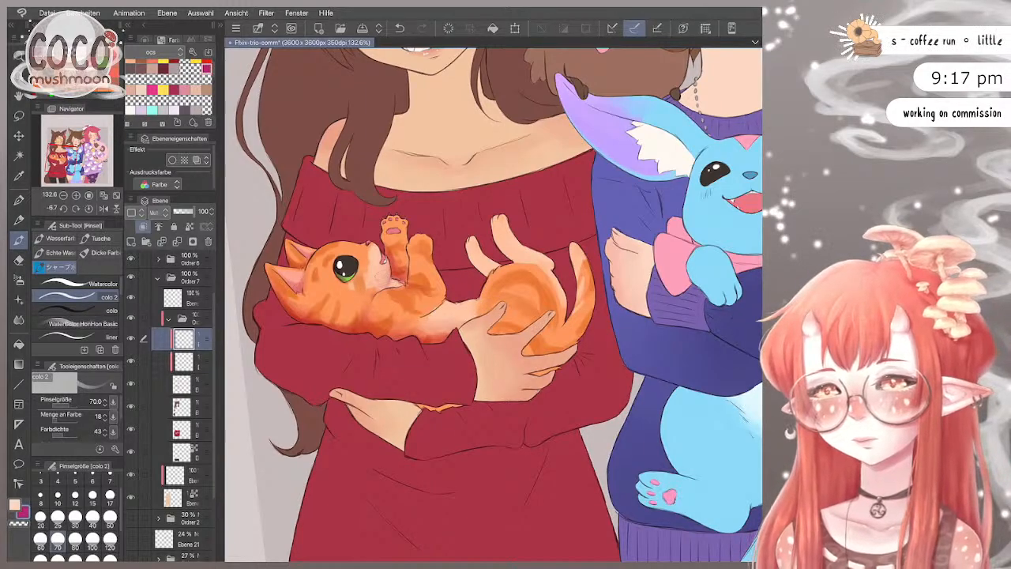
Step: Refine the kitten's shading at brush sizes 30 and 17, redoing and undoing the last stroke to compare
scroll(493, 304, up, 2)
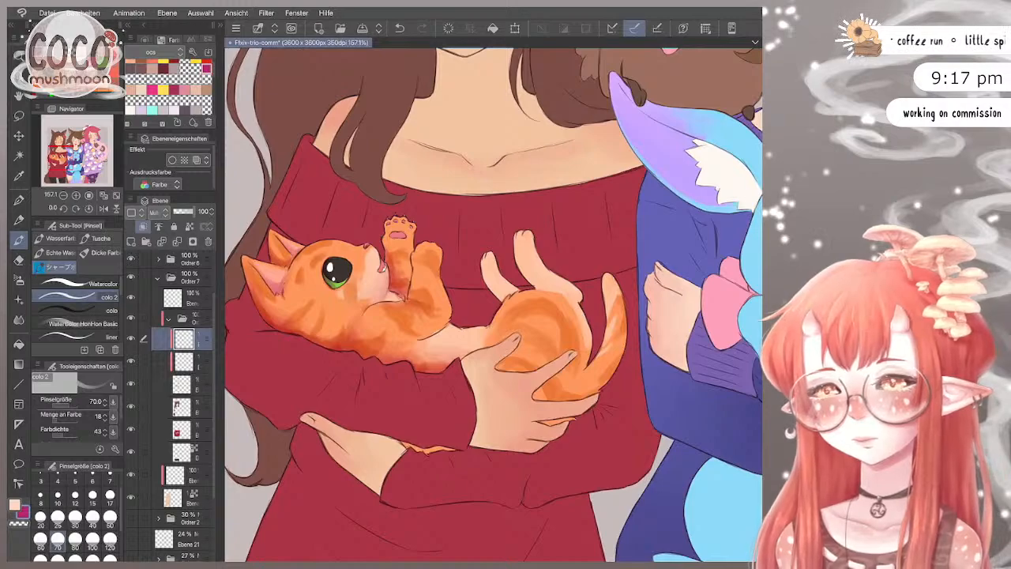
click(75, 524)
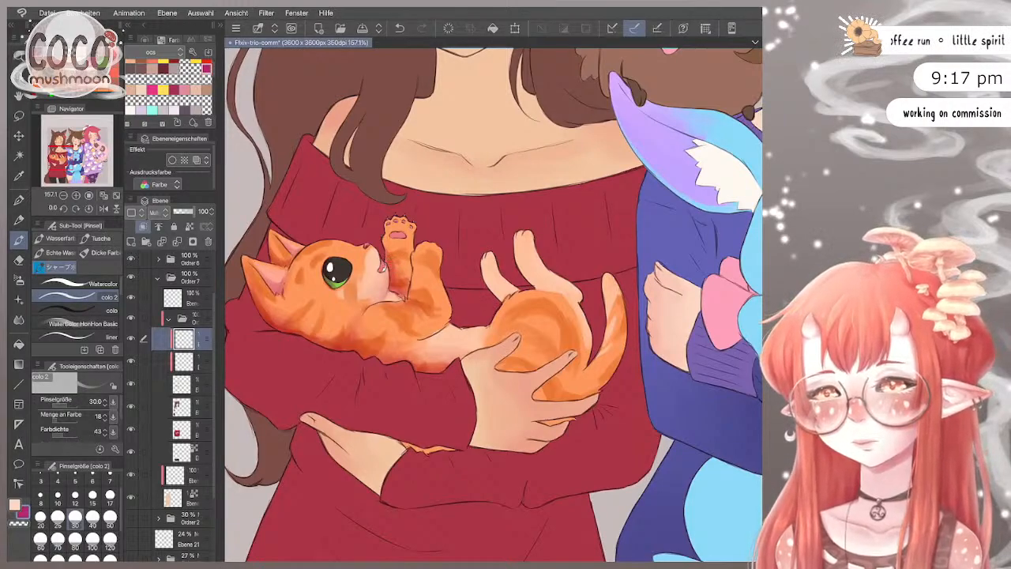
key(bracketleft)
key(bracketleft)
key(bracketleft)
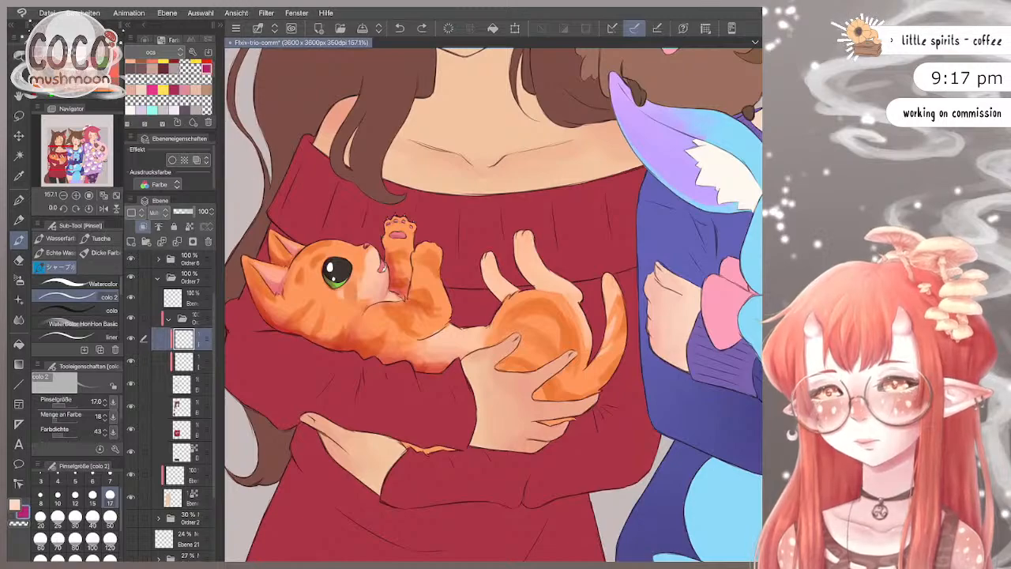
key(ctrl+y)
key(ctrl+z)
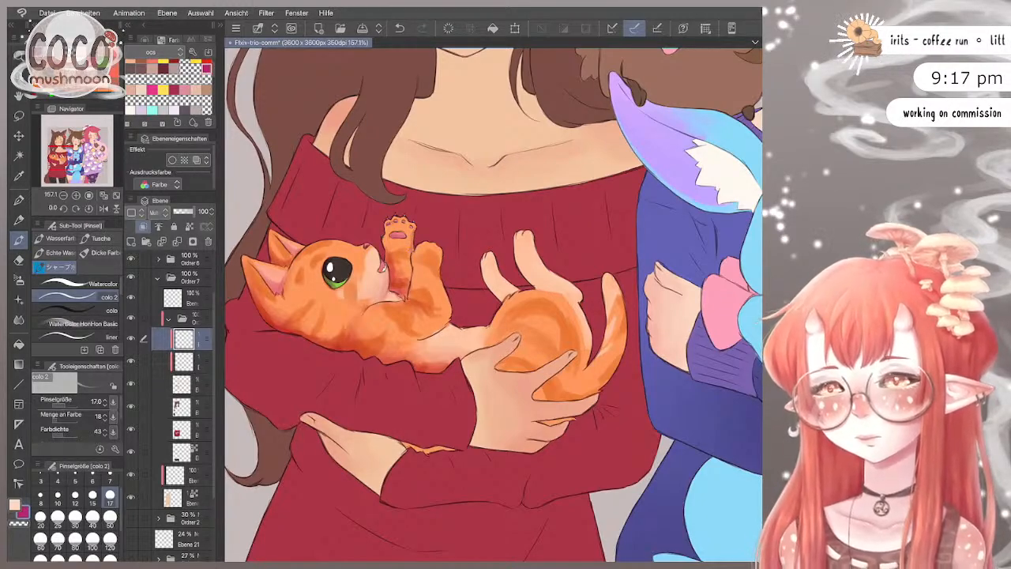
Step: Build up the magenta shading on the kitten's head and upper body at brush sizes 40, 15, 20 and 30
click(93, 515)
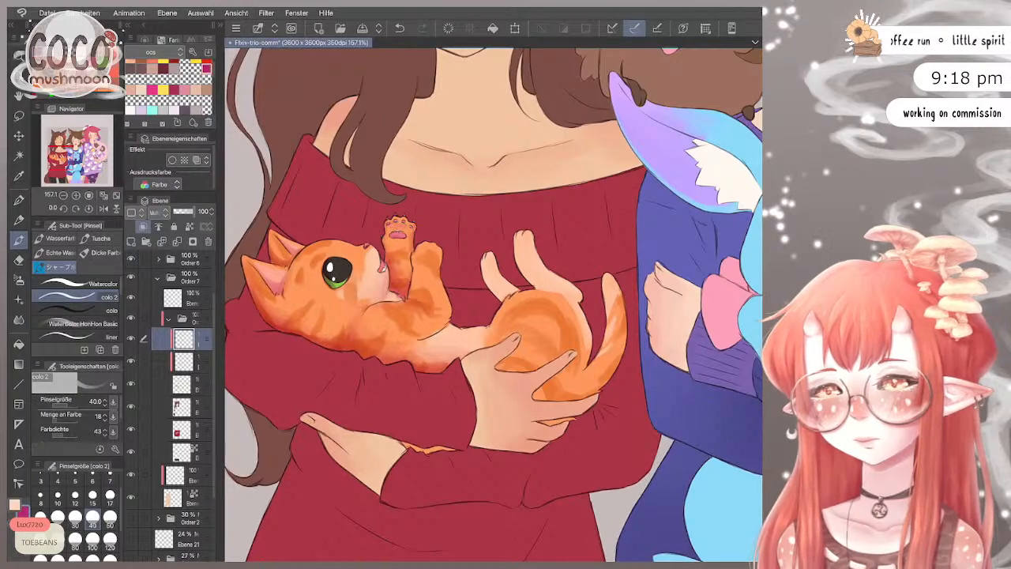
scroll(335, 267, up, 2)
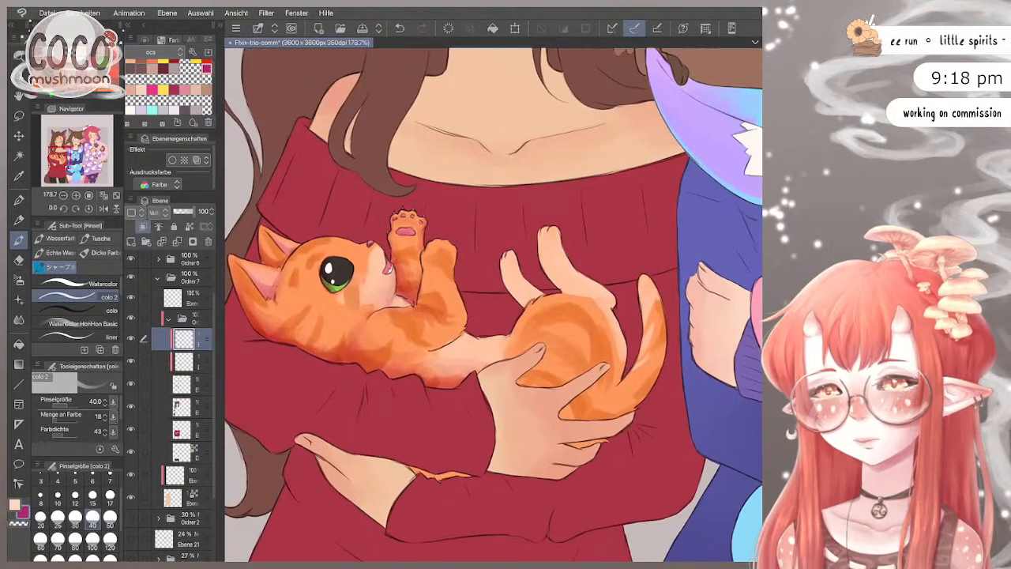
click(92, 495)
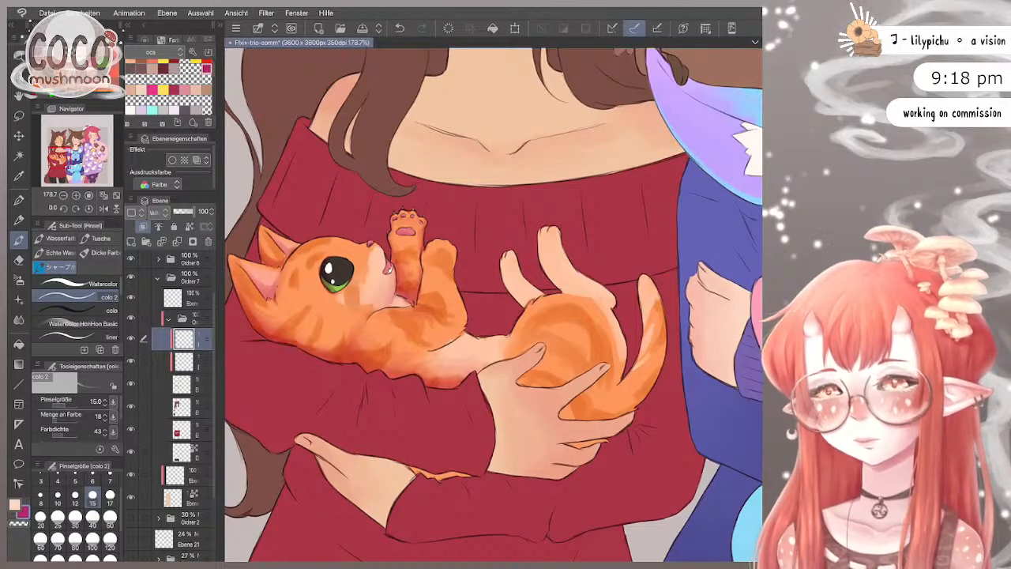
key(bracketright)
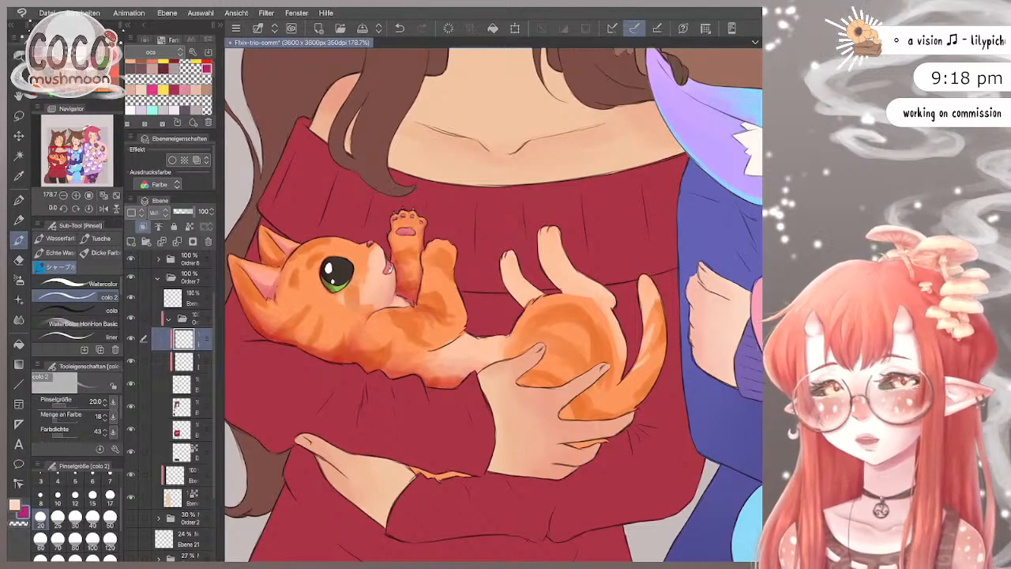
key(bracketright)
key(bracketright)
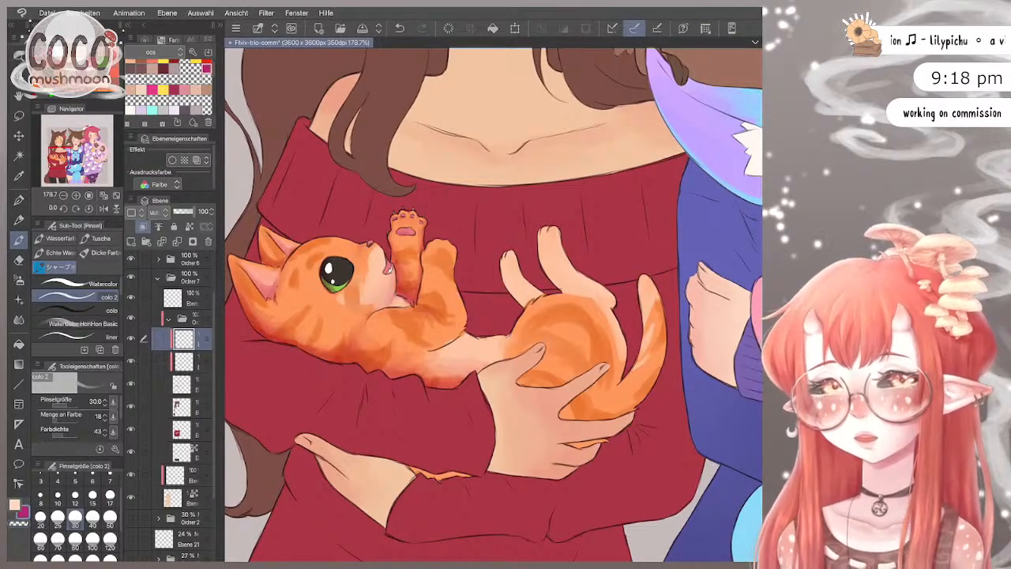
Step: Refine the kitten's foreleg and chest shading with brush sizes 17, 25 and 30, and reduce the brush to 15
click(110, 495)
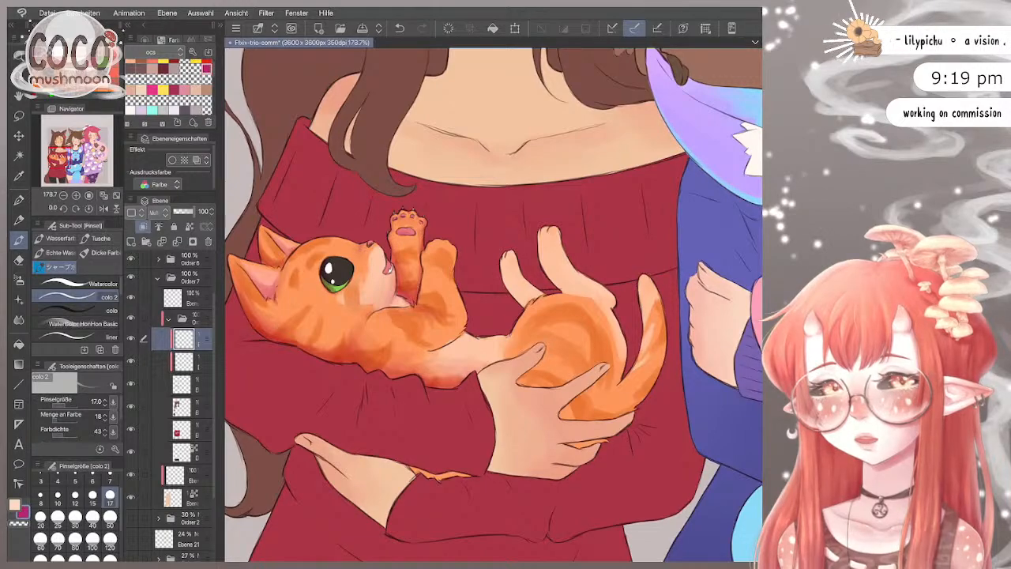
click(57, 516)
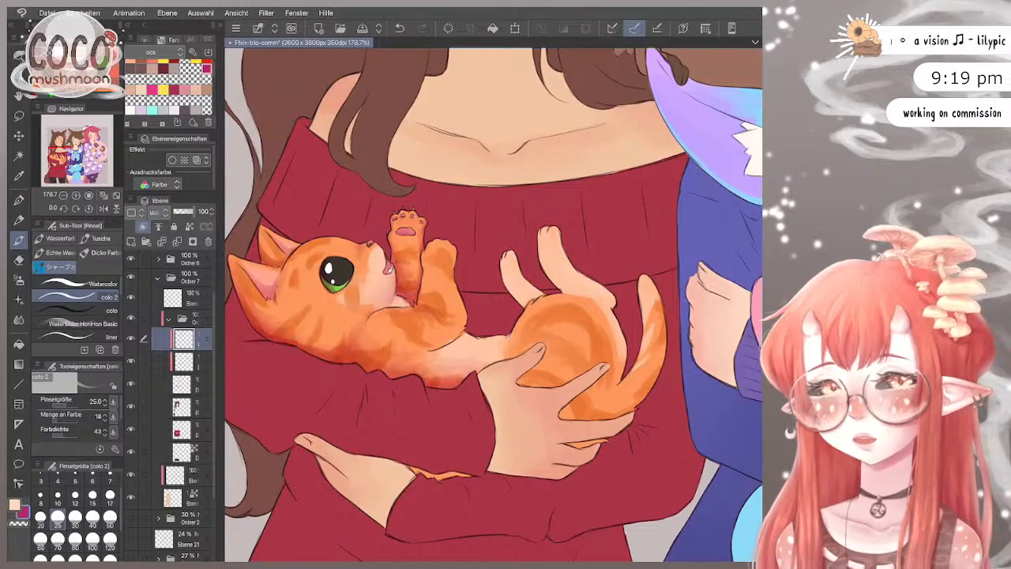
click(75, 516)
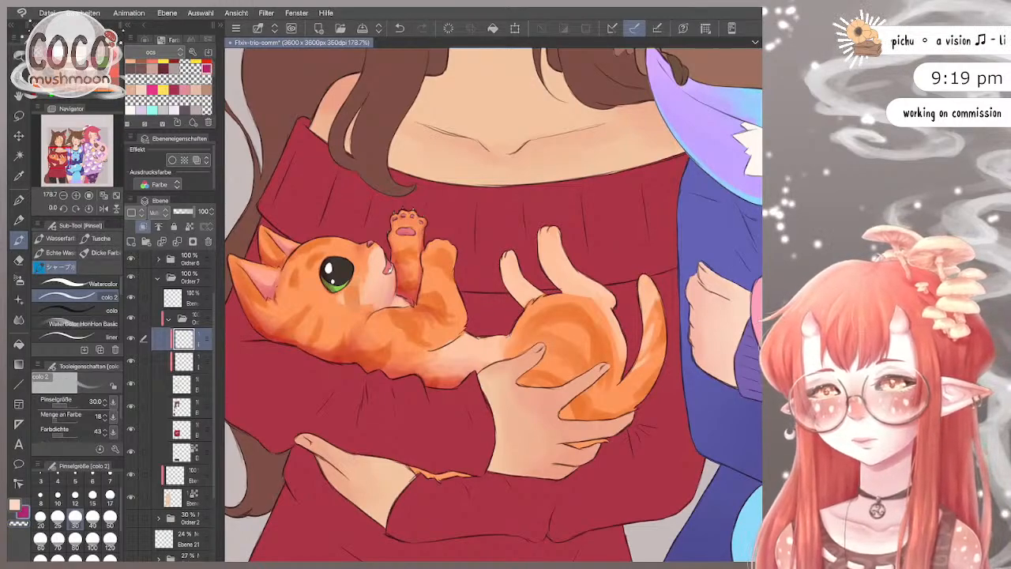
key(bracketleft)
key(bracketleft)
key(bracketleft)
key(bracketleft)
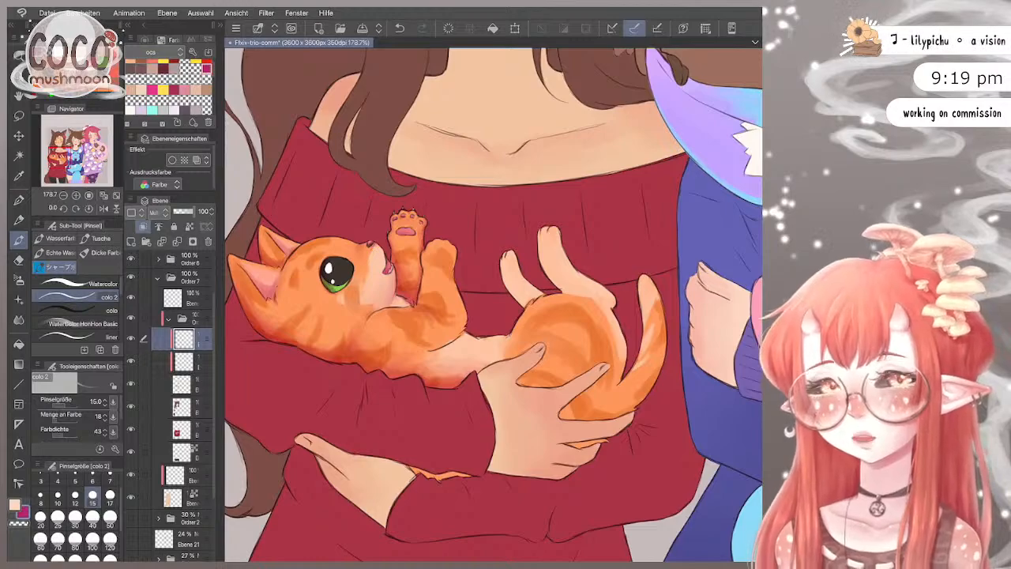
Step: Continue shading the kitten's torso at brush sizes 20, 25 and 40, and enlarge the brush to 80 for its belly
key(bracketright)
key(bracketright)
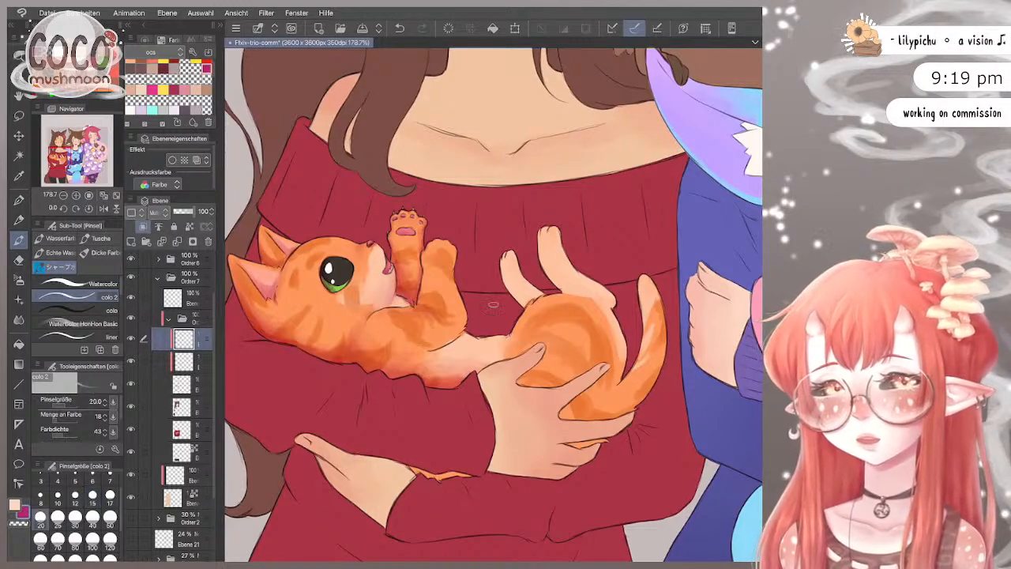
key(bracketright)
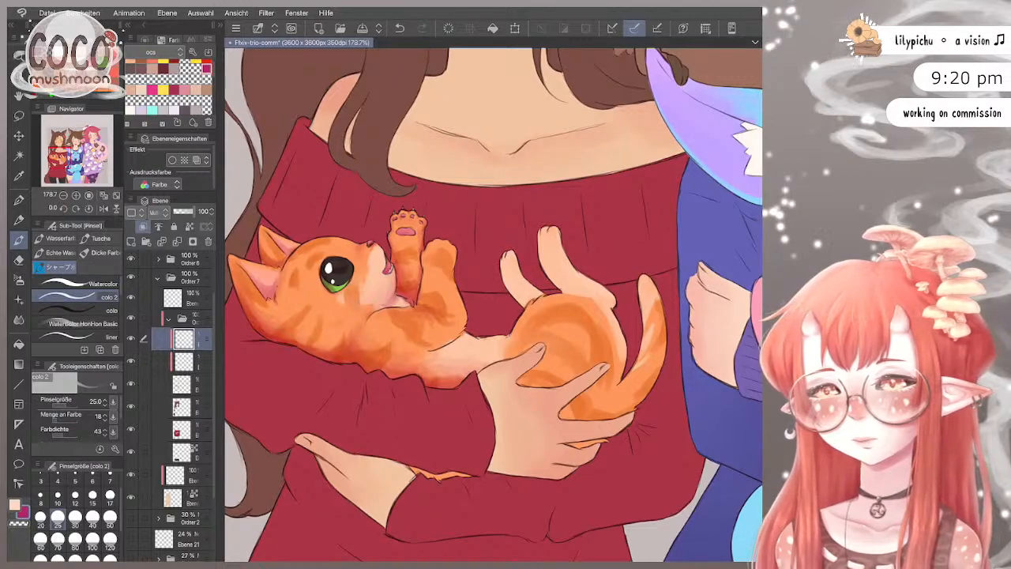
key(bracketright)
key(bracketright)
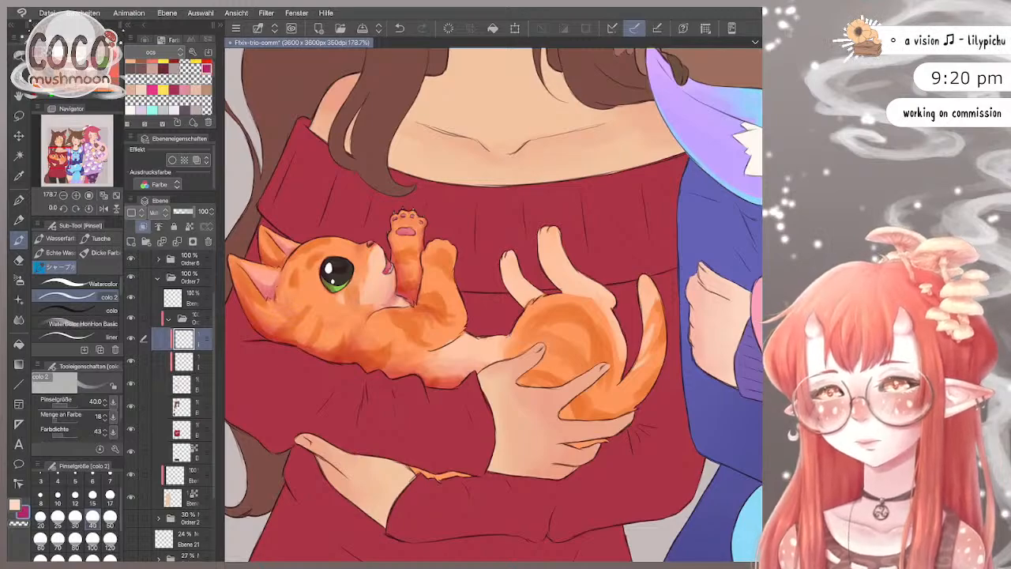
key(bracketright)
key(bracketright)
key(bracketright)
key(bracketright)
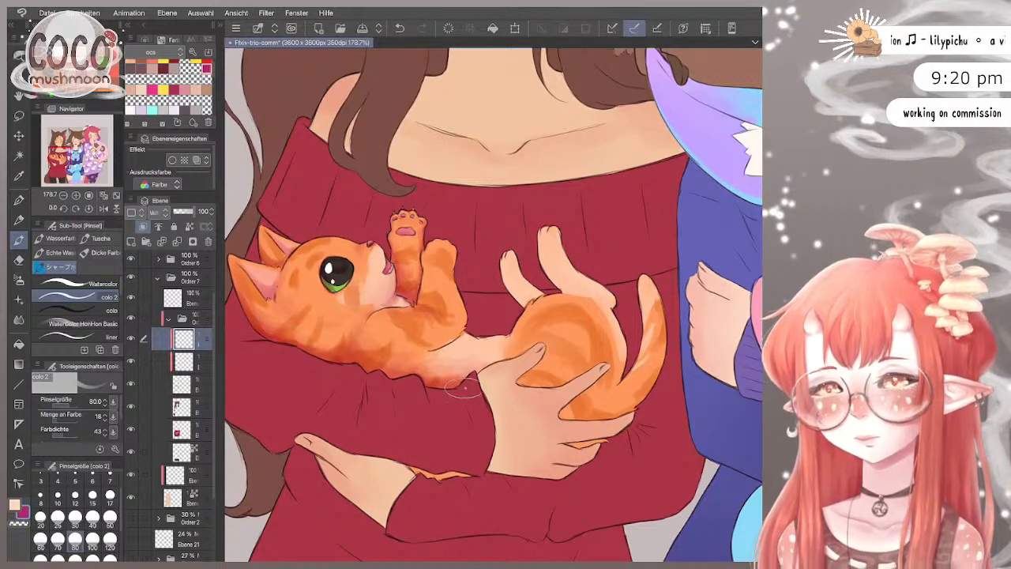
Step: Shade the kitten's belly and the area by the holding hand at brush sizes 50, 60, 40 and 70
scroll(518, 223, down, 4)
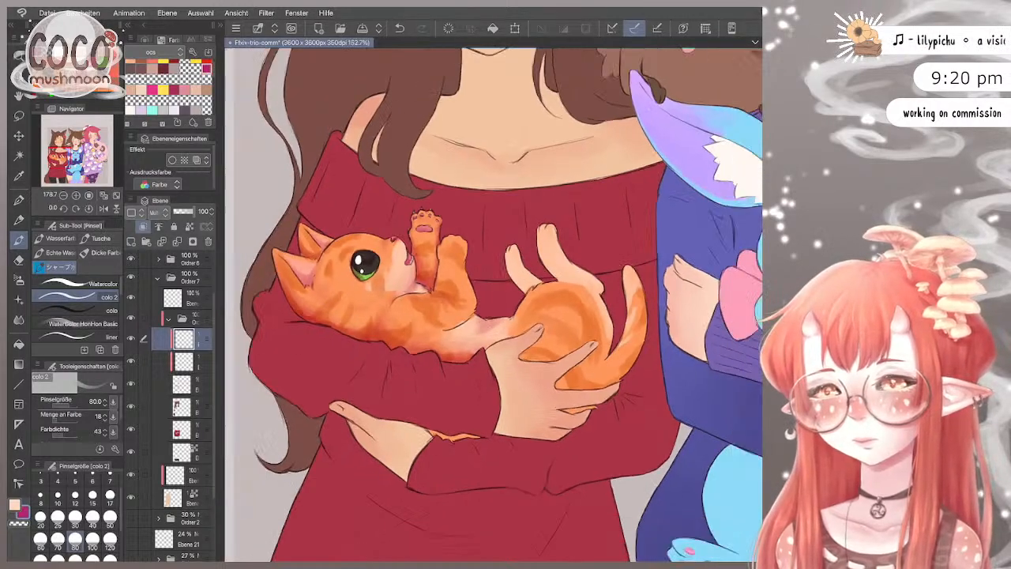
scroll(518, 223, up, 2)
key(bracketleft)
key(bracketleft)
key(bracketleft)
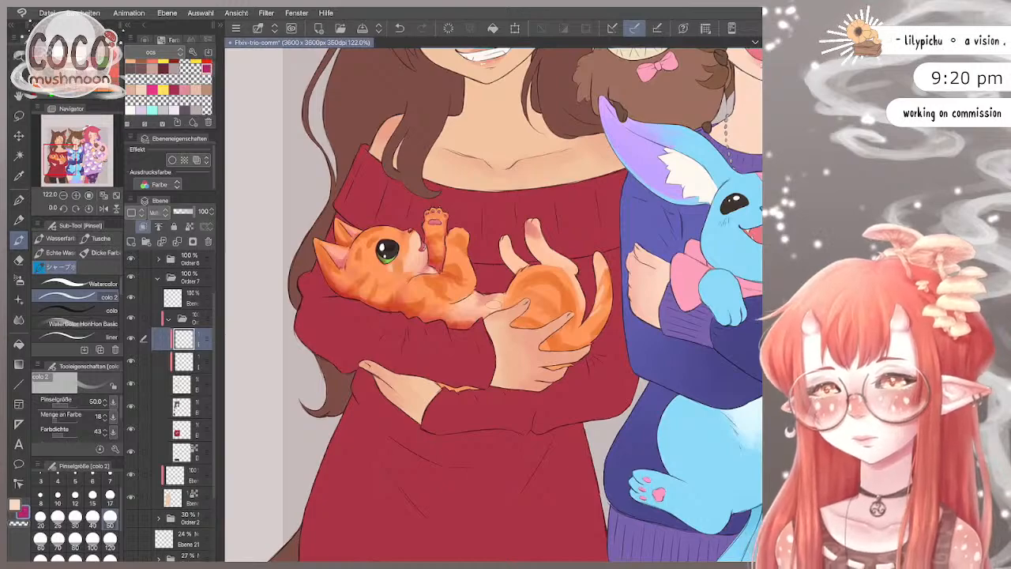
key(bracketright)
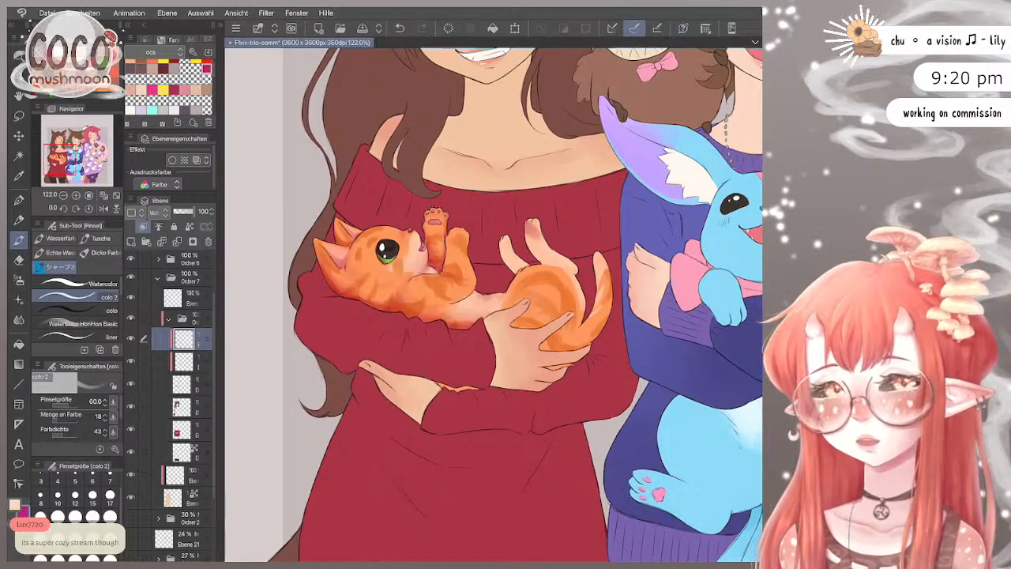
click(92, 516)
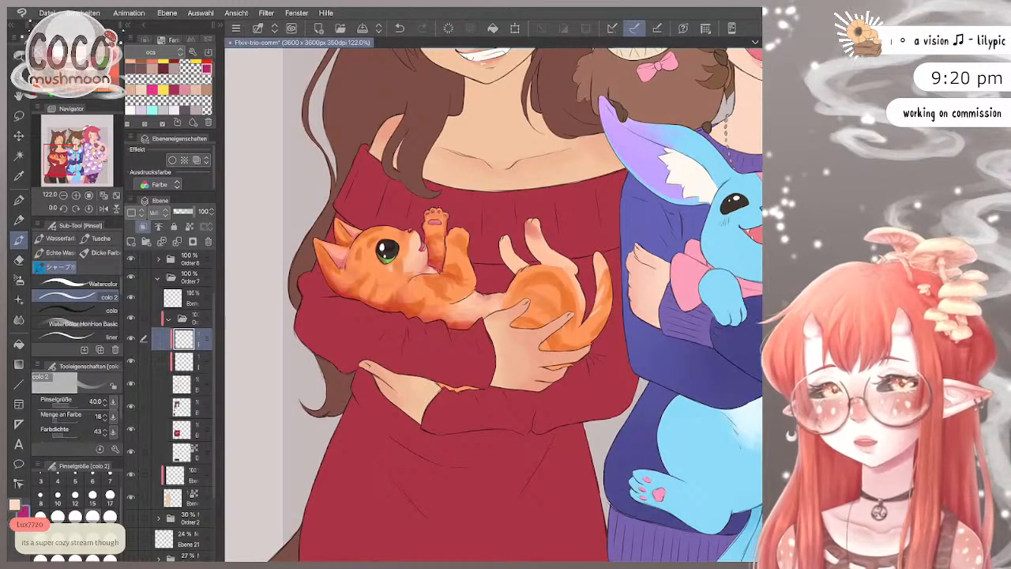
click(57, 538)
mouse_move(485, 302)
mouse_down()
mouse_move(499, 297)
mouse_move(528, 321)
mouse_up()
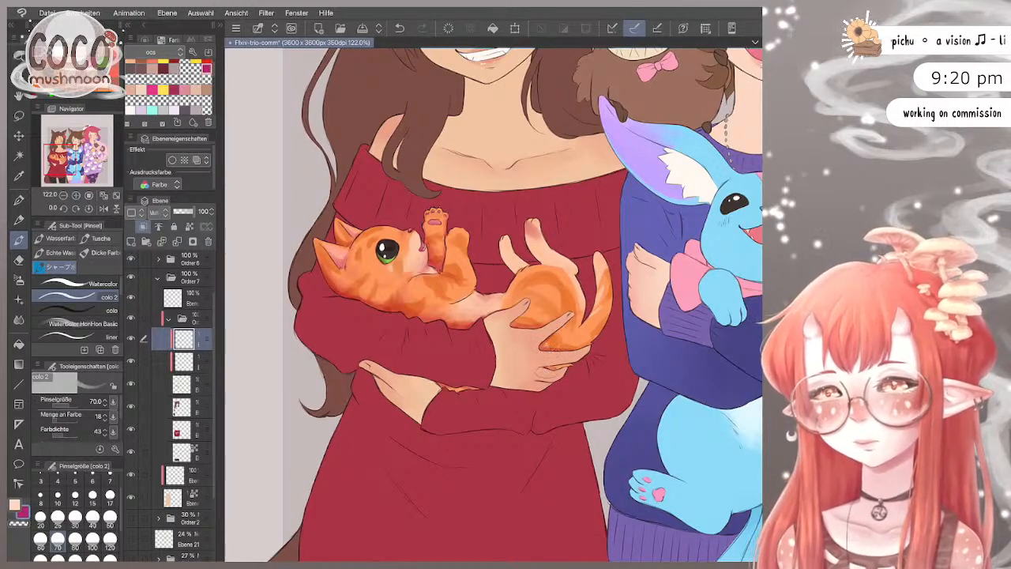
Step: Shade the kitten's hindquarters at brush sizes 30, 60 and 40, cleaning up around the hind paws with the hard eraser
click(75, 518)
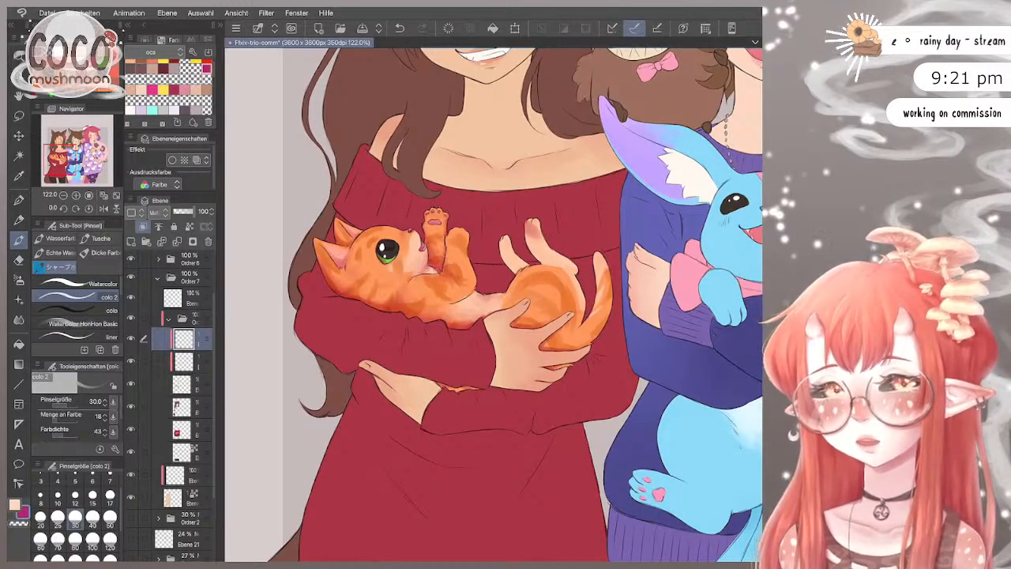
click(40, 539)
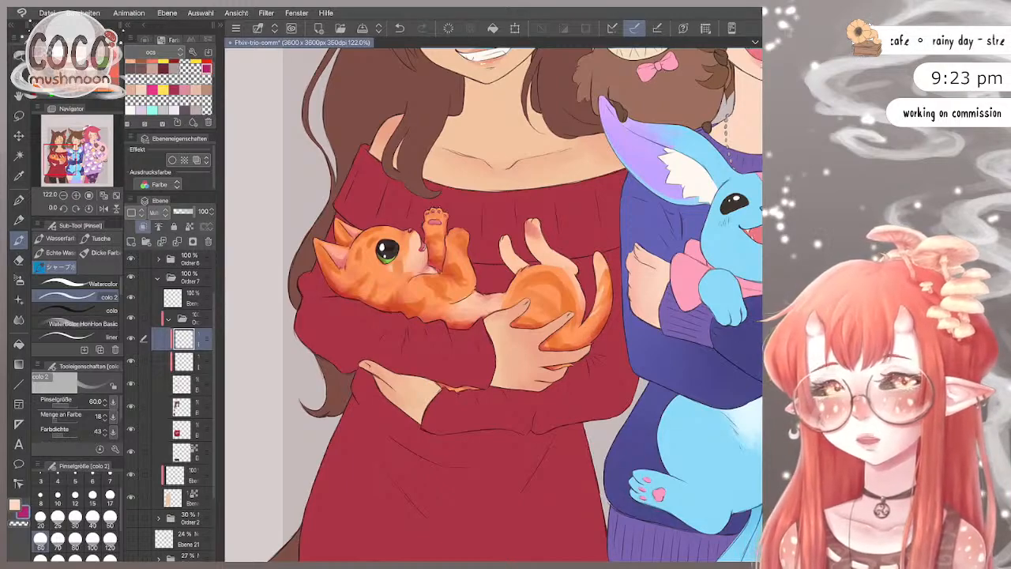
key(e)
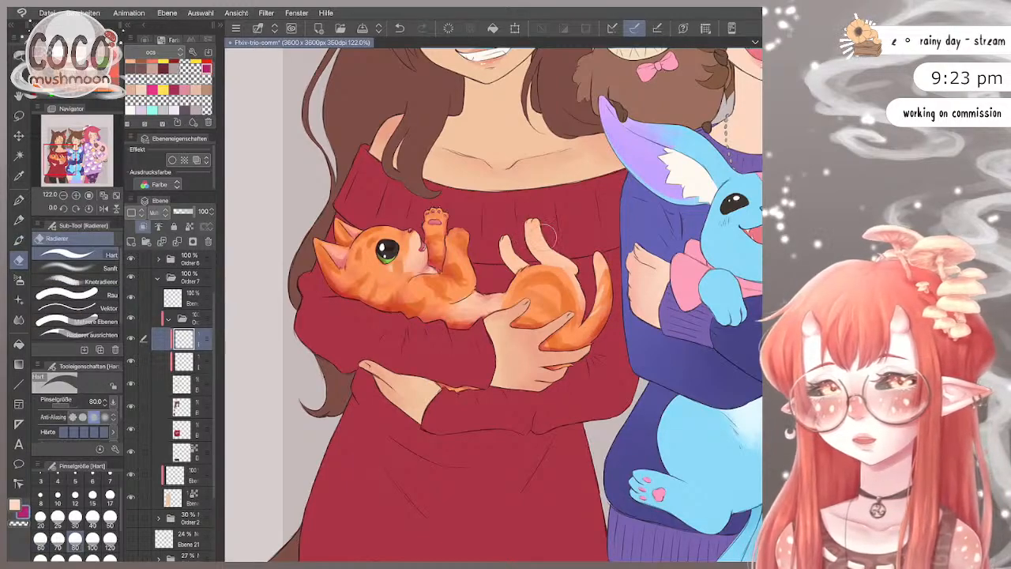
key(b)
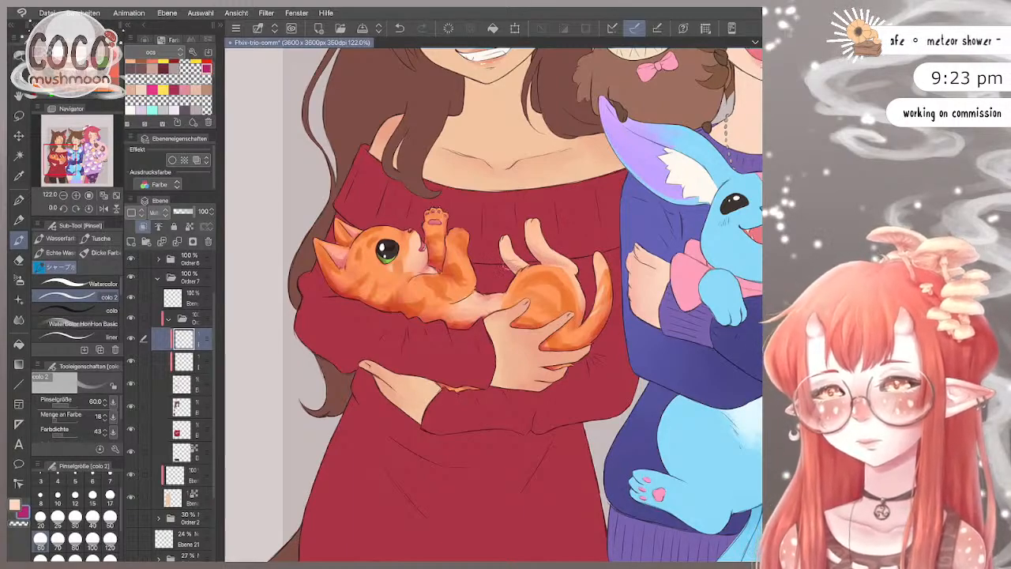
key(bracketleft)
key(bracketleft)
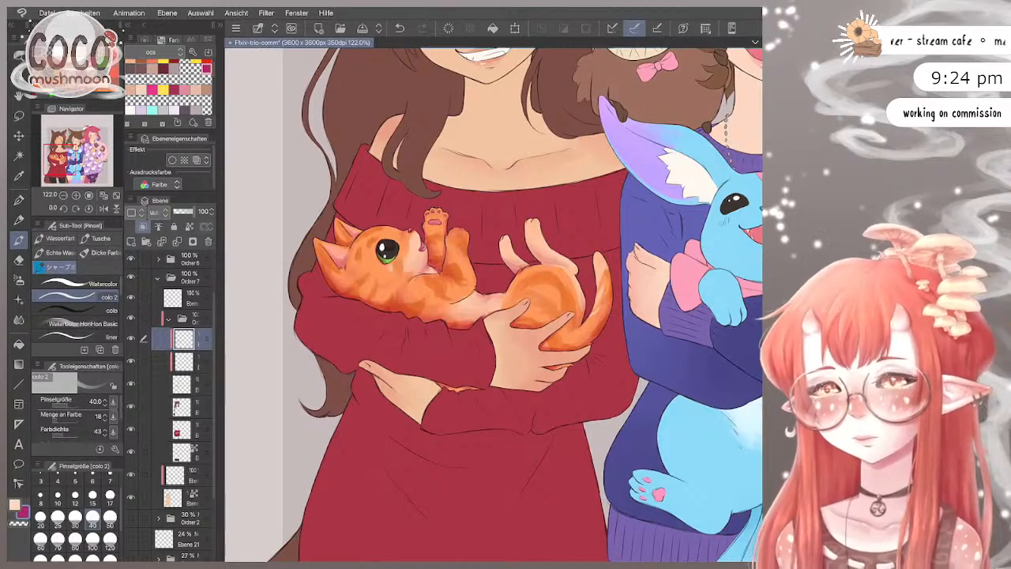
Step: Add a new layer above the kitten's shading layer and clip it to the layers below
scroll(493, 305, down, 4)
scroll(493, 305, up, 3)
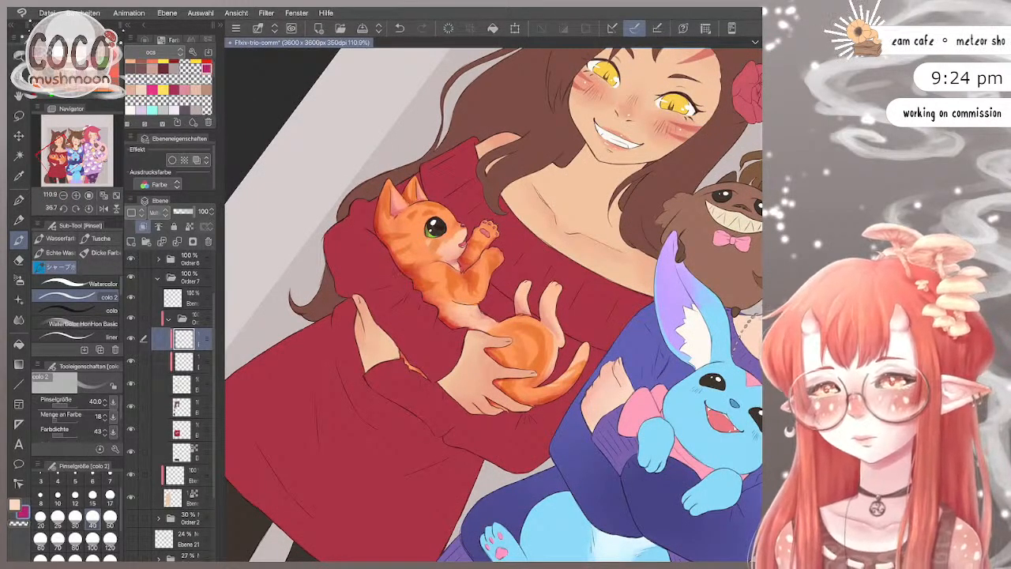
scroll(493, 305, down, 4)
scroll(600, 304, up, 3)
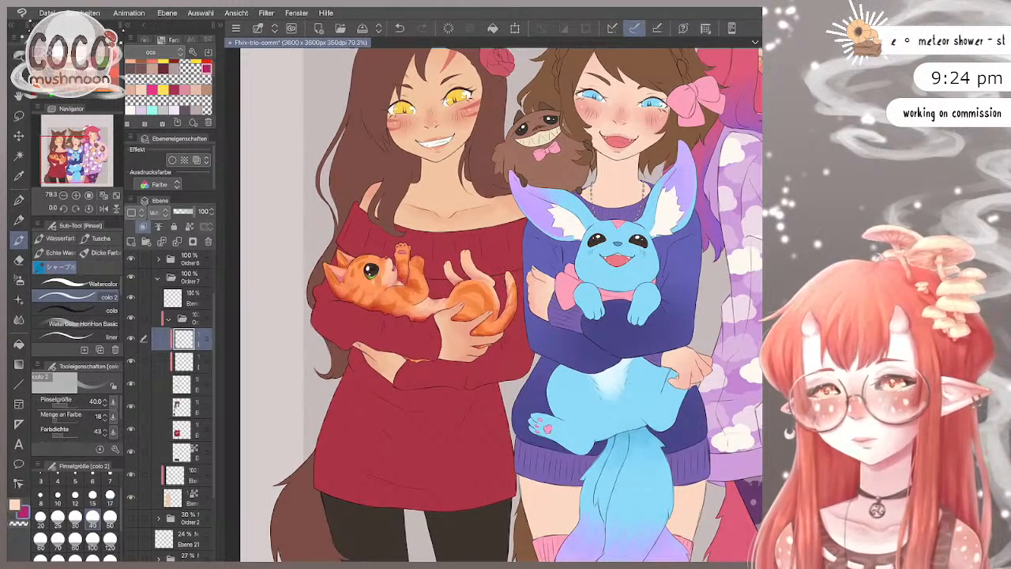
scroll(500, 304, down, 1)
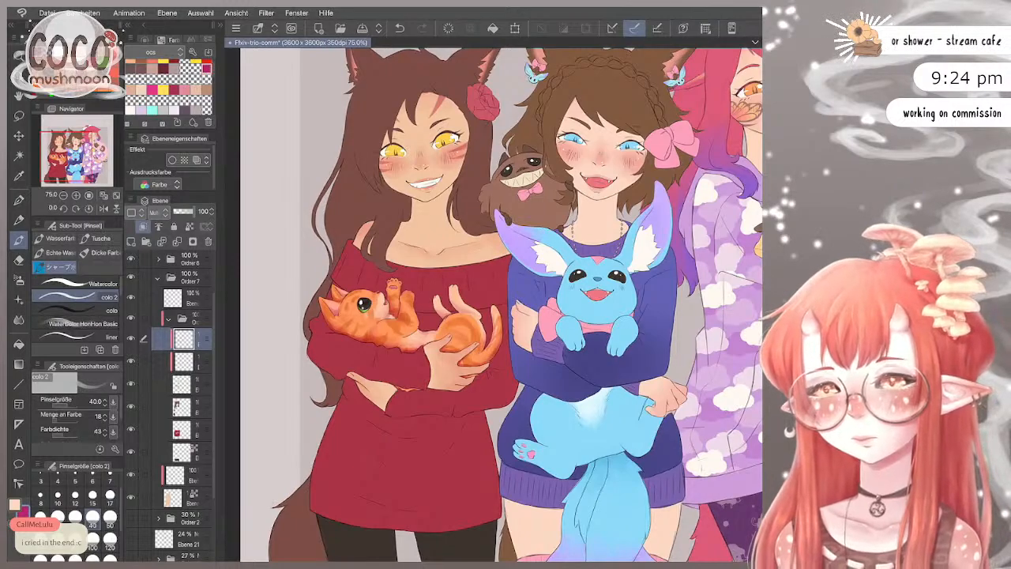
scroll(501, 304, down, 1)
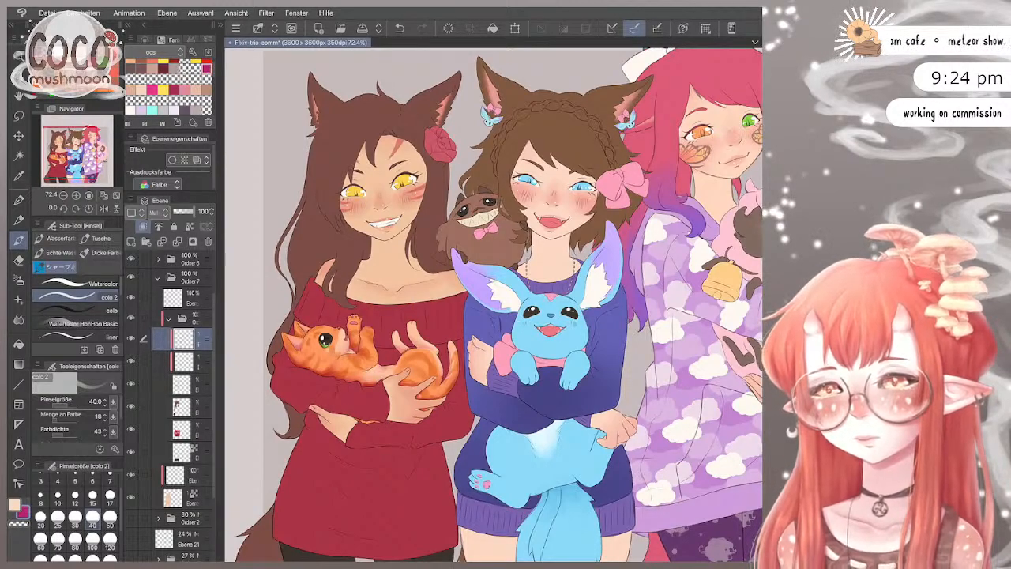
key(ctrl+shift+n)
key(ctrl+z)
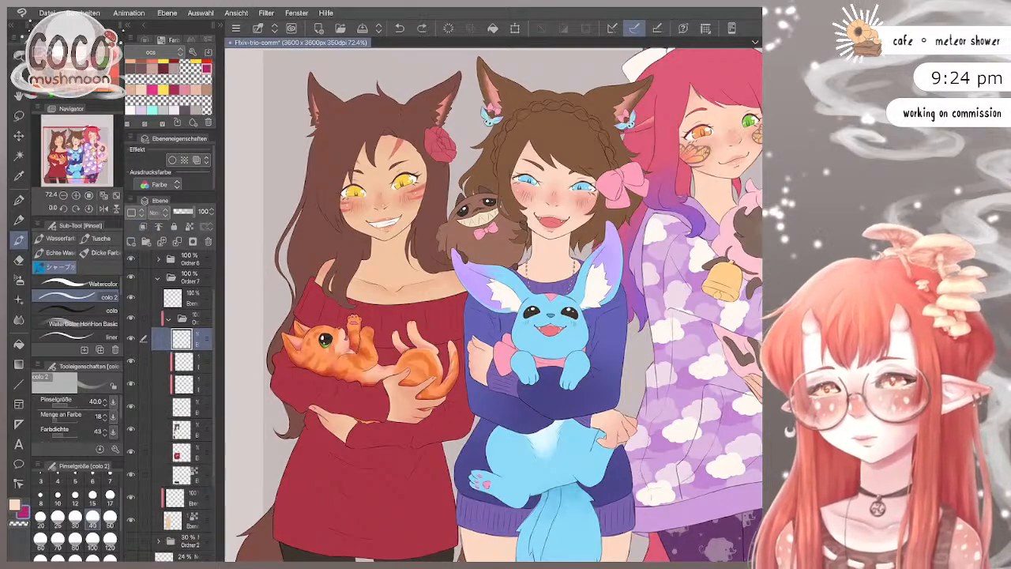
key(ctrl+y)
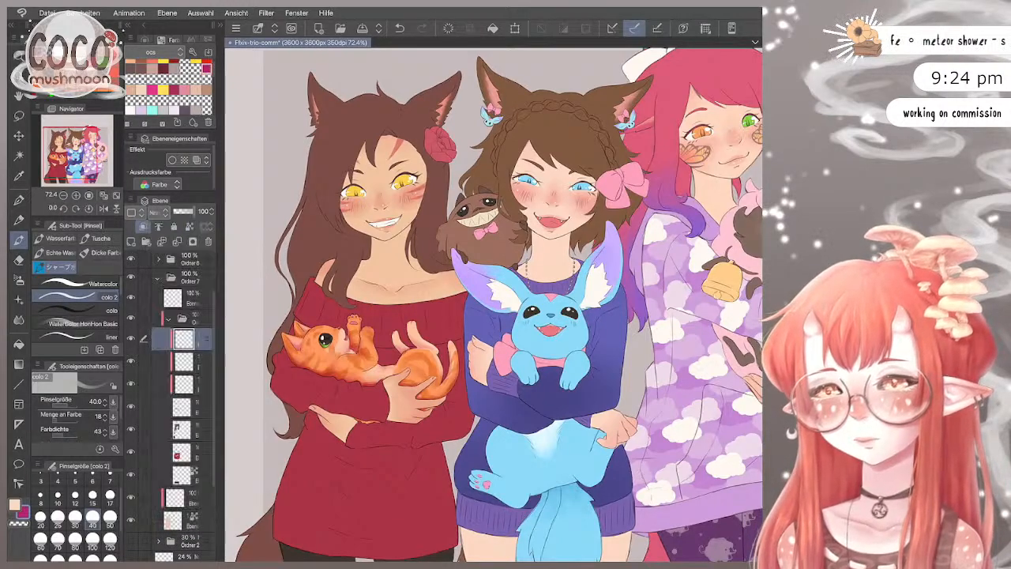
Step: Change the new clipped layer's blending mode and choose the light orange swatch as the painting colour
scroll(169, 85, up, 1)
click(131, 65)
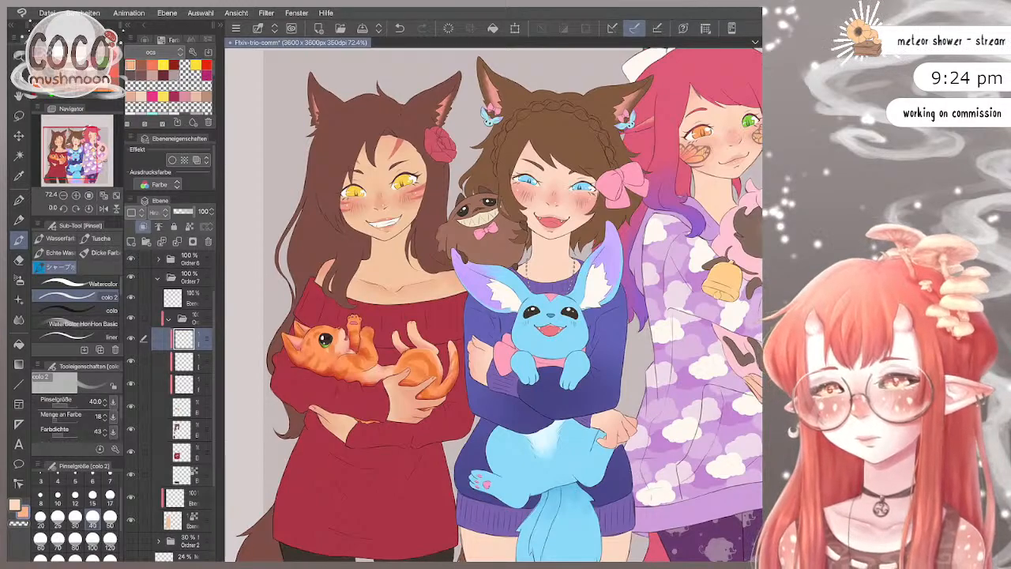
scroll(339, 372, up, 2)
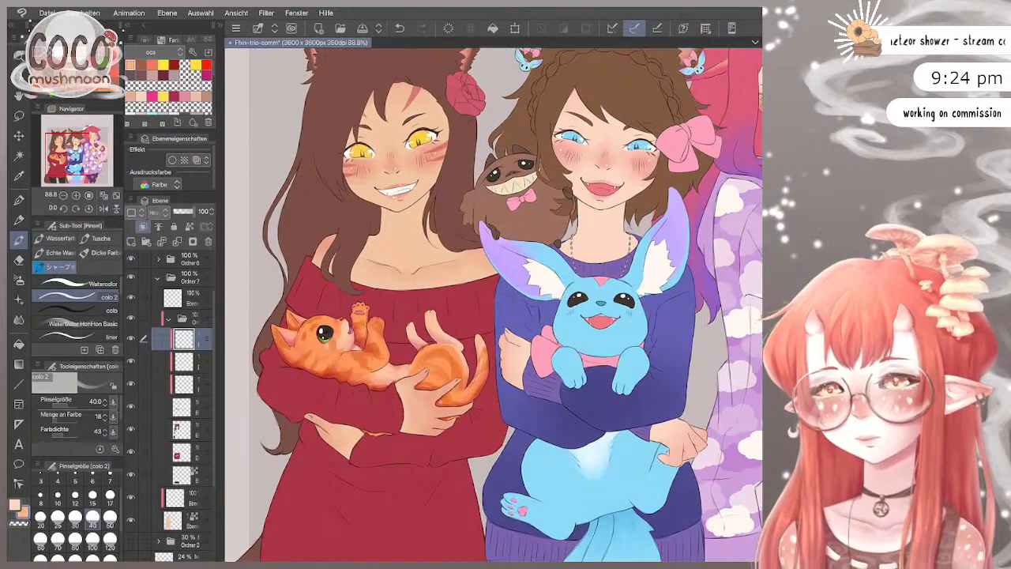
Step: Paint light peach highlights on the orange kitten on the new clipped layer, using brush sizes 30, 20 and 40
scroll(385, 327, up, 2)
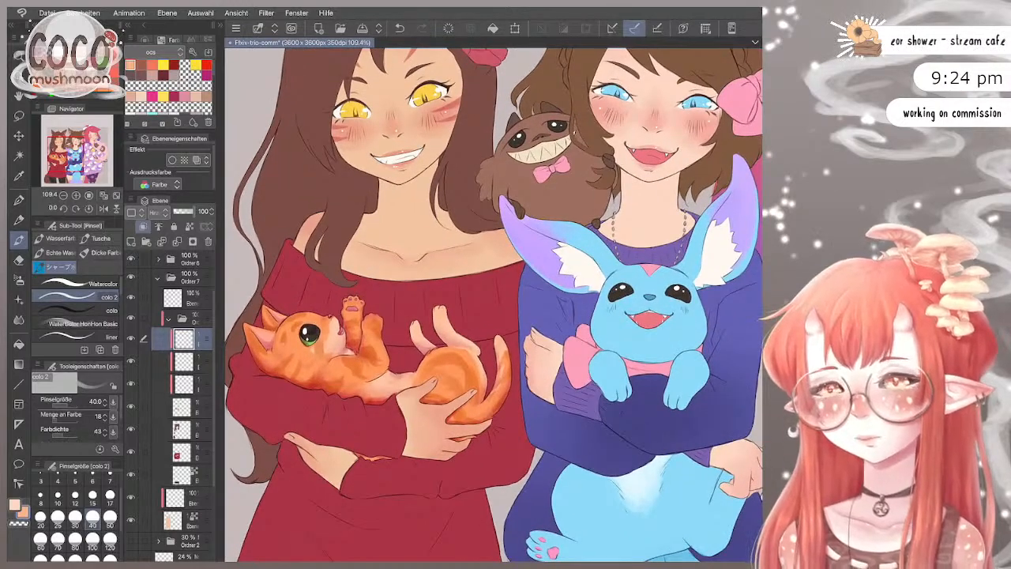
scroll(266, 315, up, 2)
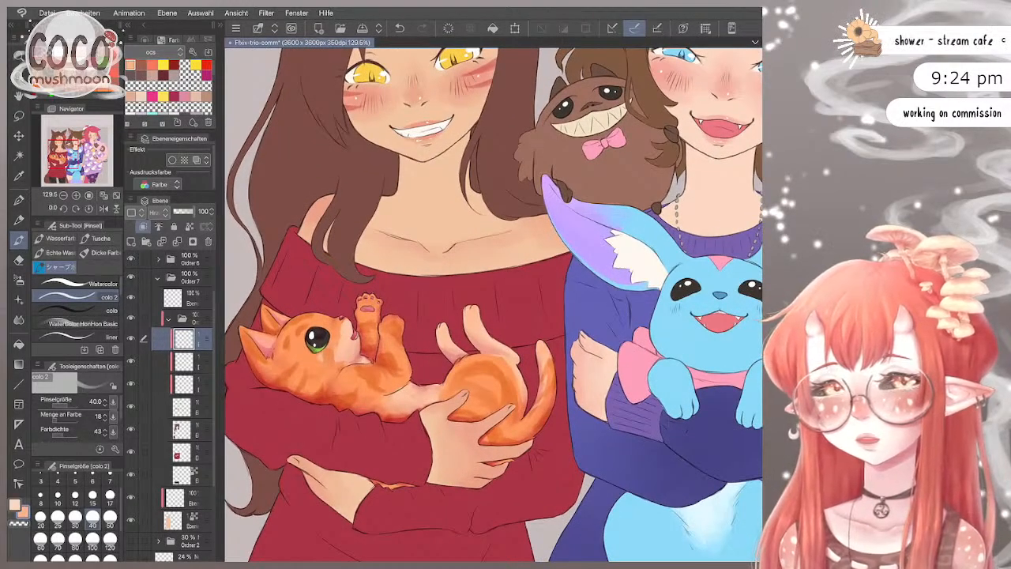
scroll(275, 338, up, 2)
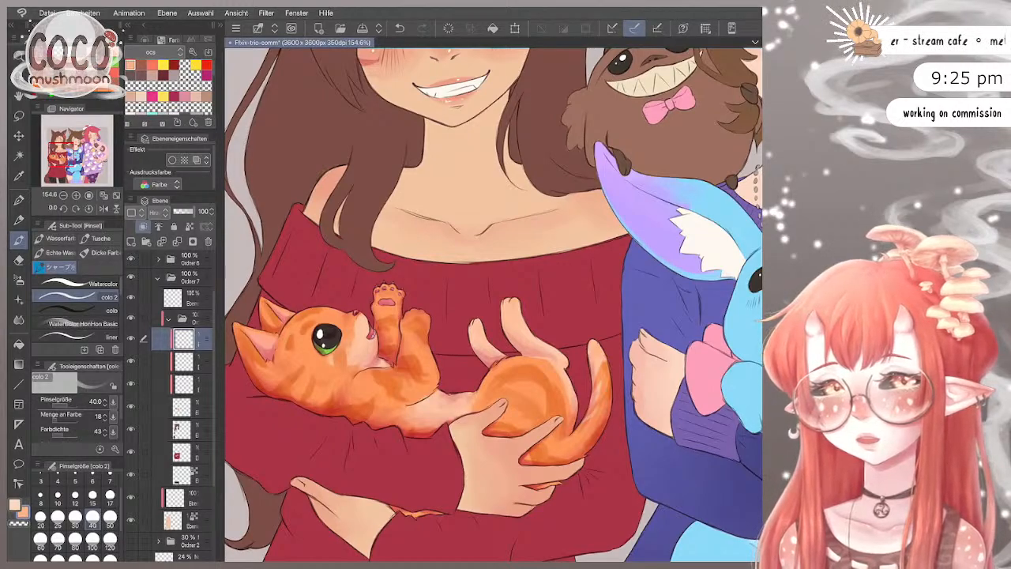
key(bracketleft)
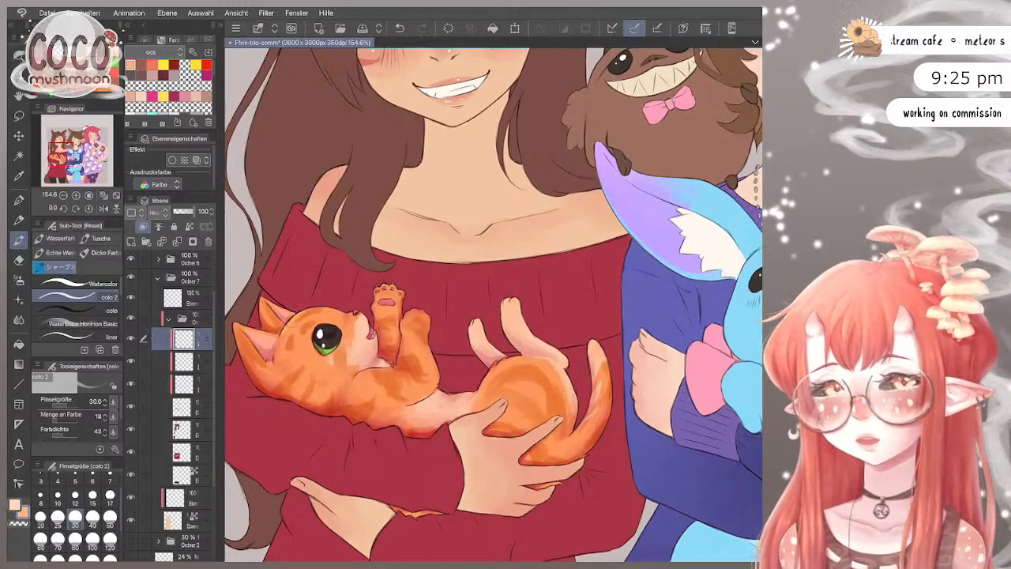
key(bracketleft)
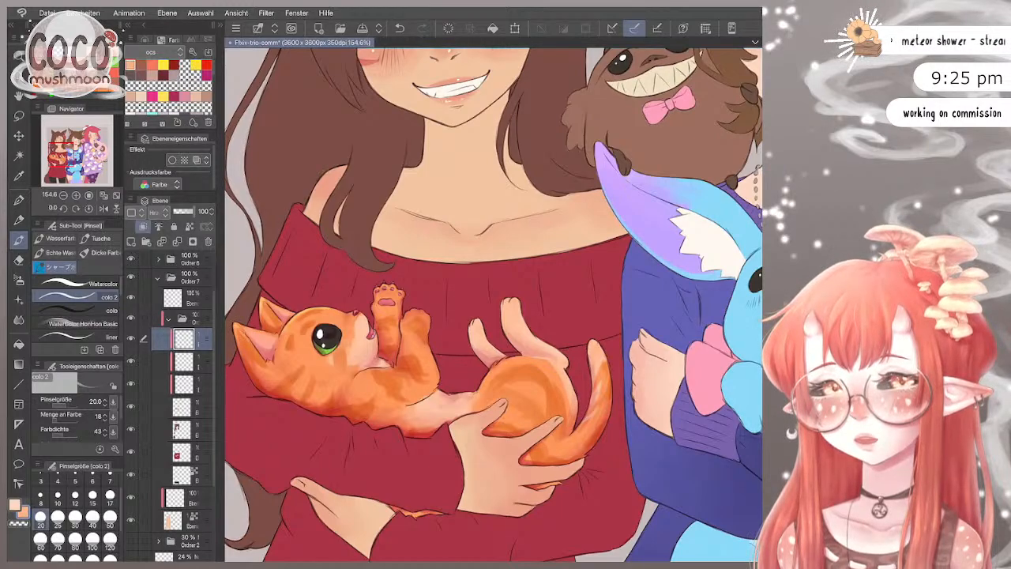
key(bracketright)
key(bracketright)
key(bracketright)
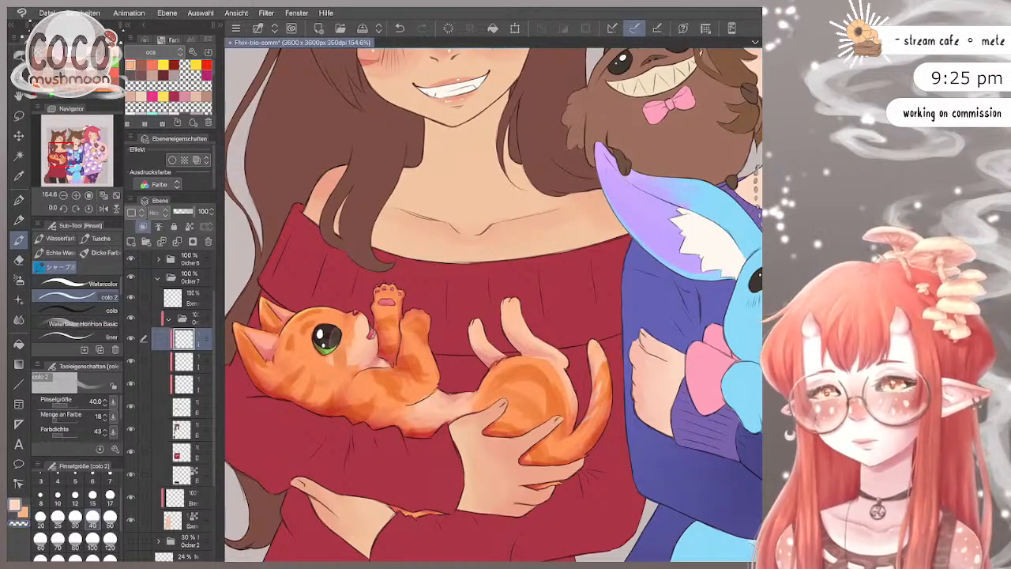
Step: Work on the highlights of the kitten's face at brush size 12, undo the last stroke and continue at size 30
click(75, 496)
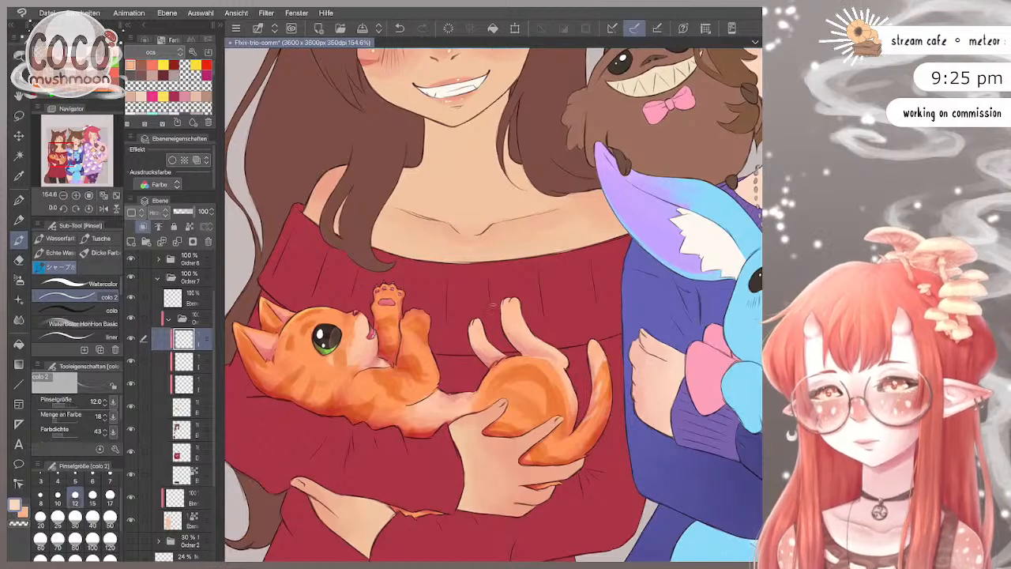
scroll(492, 305, up, 3)
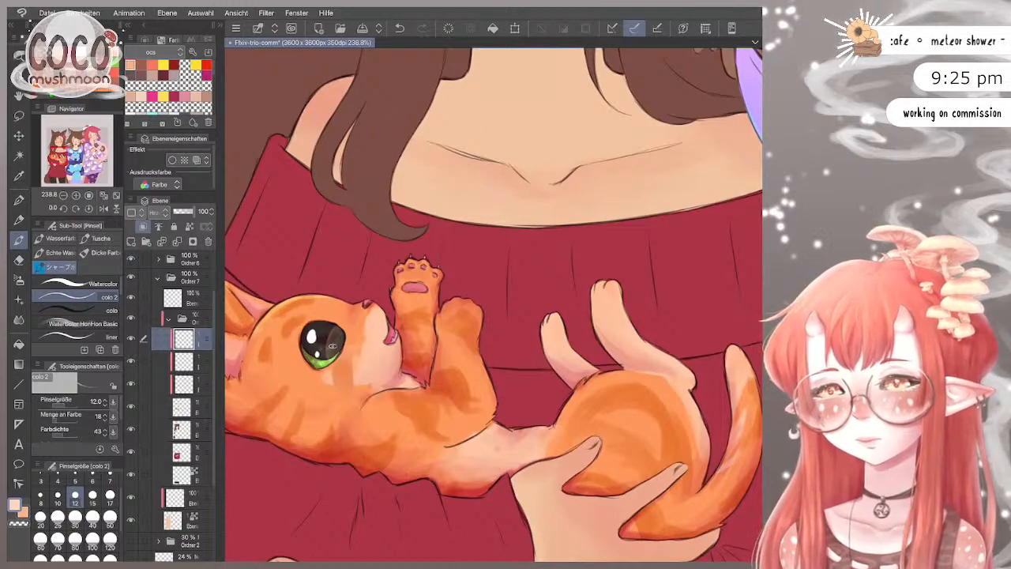
key(ctrl+z)
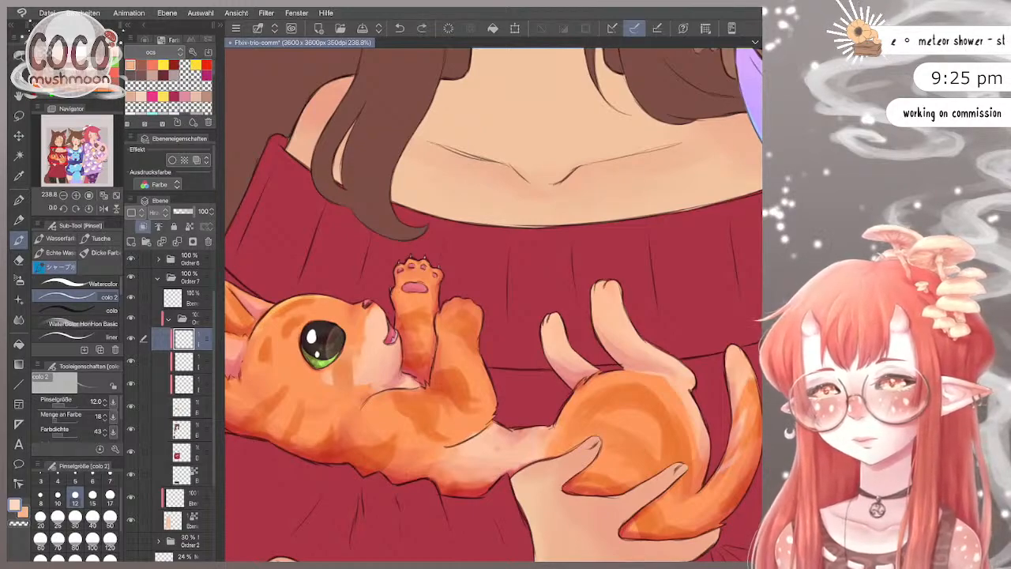
click(75, 523)
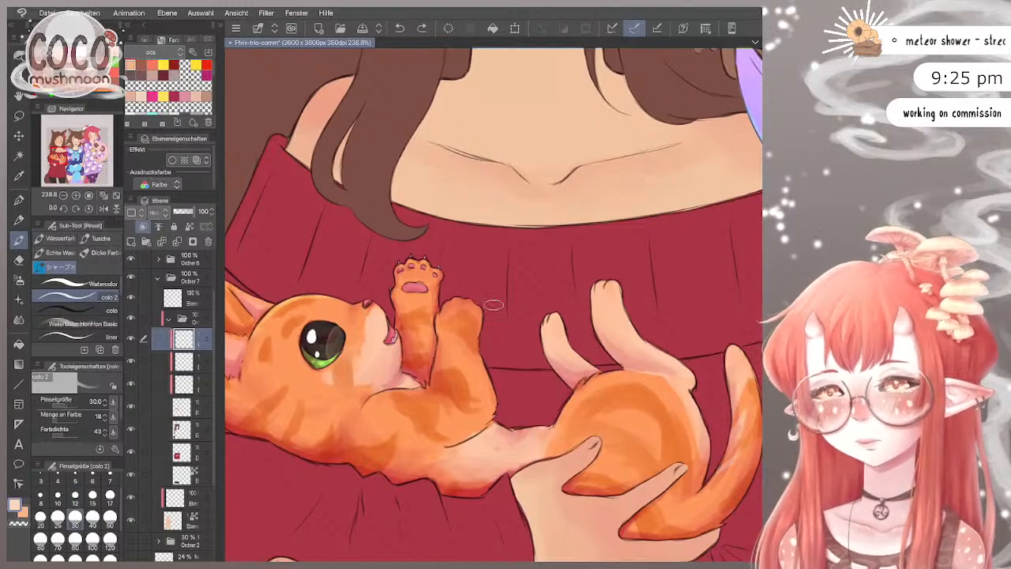
drag(313, 331, 316, 331)
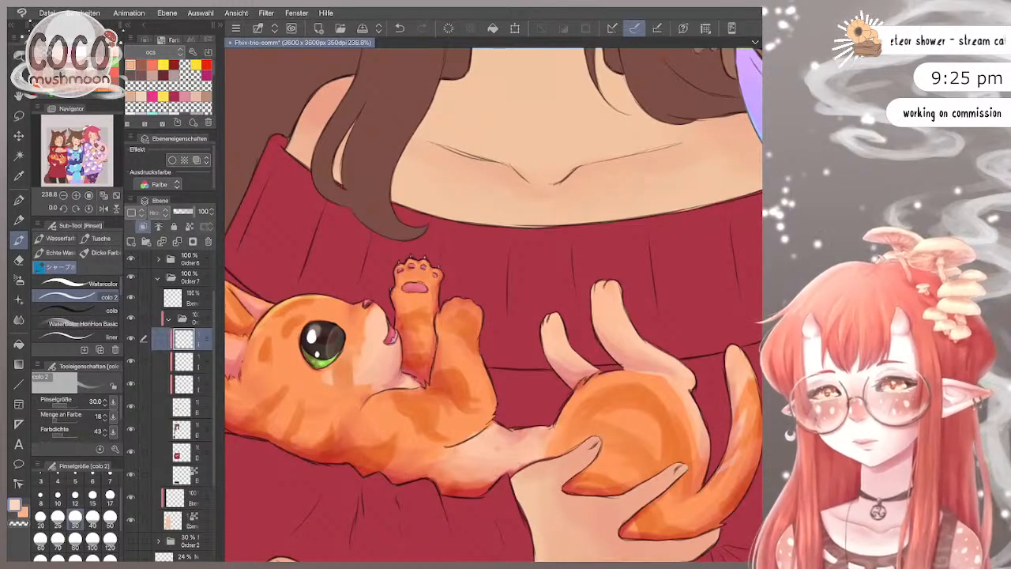
Step: Change the painting colour to a deeper light orange and continue the kitten's highlights at brush size 25
key(bracketleft)
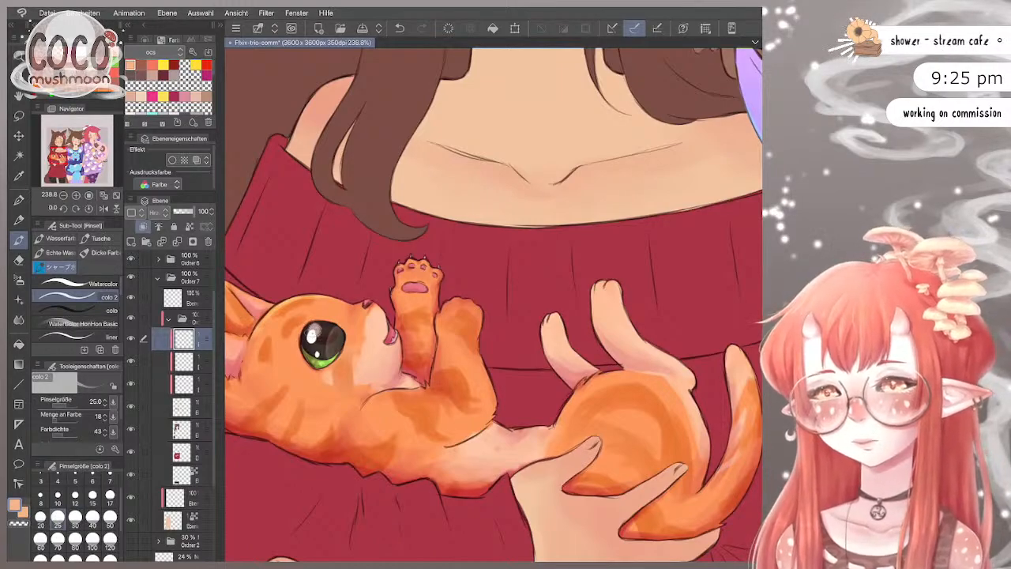
scroll(494, 304, down, 2)
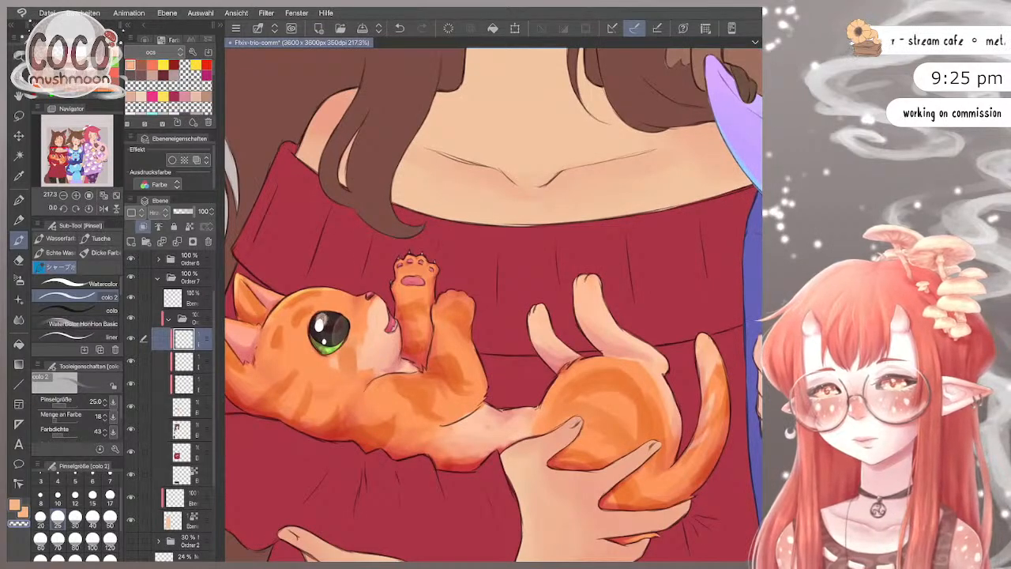
scroll(324, 324, down, 3)
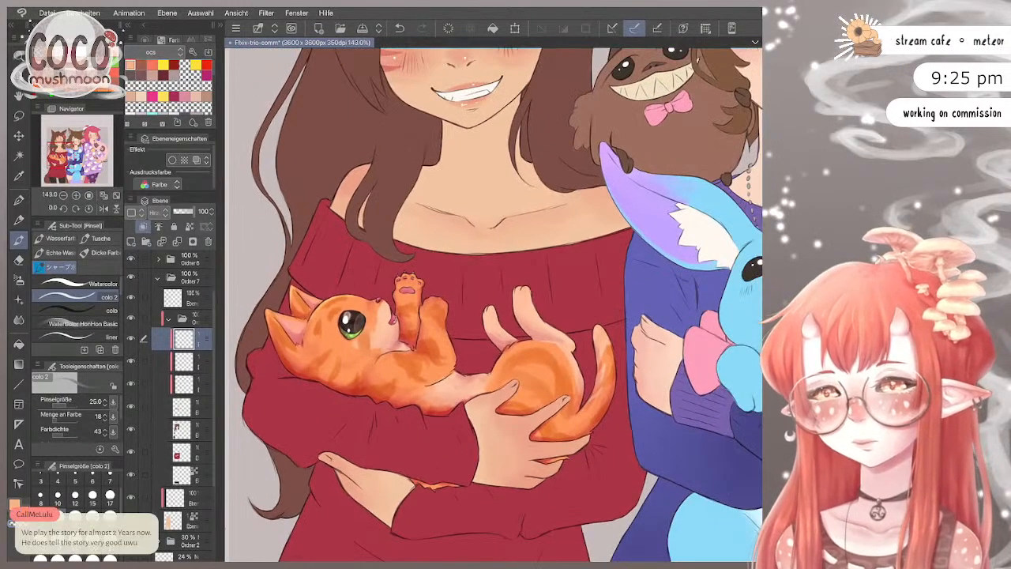
scroll(456, 308, up, 2)
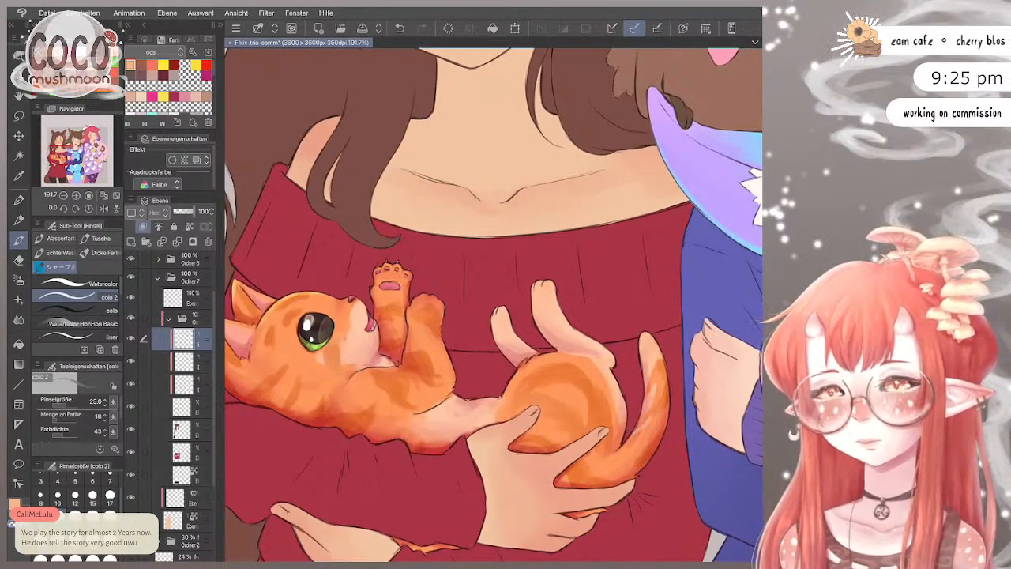
Step: Paint fine light orange highlights along the kitten's head and raised forelegs at brush sizes 7 and 12
click(110, 478)
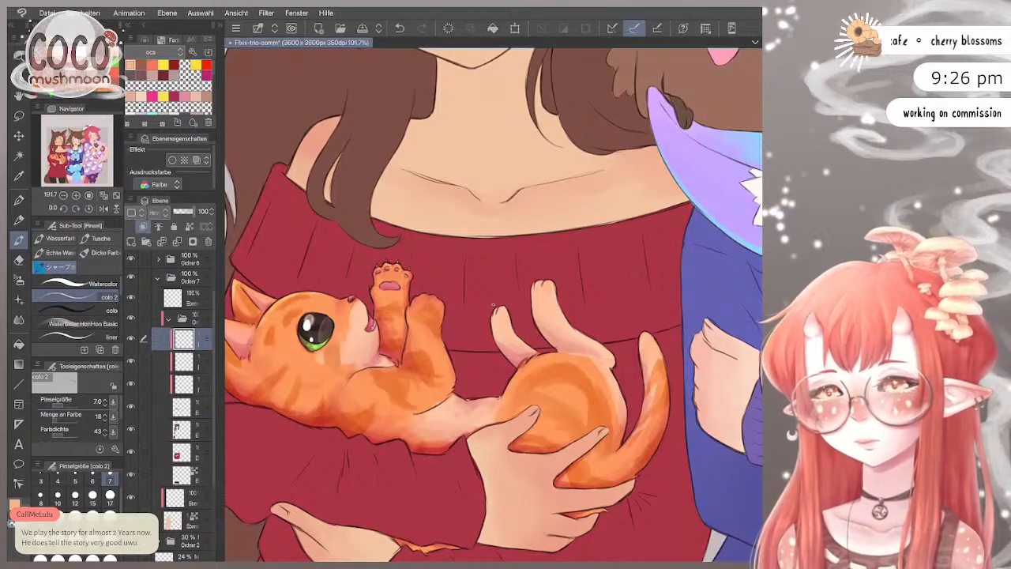
scroll(493, 304, up, 3)
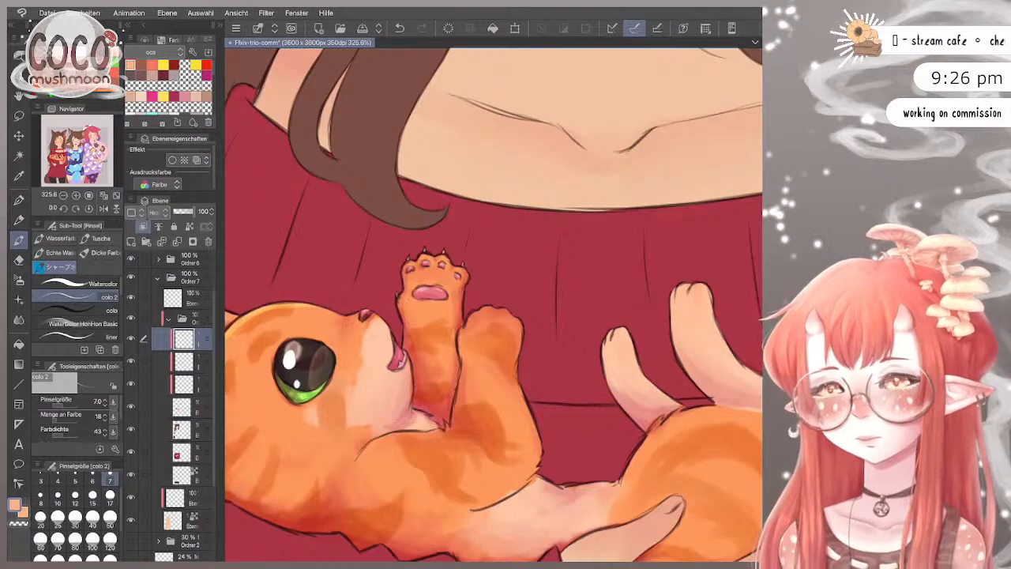
scroll(494, 304, down, 5)
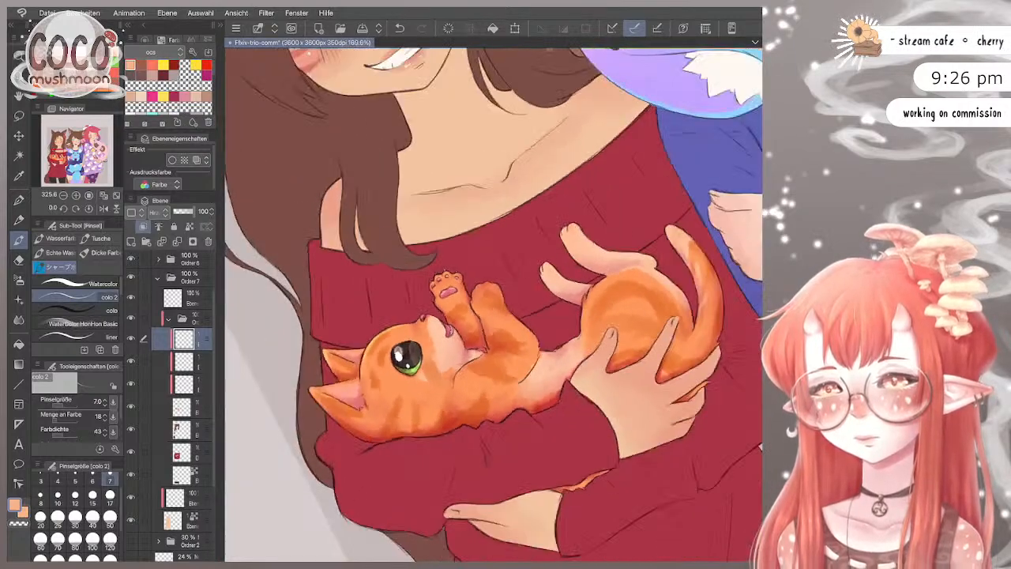
click(75, 496)
scroll(495, 275, up, 4)
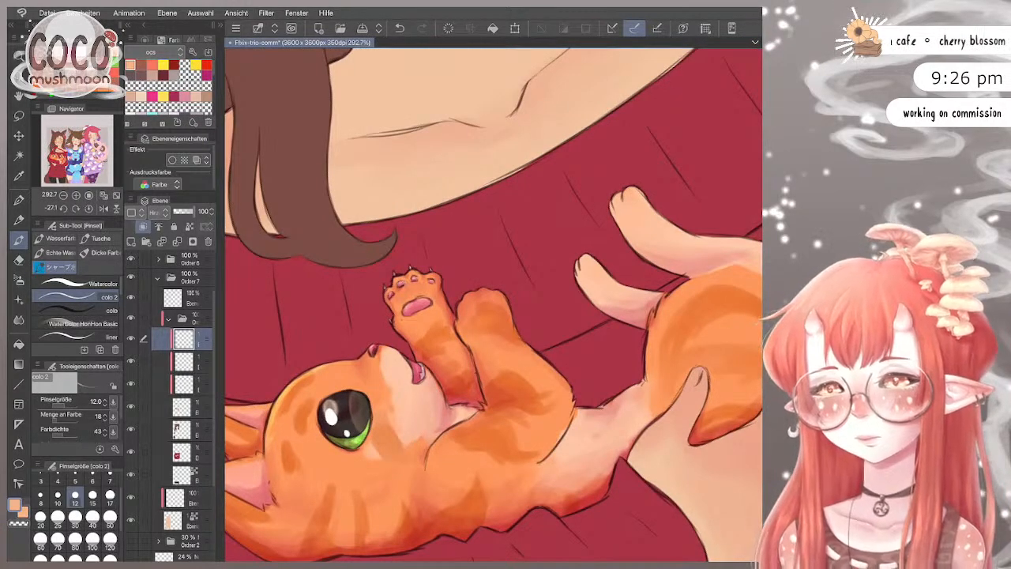
scroll(493, 304, down, 4)
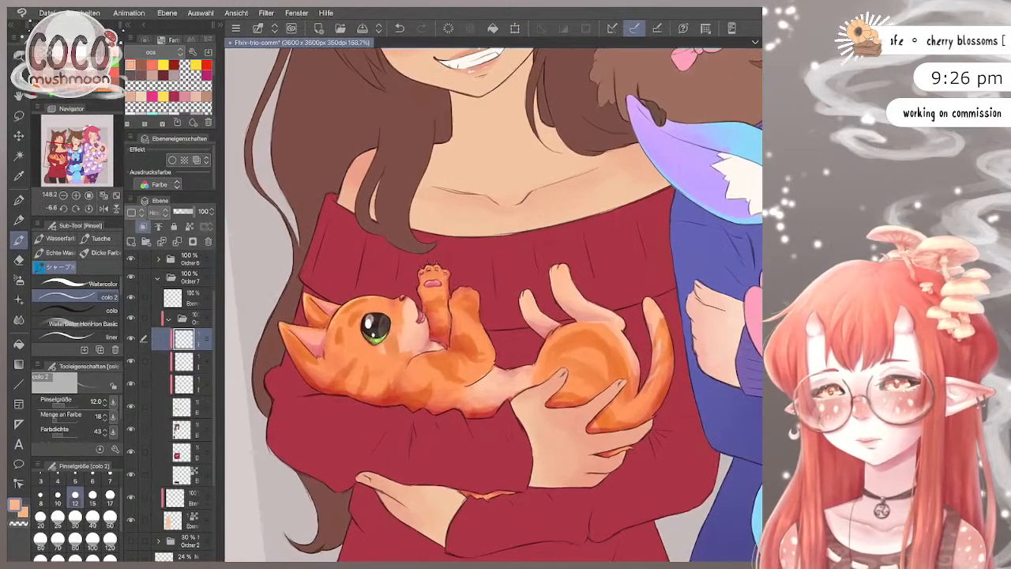
scroll(550, 332, up, 2)
scroll(493, 305, up, 1)
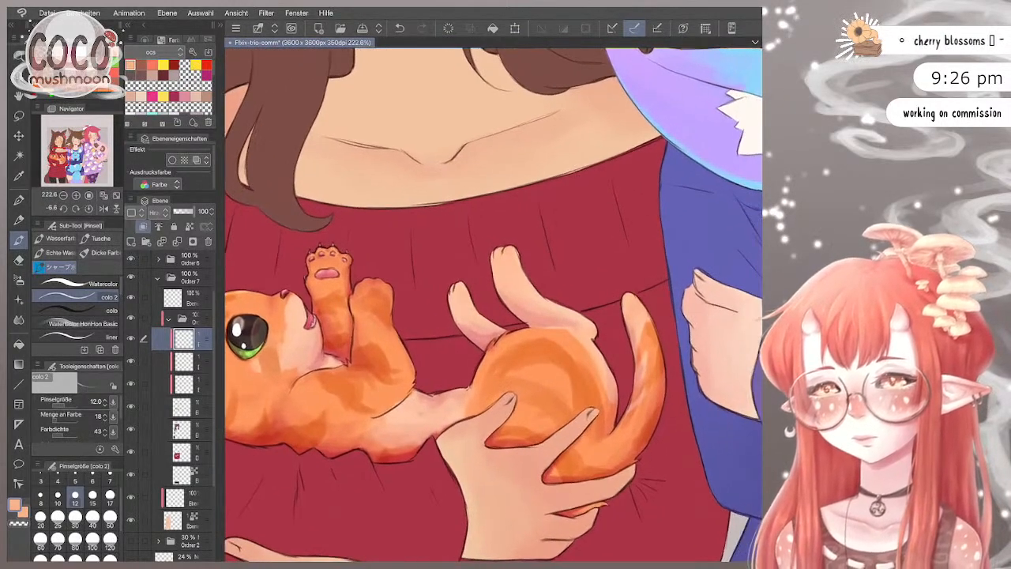
Step: Undo the last highlight stroke and repaint it on the kitten's bent foreleg at brush size 10
key(bracketleft)
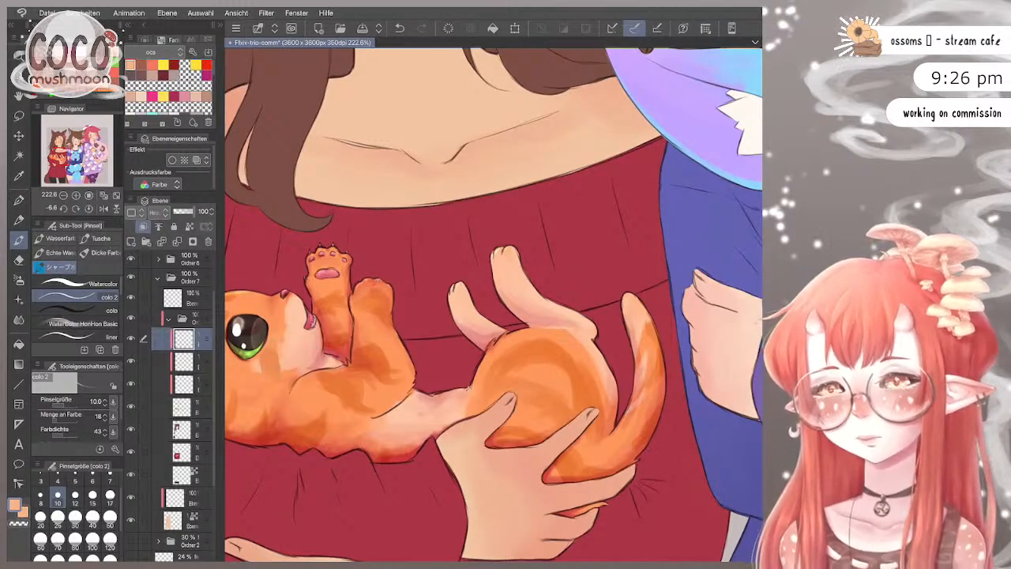
key(ctrl+z)
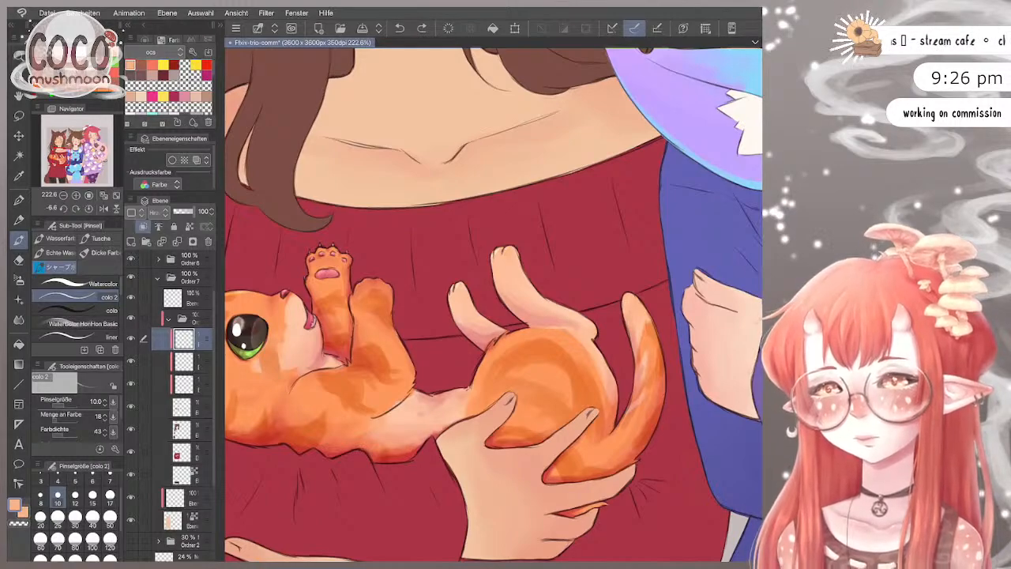
drag(415, 373, 408, 385)
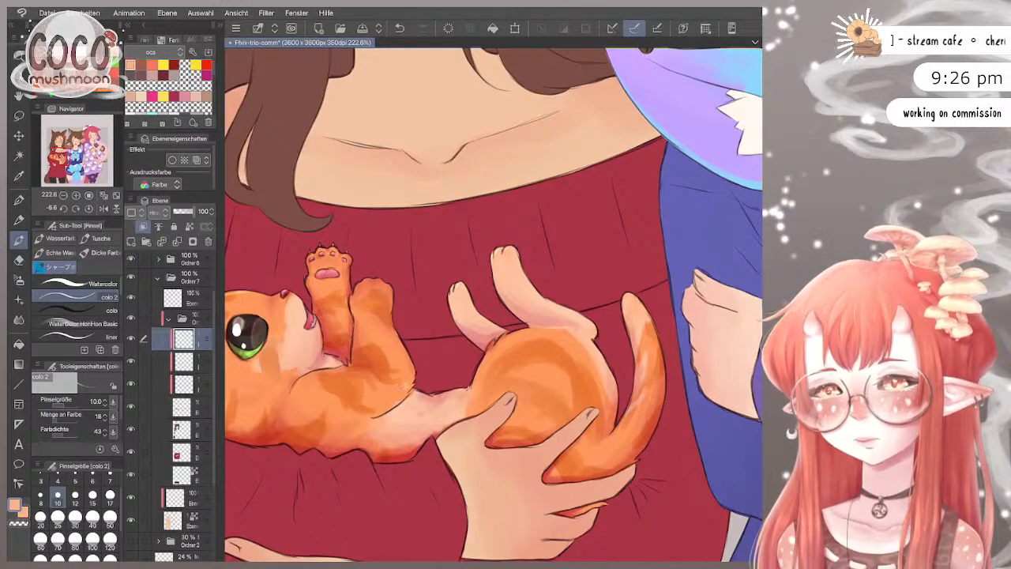
Step: Enlarge the brush to size 20, undo the last stroke and repaint the highlight along the kitten's bent foreleg
key(bracketright)
key(bracketright)
key(bracketright)
key(bracketright)
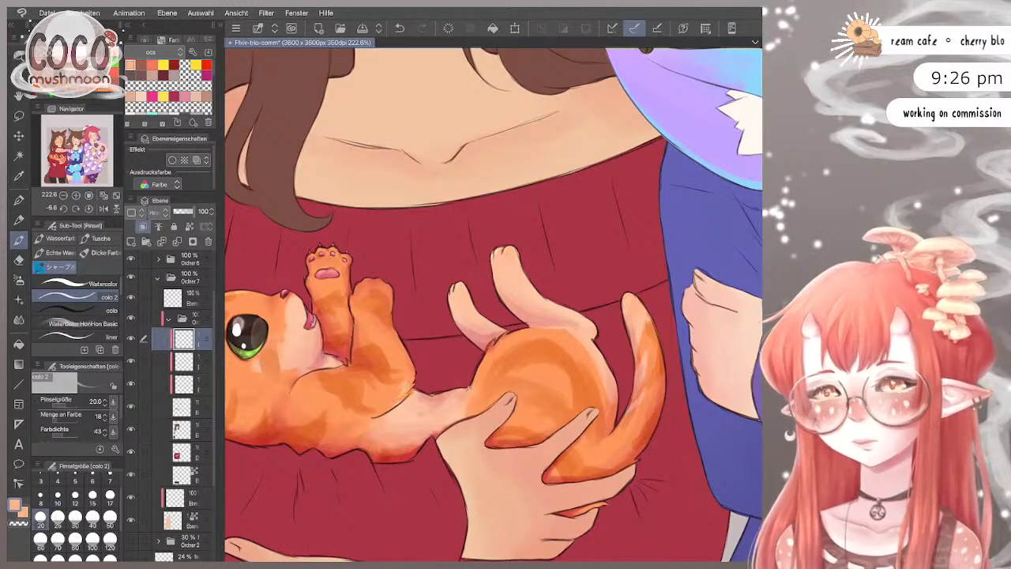
key(ctrl+z)
scroll(494, 316, down, 3)
scroll(493, 316, up, 2)
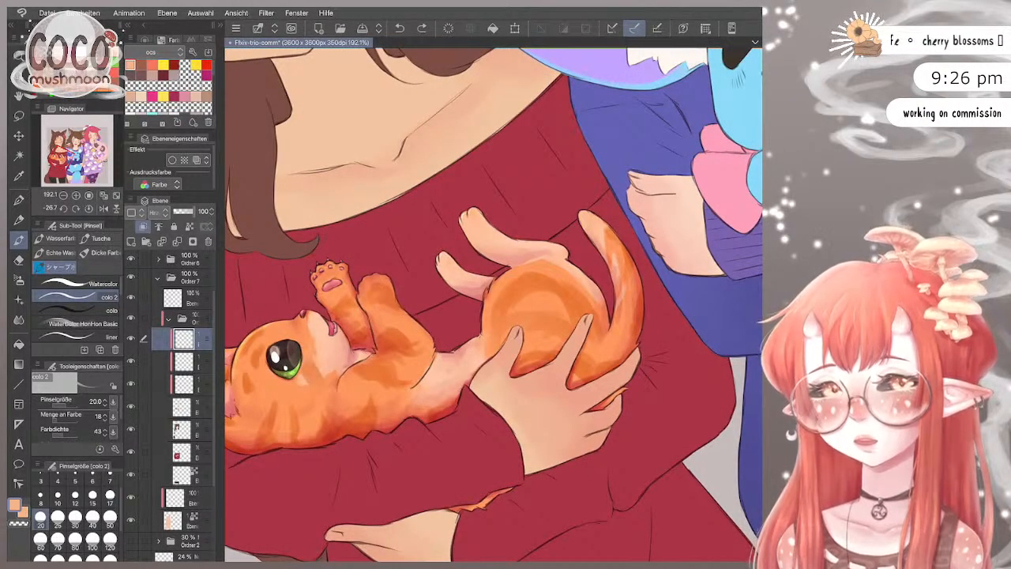
drag(381, 346, 395, 344)
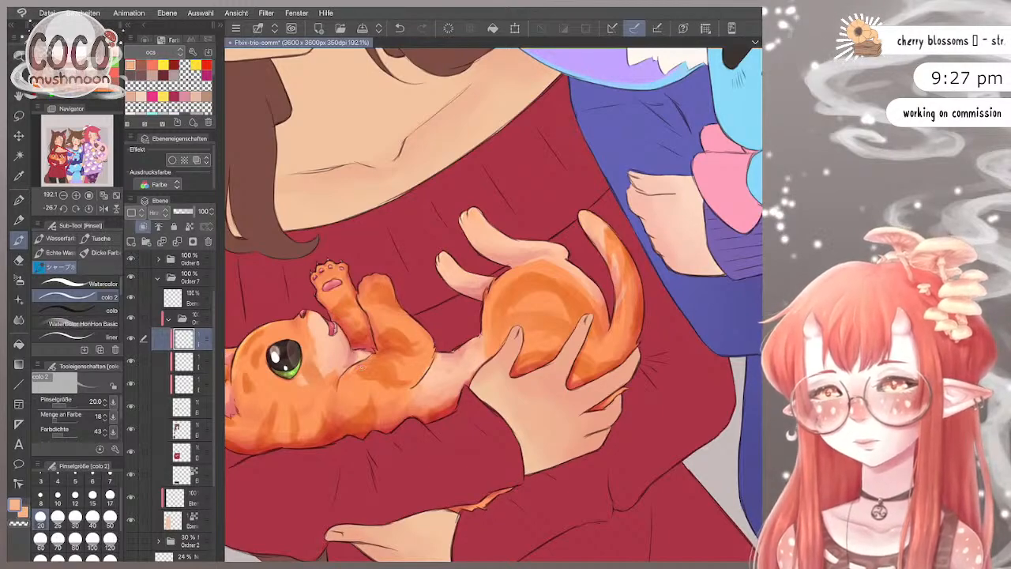
Step: Refine the highlights on the kitten's neck and haunch at brush size 20, undoing the unwanted strokes
scroll(494, 301, down, 3)
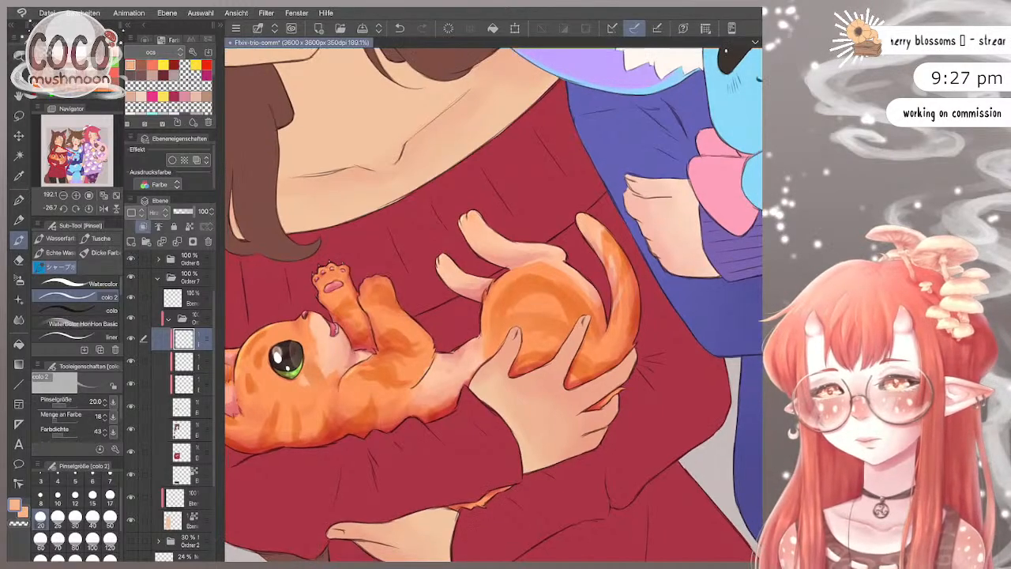
scroll(493, 301, up, 2)
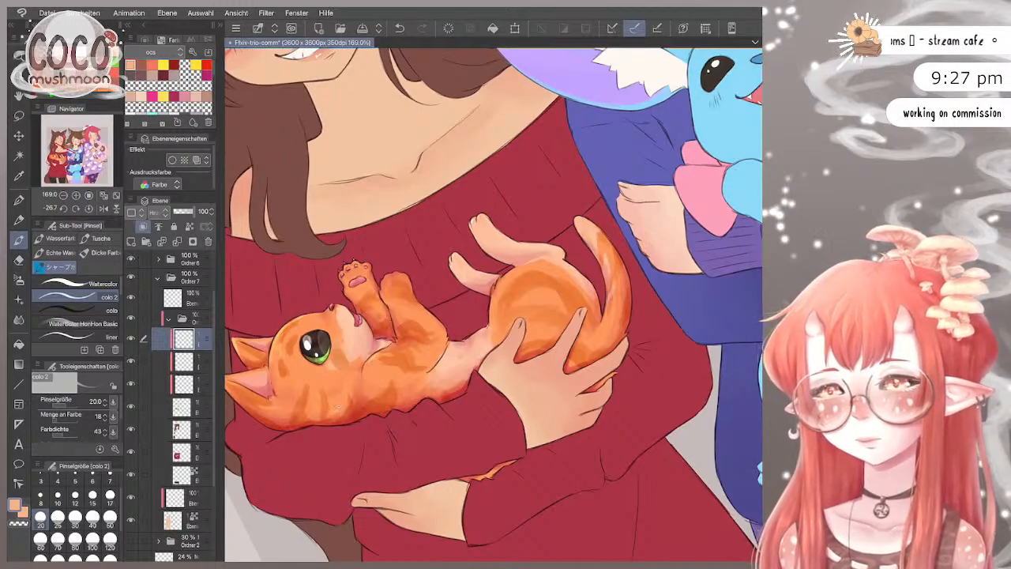
key(ctrl+z)
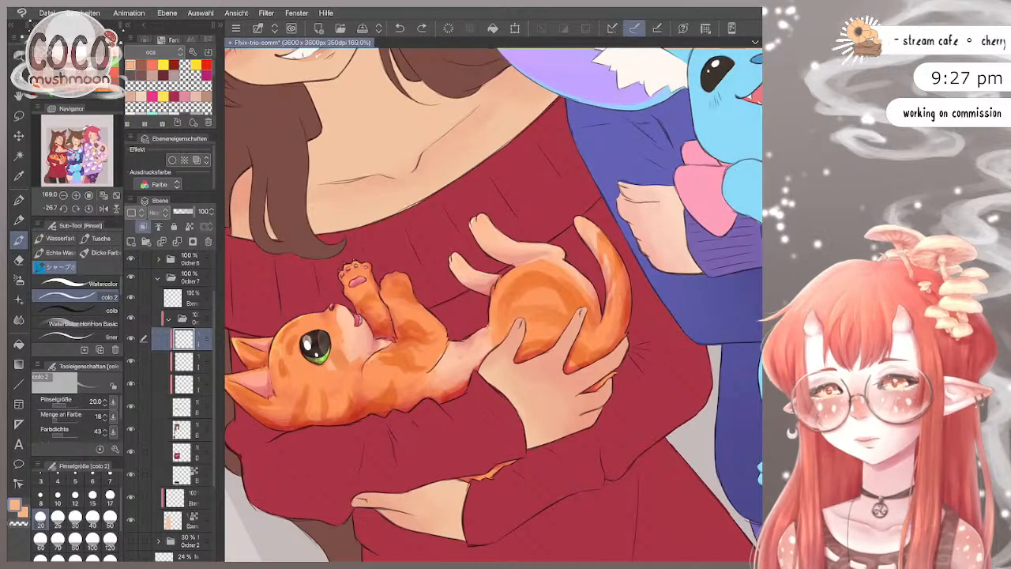
scroll(566, 288, up, 2)
key(ctrl+y)
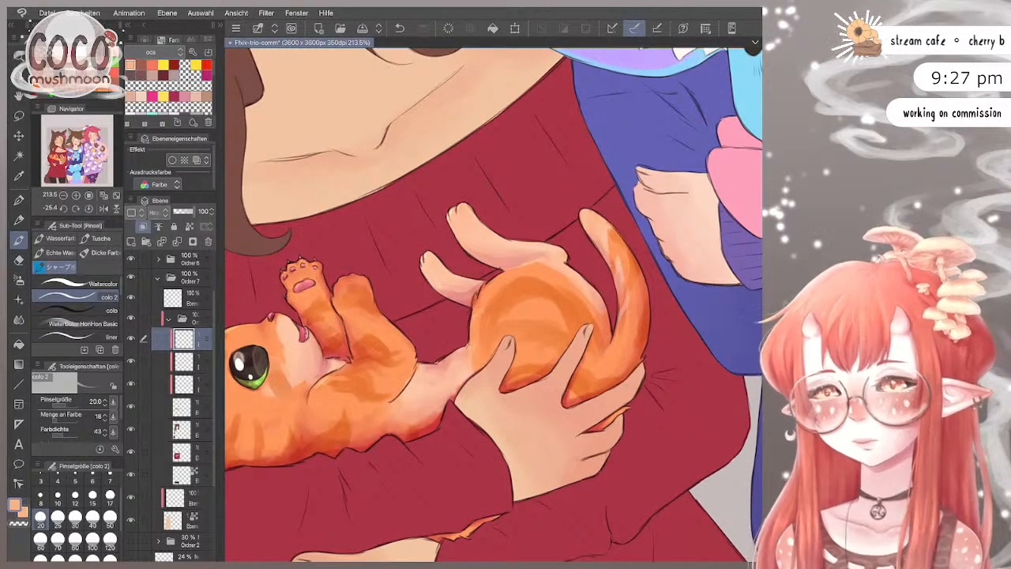
key(ctrl+z)
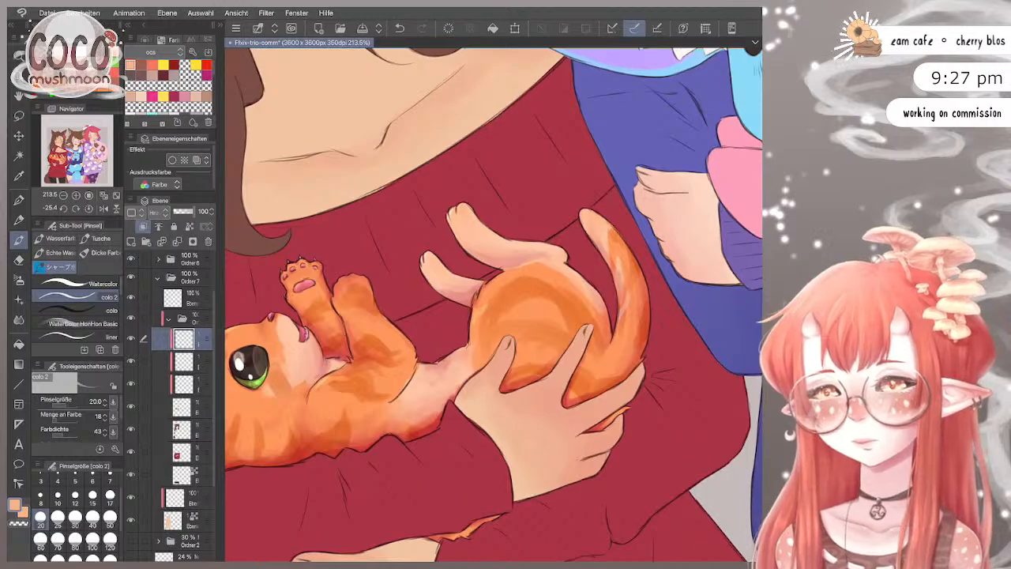
Step: Refine the light orange highlights on the kitten's tail and haunch, reducing the brush size to 15 and then 10
scroll(494, 303, up, 2)
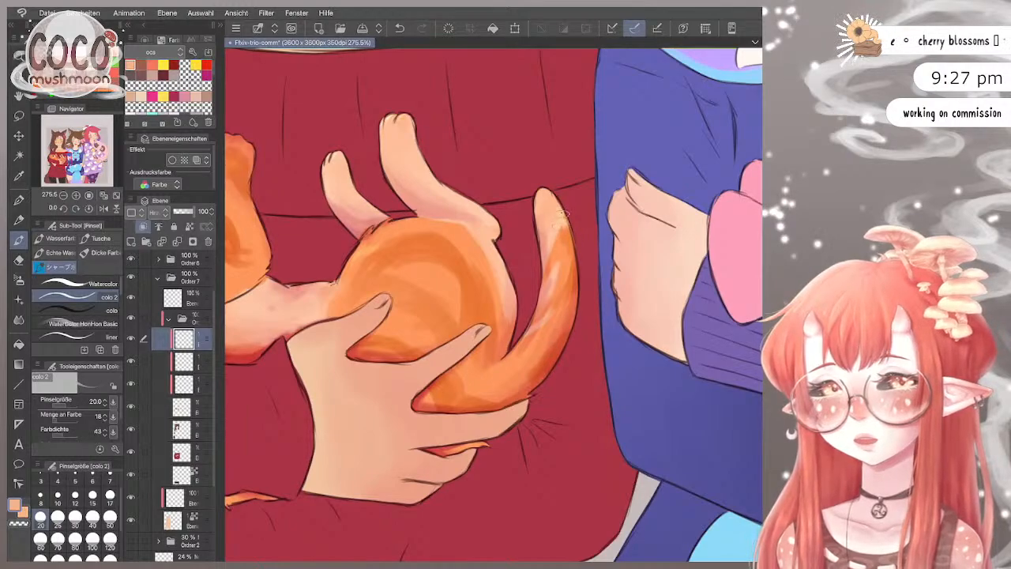
scroll(564, 213, down, 1)
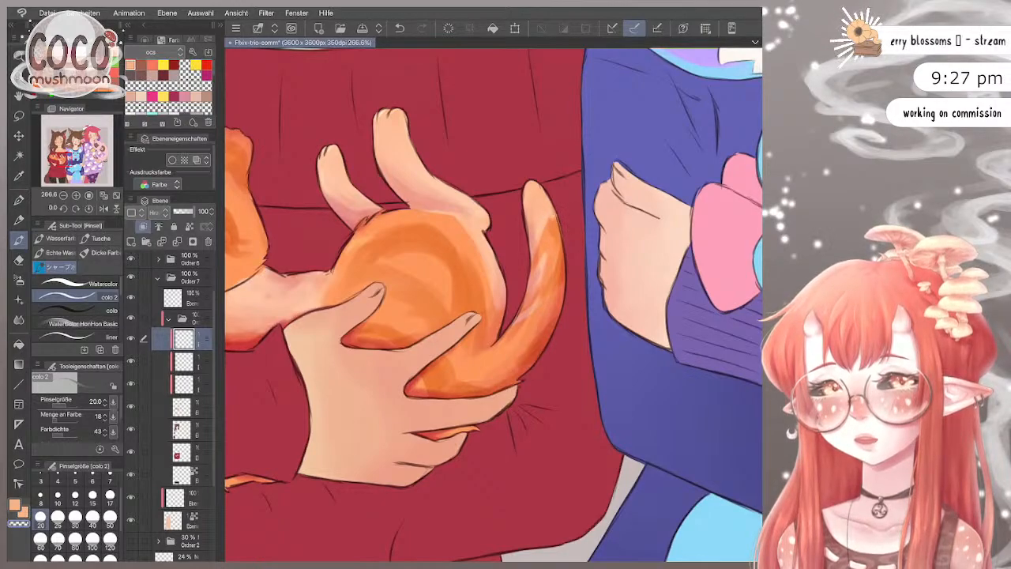
click(93, 496)
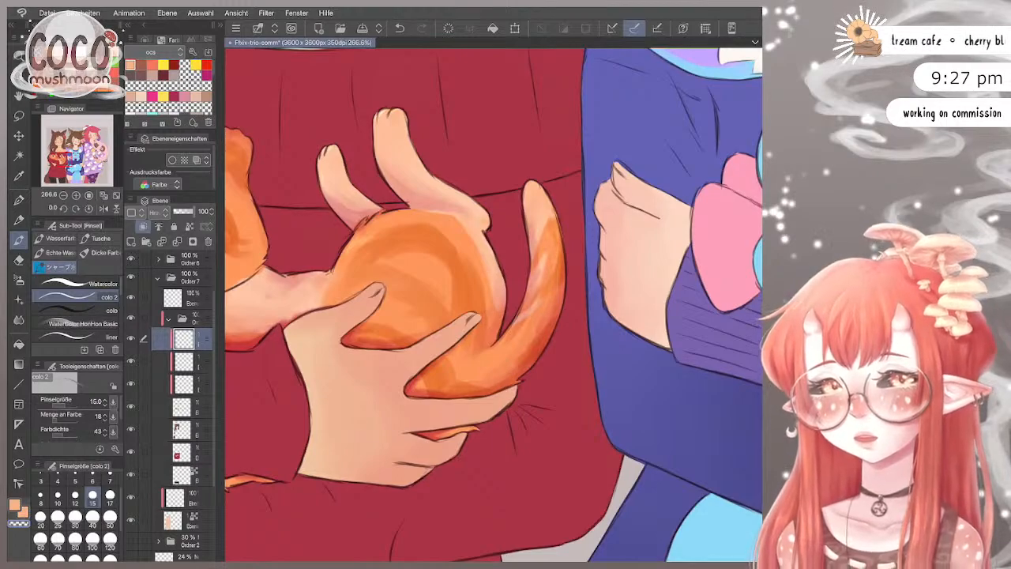
scroll(593, 301, down, 4)
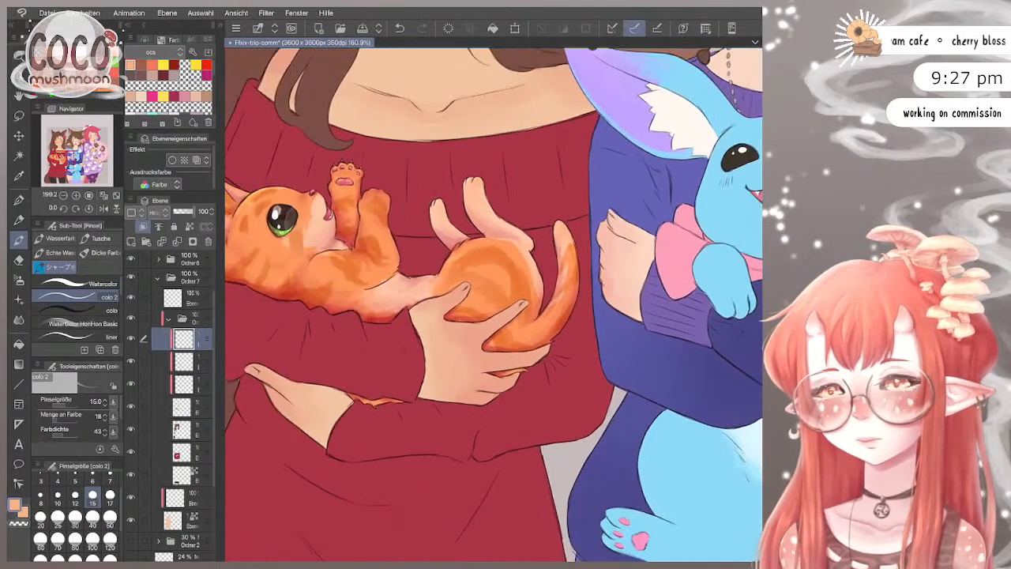
scroll(379, 229, up, 4)
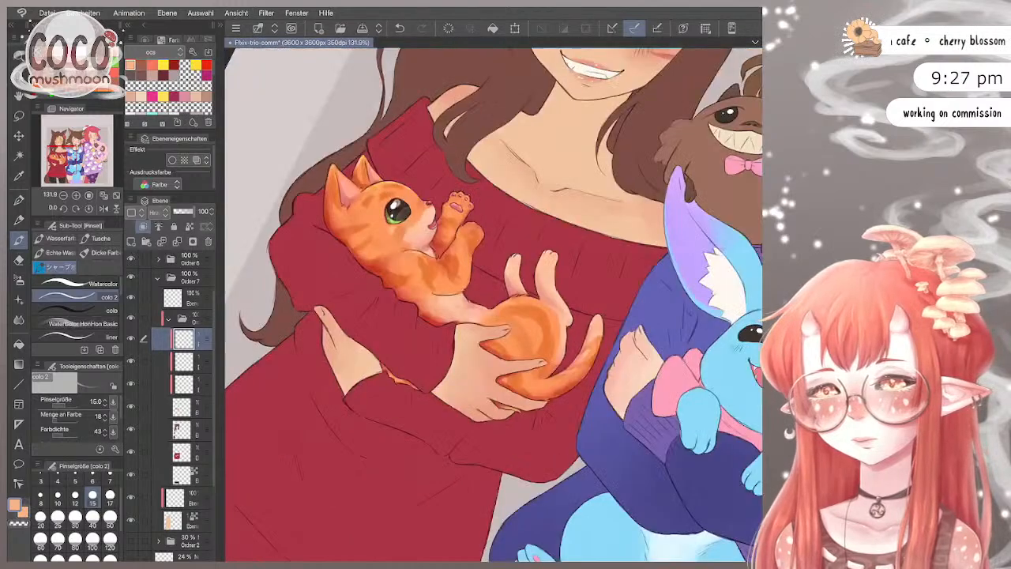
key(bracketleft)
key(bracketleft)
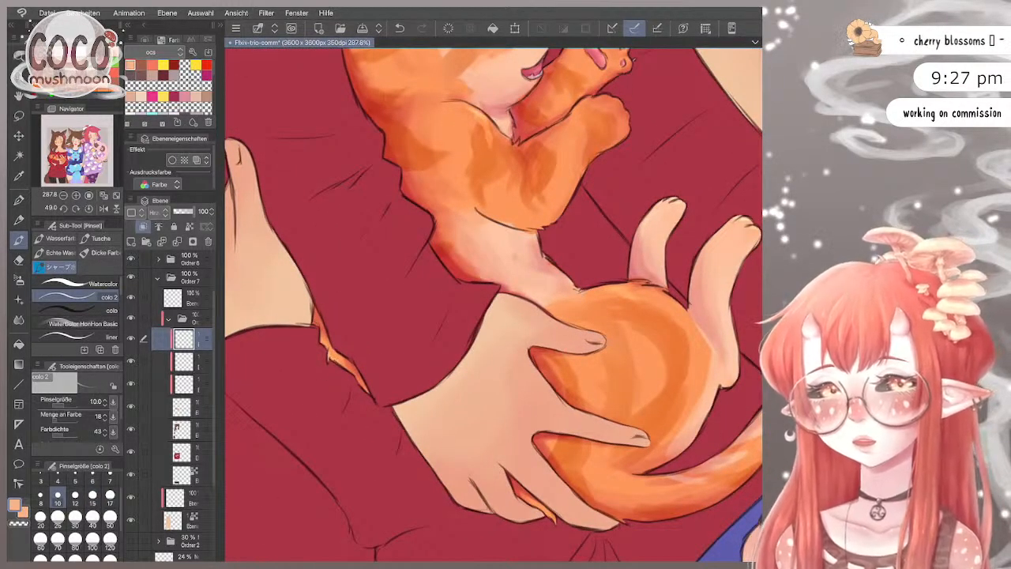
Step: Check the highlighted kitten within the whole picture and compare it with the colour group hidden and shown
scroll(385, 278, down, 4)
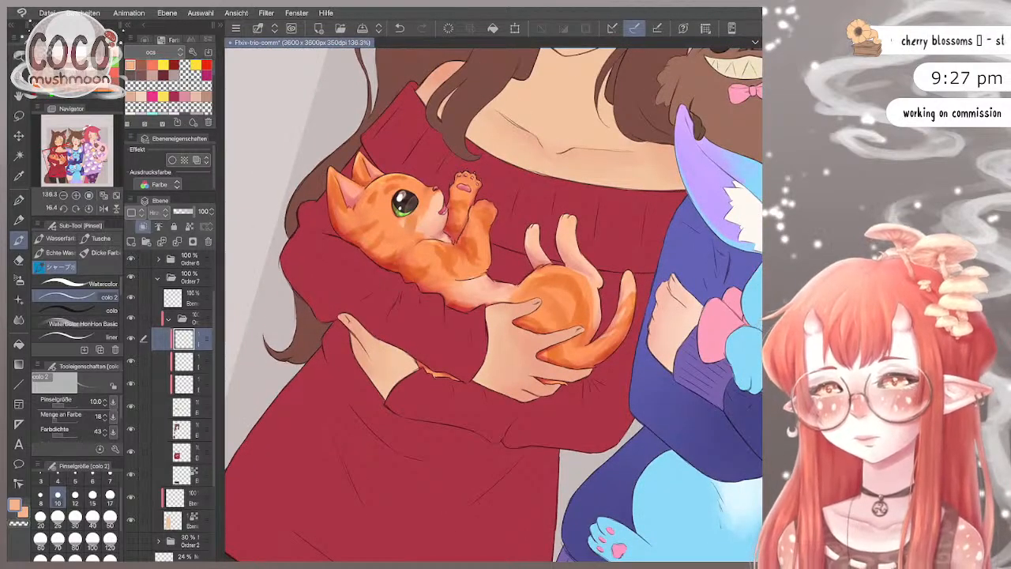
scroll(490, 301, down, 4)
scroll(490, 300, up, 2)
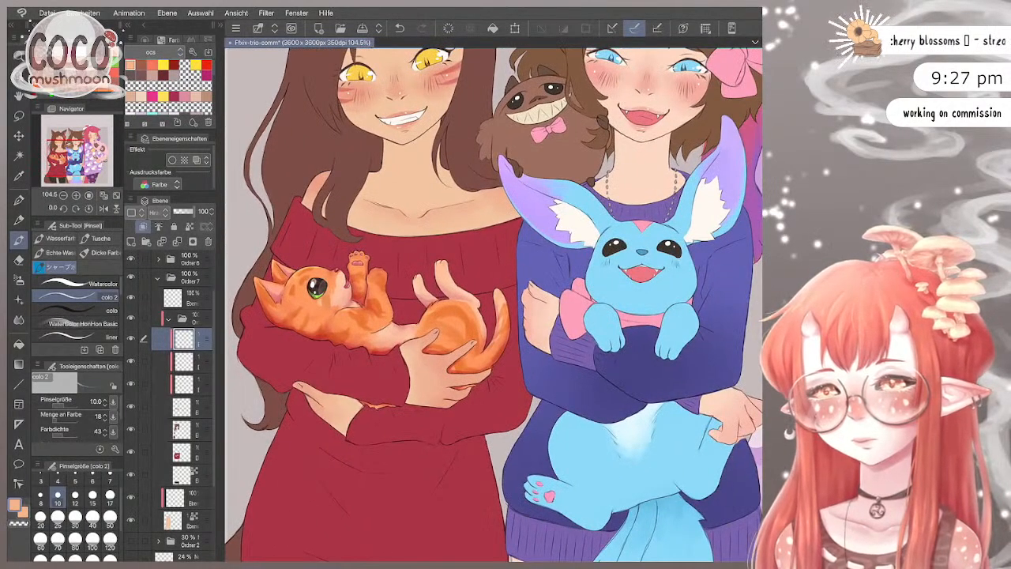
scroll(490, 300, down, 2)
scroll(490, 118, up, 1)
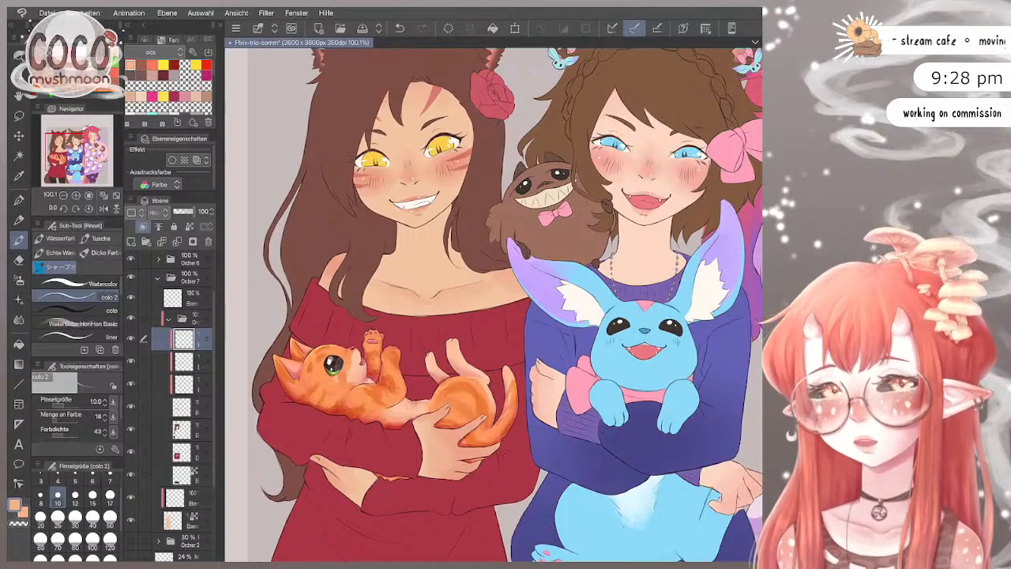
click(131, 319)
click(132, 318)
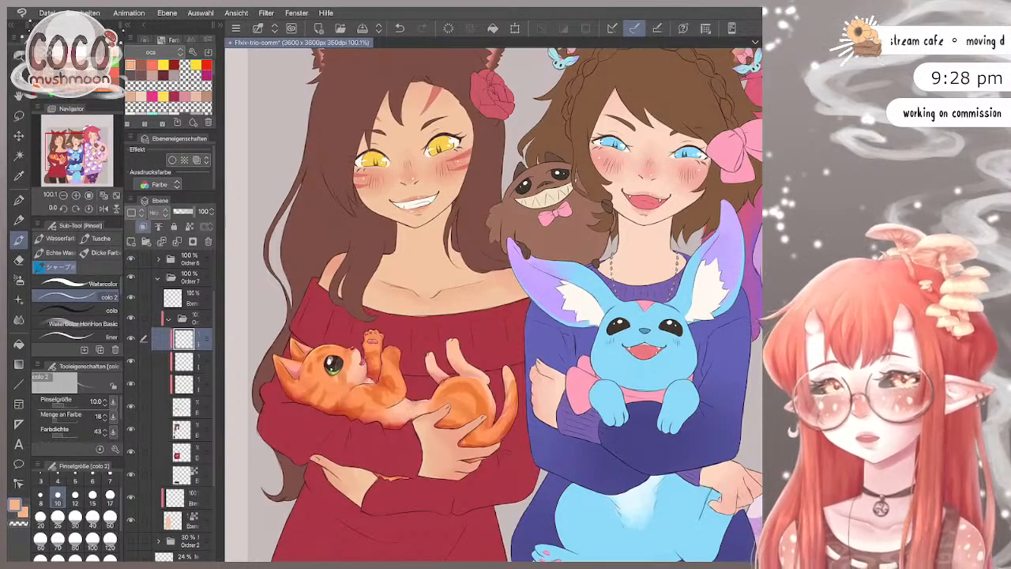
Step: Add a clipped Multiply layer above the cat-eared woman's hair layer and choose magenta with the colo brush
scroll(171, 406, down, 1)
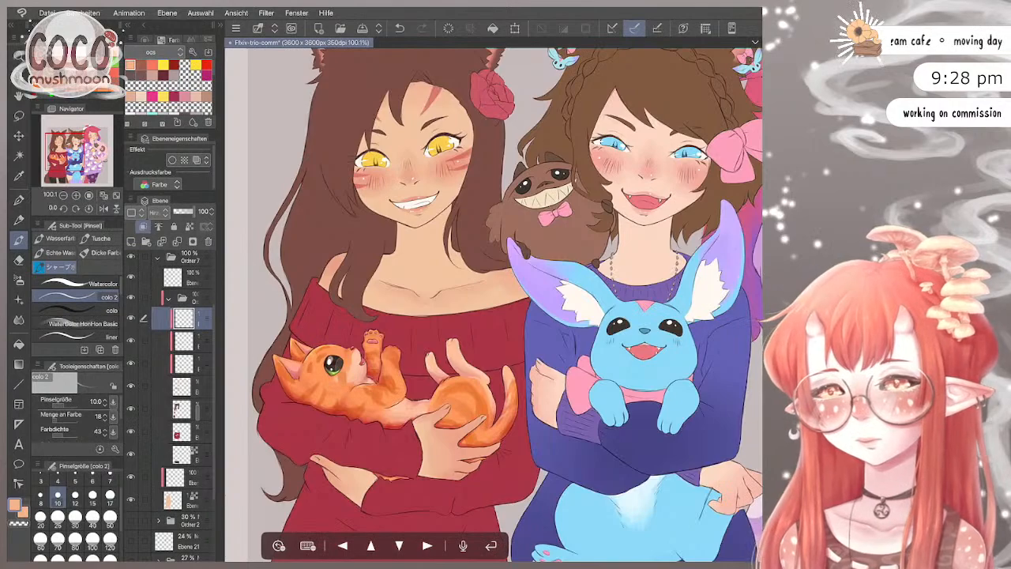
click(183, 408)
key(ctrl+shift+n)
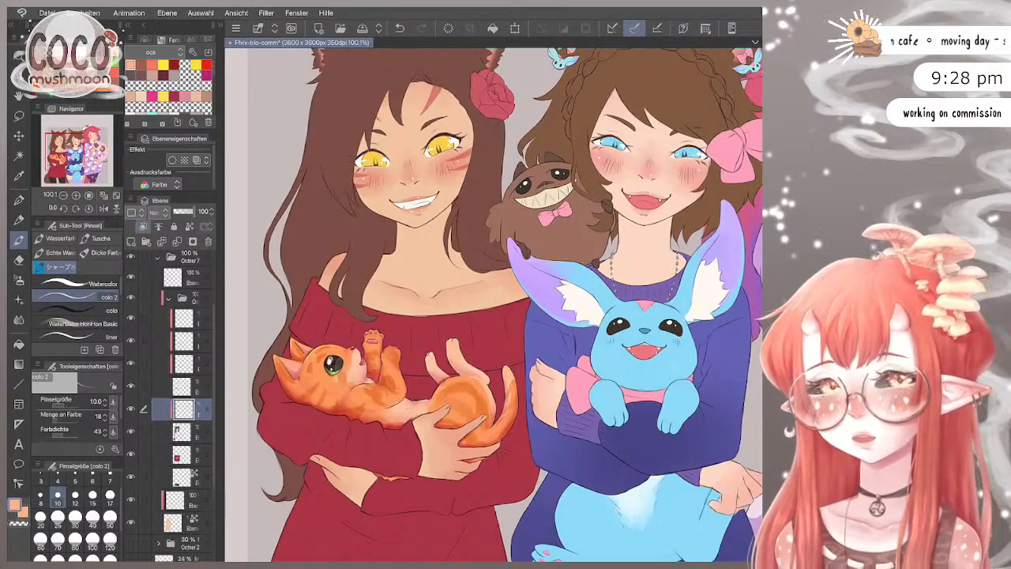
right_click(183, 409)
key(Escape)
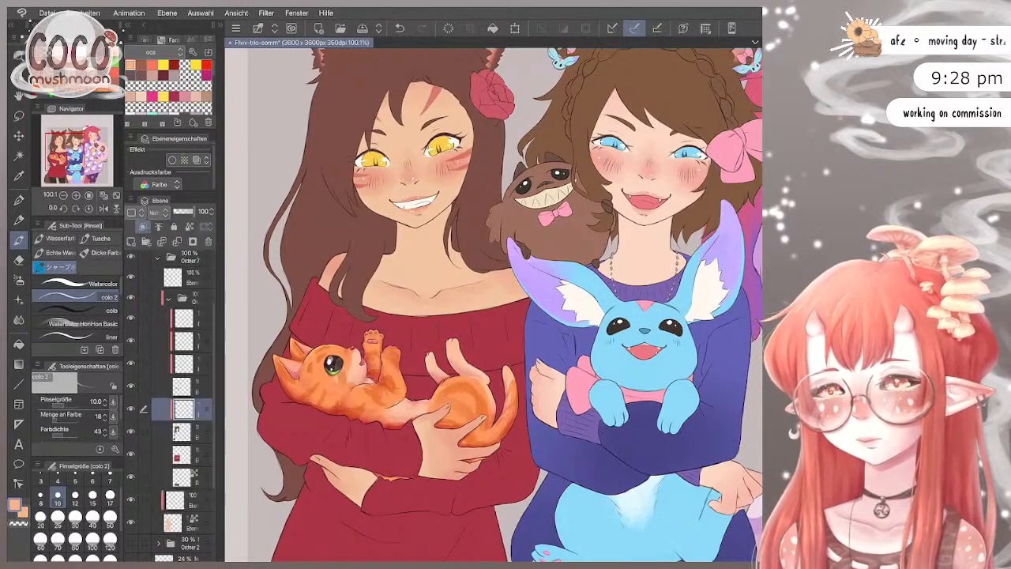
click(207, 76)
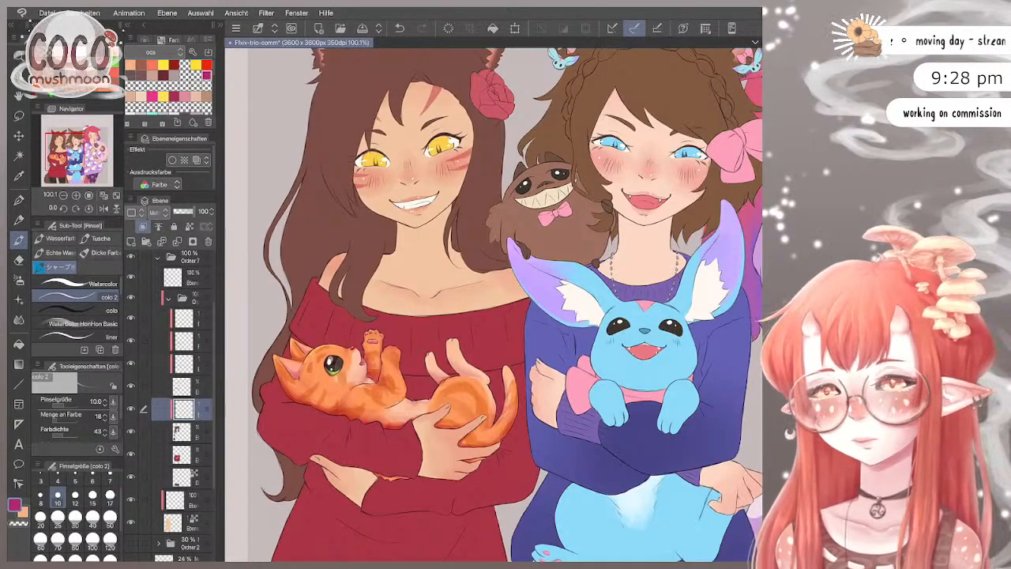
click(79, 310)
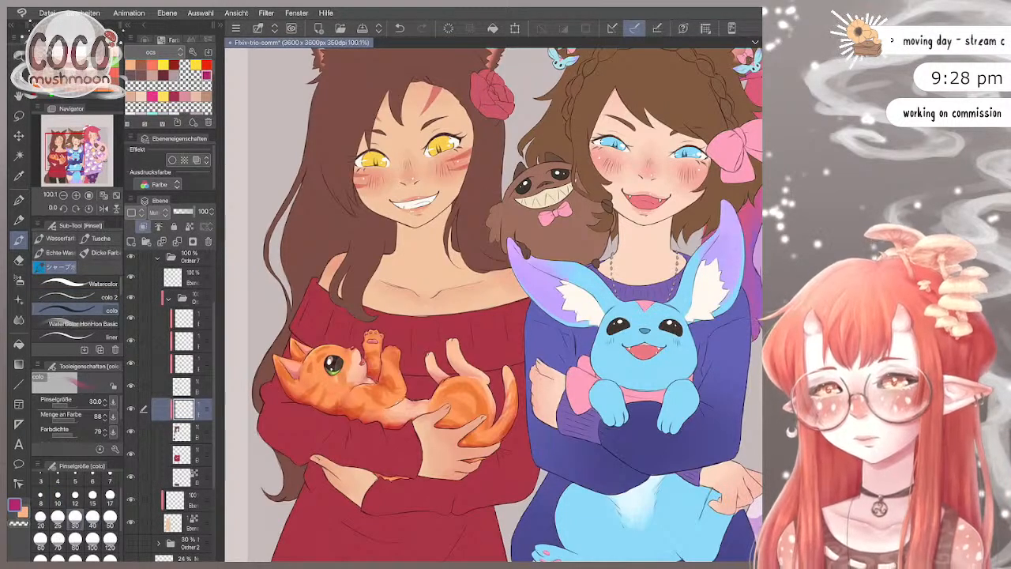
Step: Paint the first shadows on the cat-eared woman's hair beside her neck at brush sizes 30, 60 and 40, undoing an unwanted stroke
scroll(423, 163, up, 2)
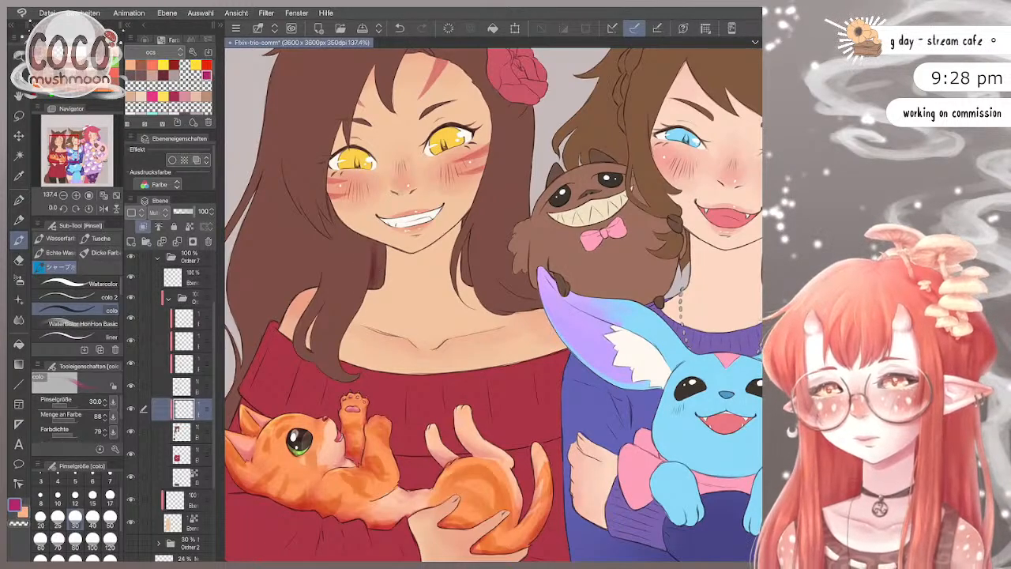
click(41, 541)
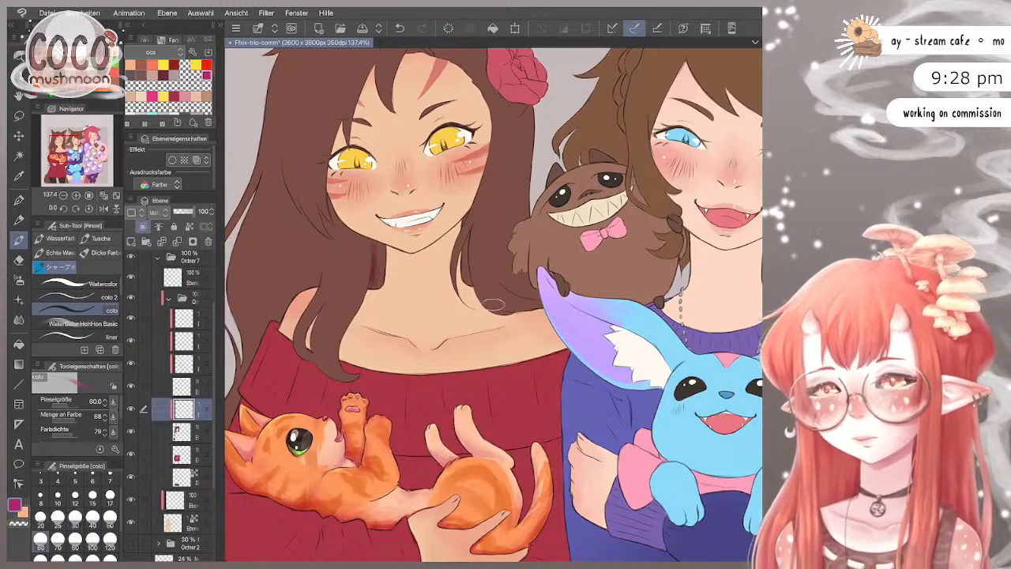
mouse_move(376, 251)
mouse_down()
mouse_move(369, 286)
mouse_move(376, 244)
mouse_up()
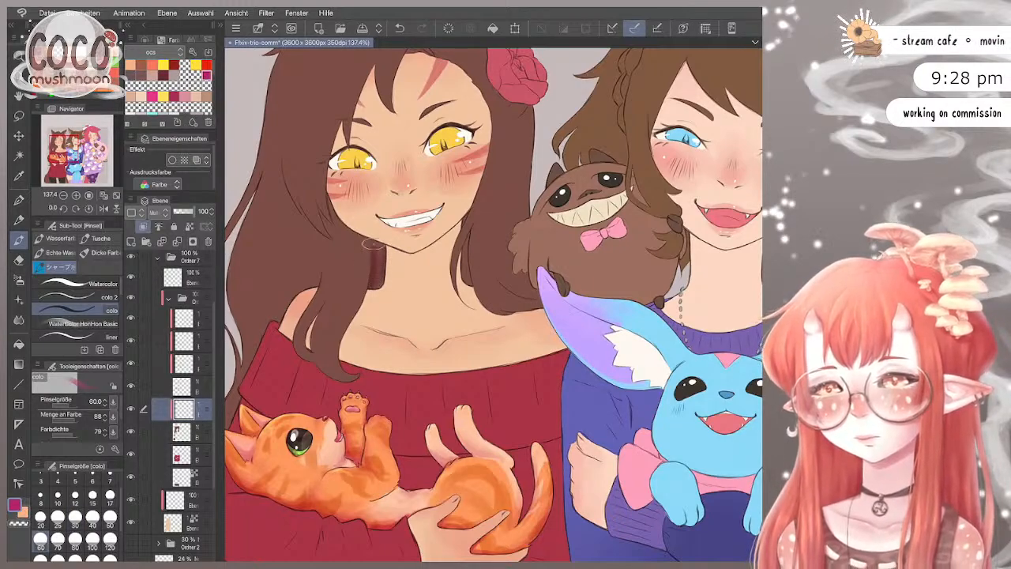
key(ctrl+z)
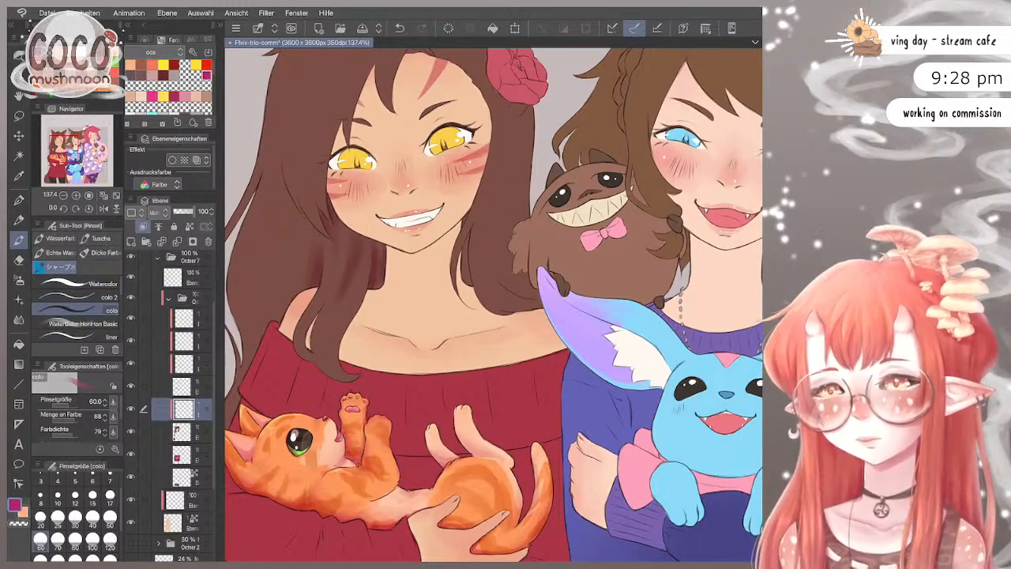
key(bracketleft)
key(bracketleft)
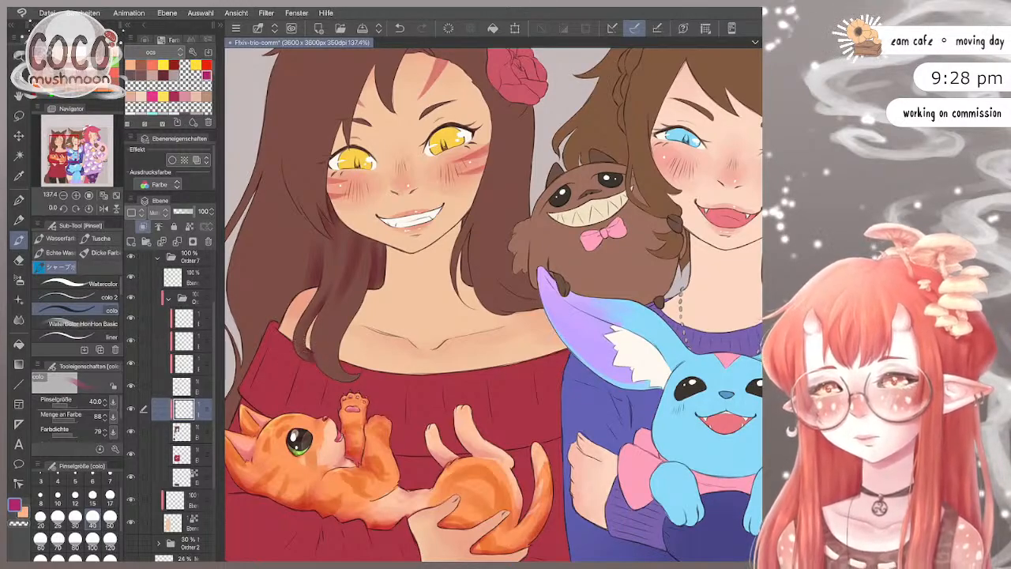
Step: Shade the individual strands below the cat-eared woman's cheek, varying the brush size between 20, 25, 30 and 50
click(40, 517)
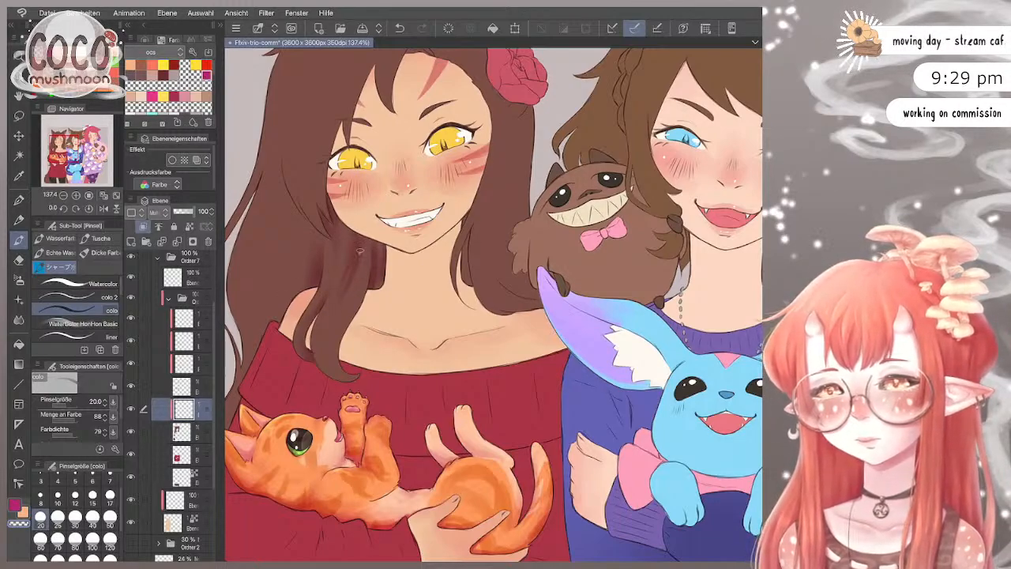
click(75, 518)
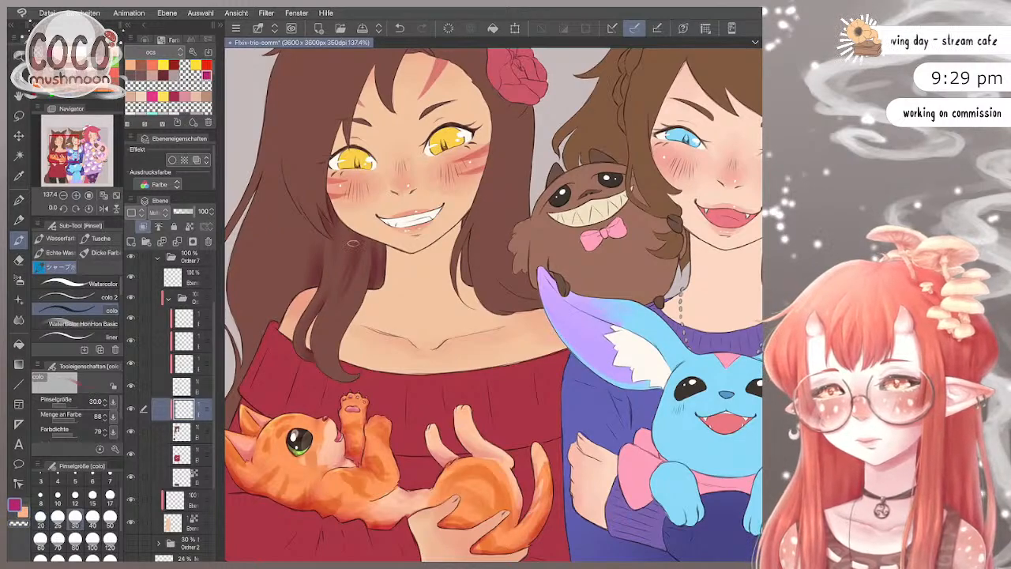
click(110, 518)
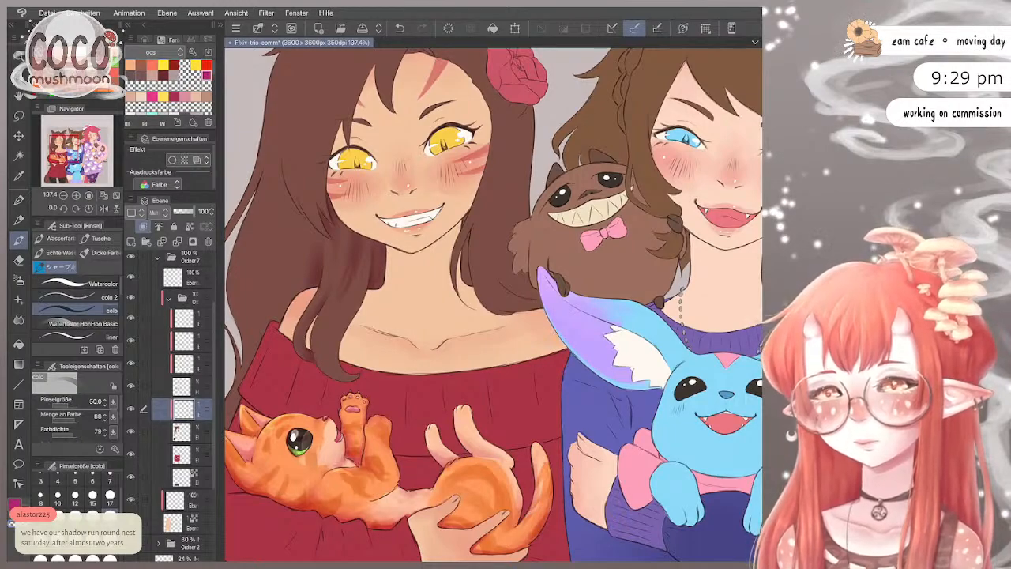
key(bracketleft)
key(bracketleft)
key(bracketleft)
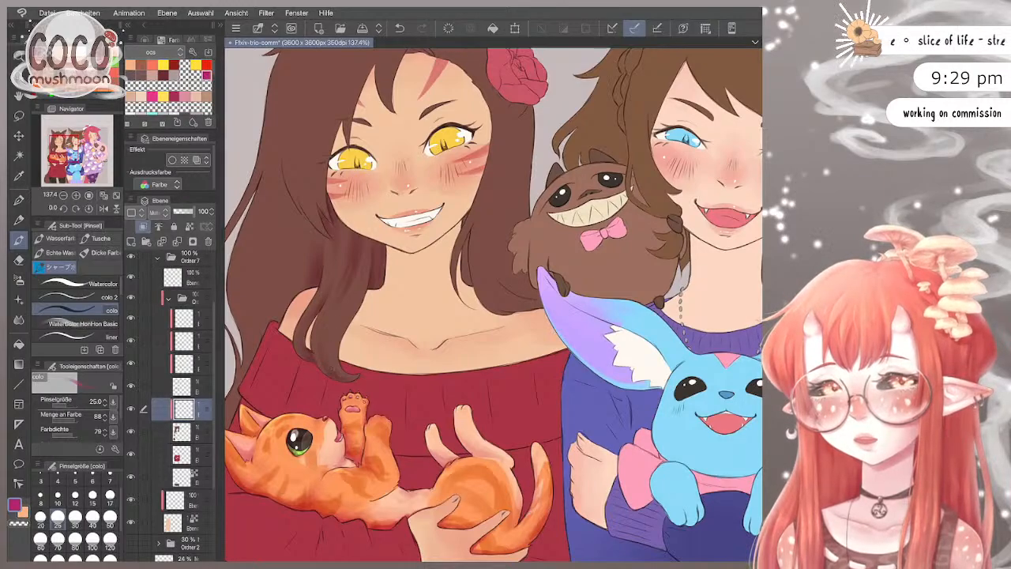
Step: Deepen the shadows between the hair strands above the cat-eared woman's bare shoulder at brush sizes 50 and 30
key(bracketright)
key(bracketright)
key(bracketright)
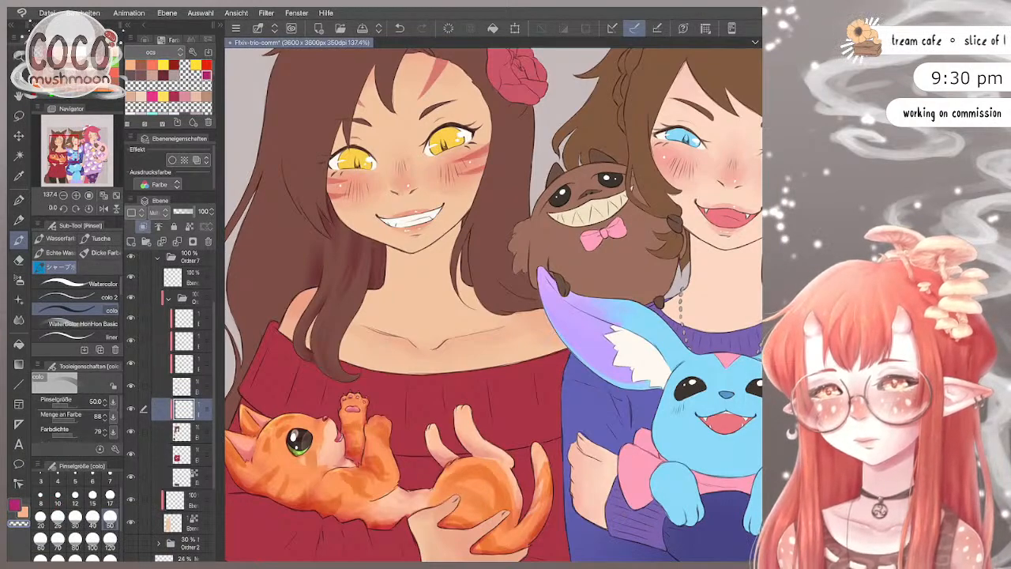
key(bracketleft)
key(bracketleft)
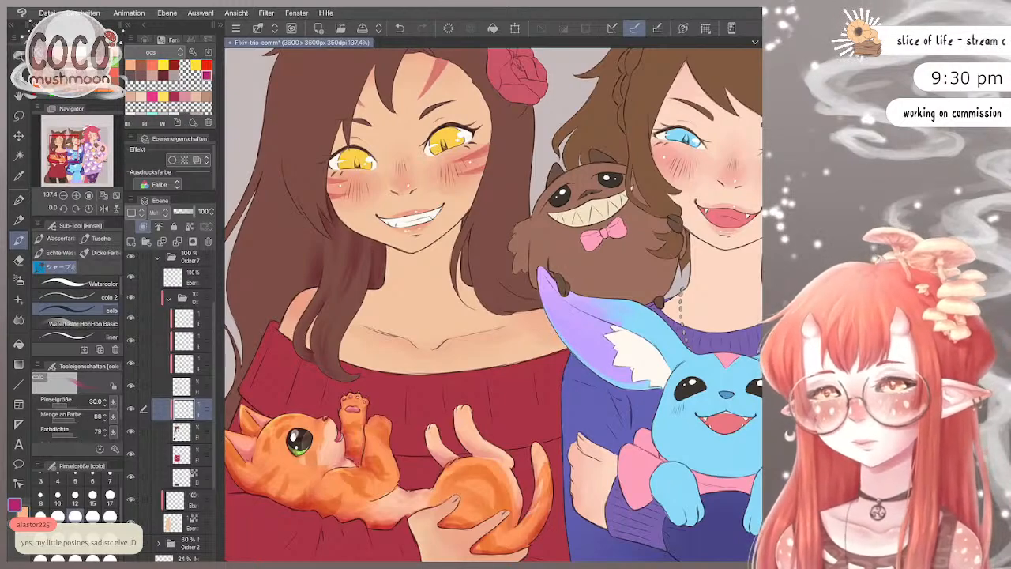
Step: Extend the hair shadows around both sides of the cat-eared woman's neck at brush sizes 50 and 30
scroll(494, 305, up, 2)
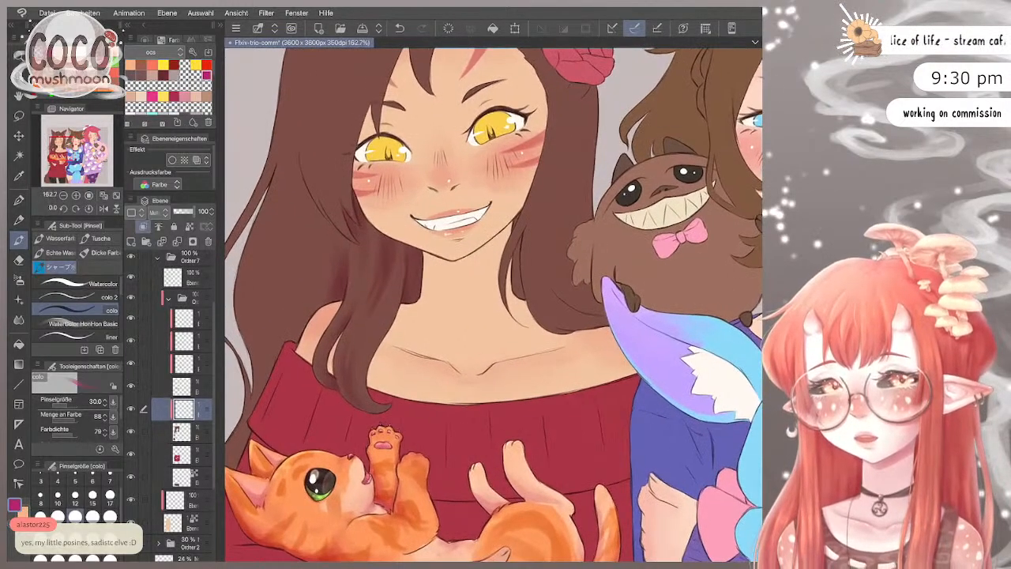
key(bracketright)
key(bracketright)
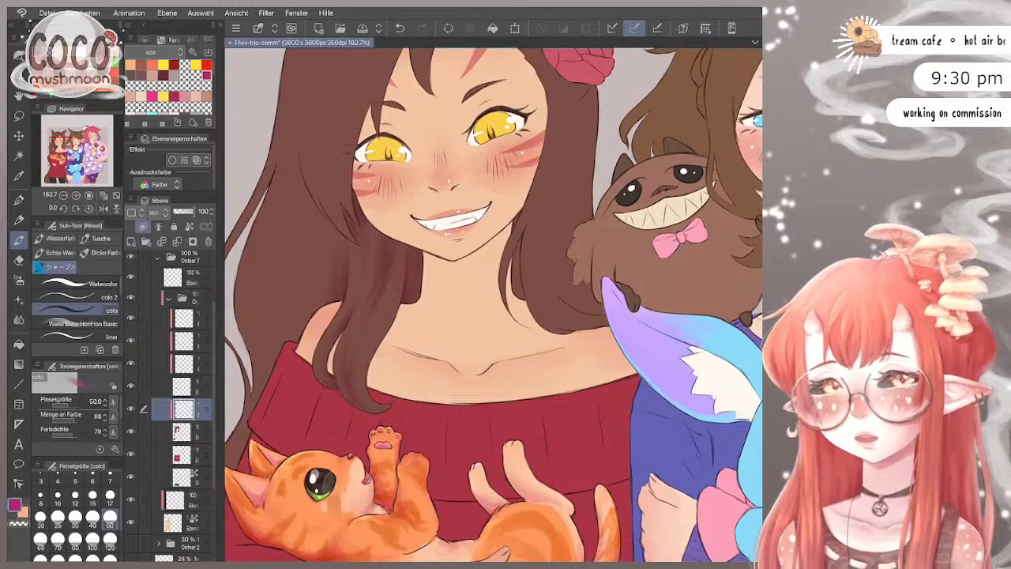
click(75, 517)
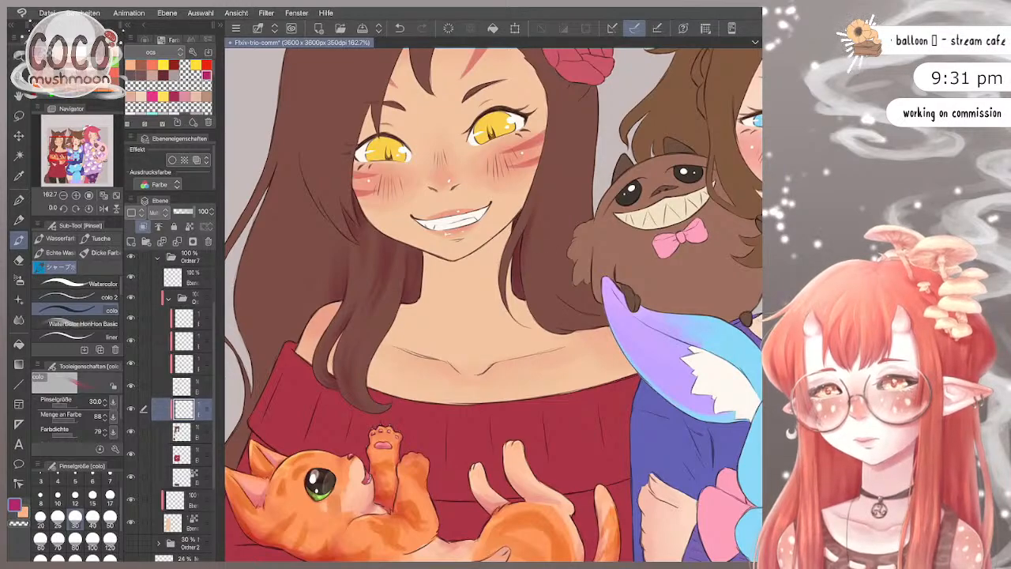
Step: Shade the long outer strands beside the cat-eared woman's face and shoulder, alternating brush sizes 30 and 50
scroll(449, 234, down, 3)
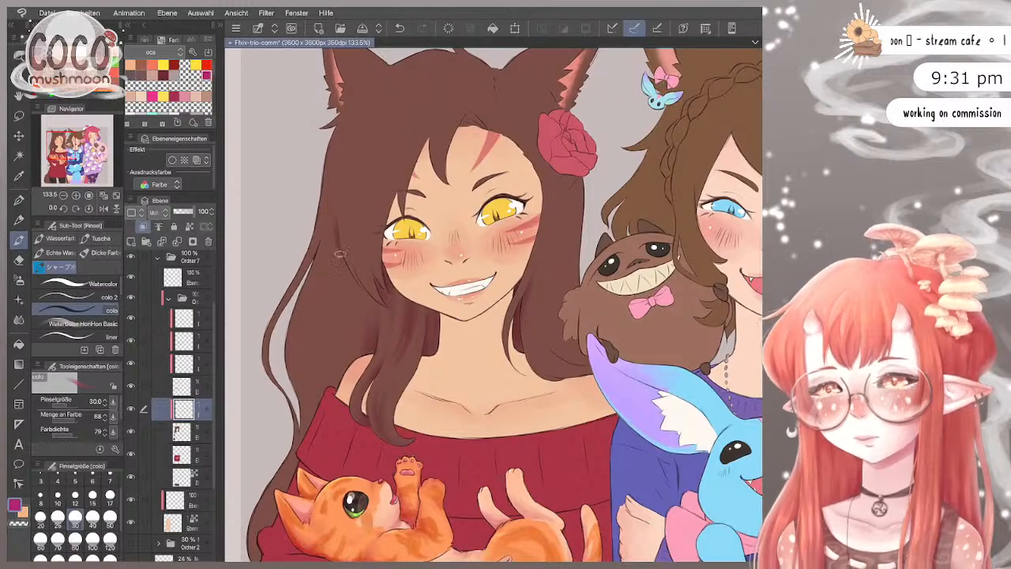
click(110, 519)
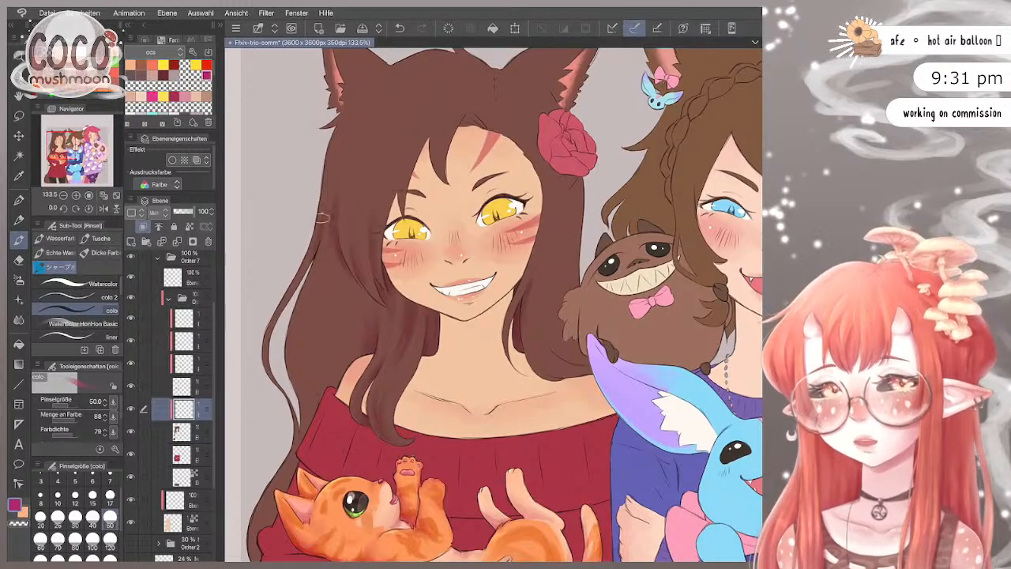
click(75, 518)
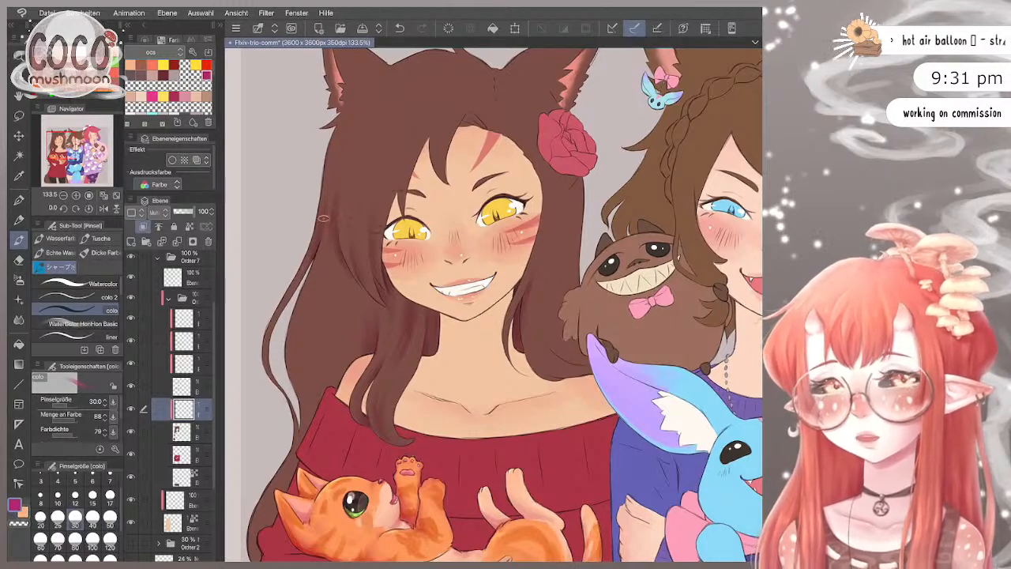
click(110, 518)
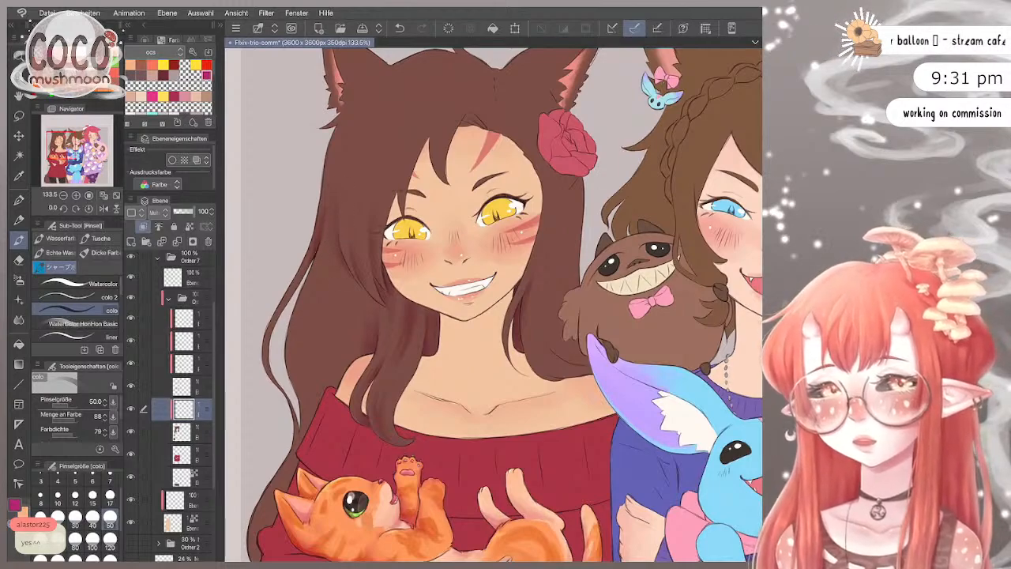
click(75, 524)
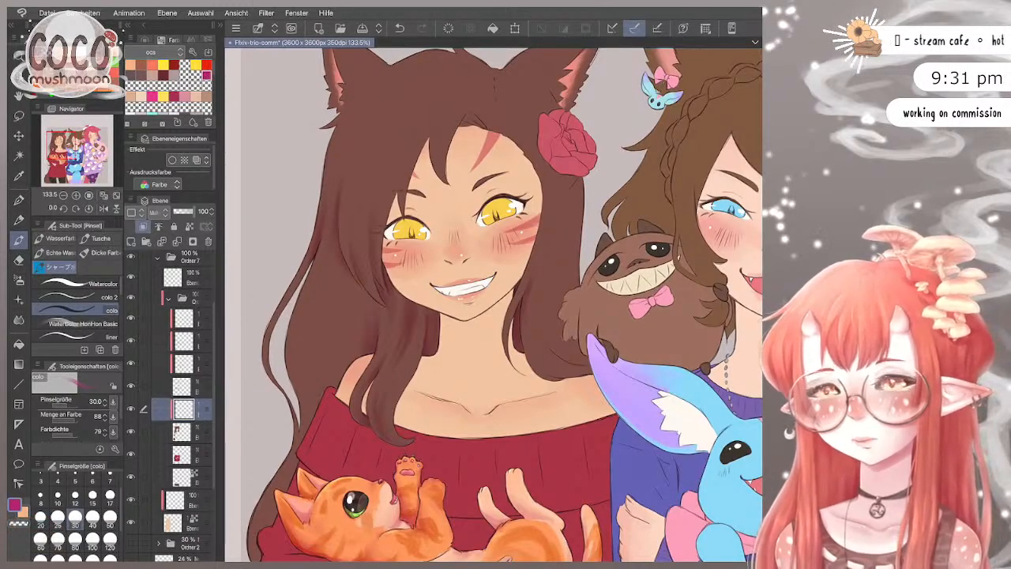
click(110, 518)
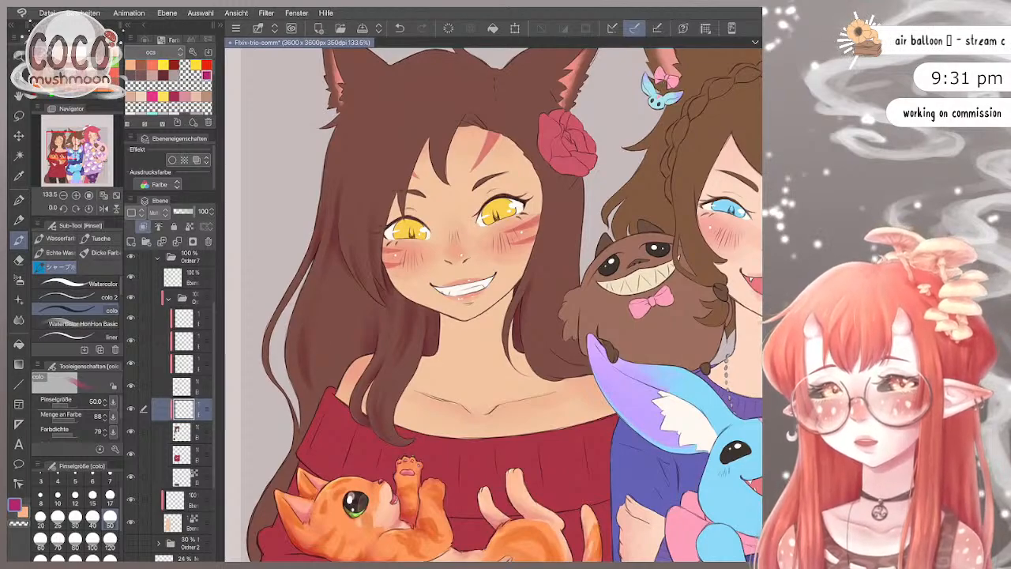
Step: Shade and soften the long hair beside the cat-eared woman's cheek and above her shoulder at brush sizes 50, 80 and 40
key(x)
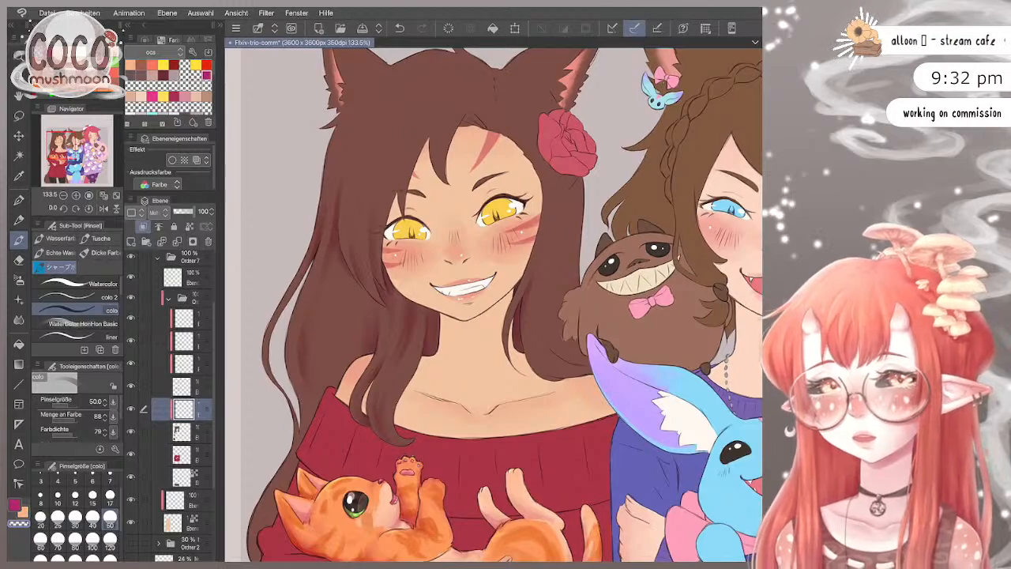
key(x)
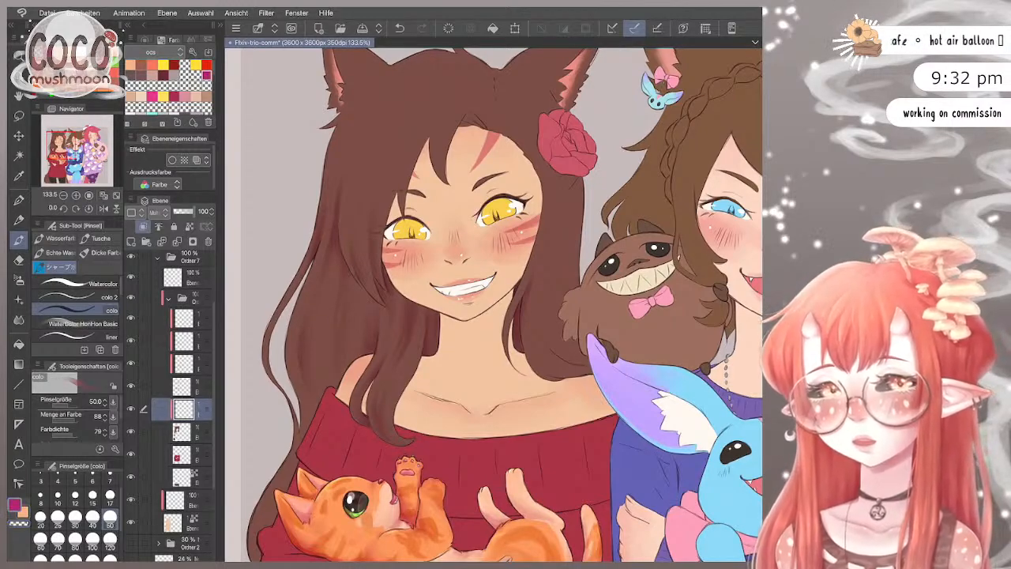
click(75, 547)
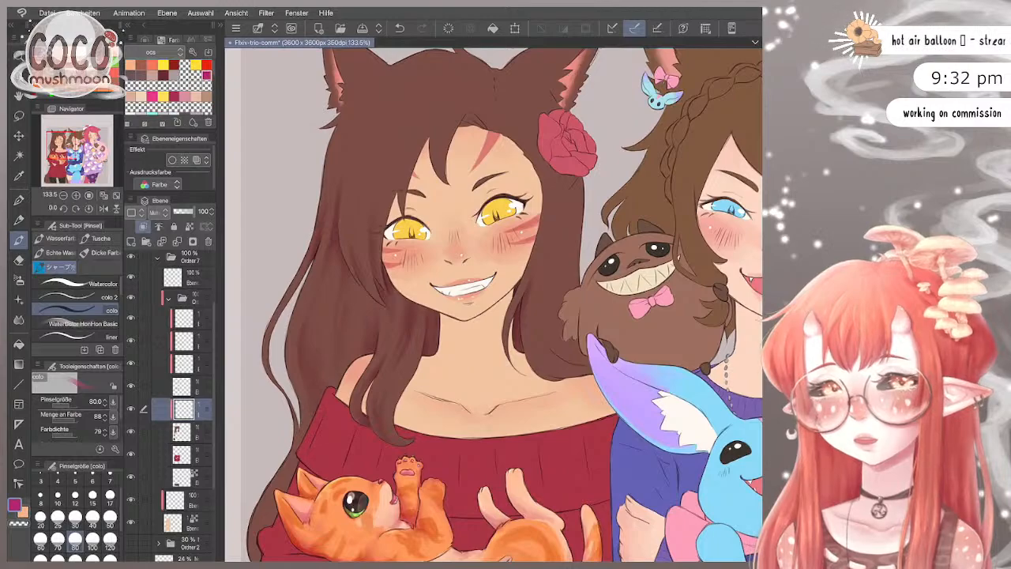
click(93, 525)
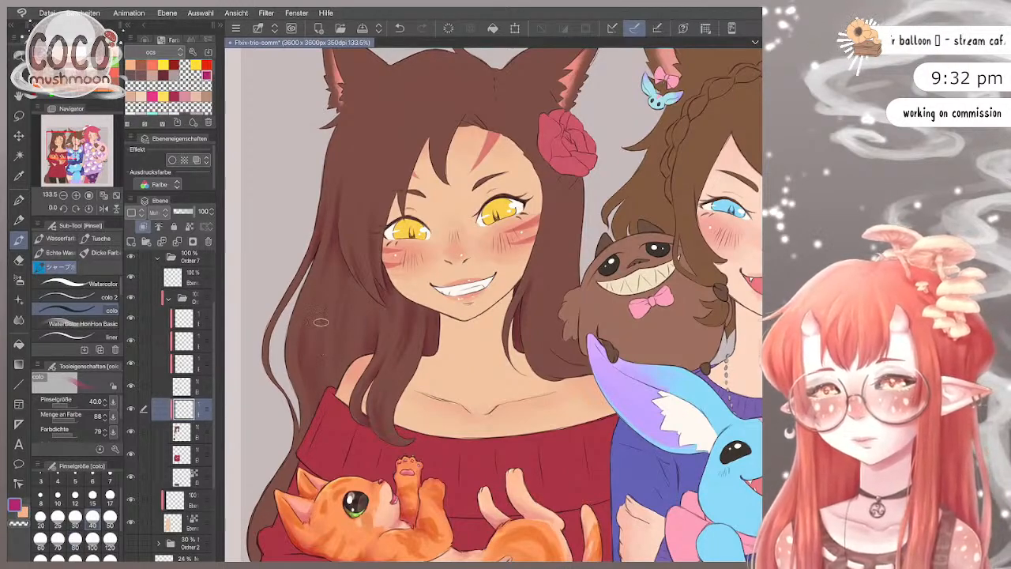
key(c)
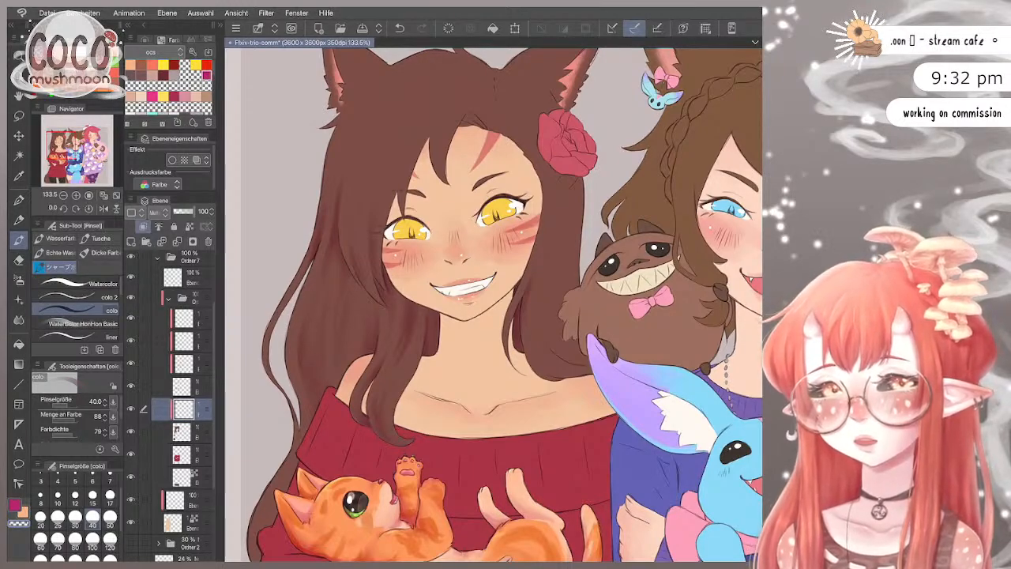
Step: Blend broader shadows into the long hair mass beside the cat-eared woman's shoulder at brush size 70
key(ctrl+minus)
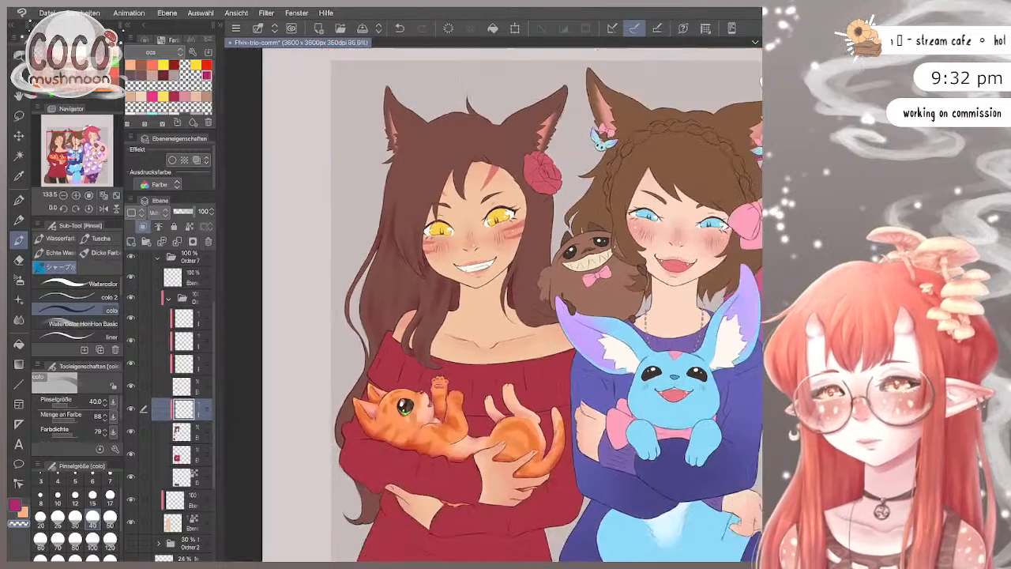
key(ctrl+plus)
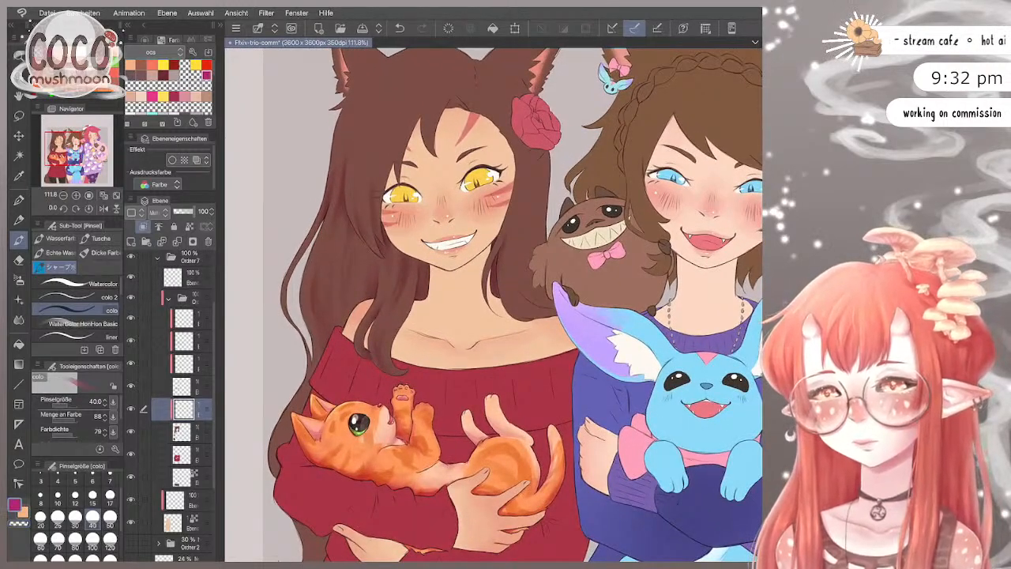
click(58, 538)
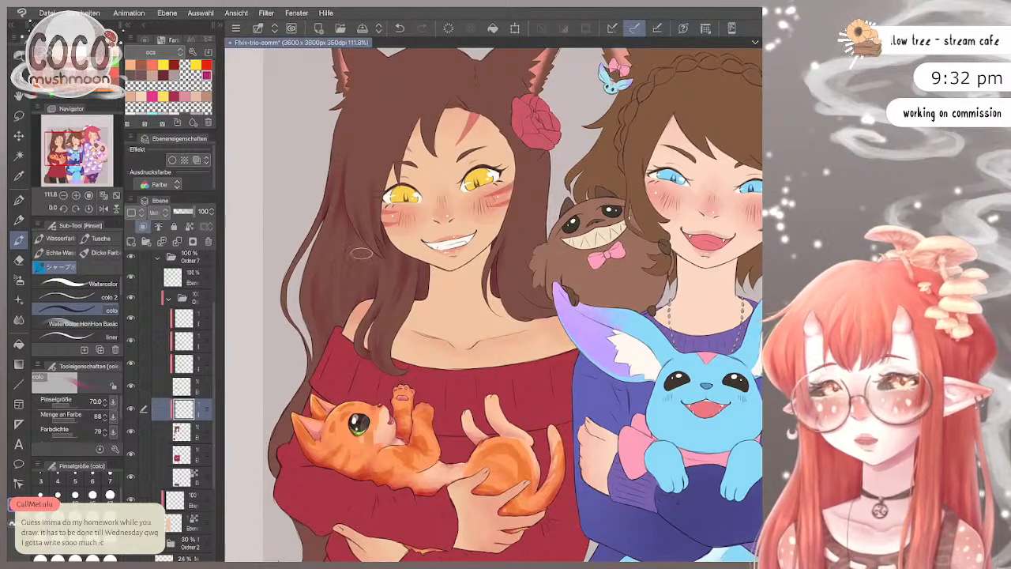
key(ctrl+z)
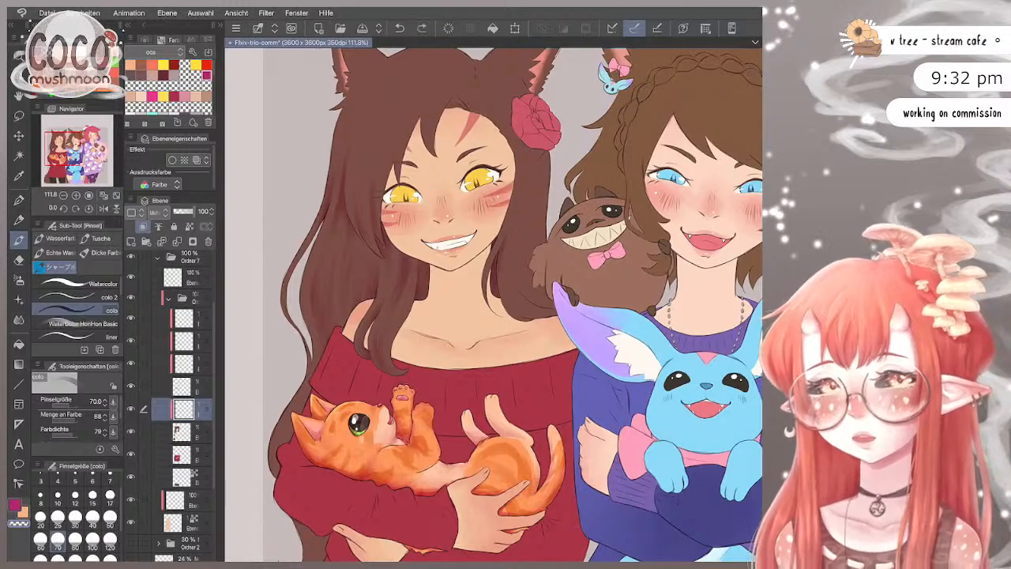
key(ctrl+y)
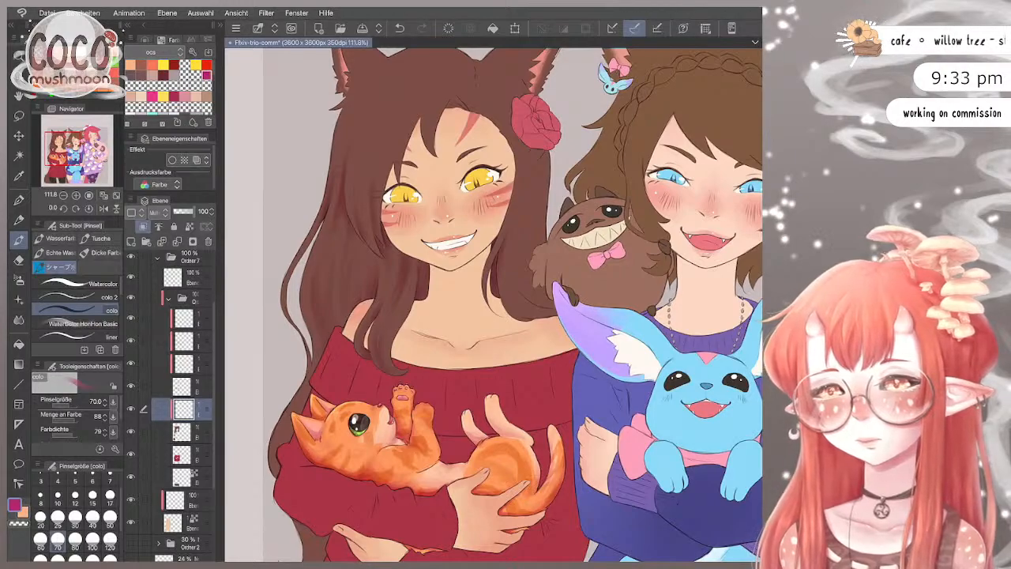
scroll(395, 441, up, 1)
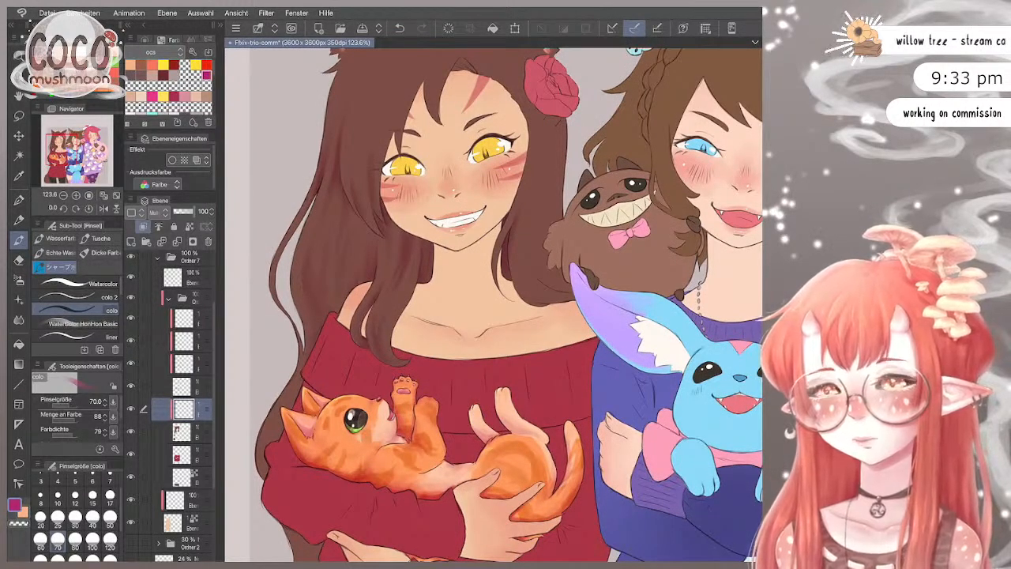
Step: Shade the hair tip that shows below the red sweater's elbow at brush sizes 40 and 50
click(93, 519)
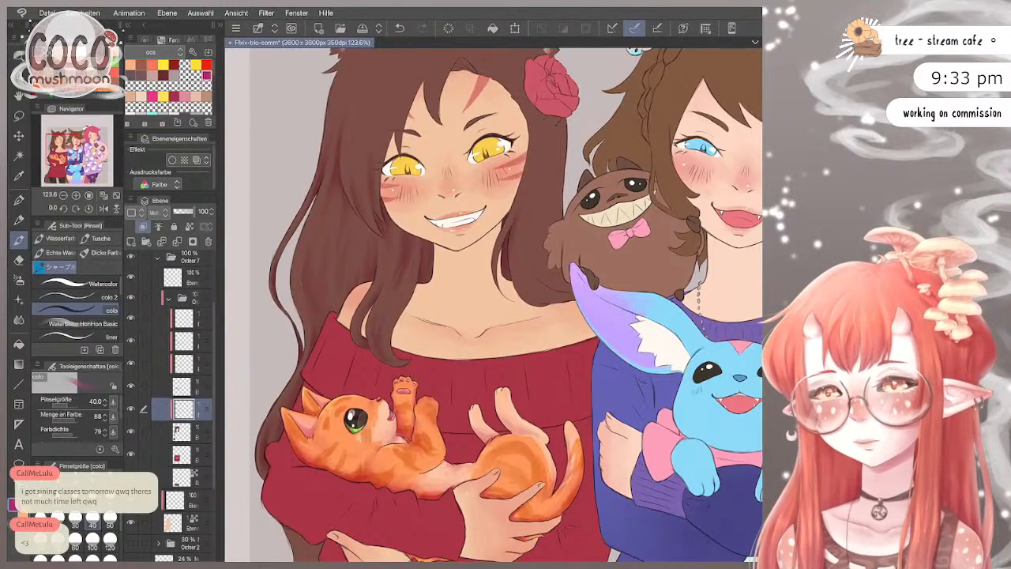
scroll(410, 308, down, 5)
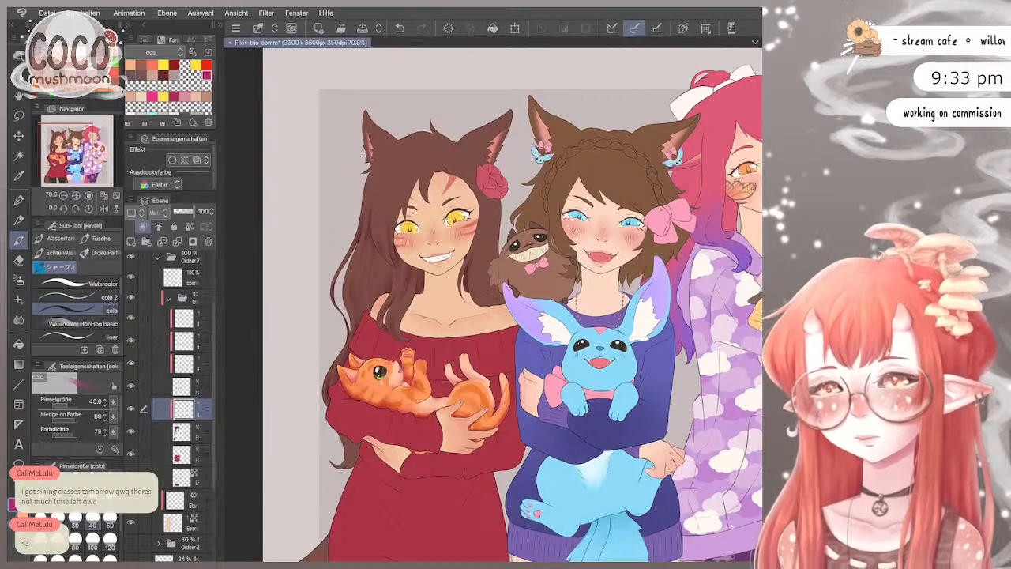
scroll(340, 437, up, 2)
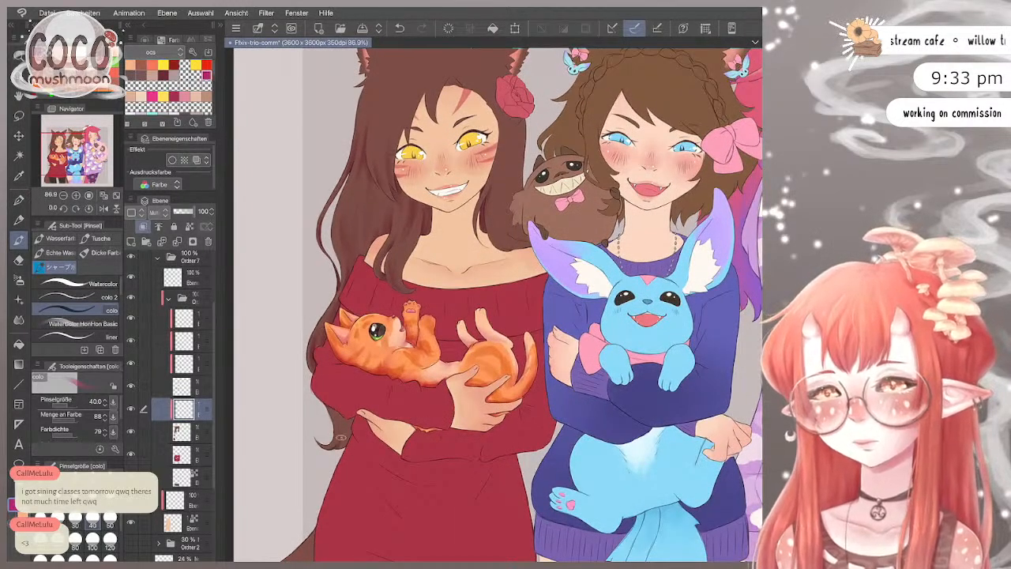
key(bracketright)
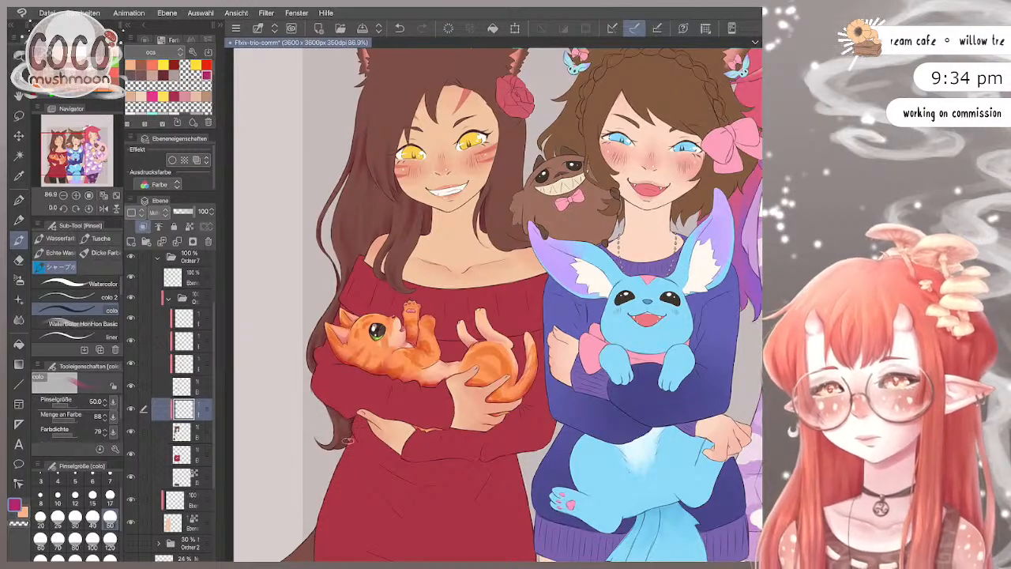
Step: Shade the hair between the cat-eared woman's neck and the brown plush creature at brush sizes 12, 25, 40 and 60
drag(648, 301, 563, 355)
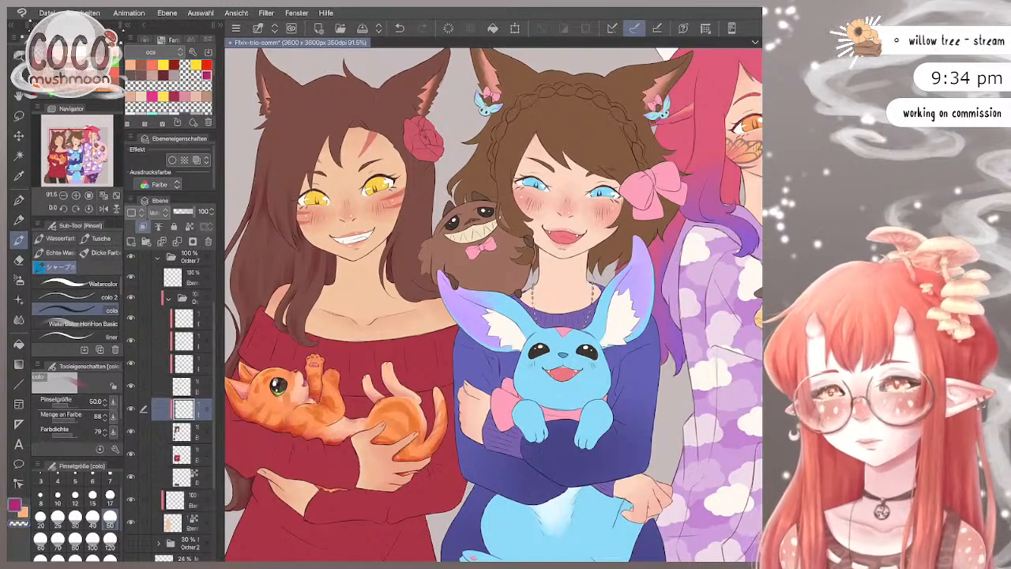
click(75, 498)
scroll(462, 197, up, 2)
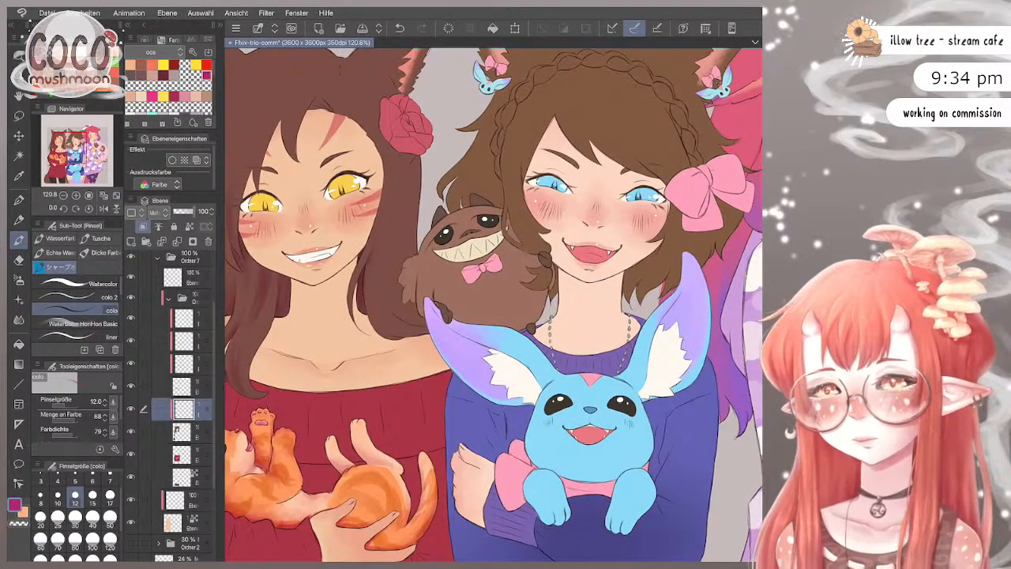
click(58, 517)
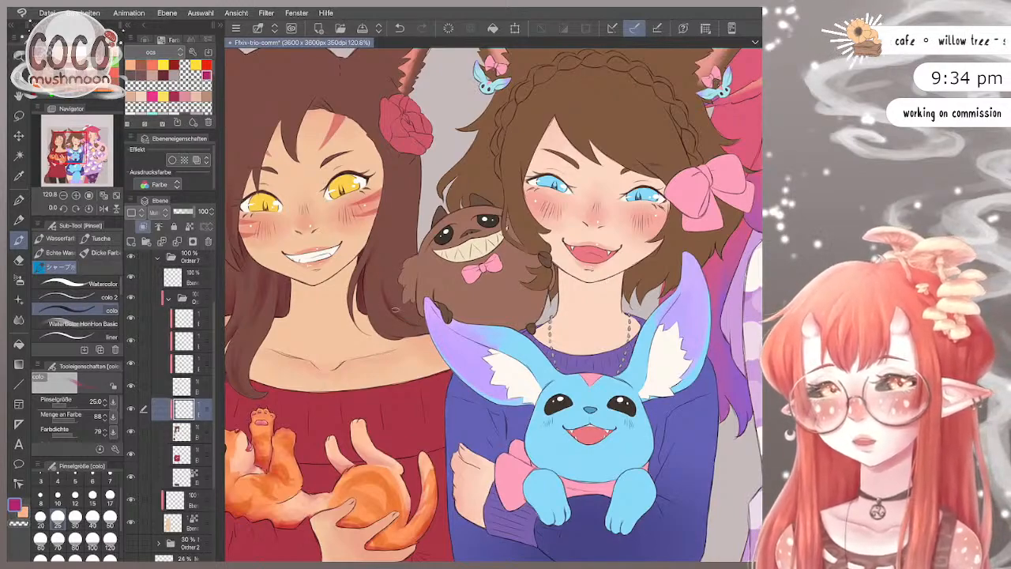
click(93, 518)
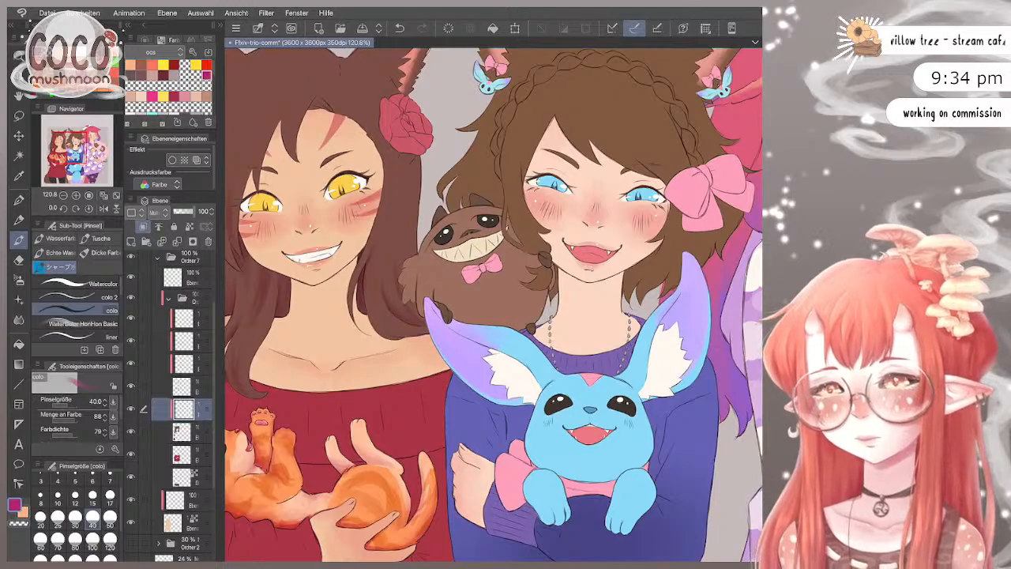
key(bracketright)
key(bracketright)
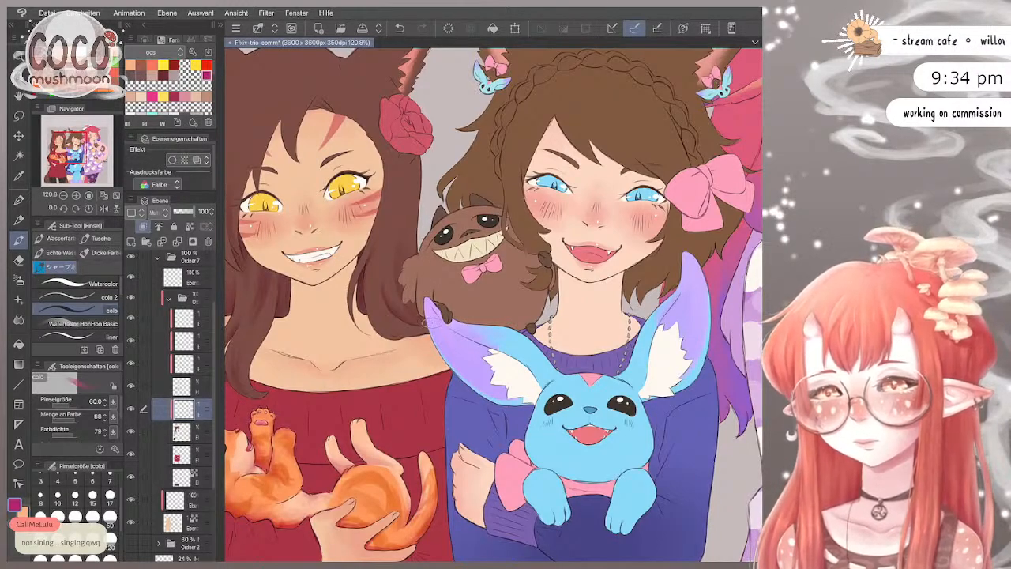
Step: Darken and blend the strands falling past the cat-eared woman's striped cheek, varying the brush size between 30, 40 and 25
click(75, 517)
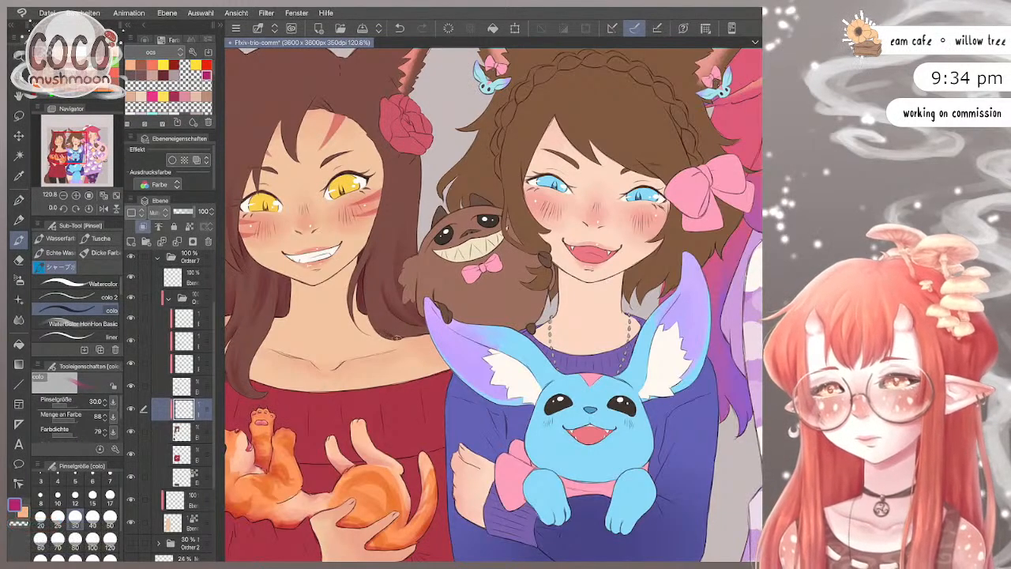
drag(385, 269, 379, 223)
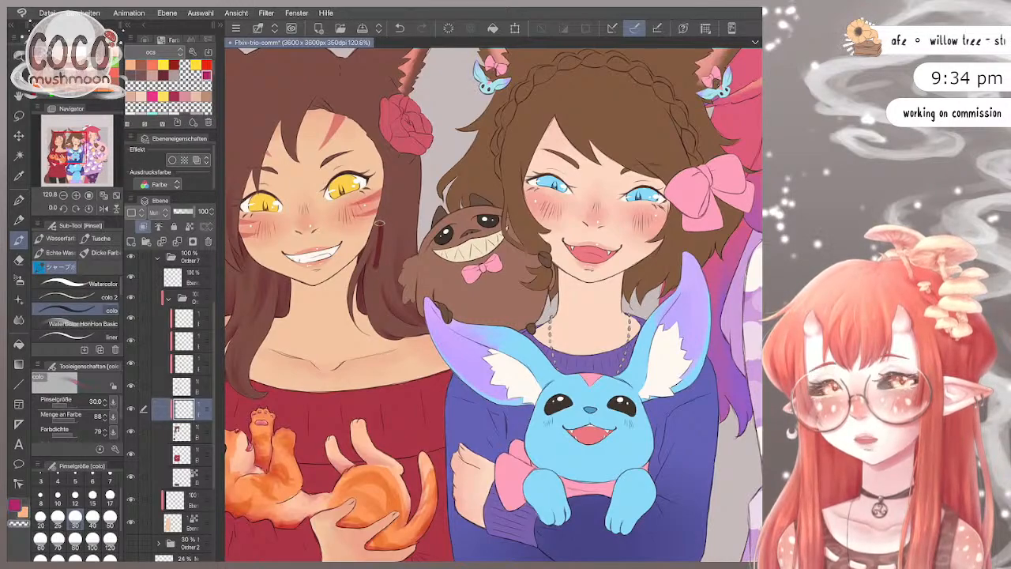
key(ctrl+z)
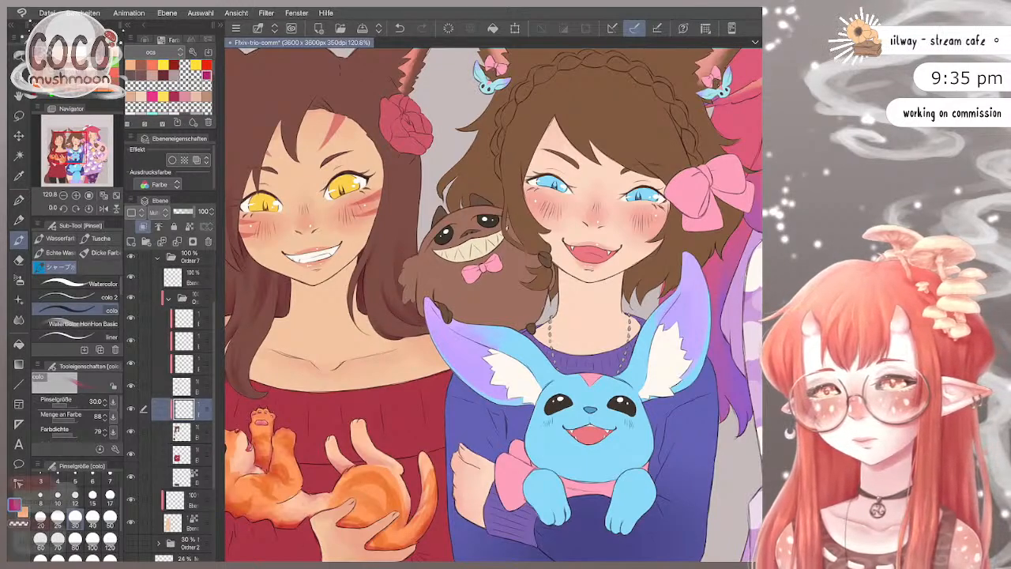
key(bracketright)
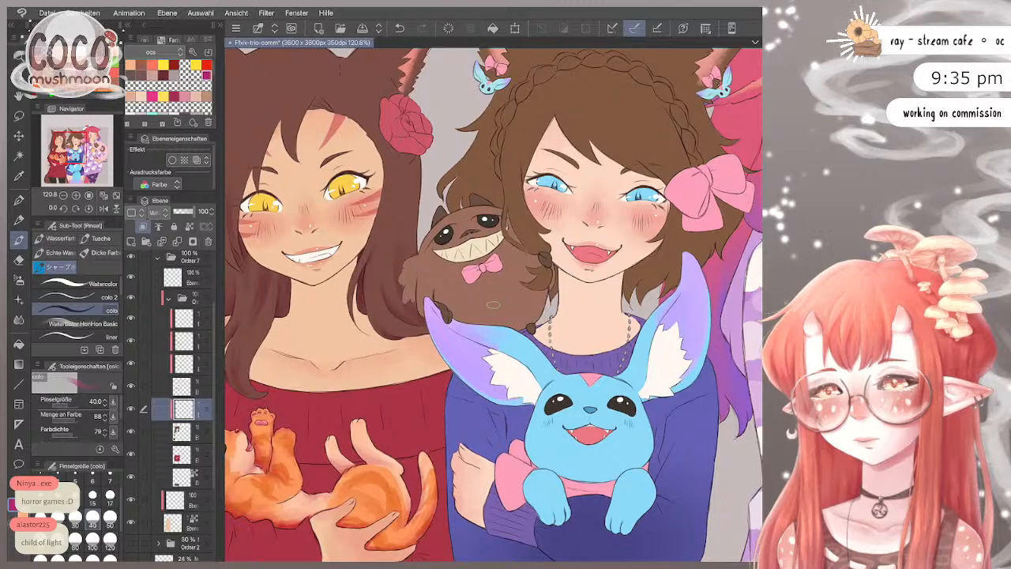
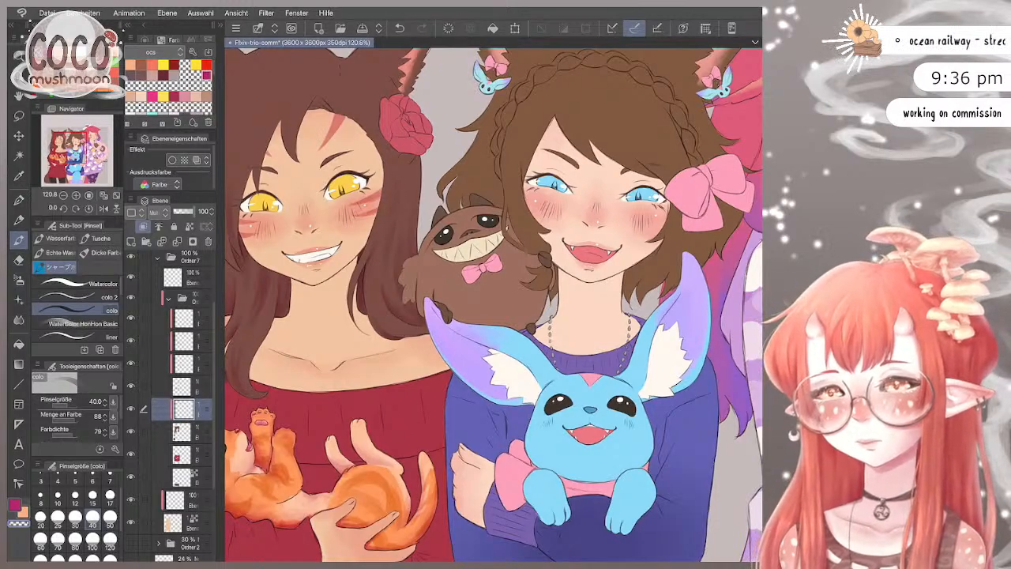
click(57, 516)
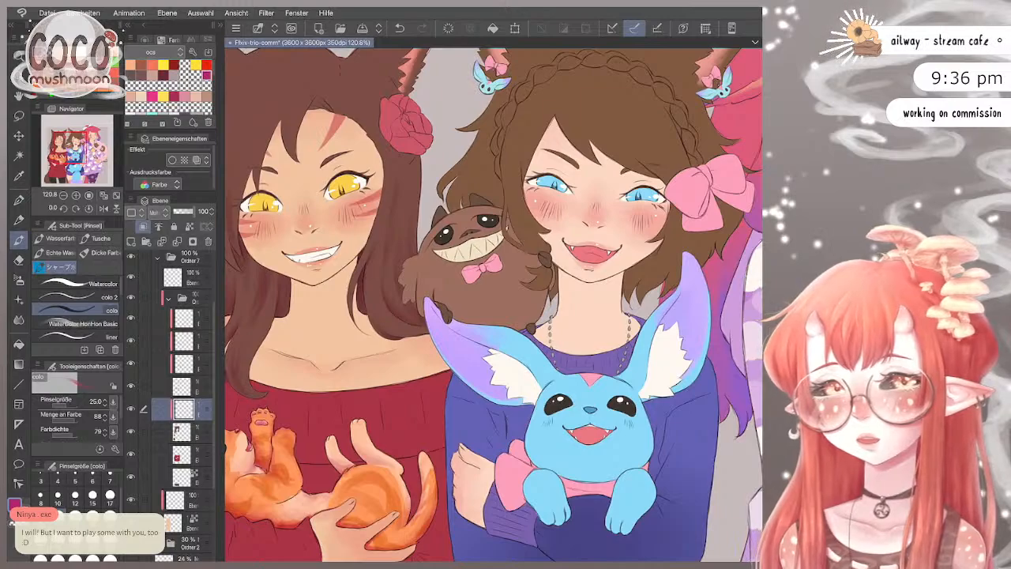
click(93, 514)
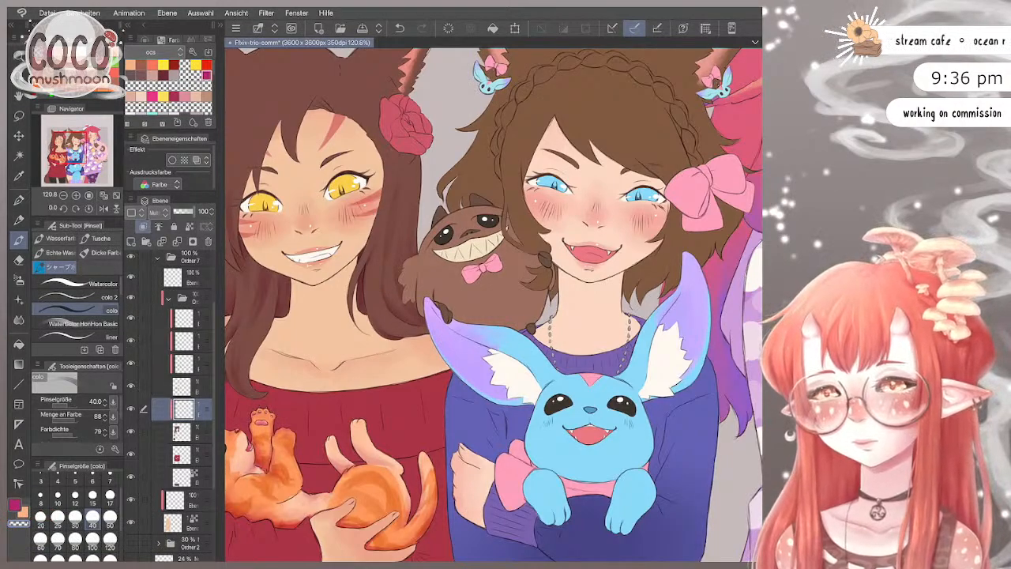
Step: Build up the hair shadow directly beneath the red rose at brush sizes 25, 30, 40 and 15
click(57, 517)
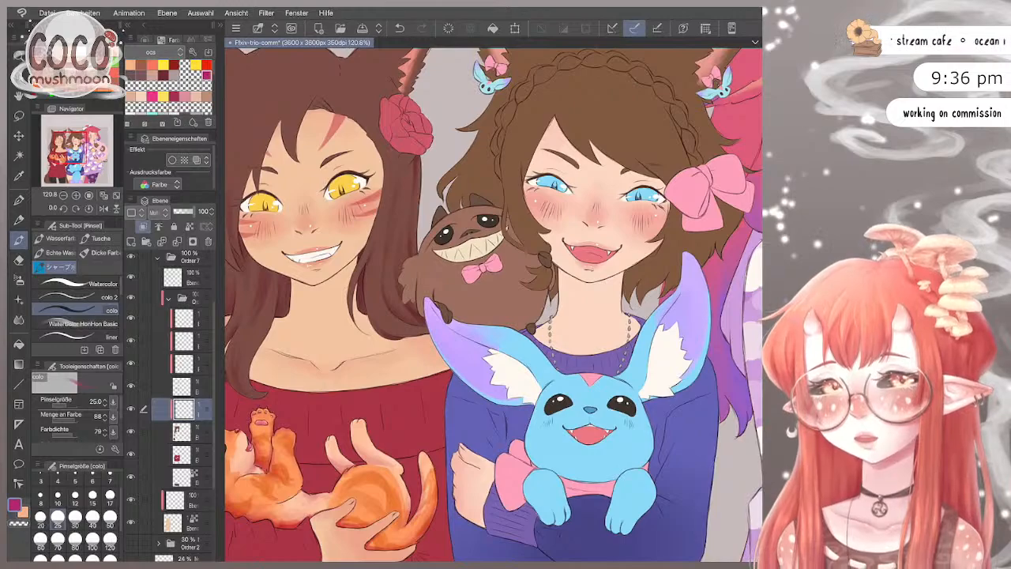
key(])
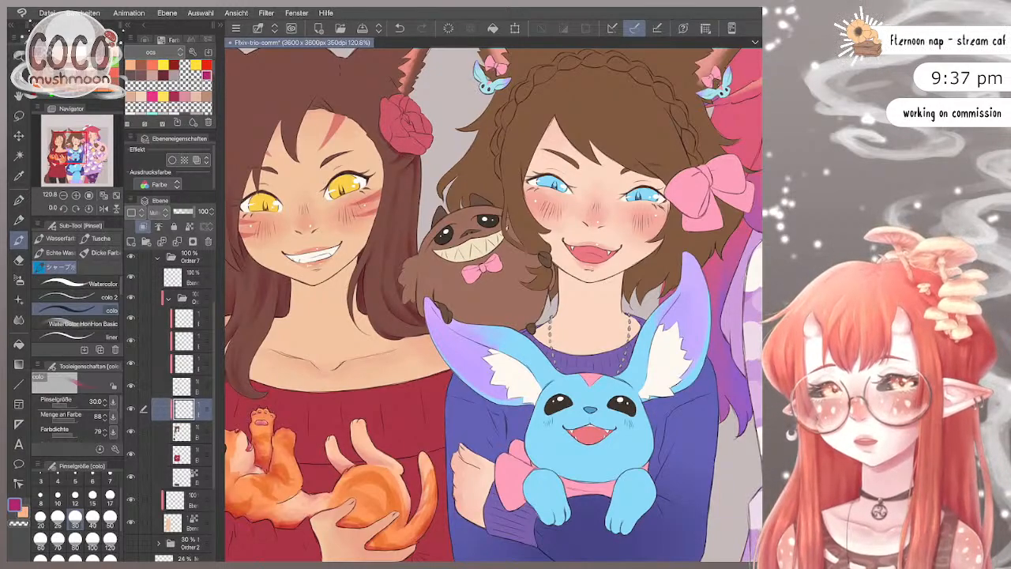
key(bracketright)
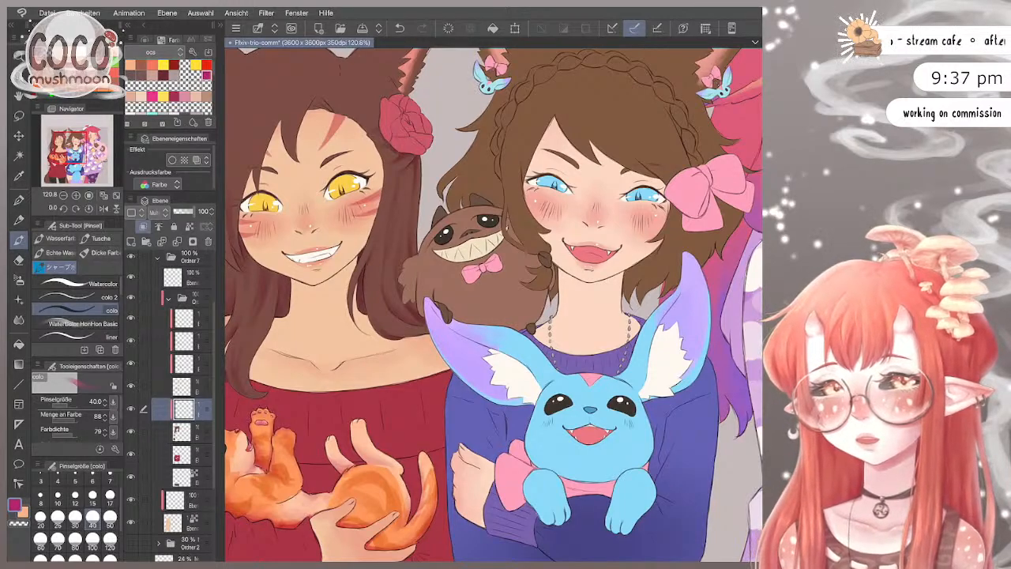
click(93, 496)
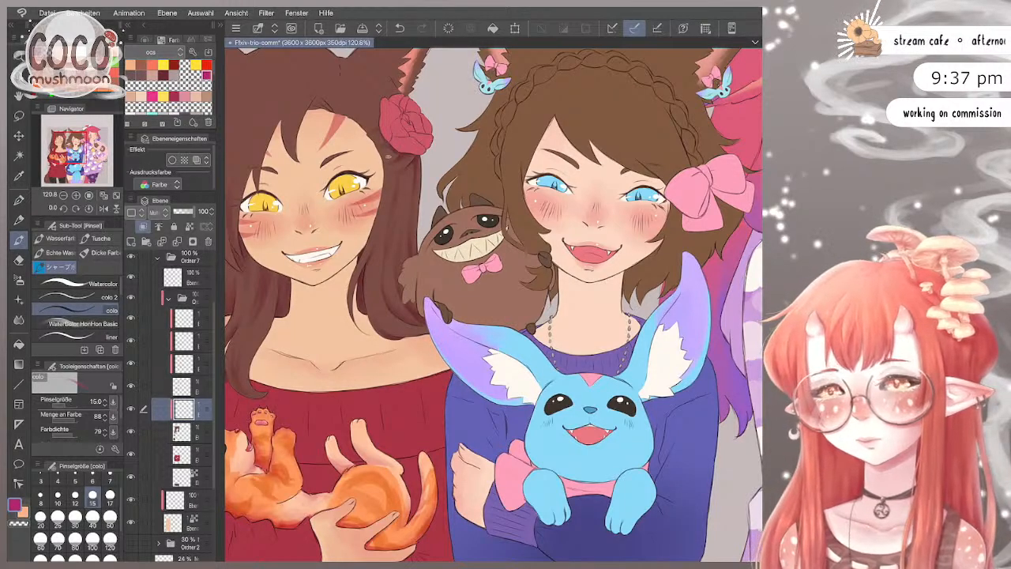
Step: Paint a dark shadow down the hair parting between the cat-eared woman's ears at brush sizes 25 and 50
scroll(493, 304, down, 3)
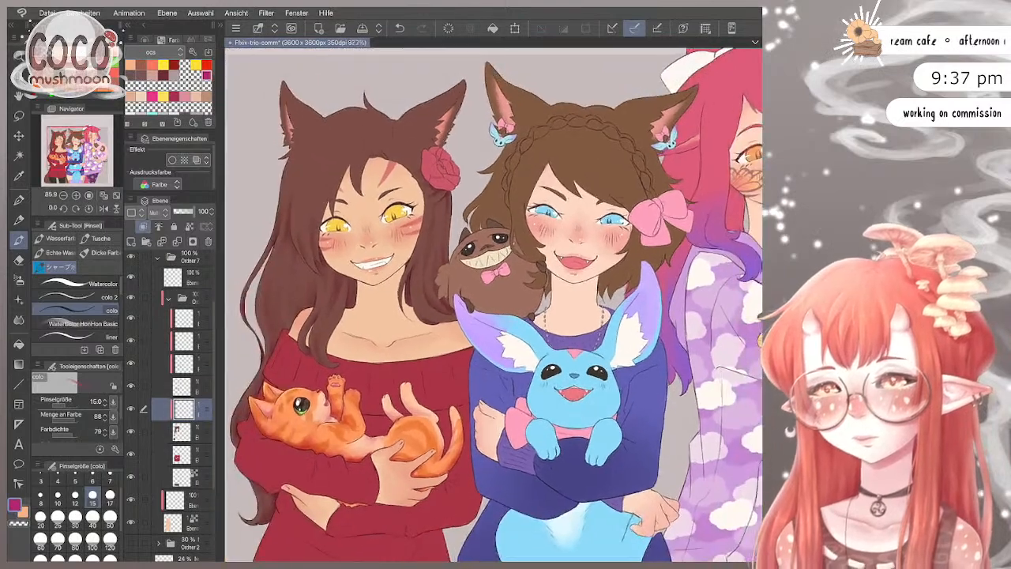
scroll(493, 305, up, 2)
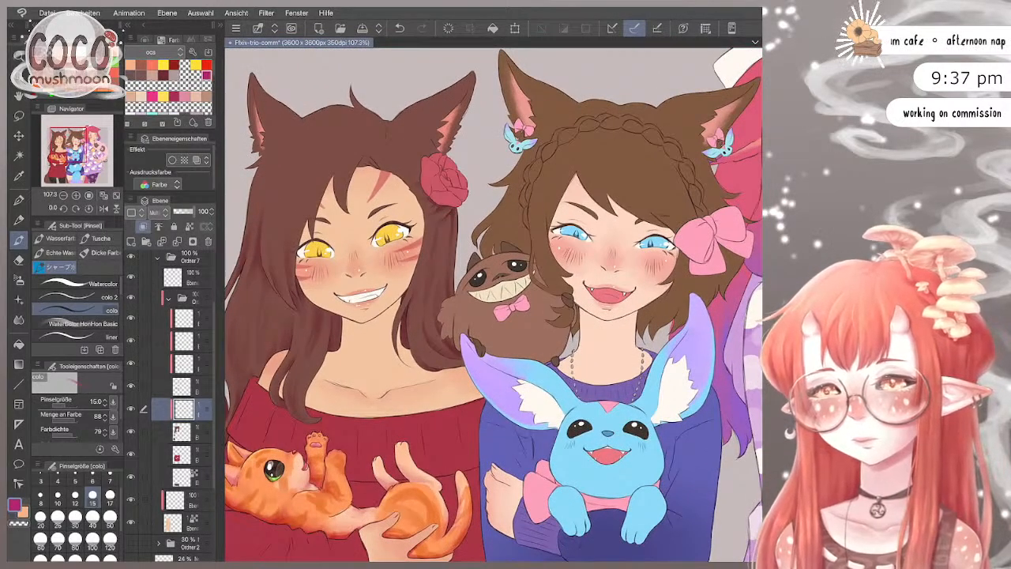
click(58, 519)
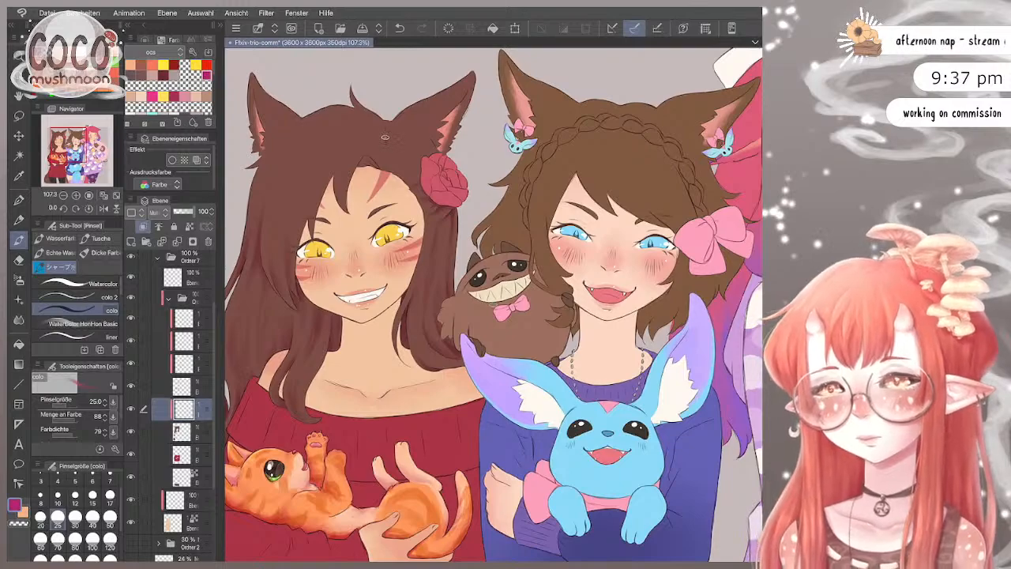
click(110, 517)
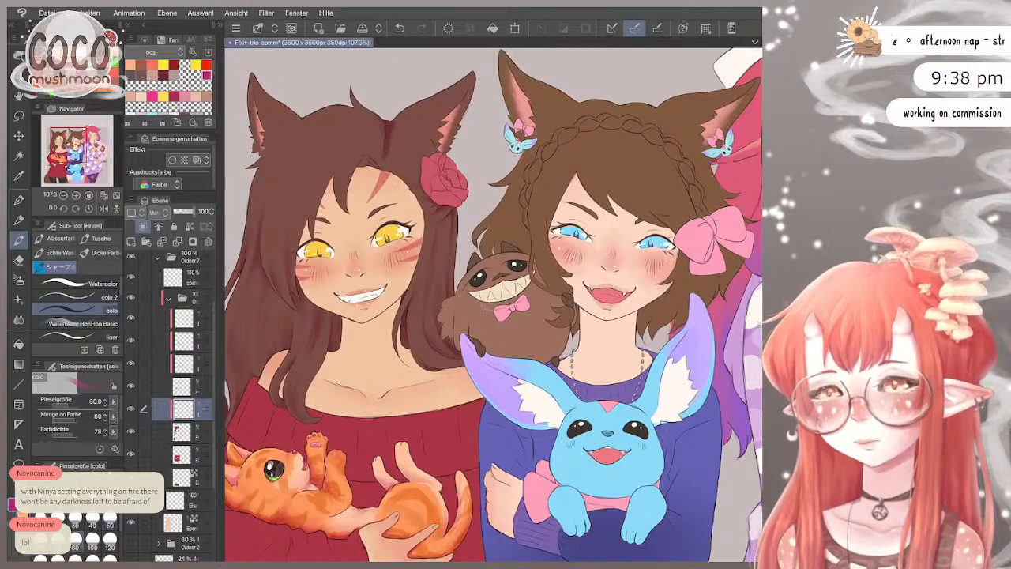
Step: Blend the shadow along the parting into the surrounding crown hair, varying the brush size between 80, 40, 50 and 70
key(bracketright)
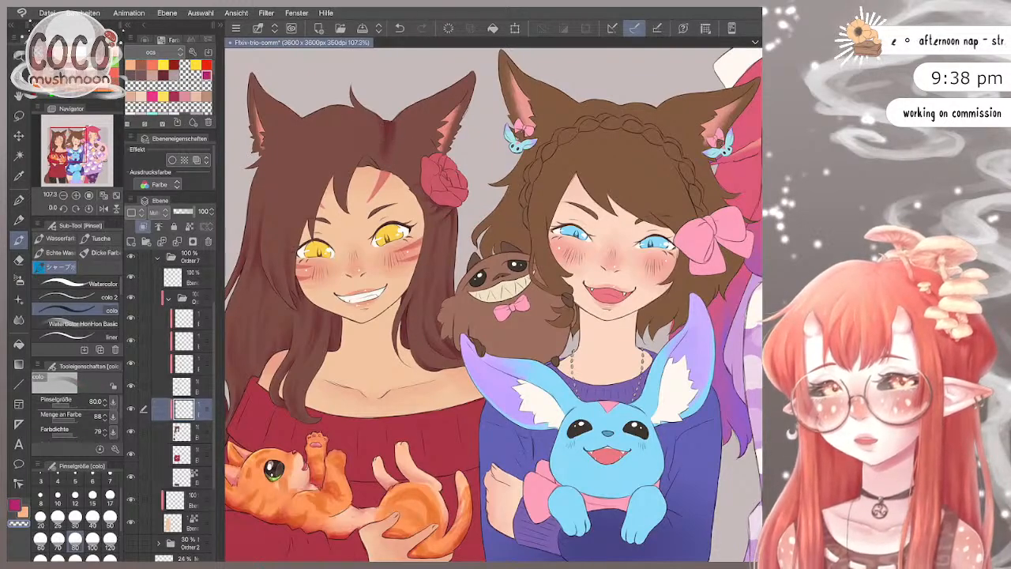
key(bracketleft)
key(bracketleft)
key(bracketleft)
key(bracketleft)
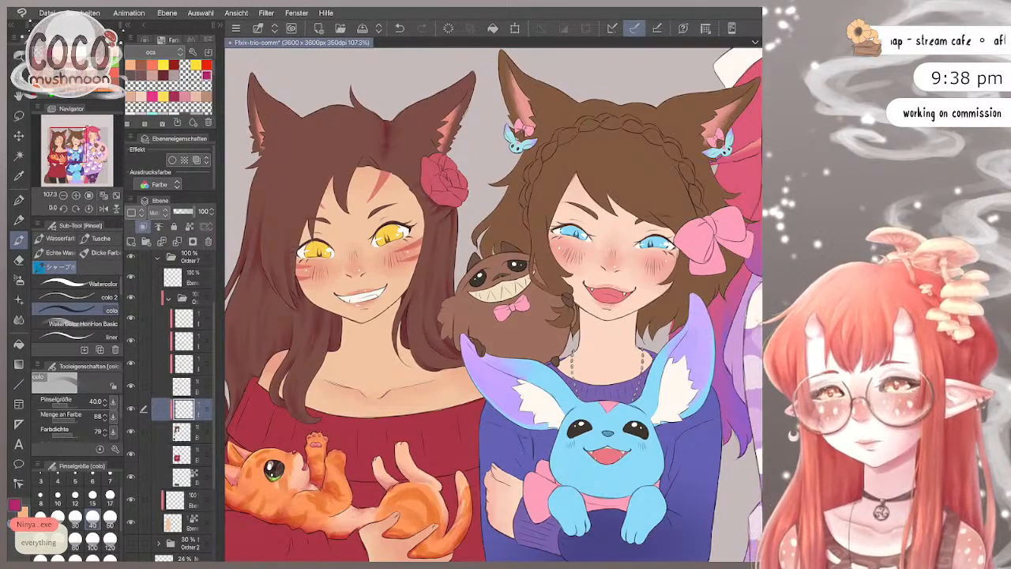
key(bracketright)
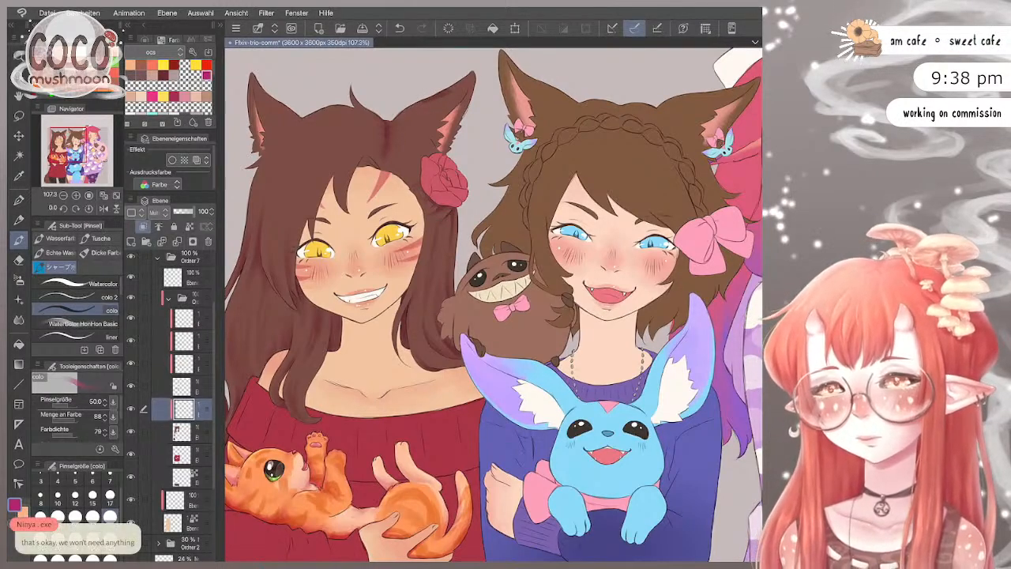
key(bracketright)
key(bracketright)
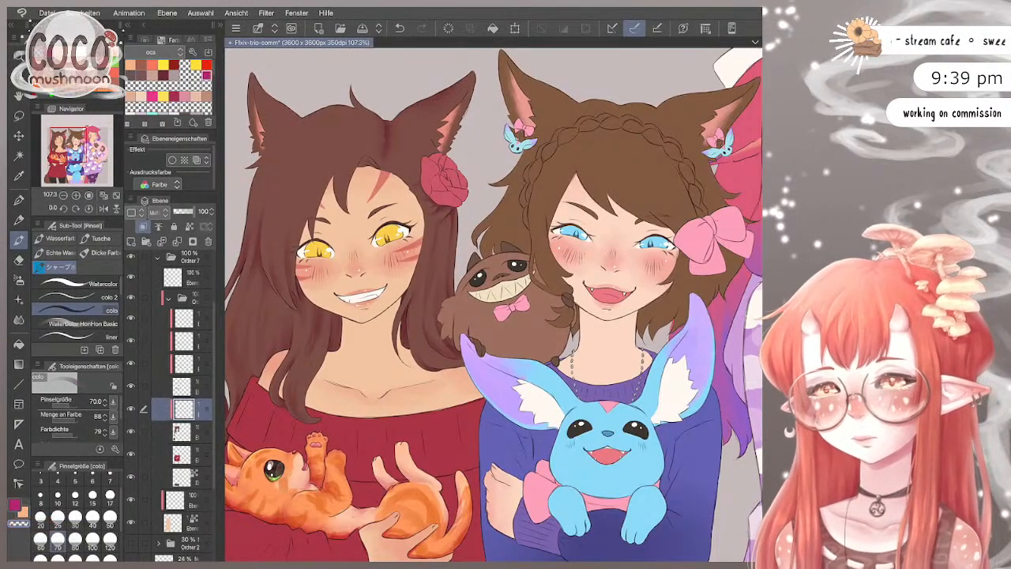
Step: Deepen and blend the shading inside the cat ear above the red rose at brush sizes 25, 30 and 50
key(c)
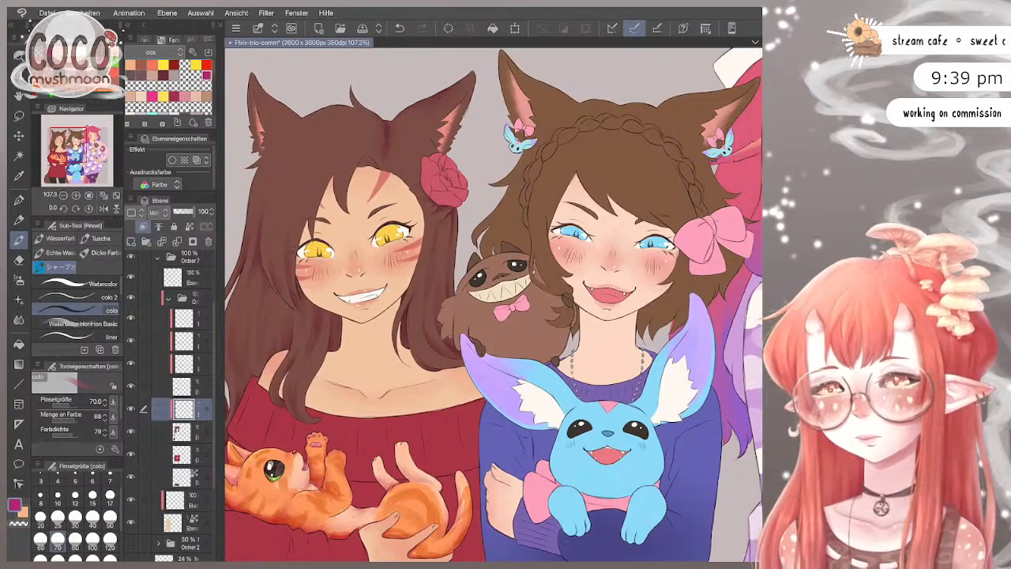
click(58, 521)
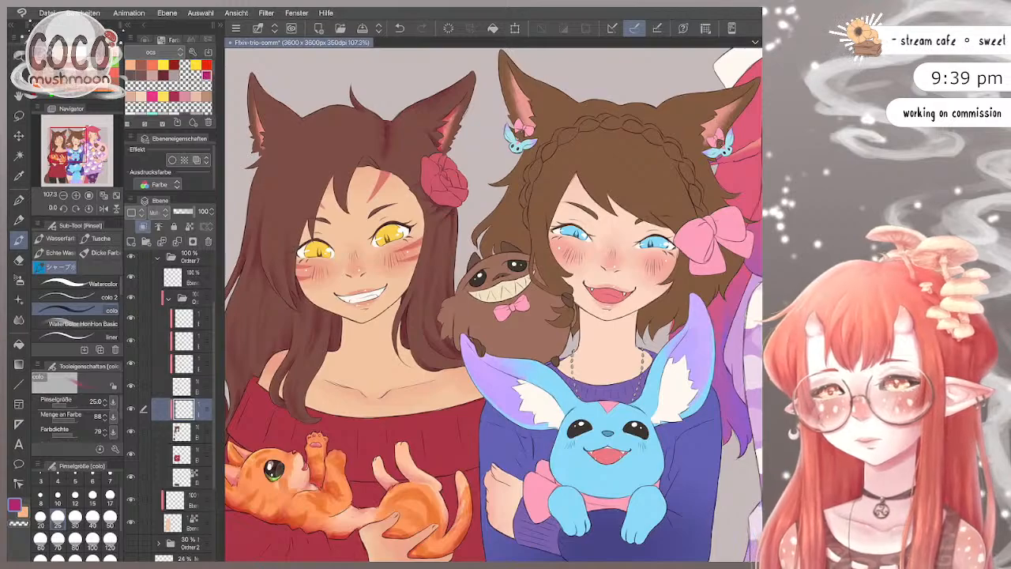
key(bracketright)
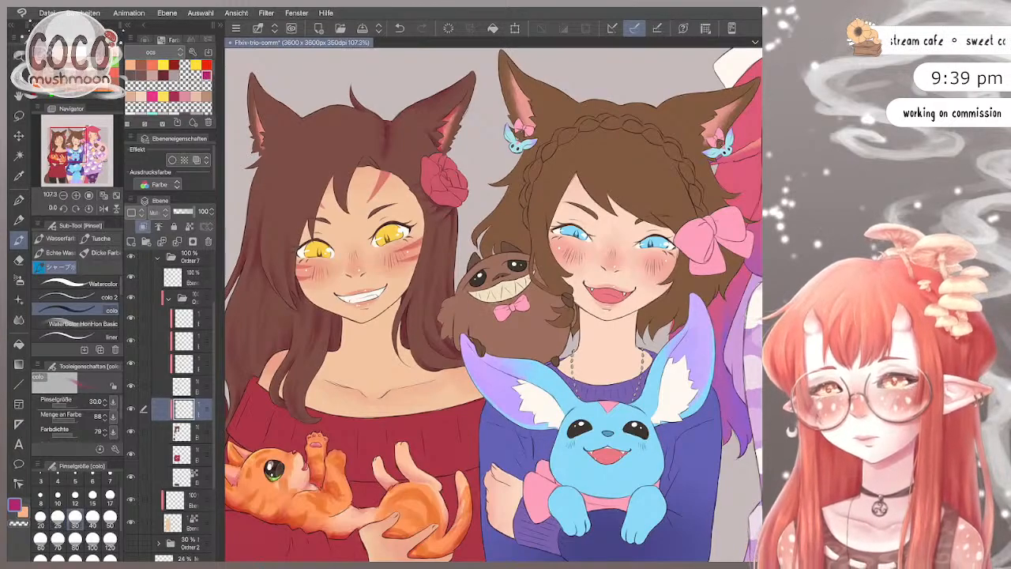
key(bracketright)
key(bracketright)
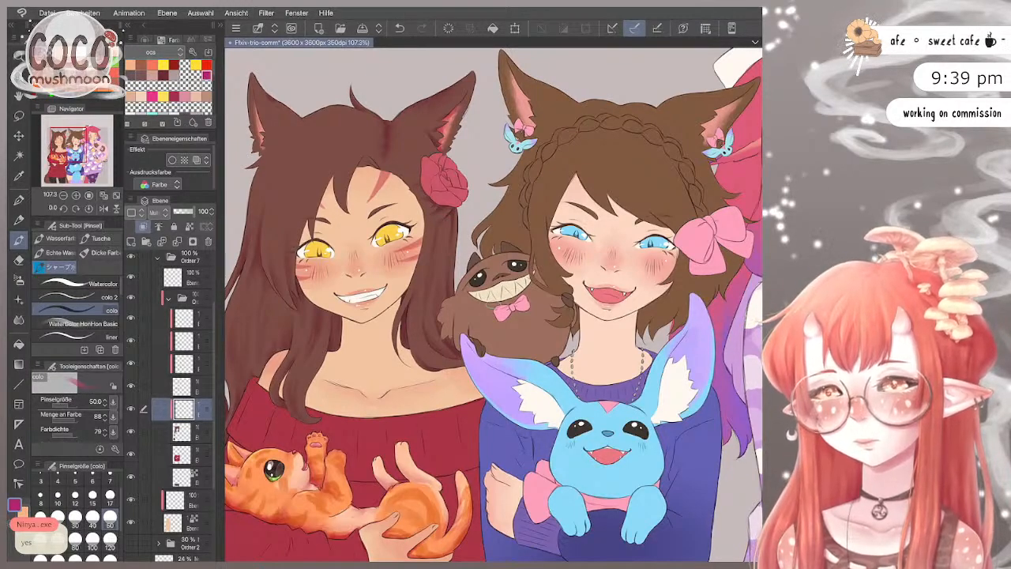
Step: Shade the brown-haired woman's other cat ear and touch up the ear above the rose at brush sizes 25, 40 and 50
click(268, 102)
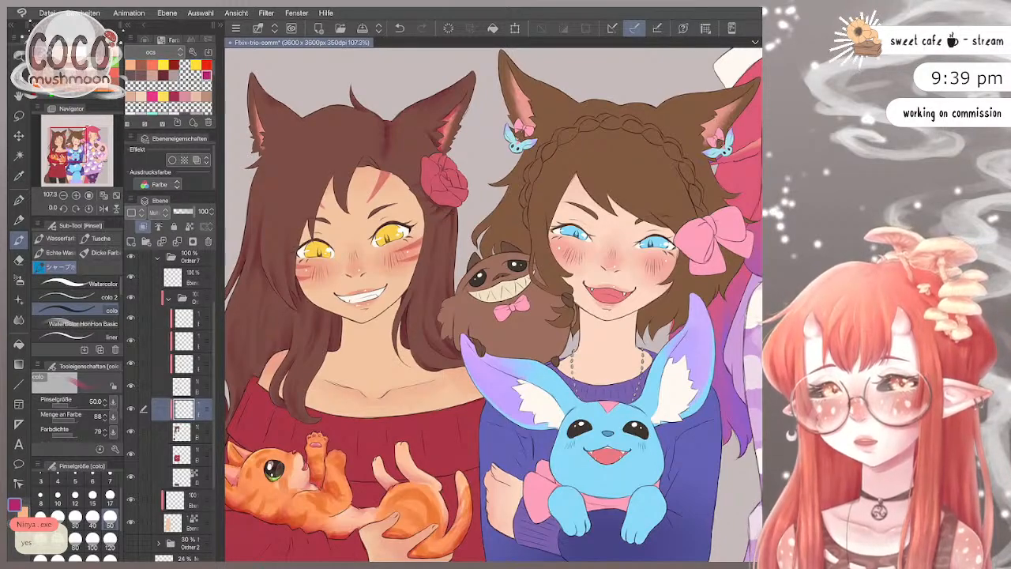
click(268, 105)
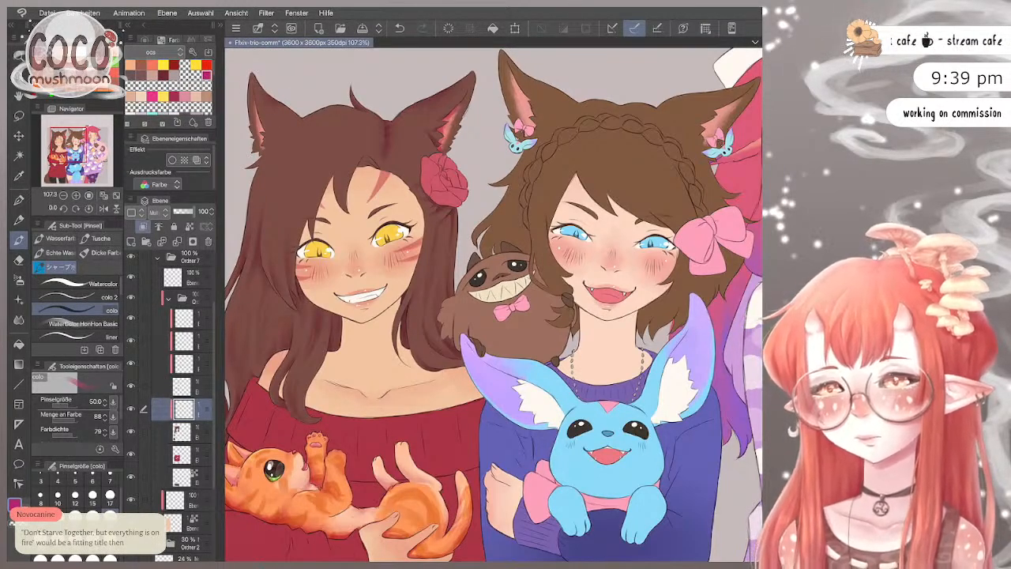
key(bracketleft)
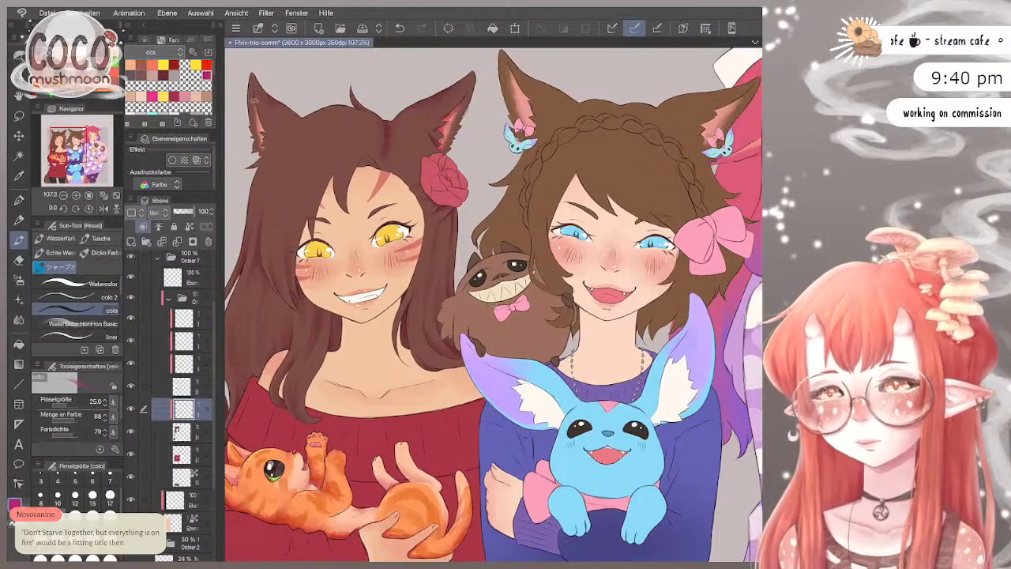
mouse_move(264, 129)
mouse_down()
mouse_move(260, 149)
mouse_move(249, 129)
mouse_up()
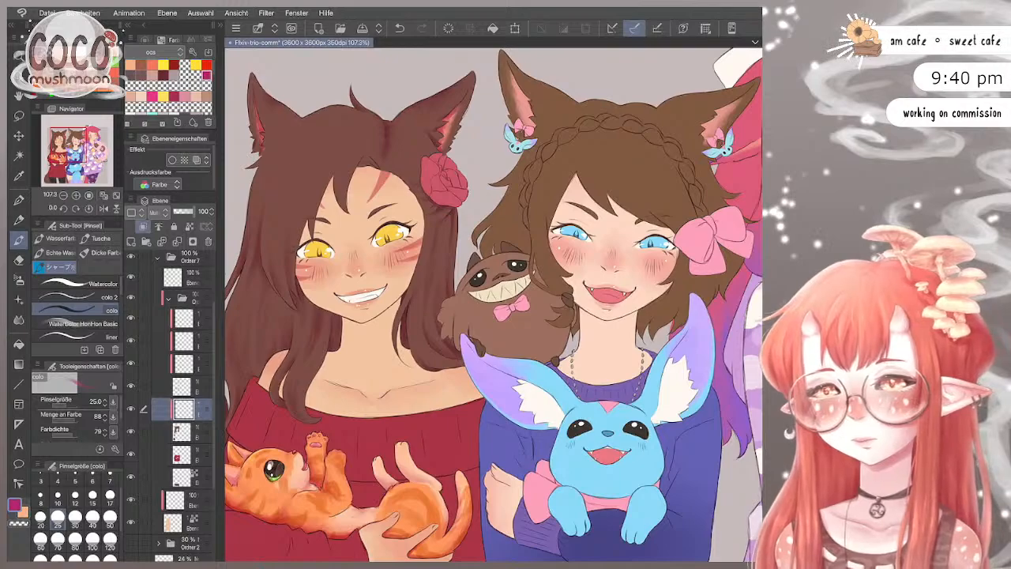
drag(452, 132, 460, 121)
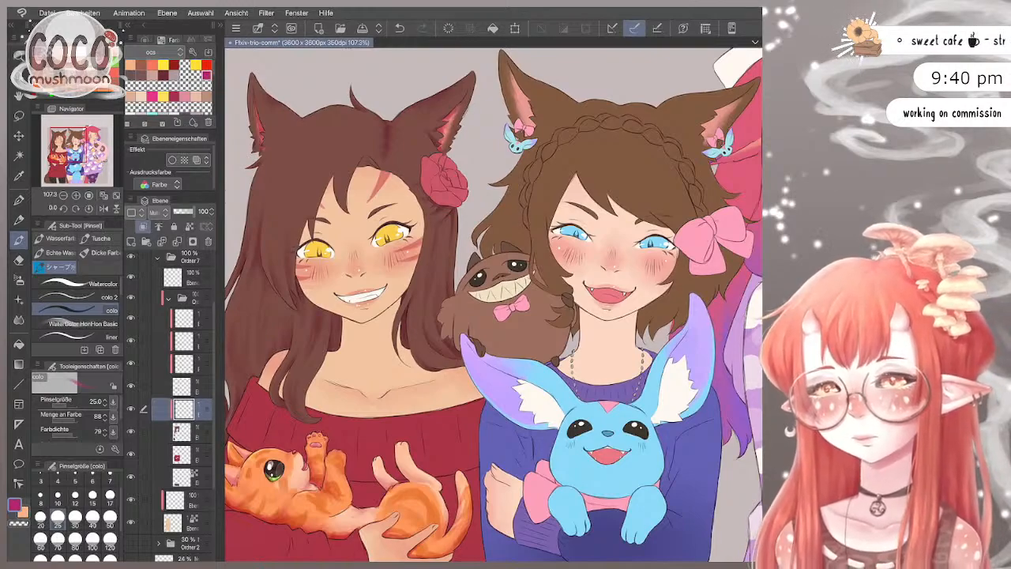
click(110, 518)
click(93, 518)
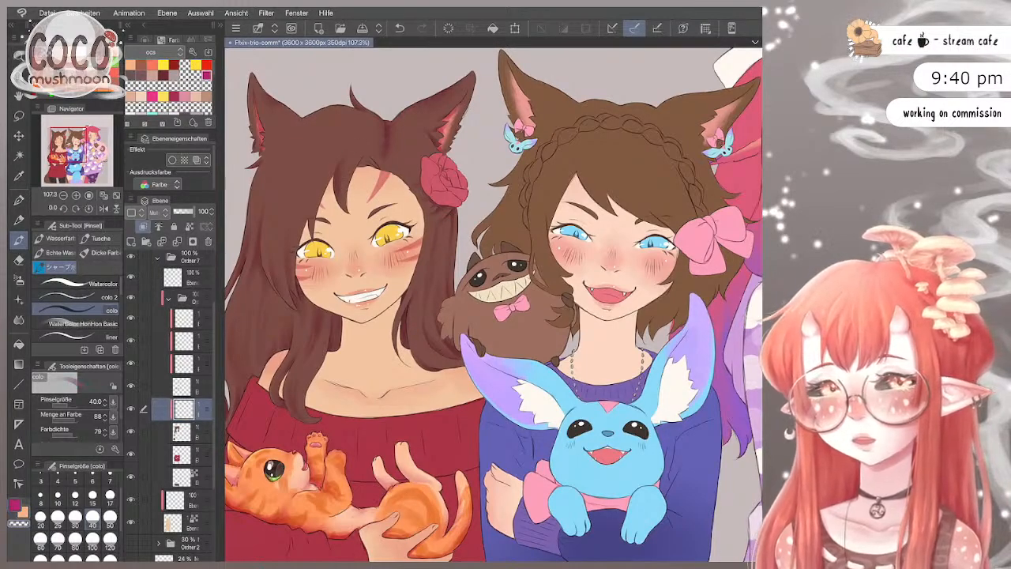
key(bracketright)
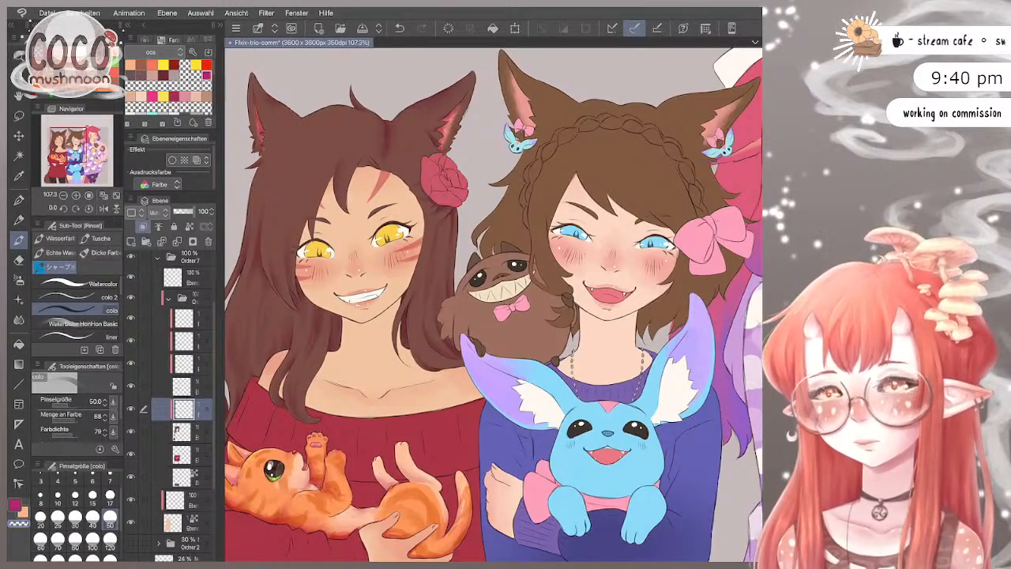
Step: Darken the hairline and the roots of the bangs above the forehead at brush sizes 30, 50 and 40
key(bracketleft)
key(bracketleft)
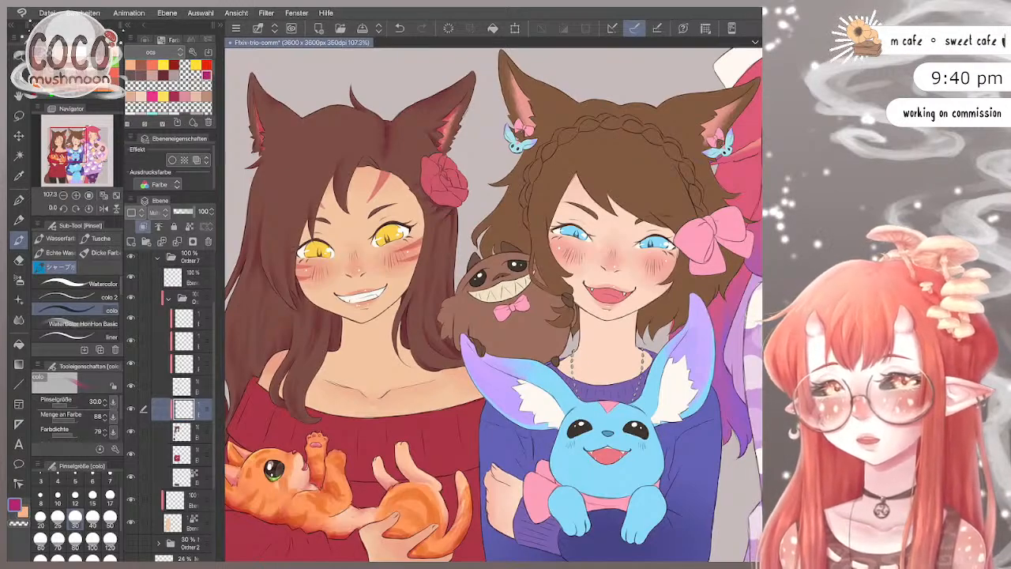
click(110, 517)
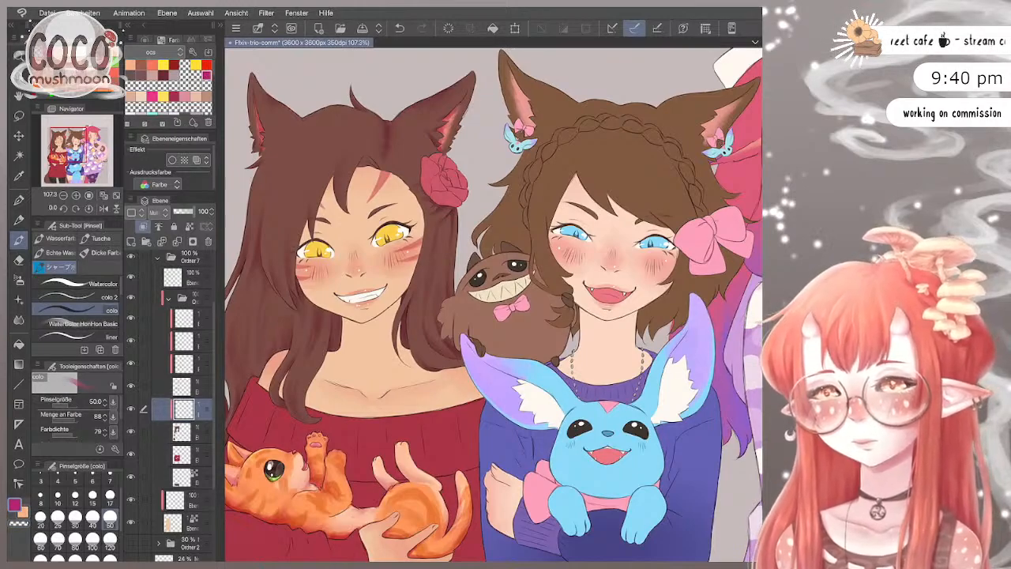
click(75, 517)
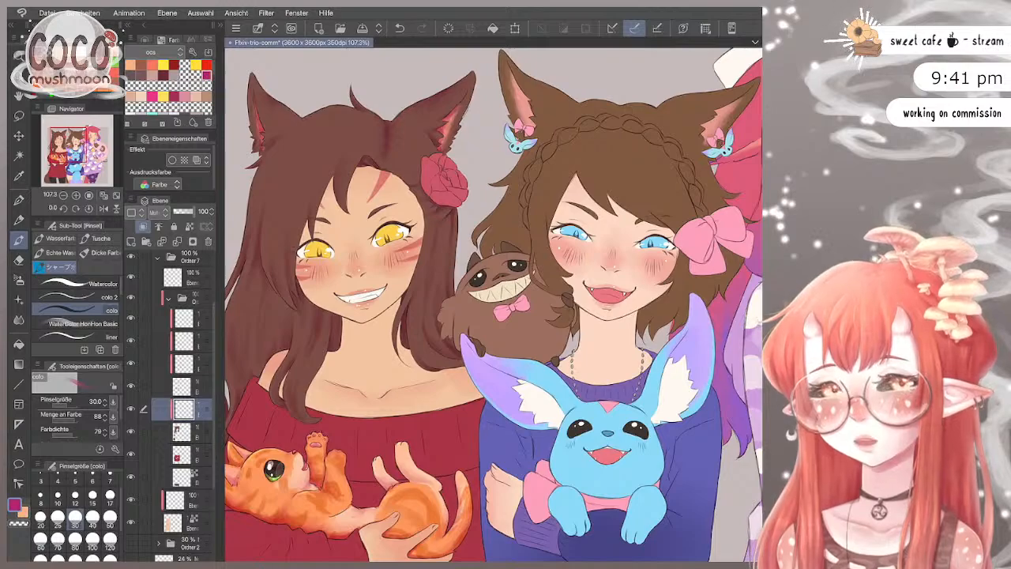
key(c)
key(bracketright)
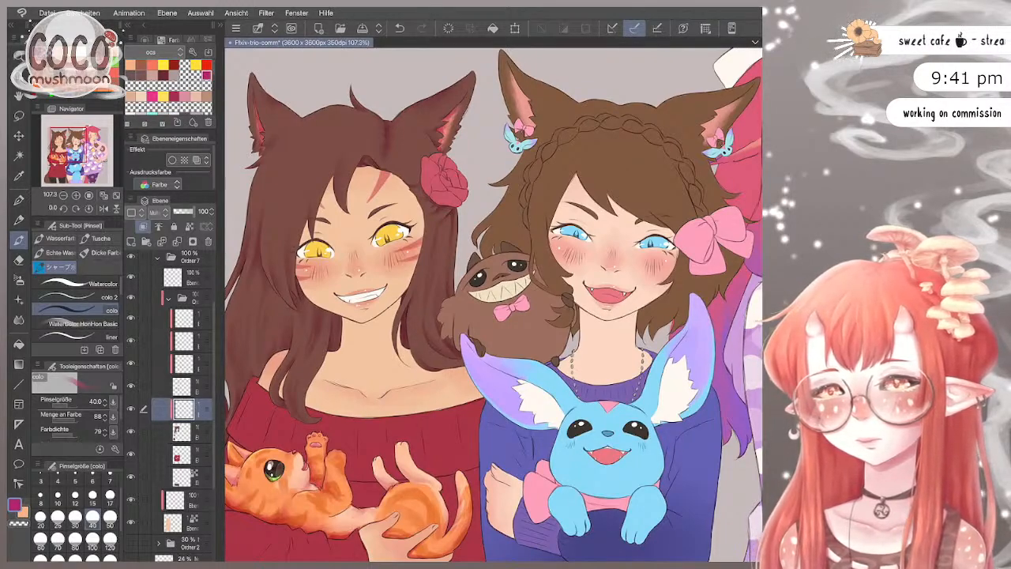
Step: Add a new layer above the hair shadows and paint light brown highlights on the crown and long strands at brush size 60
scroll(494, 304, down, 4)
scroll(494, 304, up, 1)
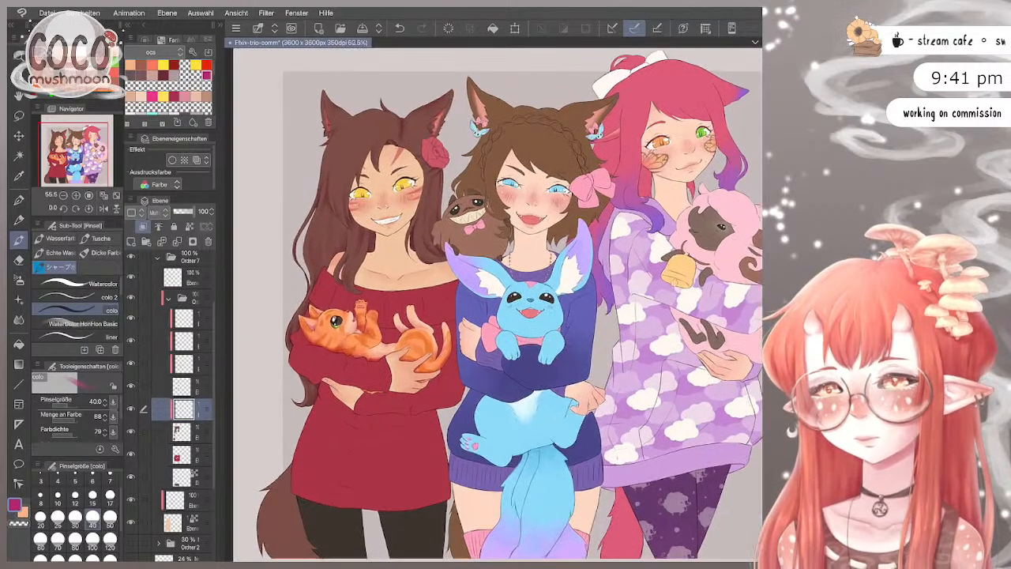
scroll(349, 104, up, 2)
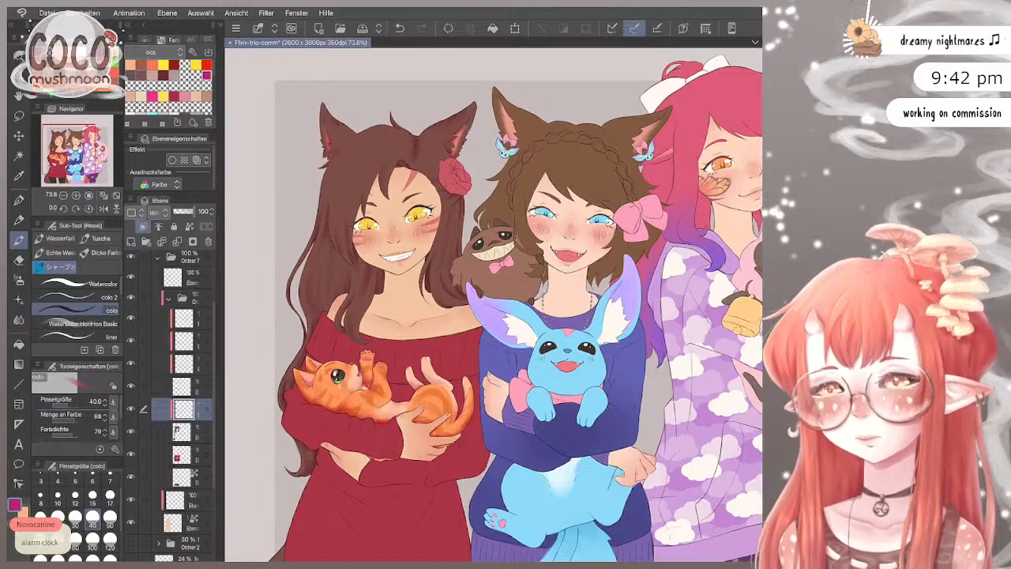
scroll(493, 304, down, 1)
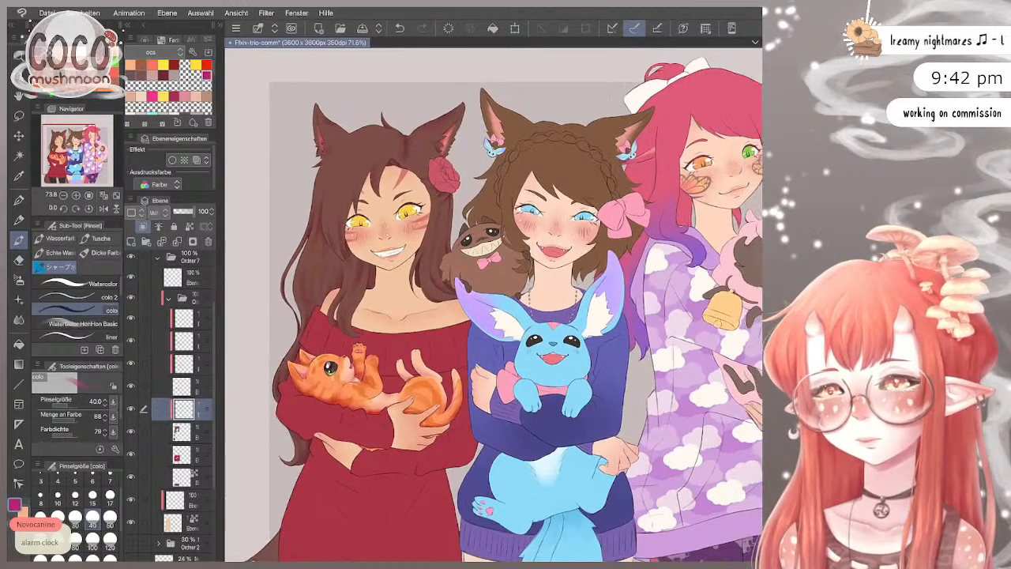
key(ctrl+shift+n)
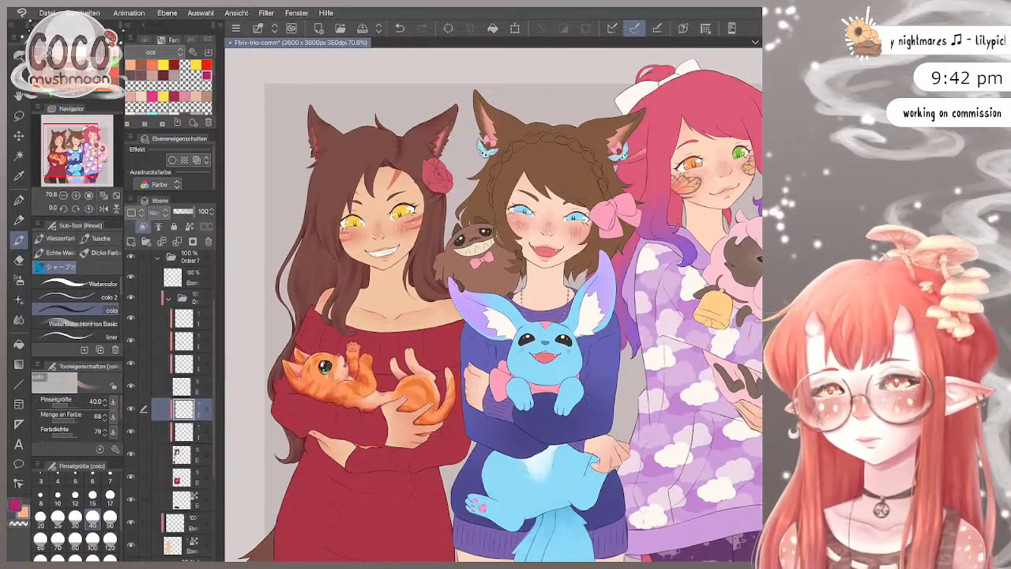
scroll(364, 162, up, 2)
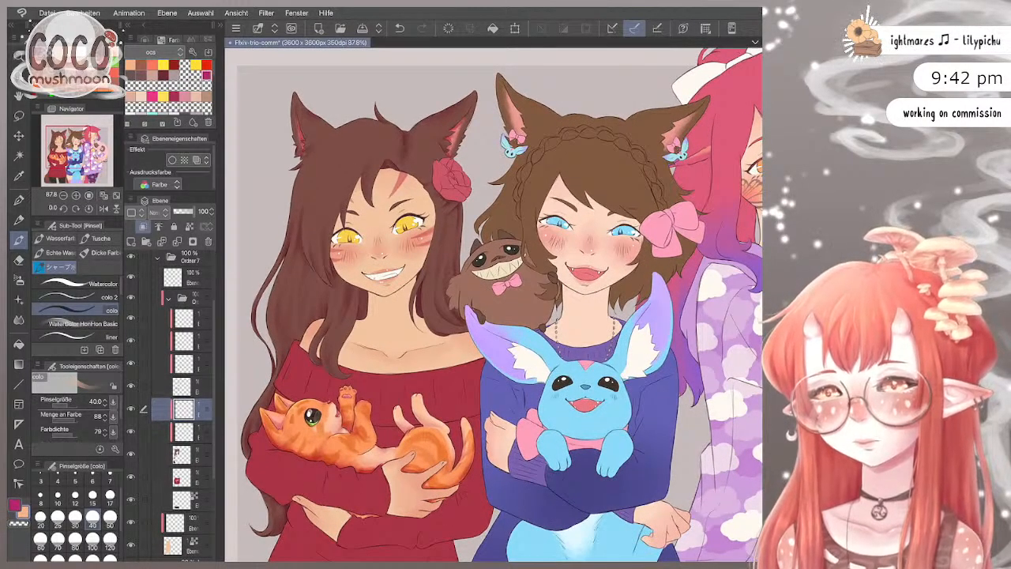
click(40, 539)
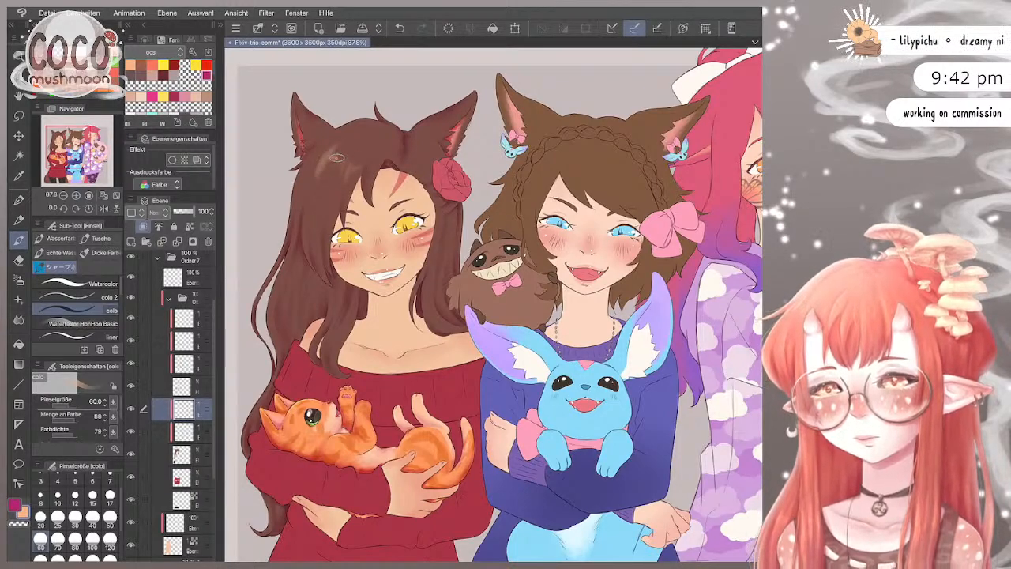
mouse_move(348, 168)
mouse_down()
mouse_move(337, 182)
mouse_move(344, 162)
mouse_up()
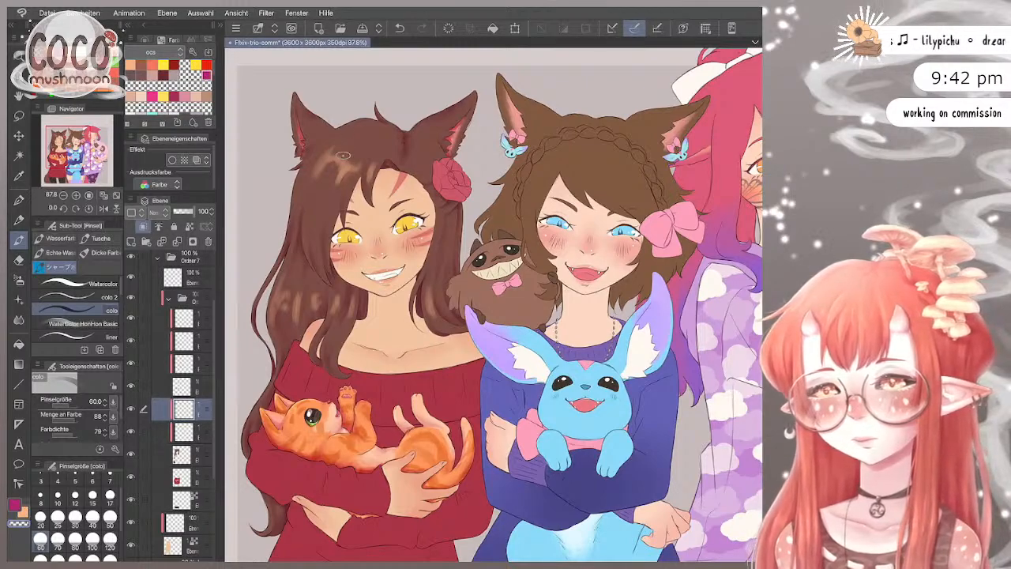
Step: Refine and soften the light brown hair highlights, varying the brush size between 40, 50, 20, 30 and 60
key(bracketleft)
key(bracketleft)
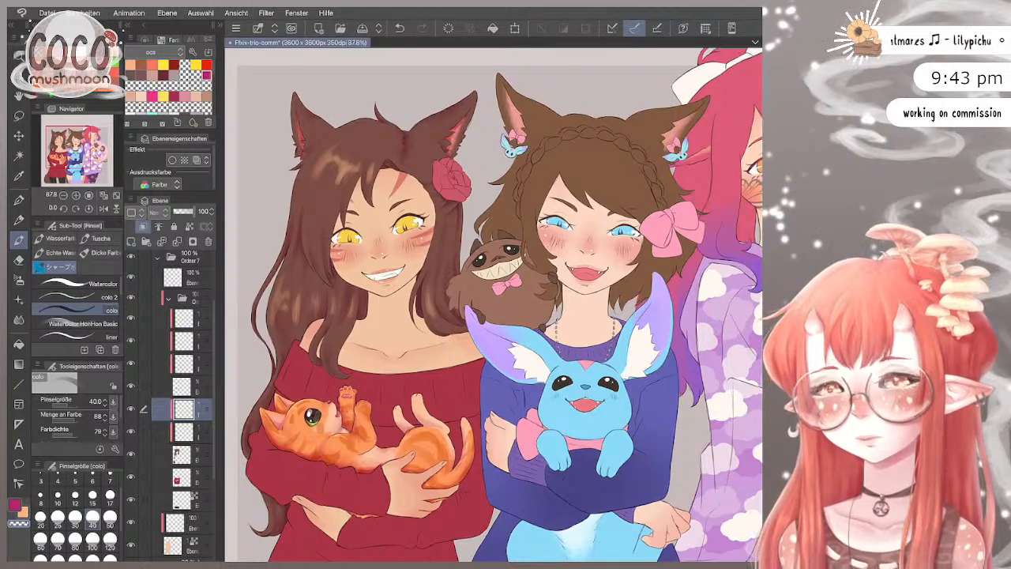
key(])
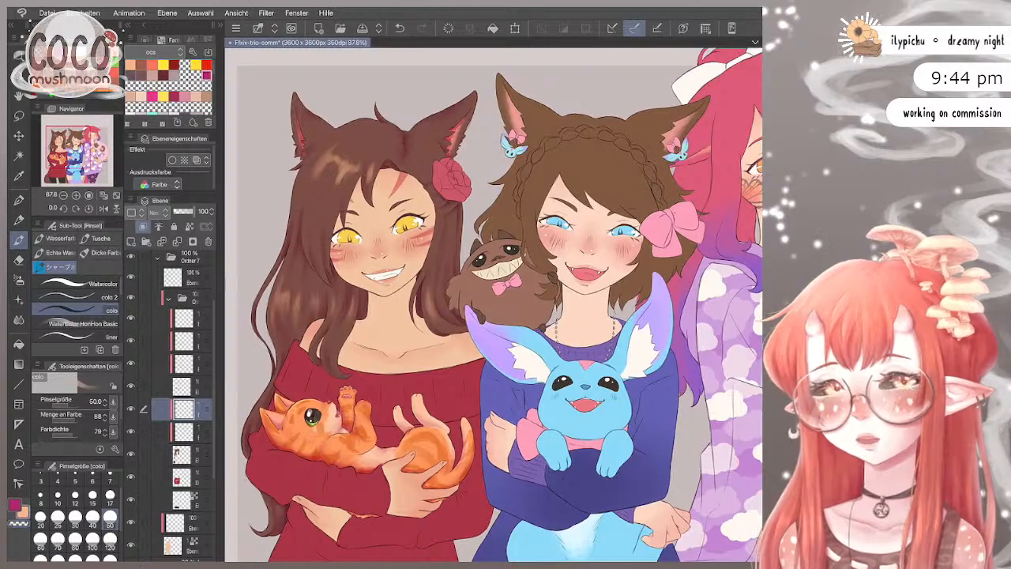
click(40, 517)
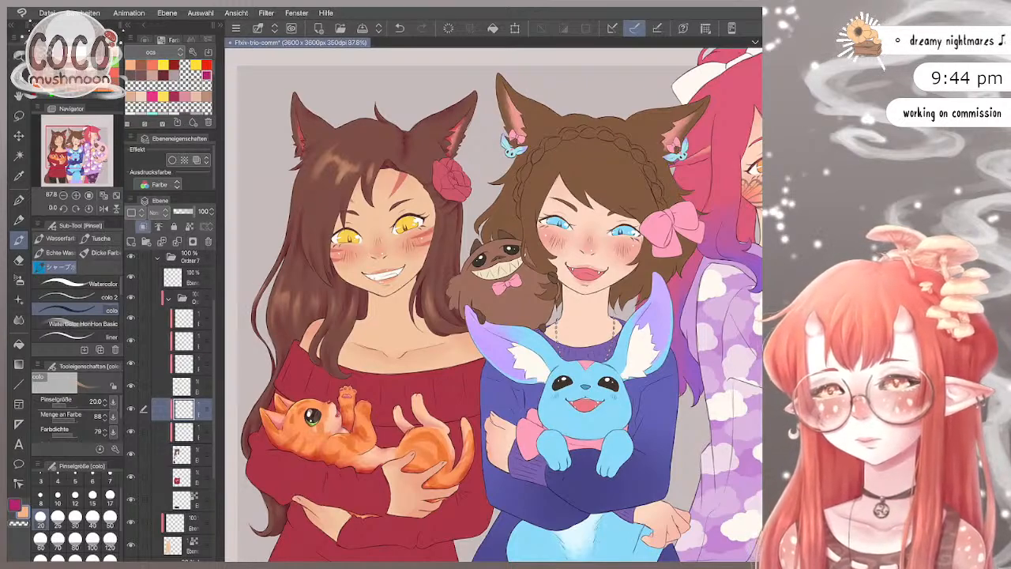
click(75, 516)
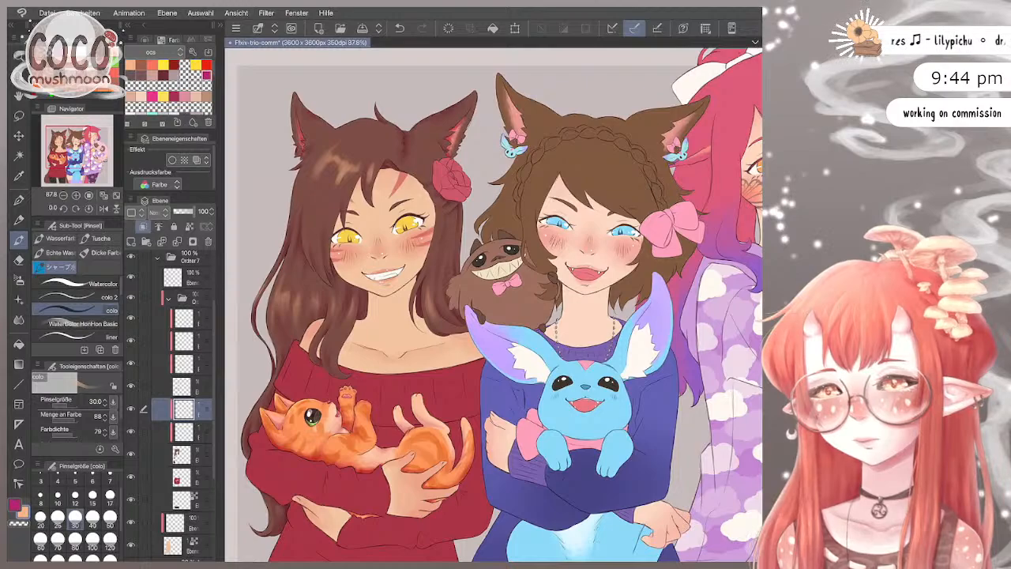
click(40, 538)
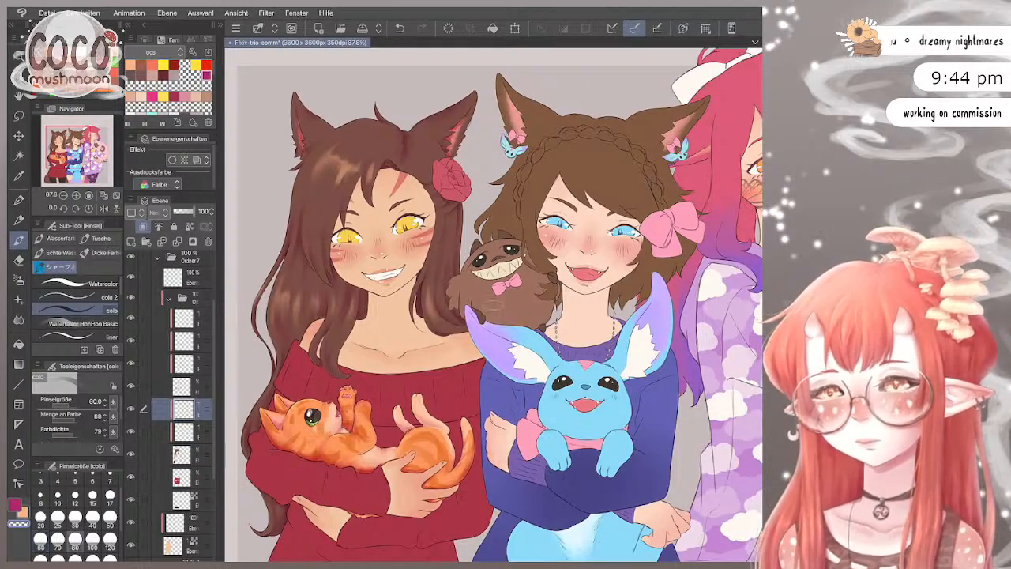
Step: Brush a soft light brown glow over the crown of the long-haired woman's hair with the Soft airbrush at size 400
key(bracketright)
key(bracketright)
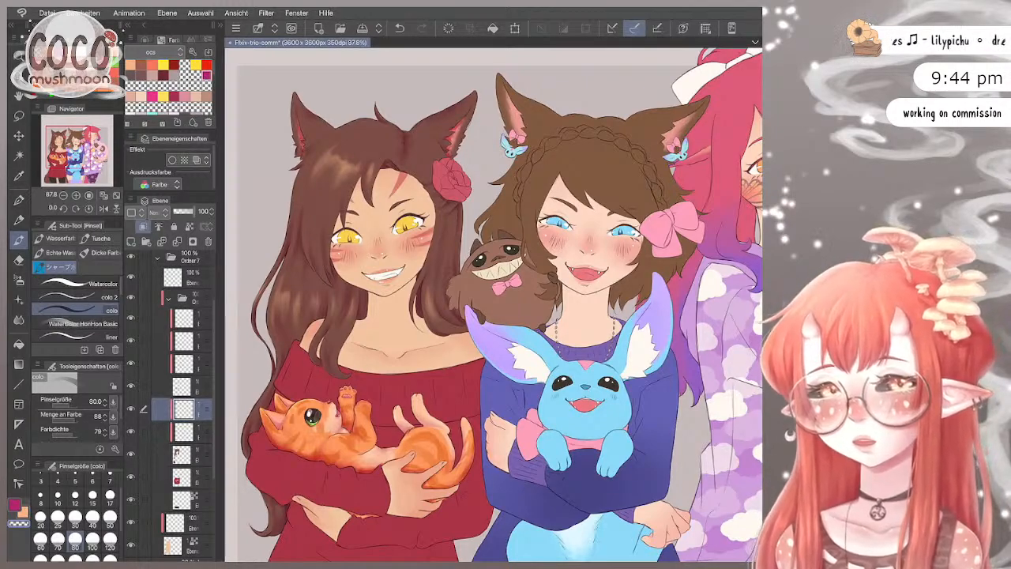
scroll(461, 311, down, 3)
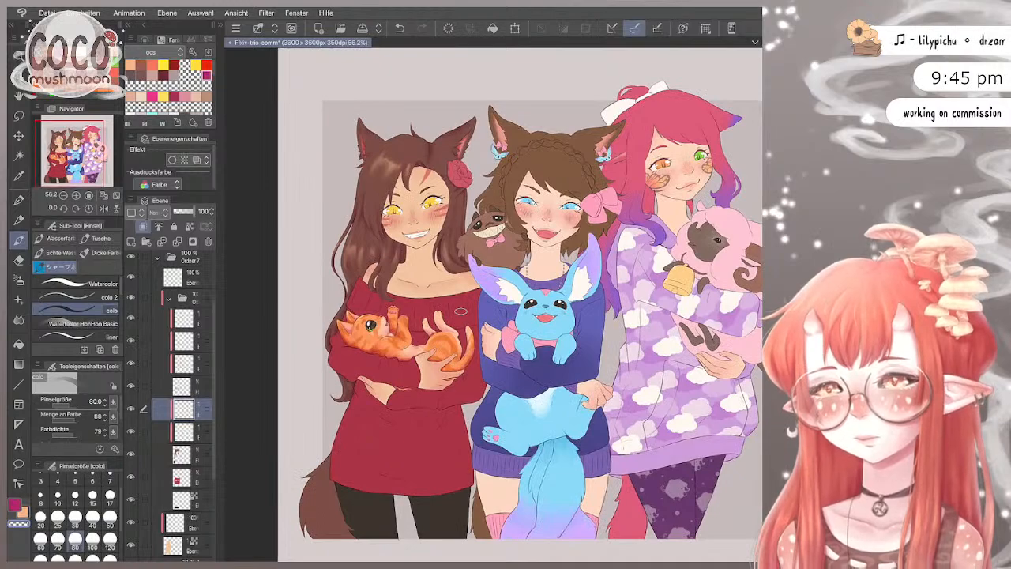
click(19, 280)
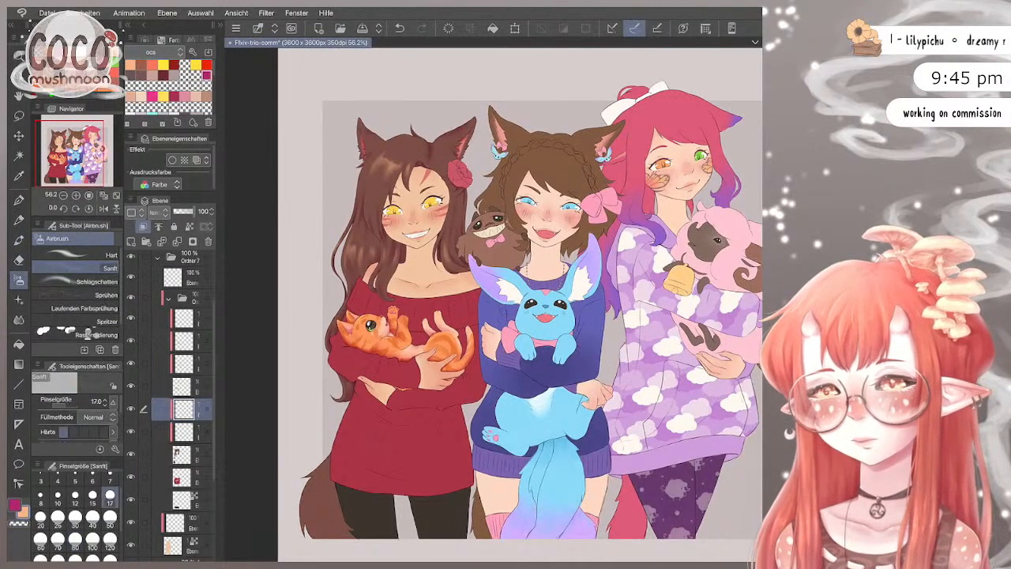
click(92, 547)
scroll(75, 513, down, 2)
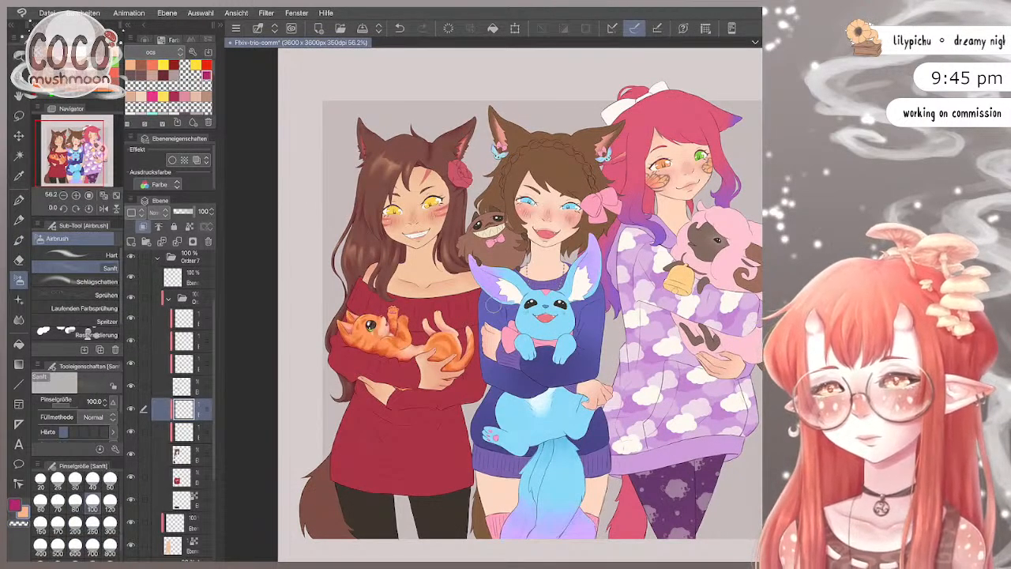
click(93, 523)
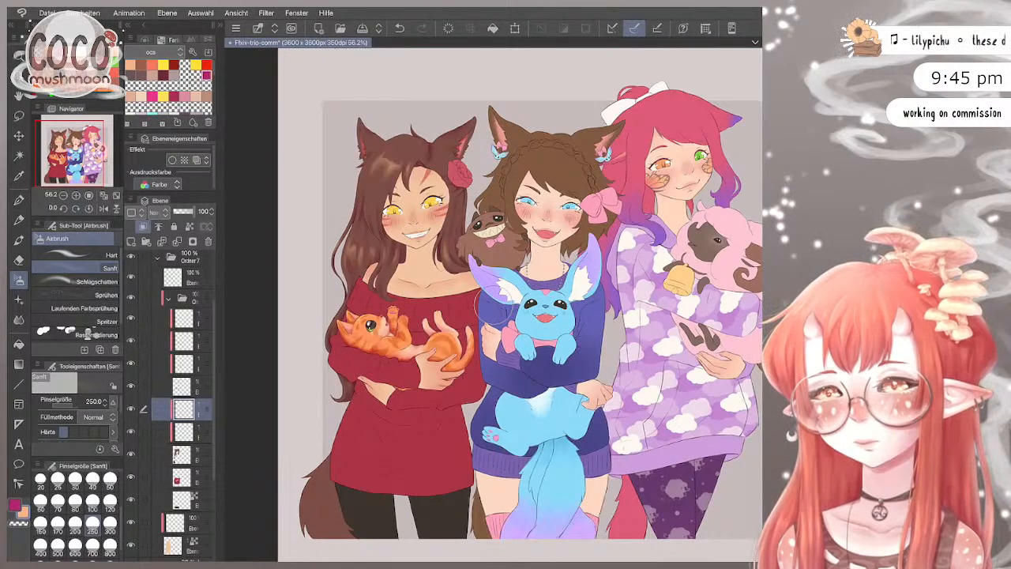
click(41, 545)
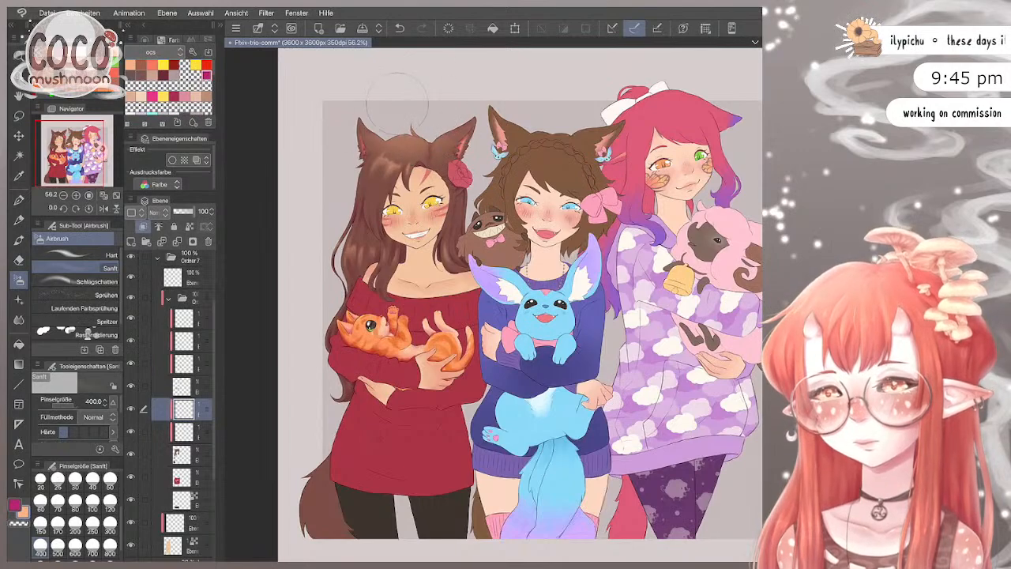
key(ctrl+z)
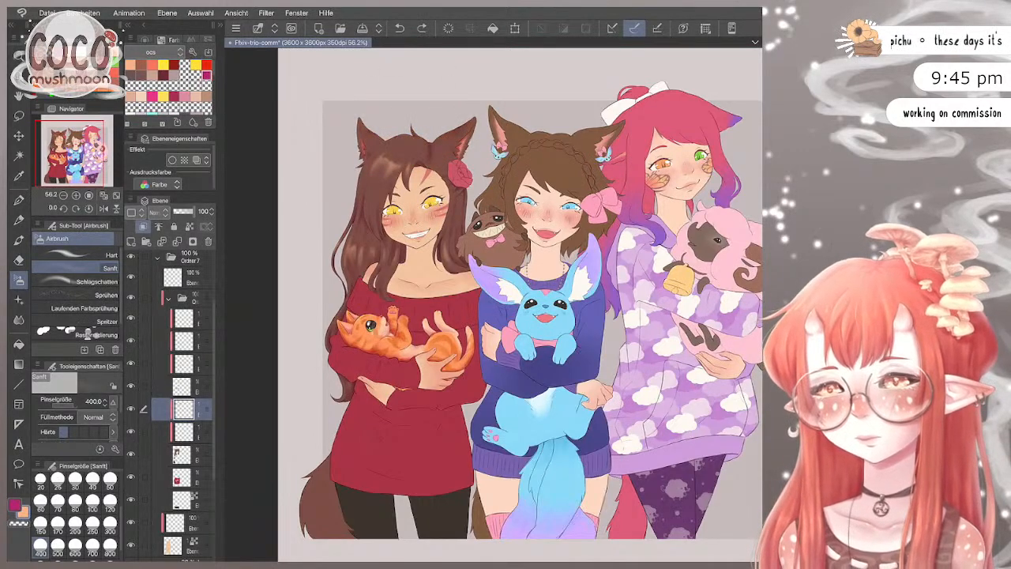
drag(436, 137, 387, 143)
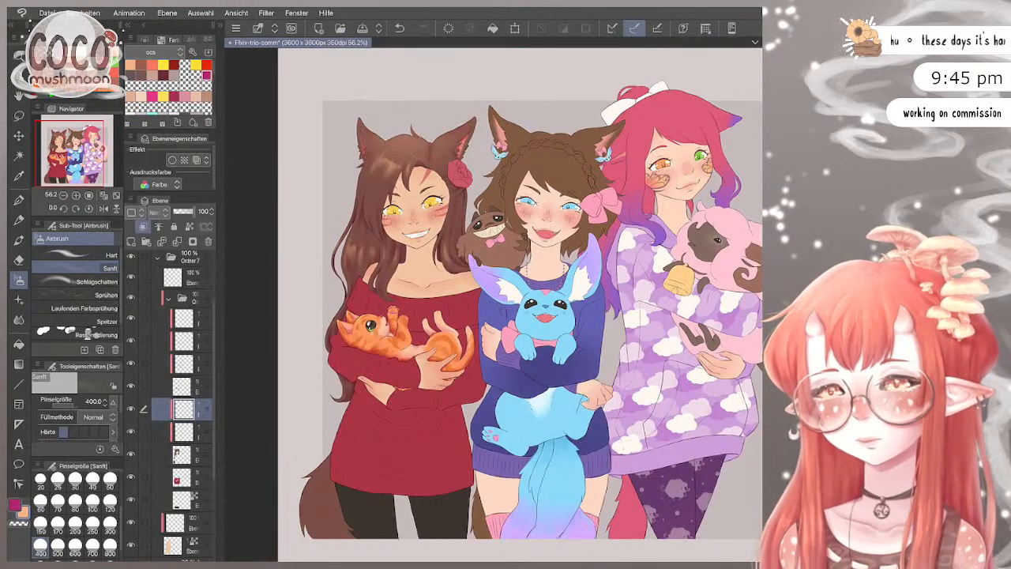
scroll(469, 158, up, 1)
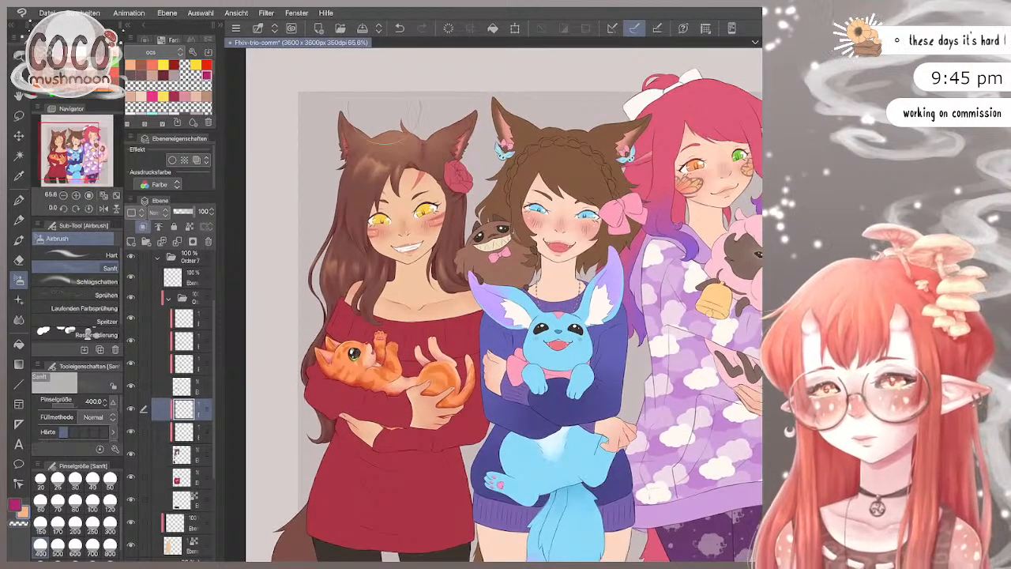
Step: Touch up the light brown on the hair tips, crown and cat ears with the colo brush at size 40
key(b)
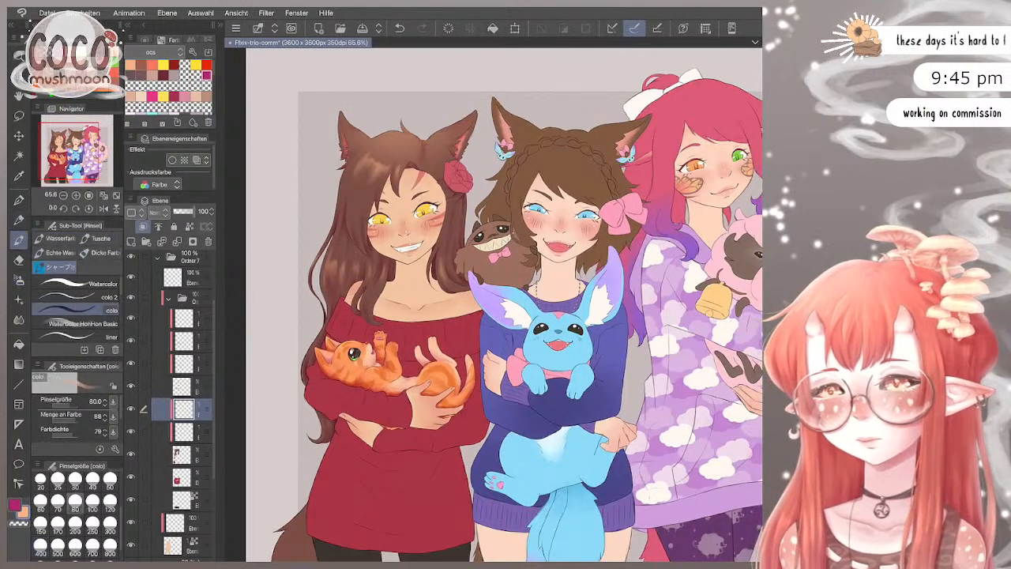
click(93, 478)
scroll(401, 181, up, 1)
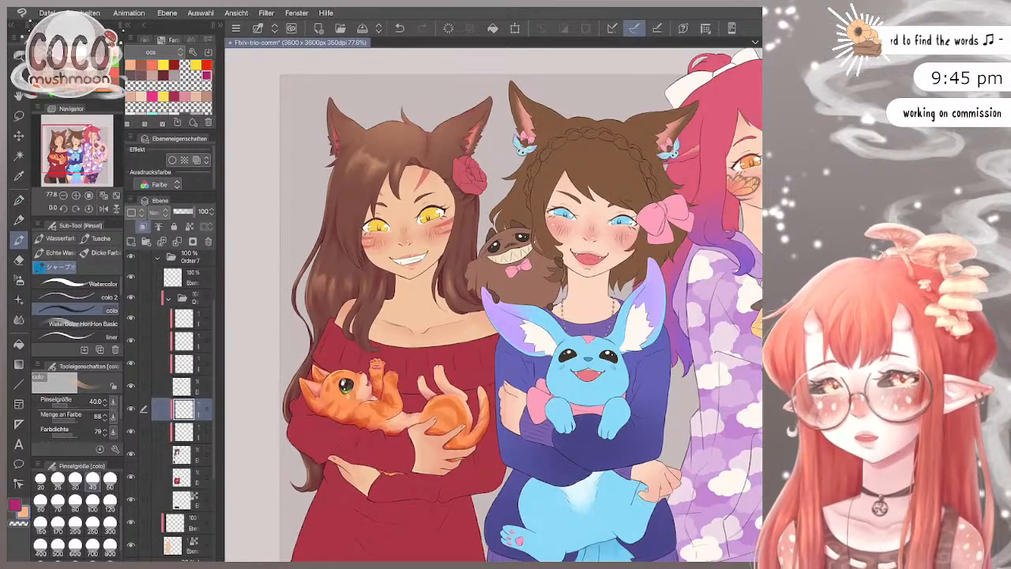
key(ctrl+z)
drag(311, 478, 305, 484)
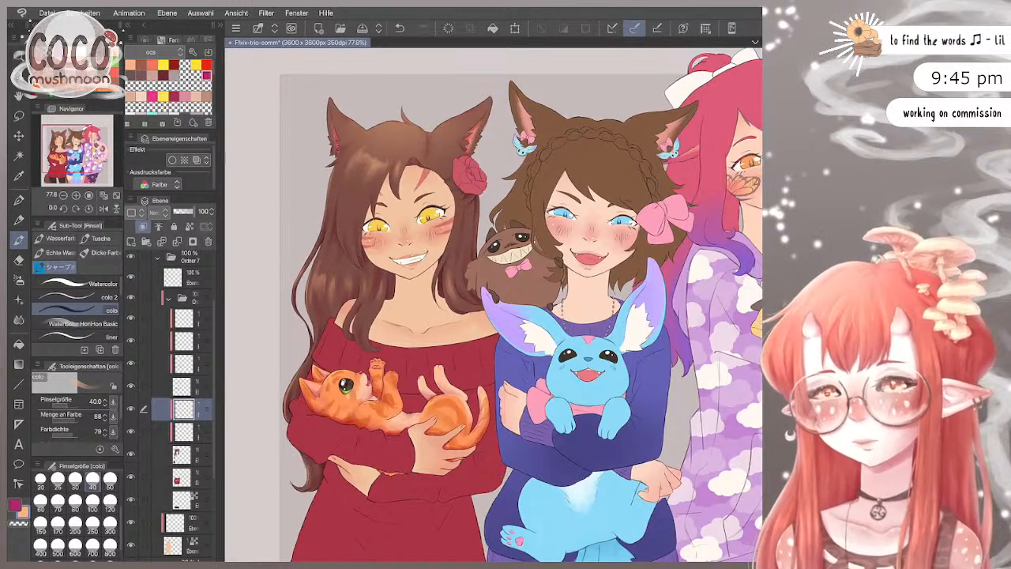
scroll(493, 305, down, 3)
scroll(493, 305, up, 5)
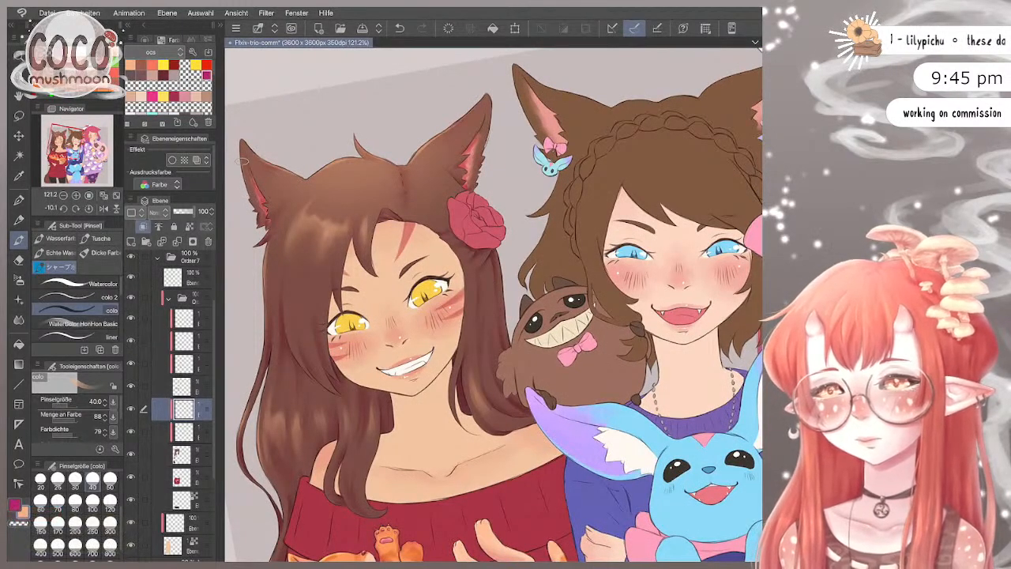
key(ctrl+z)
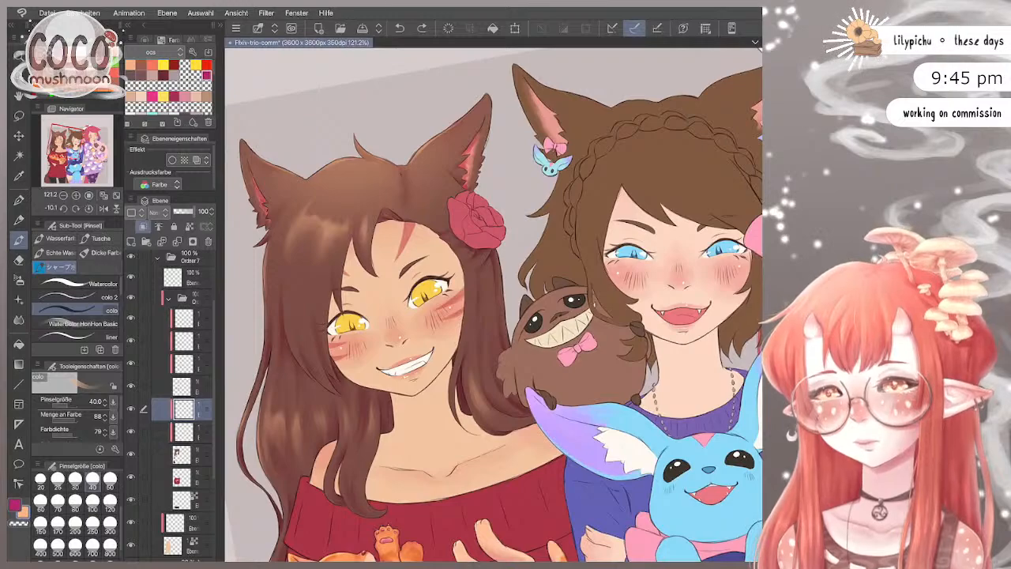
Step: Refine the light edges and strands of the brown hair beside the face and over the shoulder at brush sizes 40 and 30
scroll(472, 246, down, 2)
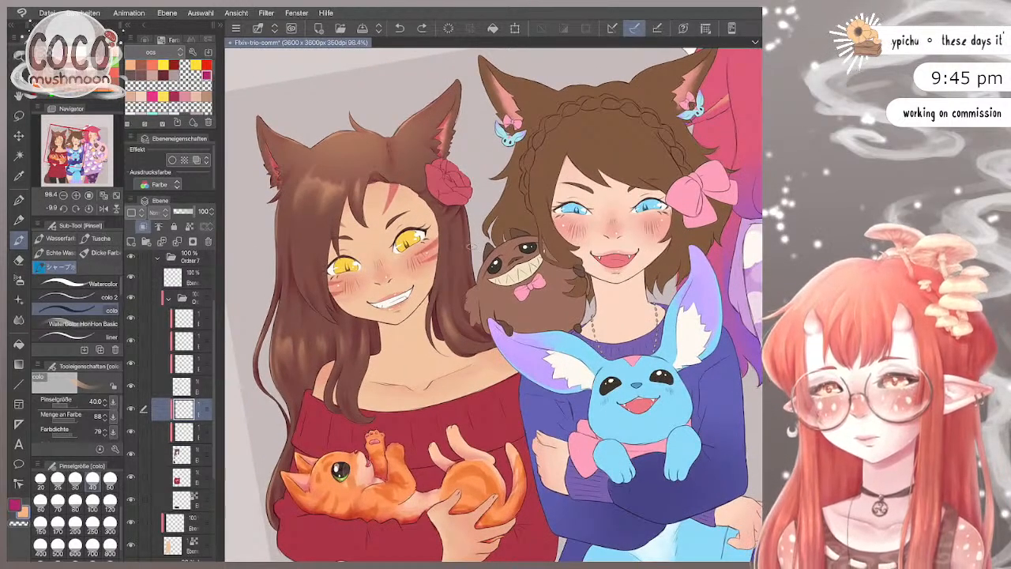
drag(467, 220, 468, 234)
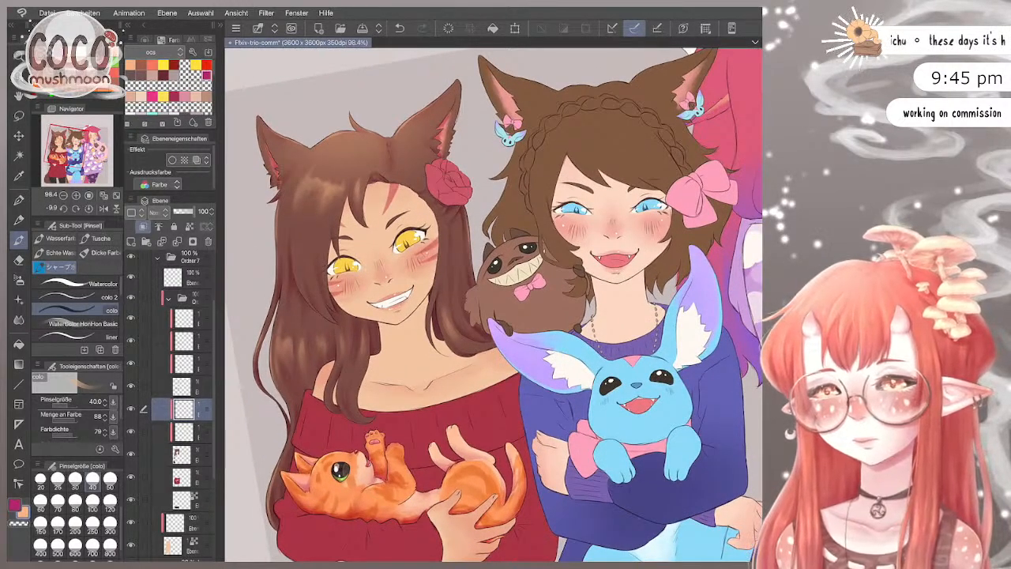
scroll(494, 304, down, 2)
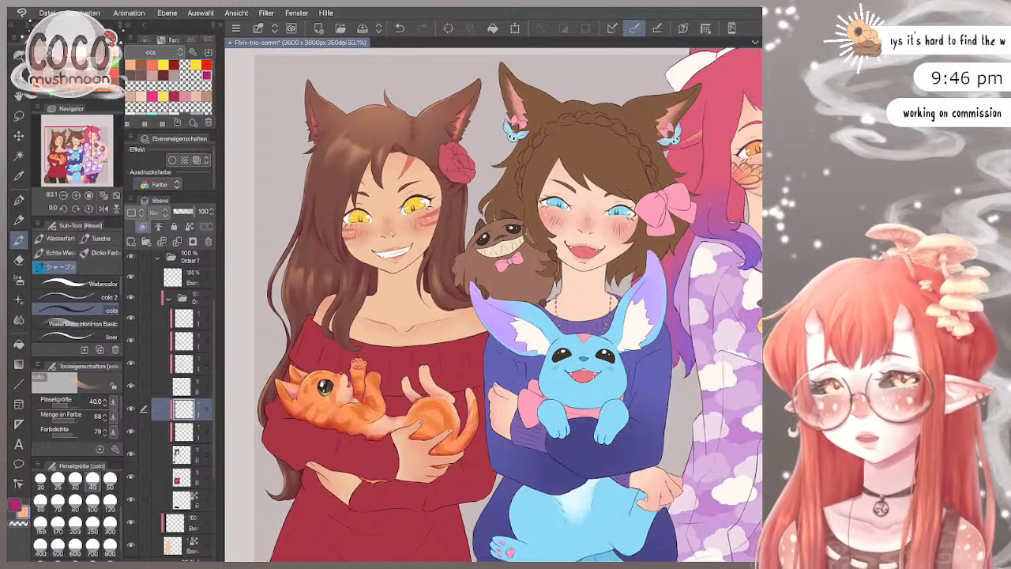
scroll(401, 180, up, 2)
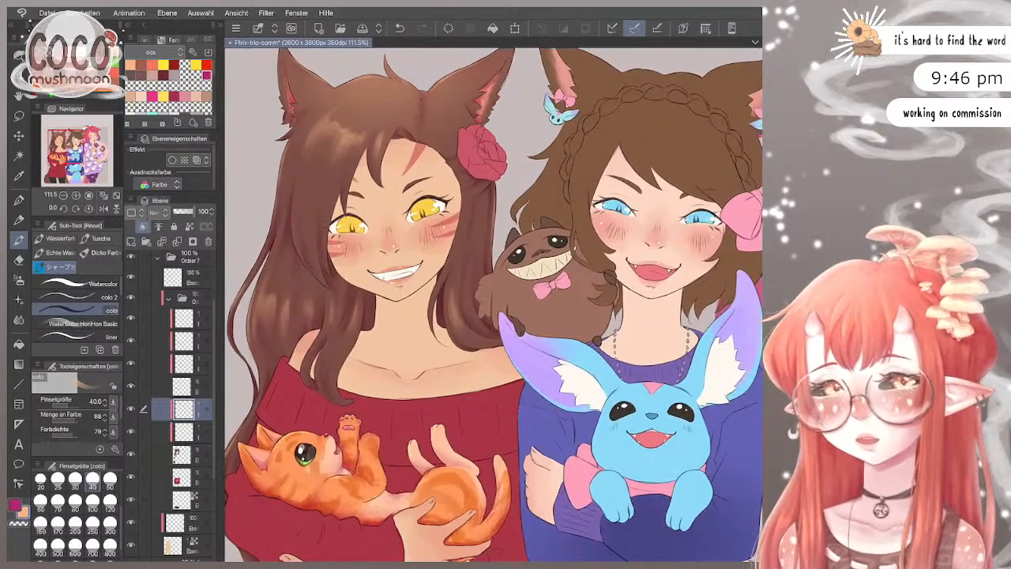
key(bracketleft)
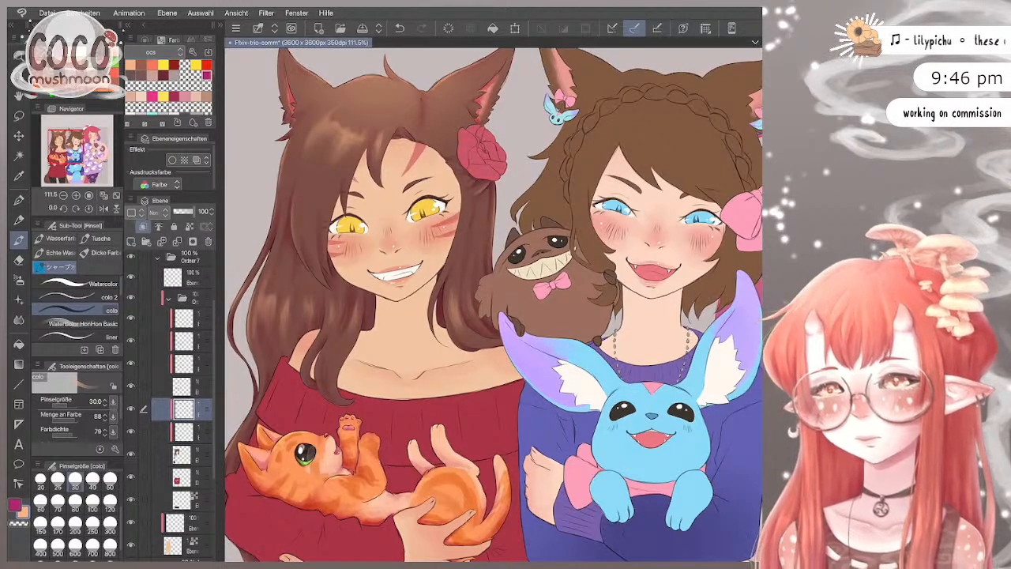
scroll(324, 349, down, 1)
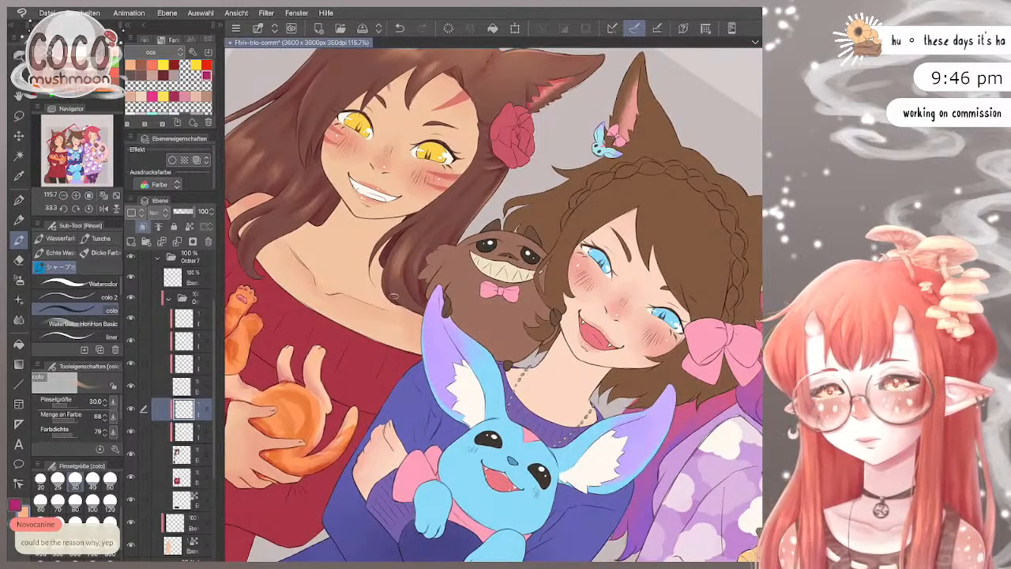
key(ctrl+0)
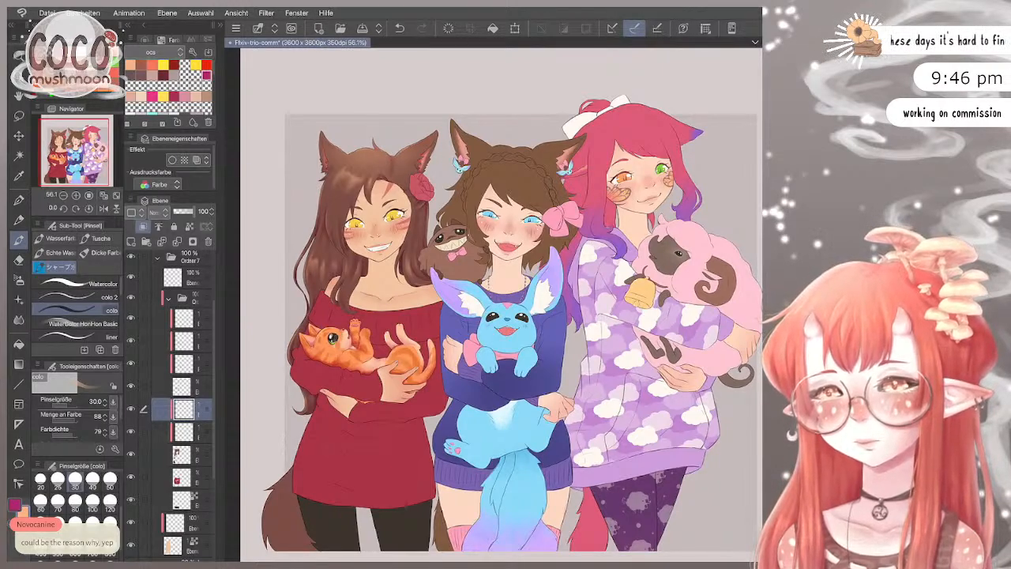
Step: Add a new clipped layer above the red sweater's colour layer and set its blend mode to Multiply
drag(184, 409, 183, 477)
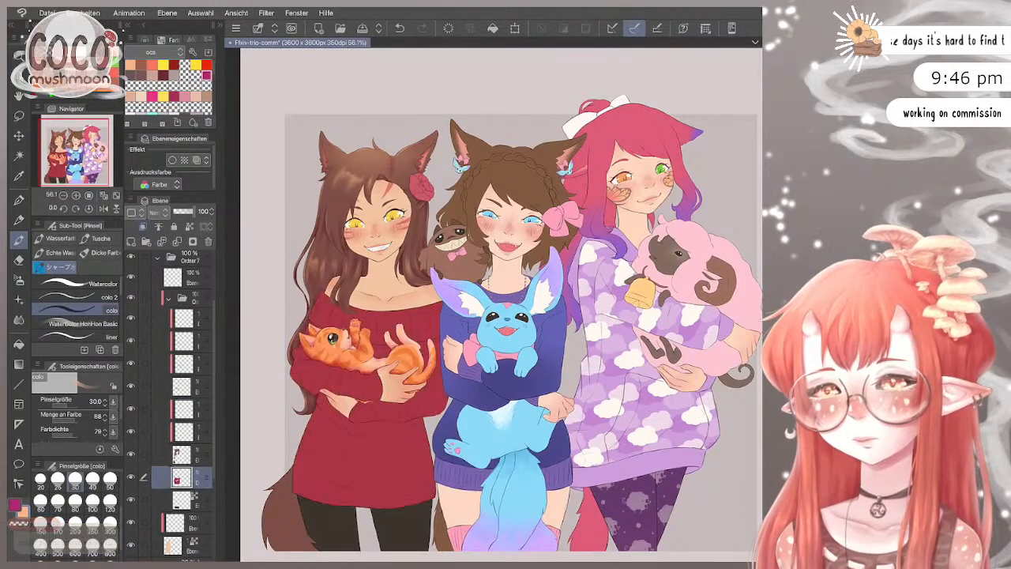
click(143, 212)
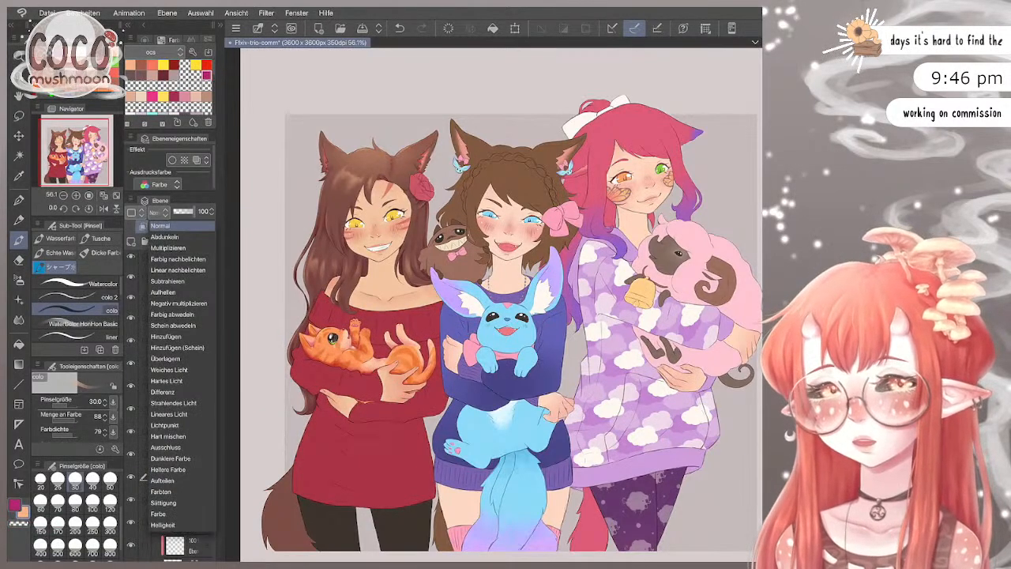
click(168, 247)
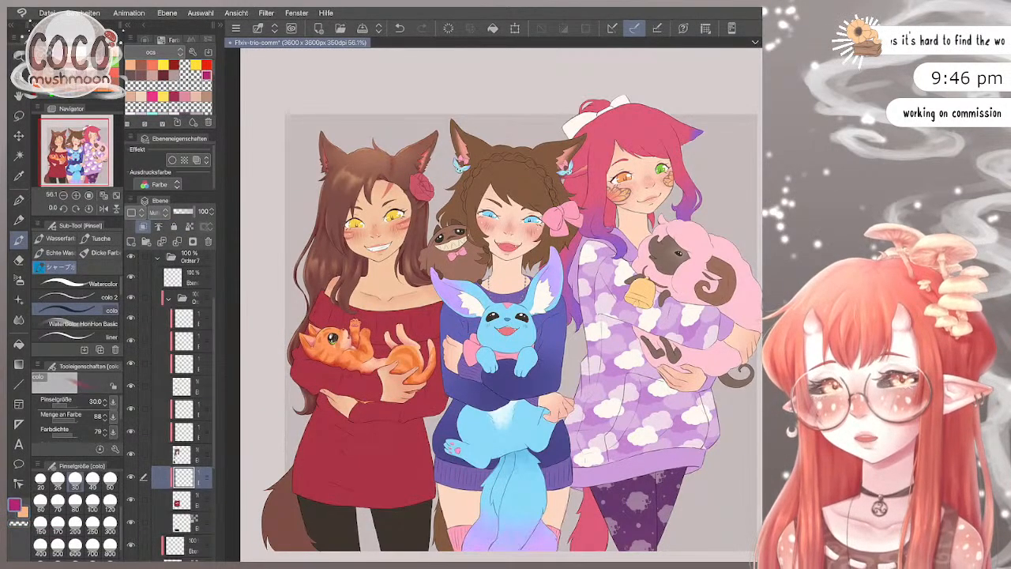
Step: Paint shadows along the folds of the red sweater's off-shoulder ruffle with the colo brush at sizes 100 and 70
click(79, 297)
click(79, 310)
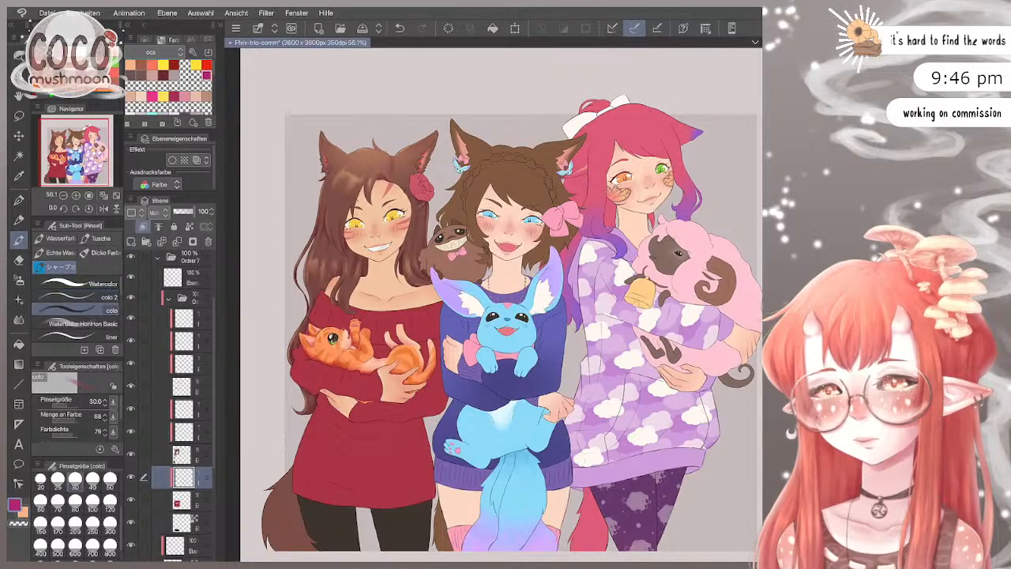
click(93, 500)
key(ctrl+minus)
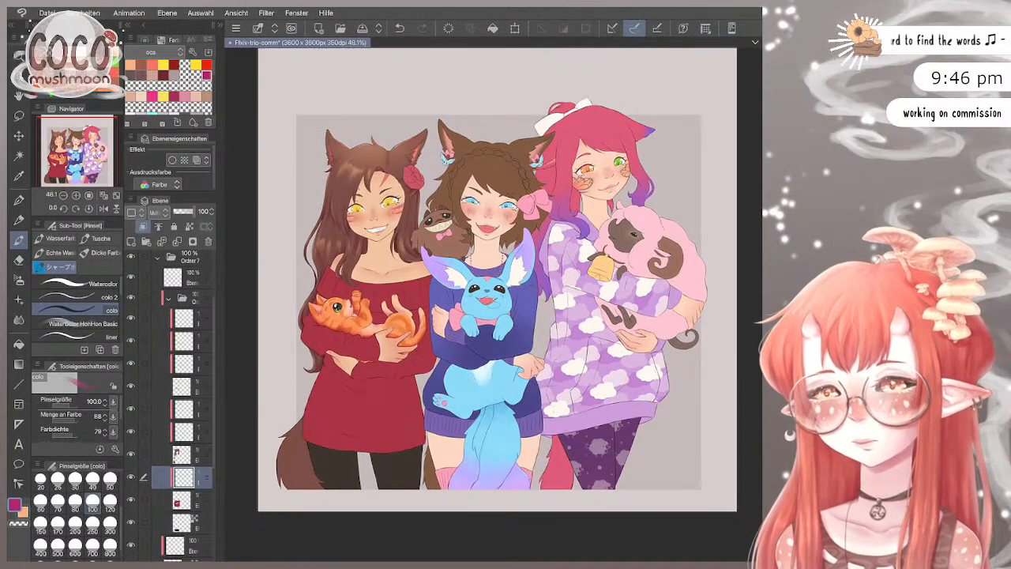
scroll(491, 304, up, 3)
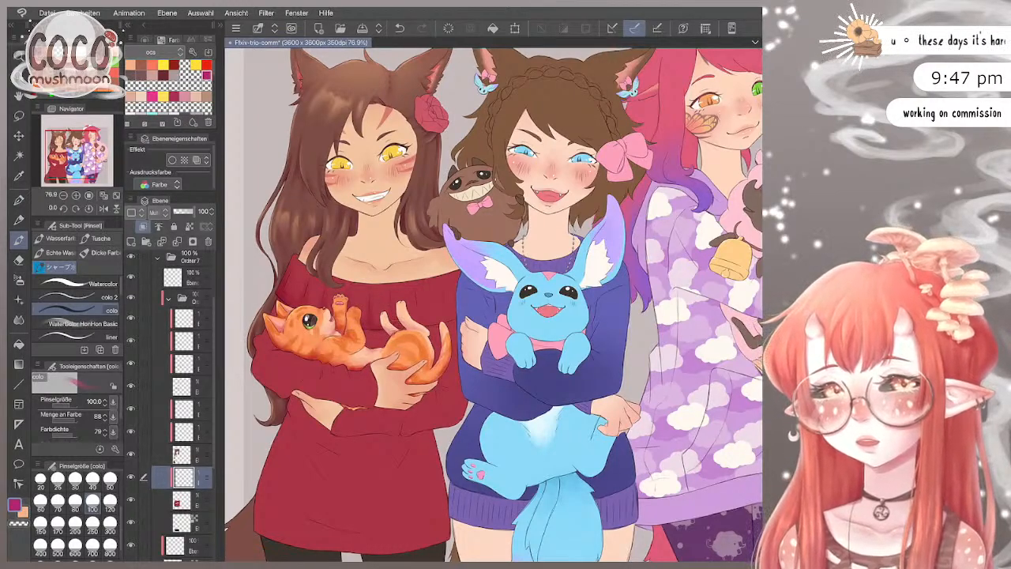
key(bracketleft)
key(bracketleft)
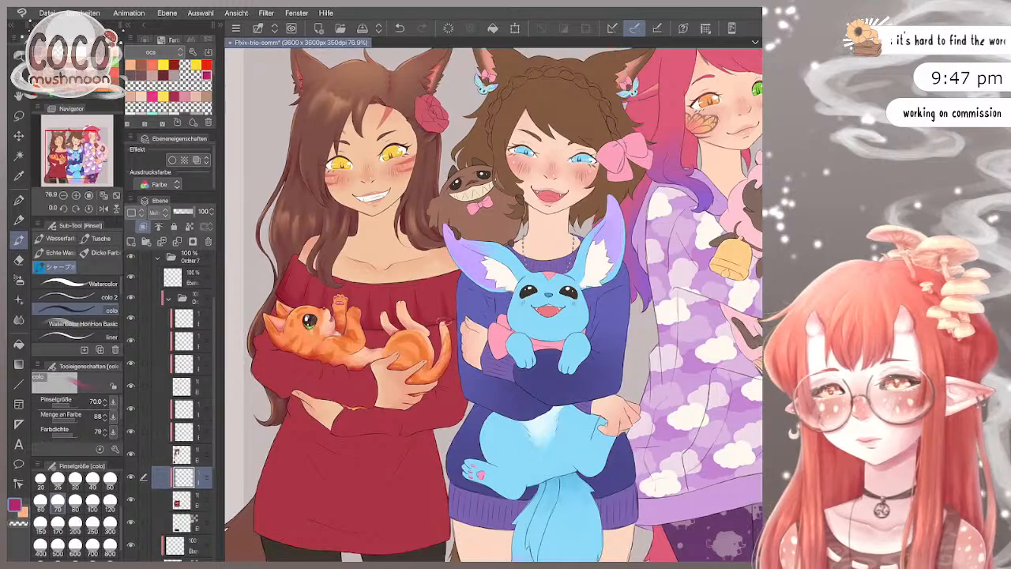
drag(339, 301, 417, 257)
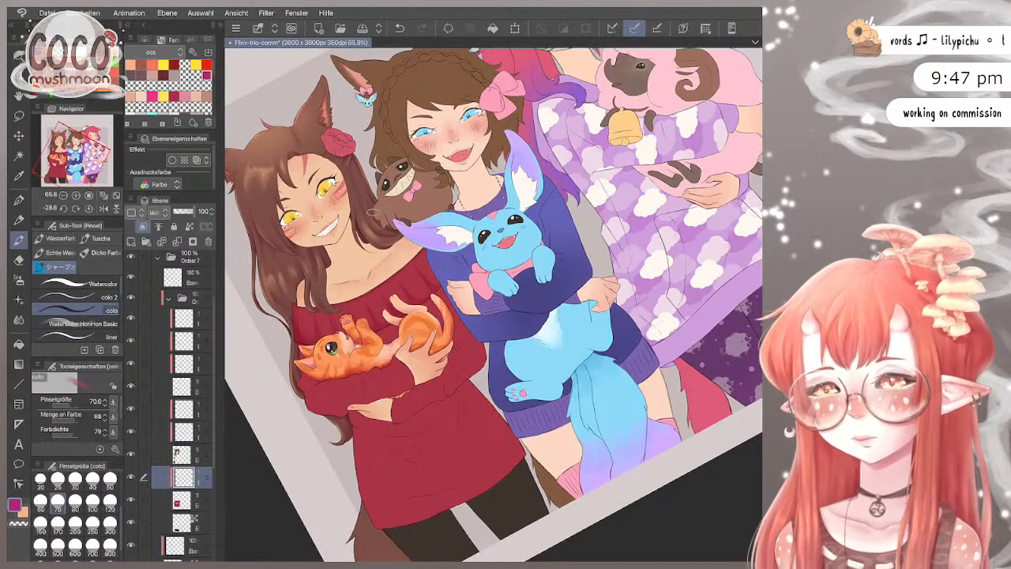
Step: Refine the ruffle's fold shadows on the red sweater around the orange kitten at brush size 50
scroll(493, 305, up, 3)
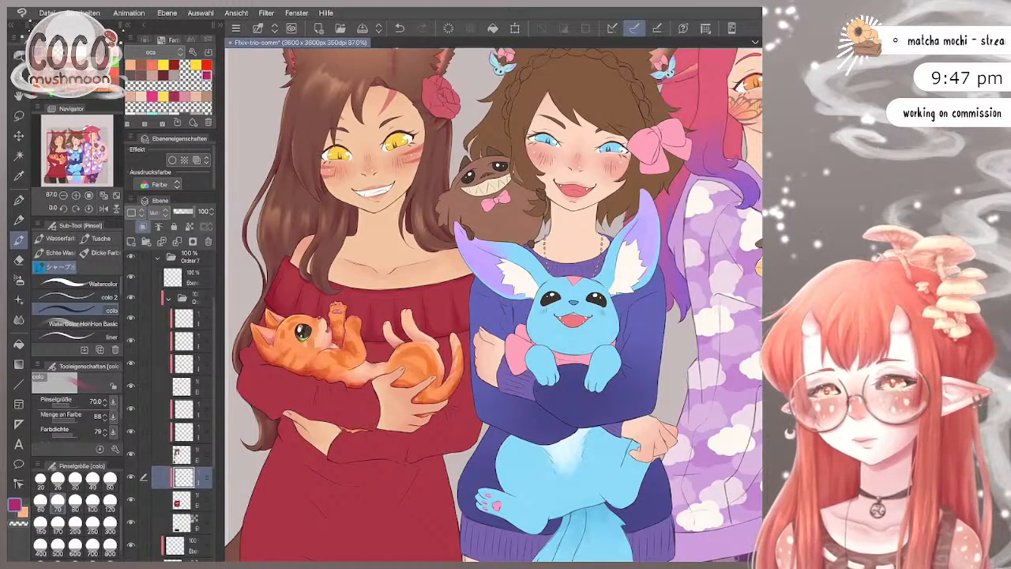
key(bracketleft)
key(bracketleft)
key(ctrl+z)
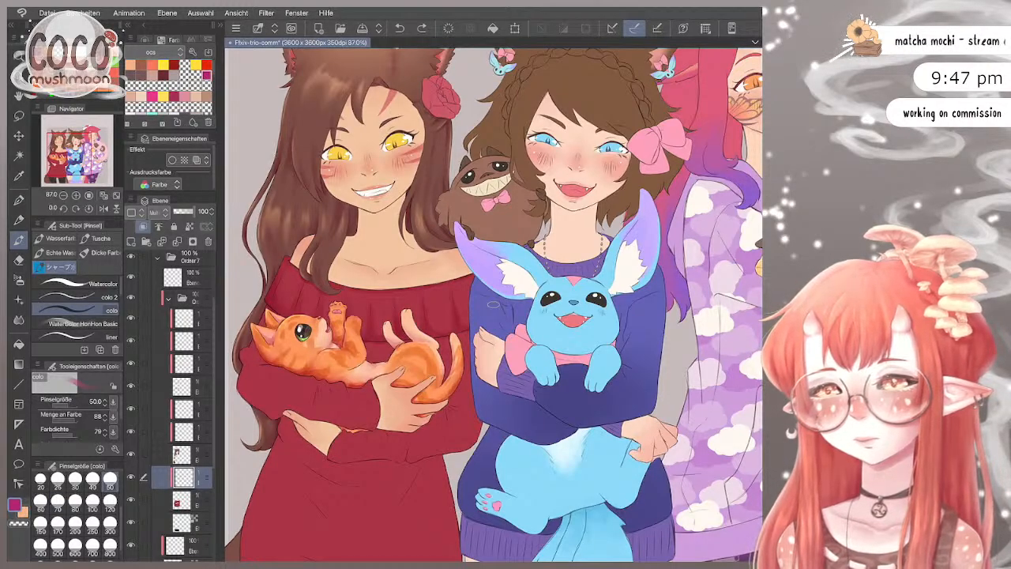
click(424, 303)
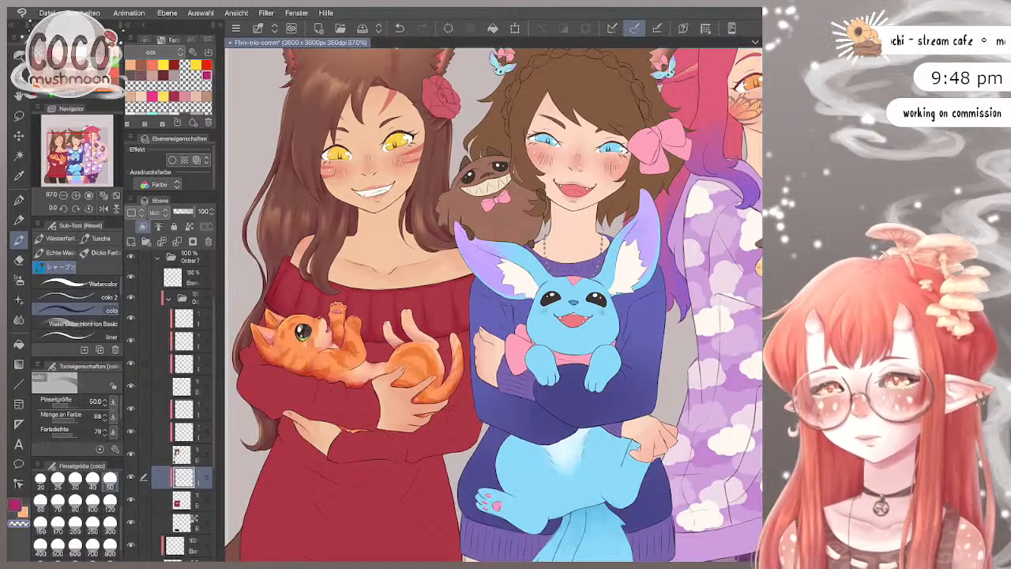
key(ctrl+0)
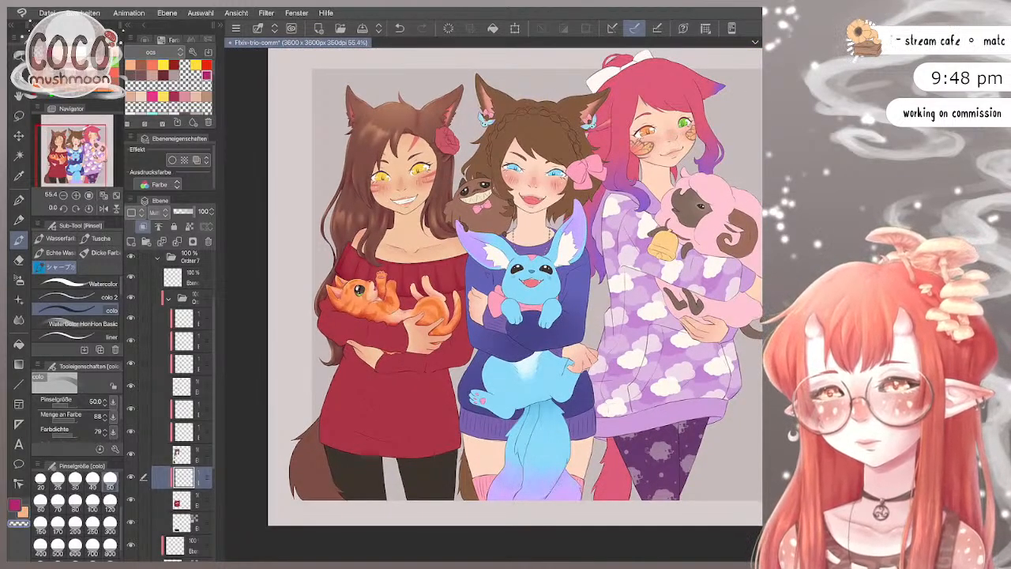
Step: Clean up the ruffle shading at brush size 50 and hide the middle woman's layer folder to expose the red sweater's edge
key(c)
scroll(493, 304, up, 3)
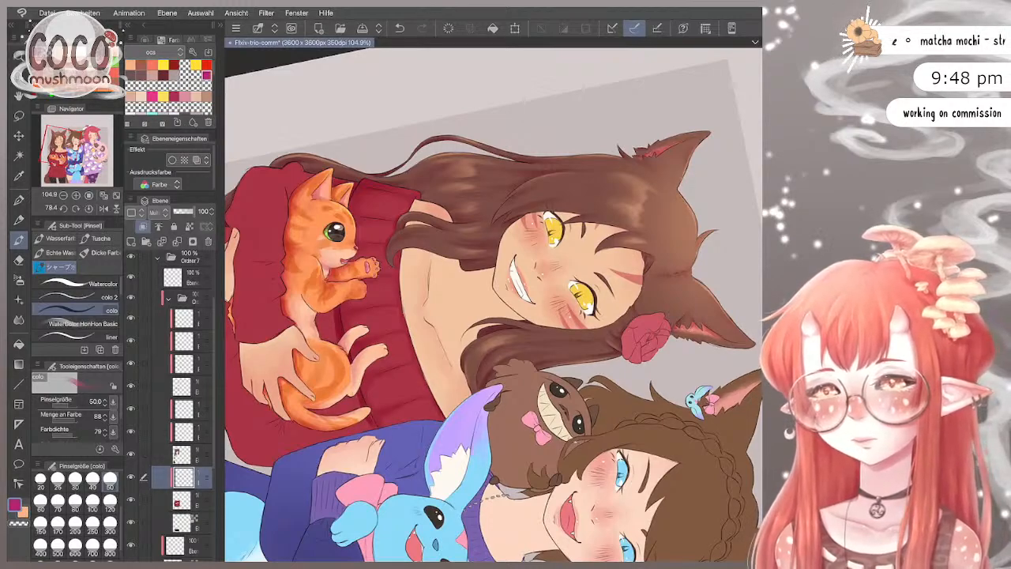
scroll(182, 395, up, 3)
click(131, 272)
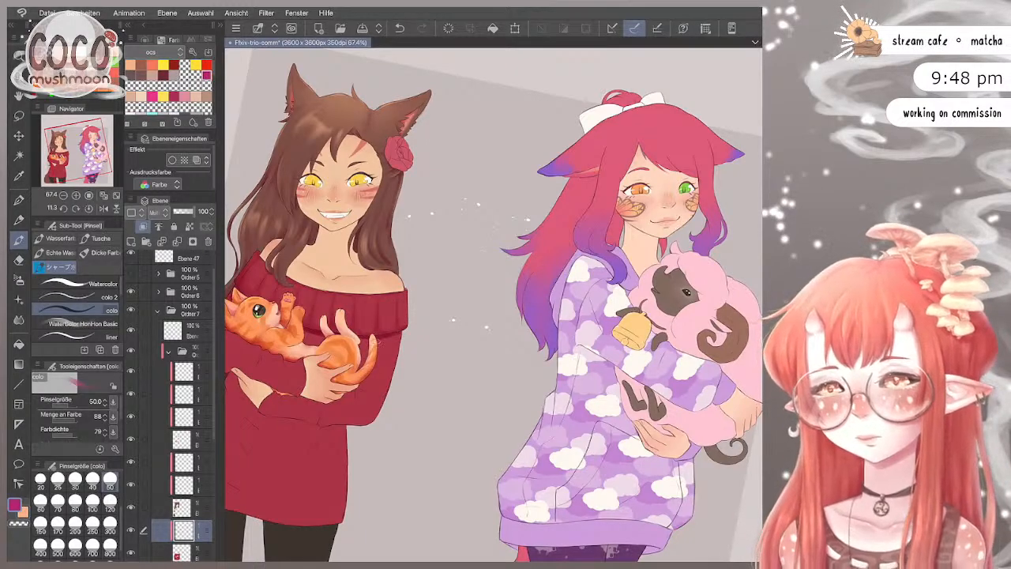
Step: Compare the full trio composition with the middle woman's layer folder shown and hidden
scroll(494, 304, down, 3)
scroll(494, 304, up, 1)
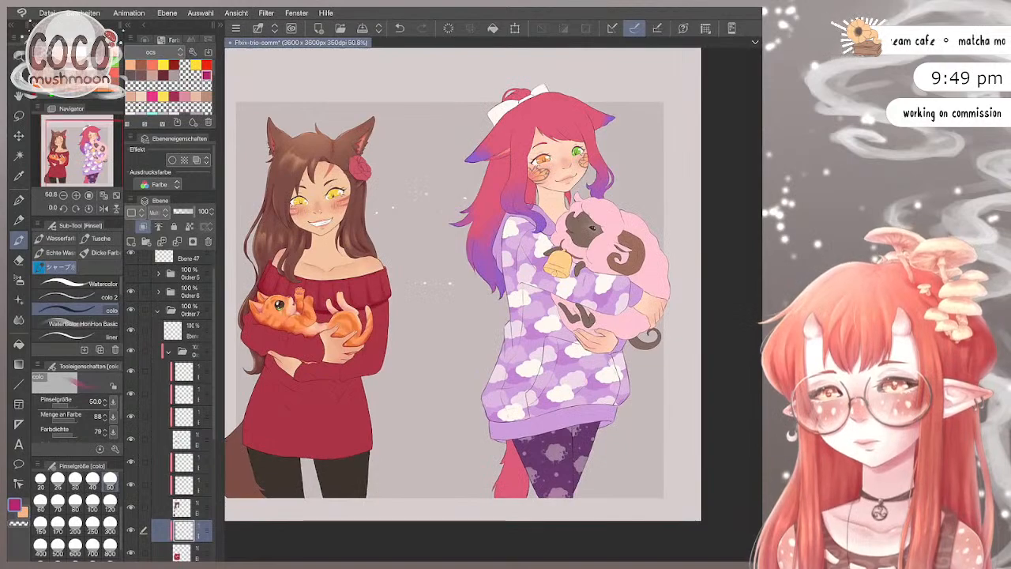
click(131, 273)
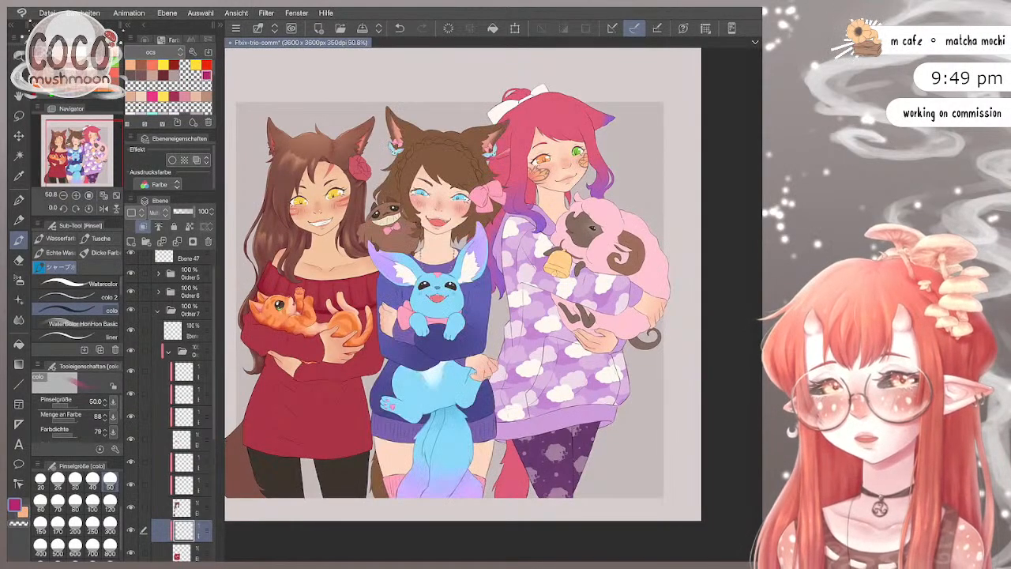
click(131, 274)
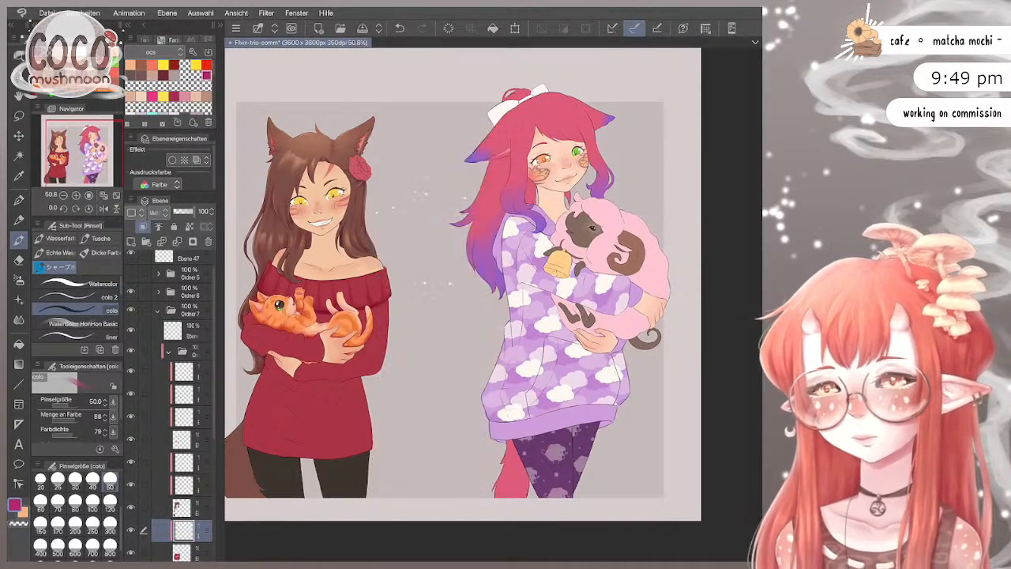
click(131, 273)
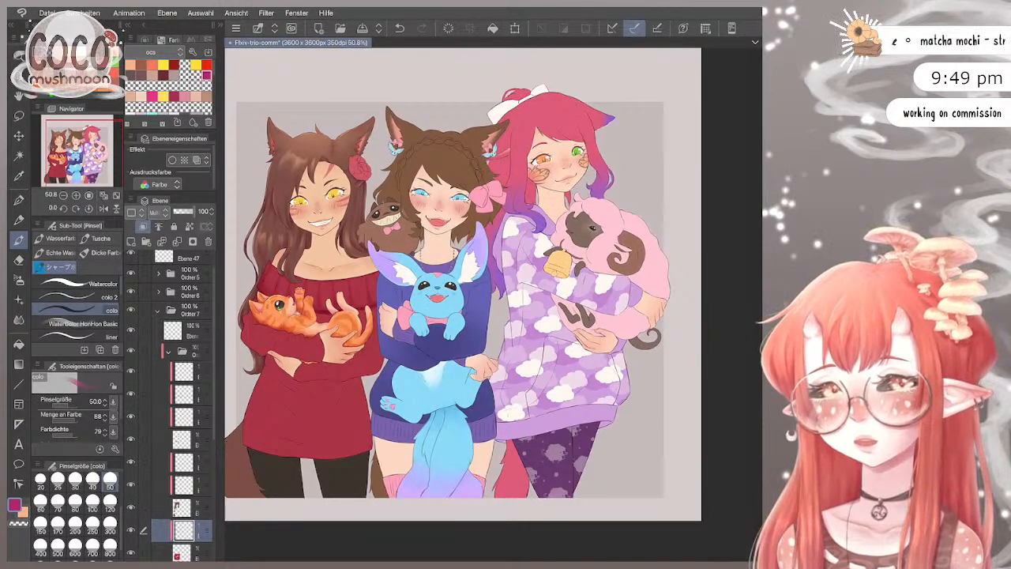
click(132, 274)
click(132, 273)
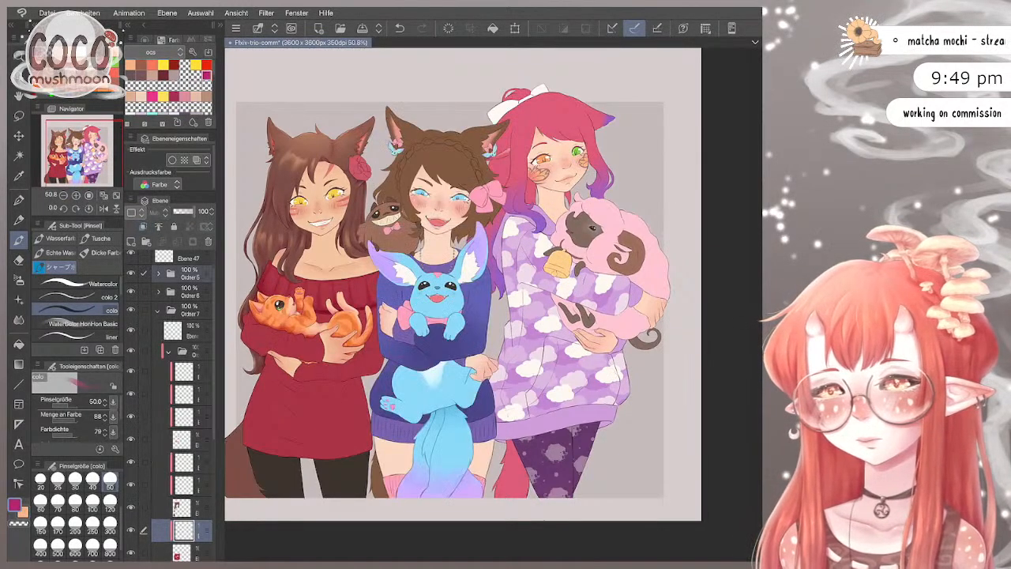
click(131, 273)
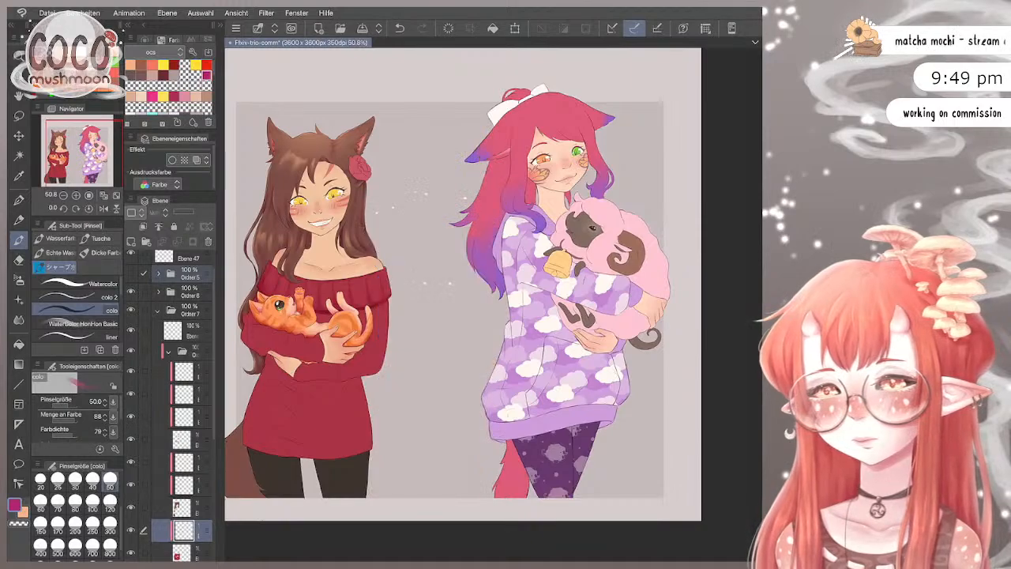
scroll(395, 263, up, 2)
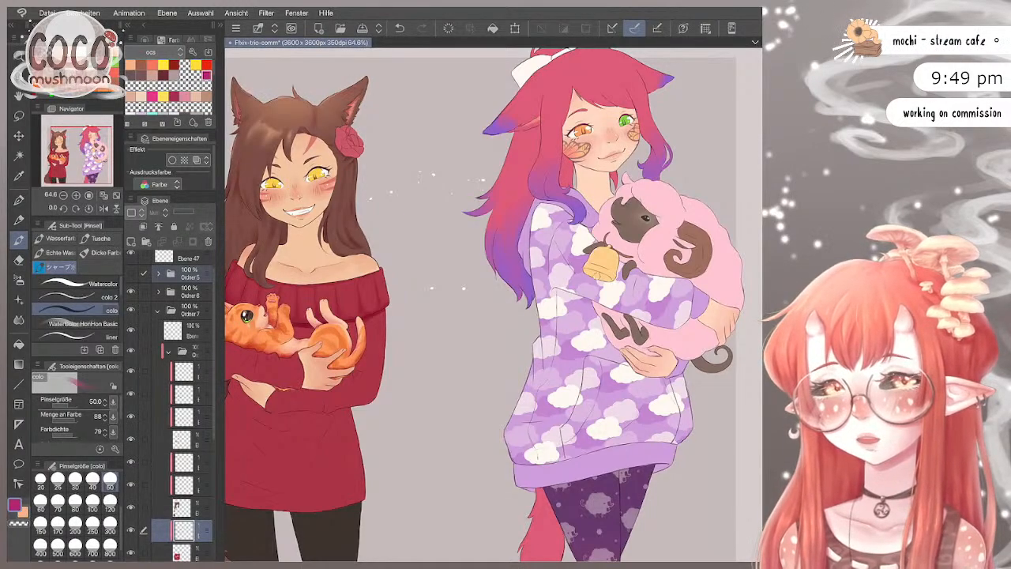
Step: Shade the red sweater on its Multiply layer with the colo brush, setting the size to 70, 120 and 60
click(190, 485)
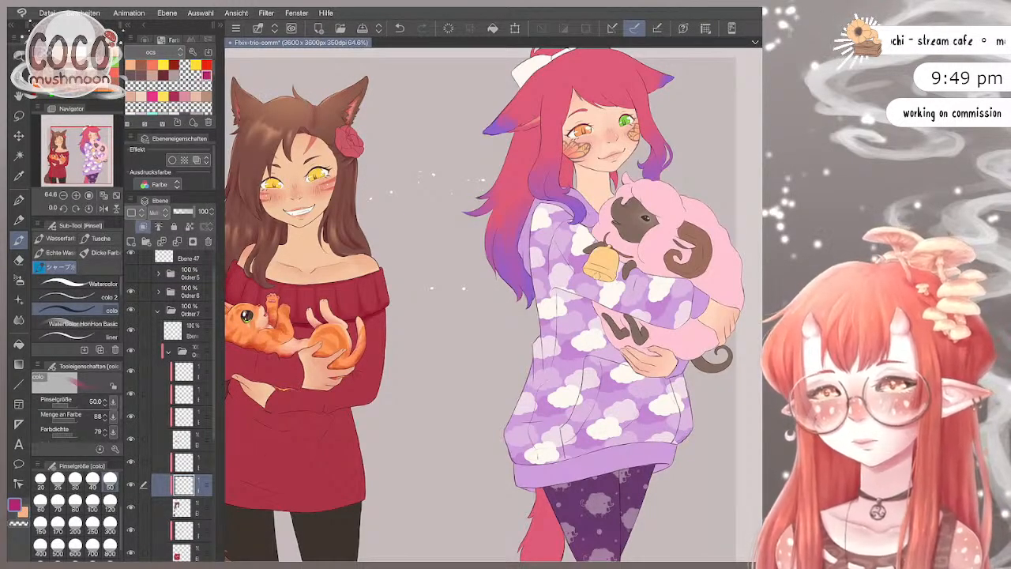
click(58, 500)
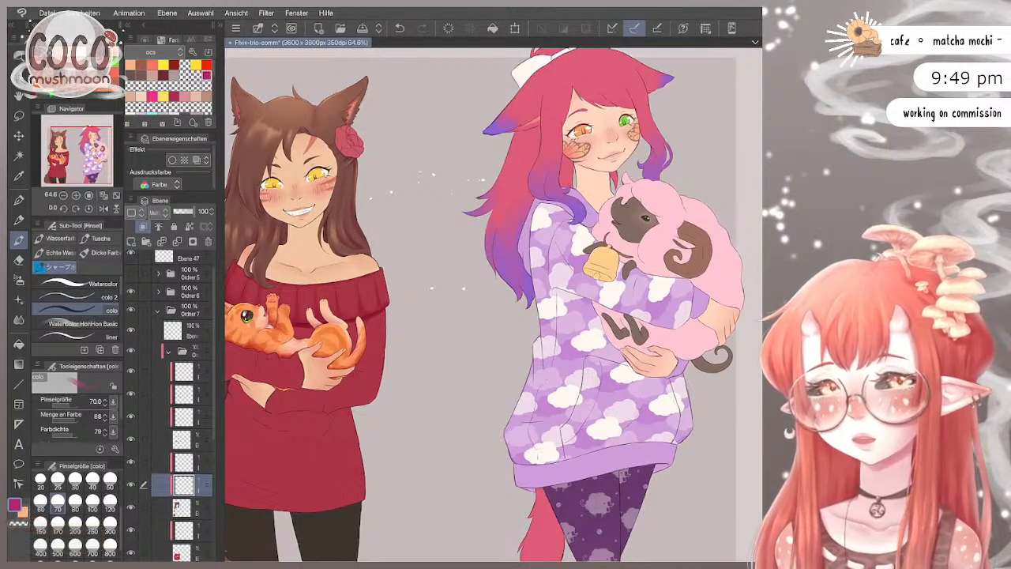
scroll(184, 442, down, 3)
click(186, 478)
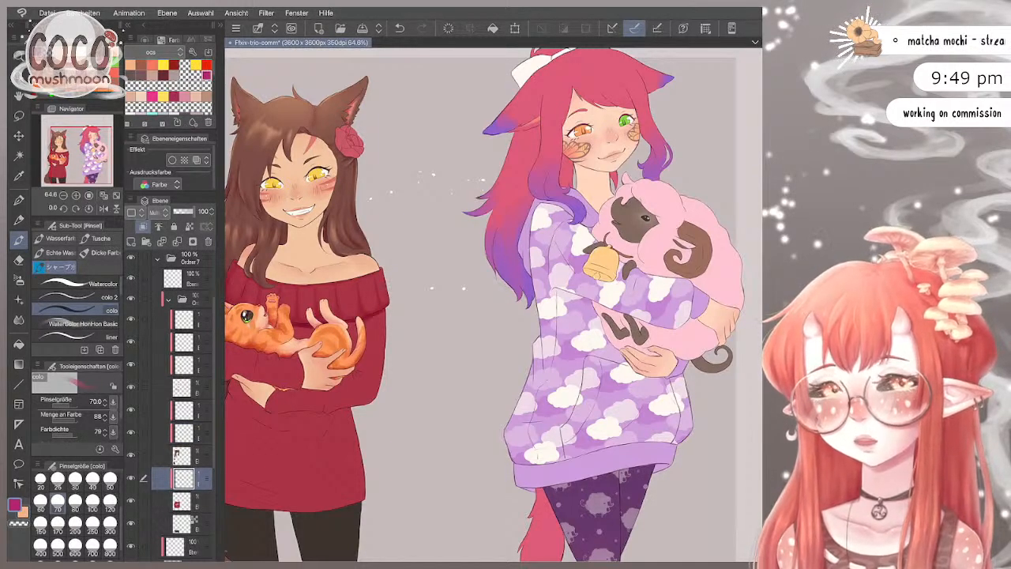
scroll(386, 293, down, 1)
key(bracketright)
key(bracketright)
key(bracketright)
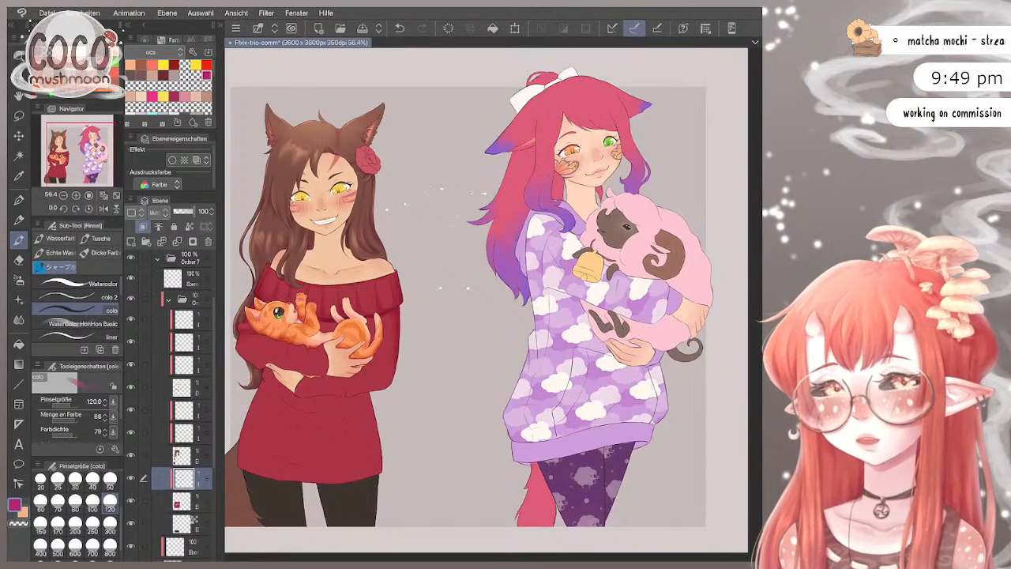
key(bracketleft)
key(bracketleft)
key(bracketleft)
key(bracketleft)
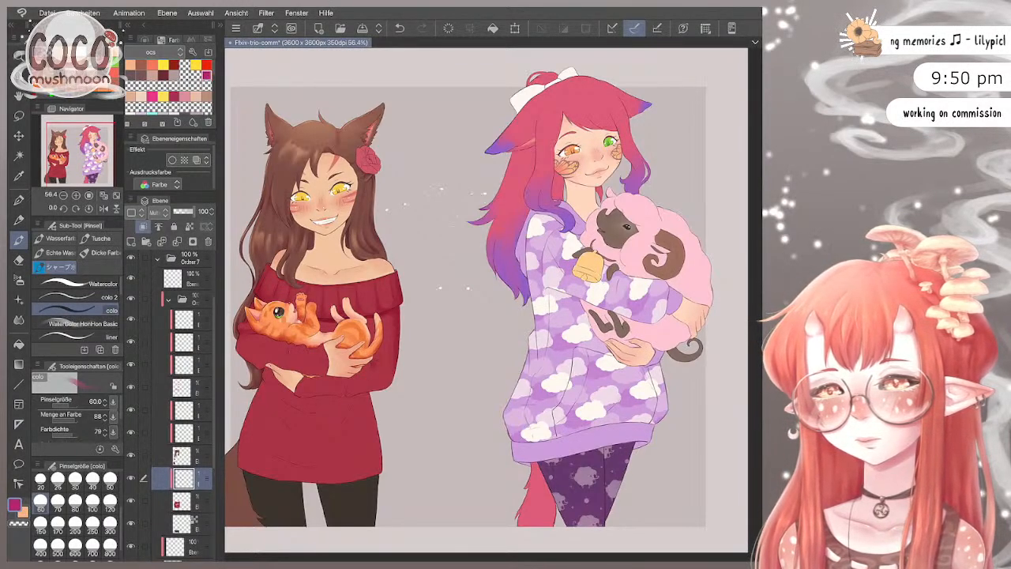
Step: Show the middle woman's layer folder and move her a little toward the pink-haired woman, away from the red sweater
scroll(170, 407, up, 3)
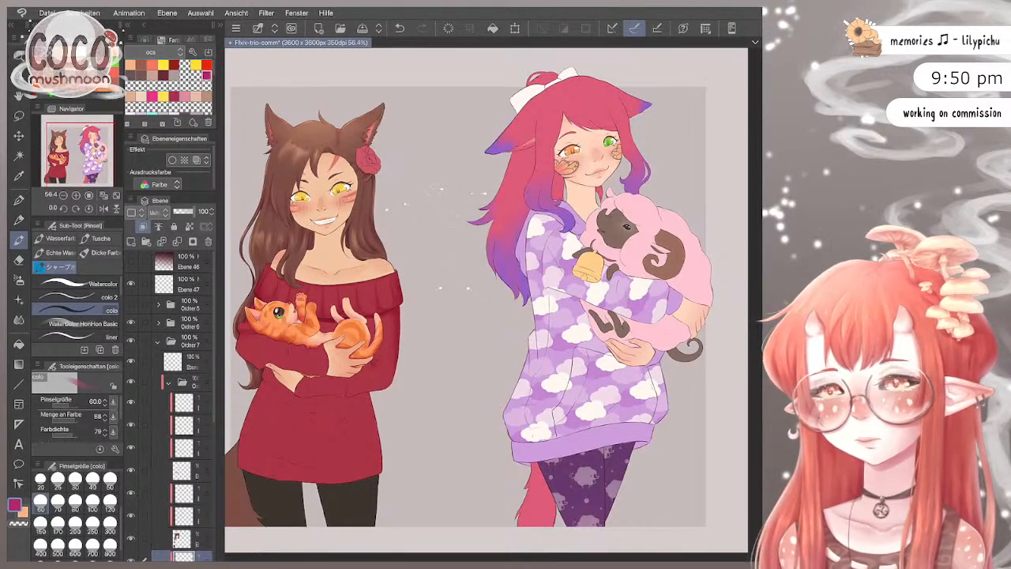
click(130, 303)
click(181, 303)
key(k)
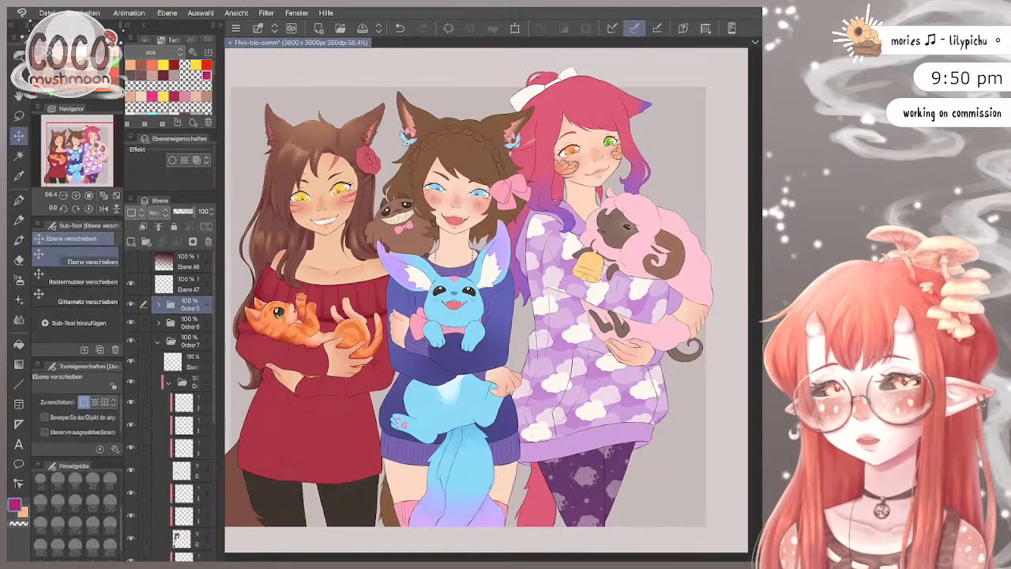
drag(506, 351, 530, 351)
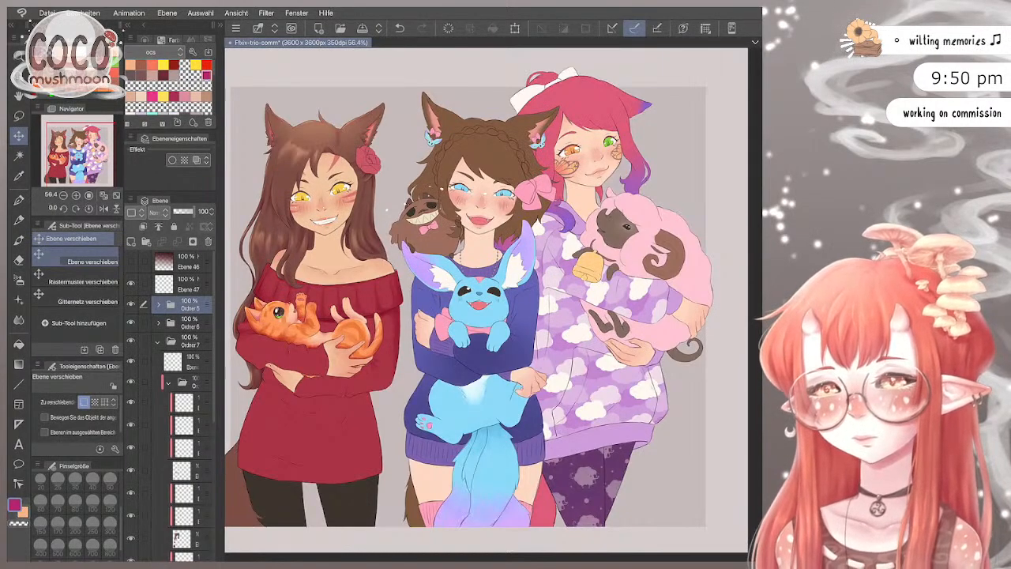
Step: Paint shadows on the red sweater's sleeves on its Multiply layer with the colo brush at sizes 60 and 100
scroll(182, 411, down, 3)
click(190, 469)
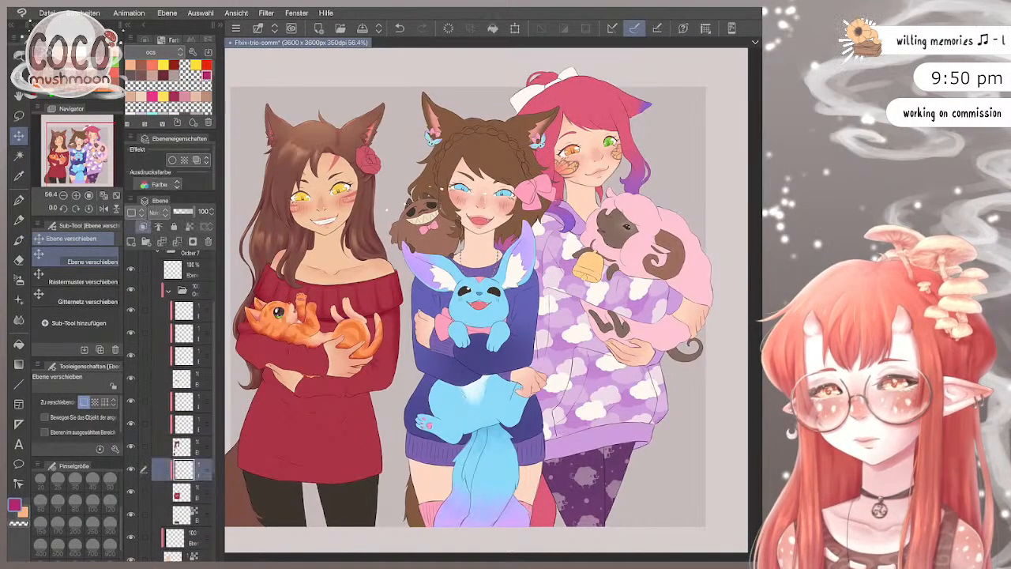
key(b)
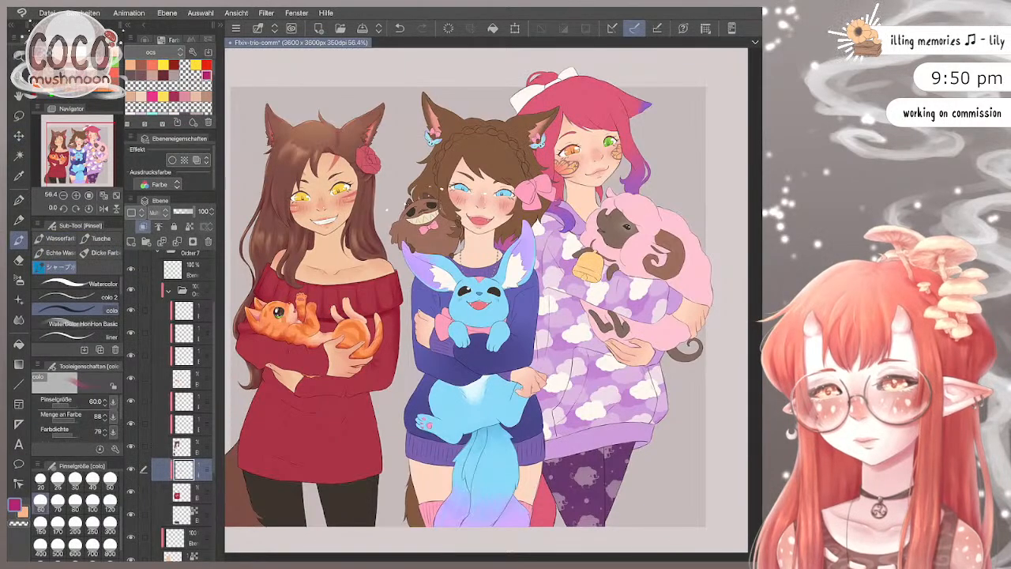
scroll(486, 304, up, 2)
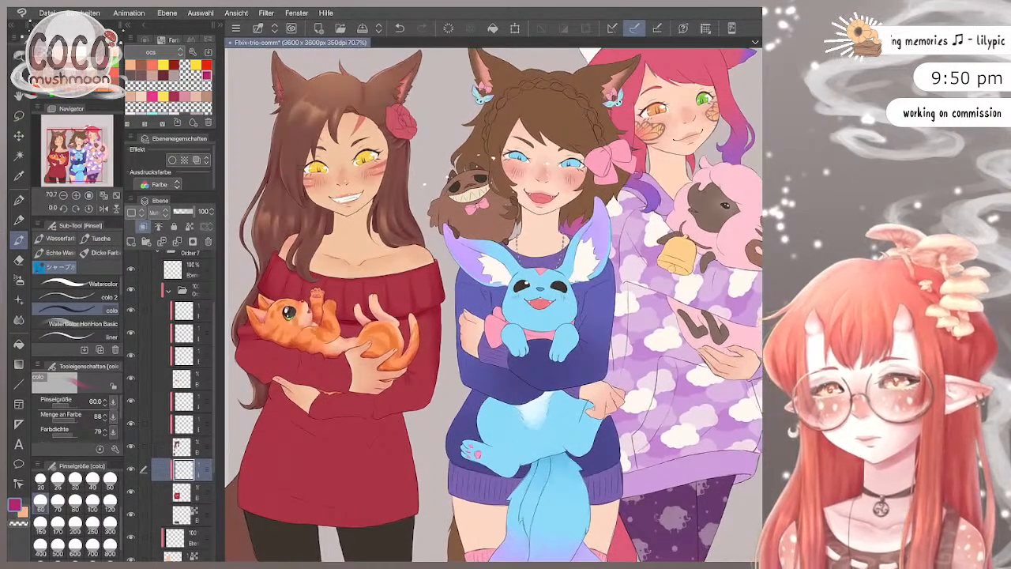
click(93, 499)
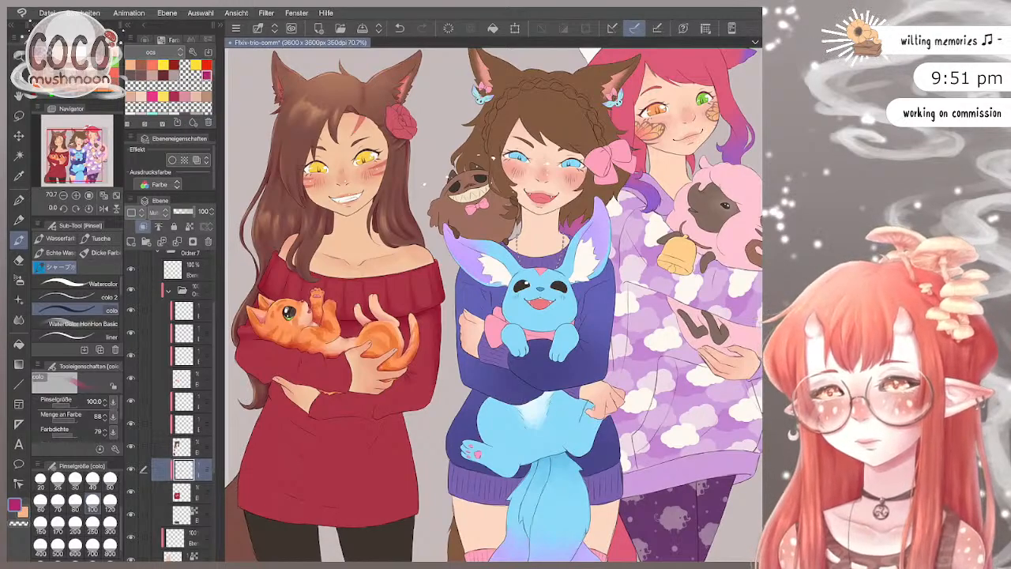
scroll(494, 305, up, 1)
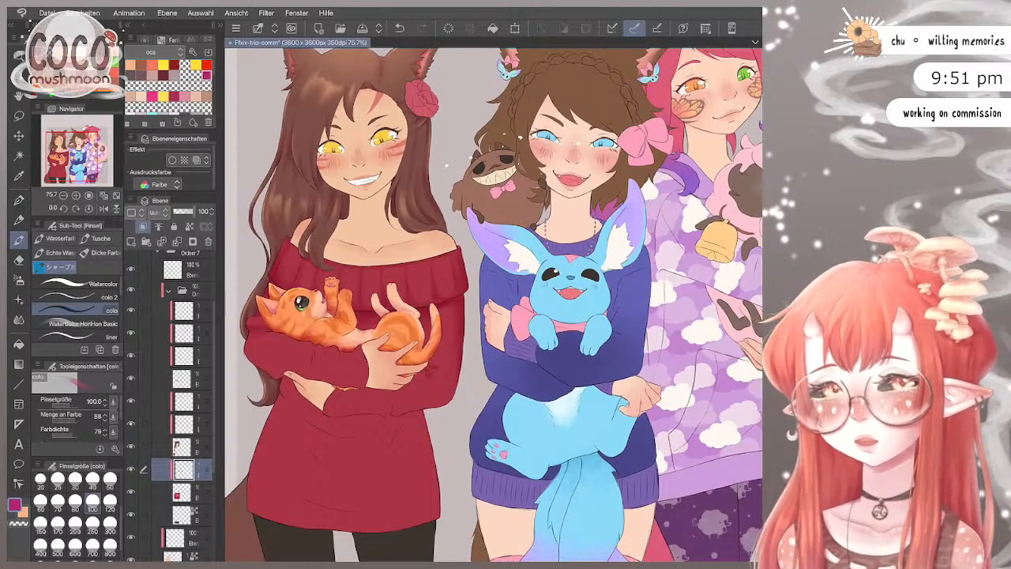
scroll(356, 197, up, 2)
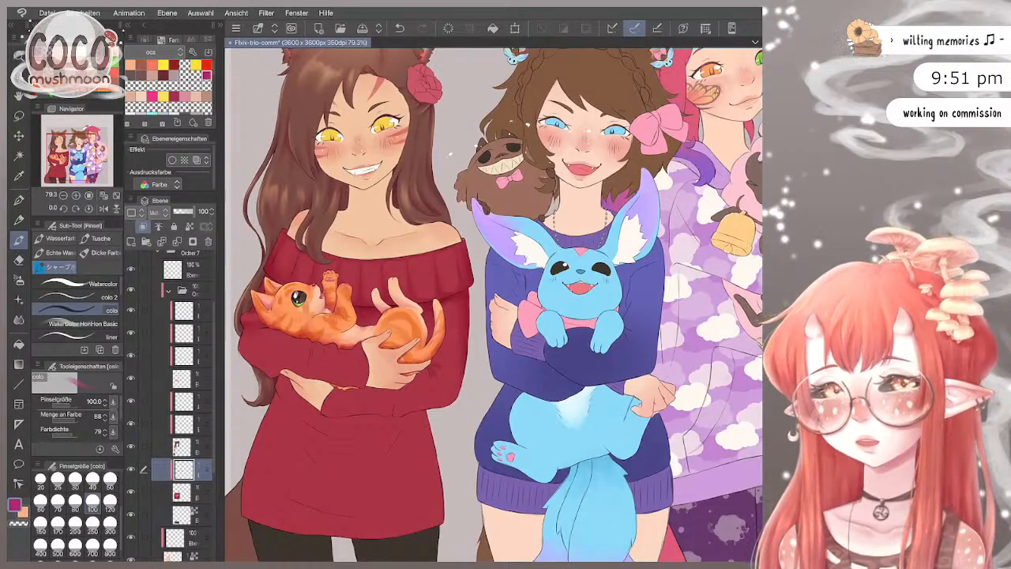
scroll(493, 305, up, 2)
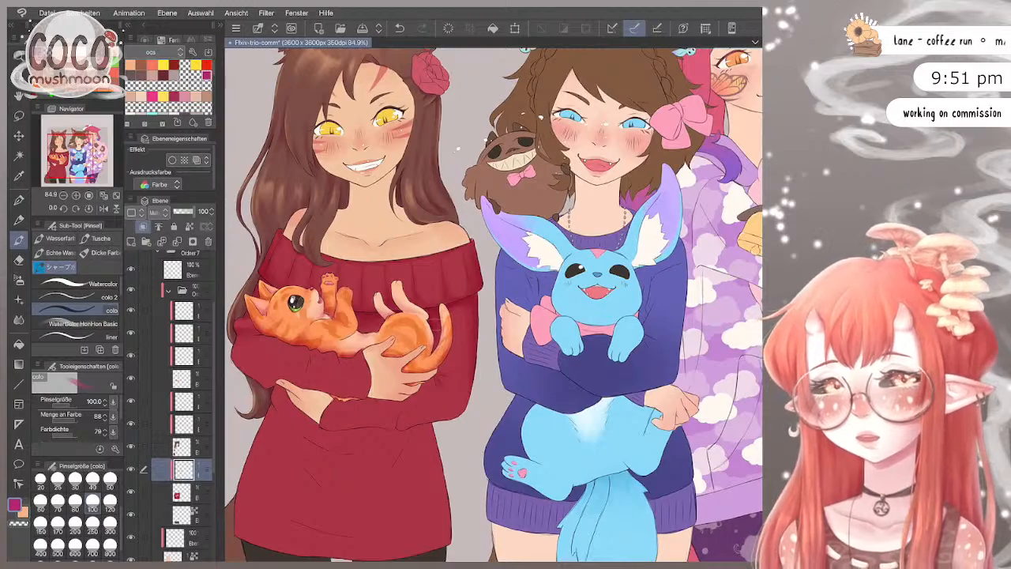
Step: Refine the sleeve fold shadows around the kitten and crossed arms at brush sizes 50 and 70, undoing the last stroke
key(bracketleft)
key(bracketleft)
key(bracketleft)
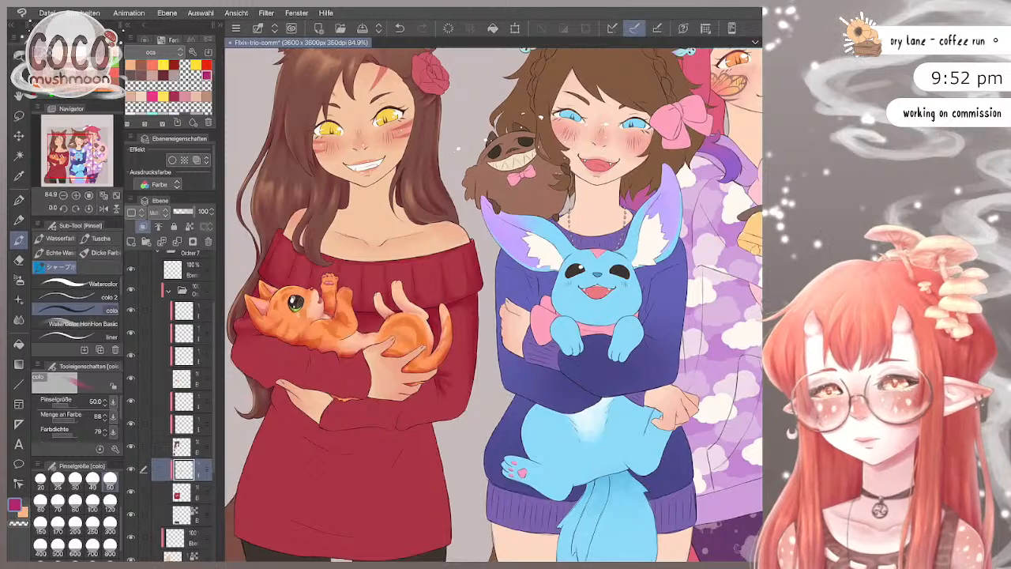
click(57, 502)
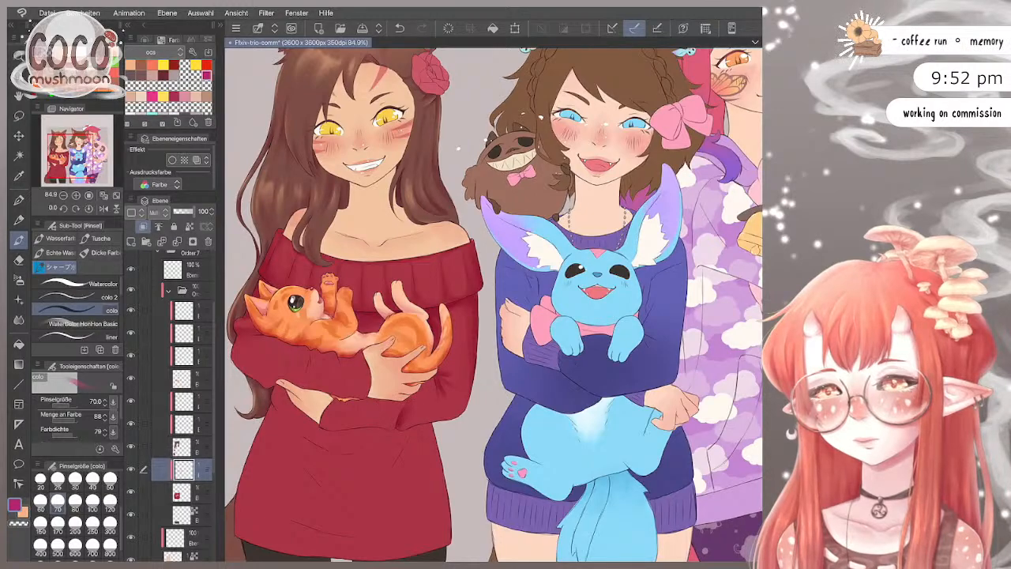
key(ctrl+z)
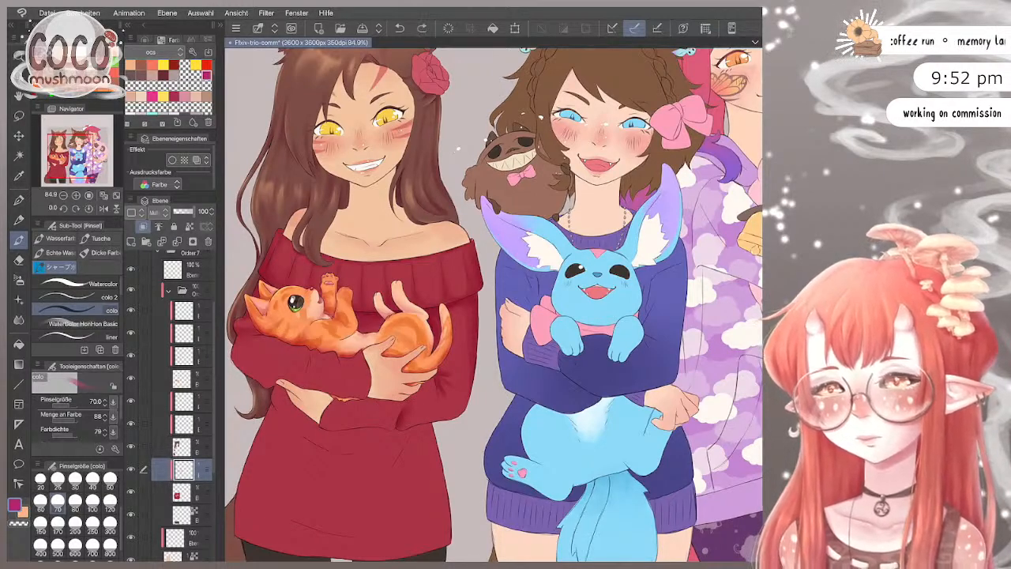
Step: Erase the faulty bit of outline beneath the lower sleeve on the line-art layer with the Hart eraser at size 80
scroll(434, 437, up, 3)
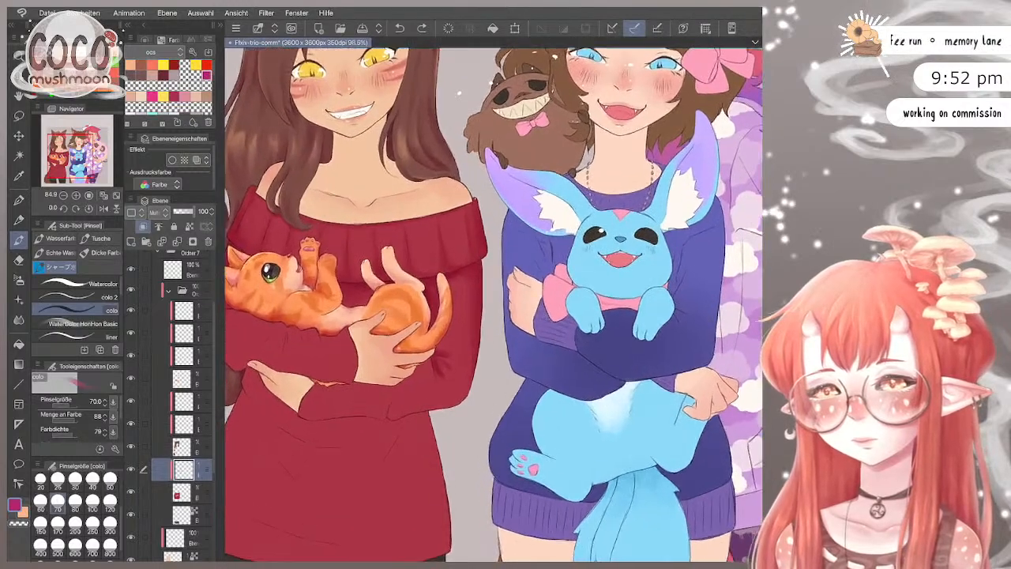
scroll(181, 403, up, 1)
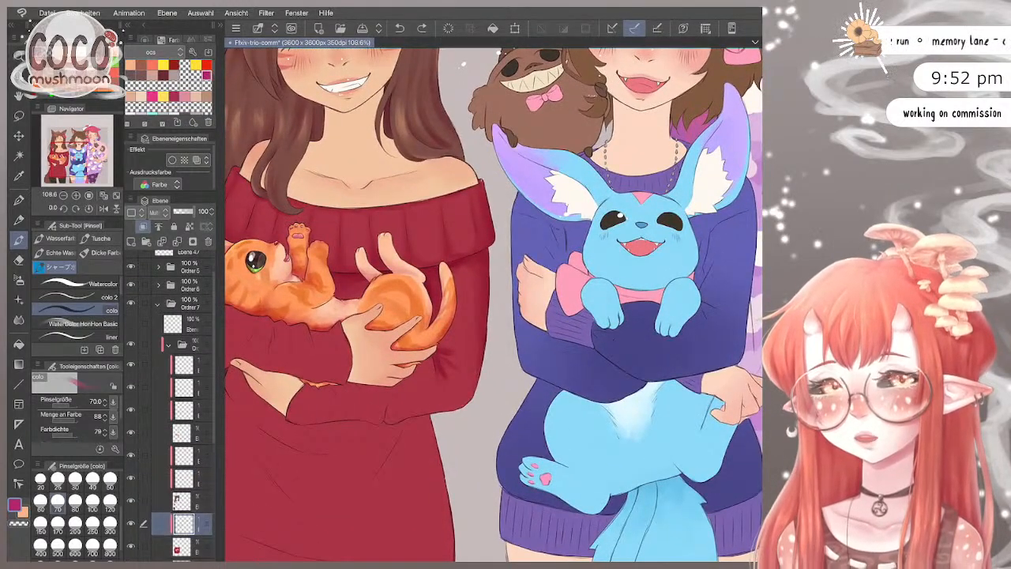
click(190, 324)
key(e)
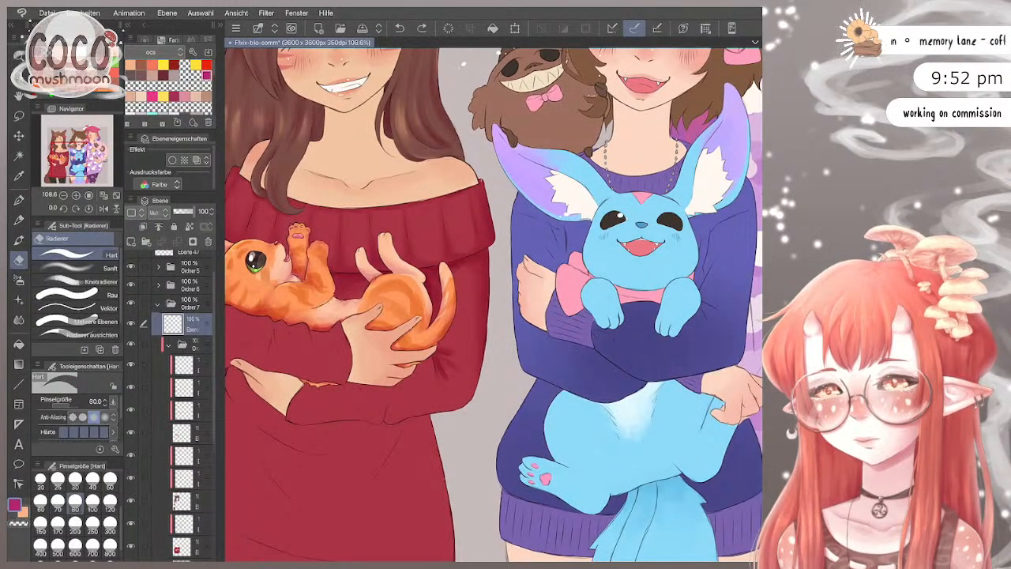
drag(387, 397, 387, 416)
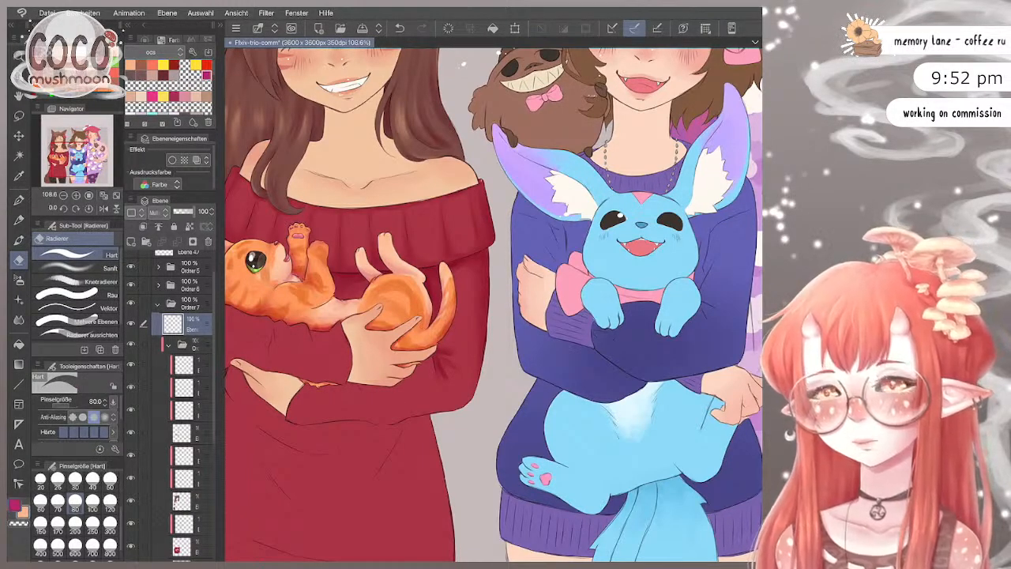
Step: Pick a dark outline colour from the colour set and ready the G-Pen at size 8 for the sleeve's line art
click(144, 40)
click(174, 40)
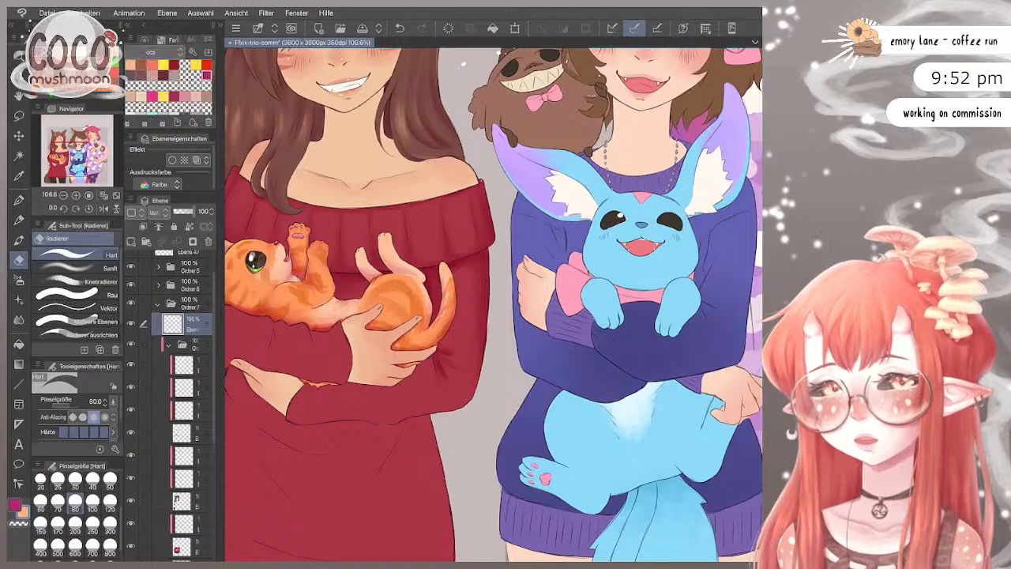
scroll(168, 91, down, 2)
click(163, 102)
scroll(168, 87, down, 2)
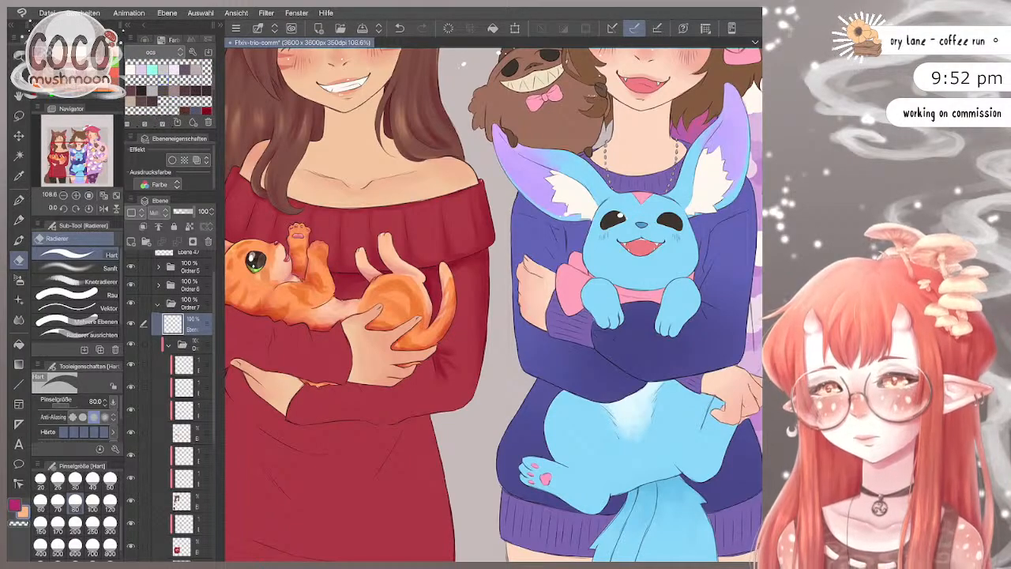
click(152, 102)
key(p)
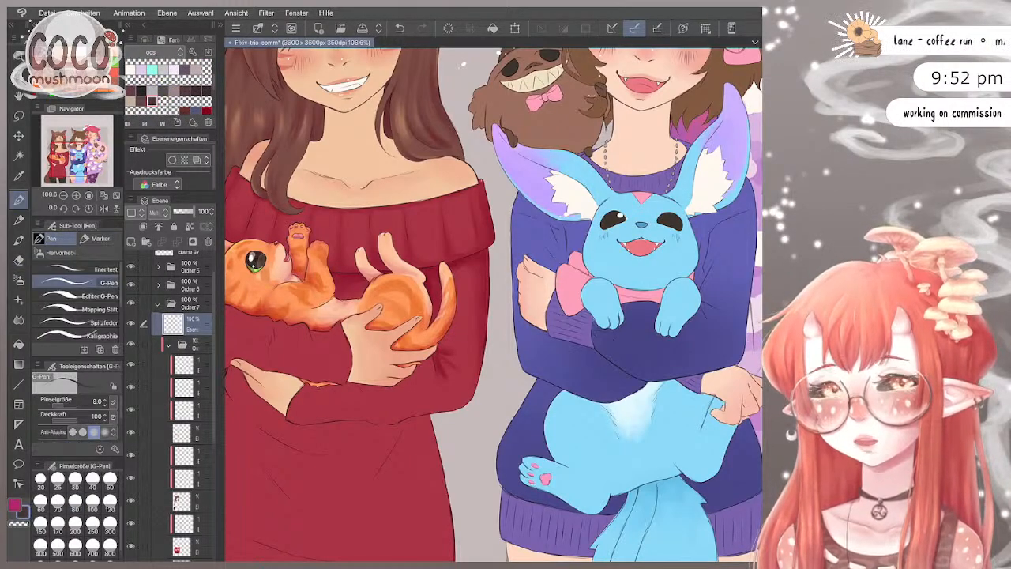
Step: On the red sweater's shading layer, paint the crease under the forearm near the elbow with the colo brush at size 25
click(79, 269)
scroll(498, 435, up, 2)
scroll(75, 513, up, 3)
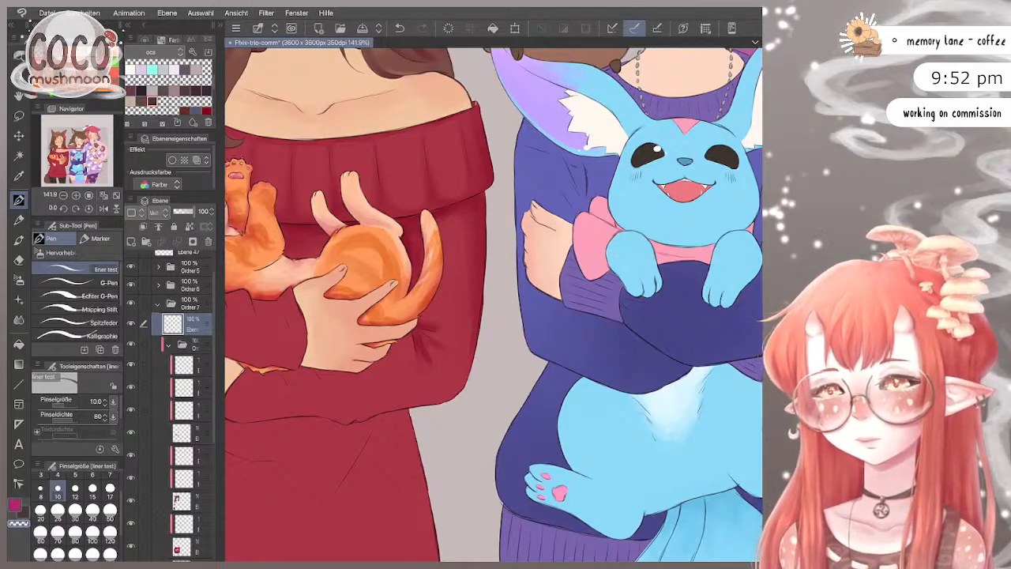
scroll(182, 403, down, 1)
click(184, 506)
key(c)
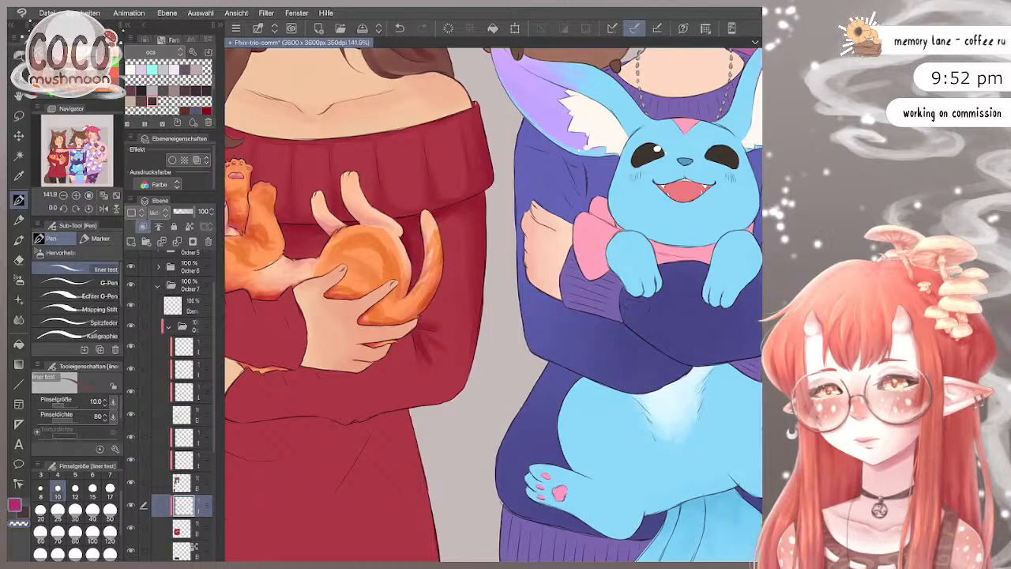
key(b)
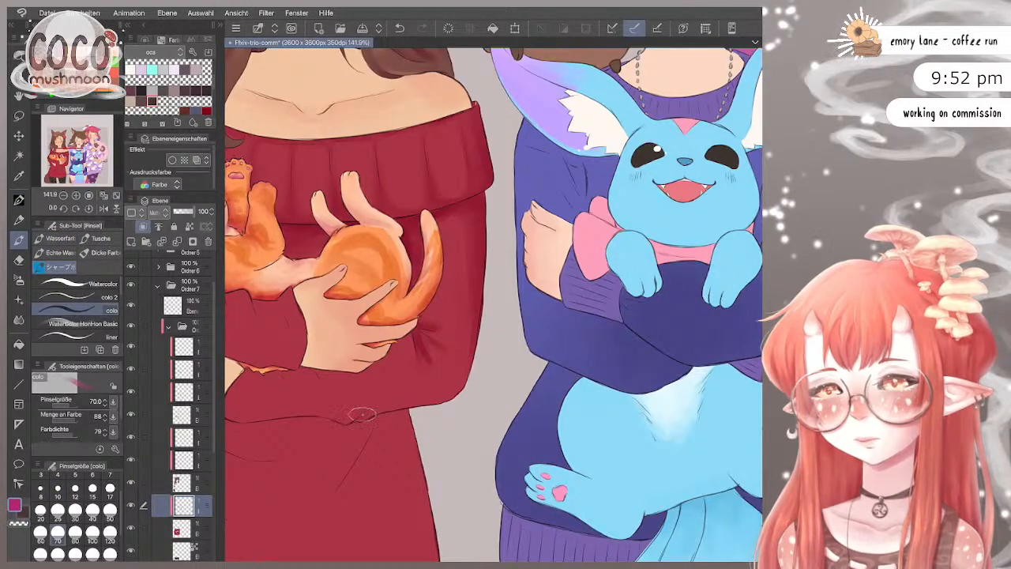
click(58, 509)
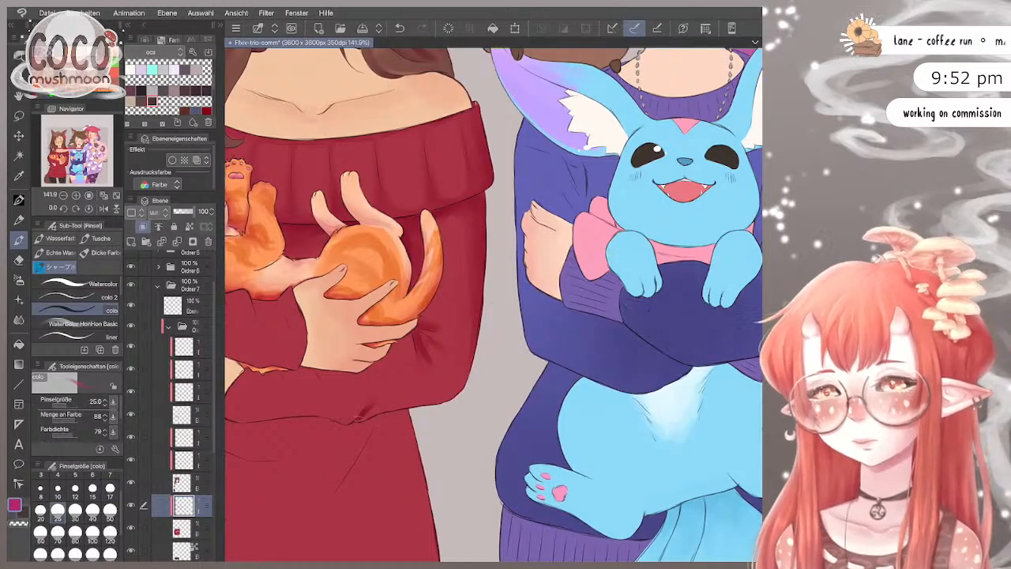
alt+click(380, 402)
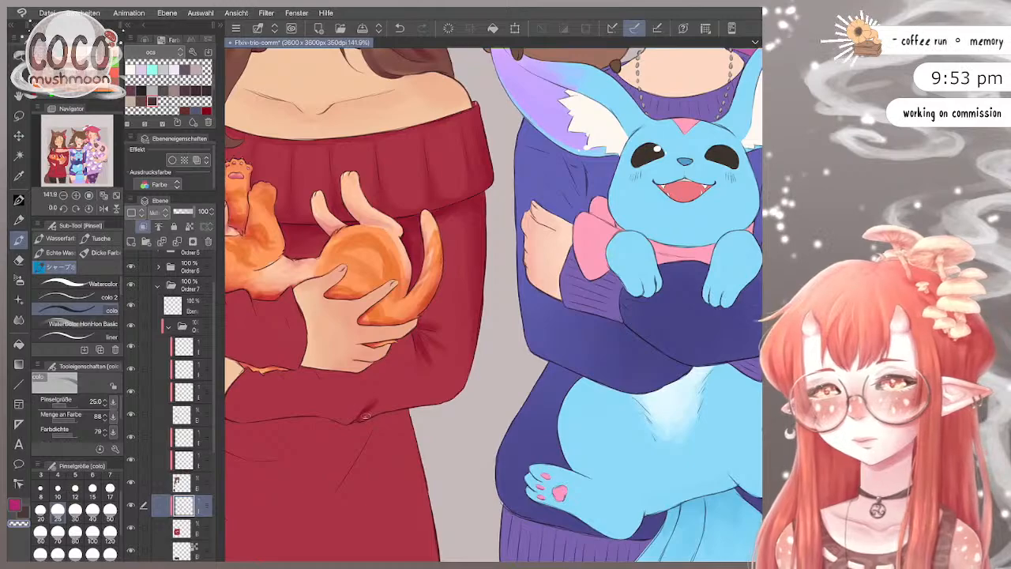
Step: Shade the folds along the red sweater's lower sleeve beside the wrist using the colo brush at sizes 40 and 80
scroll(494, 305, down, 3)
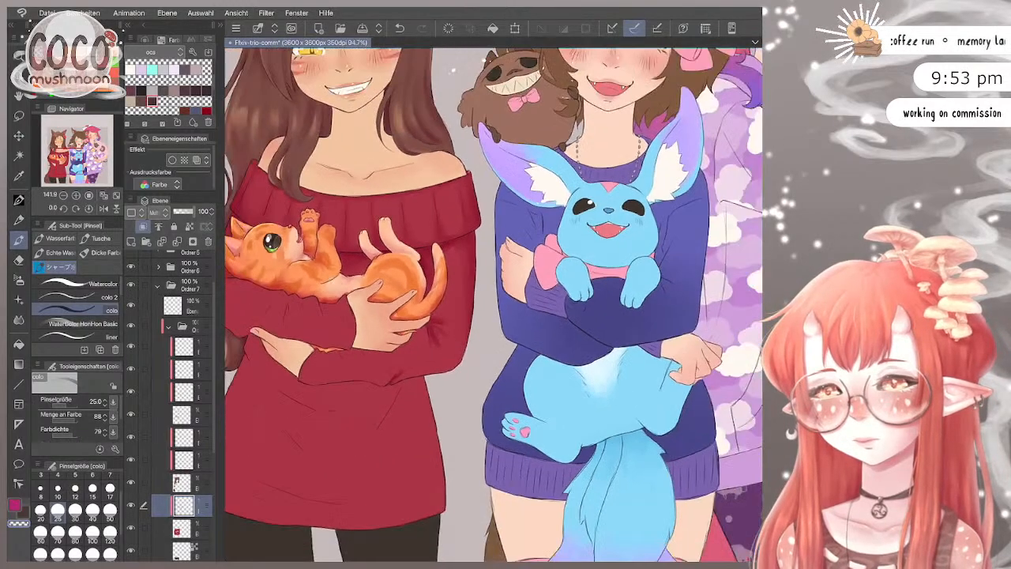
click(15, 505)
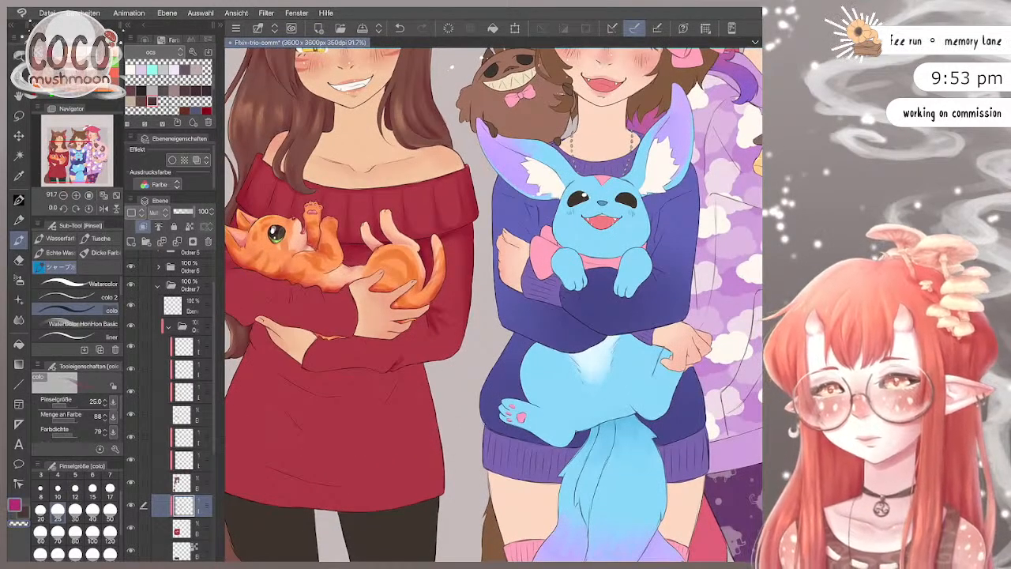
click(93, 511)
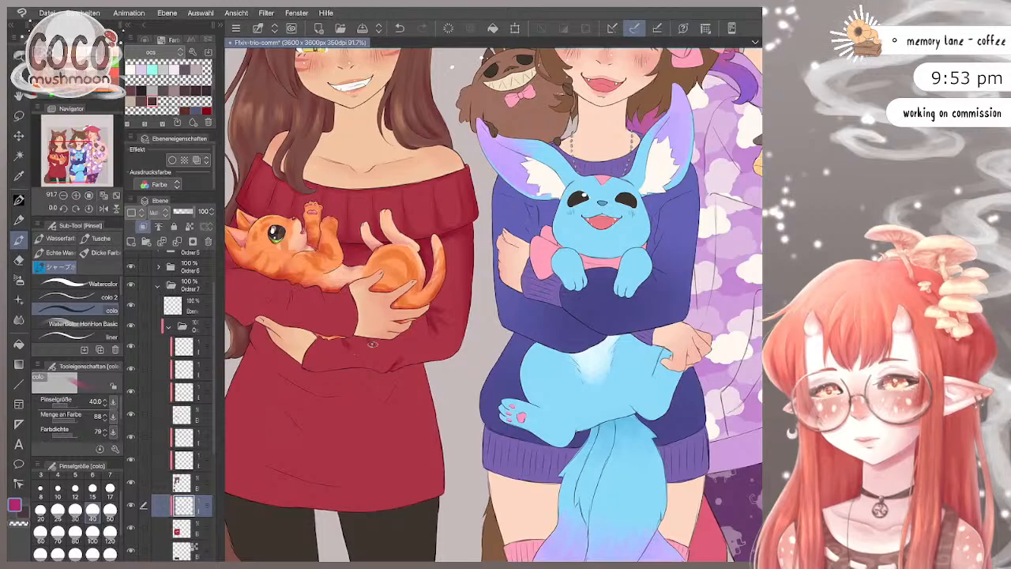
click(75, 541)
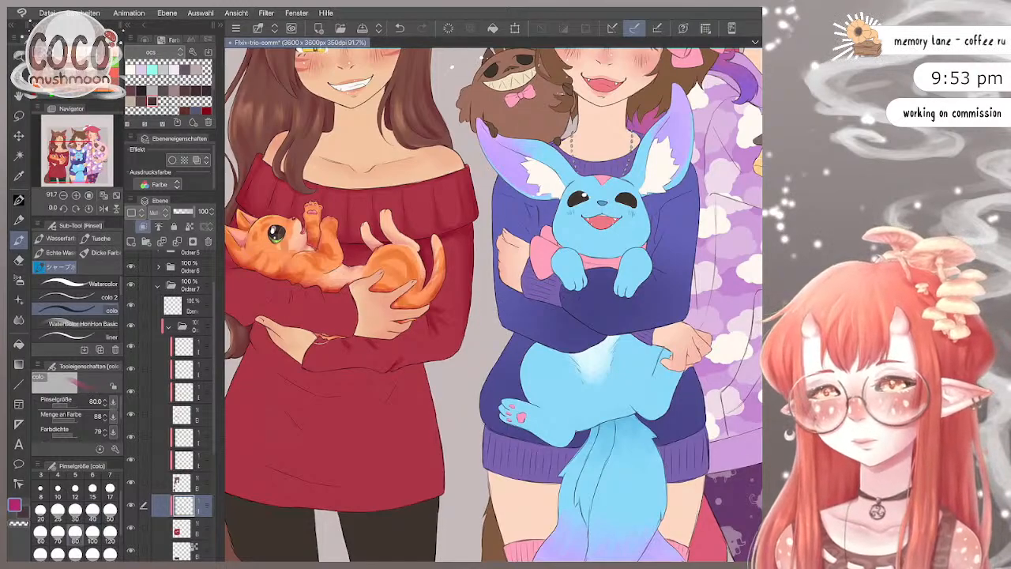
drag(316, 341, 390, 338)
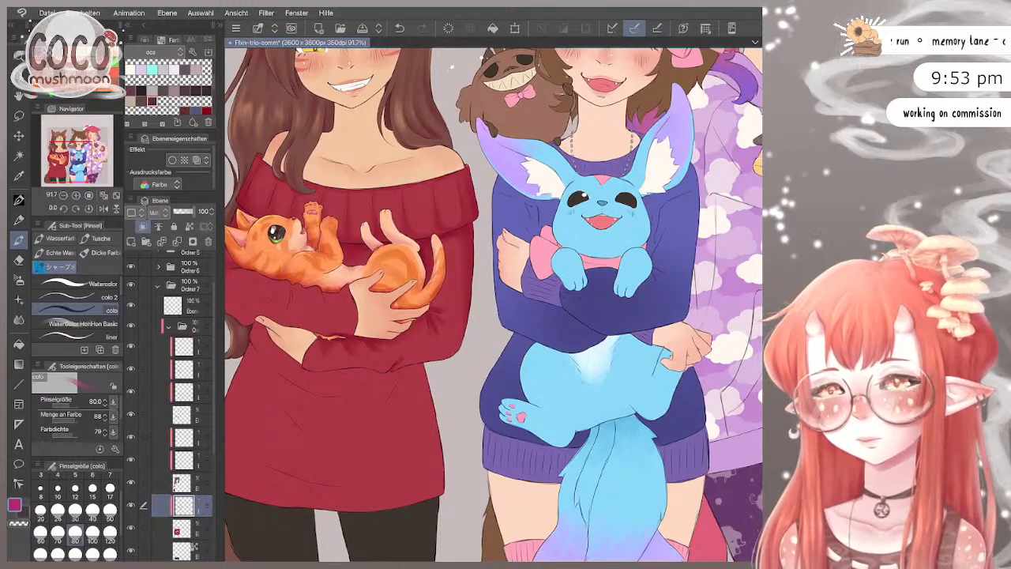
Step: Refine the fold shading on the red sweater's lower sleeve with brush sizes 40, 50 and 80
key(bracketleft)
key(bracketleft)
key(bracketleft)
key(bracketleft)
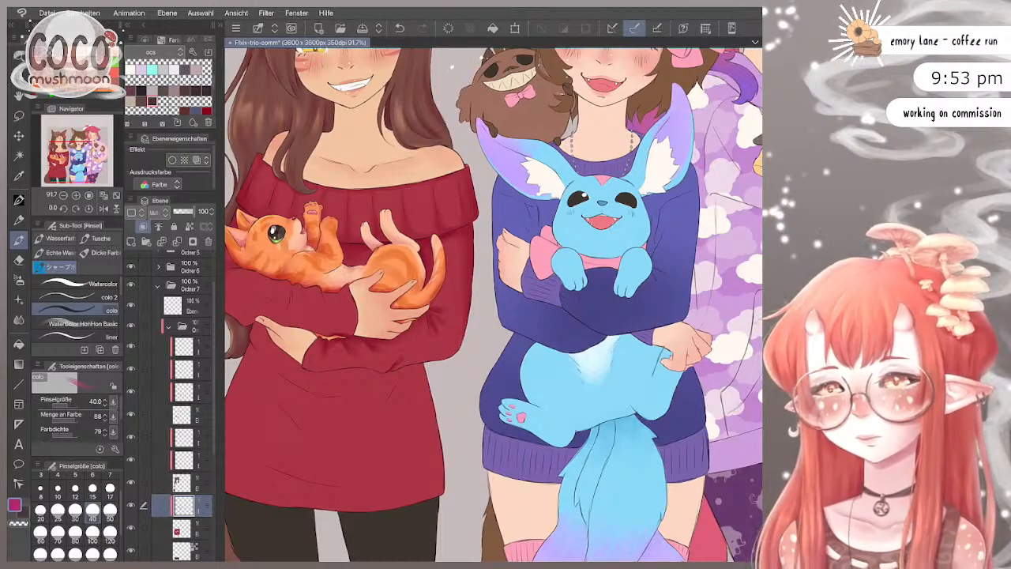
key(bracketright)
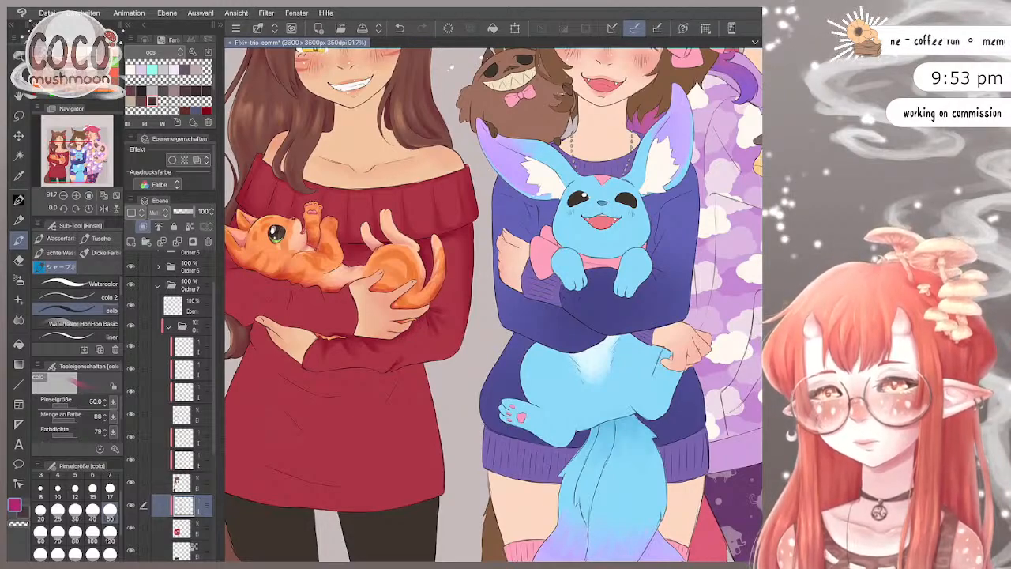
key(bracketright)
key(bracketright)
key(bracketright)
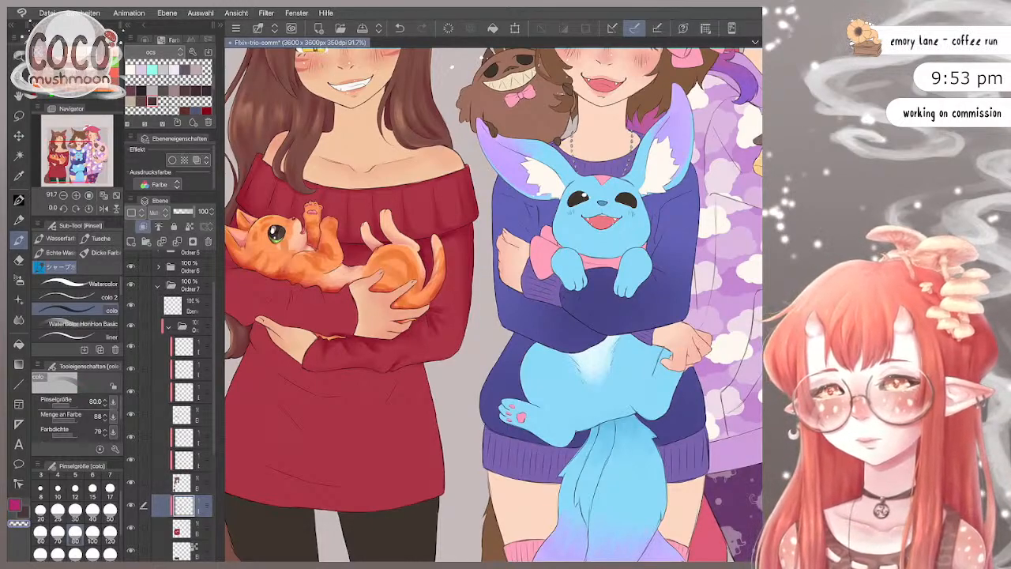
alt+click(390, 348)
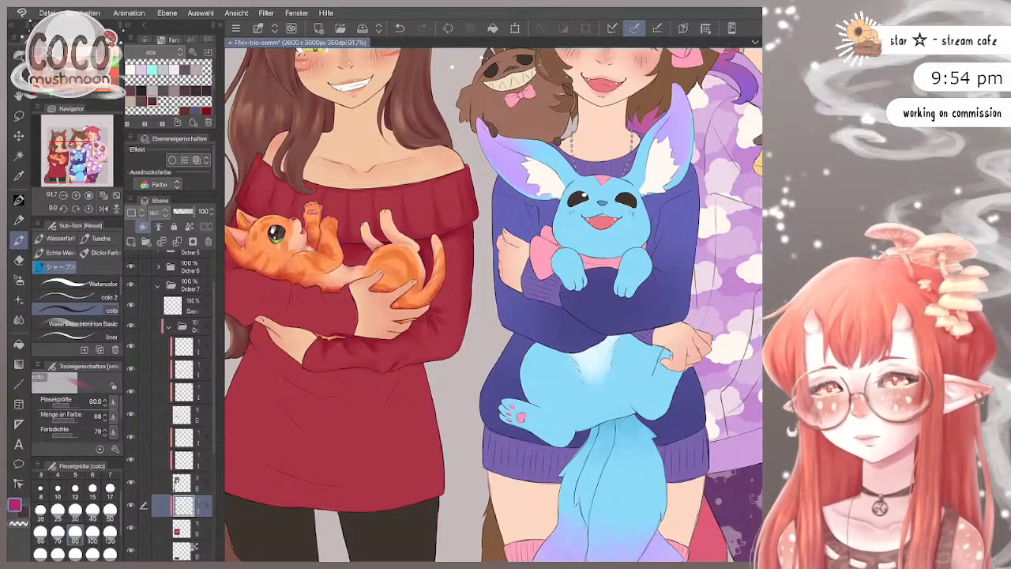
Step: Shade the folds on the red sleeve beneath the orange kitten using brush sizes 17, 25, 50 and 80
scroll(494, 304, down, 3)
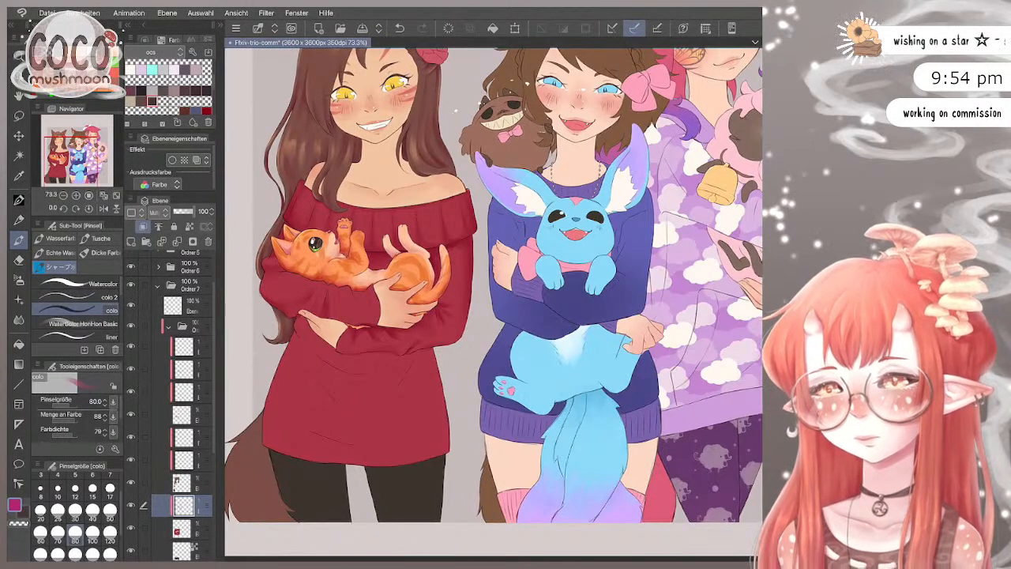
click(110, 487)
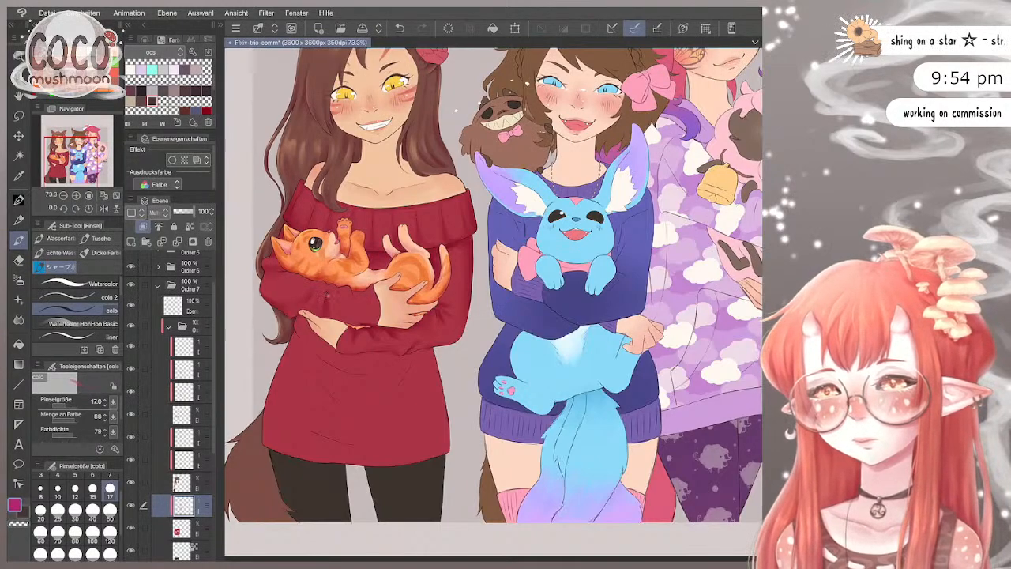
click(58, 509)
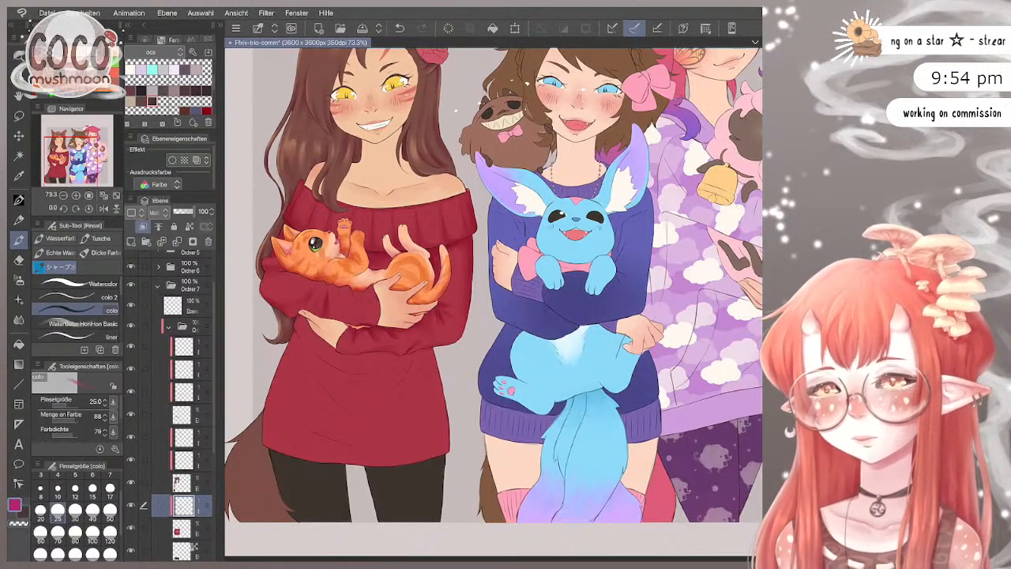
click(109, 509)
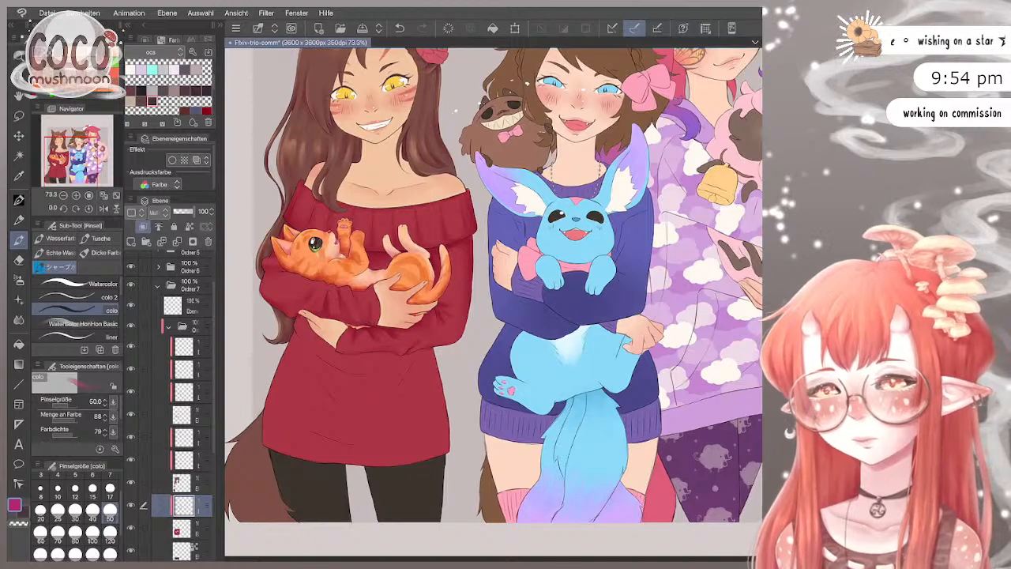
click(75, 534)
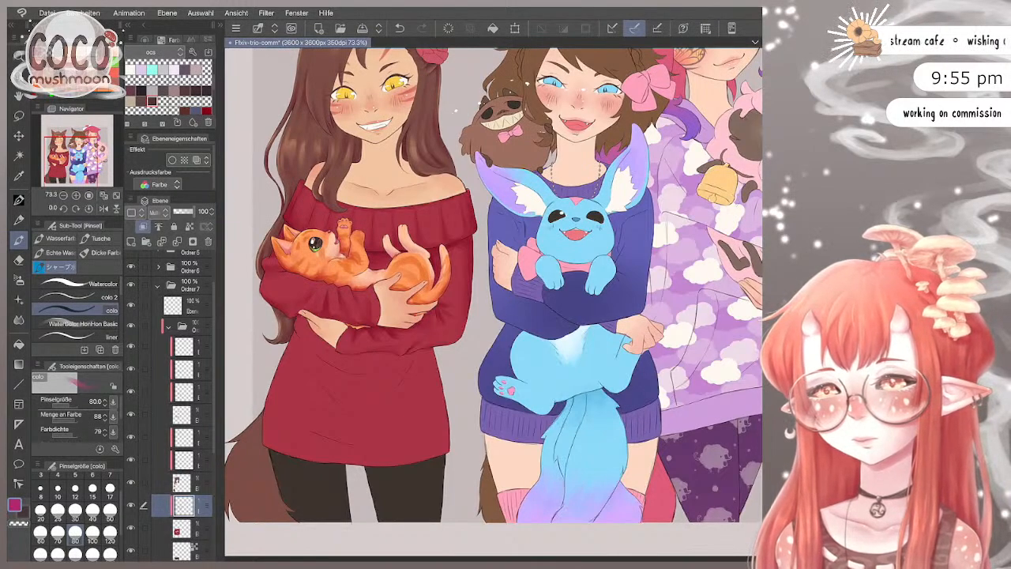
Step: Deepen and soften the shadows on the sleeve cradling the kitten with brush sizes 40, 60 and 70
scroll(340, 295, up, 2)
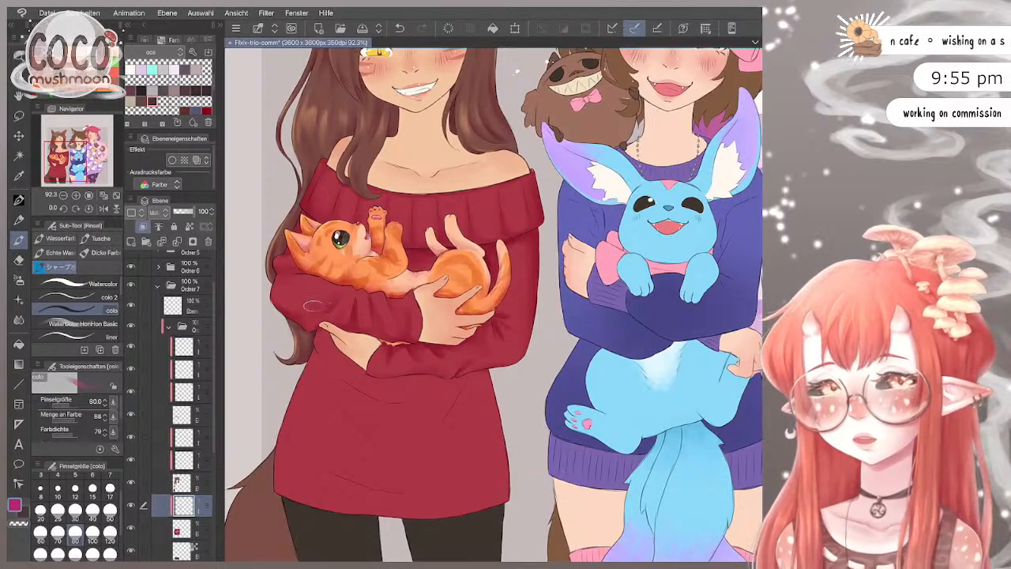
click(92, 515)
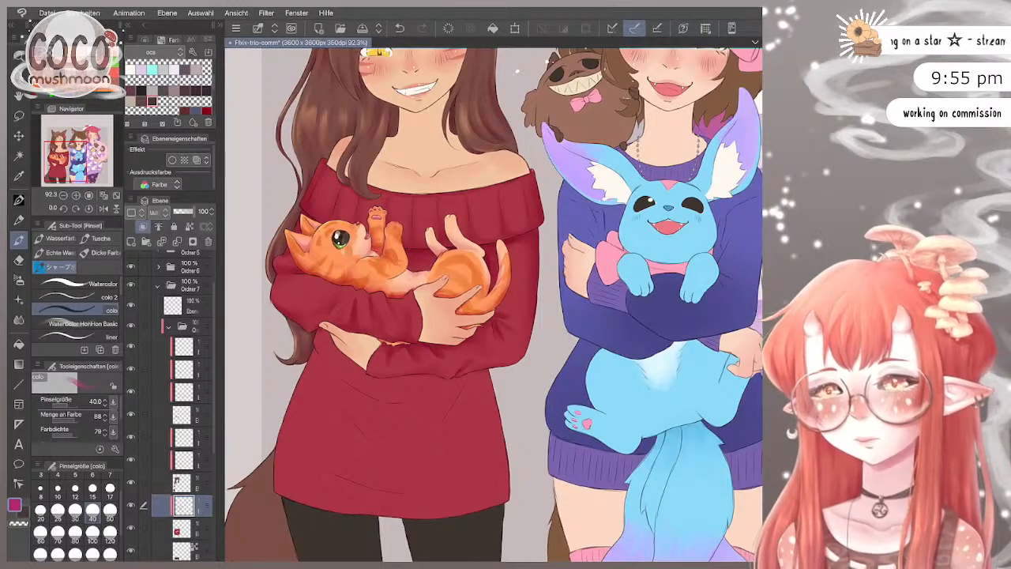
click(41, 532)
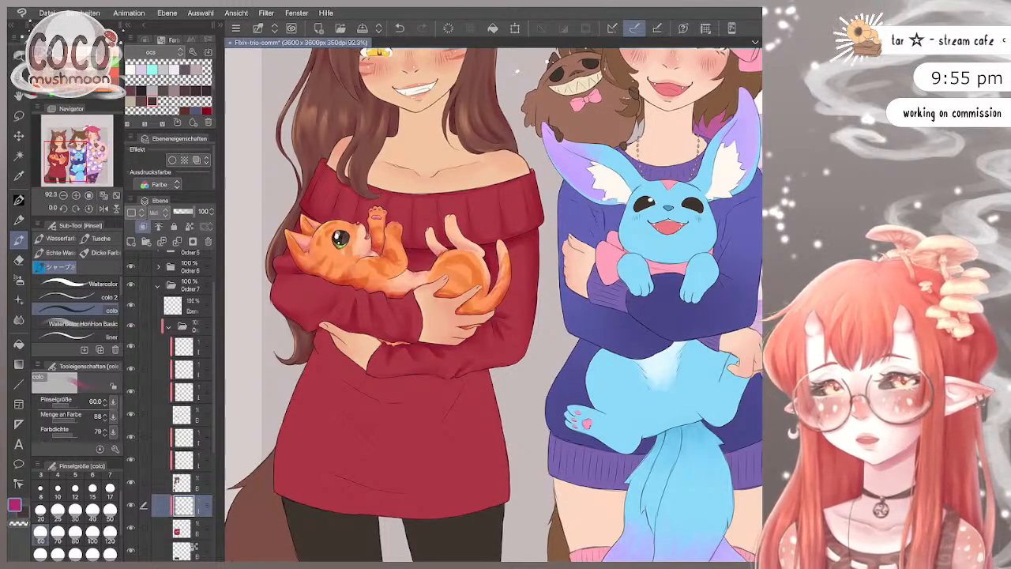
click(58, 531)
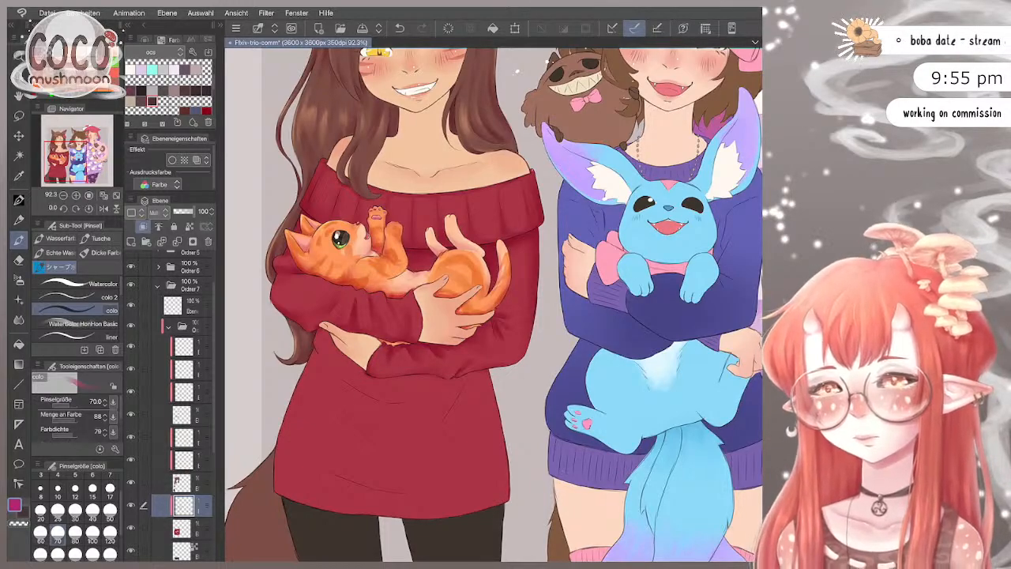
Step: Add shading to the red sleeve beside the kitten's tail with the brush at size 80
scroll(561, 126, down, 1)
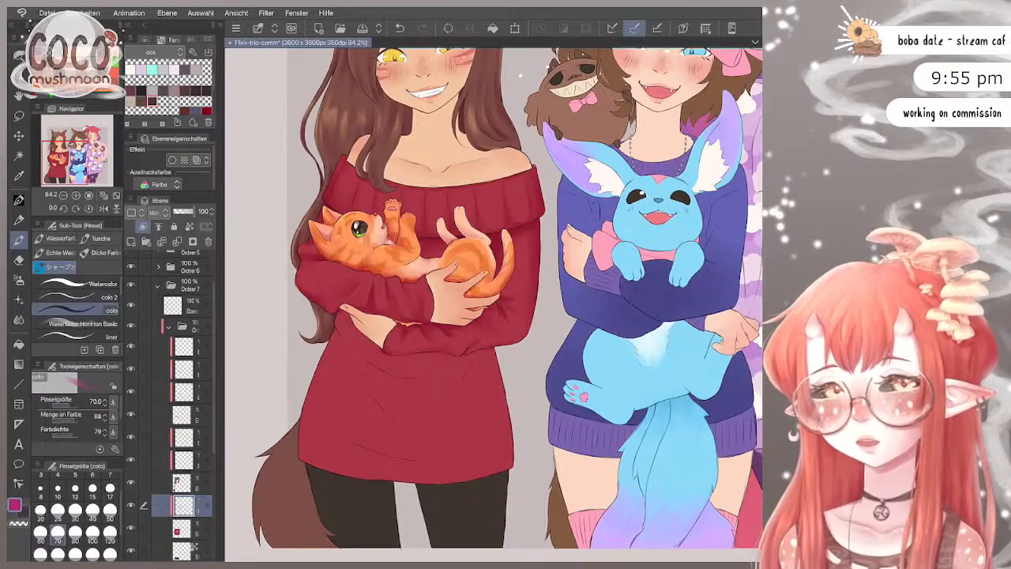
key(bracketright)
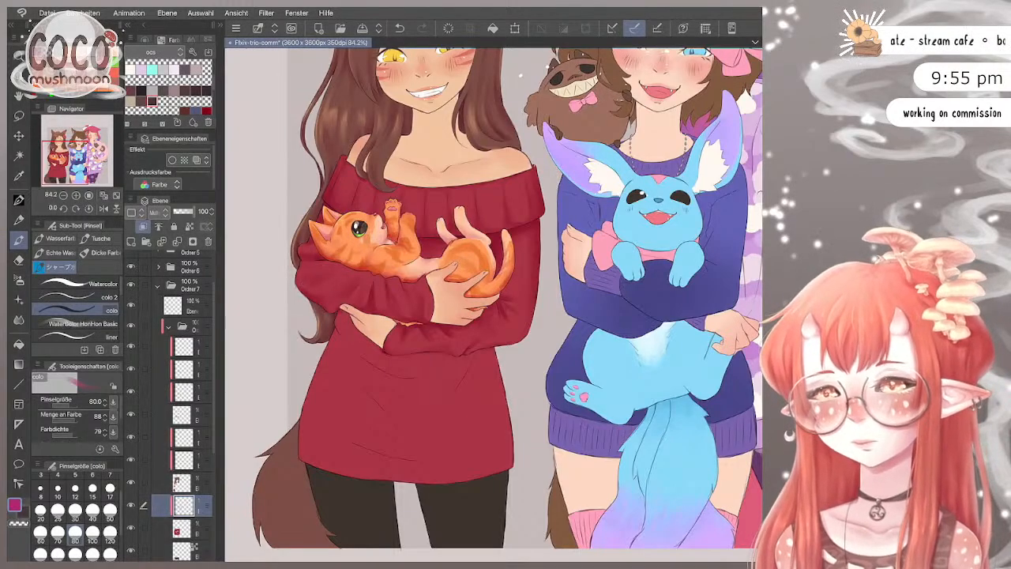
key(ctrl+minus)
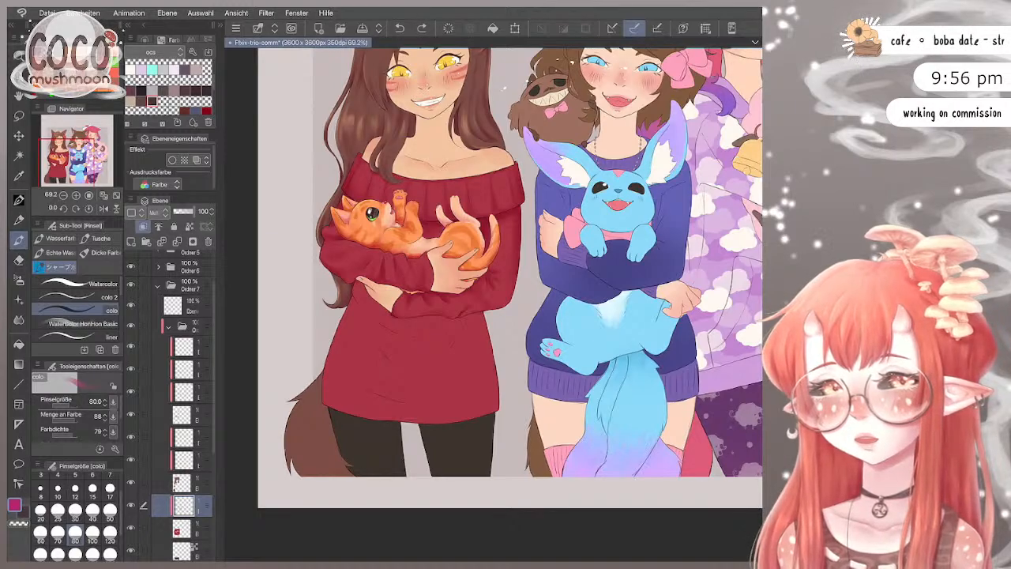
scroll(494, 286, up, 1)
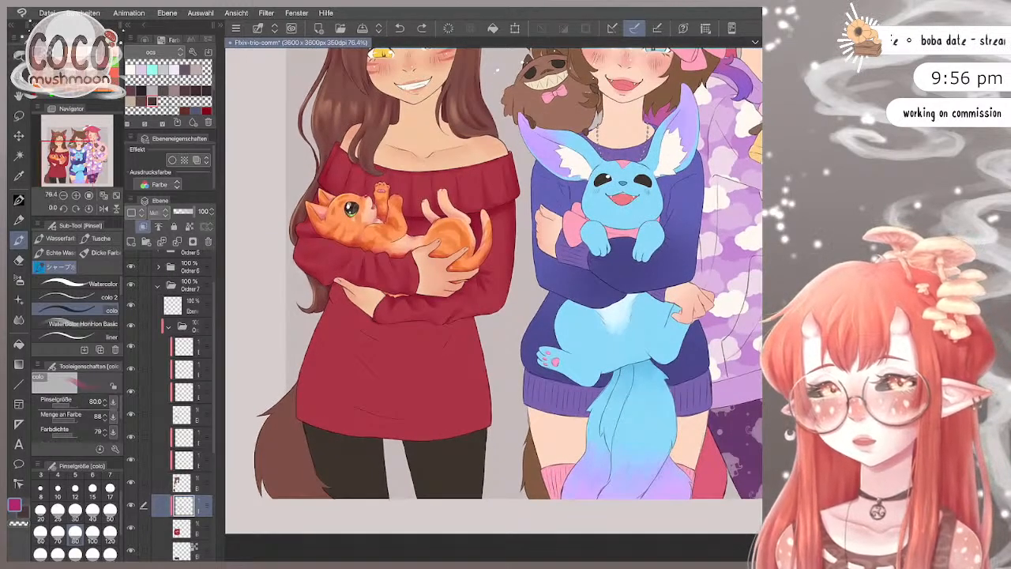
drag(494, 245, 491, 234)
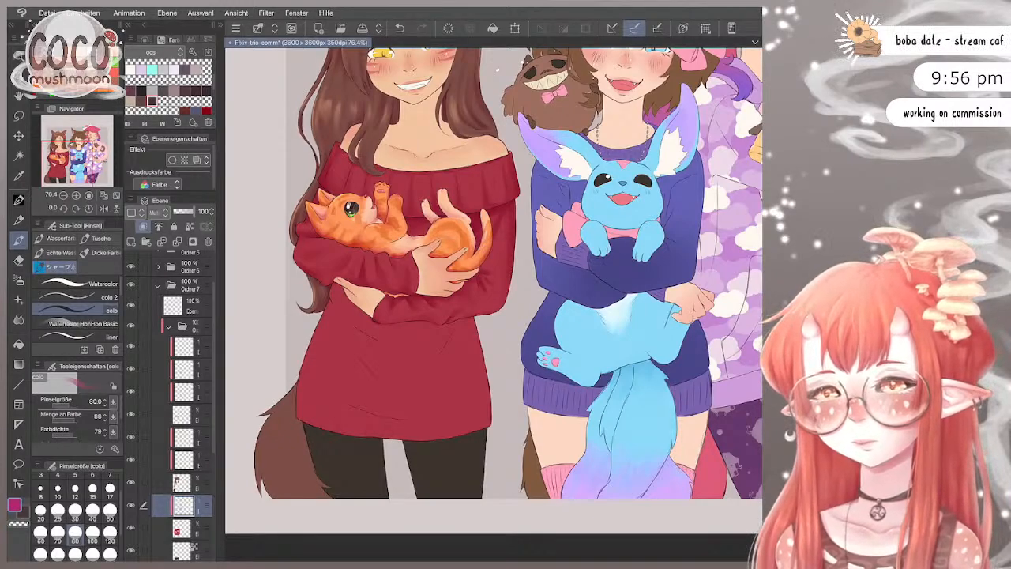
Step: Paint the fold shadows on the red sweater's torso beneath the crossed arms with the brush at size 100
key(c)
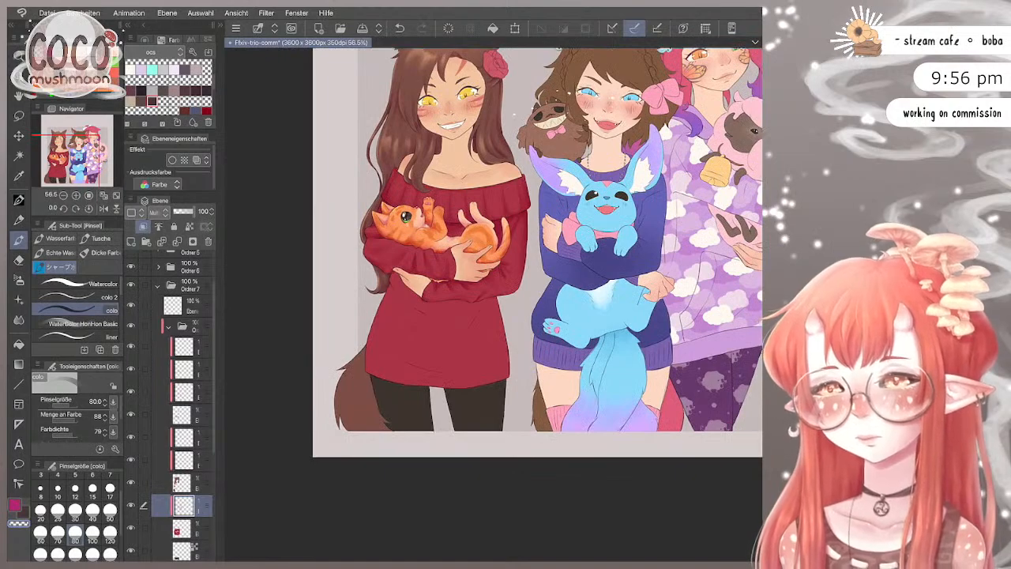
scroll(565, 192, up, 2)
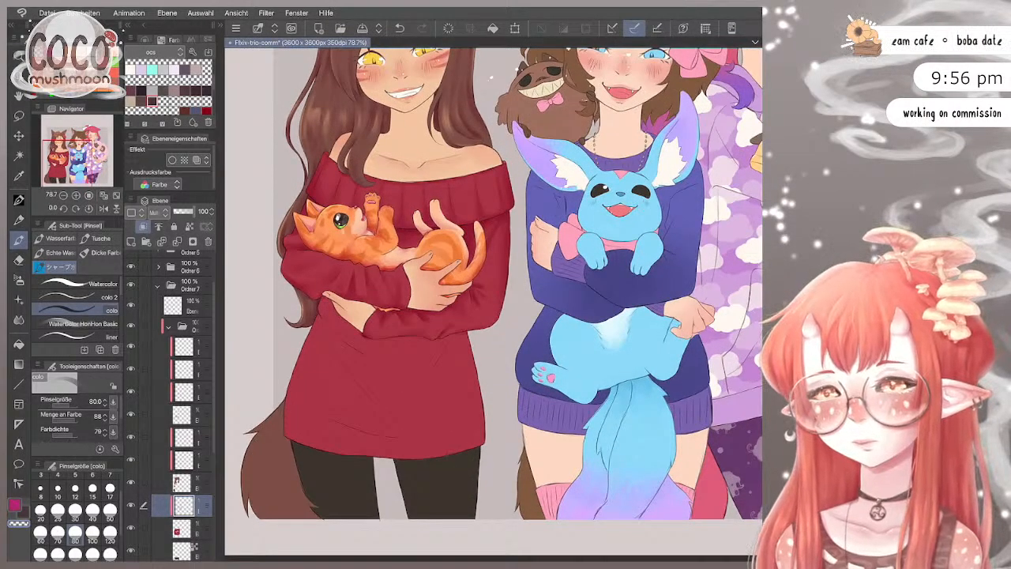
scroll(583, 225, down, 2)
scroll(538, 245, up, 1)
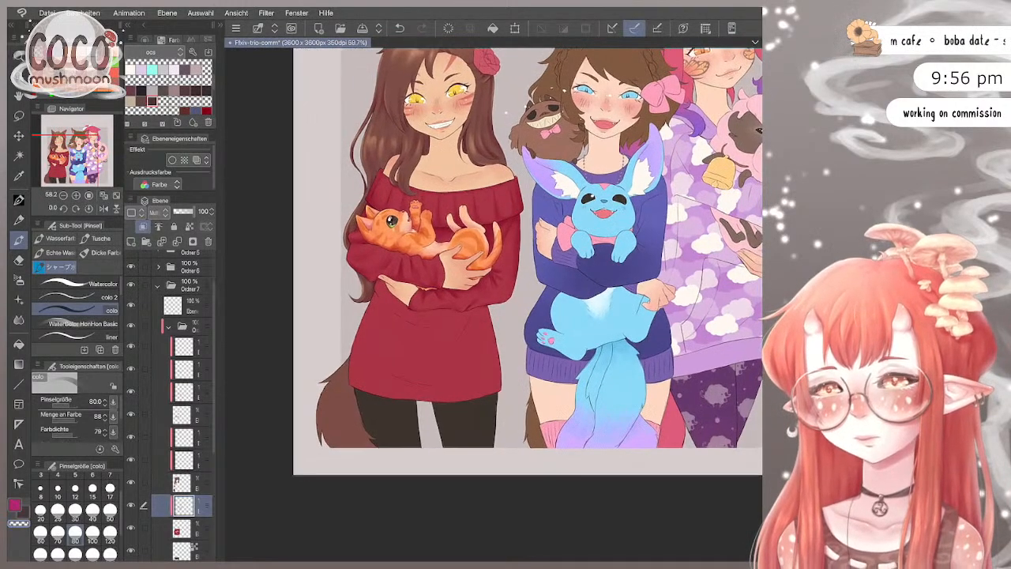
key(bracketright)
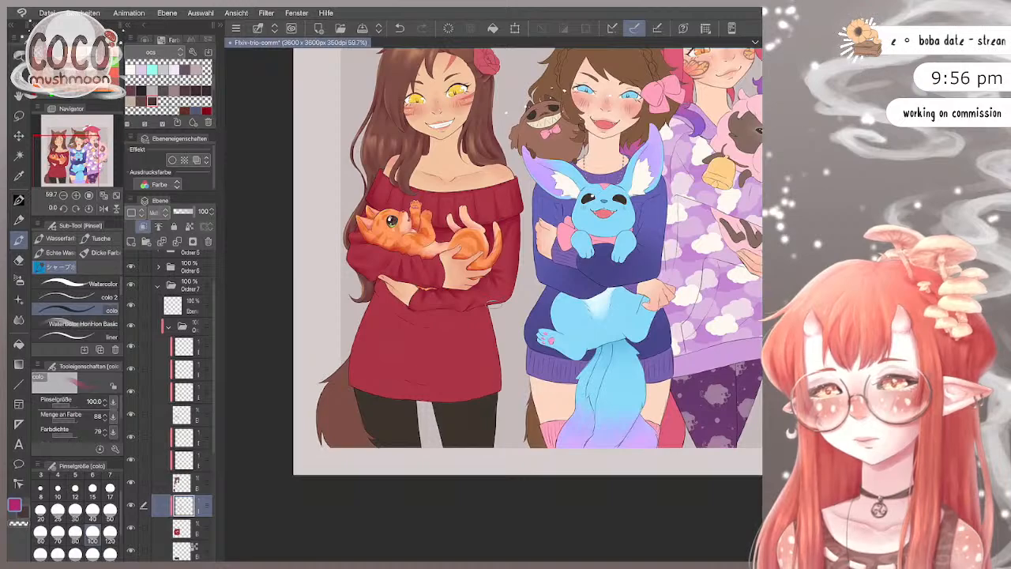
scroll(528, 261, up, 3)
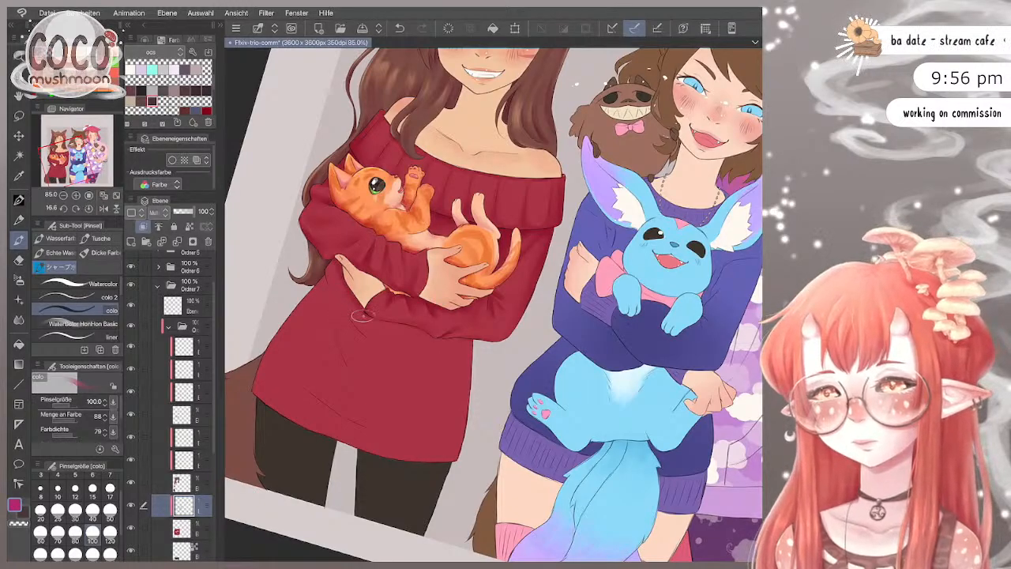
scroll(372, 322, down, 3)
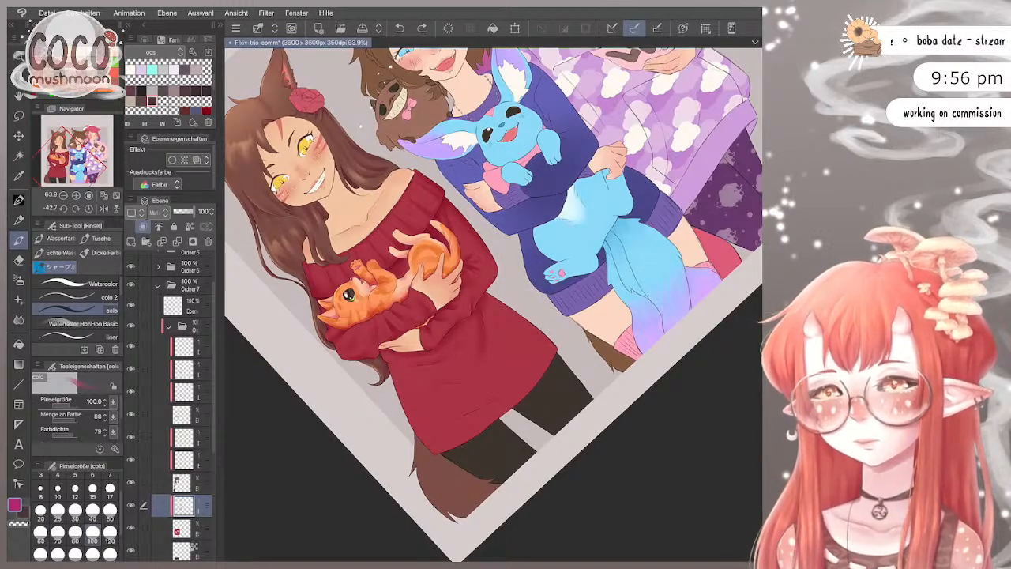
click(437, 366)
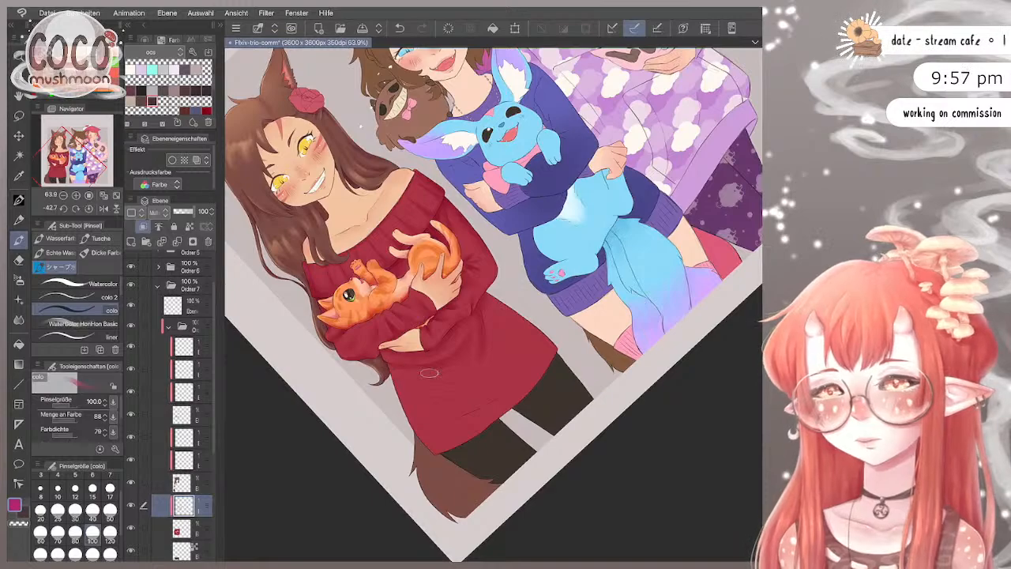
scroll(494, 305, up, 2)
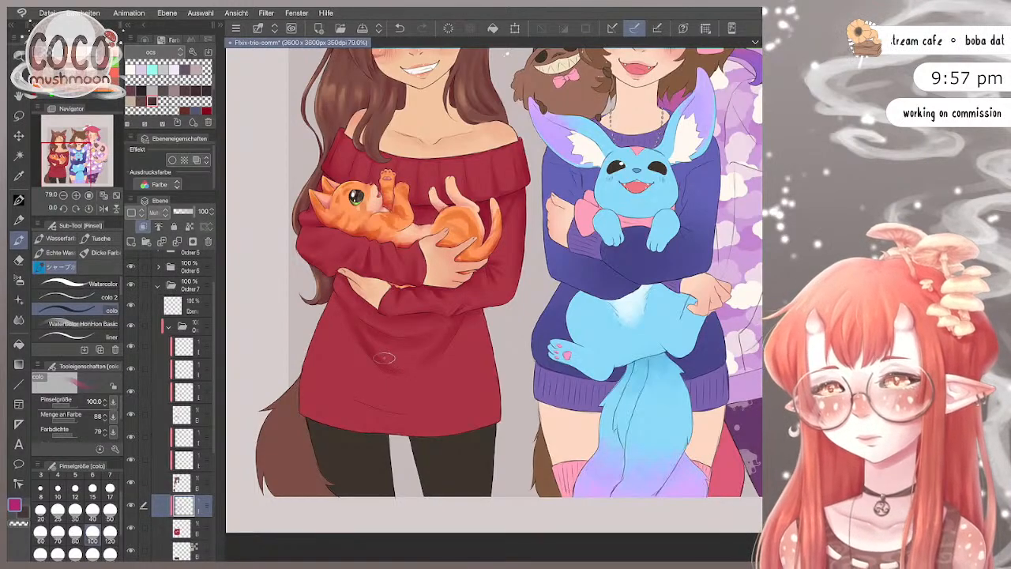
Step: Soften the new torso folds of the red sweater in transparent colour, using brush sizes 250, 100 and 150
key(])
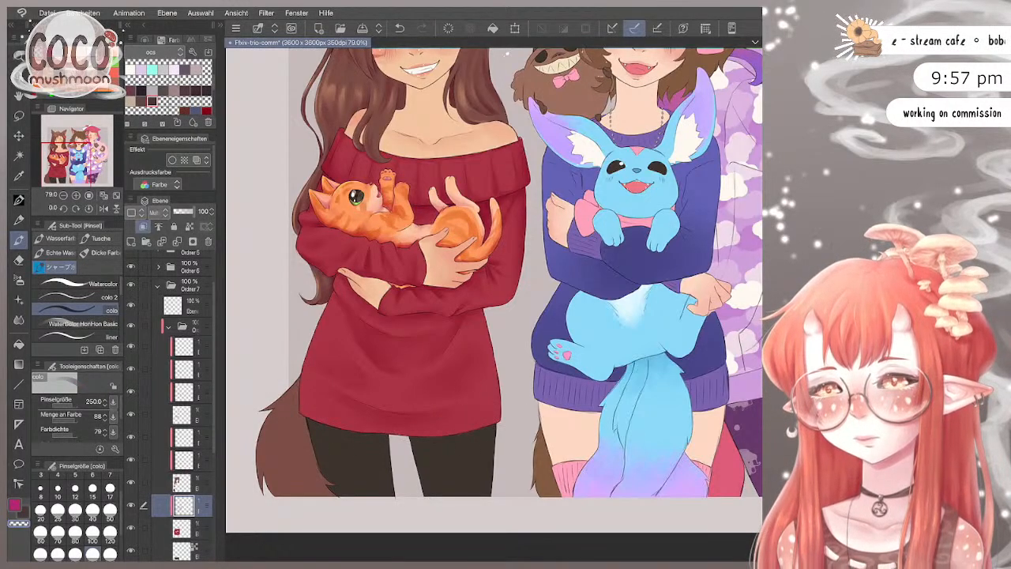
click(92, 532)
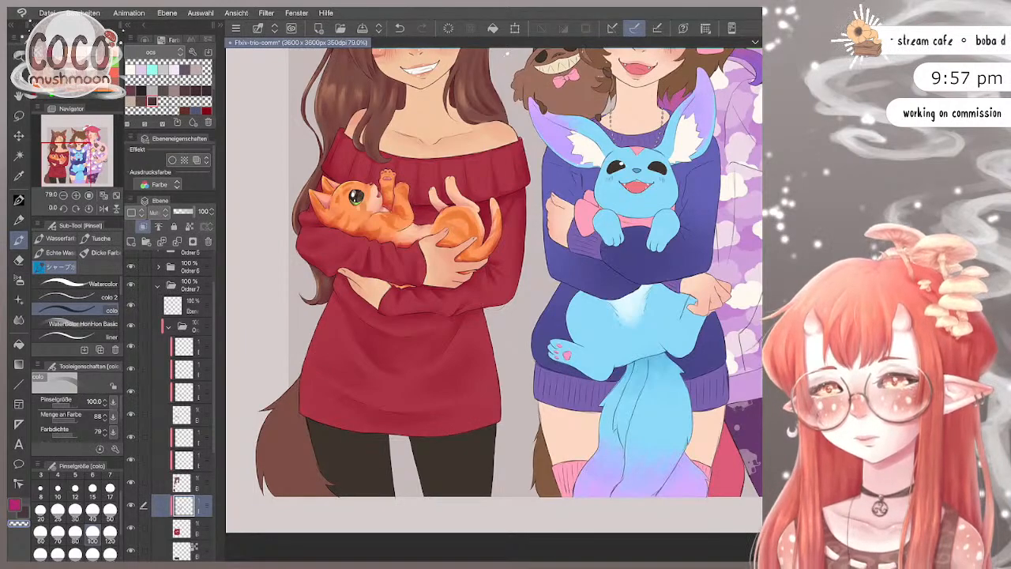
scroll(75, 513, down, 2)
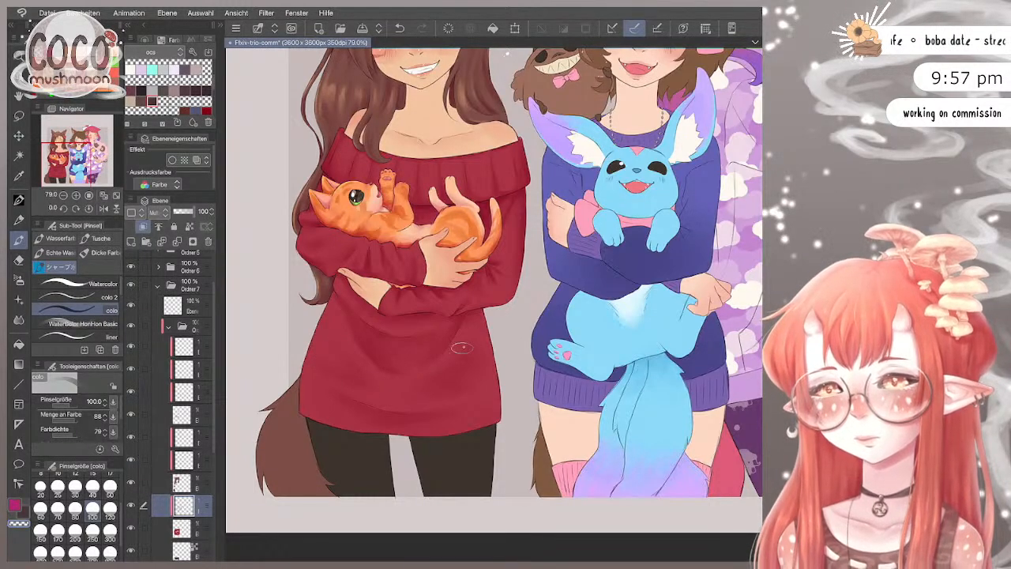
key(bracketright)
key(bracketright)
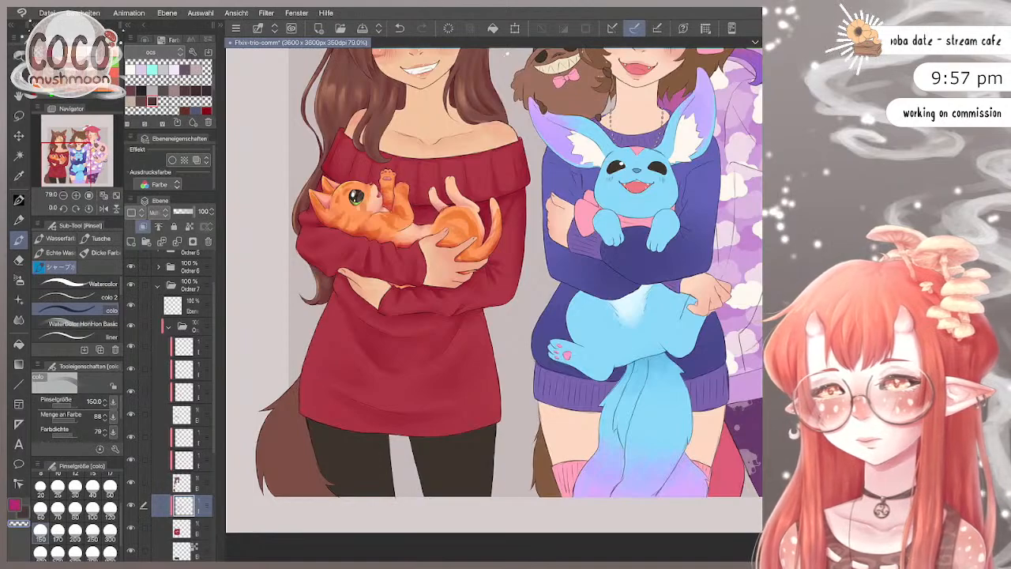
Step: Add and blend fold shadows on the lower front of the red sweater with the brush at size 80
key(bracketleft)
key(bracketleft)
key(bracketleft)
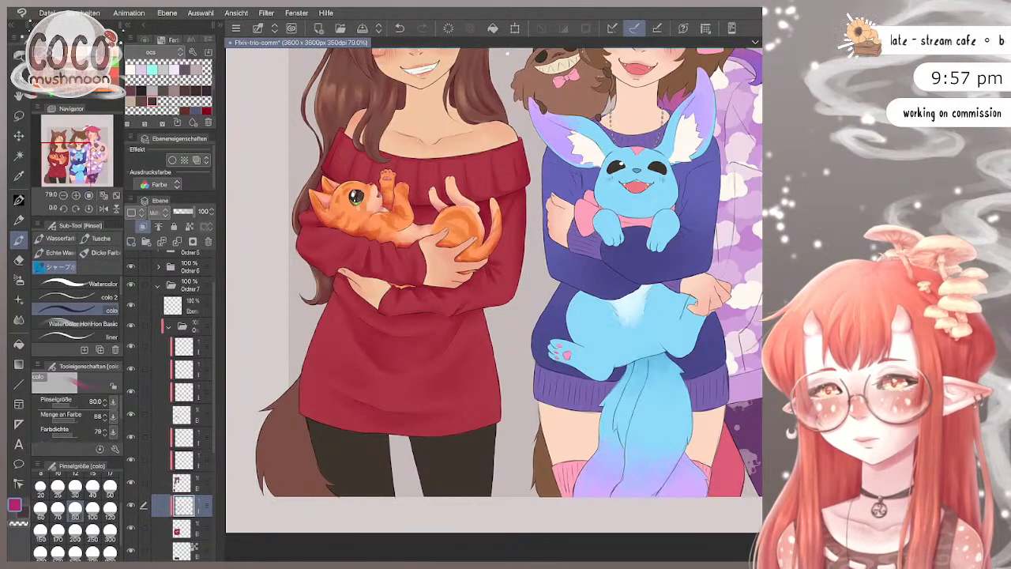
key(c)
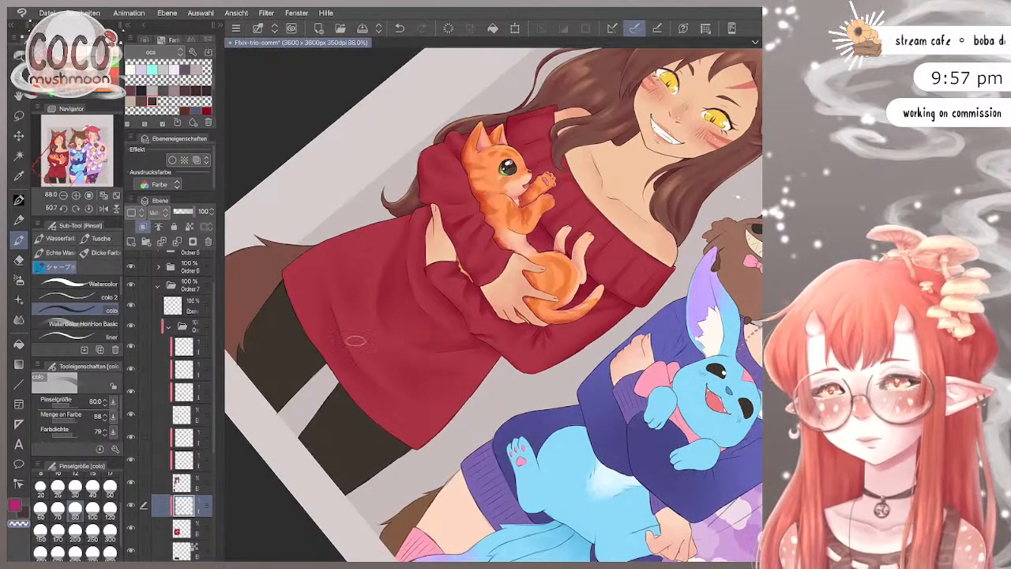
key(c)
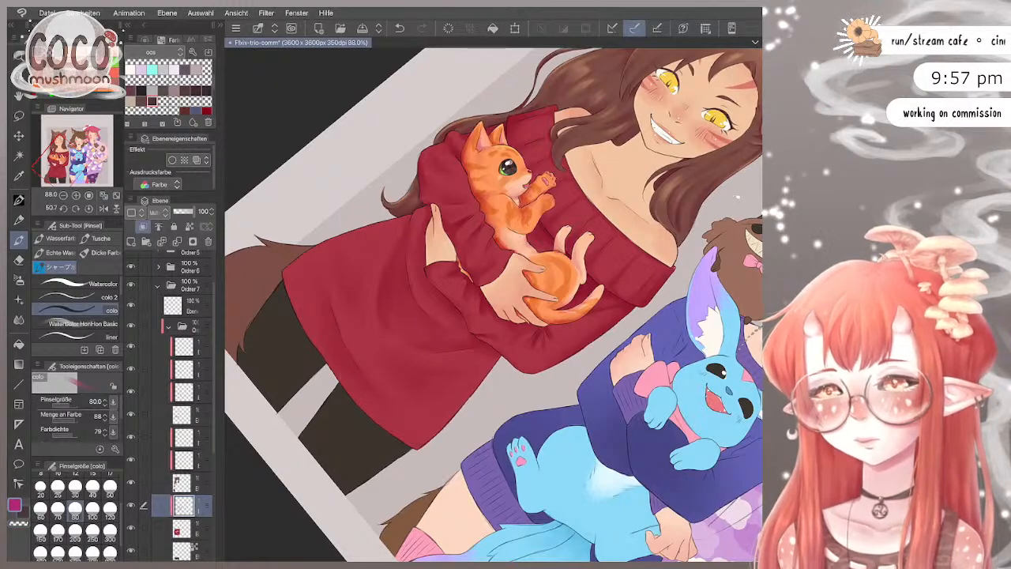
scroll(494, 304, down, 4)
scroll(494, 305, up, 2)
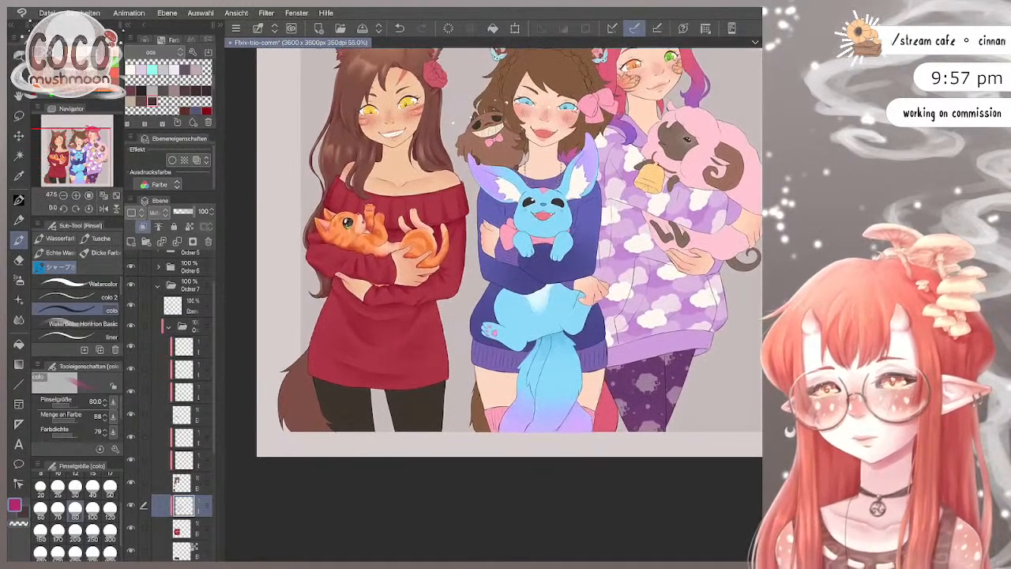
Step: Build up the shading along the red sweater's hem with the brush at size 150
key(bracketright)
key(bracketright)
key(bracketright)
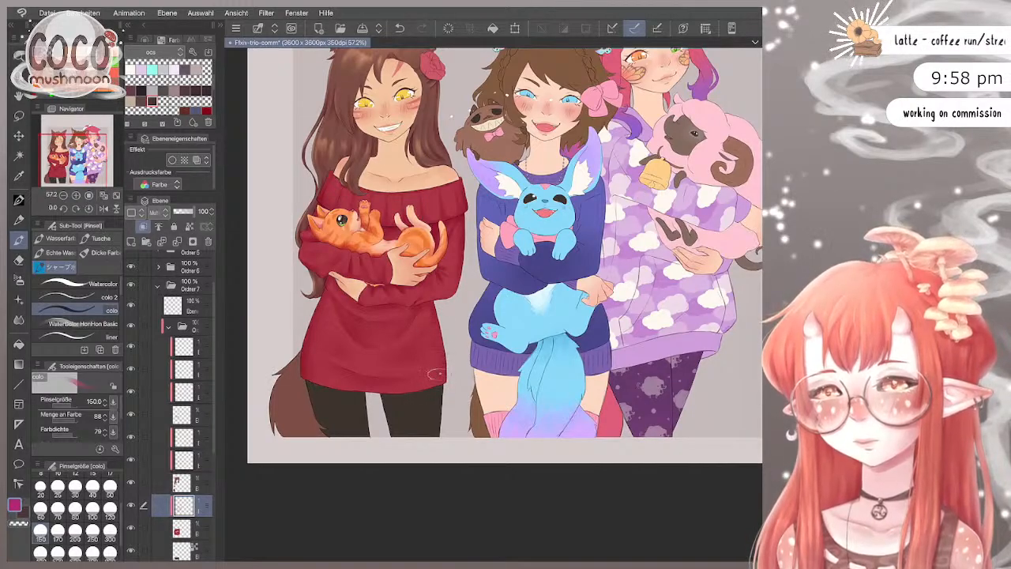
key(ctrl+minus)
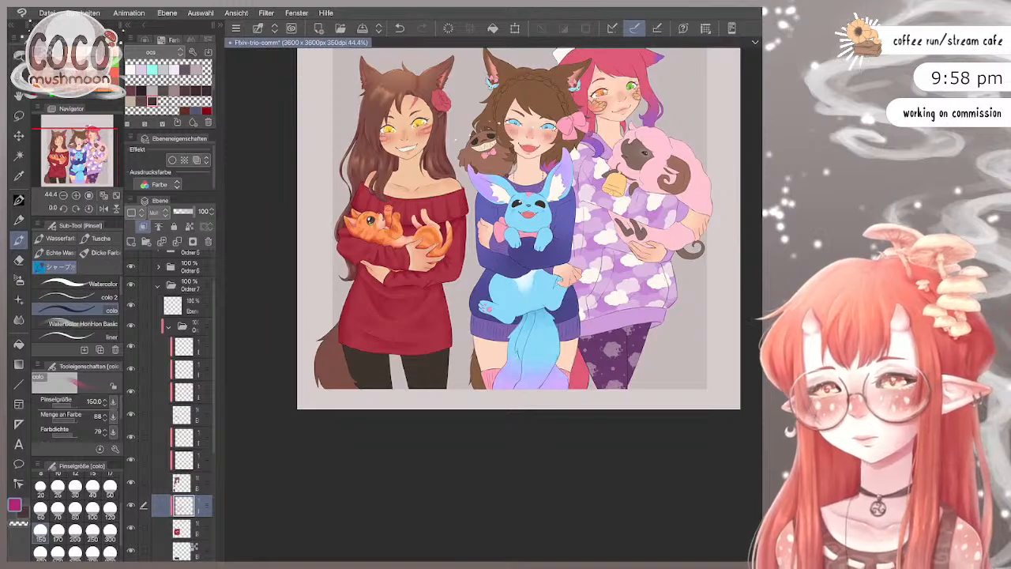
key(ctrl+plus)
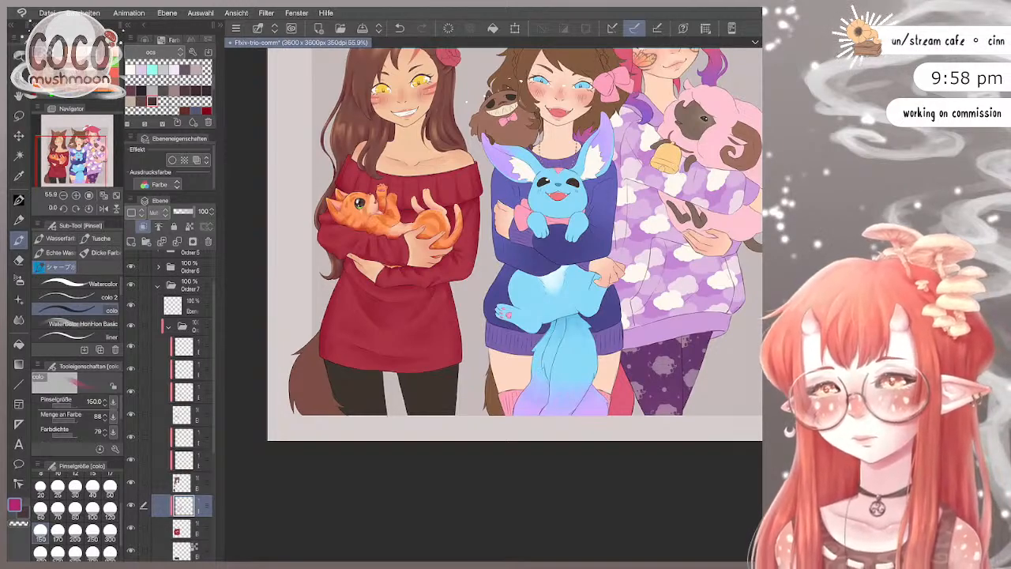
Step: Soften the shading below the crossed arms in transparent colour at brush size 150 and save the illustration
key(x)
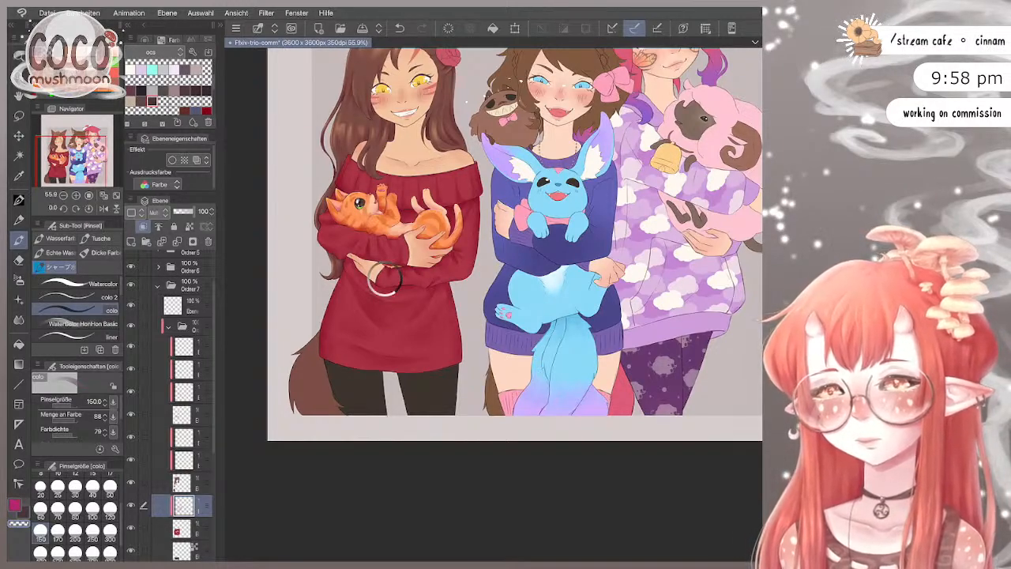
drag(361, 301, 403, 311)
click(47, 13)
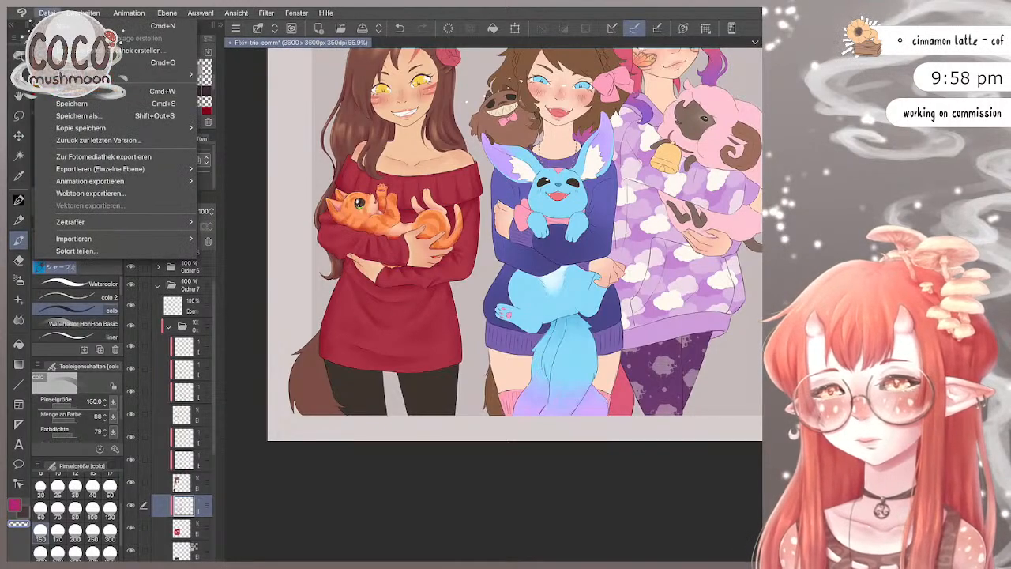
click(71, 104)
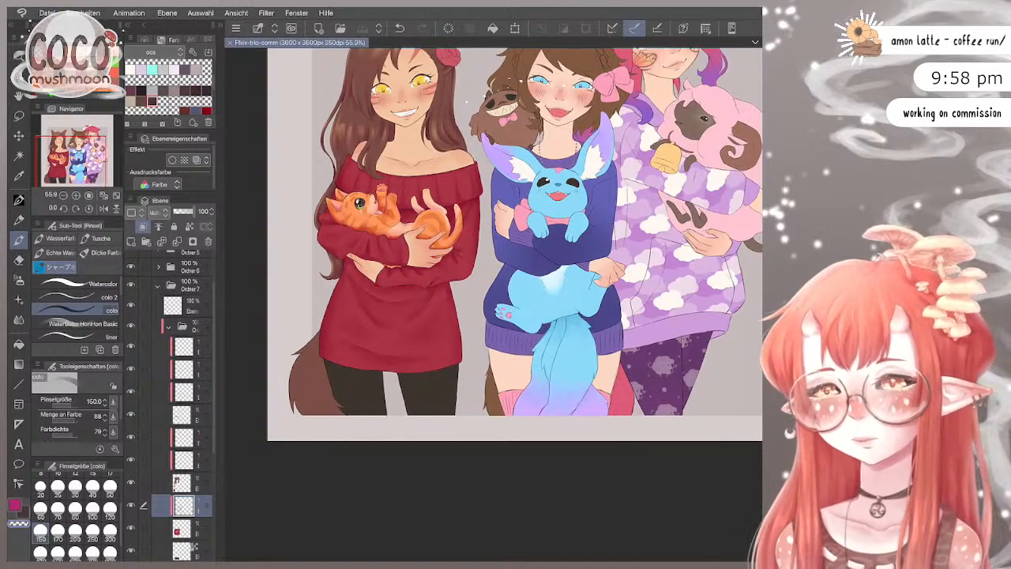
Step: Blend the broad shadows on the red sweater's torso and lower front using brush sizes 70, 250 and 170
key(ctrl+plus)
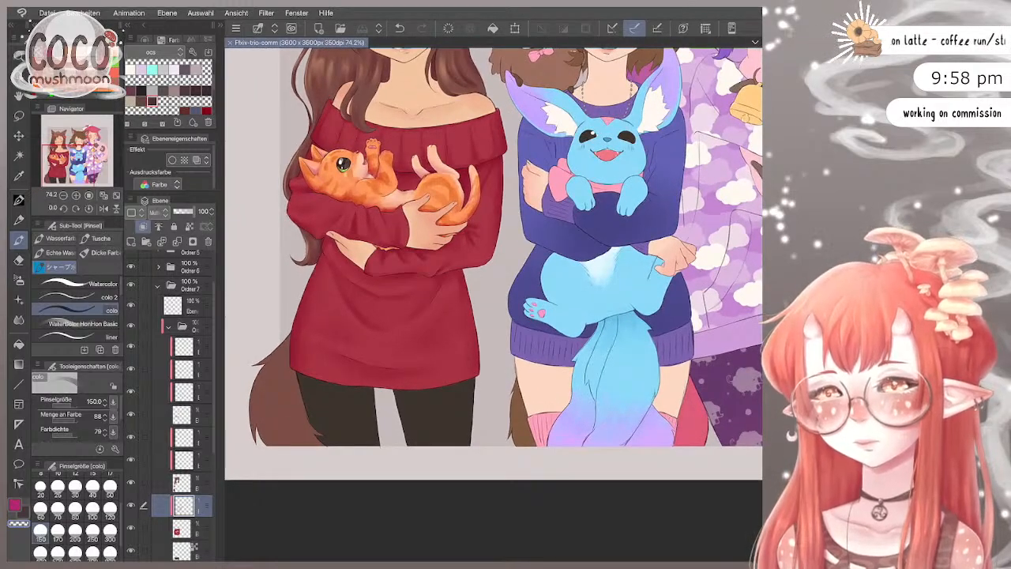
click(58, 508)
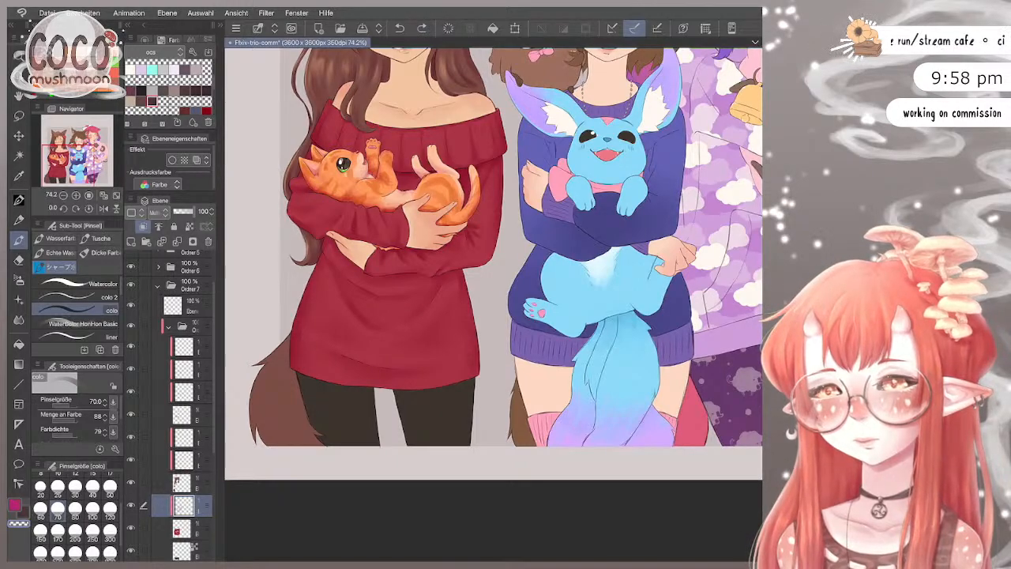
click(92, 531)
drag(376, 345, 363, 346)
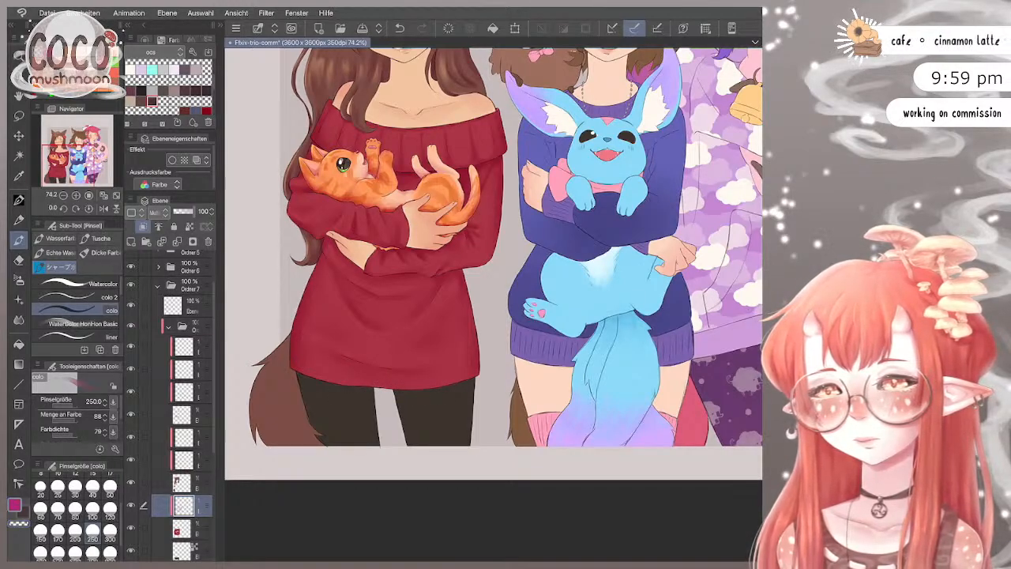
key(bracketleft)
key(bracketleft)
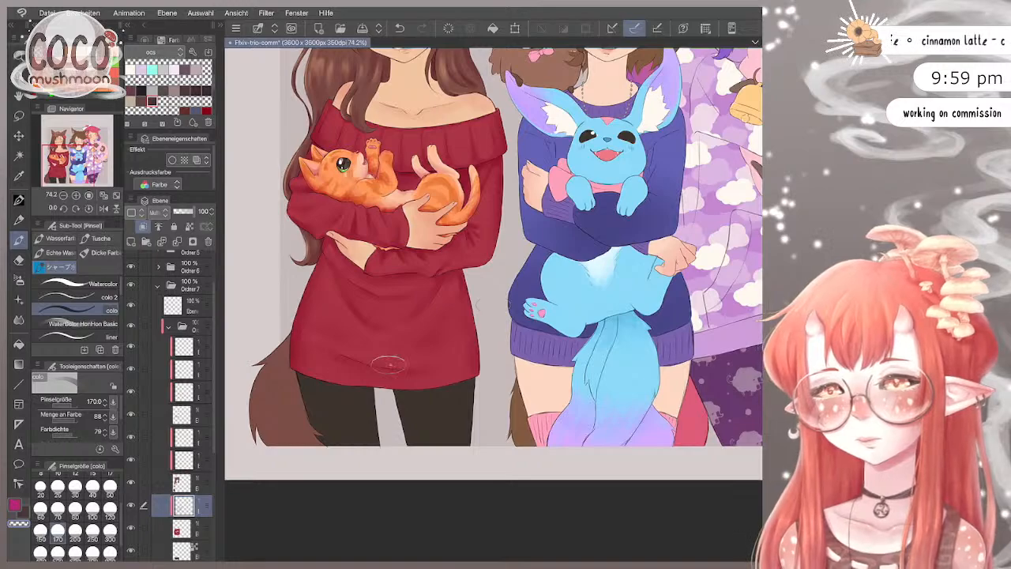
scroll(493, 305, down, 2)
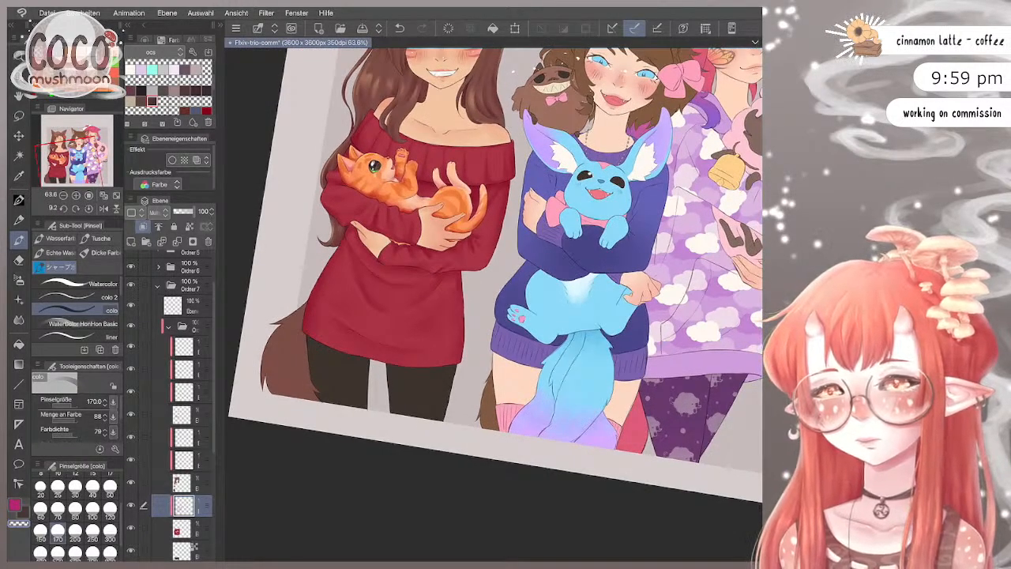
scroll(493, 305, down, 2)
scroll(493, 305, up, 2)
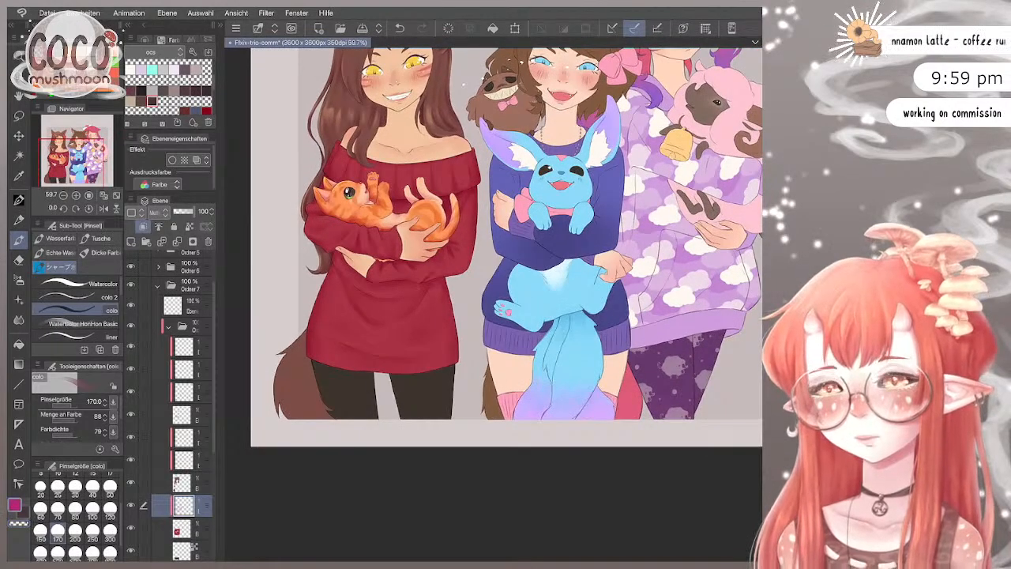
Step: Refine the folds near the sweater's hem and middle using brush sizes 100, 70, 80 and 120
click(92, 508)
scroll(493, 305, up, 1)
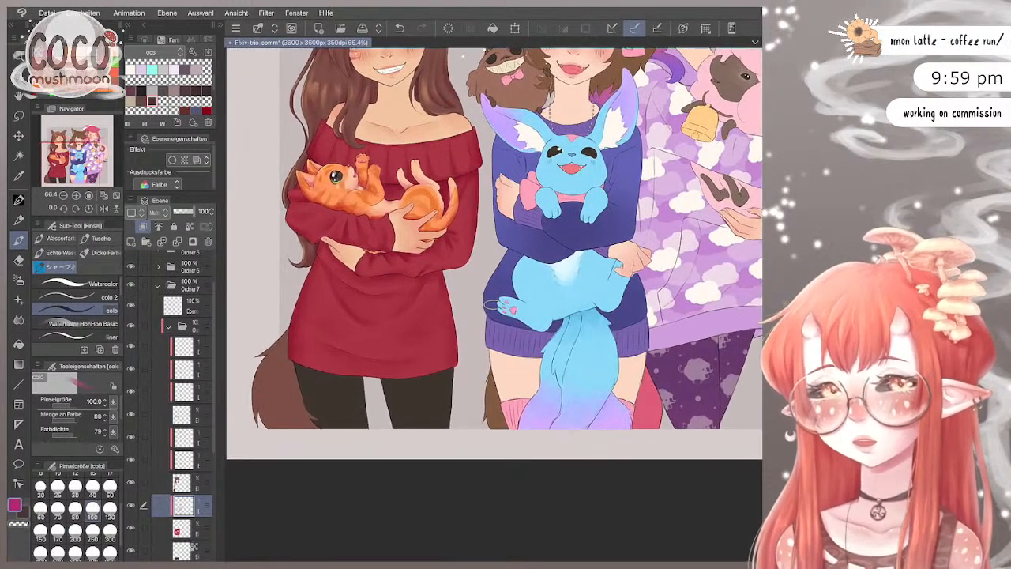
click(58, 508)
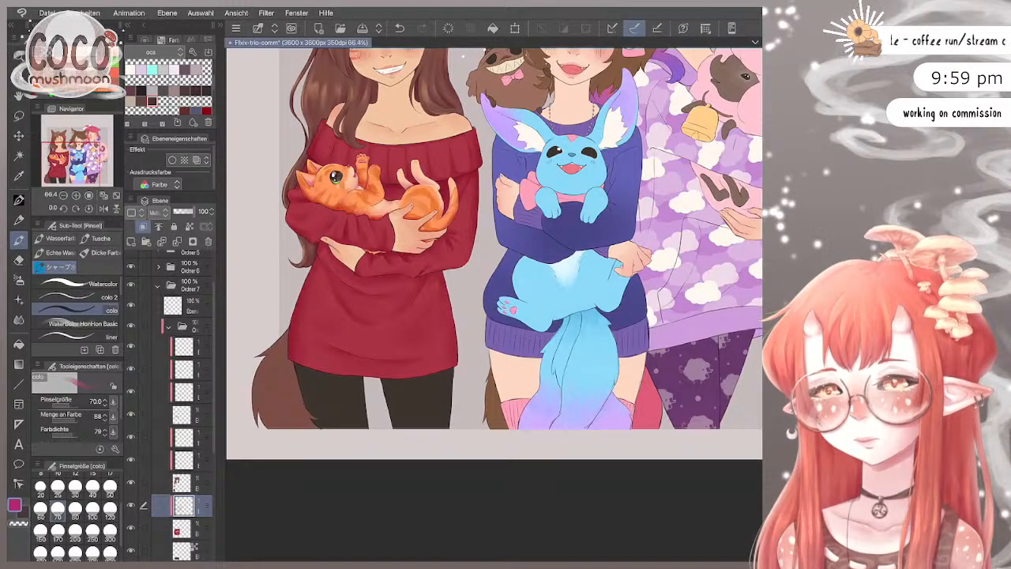
key(bracketright)
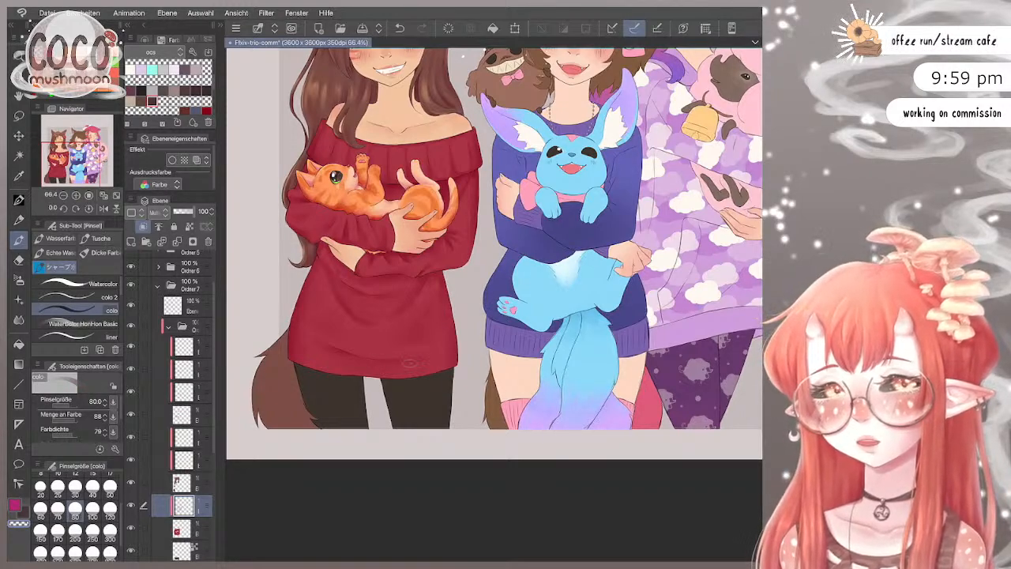
key(bracketright)
key(bracketright)
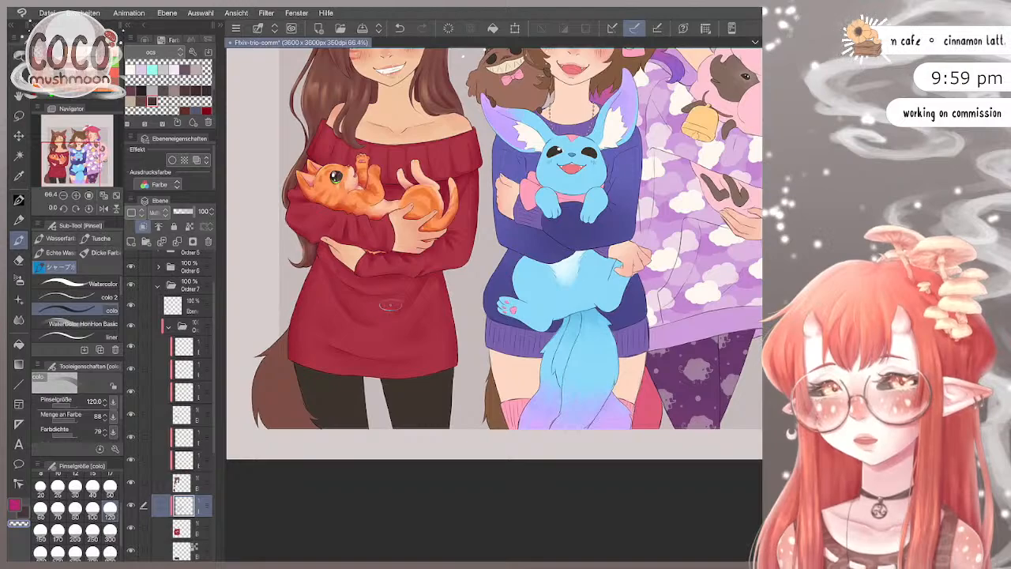
scroll(383, 310, down, 1)
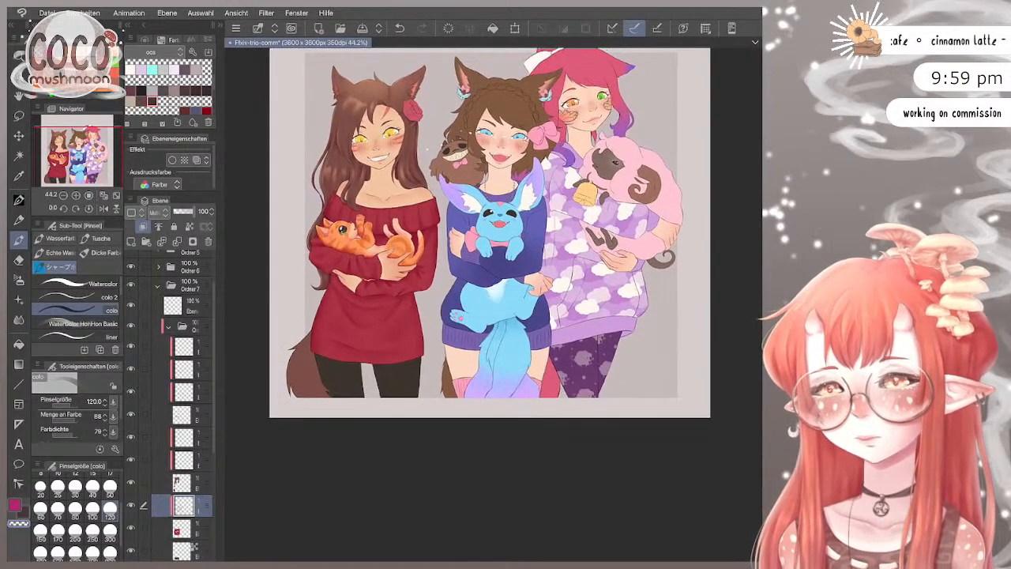
drag(382, 310, 442, 261)
key(ctrl+0)
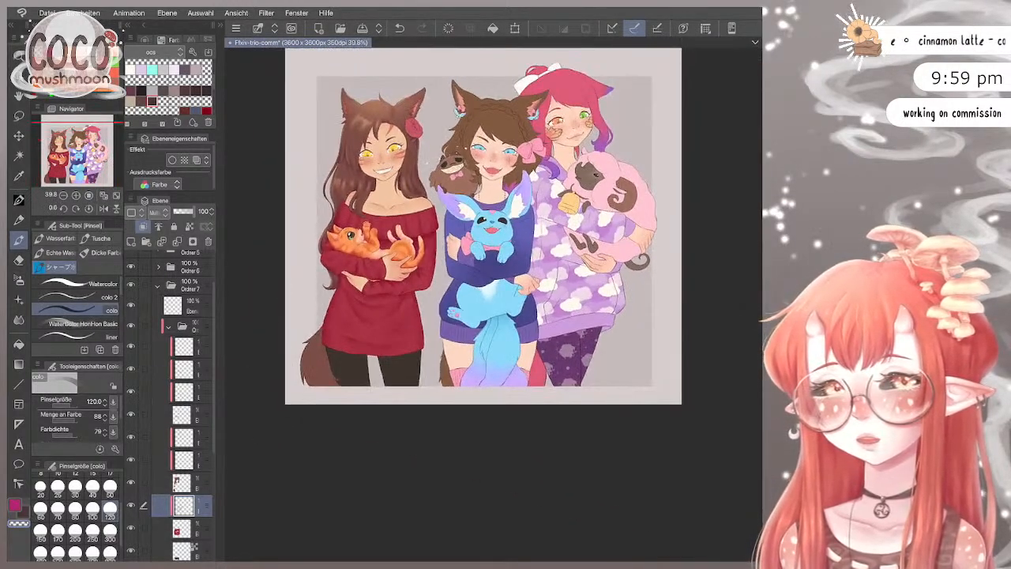
scroll(492, 232, up, 1)
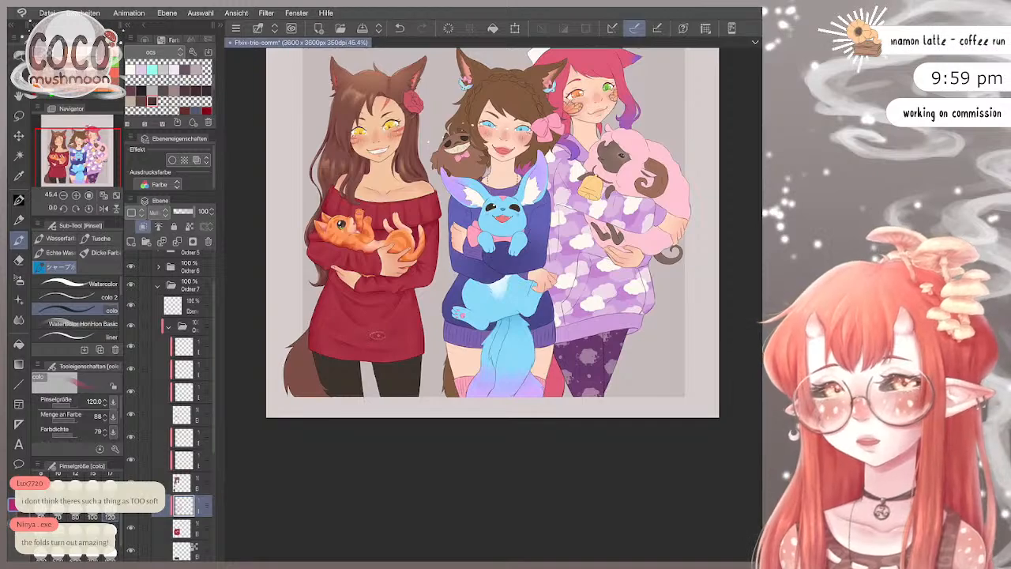
Step: Soften the red sweater's shading in transparent colour at brush size 170 and touch up the folds in magenta at size 70
scroll(493, 230, down, 2)
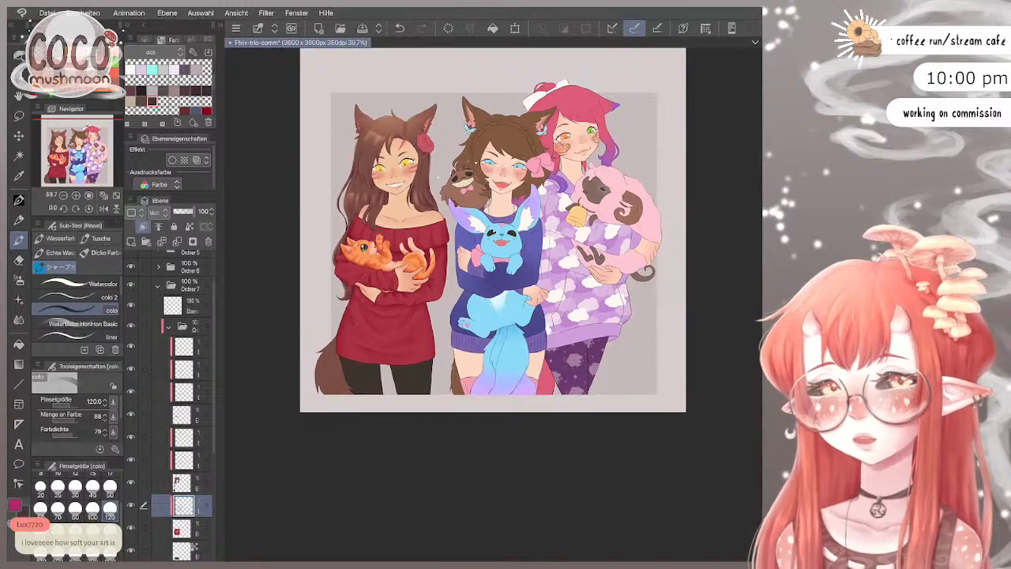
click(57, 531)
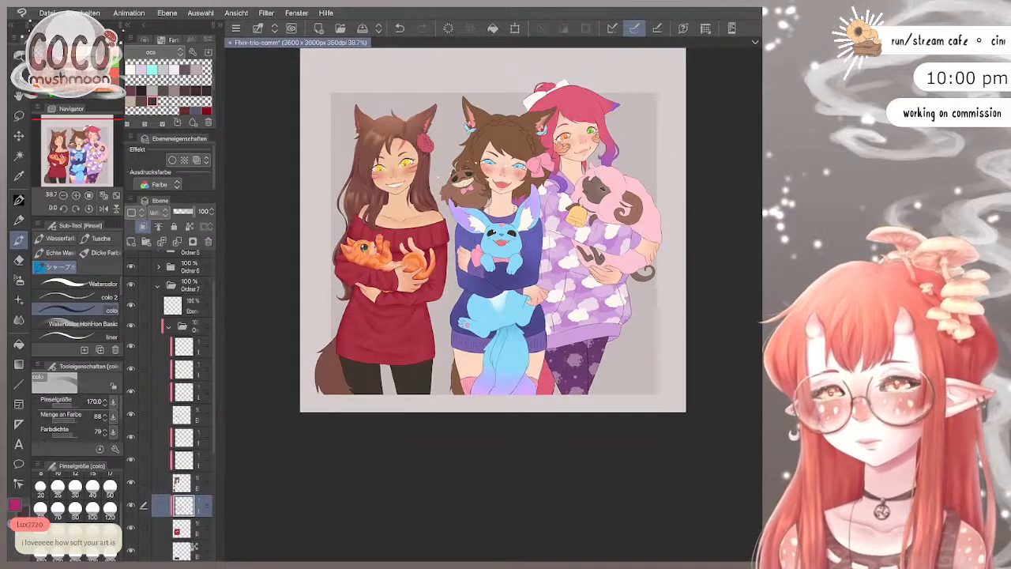
scroll(492, 227, down, 1)
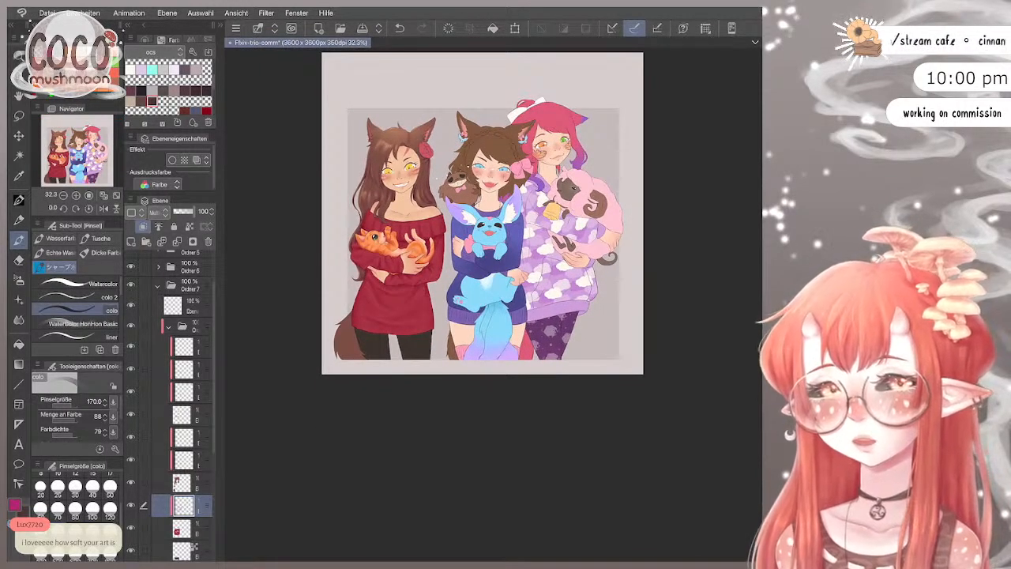
scroll(493, 228, up, 1)
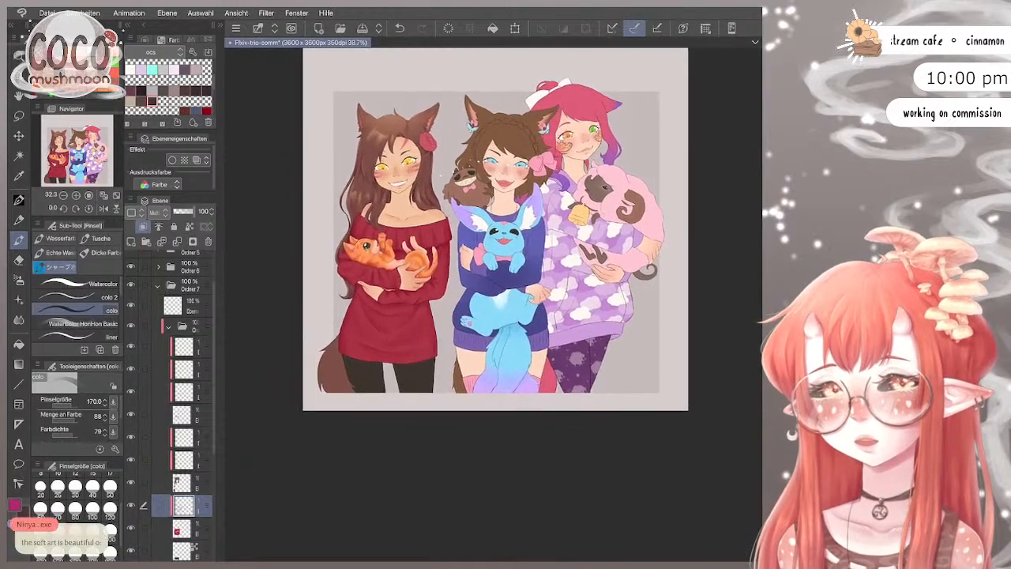
scroll(495, 229, up, 1)
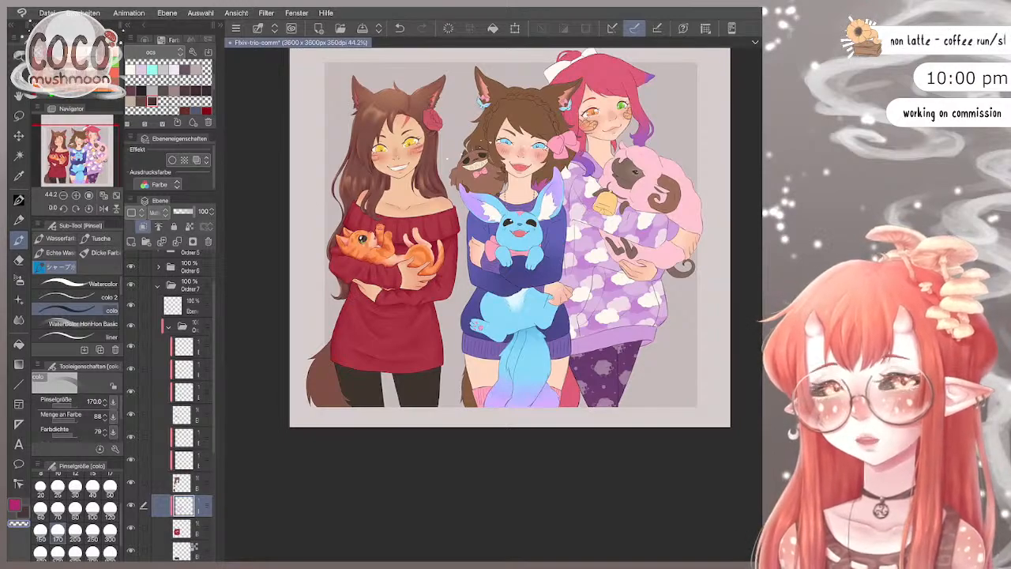
click(58, 508)
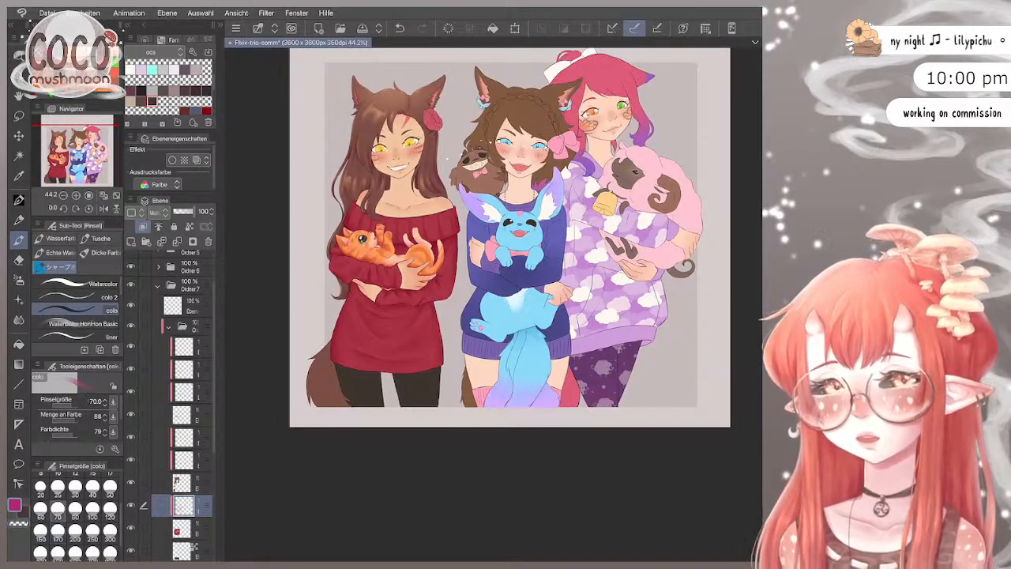
scroll(509, 237, up, 5)
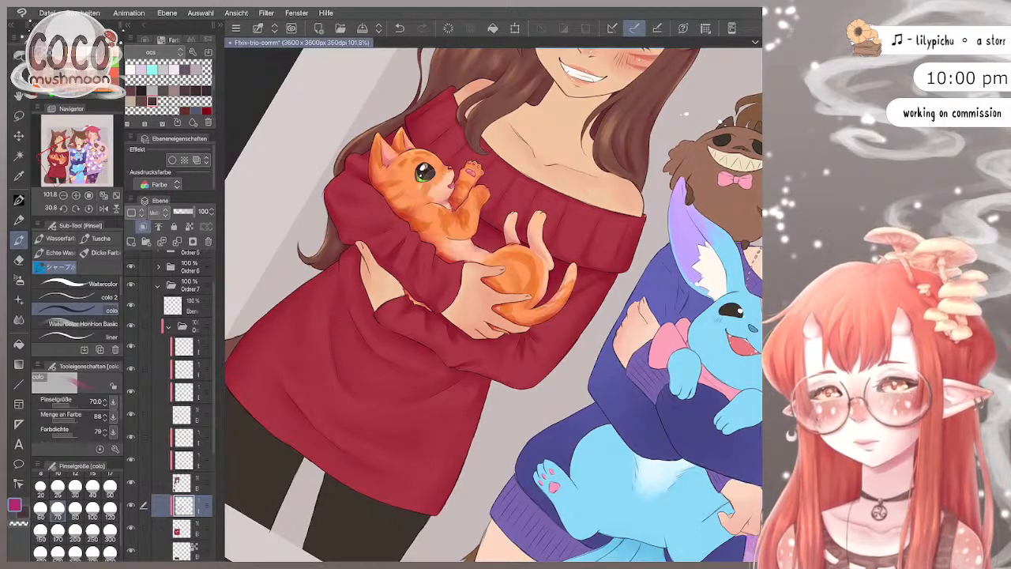
key(ctrl+0)
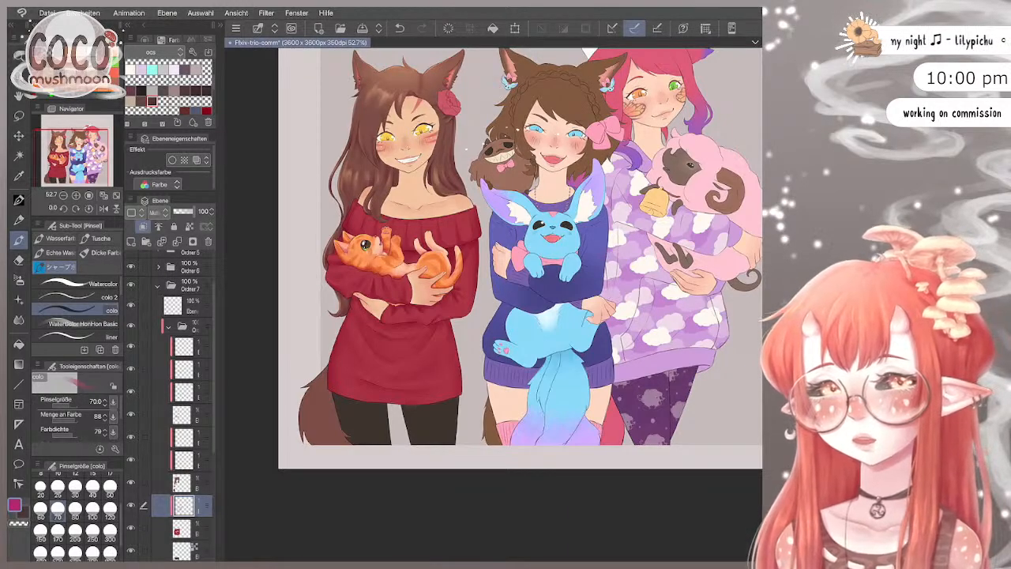
scroll(478, 269, up, 1)
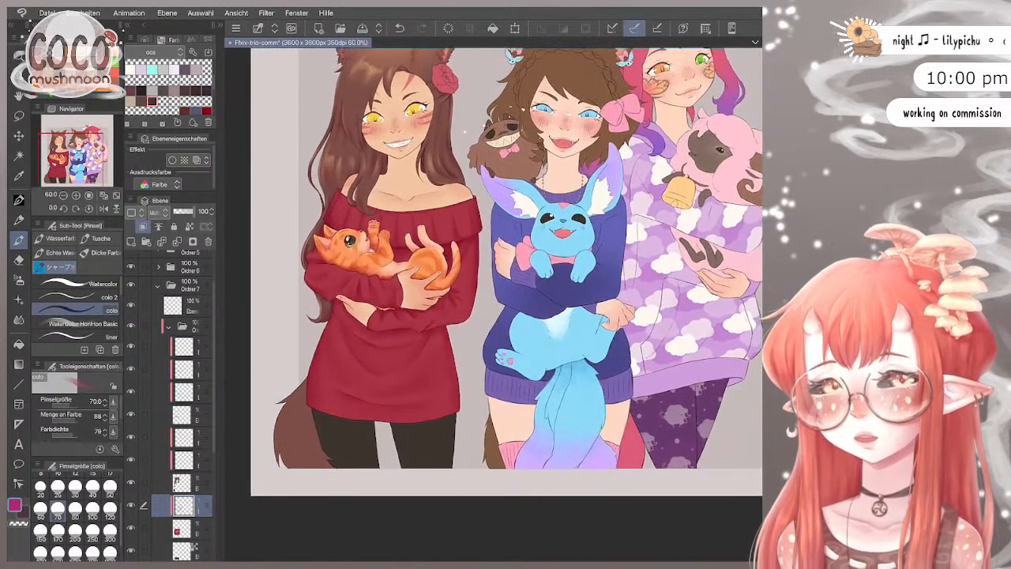
Step: Compare the red sweater with and without its shading by toggling the shading layer's visibility
click(131, 505)
click(131, 505)
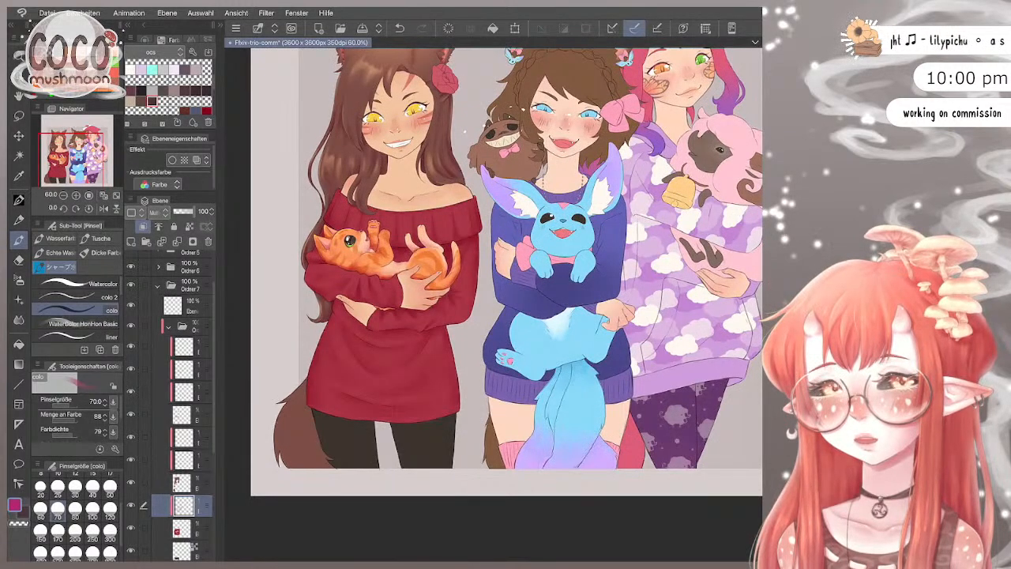
click(131, 504)
click(131, 505)
click(131, 505)
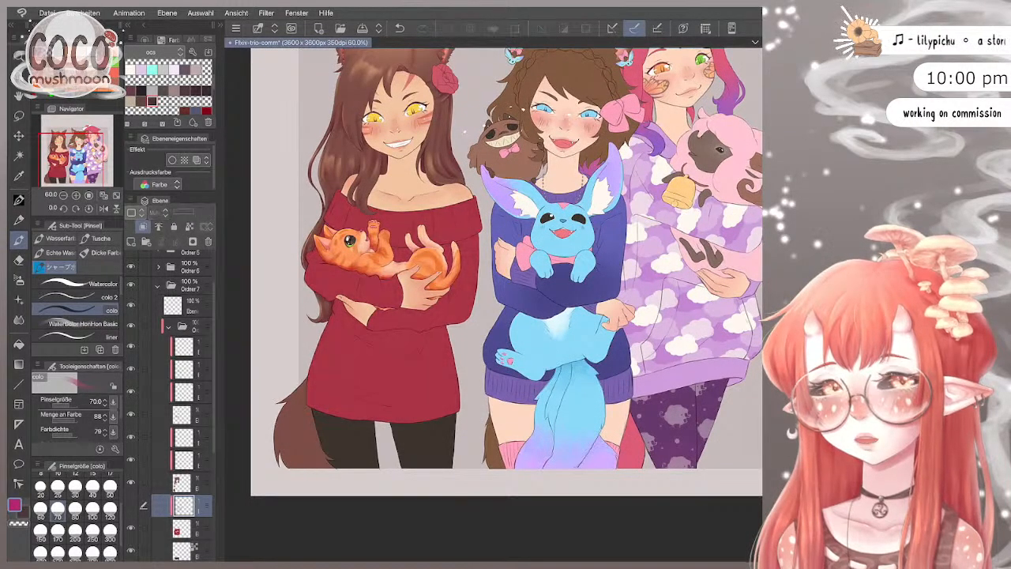
click(131, 504)
scroll(490, 269, down, 1)
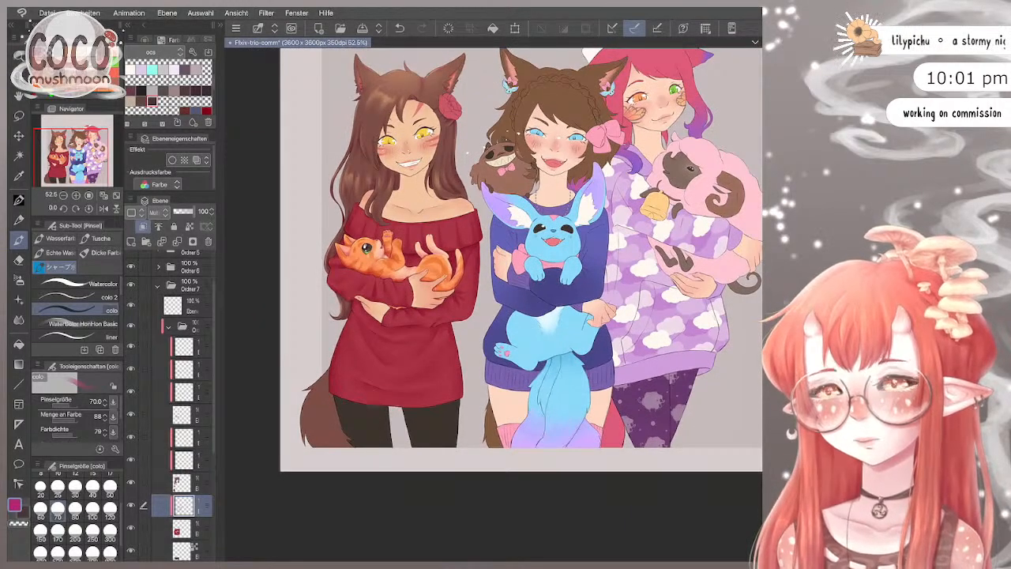
click(131, 504)
click(131, 505)
Step: Add a clipped layer above the sweater shading, change its blending mode and choose a light peach colour
key(ctrl+shift+n)
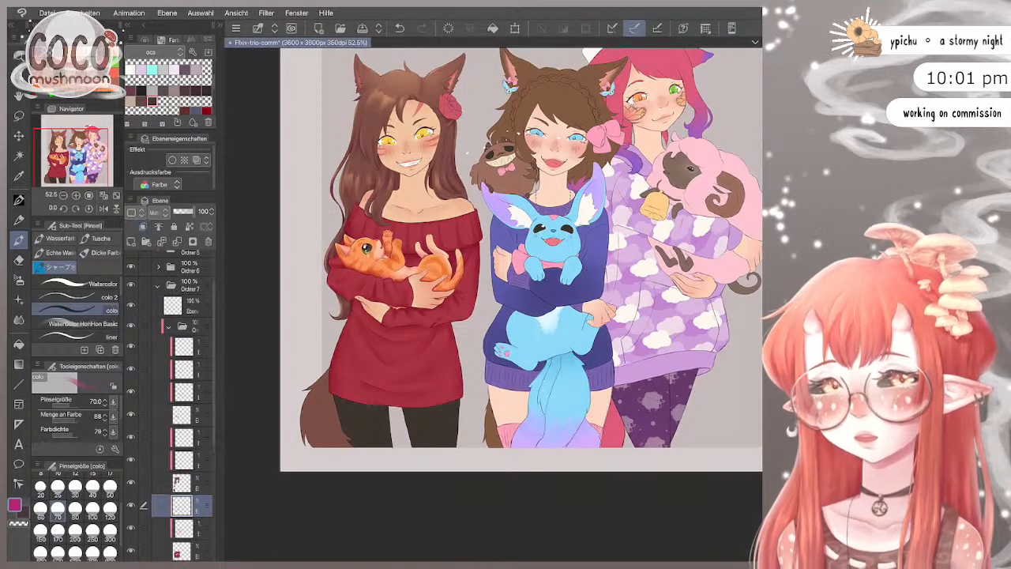
click(151, 212)
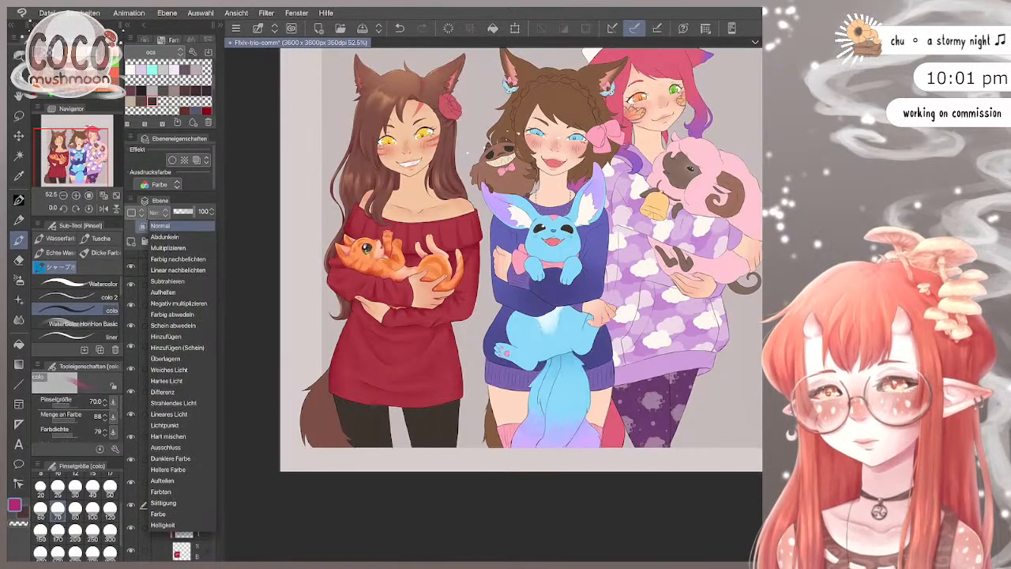
key(Escape)
scroll(169, 87, up, 4)
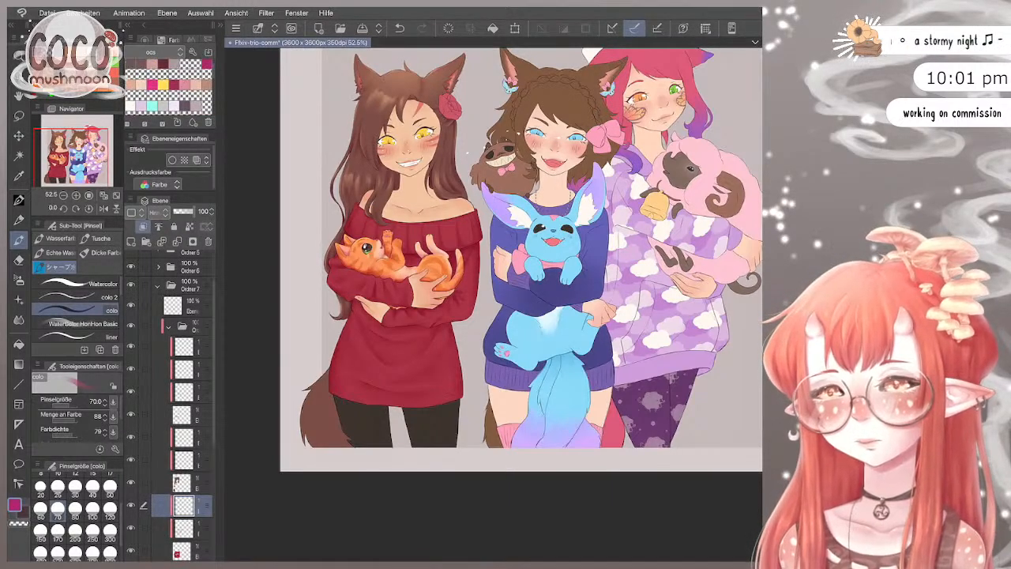
click(130, 66)
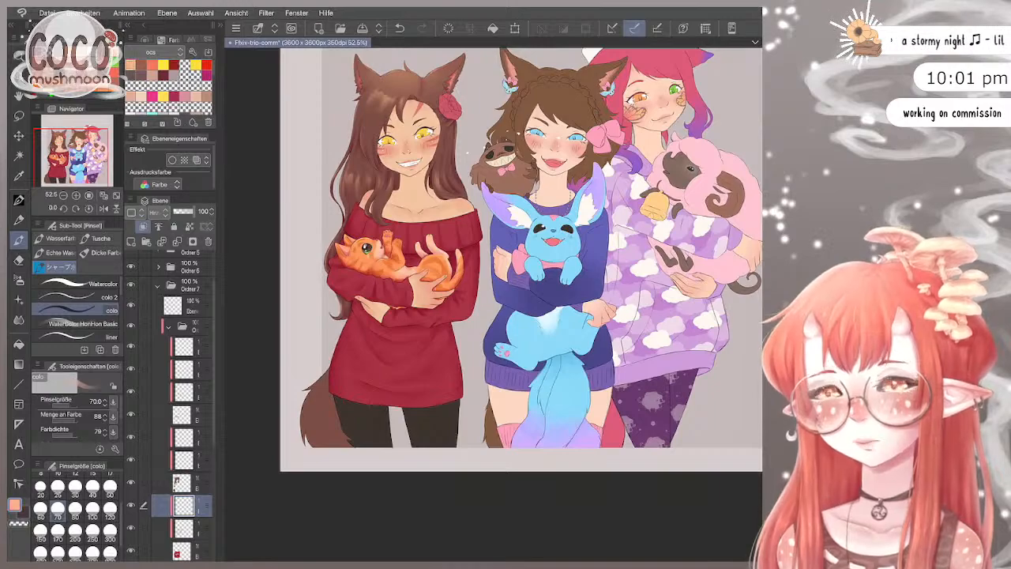
Step: Try peach highlights on the red sweater with brush sizes 120 and 30 and undo the last stroke
click(110, 508)
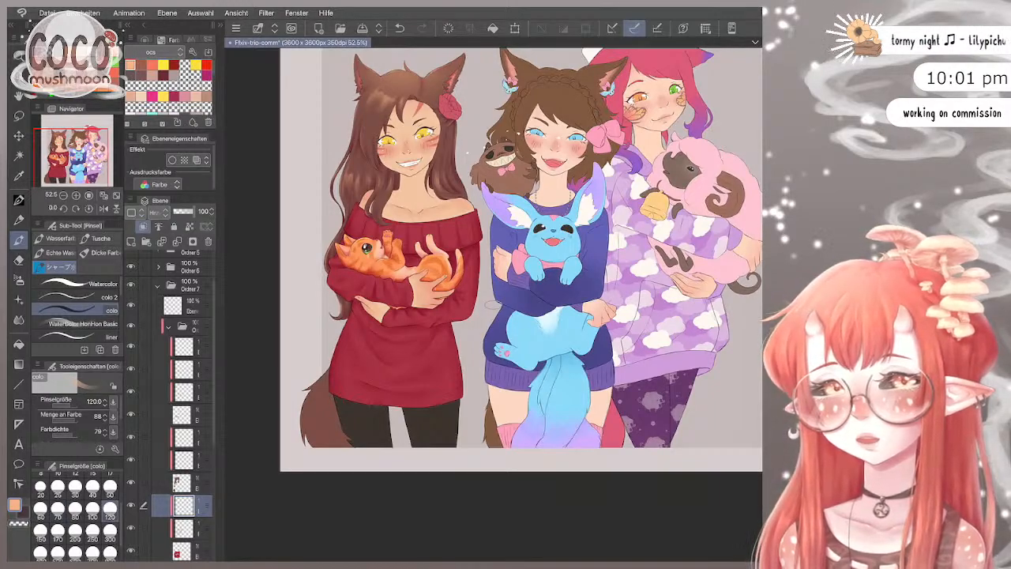
scroll(408, 203, up, 2)
click(75, 488)
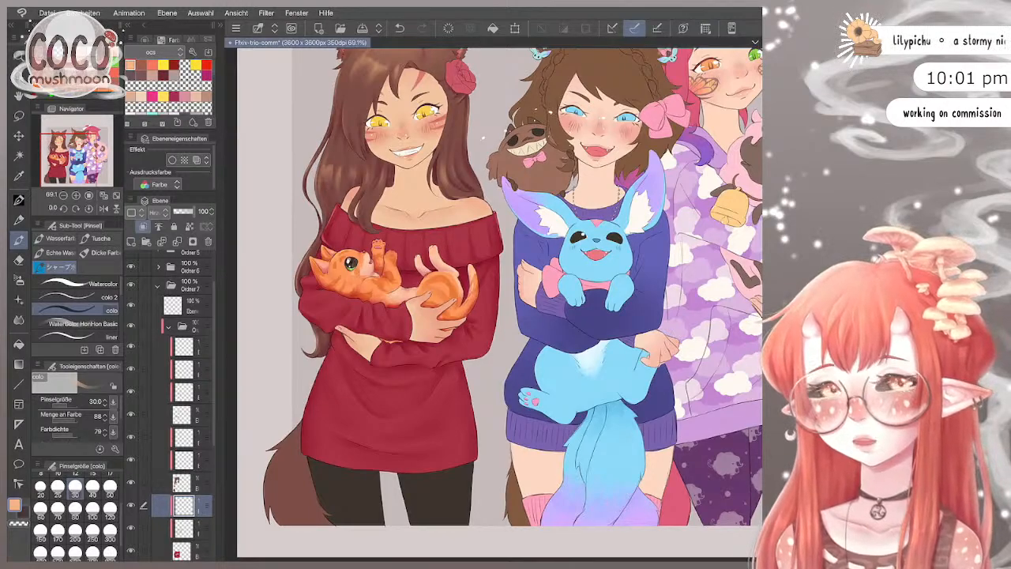
key(ctrl+z)
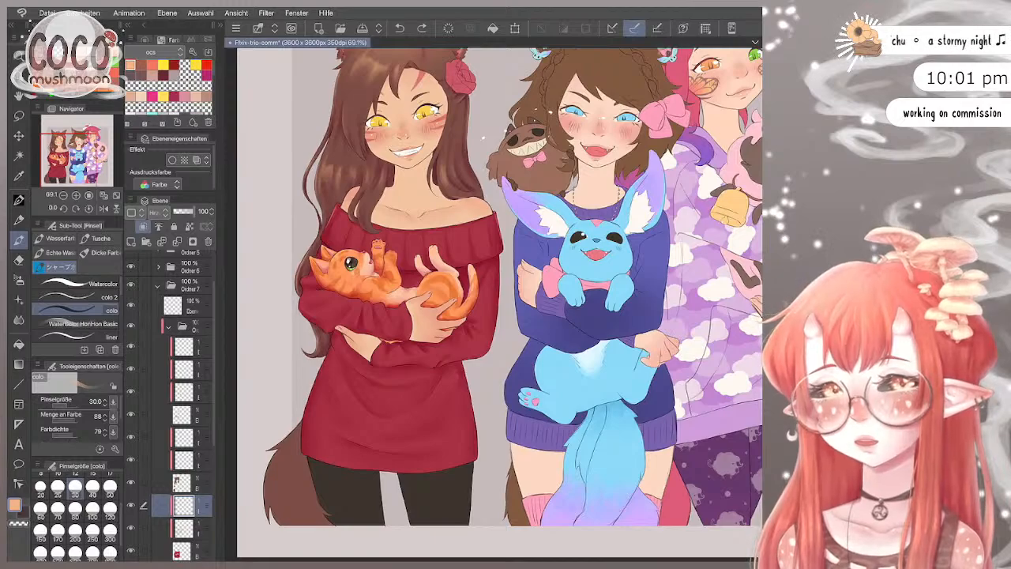
Step: Switch to the sweater's shading layer, set magenta as the secondary colour and deepen the shading at brush size 70
click(183, 528)
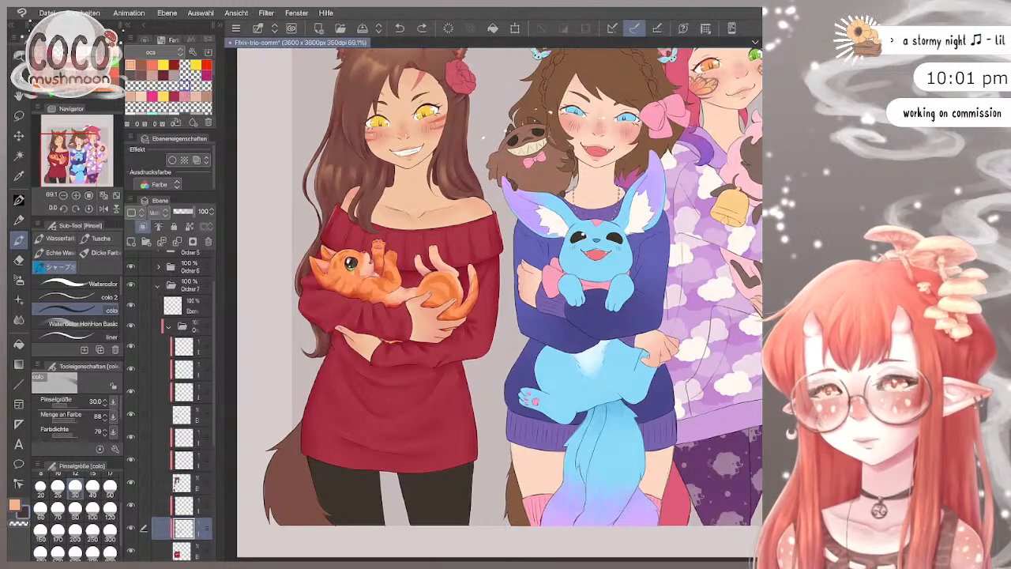
click(207, 76)
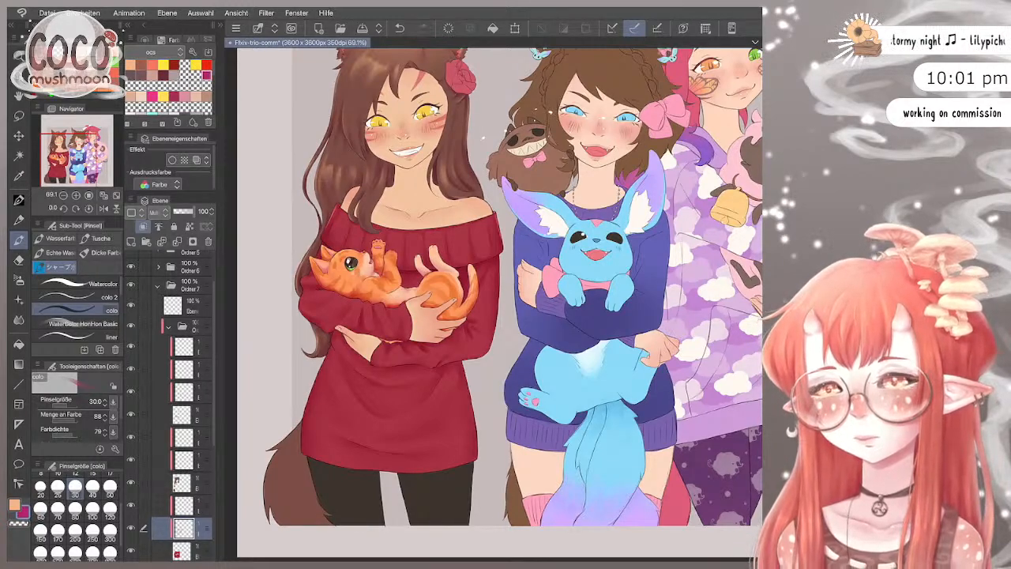
key(bracketright)
key(bracketright)
key(bracketright)
key(bracketright)
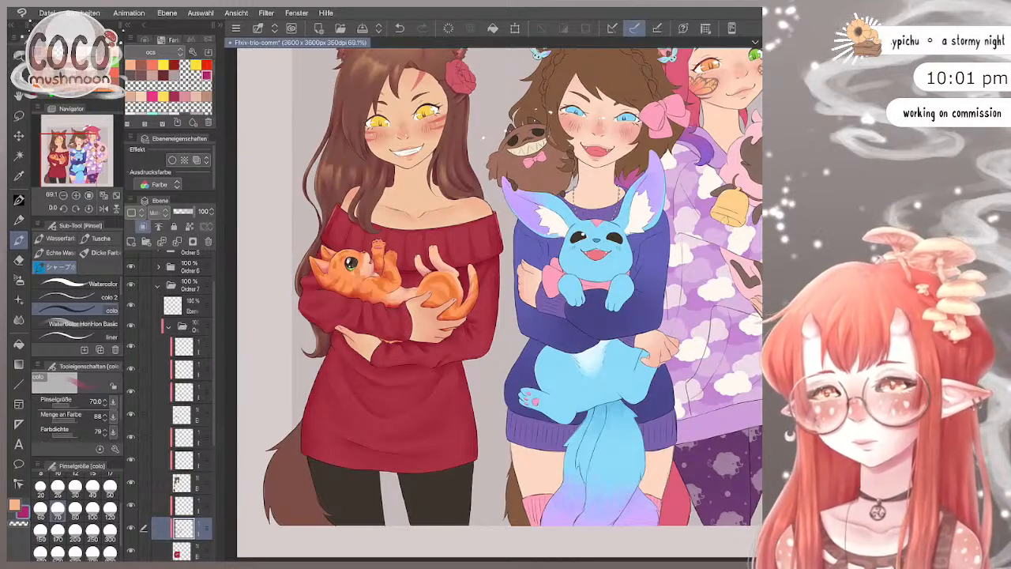
Step: Paint thin peach highlights along the outer edges of the red sweater's sleeve and torso on the highlight layer, settling on brush size 30
key(alt+bracketright)
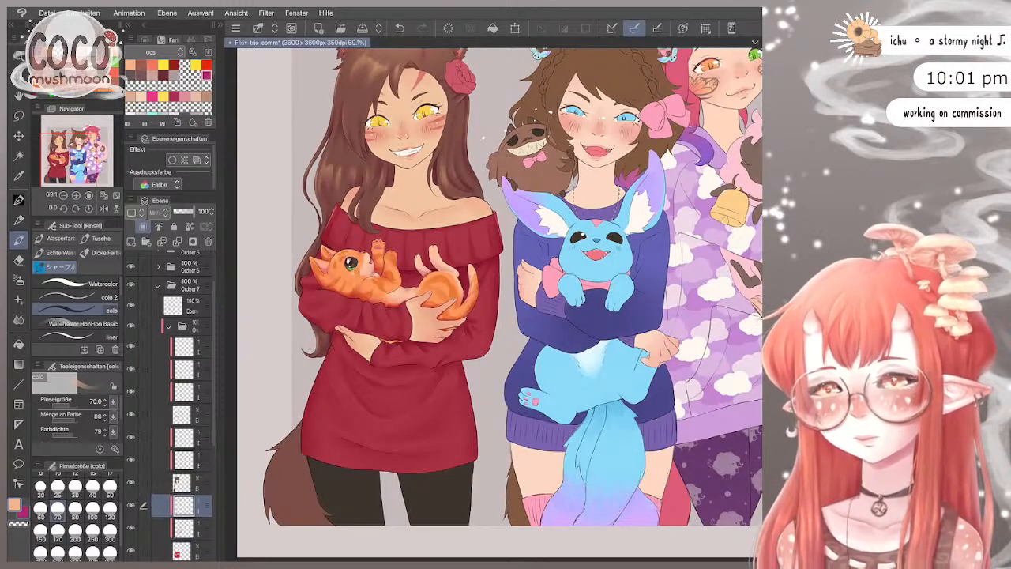
key(bracketleft)
key(bracketleft)
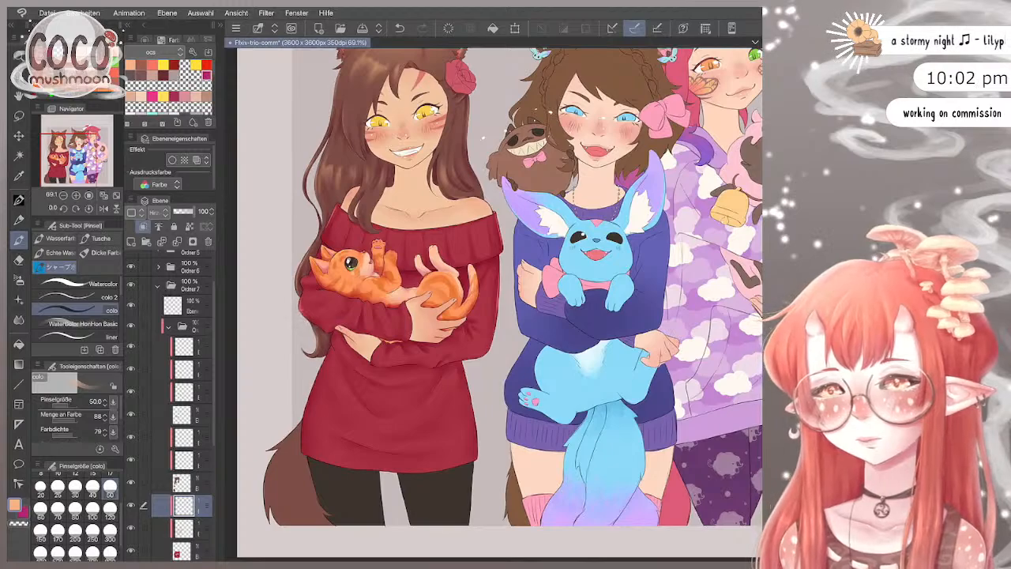
key(ctrl+z)
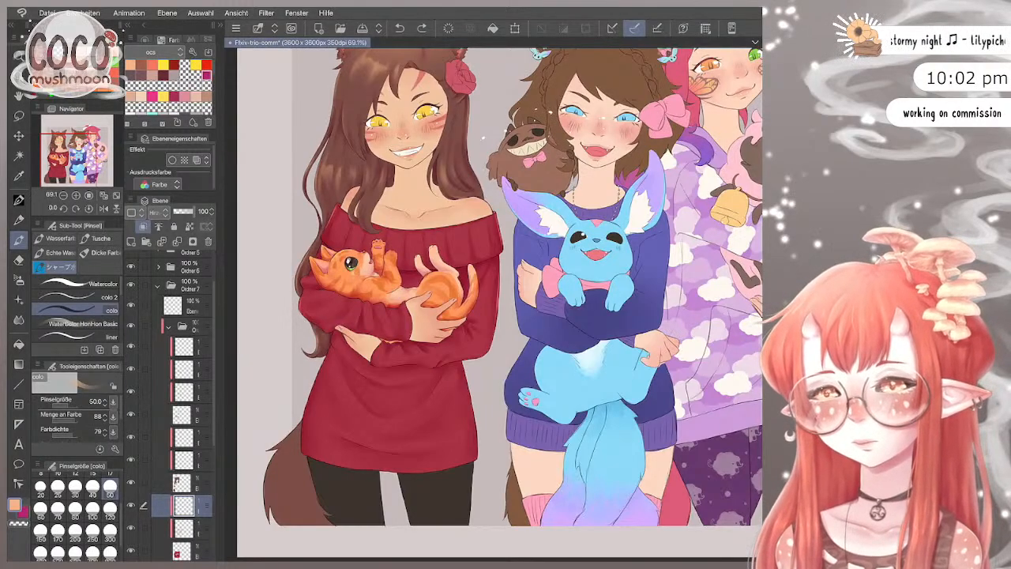
key(bracketleft)
key(bracketleft)
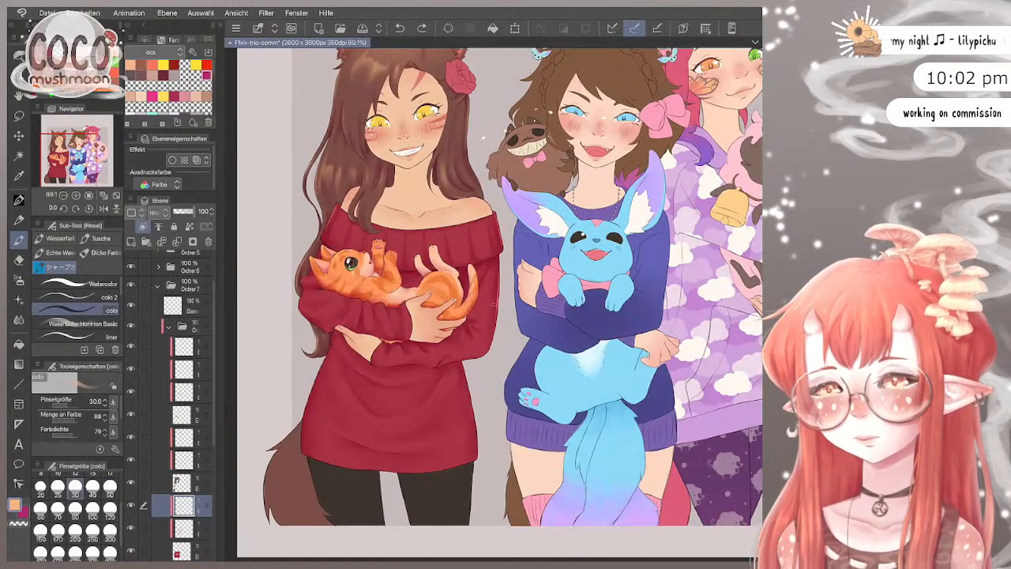
drag(300, 295, 300, 308)
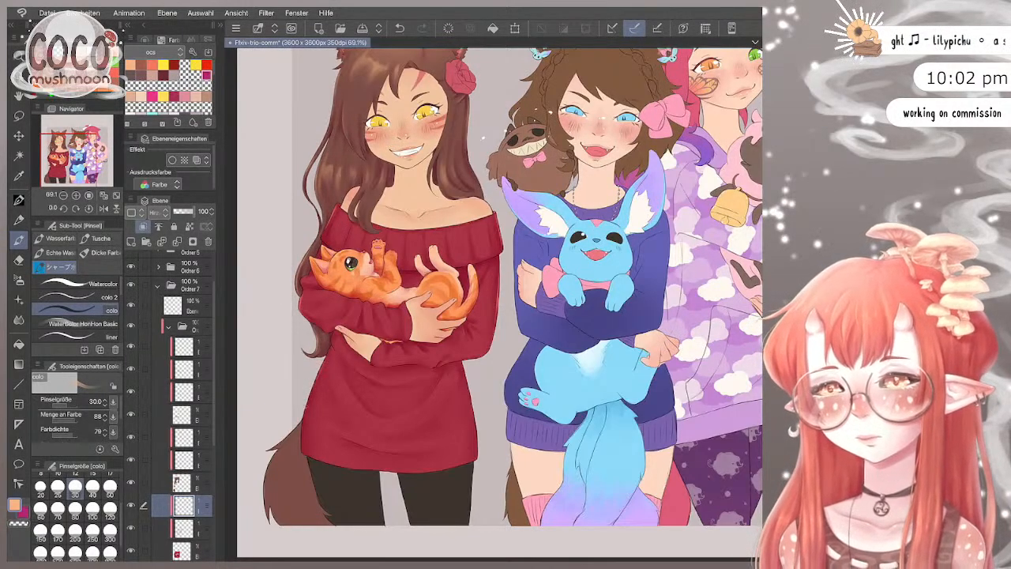
drag(311, 393, 306, 412)
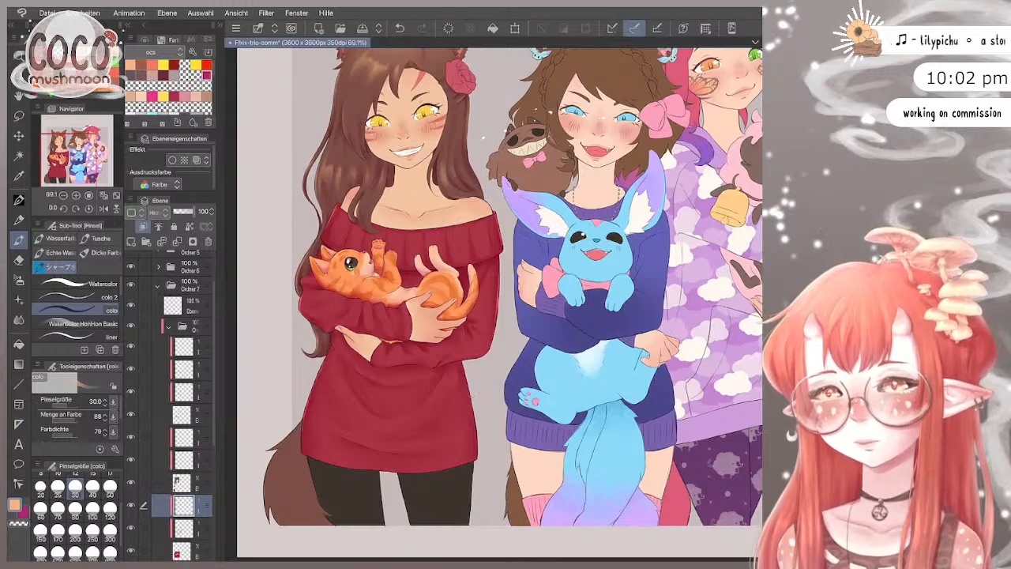
drag(466, 392, 467, 377)
drag(477, 442, 477, 425)
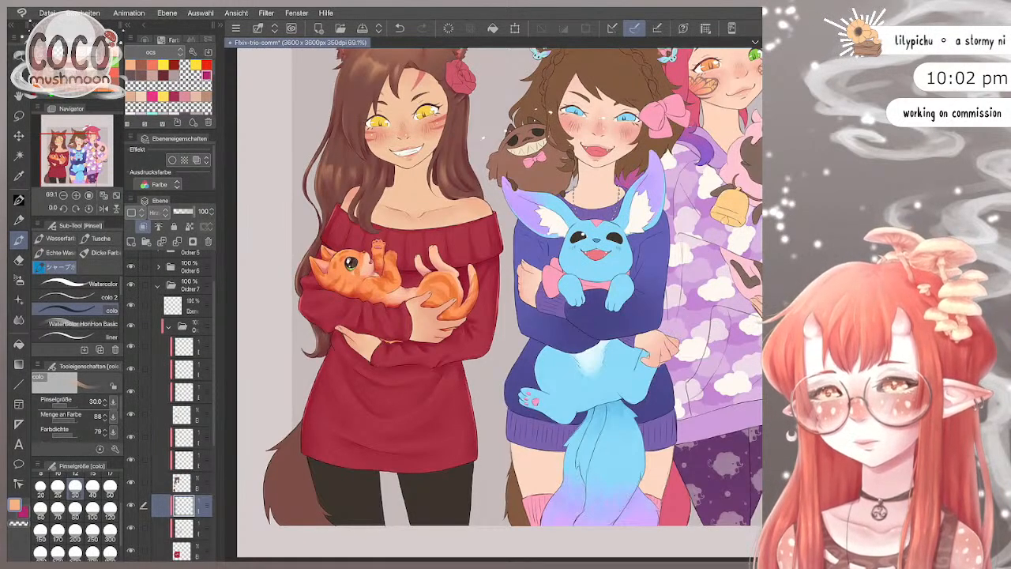
drag(373, 364, 380, 369)
key(ctrl+z)
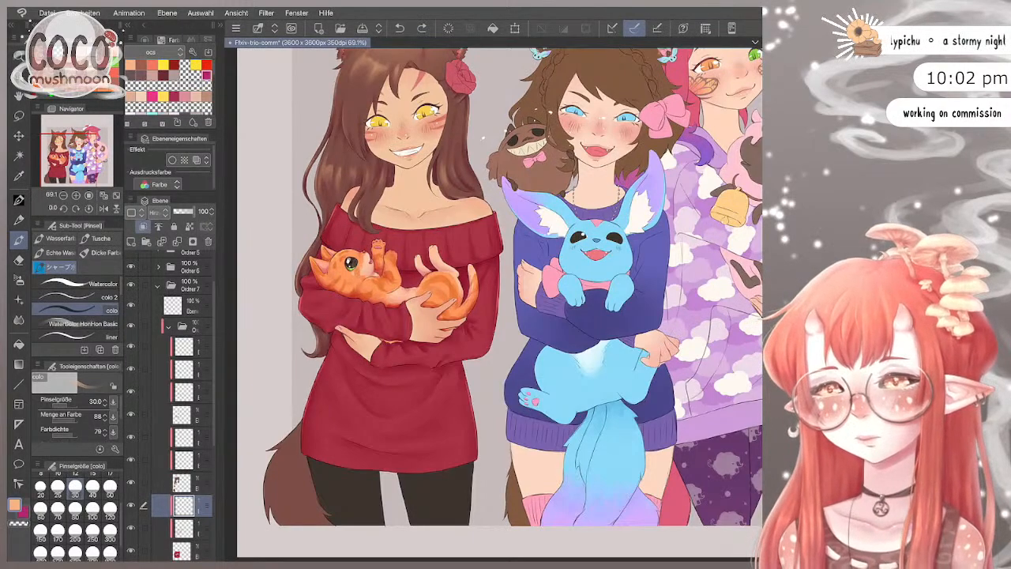
Step: Shade the first character's brown tail in magenta on the shading layer above the hair layer, varying brush size between 80, 120 and 50
key(ctrl+0)
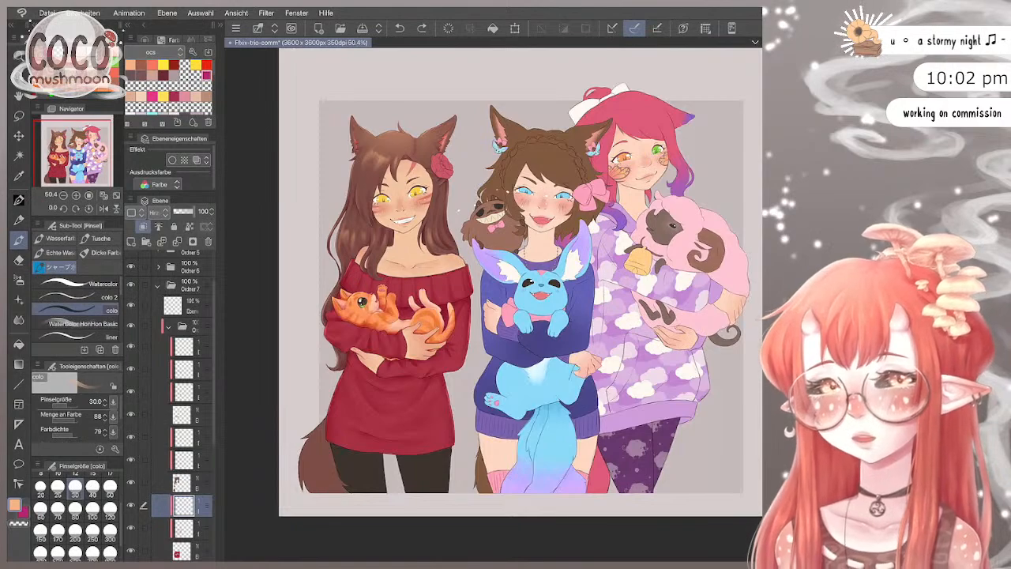
click(189, 483)
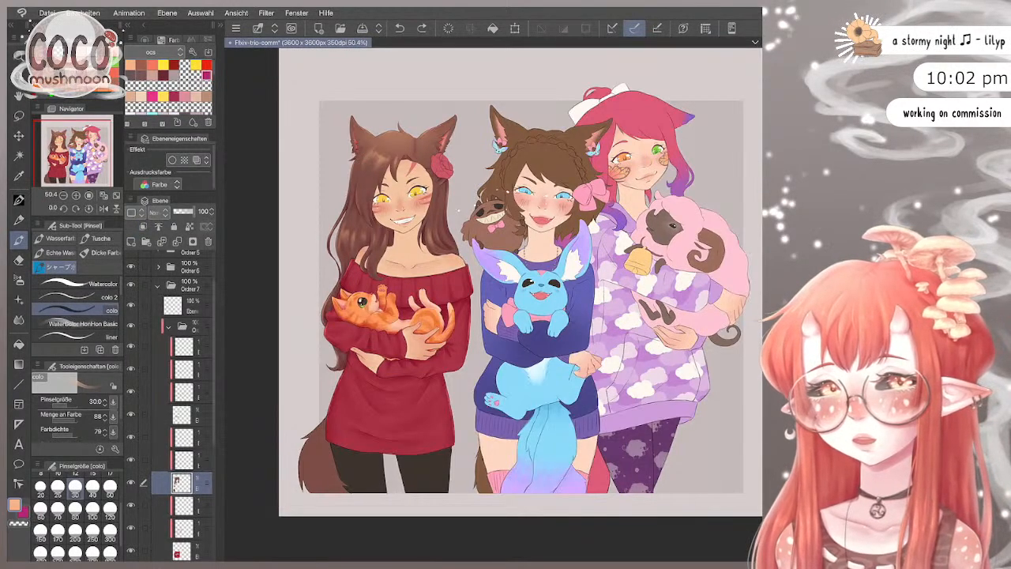
scroll(514, 300, up, 1)
scroll(514, 300, down, 1)
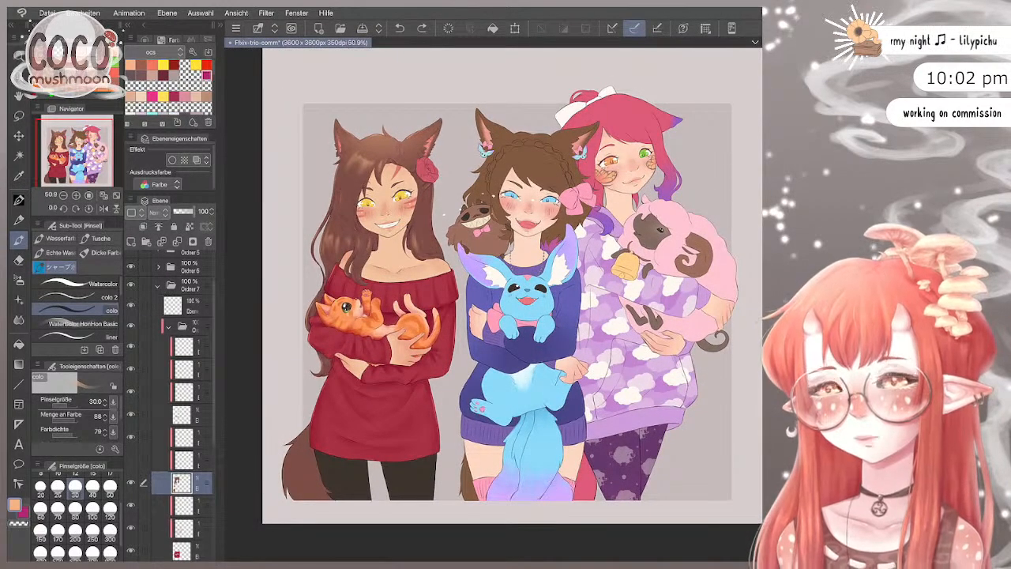
click(186, 460)
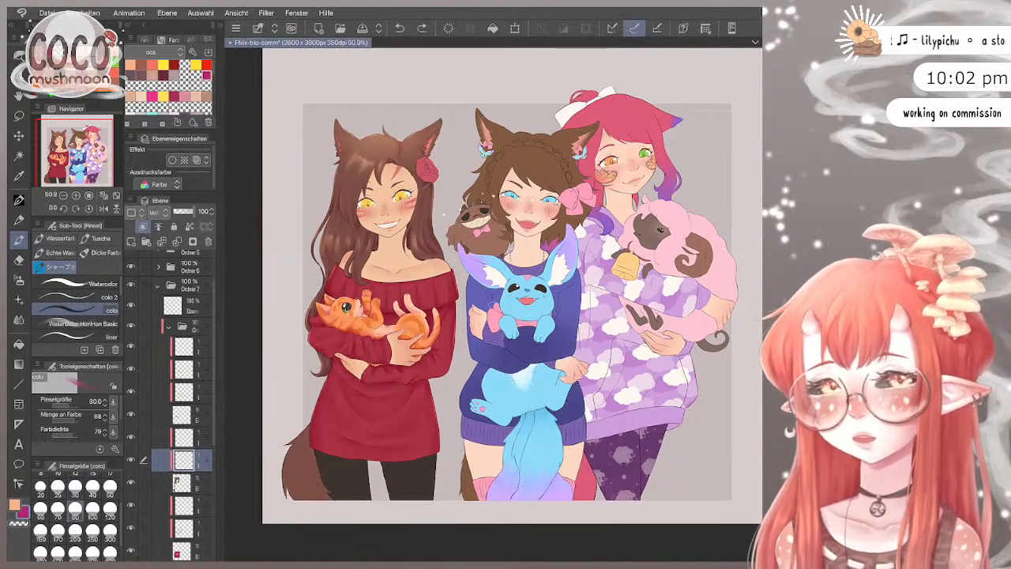
click(110, 508)
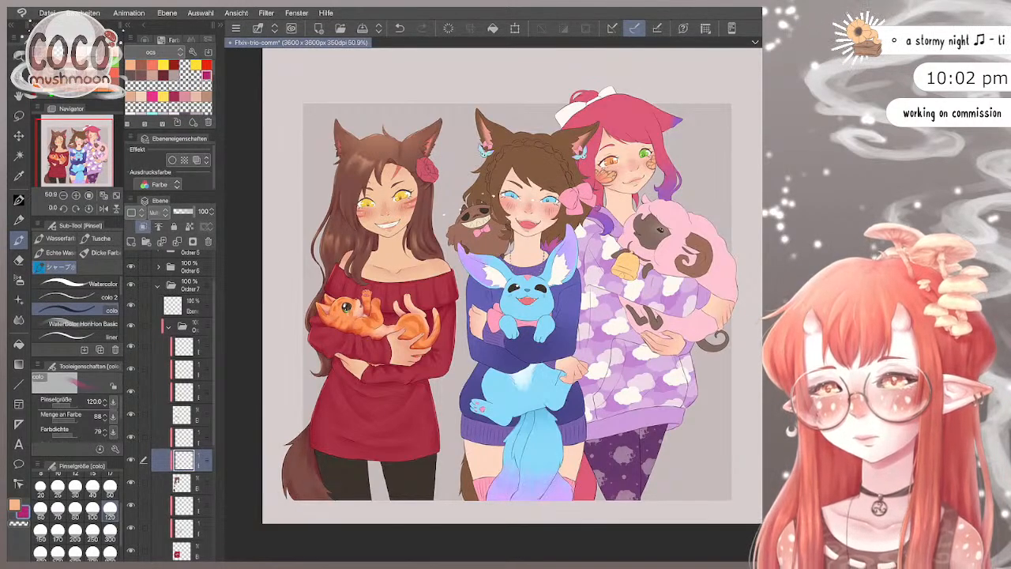
click(109, 495)
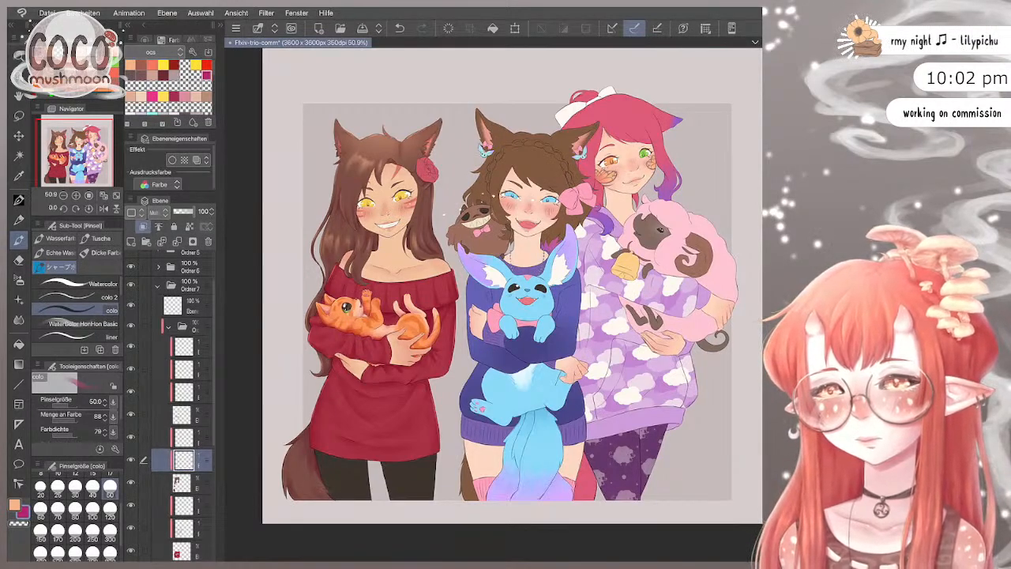
Step: Paint peach highlights on the first character's tail on the highlight layer, using brush sizes 60, 40 and 80
click(184, 437)
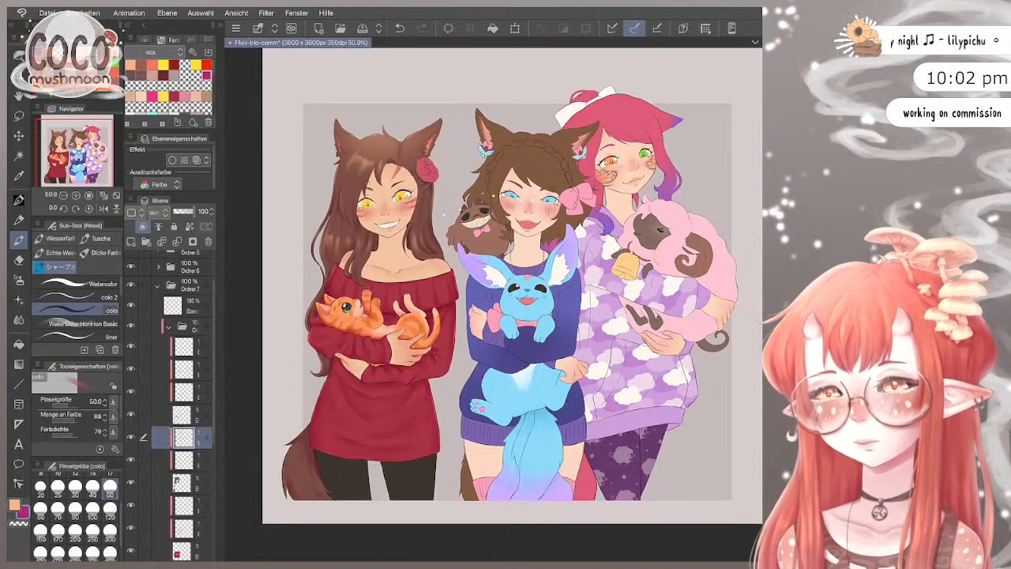
click(41, 508)
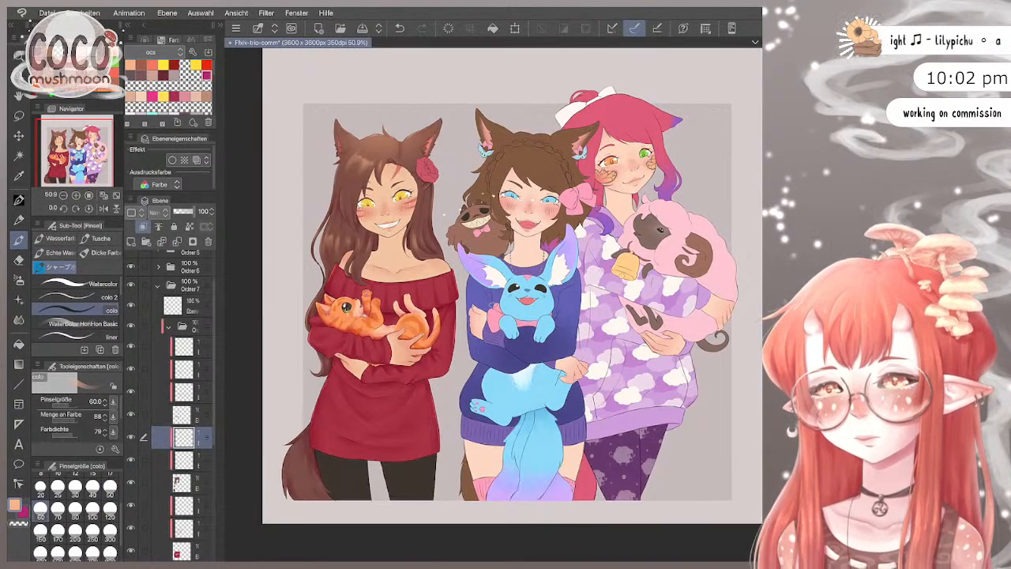
click(93, 487)
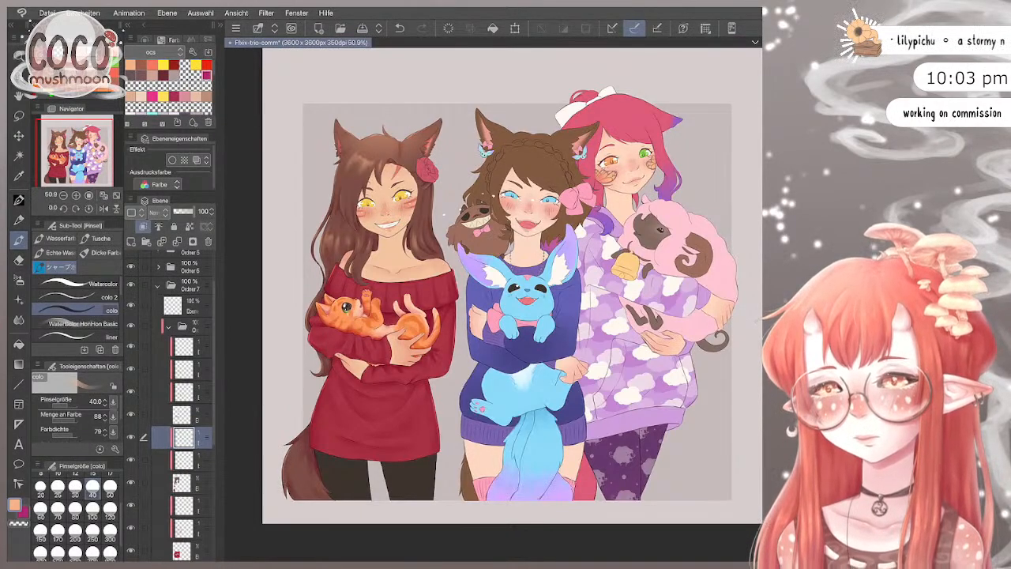
click(75, 508)
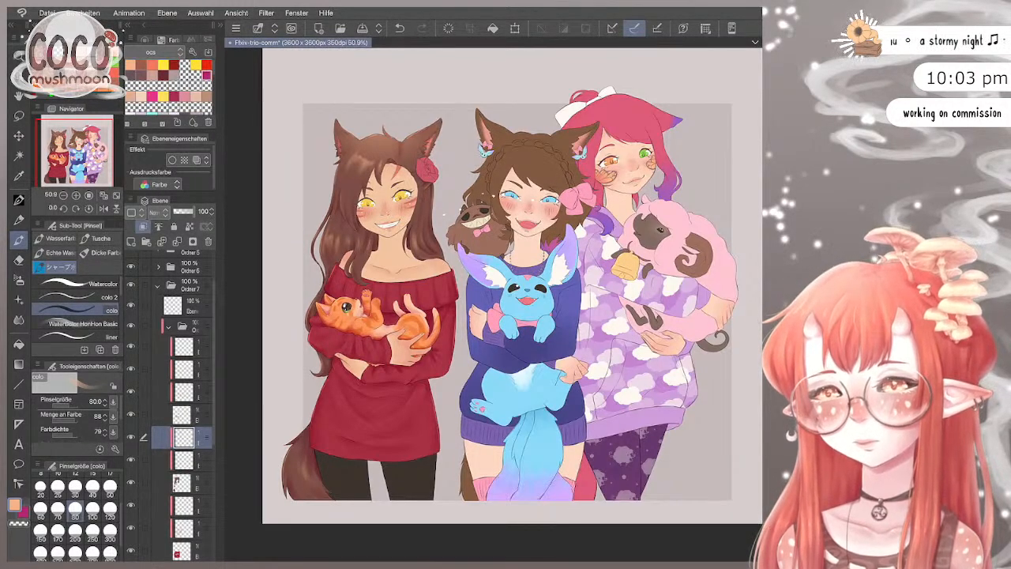
scroll(493, 284, down, 2)
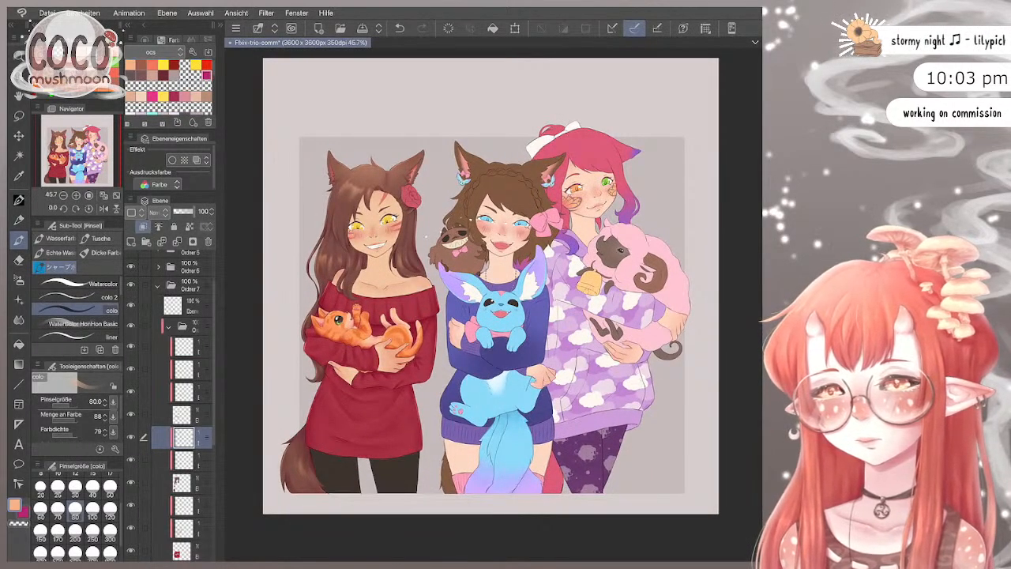
Step: Return to the hair shading layer and soften the first character's hair shading with the transparent colour at brush sizes 80 and 70
click(183, 460)
scroll(493, 284, up, 3)
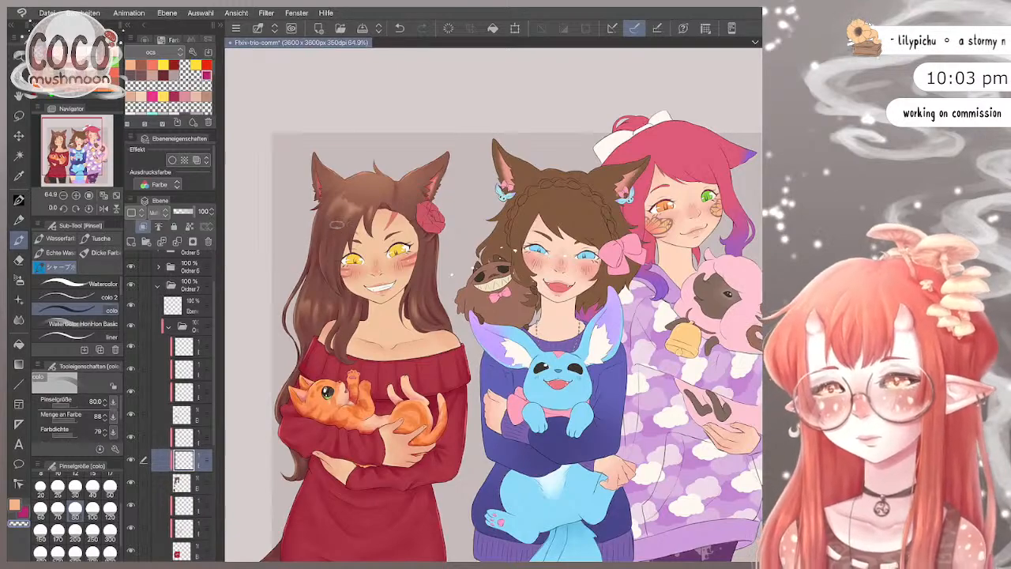
scroll(494, 304, down, 1)
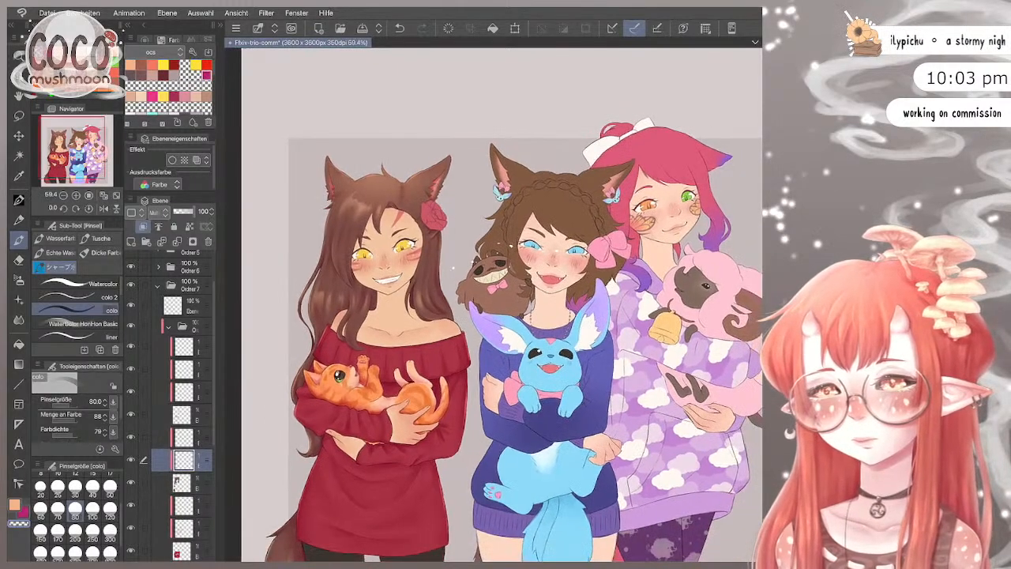
key(bracketleft)
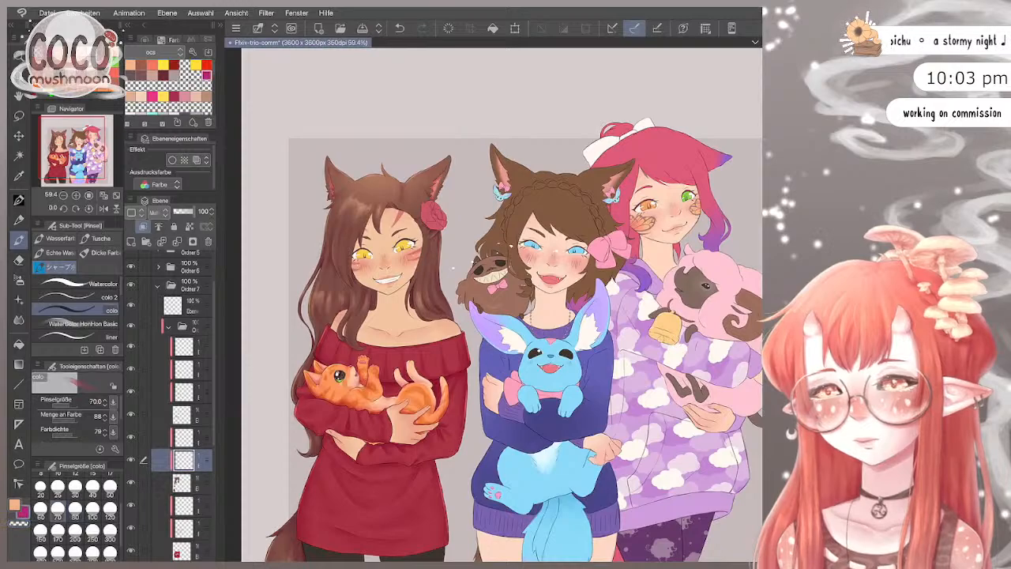
scroll(493, 304, up, 3)
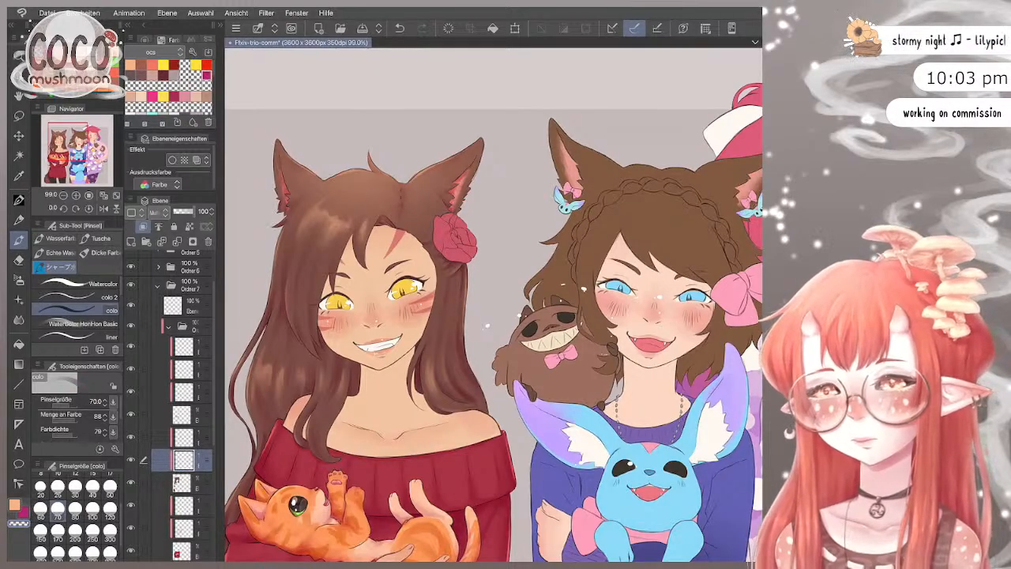
scroll(487, 325, down, 2)
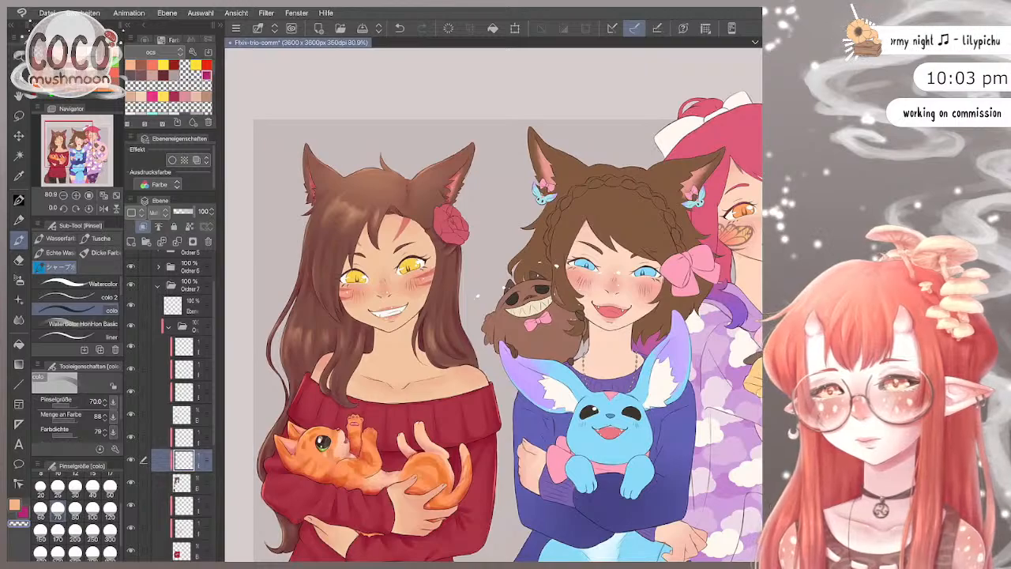
scroll(477, 297, down, 3)
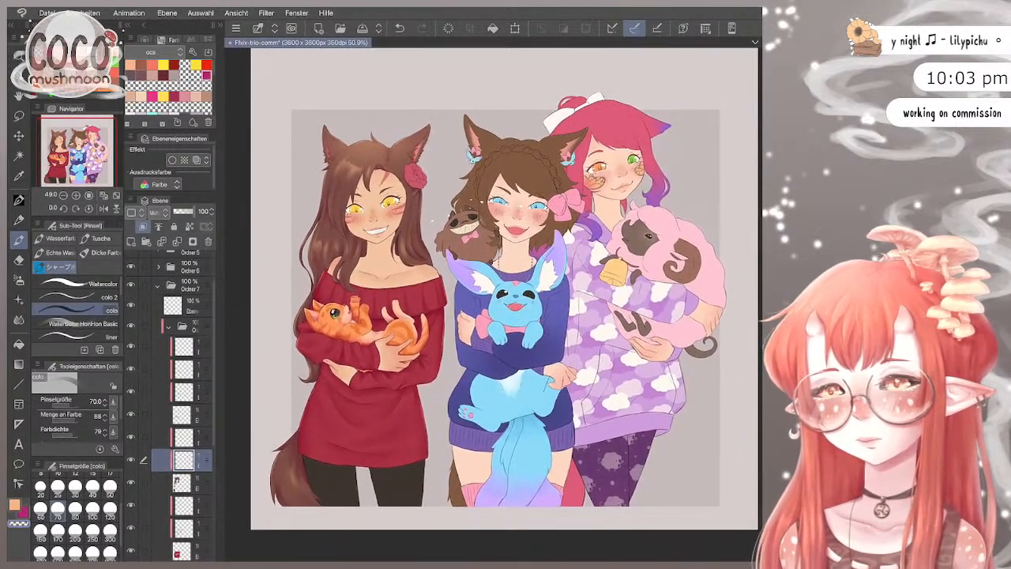
Step: Add a clipped layer above the black leggings layer and set its blending mode to Multiply
scroll(181, 395, down, 3)
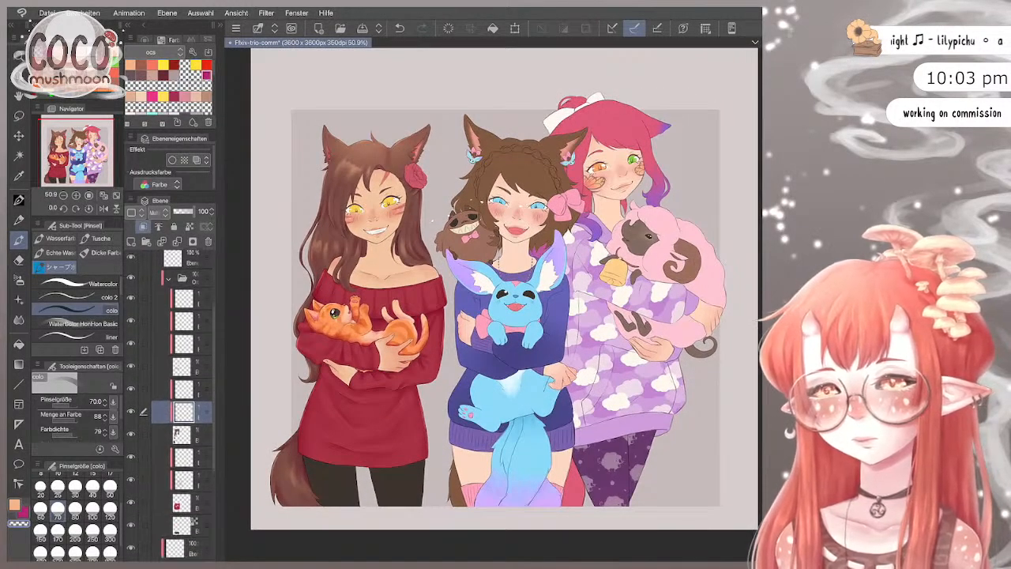
click(130, 406)
key(ctrl+z)
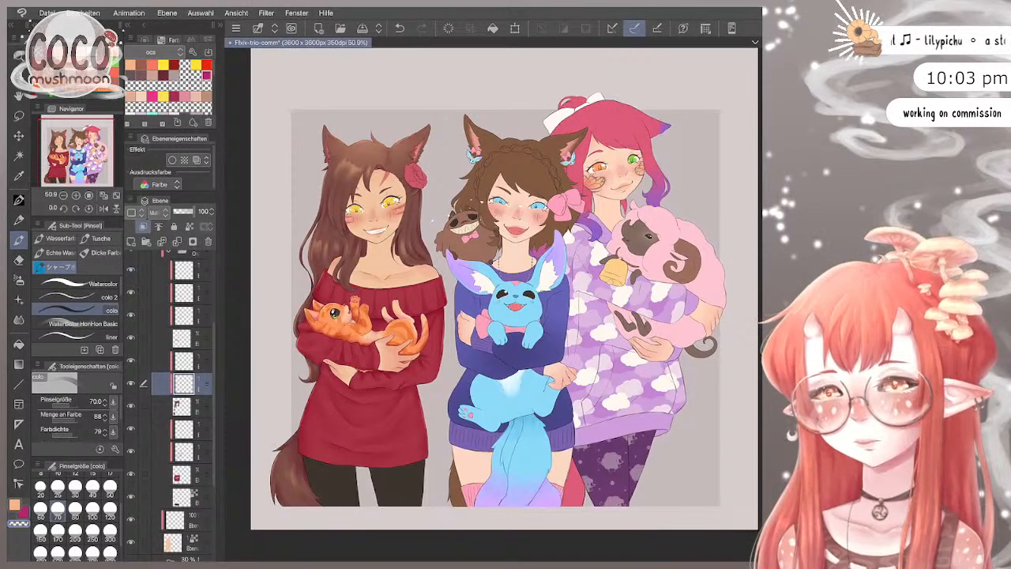
click(184, 496)
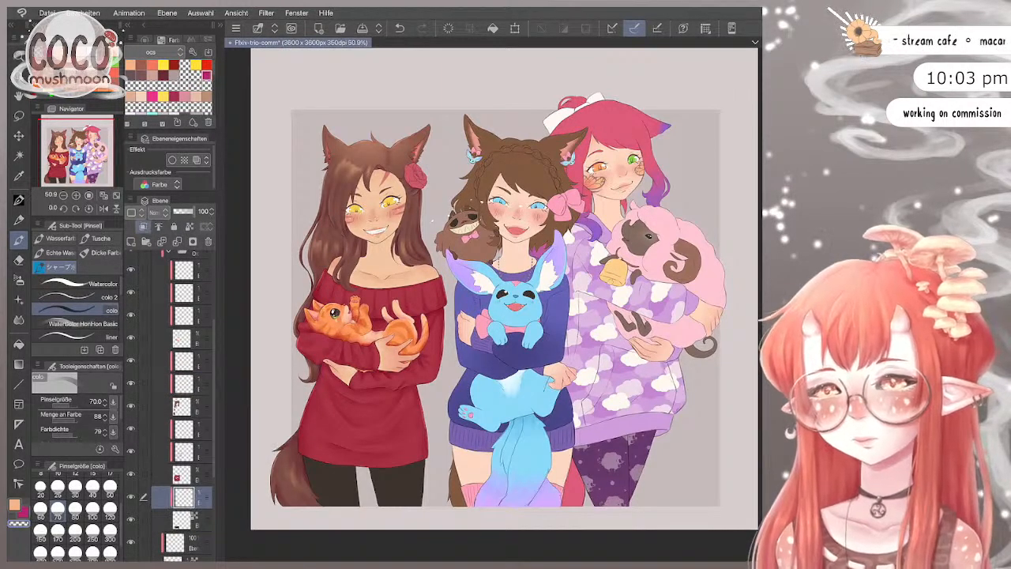
right_click(183, 496)
key(Escape)
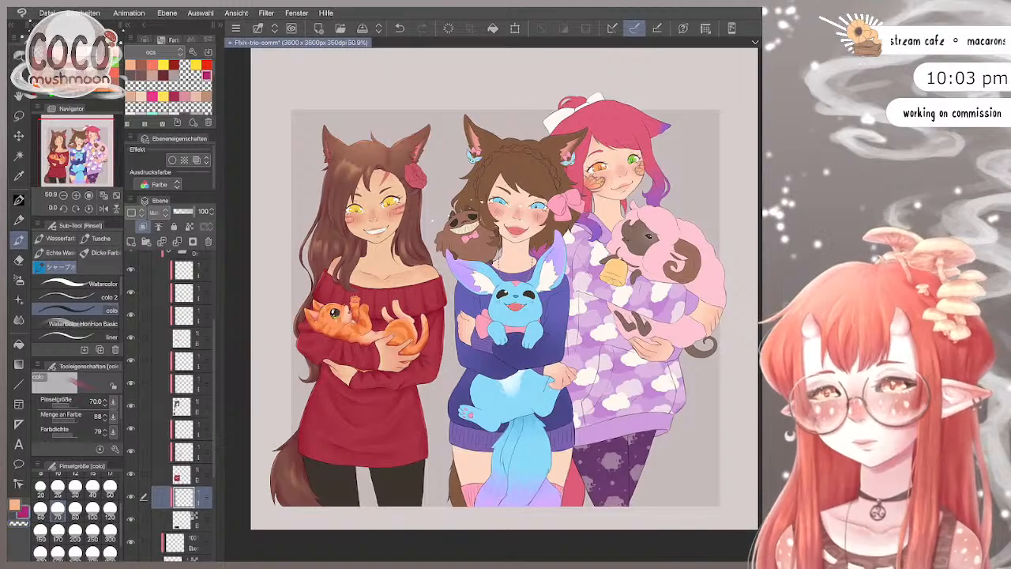
Step: Shade the first character's black leggings in magenta, enlarging the brush from 80 through 120 to 170
key(bracketright)
scroll(506, 285, up, 1)
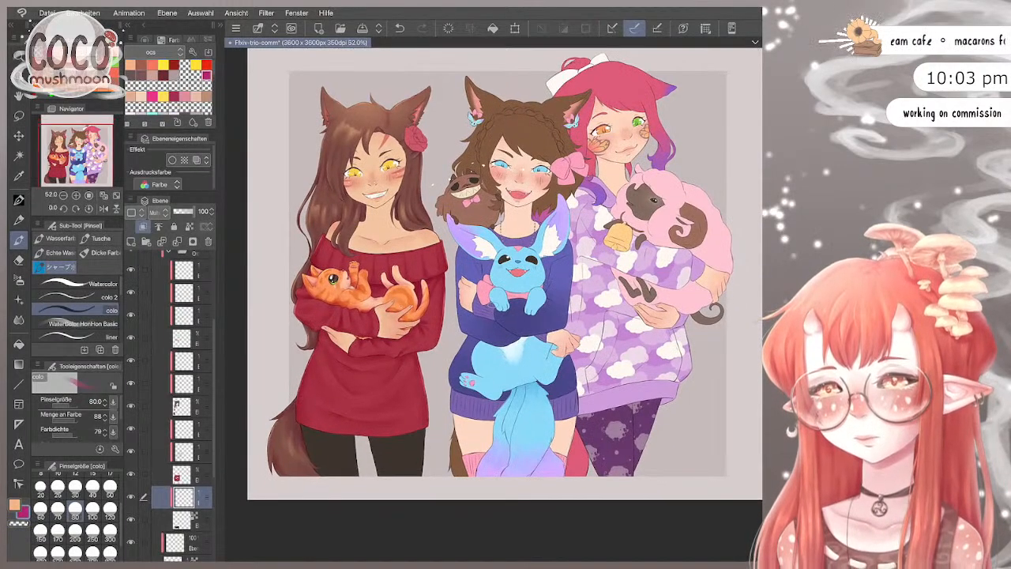
key(bracketright)
key(bracketright)
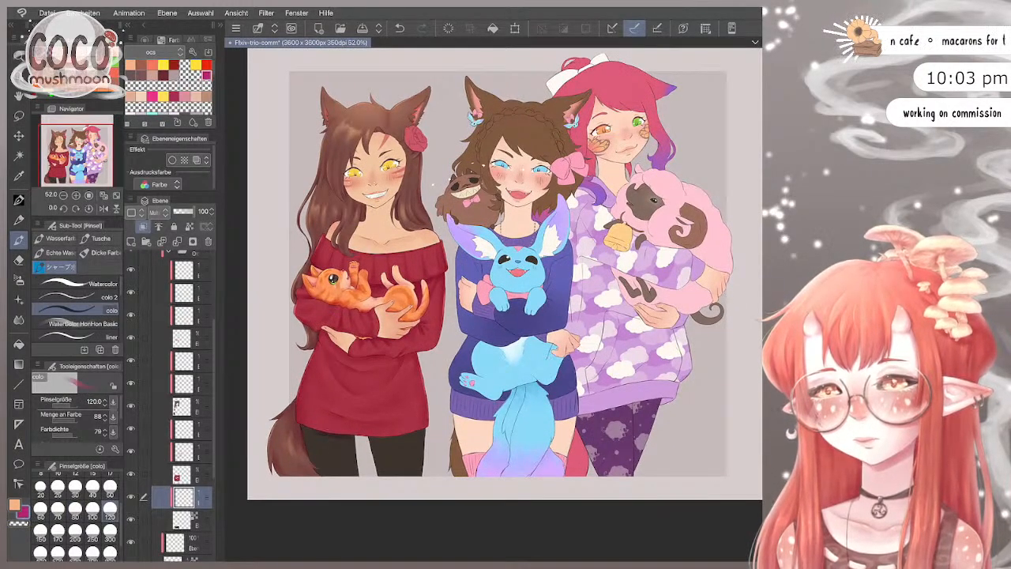
key(bracketright)
key(bracketright)
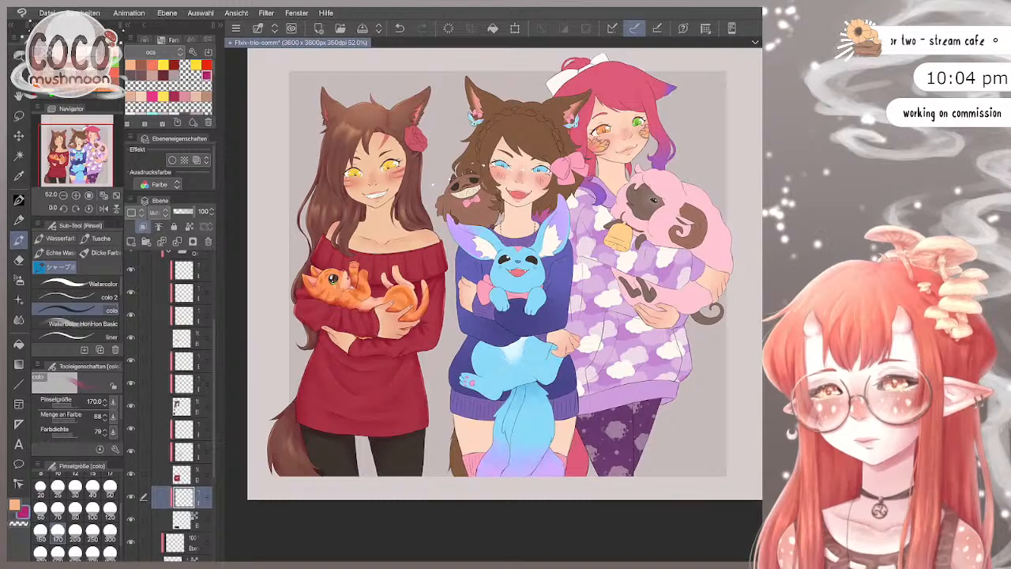
Step: Refine the leggings shading below the sweater hem at brush sizes 70 and 120, and soften it with the transparent colour at size 150
click(57, 508)
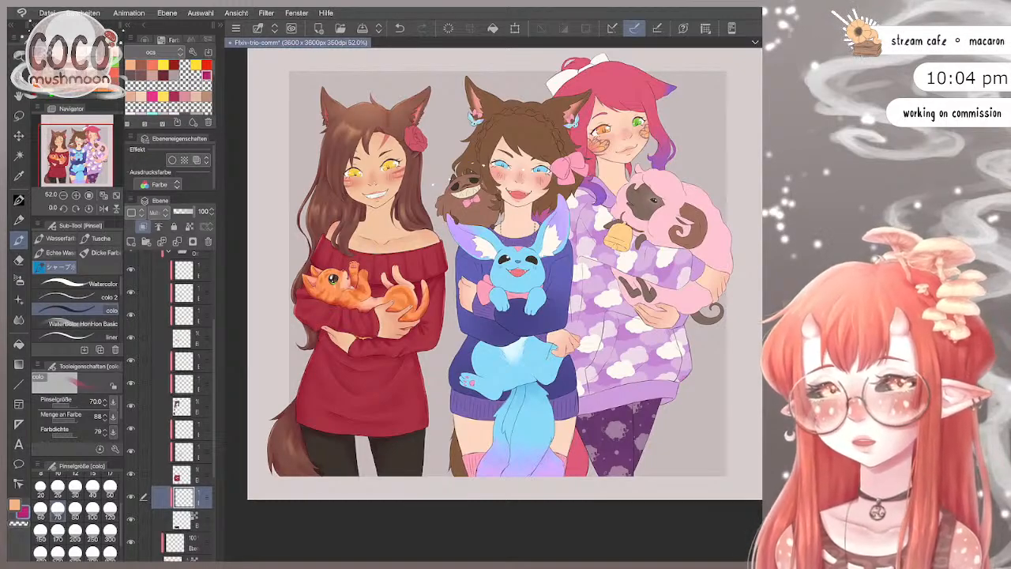
click(110, 509)
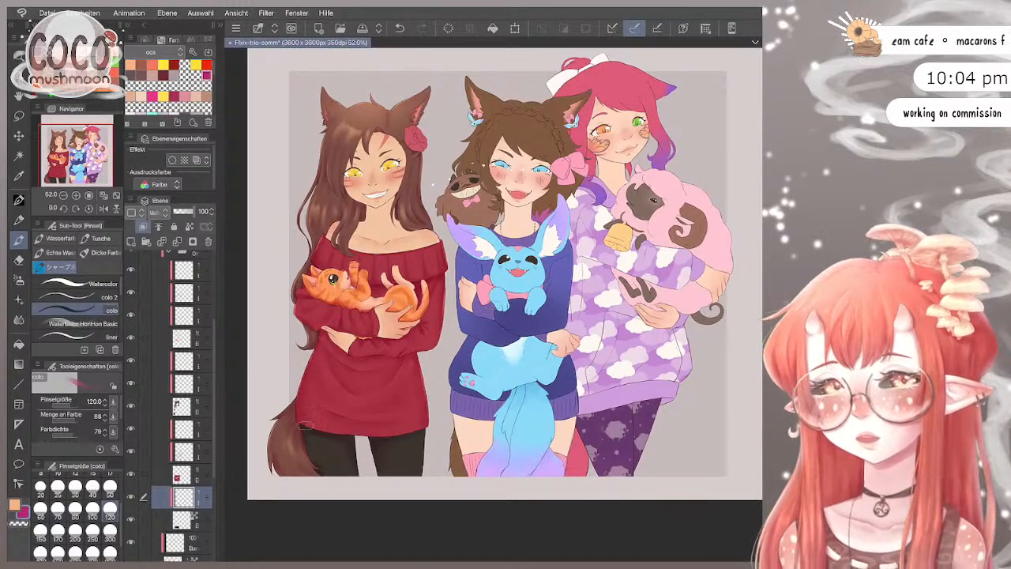
drag(300, 427, 316, 424)
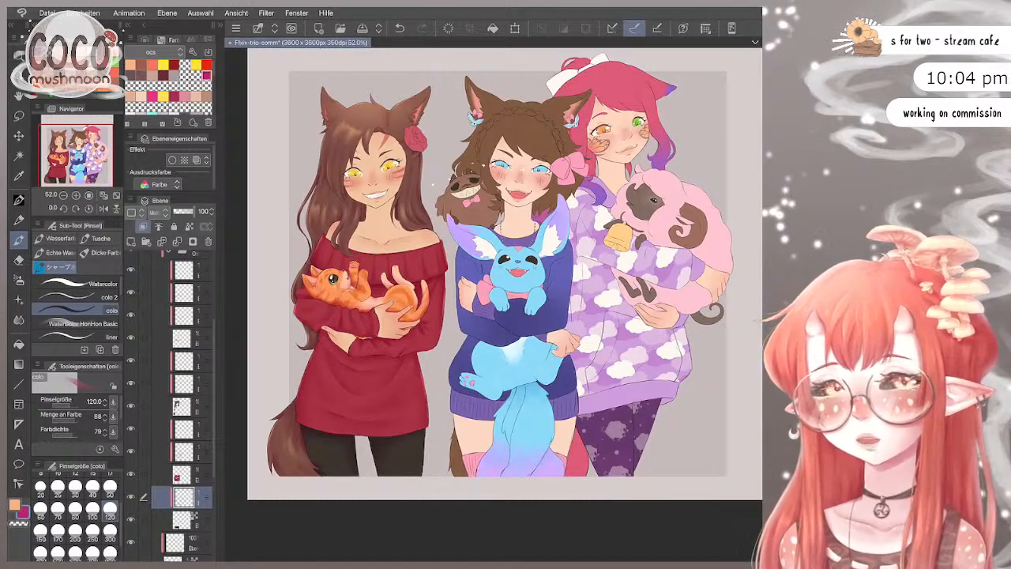
key(bracketright)
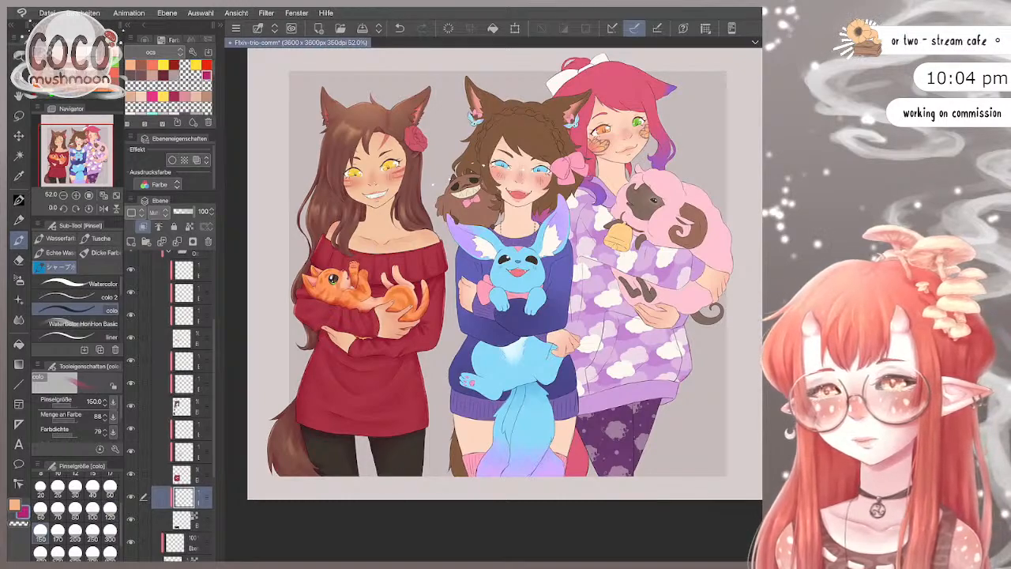
key(c)
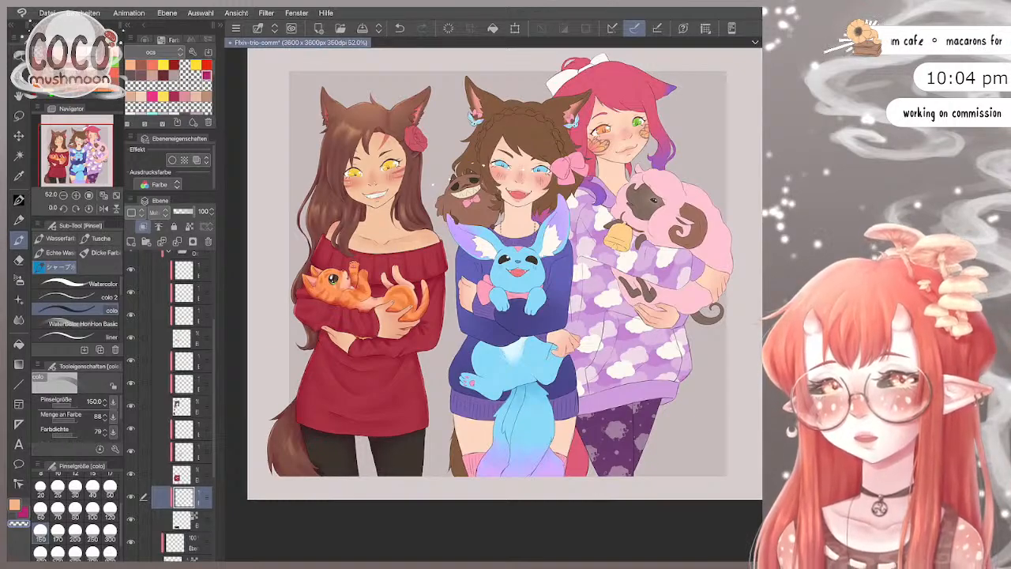
Step: Add a new layer above Ebene 47 and draw a small white oval beside the first character with the G-Pen, filling it at size 50
scroll(170, 395, up, 3)
click(185, 304)
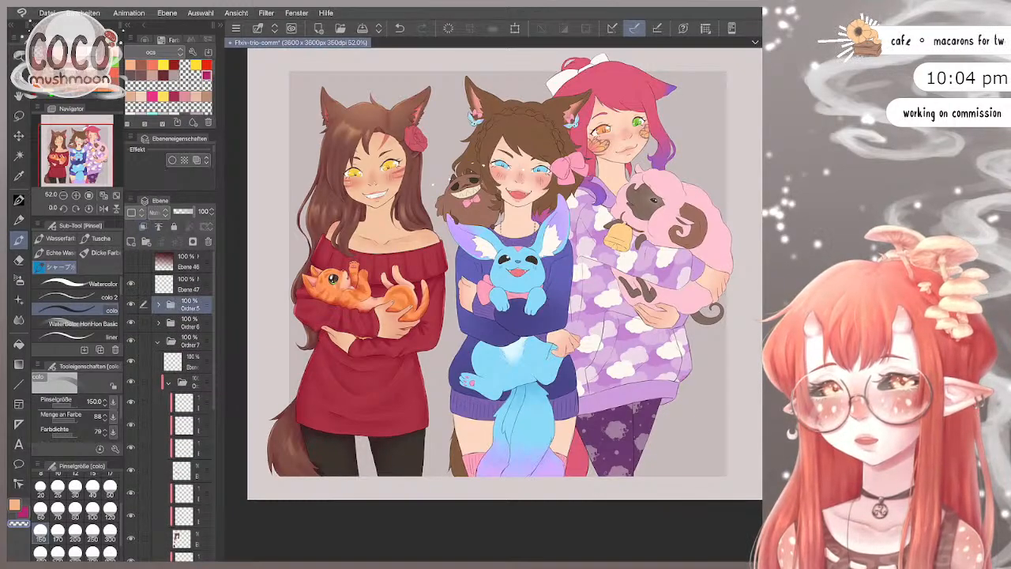
key(ctrl+shift+n)
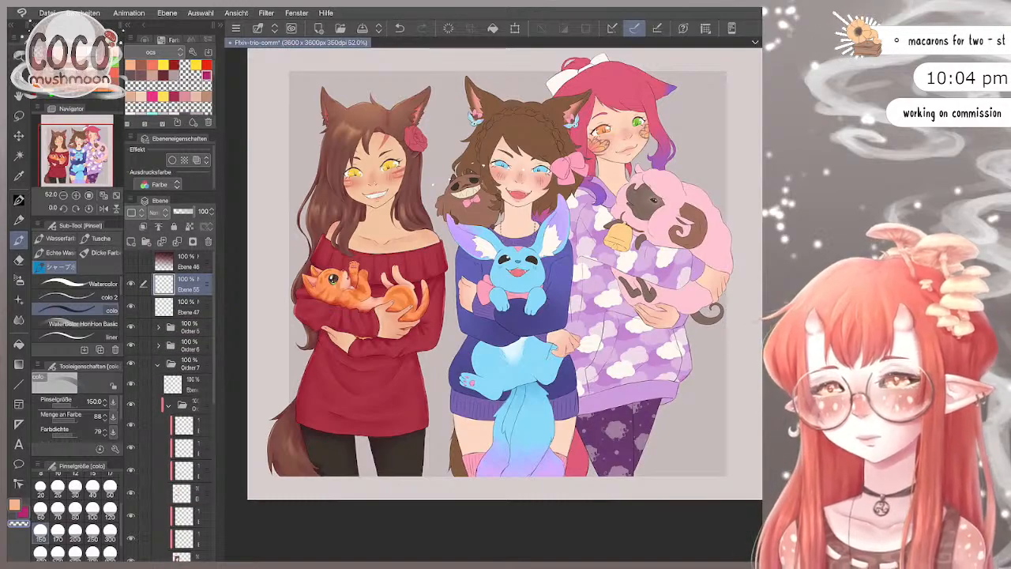
key(p)
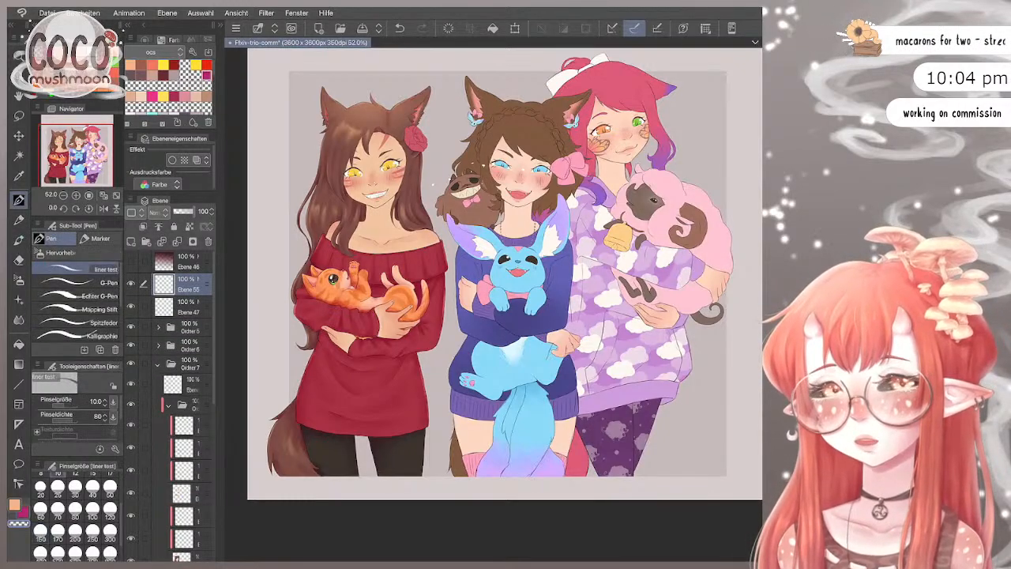
key(x)
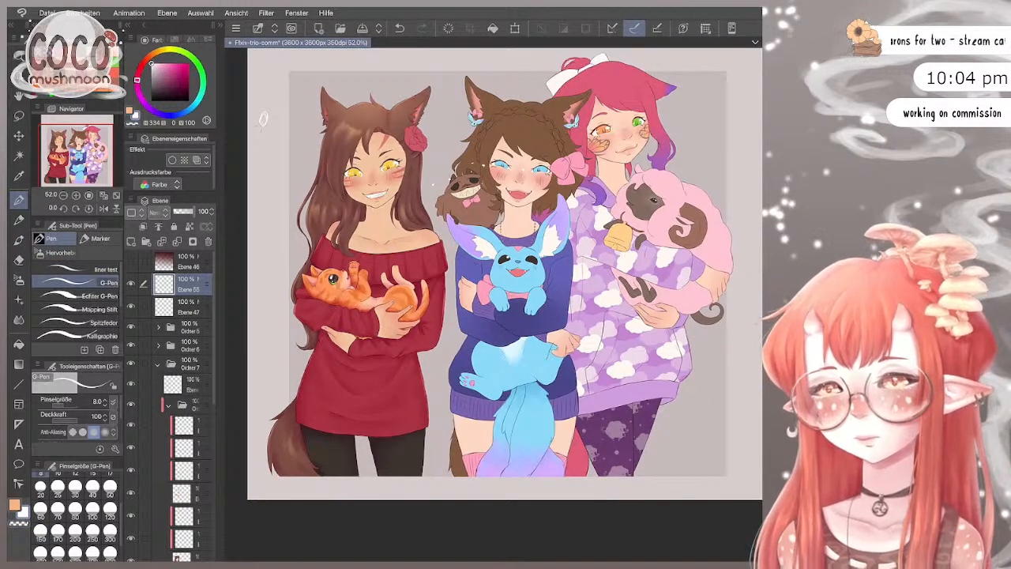
key(bracketright)
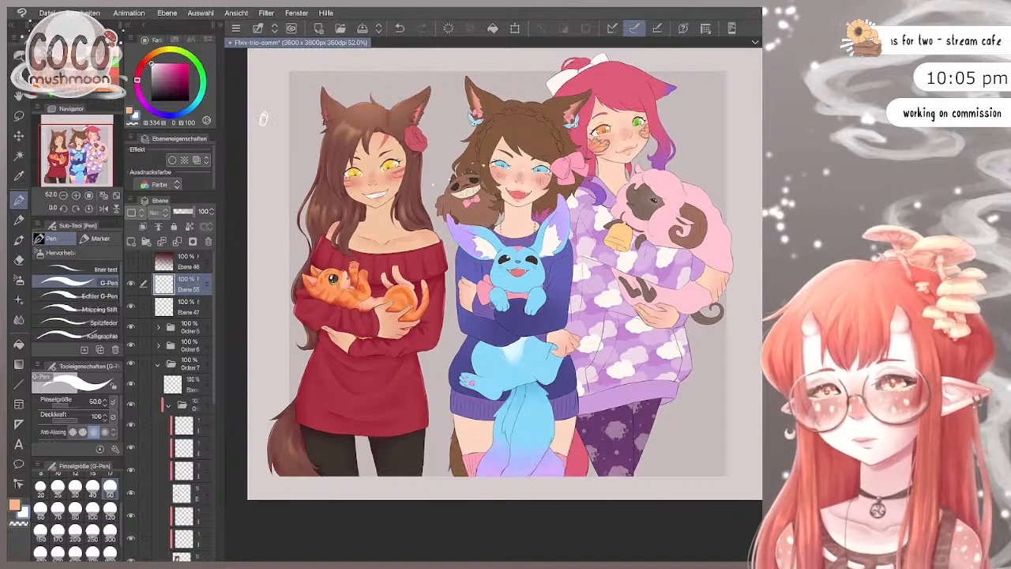
drag(264, 119, 263, 120)
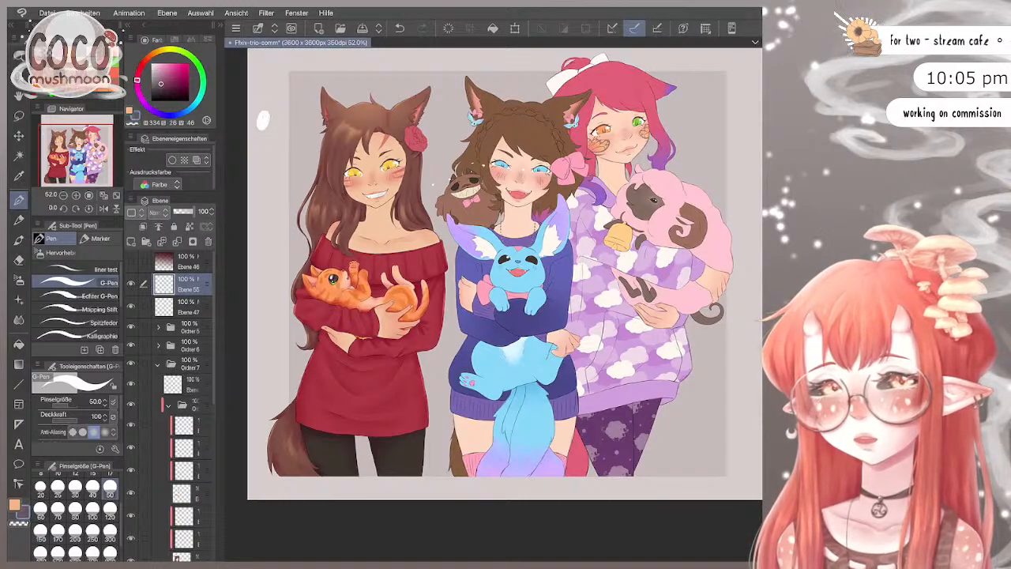
Step: Draw a solid black oval below the white one beside the first character and fill in the white oval completely
drag(161, 83, 151, 100)
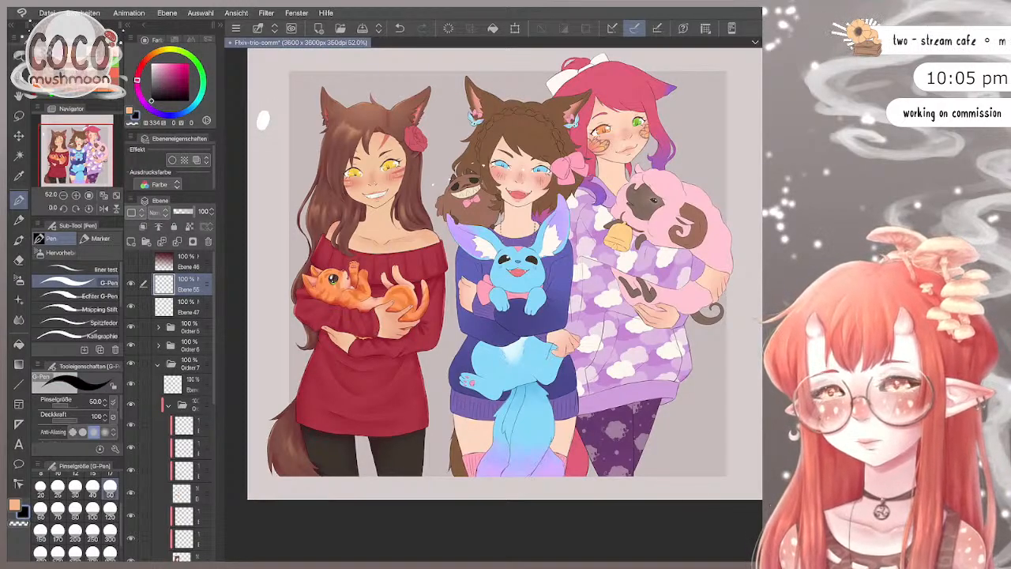
drag(263, 147, 263, 148)
drag(151, 100, 151, 64)
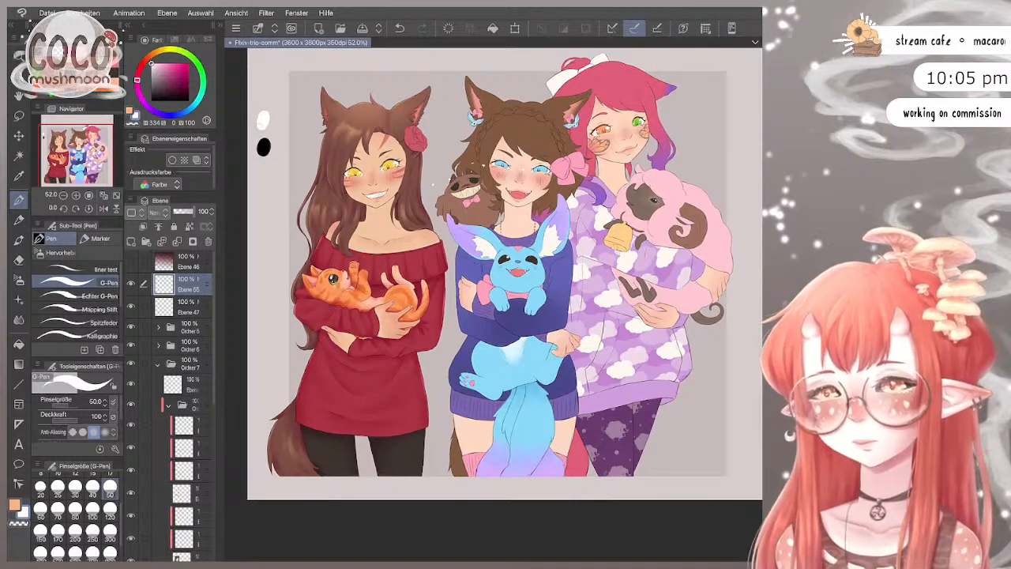
drag(263, 120, 262, 125)
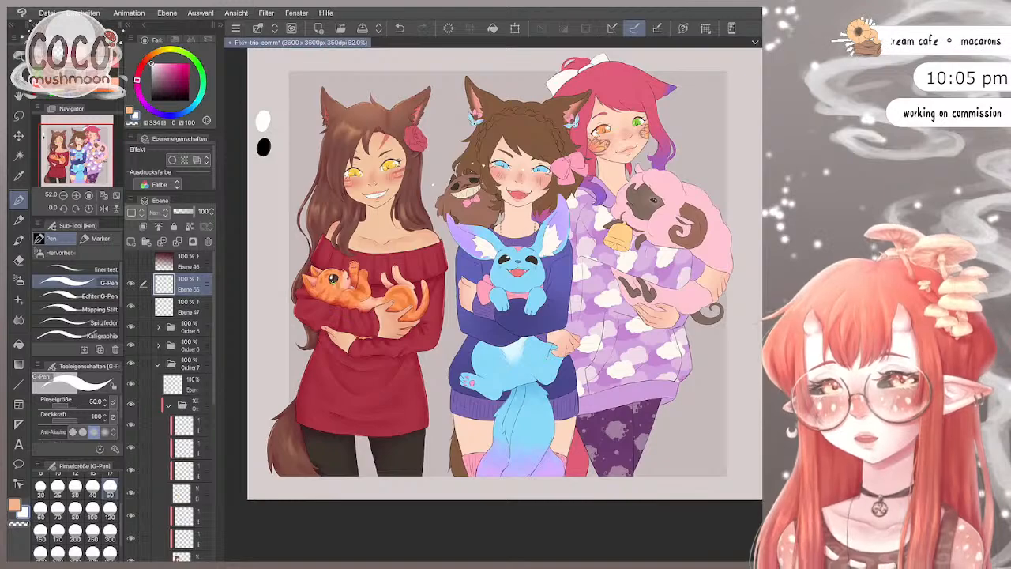
Step: Draw a warm cream oval overlapping the white swatch, using an off-white from the saved colour set
scroll(252, 70, up, 5)
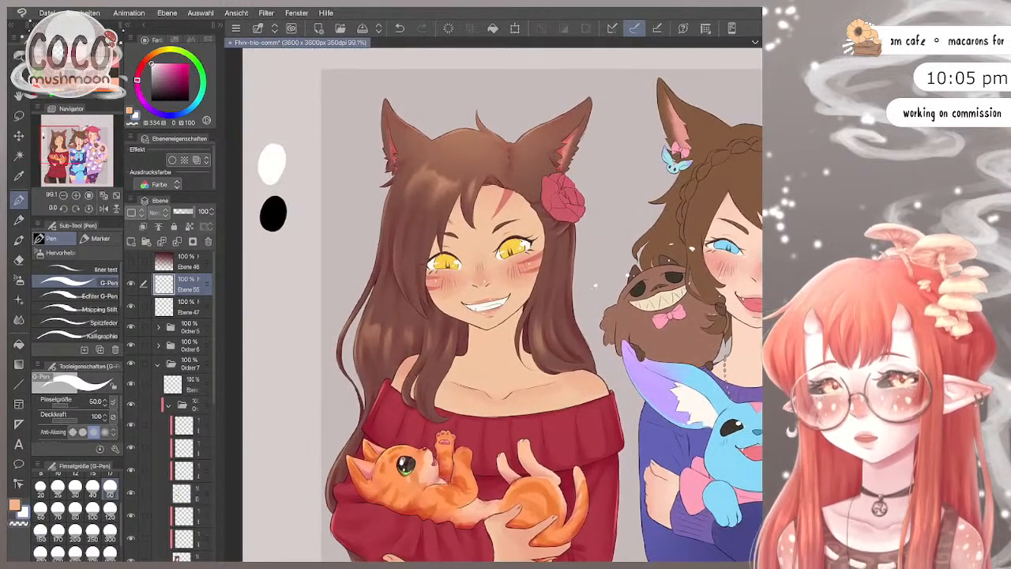
click(175, 39)
scroll(168, 87, down, 2)
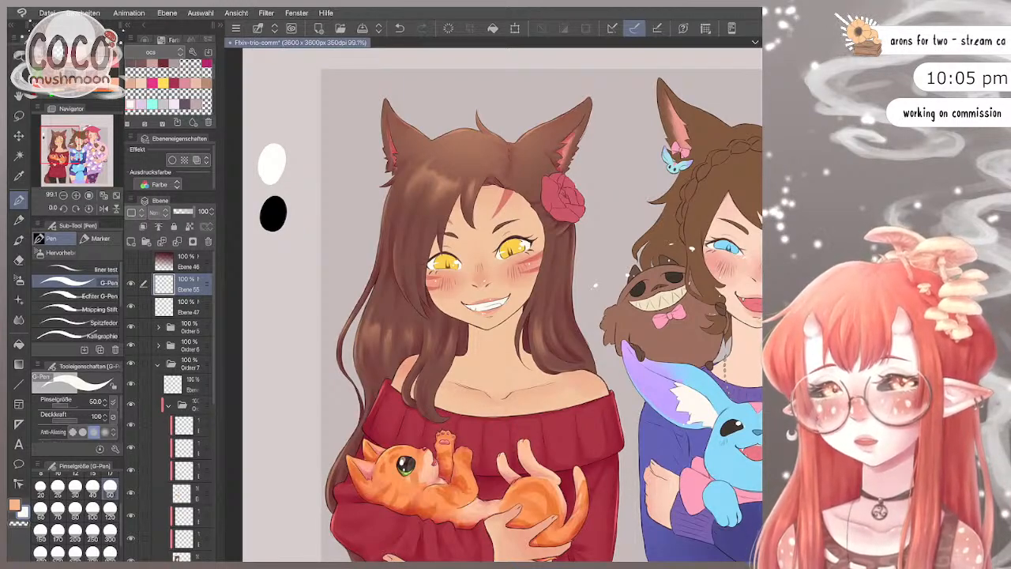
mouse_move(289, 168)
mouse_down()
mouse_move(285, 180)
mouse_move(286, 164)
mouse_up()
scroll(252, 156, up, 5)
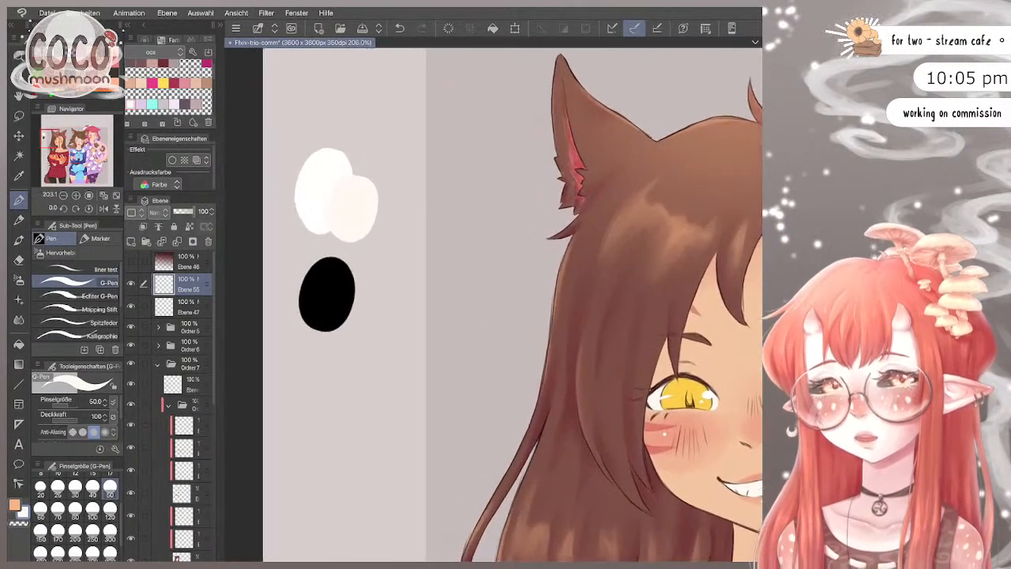
Step: Paint a greyish-brown oval overlapping the black swatch, using a colour from the saved colour set
scroll(306, 217, up, 2)
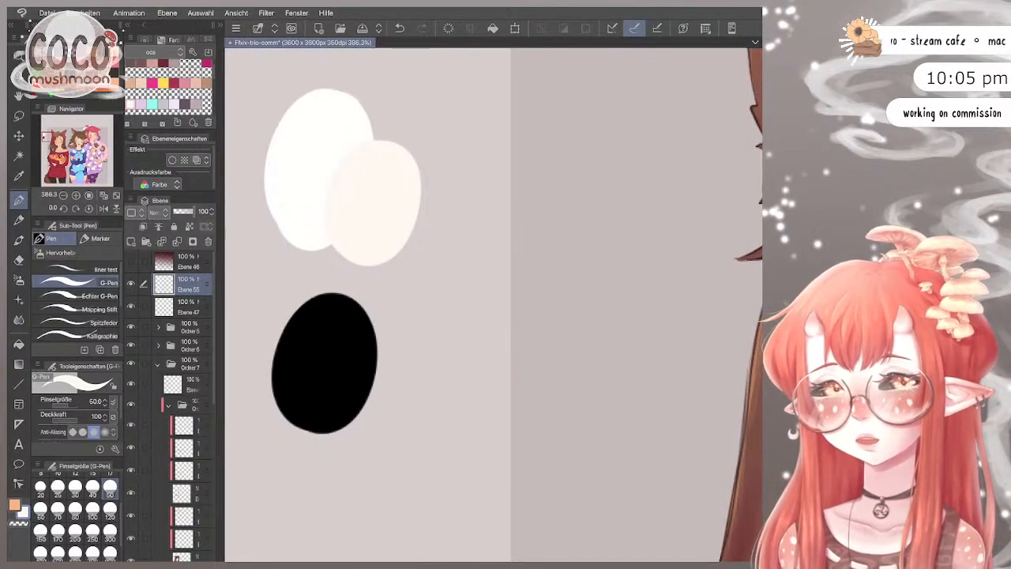
scroll(168, 86, up, 1)
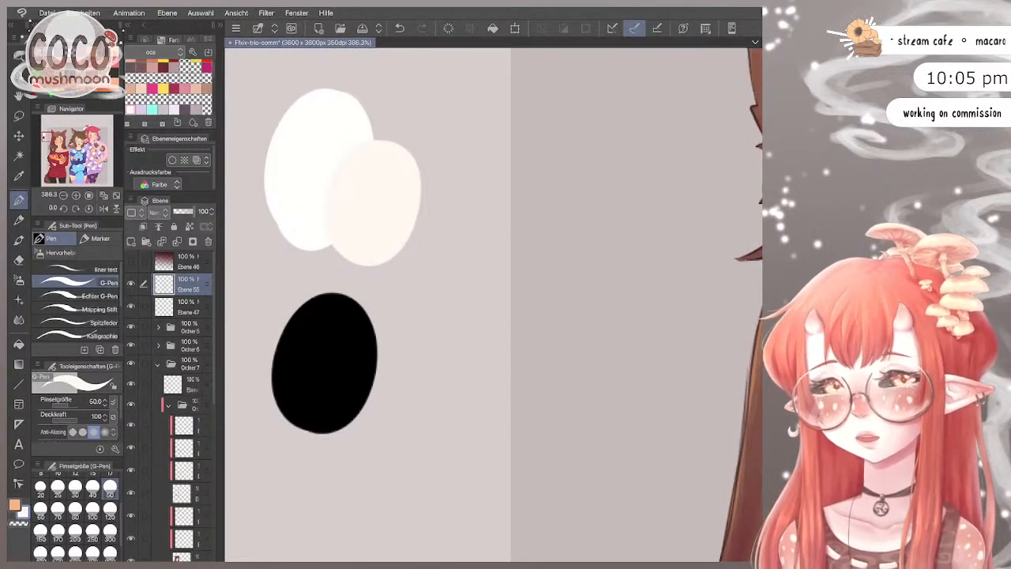
click(130, 76)
scroll(494, 300, down, 1)
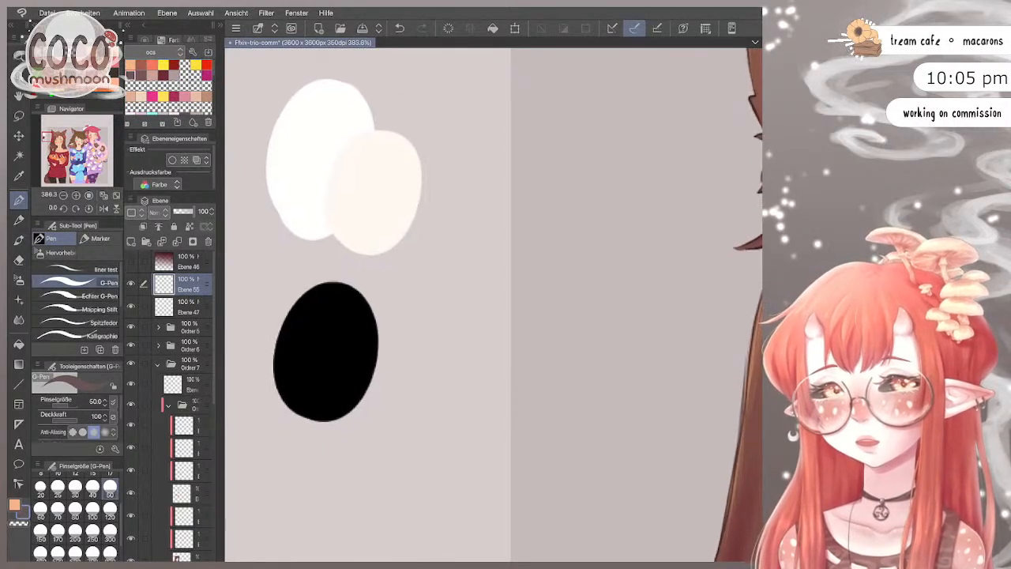
mouse_move(361, 298)
mouse_down()
mouse_move(375, 334)
mouse_move(389, 312)
mouse_move(372, 290)
mouse_up()
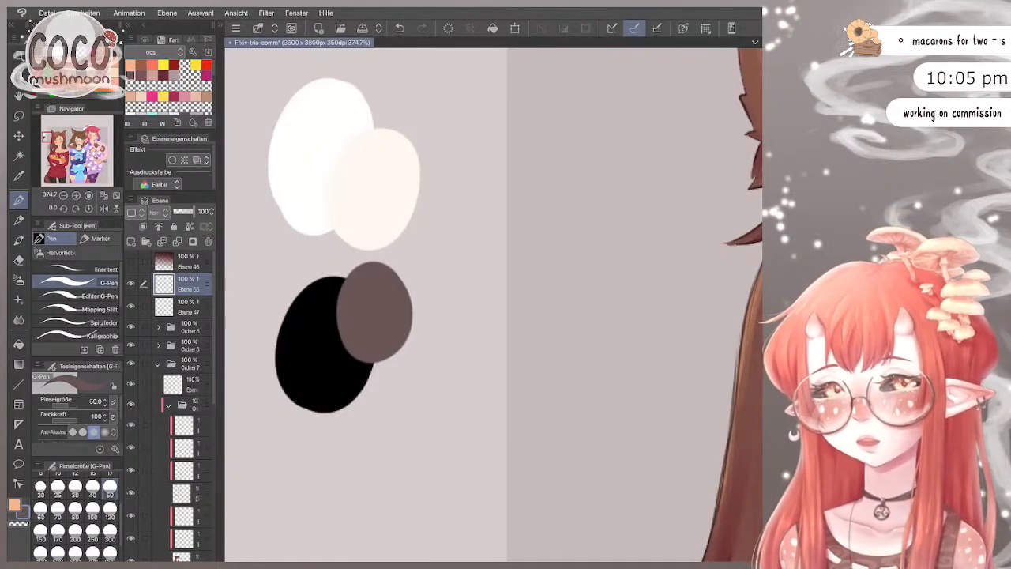
Step: Paint a smaller near-black oval over the black and greyish-brown swatches, using a dark colour from the saved set
scroll(168, 87, down, 5)
scroll(169, 86, down, 4)
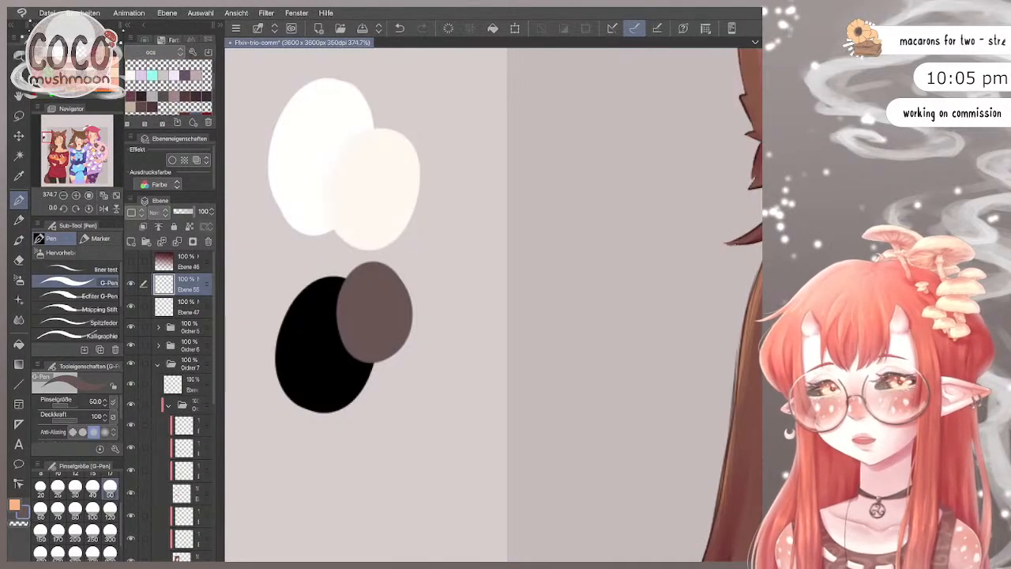
click(140, 98)
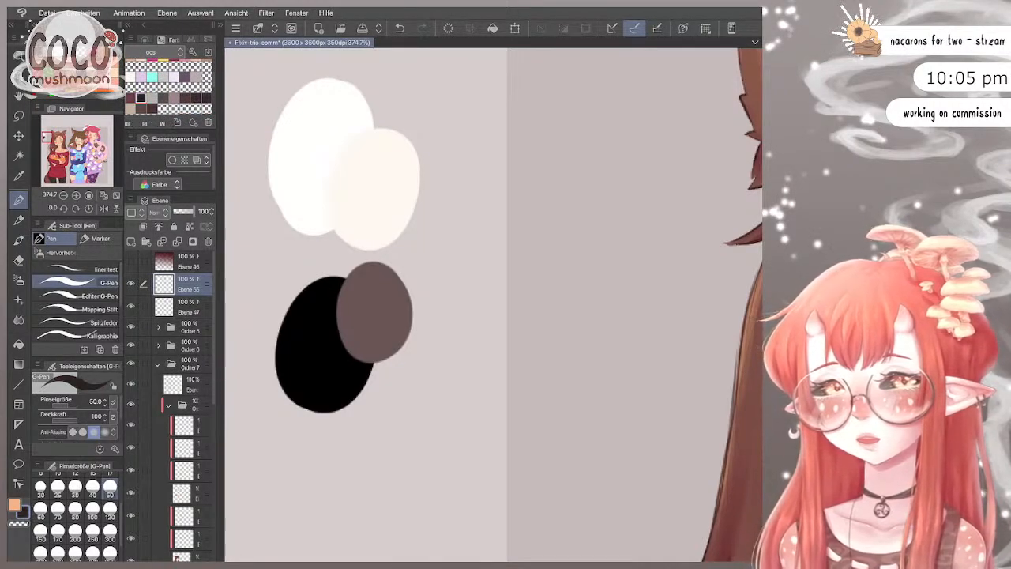
mouse_move(360, 304)
mouse_down()
mouse_move(364, 339)
mouse_move(365, 316)
mouse_up()
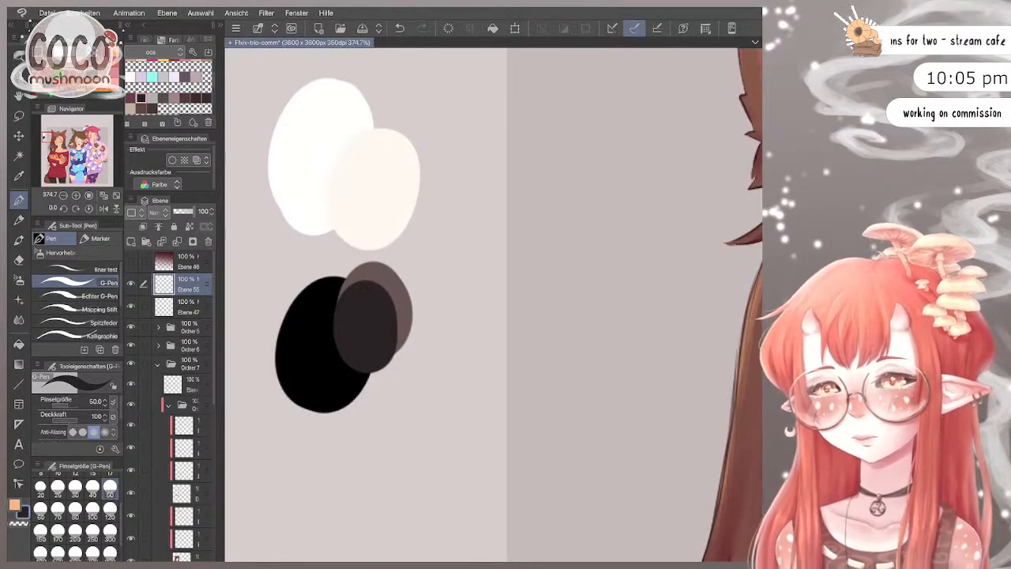
Step: Move the layer with the colour swatches onto the first character's sweater hem and the black leggings below it
scroll(332, 162, down, 6)
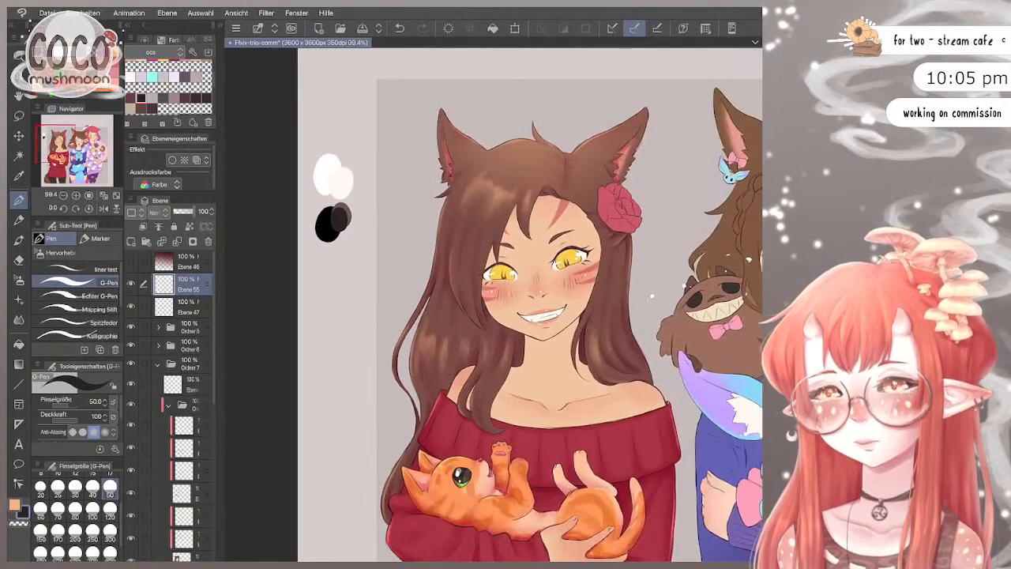
scroll(332, 162, down, 2)
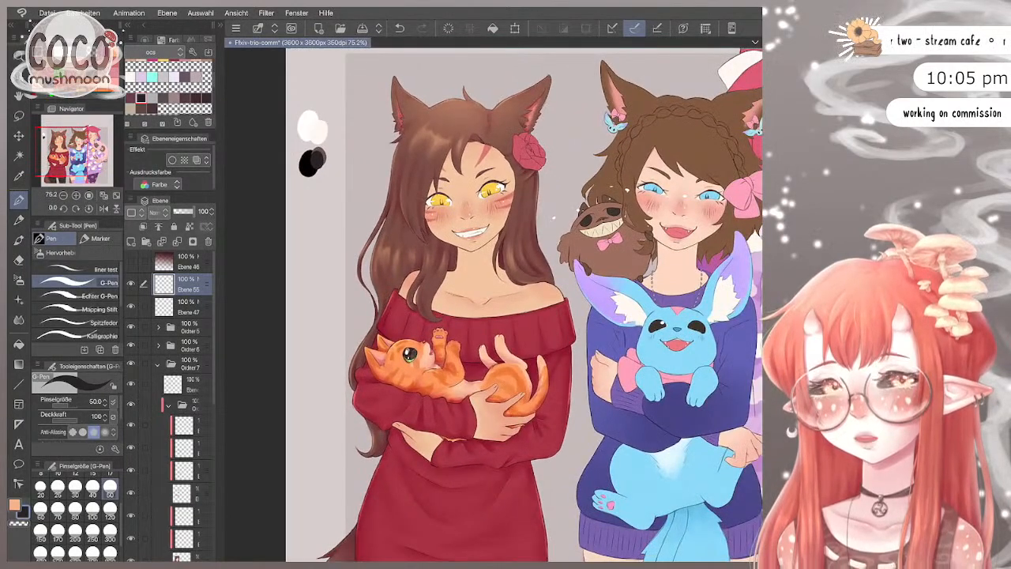
scroll(332, 162, down, 1)
key(k)
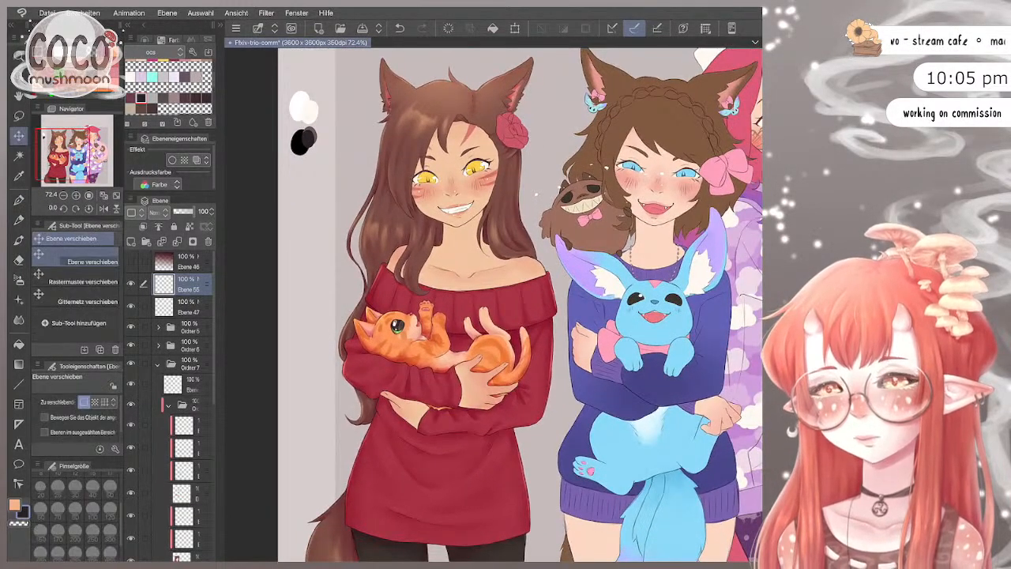
drag(307, 144, 383, 397)
scroll(384, 397, down, 2)
drag(363, 259, 381, 386)
scroll(380, 386, up, 5)
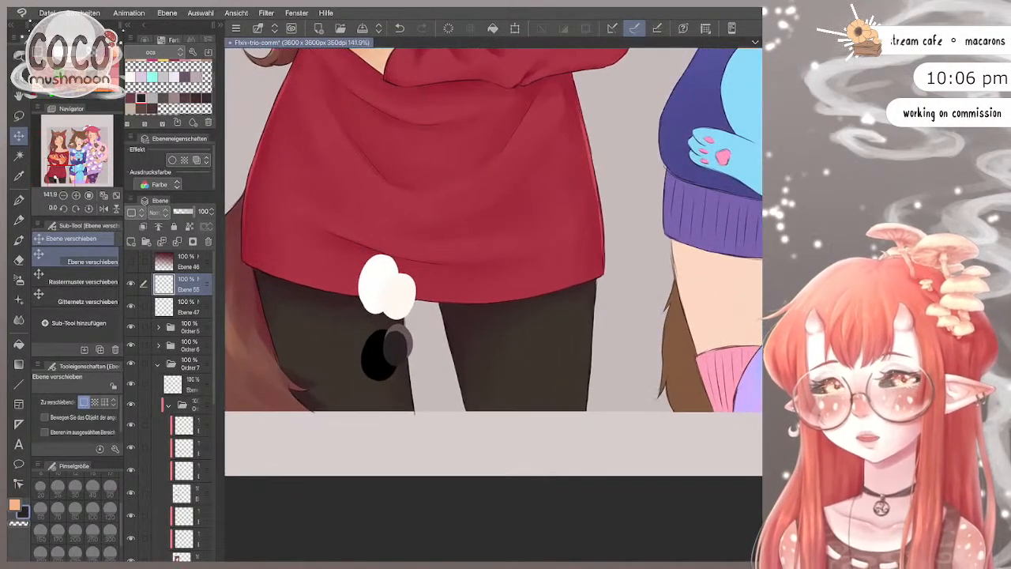
drag(387, 316, 343, 317)
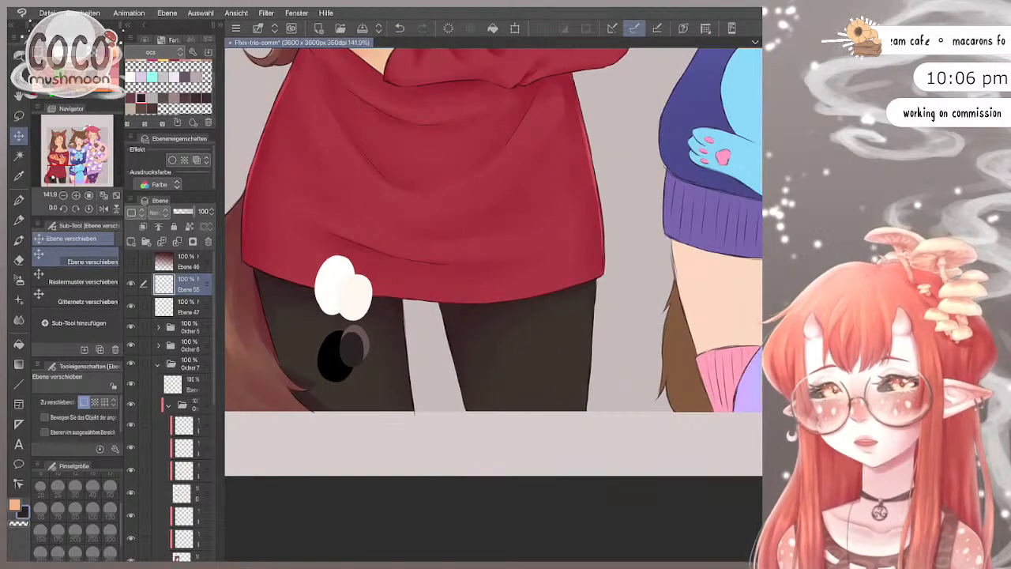
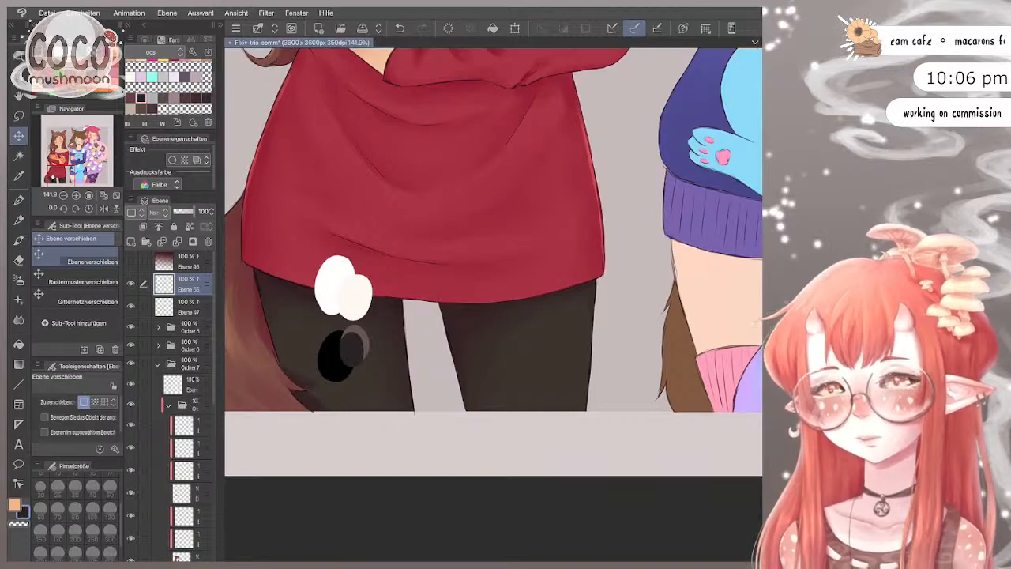
Step: Compare the pure and tinted swatches with the colours of the first character's leggings, tail and sweater
drag(333, 427, 716, 467)
scroll(717, 467, up, 1)
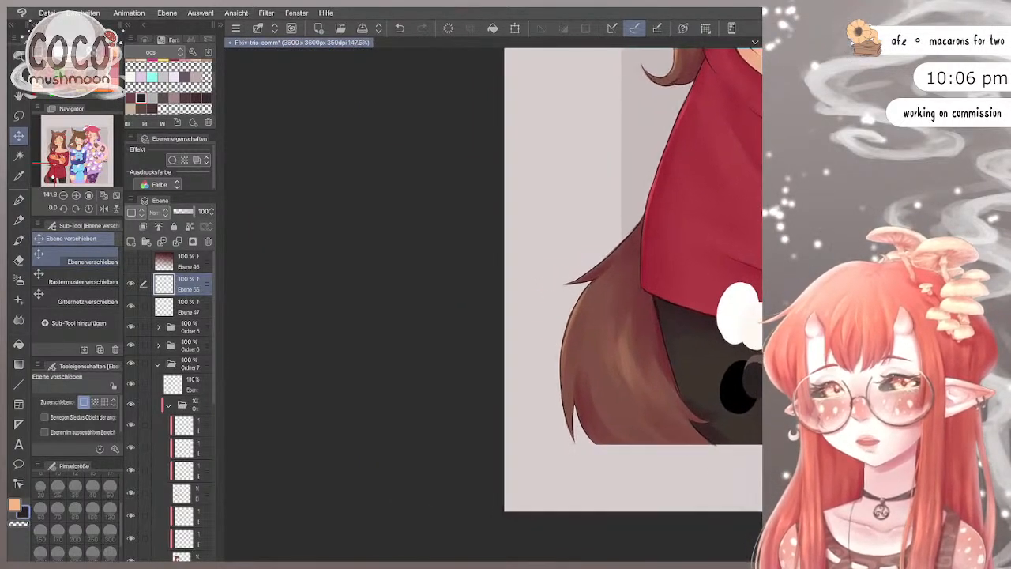
scroll(632, 316, down, 1)
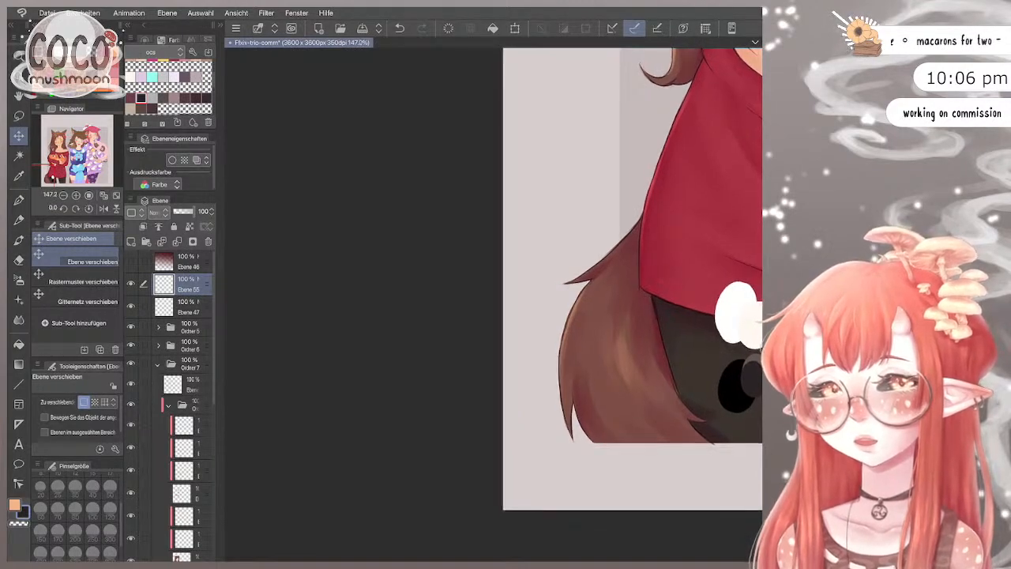
scroll(494, 304, right, 4)
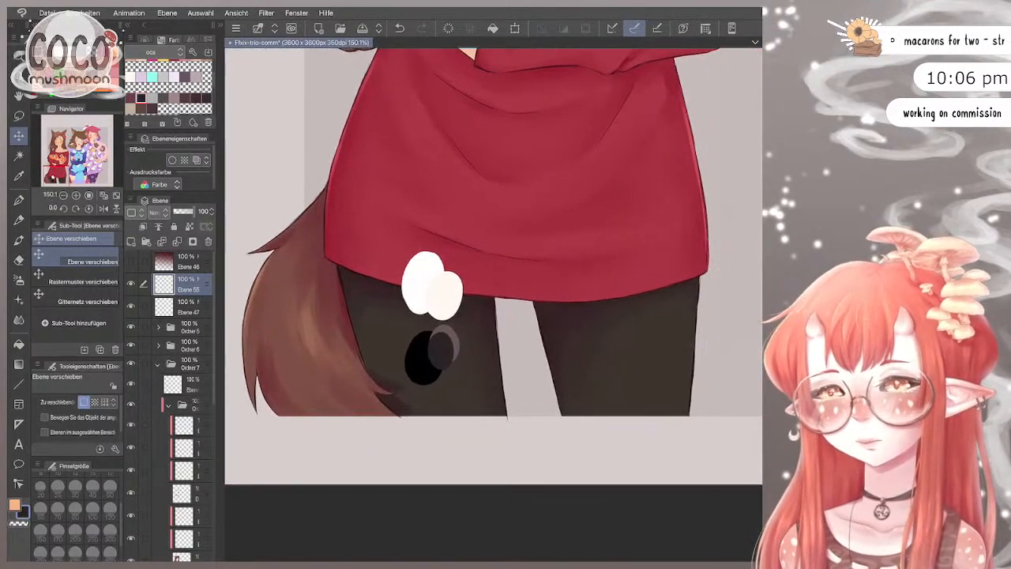
scroll(493, 304, up, 2)
scroll(494, 304, down, 5)
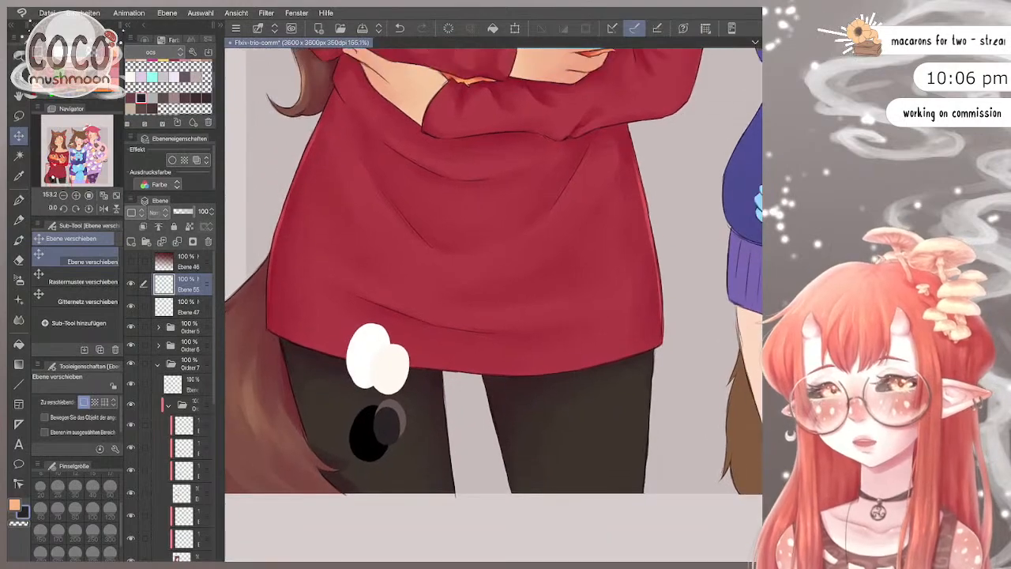
scroll(365, 382, down, 2)
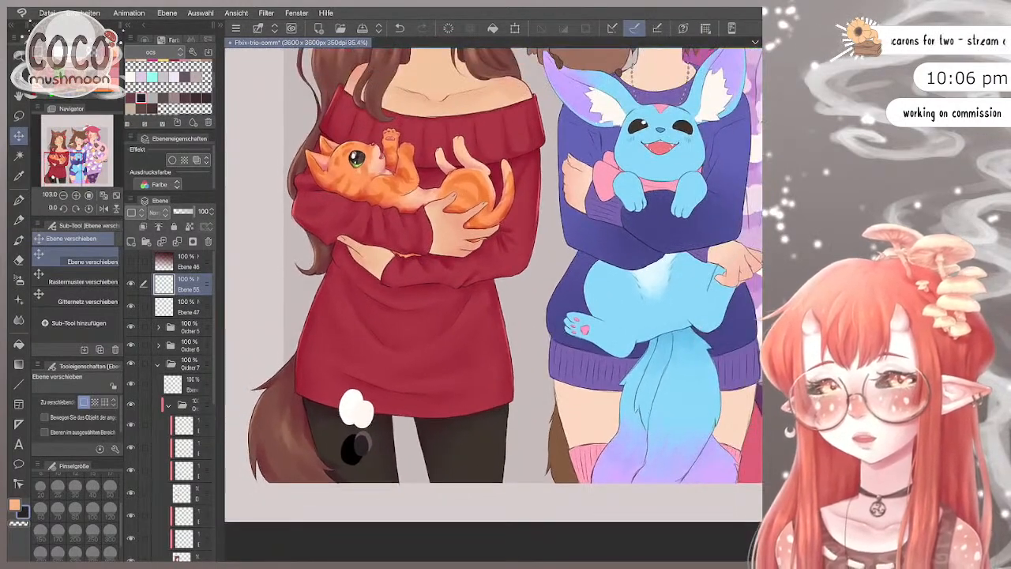
scroll(494, 304, up, 2)
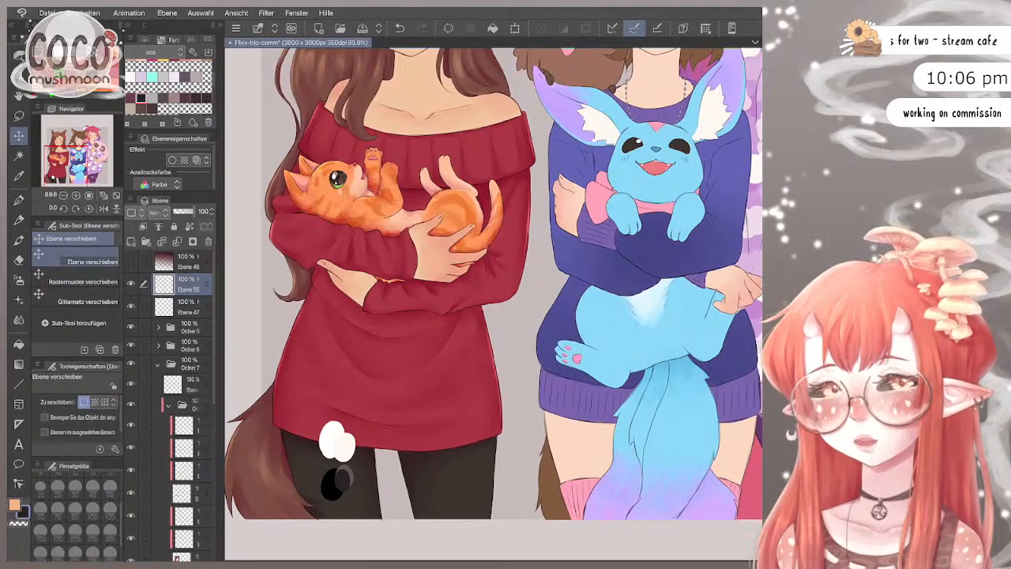
scroll(335, 442, up, 3)
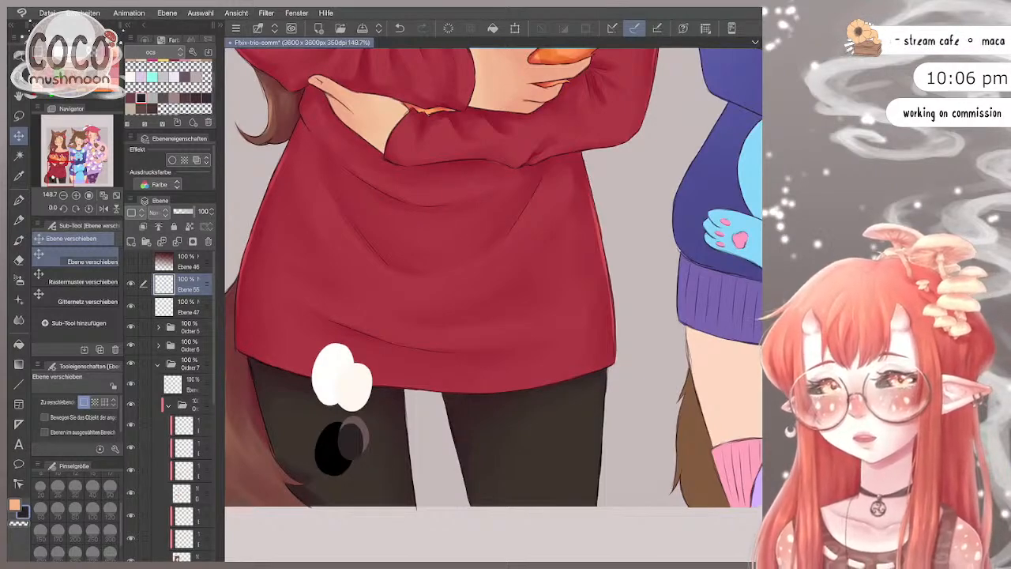
Step: Delete the swatch layer Ebene 55 and select the clipped shading layer above the black leggings layer
click(208, 241)
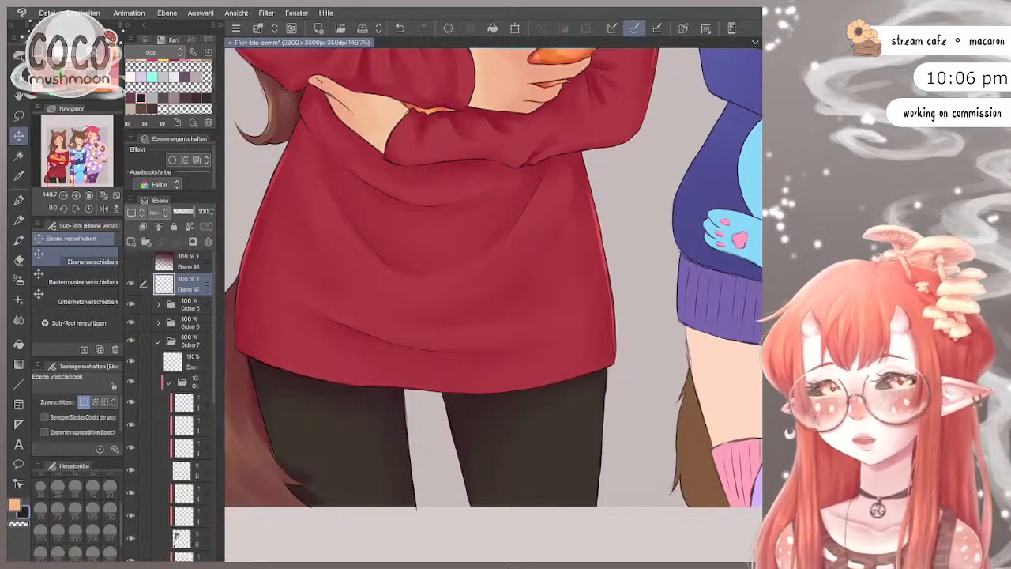
scroll(379, 251, down, 3)
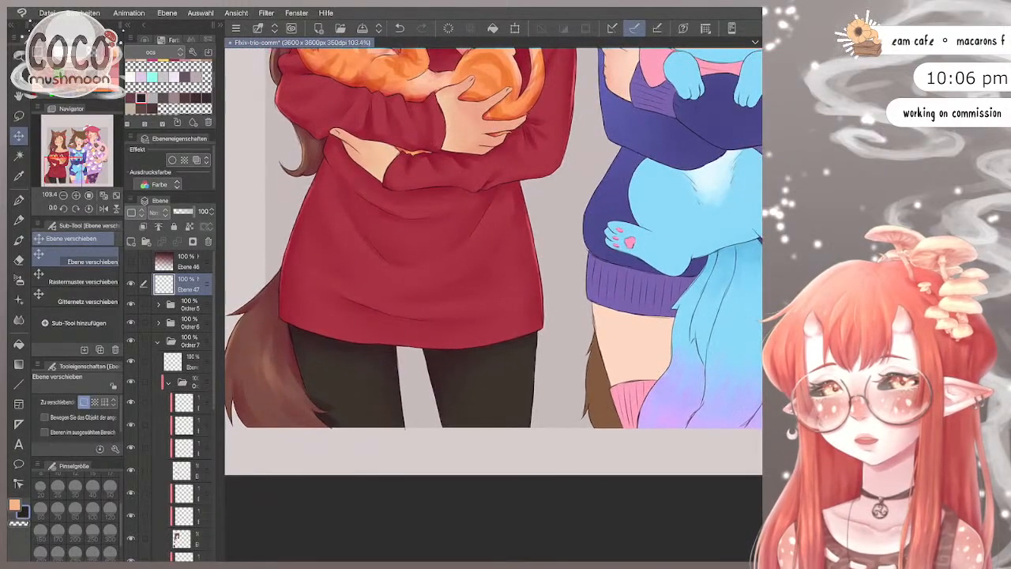
scroll(170, 407, down, 5)
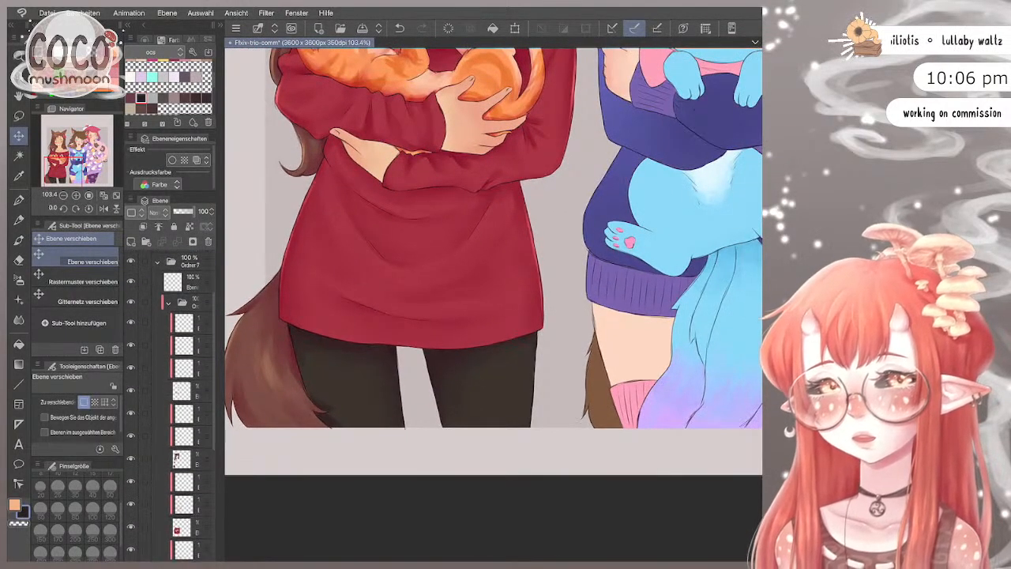
click(183, 487)
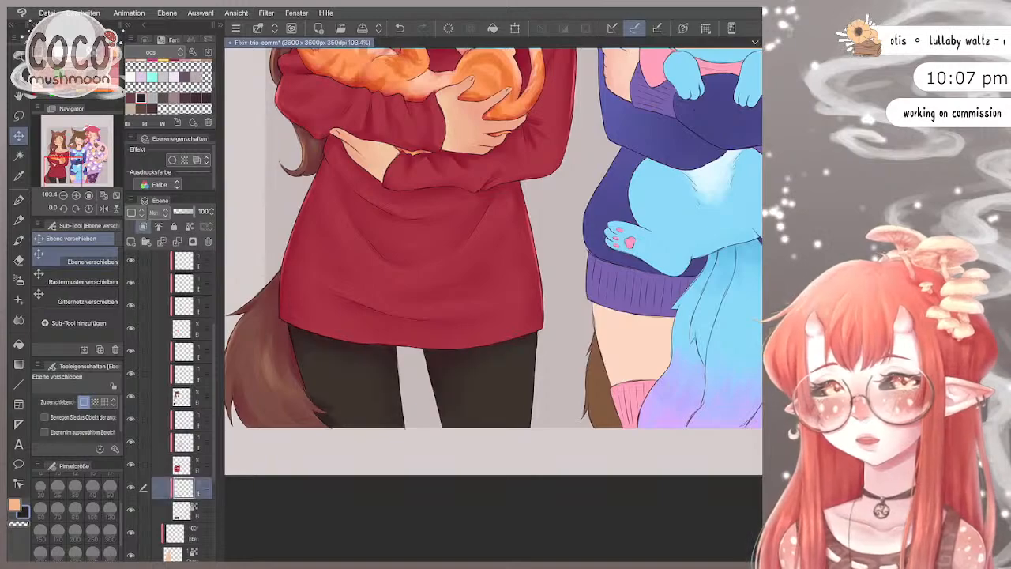
Step: Switch to the colo brush at size 150 and pick magenta from the saved colour set
scroll(494, 257, down, 2)
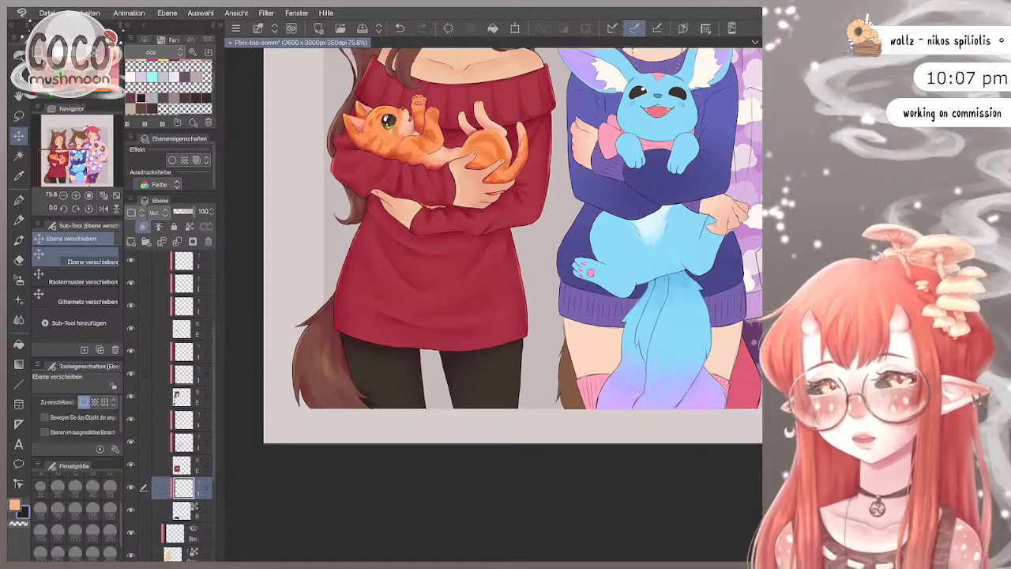
key(b)
scroll(168, 87, up, 2)
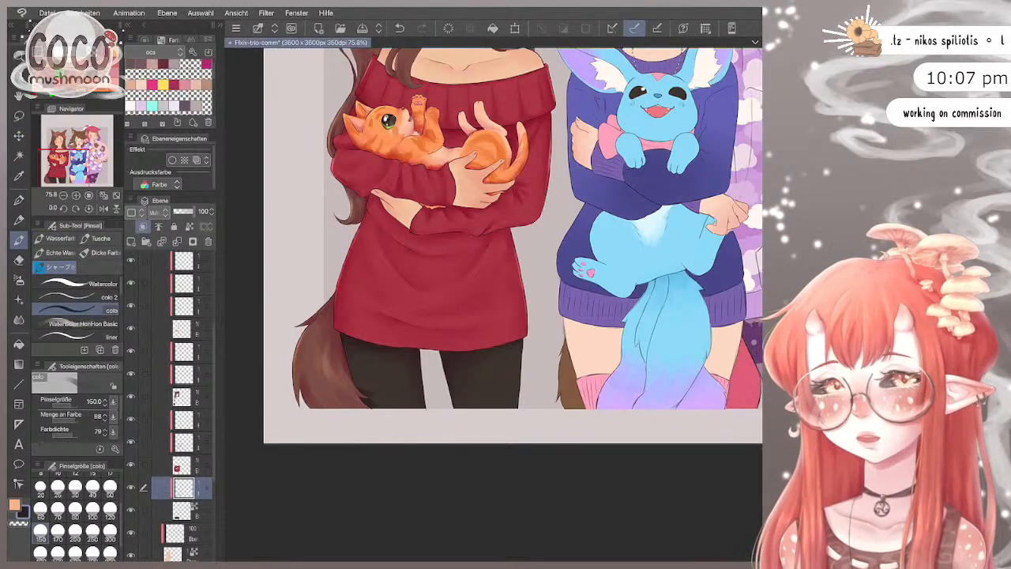
click(196, 84)
click(207, 65)
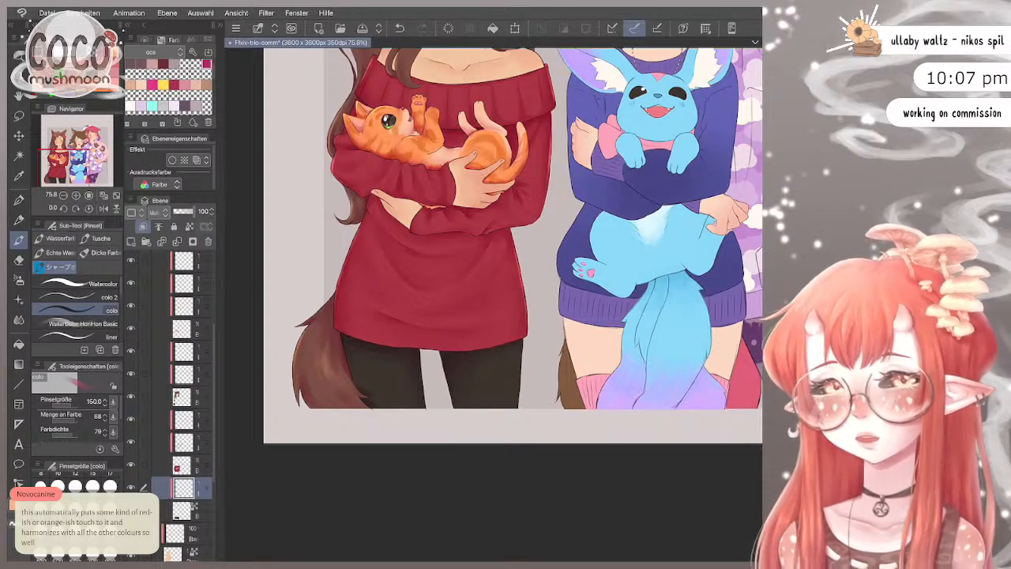
scroll(491, 265, down, 3)
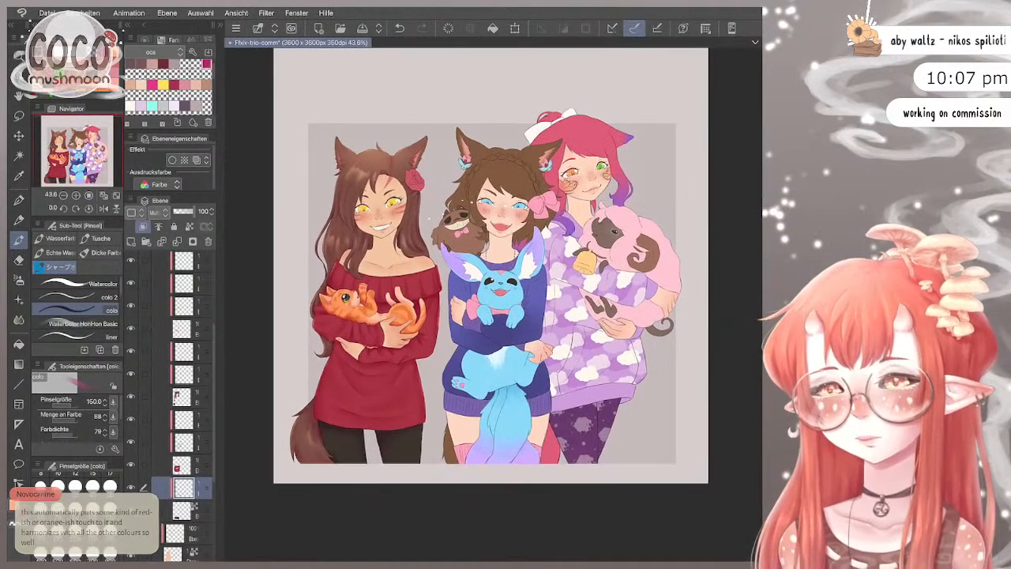
scroll(182, 356, up, 3)
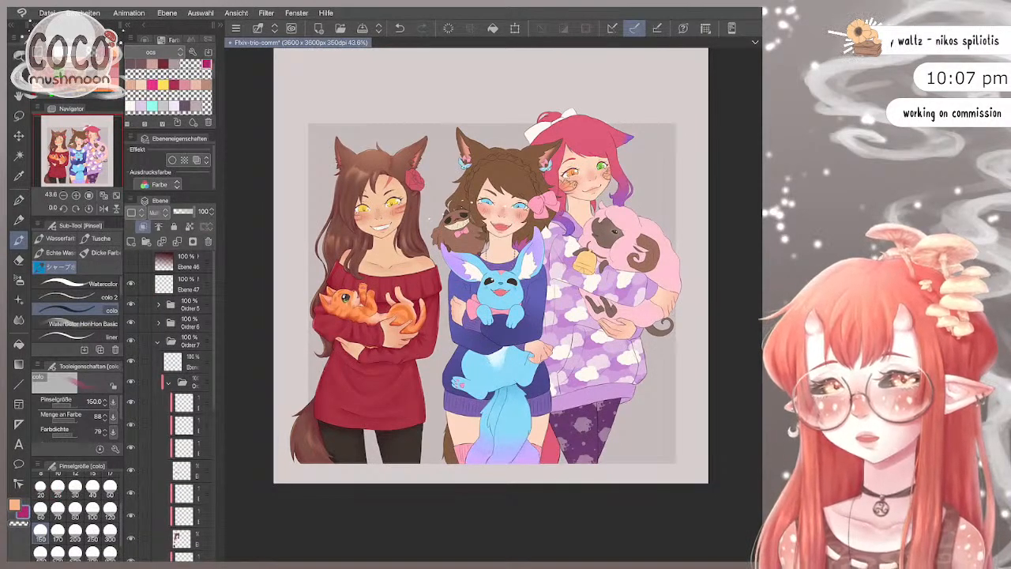
Step: Compare the illustration with and without the pink gradient effect of layer Ebene 46
click(182, 260)
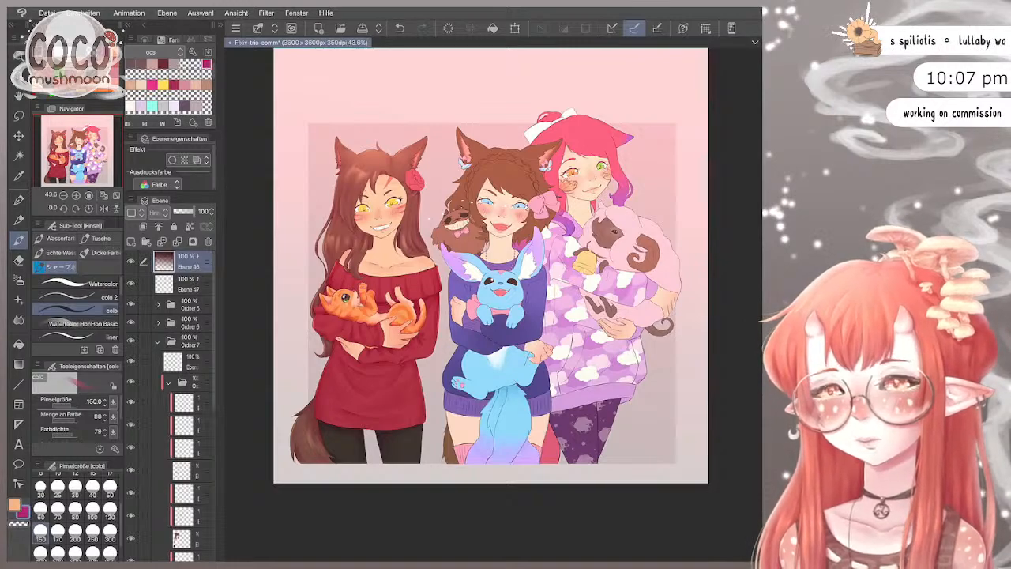
key(ctrl+plus)
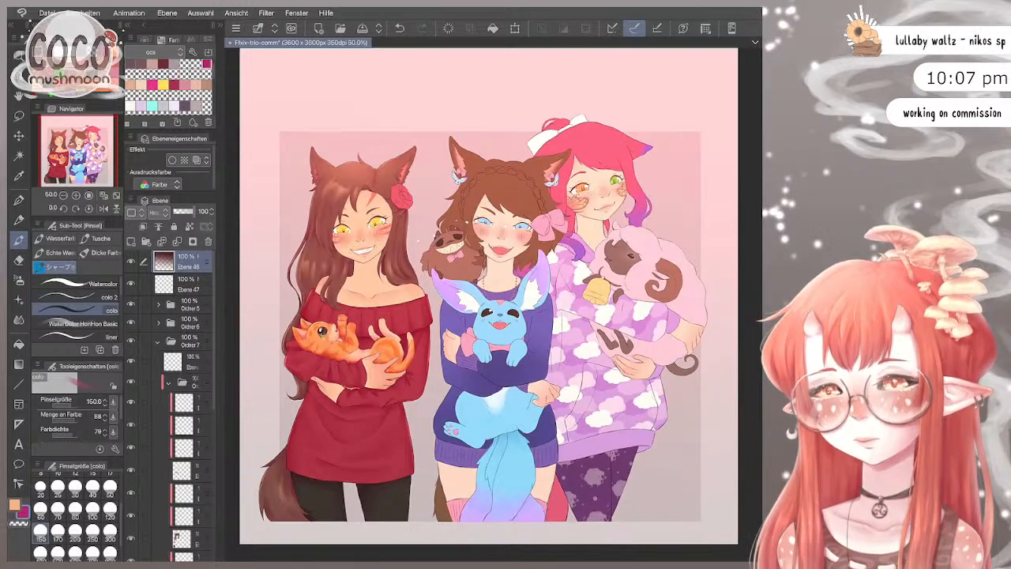
click(131, 262)
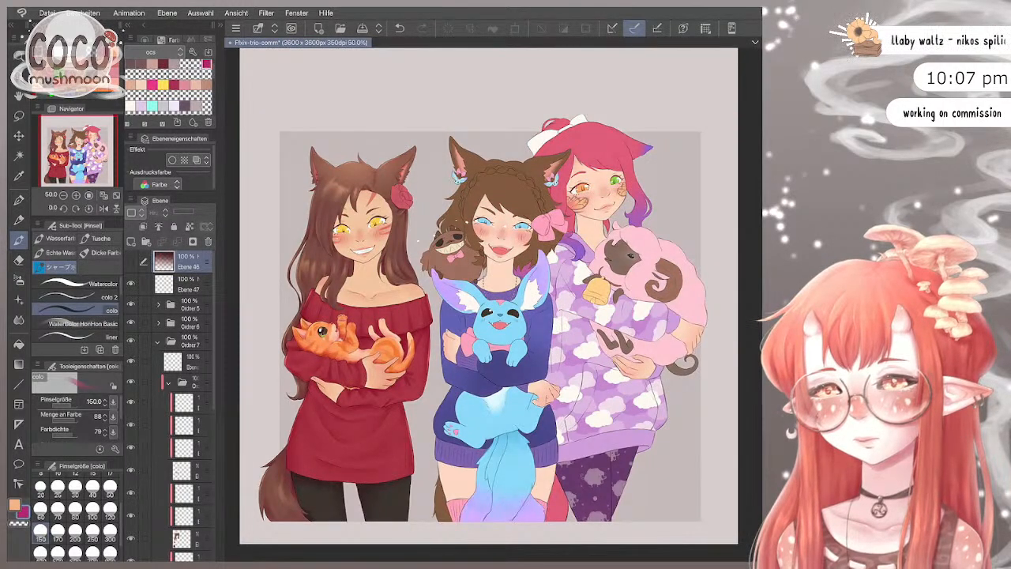
click(131, 261)
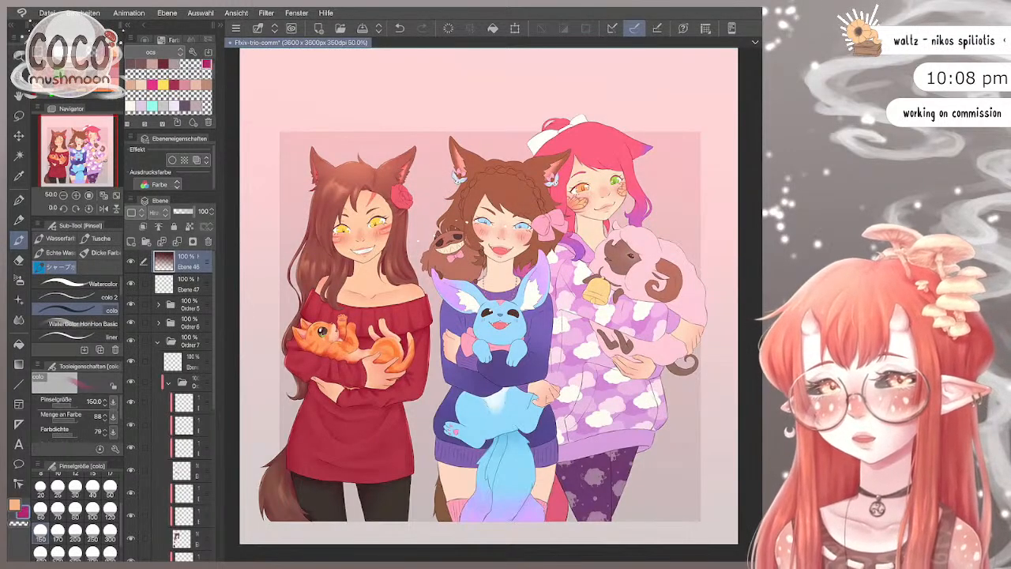
click(131, 261)
Step: Shade the first character's black leggings on their clipped shading layer in magenta, using the colo brush at sizes 70 and 100
scroll(379, 395, up, 4)
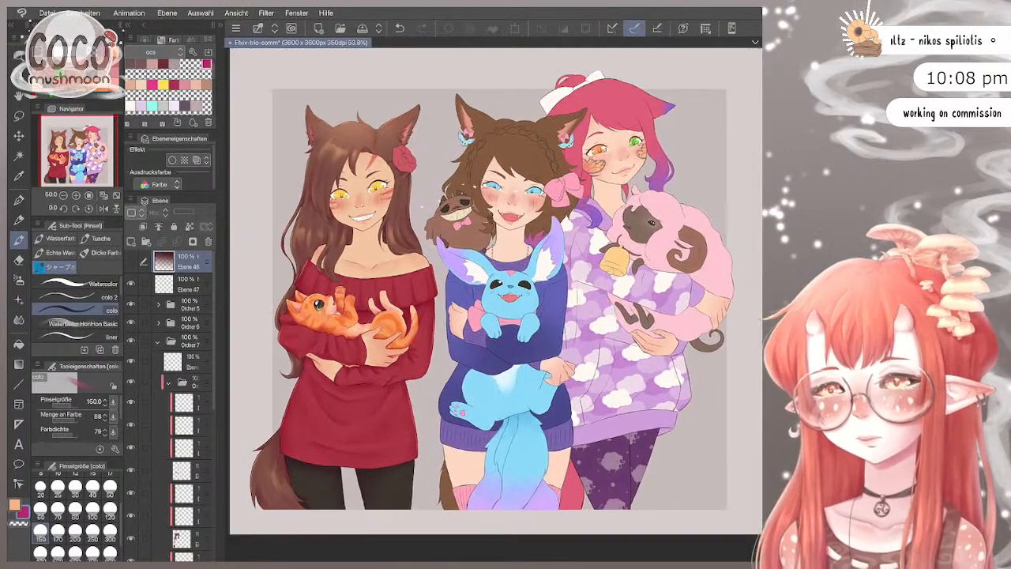
scroll(170, 395, down, 8)
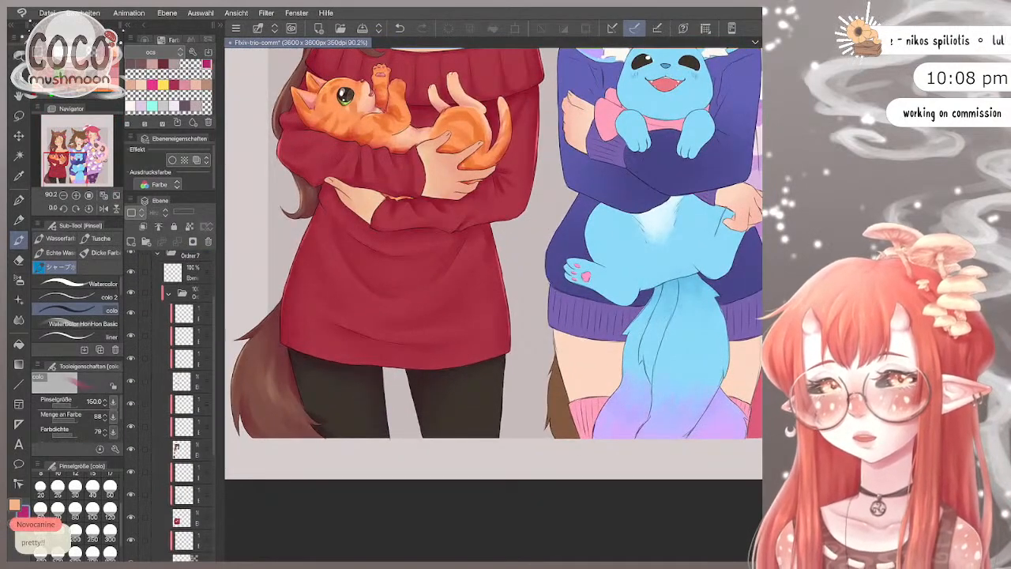
click(189, 433)
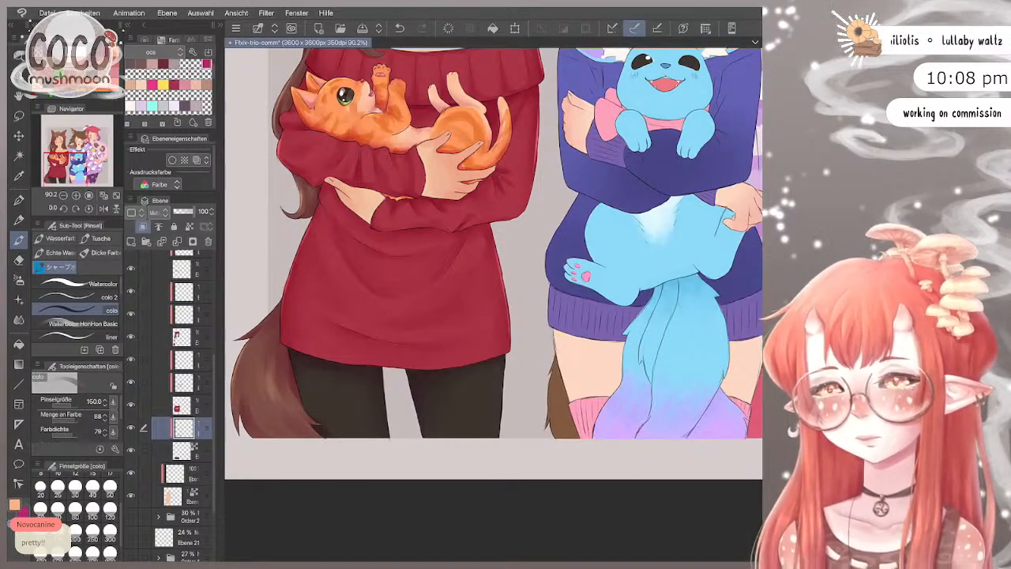
click(24, 512)
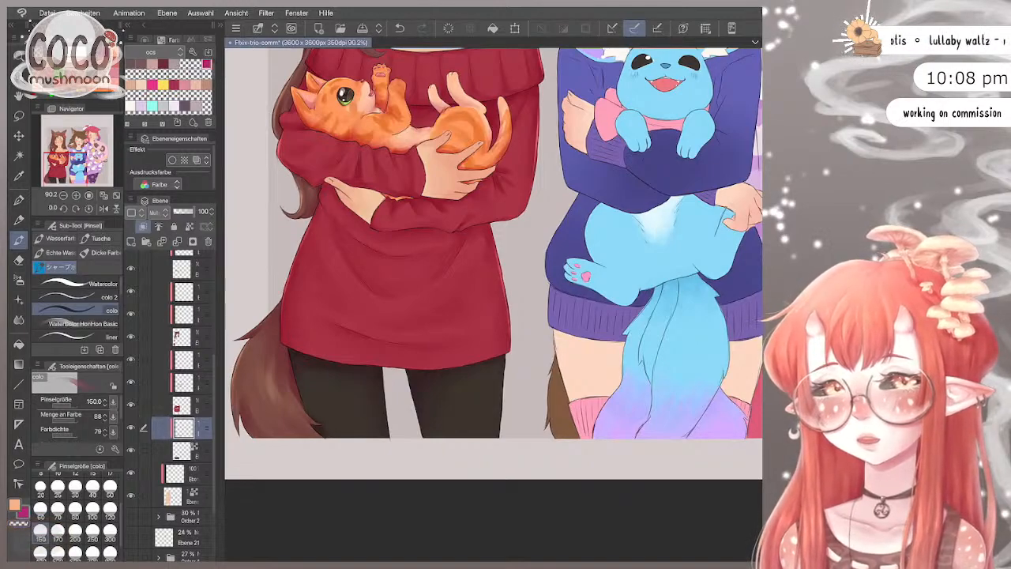
click(57, 511)
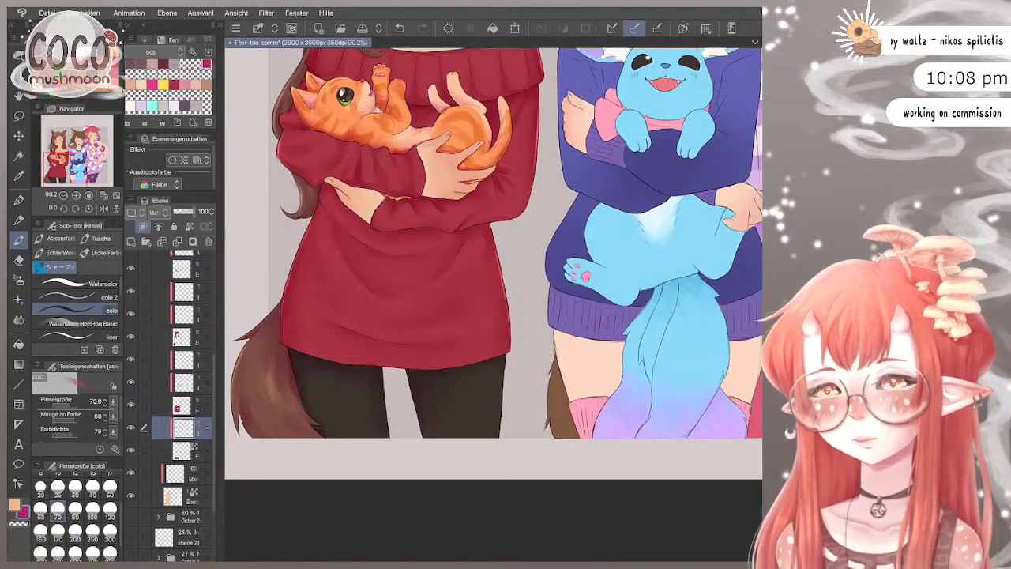
key(bracketright)
key(bracketright)
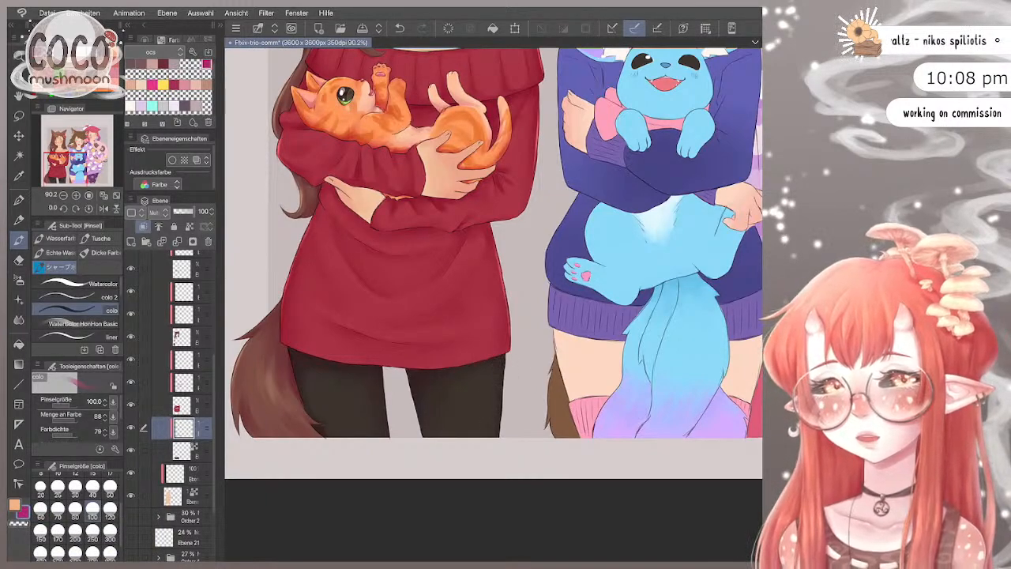
scroll(501, 433, down, 5)
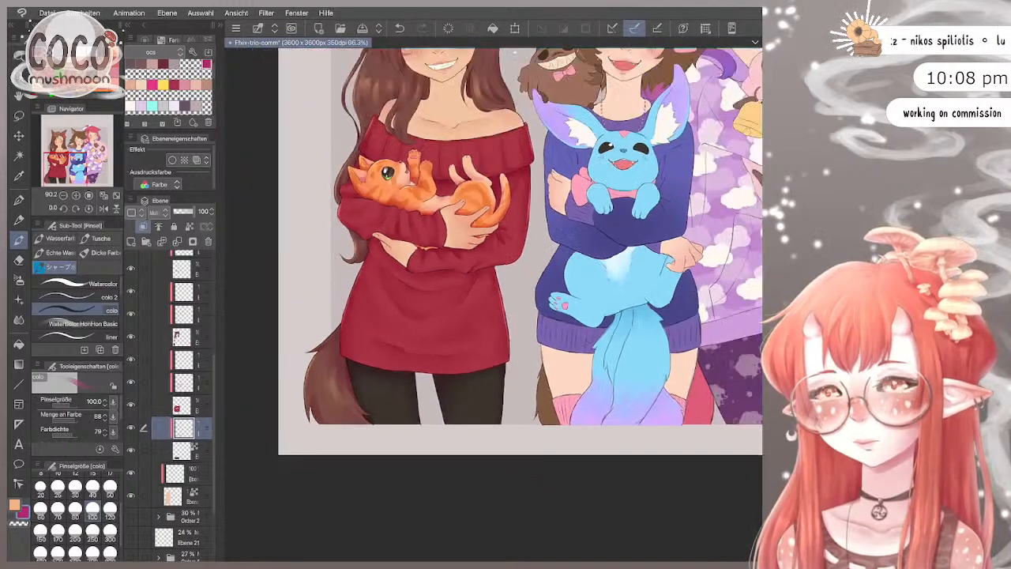
scroll(486, 398, up, 2)
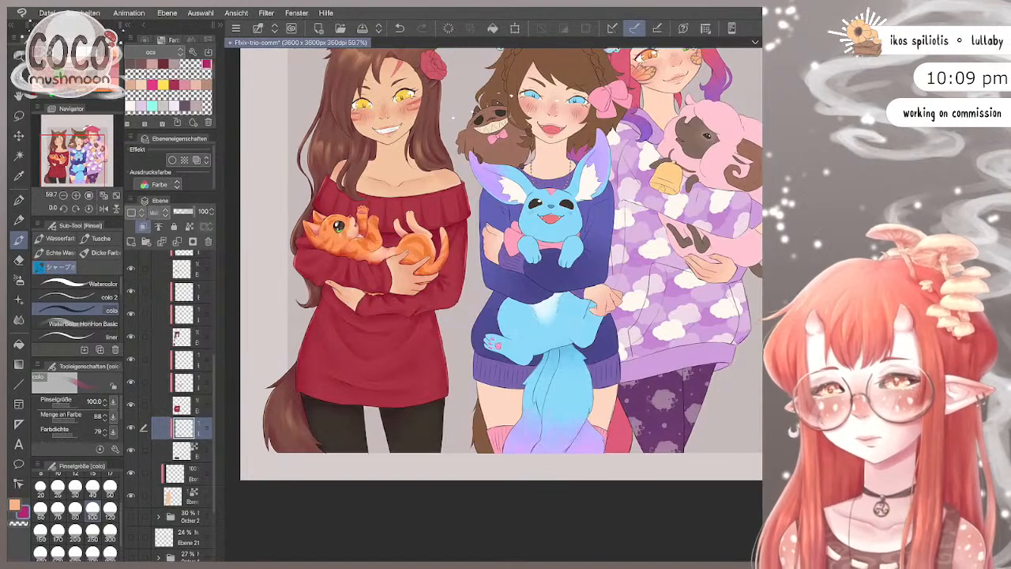
scroll(501, 379, down, 2)
scroll(501, 300, up, 2)
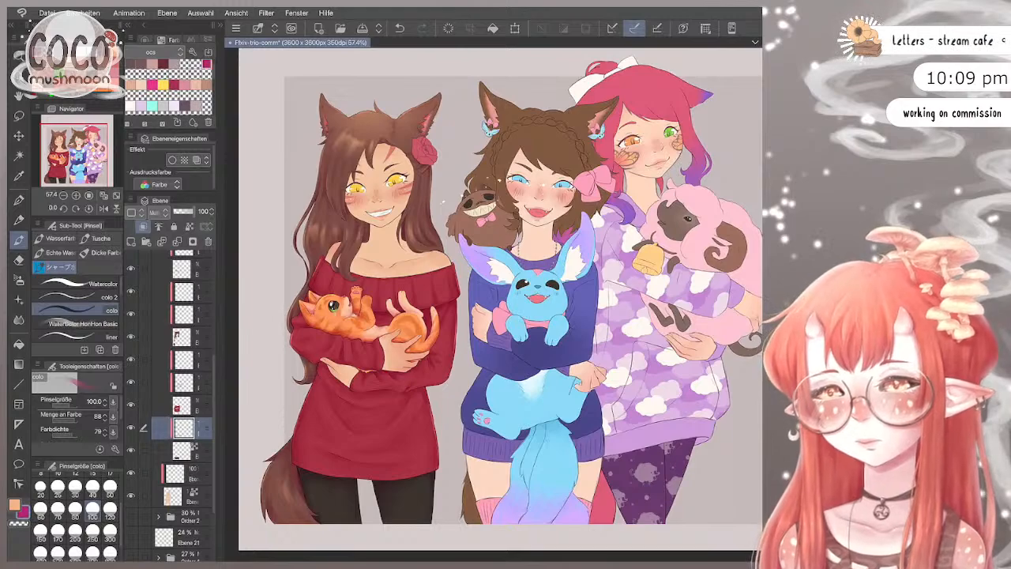
Step: Add a clipped Multiply layer above the first character's skin shading and choose the colo 2 brush at size 70
click(189, 473)
key(ctrl+shift+n)
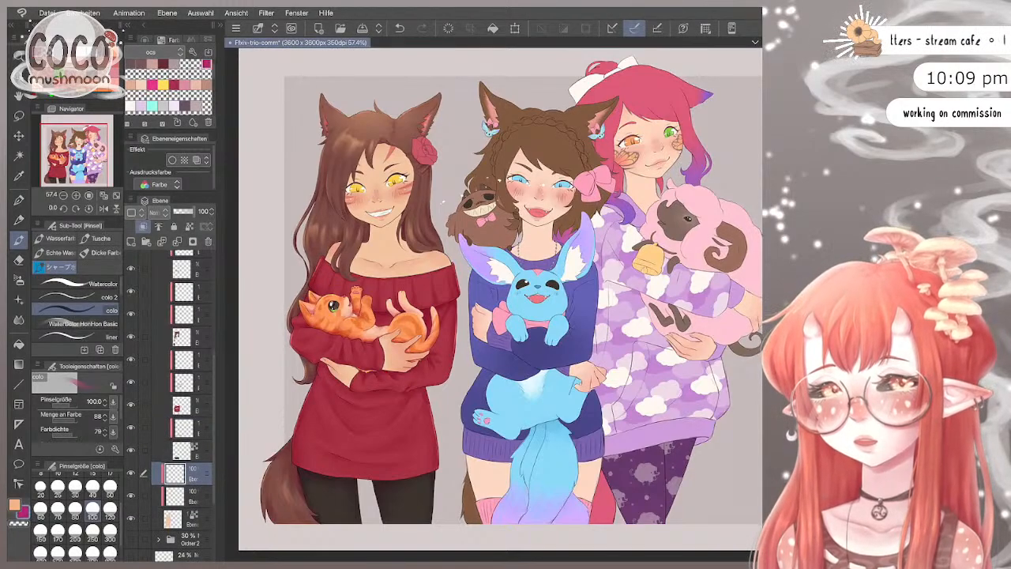
click(150, 211)
click(168, 247)
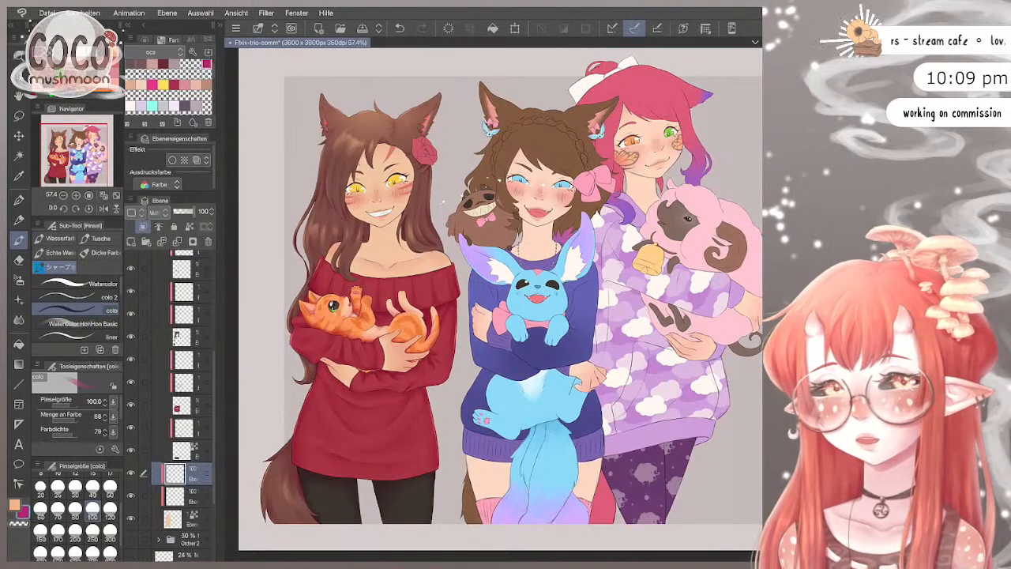
scroll(355, 237, up, 4)
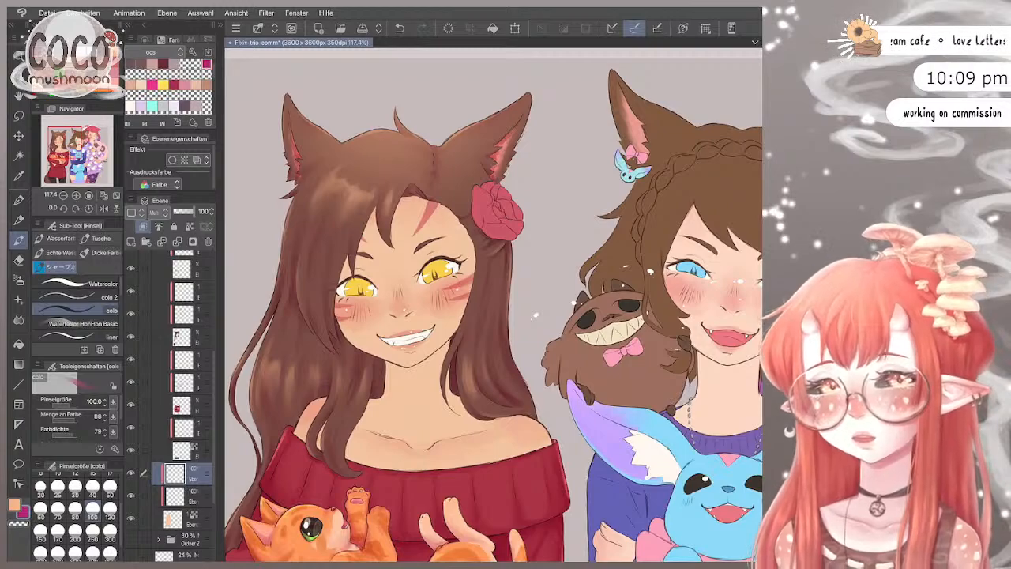
click(75, 297)
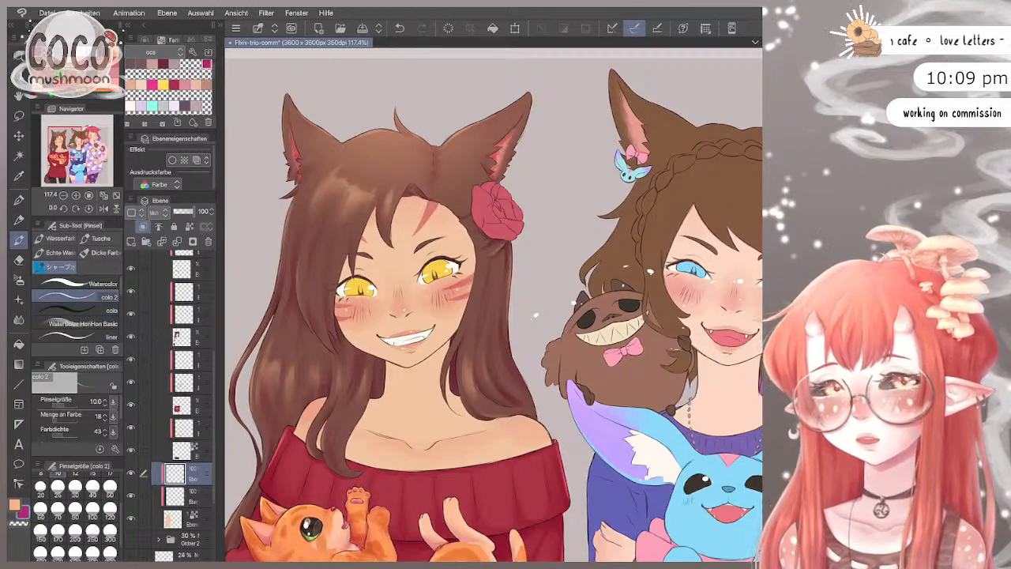
click(57, 526)
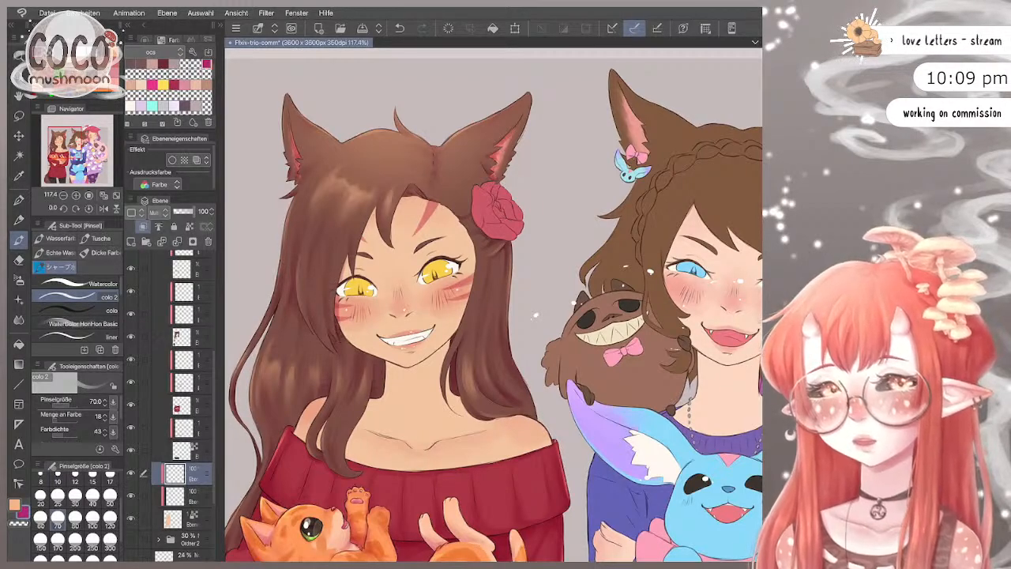
Step: Toggle the visibility of the first character's colour layers to identify which parts of the drawing each one holds
scroll(181, 395, up, 3)
click(182, 384)
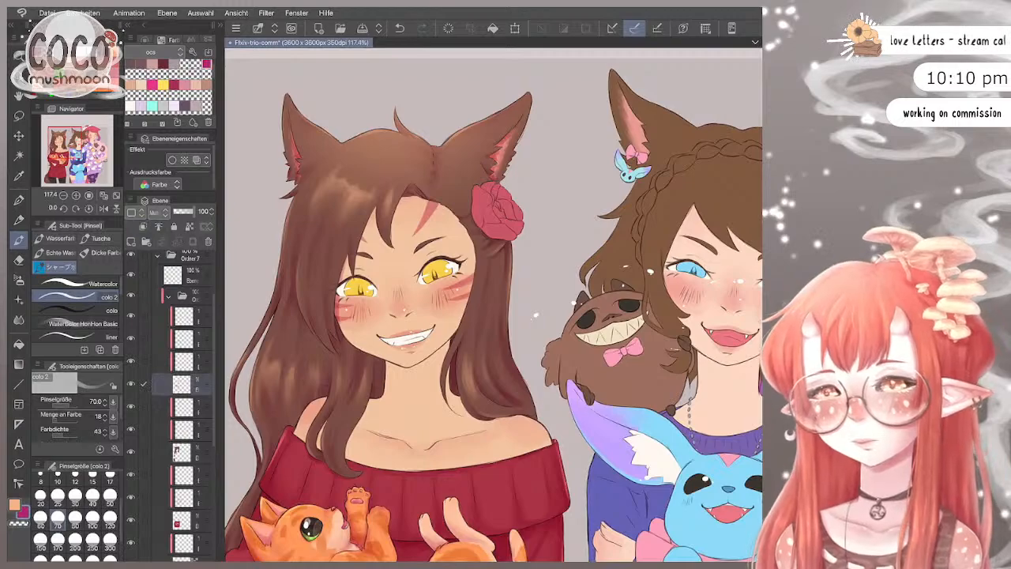
click(131, 384)
click(131, 384)
click(131, 361)
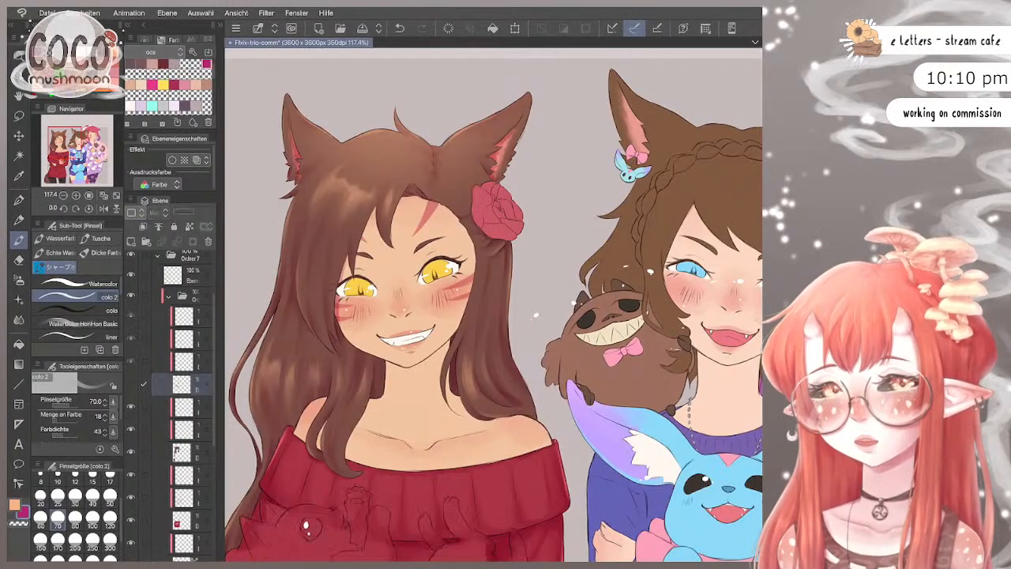
click(131, 384)
click(131, 361)
click(131, 361)
click(131, 361)
click(131, 384)
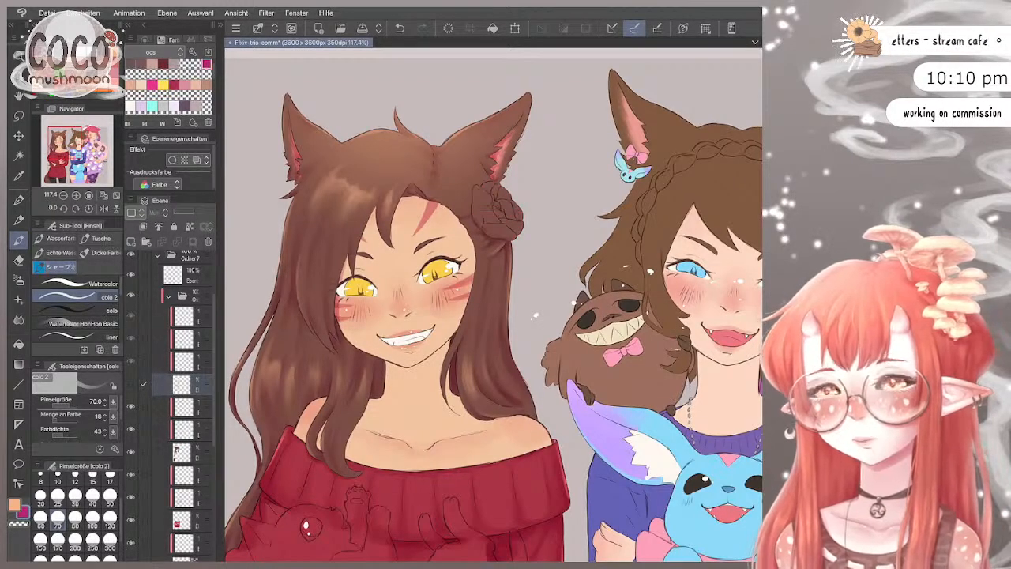
click(131, 384)
click(131, 451)
click(131, 451)
scroll(181, 452, down, 1)
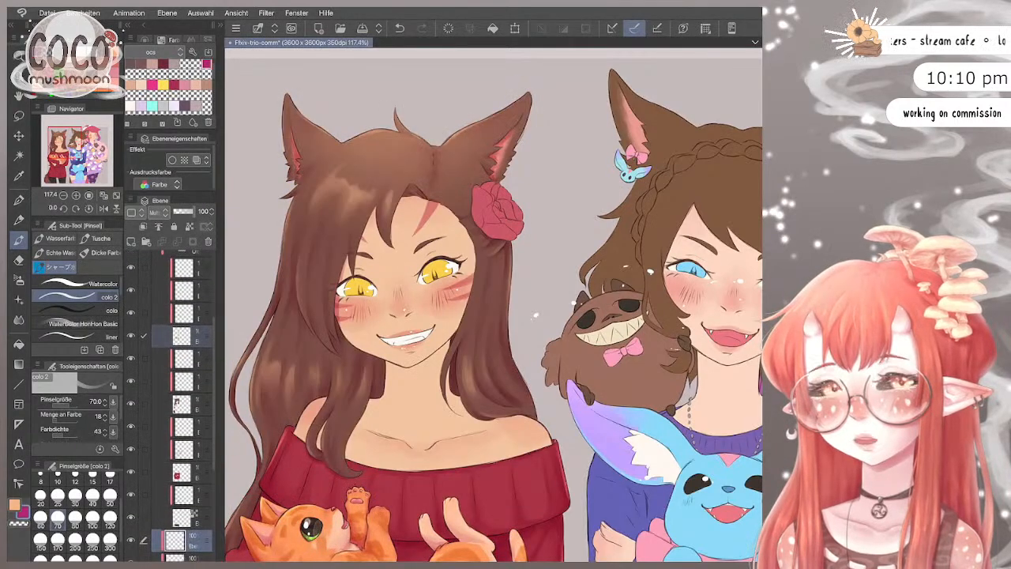
click(131, 472)
click(131, 472)
scroll(131, 472, down, 1)
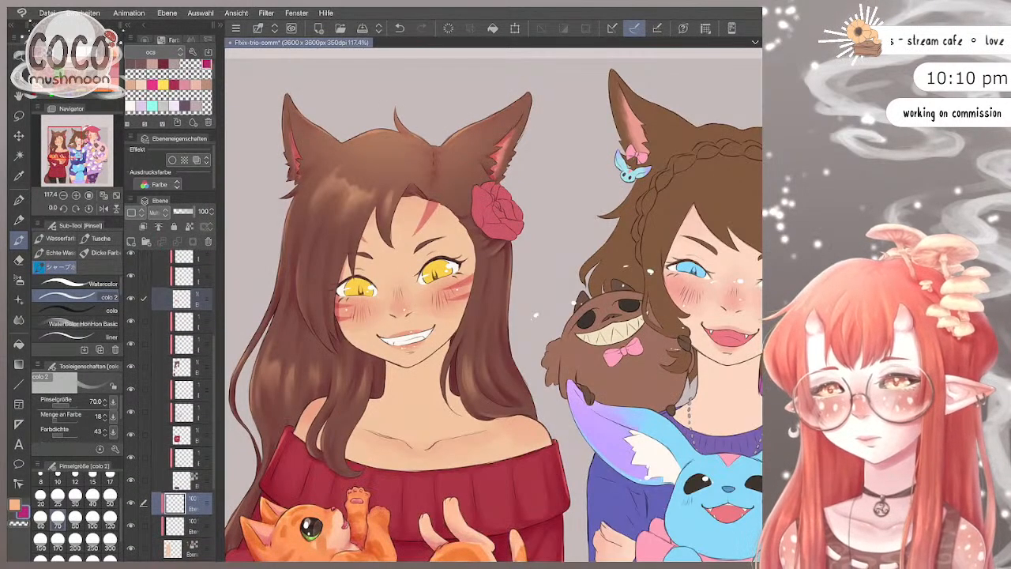
Step: On the clipped layer above the leggings layer, shade the upper parts of the first character's yellow eyes with colo 2 at sizes 30 and 50
click(190, 457)
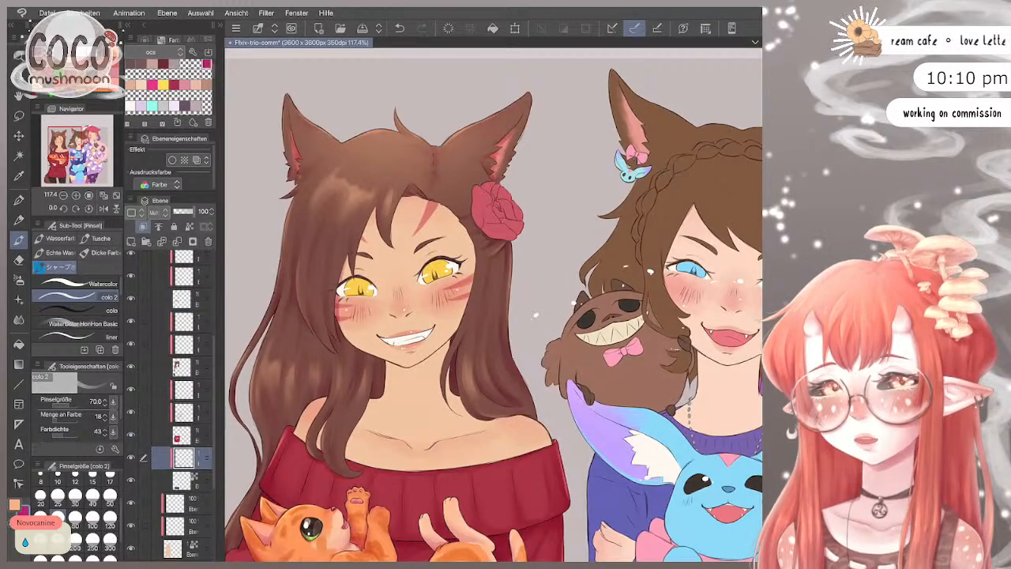
click(75, 503)
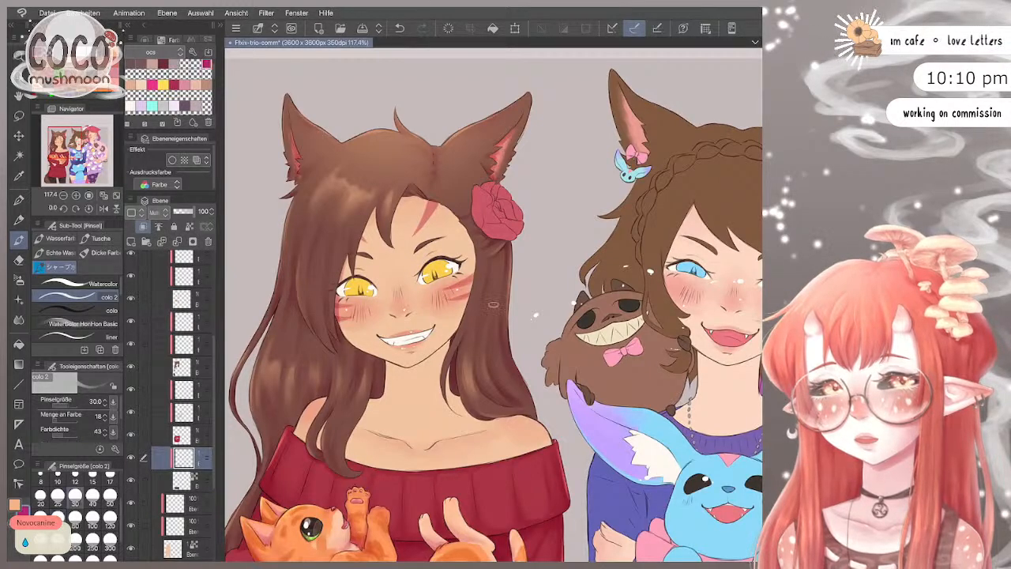
drag(535, 315, 434, 257)
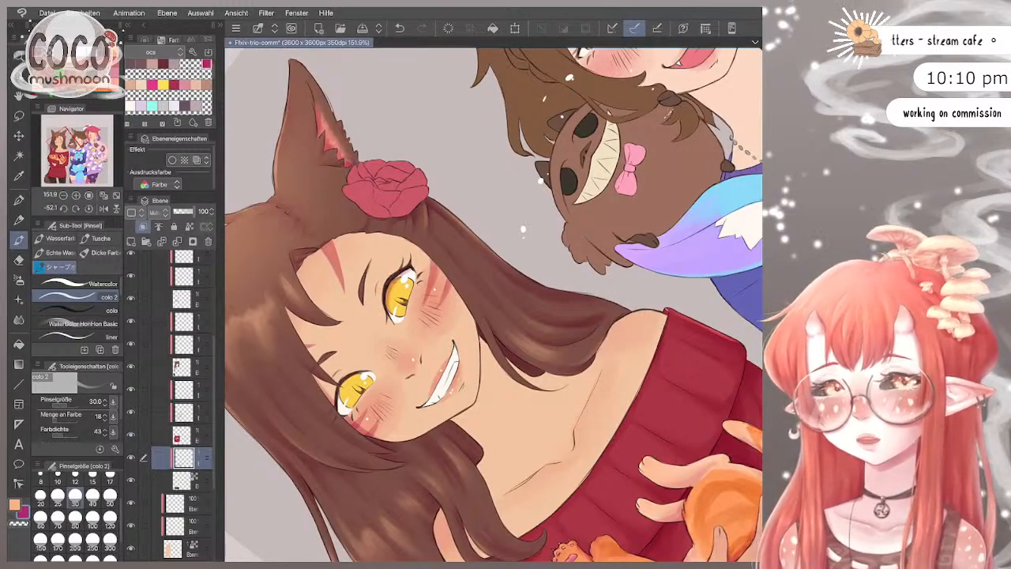
key(bracketright)
key(bracketright)
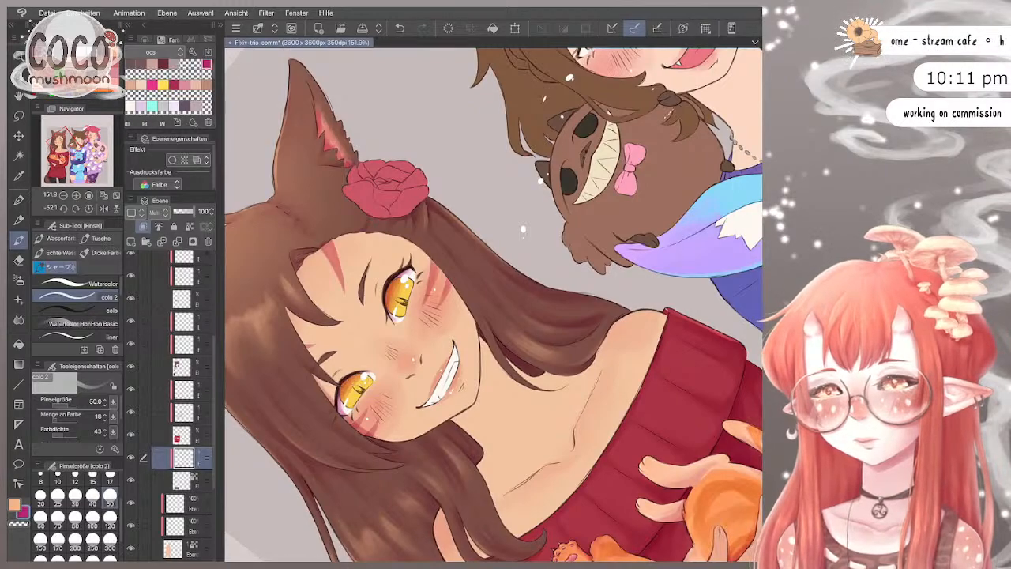
scroll(493, 305, up, 2)
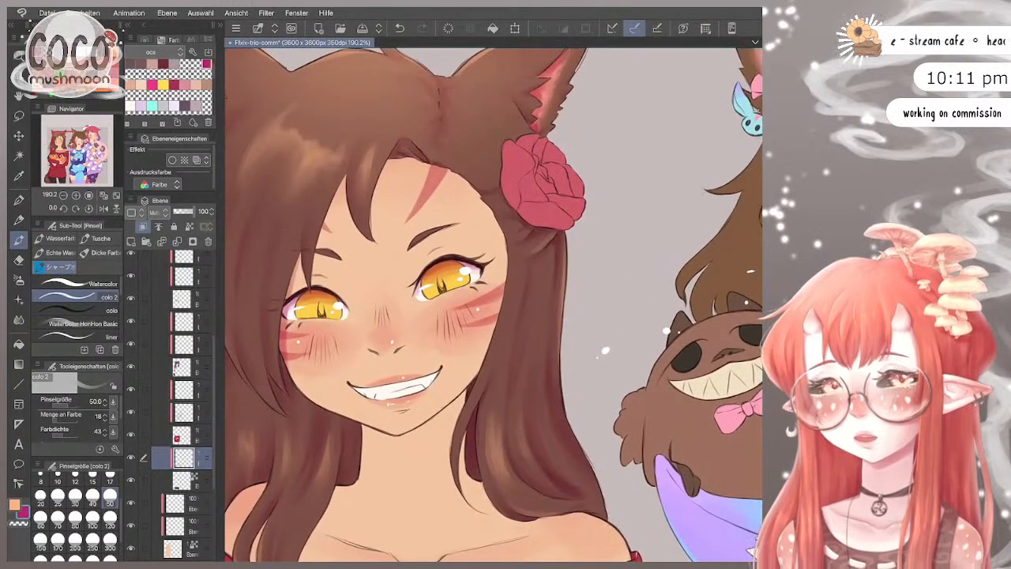
Step: Paint the slit pupils in both of the first character's eyes with the brush at size 20
click(40, 495)
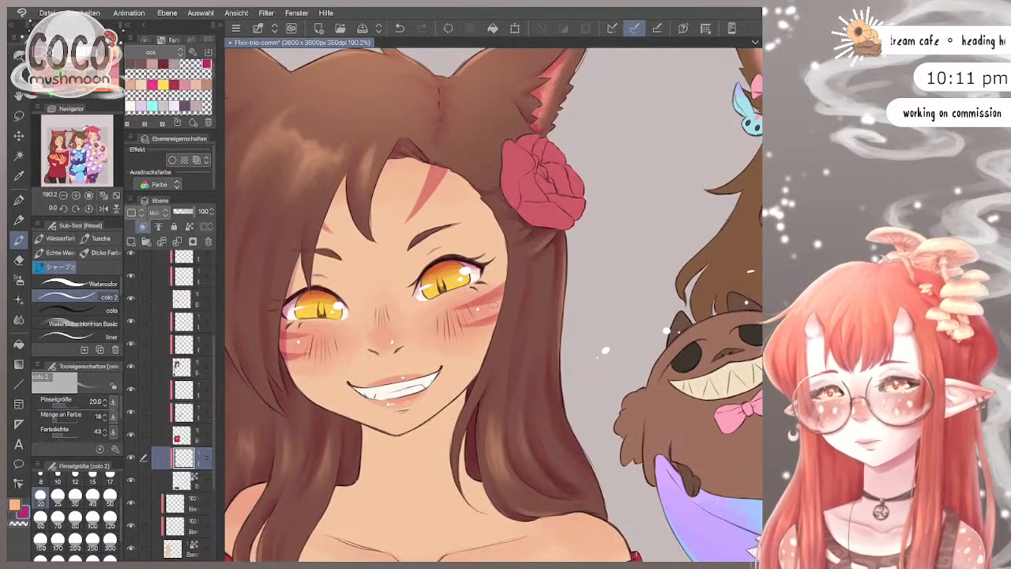
scroll(482, 245, up, 1)
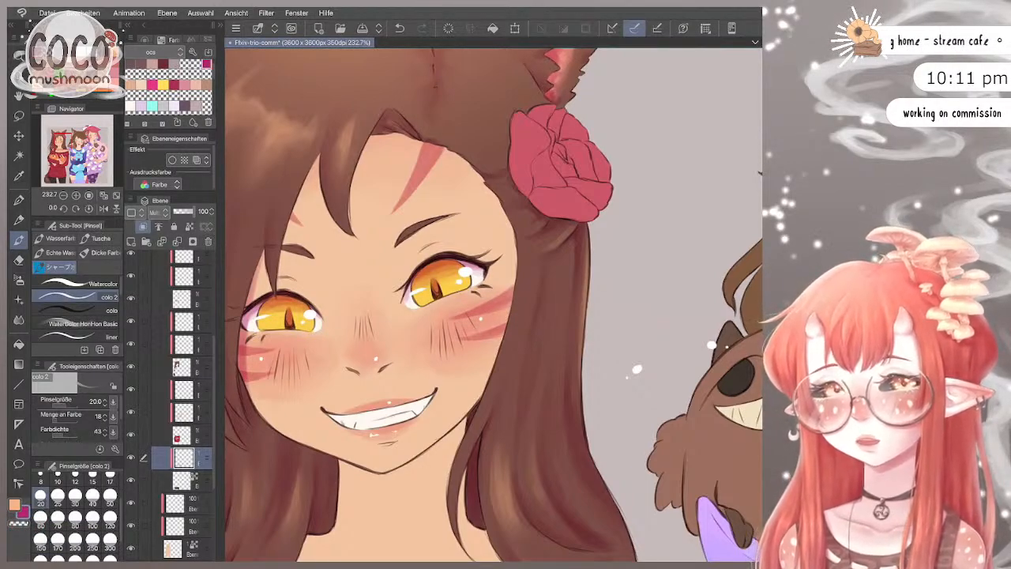
scroll(627, 373, down, 2)
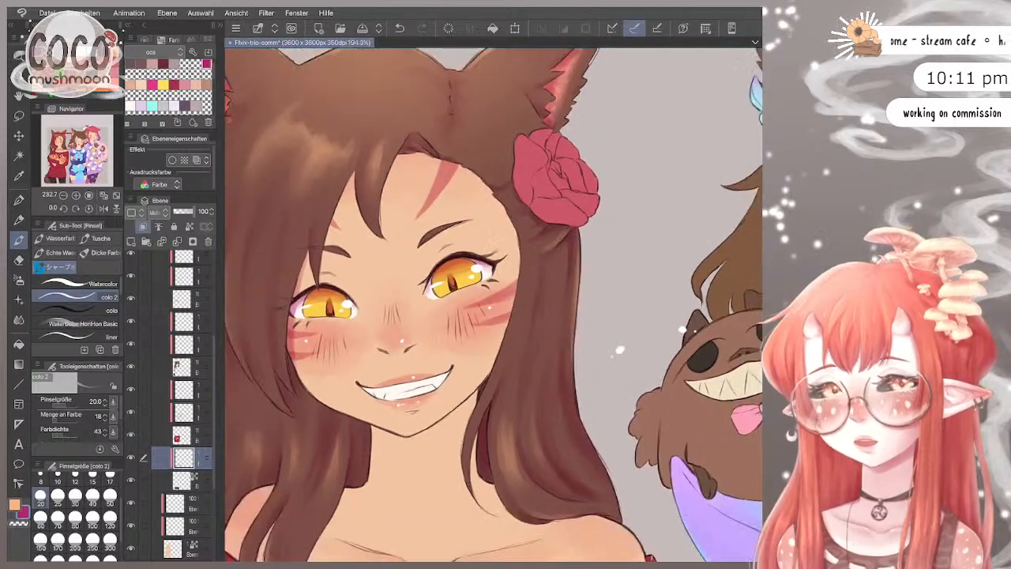
scroll(328, 276, up, 3)
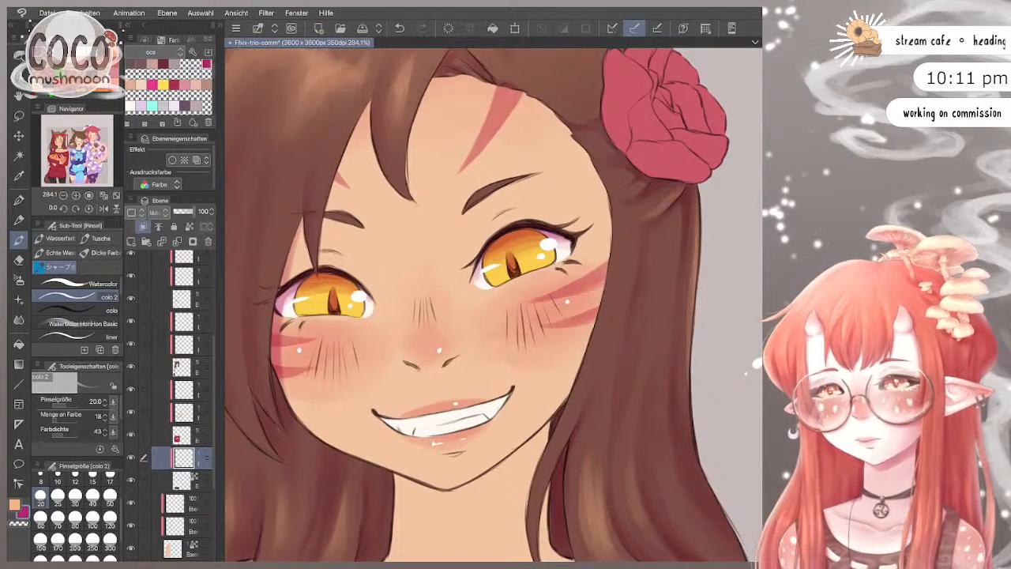
Step: Paint fine streaks in the lower irises of both of the first character's eyes with colo 2 at size 12
key(bracketleft)
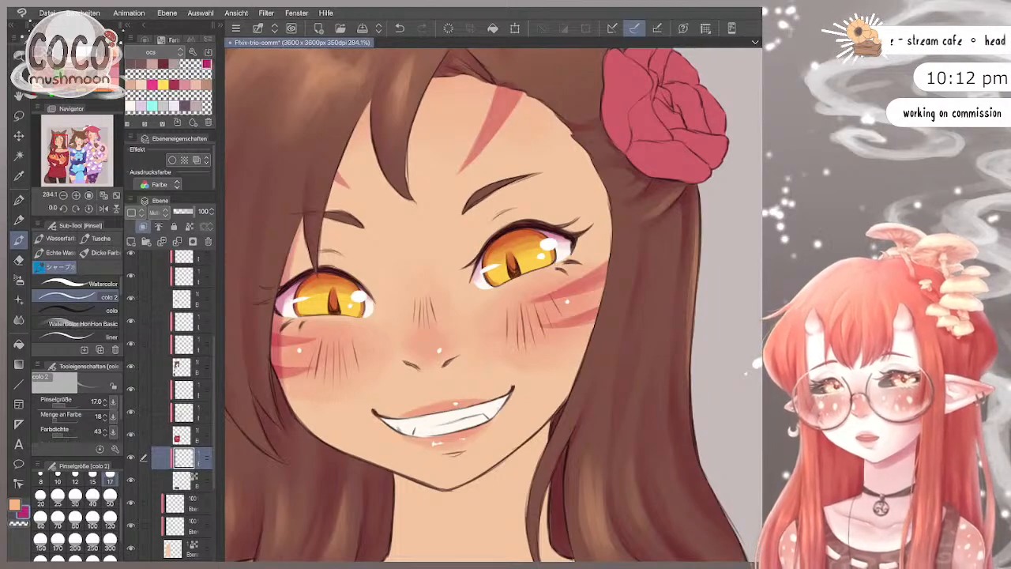
key(bracketleft)
key(bracketleft)
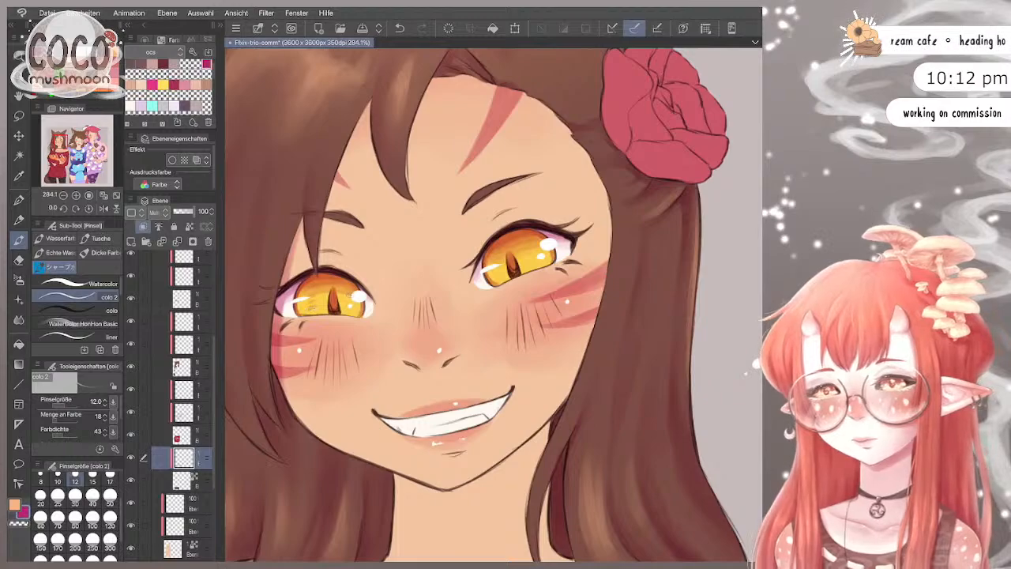
scroll(494, 304, down, 3)
scroll(494, 304, up, 4)
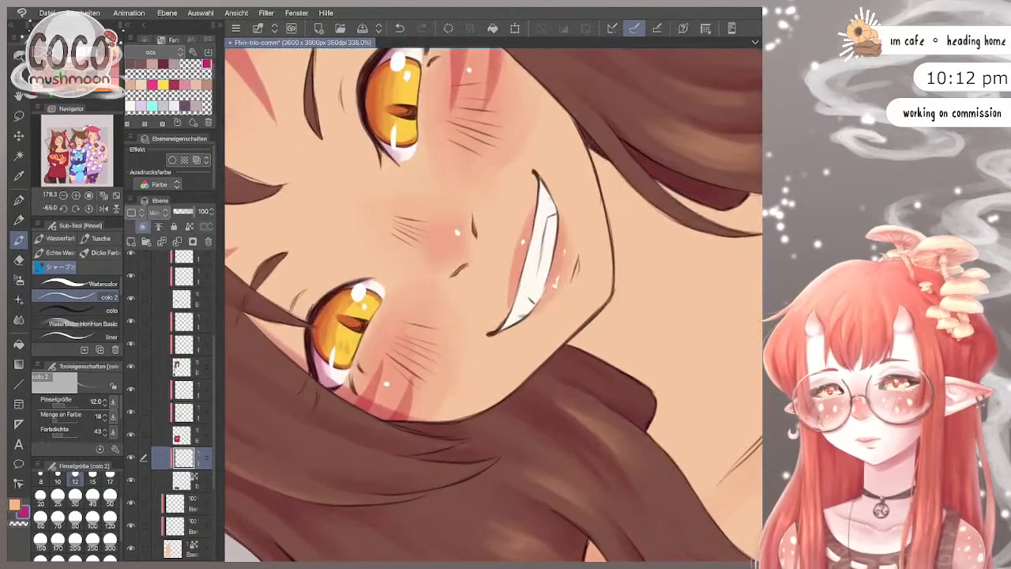
key(ctrl+z)
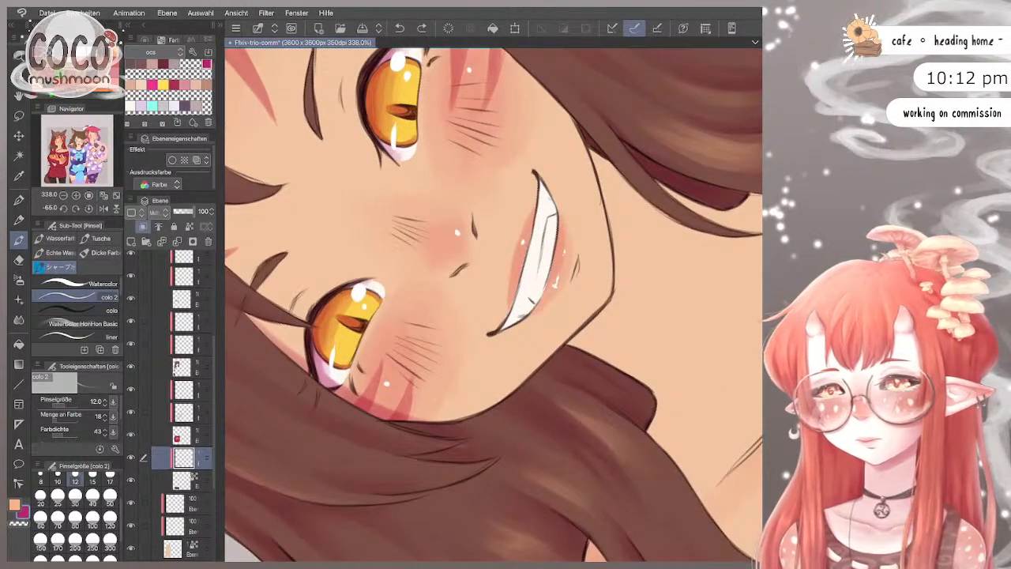
drag(328, 338, 353, 353)
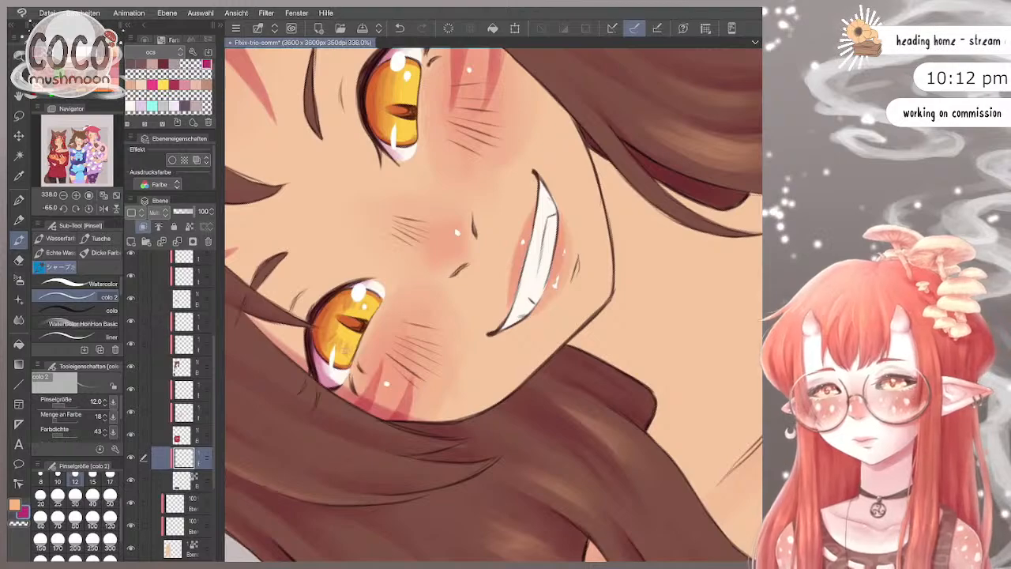
drag(456, 233, 407, 379)
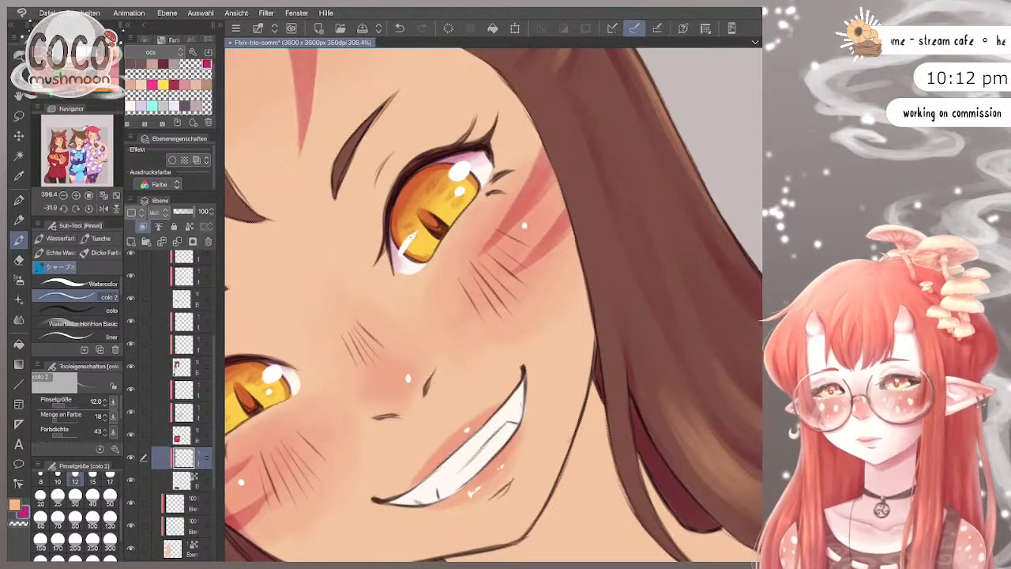
drag(443, 237, 403, 292)
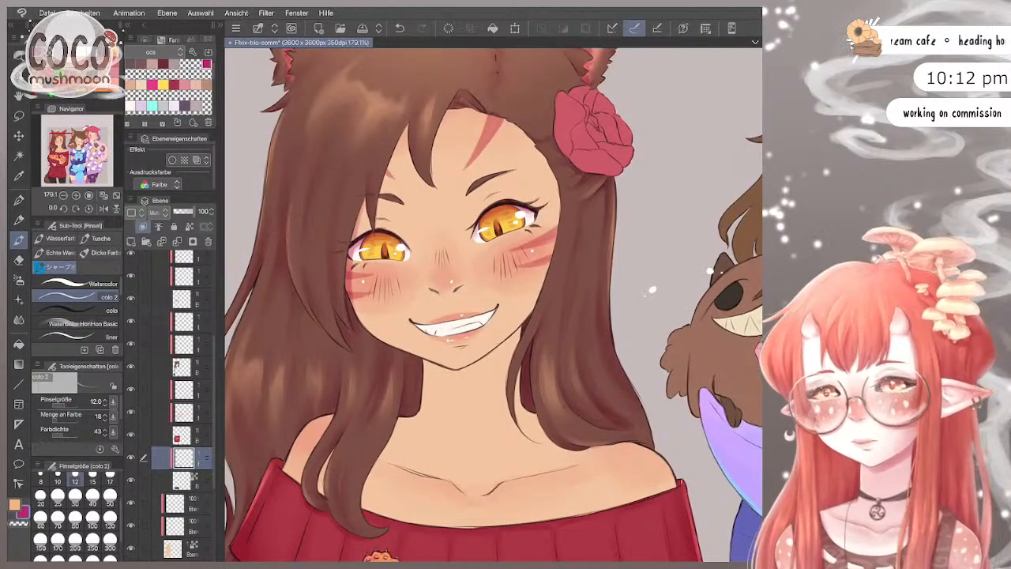
Step: Shade the edges of the first character's teeth along the lips with colo 2 at size 30
scroll(494, 304, down, 2)
scroll(494, 304, up, 3)
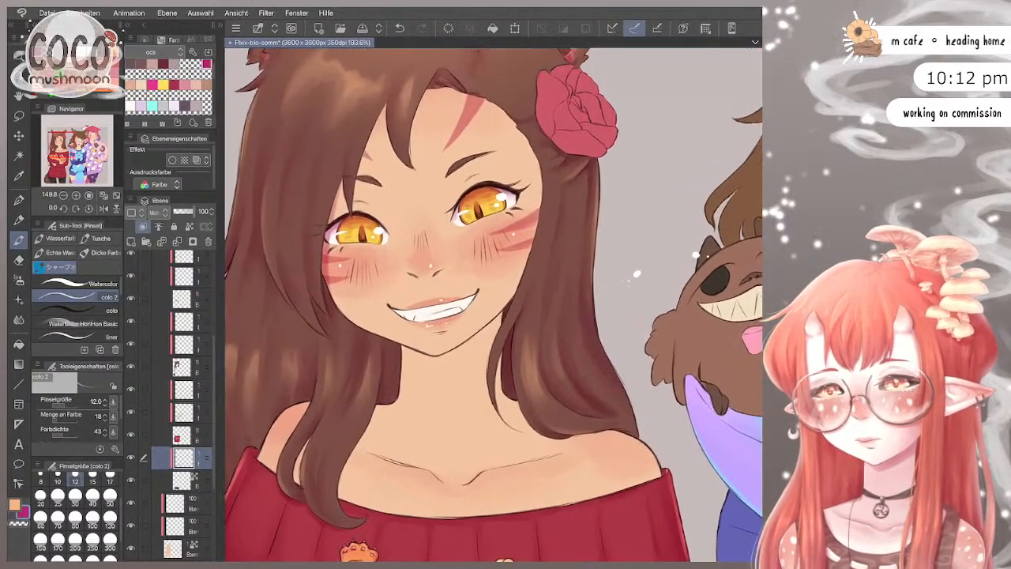
click(40, 495)
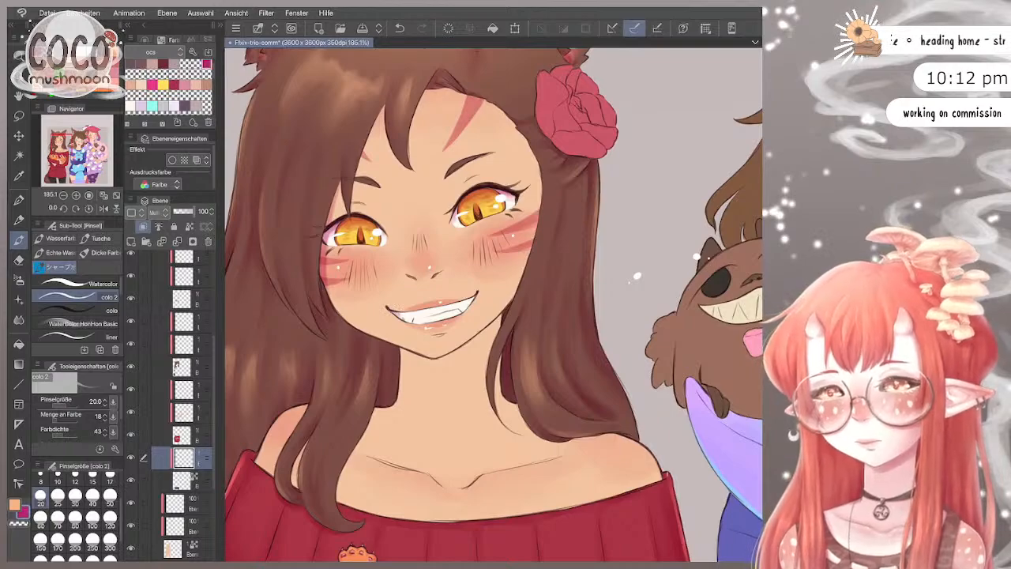
click(75, 496)
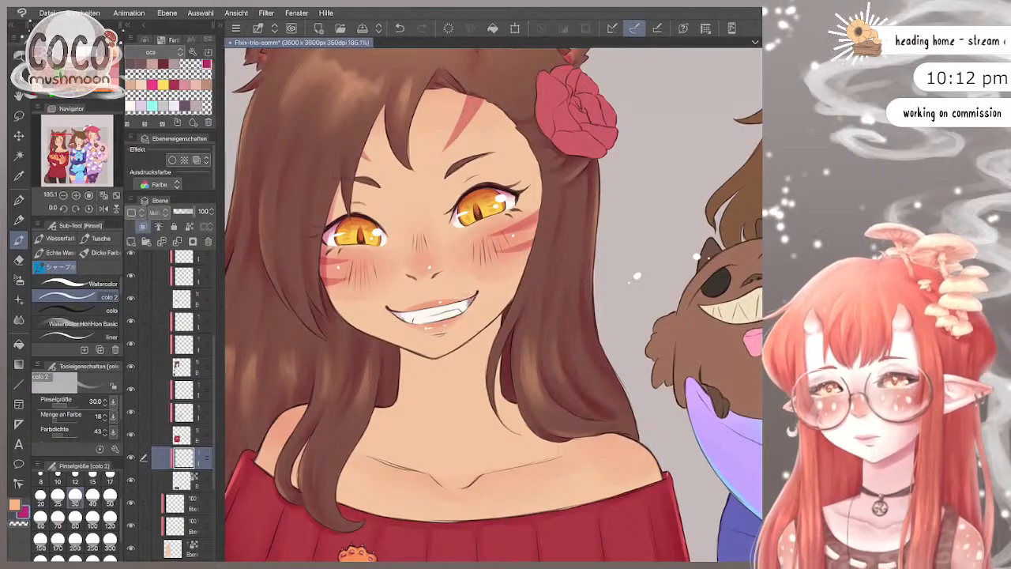
drag(400, 314, 447, 305)
drag(472, 483, 570, 406)
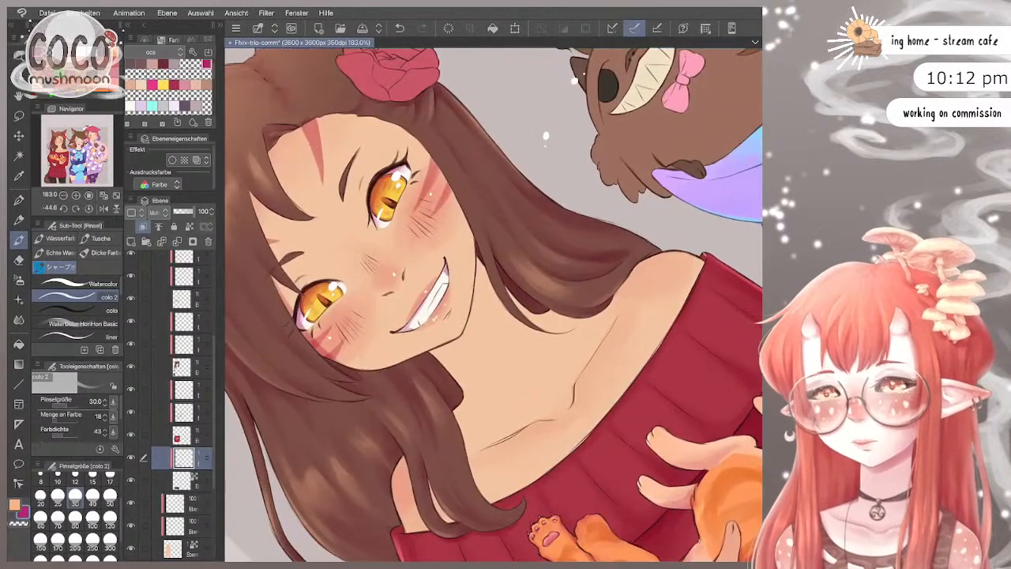
mouse_move(446, 268)
mouse_down()
mouse_move(420, 309)
mouse_move(441, 273)
mouse_up()
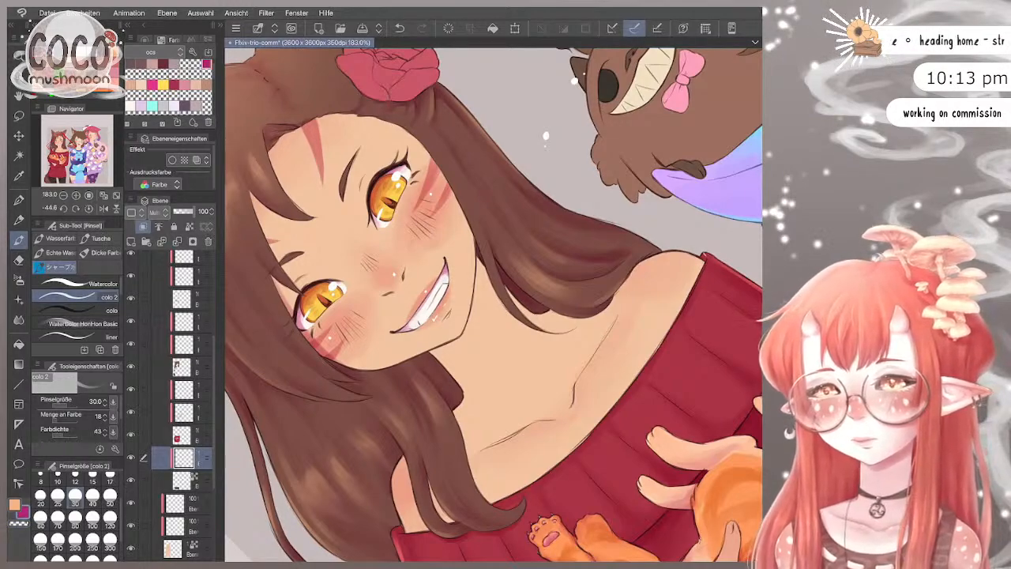
Step: Set the colo 2 brush back to size 30
click(110, 480)
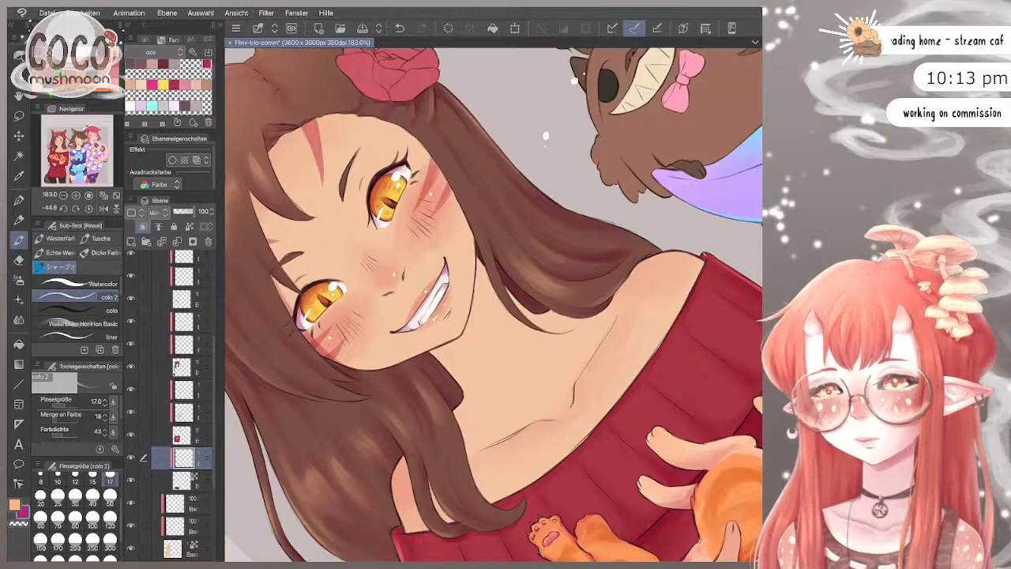
scroll(494, 304, down, 5)
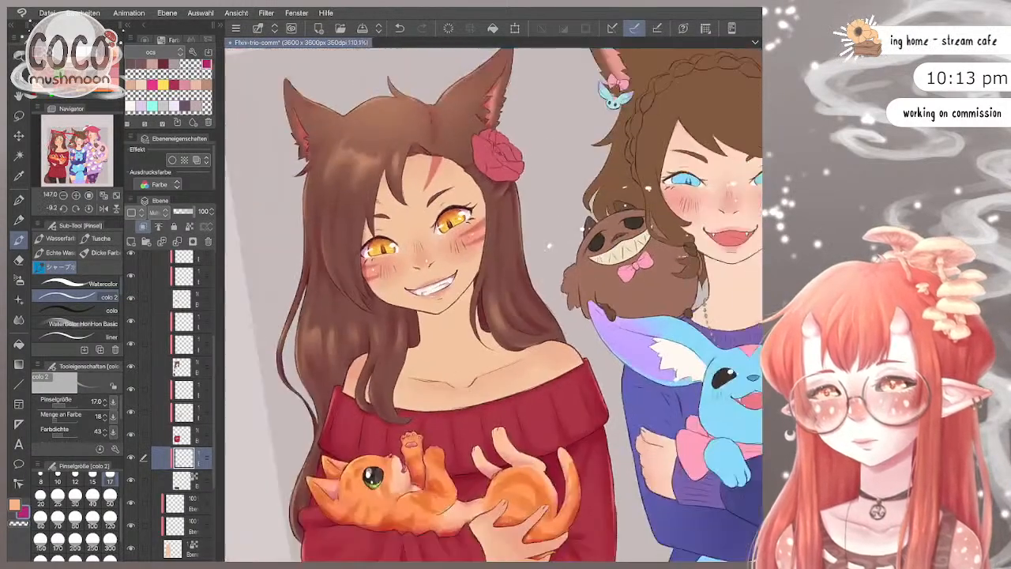
scroll(494, 304, up, 3)
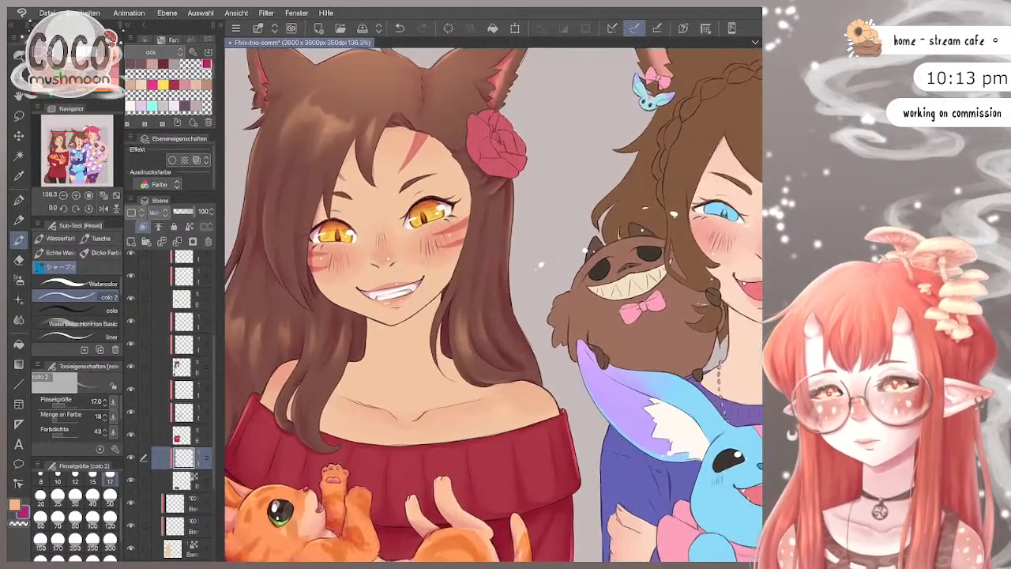
key(m)
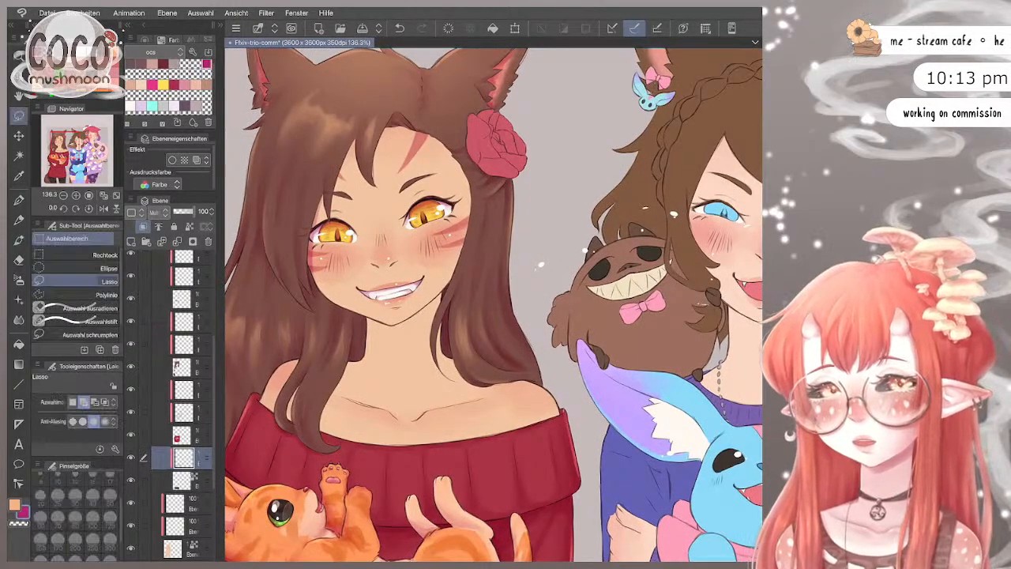
key(b)
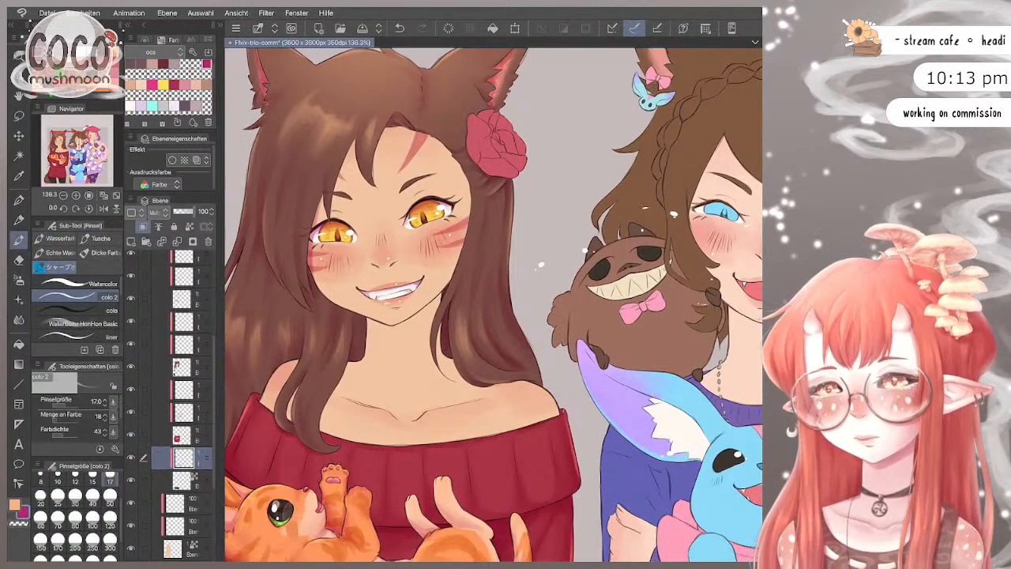
key(bracketright)
key(bracketright)
key(bracketright)
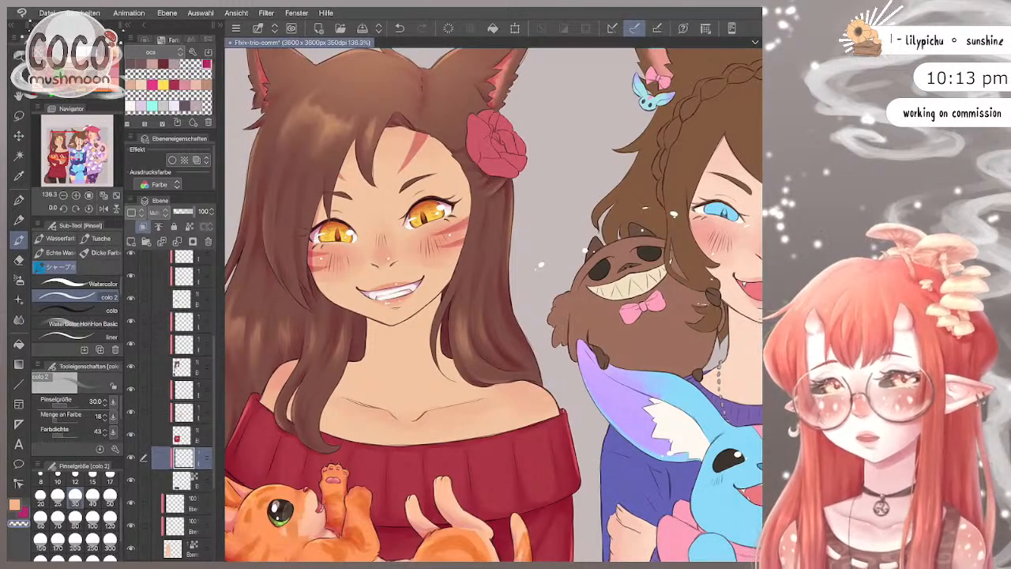
Step: Try shifting the hue of the eye shading layer by 25 inside a lasso selection around the first character's face
key(m)
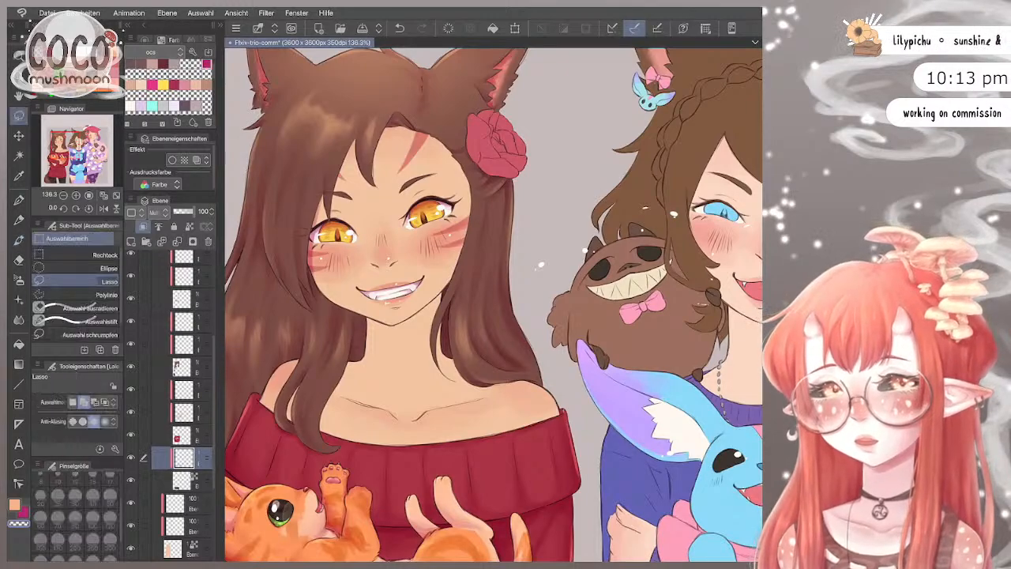
mouse_move(296, 231)
mouse_down()
mouse_move(485, 197)
mouse_move(299, 223)
mouse_up()
click(83, 12)
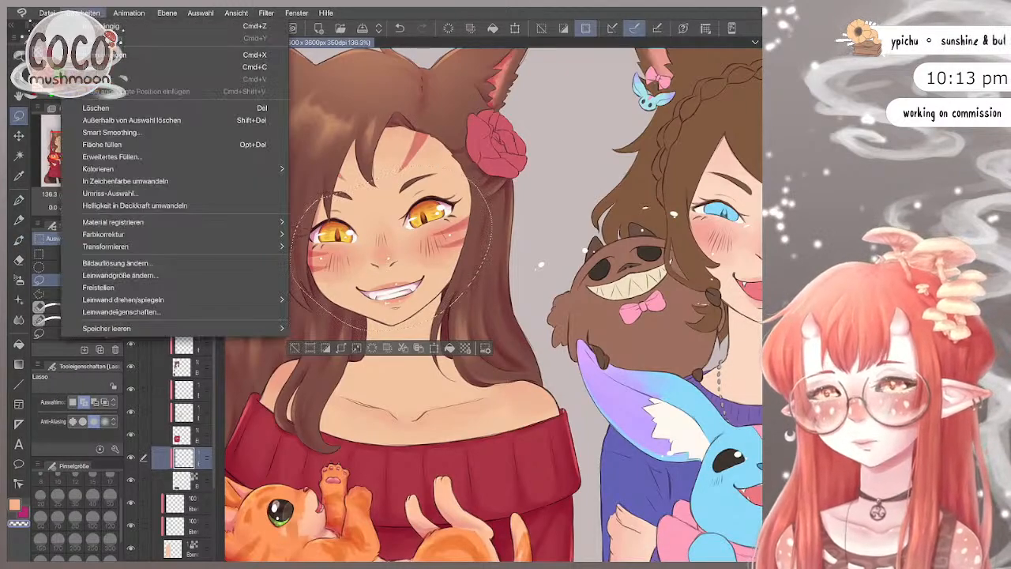
mouse_move(104, 234)
click(340, 247)
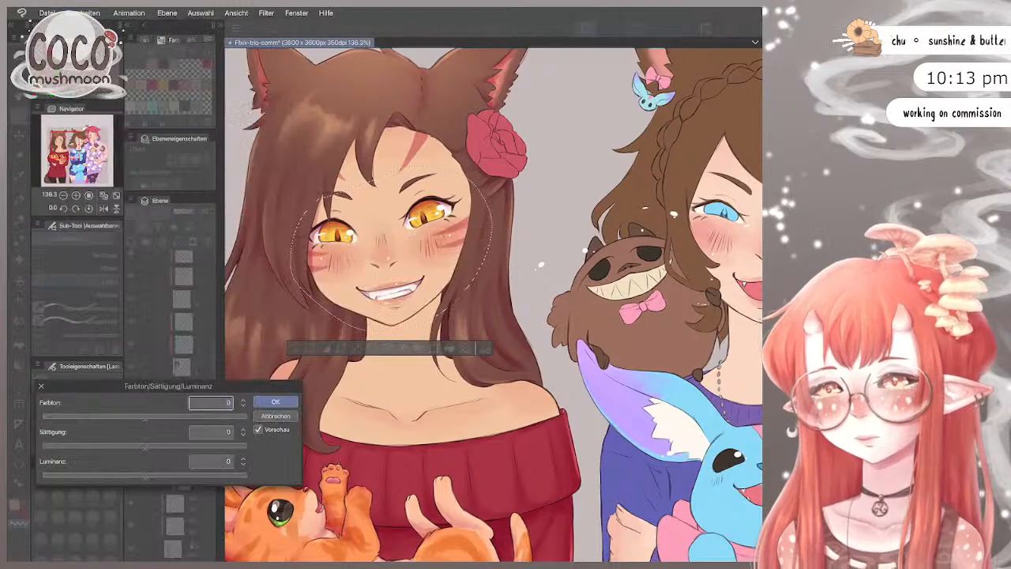
drag(145, 419, 175, 418)
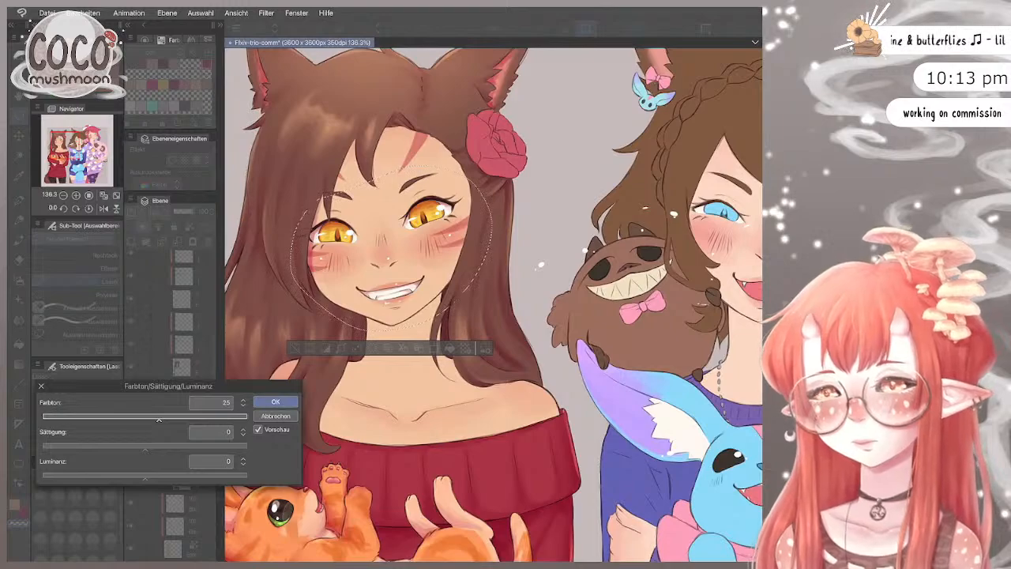
key(Return)
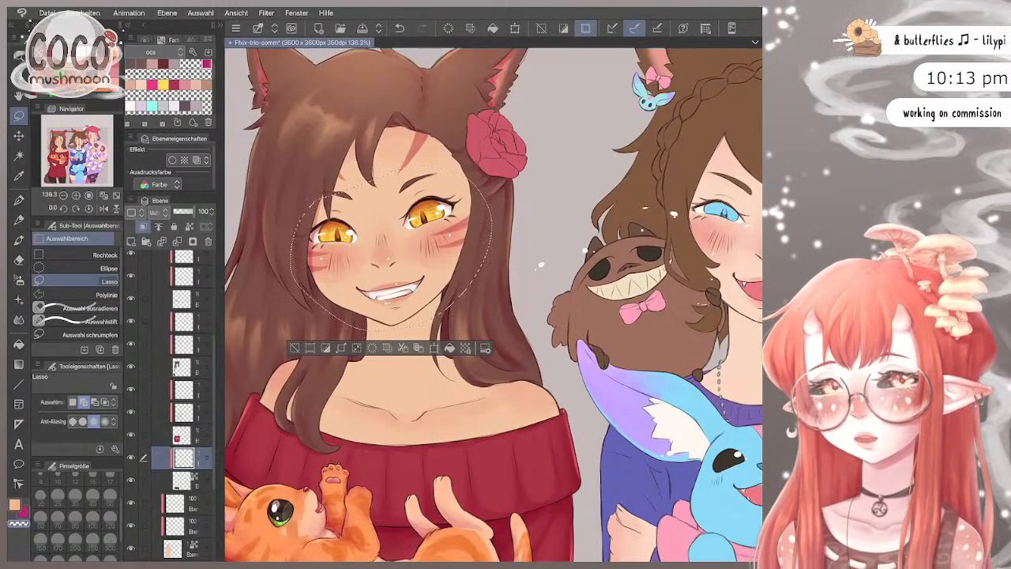
key(ctrl+d)
Step: Compare the effect of the hue shift on the first character's eyes from a distance and close up
key(ctrl+minus)
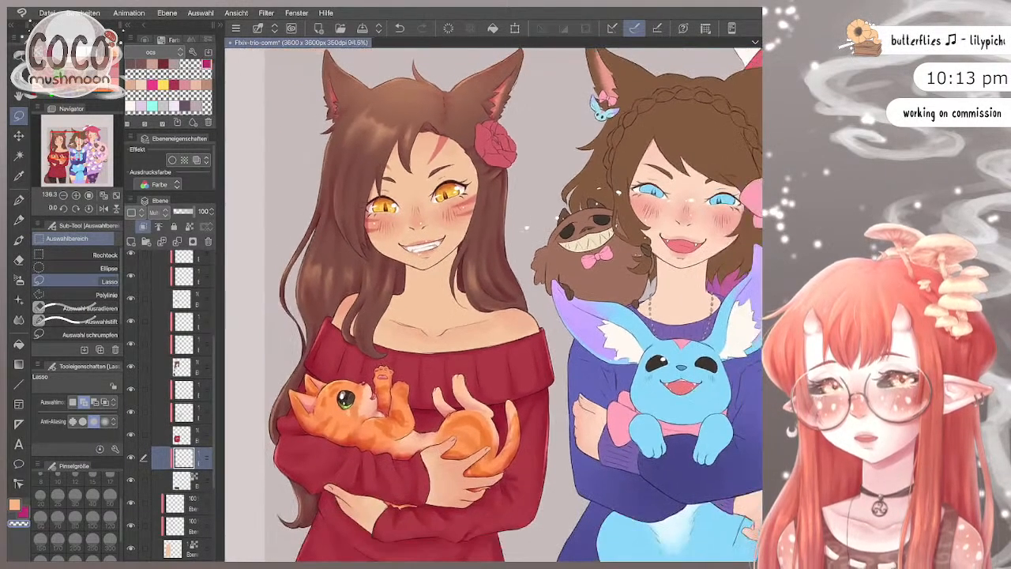
key(ctrl+plus)
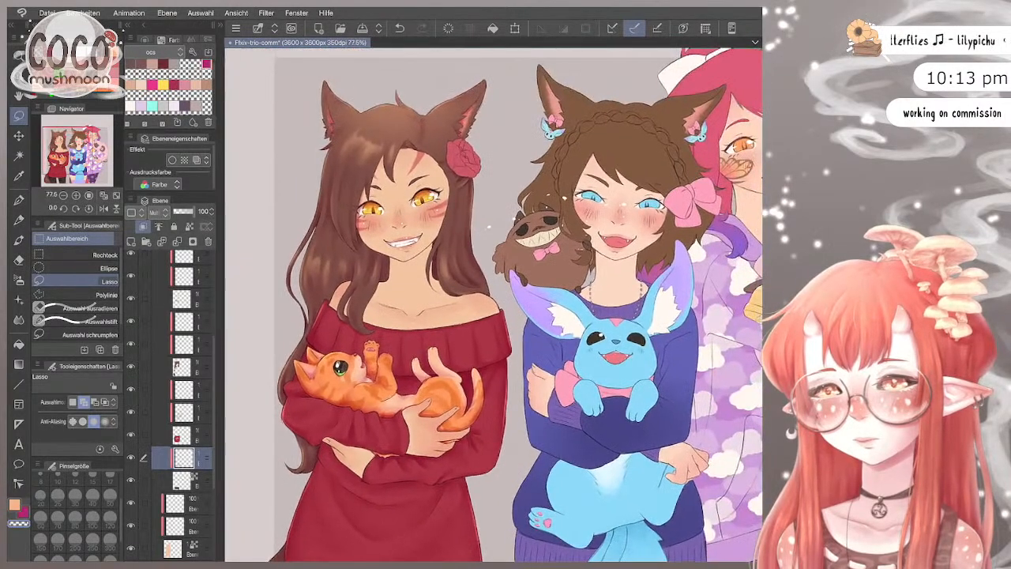
drag(467, 174, 462, 183)
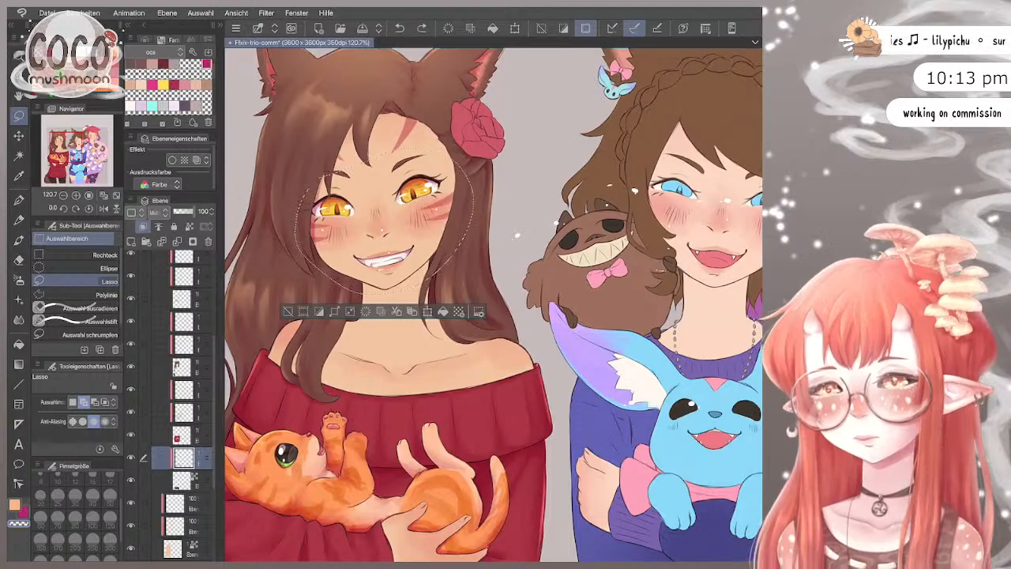
key(ctrl+d)
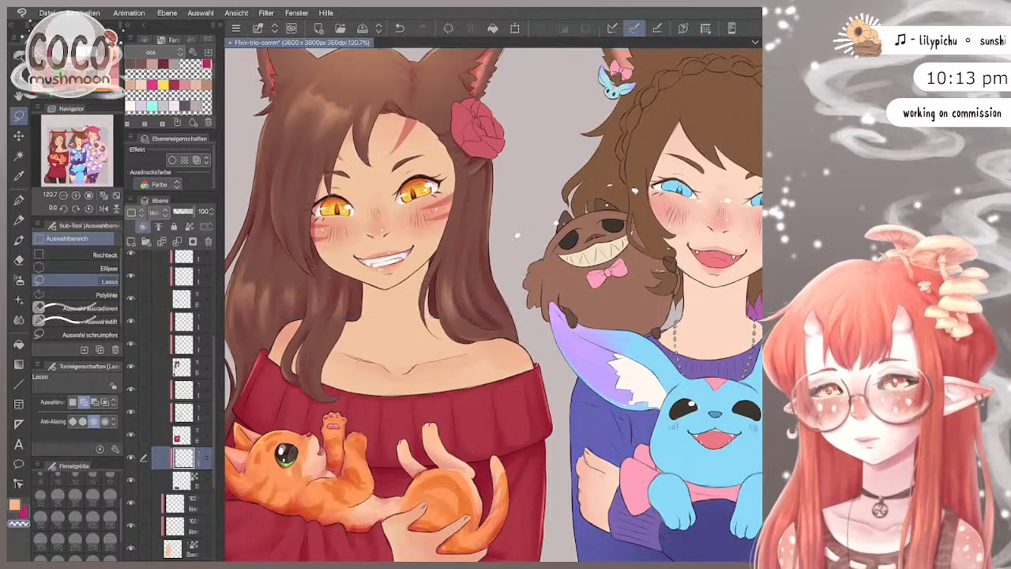
scroll(495, 237, down, 3)
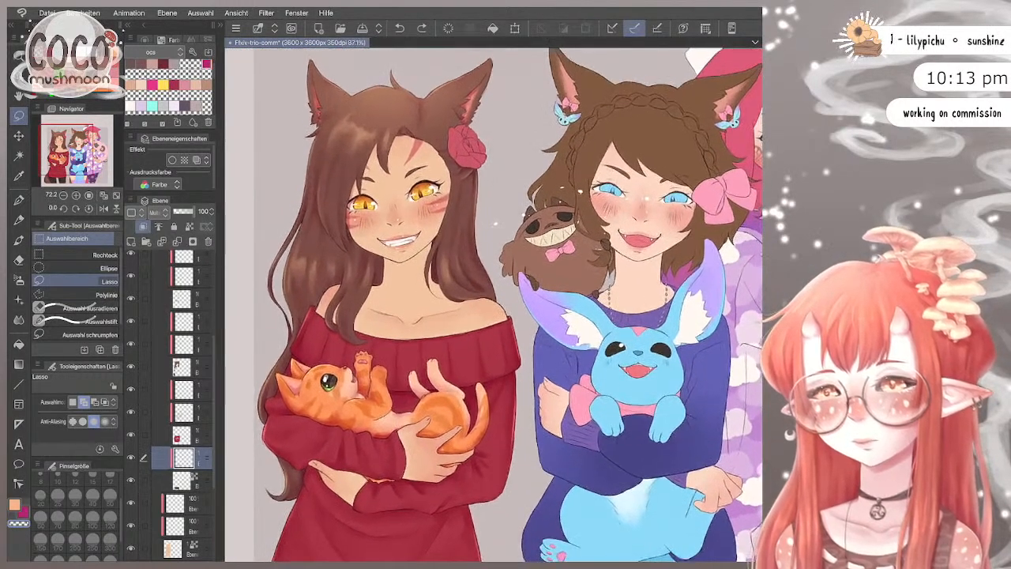
scroll(500, 140, up, 3)
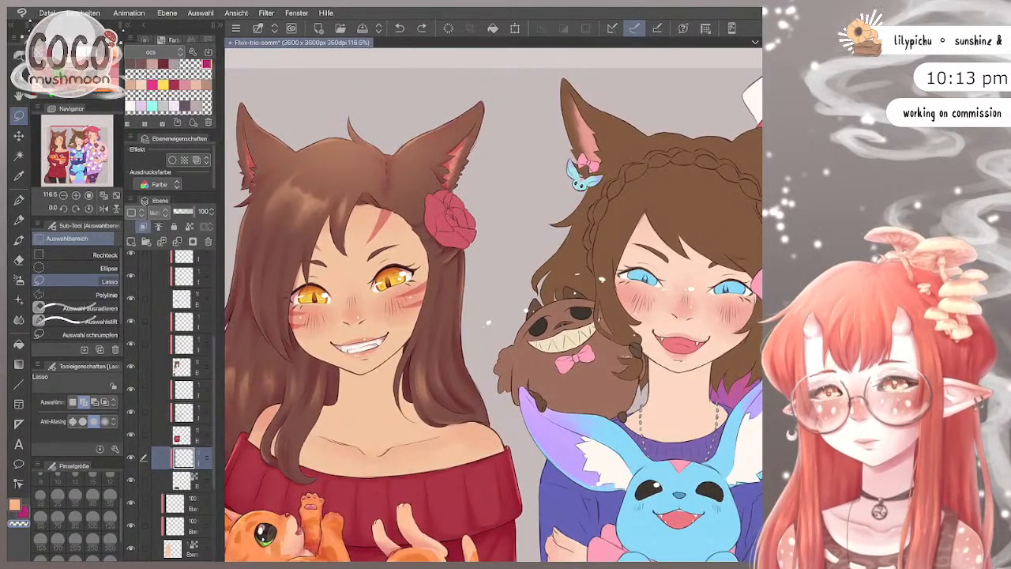
Step: Toggle the kitten's shading layer off and on to identify it, and select the layer above it for painting with colo 2
scroll(182, 355, up, 3)
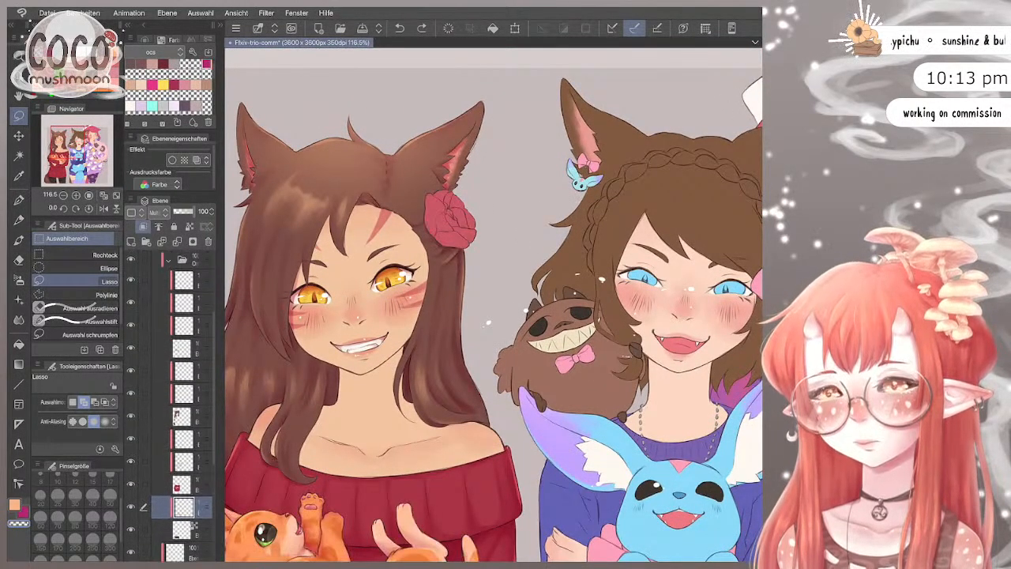
click(183, 355)
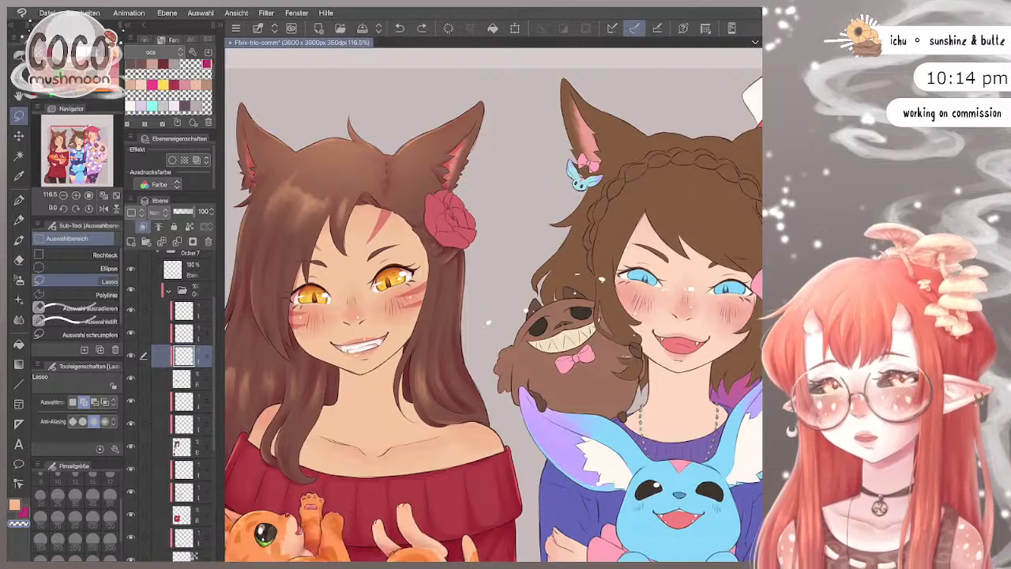
scroll(468, 185, down, 2)
click(131, 356)
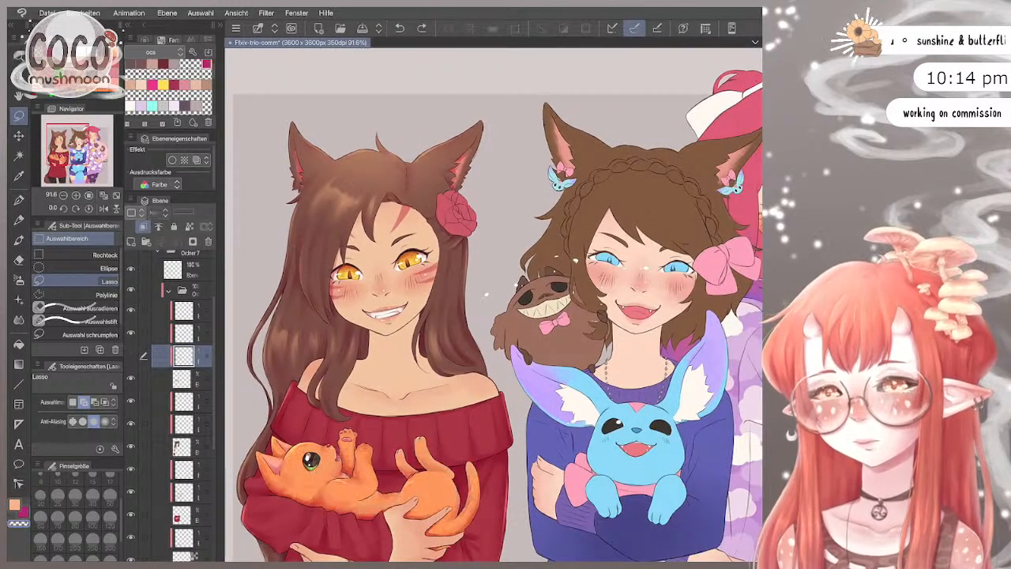
click(131, 355)
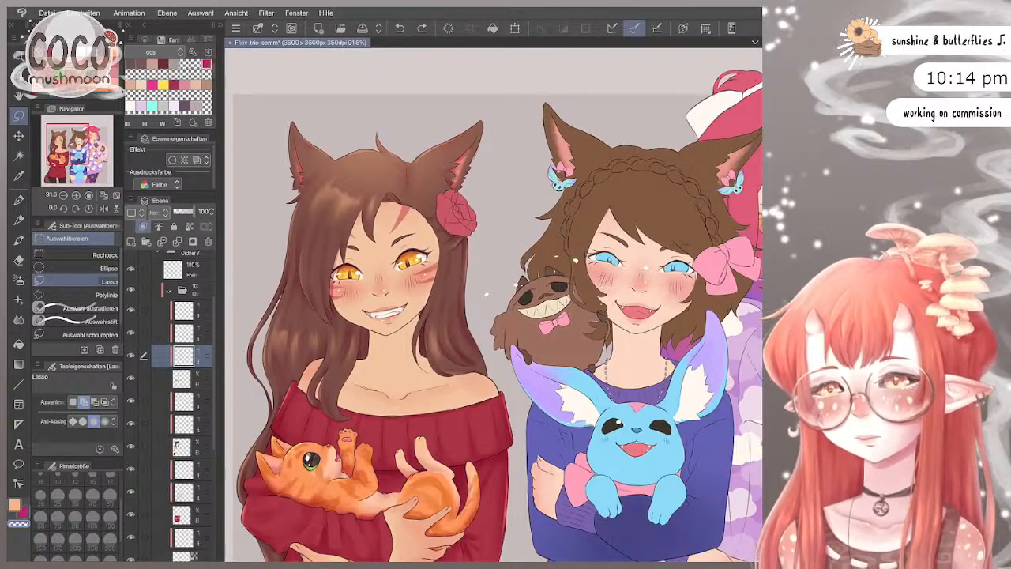
click(183, 332)
key(b)
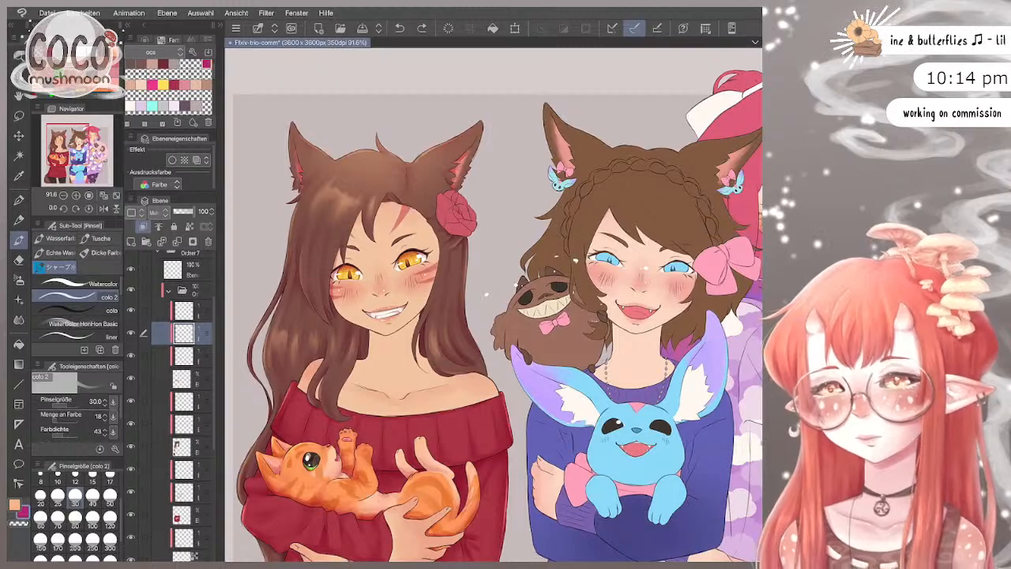
scroll(493, 161, up, 3)
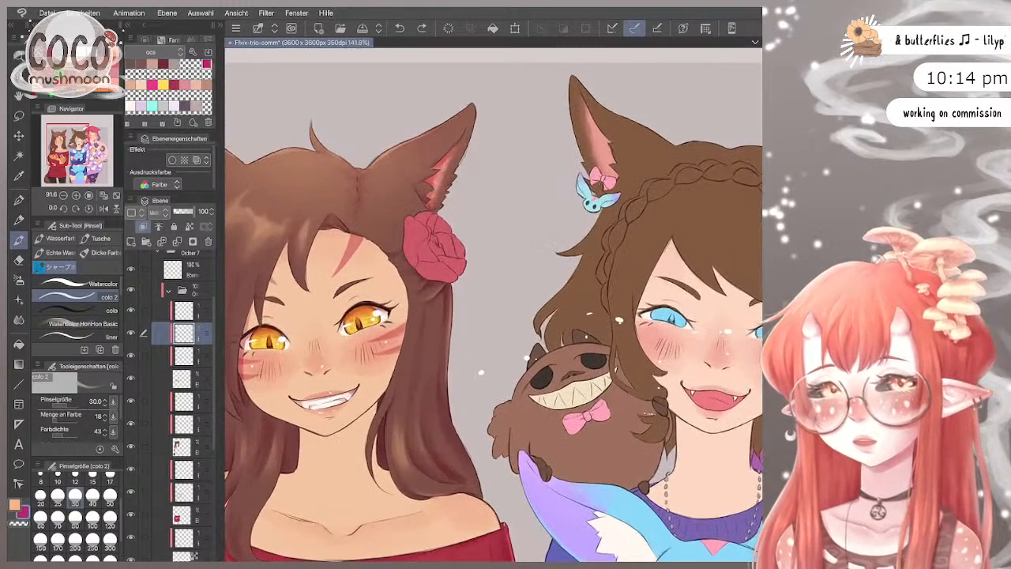
Step: Shade the rose in the first character's hair with colo 2 at sizes 25 and 40, and set the brush size to 20
key(bracketleft)
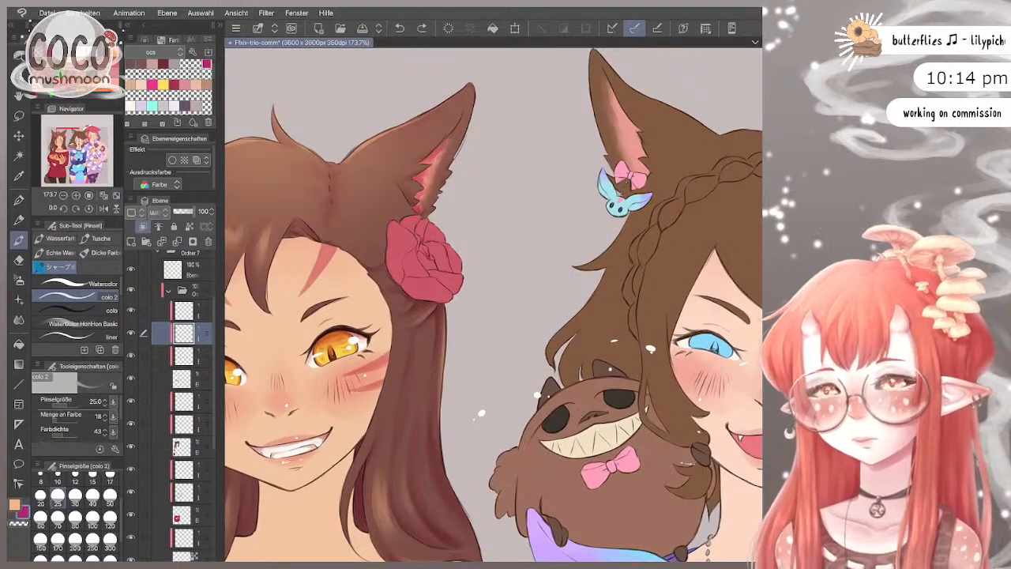
scroll(423, 204, up, 1)
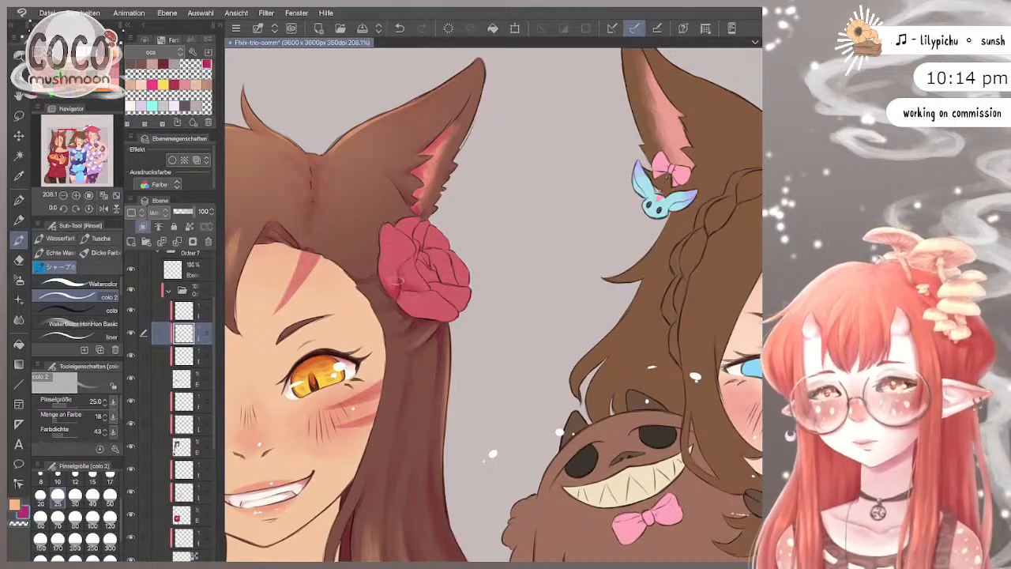
key(bracketright)
key(bracketright)
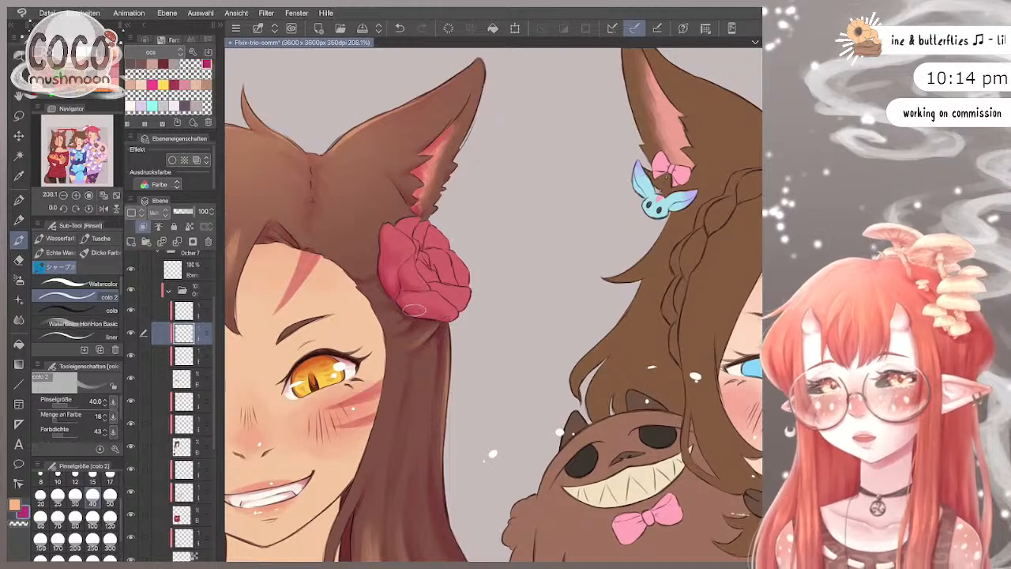
scroll(493, 304, down, 5)
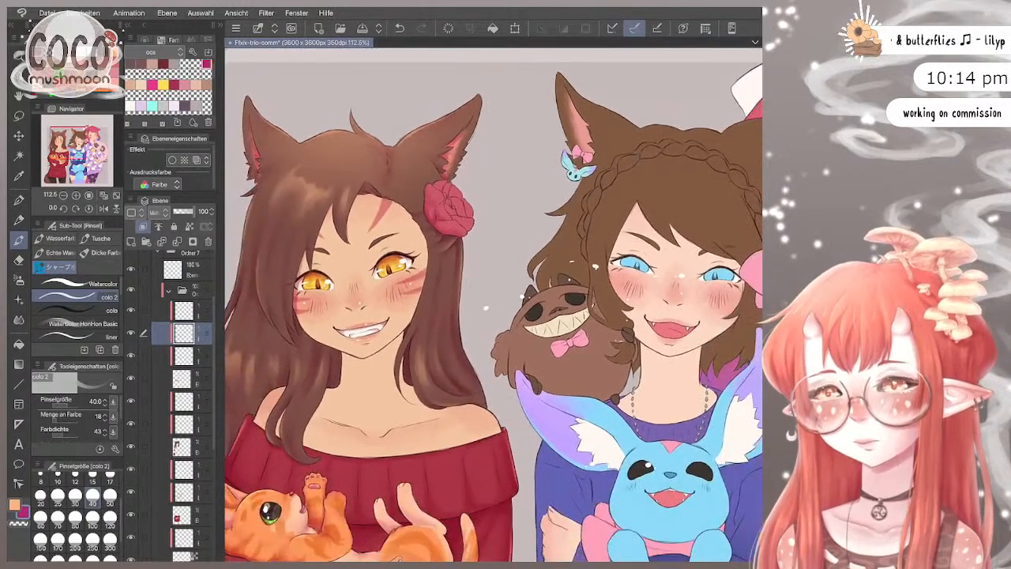
click(41, 497)
Step: Hide and show the first character's clipped colour folder to check what it contains, and reopen it to view its layers
scroll(184, 403, down, 4)
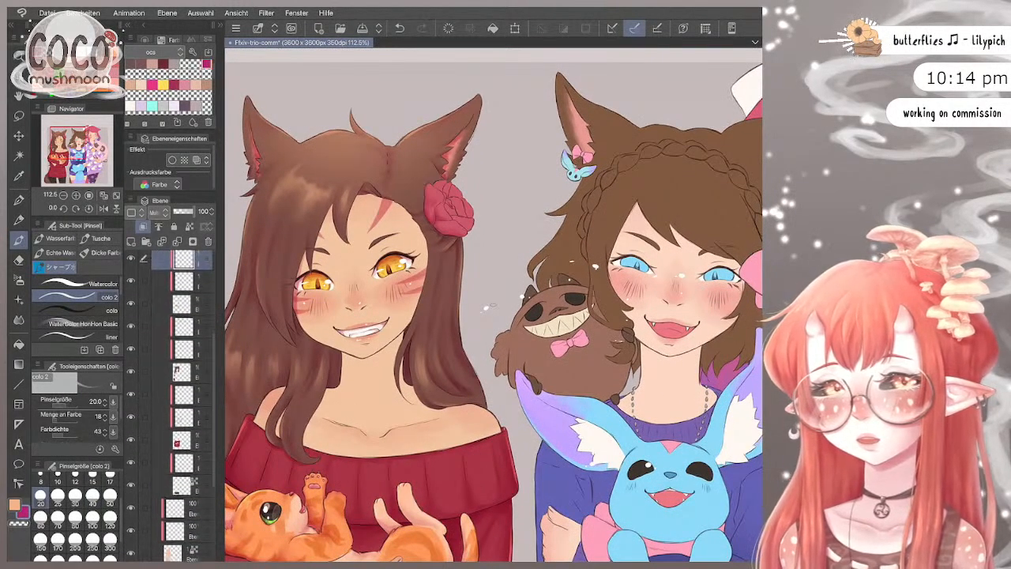
scroll(183, 403, up, 6)
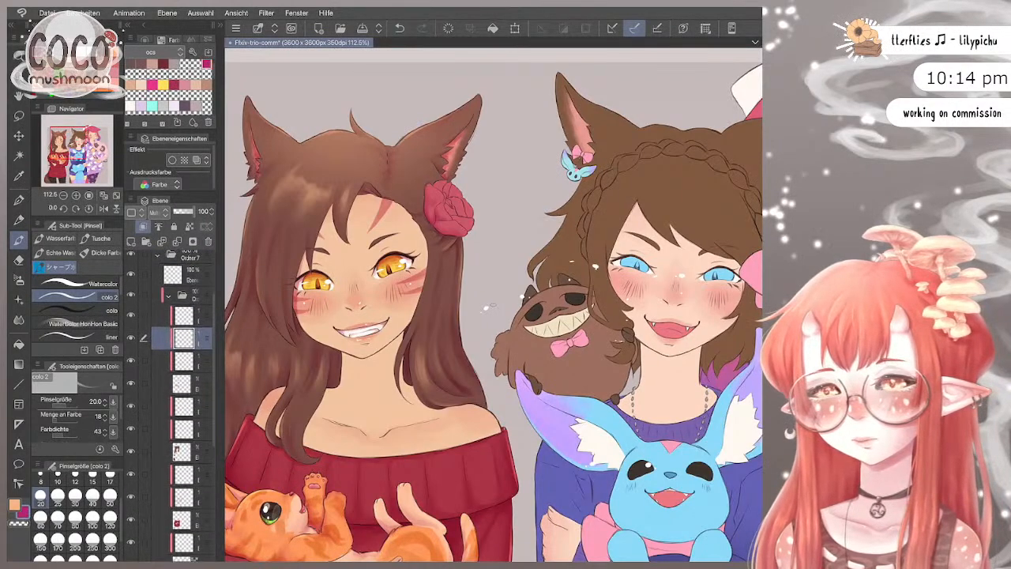
click(169, 349)
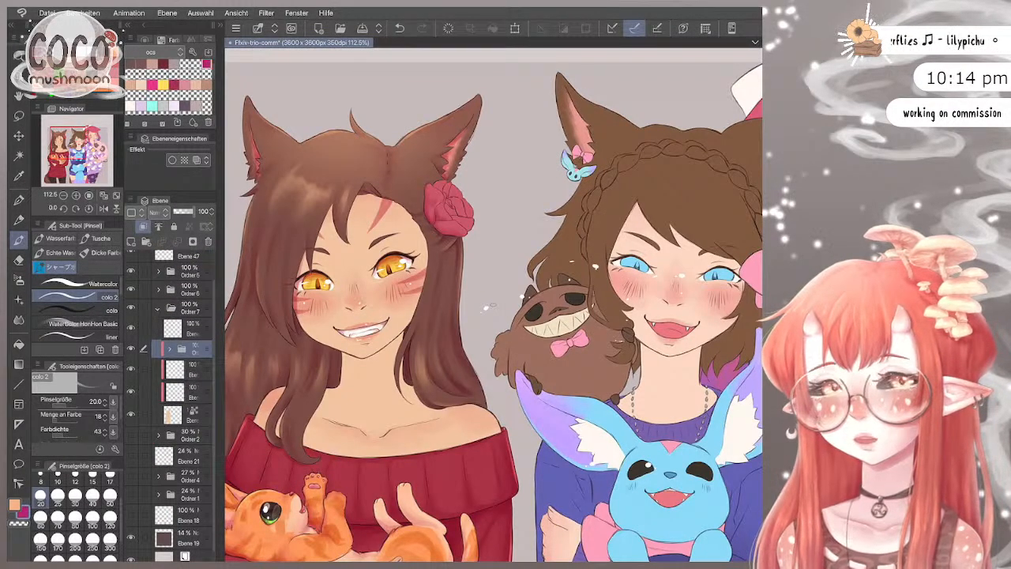
click(130, 349)
scroll(494, 304, down, 5)
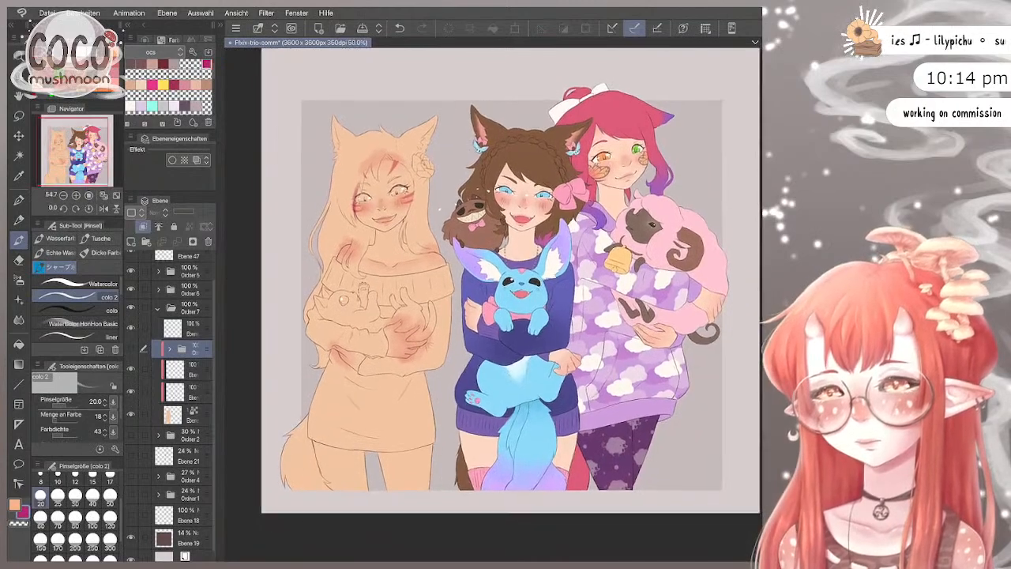
scroll(494, 304, up, 1)
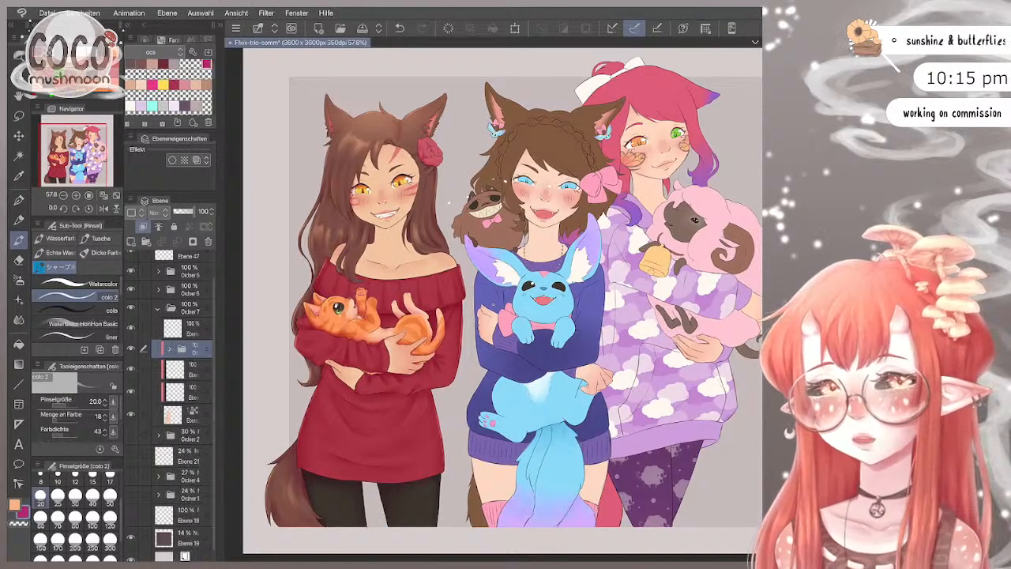
click(169, 349)
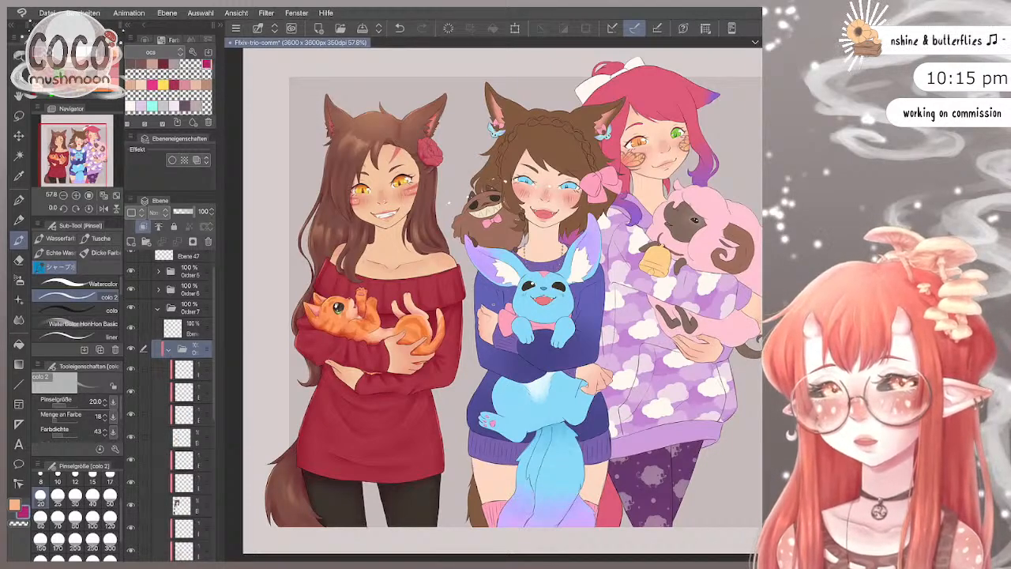
click(169, 348)
click(169, 348)
scroll(170, 395, down, 2)
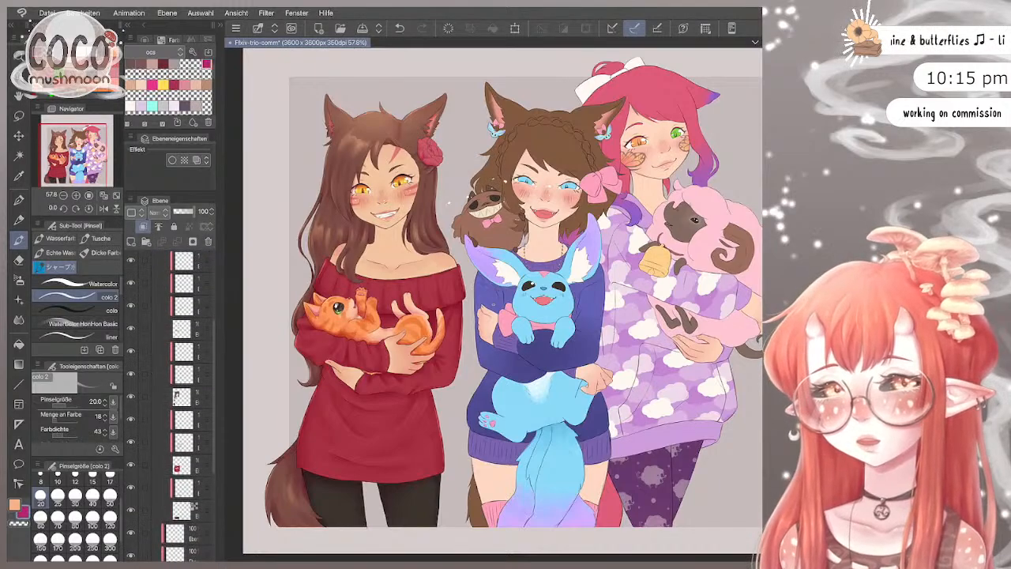
scroll(170, 395, down, 1)
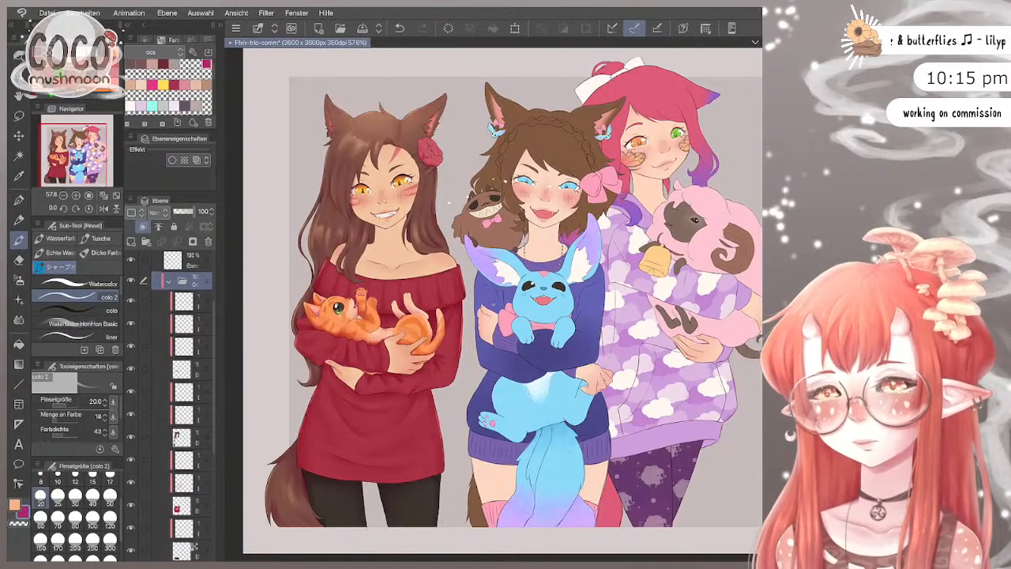
Step: Toggle the first character's hair layer and the kitten's colour layer off and on to identify them
click(131, 437)
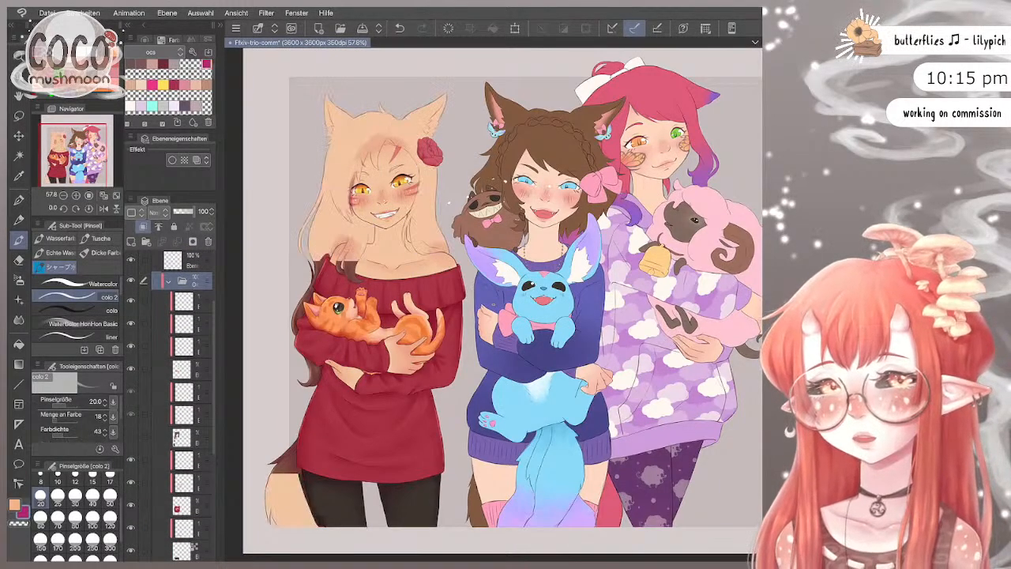
click(131, 437)
click(131, 437)
click(131, 437)
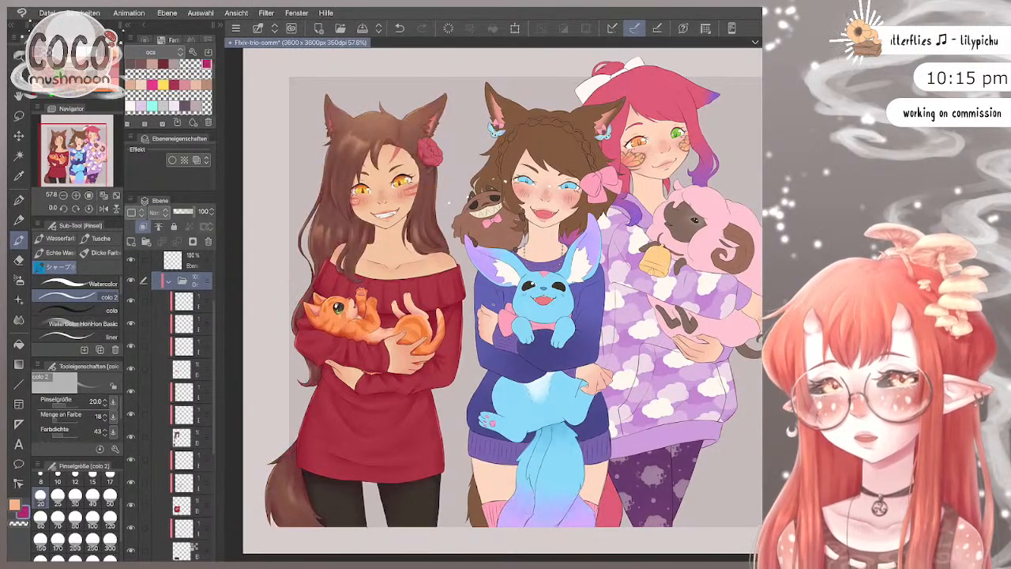
click(131, 368)
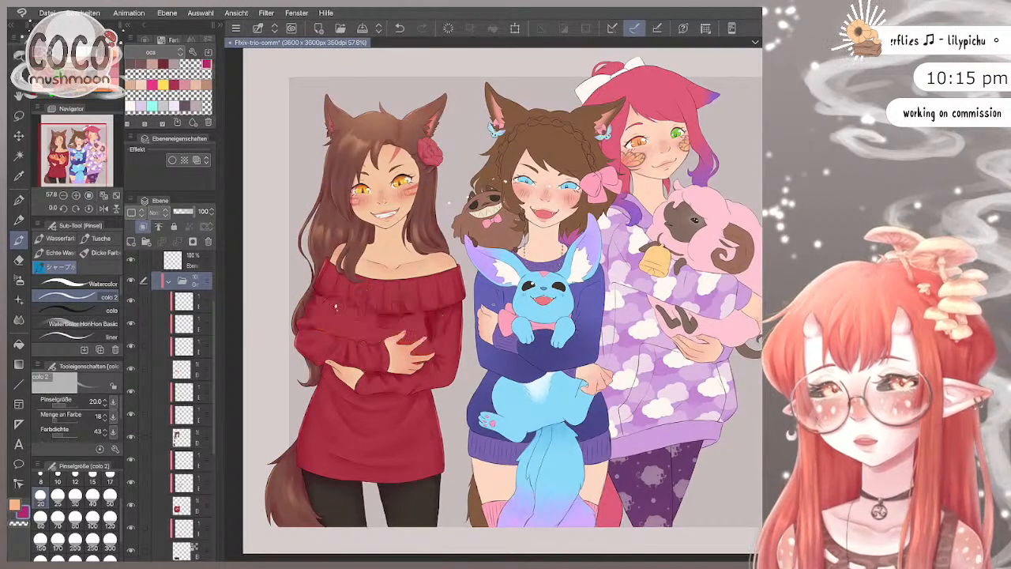
click(131, 368)
click(131, 368)
click(132, 368)
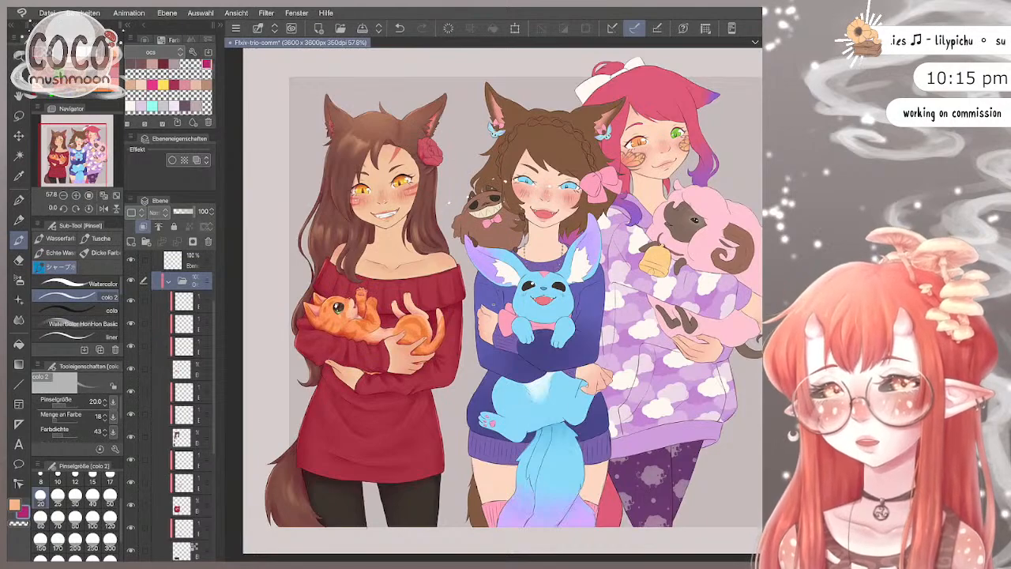
Step: Toggle the lower layers of the folder off and on, including the one colouring the first character's eyes, teeth and leggings
scroll(182, 403, down, 3)
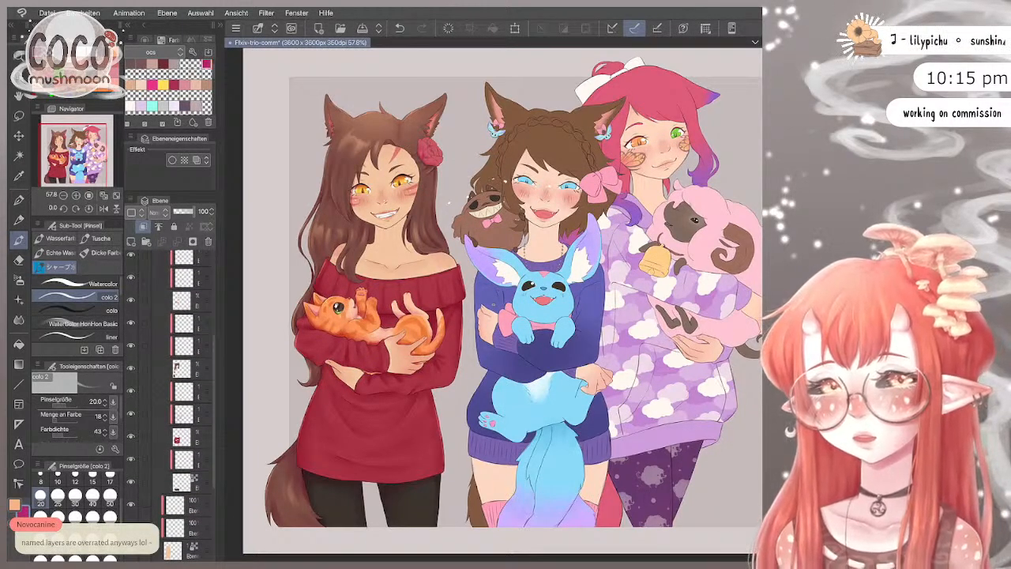
click(131, 436)
click(132, 436)
click(131, 482)
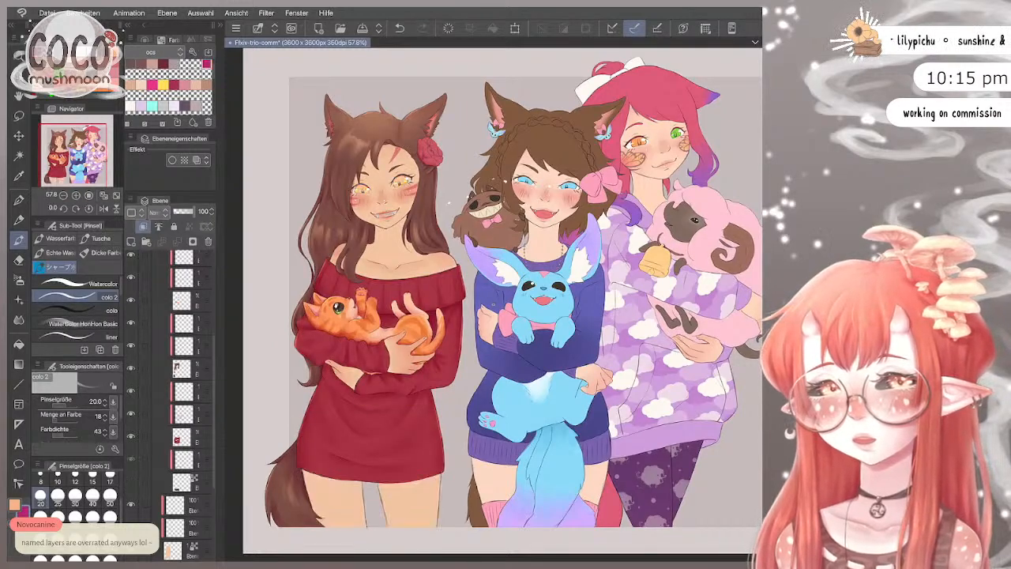
click(185, 482)
click(132, 482)
Step: Identify the kitten's shading layer by switching its visibility, and select the layer directly above it for painting
scroll(182, 395, up, 2)
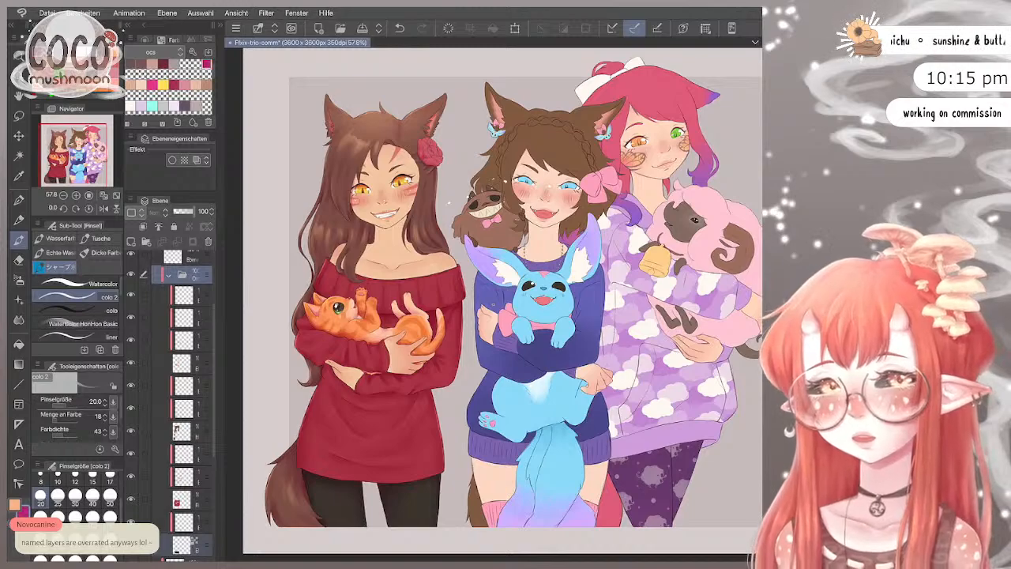
scroll(182, 395, up, 2)
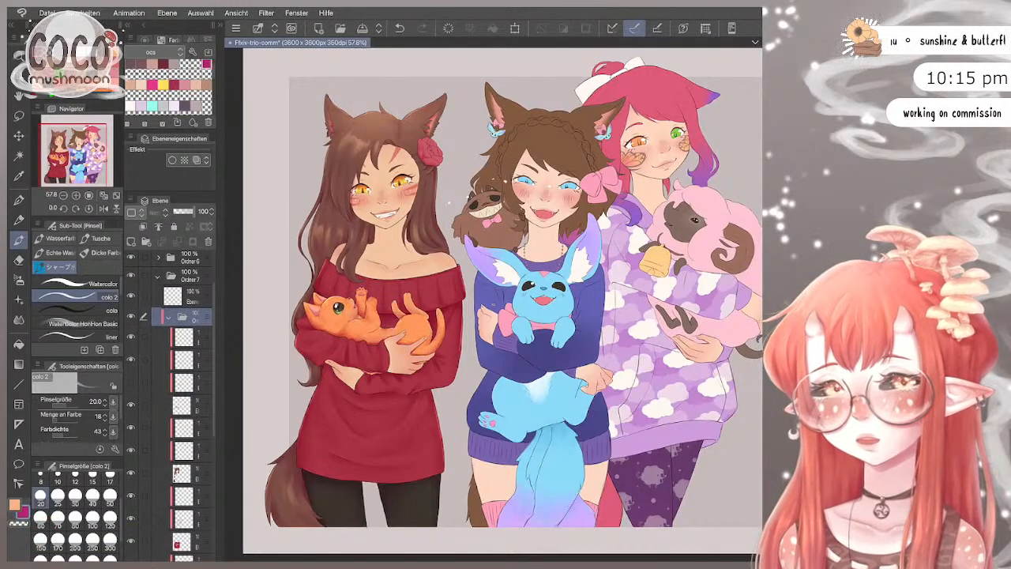
click(131, 382)
click(132, 383)
click(131, 383)
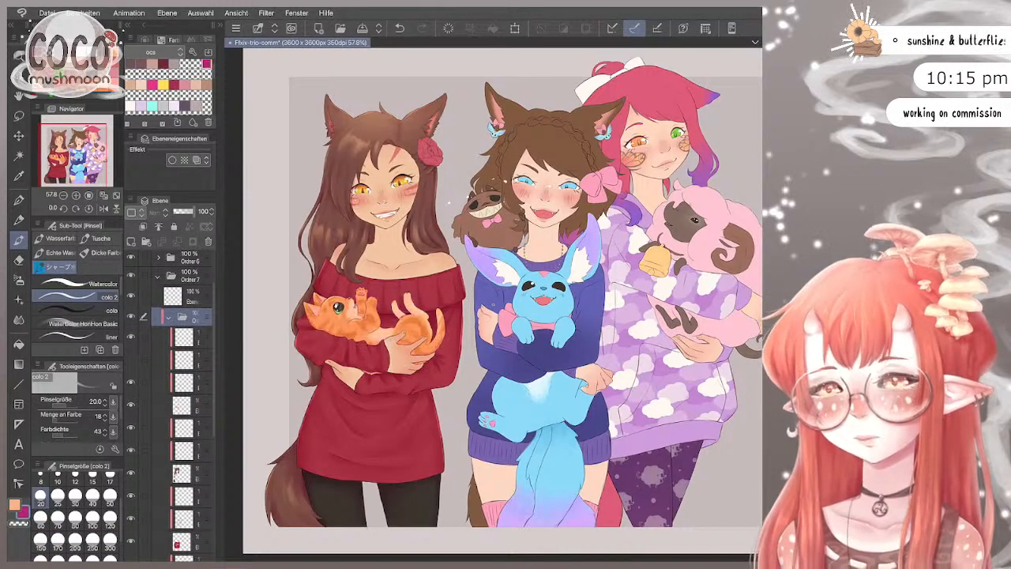
click(186, 359)
Step: Paint fine shadows between the petals of the first character's hair rose with colo 2 at size 15
scroll(408, 91, up, 2)
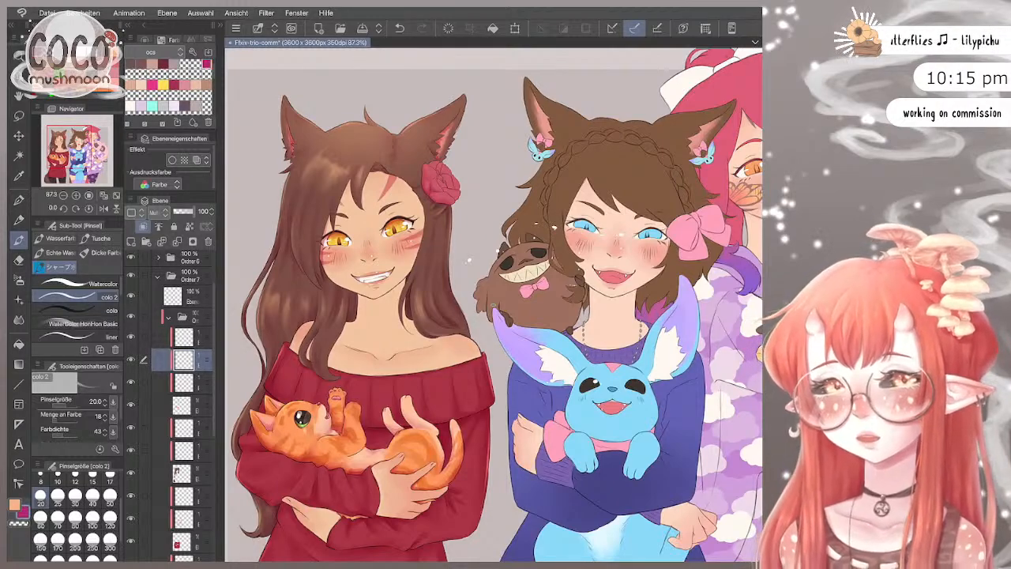
scroll(468, 261, up, 5)
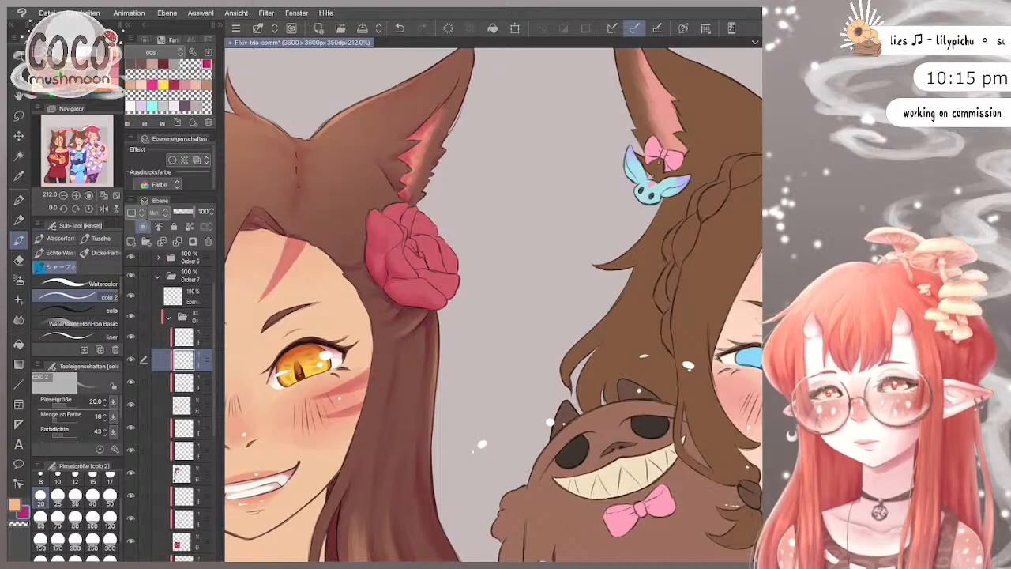
key(bracketleft)
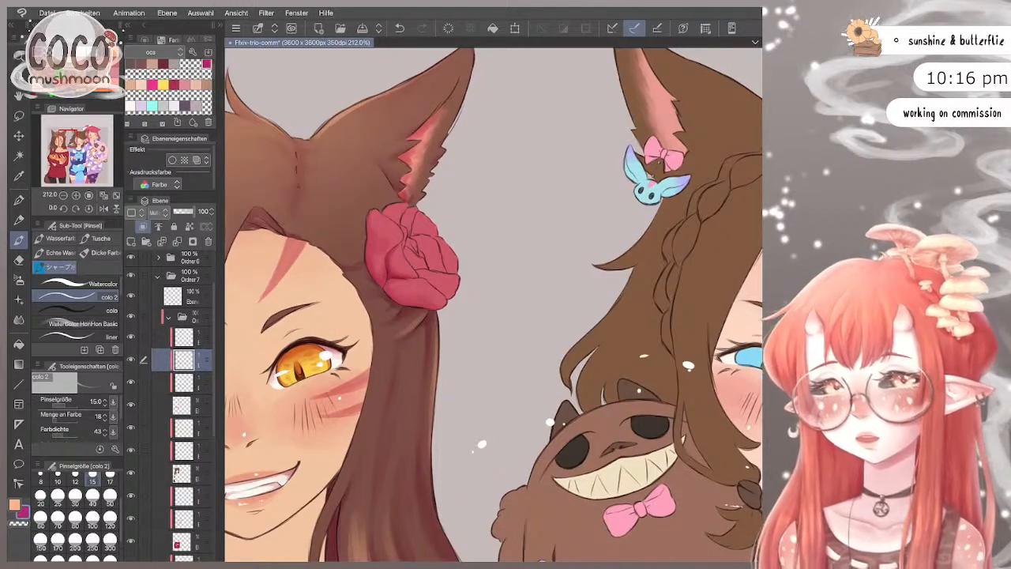
key(bracketright)
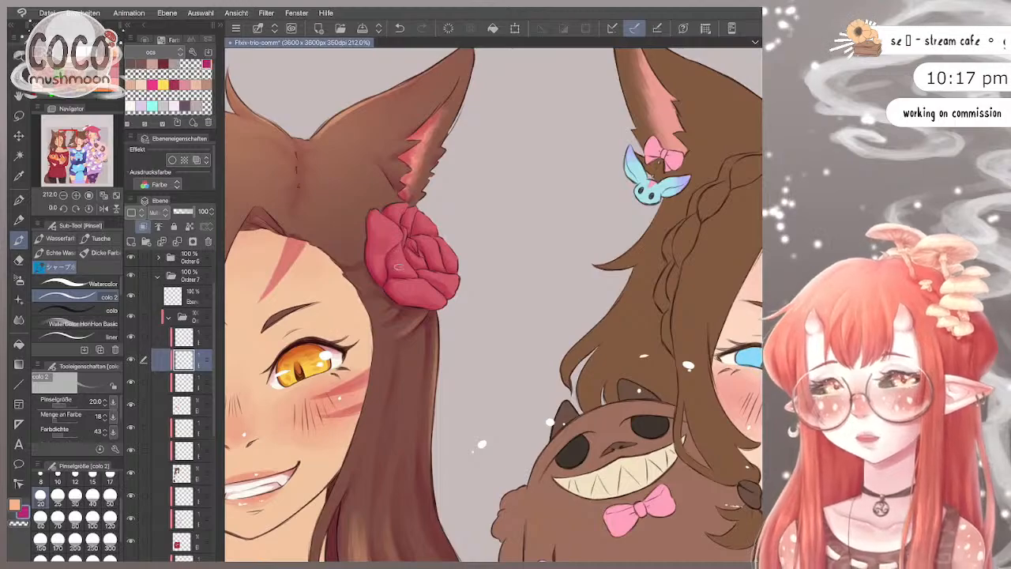
Step: Deepen the broader shadows across the rose with colo 2, reducing the brush from size 50 to 40 and 30
key(bracketright)
key(bracketright)
key(bracketright)
key(bracketright)
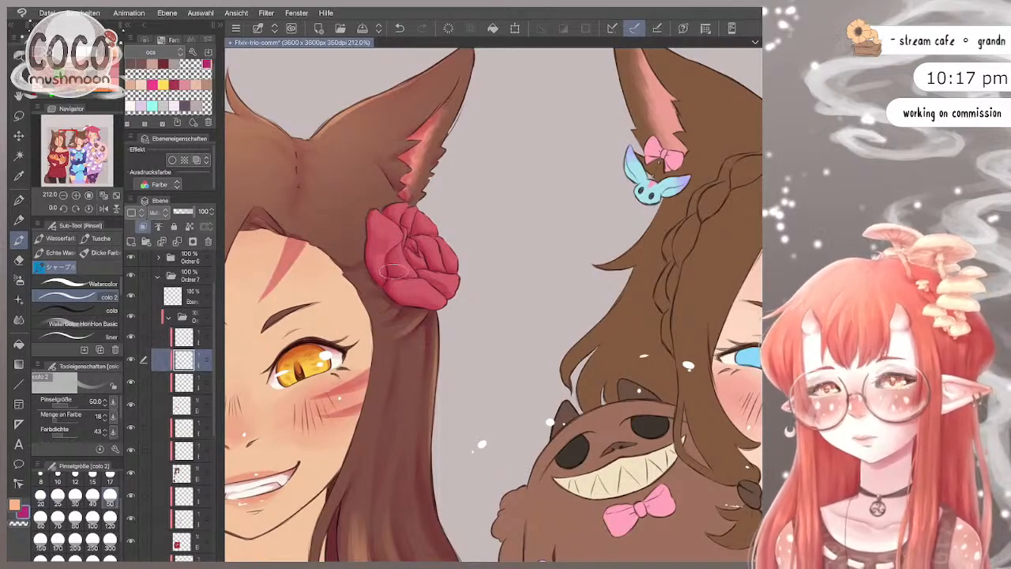
scroll(395, 271, down, 1)
scroll(493, 300, down, 1)
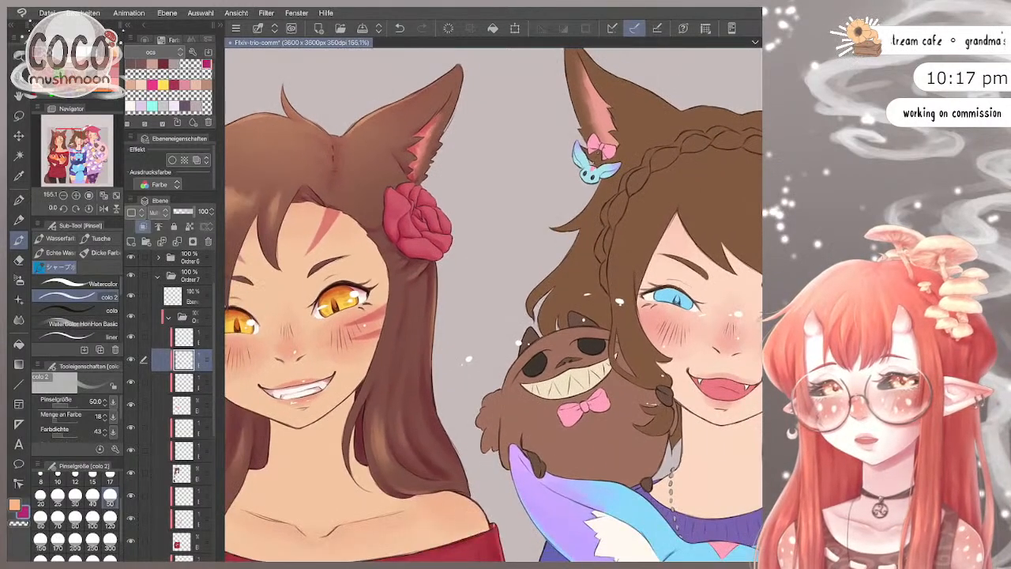
key(bracketleft)
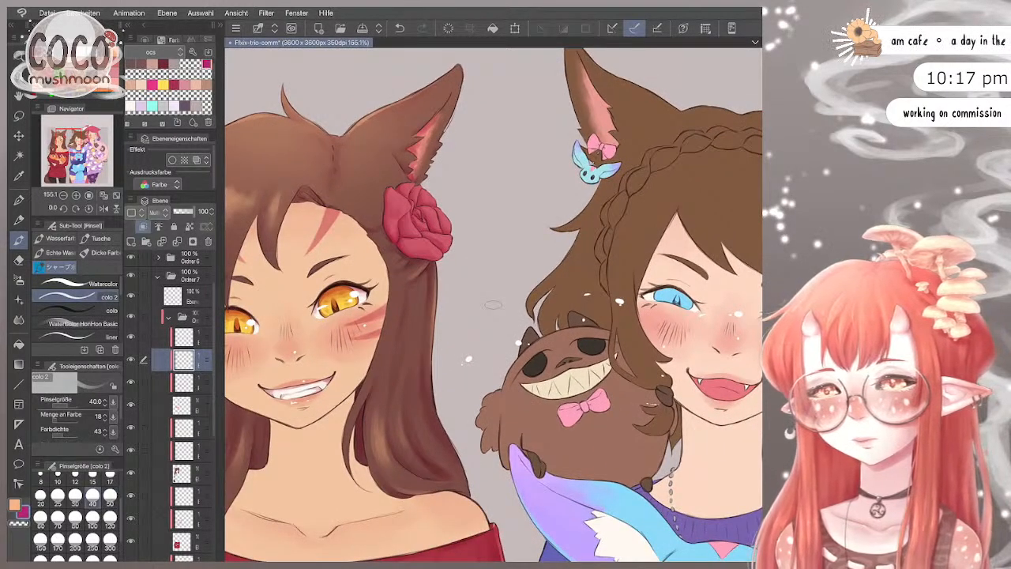
key(bracketleft)
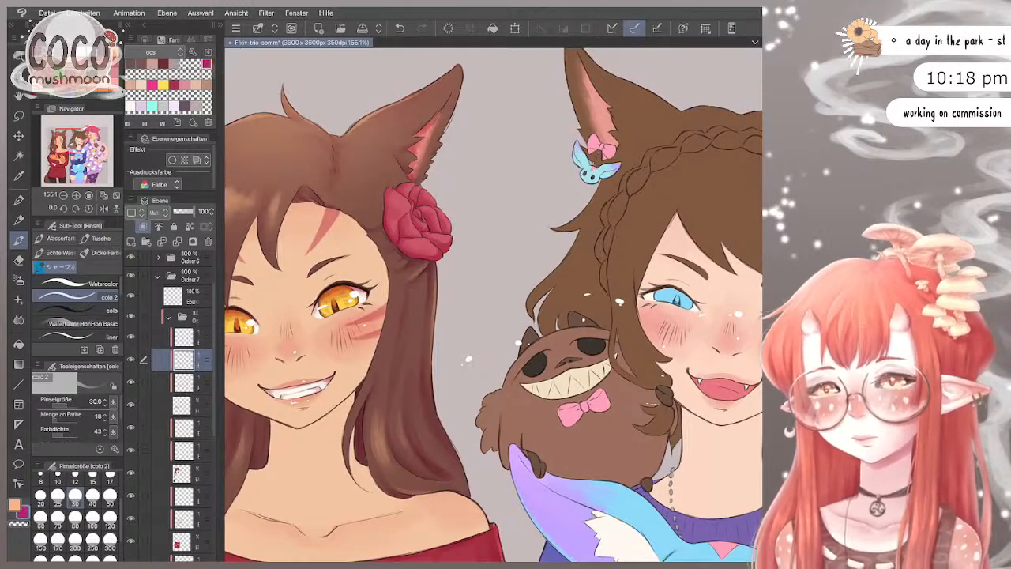
scroll(494, 305, down, 1)
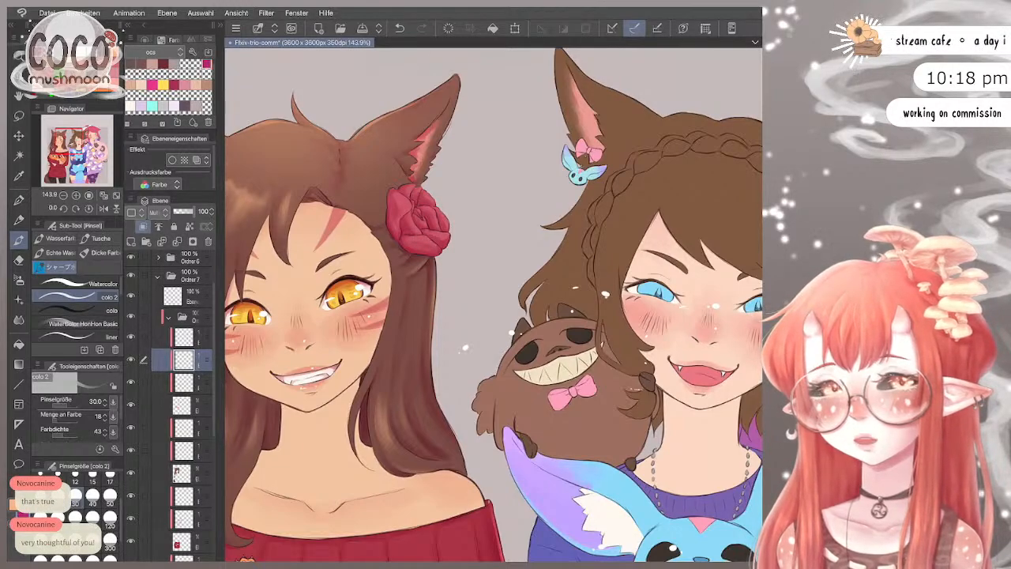
Step: Add light highlights to the rose petals on the folder's topmost layer with colo 2 at size 25, and check the whole picture
click(189, 336)
key(bracketleft)
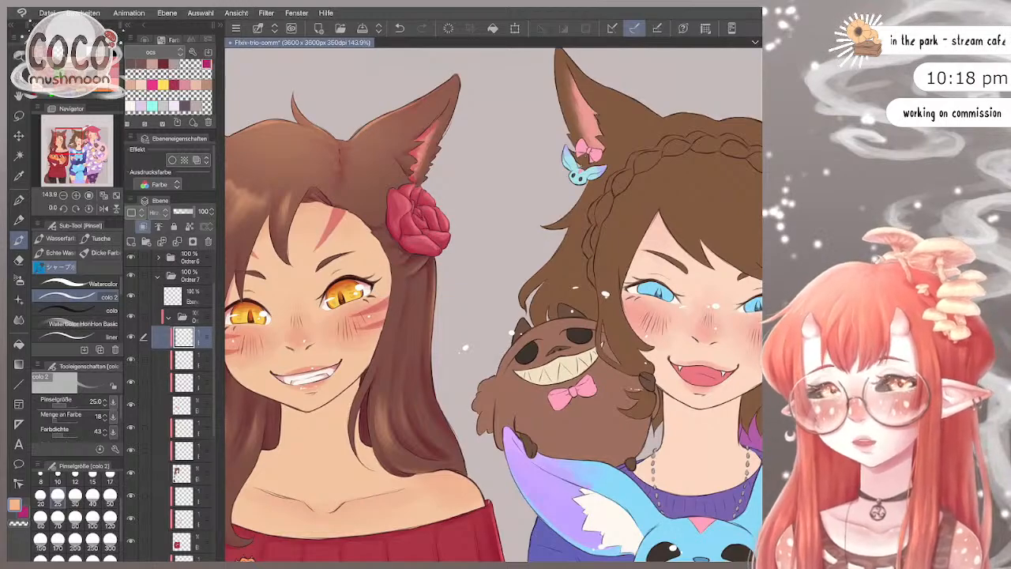
scroll(501, 189, down, 5)
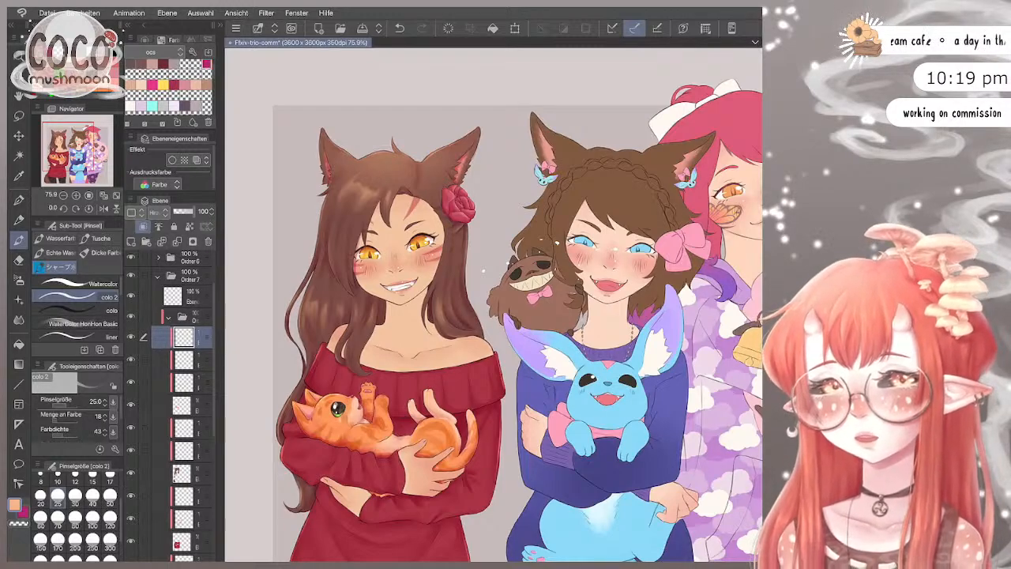
scroll(494, 304, down, 3)
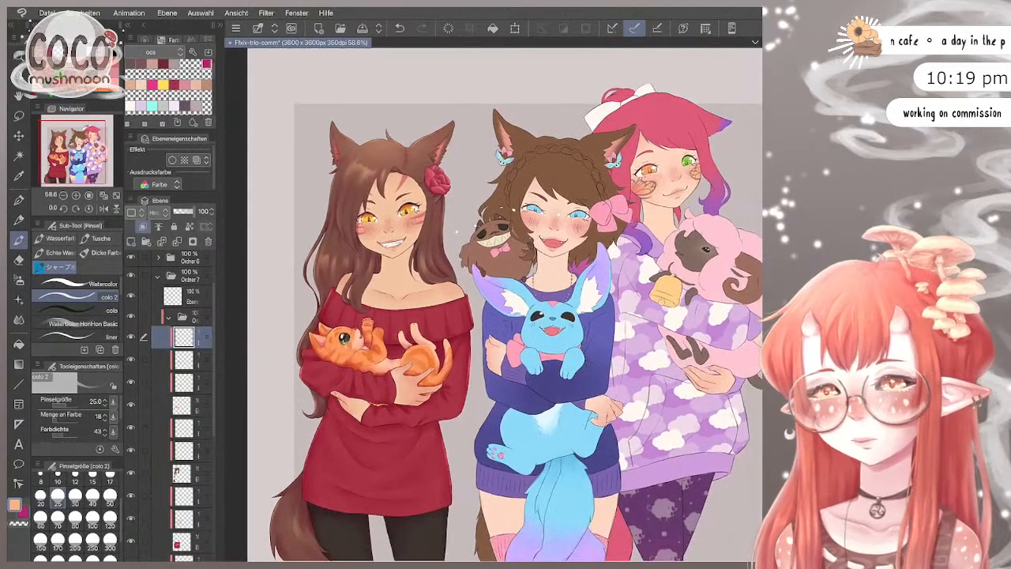
scroll(395, 221, up, 1)
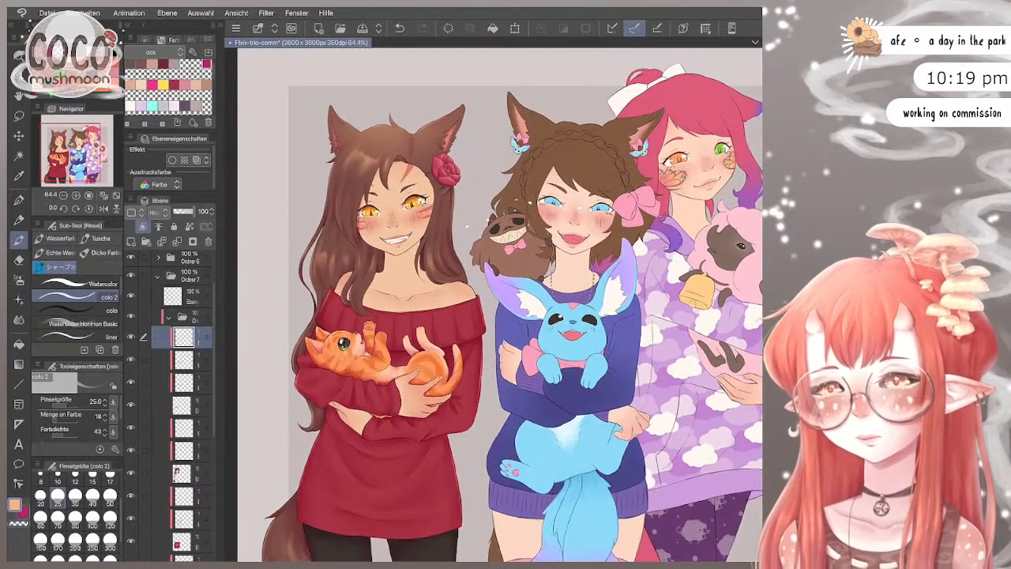
scroll(170, 403, down, 3)
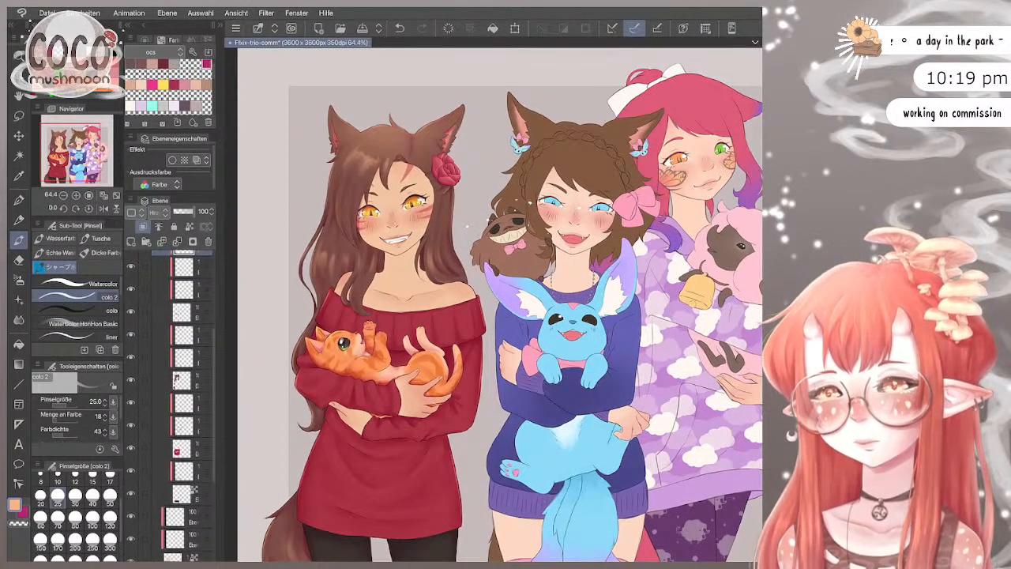
Step: Select the layer directly above the skin base and shade the first character's face along the hairline with colo 2 at size 50
scroll(170, 403, down, 1)
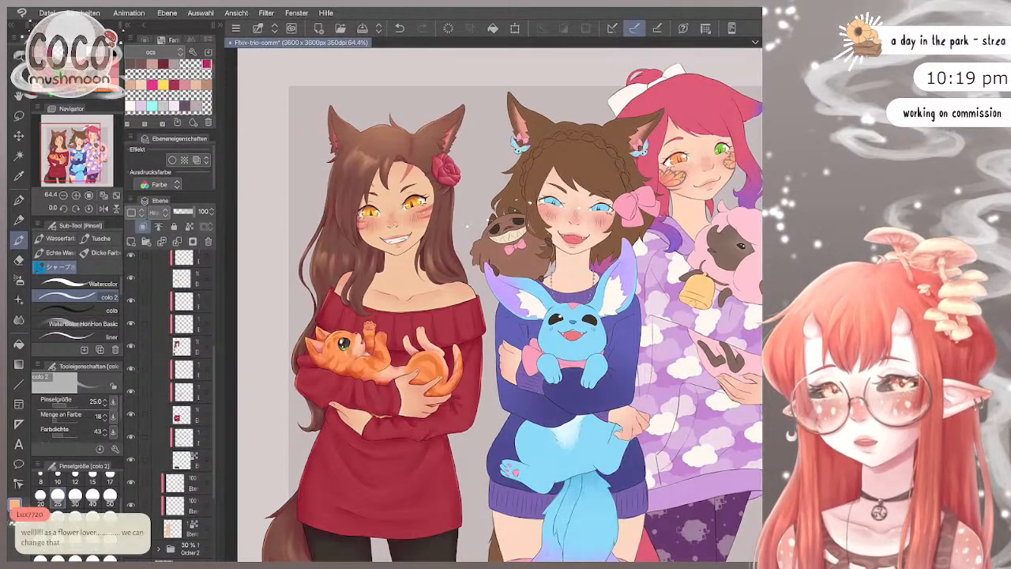
scroll(505, 300, down, 1)
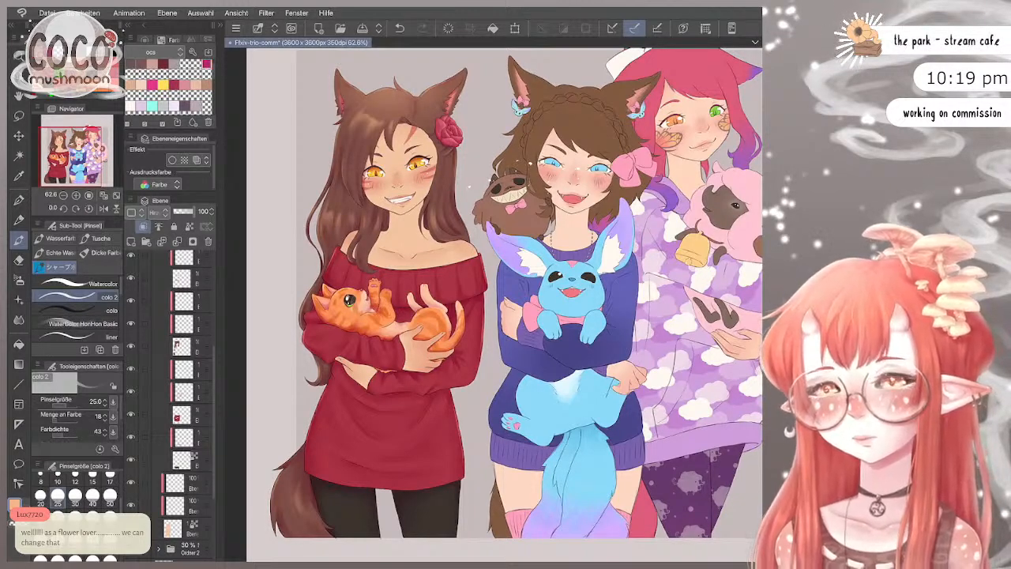
click(181, 484)
scroll(374, 136, up, 5)
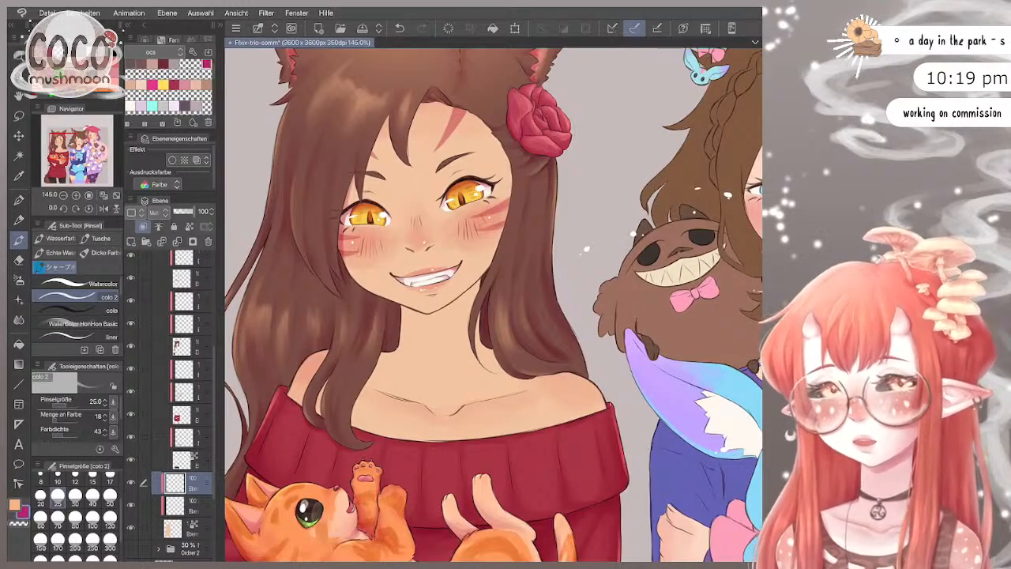
scroll(493, 304, down, 4)
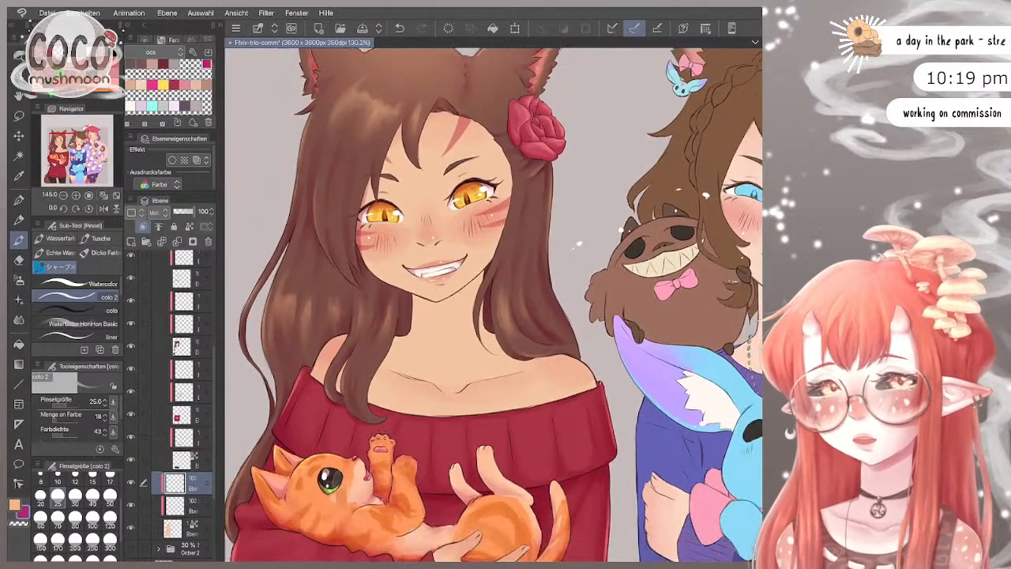
scroll(494, 304, up, 3)
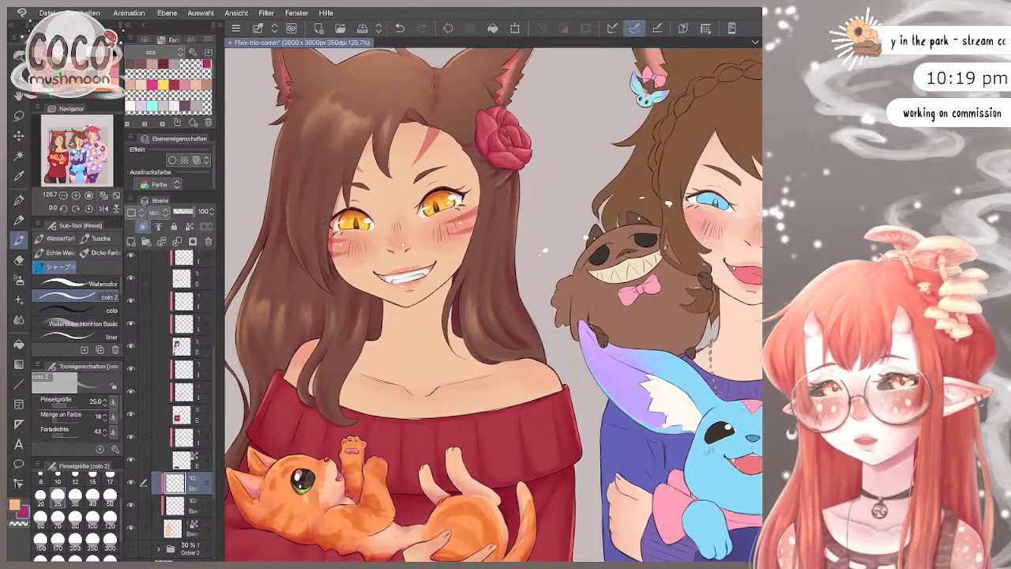
scroll(493, 304, up, 1)
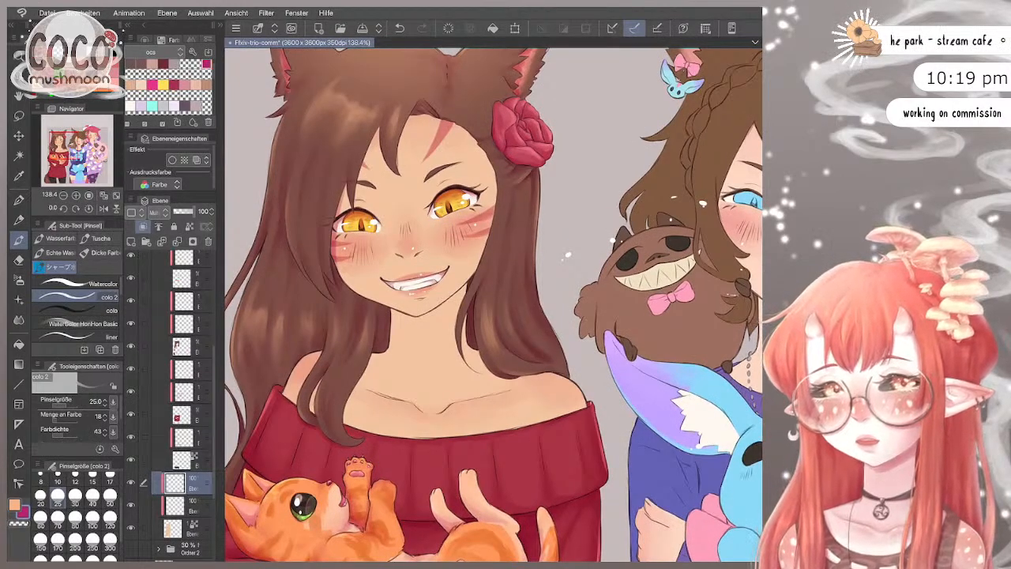
key(bracketright)
key(bracketright)
key(bracketright)
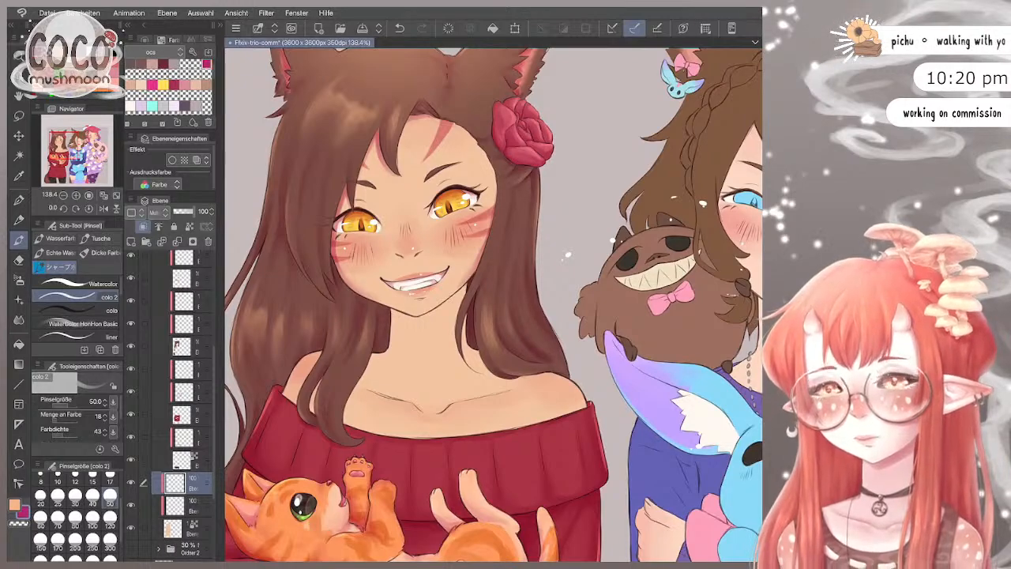
Step: Examine the faces and necks of the second and third characters as a reference for the first character's skin shading
scroll(493, 304, down, 4)
scroll(494, 305, right, 3)
scroll(494, 305, up, 4)
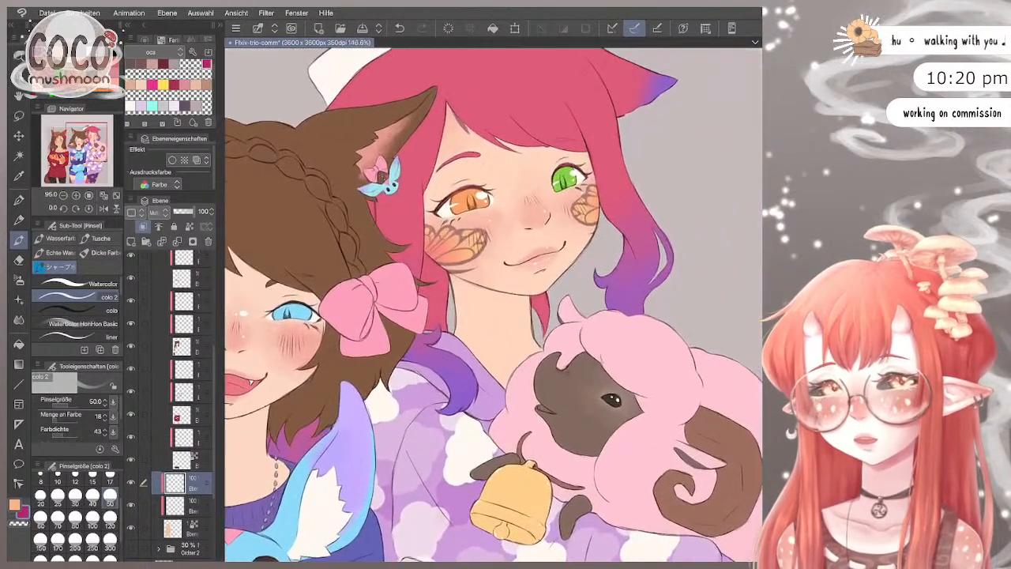
scroll(494, 305, up, 1)
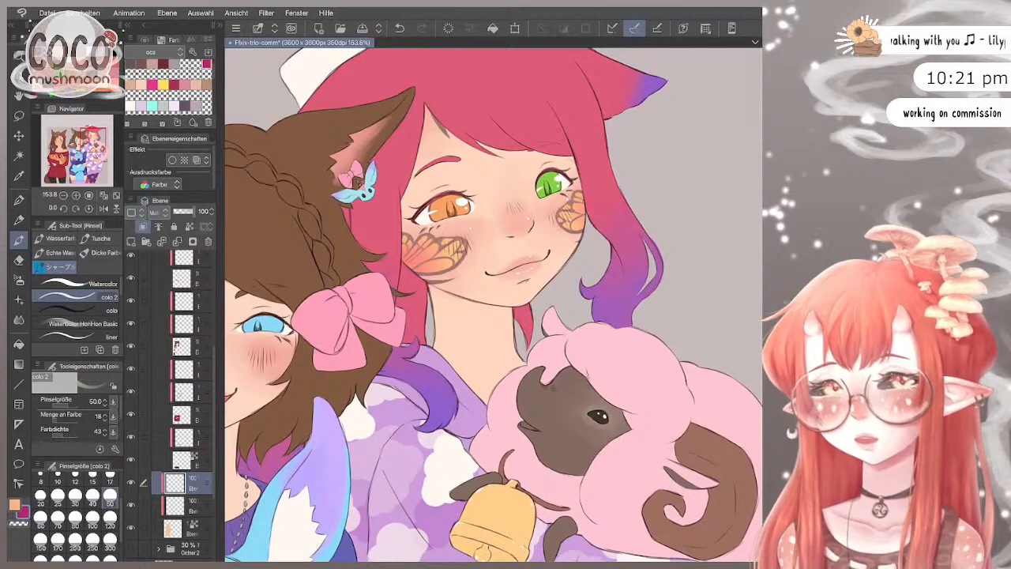
scroll(494, 305, down, 1)
scroll(493, 305, left, 3)
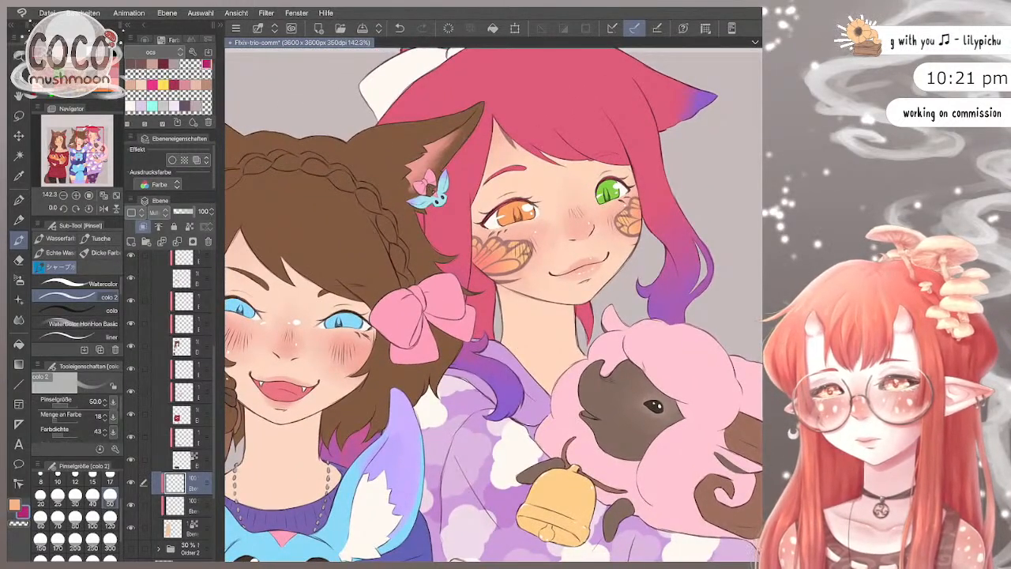
scroll(493, 305, down, 1)
scroll(493, 305, left, 6)
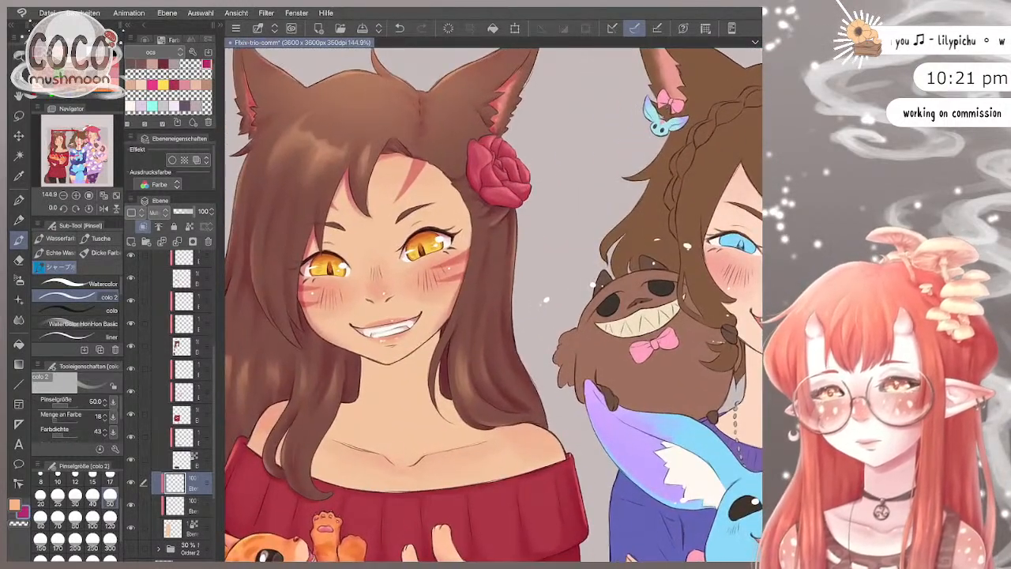
Step: Paint the shadow under the first character's chin and across the neck with colo 2 at sizes 70 and 50
key(bracketright)
key(bracketright)
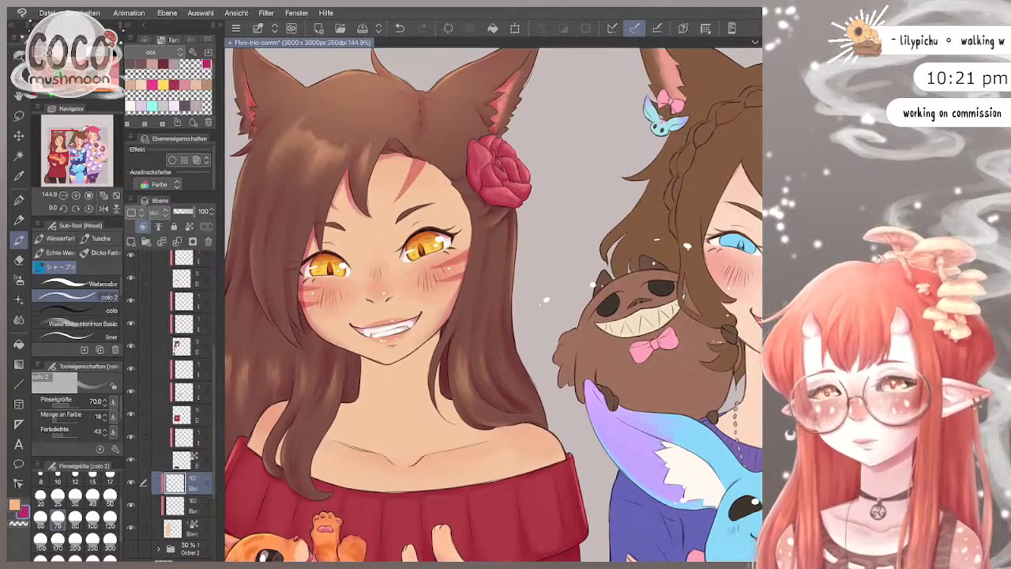
mouse_move(353, 360)
mouse_down()
mouse_move(415, 357)
mouse_move(447, 335)
mouse_move(423, 358)
mouse_move(433, 349)
mouse_up()
key(bracketleft)
key(bracketleft)
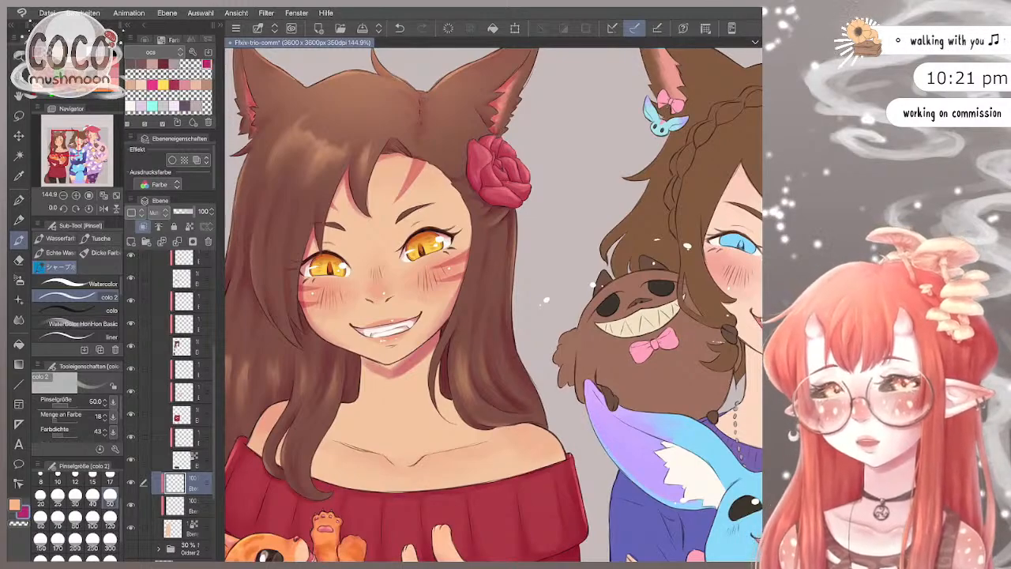
mouse_move(365, 357)
mouse_down()
mouse_move(389, 366)
mouse_move(439, 346)
mouse_move(405, 364)
mouse_move(368, 361)
mouse_move(407, 376)
mouse_move(440, 348)
mouse_move(417, 370)
mouse_move(438, 351)
mouse_move(367, 371)
mouse_move(391, 380)
mouse_up()
key(bracketright)
key(bracketright)
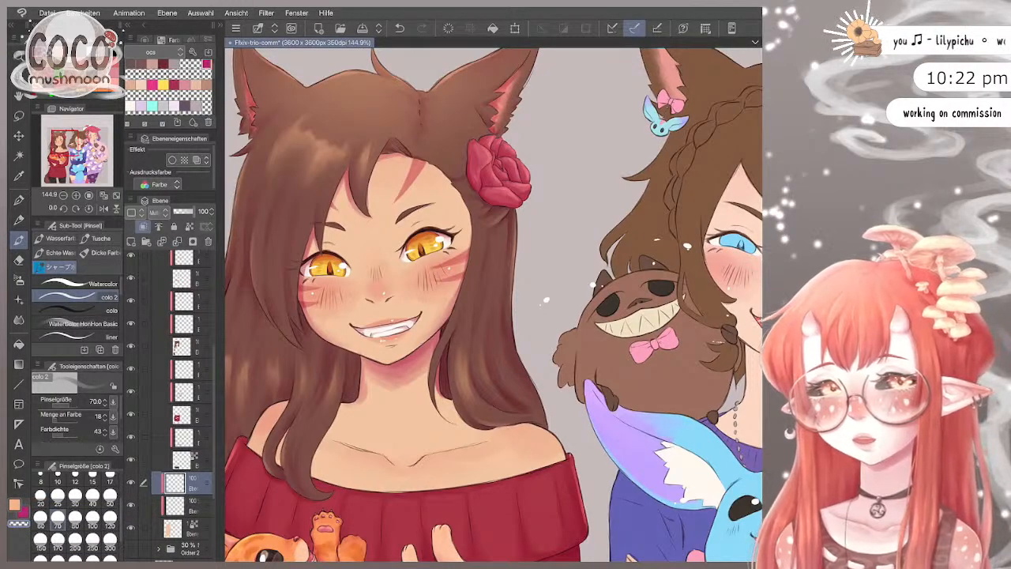
Step: Refine the neck shadow's edges beside the hair with colo 2 and the transparent colour at sizes 40 and 50
key(bracketleft)
key(bracketleft)
key(bracketleft)
key(bracketleft)
key(bracketleft)
key(bracketright)
key(bracketright)
key(bracketright)
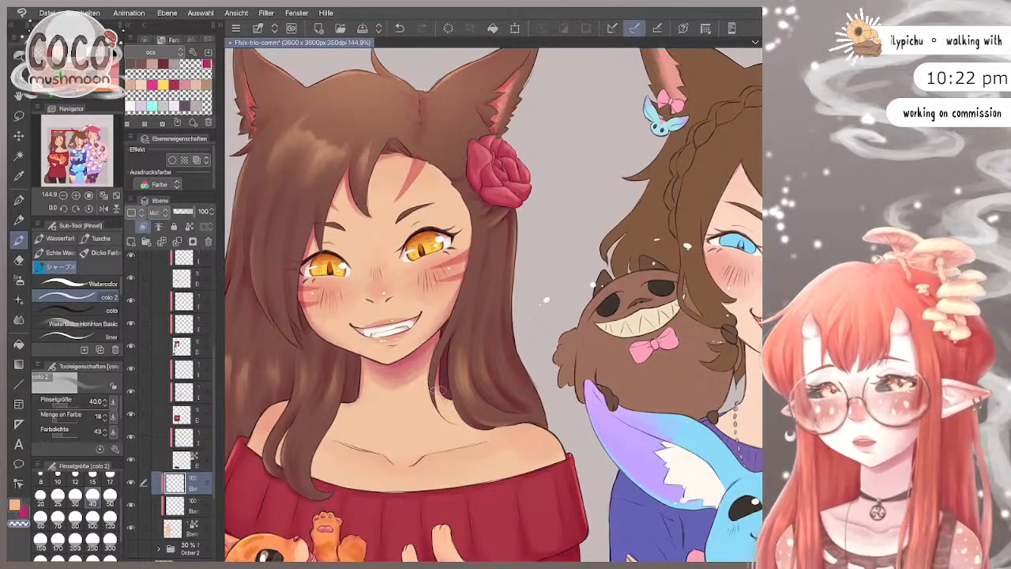
key(bracketright)
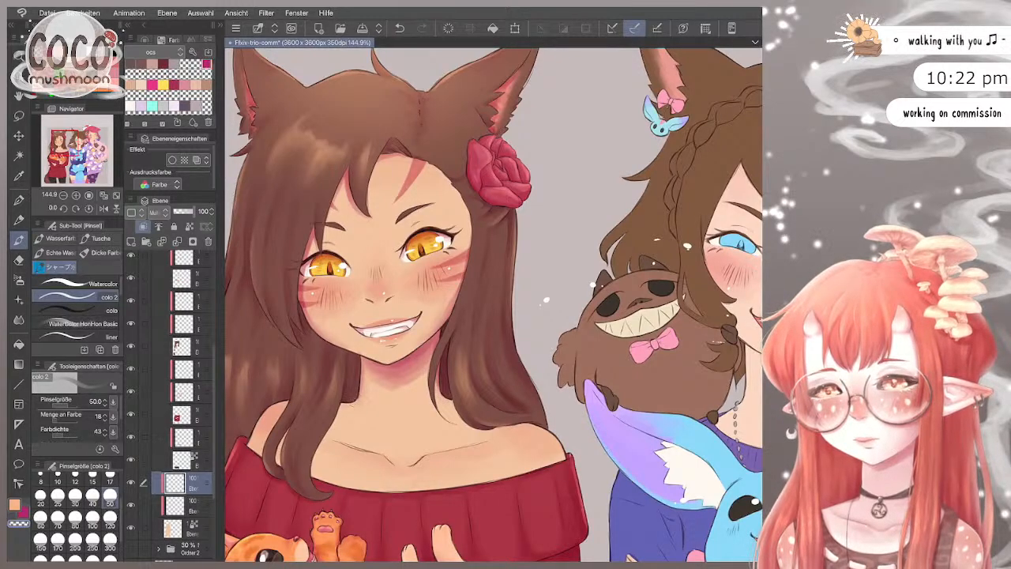
Step: Compare the first character's neck shading with the skin of the other two characters
scroll(493, 300, down, 5)
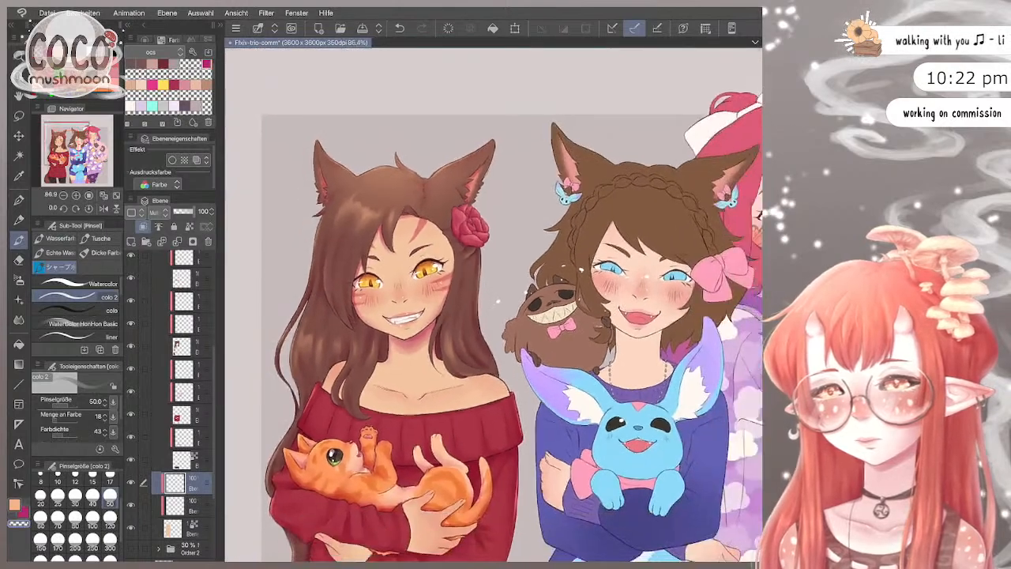
scroll(711, 272, up, 3)
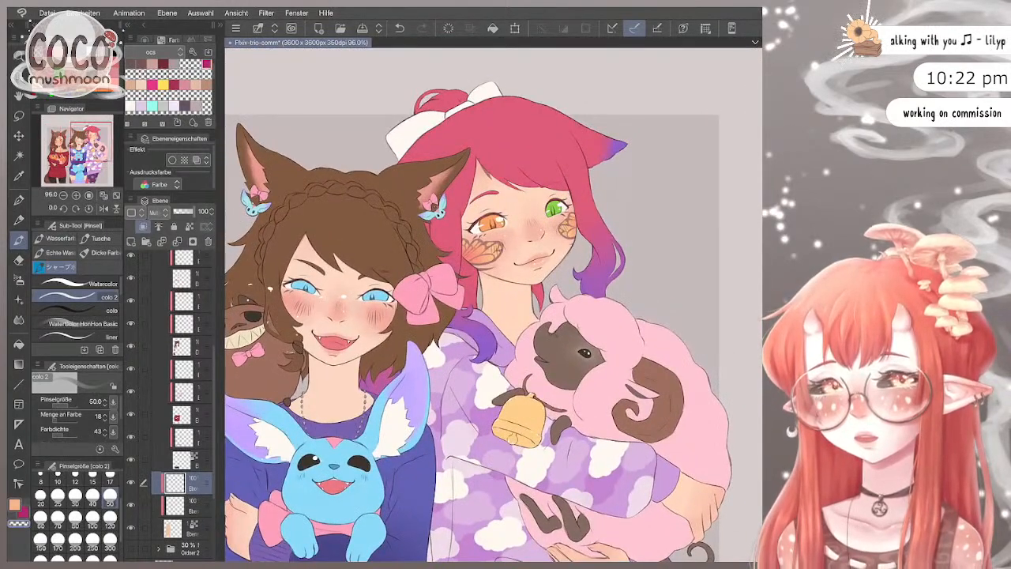
scroll(330, 180, up, 2)
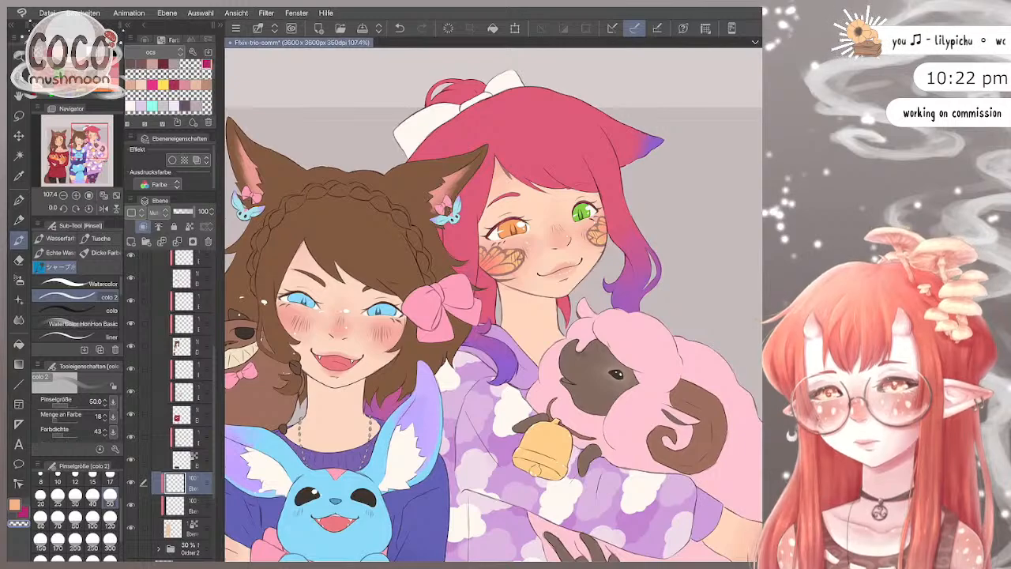
scroll(493, 300, down, 2)
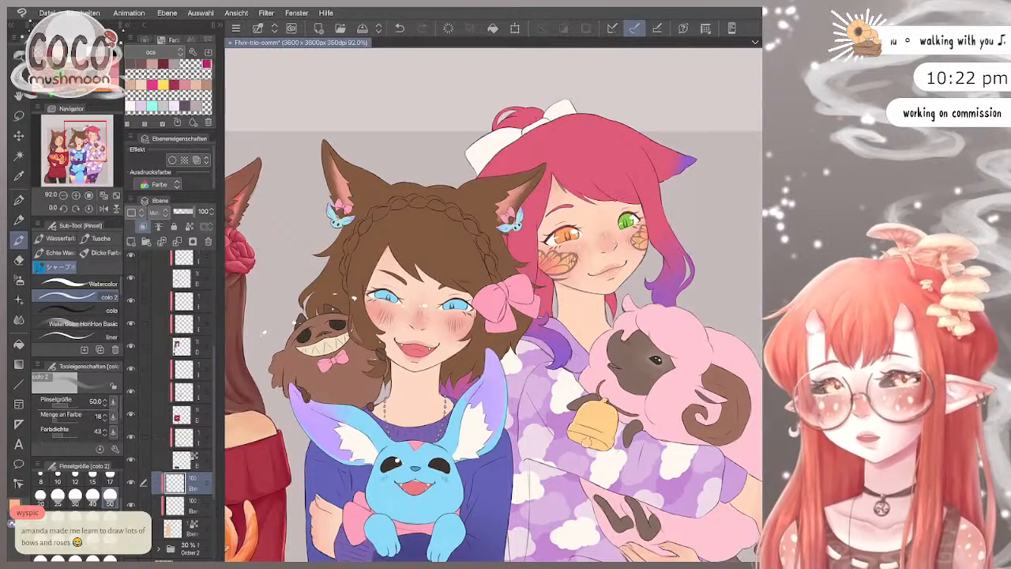
scroll(494, 305, down, 3)
scroll(494, 305, up, 4)
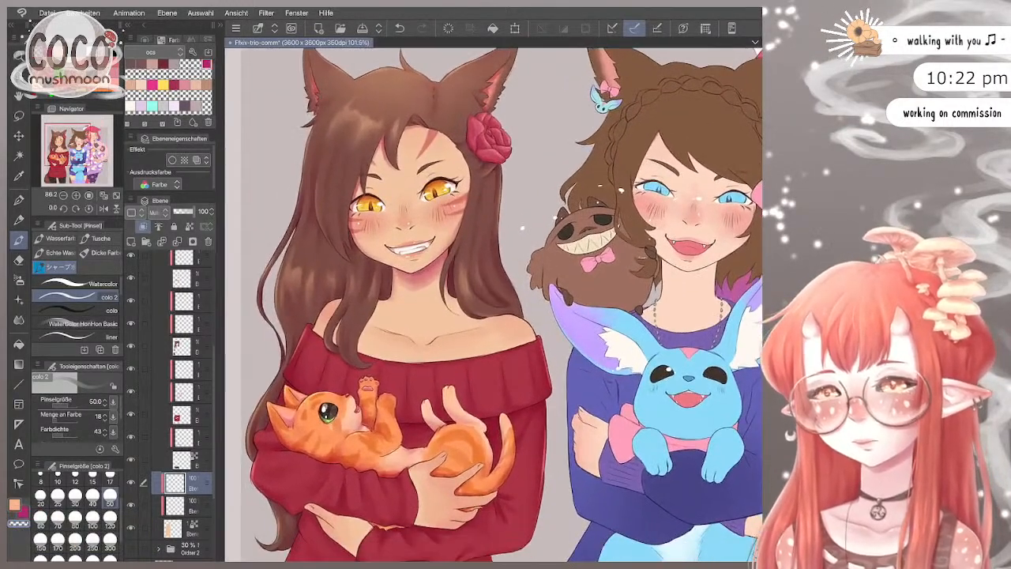
Step: Shade the skin of the first character's neck and shoulders beside the hair with colo 2 at size 50, and check the whole picture
scroll(494, 301, up, 1)
scroll(493, 300, up, 1)
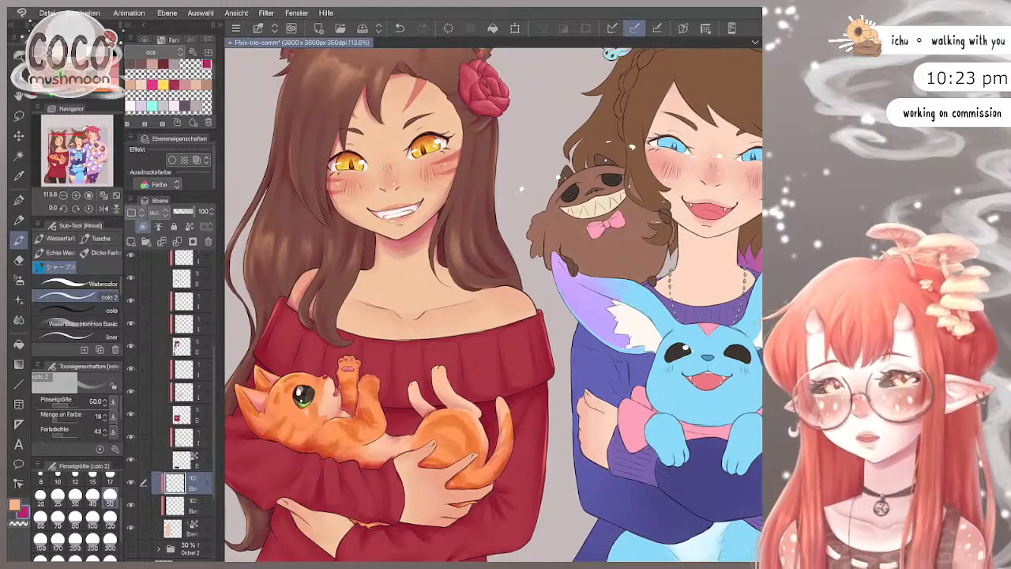
scroll(493, 304, down, 3)
scroll(494, 304, up, 4)
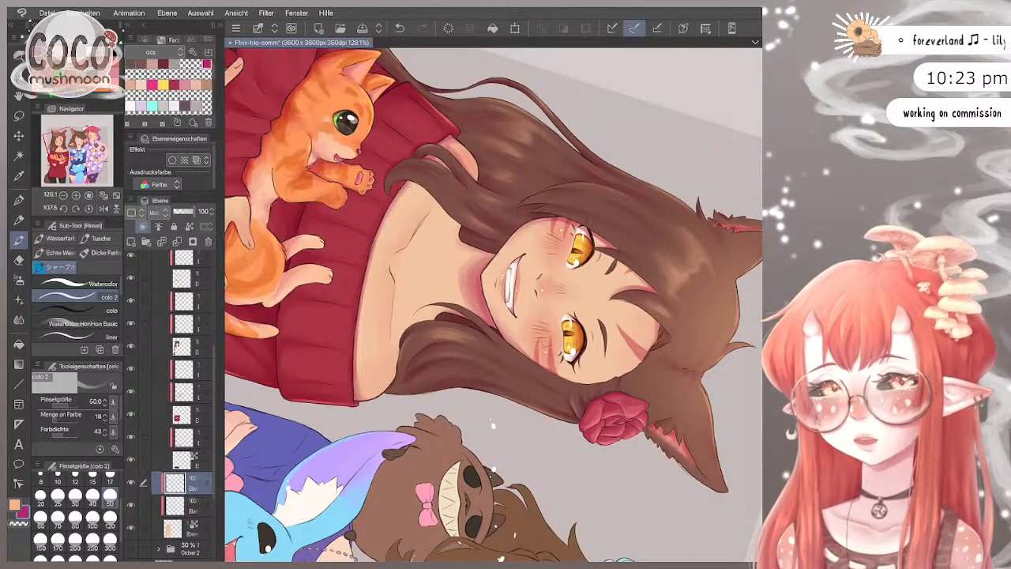
scroll(492, 425, down, 6)
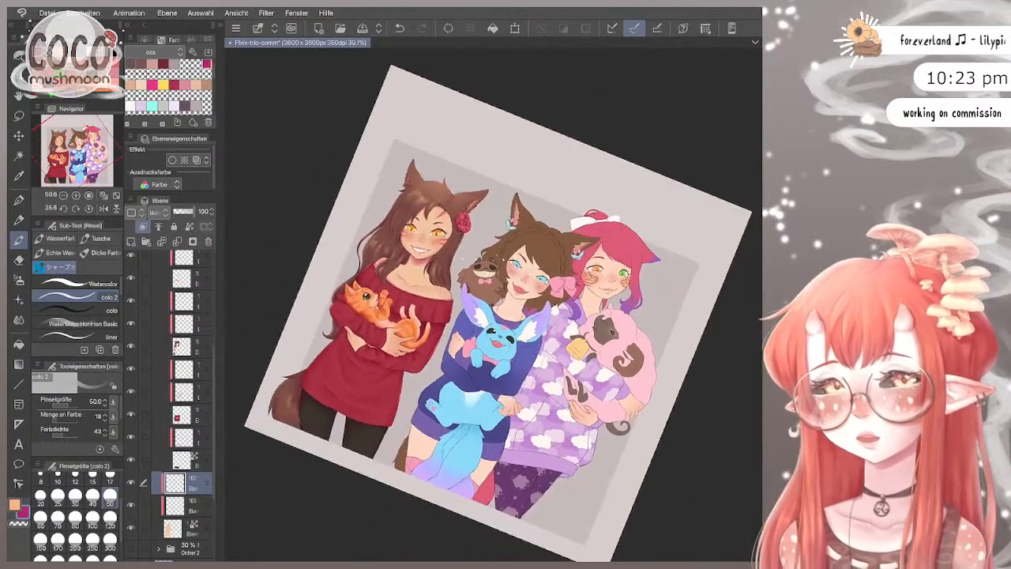
key(ctrl+0)
scroll(492, 425, up, 5)
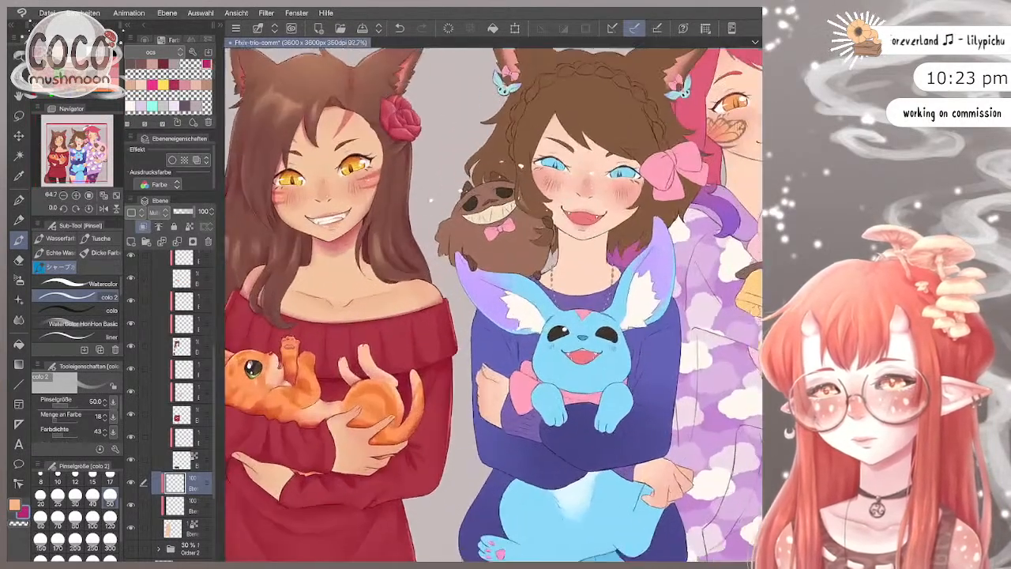
Step: Paint soft shadows around the first character's collarbones with colo 2 at size 70, and check the result in a mirrored view
click(58, 516)
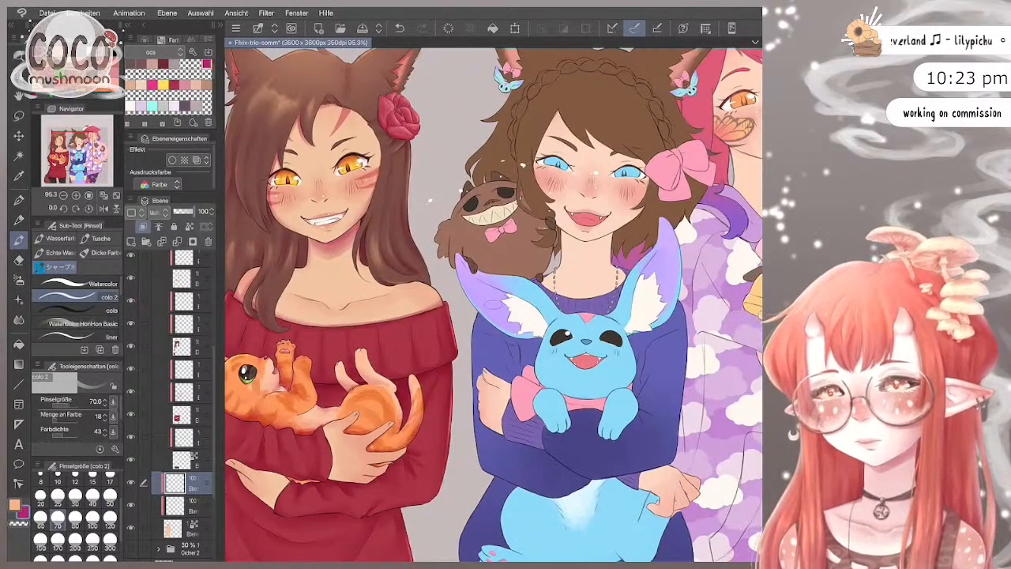
mouse_move(282, 287)
mouse_down()
mouse_move(344, 309)
mouse_move(320, 300)
mouse_up()
click(281, 285)
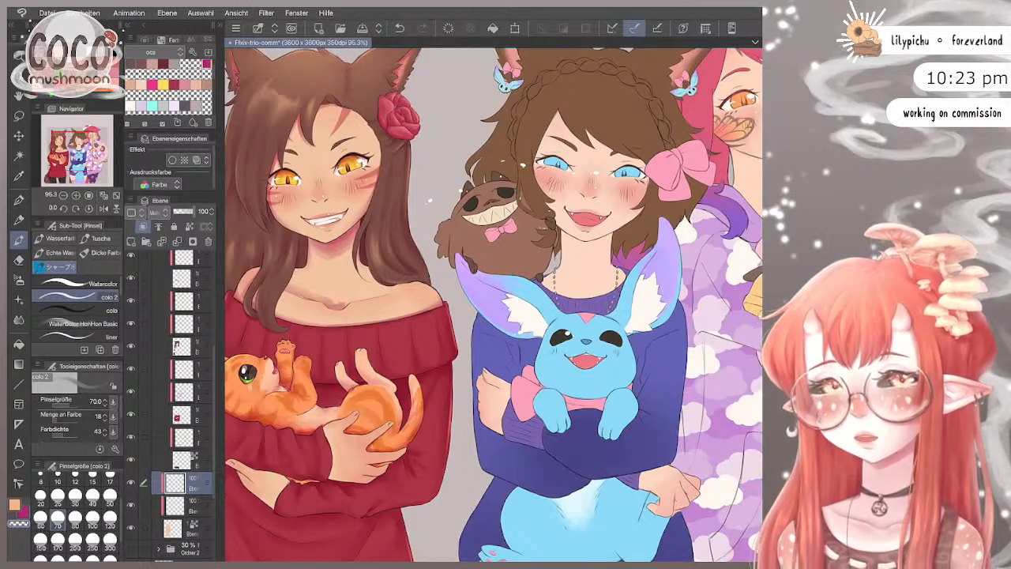
mouse_move(331, 301)
mouse_down()
mouse_move(316, 300)
mouse_move(343, 307)
mouse_up()
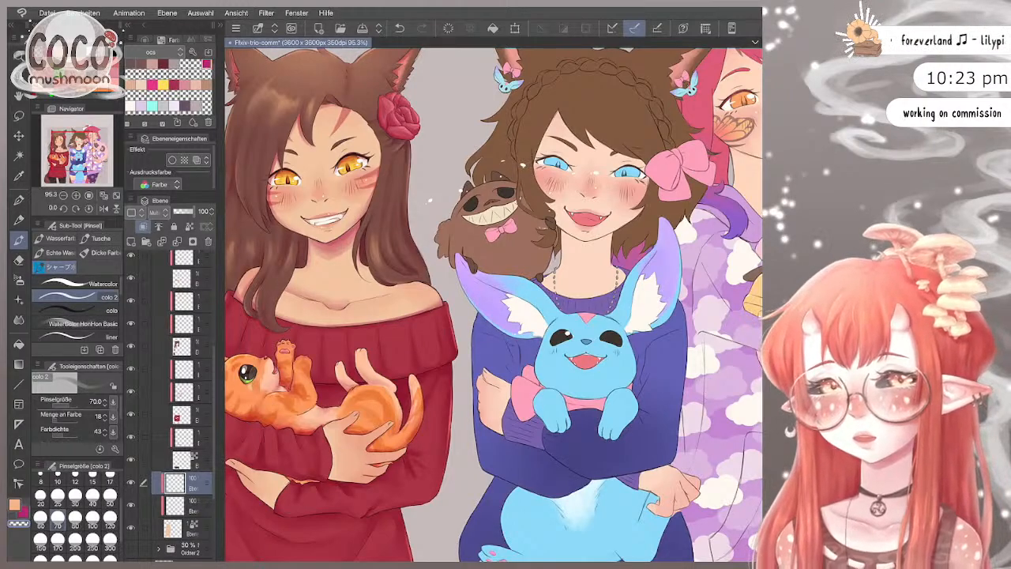
click(104, 209)
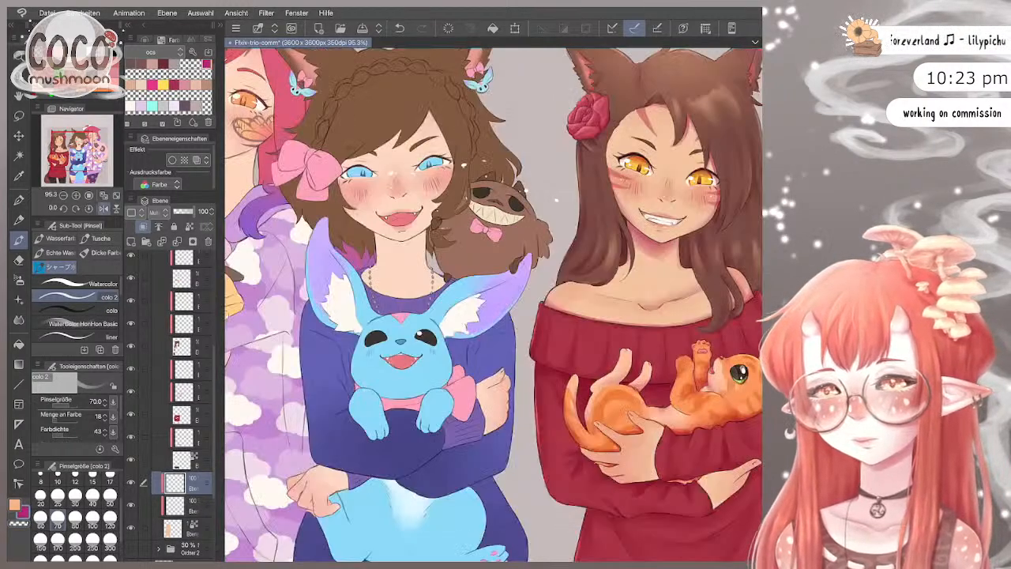
click(104, 209)
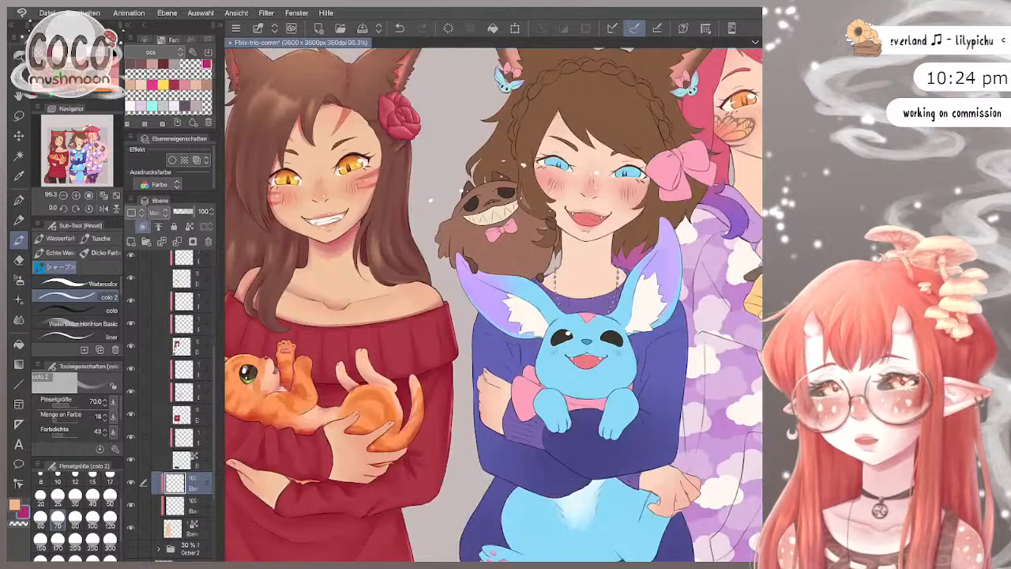
Step: Shade the skin under the hair at the first character's neck and shoulder, reducing colo 2 from size 70 to 50 and 25, and undo the last stroke
scroll(494, 304, down, 3)
scroll(494, 304, up, 4)
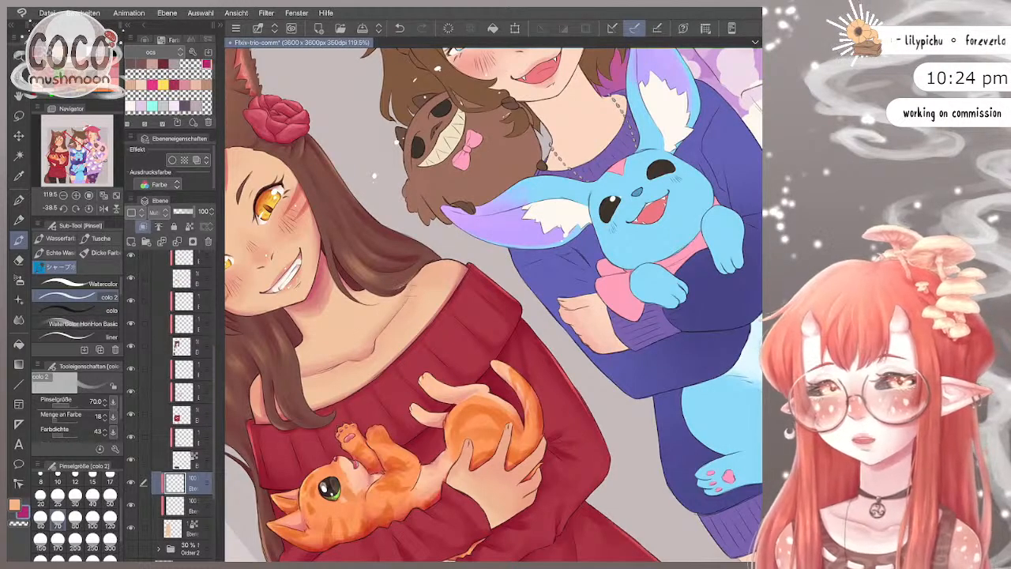
scroll(493, 304, up, 2)
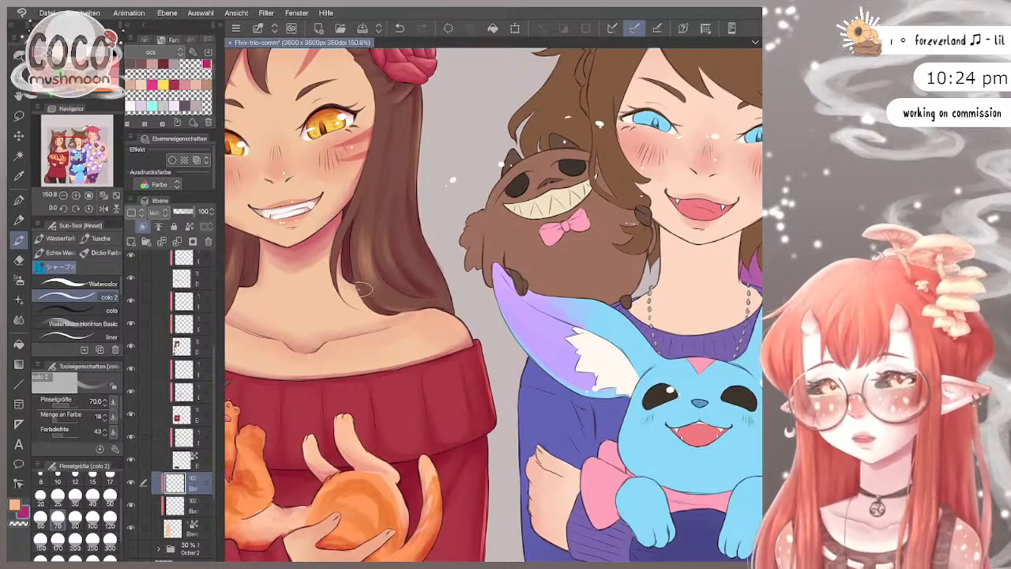
key(bracketleft)
key(bracketleft)
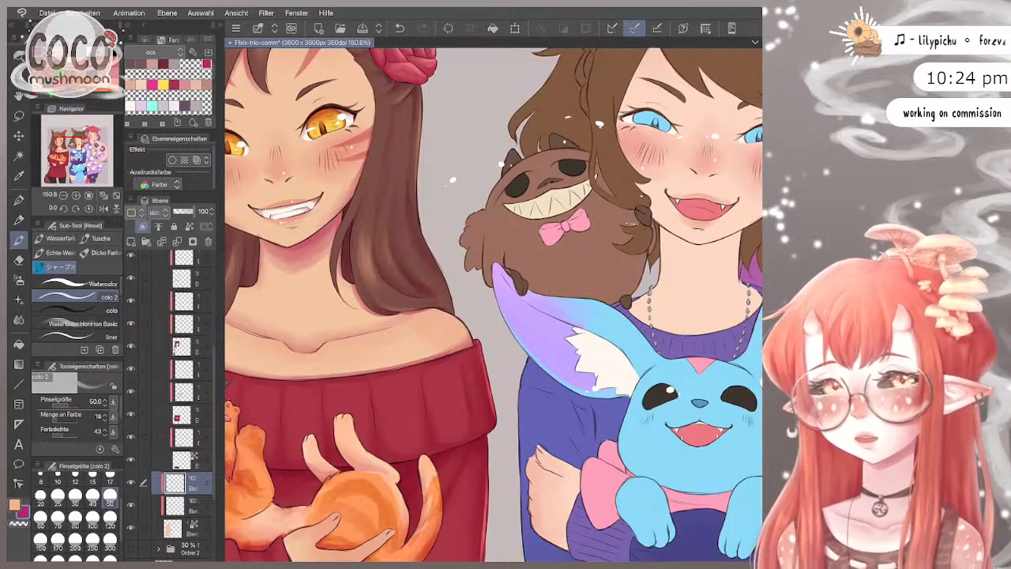
key(bracketleft)
key(bracketleft)
key(bracketleft)
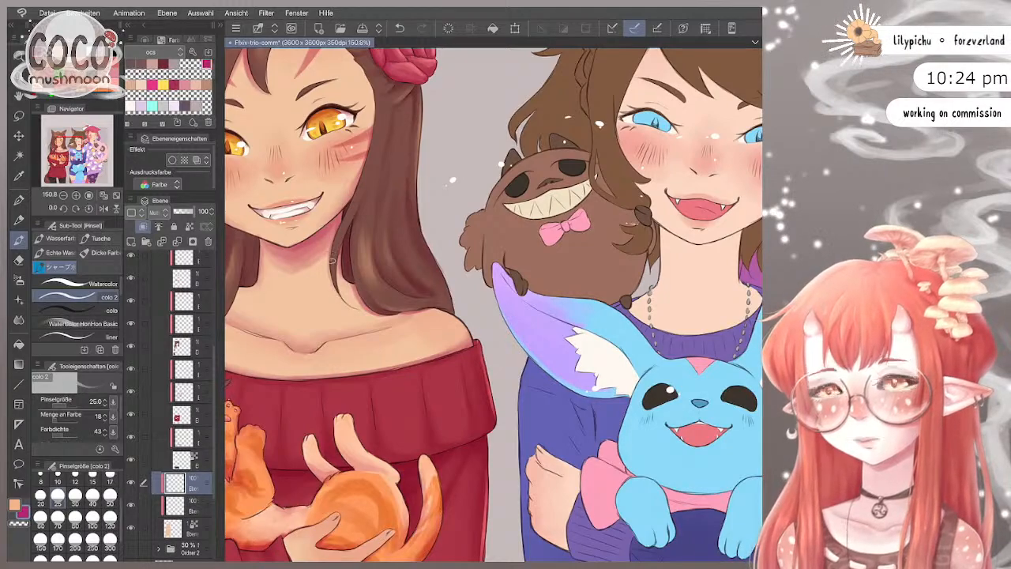
key(ctrl+z)
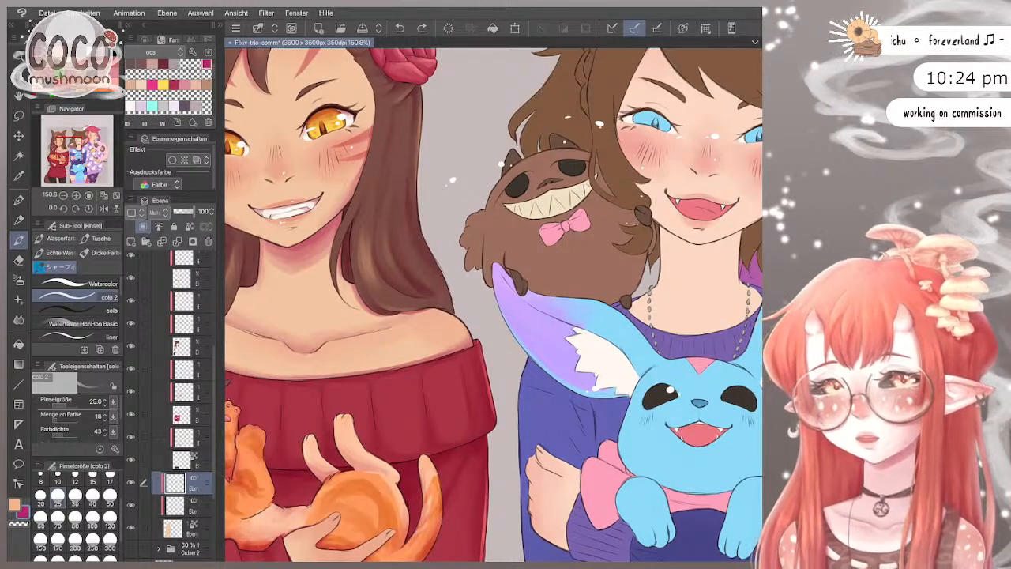
Step: Deepen the shadow under the hair on the first character's neck with colo 2 at size 25, and check it against the neighbouring character
drag(338, 267, 338, 286)
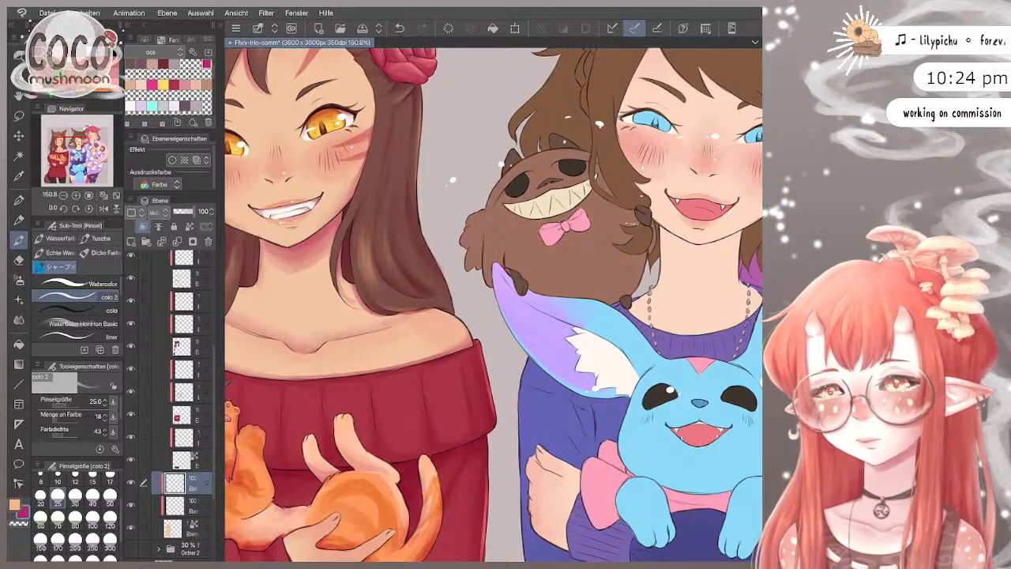
scroll(535, 250, down, 3)
scroll(536, 249, up, 1)
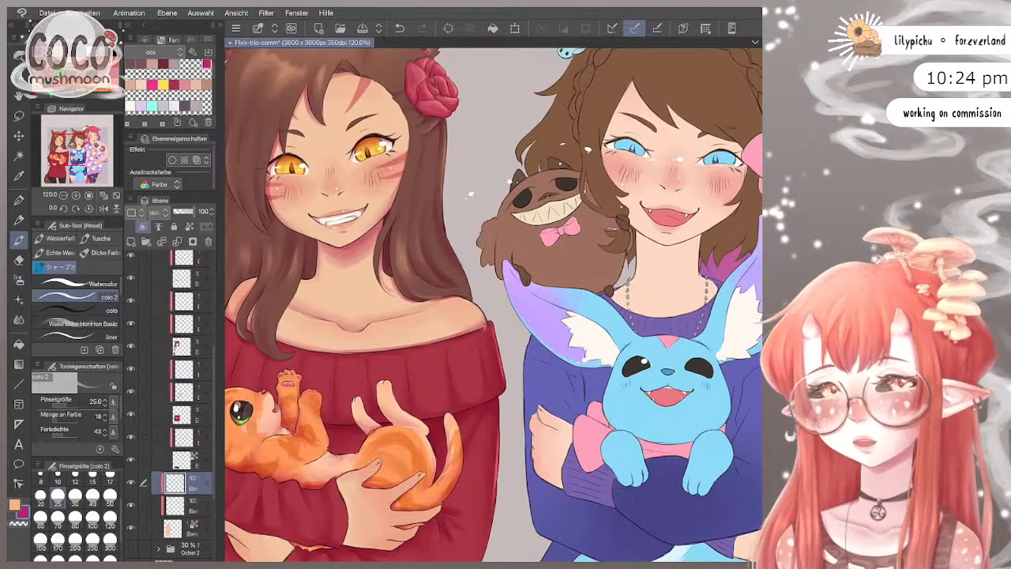
scroll(251, 310, up, 1)
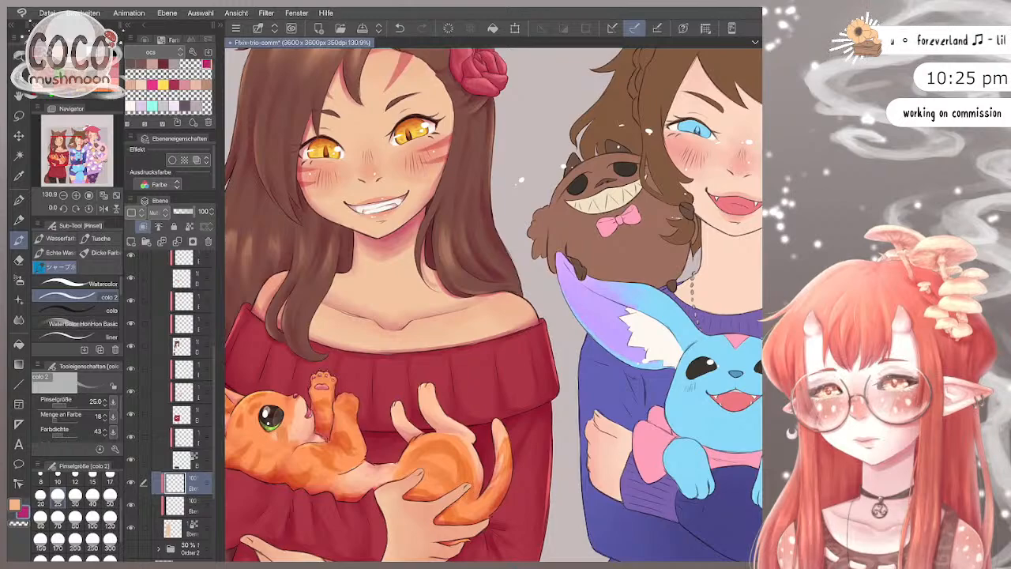
scroll(457, 122, down, 1)
Step: Shade the first character's chest and shoulder along the sweater collar with colo 2 at size 70, and soften it with the transparent colour
click(110, 495)
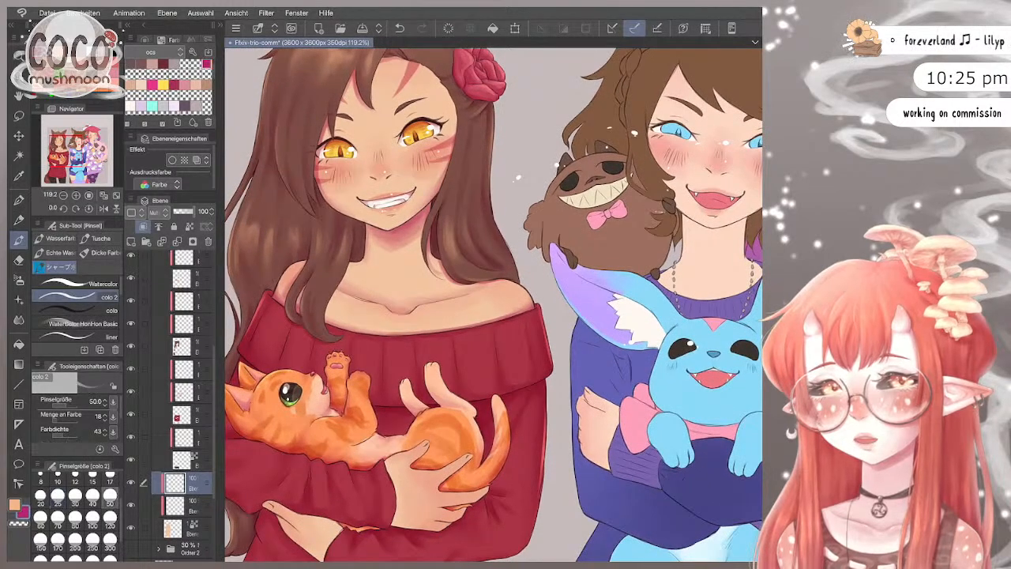
click(58, 517)
drag(443, 332, 493, 305)
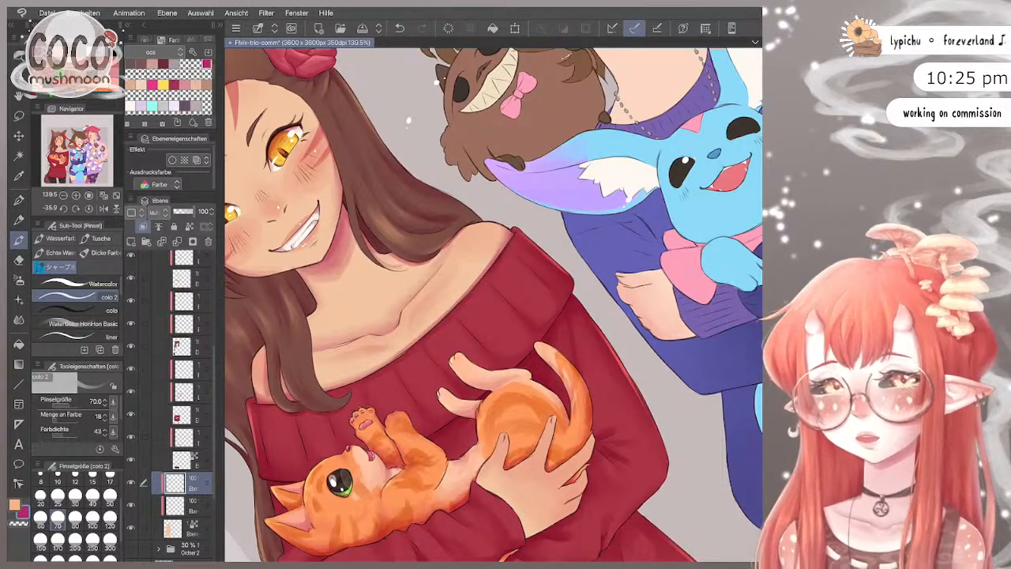
key(c)
scroll(493, 305, down, 2)
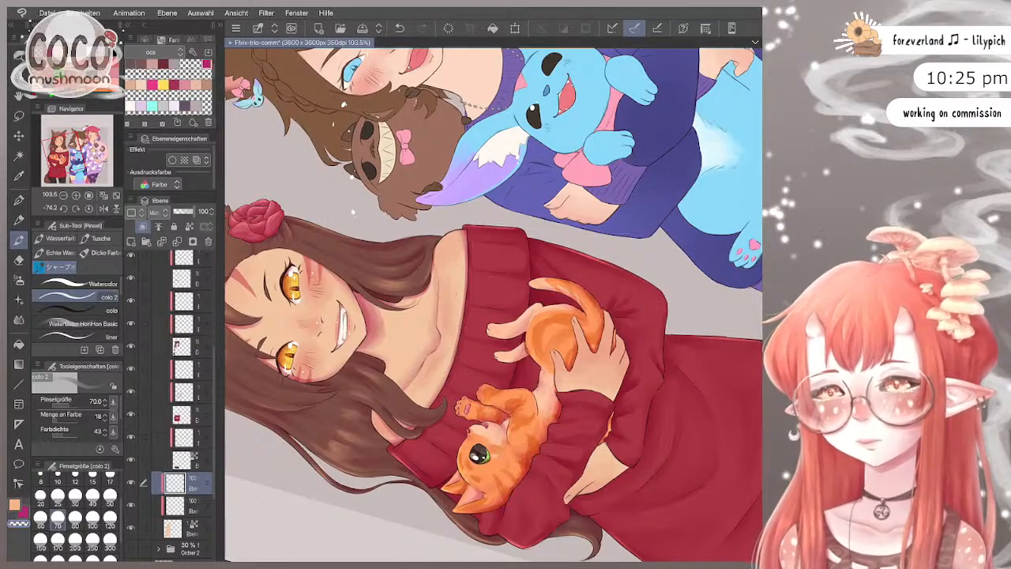
scroll(493, 305, down, 4)
scroll(493, 305, up, 5)
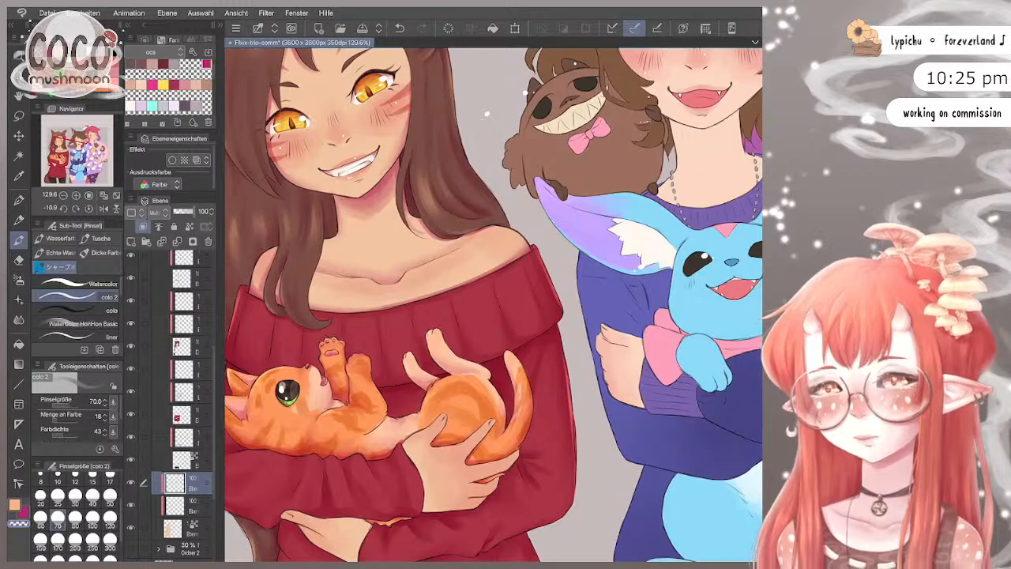
key(c)
Step: Begin shading the first character's hand on the kitten, switching colo 2 between sizes 120, 50 and 80
scroll(494, 304, down, 3)
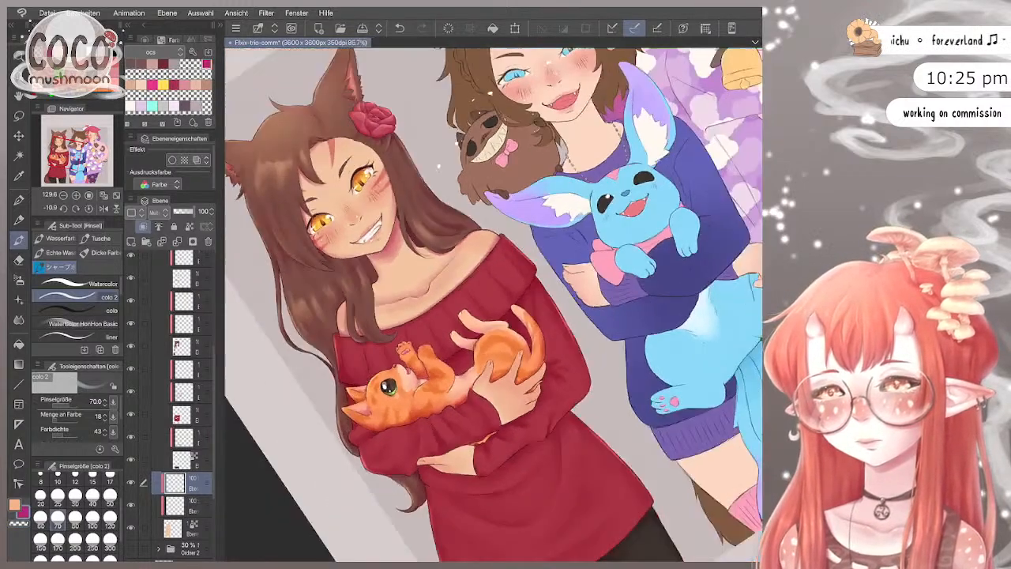
scroll(494, 304, up, 2)
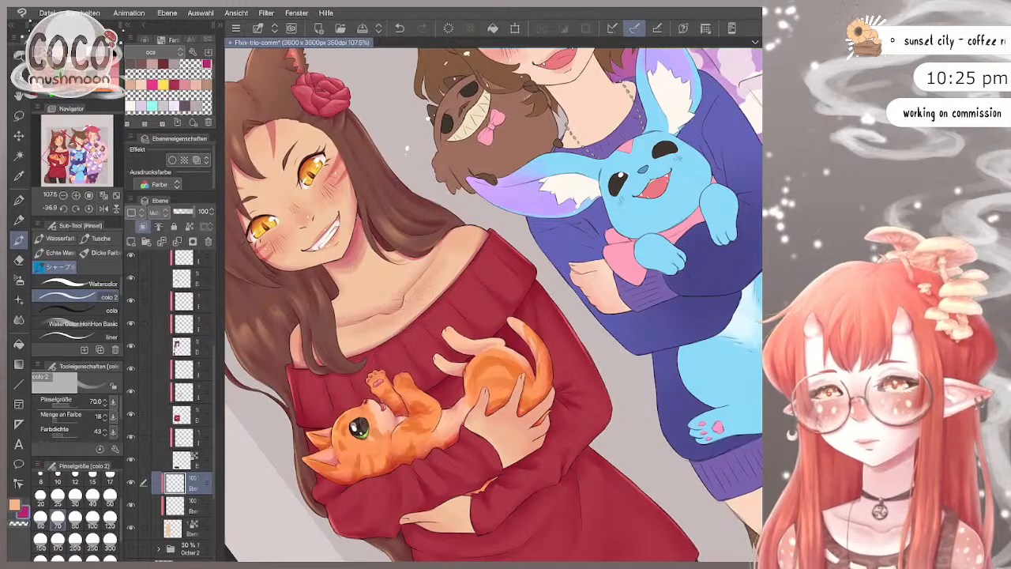
scroll(494, 304, down, 3)
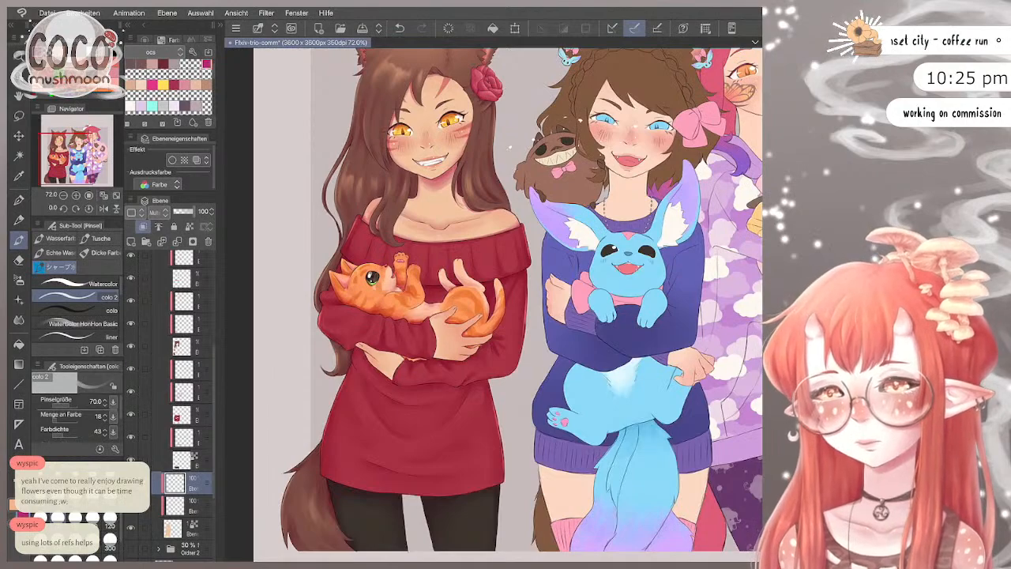
key(bracketright)
key(bracketright)
key(bracketright)
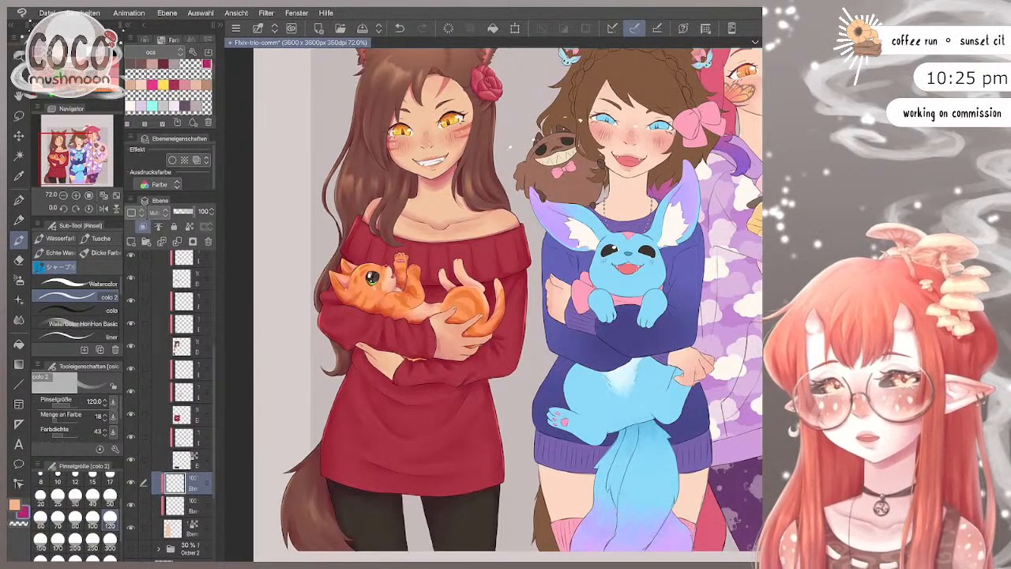
click(110, 495)
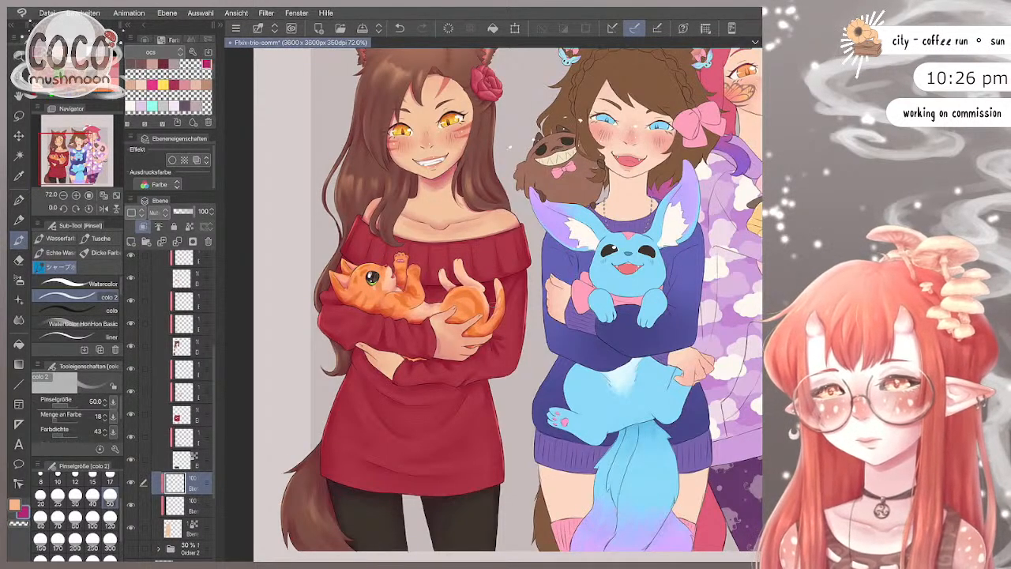
scroll(523, 308, up, 3)
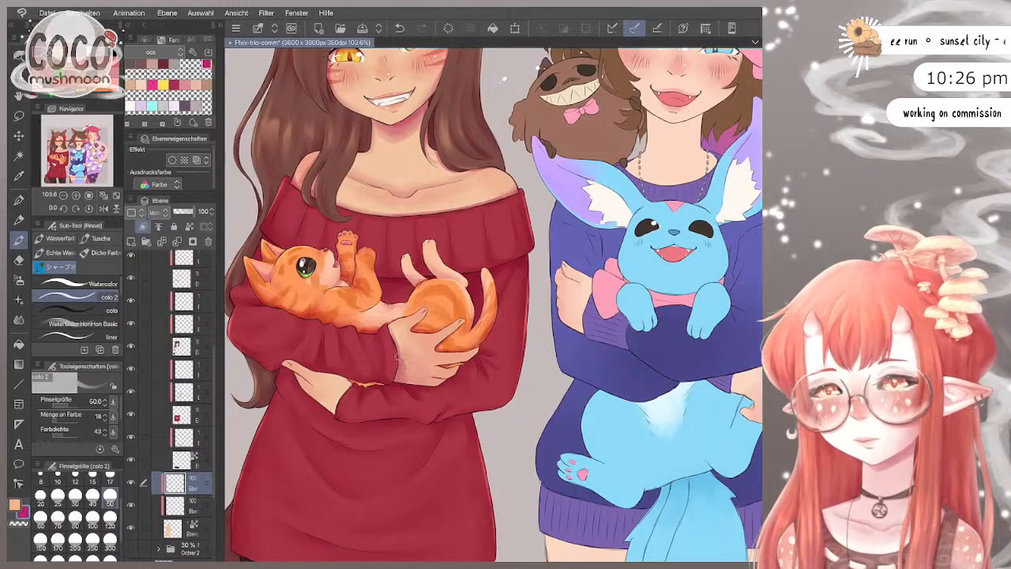
click(75, 526)
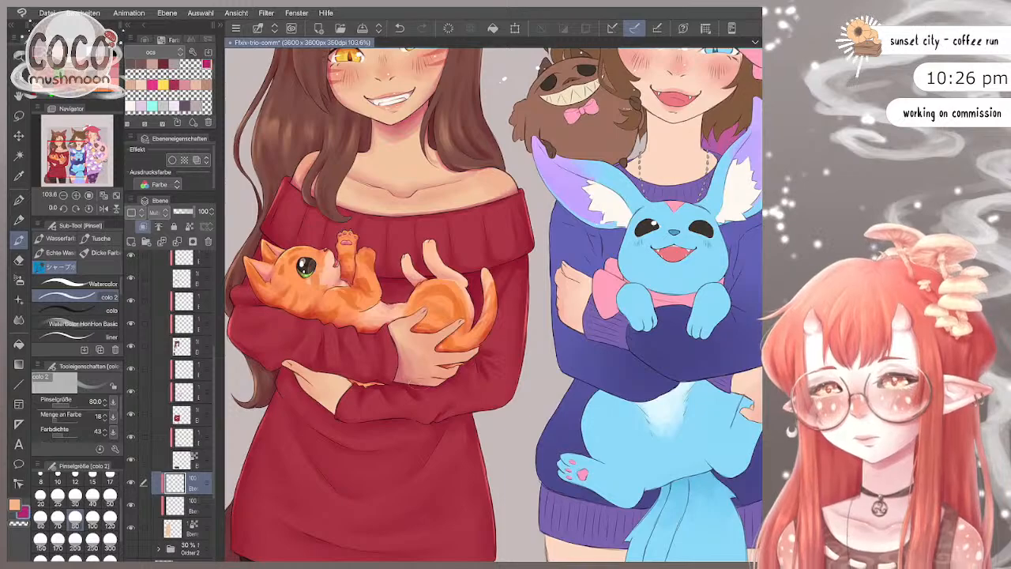
Step: Build up the shadow across the back of the hand holding the kitten with colo 2 at sizes 80 and 120
scroll(494, 304, down, 3)
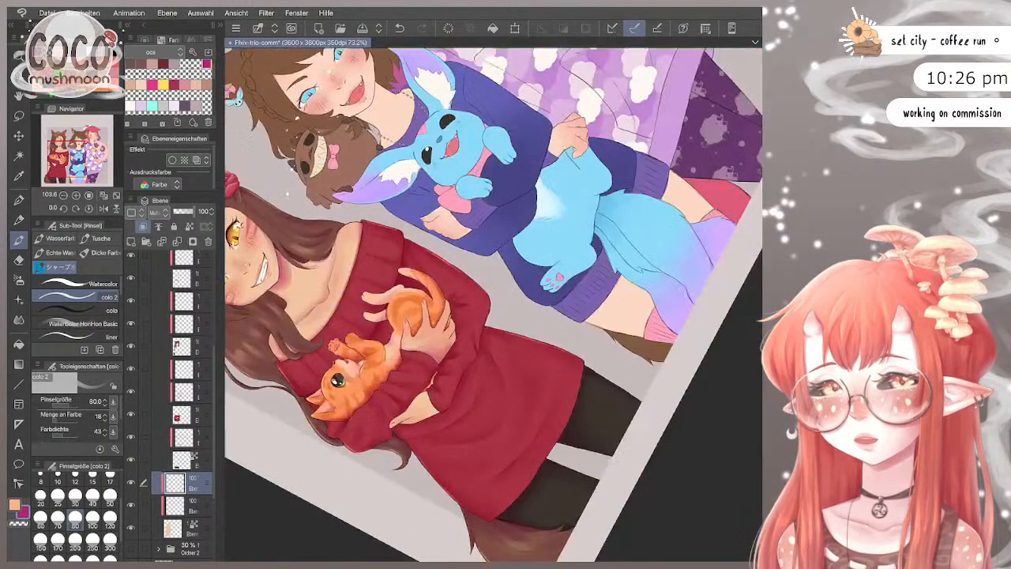
scroll(494, 304, up, 3)
key(c)
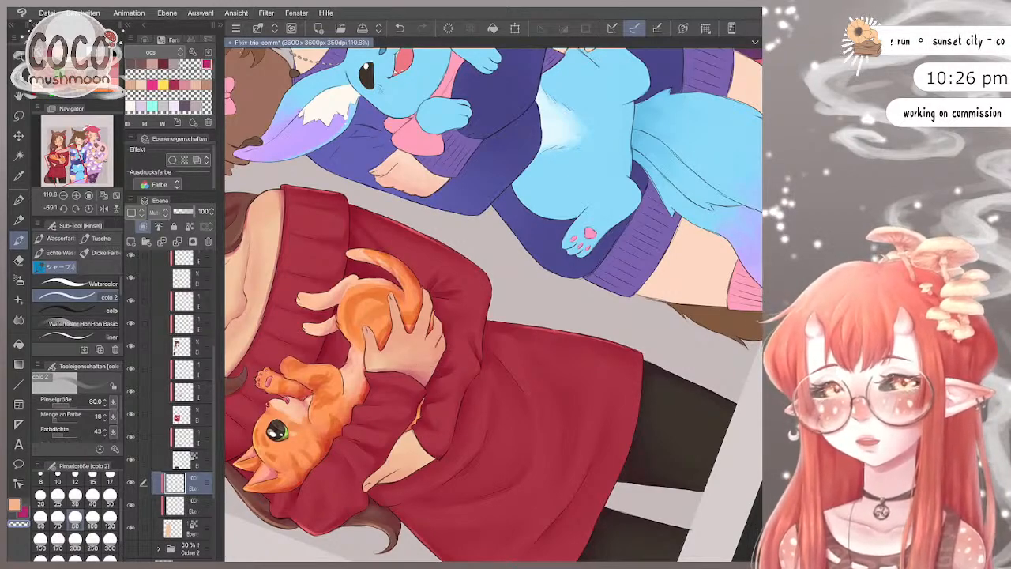
key(bracketright)
key(bracketright)
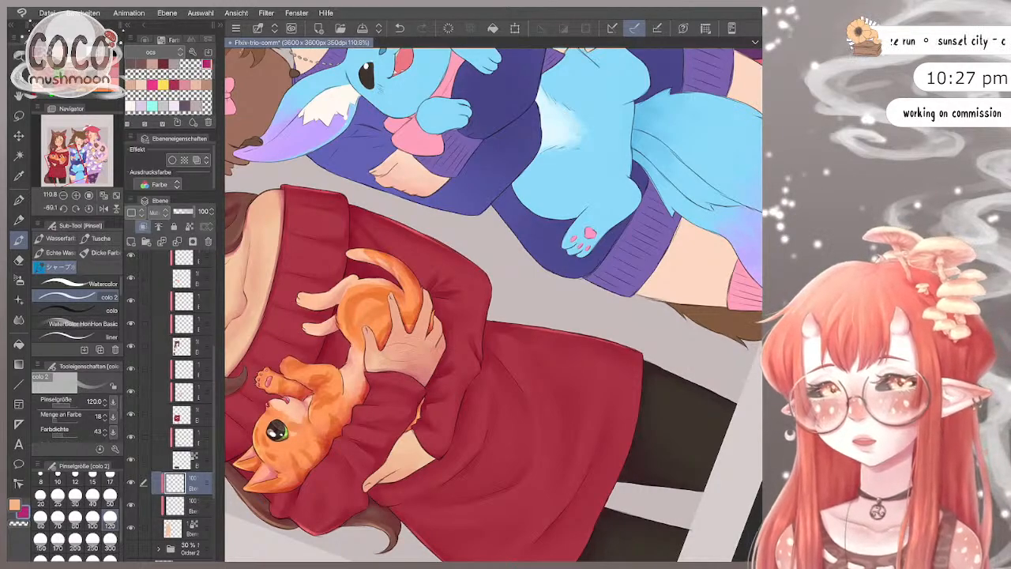
Step: Refine the shading on the fingers and knuckles of the hand holding the kitten with colo 2 at size 40
key(bracketleft)
key(bracketleft)
key(bracketleft)
key(bracketleft)
key(bracketleft)
key(bracketleft)
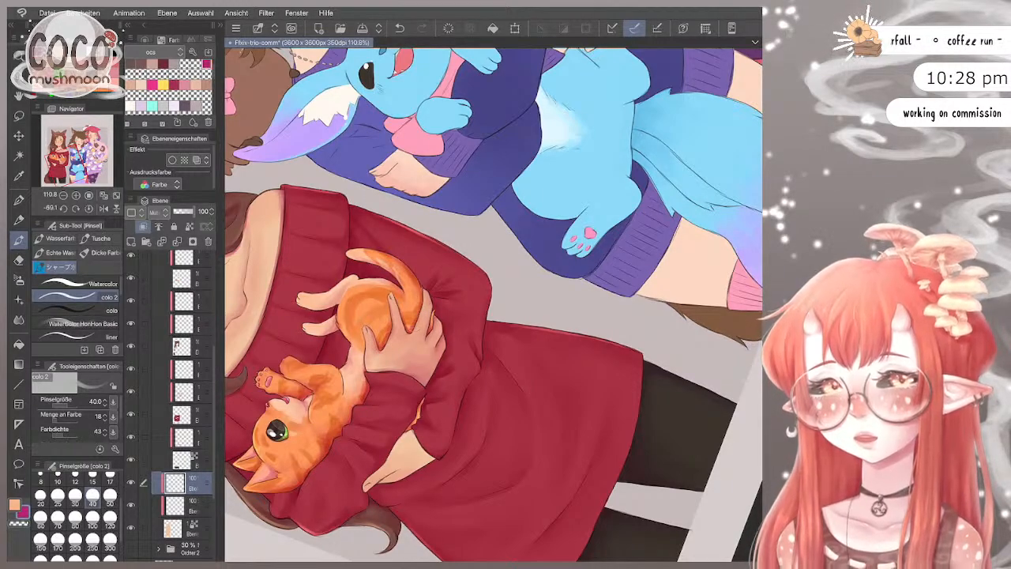
drag(412, 330, 417, 333)
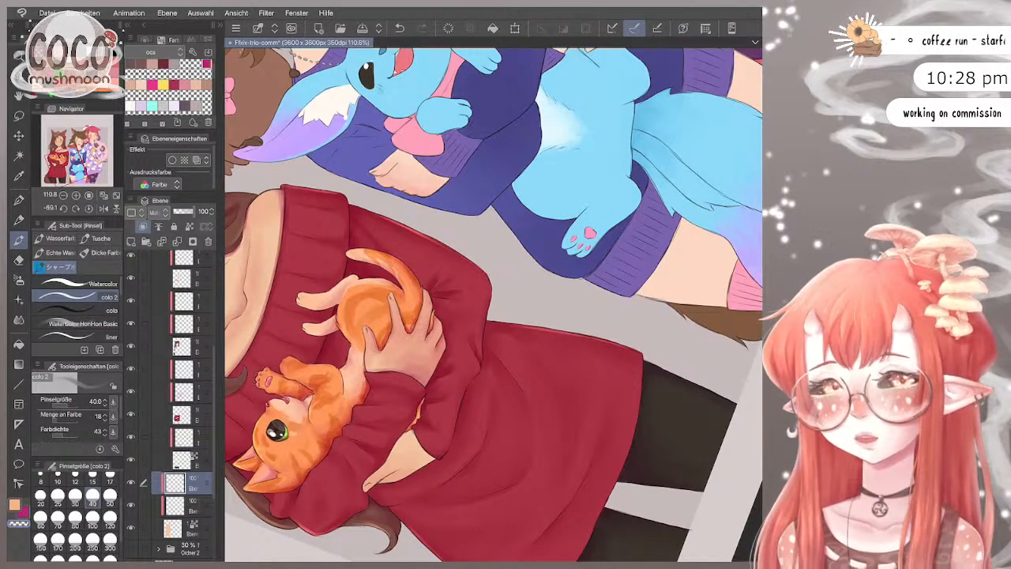
scroll(493, 303, down, 2)
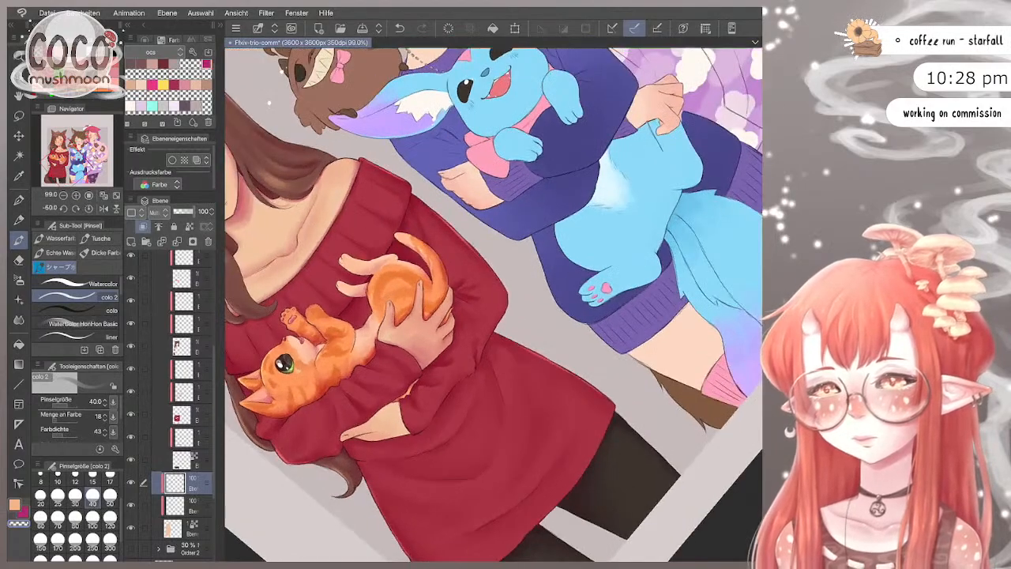
scroll(493, 304, up, 2)
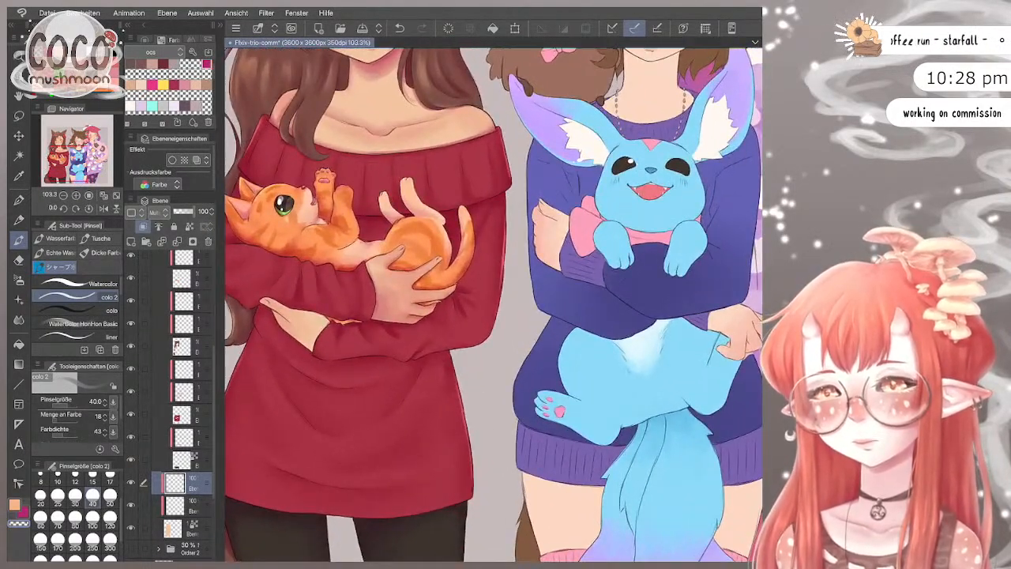
Step: Paint soft shadows on the first character's hands with colo 2 at sizes 120 and 50, blending with the transparent colour
key(bracketright)
key(bracketright)
key(bracketright)
key(bracketright)
key(bracketright)
key(bracketright)
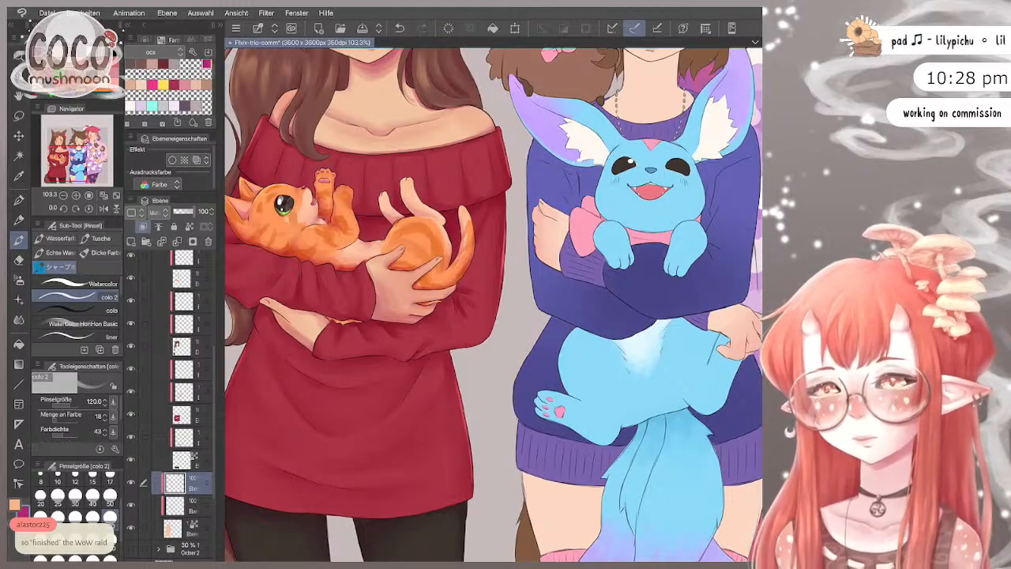
click(110, 498)
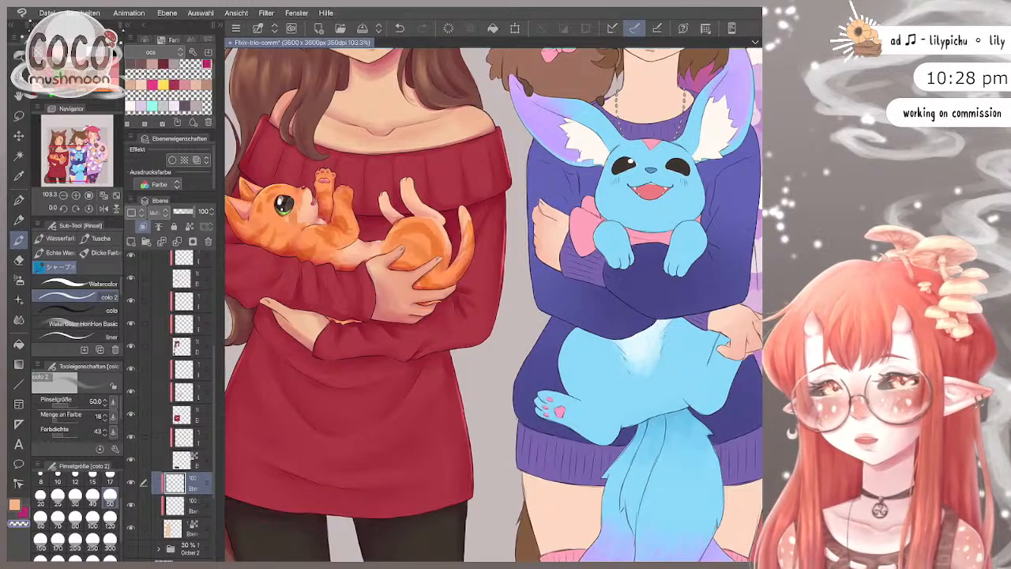
key(c)
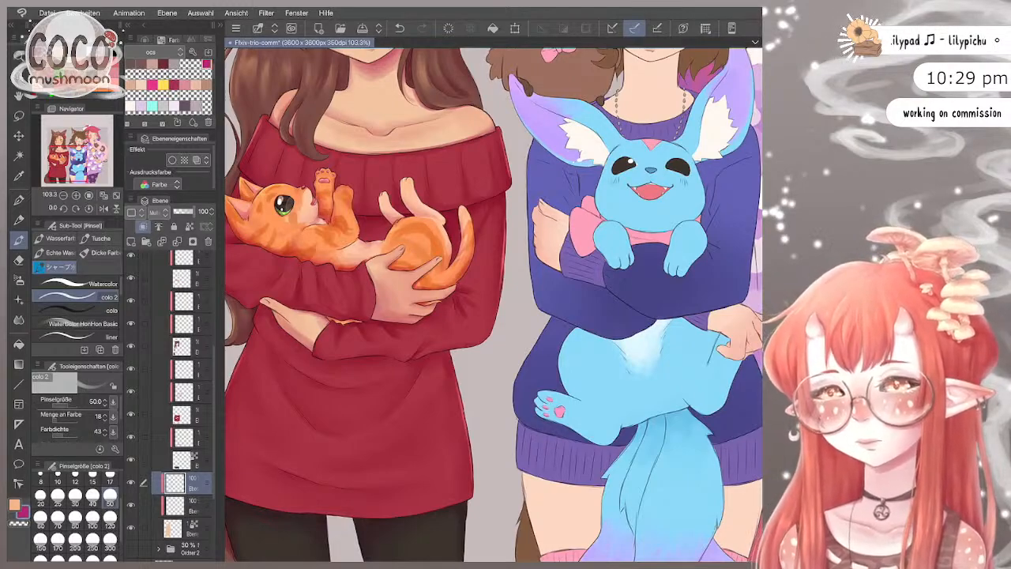
Step: Shade the first character's lower hand beside the sweater sleeve with colo 2 at size 80, and refine it at size 40
key(bracketright)
key(bracketright)
key(bracketright)
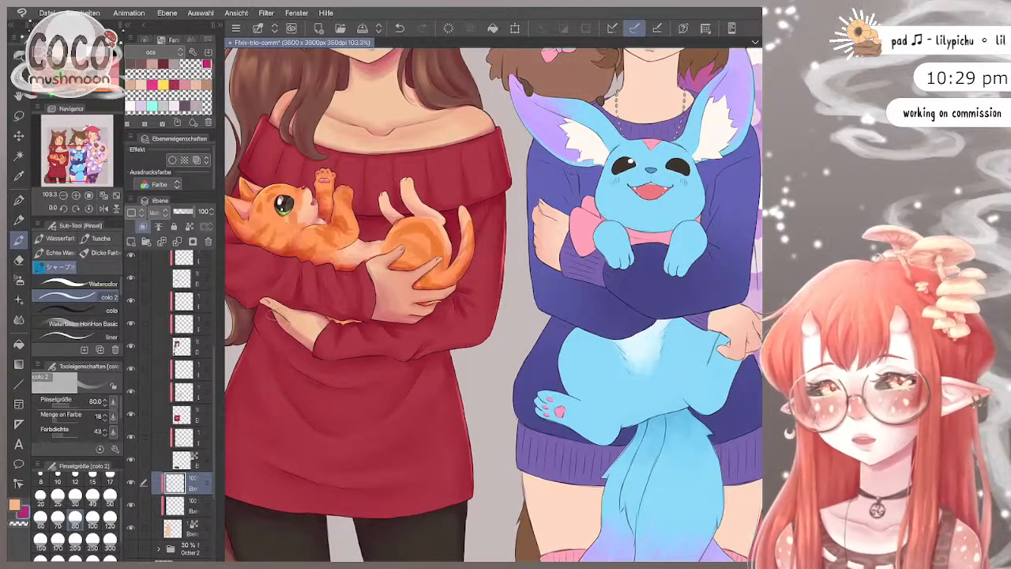
key(bracketleft)
key(bracketleft)
key(bracketleft)
key(bracketleft)
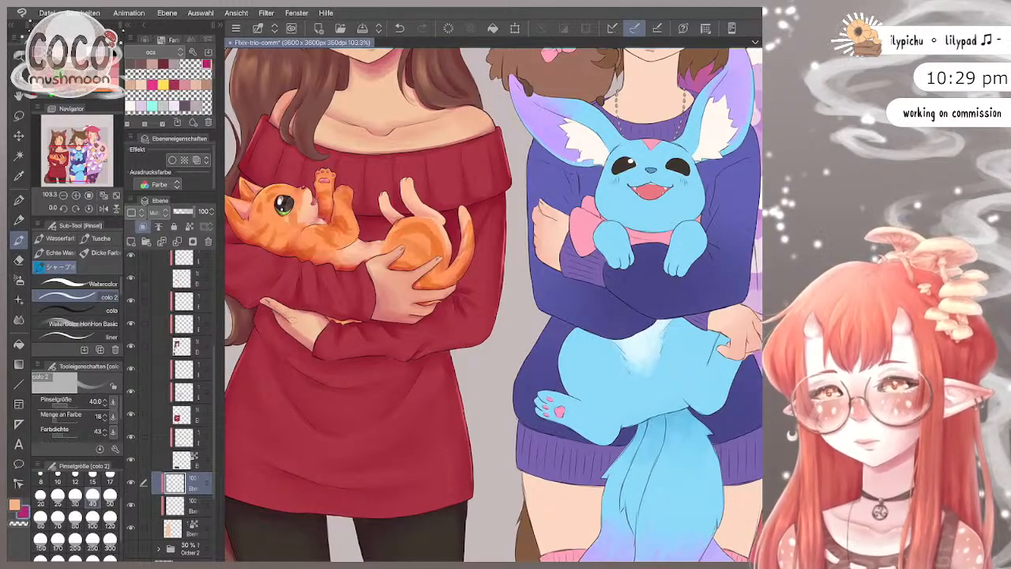
Step: Blend the lower hand's shadow with colo 2 at size 100, and add finer finger shading at size 40
key(bracketright)
key(bracketright)
key(bracketright)
key(bracketright)
key(bracketright)
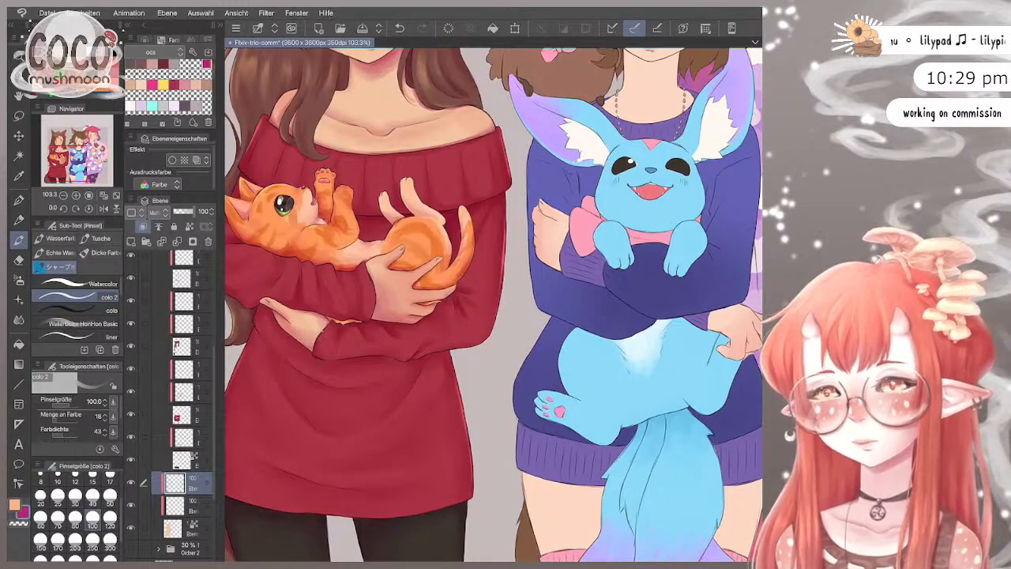
key(bracketleft)
key(bracketleft)
key(bracketleft)
key(bracketleft)
key(bracketleft)
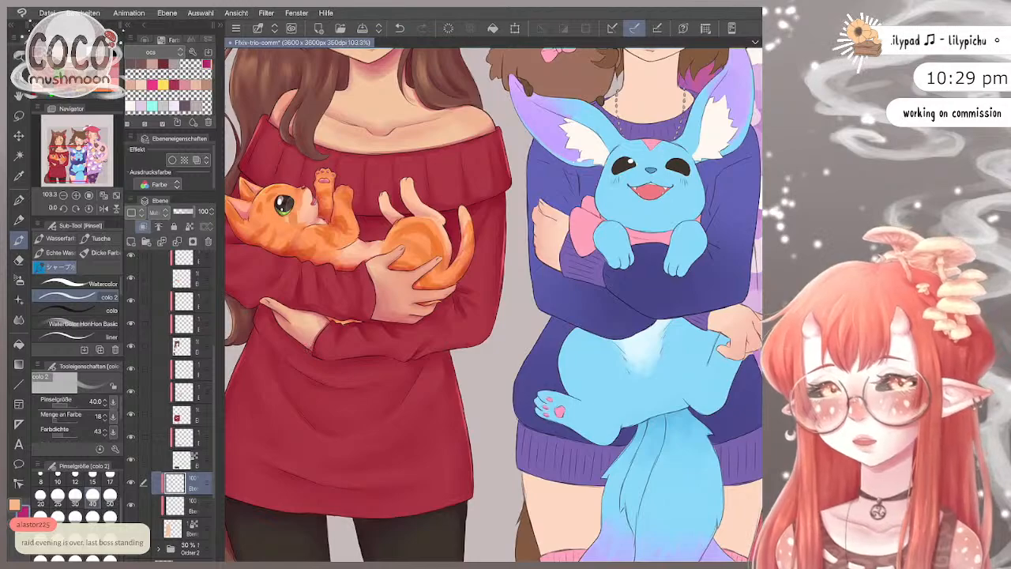
Step: Touch up the shading on the hand under the kitten's body with colo 2 at sizes 40 and 70
scroll(494, 304, down, 2)
scroll(494, 304, up, 3)
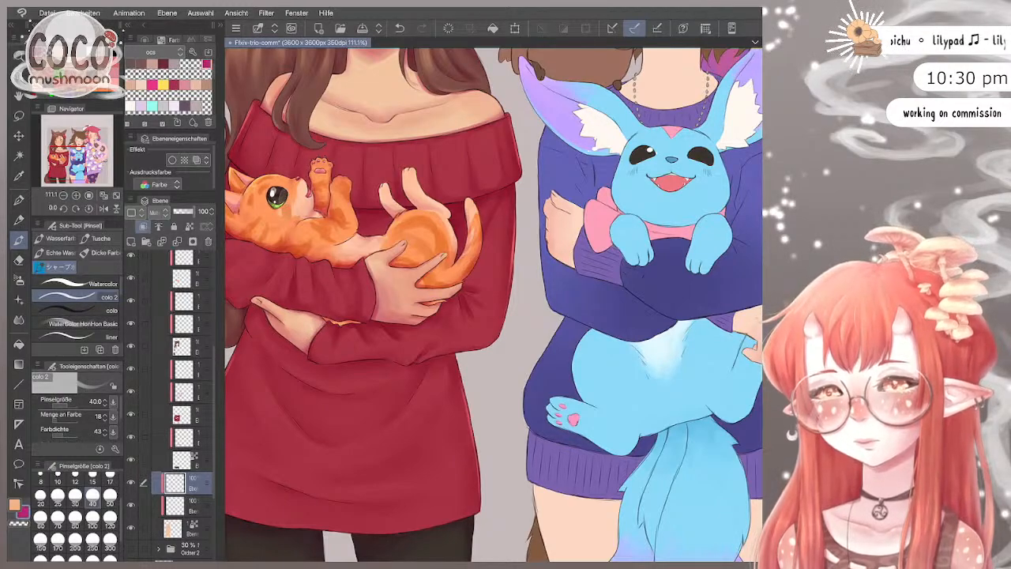
scroll(494, 304, down, 1)
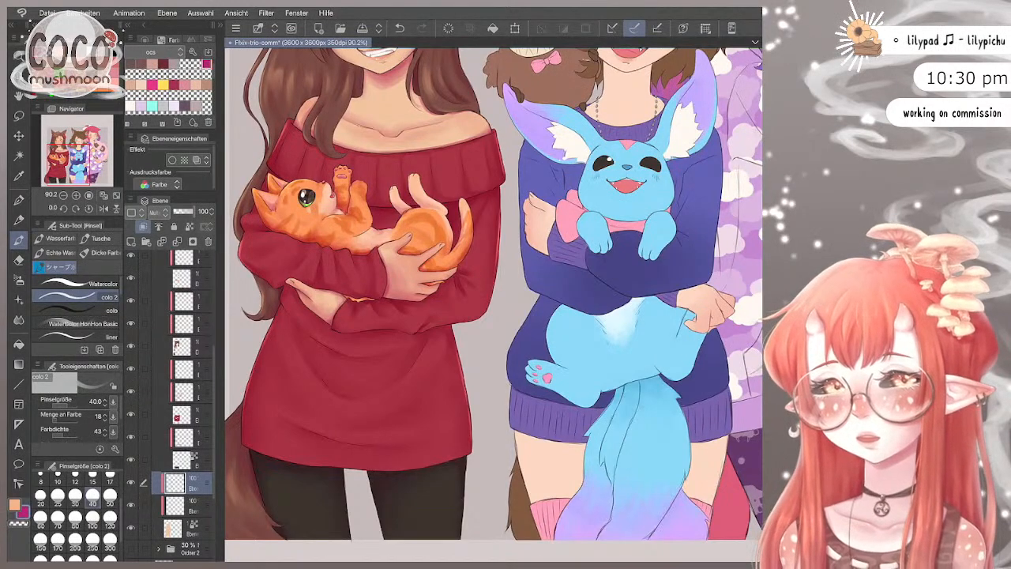
scroll(494, 305, down, 2)
scroll(493, 304, up, 4)
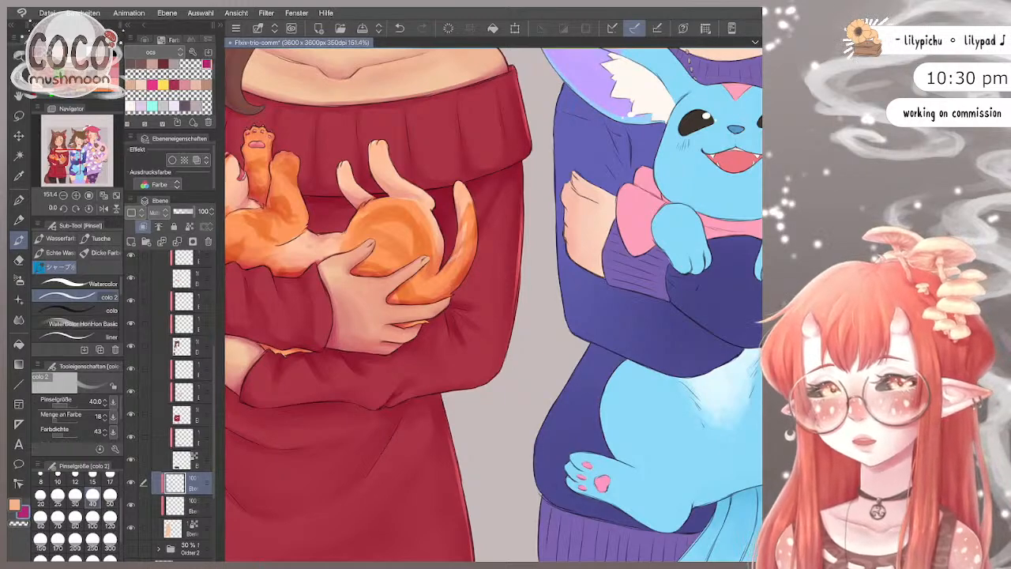
key(bracketright)
key(bracketright)
key(bracketright)
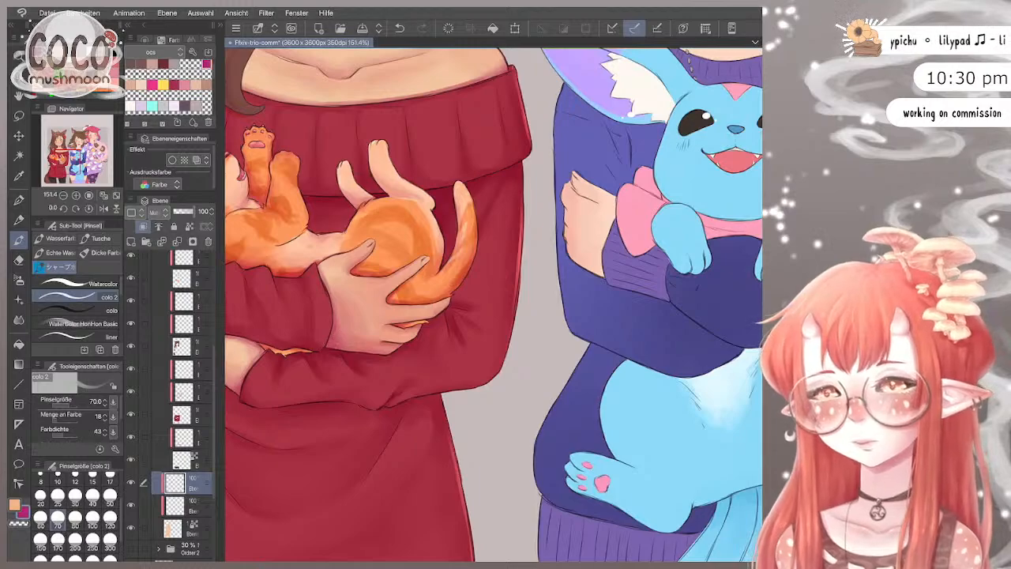
Step: Compare the whole picture with and without the skin shading layer, and leave the layer shown
key(ctrl+minus)
scroll(494, 301, down, 4)
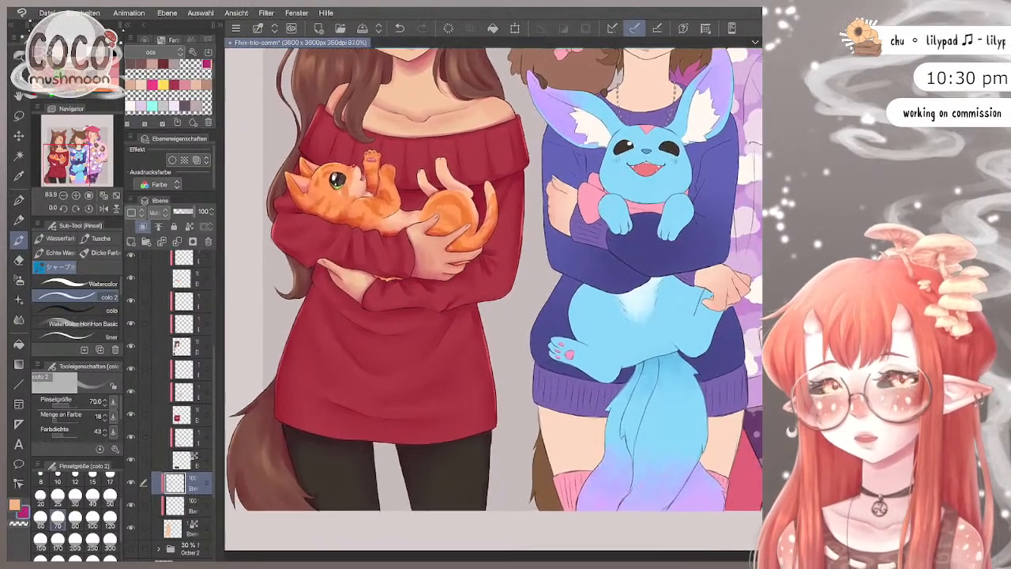
scroll(494, 300, up, 1)
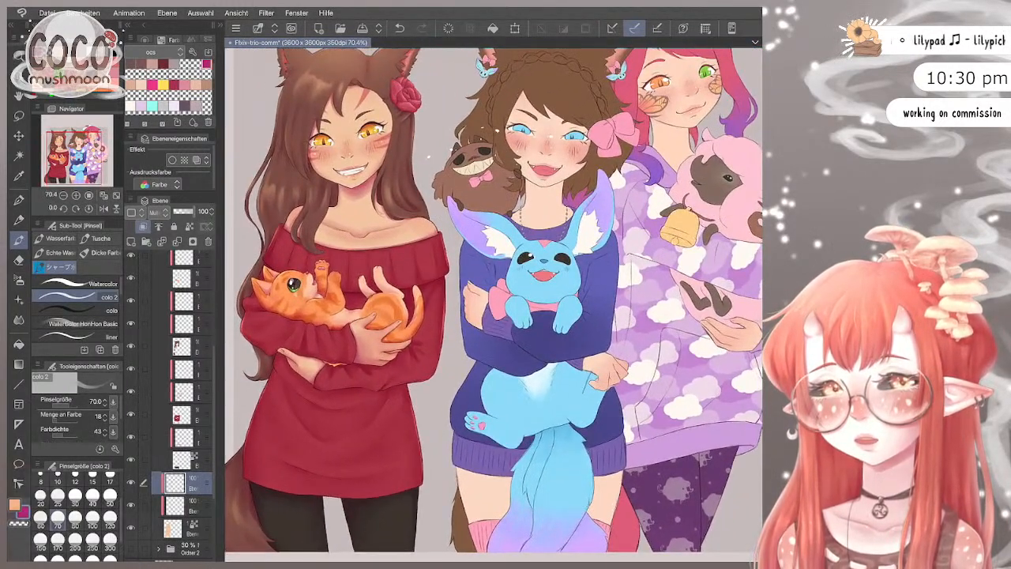
click(132, 483)
click(131, 483)
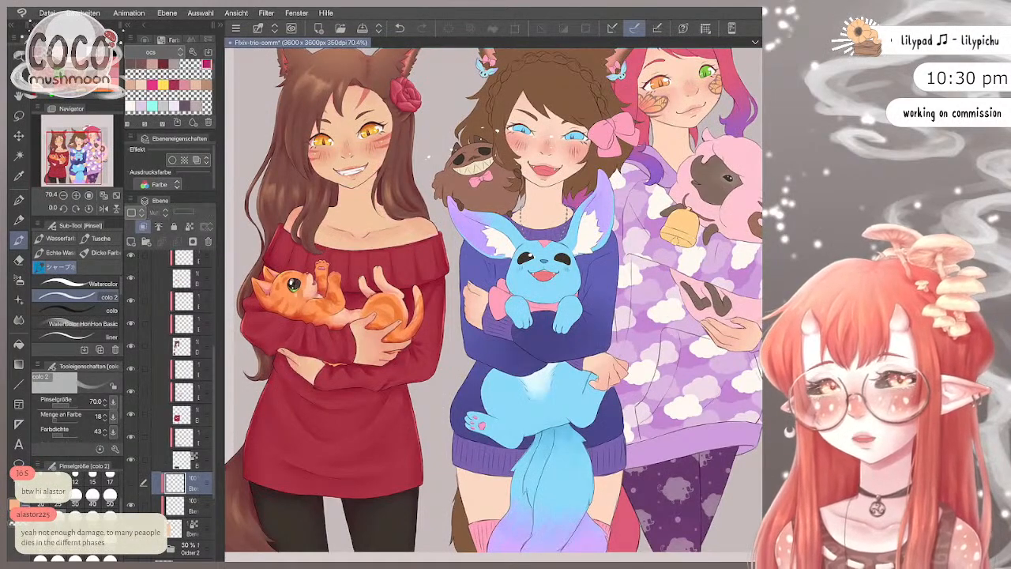
click(132, 483)
Step: Shade the first character's neck, collarbones and shoulders further with colo 2 at sizes 50, 100 and 70
scroll(395, 170, up, 2)
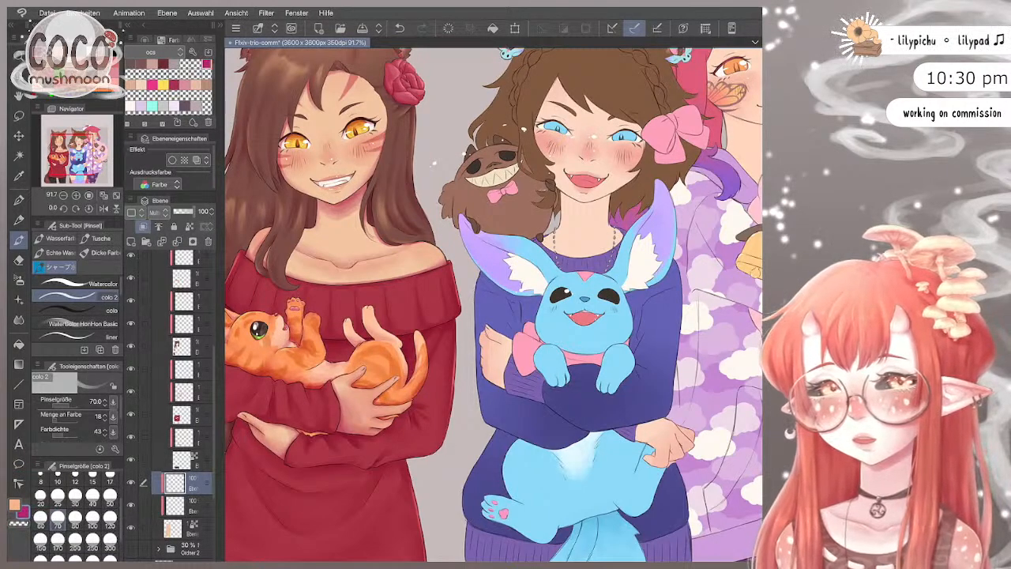
scroll(328, 151, up, 3)
click(110, 496)
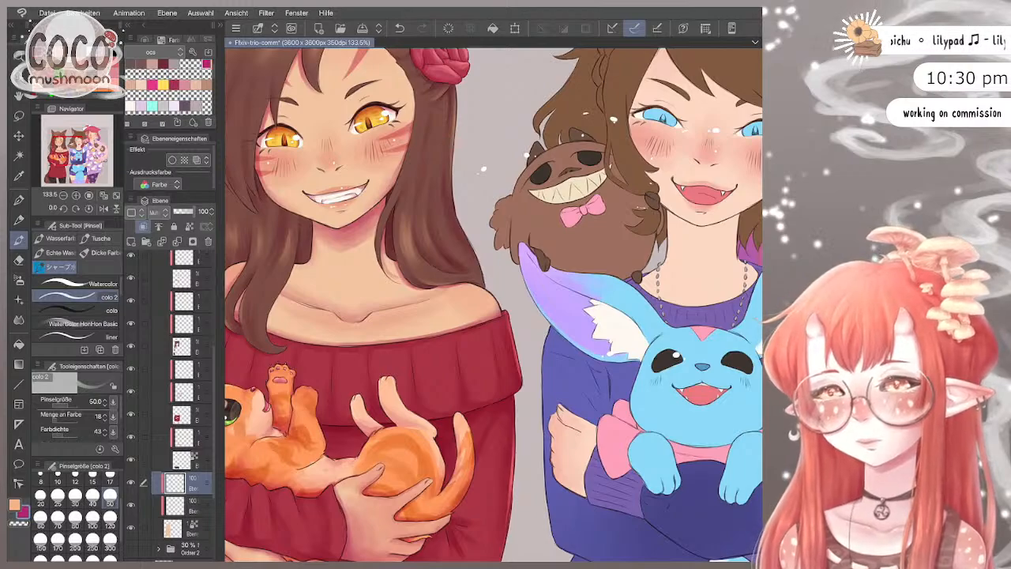
click(93, 526)
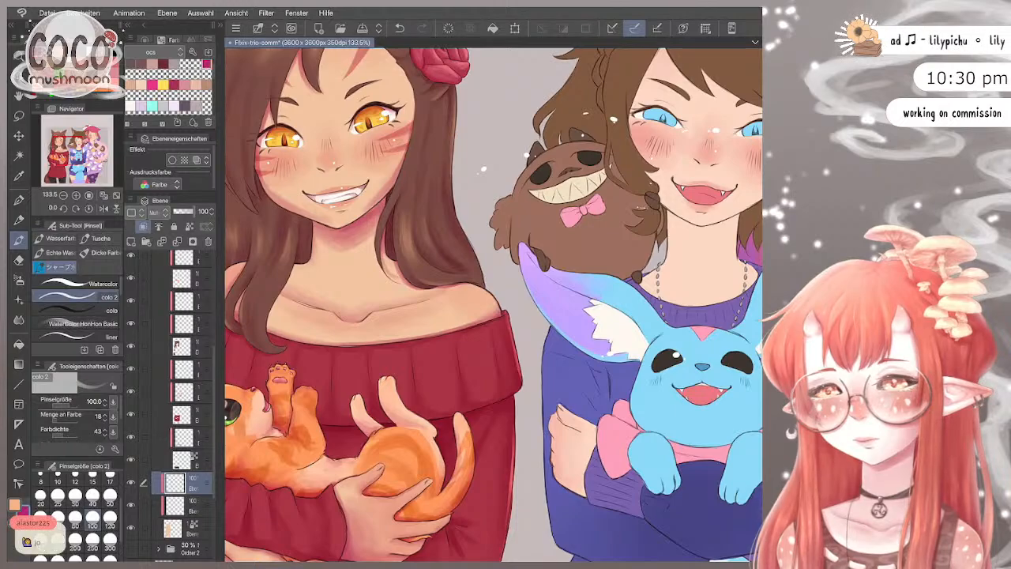
click(58, 519)
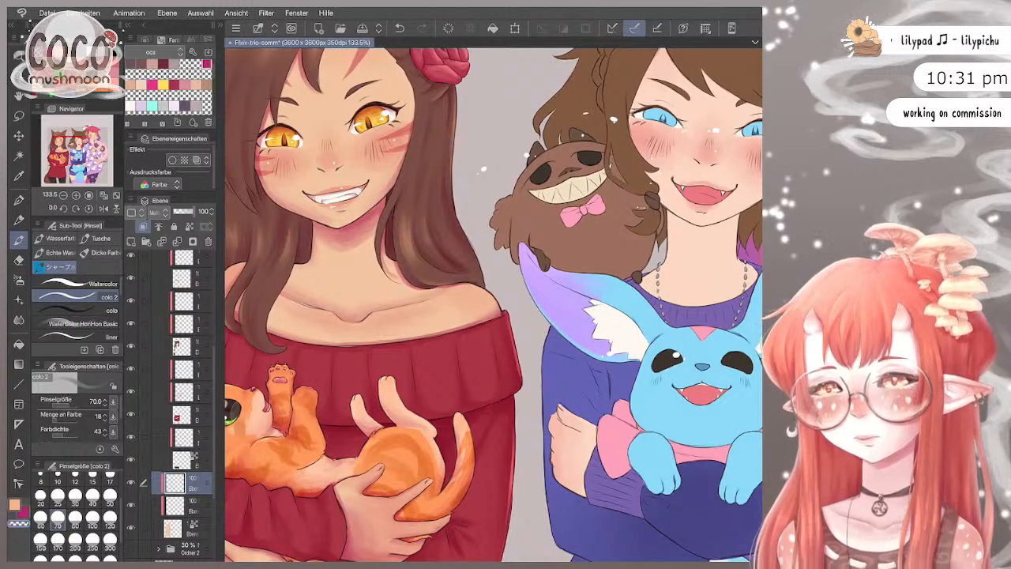
key(ctrl+minus)
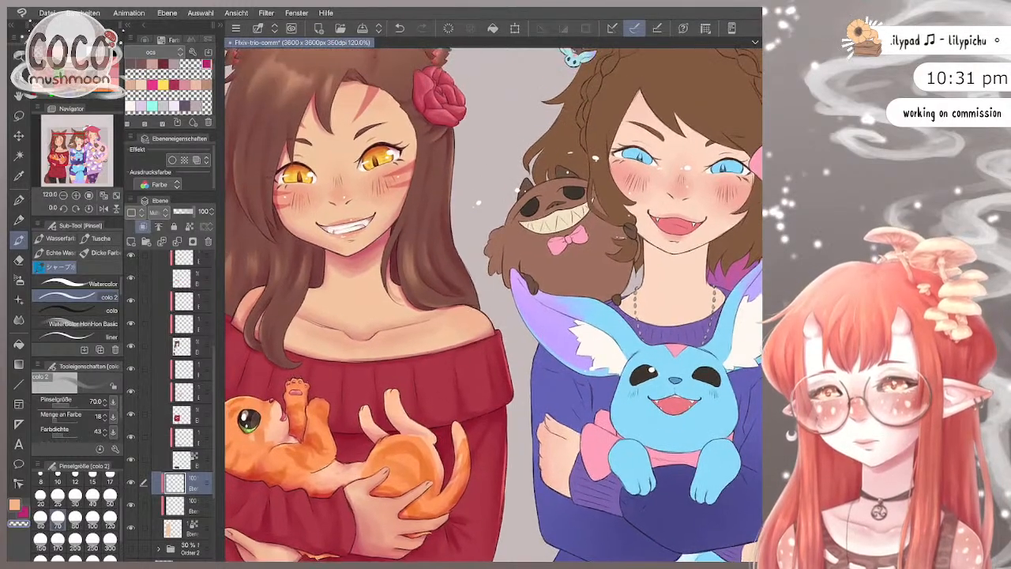
Step: Refine the skin shading on the red-sweater character's face with the colo 2 brush at size 30
key(ctrl+minus)
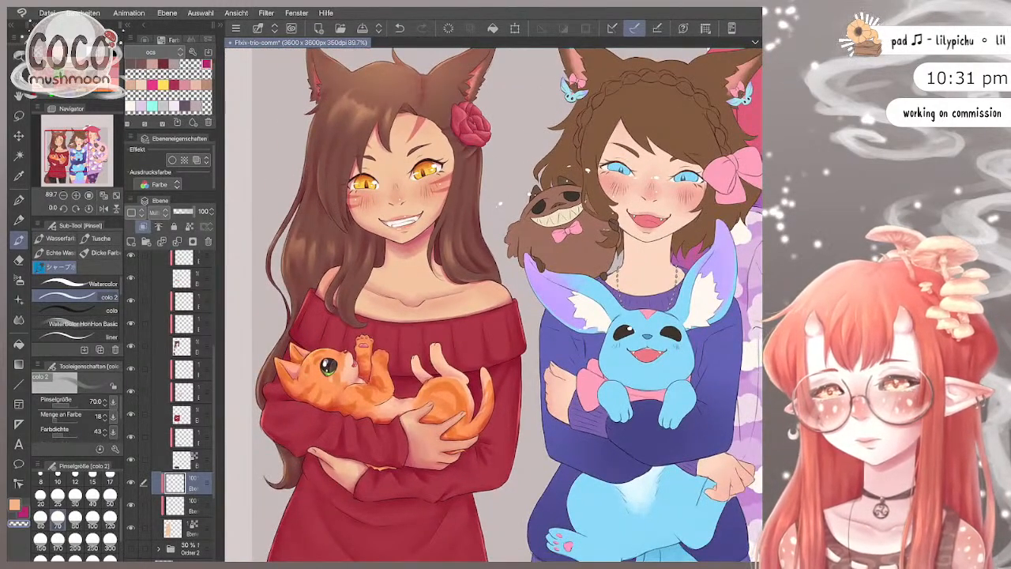
key(ctrl+plus)
key(minus)
key(minus)
key(minus)
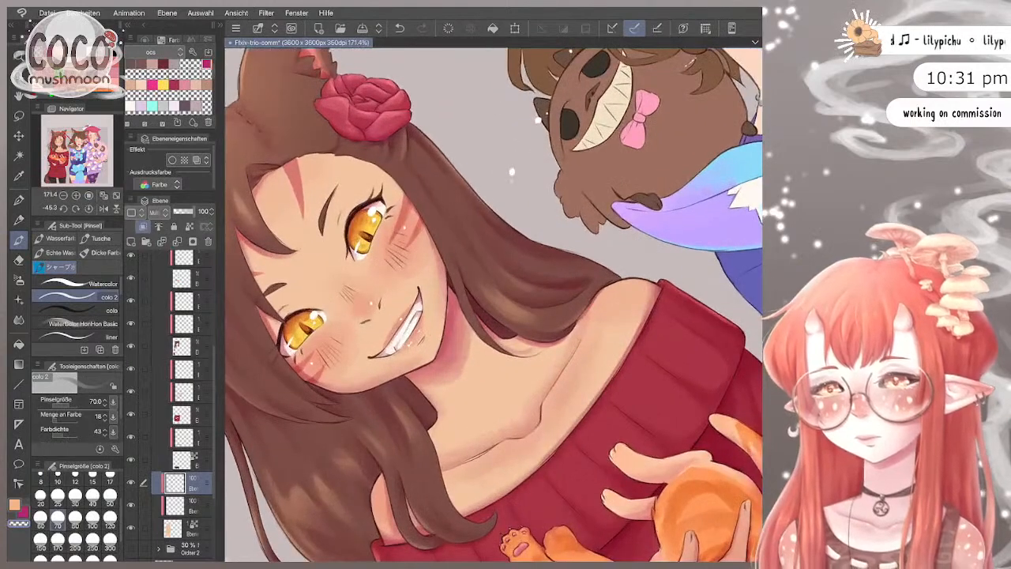
key(bracketleft)
key(bracketleft)
key(bracketleft)
key(bracketleft)
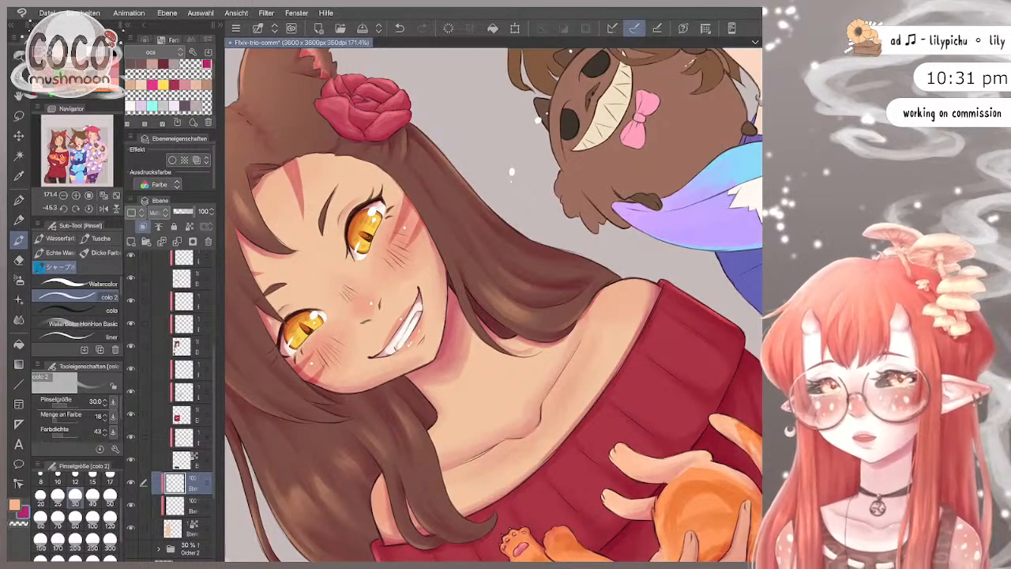
Step: Shade around the red-sweater character's lips and chin, varying the brush size between 50, 25, 40 and 30
click(110, 494)
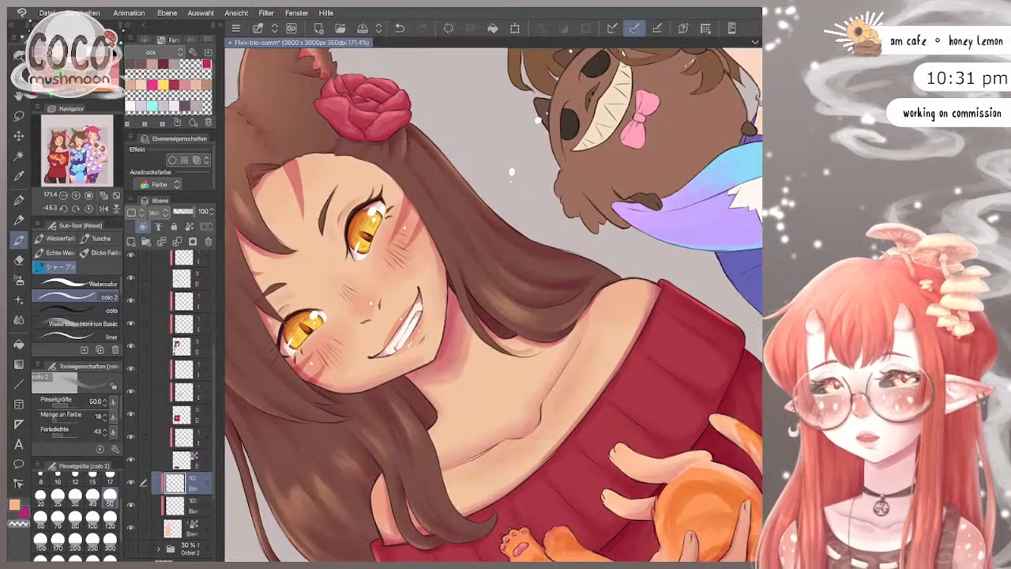
click(19, 523)
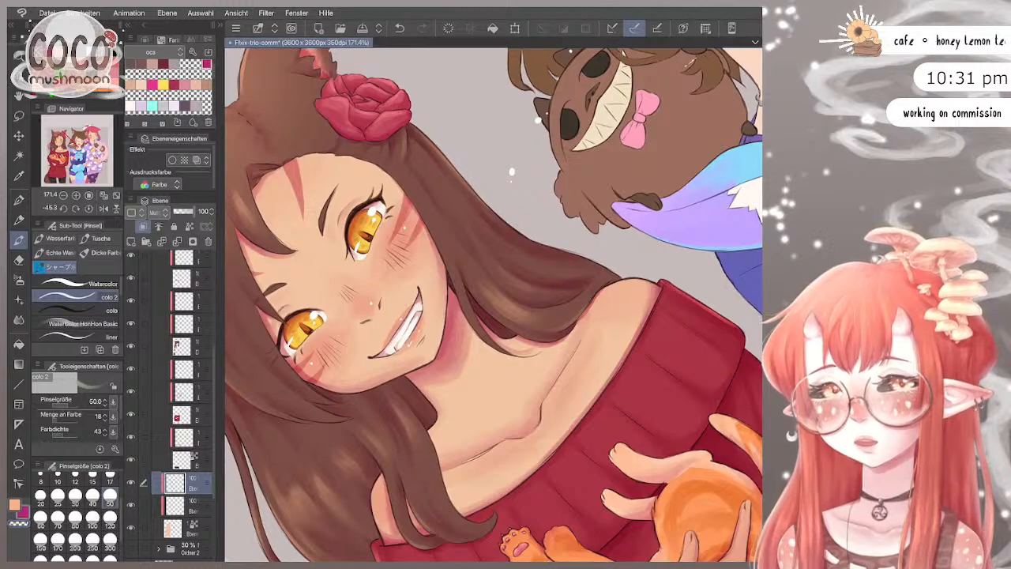
click(58, 496)
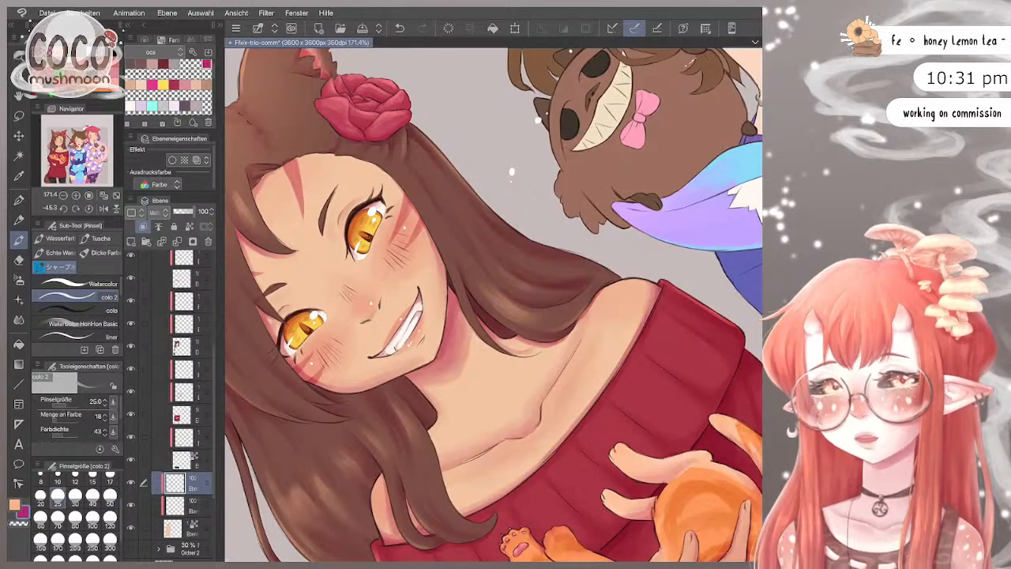
click(93, 496)
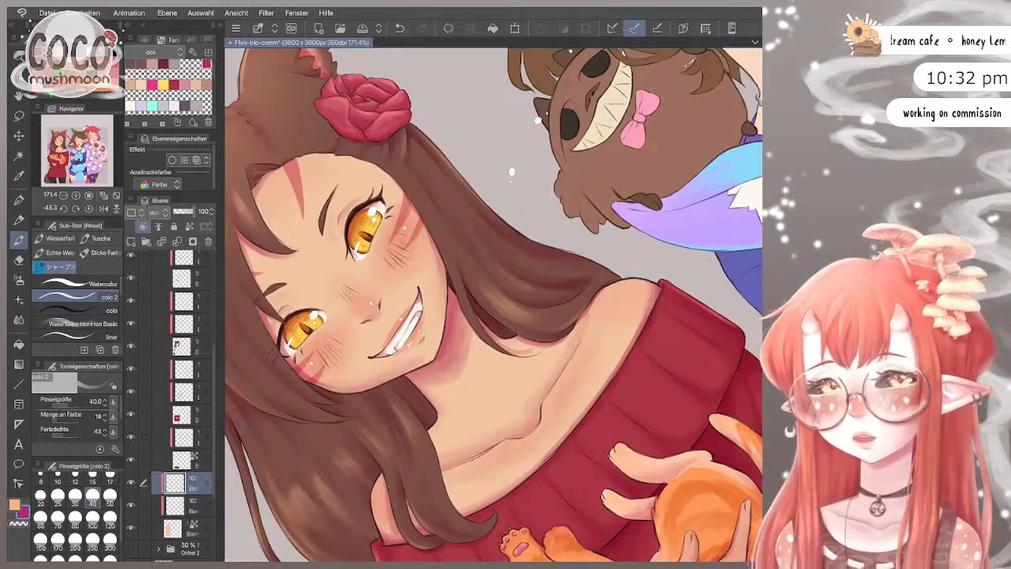
key(bracketleft)
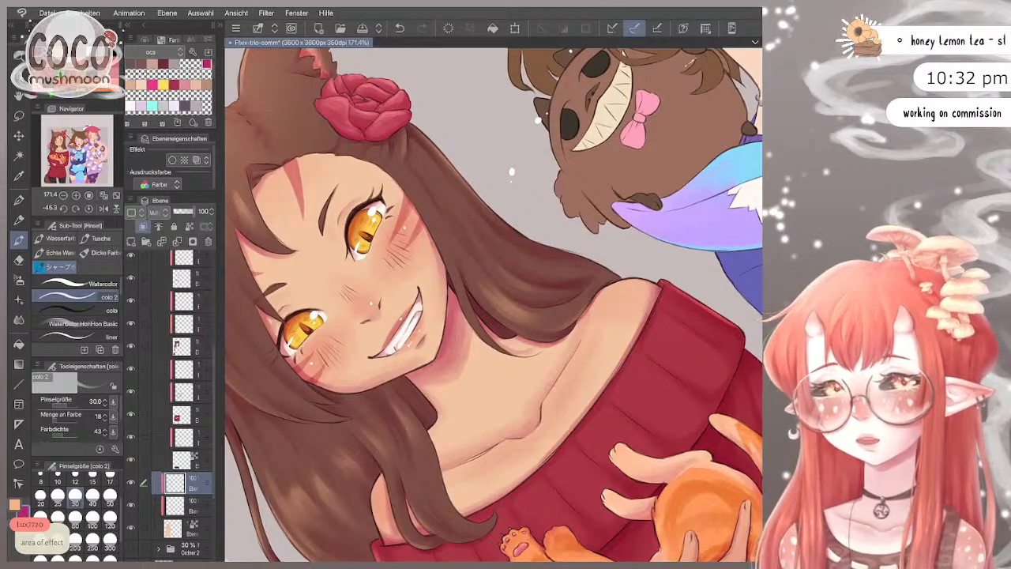
Step: Touch up the skin shading on the red-sweater character's chest along the sweater neckline with brush size 50
scroll(494, 304, up, 2)
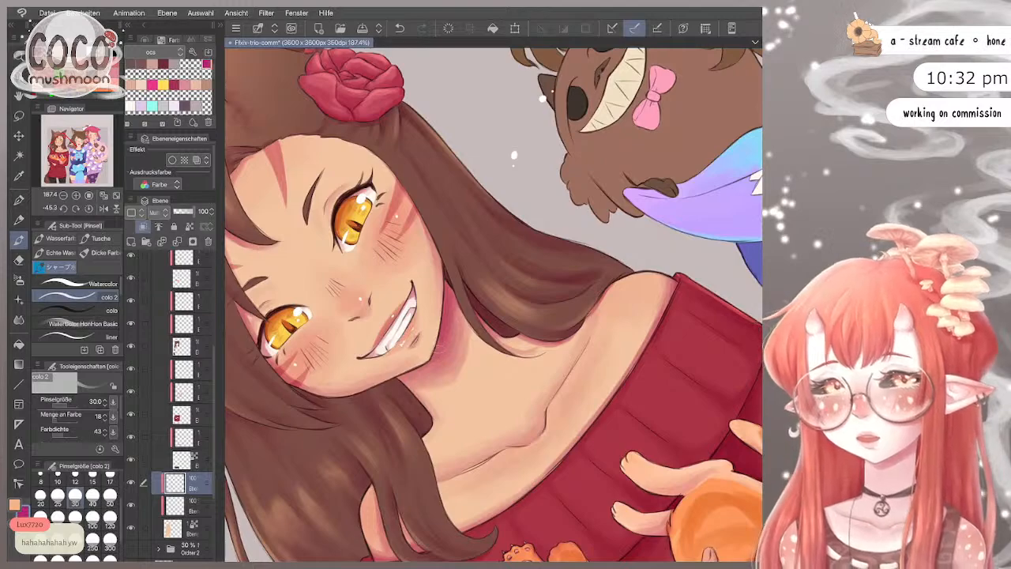
scroll(494, 304, down, 3)
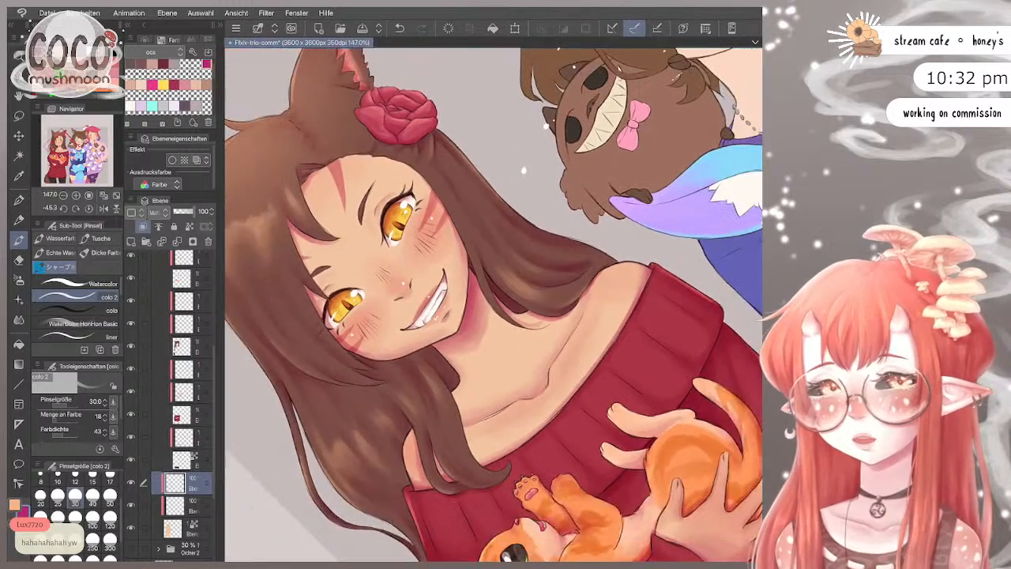
scroll(494, 304, down, 1)
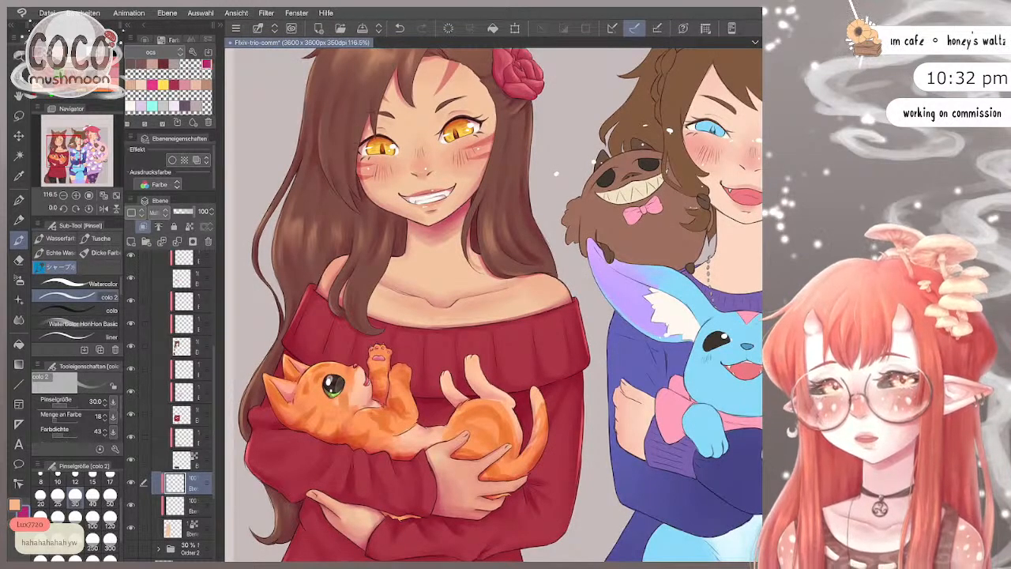
key(bracketright)
key(bracketright)
scroll(511, 227, down, 1)
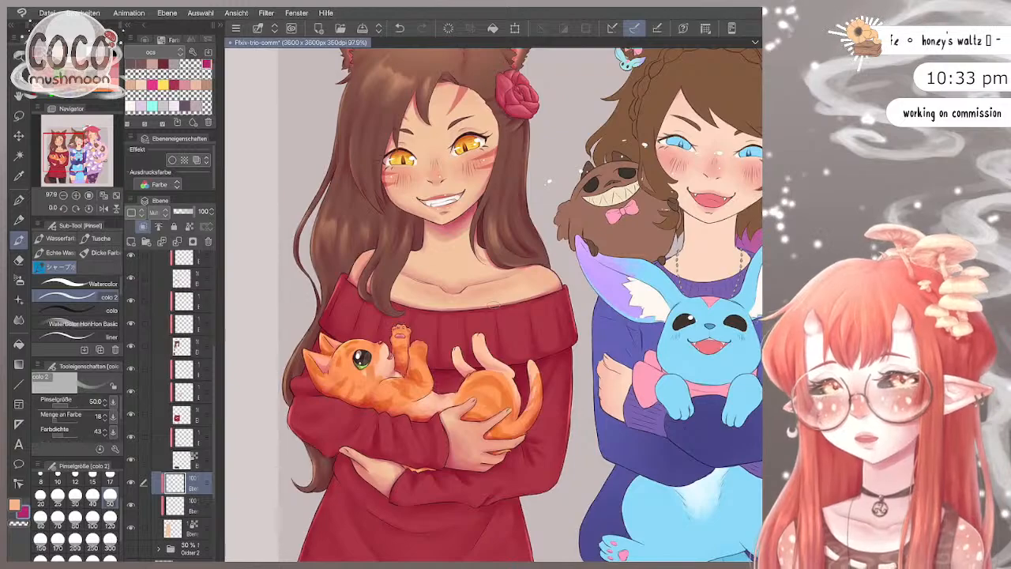
scroll(493, 305, up, 2)
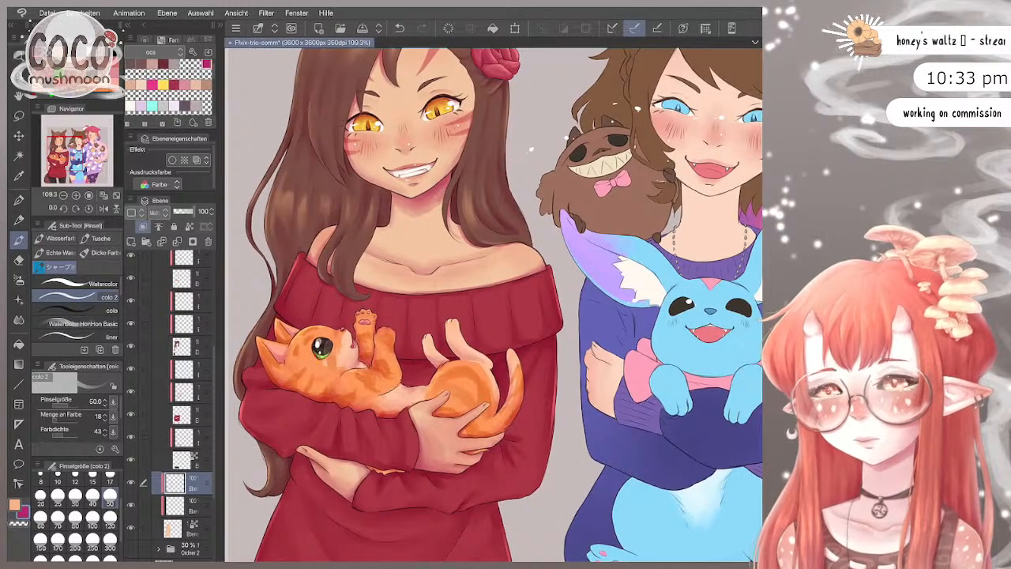
Step: Set the brush size to 80 and refine the shadow on the red-sweater character's neck below the chin
key(bracketright)
key(bracketright)
key(bracketright)
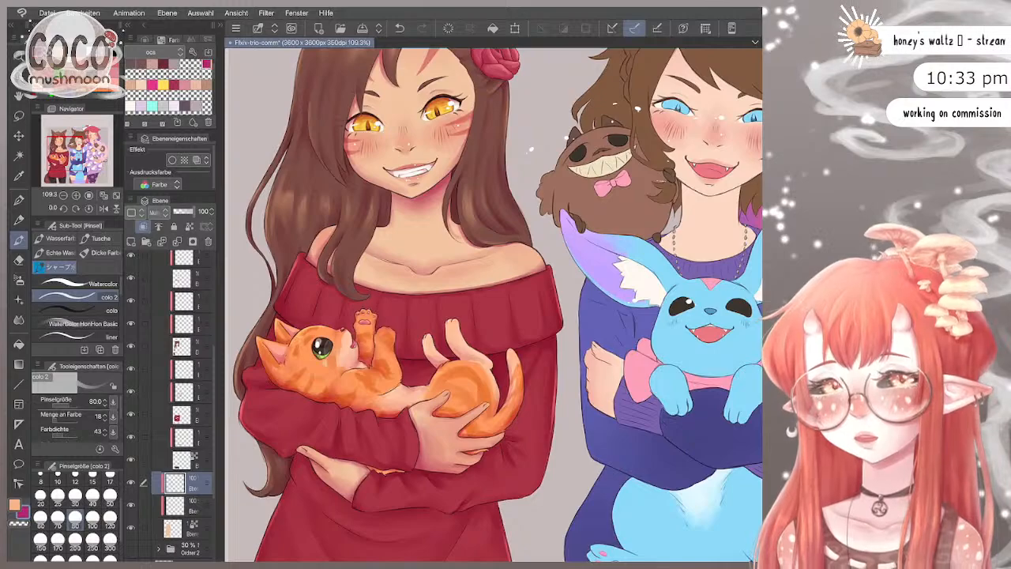
scroll(434, 47, up, 3)
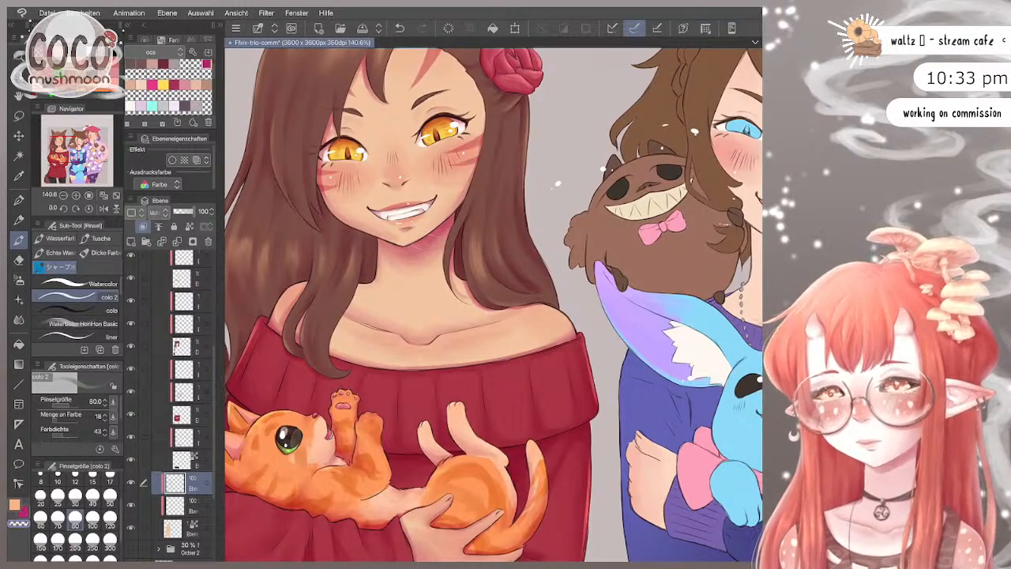
drag(428, 248, 459, 232)
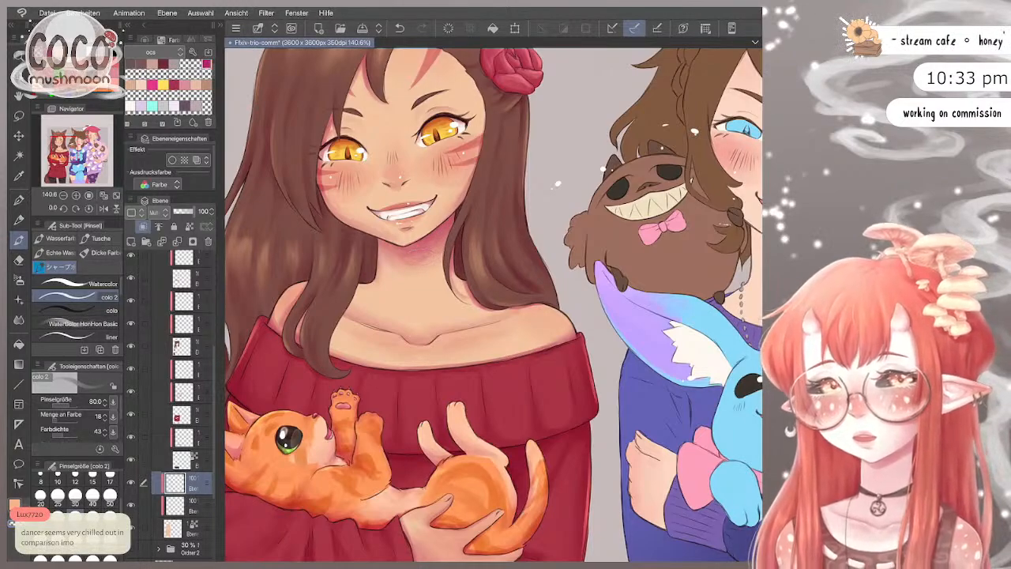
Step: Toggle the visibility of individual layers to identify which ones hold the shading of the orange cat and red sweater
scroll(444, 177, down, 5)
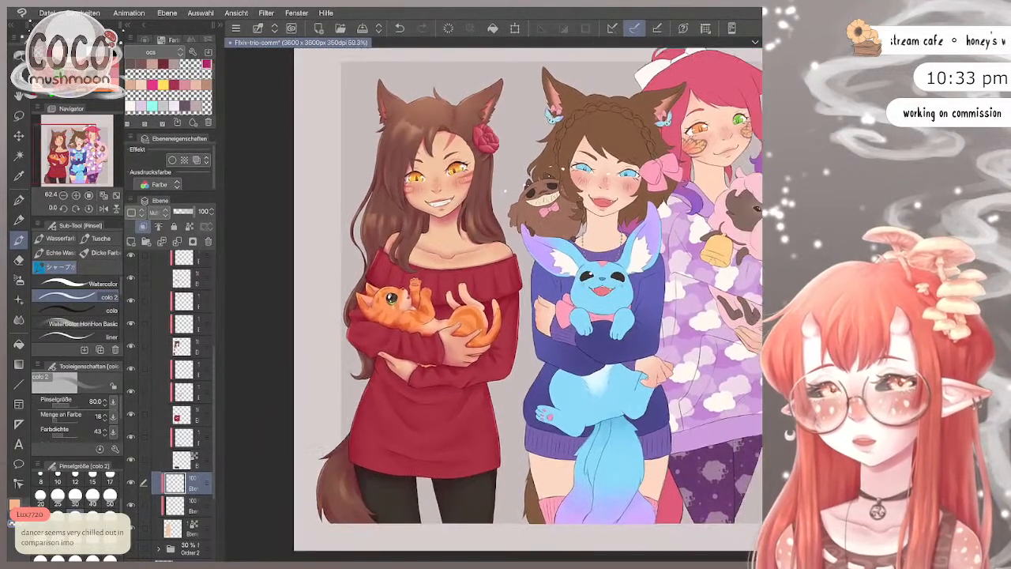
scroll(522, 284, up, 2)
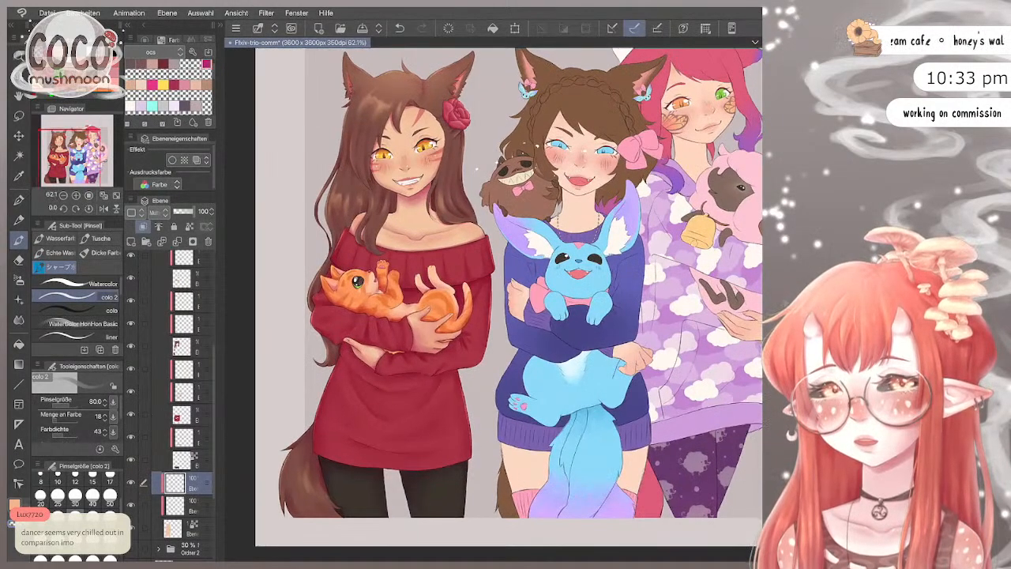
scroll(506, 284, down, 1)
scroll(506, 284, up, 2)
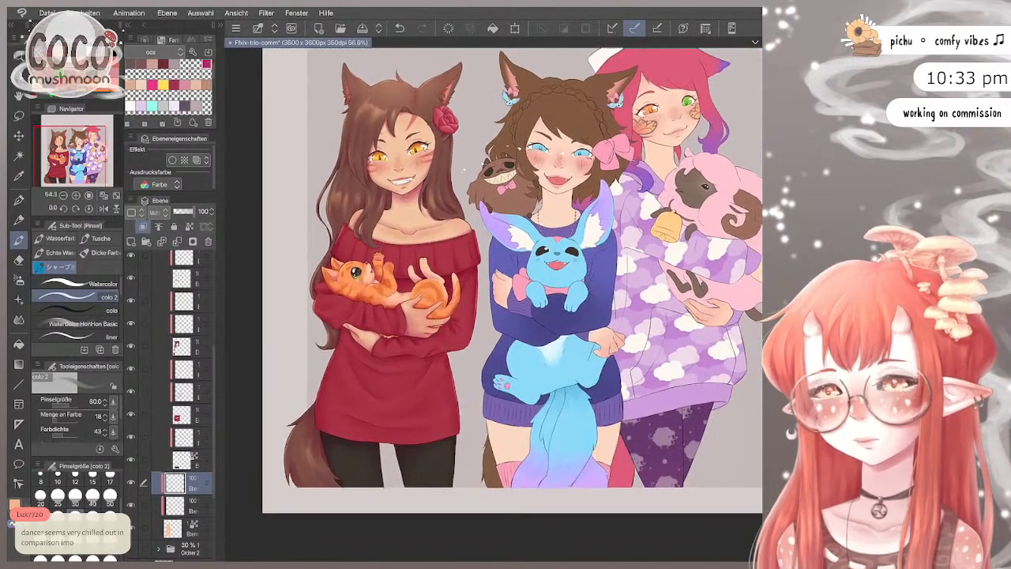
scroll(450, 284, up, 5)
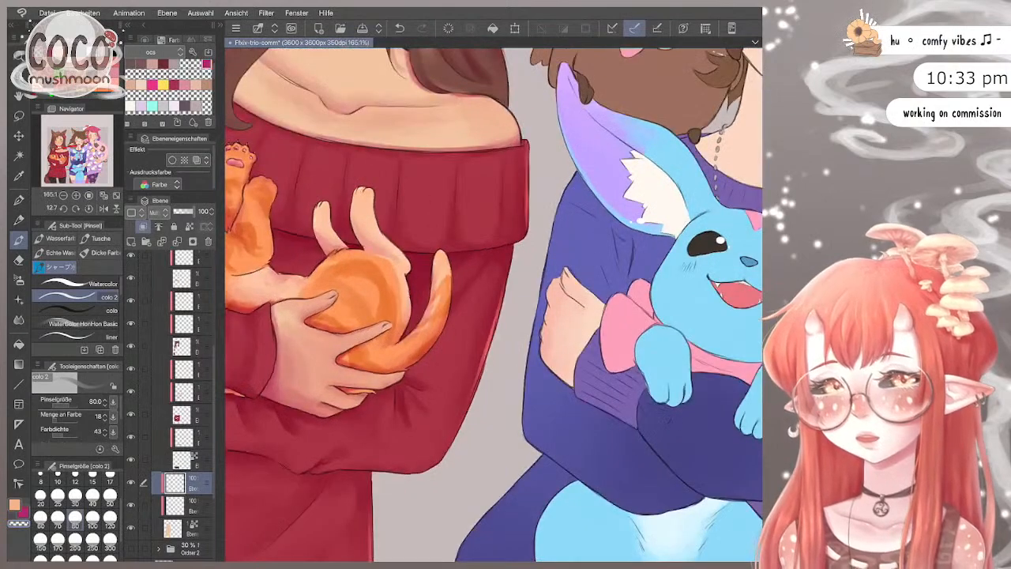
click(131, 483)
click(131, 483)
scroll(174, 395, up, 4)
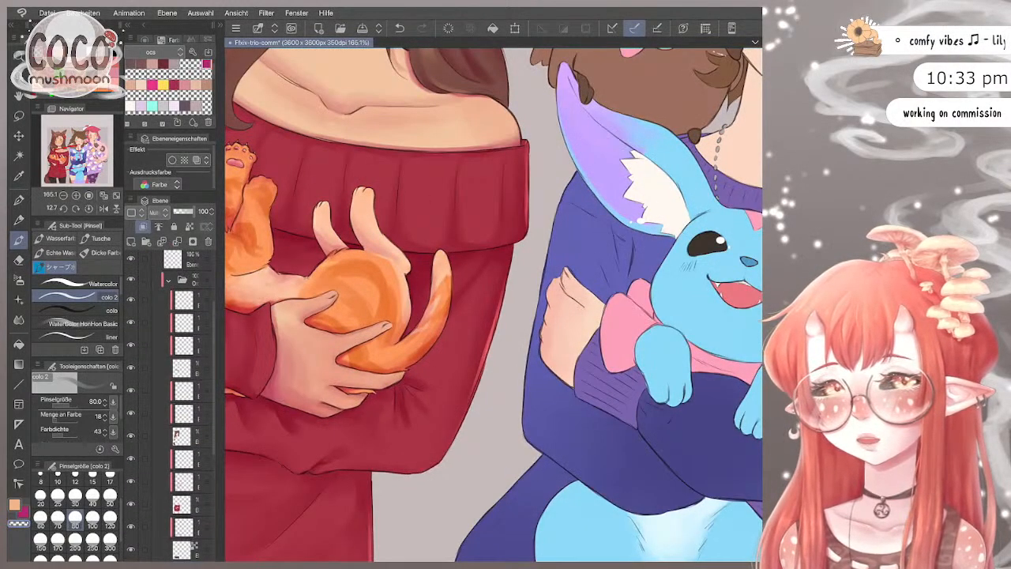
click(131, 346)
click(131, 345)
click(131, 322)
click(131, 323)
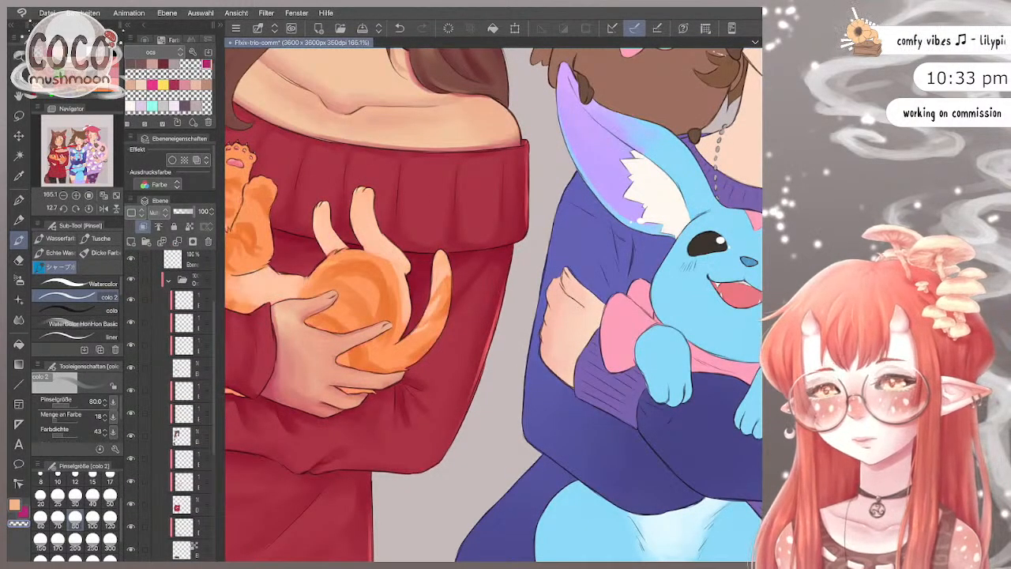
Step: Select the second layer inside the red-sweater character's clipped folder and touch up the sleeve beside the cat's tail at brush size 30
click(185, 323)
click(25, 513)
click(75, 496)
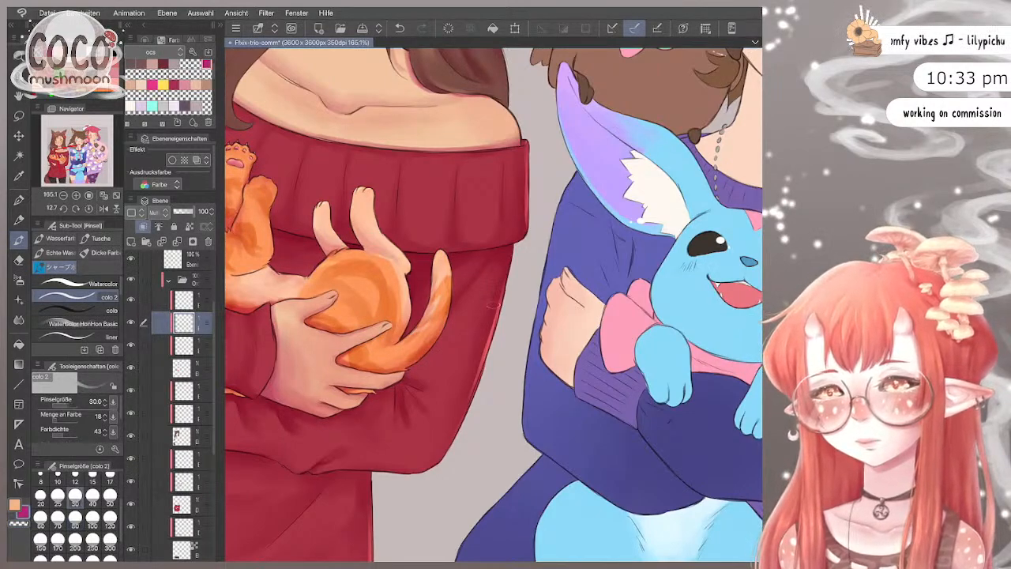
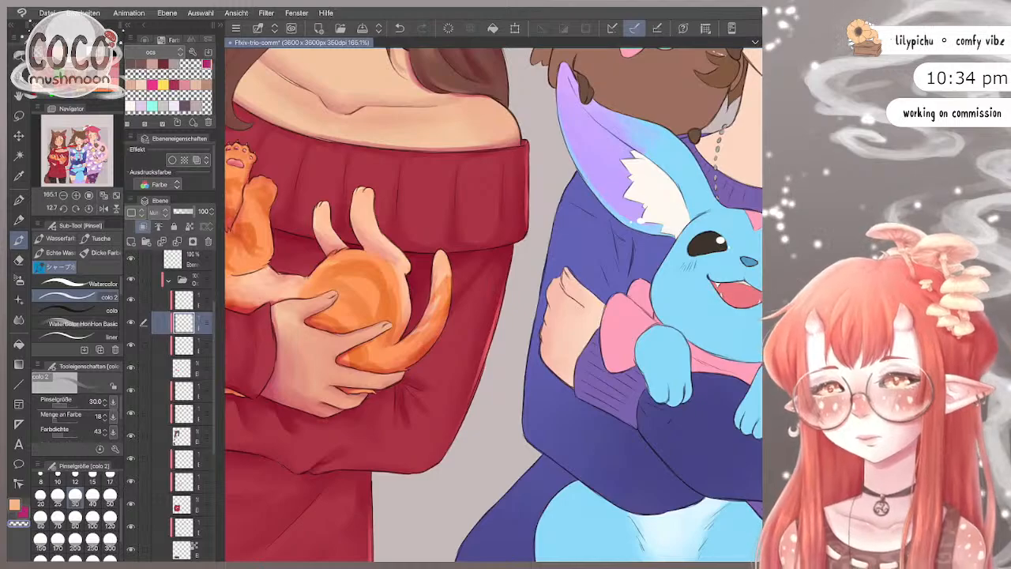
Step: Collapse the red-sweater character's clipped layer folder and compare the figure with the folder hidden and shown
scroll(494, 304, down, 8)
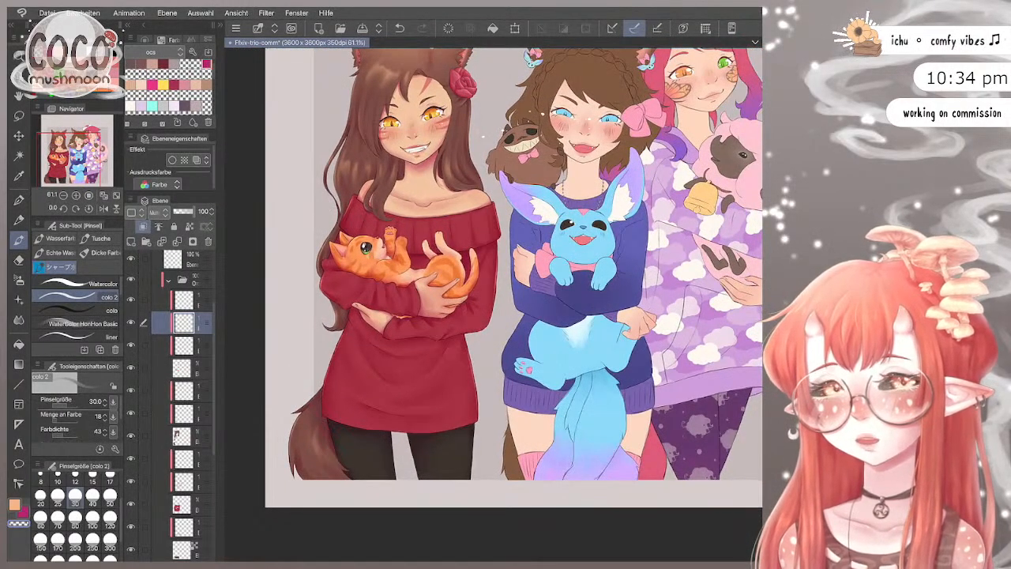
scroll(348, 238, up, 4)
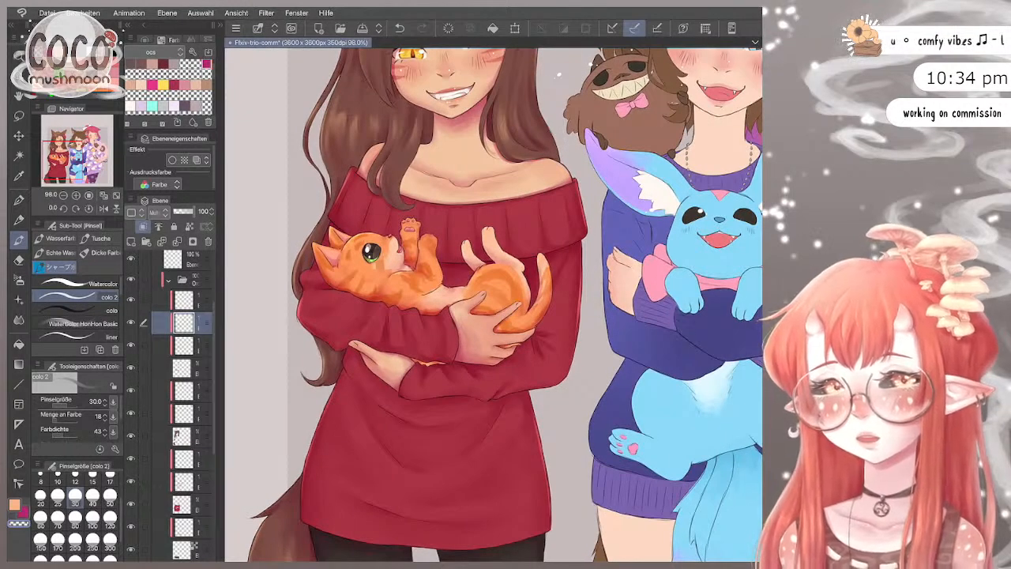
scroll(494, 304, down, 2)
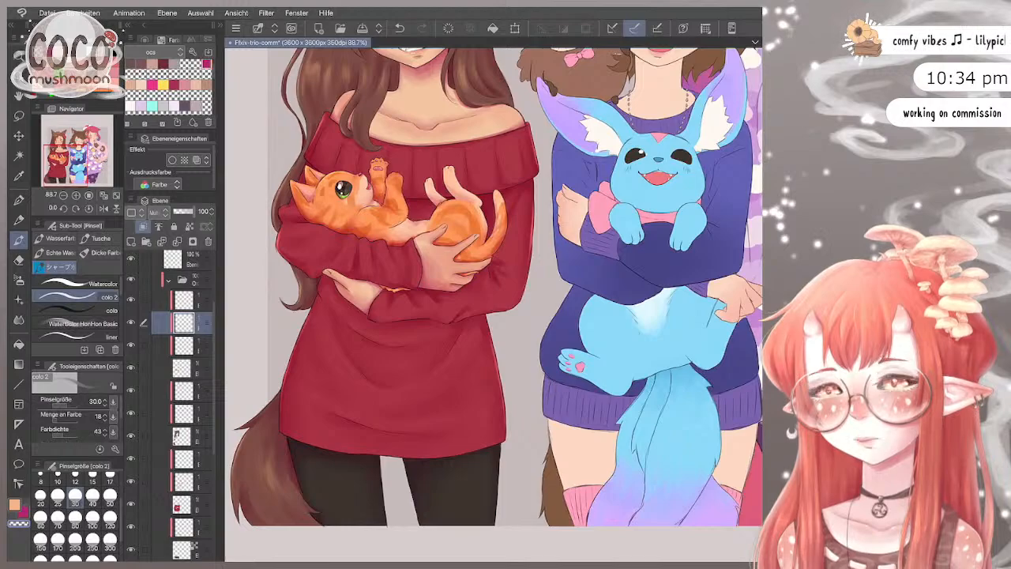
scroll(494, 304, down, 1)
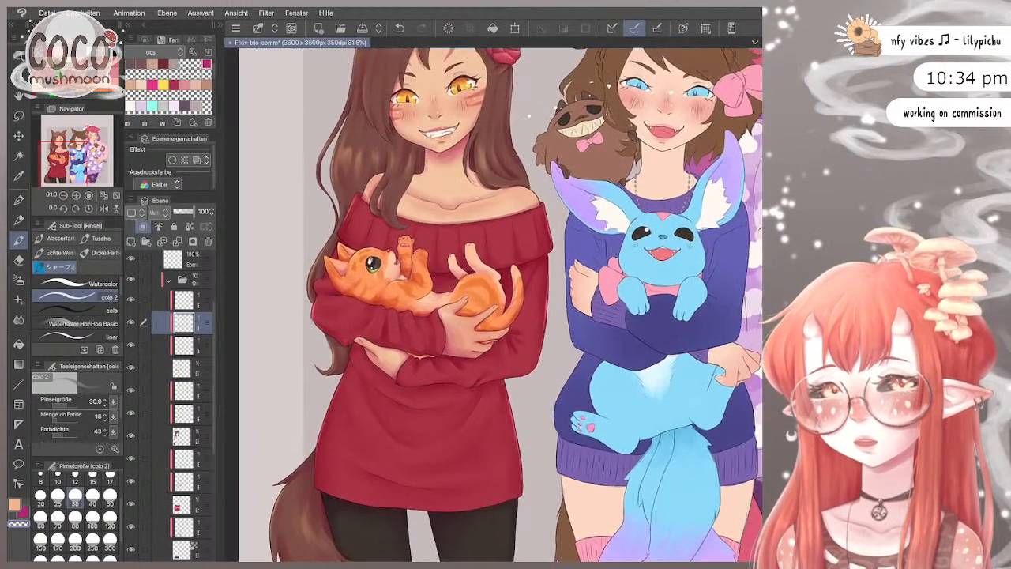
scroll(494, 304, up, 1)
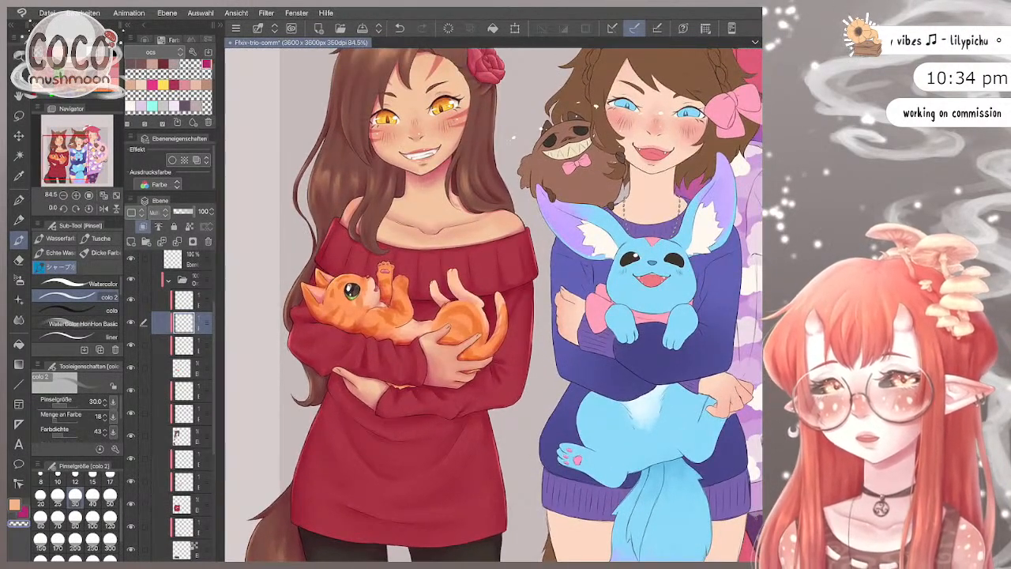
scroll(180, 395, up, 1)
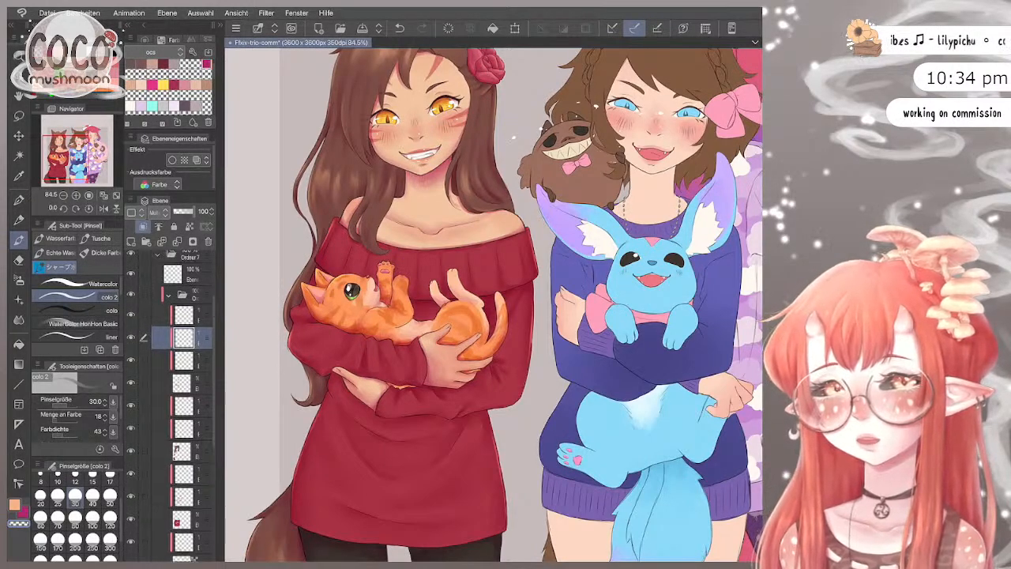
click(169, 309)
click(131, 337)
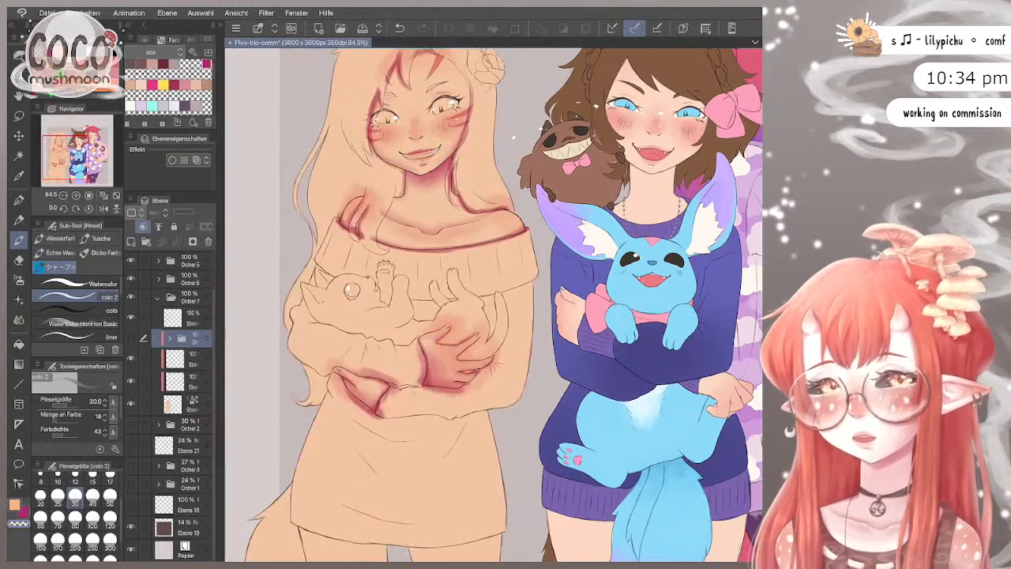
click(131, 338)
Step: Look over the whole illustration and the two characters beside the red-sweater figure
scroll(493, 300, down, 3)
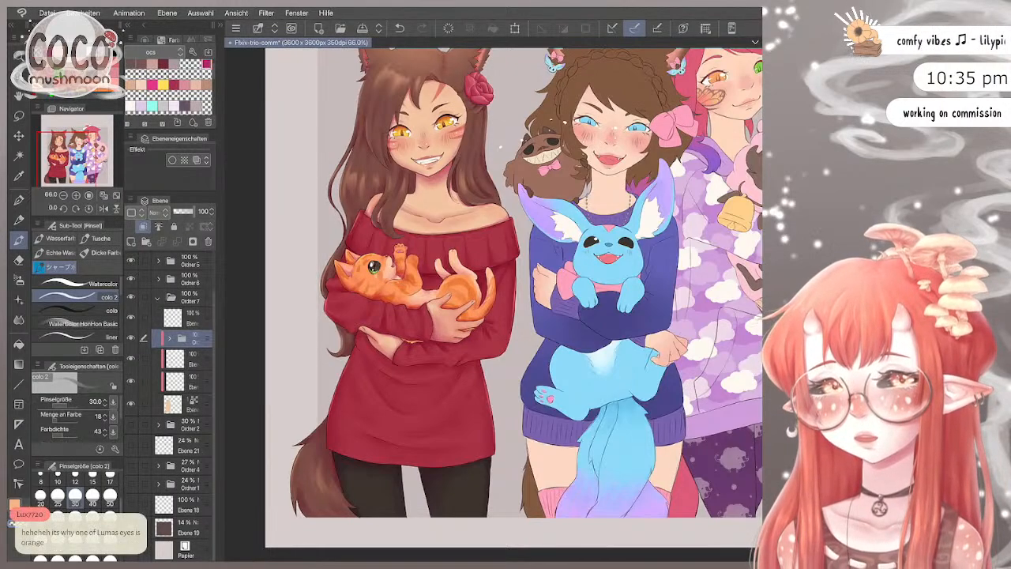
key(ctrl+0)
scroll(490, 261, up, 5)
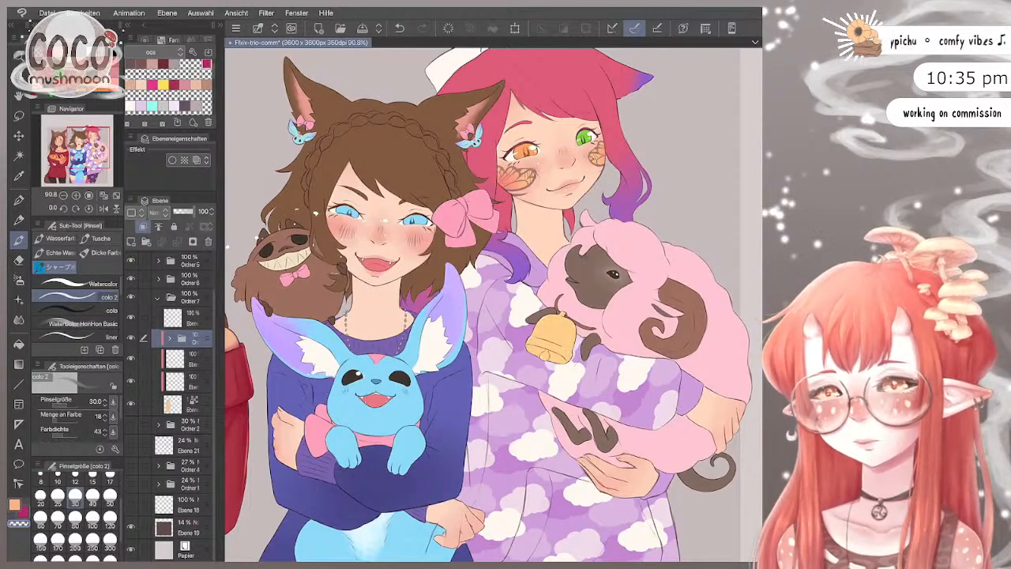
scroll(493, 305, down, 3)
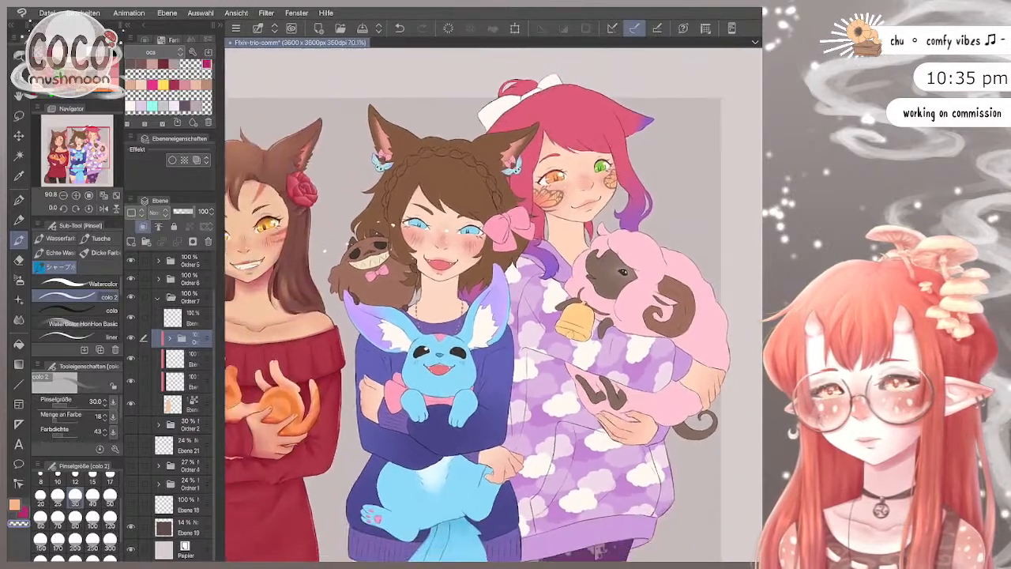
scroll(494, 305, up, 1)
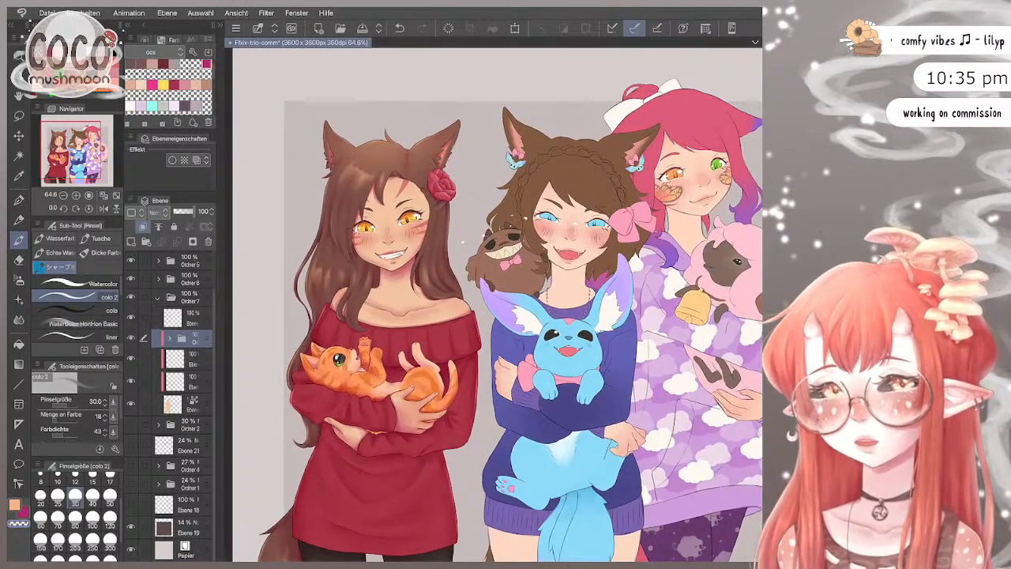
Step: Compare the red-sweater character with the clipped layer folder hidden and shown, both close up and in the whole illustration
scroll(494, 305, up, 3)
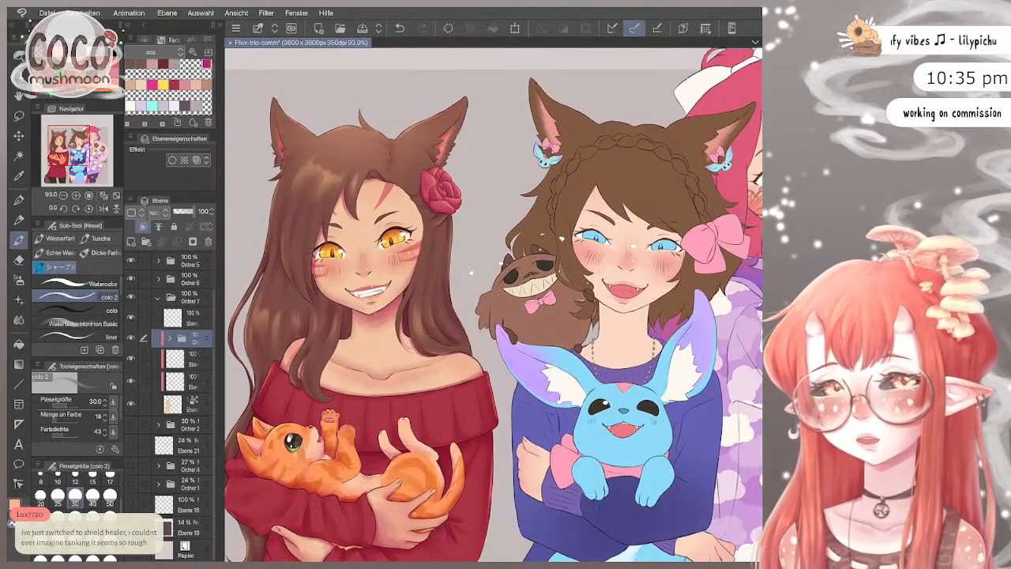
click(131, 338)
click(131, 338)
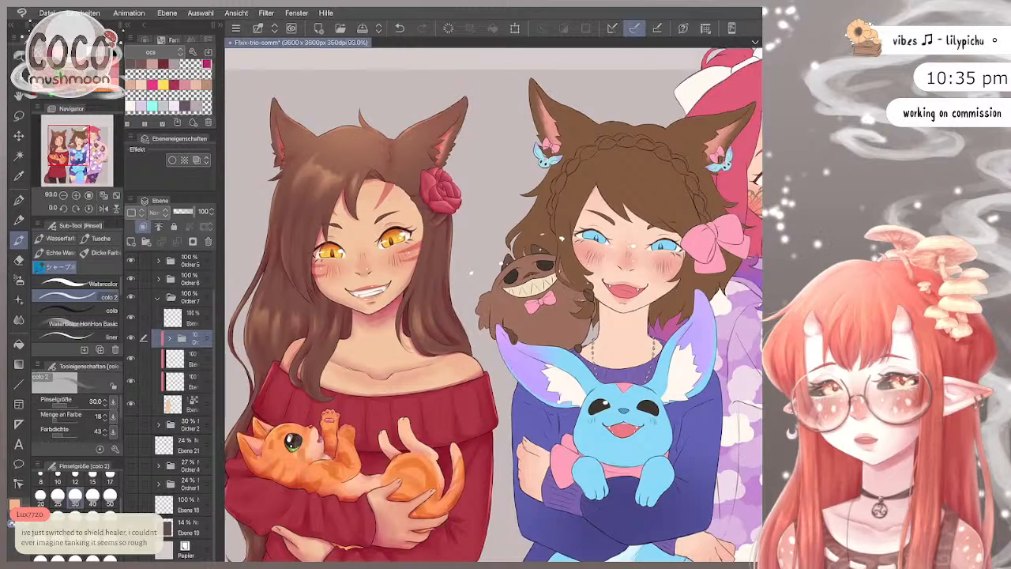
click(131, 338)
click(131, 338)
scroll(447, 189, down, 3)
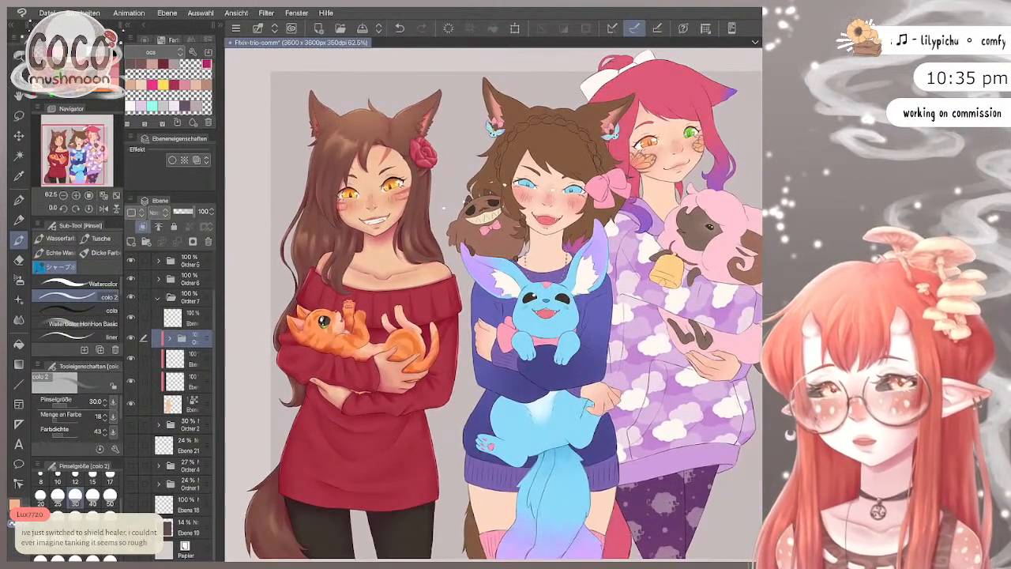
click(131, 338)
click(131, 338)
Step: Expand the red-sweater character's clipped layer folder and check its effect on the figure by hiding and showing it
click(169, 338)
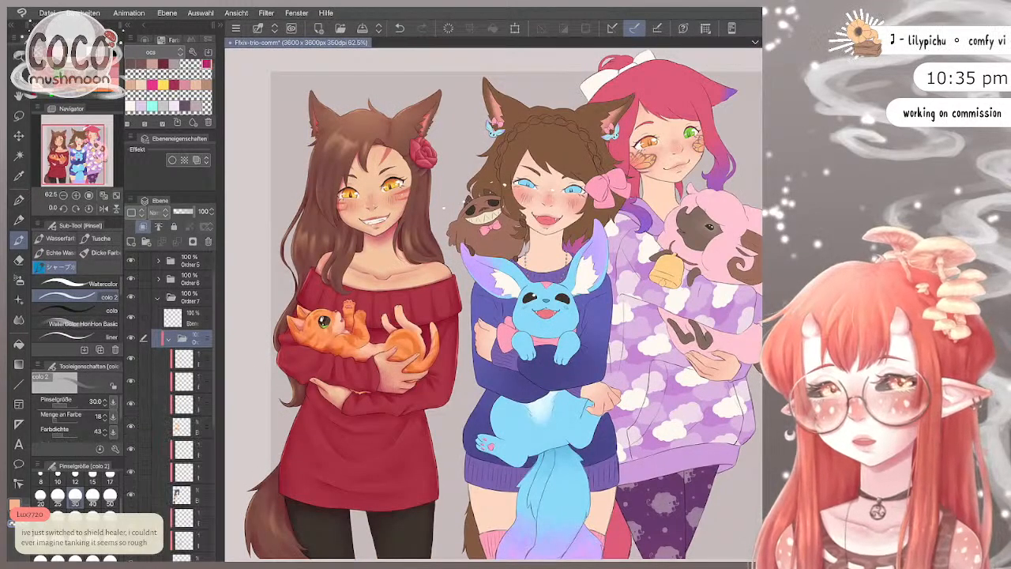
scroll(174, 356, down, 1)
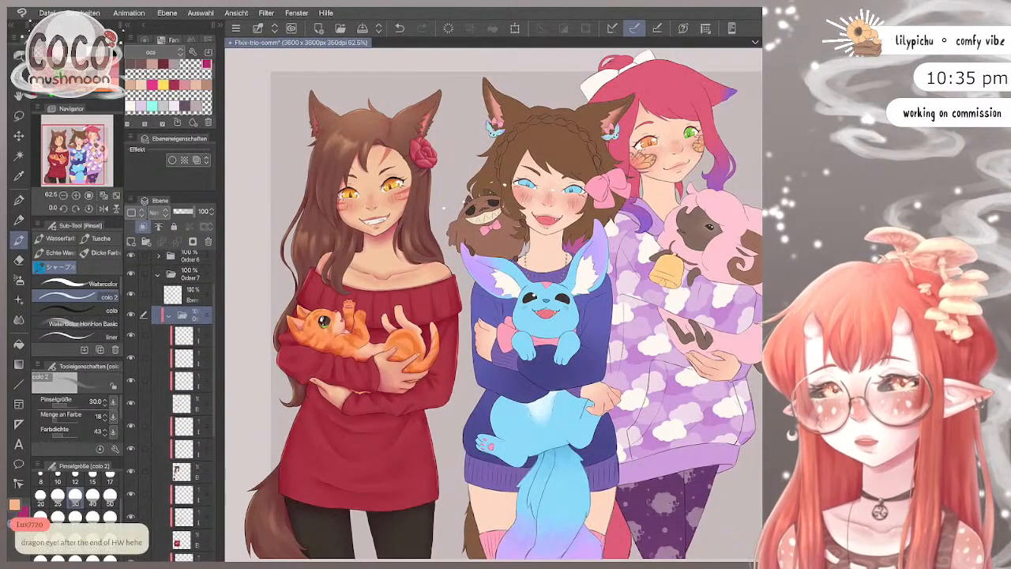
click(169, 314)
click(131, 338)
click(131, 338)
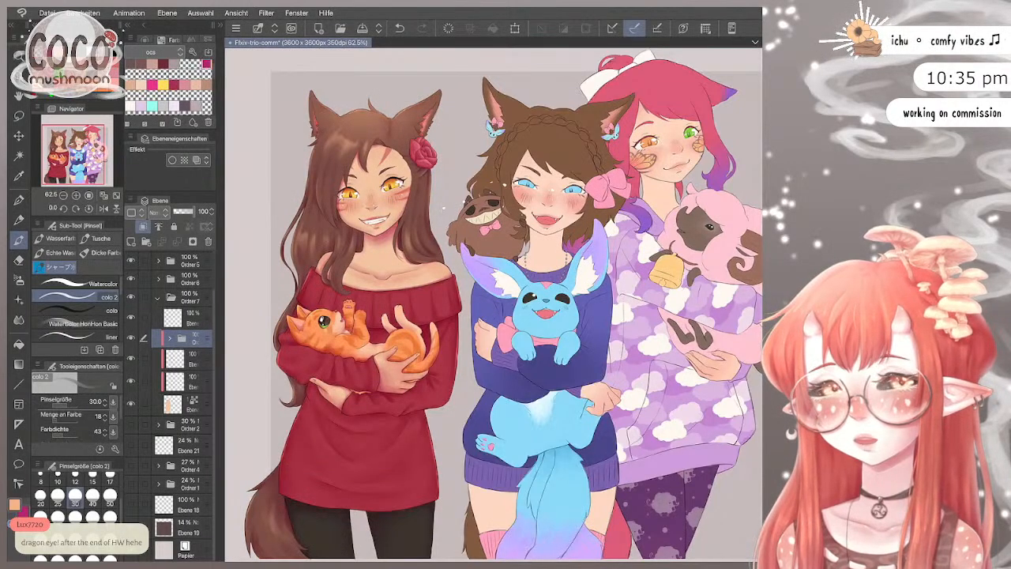
click(169, 338)
scroll(169, 348, down, 1)
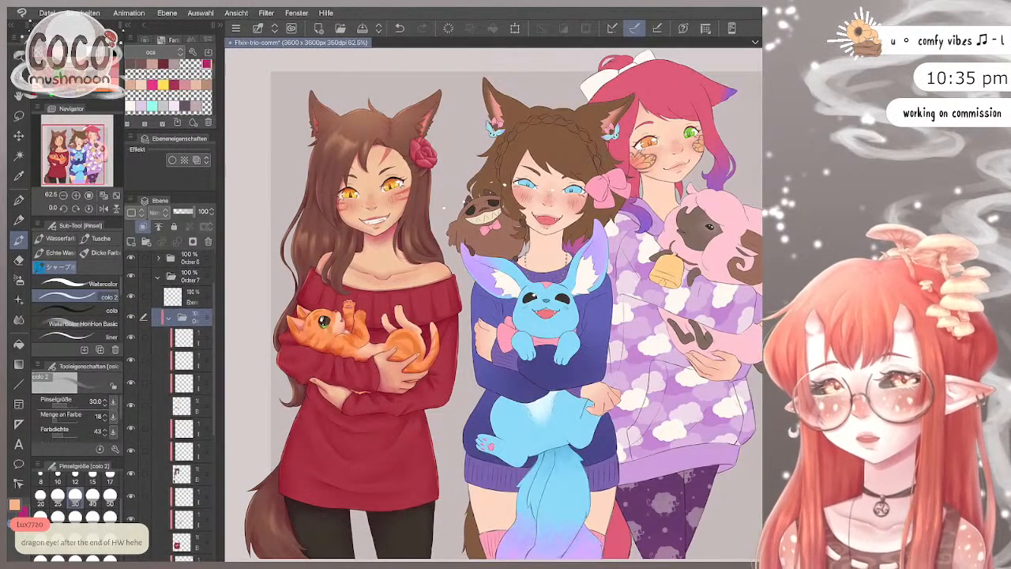
click(131, 323)
click(132, 322)
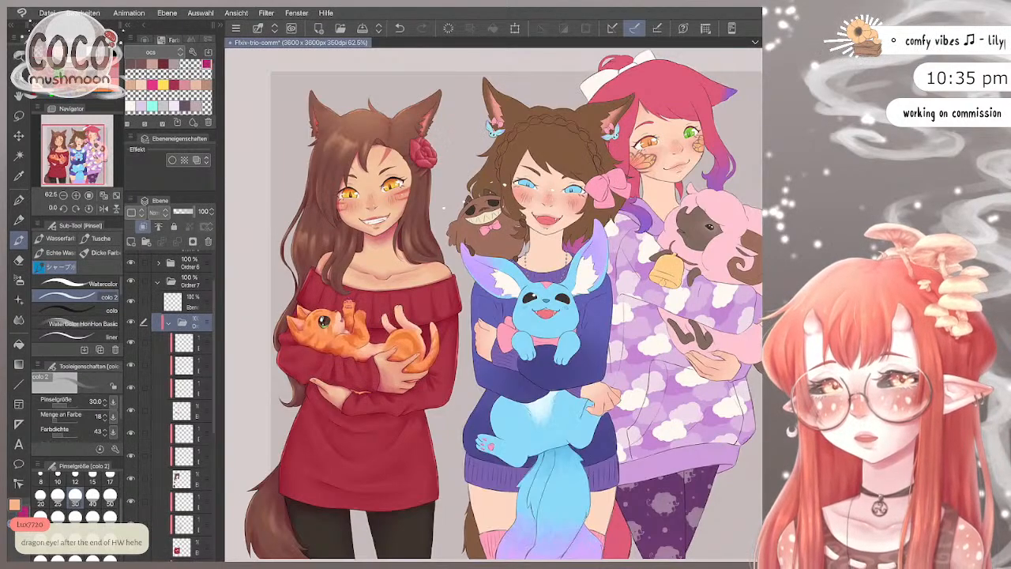
Step: Toggle the visibility of individual layers inside the clipped folder to identify the ones holding the eyes and their shading
scroll(183, 395, down, 1)
click(132, 442)
click(131, 441)
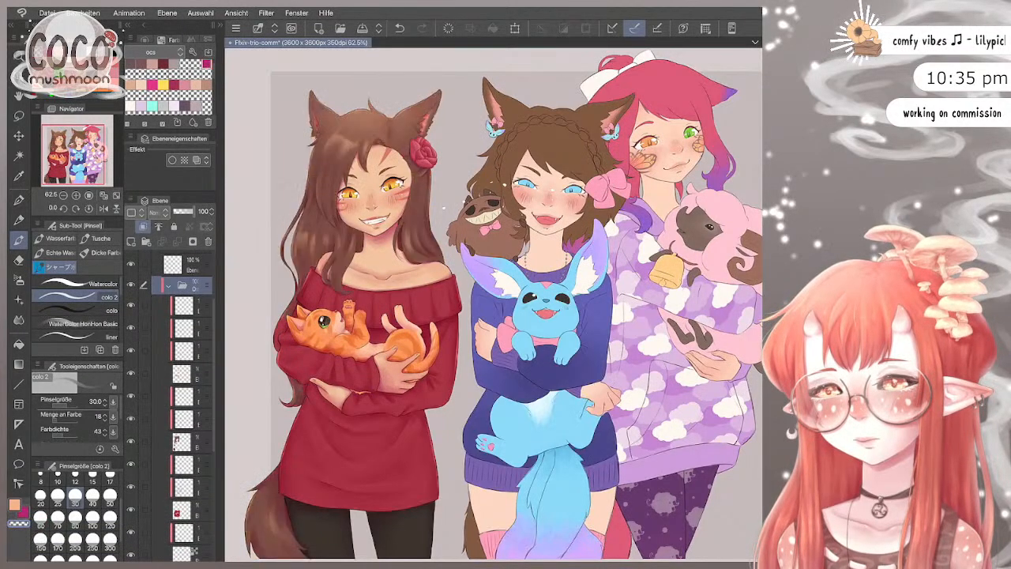
scroll(183, 443, down, 2)
click(131, 461)
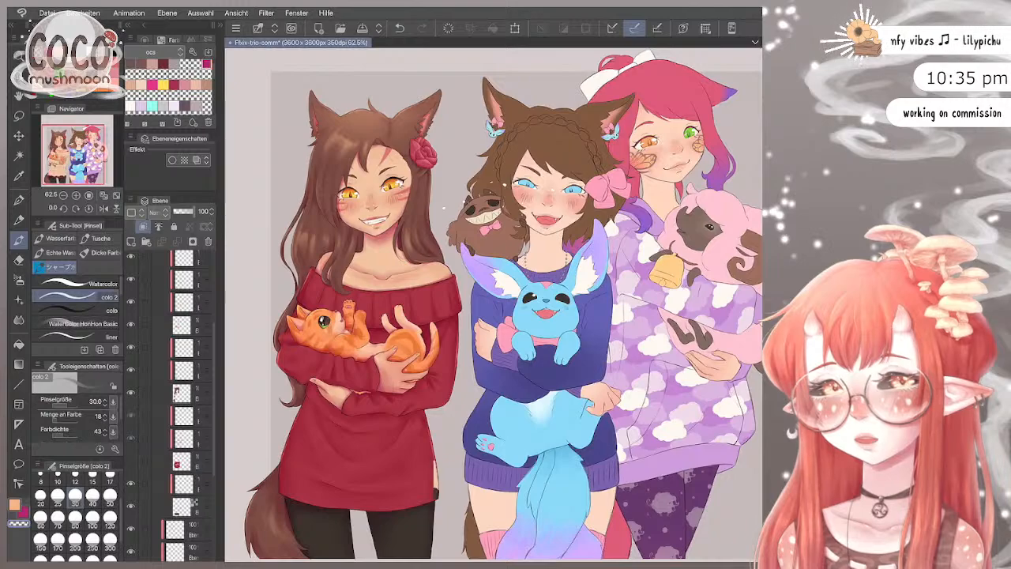
click(131, 460)
click(131, 506)
click(131, 505)
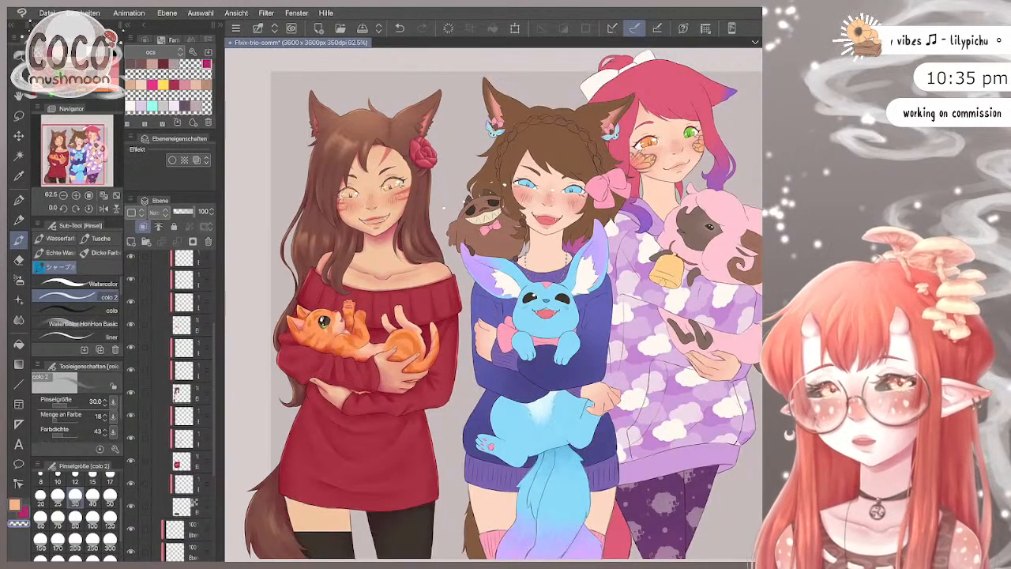
click(131, 483)
click(131, 484)
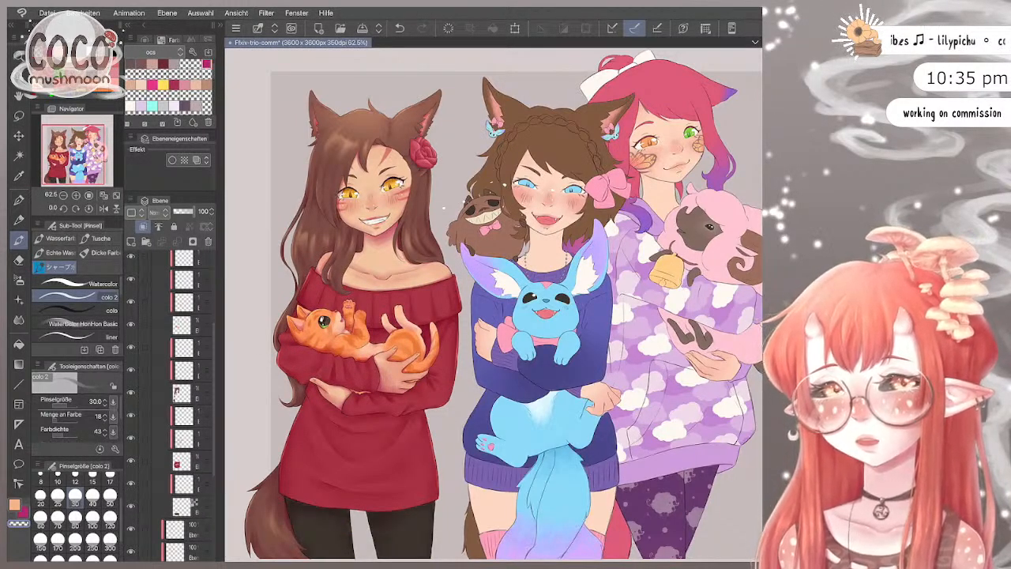
Step: Add a new clipped layer above the eye shading layer and set its blending mode to Hinzufügen
click(184, 484)
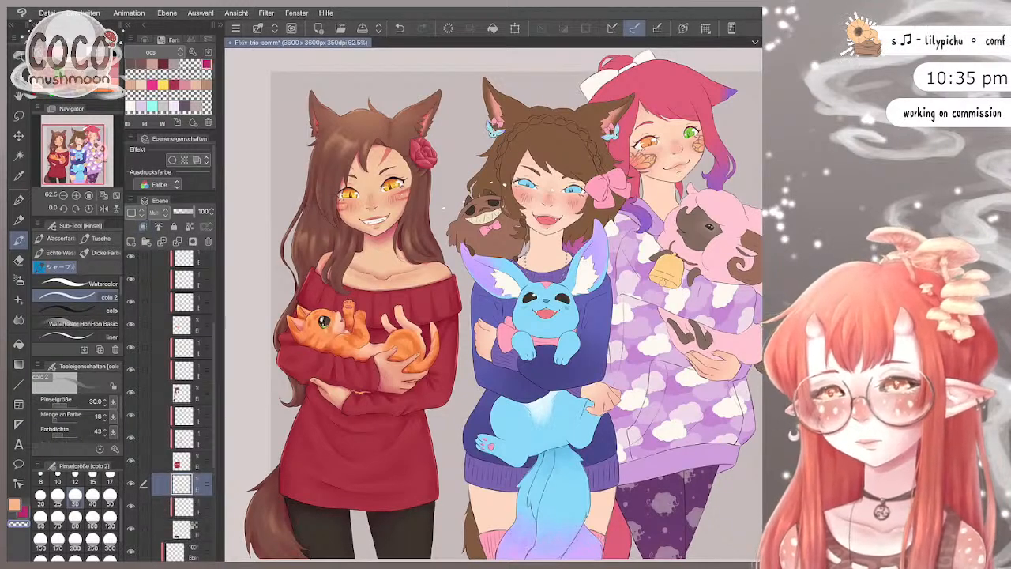
click(143, 226)
click(159, 213)
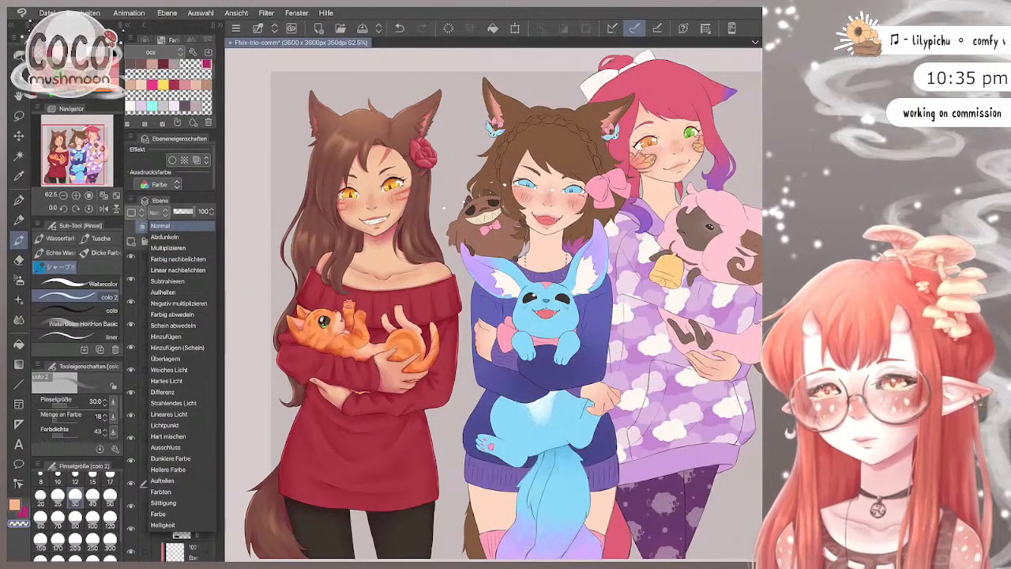
click(169, 248)
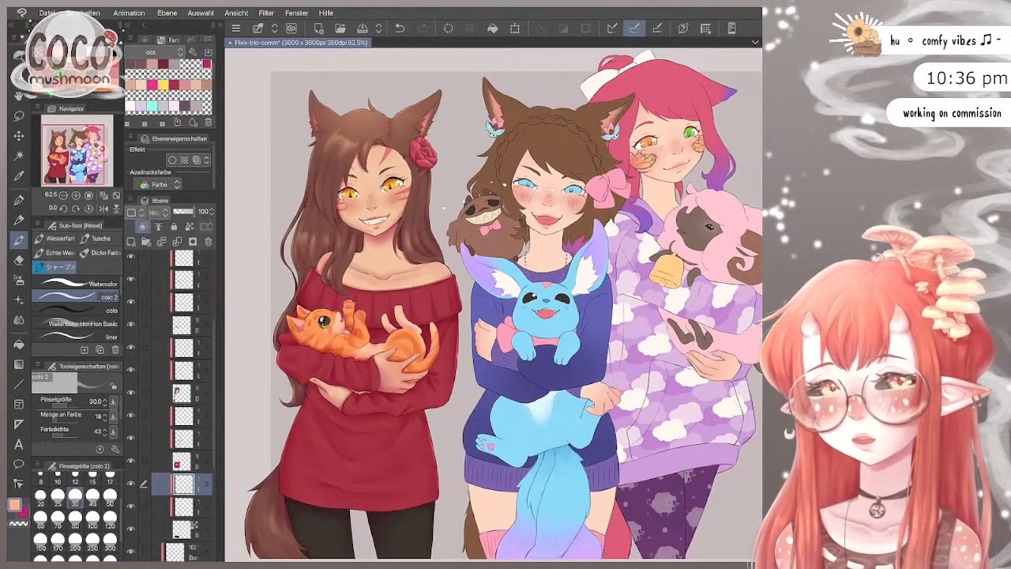
Step: Paint small light-orange glow spots above the pupils in both of the red-sweater character's eyes at brush size 17
scroll(494, 305, up, 1)
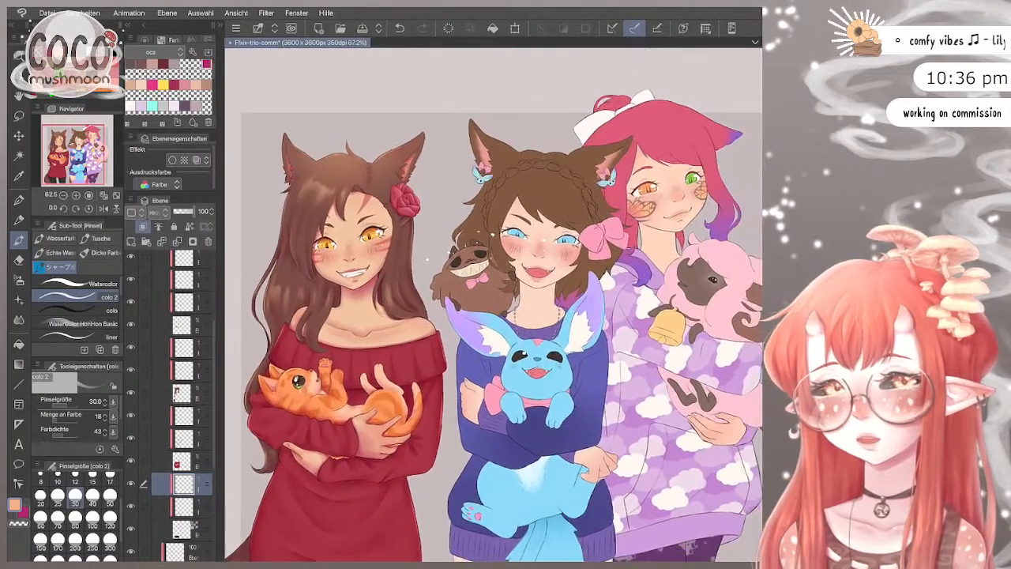
scroll(494, 305, down, 2)
scroll(327, 340, up, 5)
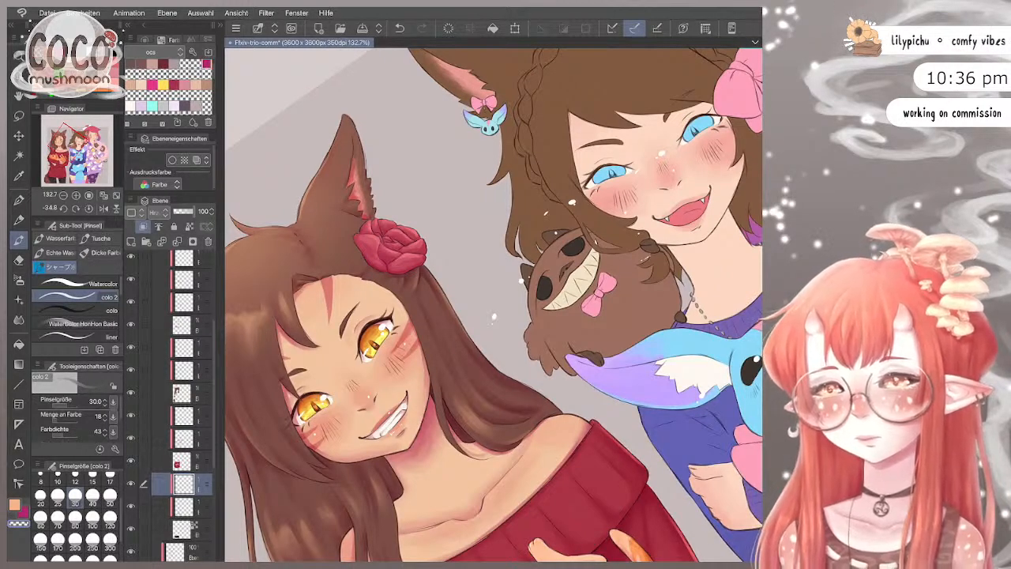
key(bracketleft)
key(bracketleft)
key(bracketleft)
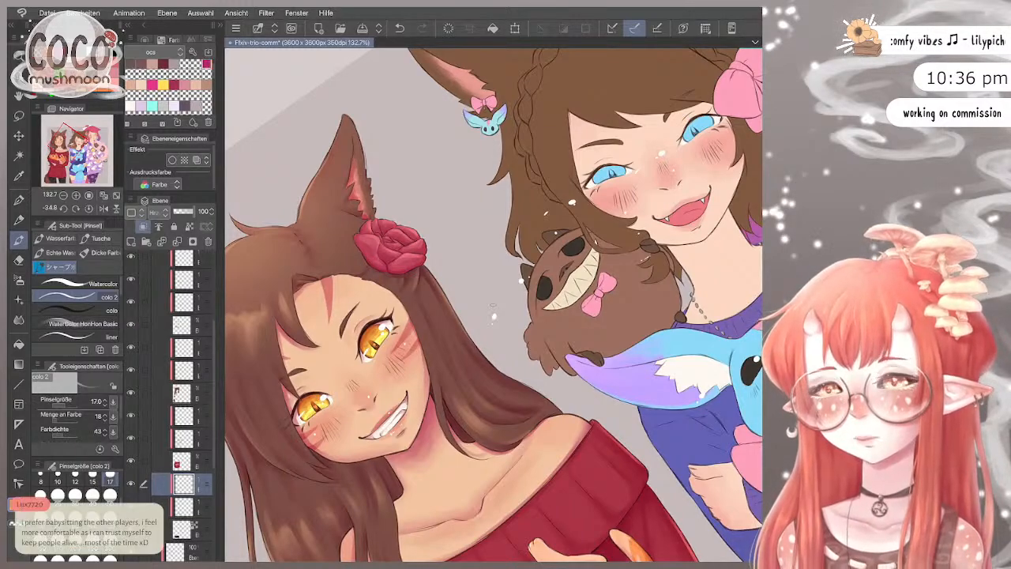
scroll(493, 306, up, 5)
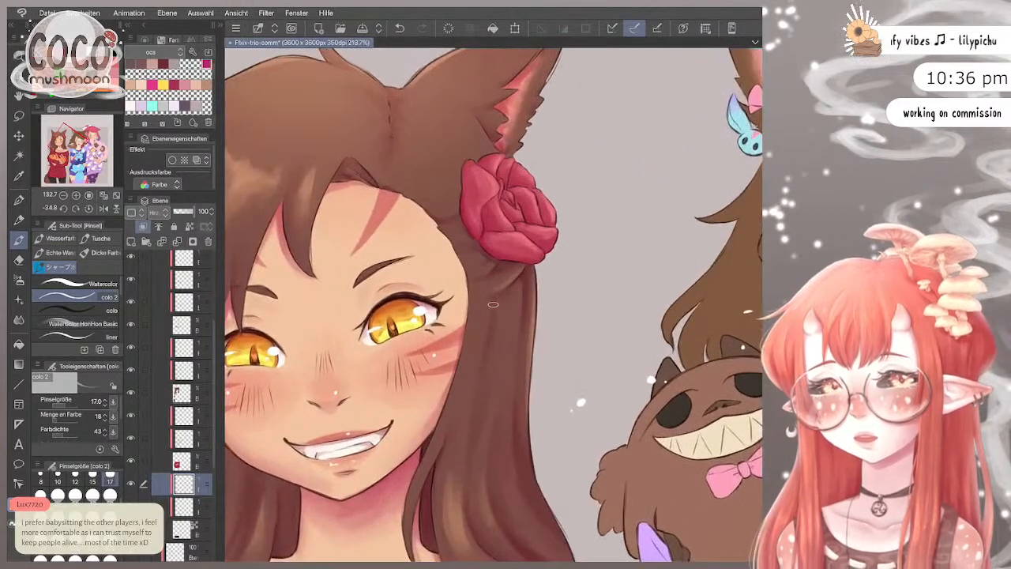
drag(386, 309, 388, 311)
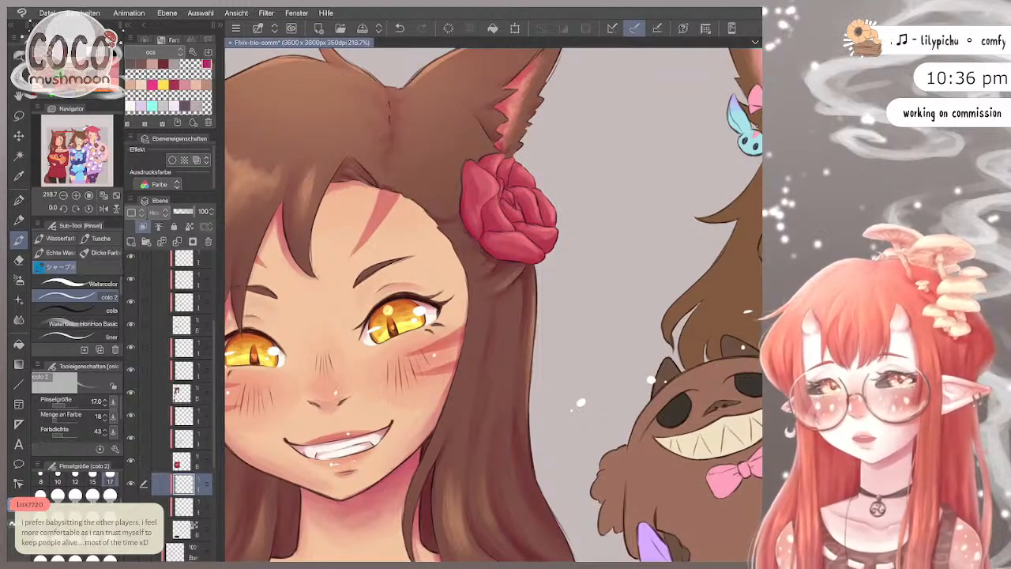
drag(254, 339, 254, 340)
drag(389, 307, 388, 310)
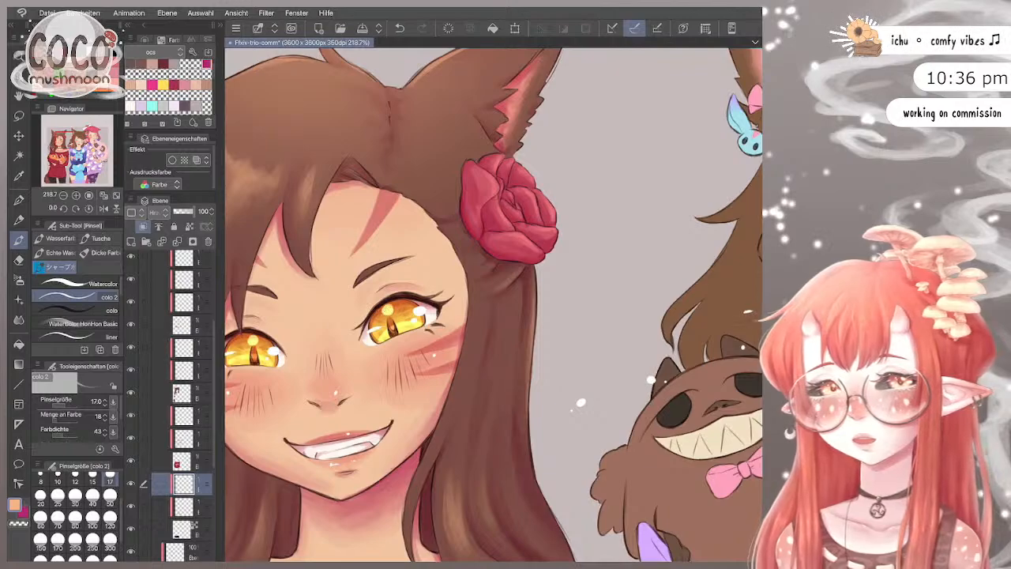
drag(251, 342, 256, 342)
drag(393, 308, 387, 309)
Step: Rotate the canvas and refine the glow in the red-sweater character's irises at brush size 12
drag(493, 300, 443, 348)
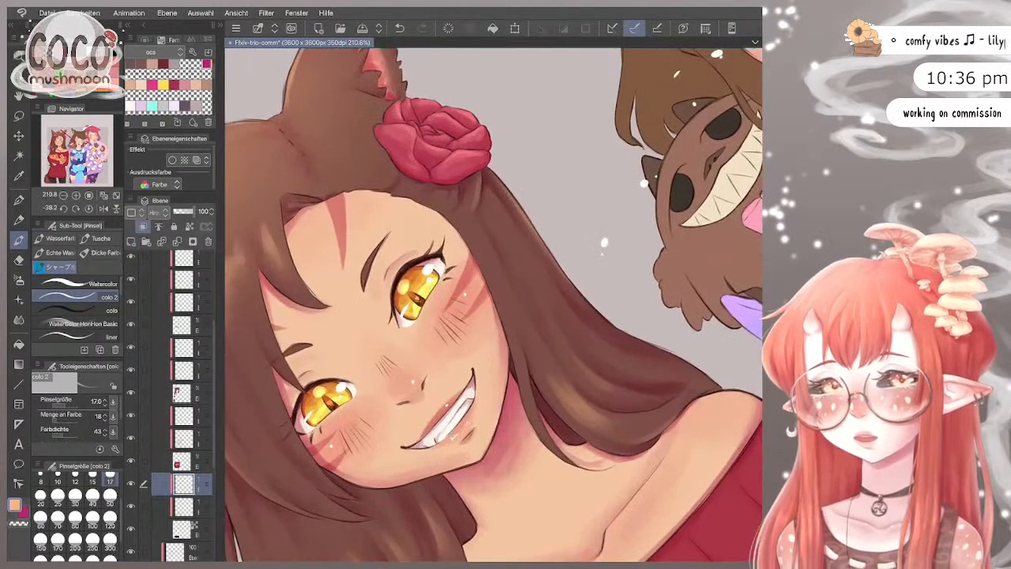
click(57, 496)
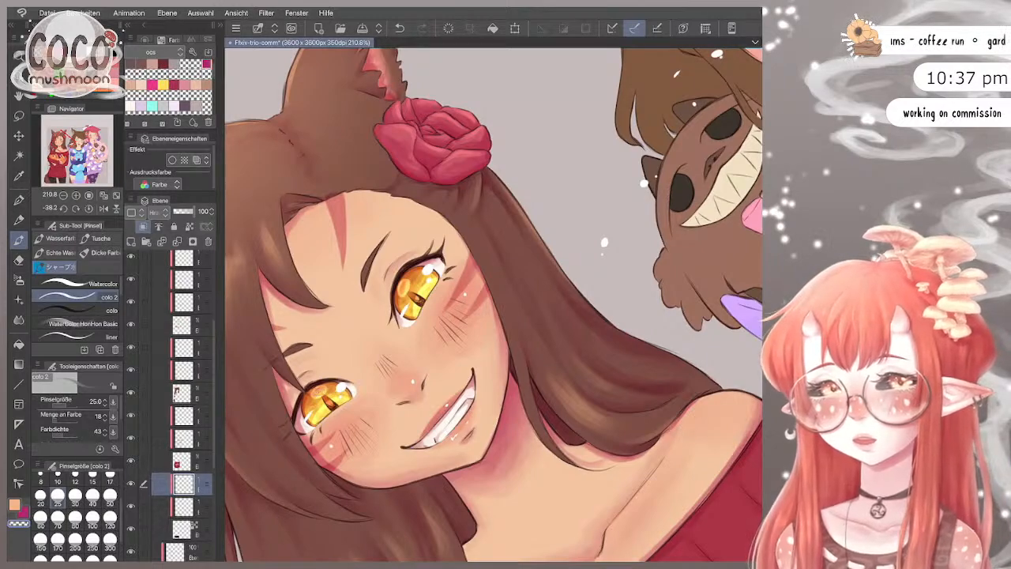
key(bracketleft)
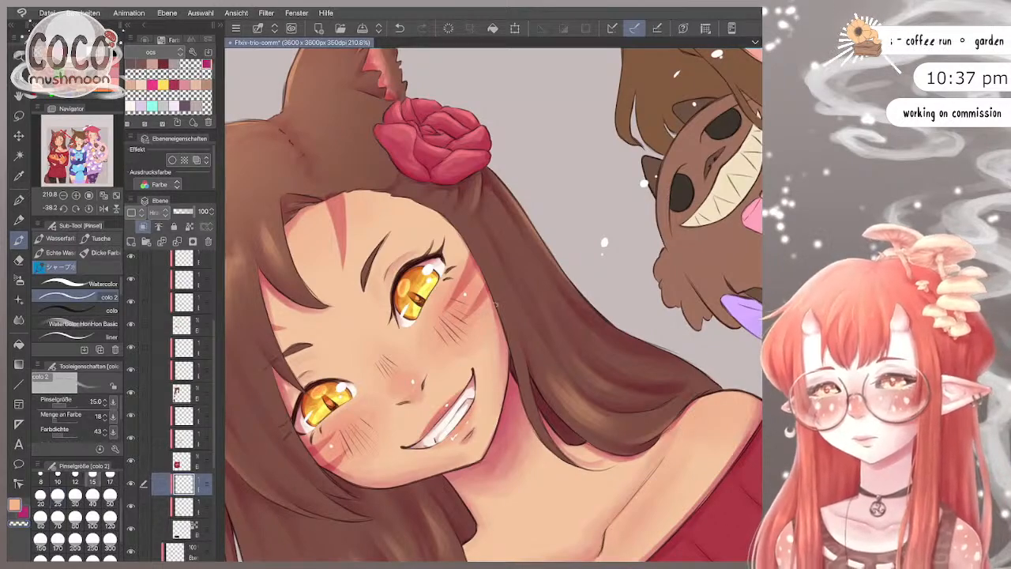
scroll(482, 316, up, 1)
scroll(443, 301, up, 1)
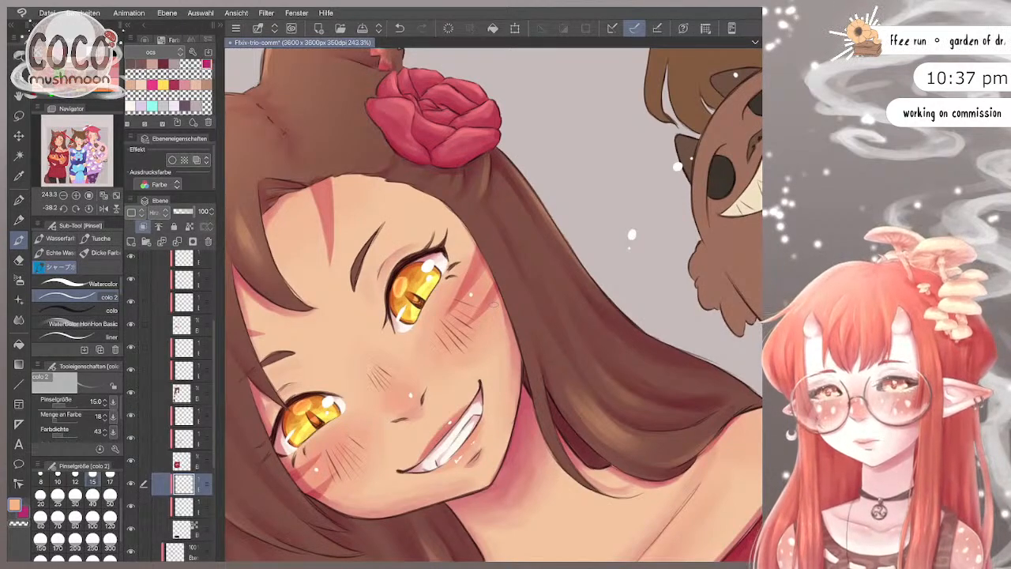
scroll(493, 305, up, 2)
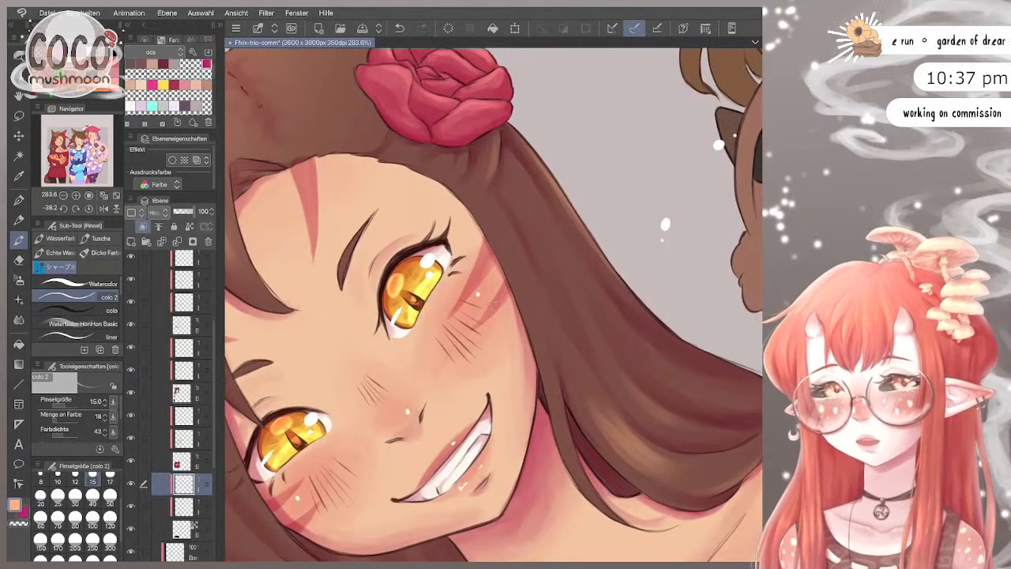
key(bracketleft)
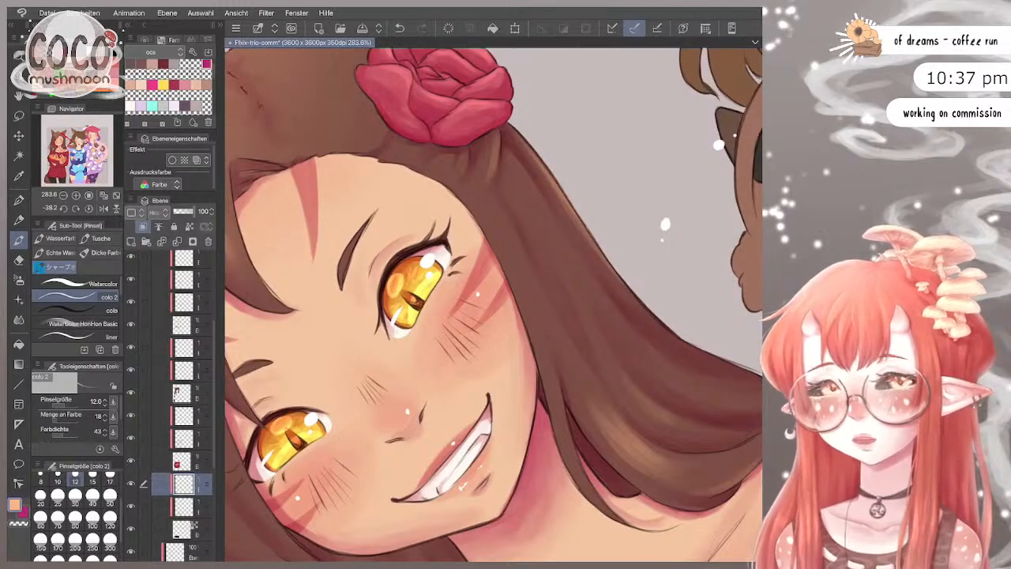
mouse_move(267, 444)
mouse_down()
mouse_move(284, 458)
mouse_move(303, 419)
mouse_move(315, 427)
mouse_up()
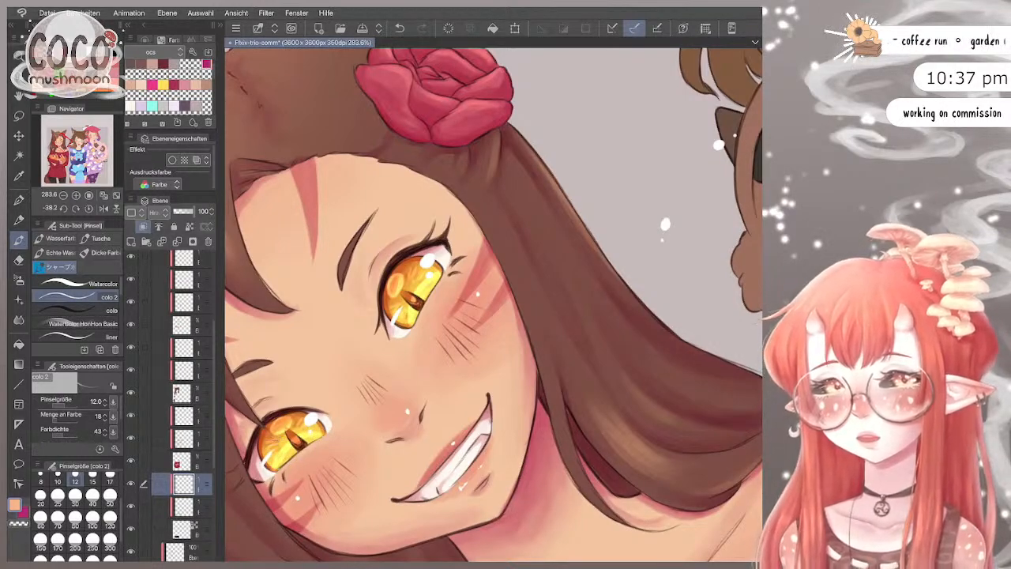
Step: Review the whole illustration, collapse the red-sweater character's folder Ordner 7, and compare the picture with it hidden and shown
scroll(493, 304, down, 5)
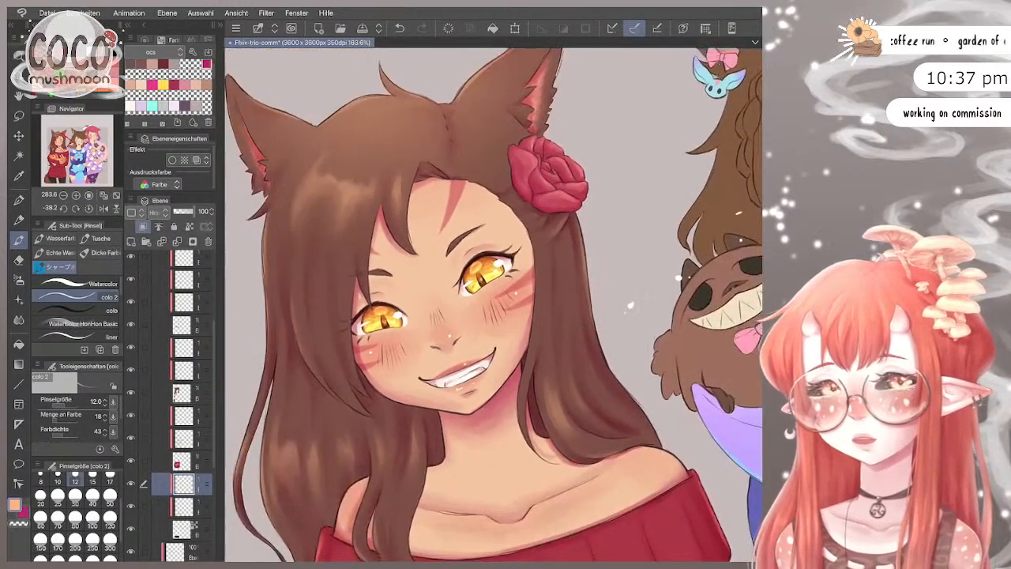
scroll(494, 304, right, 1)
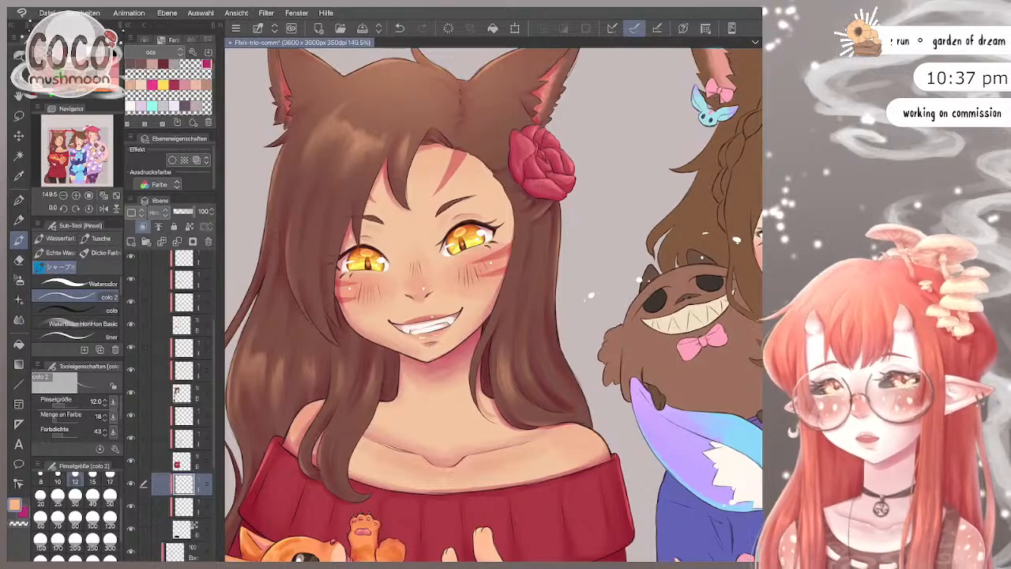
scroll(494, 304, down, 5)
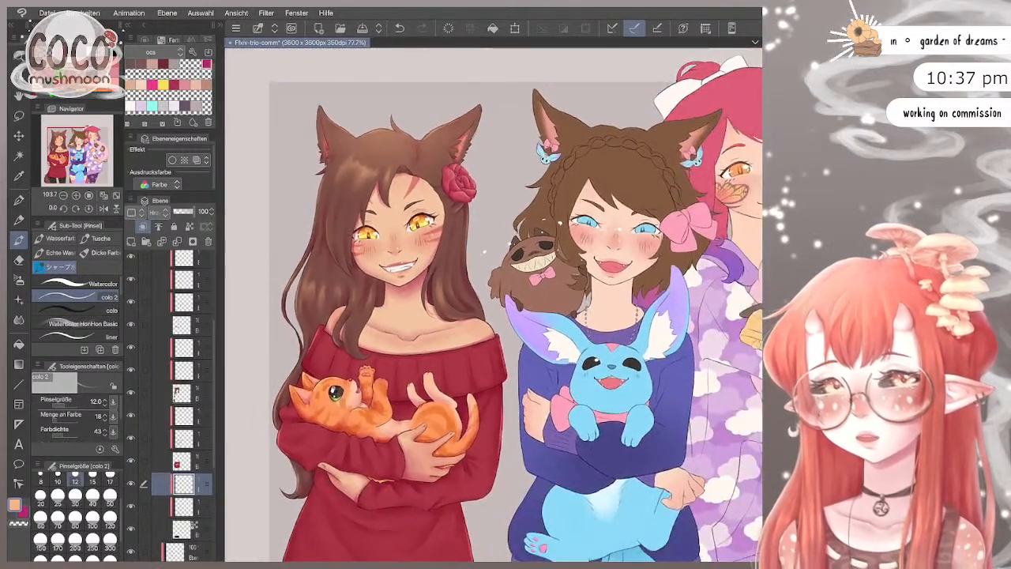
scroll(494, 304, down, 5)
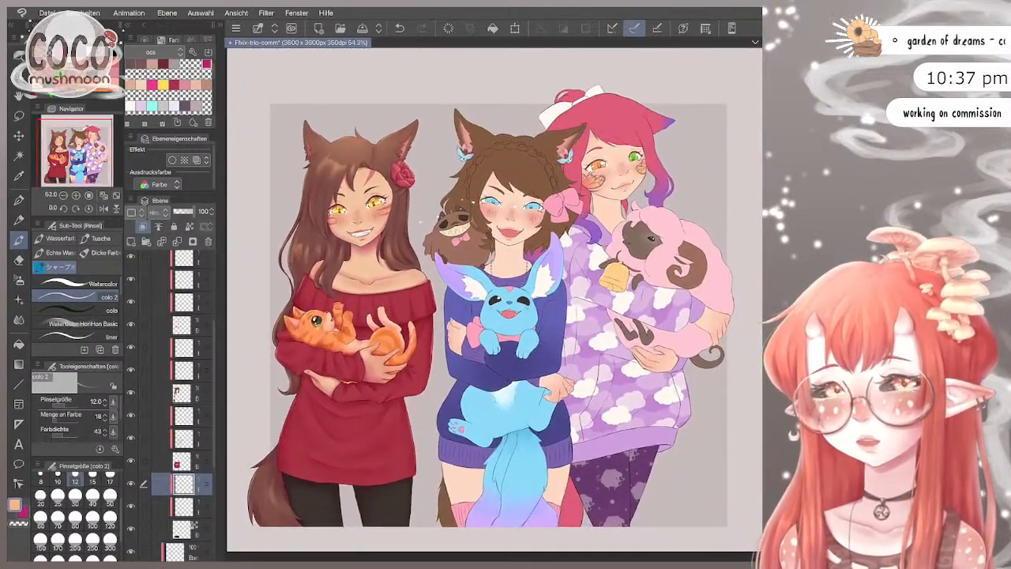
scroll(494, 304, up, 1)
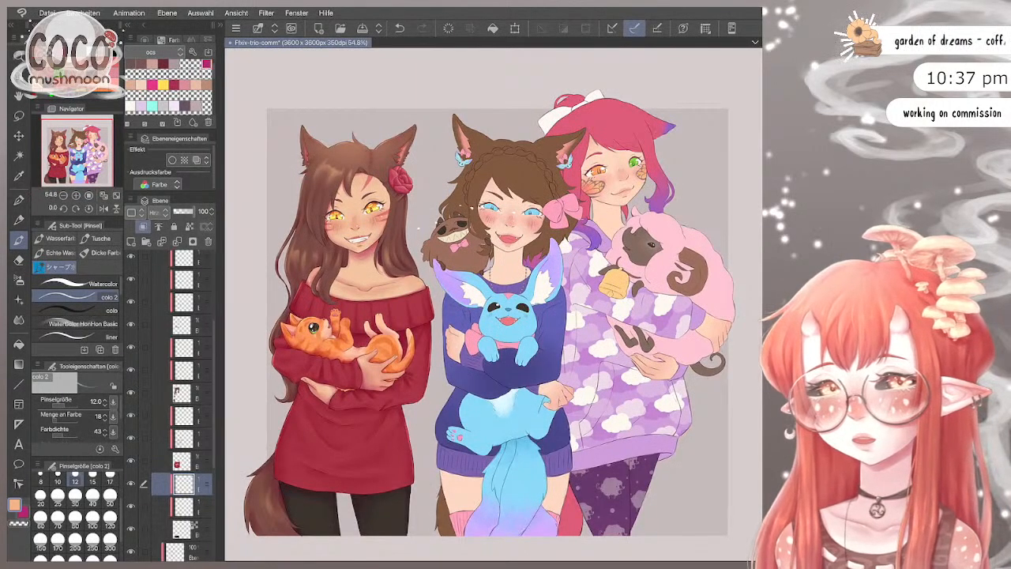
scroll(182, 395, up, 5)
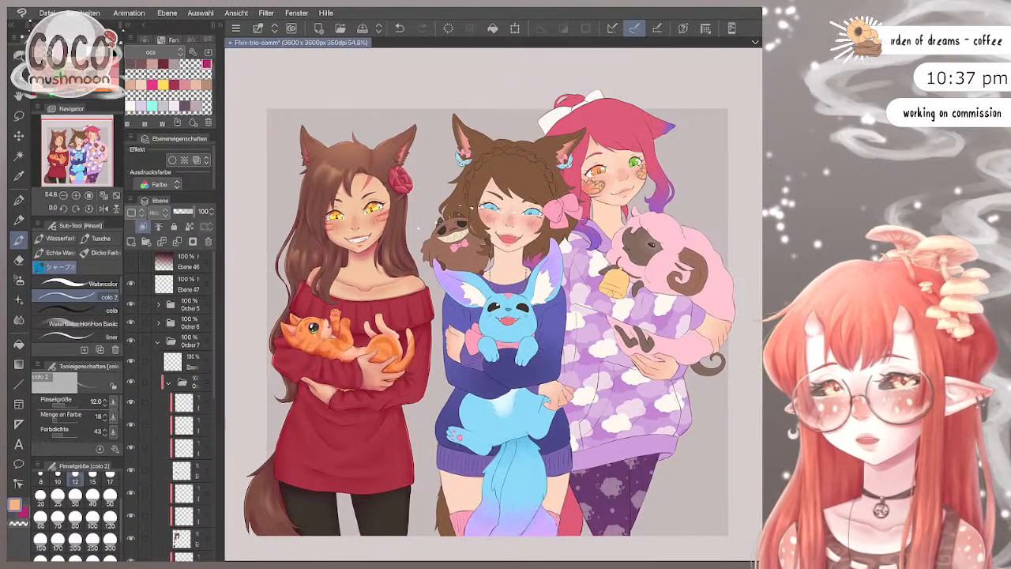
click(158, 341)
click(131, 340)
click(131, 341)
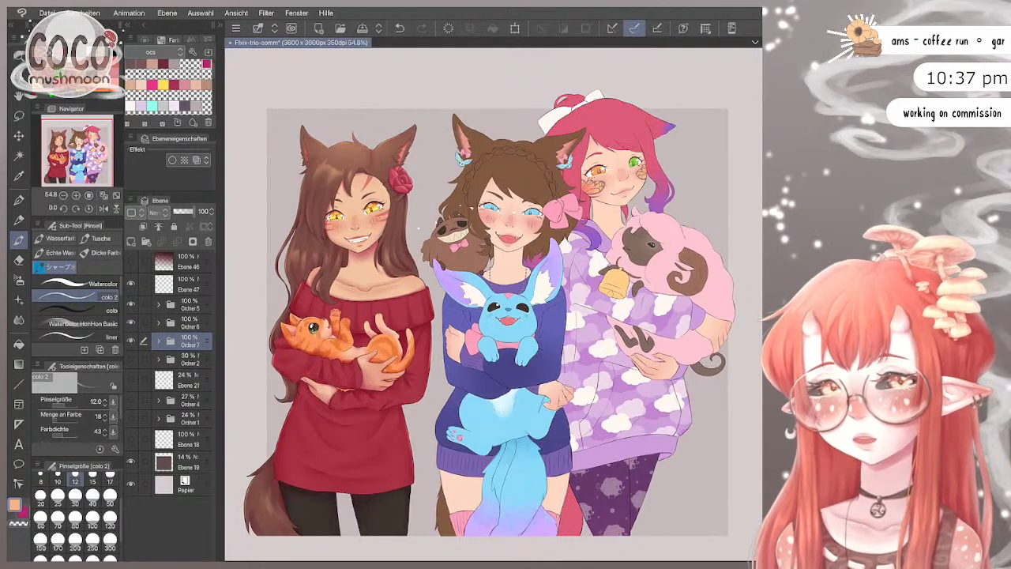
Step: Compare the picture with the folders Ordner 7 and Ordner 6 each hidden and shown
click(131, 341)
click(131, 340)
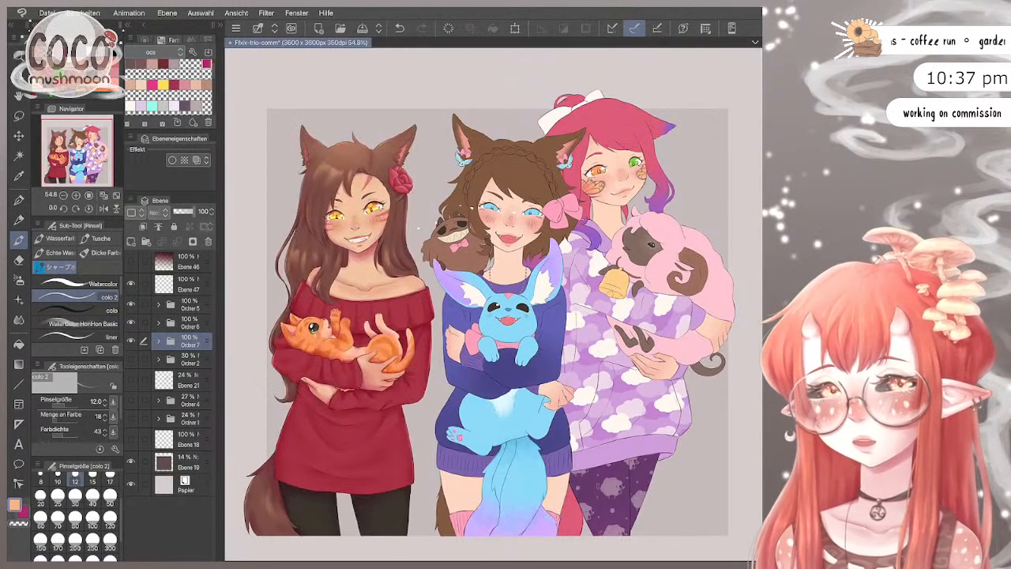
click(131, 322)
click(131, 323)
Step: Try shifting the folder Ordner 6 to the left with the layer move tool, undo it, and recheck the folder's visibility
click(181, 323)
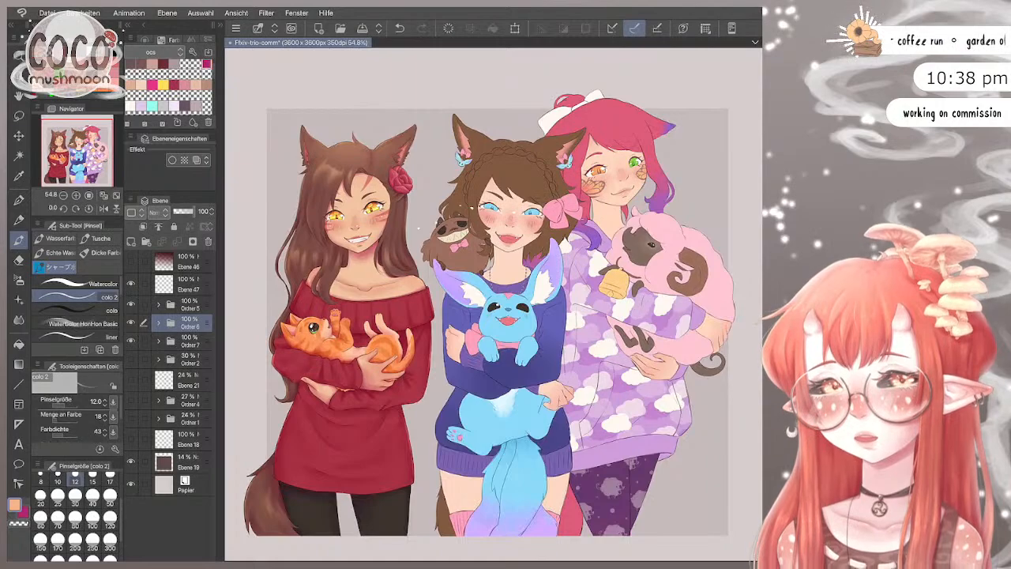
key(k)
drag(632, 316, 586, 318)
key(ctrl+z)
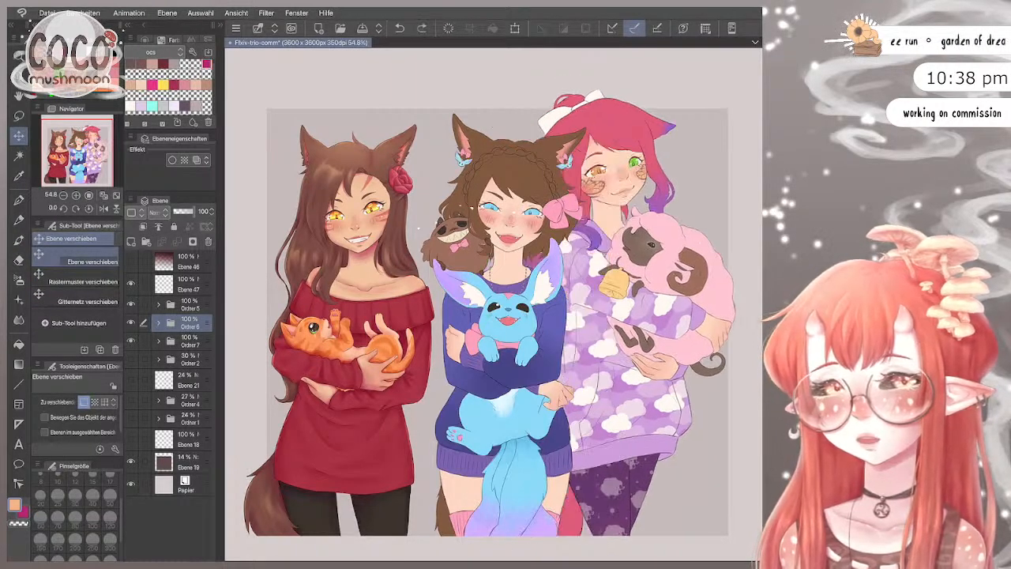
click(132, 322)
click(131, 323)
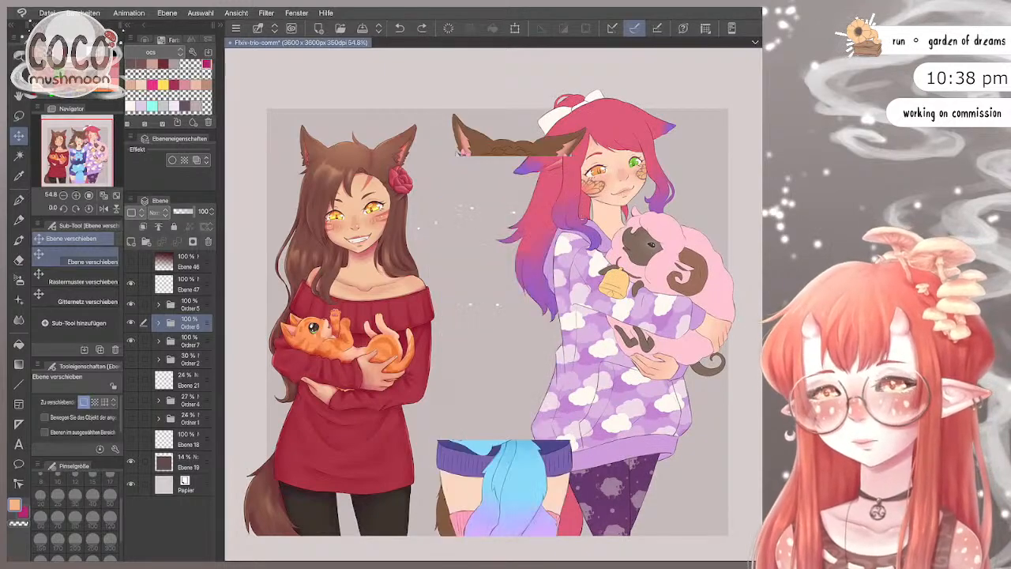
Step: Move the blue-sweater character's folder Ordner 5 slightly left, closer to the red-sweater character
click(190, 305)
drag(551, 341, 484, 345)
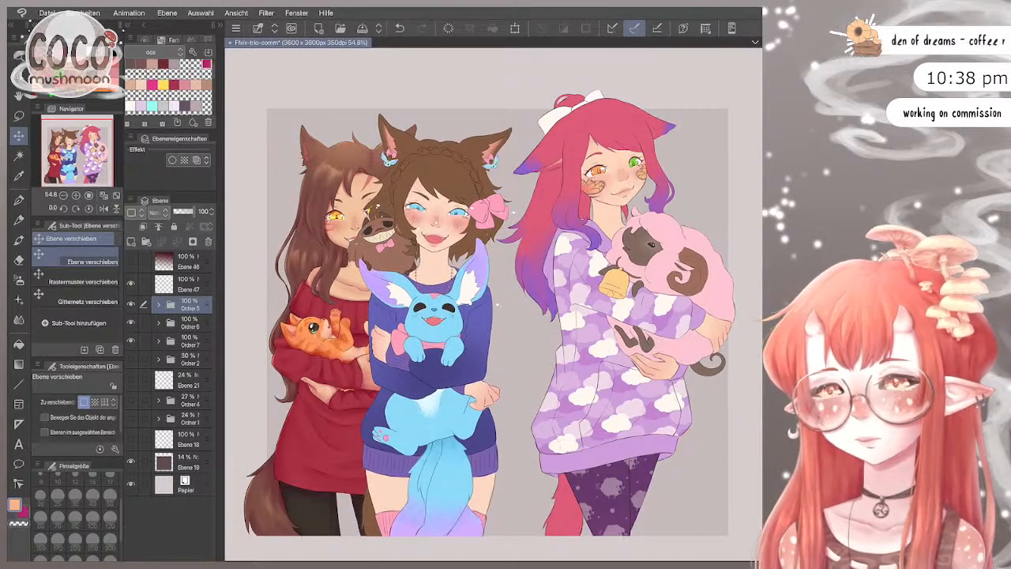
key(ctrl+z)
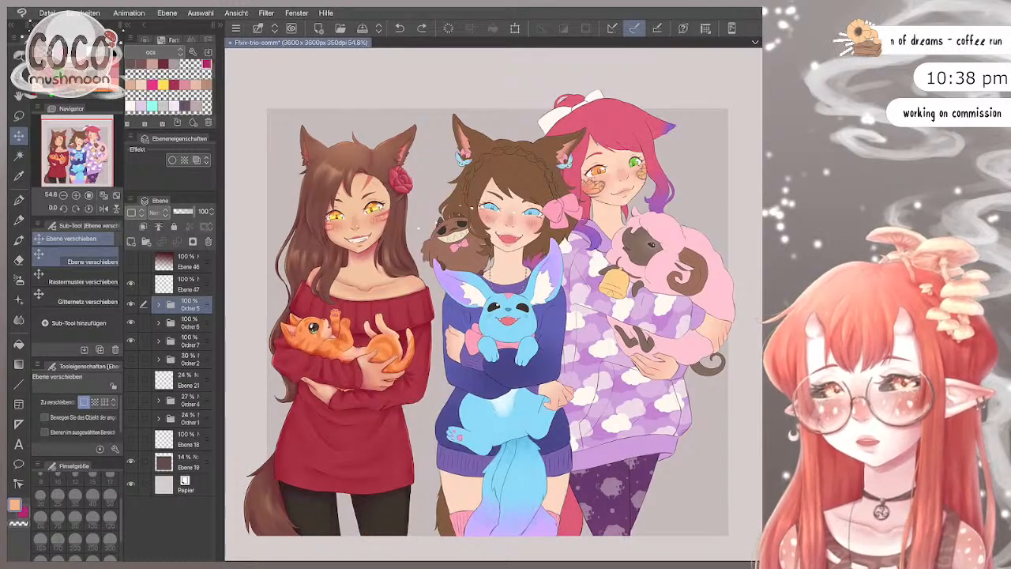
drag(539, 358, 511, 359)
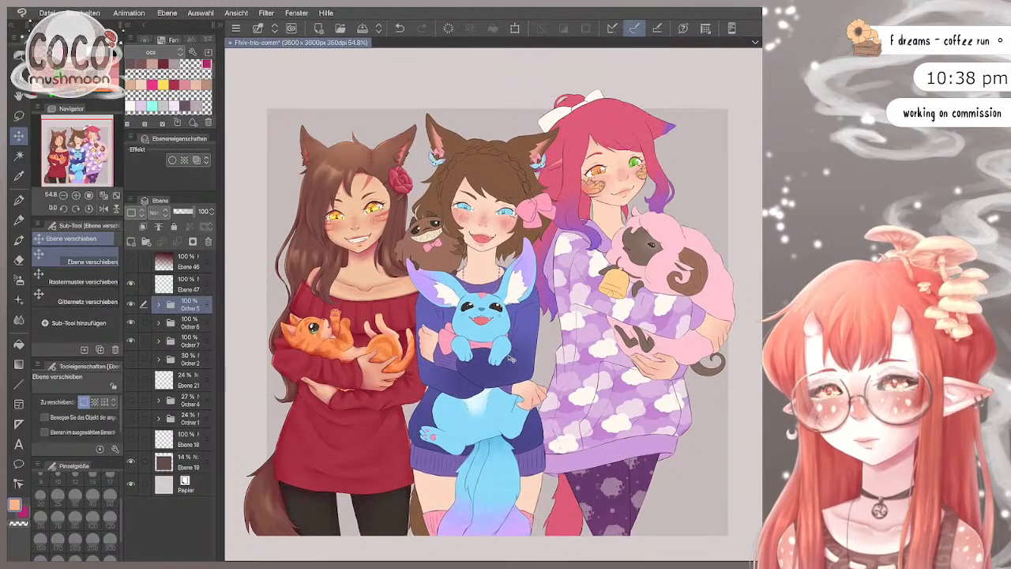
Step: Examine the spacing and overlaps around the blue-sweater character, from the faces down to the legs and tails
scroll(522, 210, up, 3)
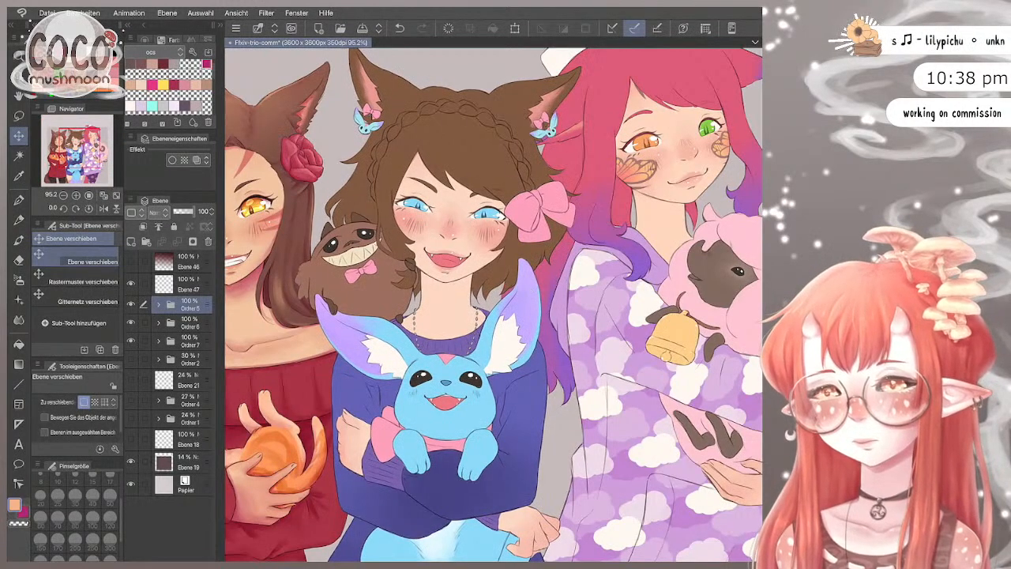
scroll(528, 291, down, 3)
scroll(494, 292, down, 2)
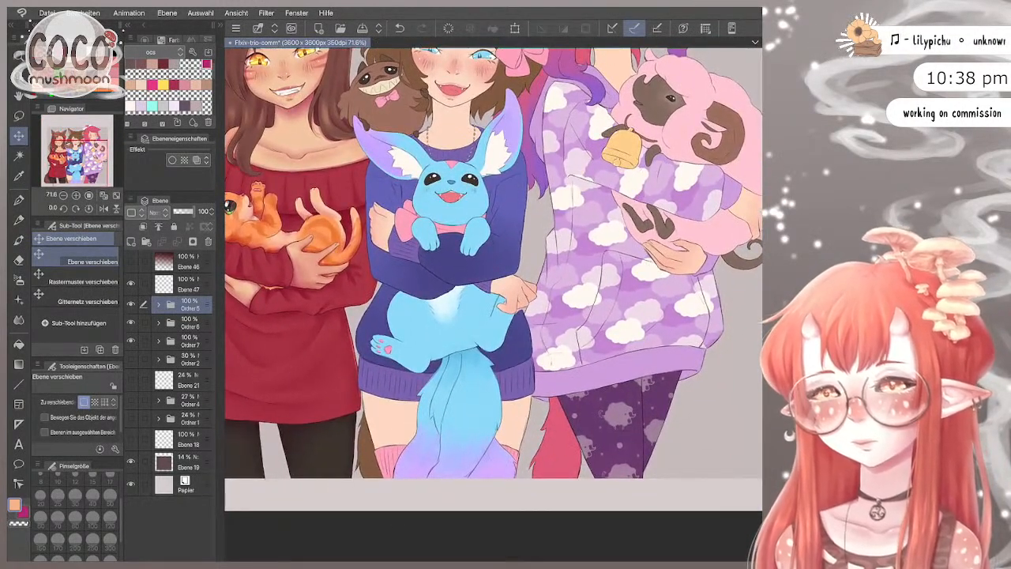
scroll(494, 292, down, 3)
scroll(494, 292, up, 3)
scroll(494, 293, down, 2)
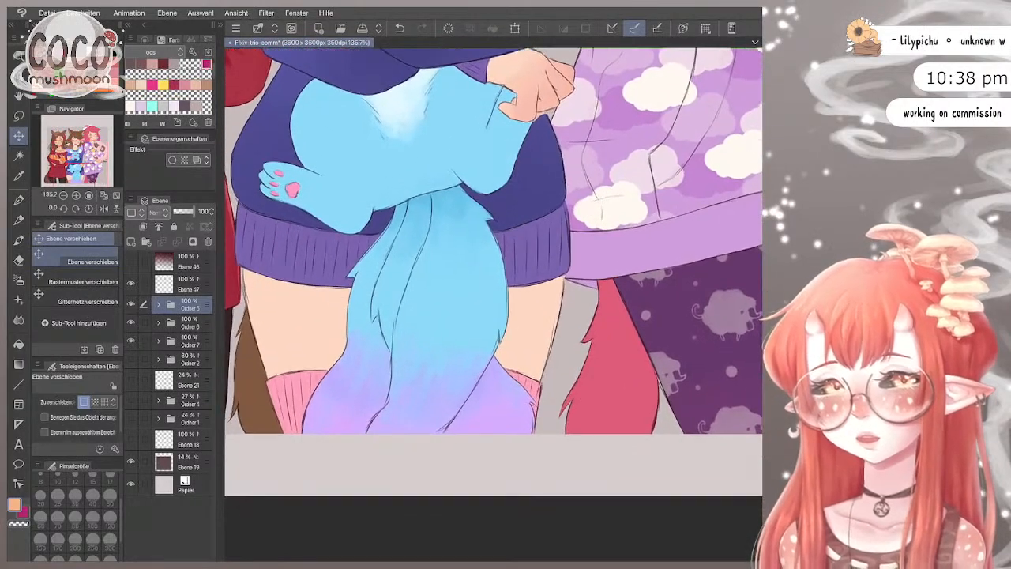
scroll(494, 292, up, 3)
scroll(494, 292, down, 1)
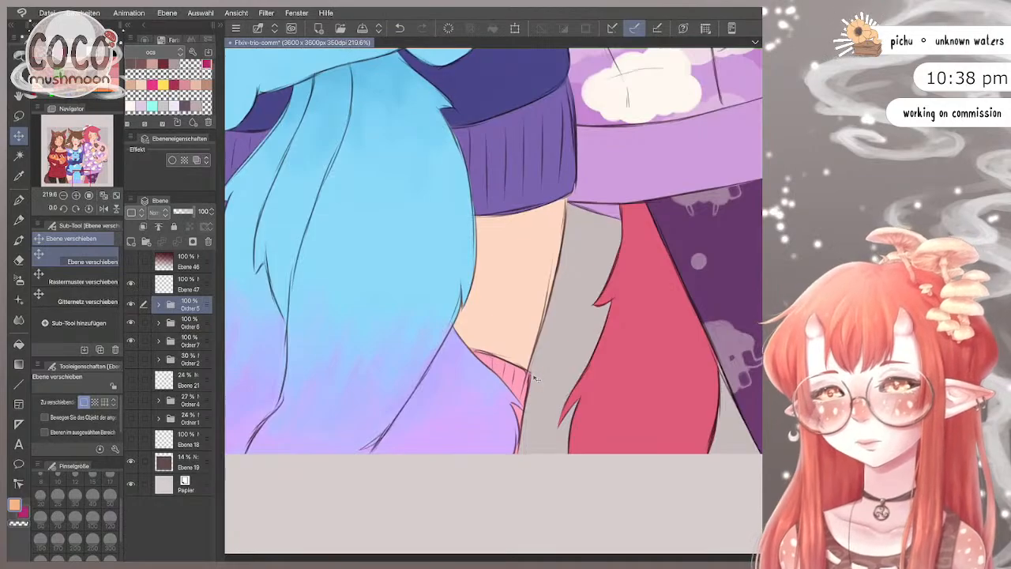
scroll(493, 245, down, 5)
scroll(493, 245, up, 4)
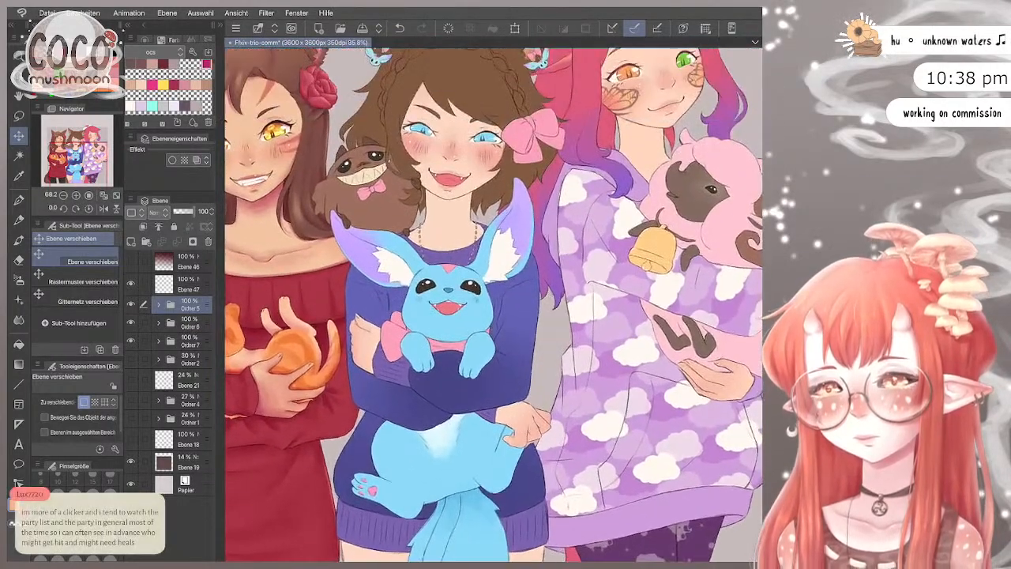
scroll(494, 245, down, 3)
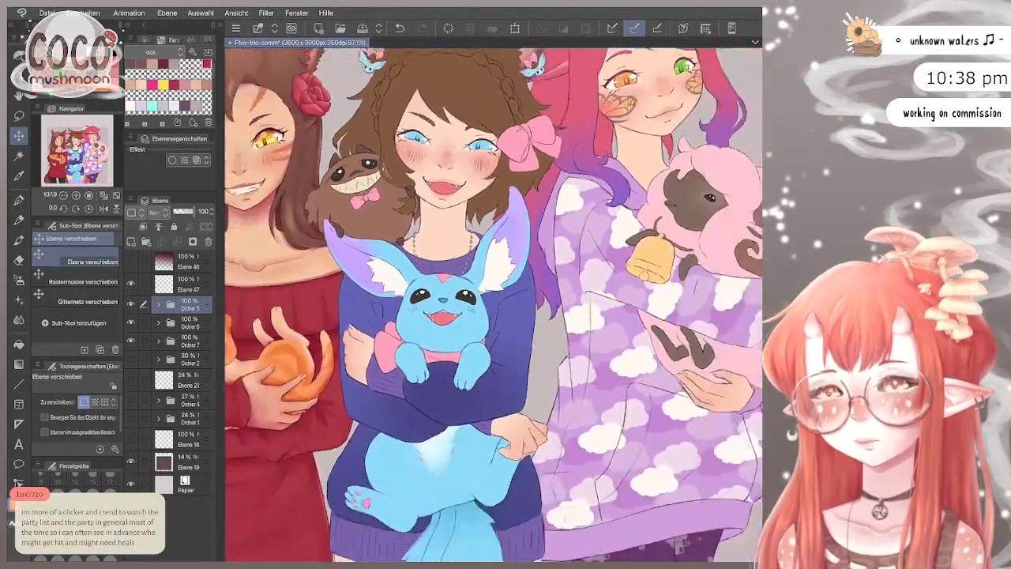
Step: Reorder the folders so that Ordner 5 lies beneath Ordner 7, placing the blue-sweater character behind both neighbours
drag(170, 304, 170, 351)
scroll(494, 300, down, 2)
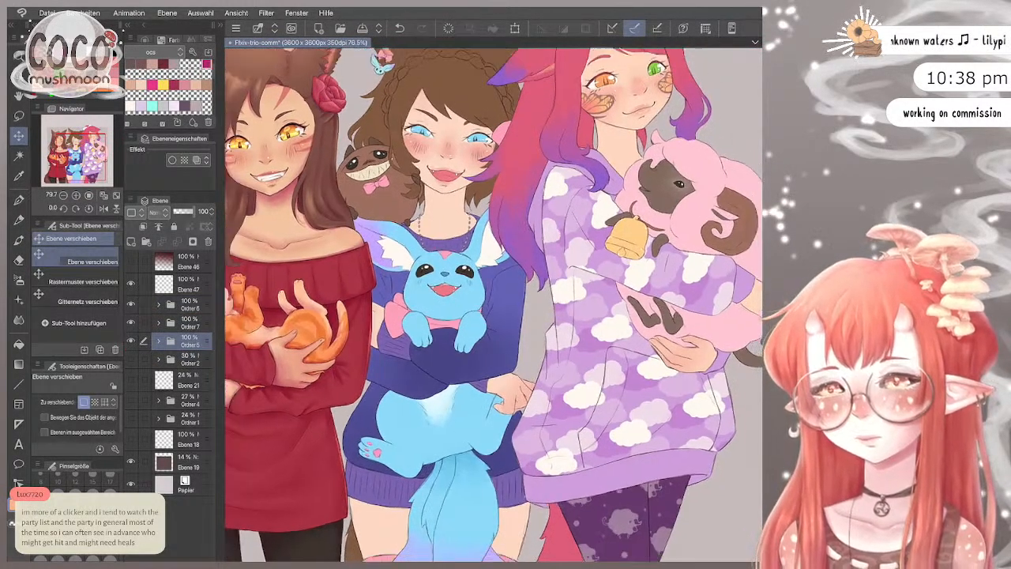
scroll(494, 300, right, 3)
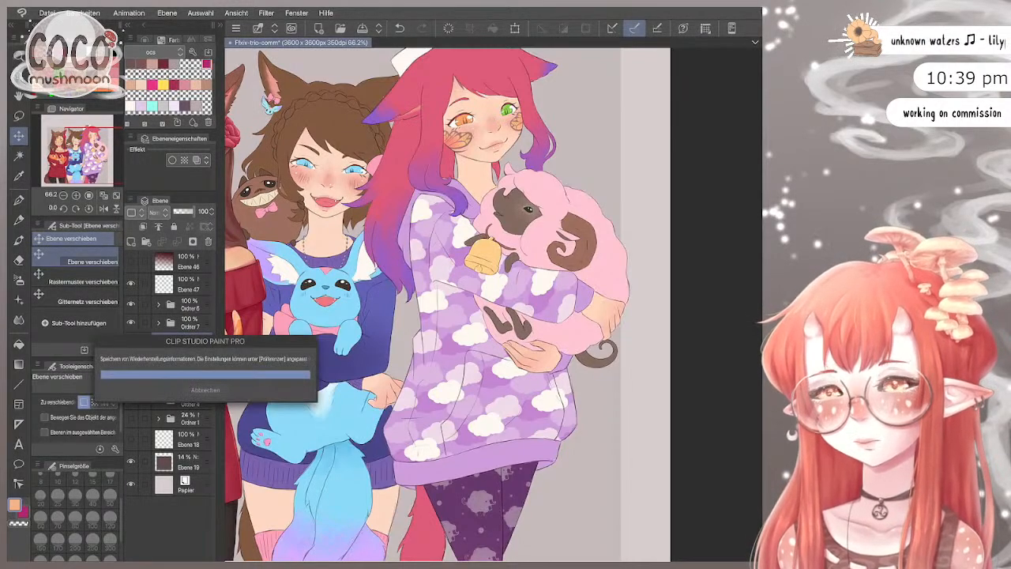
scroll(446, 304, down, 1)
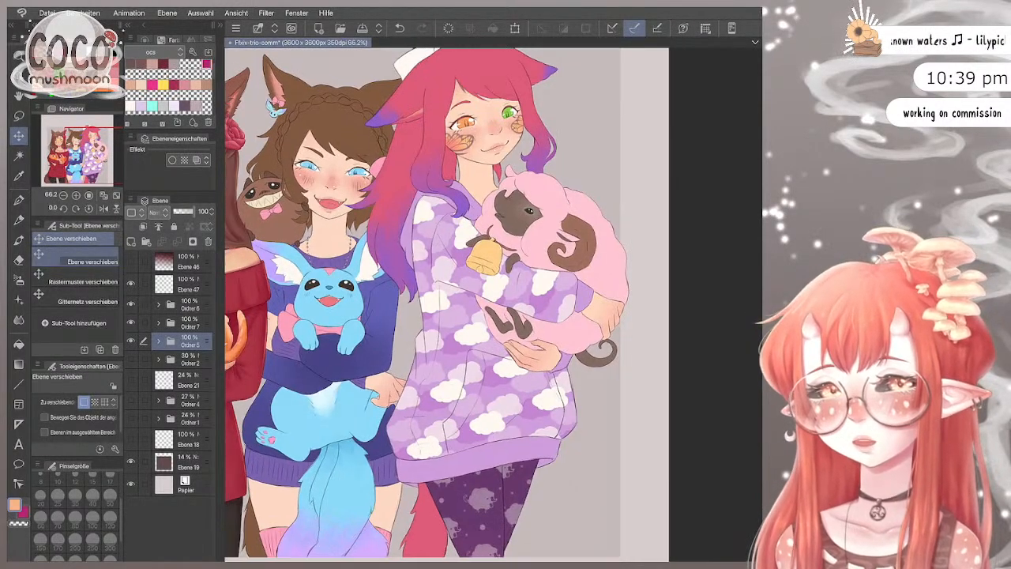
scroll(415, 304, down, 1)
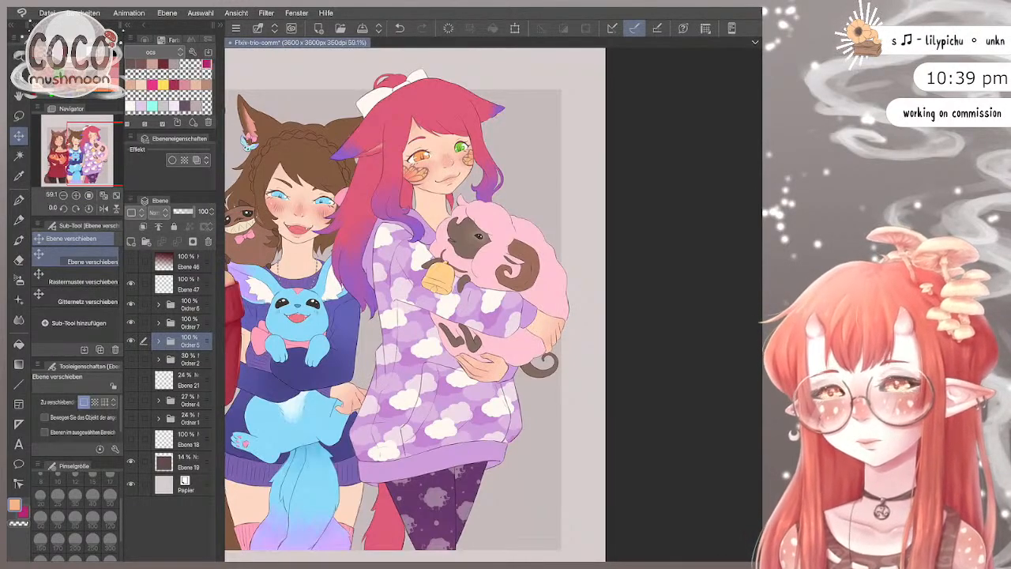
Step: Expand the pink-haired character's folder Ordner 6, check its second subfolder by hiding and showing it, and expand the first subfolder
click(158, 304)
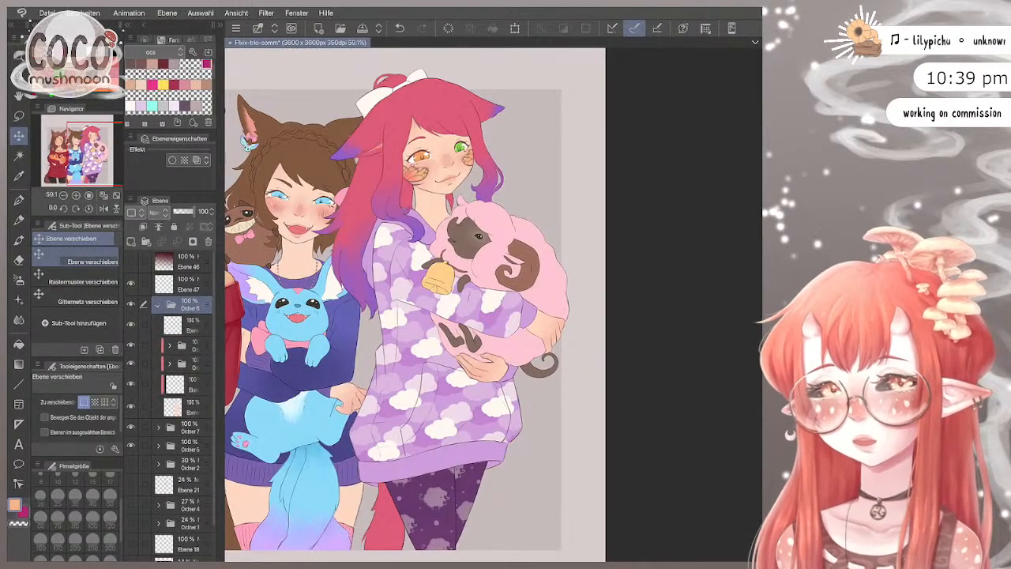
click(131, 364)
click(132, 364)
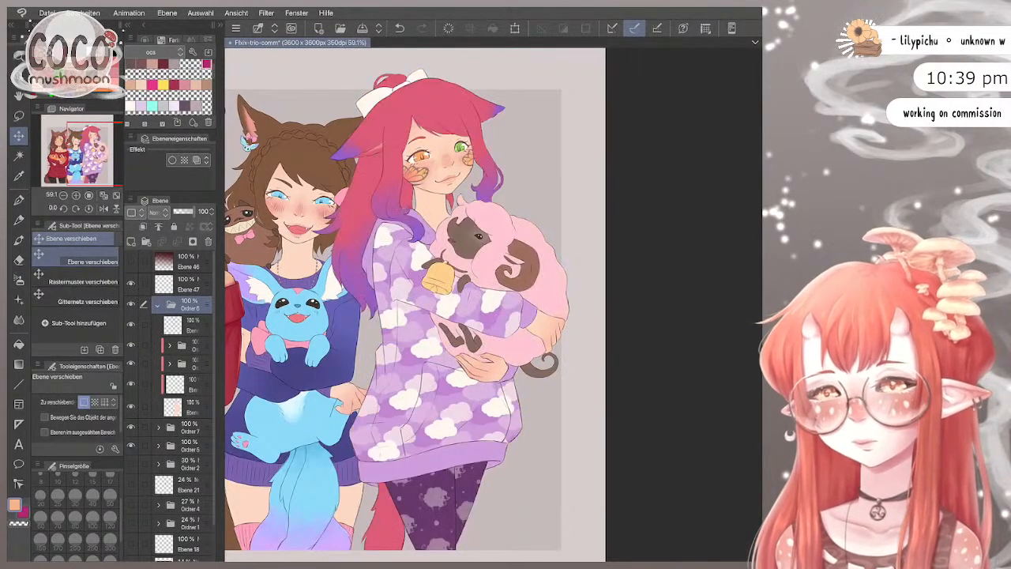
click(169, 345)
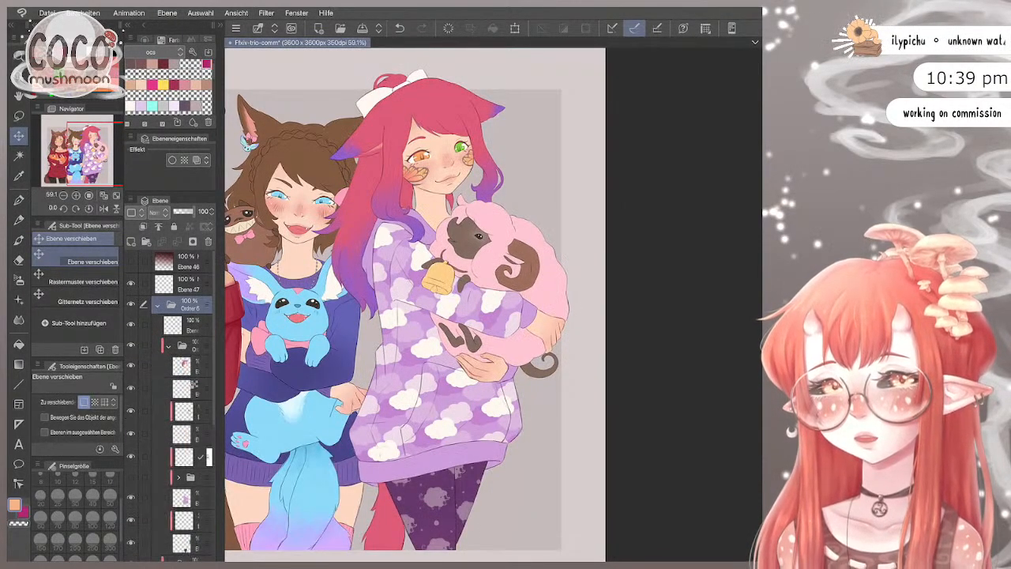
Step: Add a new clipped layer above the top layer of Ordner 6's first subfolder and set its blending mode to Multiplizieren
click(190, 325)
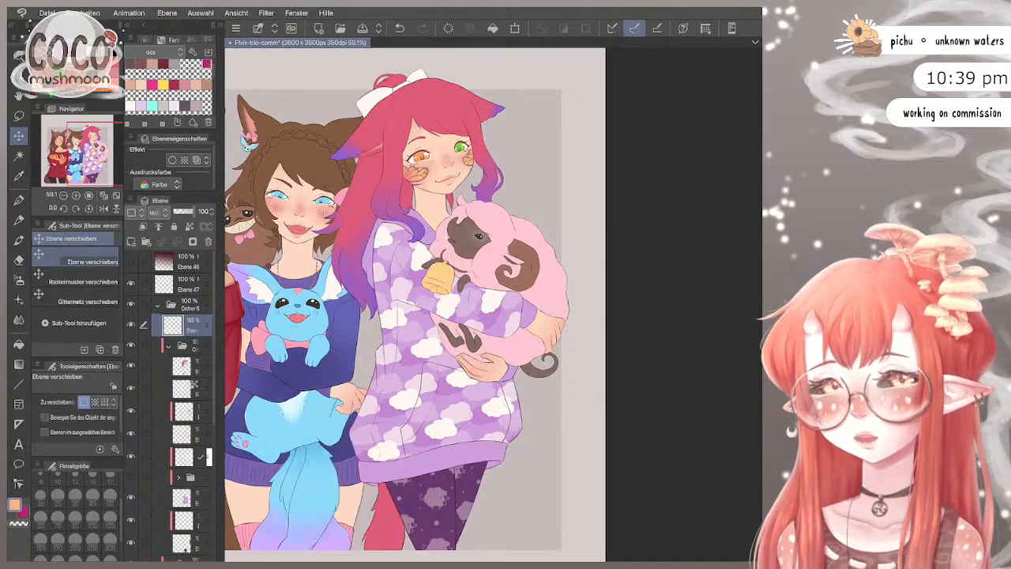
click(189, 365)
click(142, 227)
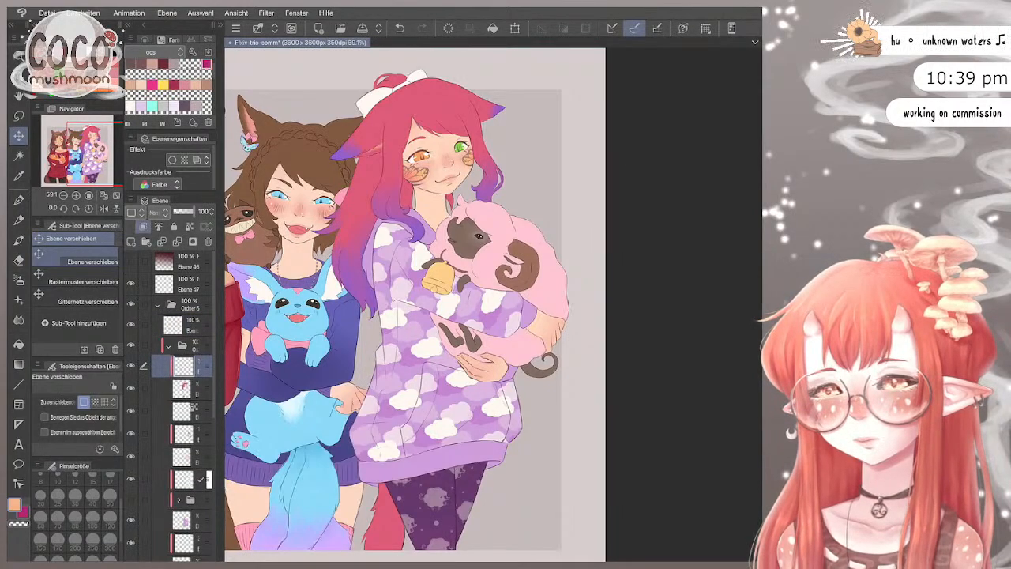
click(155, 212)
key(Escape)
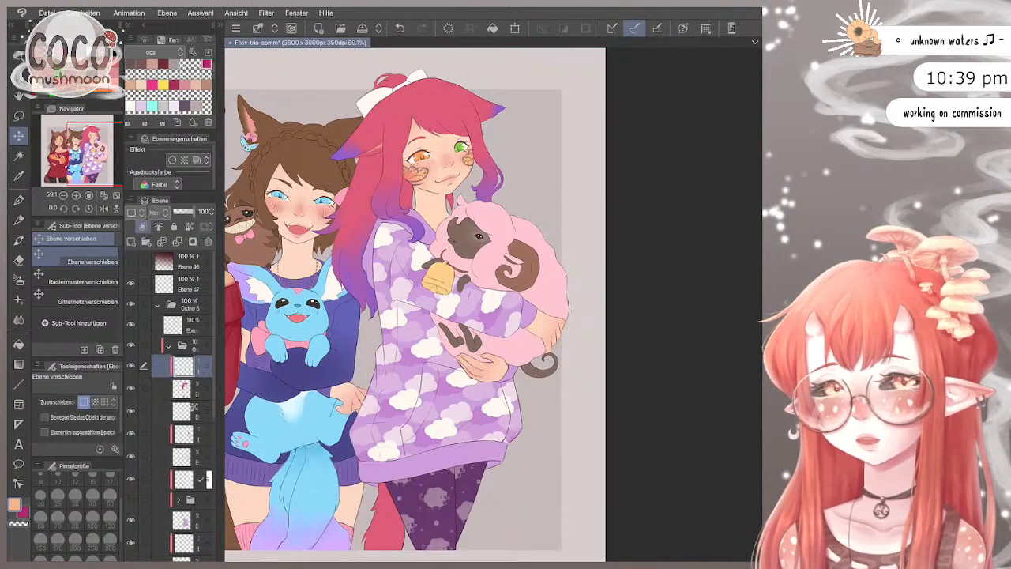
click(155, 212)
click(170, 190)
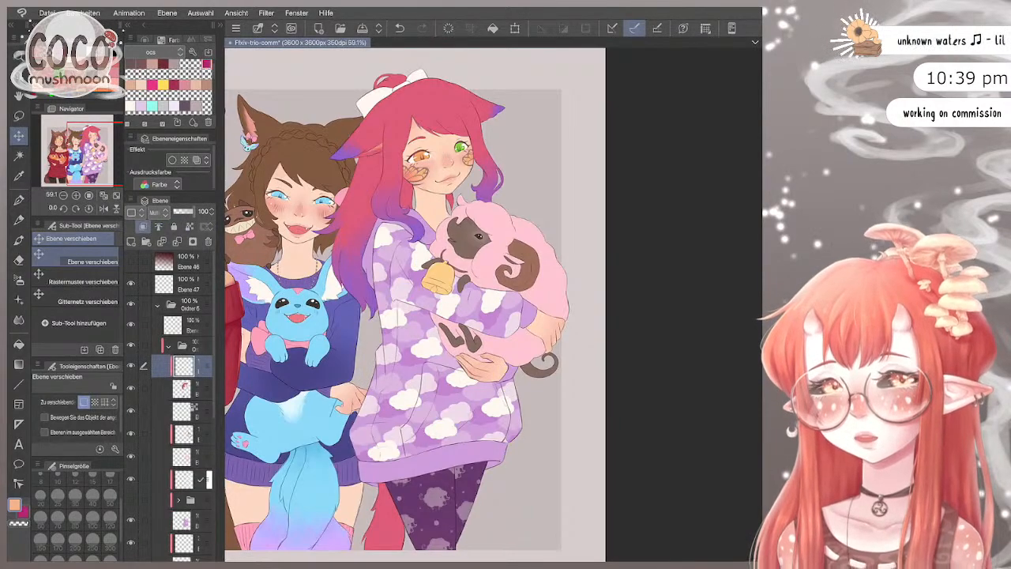
Step: Paint magenta shading on the pink hair just below the white bow with the colo 2 brush at size 70
scroll(415, 40, up, 5)
key(b)
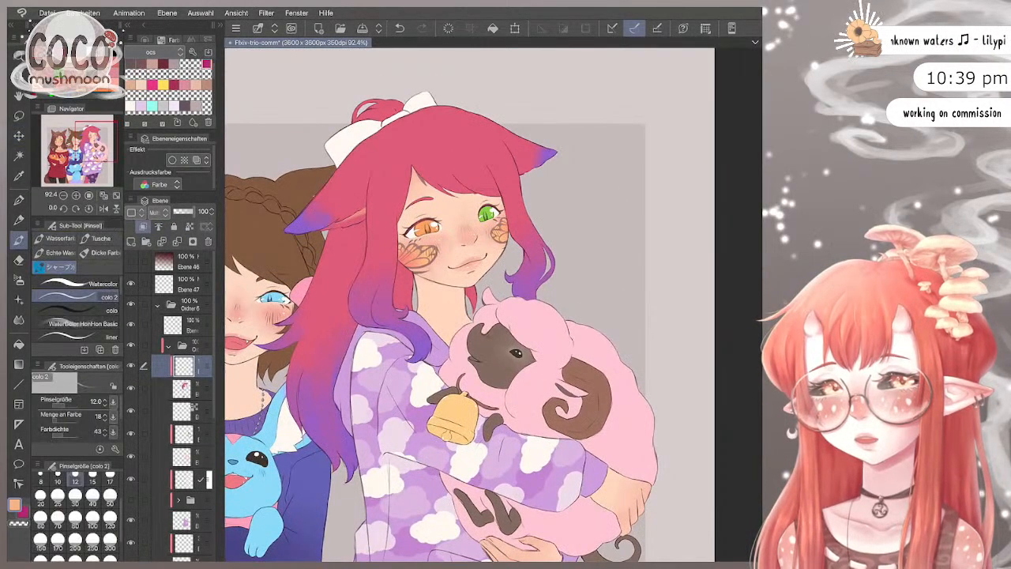
key(x)
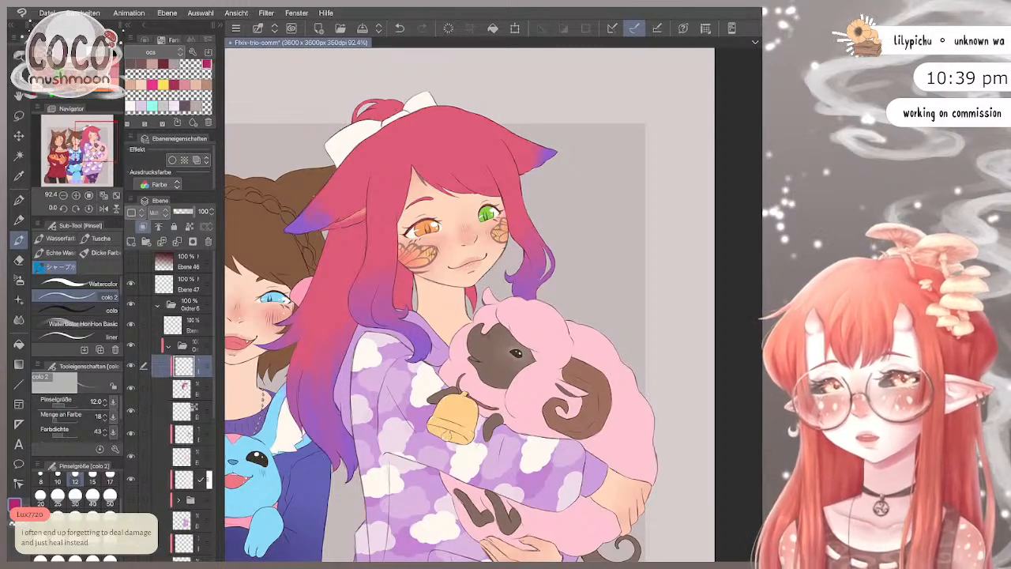
scroll(341, 231, up, 2)
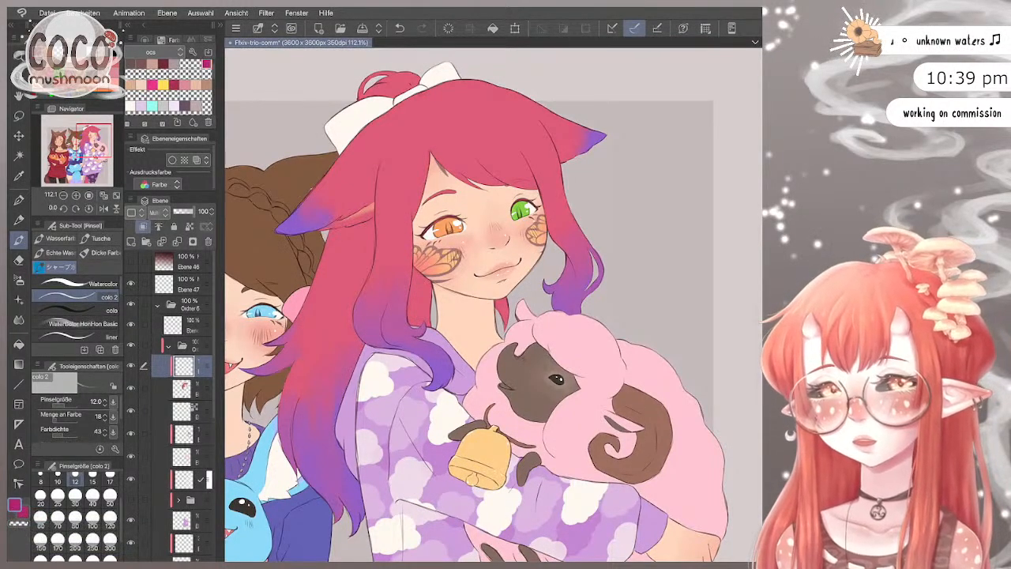
scroll(478, 312, up, 1)
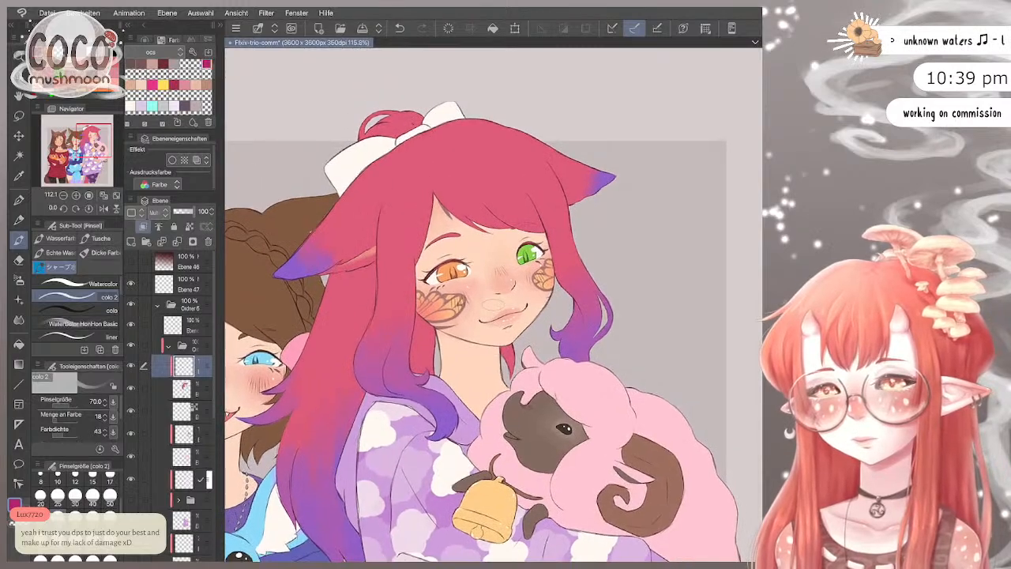
mouse_move(416, 150)
mouse_down()
mouse_move(450, 151)
mouse_move(435, 140)
mouse_move(414, 147)
mouse_move(431, 147)
mouse_up()
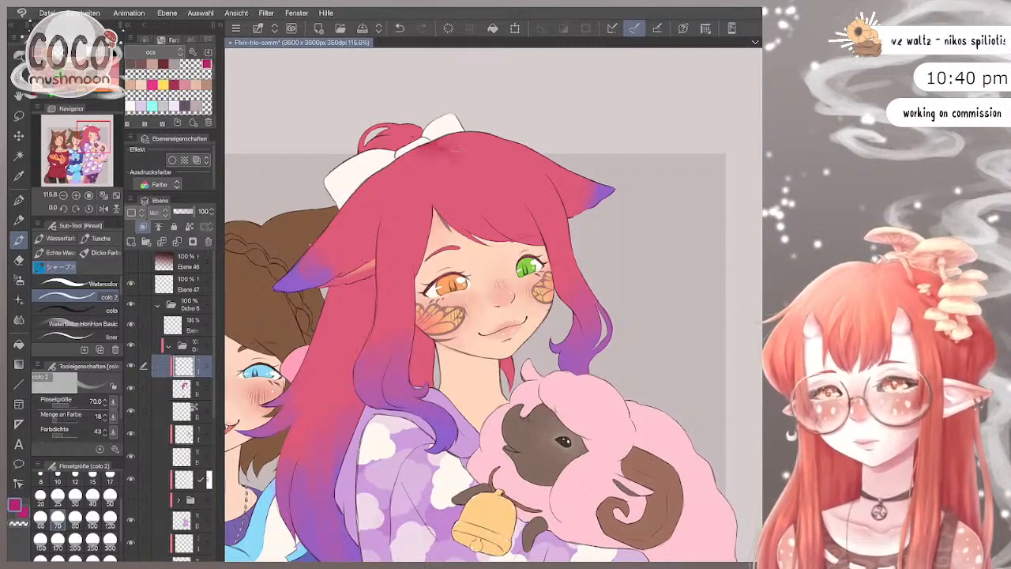
Step: Paint magenta shading along the fold and purple tip of the large ear beside the bow, using brush sizes 40, 70 and 50
click(93, 496)
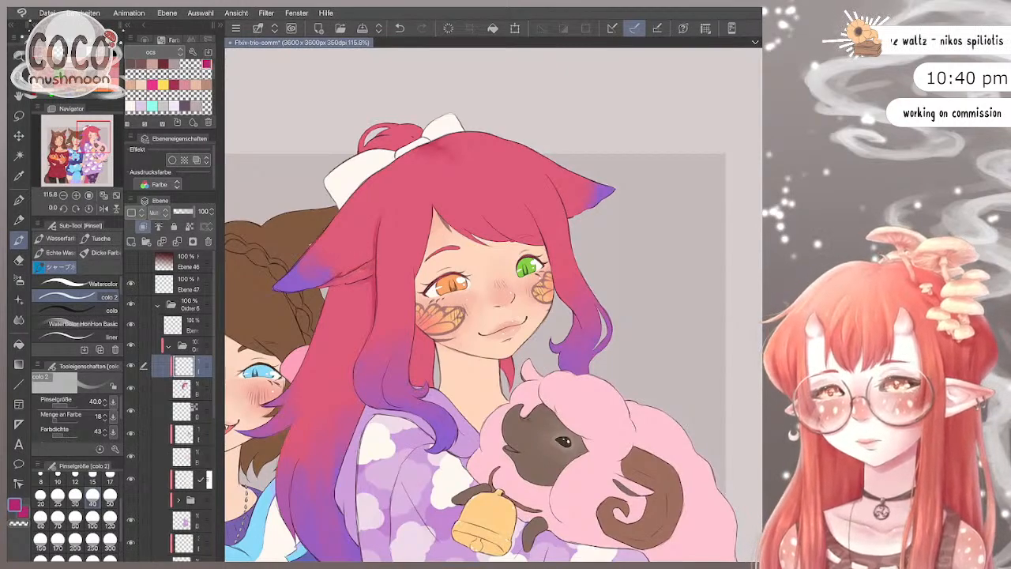
click(58, 519)
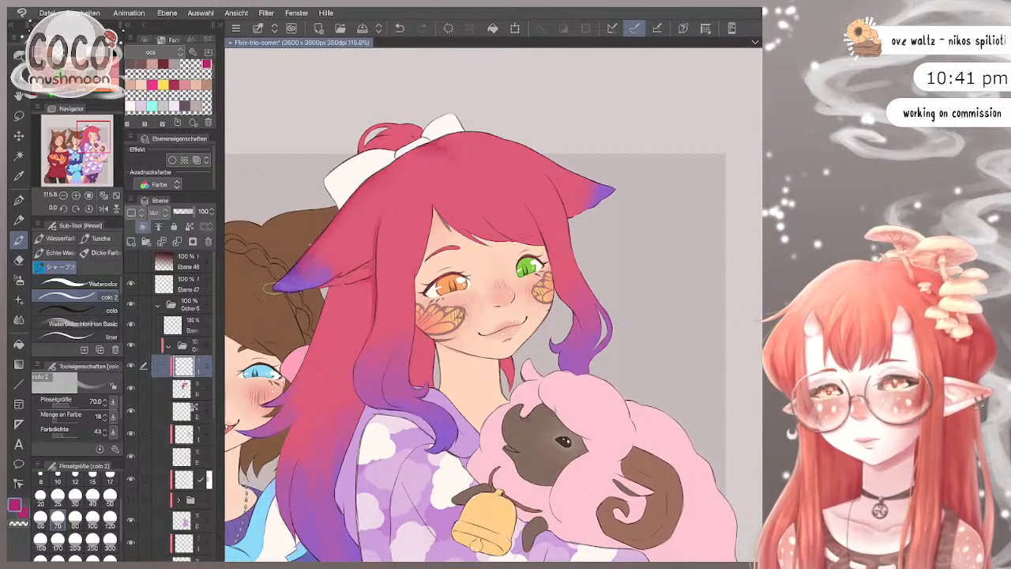
drag(287, 290, 278, 289)
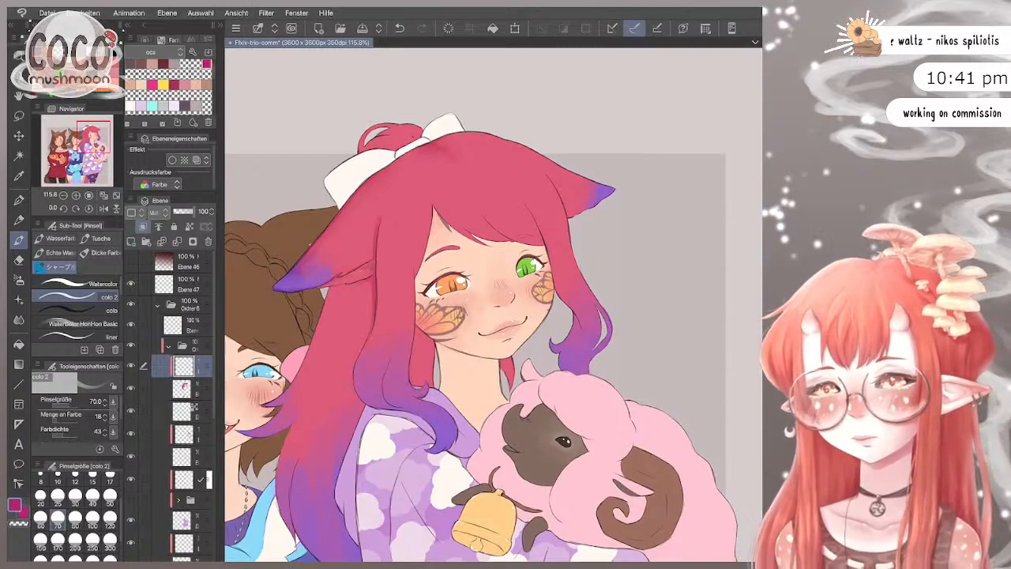
key(bracketleft)
key(bracketleft)
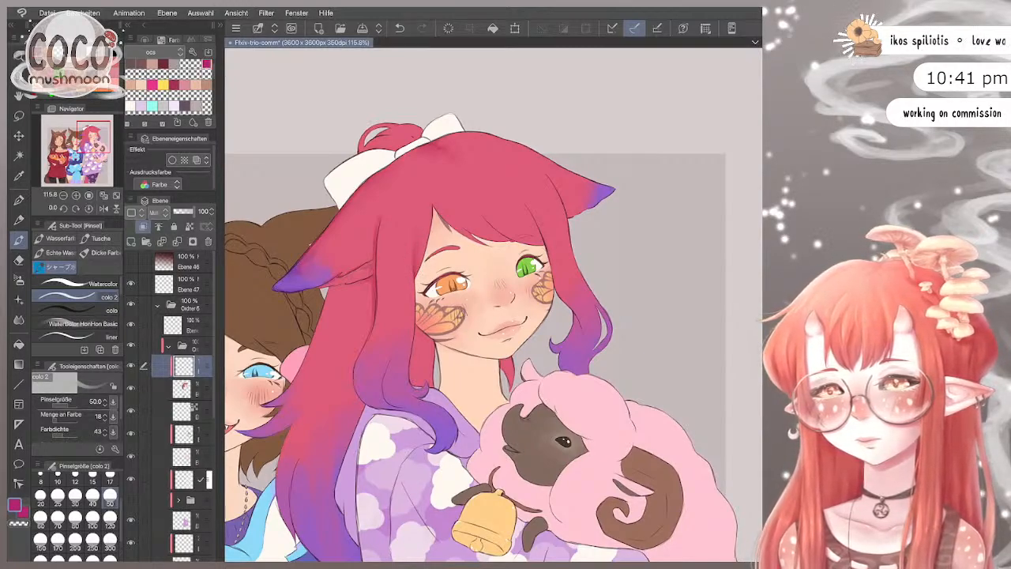
Step: Shade the upper edge and tip of the large ear in broader magenta strokes with brush sizes between 80 and 120
key(bracketright)
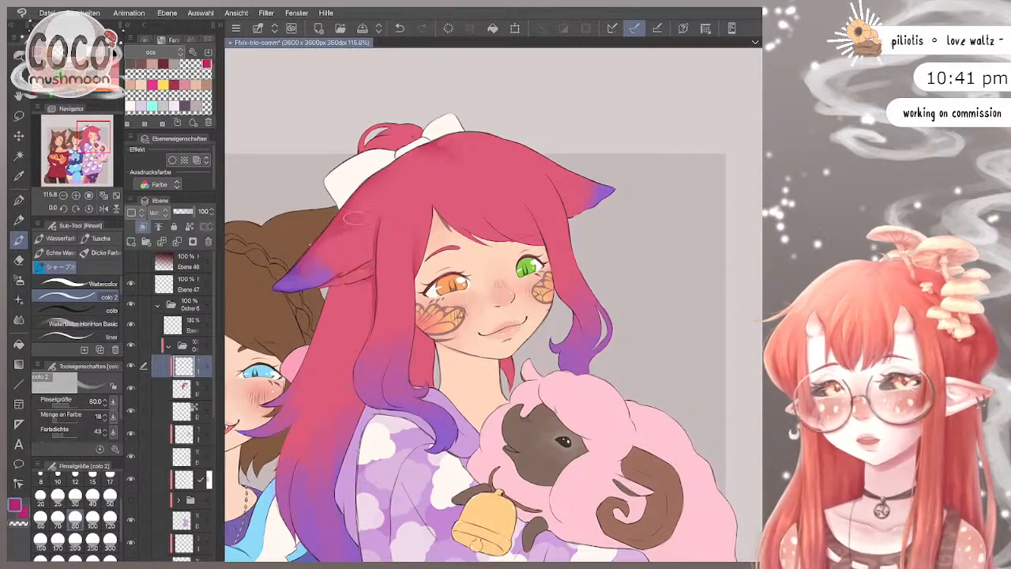
key(bracketright)
key(bracketright)
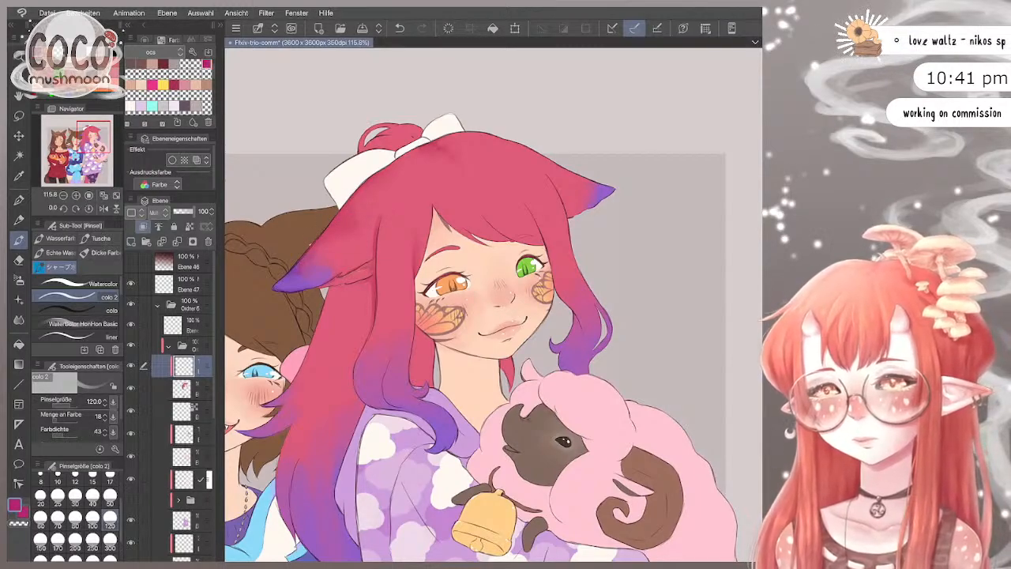
key(bracketleft)
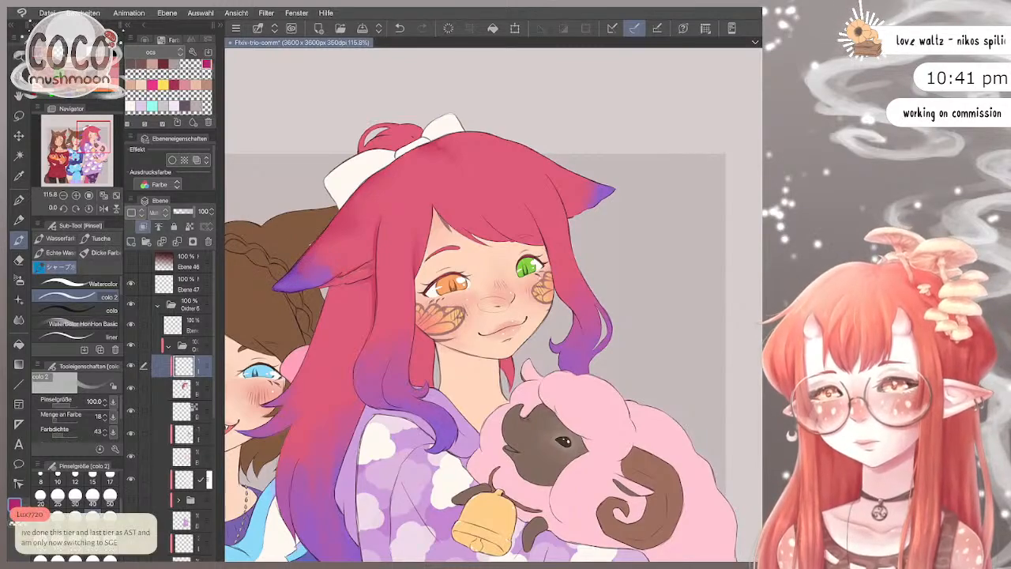
key(bracketleft)
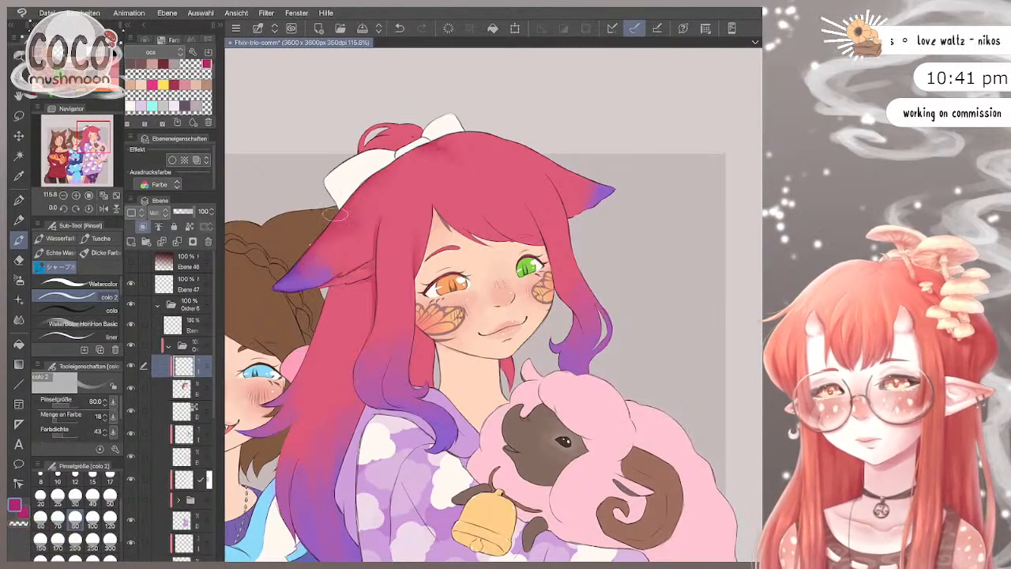
drag(276, 277, 292, 288)
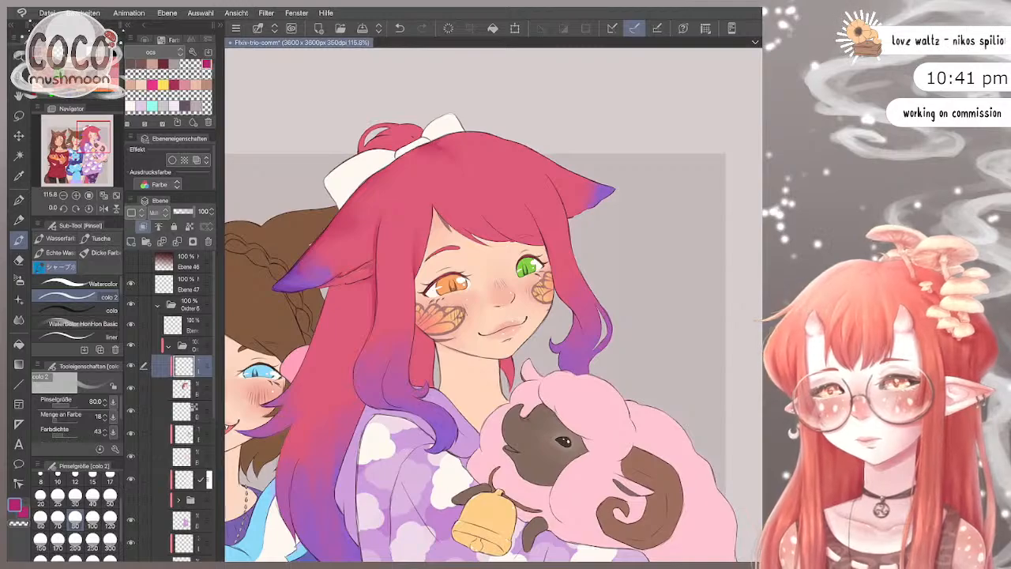
Step: Add finer magenta shading to the inner fold of the large ear with brush sizes 50 and 25
key(bracketleft)
key(bracketleft)
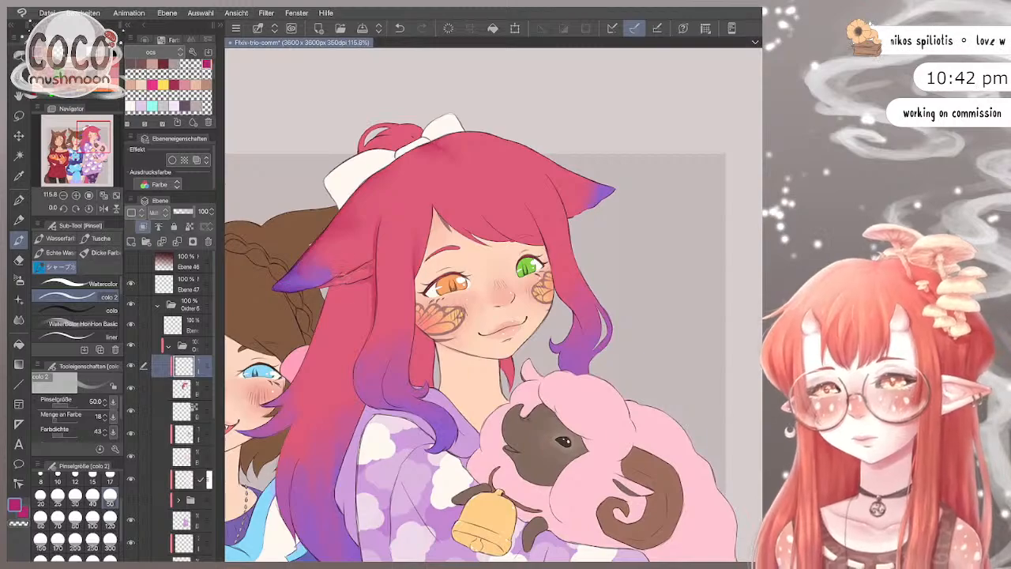
key(bracketleft)
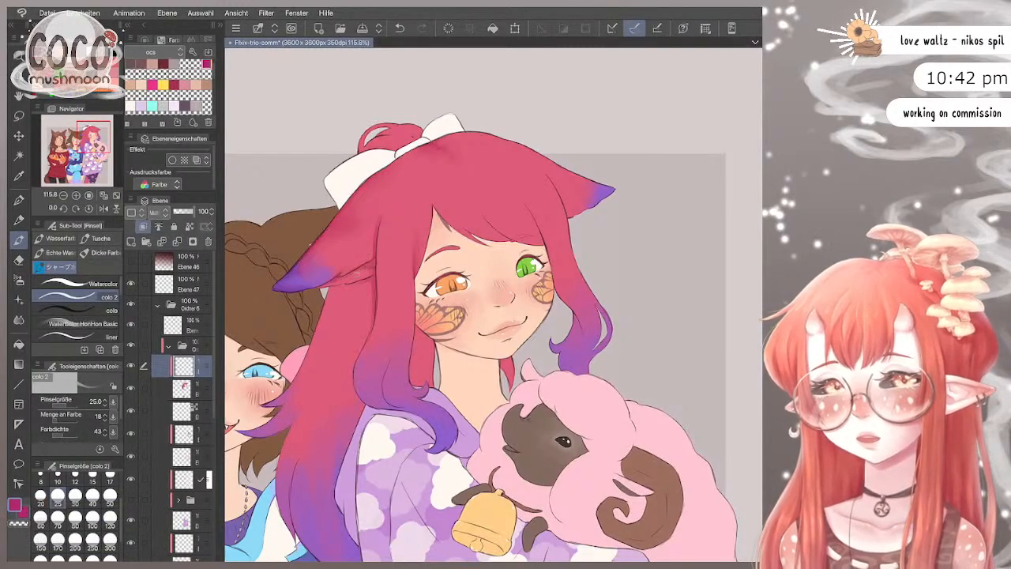
Step: Shade the smaller ear on the far side of the head in magenta with brush sizes 50, 70 and 40
click(110, 495)
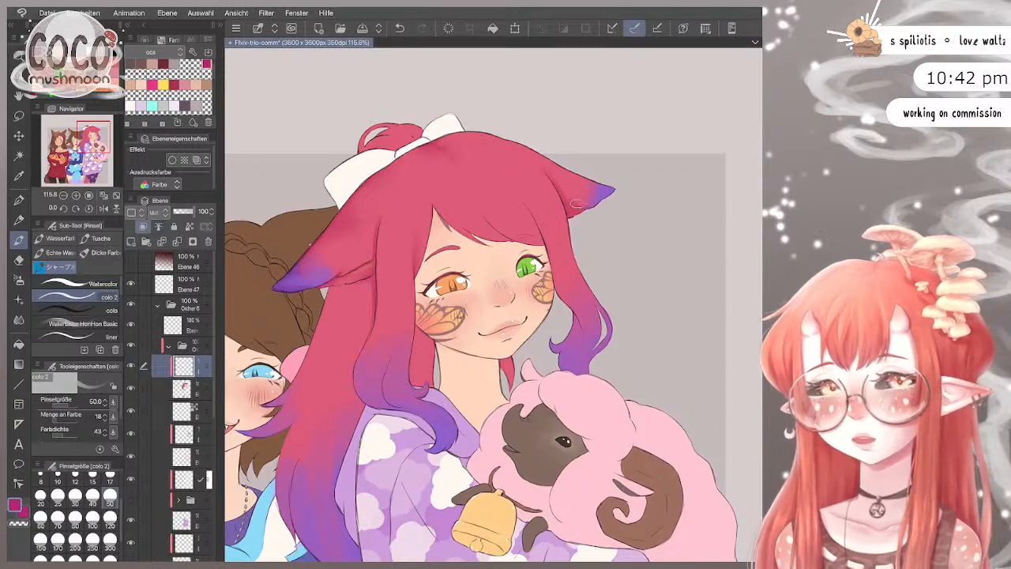
click(58, 516)
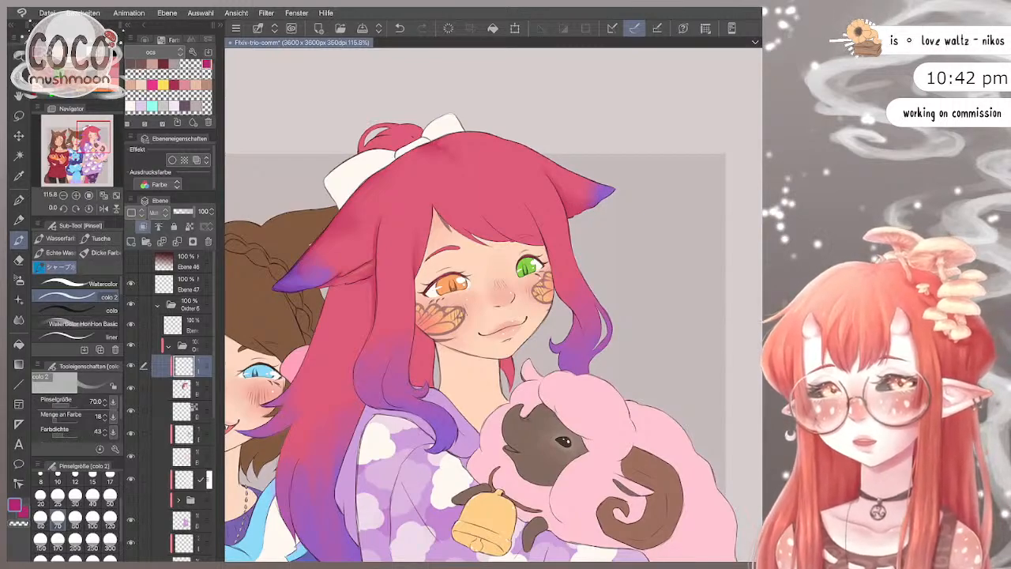
click(92, 495)
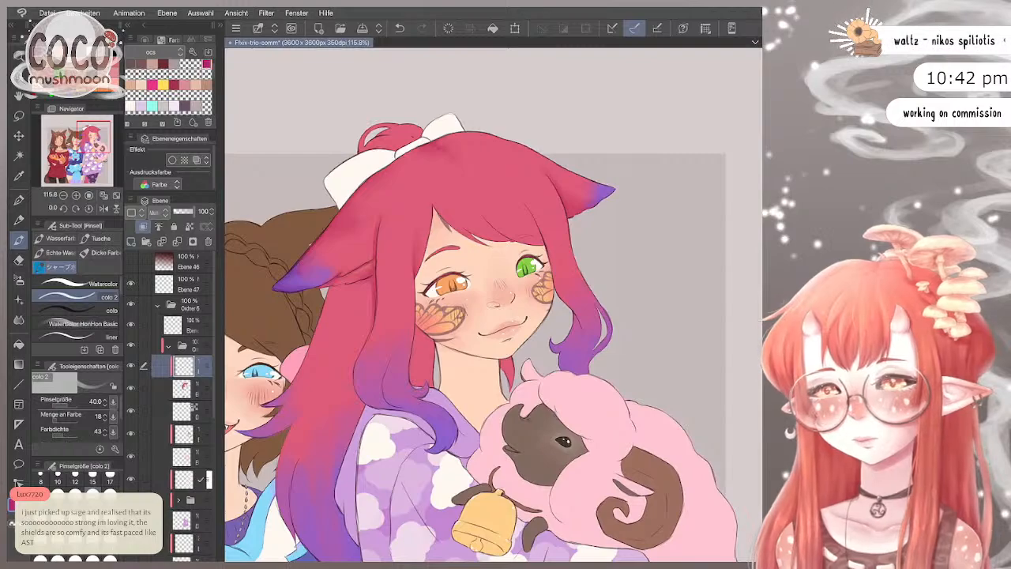
Step: Soften the new hair shading around the fringe with transparent colour at size 80, and reduce the brush to size 25
scroll(486, 180, up, 1)
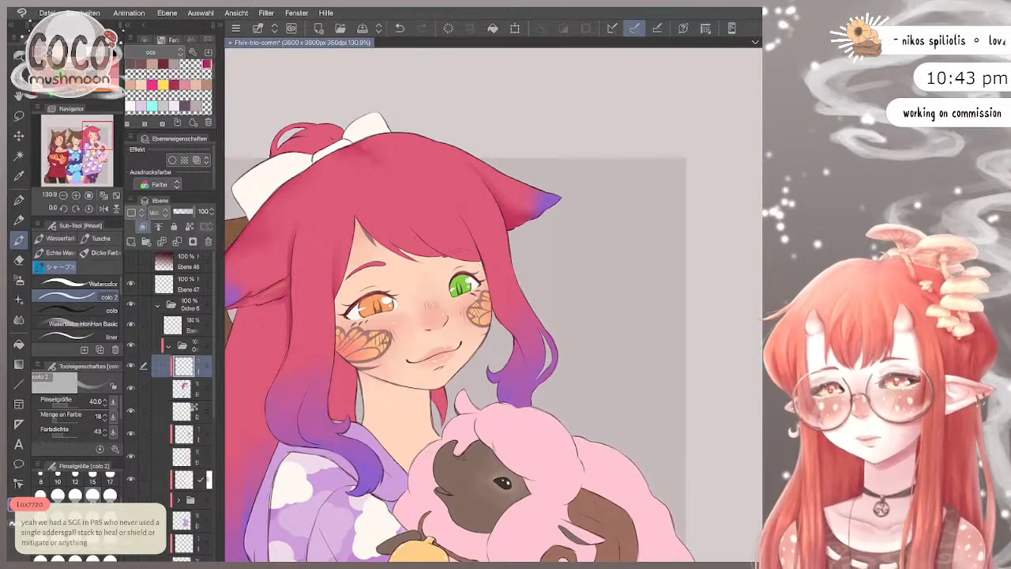
click(93, 494)
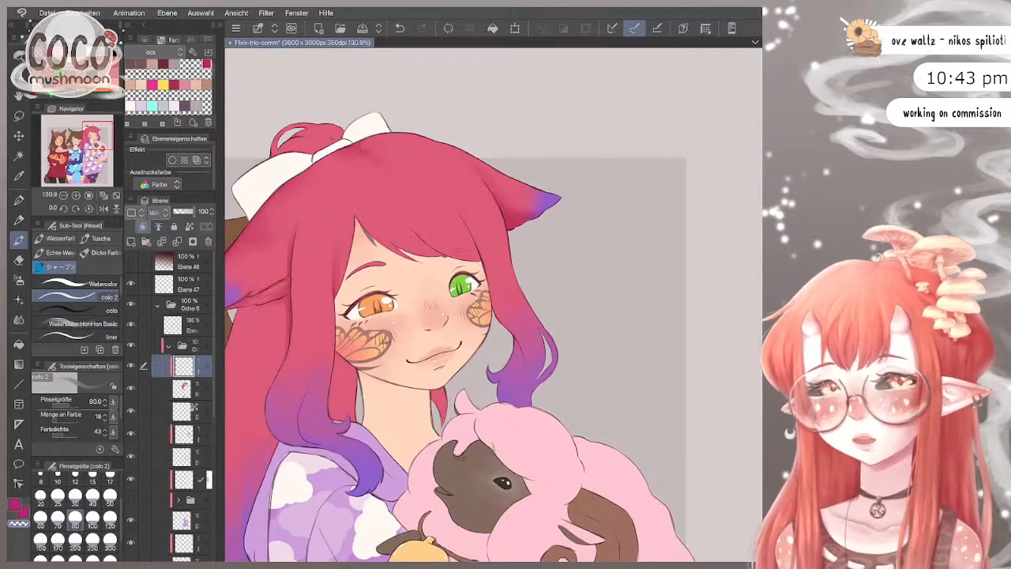
key(bracketleft)
key(bracketleft)
key(bracketleft)
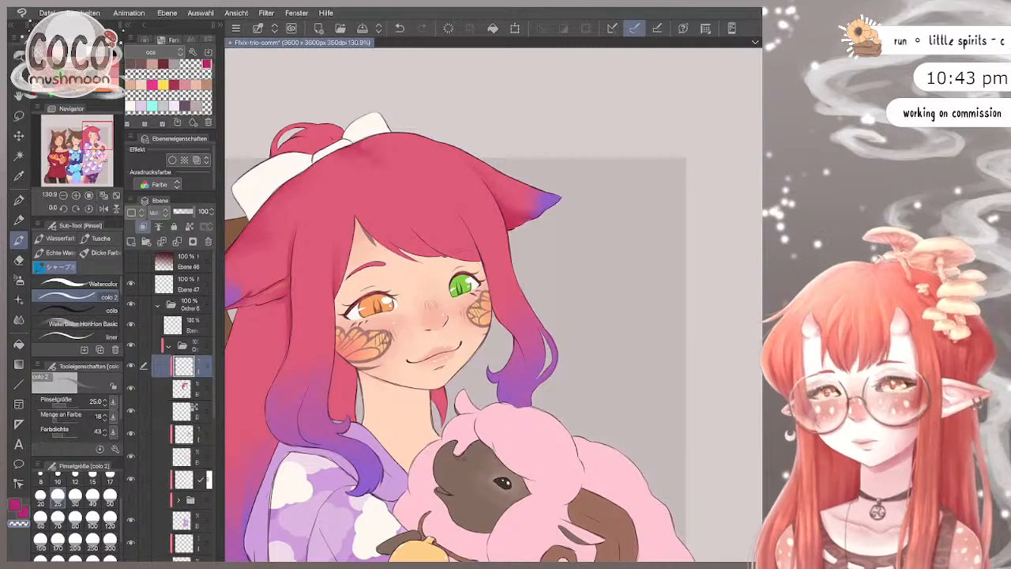
Step: Mirror the canvas view and paint magenta shading at the small ear's base and along the fringe with brush sizes 25, 50 and 60
key(h)
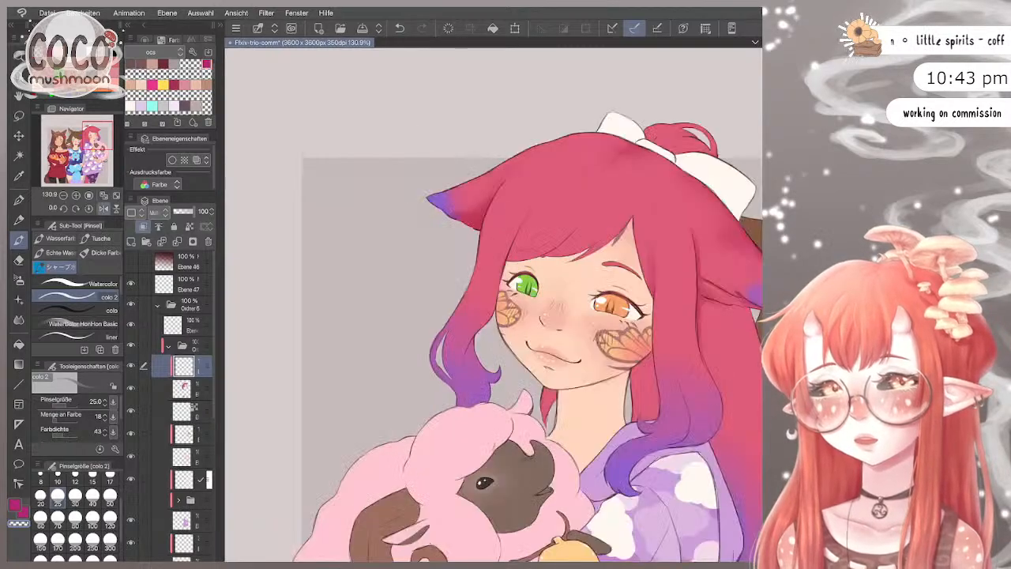
scroll(699, 77, up, 2)
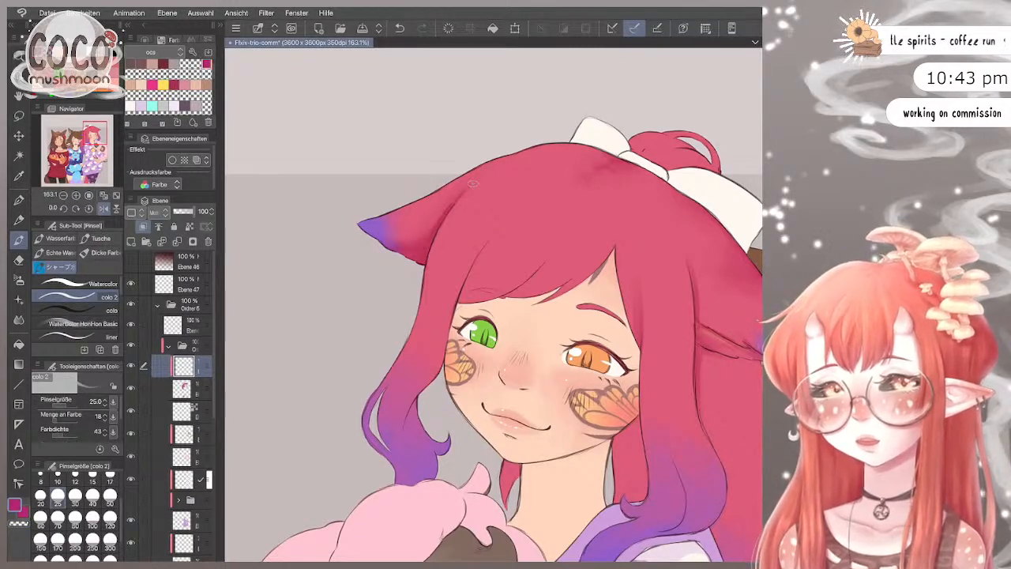
click(110, 497)
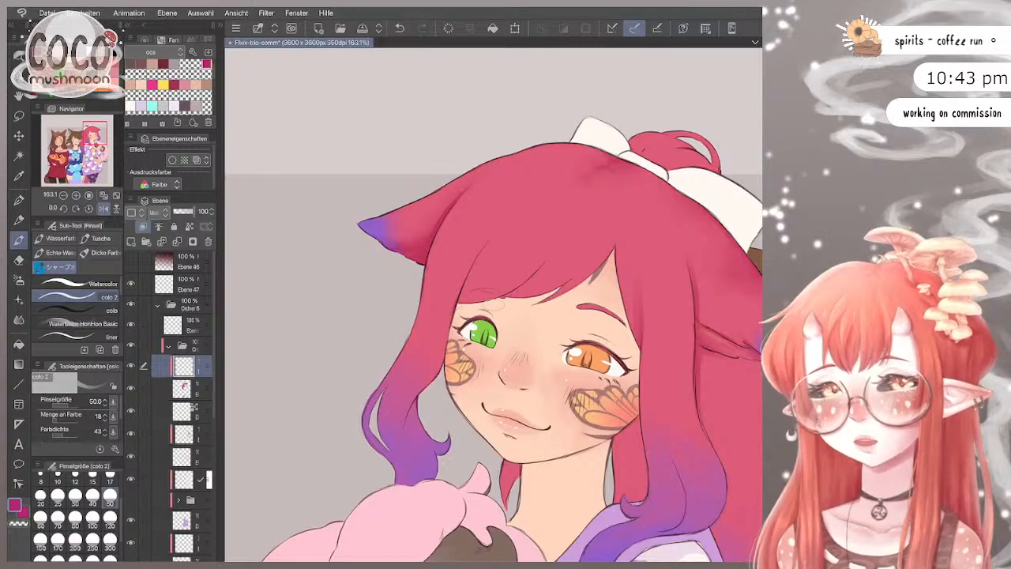
click(40, 518)
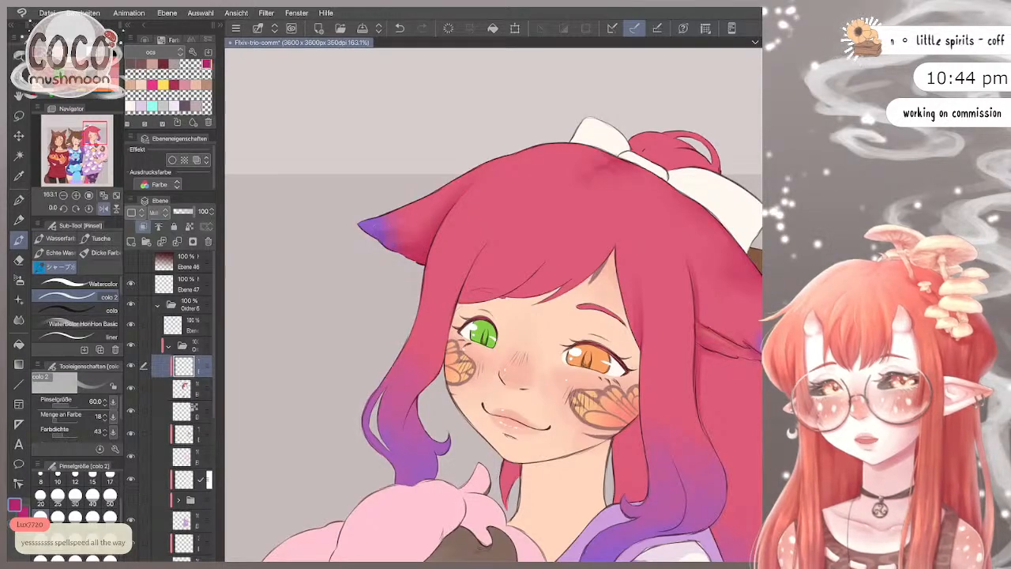
Step: Rotate the canvas view by about -14 degrees and deepen the magenta shading between the fringe strands with brush sizes 30 and 50
scroll(494, 304, down, 3)
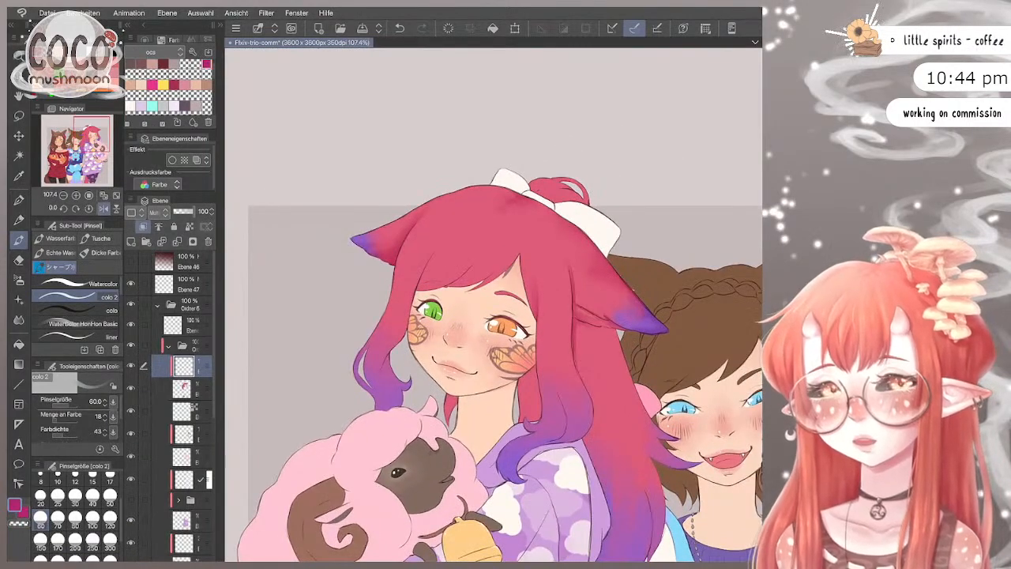
click(75, 495)
scroll(494, 304, down, 2)
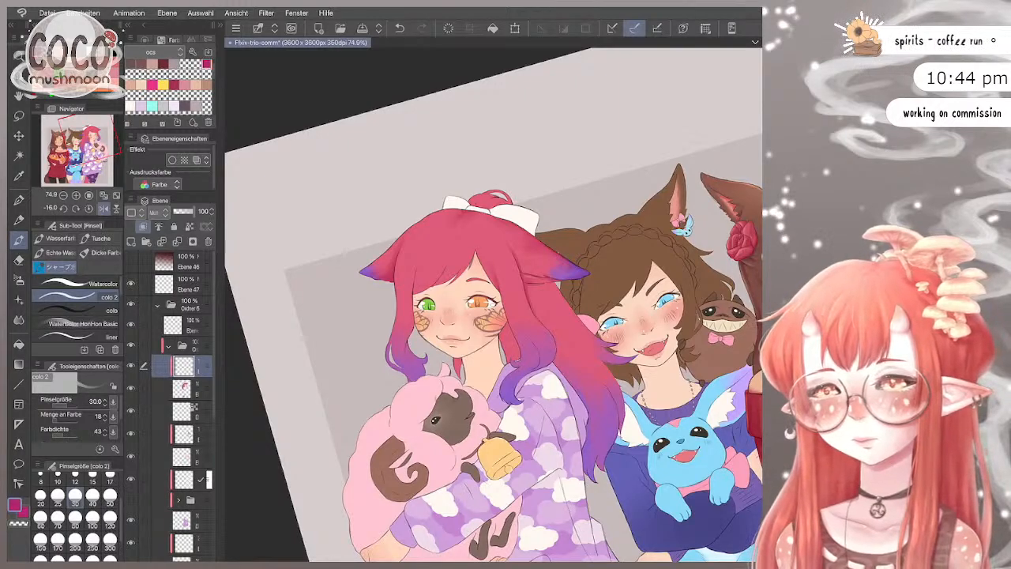
scroll(494, 304, up, 3)
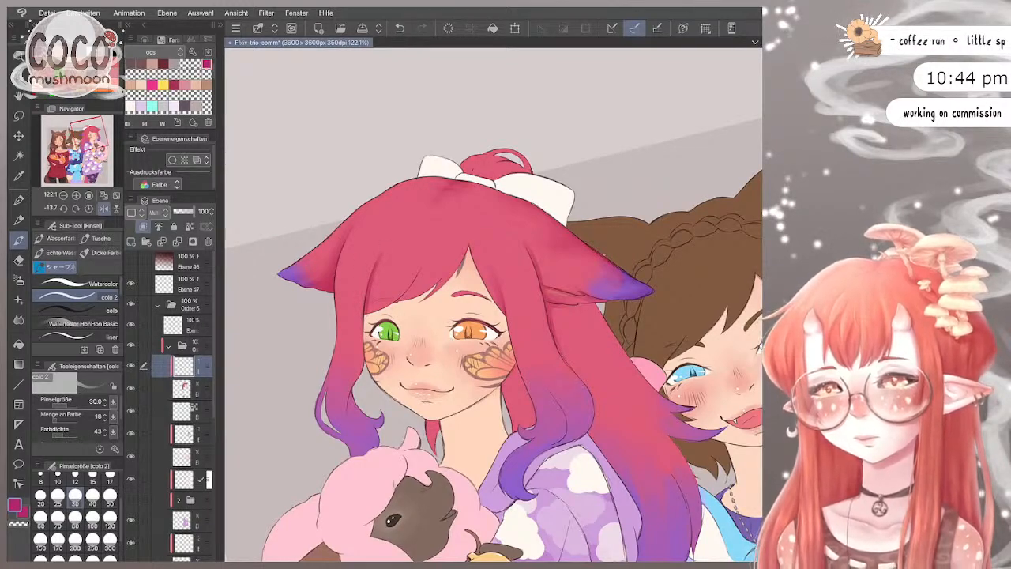
click(110, 495)
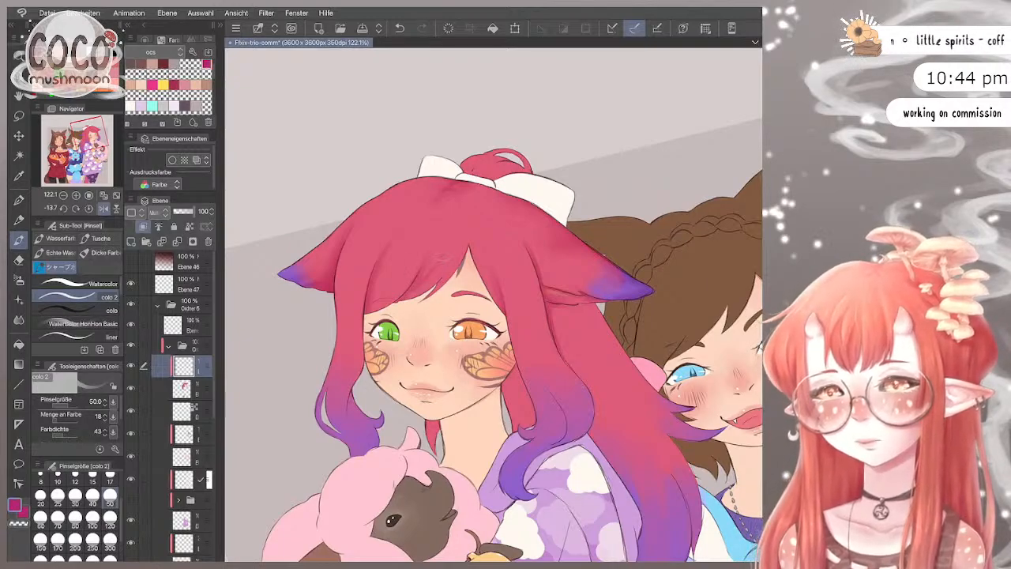
key(c)
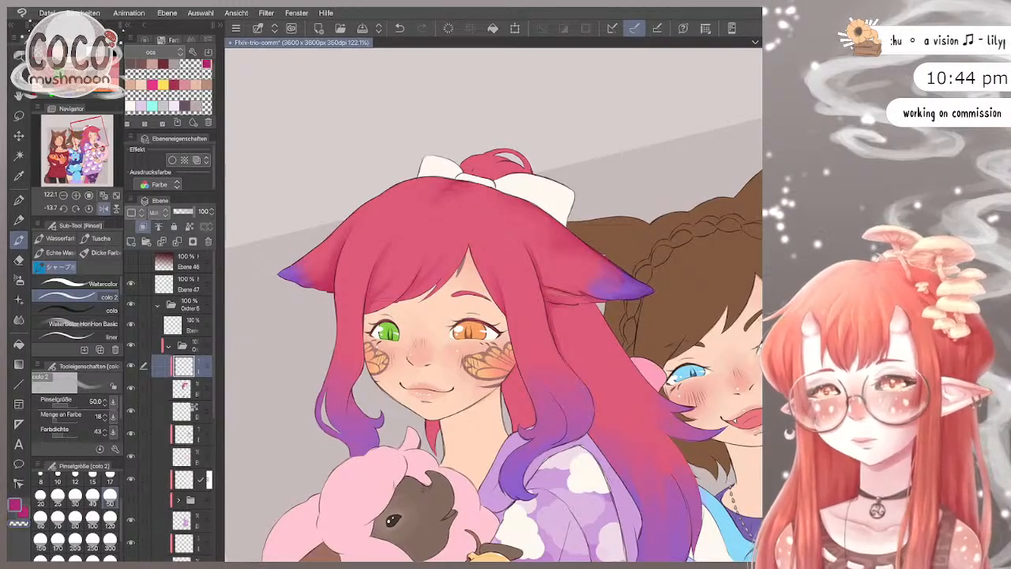
Step: Refine the fringe shading in magenta at size 30, soften it with transparent colour at size 80, and return to magenta at size 50
click(75, 494)
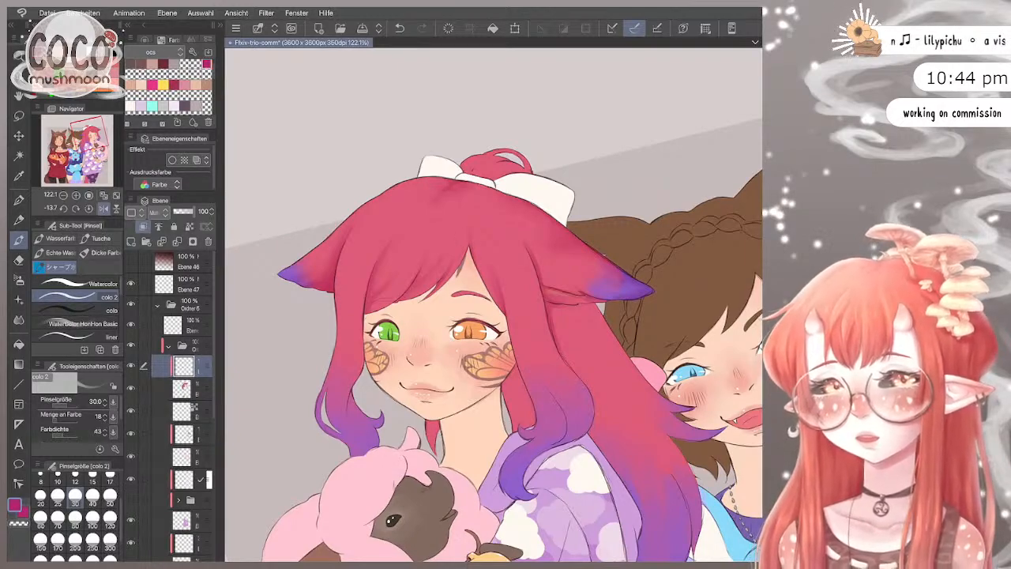
click(75, 519)
key(c)
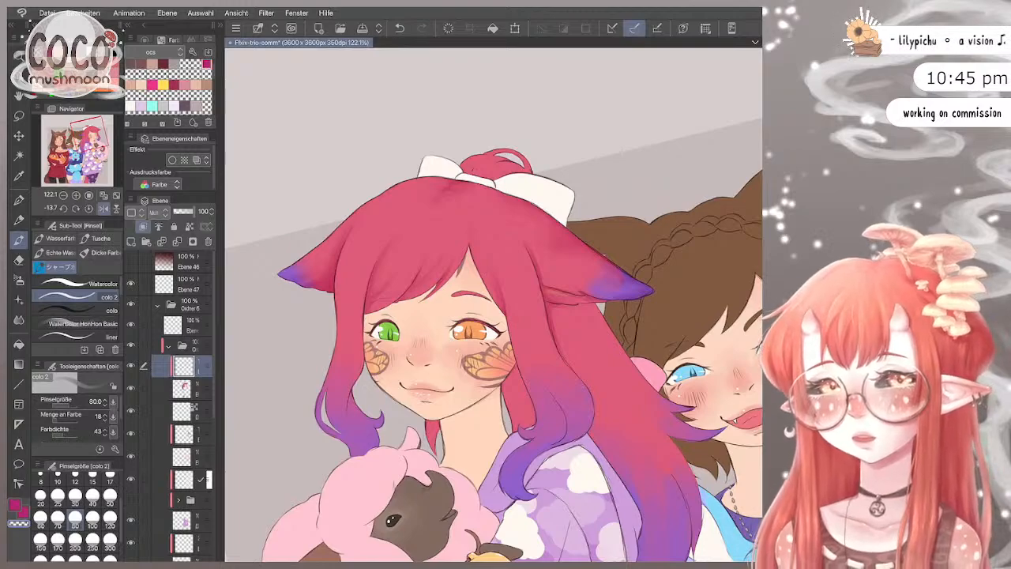
key(c)
click(110, 495)
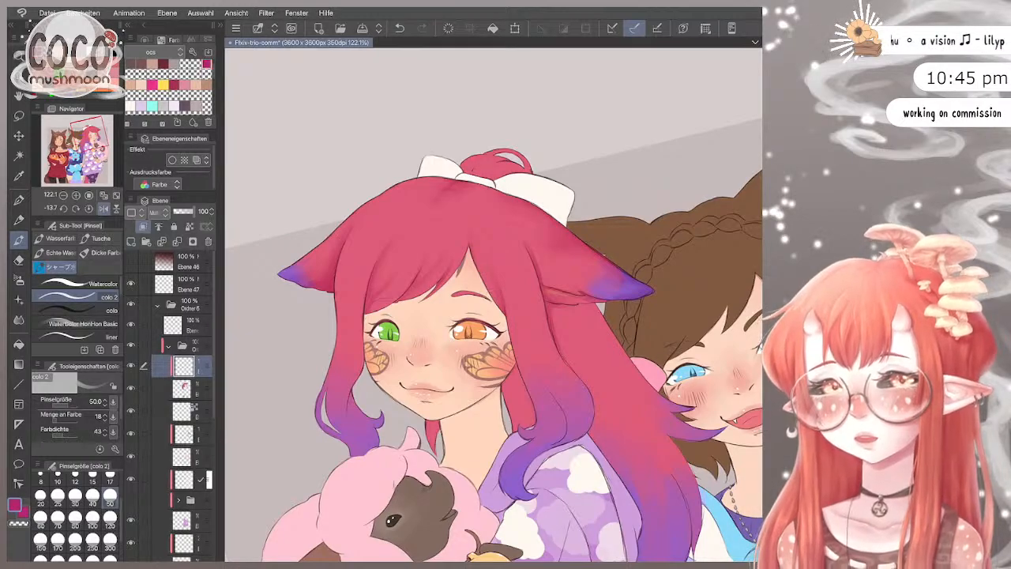
Step: Shade the narrow side lock beside the green eye in magenta with brush sizes 25, 30 and 50, softening it with transparent colour
scroll(494, 316, down, 2)
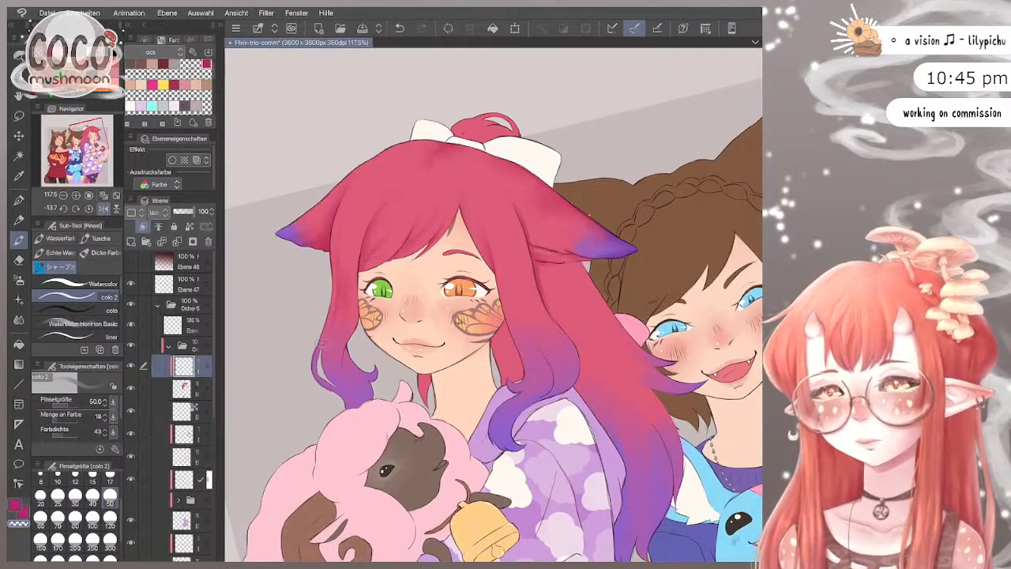
key(bracketleft)
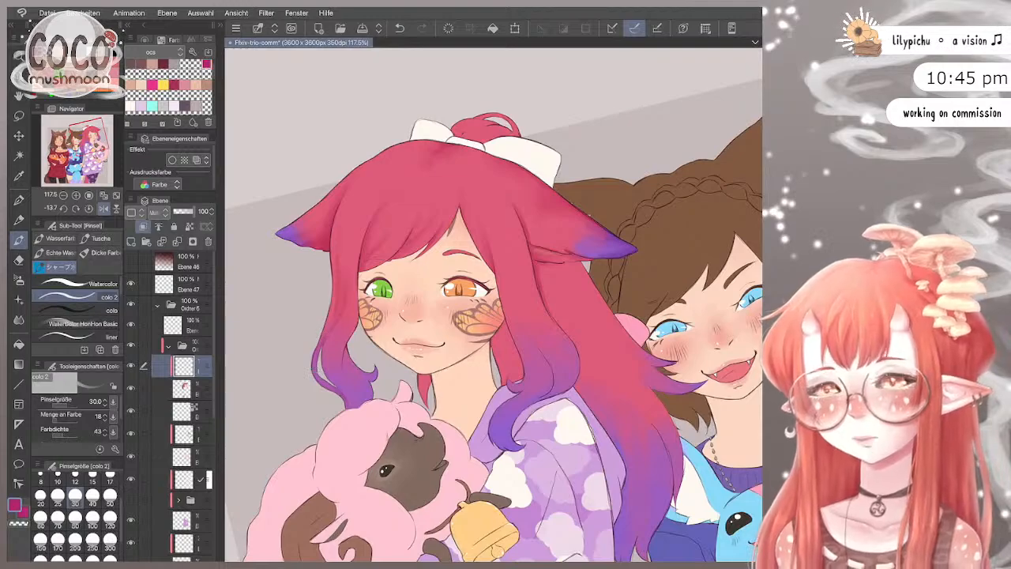
key(bracketright)
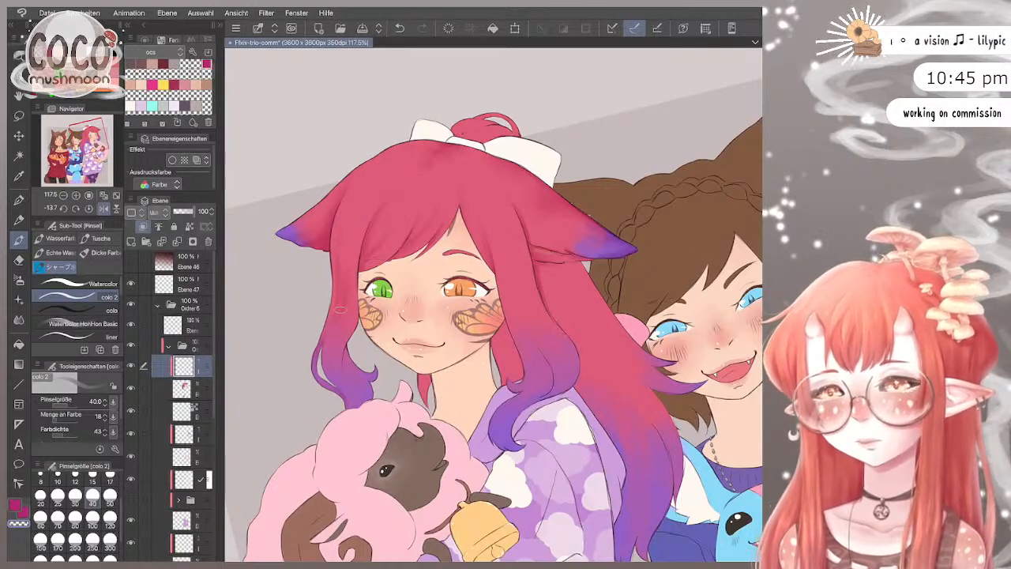
key(bracketleft)
key(bracketleft)
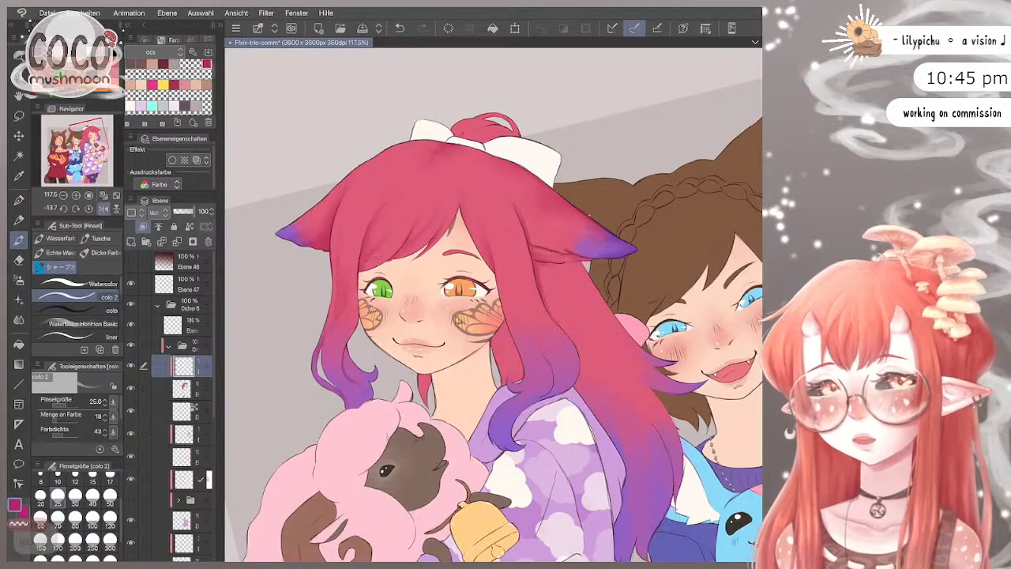
click(110, 496)
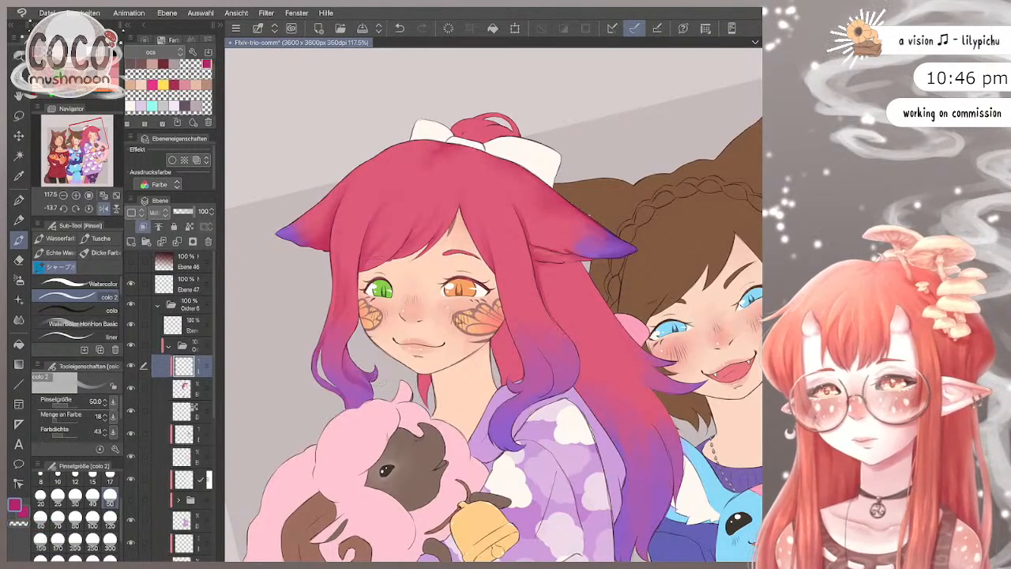
click(75, 493)
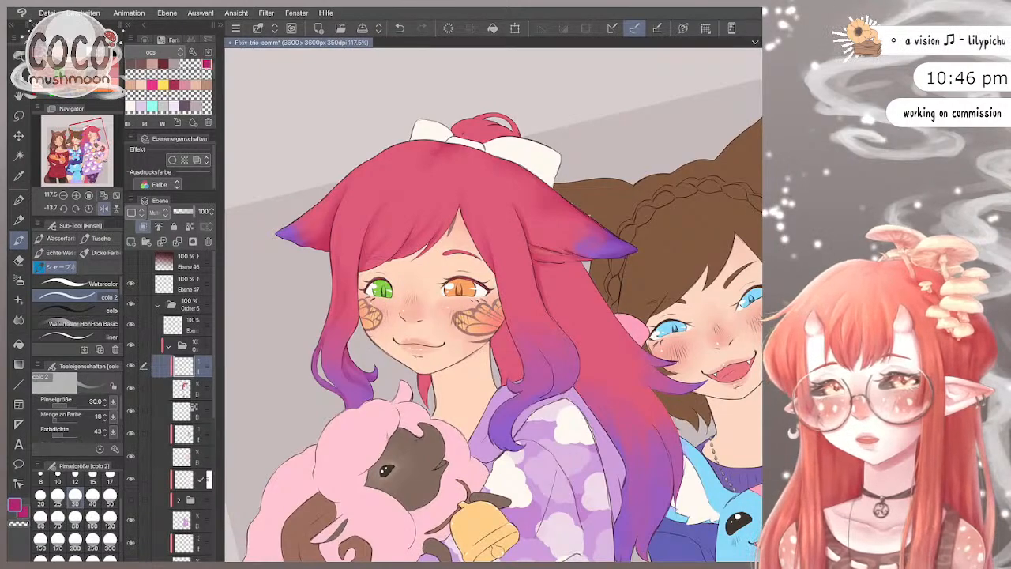
Step: Mirror the canvas view back with its rotation reset and soften the side lock's shading with transparent colour at sizes 30 and 50
scroll(494, 305, down, 6)
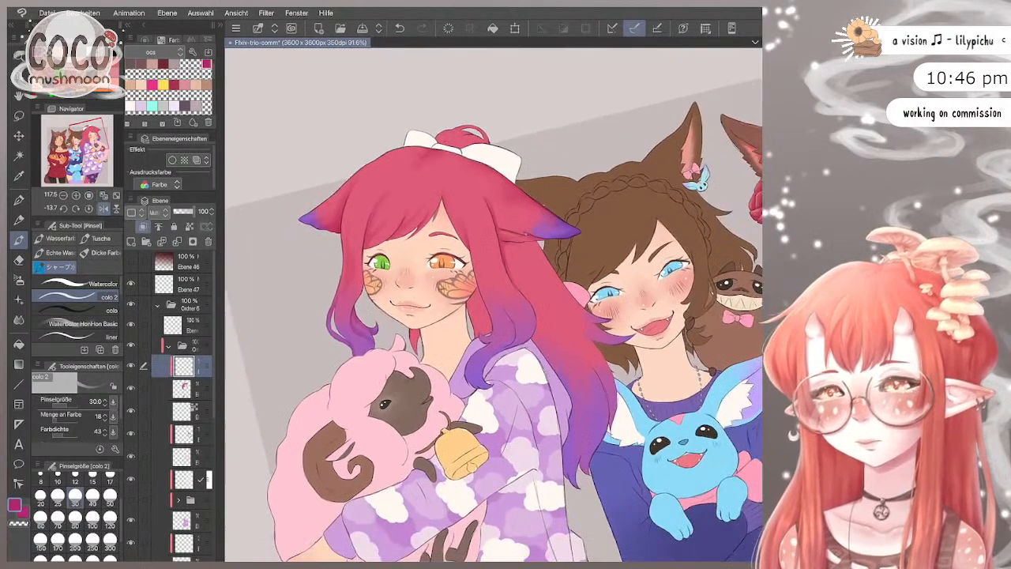
scroll(506, 316, up, 2)
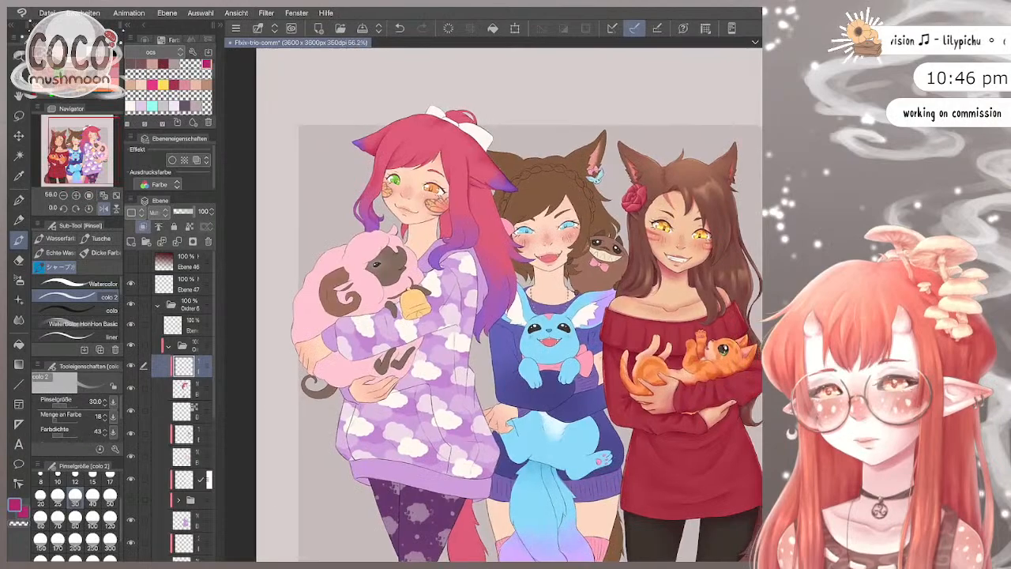
click(101, 208)
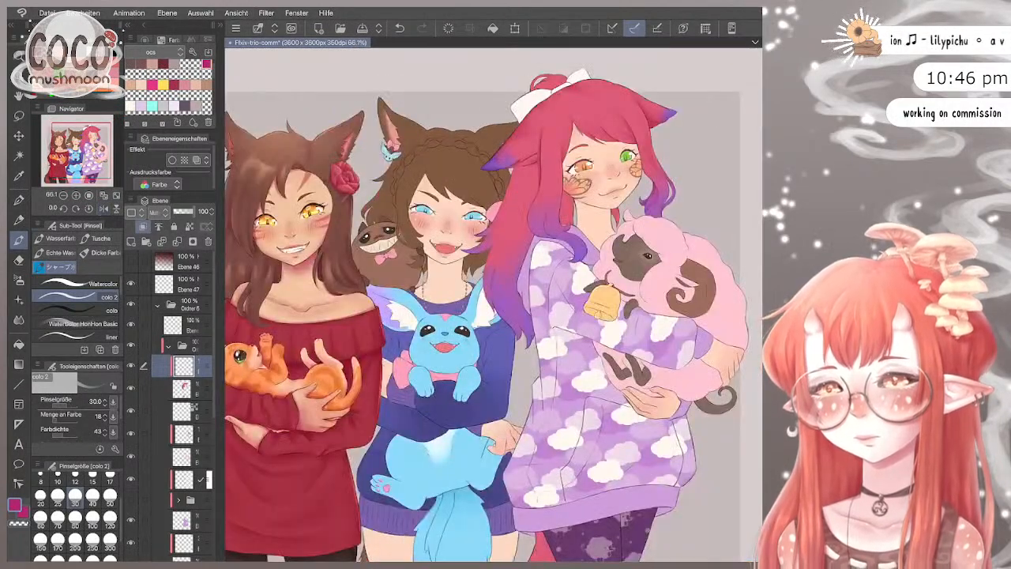
scroll(475, 316, up, 4)
scroll(534, 195, up, 2)
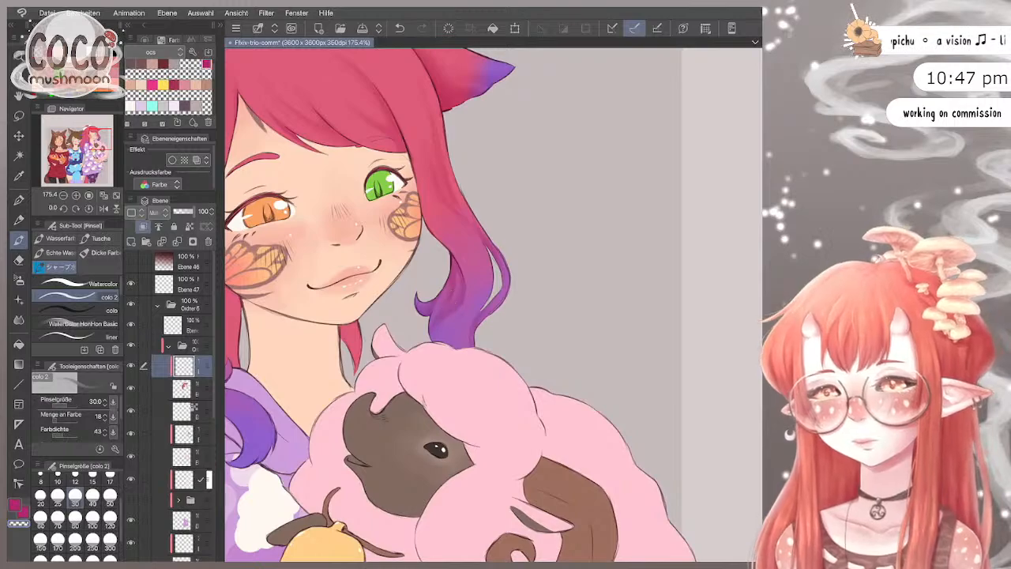
scroll(520, 237, down, 3)
scroll(463, 304, down, 1)
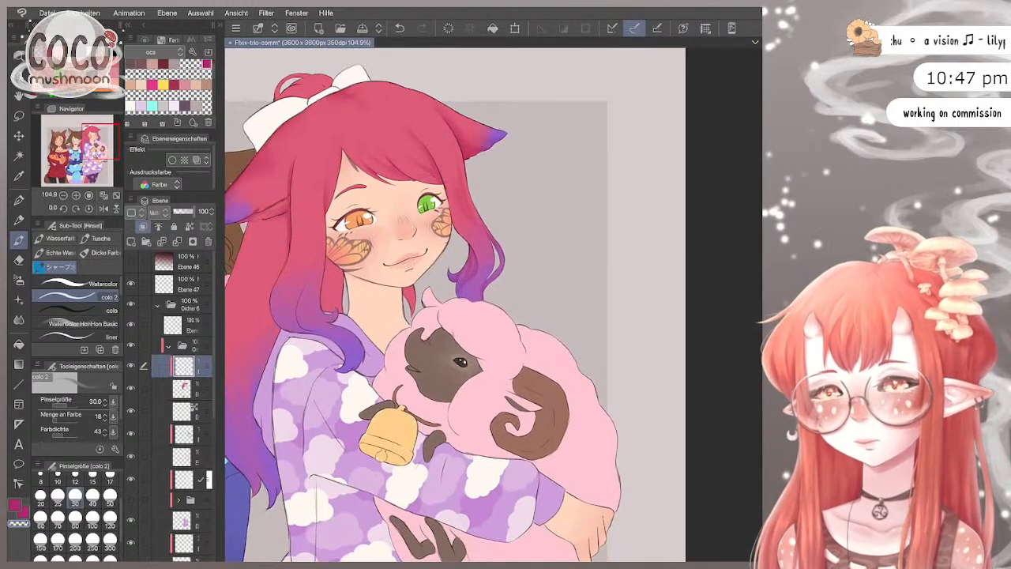
click(15, 504)
click(110, 497)
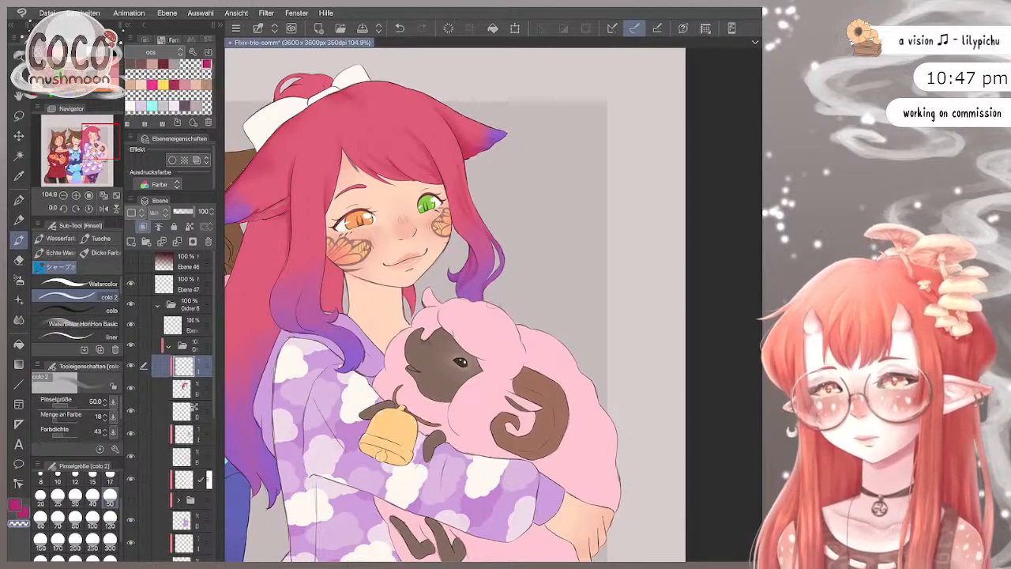
Step: Build up magenta shading on the side lock beside the green eye with brush sizes 30, 40 and 50
key(bracketleft)
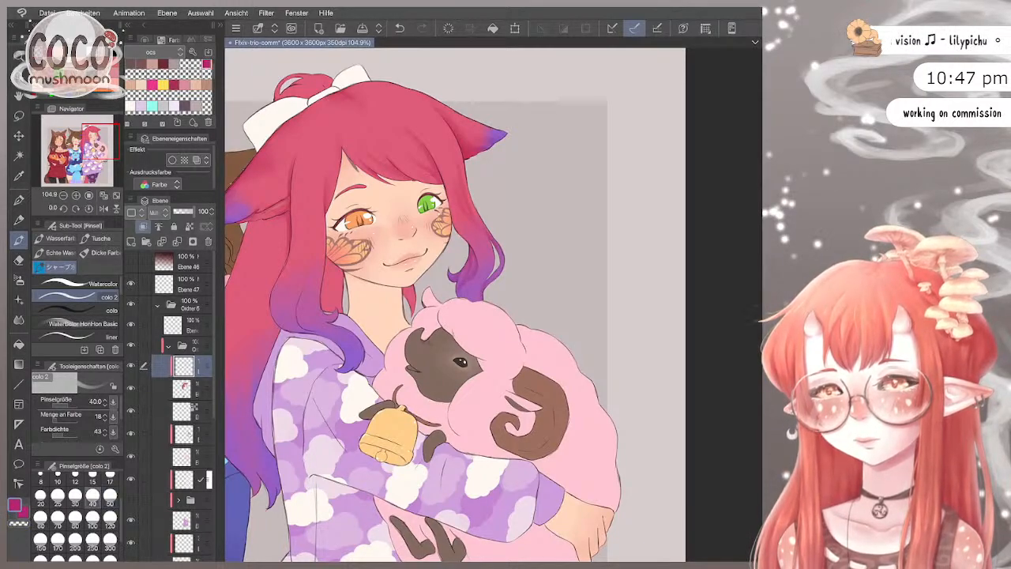
key(bracketleft)
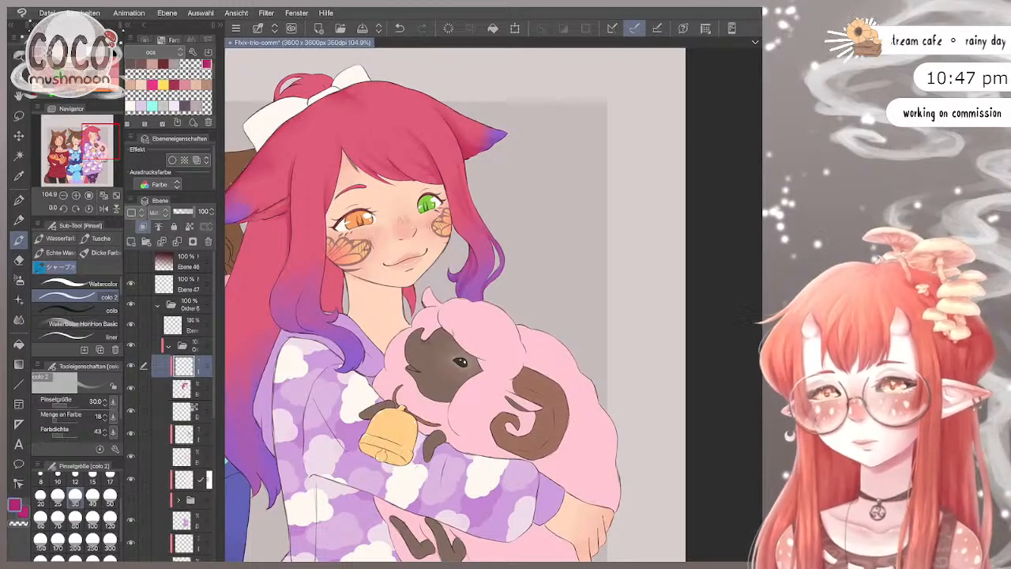
key(bracketright)
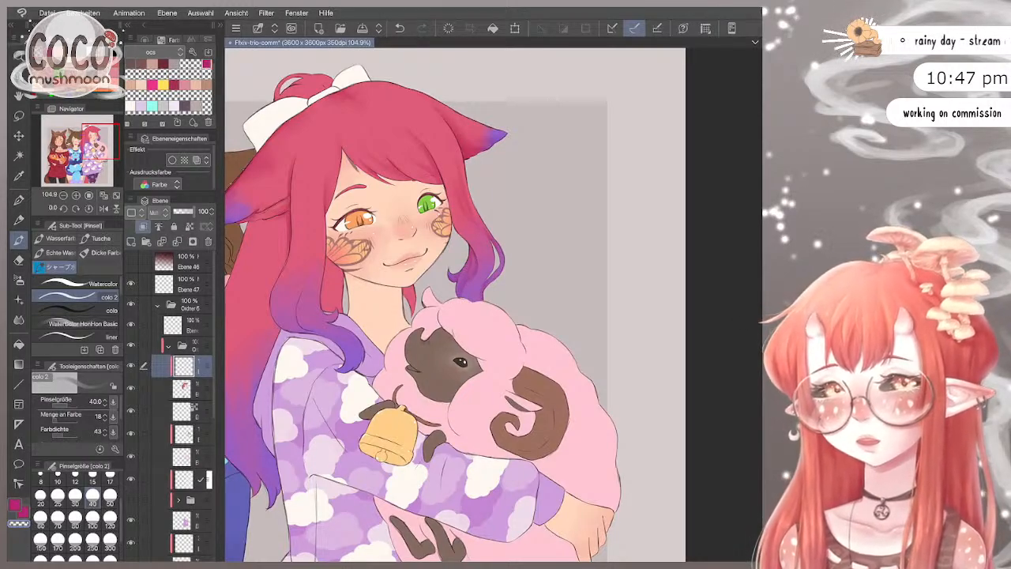
key(bracketright)
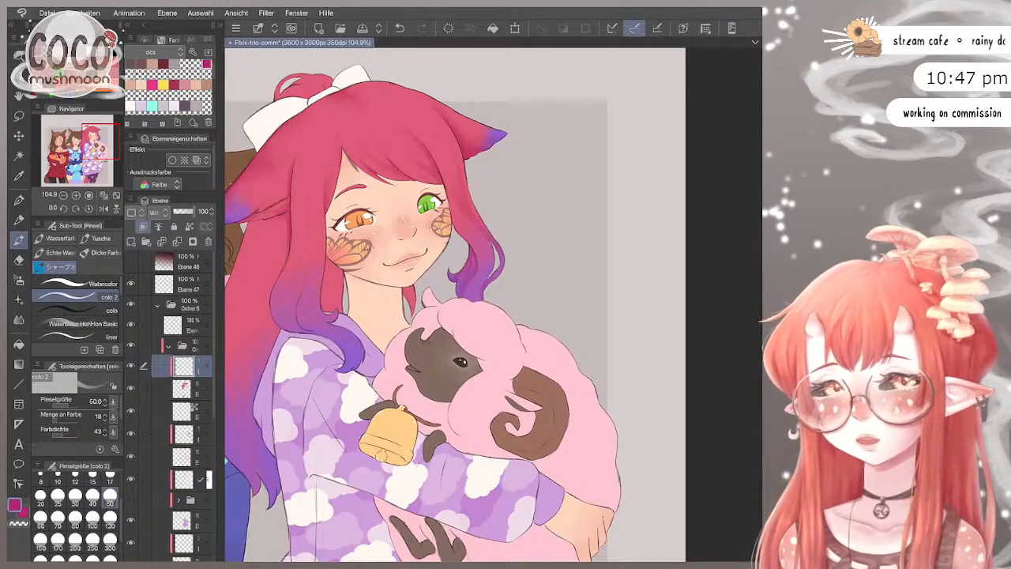
click(75, 494)
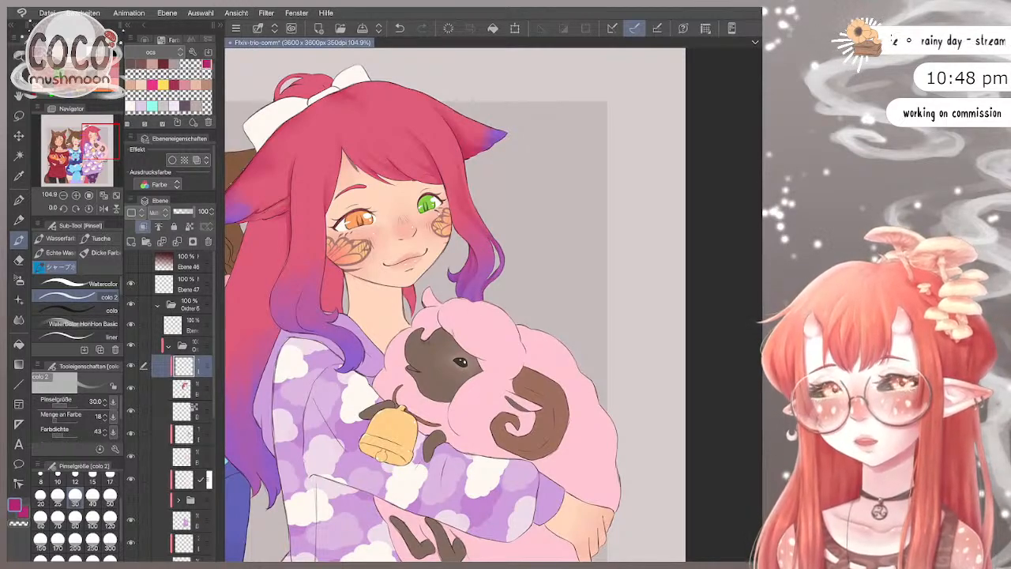
Step: Blend the side lock shading with transparent colour at size 50 and refine it in magenta at sizes 30 and 25
key(c)
click(110, 497)
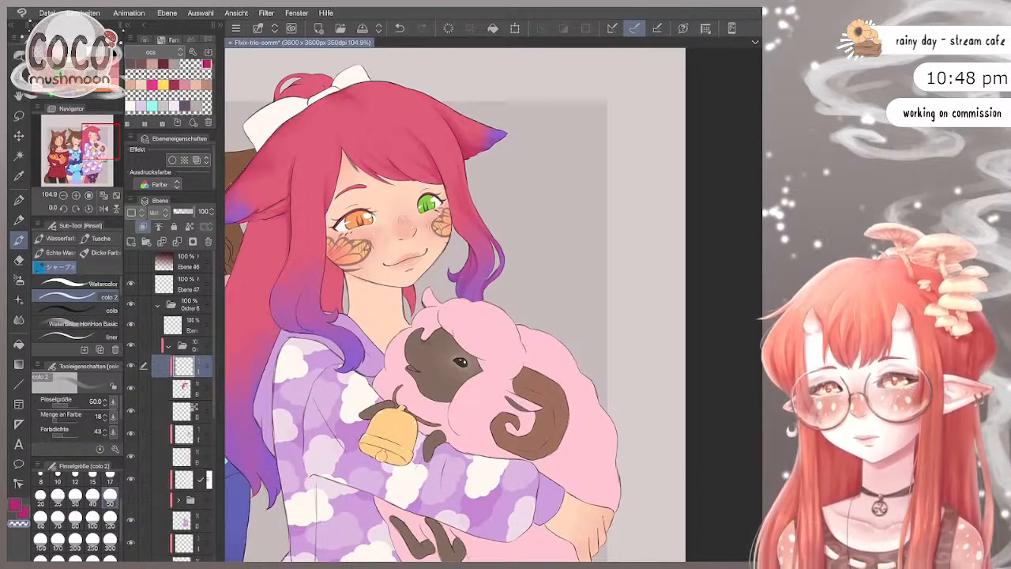
key(c)
click(75, 497)
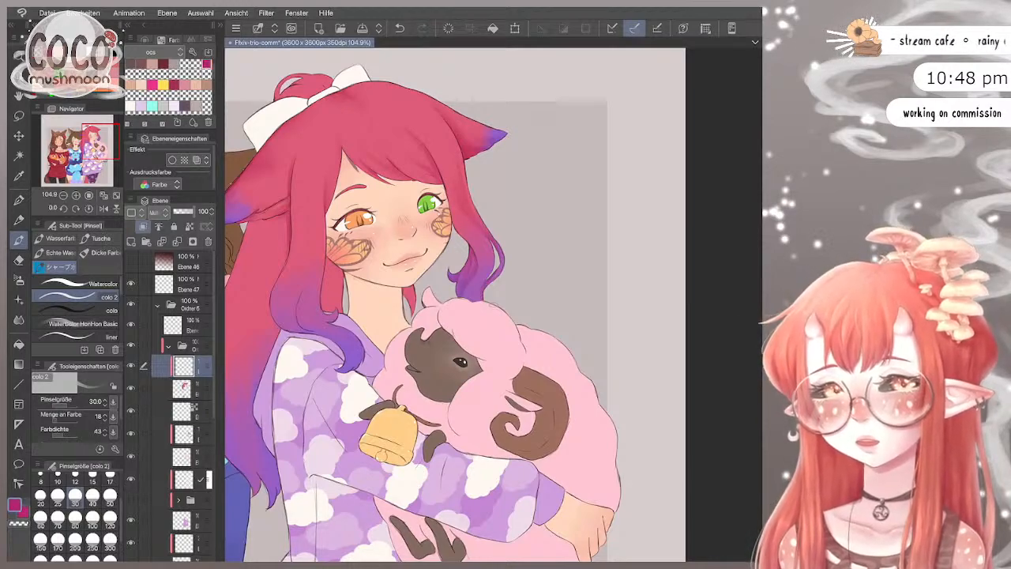
click(57, 495)
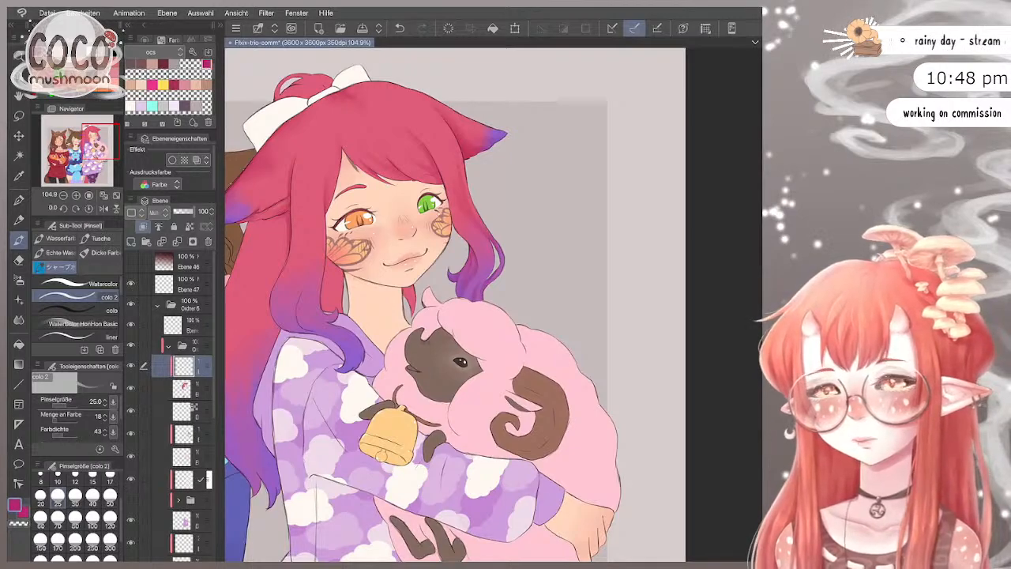
Step: Touch up the magenta shading along the fringe above the green eye and near the small ear with brush sizes 25 and 50
scroll(617, 266, down, 5)
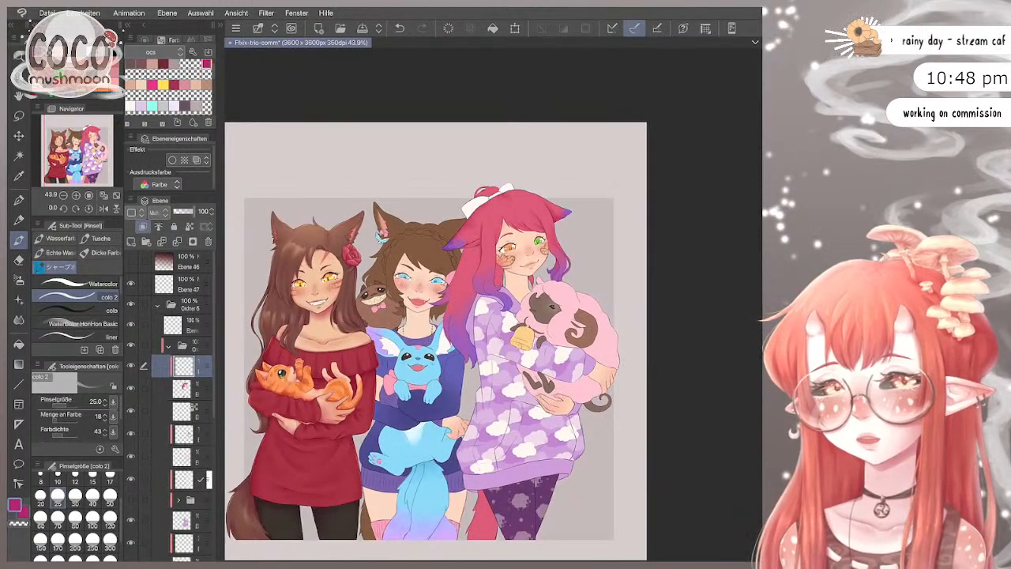
scroll(617, 263, up, 3)
scroll(600, 261, up, 3)
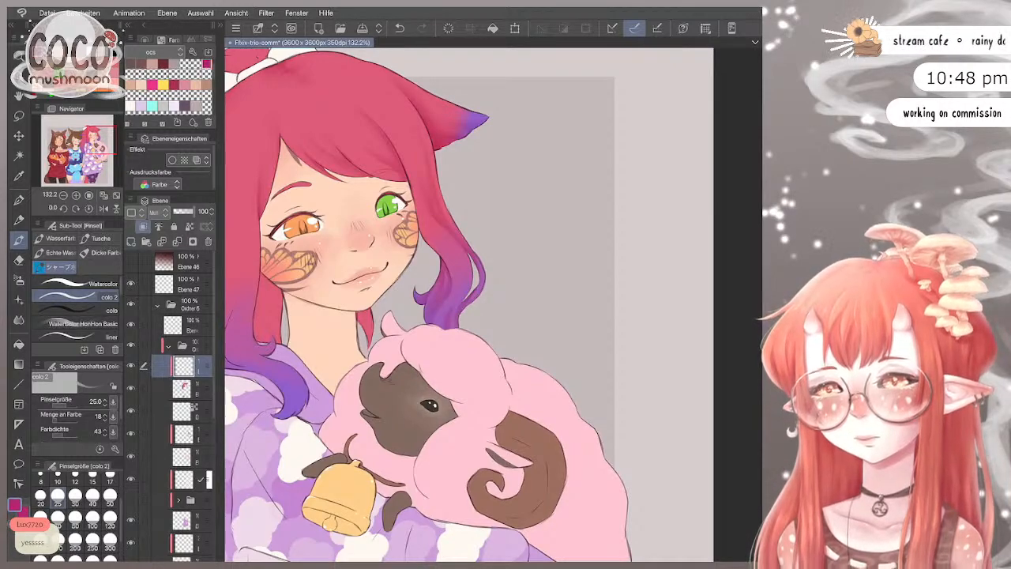
scroll(455, 304, up, 2)
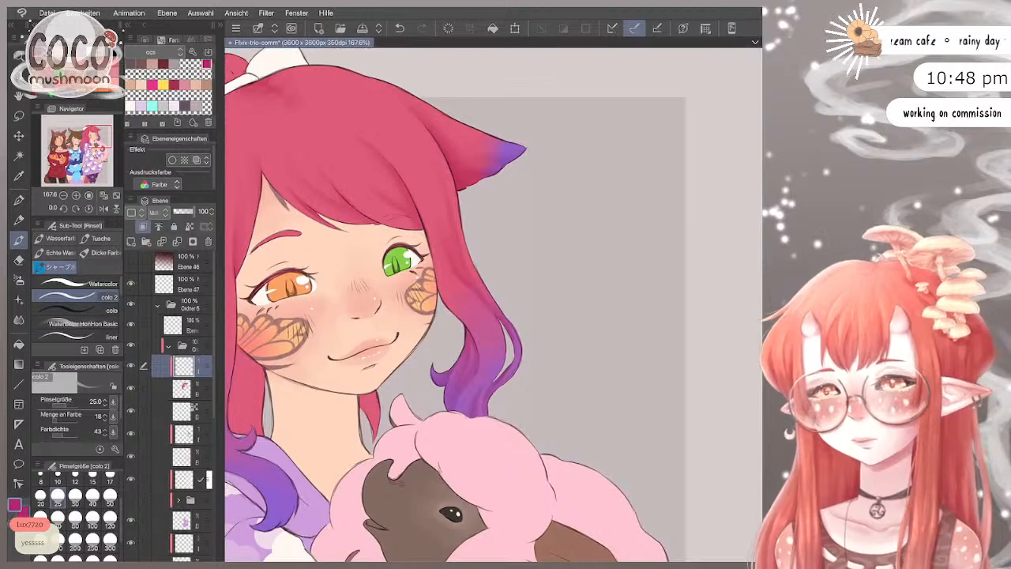
key(bracketright)
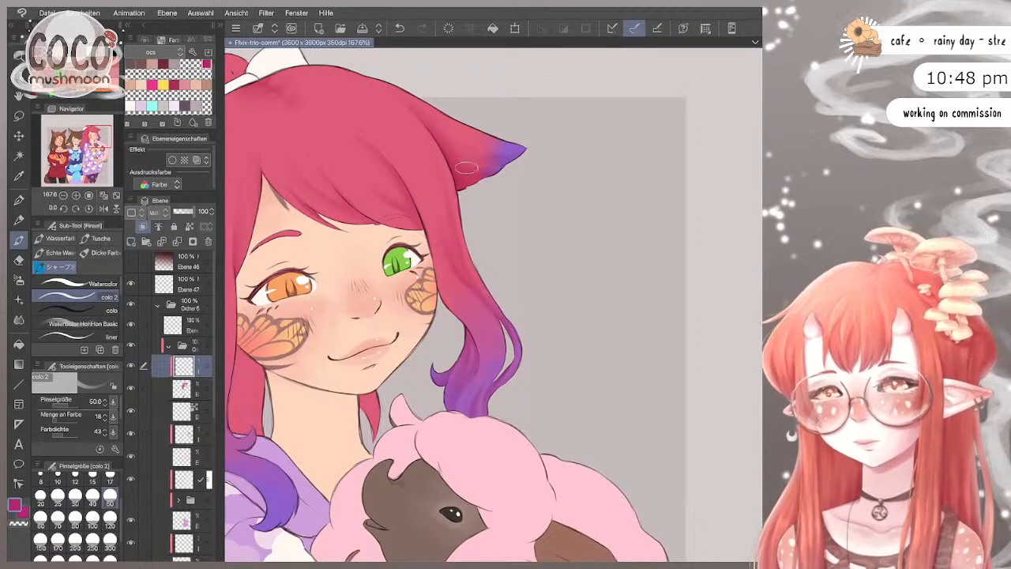
Step: Rotate the canvas view by about -24 degrees, work on the hair shading in magenta at sizes 80 and 50, and straighten the view
scroll(454, 305, down, 2)
scroll(490, 304, down, 3)
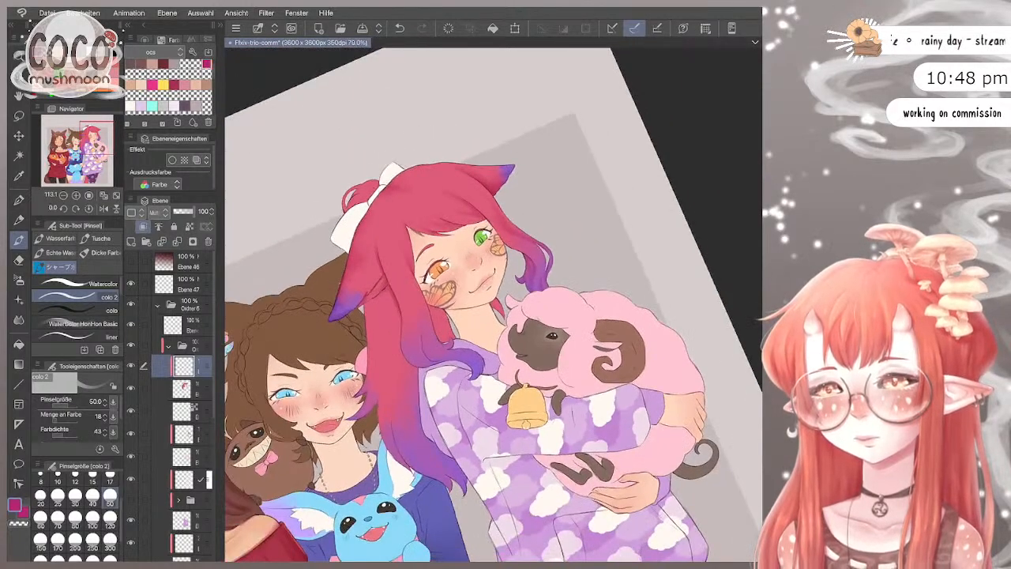
scroll(490, 305, up, 3)
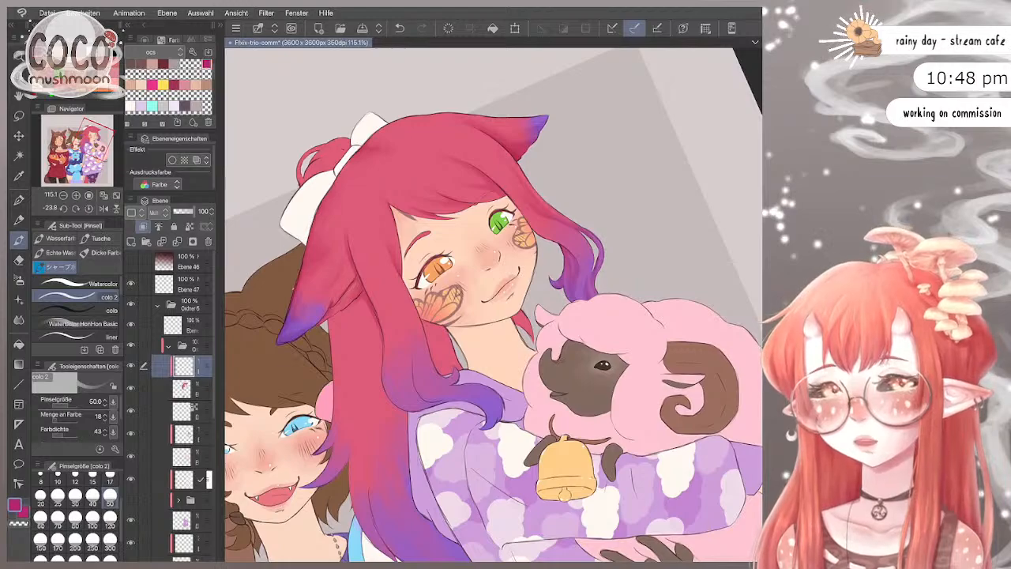
key(bracketright)
key(bracketright)
key(bracketright)
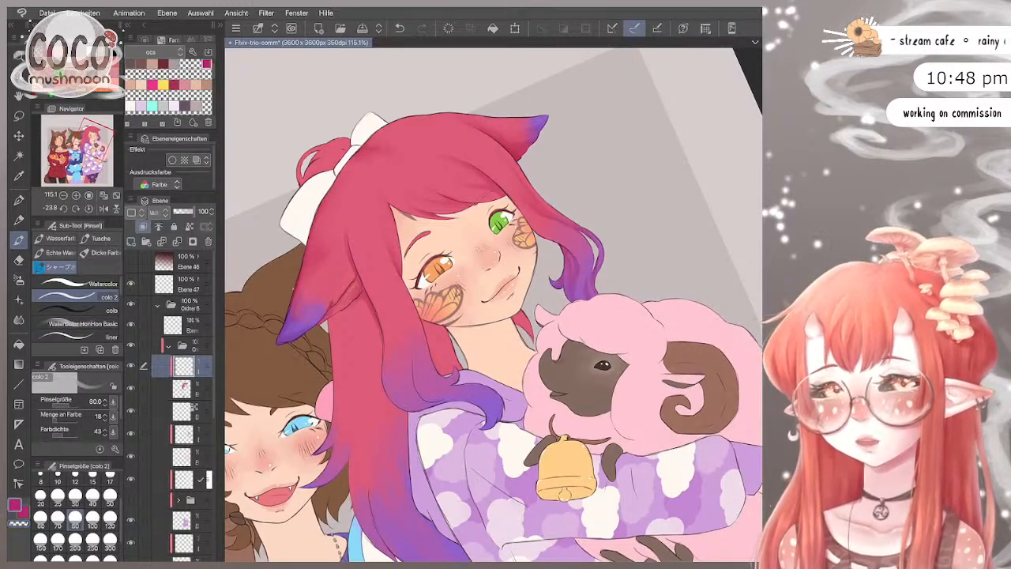
click(110, 496)
drag(485, 307, 502, 303)
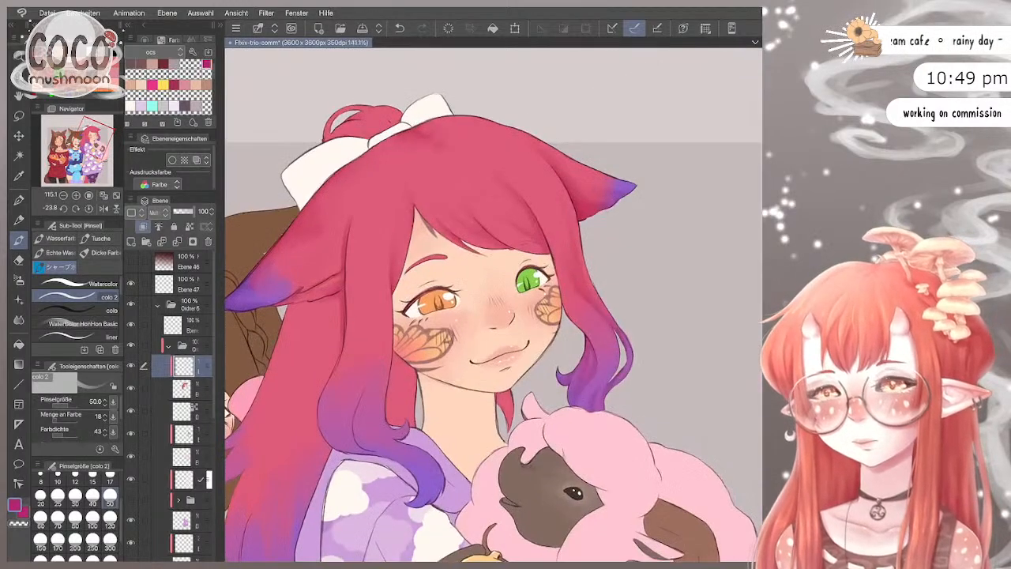
Step: Mirror the canvas view and refine the magenta shading at the fringe's lower edge above the green eye with brush size 25
key(h)
scroll(493, 316, up, 3)
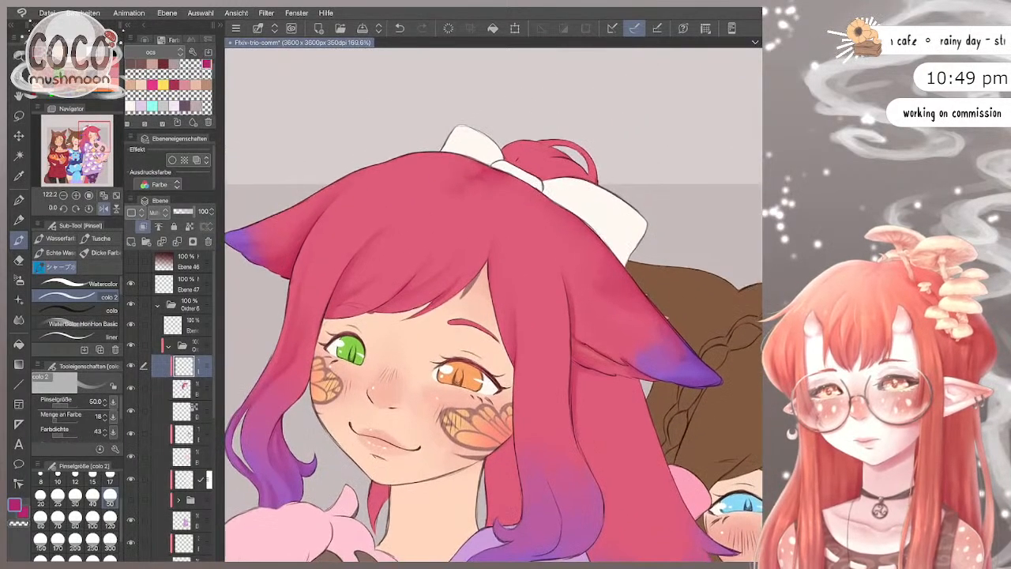
key(bracketleft)
key(bracketleft)
key(bracketleft)
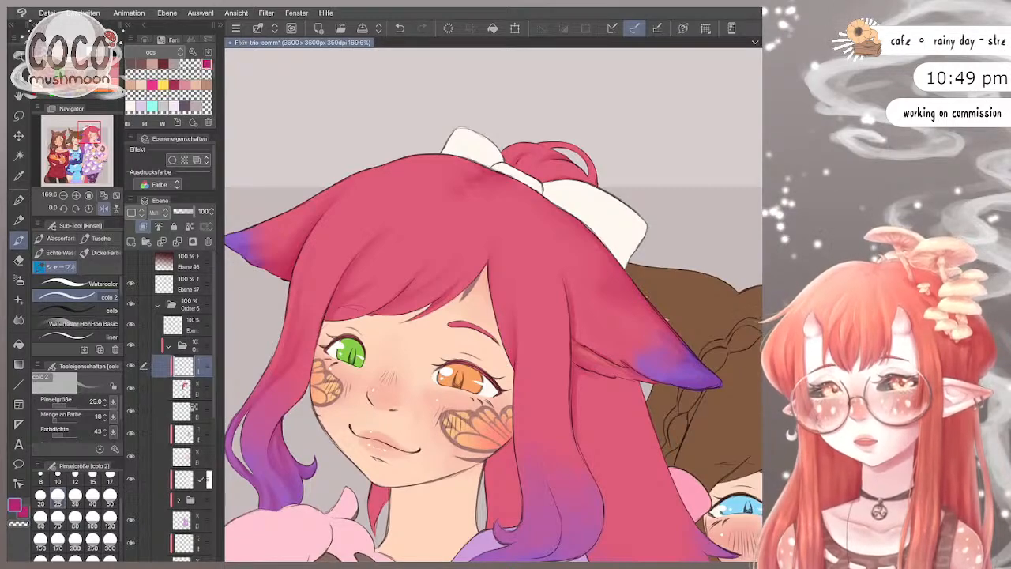
Step: Deepen the magenta shading on the fringe and the hair around the large ear with brush sizes 20, 40 and 50
click(93, 494)
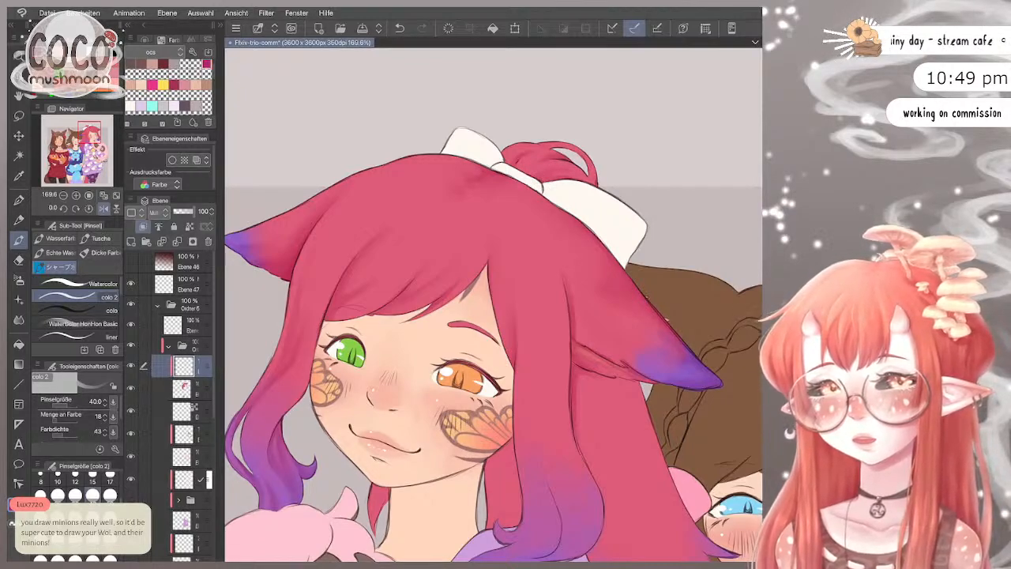
click(40, 495)
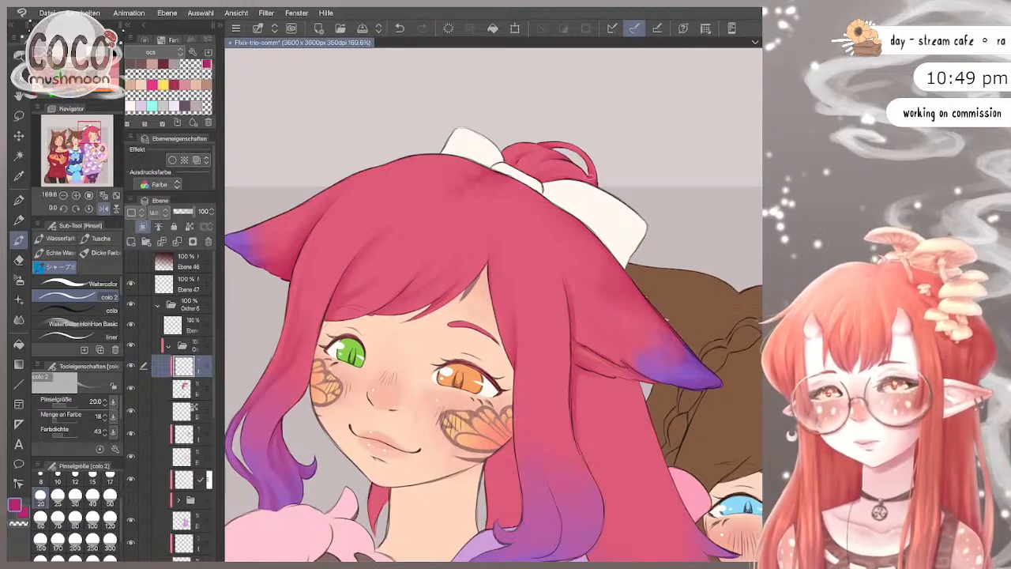
scroll(493, 305, down, 3)
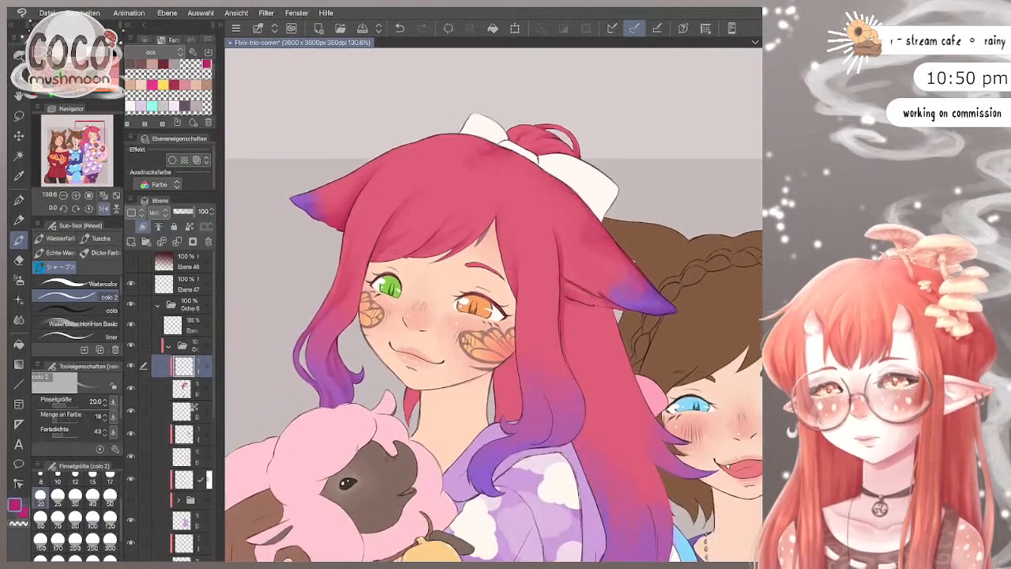
click(109, 496)
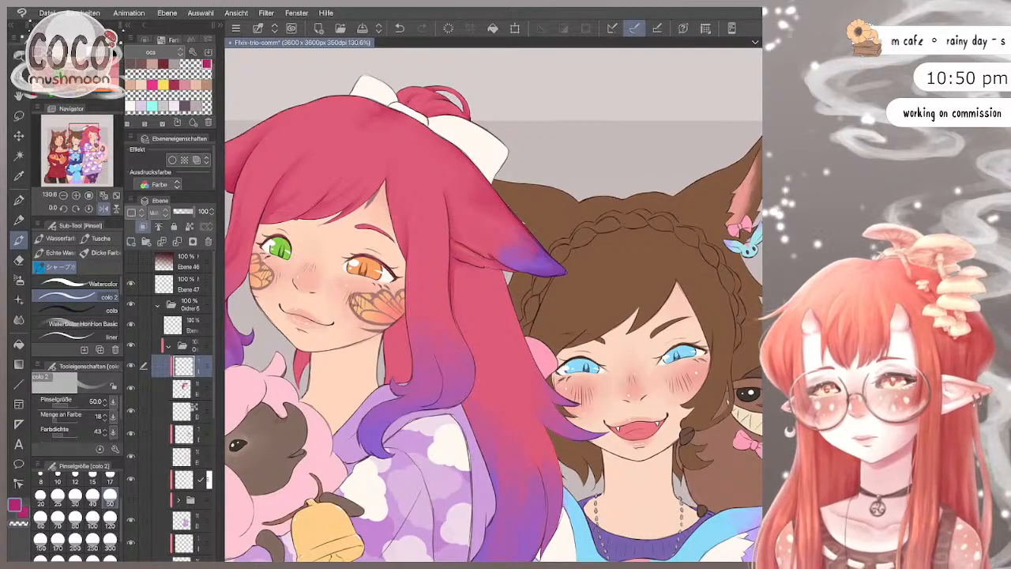
click(40, 495)
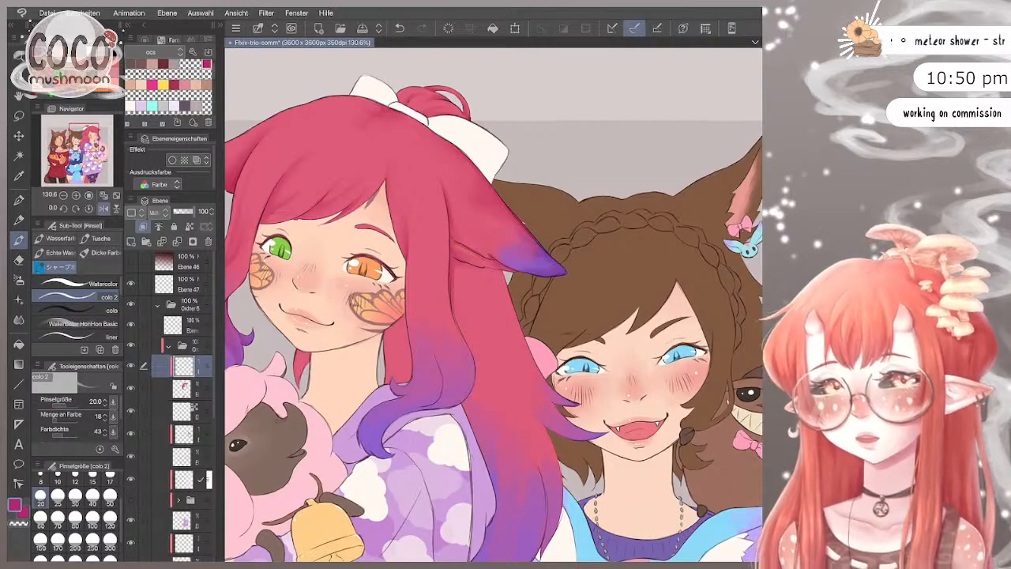
Step: Build up magenta shading on the side lock near the orange eye and the hair behind the neck with brush sizes 25 to 50
click(75, 496)
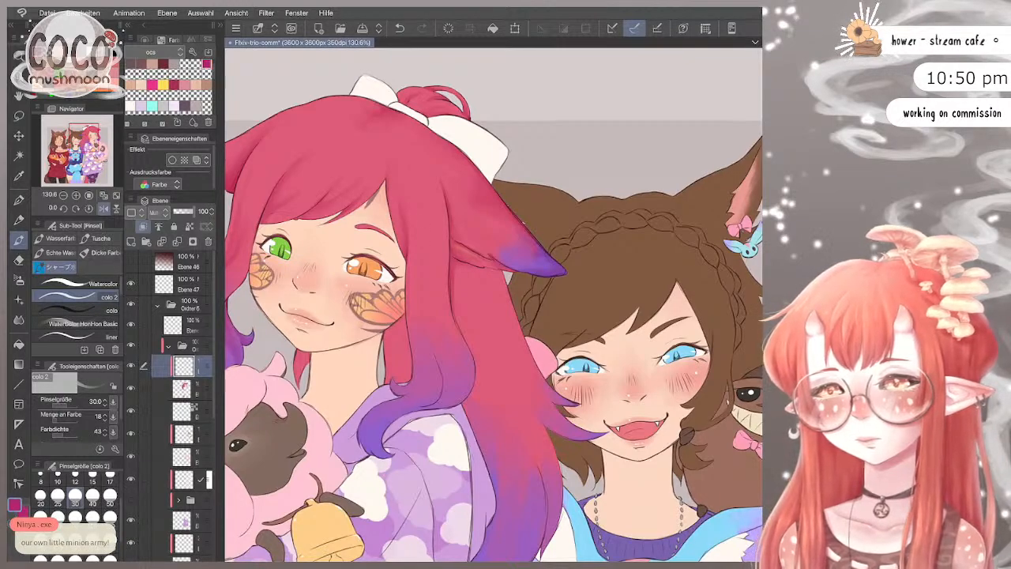
scroll(494, 305, down, 2)
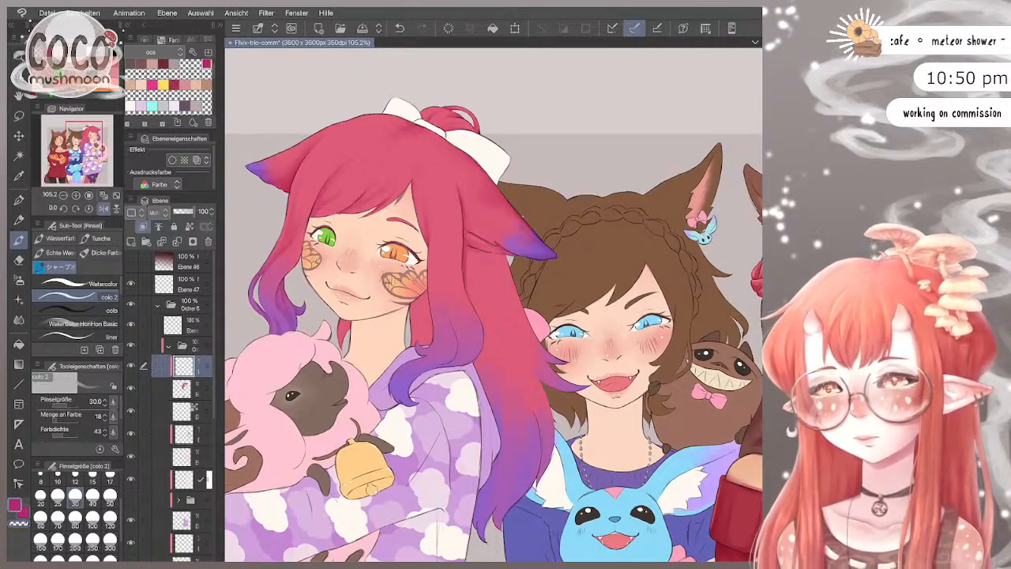
key(bracketright)
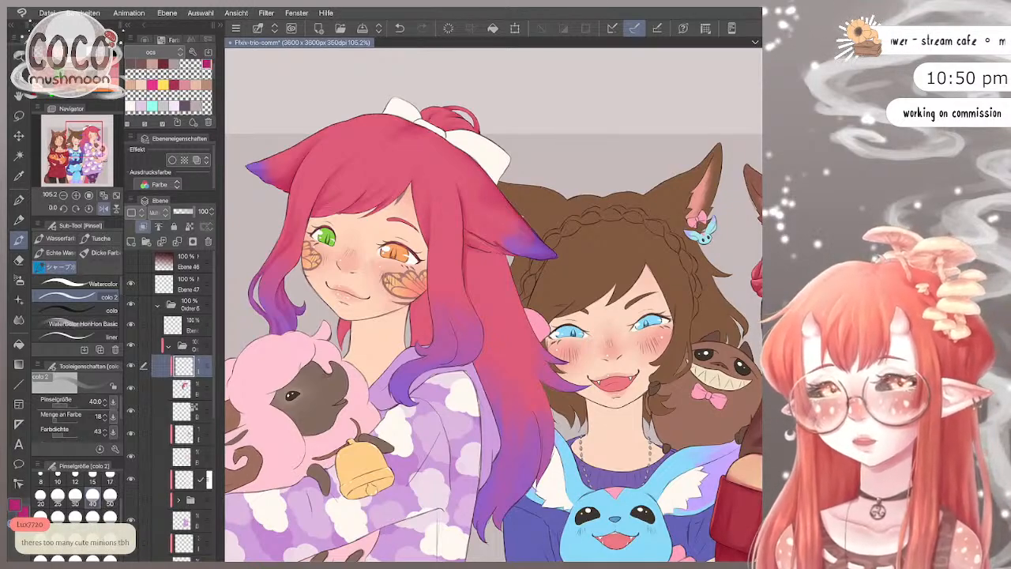
click(58, 497)
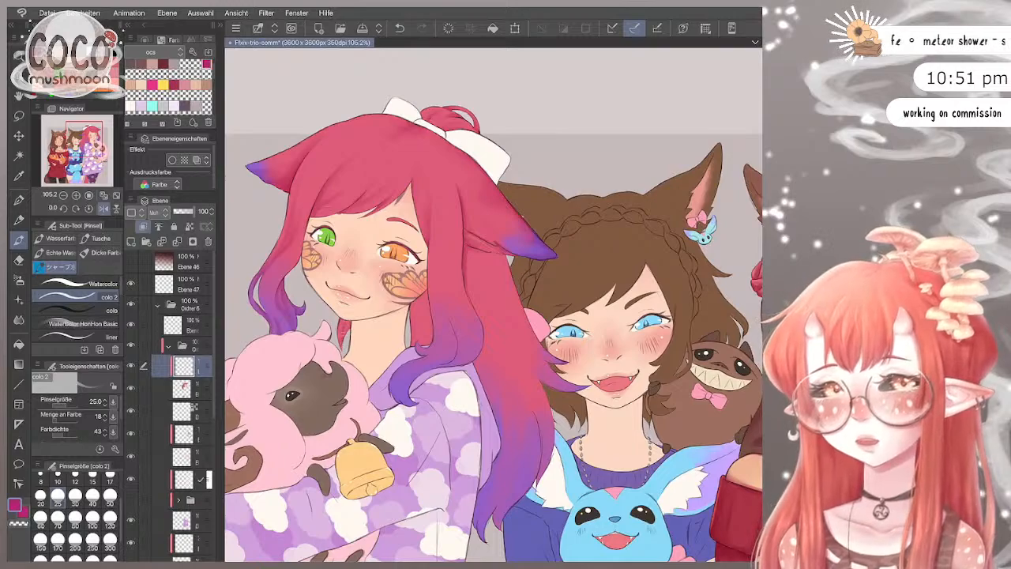
click(93, 494)
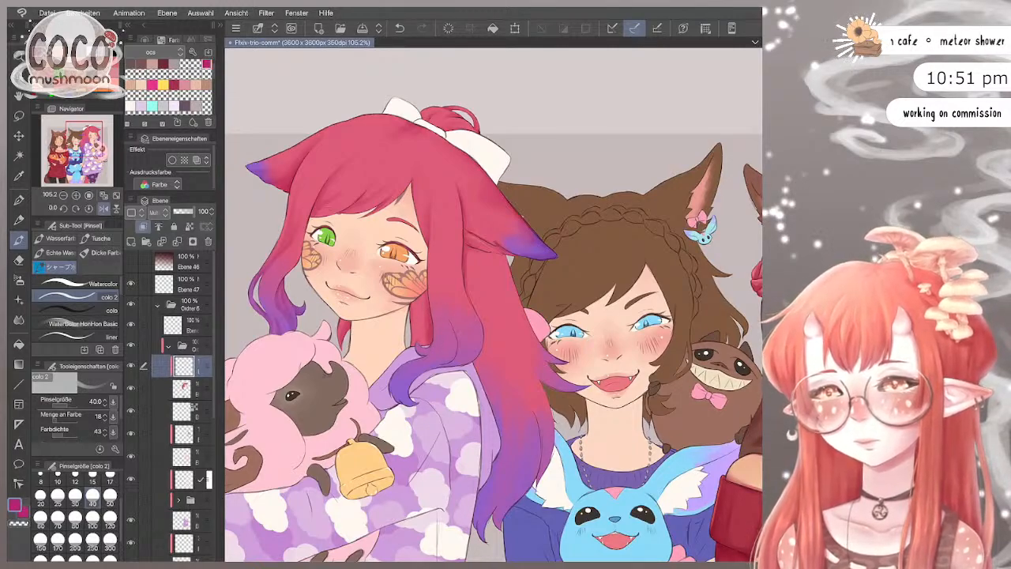
key(bracketright)
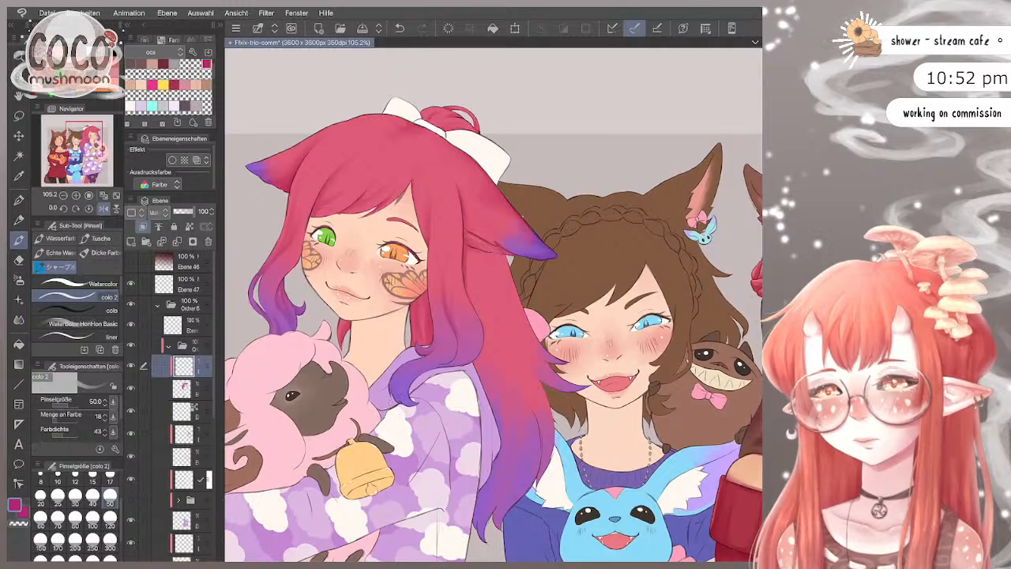
Step: Refine the shading on the wavy end of the side lock, alternating between brush sizes 30 and 50
key(bracketleft)
key(bracketleft)
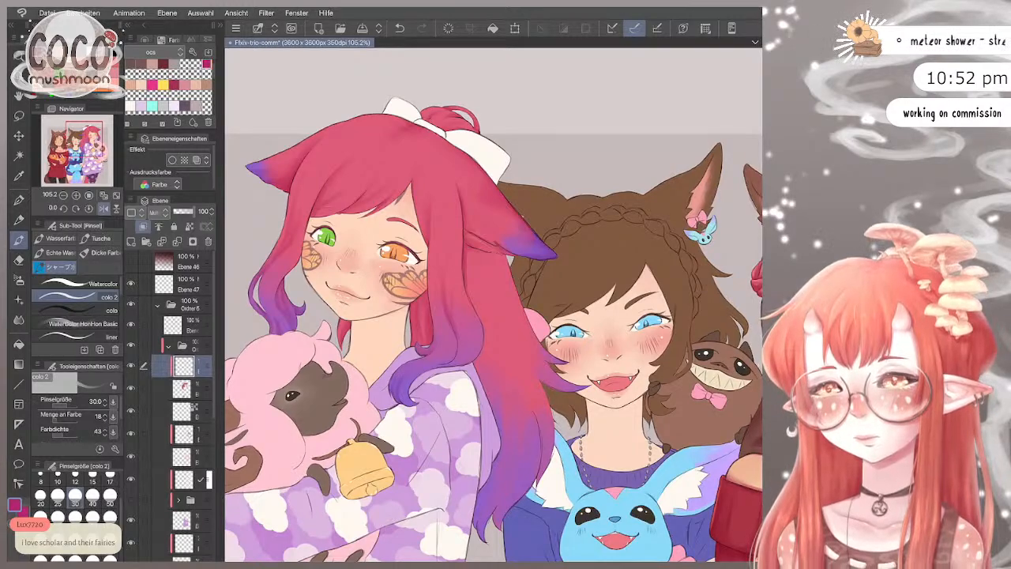
key(bracketright)
key(bracketright)
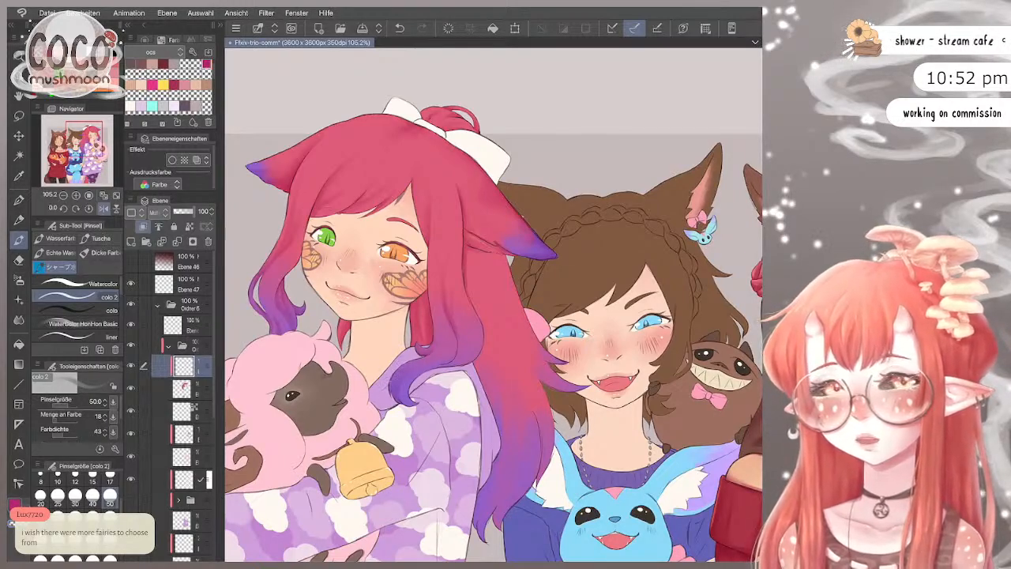
key(bracketleft)
key(bracketleft)
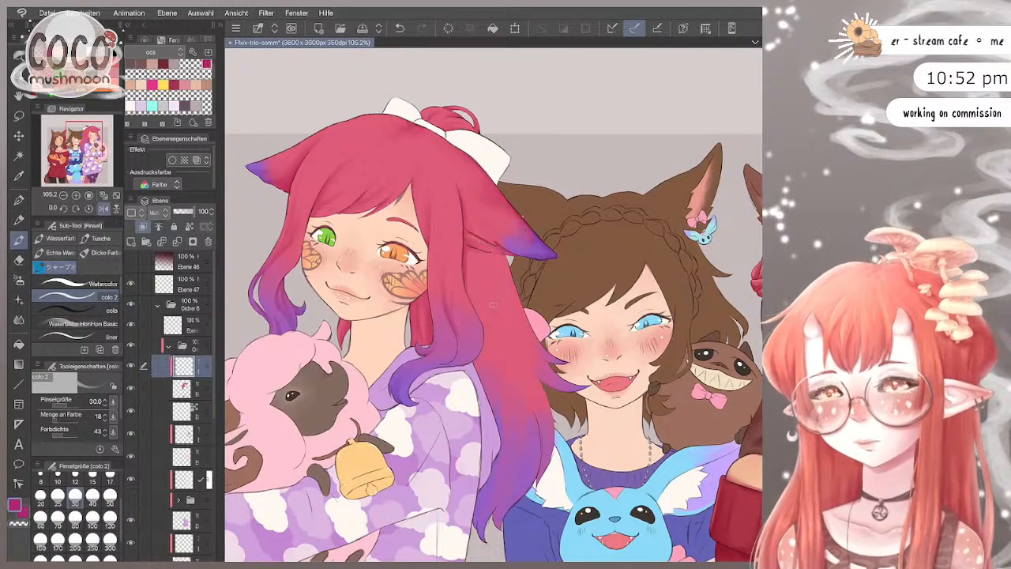
Step: Unmirror the canvas view, rotate it by about 19 degrees, and work on the side lock's curl with brush sizes 40 and 60
scroll(493, 305, down, 3)
scroll(493, 305, up, 5)
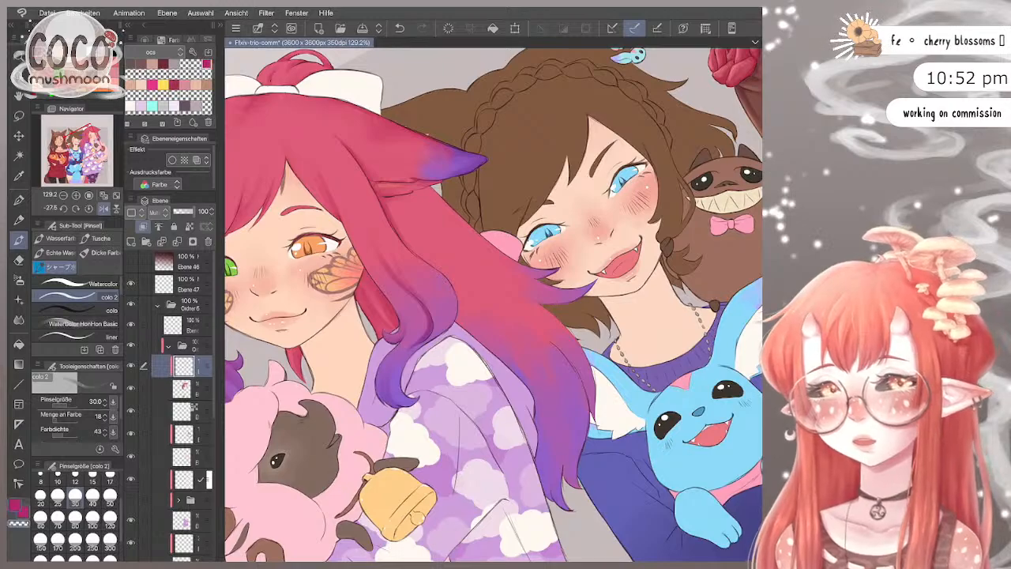
key(bracketright)
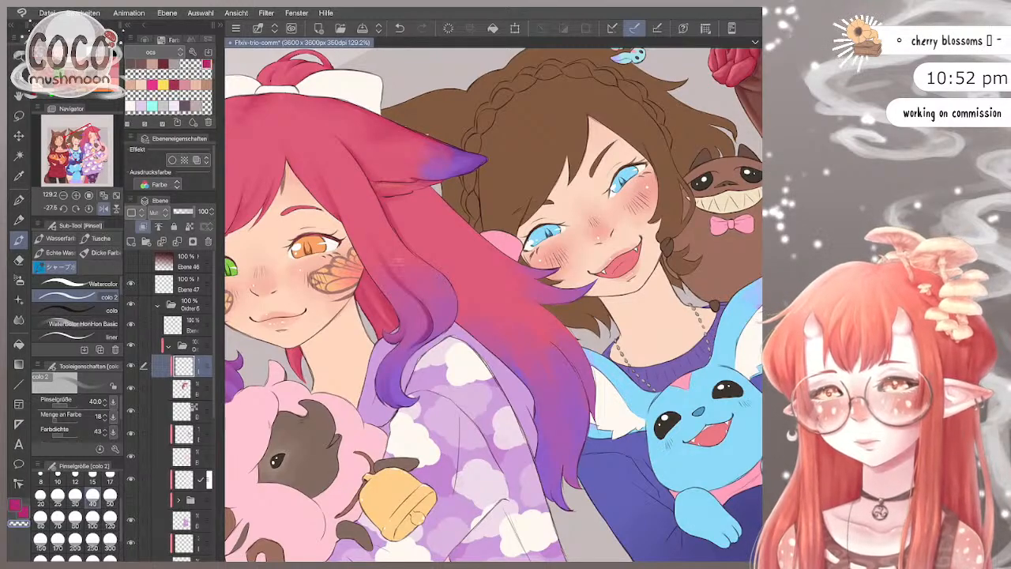
scroll(494, 300, up, 3)
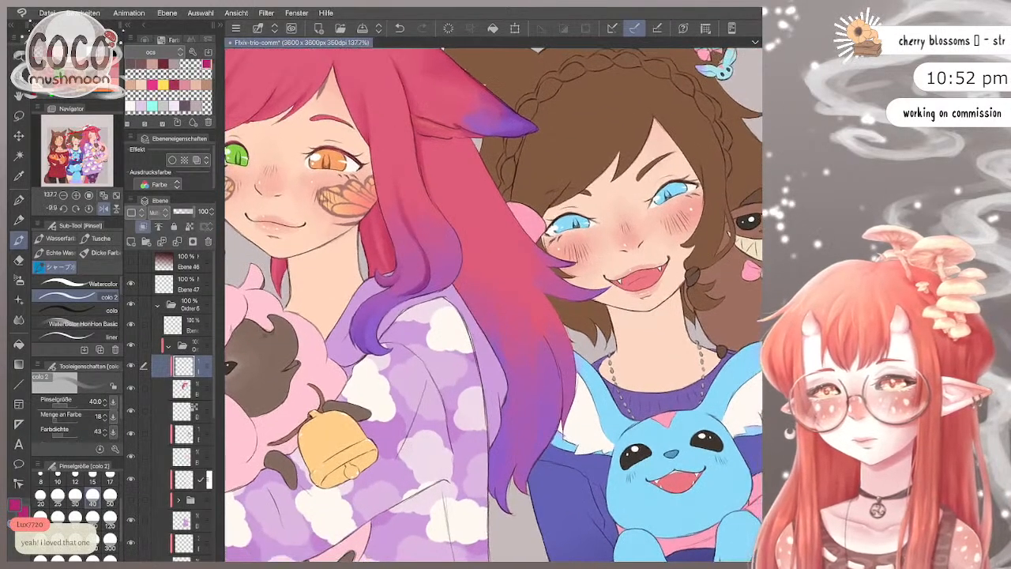
key(h)
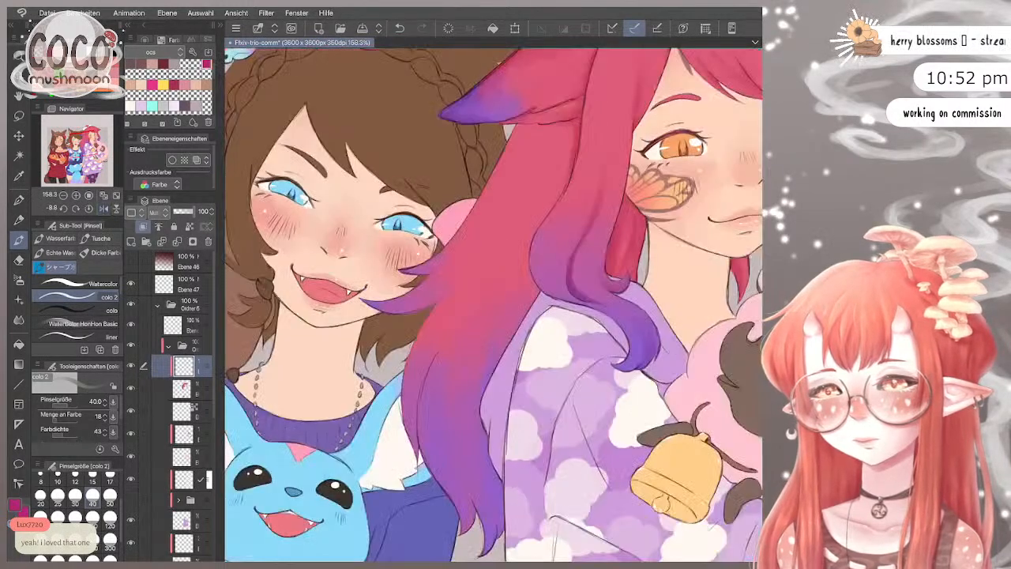
scroll(494, 300, up, 2)
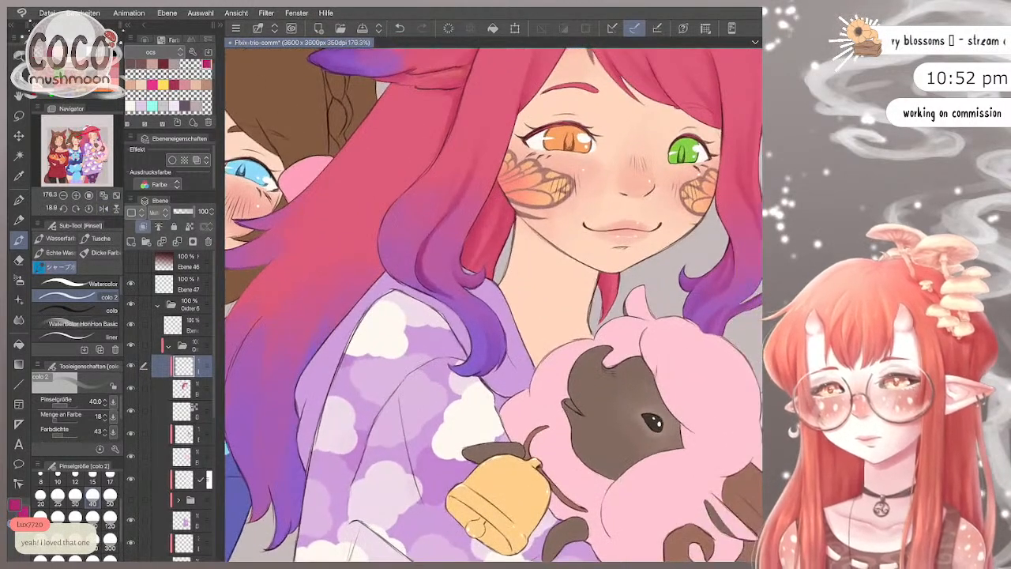
key(bracketright)
key(bracketright)
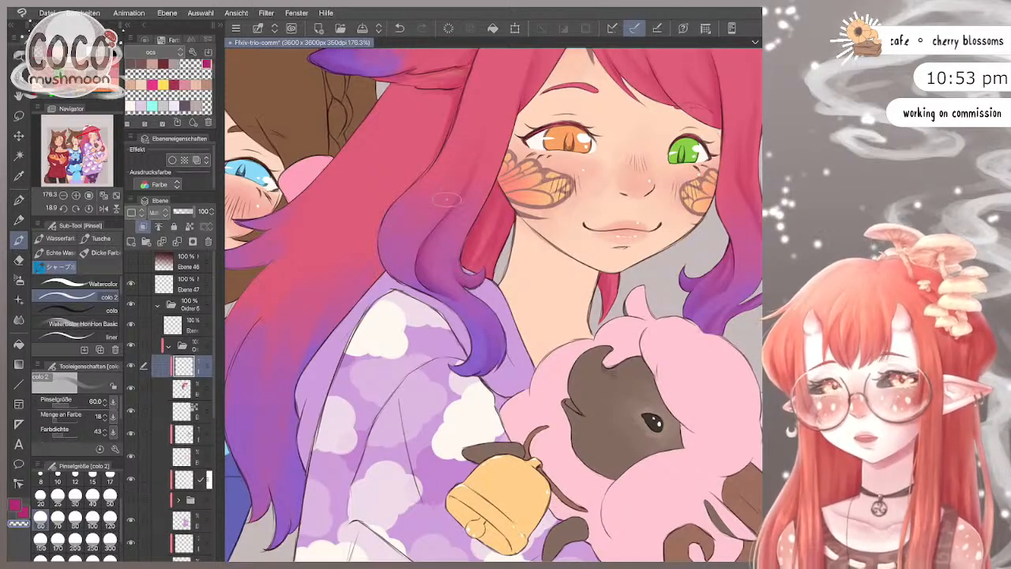
Step: Shade the side lock's curl in magenta with brush size 40, and switch to the transparent colour for clean-up
key(c)
key(bracketleft)
key(bracketleft)
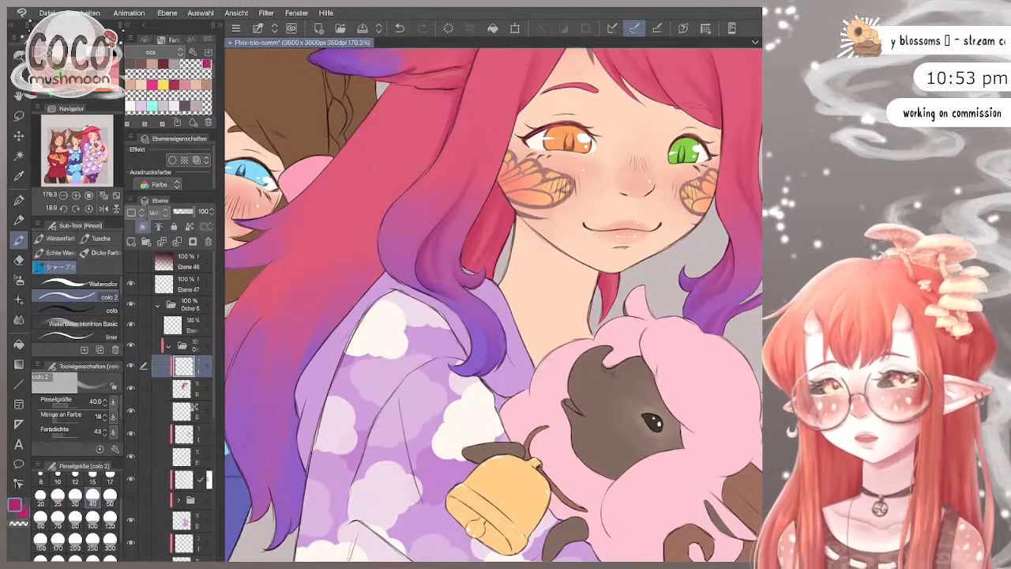
key(x)
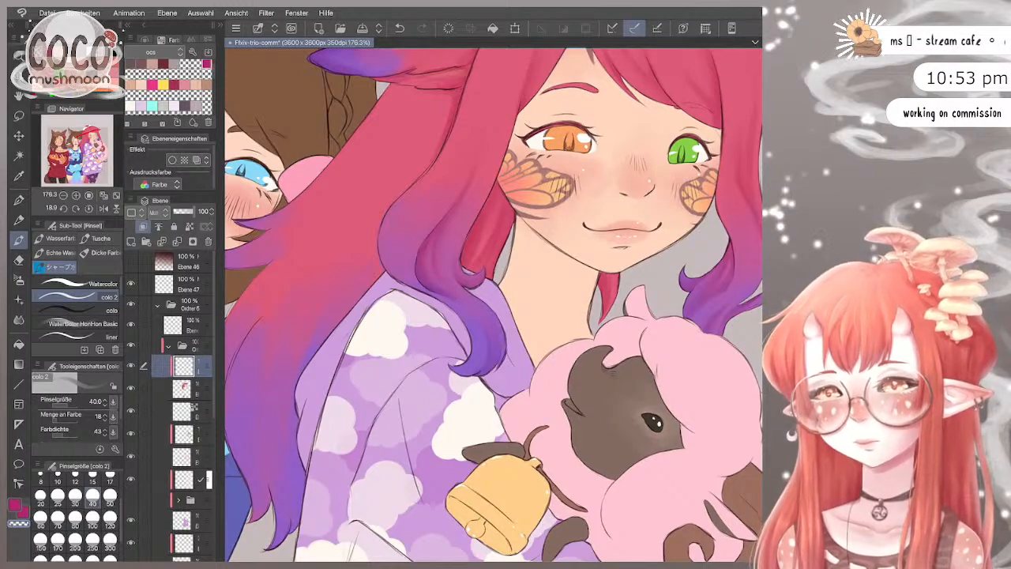
Step: Adjust the side lock shading with brush size 60, and straighten the canvas view to 0 degrees
scroll(494, 300, down, 4)
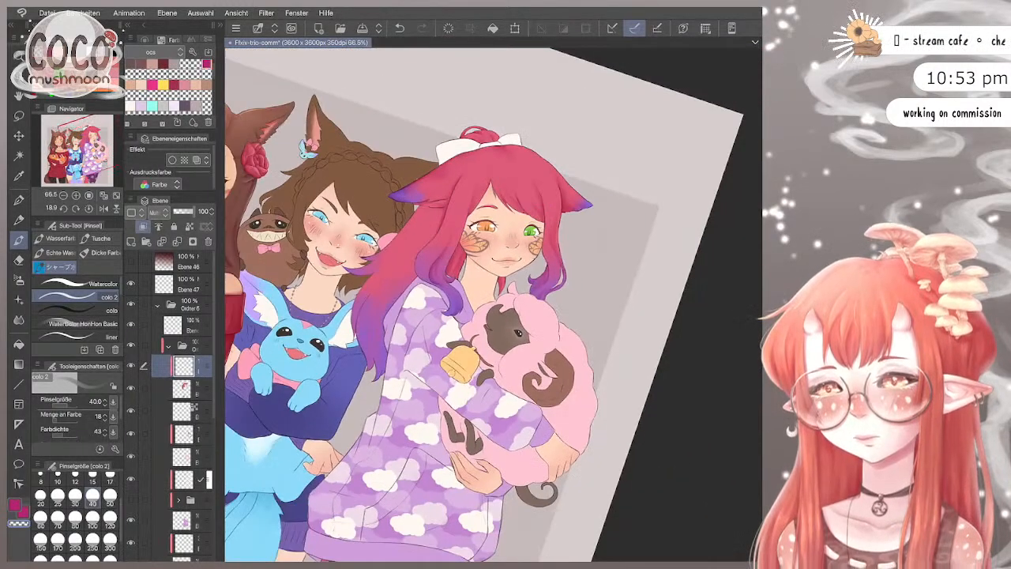
scroll(493, 300, up, 2)
scroll(494, 300, up, 2)
key(bracketright)
key(bracketright)
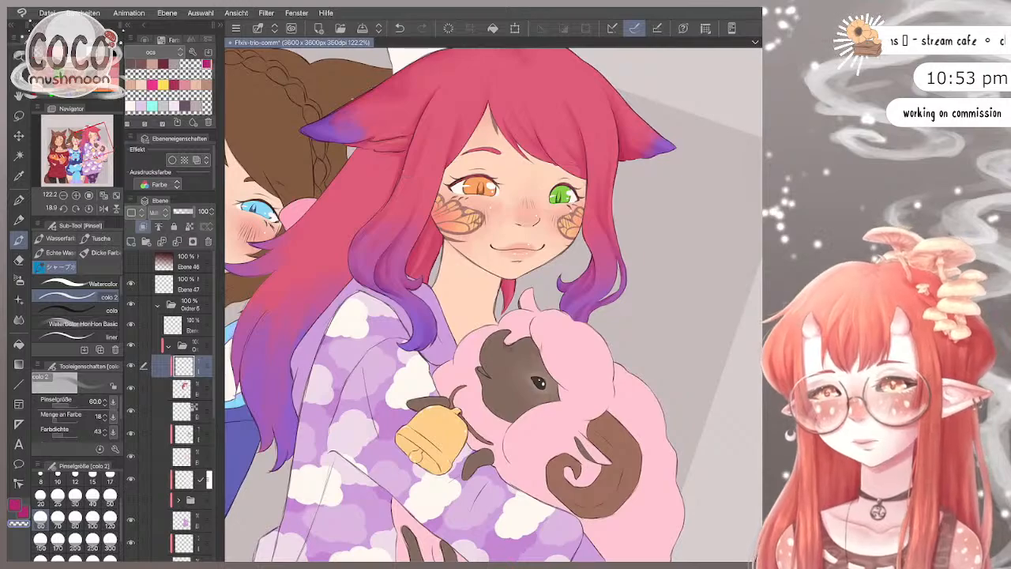
scroll(553, 293, down, 3)
scroll(553, 293, up, 1)
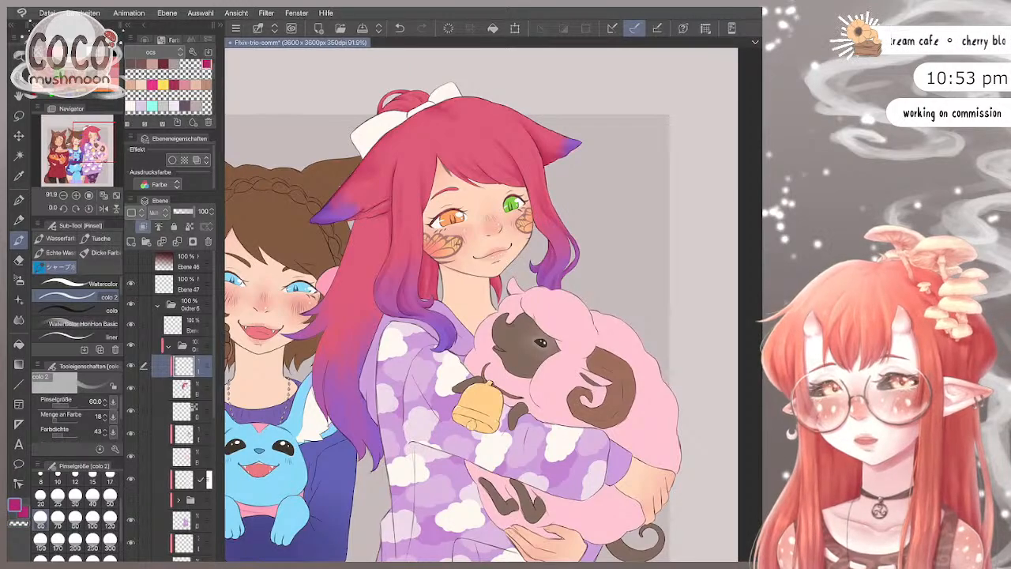
Step: Save the illustration and show all three characters
click(48, 12)
click(47, 12)
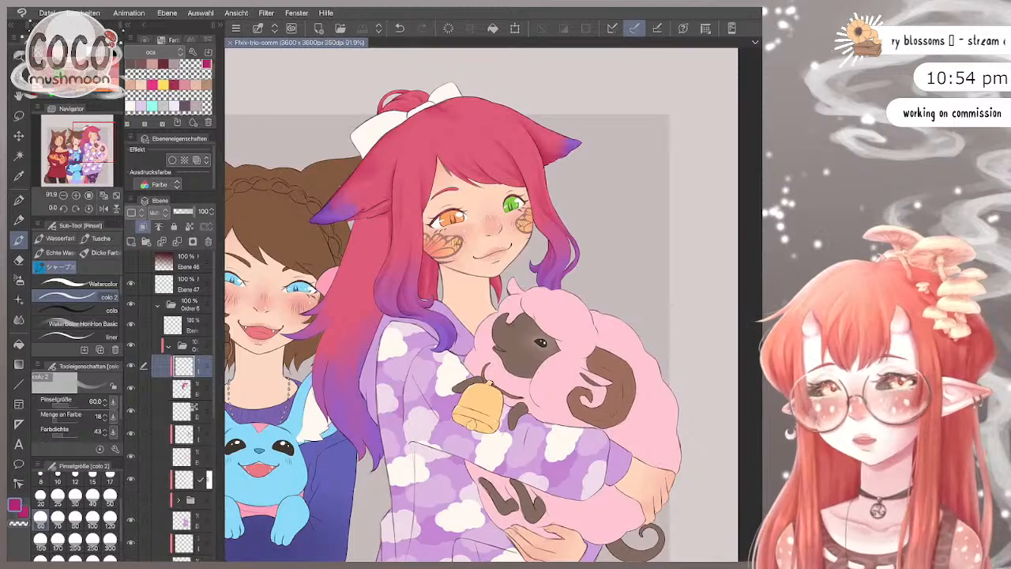
scroll(488, 316, down, 3)
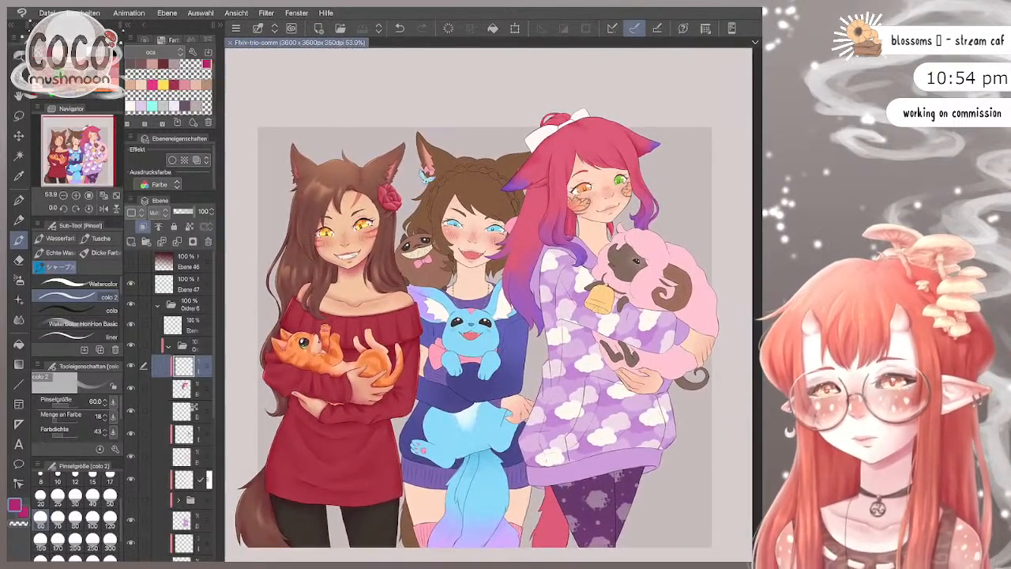
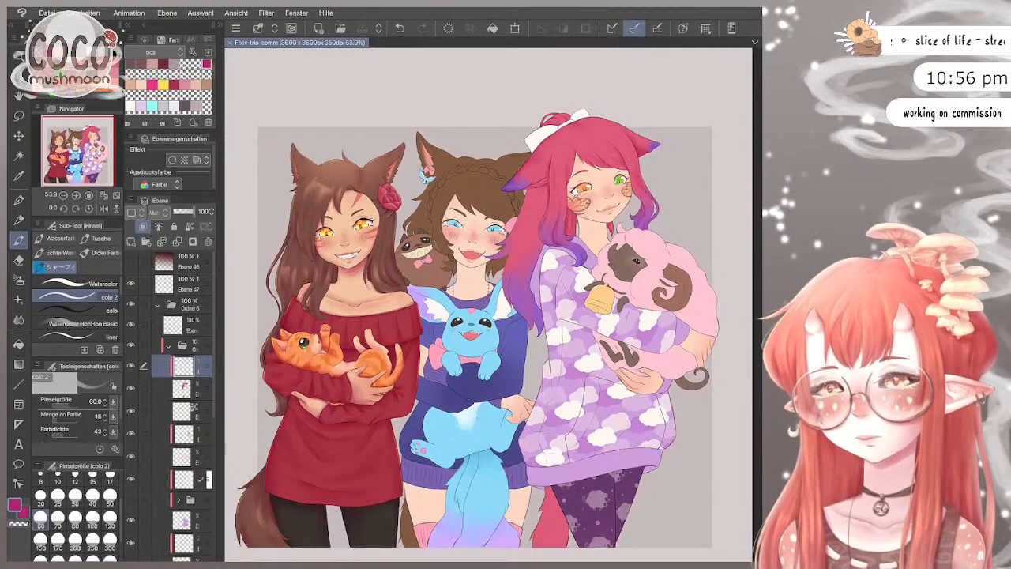
Step: Shade the strands of the long back hair below the large ear with brush sizes 60, 80 and 50, using magenta and the transparent colour
scroll(490, 304, up, 5)
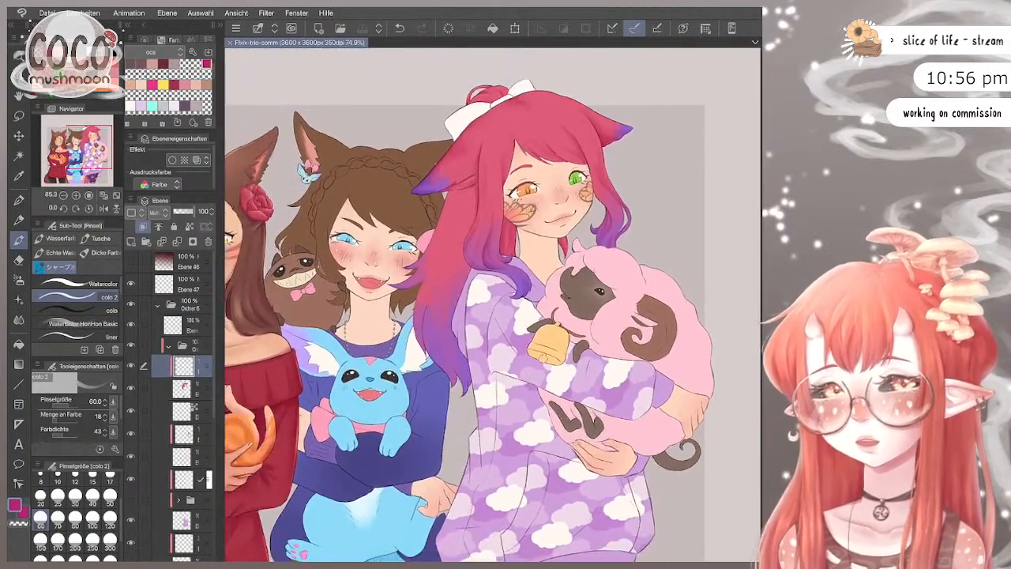
scroll(490, 222, up, 2)
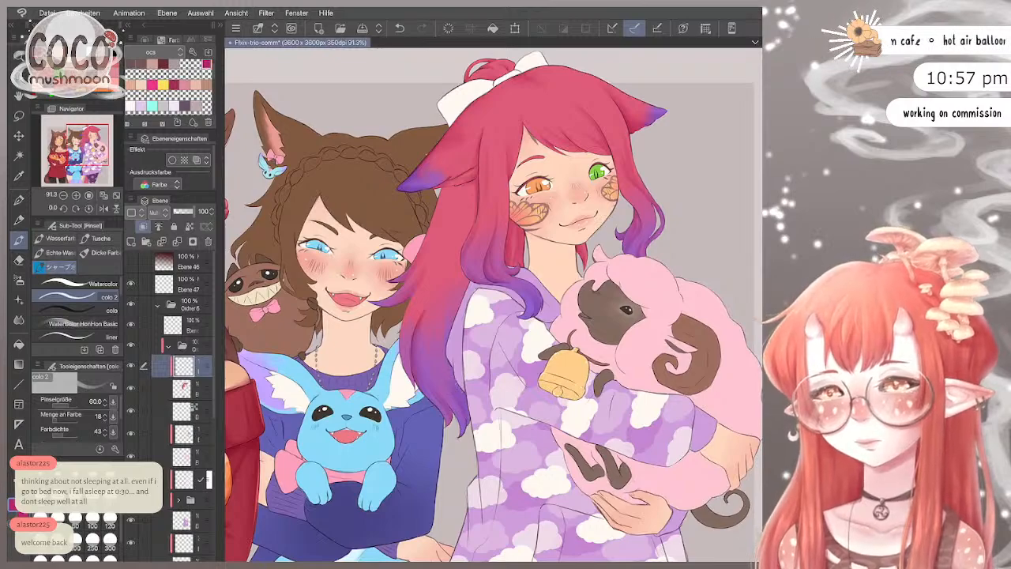
key(bracketright)
key(bracketright)
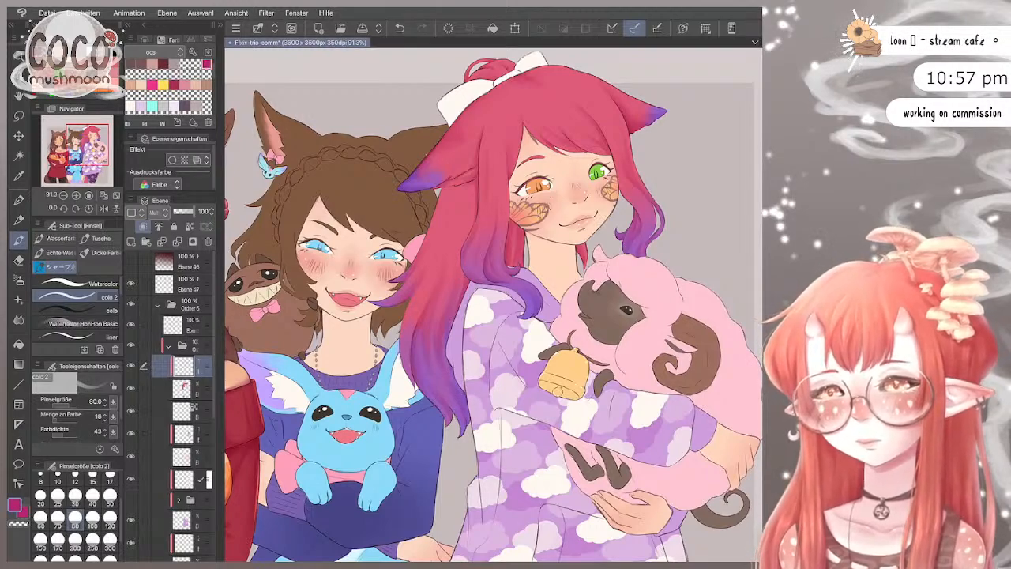
click(109, 494)
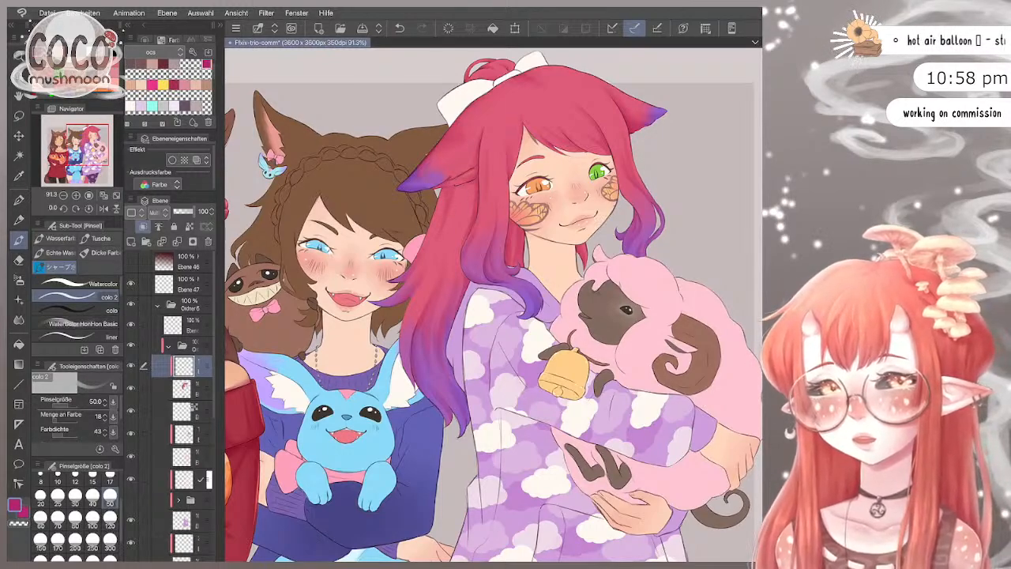
key(])
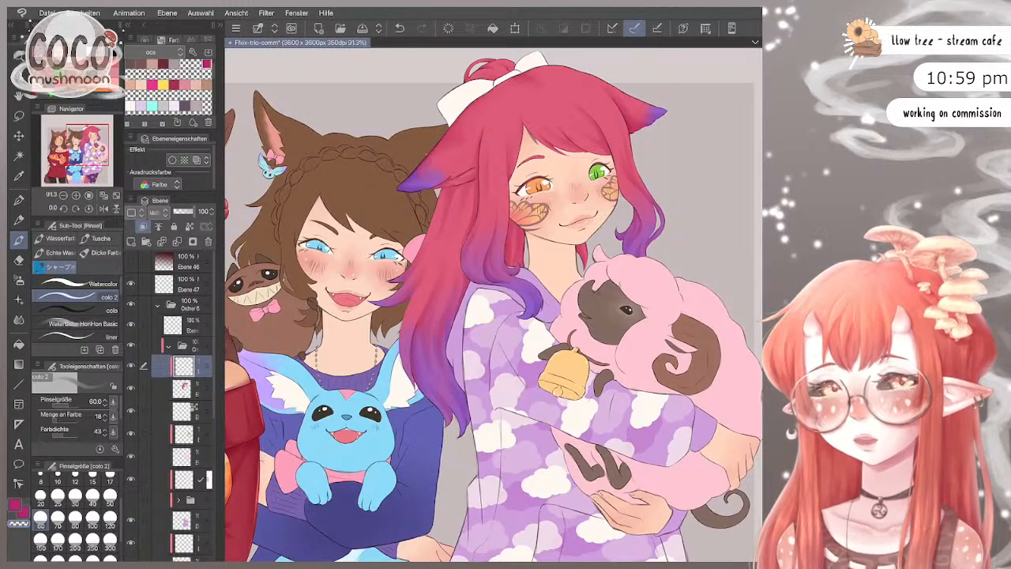
key(c)
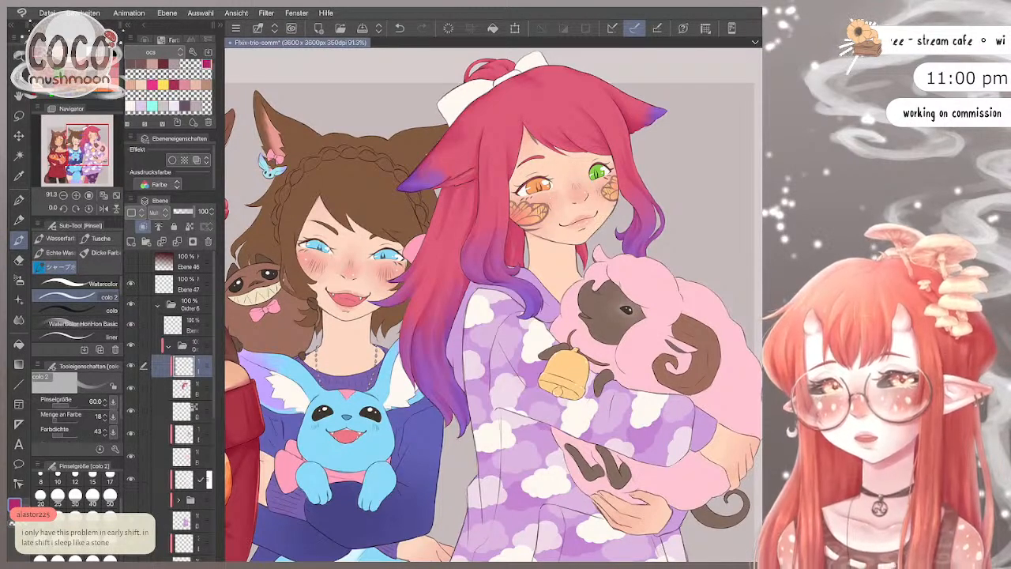
Step: Touch up the hair shading around the large ear with brush size 25, and check it against the other characters
click(57, 495)
scroll(569, 197, up, 3)
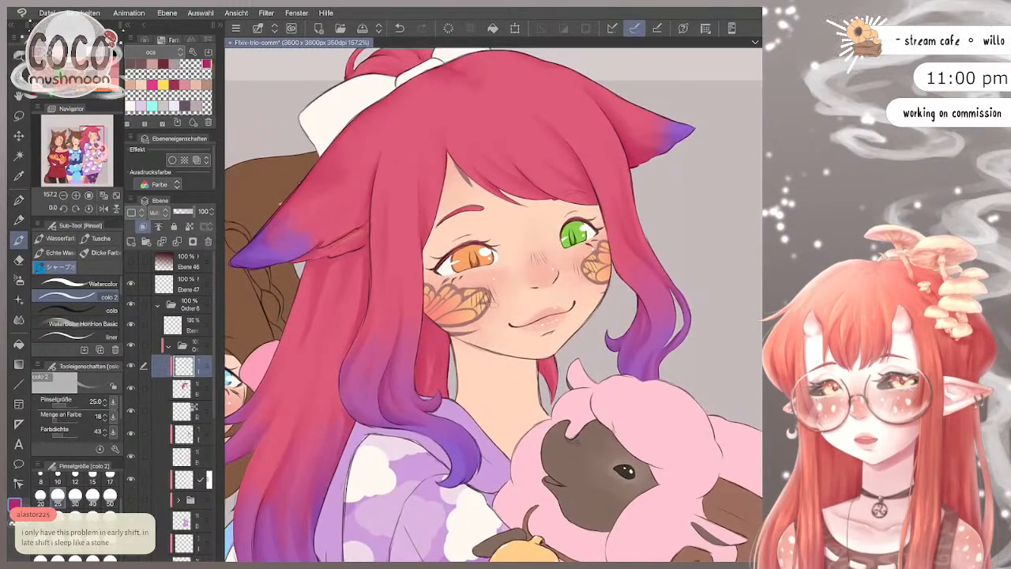
scroll(490, 300, down, 5)
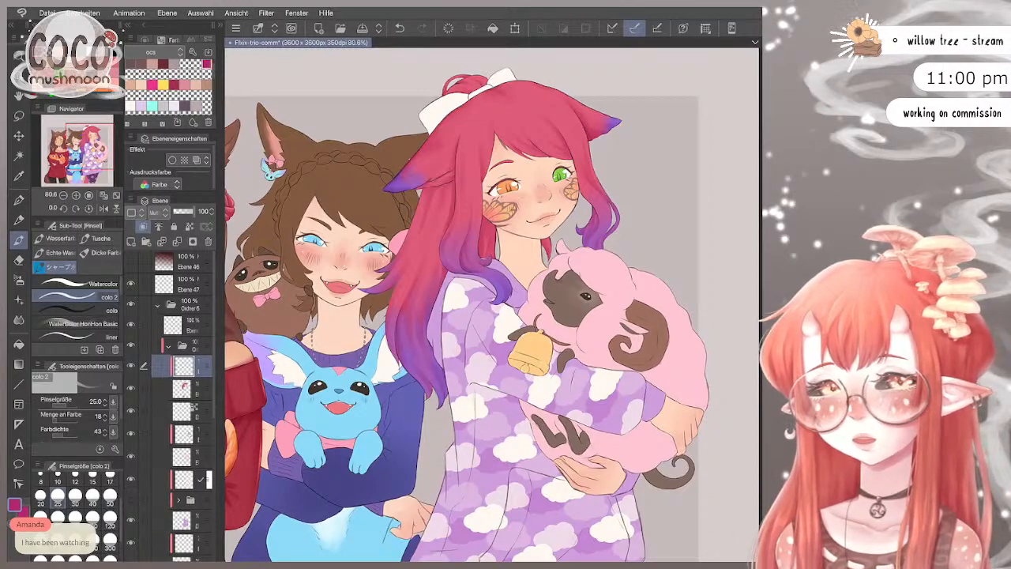
scroll(490, 308, down, 2)
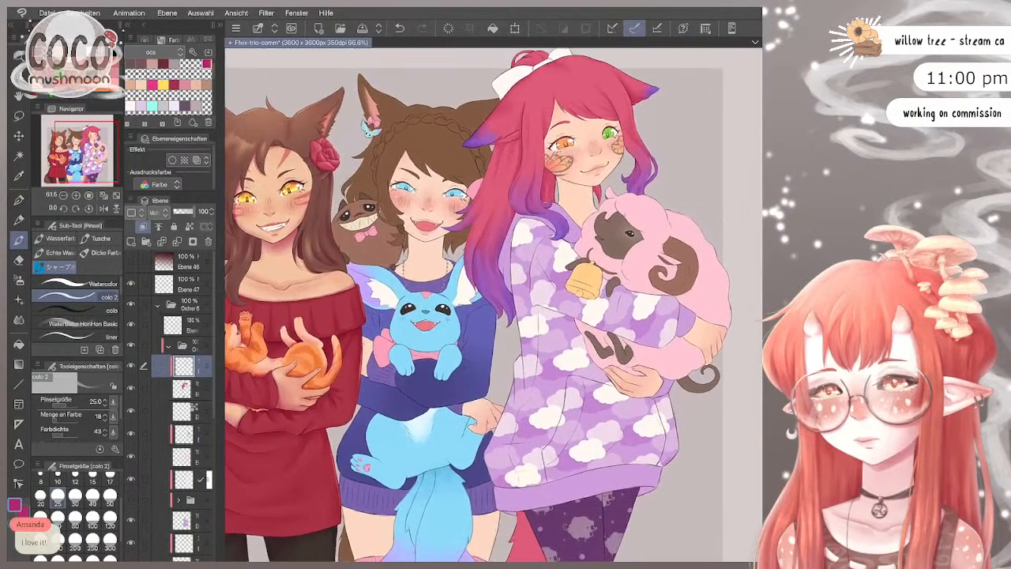
scroll(490, 308, up, 1)
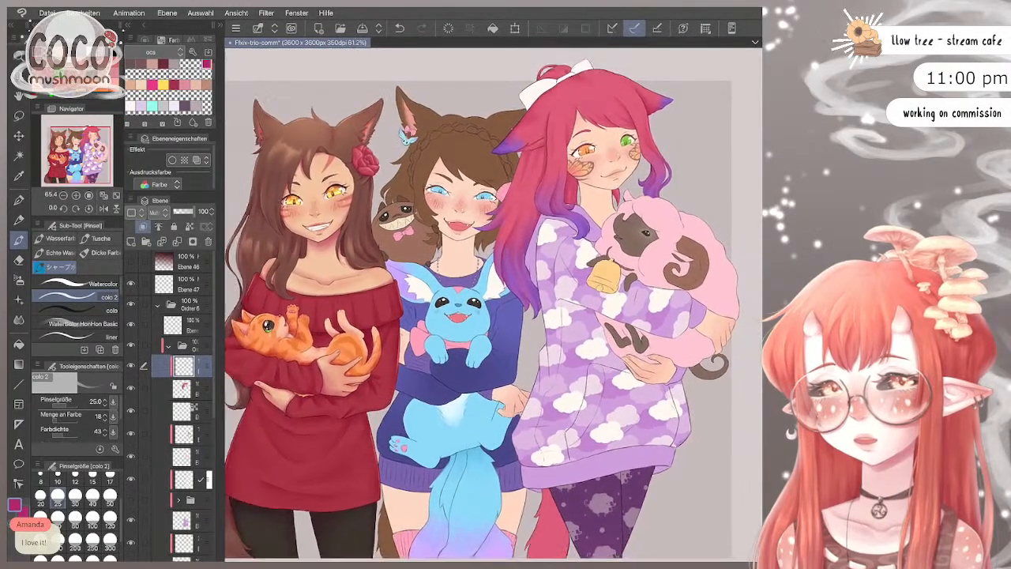
scroll(490, 308, down, 1)
scroll(490, 308, up, 3)
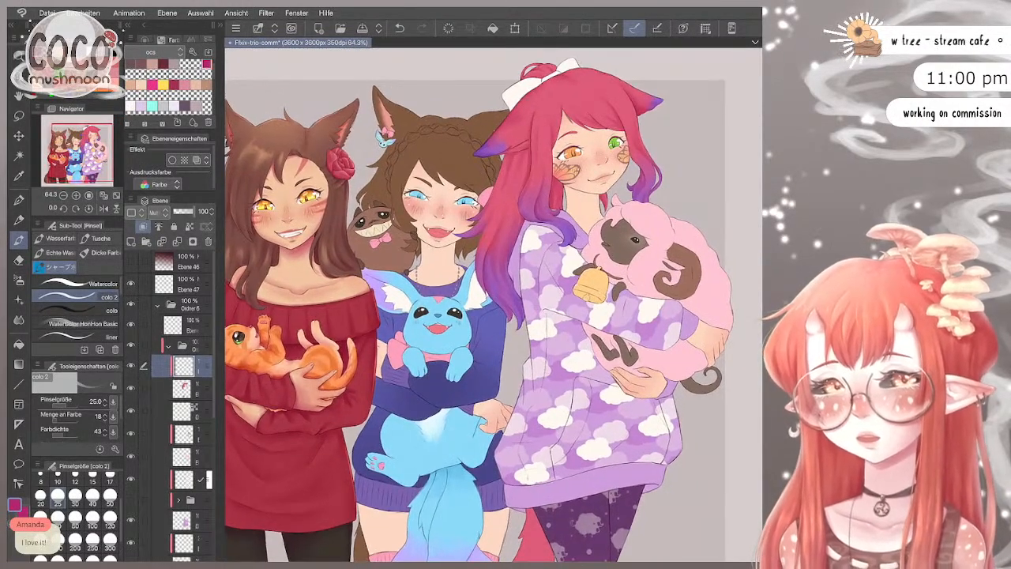
scroll(489, 309, up, 2)
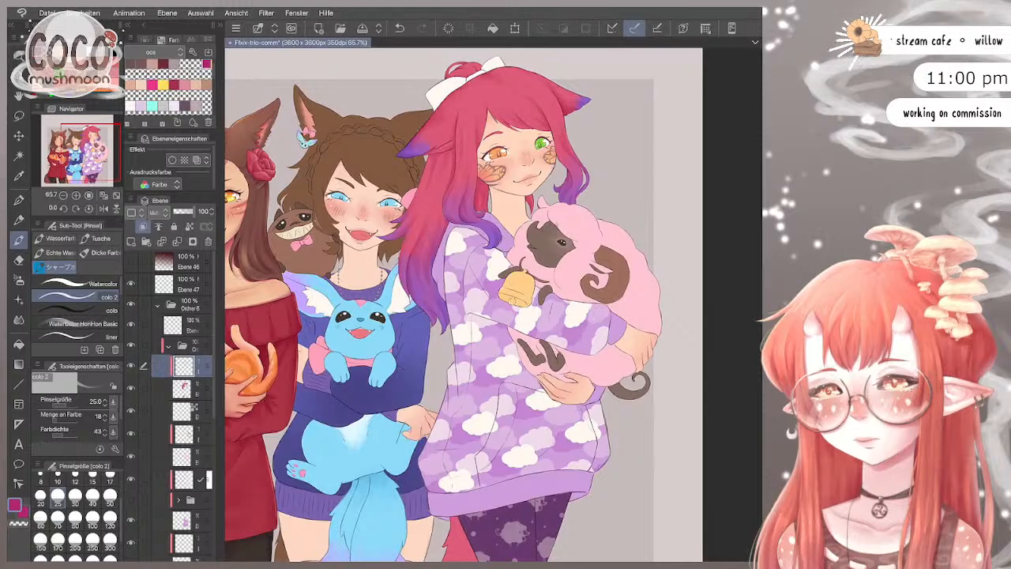
Step: Set the new hair layer's blend mode to Hinzufügen (Schein) and choose the light peach colour for highlights
click(152, 212)
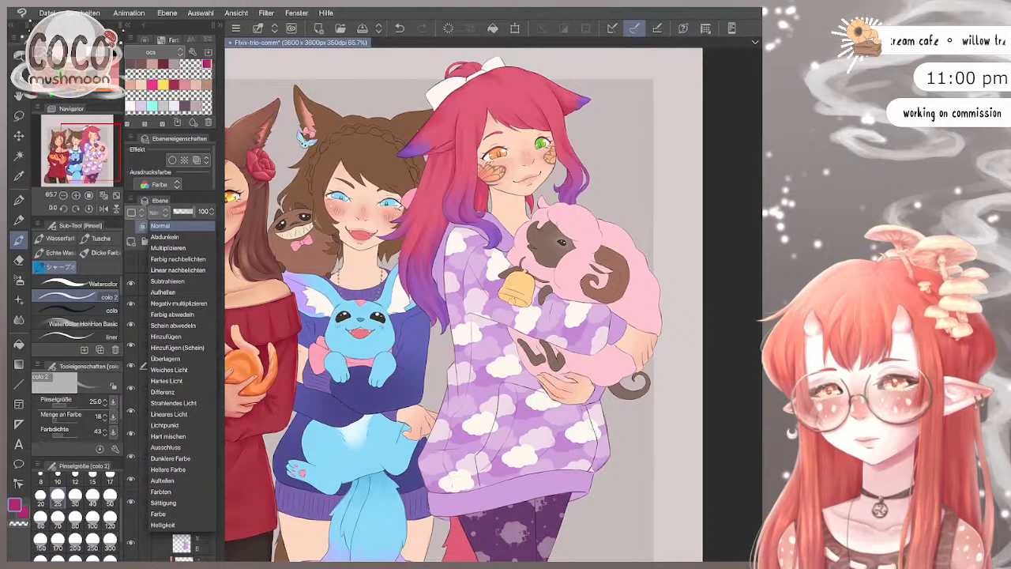
click(176, 348)
scroll(154, 75, up, 1)
click(131, 65)
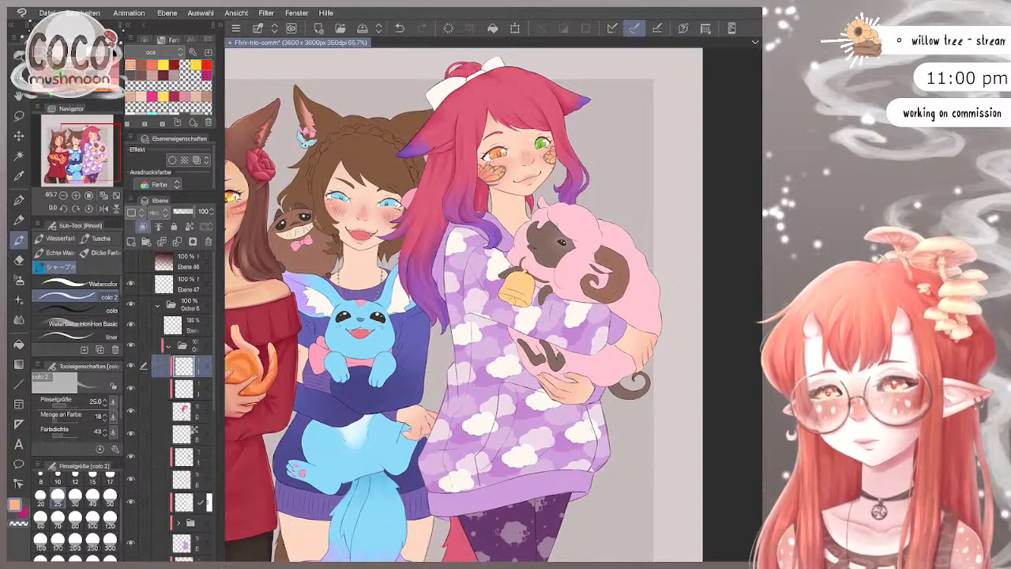
Step: Paint peach highlights on the pink-haired character's fringe and long back hair with brush sizes 50 and 60
scroll(494, 304, up, 2)
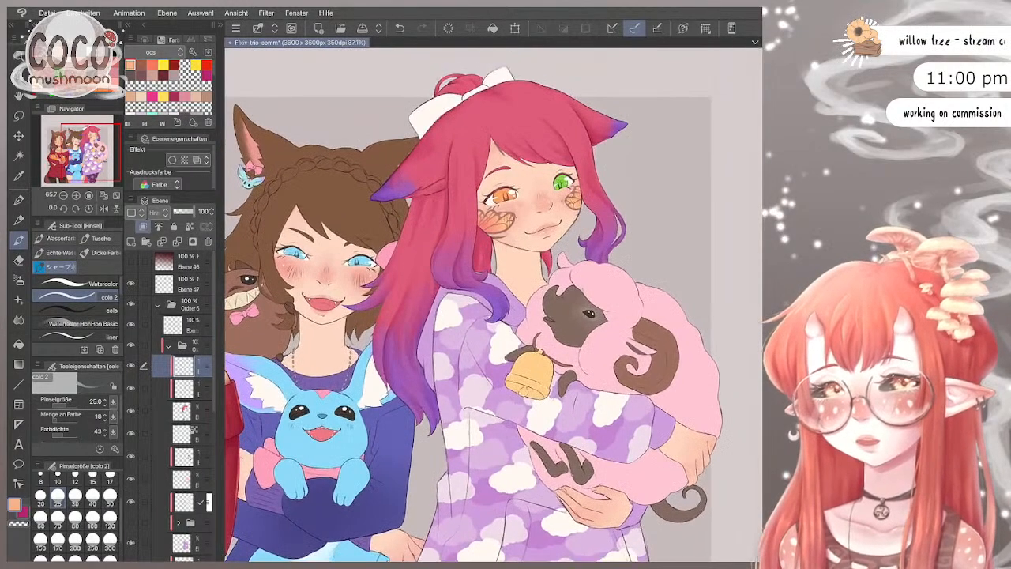
click(110, 495)
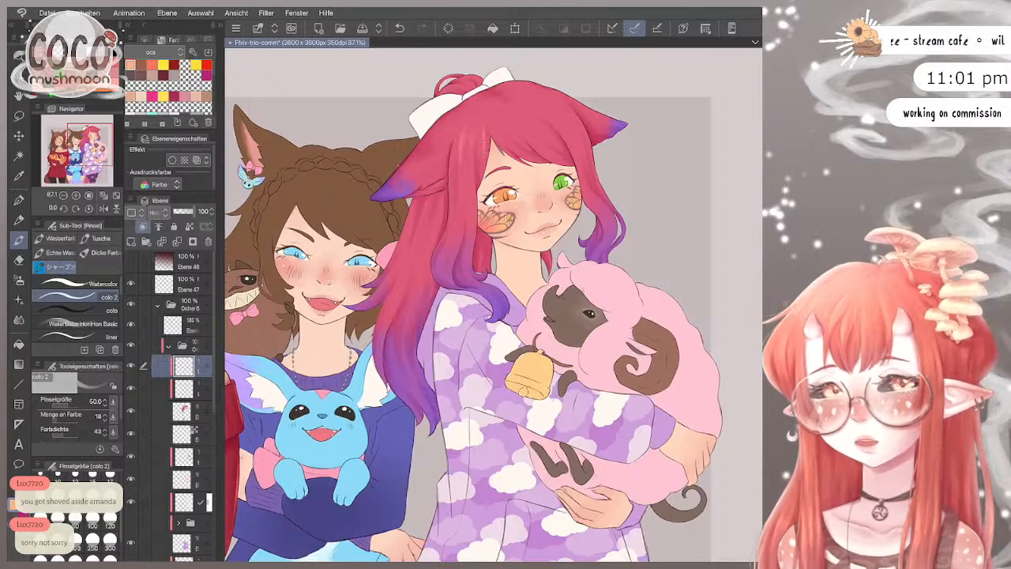
key(ctrl+0)
scroll(636, 174, up, 1)
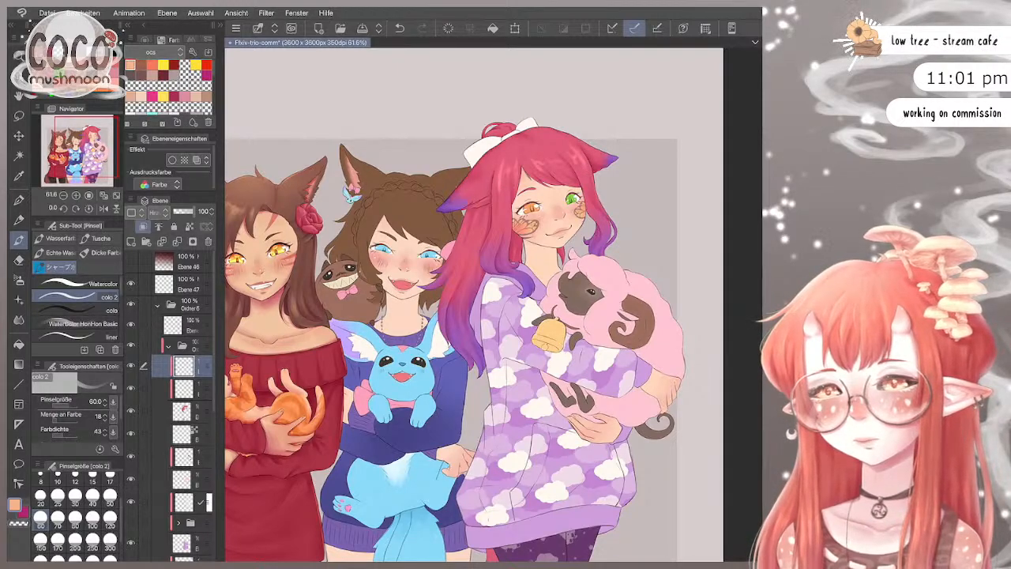
scroll(474, 304, up, 1)
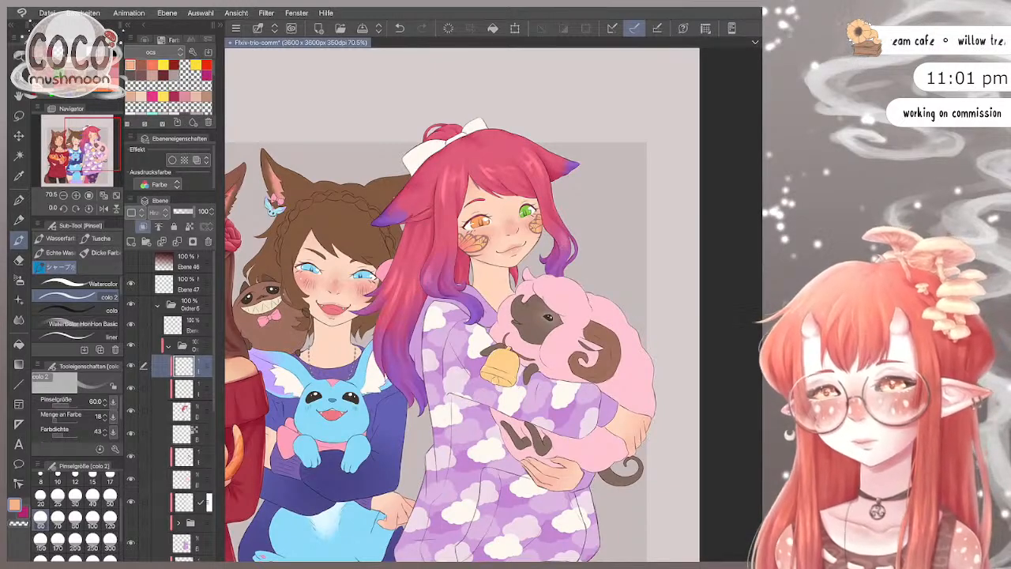
key(e)
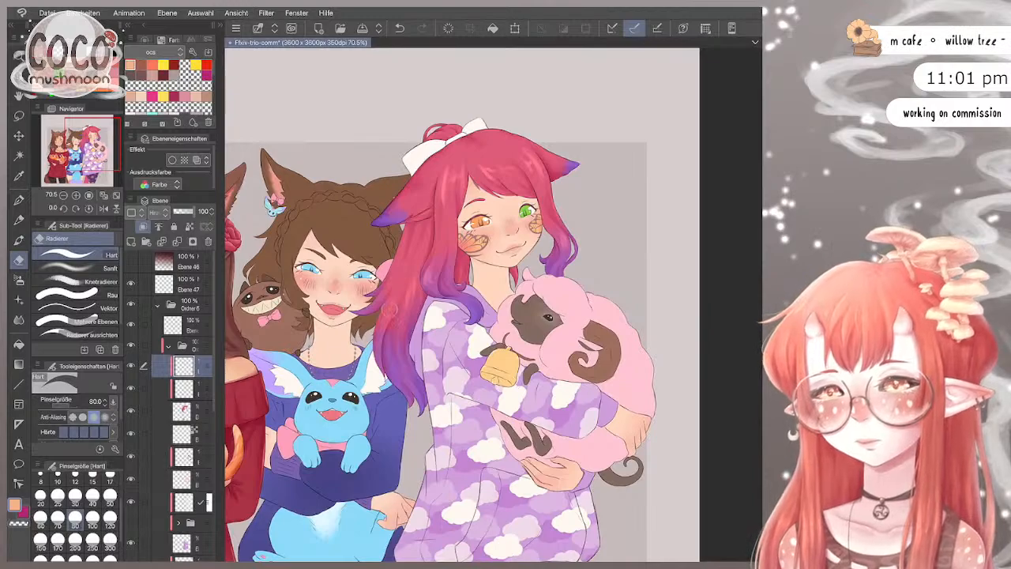
key(b)
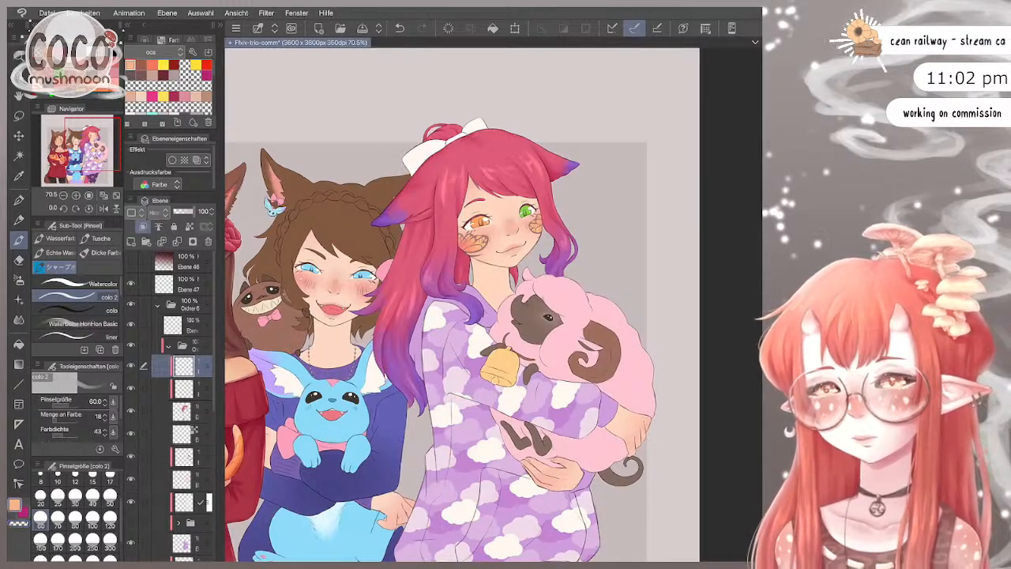
Step: Refine the glow highlights on the fringe, side locks and long back hair with brush sizes 25, 40 and 60
click(58, 495)
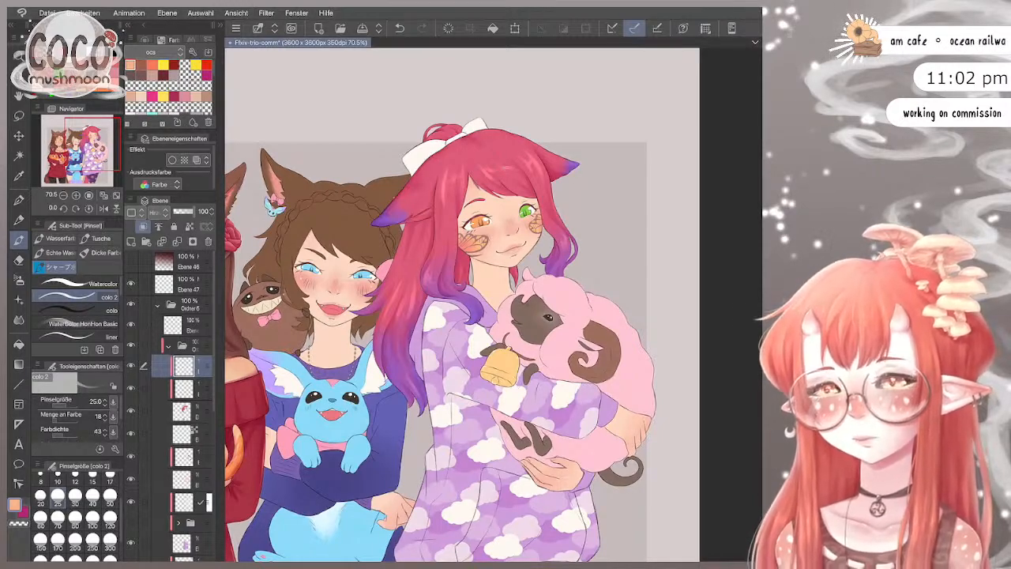
scroll(462, 300, down, 2)
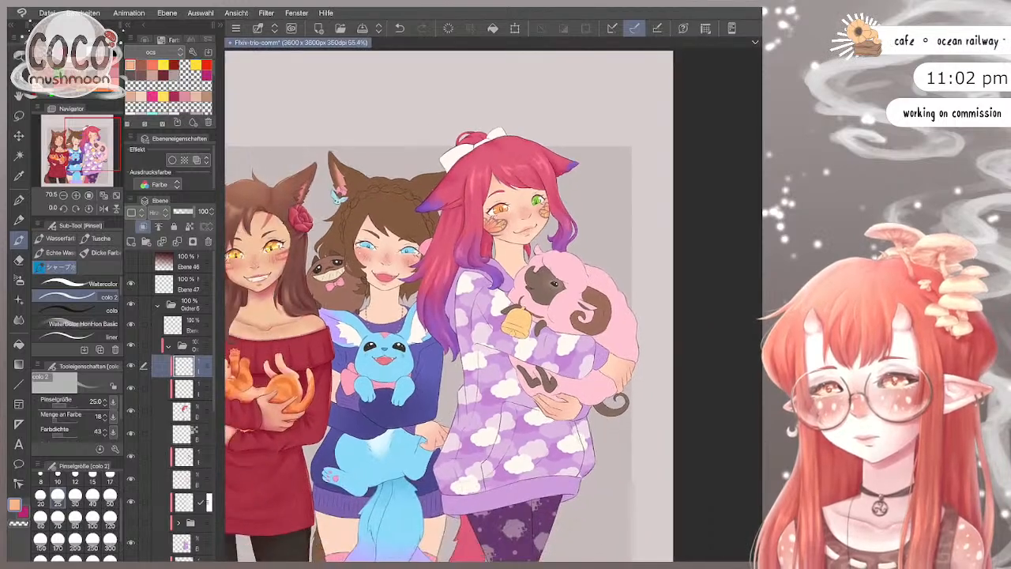
scroll(462, 300, up, 3)
scroll(474, 300, up, 1)
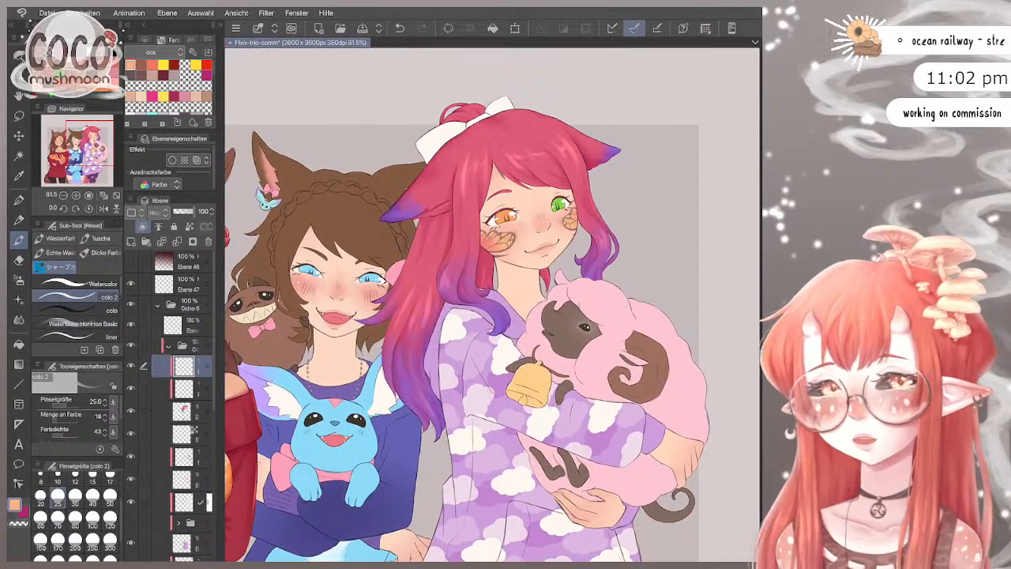
click(93, 494)
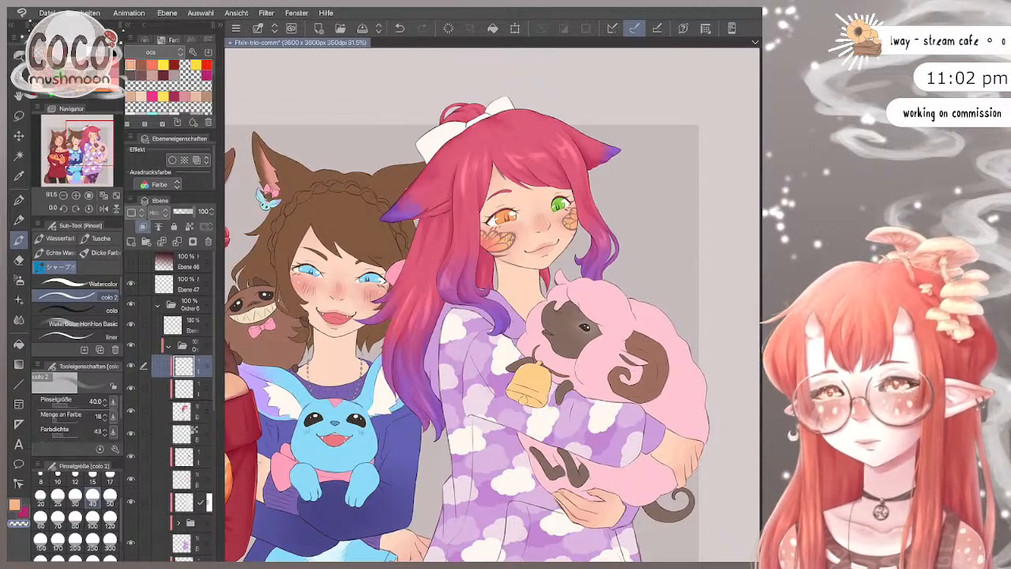
click(40, 516)
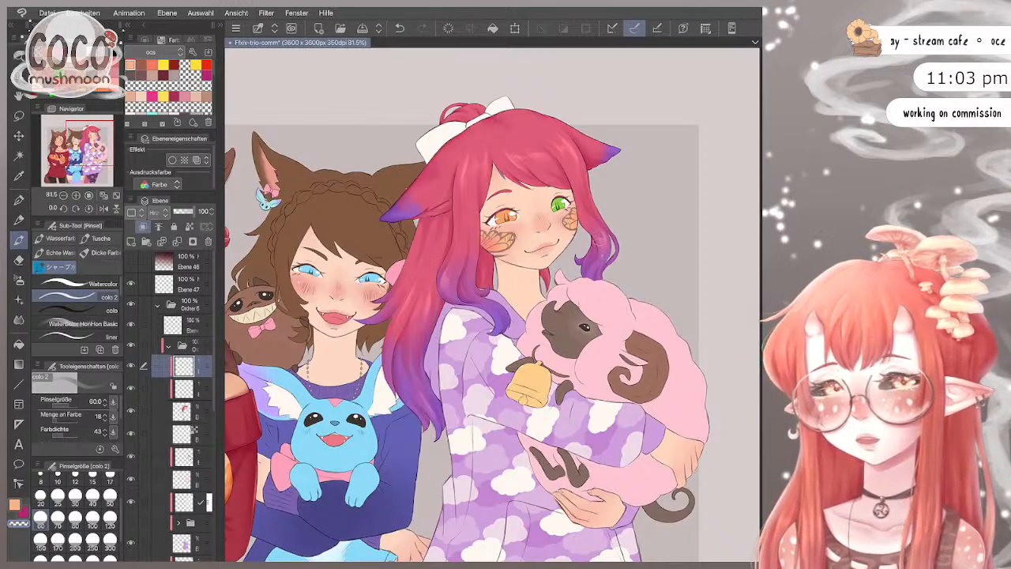
Step: Touch up the peach hair highlights with brush size 40, and compare them with the other characters' hair
alt+click(654, 304)
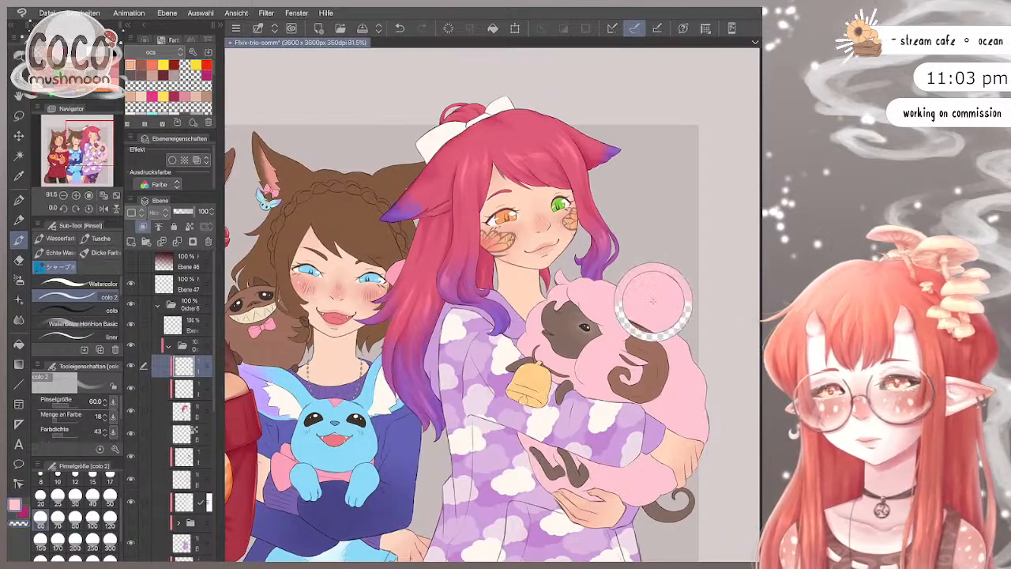
key(x)
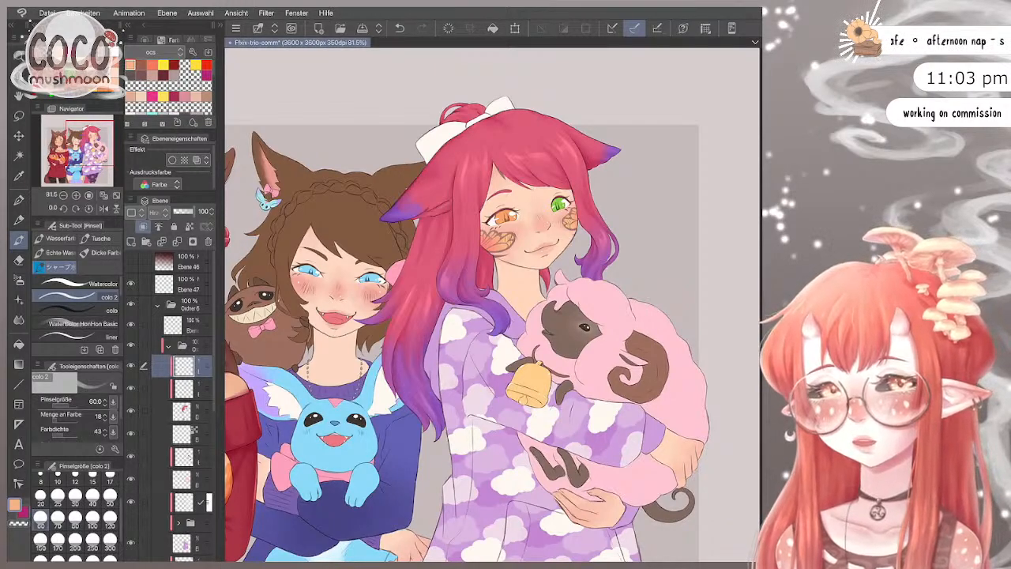
click(92, 497)
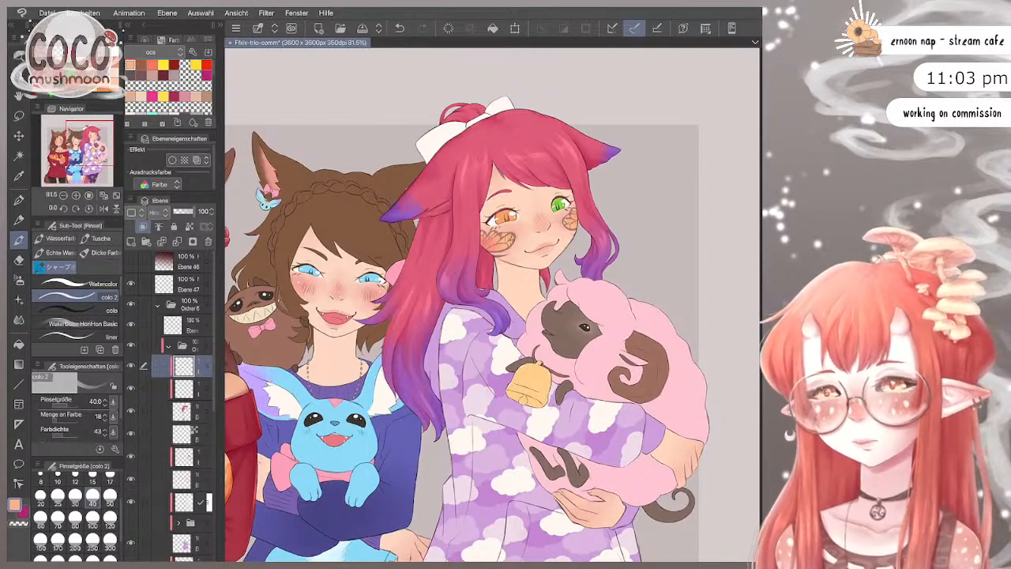
scroll(647, 251, down, 2)
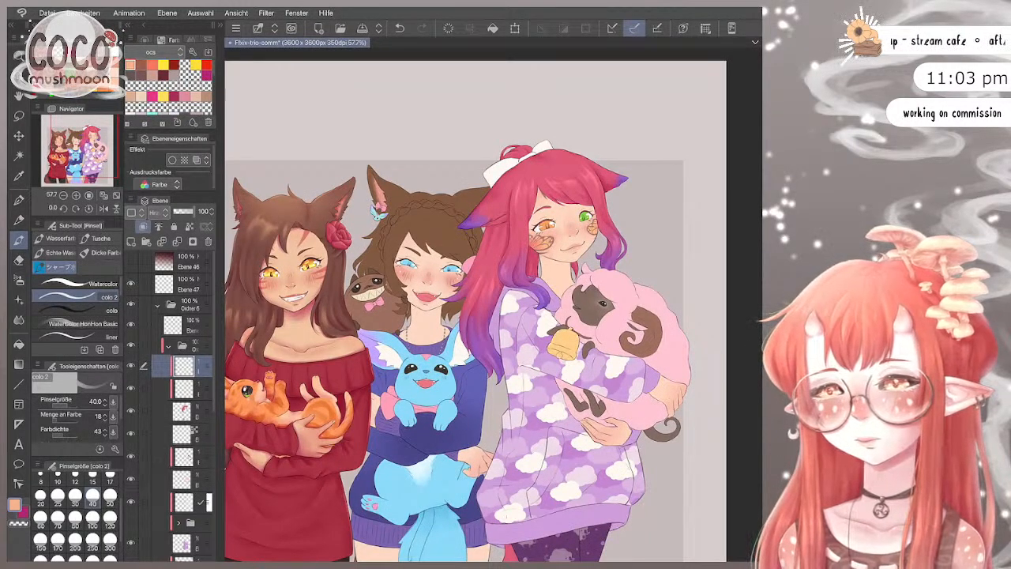
scroll(711, 272, up, 1)
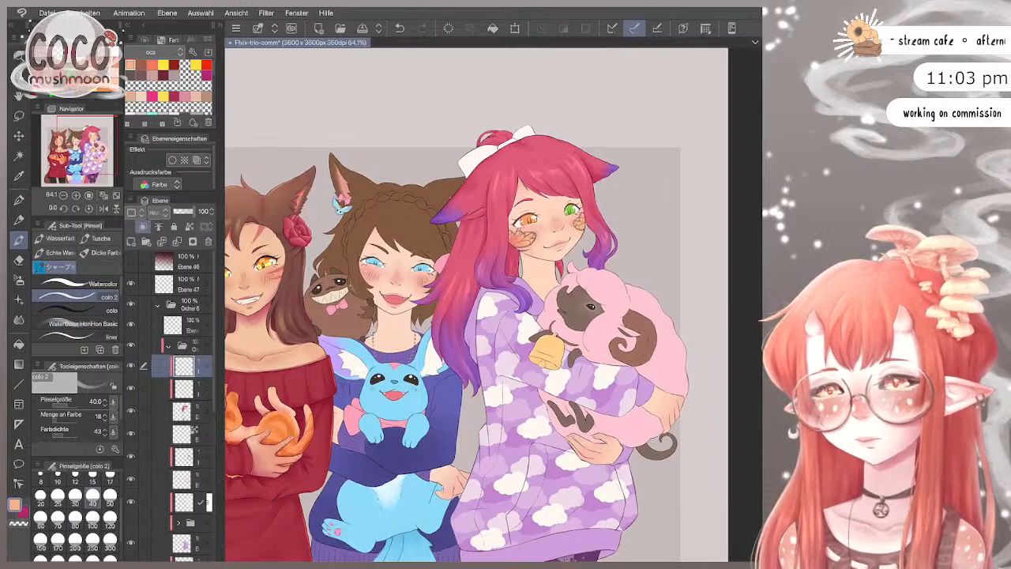
Step: Airbrush a soft peach glow over the crown of the pink hair with the Sanft airbrush at size 500, undoing the first attempt
key(b)
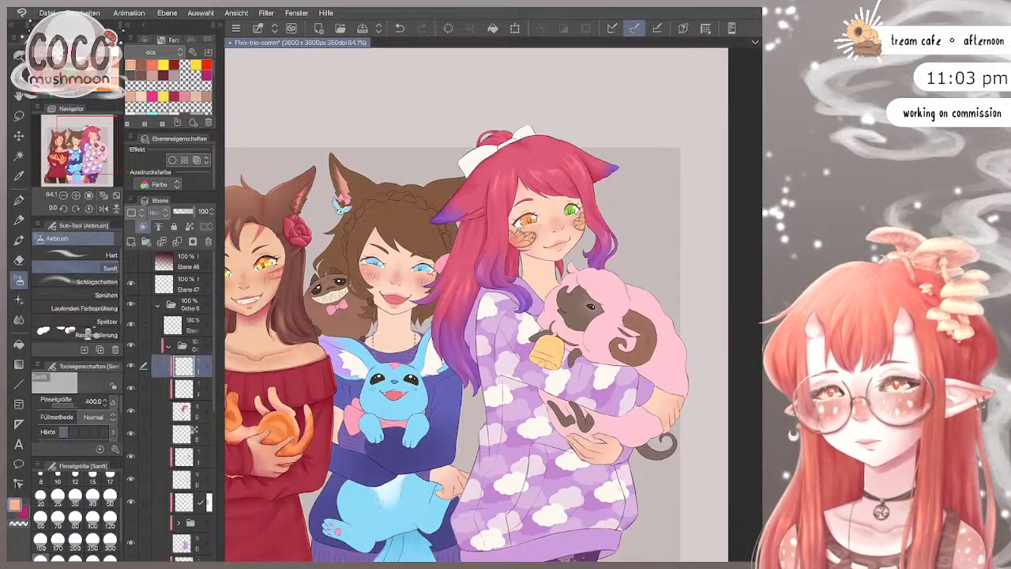
click(92, 538)
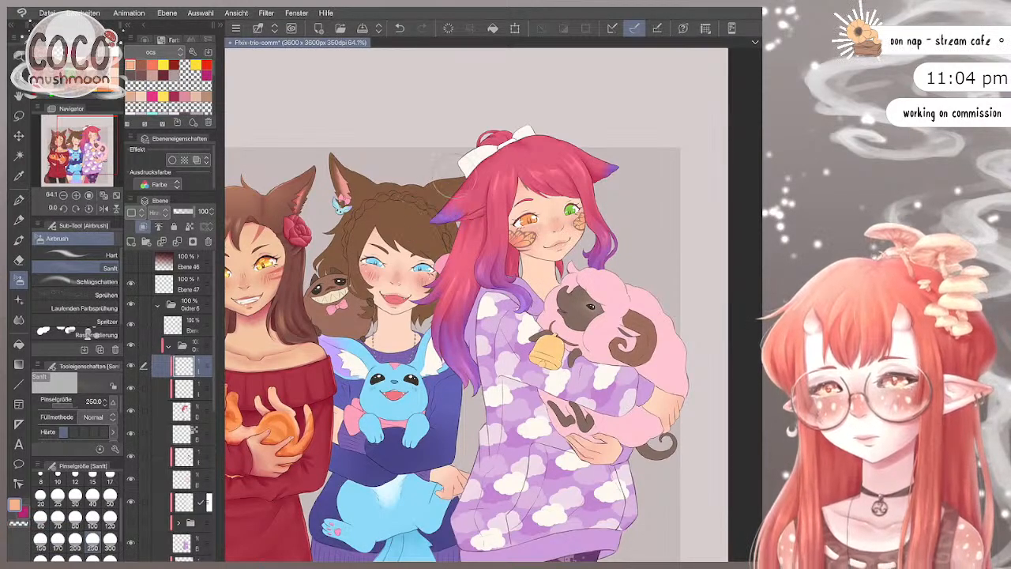
key(bracketright)
key(bracketright)
key(bracketright)
key(bracketright)
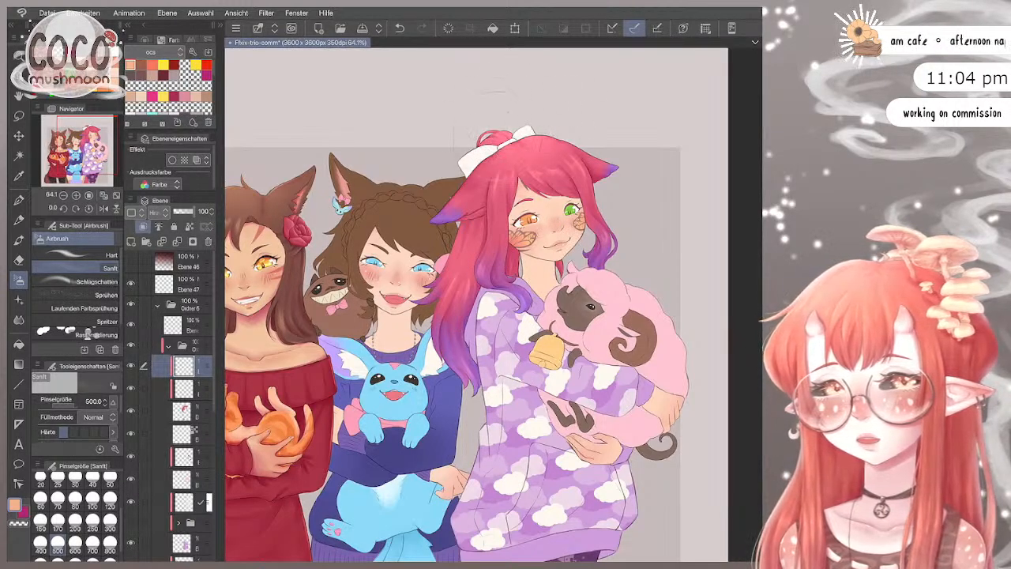
key(ctrl+z)
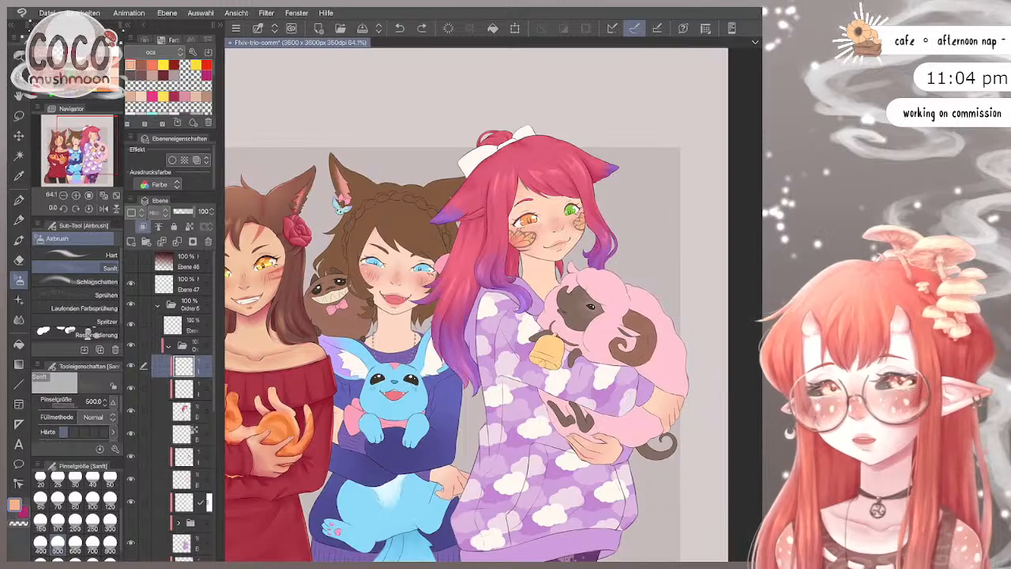
click(422, 28)
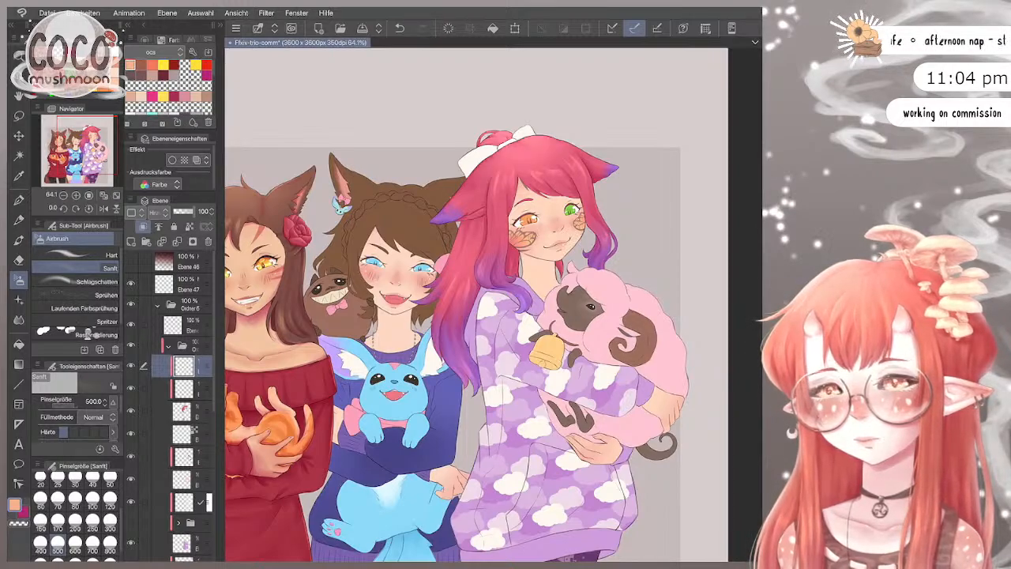
click(400, 29)
mouse_move(534, 97)
mouse_down()
mouse_move(517, 138)
mouse_move(537, 144)
mouse_move(546, 120)
mouse_up()
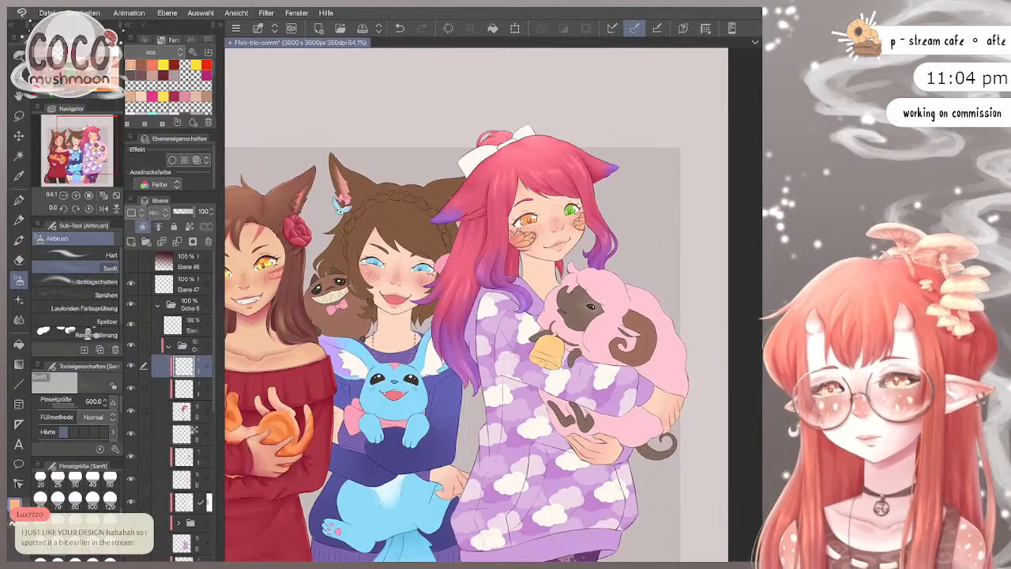
Step: Check the hair glow across all three characters, and add a clipped layer in Multiplizieren mode above the eye colour layer
key(ctrl+minus)
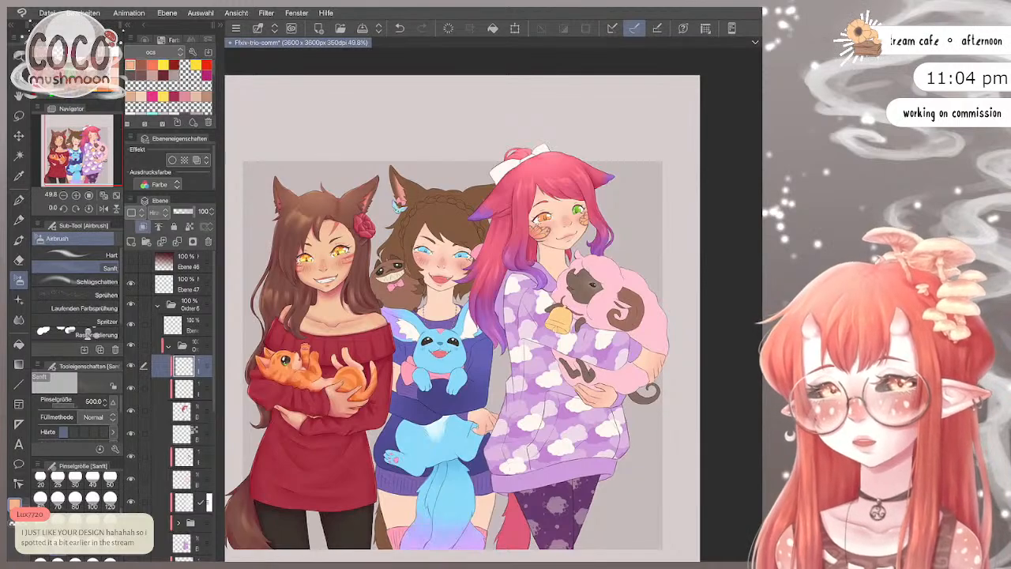
key(ctrl+plus)
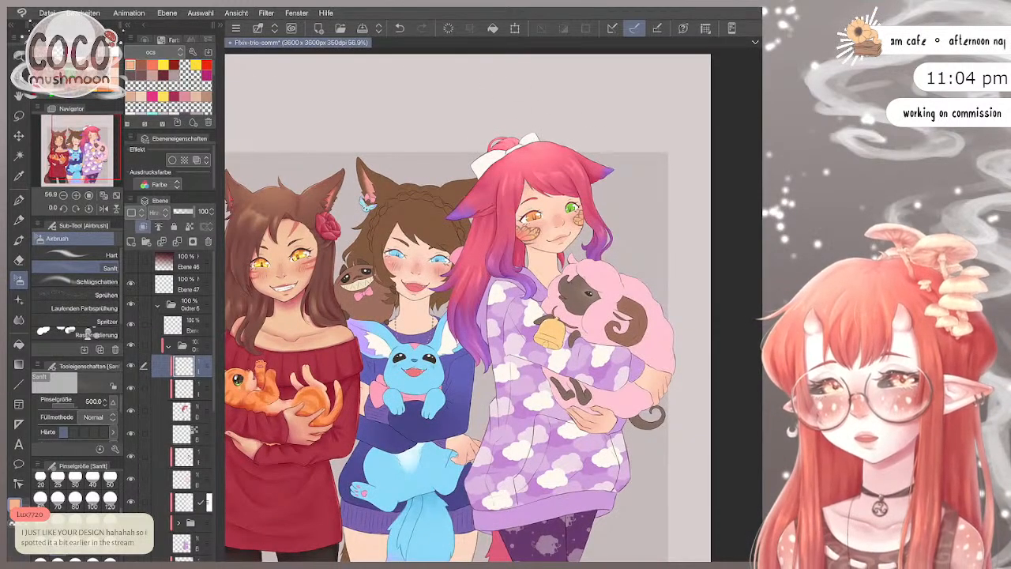
key(ctrl+minus)
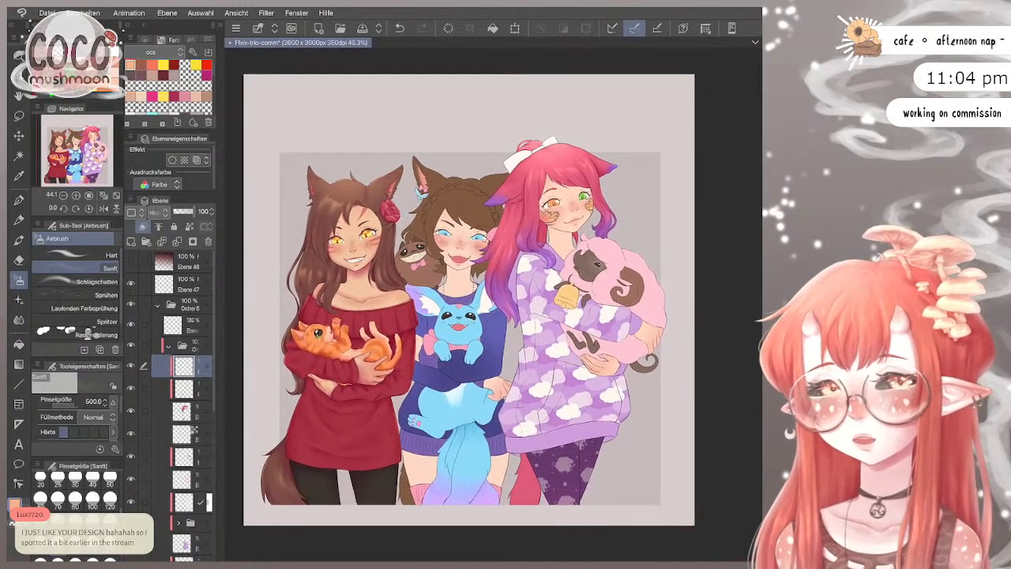
scroll(461, 297, up, 1)
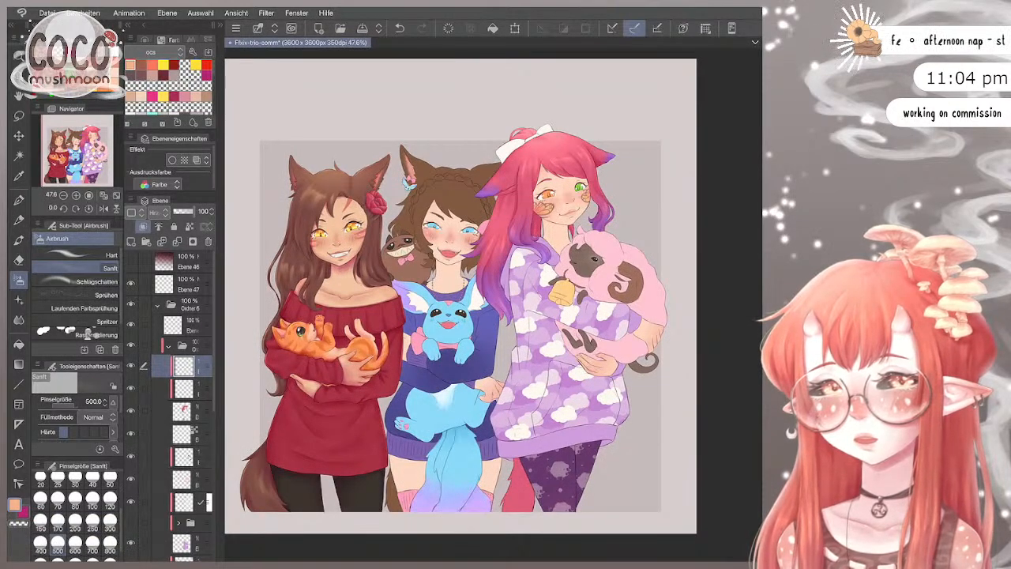
click(183, 433)
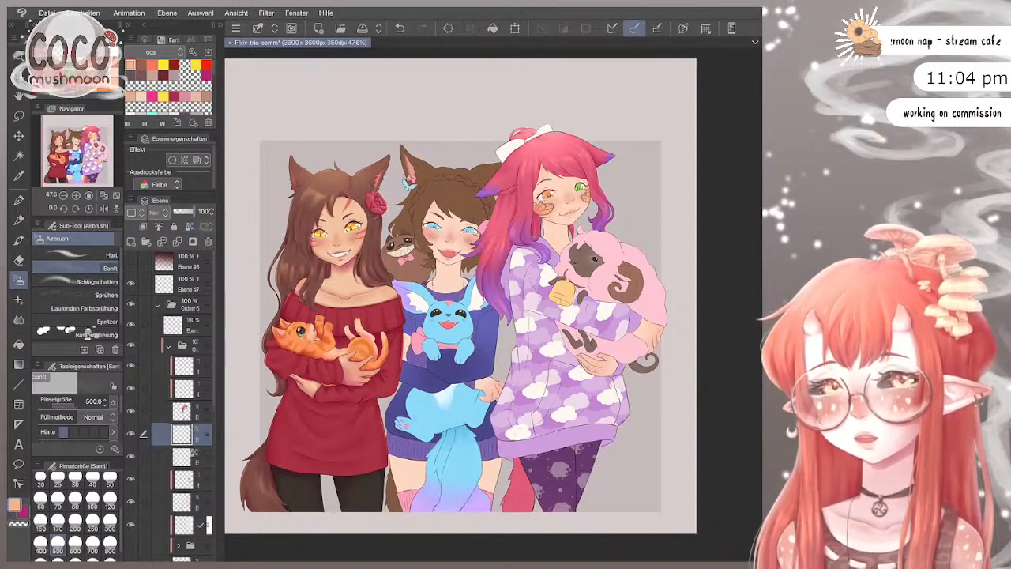
click(155, 211)
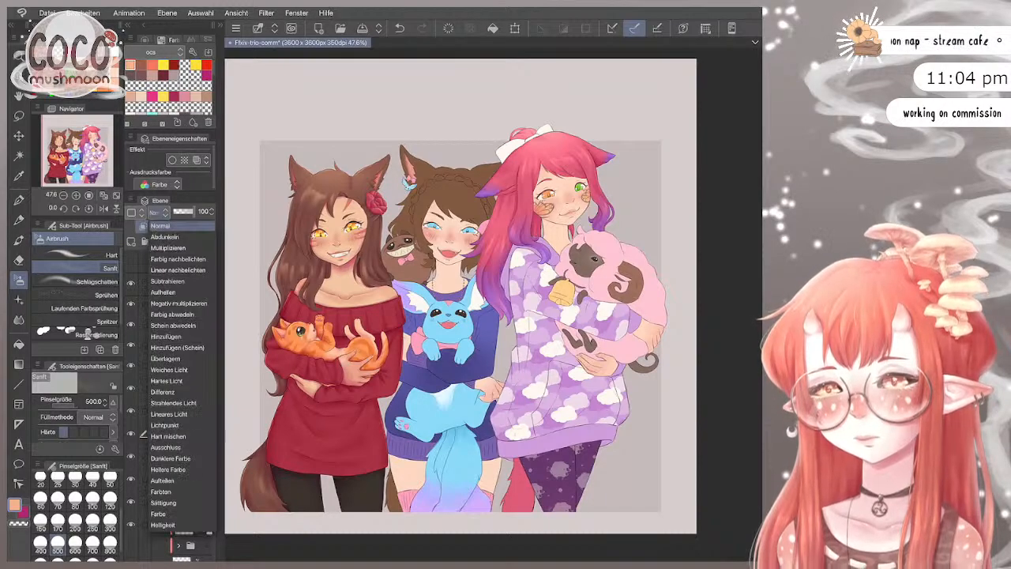
click(167, 247)
Step: Start shading the upper edge of the pink-haired character's orange eye with the colo 2 brush at size 30
key(b)
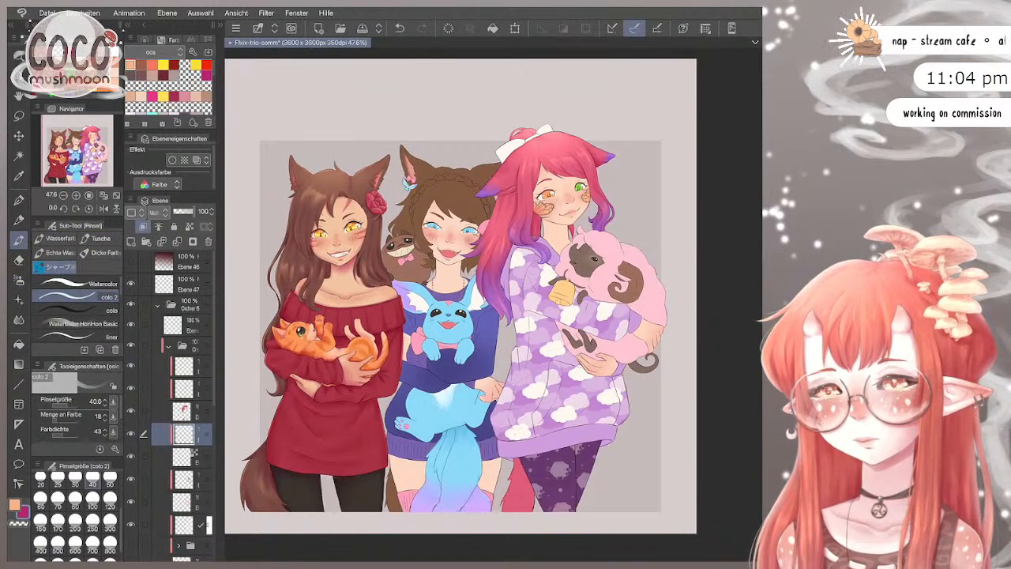
scroll(598, 161, up, 4)
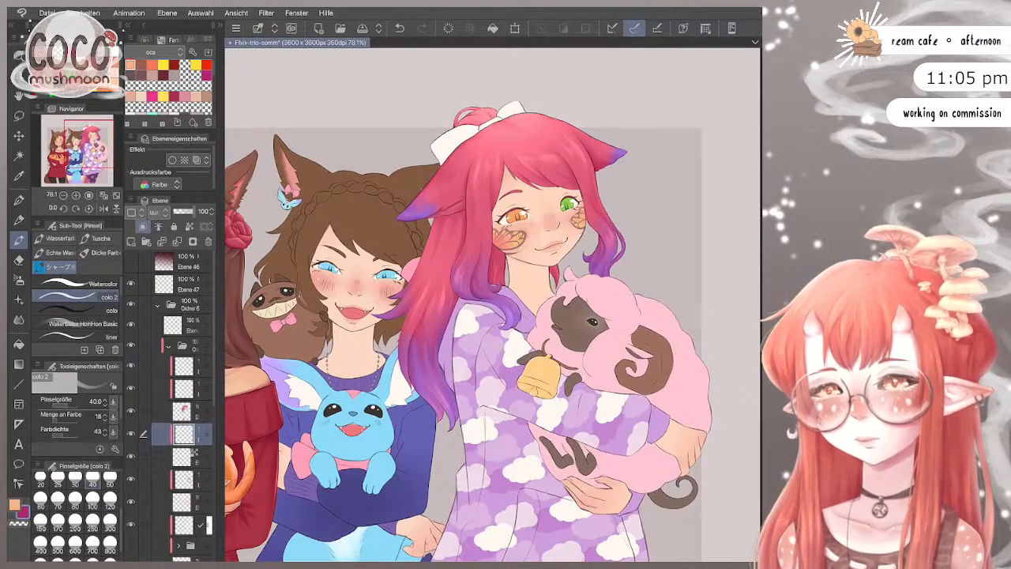
scroll(494, 304, up, 3)
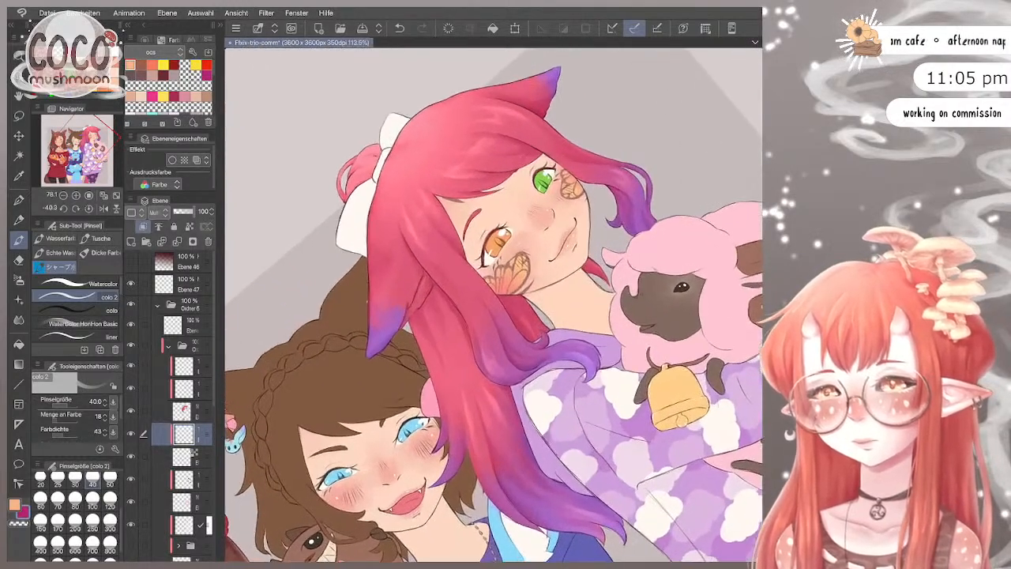
key(bracketleft)
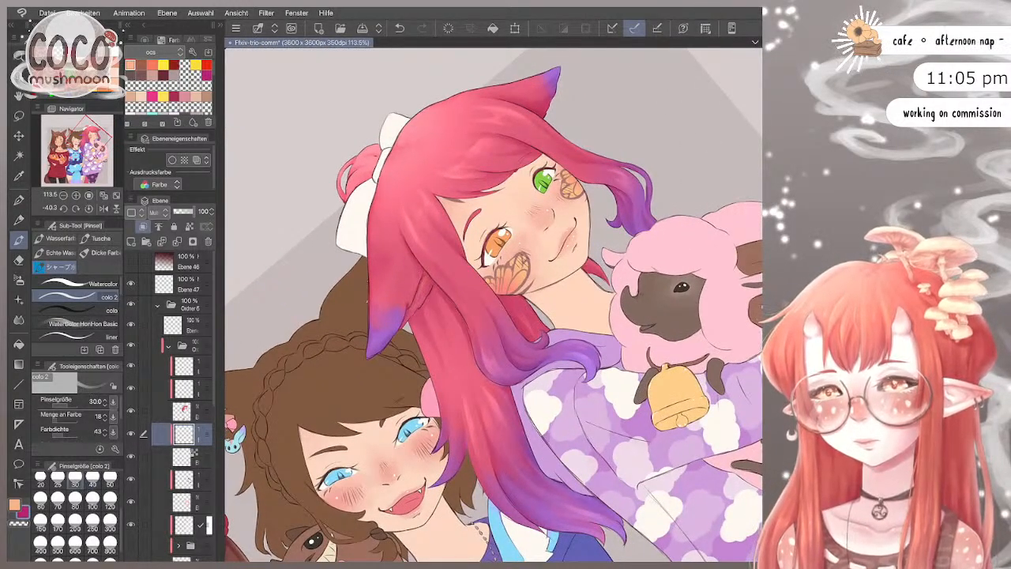
mouse_move(485, 264)
mouse_down()
mouse_move(489, 241)
mouse_move(509, 227)
mouse_move(488, 240)
mouse_move(502, 233)
mouse_up()
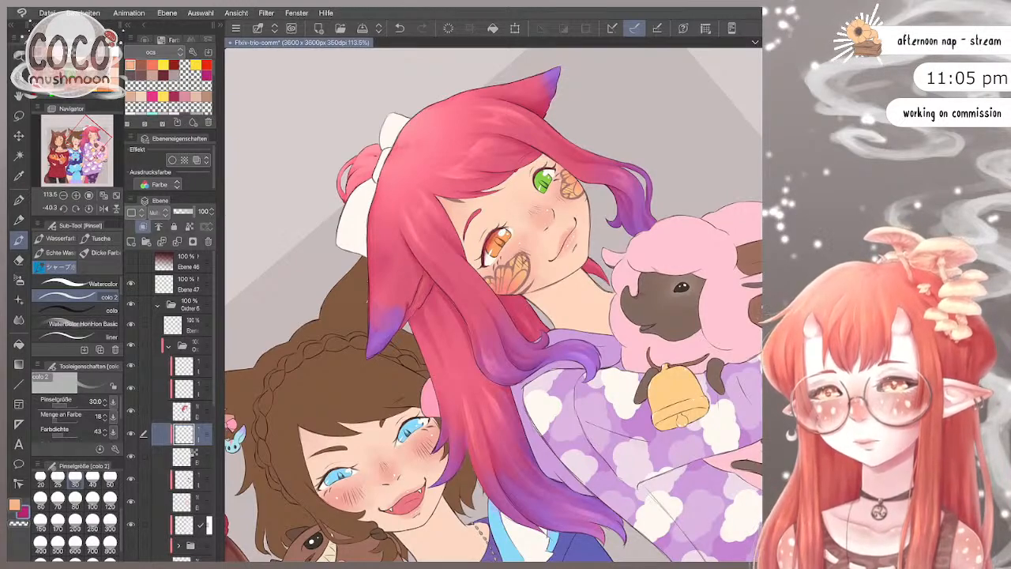
Step: Deepen the shadow along the upper part of both the orange and green eyes with brush size 50
scroll(615, 137, up, 3)
click(111, 477)
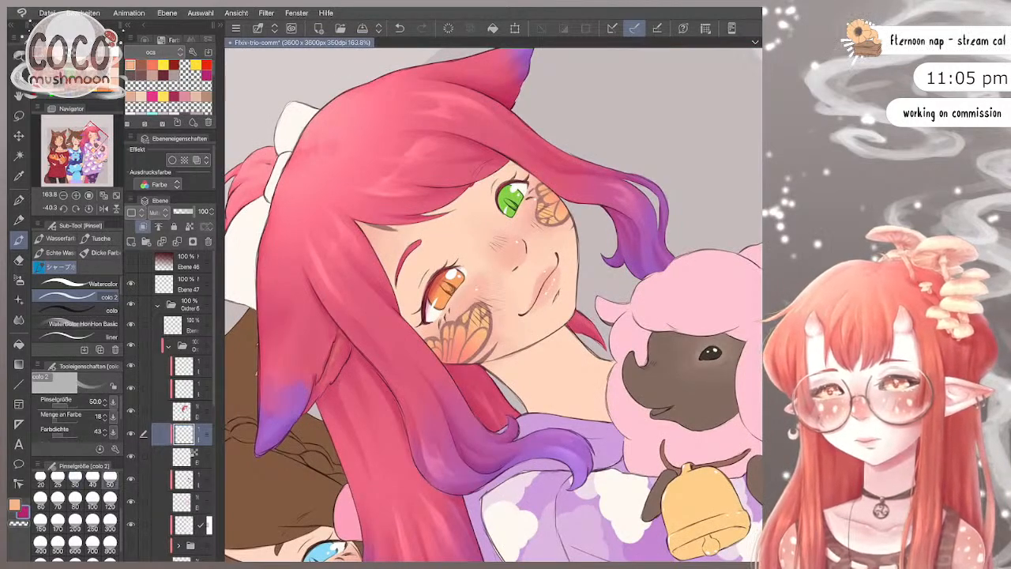
drag(451, 267, 419, 299)
drag(433, 288, 423, 323)
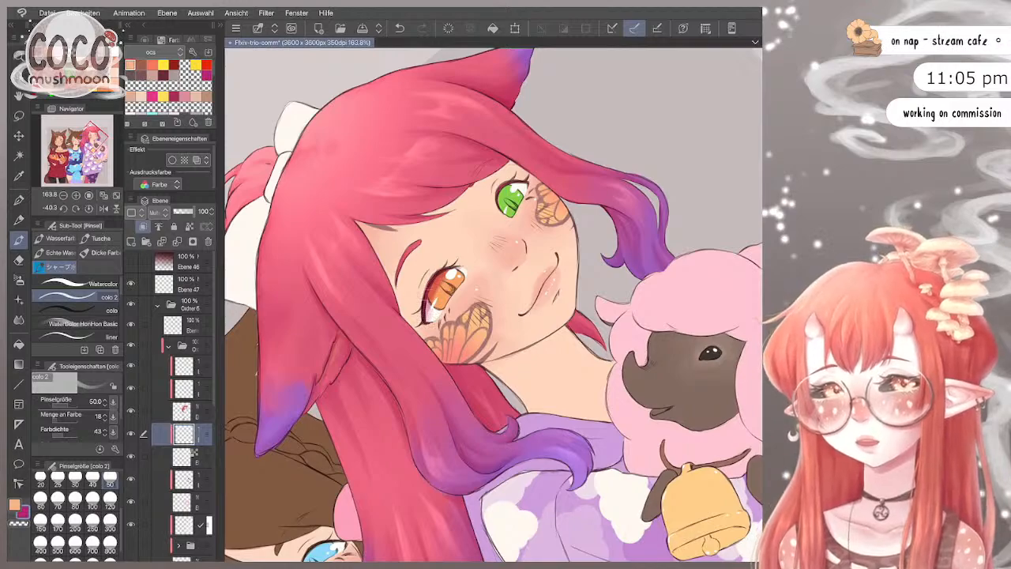
drag(449, 266, 425, 305)
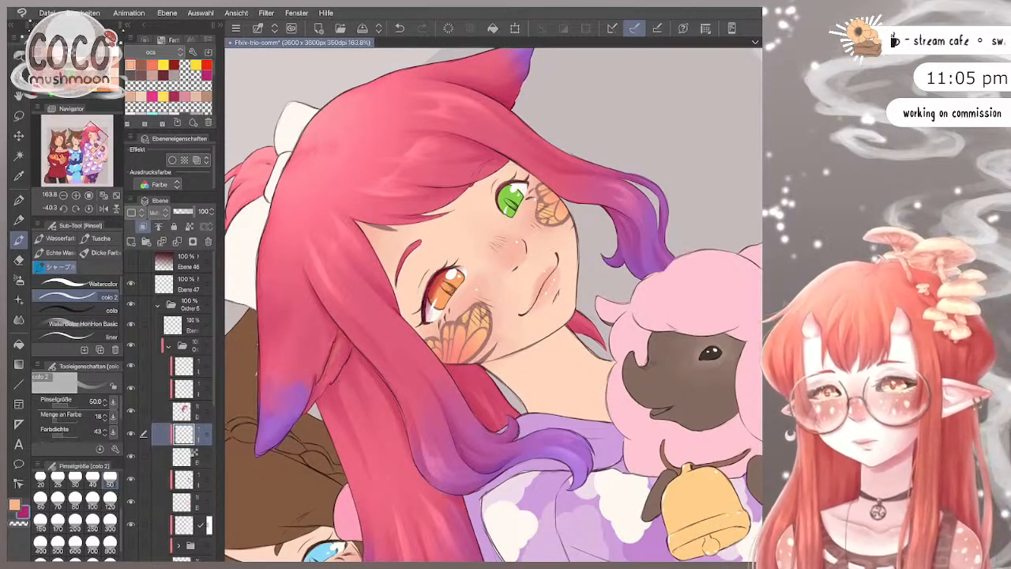
mouse_move(500, 187)
mouse_down()
mouse_move(499, 207)
mouse_move(517, 207)
mouse_move(530, 182)
mouse_up()
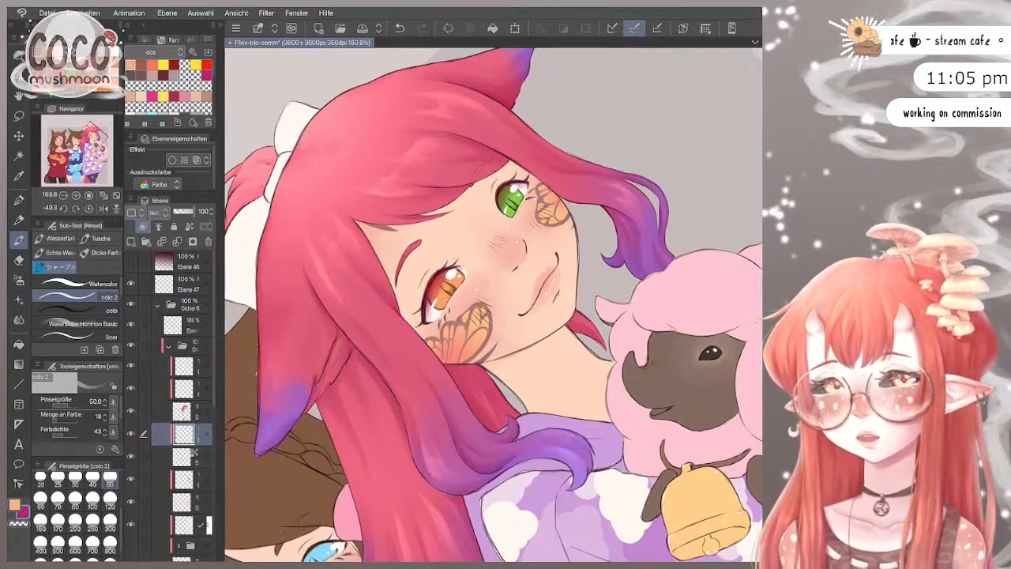
scroll(494, 304, down, 2)
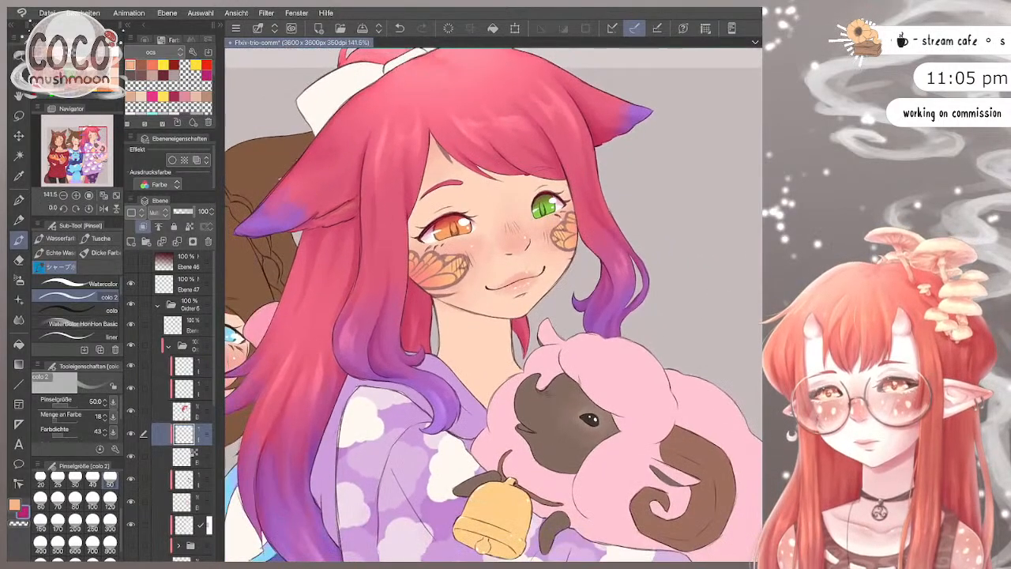
Step: Darken the slit pupils of the orange and green eyes with brush size 30
scroll(494, 304, up, 3)
key(bracketleft)
key(bracketleft)
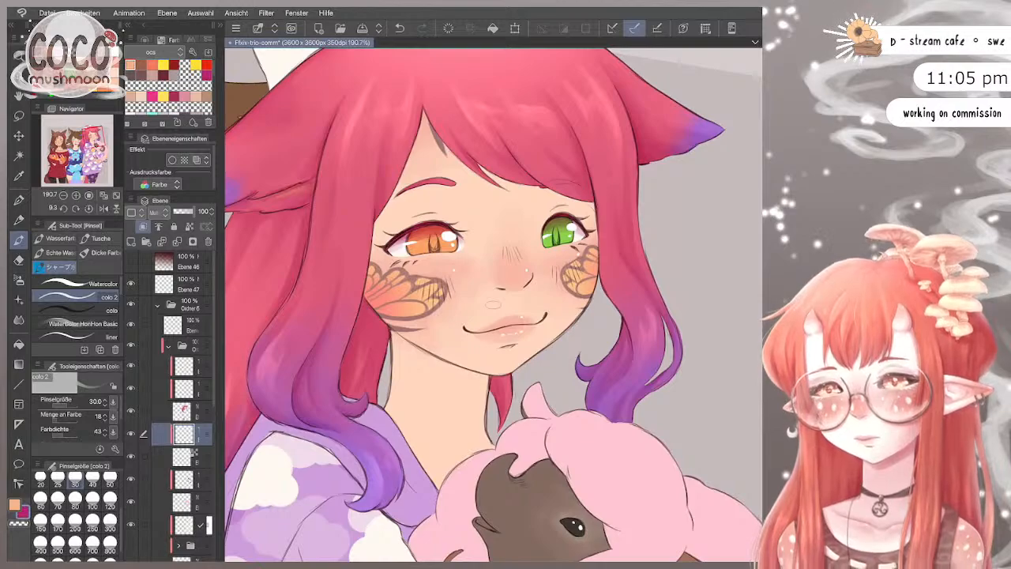
mouse_move(434, 247)
mouse_down()
mouse_move(433, 235)
mouse_move(433, 245)
mouse_up()
drag(556, 232, 556, 243)
Step: Refine the shading around the pupils and iris edges of both eyes with brush size 20
key(bracketleft)
key(bracketleft)
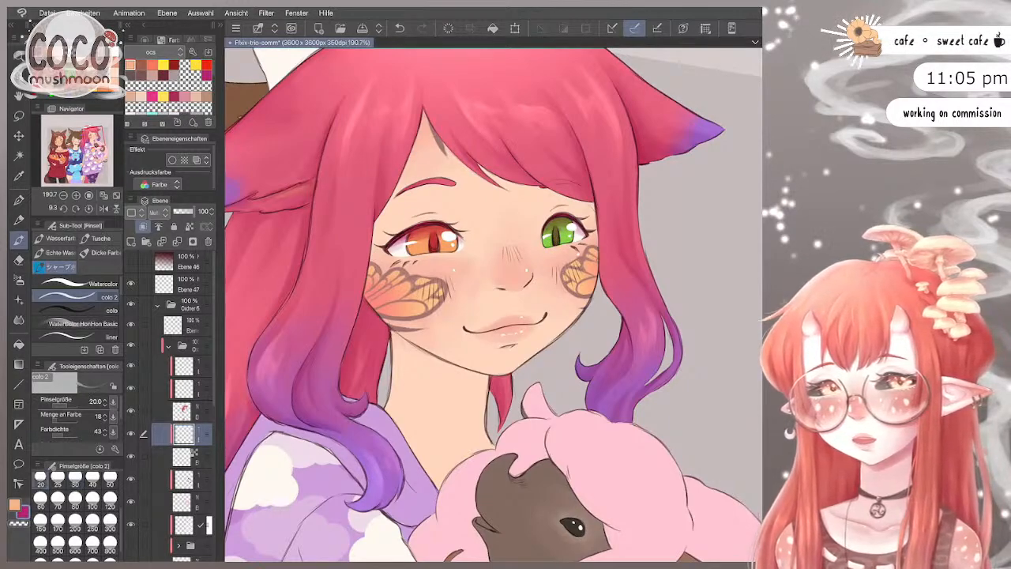
mouse_move(408, 246)
mouse_down()
mouse_move(408, 256)
mouse_move(455, 252)
mouse_up()
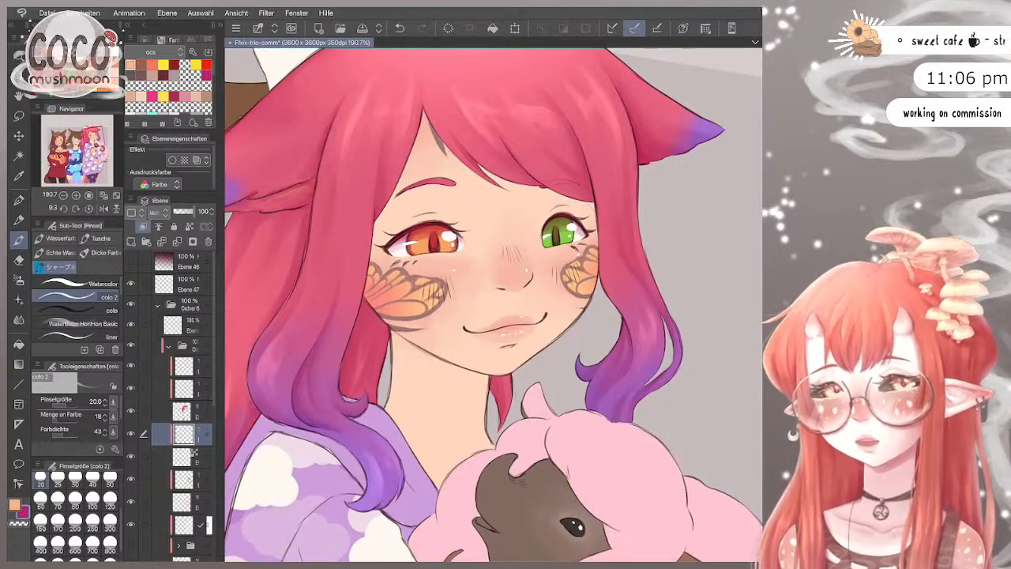
drag(544, 239, 548, 249)
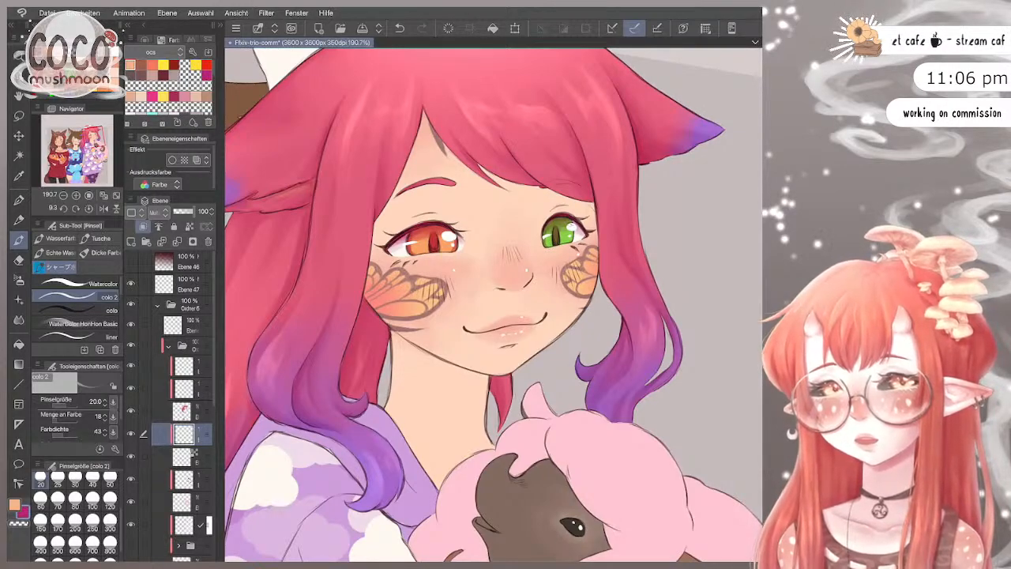
drag(572, 231, 569, 246)
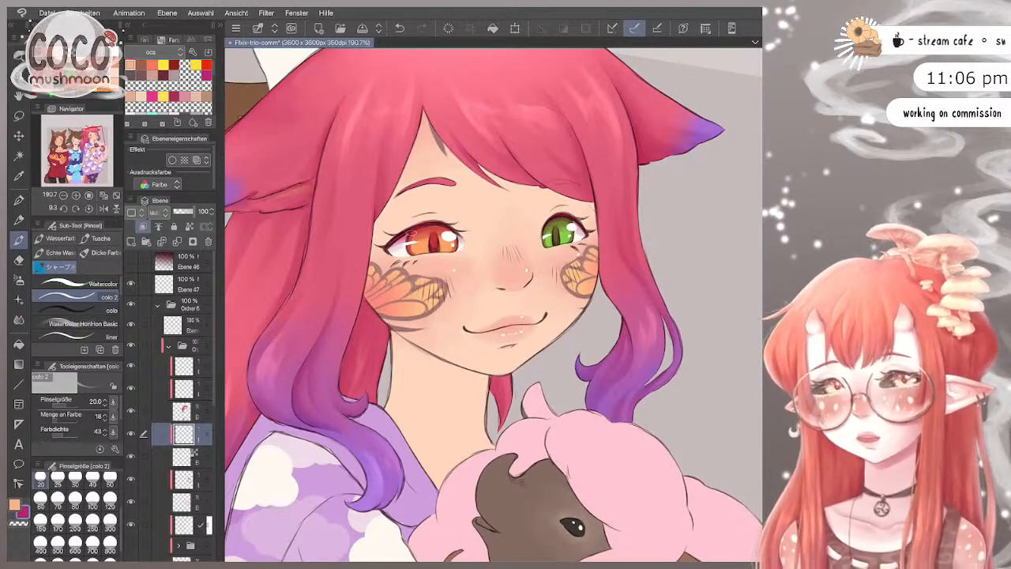
drag(406, 229, 454, 232)
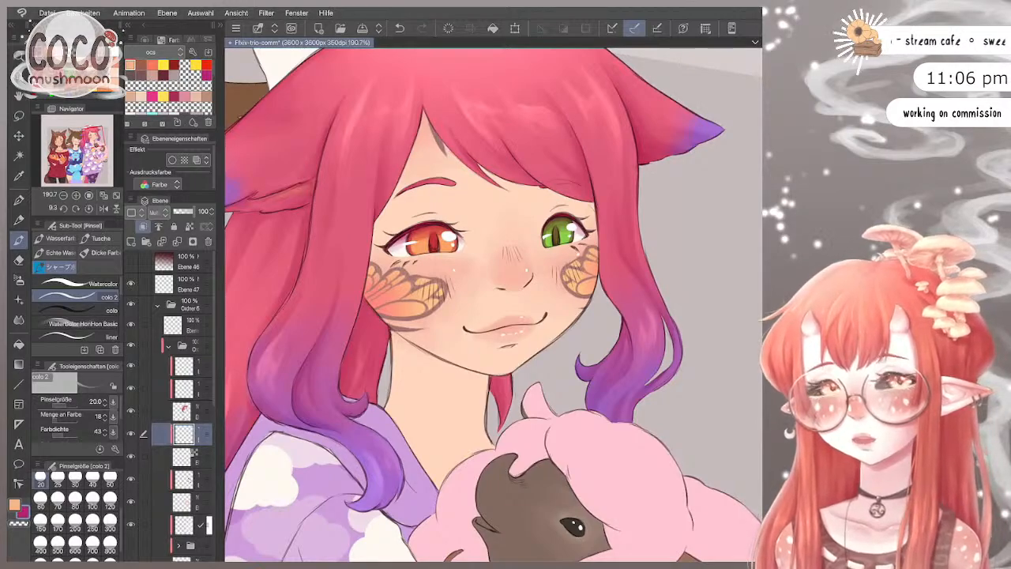
scroll(493, 305, down, 4)
scroll(493, 305, up, 5)
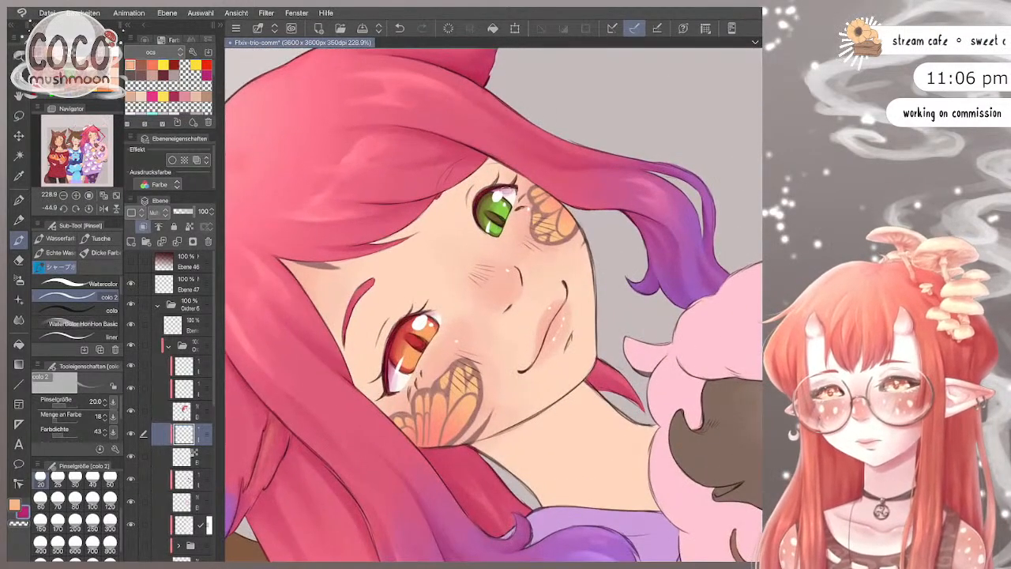
Step: Undo the last stroke and paint fine shading details into both irises with brush size 10
key(bracketleft)
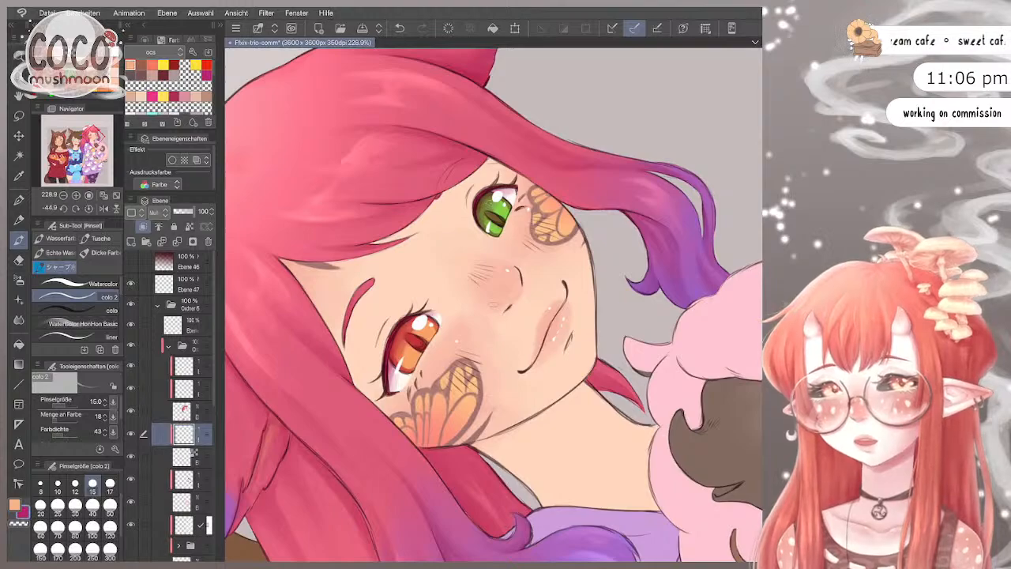
key(ctrl+z)
scroll(494, 300, up, 2)
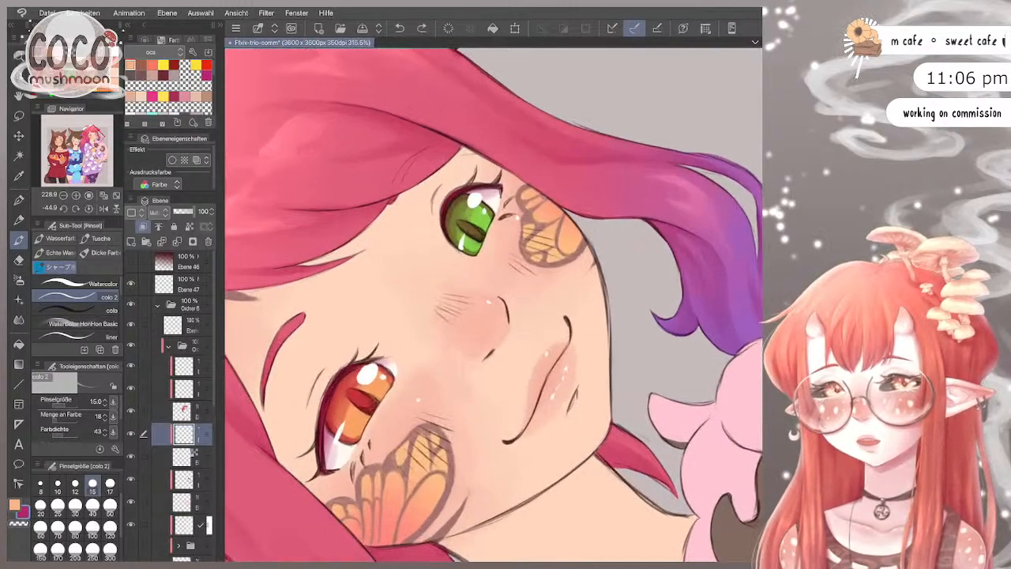
key(bracketleft)
key(bracketleft)
drag(461, 205, 465, 213)
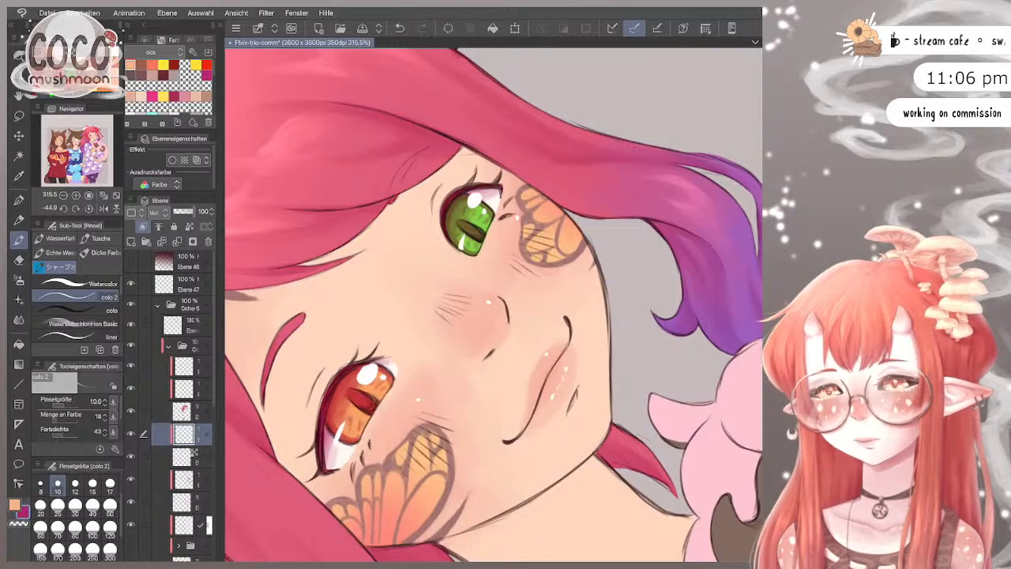
Step: Add another clipped layer above the eye shading and set it to an additive blend mode
scroll(494, 305, down, 5)
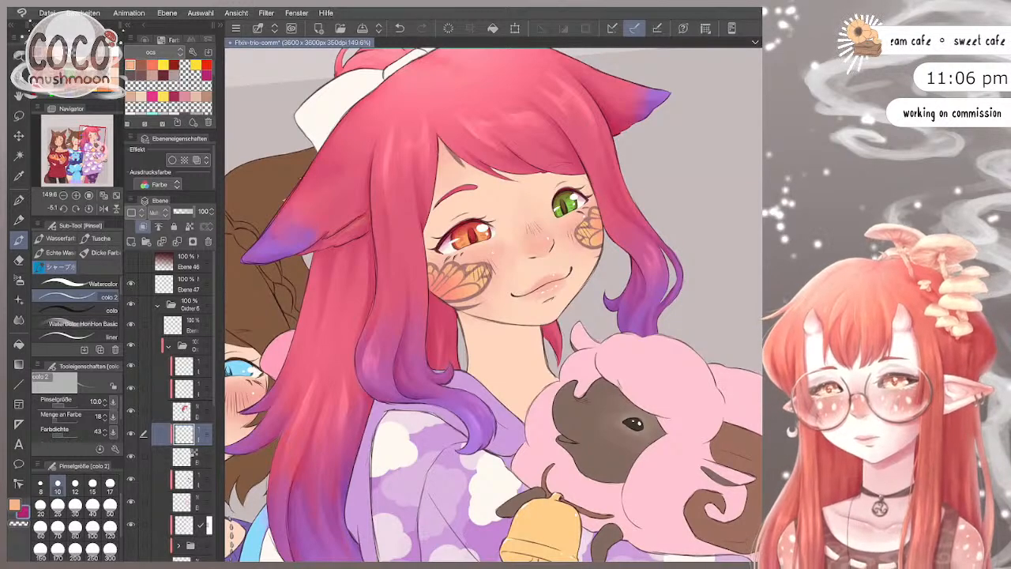
scroll(494, 305, up, 2)
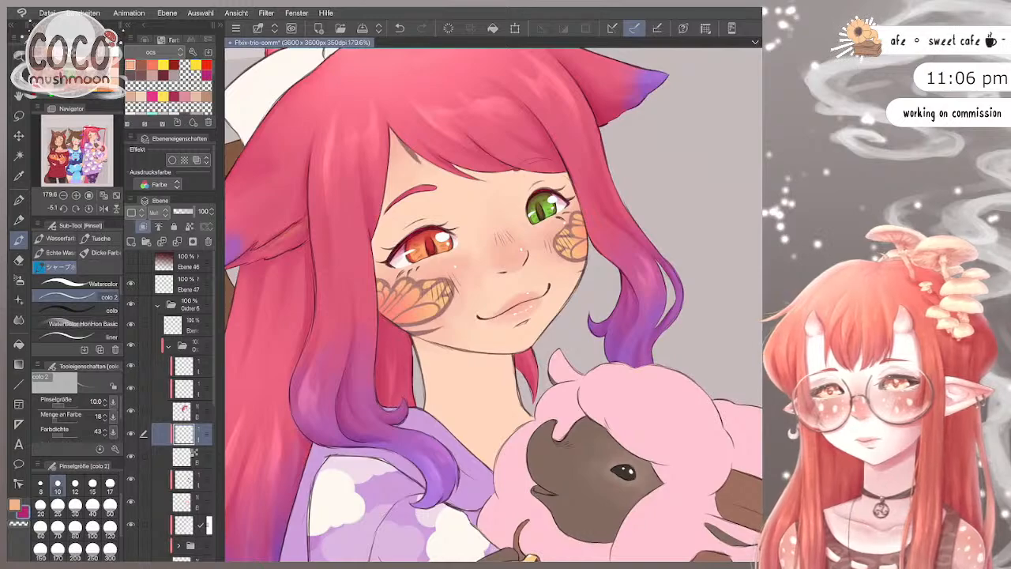
click(131, 242)
click(143, 226)
click(159, 213)
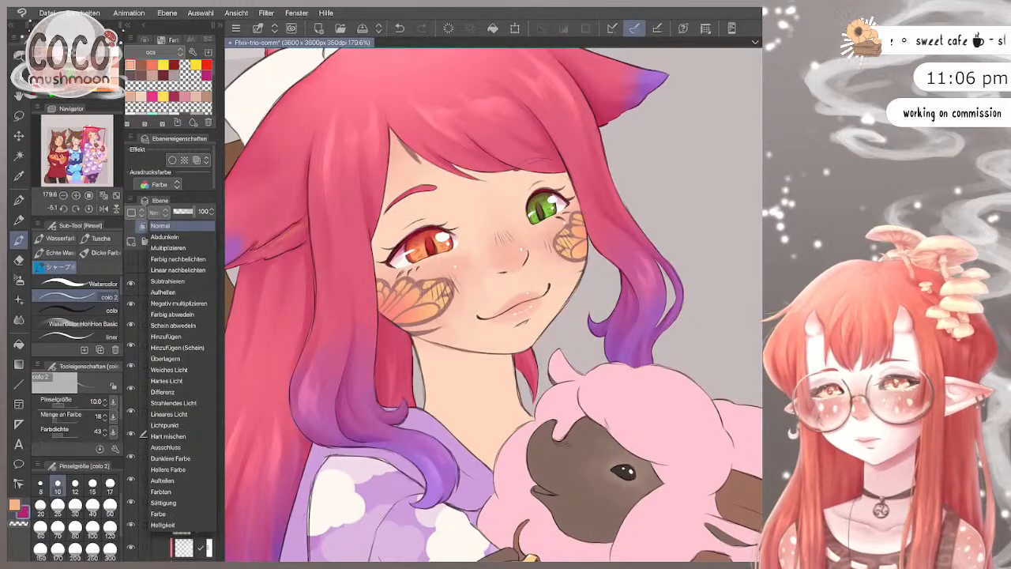
click(162, 225)
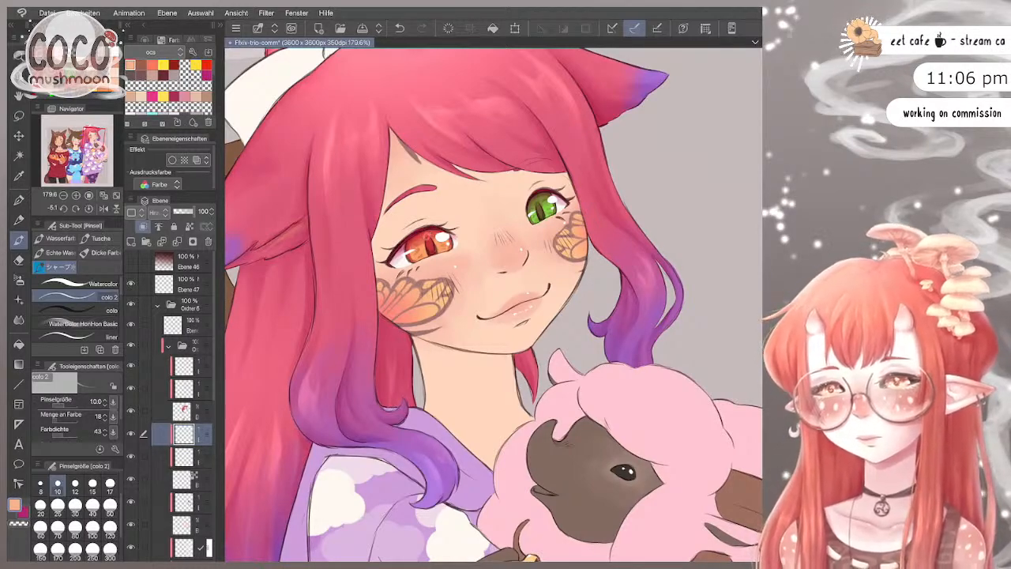
Step: Paint glowing highlights into the orange and green irises, using brush sizes 20, 30 and 8
click(40, 506)
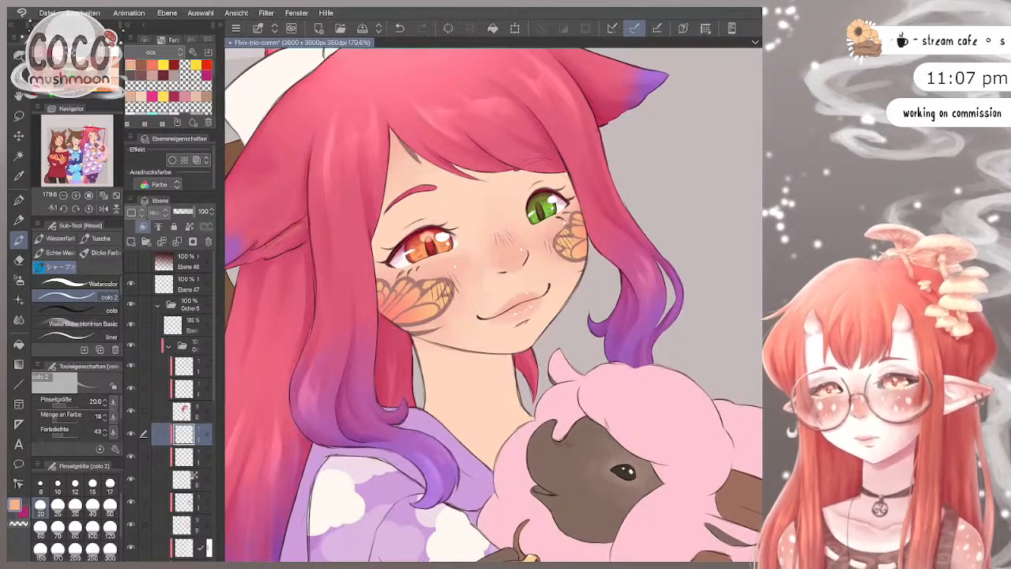
drag(443, 237, 448, 295)
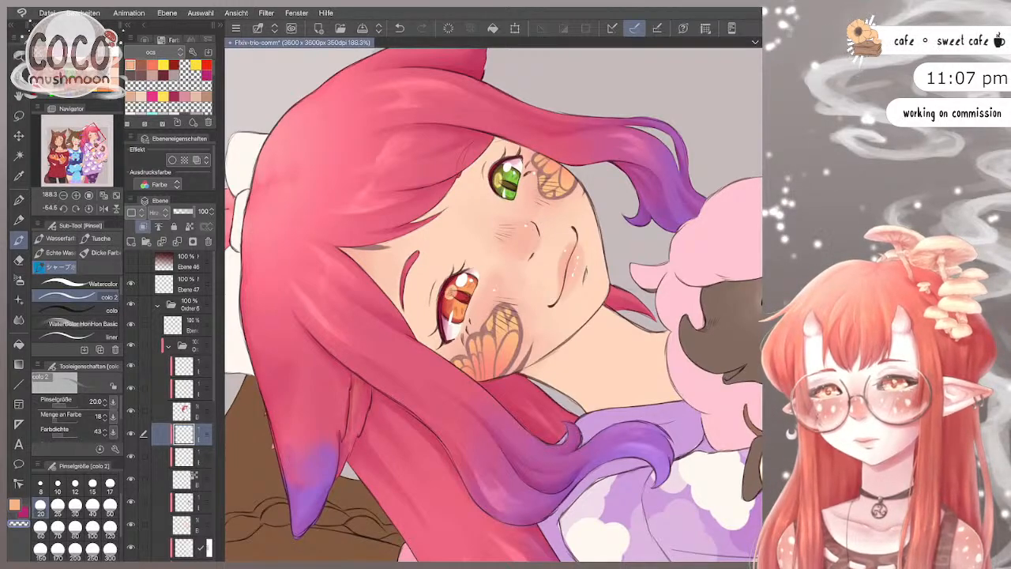
click(75, 506)
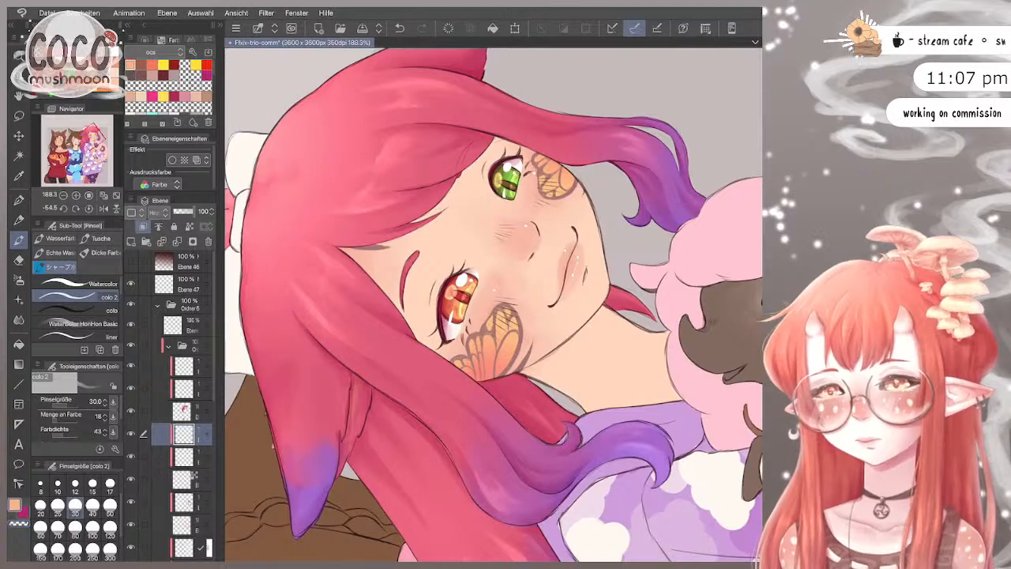
click(40, 482)
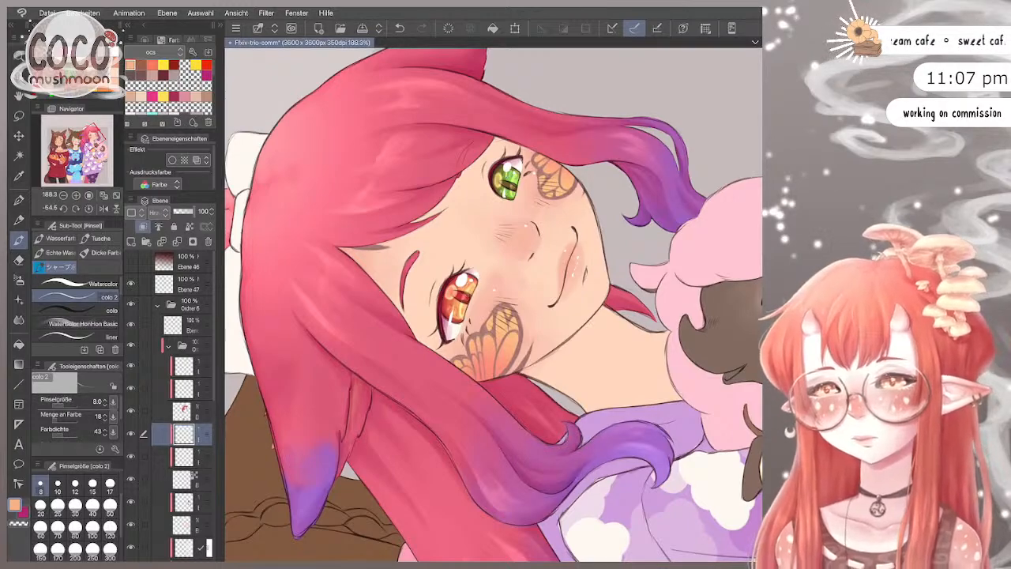
Step: Check the pink-haired character's finished eye glow against the other characters in the illustration
scroll(494, 305, down, 3)
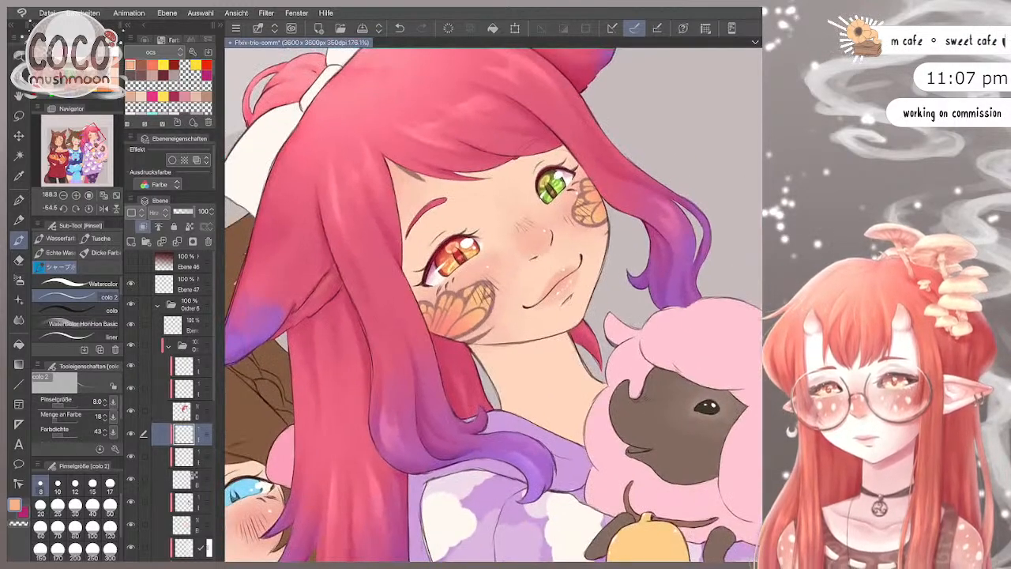
scroll(493, 304, down, 4)
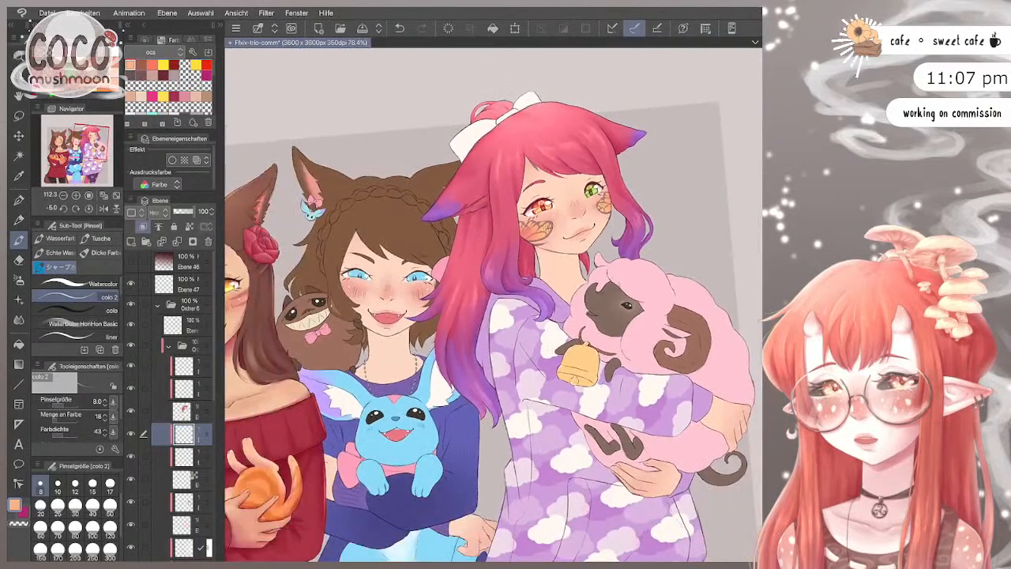
scroll(494, 304, down, 1)
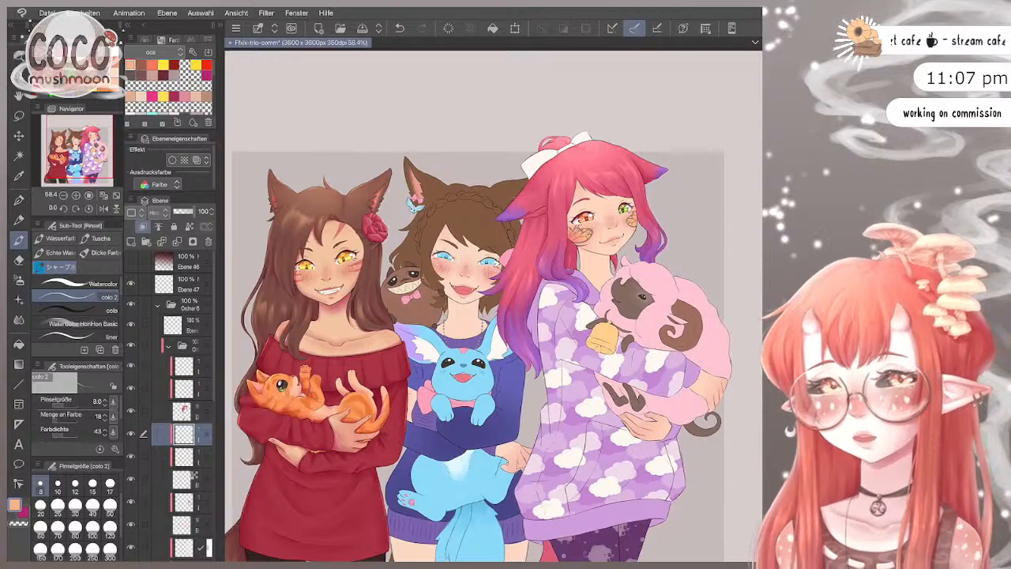
scroll(521, 237, up, 3)
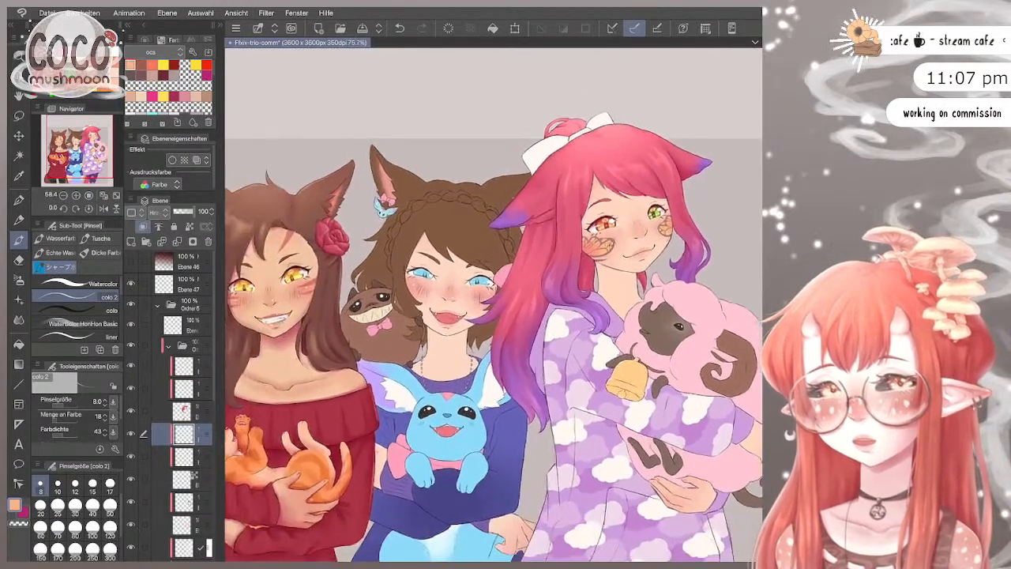
scroll(521, 237, up, 4)
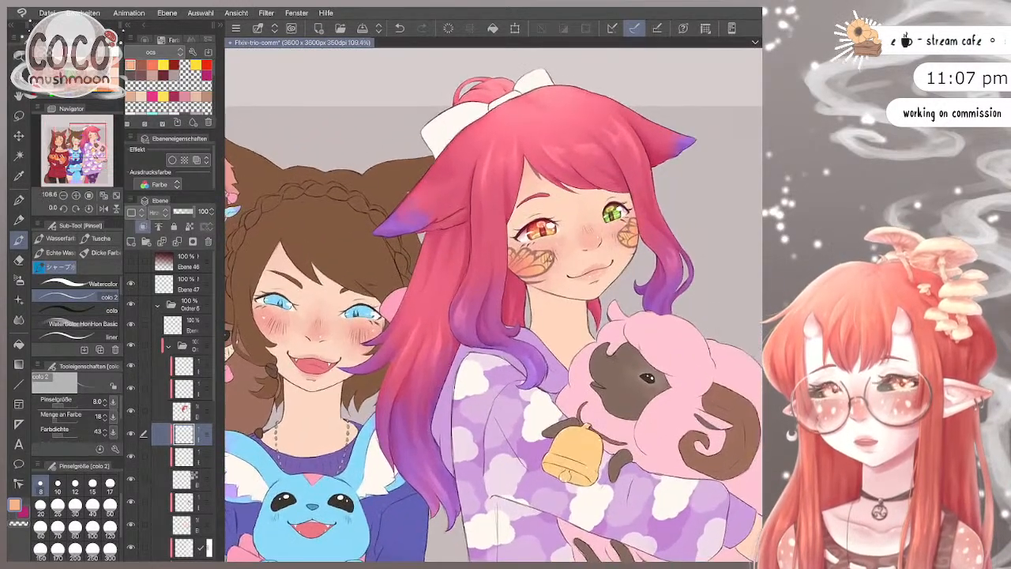
scroll(521, 237, up, 1)
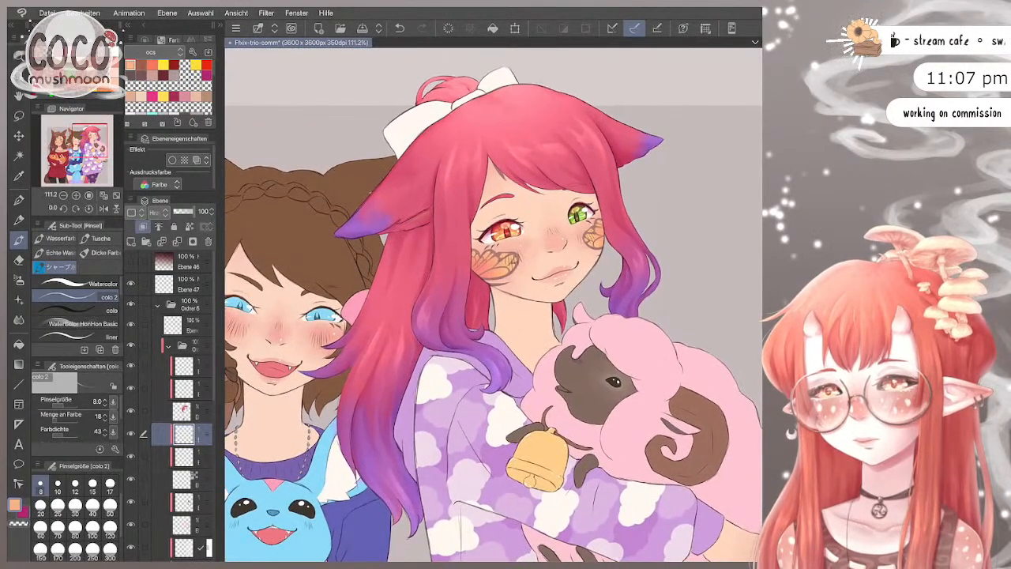
click(83, 13)
click(185, 456)
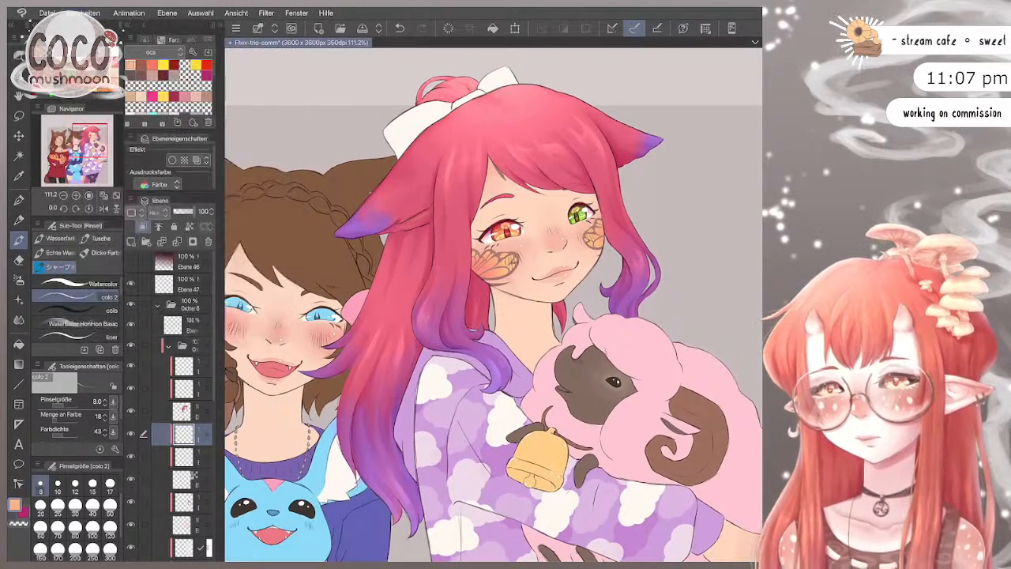
Step: Select the layer just below the current one and shift its hue to 22 with the Hue/Saturation/Luminosity correction
click(186, 456)
click(83, 13)
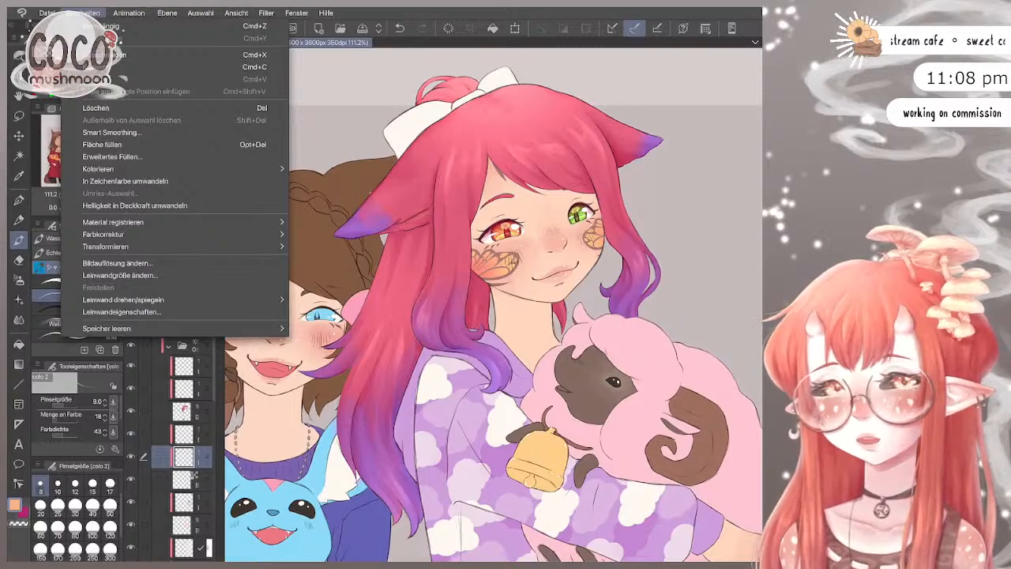
mouse_move(104, 234)
click(339, 248)
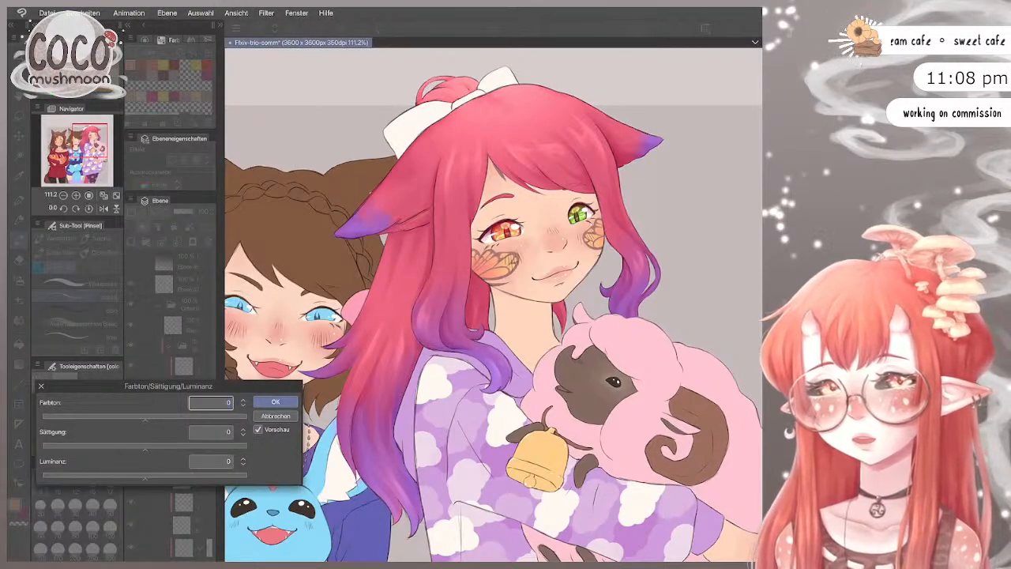
text(-25)
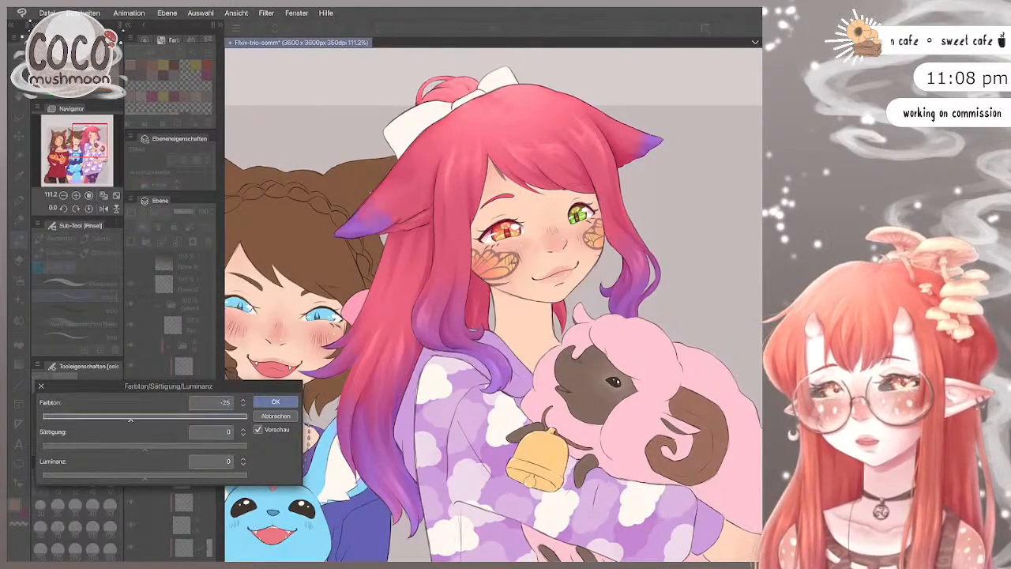
text(14)
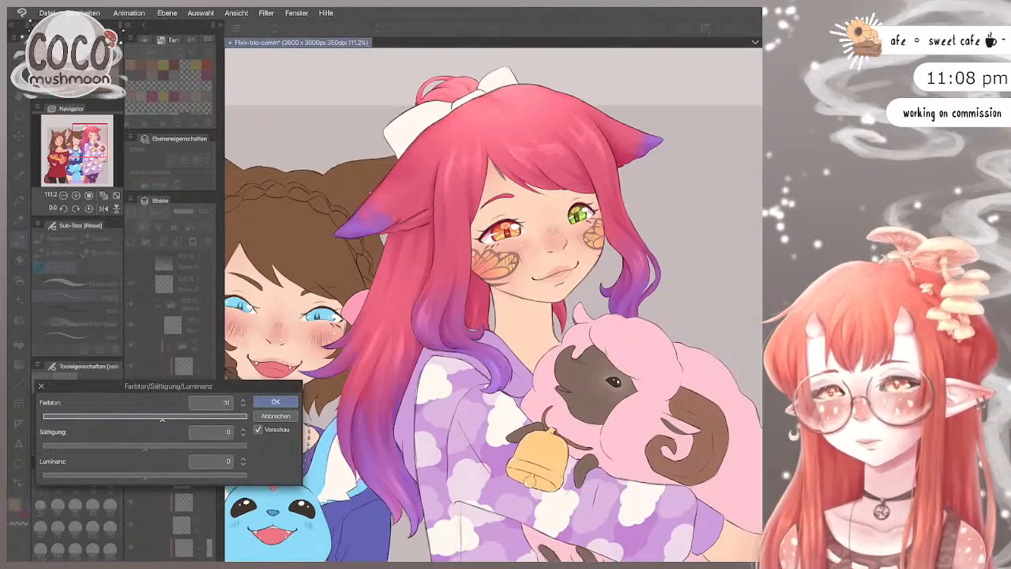
drag(162, 419, 156, 419)
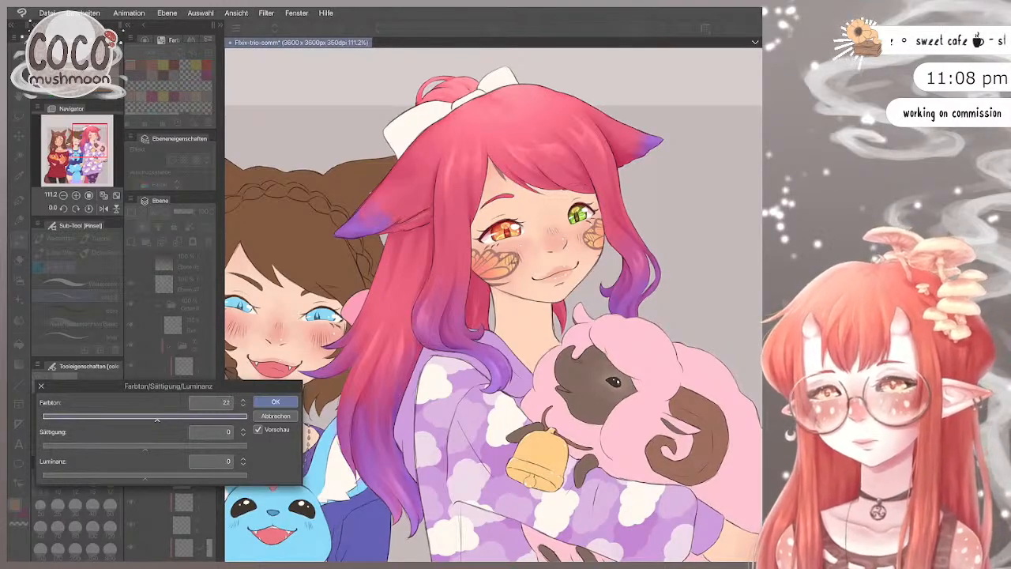
click(276, 401)
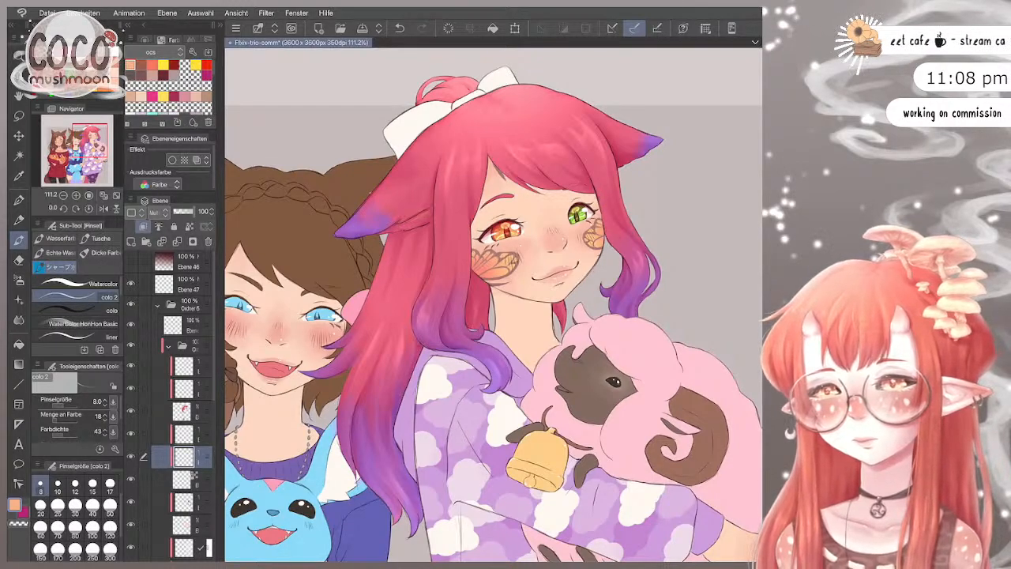
Step: Locate the sheep's color layers by toggling layer visibility, and add a new clipped layer above them for shading
scroll(494, 305, right, 1)
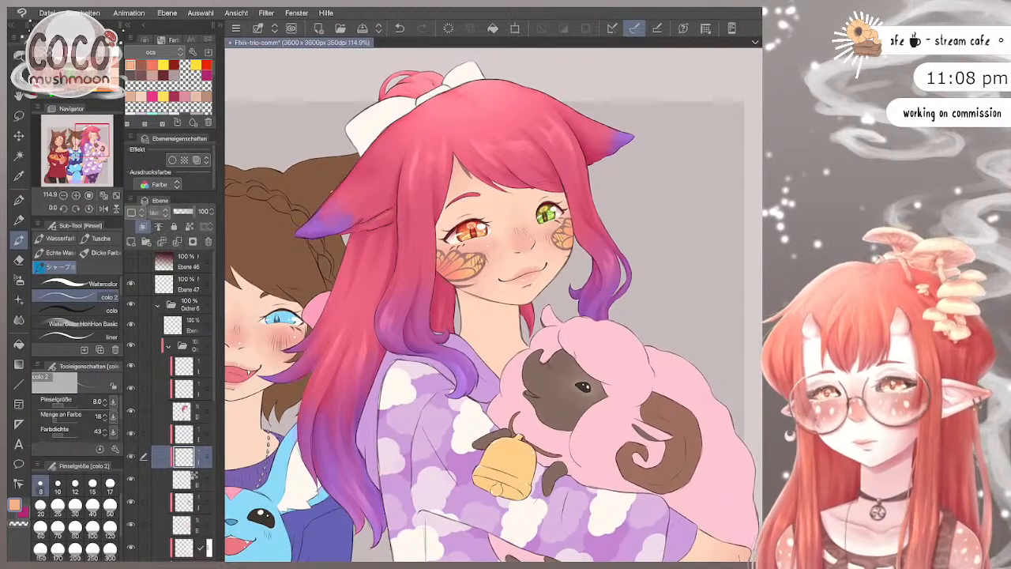
scroll(171, 406, down, 2)
click(131, 478)
click(131, 478)
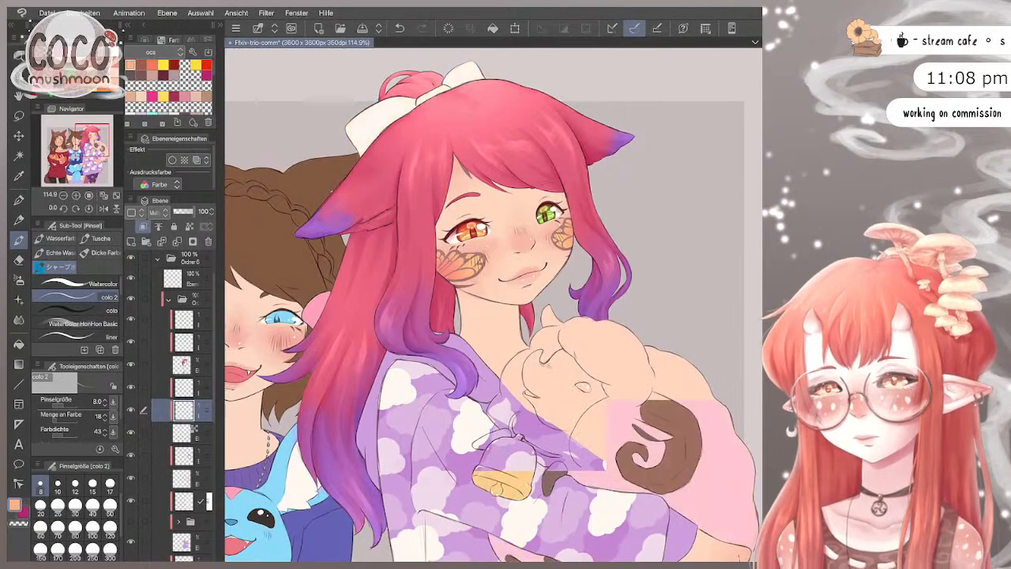
click(130, 478)
click(130, 478)
click(183, 478)
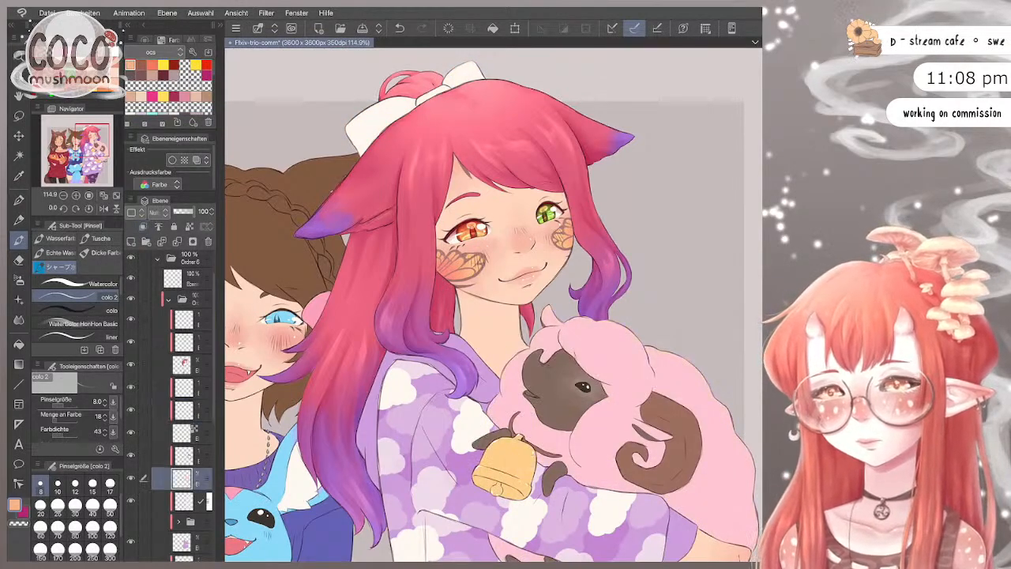
click(183, 455)
click(130, 478)
click(130, 478)
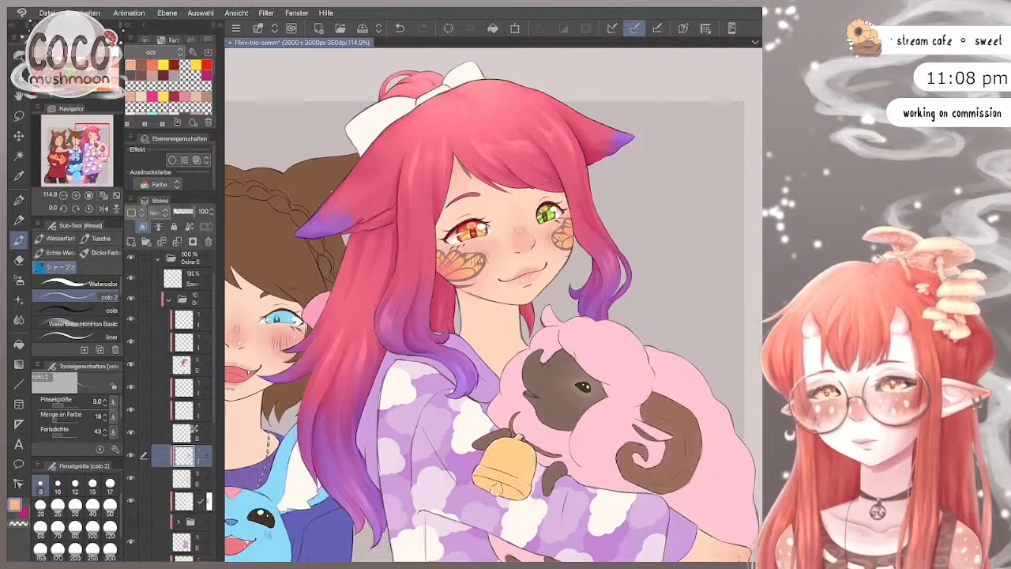
click(130, 478)
click(131, 478)
click(131, 242)
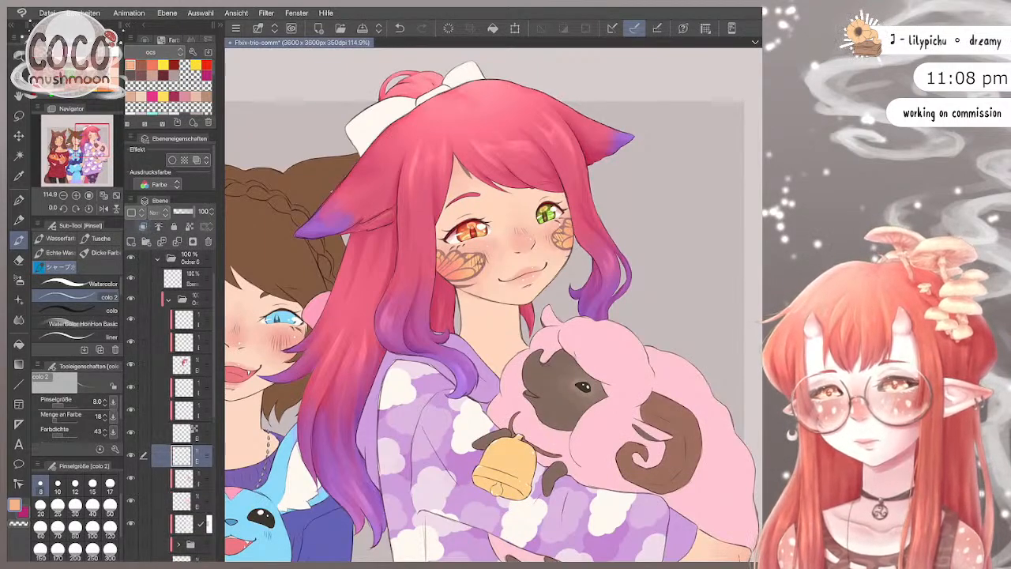
click(143, 227)
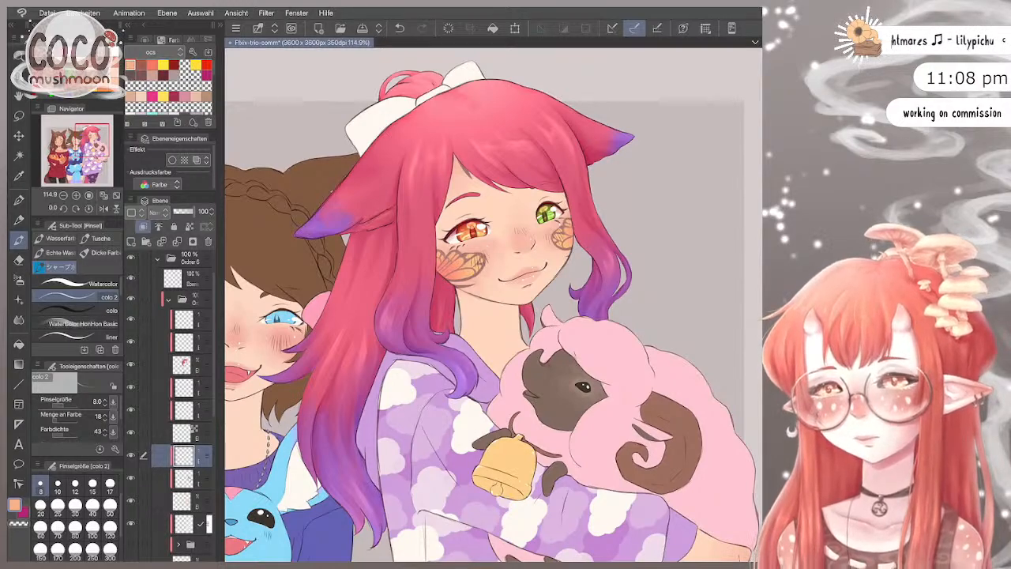
Step: Shade the folds of the white hair bow with the colo brush, using sizes 80, 40 and 50
scroll(490, 301, down, 3)
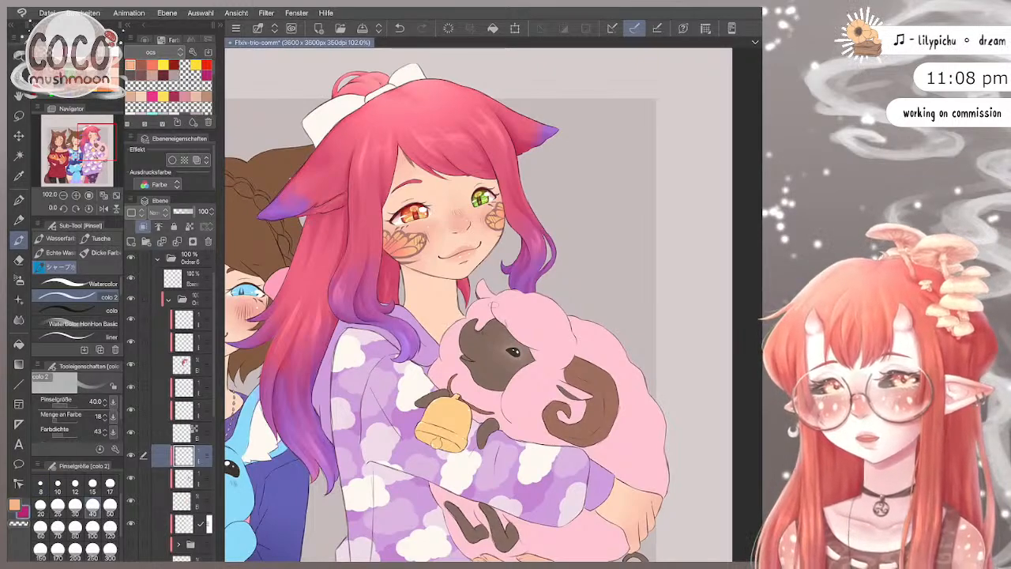
click(79, 310)
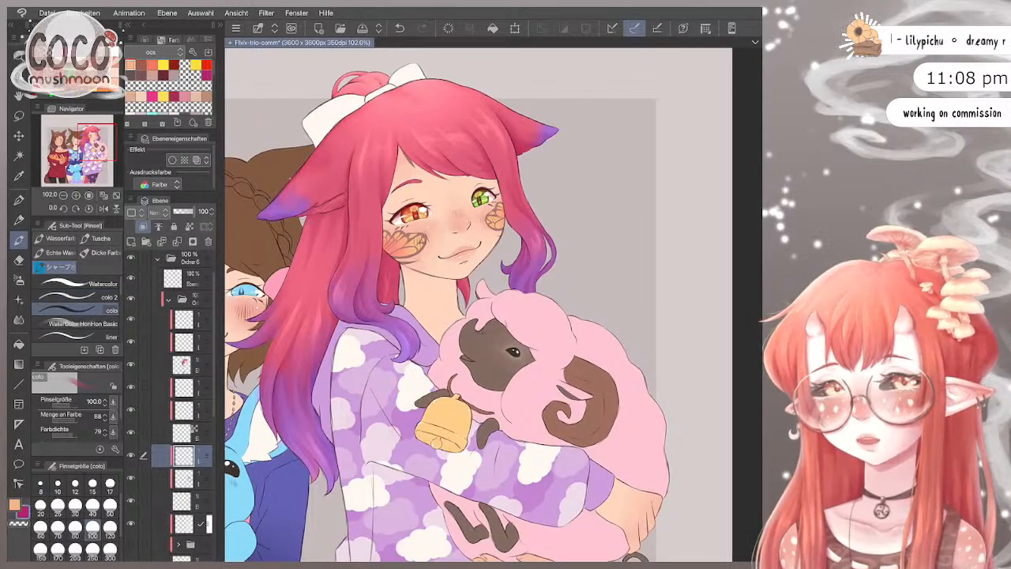
key(bracketleft)
scroll(494, 304, down, 3)
scroll(494, 304, up, 5)
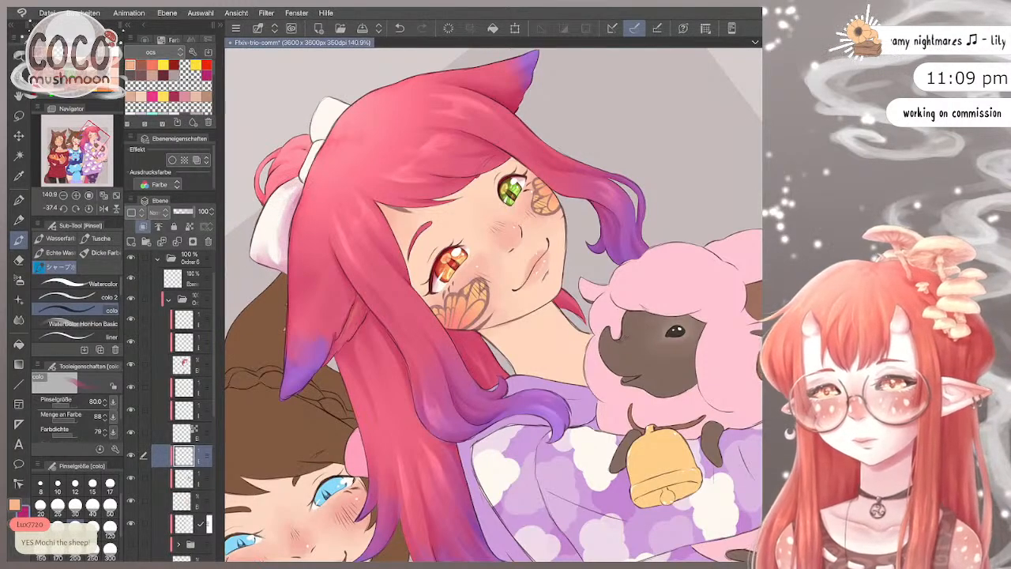
click(92, 506)
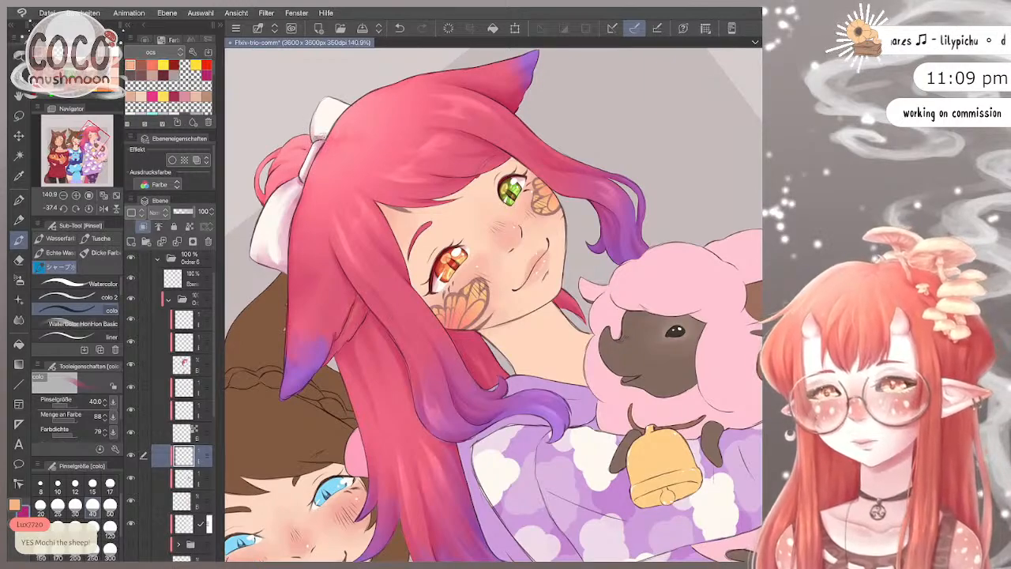
key(bracketright)
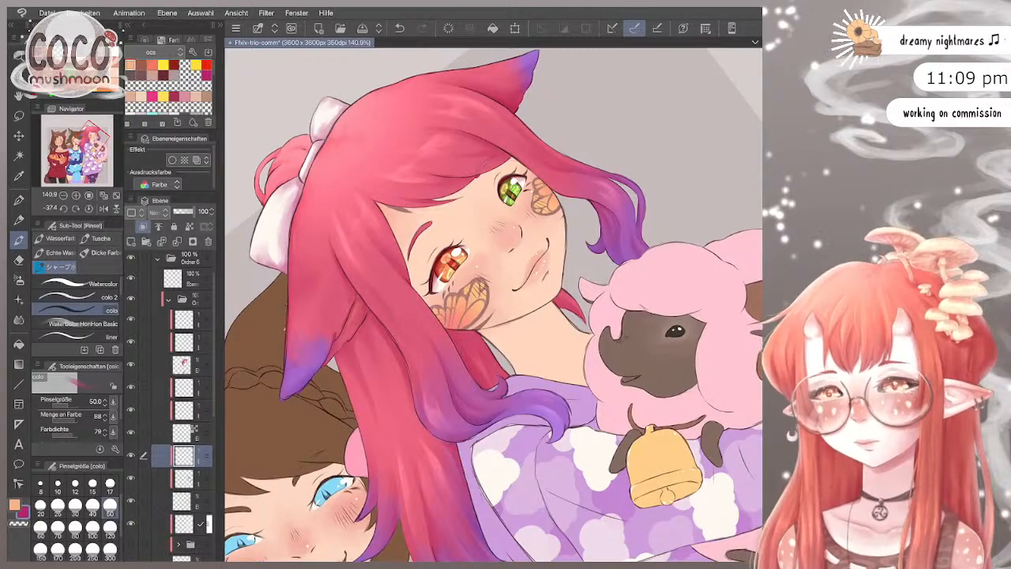
scroll(494, 305, down, 4)
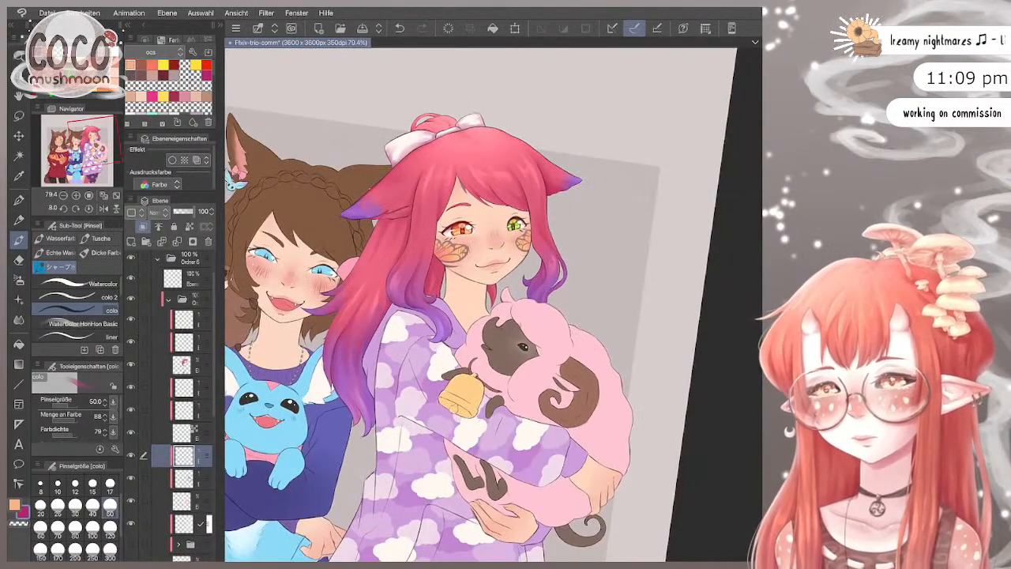
scroll(490, 100, up, 3)
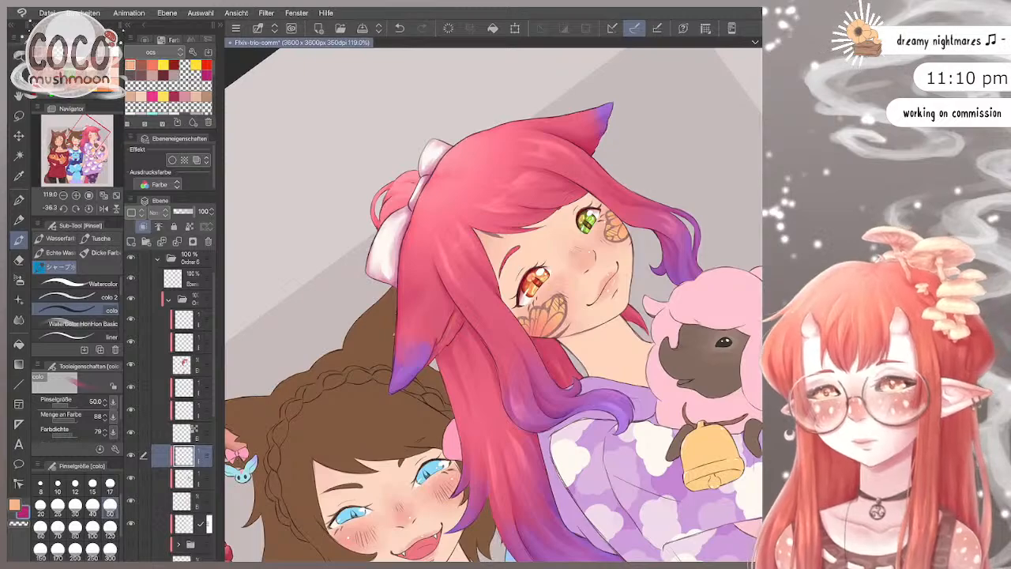
Step: Paint a shadow onto the sheep's pink wool beneath its face with brush size 80
drag(601, 158, 664, 316)
scroll(490, 300, up, 3)
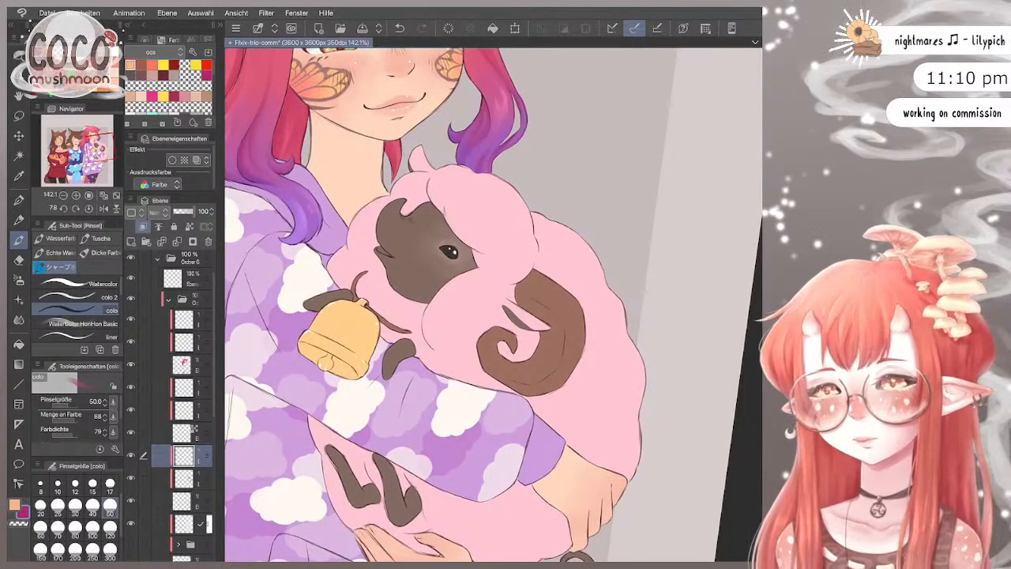
scroll(490, 300, down, 2)
scroll(490, 300, down, 1)
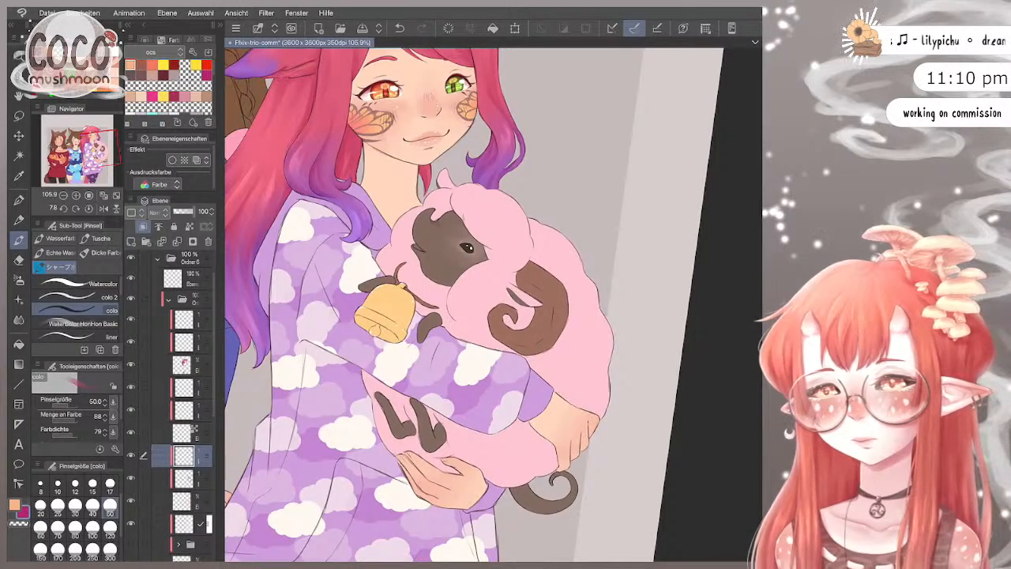
scroll(568, 391, up, 2)
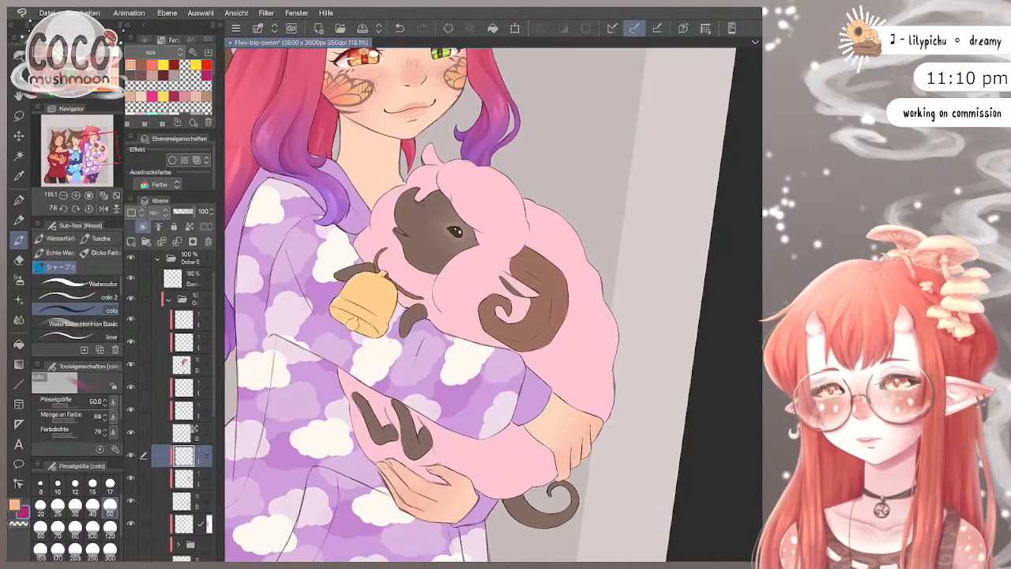
click(76, 526)
mouse_move(429, 289)
mouse_down()
mouse_move(429, 305)
mouse_move(427, 272)
mouse_move(417, 270)
mouse_up()
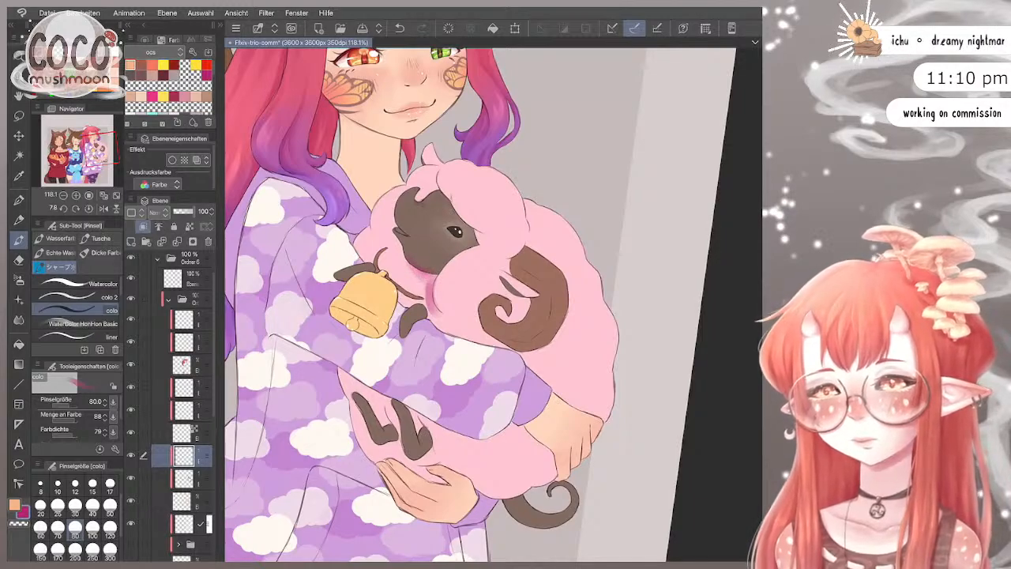
Step: Set the shading layer's blend mode to multiply and refine the wool shadow around the sheep's chin and chest
click(157, 212)
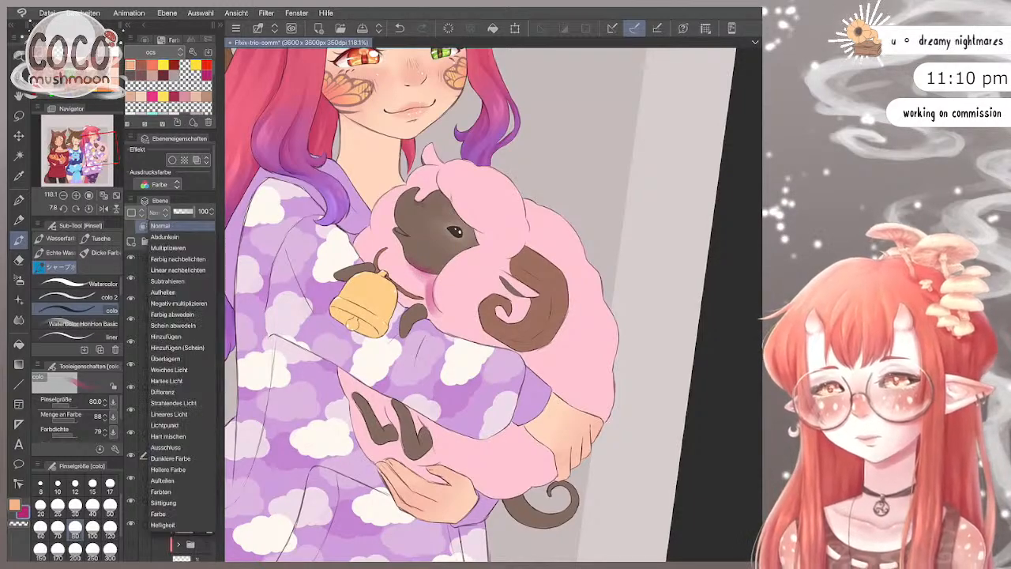
key(Escape)
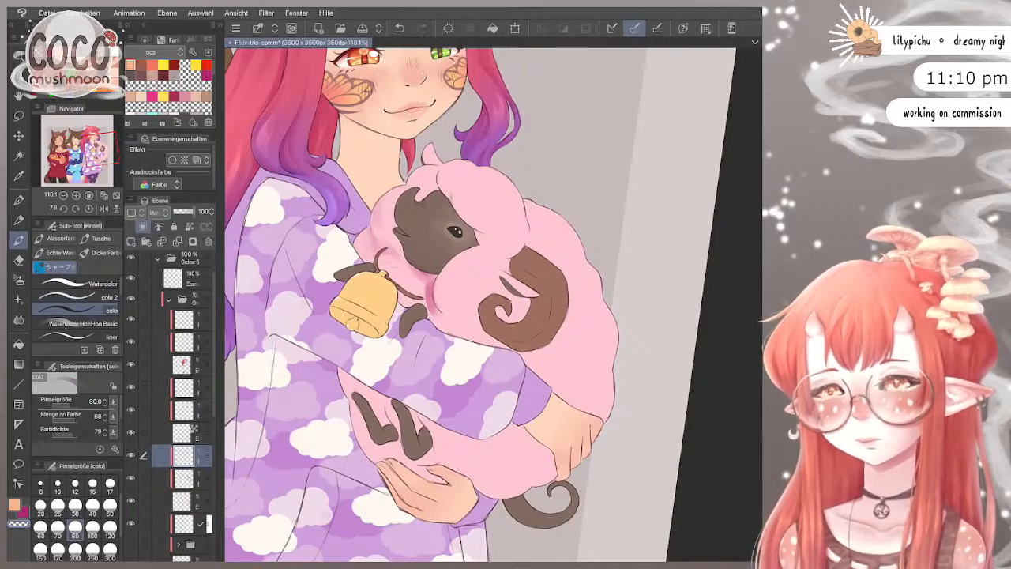
drag(399, 260, 376, 251)
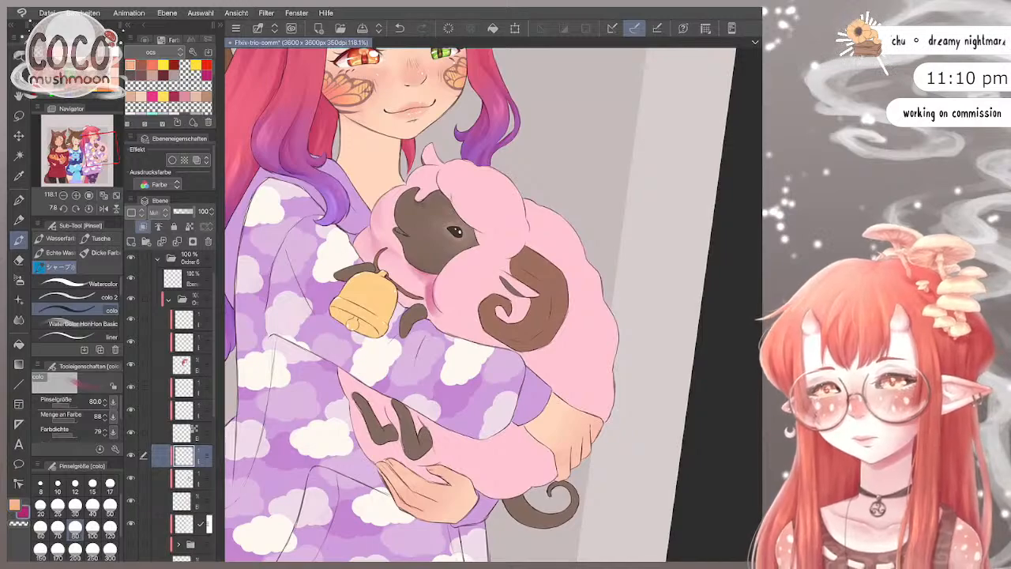
drag(362, 256, 354, 245)
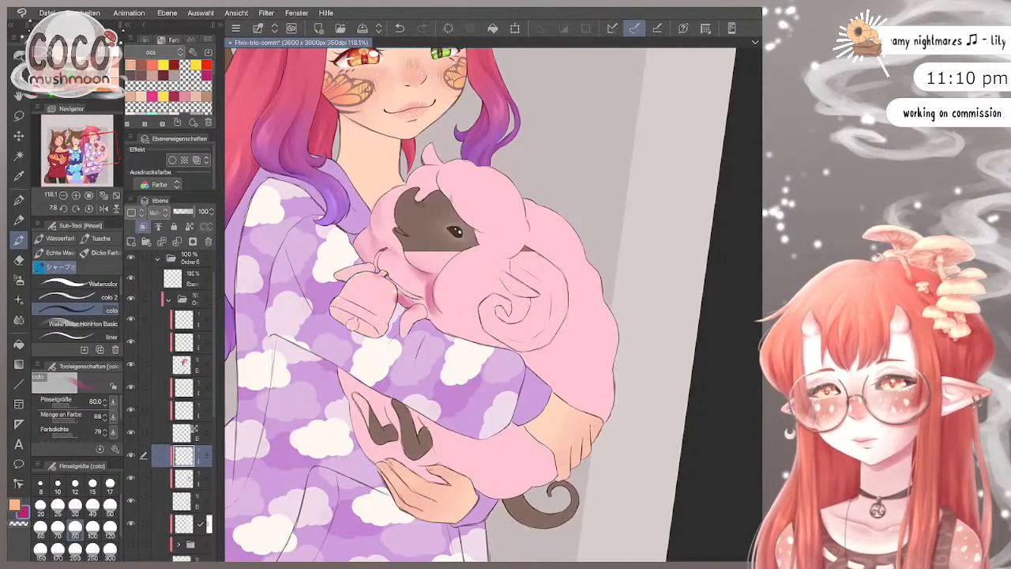
Step: Create a selection from the sheep's dark parts layer, invert it, and return to the shading layer
right_click(209, 479)
mouse_move(245, 371)
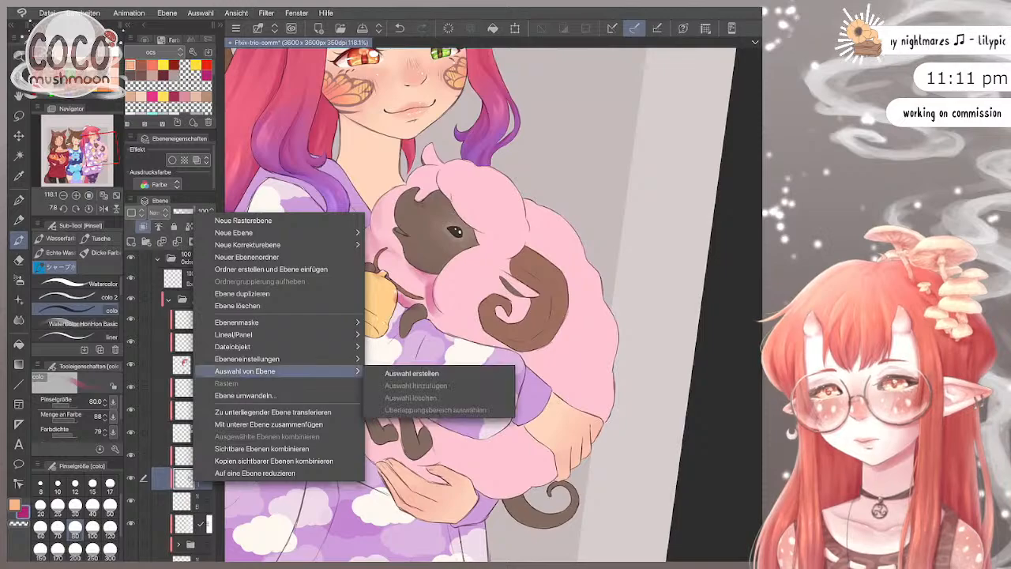
click(418, 372)
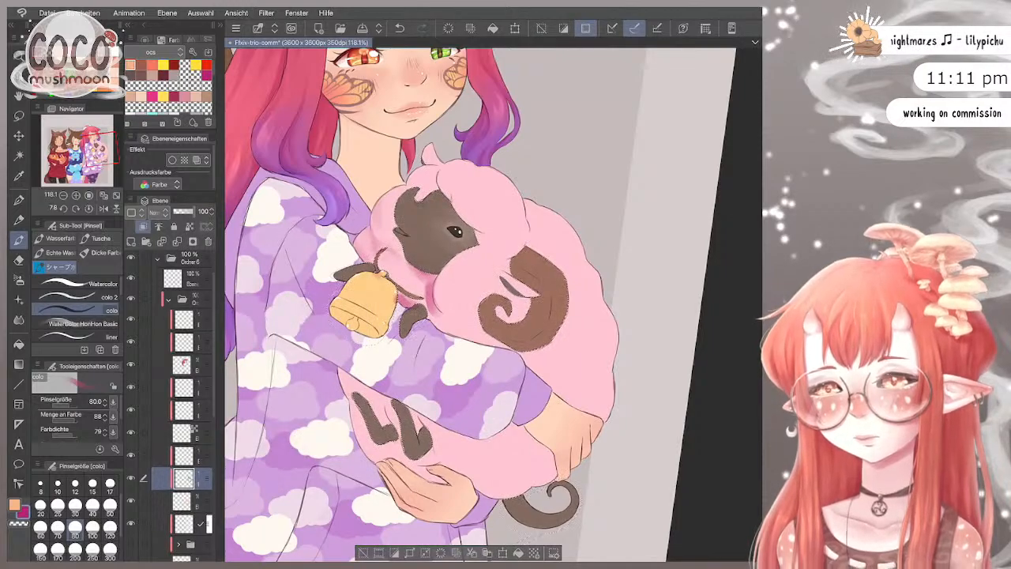
click(395, 553)
click(186, 456)
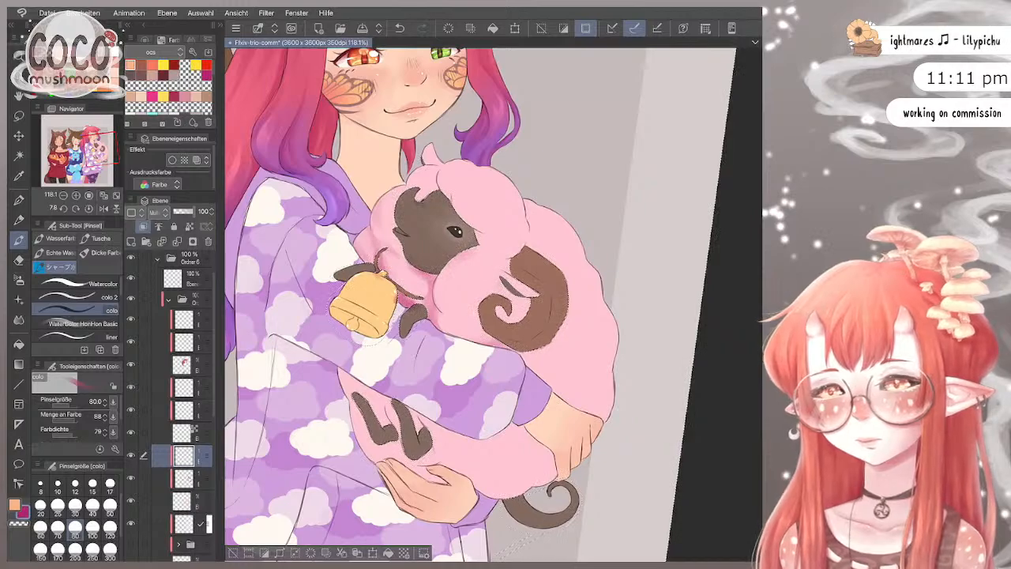
Step: Shade the wool puff beside the sheep's curled horn with brush sizes 120, 40 and 60, undoing a stray stroke
click(110, 526)
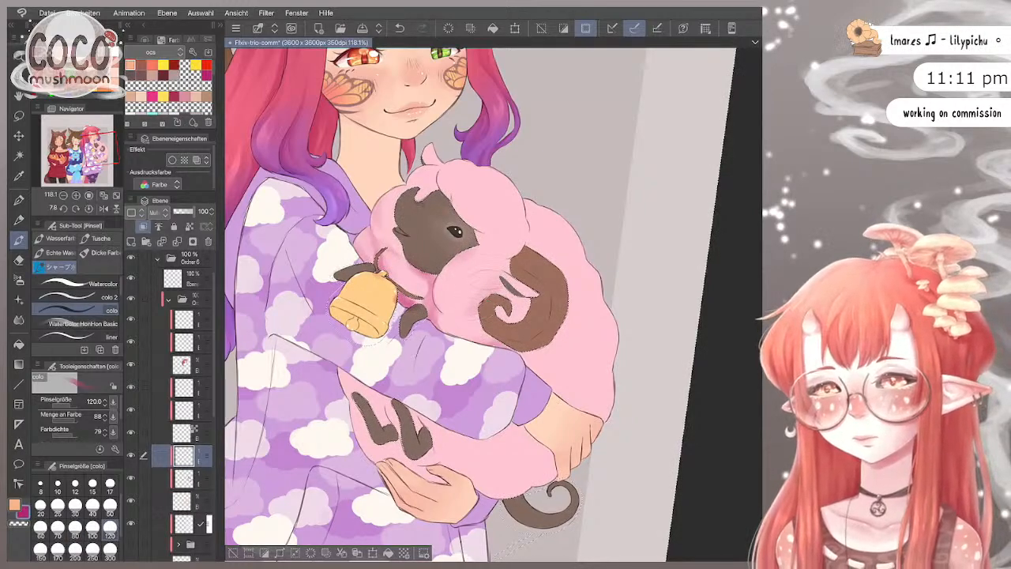
drag(456, 314, 479, 316)
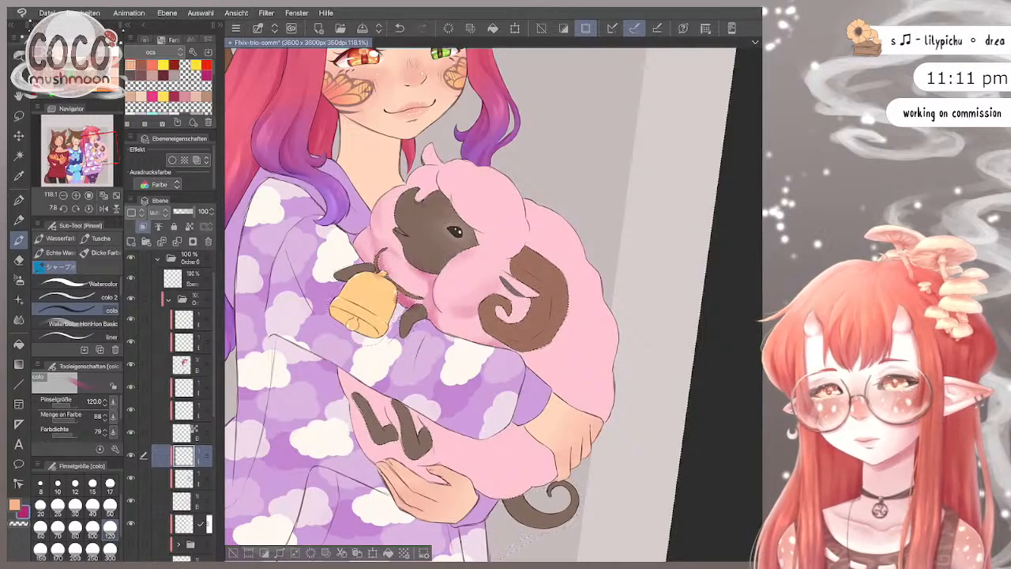
drag(458, 307, 487, 303)
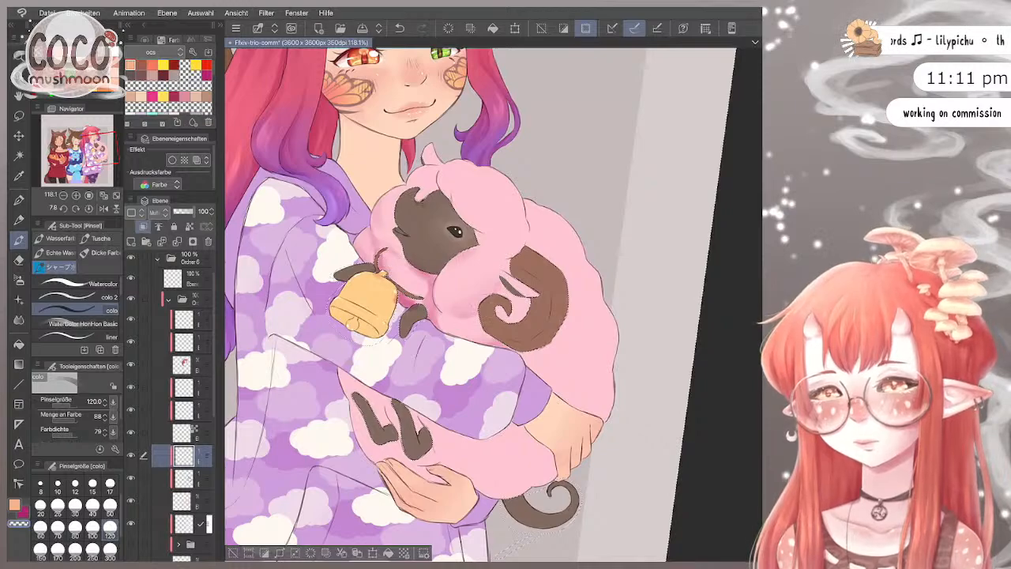
click(92, 512)
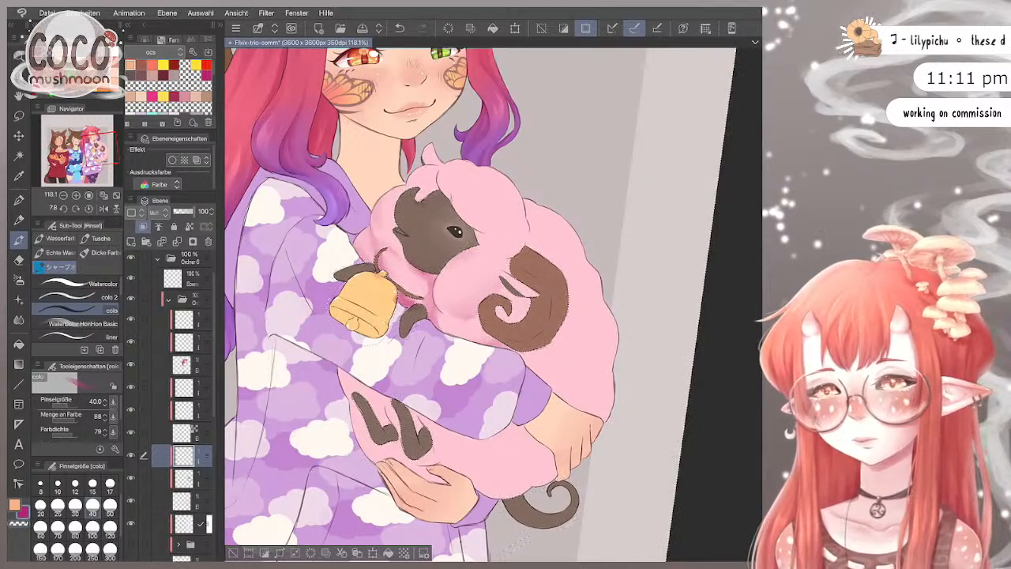
click(40, 535)
key(ctrl+z)
drag(484, 307, 509, 301)
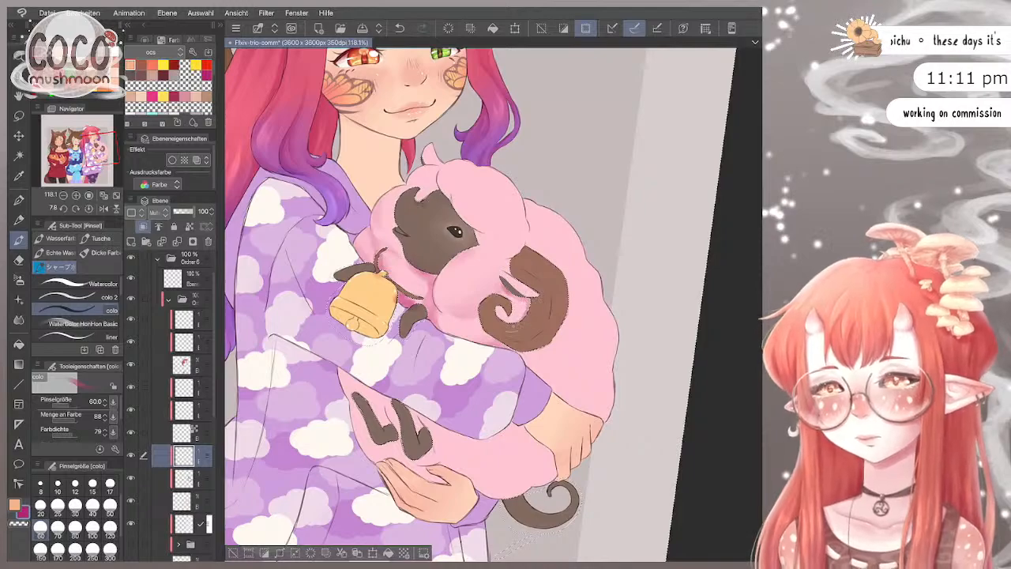
Step: Shade the wool puff beside the curled horn with brush sizes 60 and 70, blending the shadow with transparent color
mouse_move(484, 335)
mouse_down()
mouse_move(511, 338)
mouse_move(502, 311)
mouse_up()
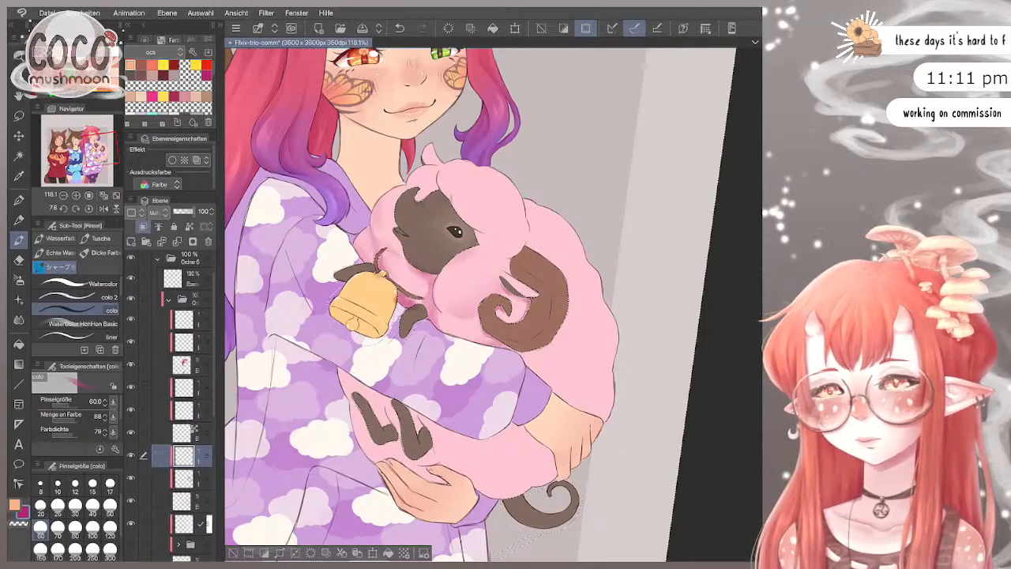
drag(499, 273, 512, 277)
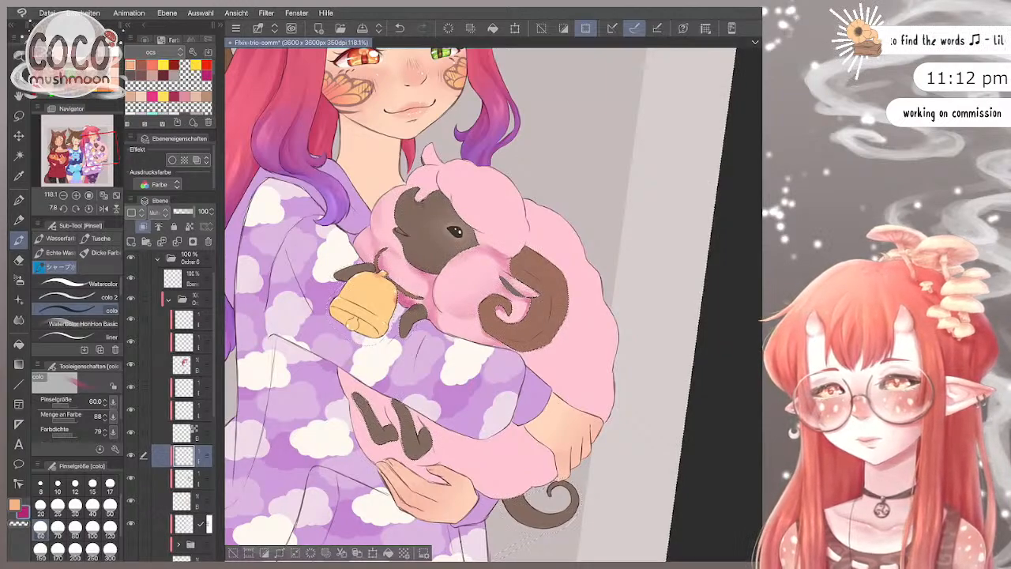
key(])
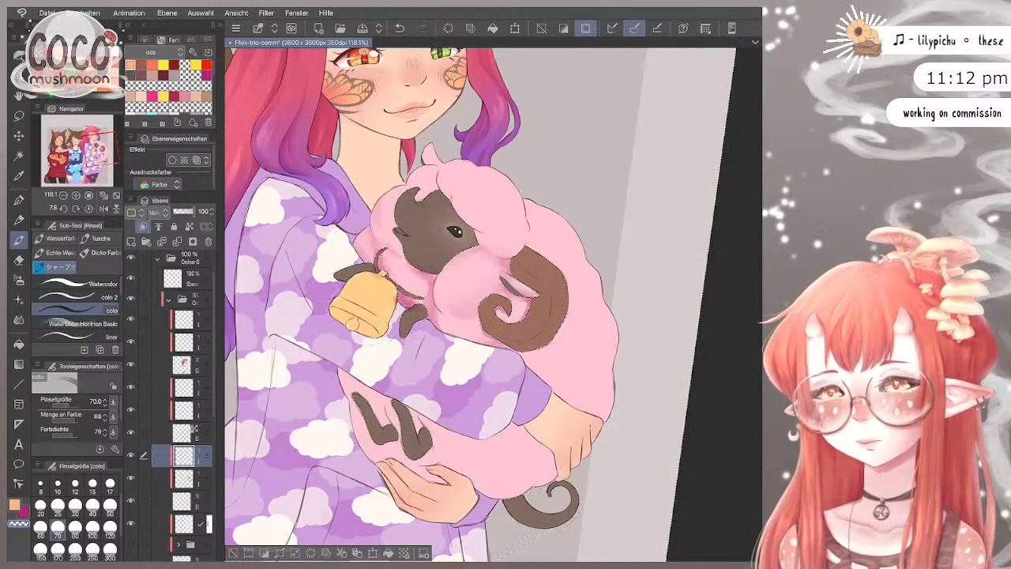
key(c)
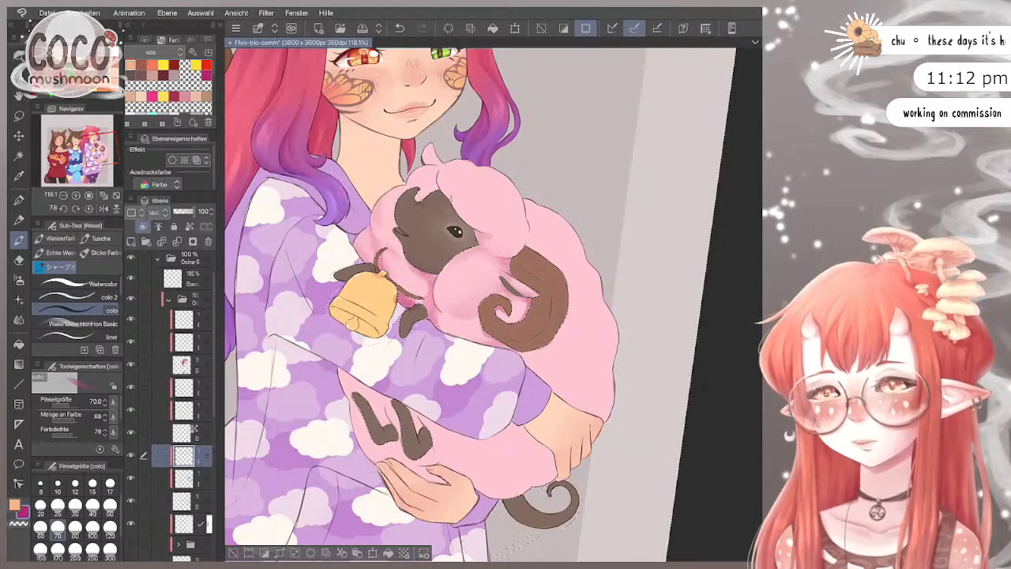
key(c)
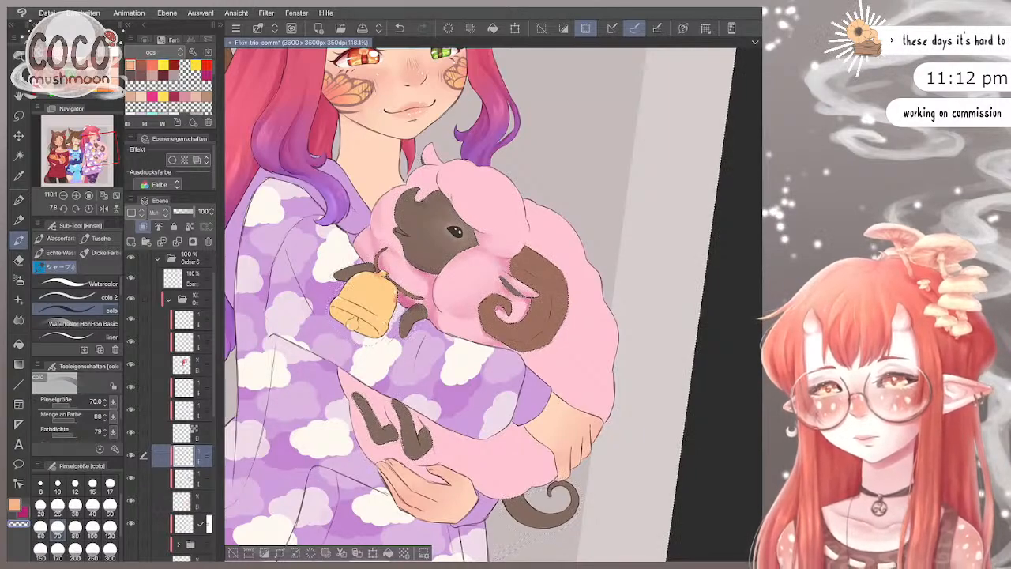
key(c)
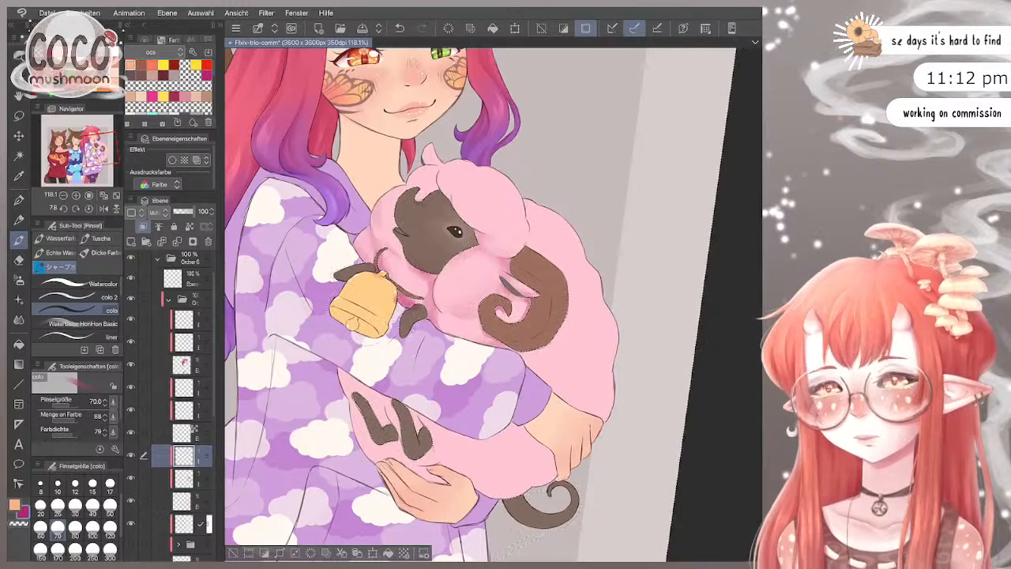
Step: Shade the rounded wool puff atop the sheep's head and the adjoining back wool with brush sizes 70 and 80
scroll(440, 300, down, 2)
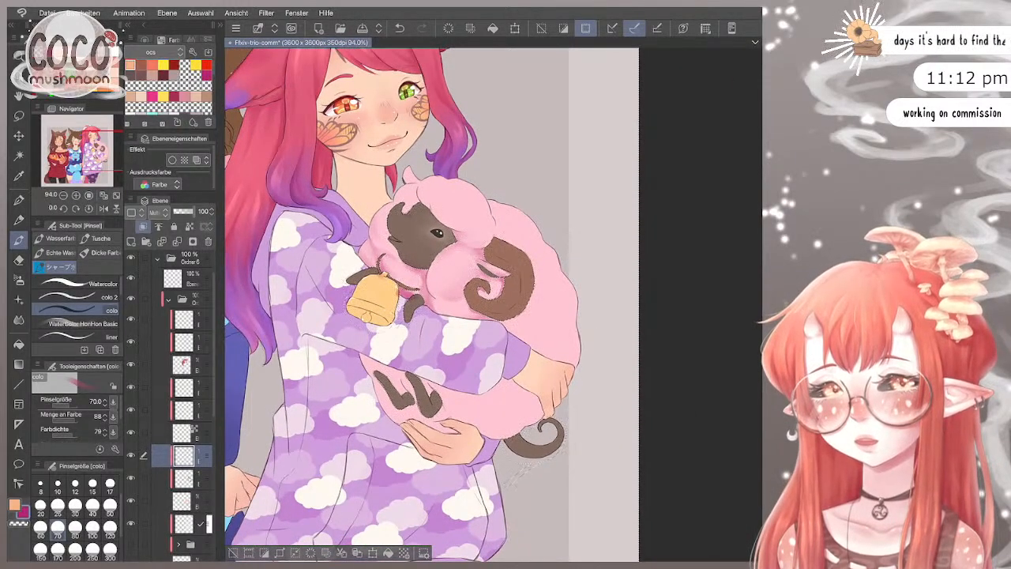
scroll(505, 255, up, 2)
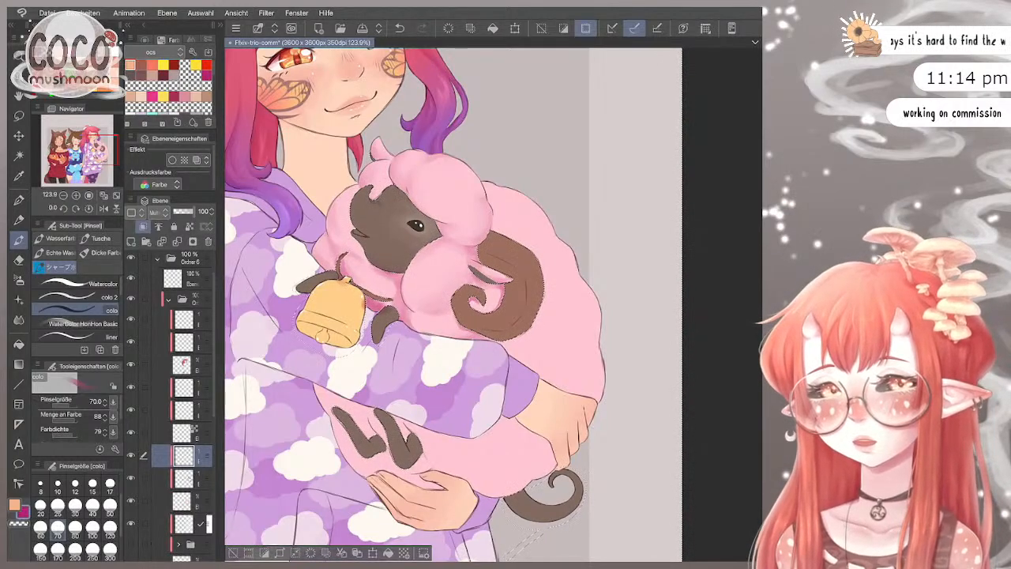
key(bracketright)
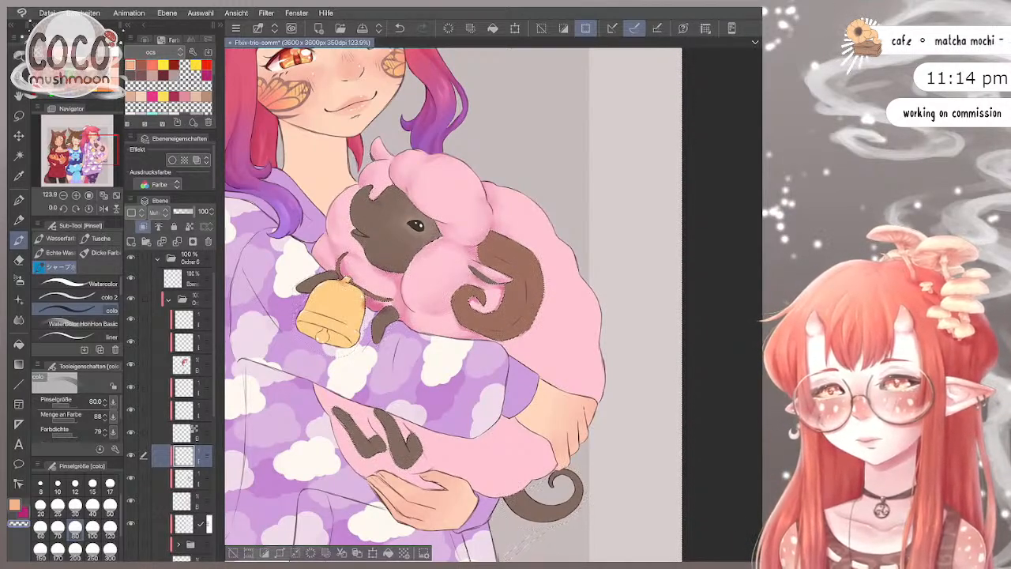
key(c)
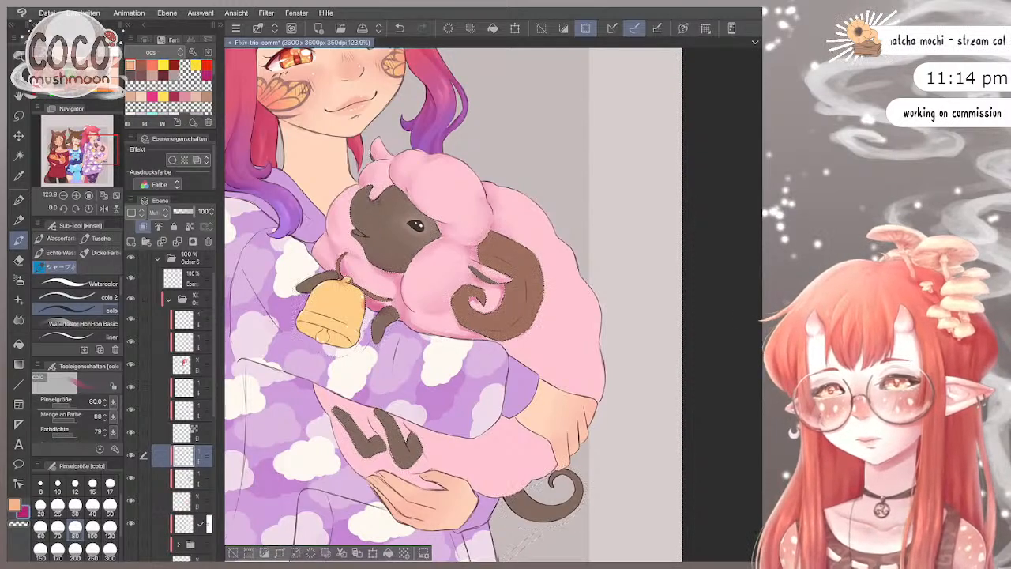
Step: Widen the tool palette column, fit the canvas to the window, and enlarge the navigator and tool property areas
drag(124, 225, 147, 225)
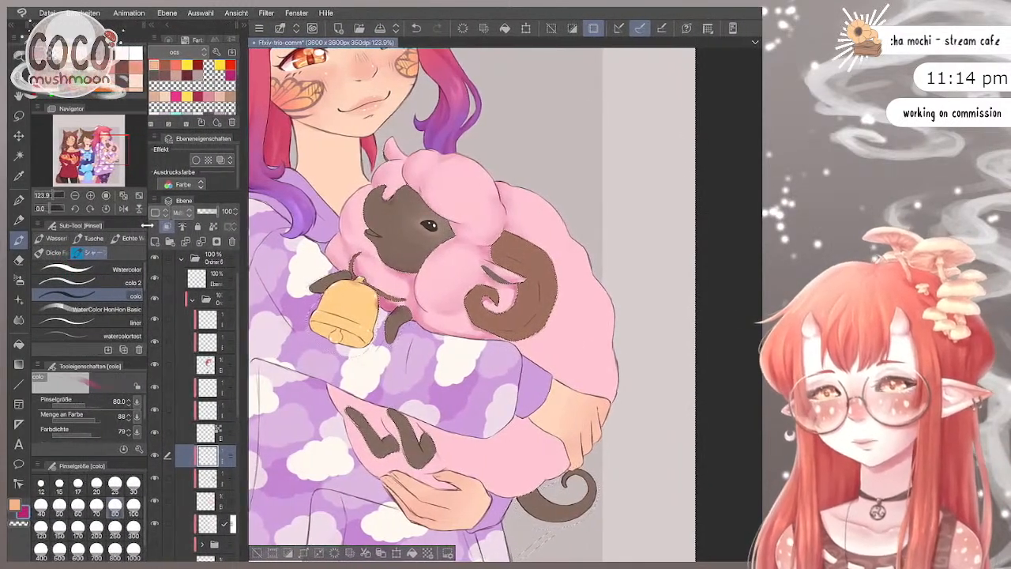
click(123, 196)
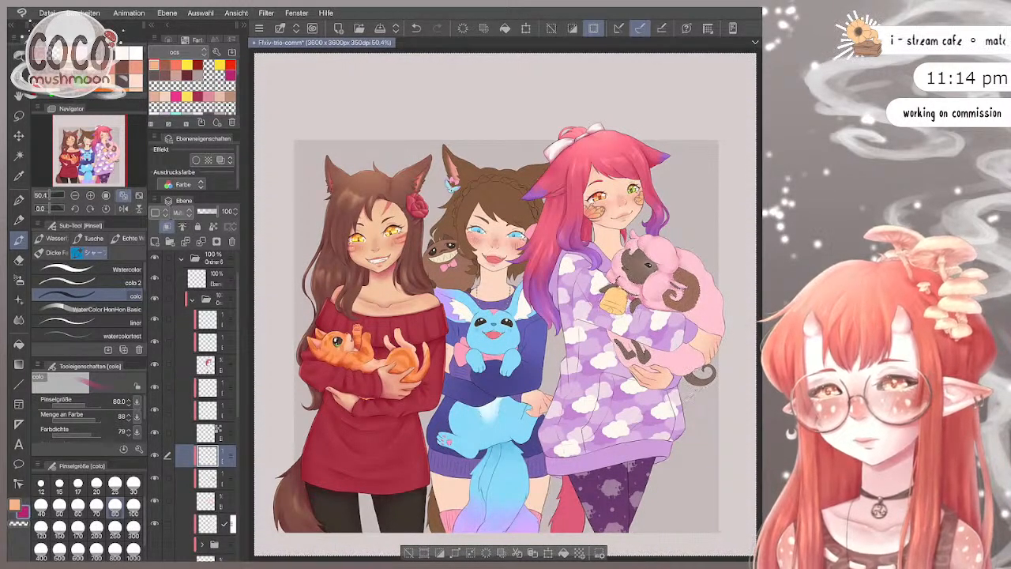
drag(131, 116, 102, 147)
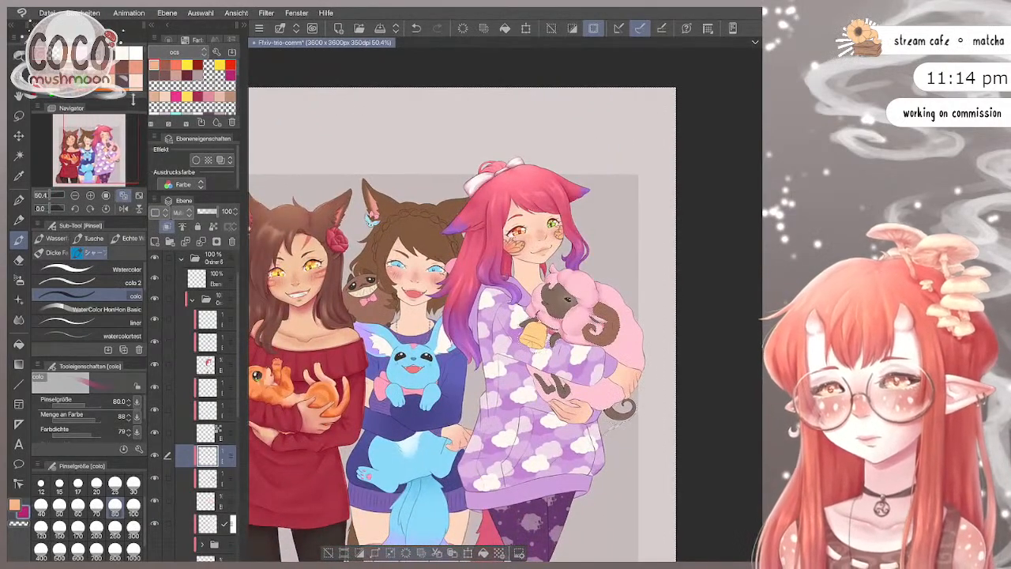
drag(133, 96, 139, 77)
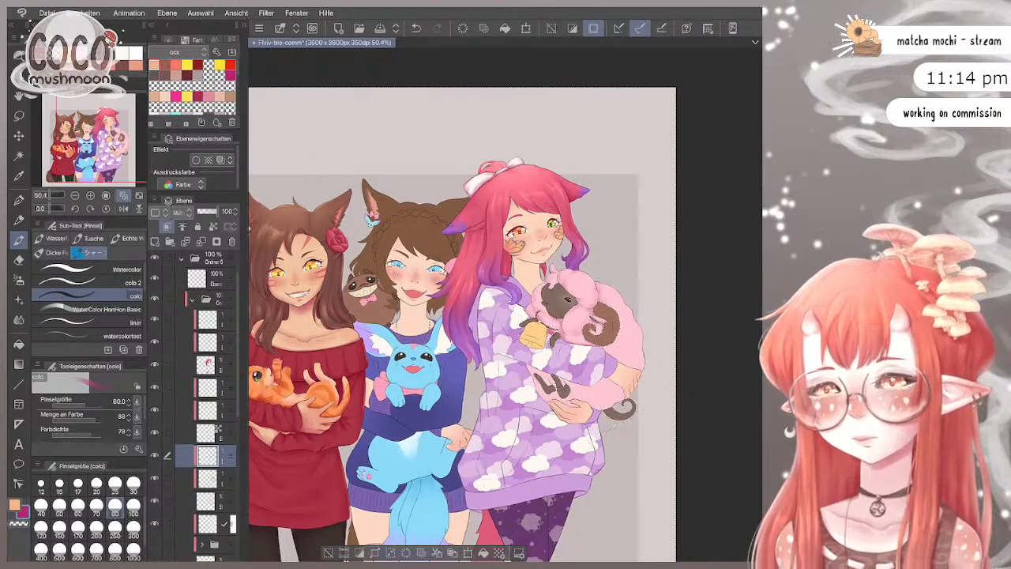
drag(130, 217, 129, 235)
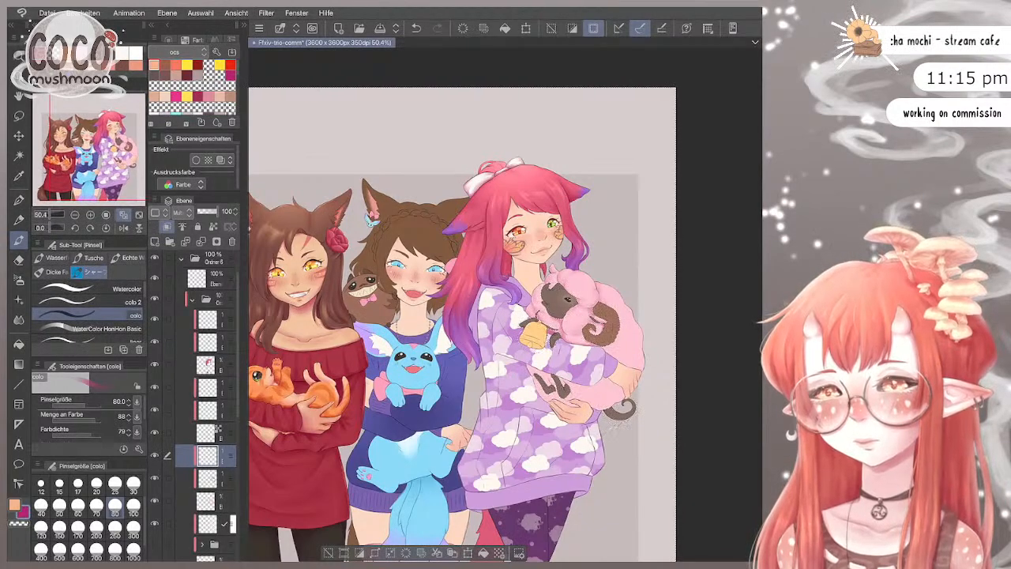
drag(122, 359, 122, 365)
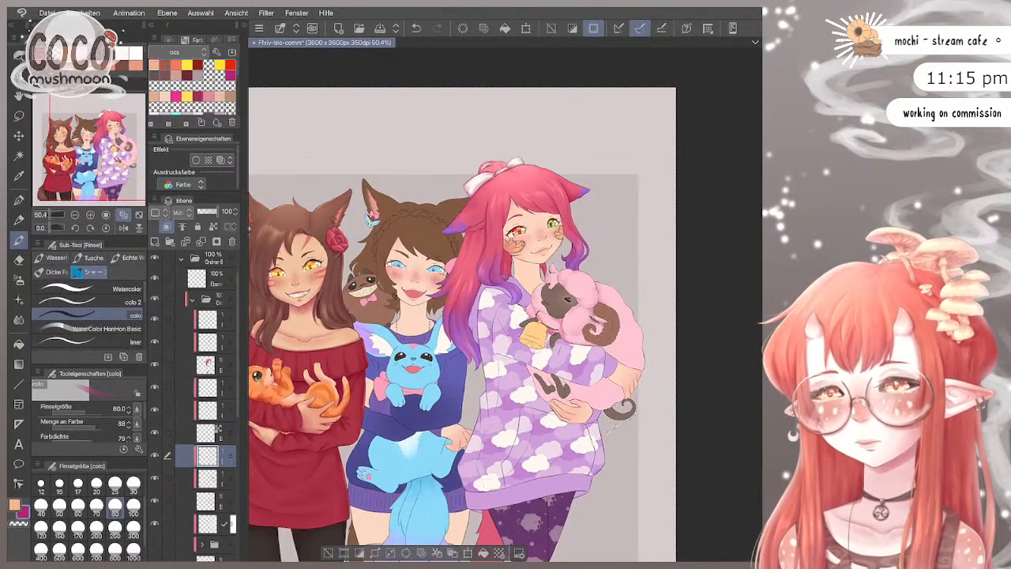
drag(114, 456, 115, 470)
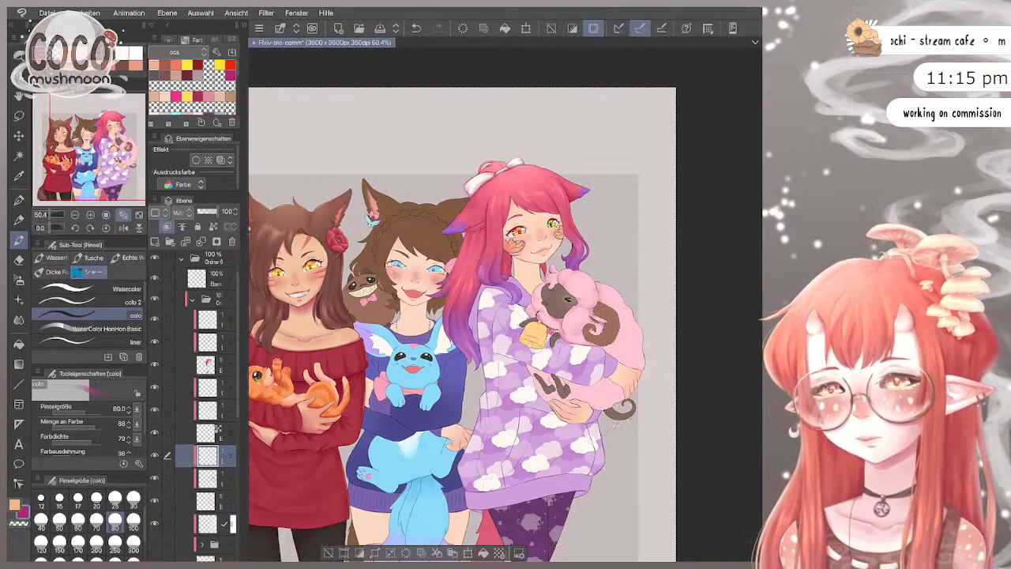
Step: Soften the shading on the sheep's head and back wool with brush size 80 and transparent color
scroll(475, 316, down, 2)
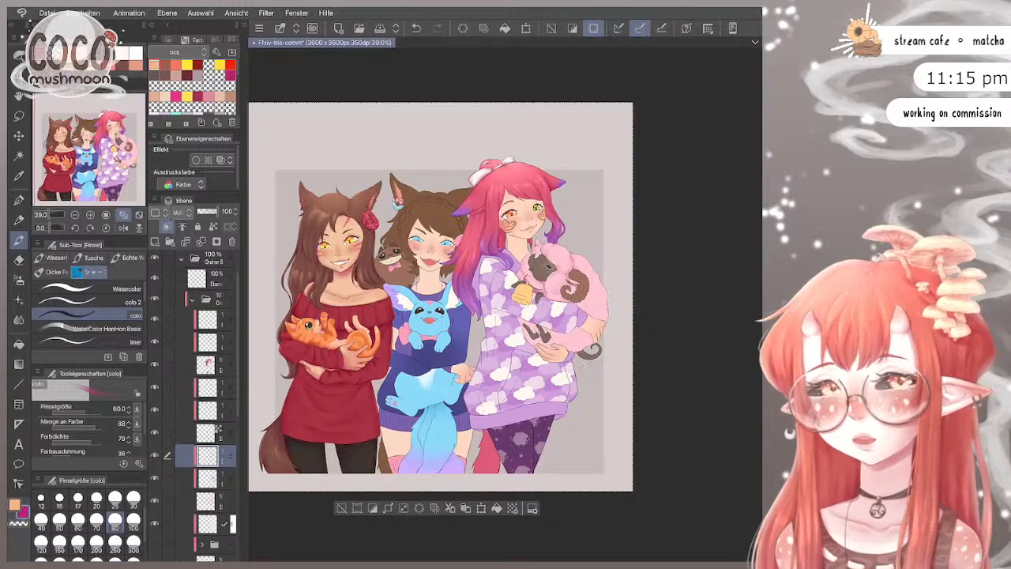
scroll(552, 272, up, 5)
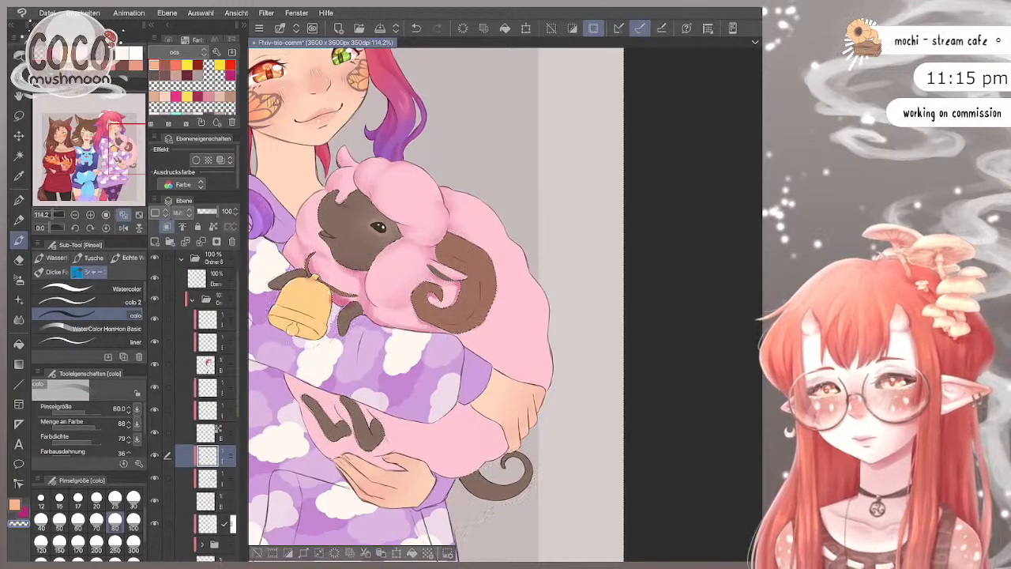
key(c)
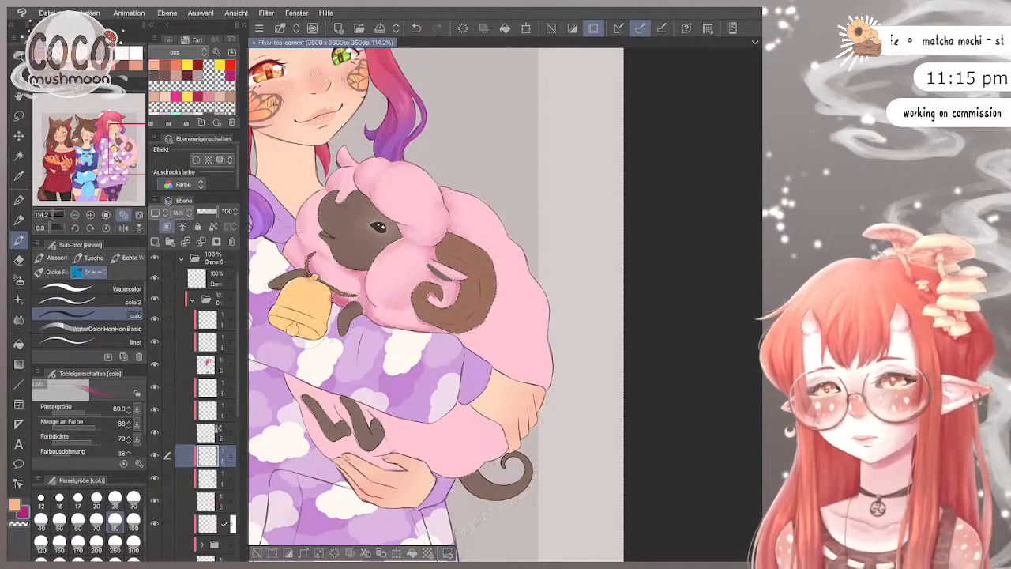
Step: Paint a broad shadow on the sheep's belly wool beneath the sleeve with brush size 150 and soften it with transparent color
key(ctrl+minus)
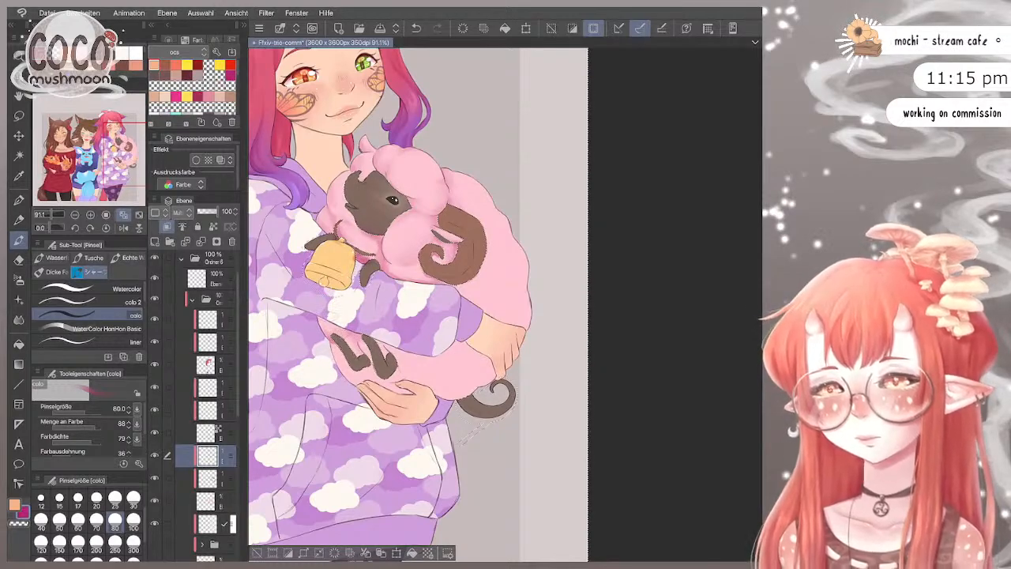
click(59, 542)
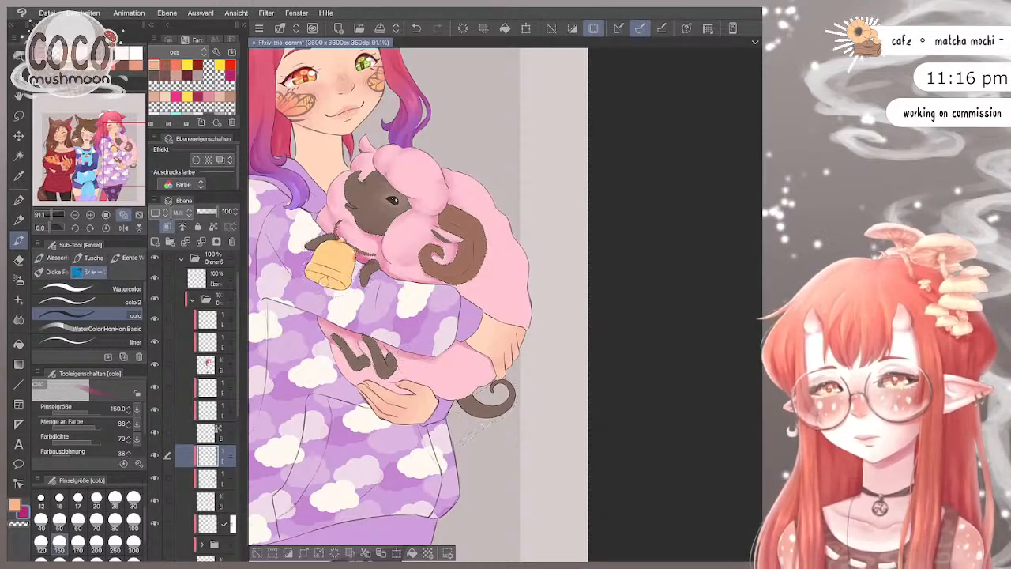
drag(403, 353, 422, 371)
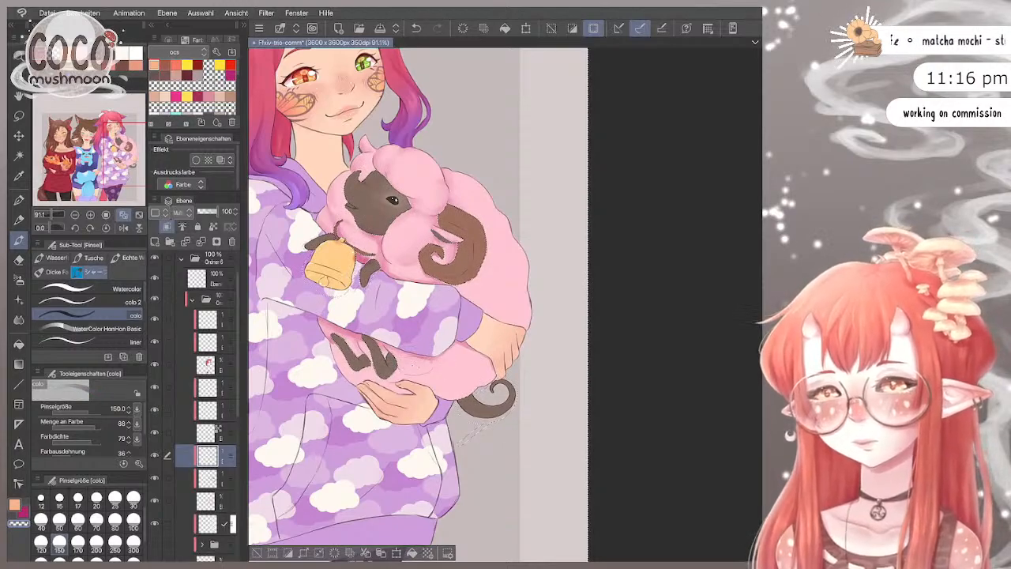
key(c)
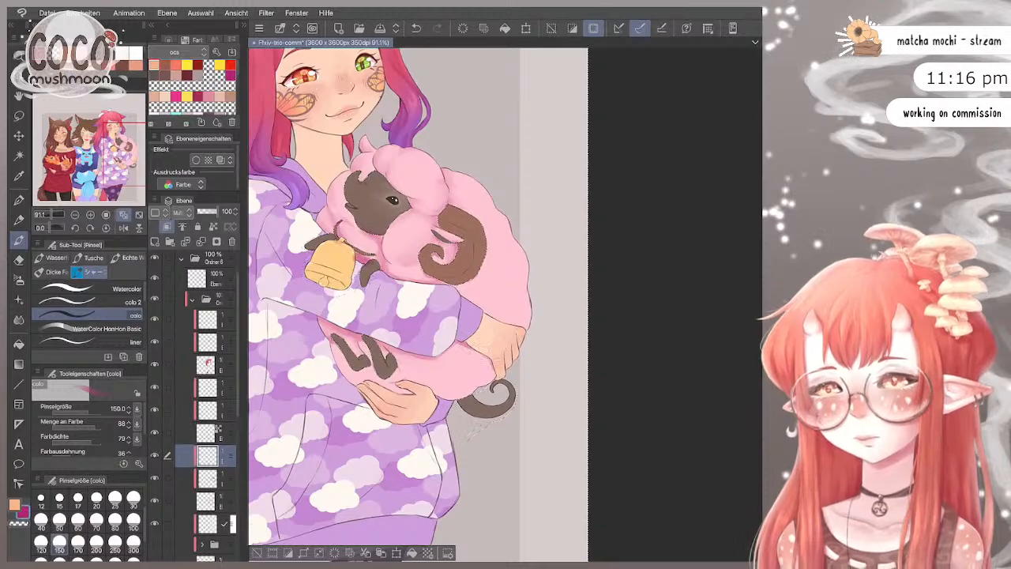
Step: Refine the belly wool shadow along the sleeve's lower edge with brush sizes 70 and 60
click(97, 521)
scroll(672, 482, up, 2)
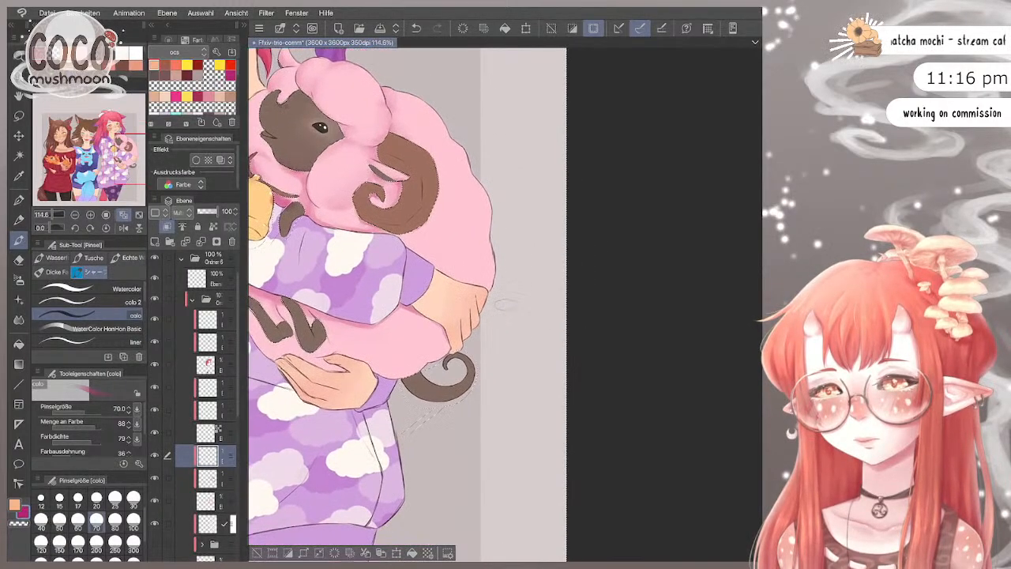
scroll(449, 316, up, 1)
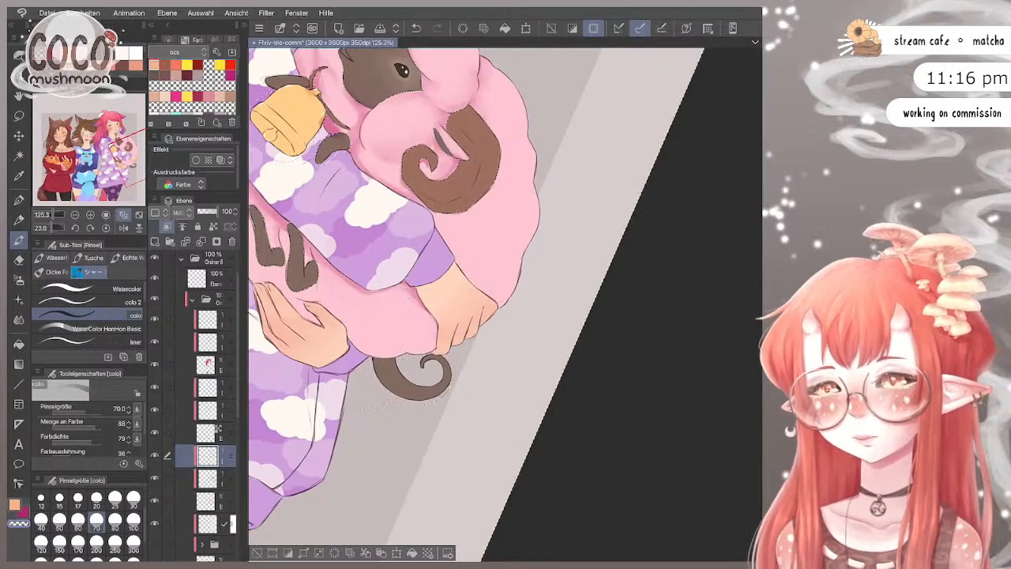
scroll(505, 300, down, 2)
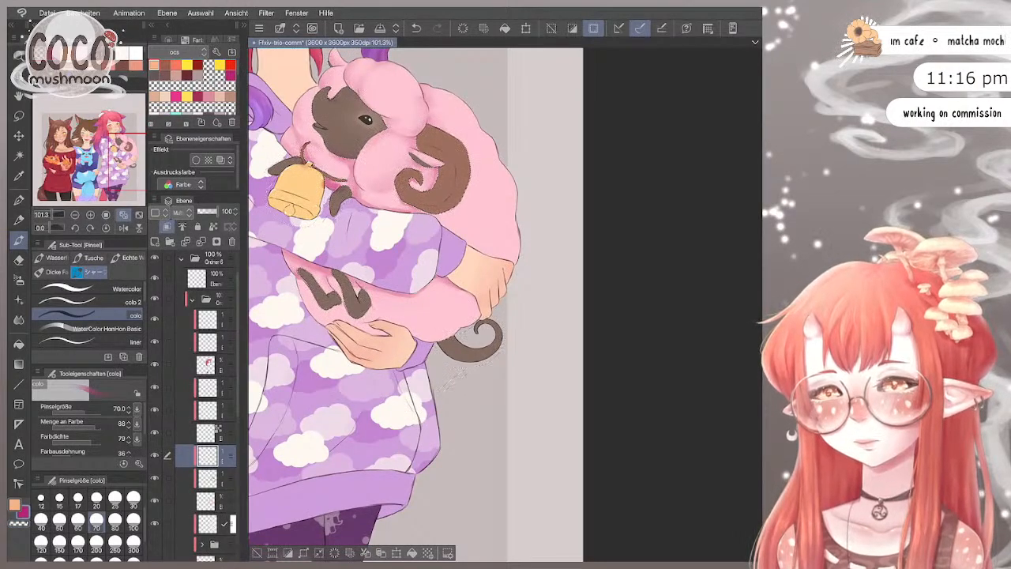
scroll(537, 313, up, 2)
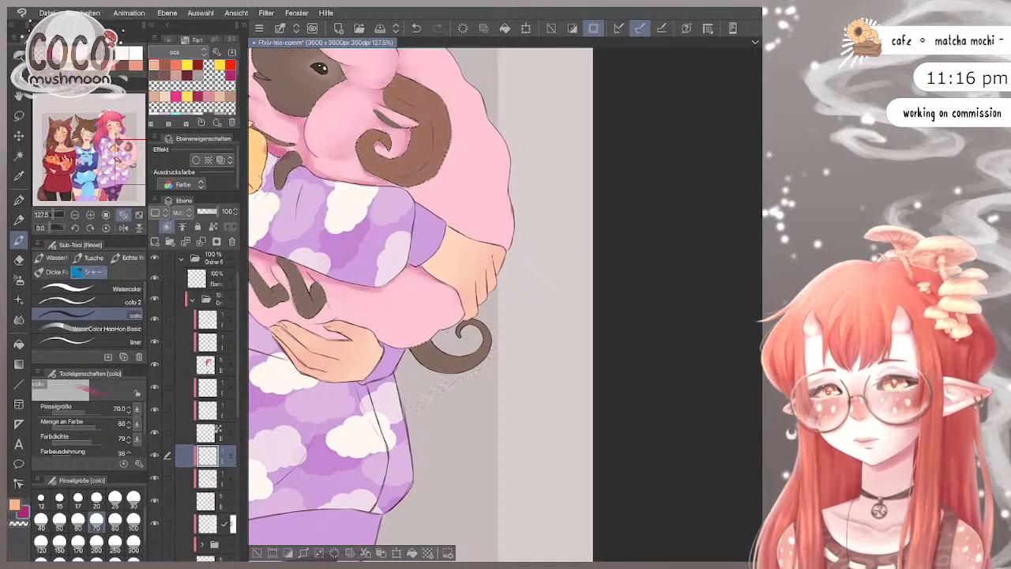
key(bracketleft)
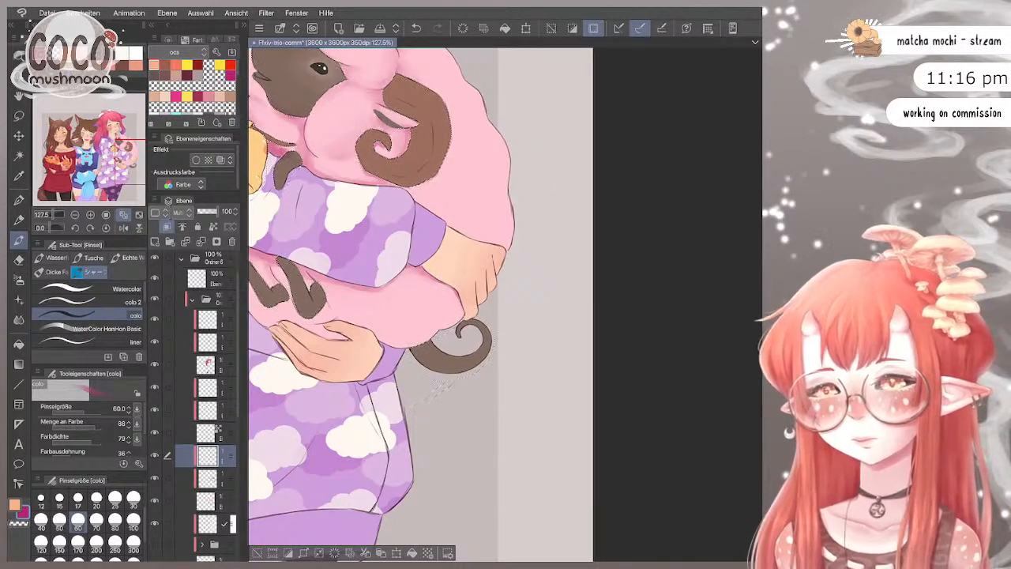
scroll(506, 300, down, 1)
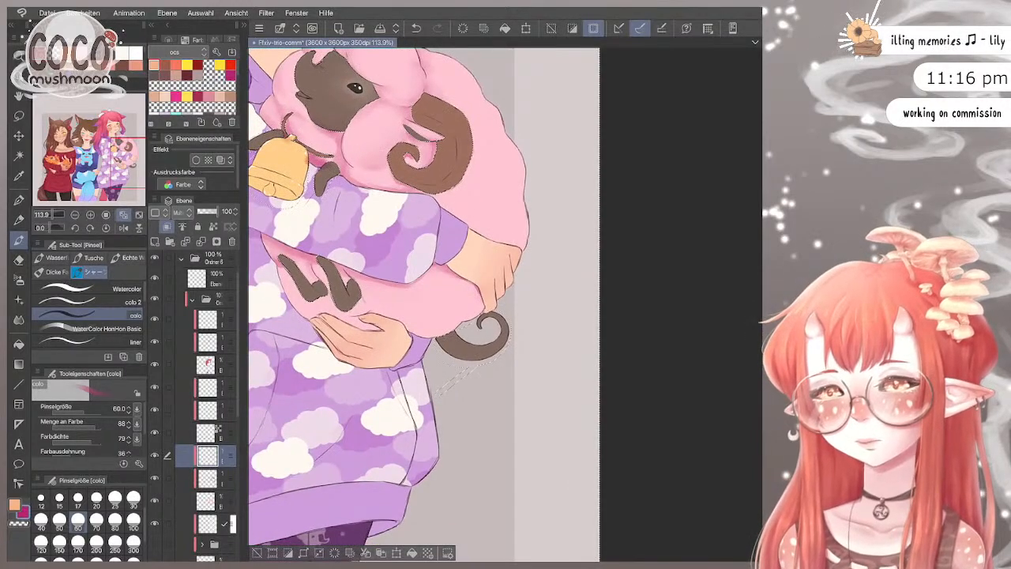
Step: Shade the belly wool just above the lower hand with brush sizes 25 and 60, using transparent color for softening
key(bracketleft)
key(bracketleft)
key(bracketleft)
key(bracketleft)
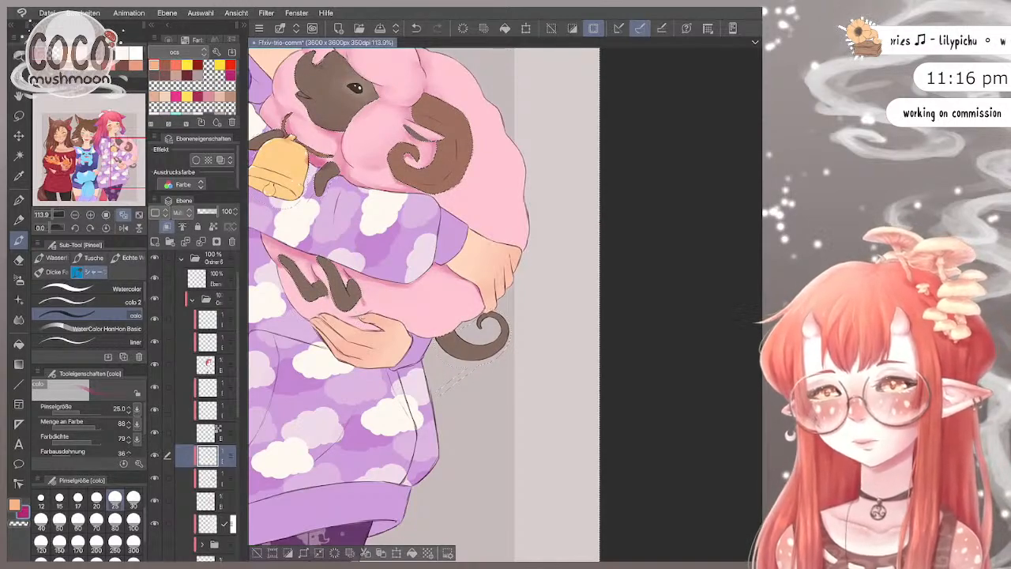
key(bracketright)
key(bracketright)
key(bracketright)
key(bracketright)
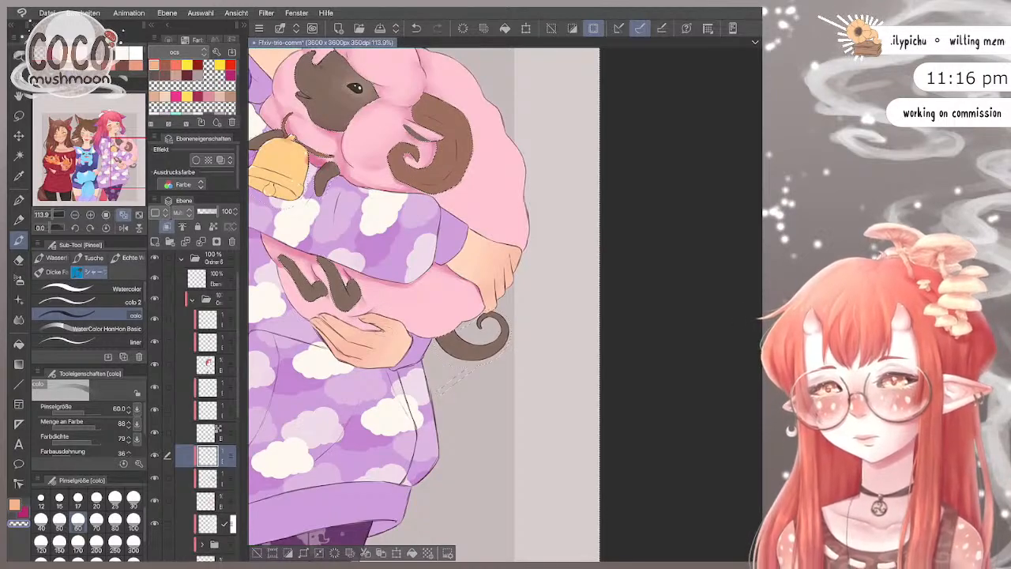
key(c)
drag(339, 317, 382, 331)
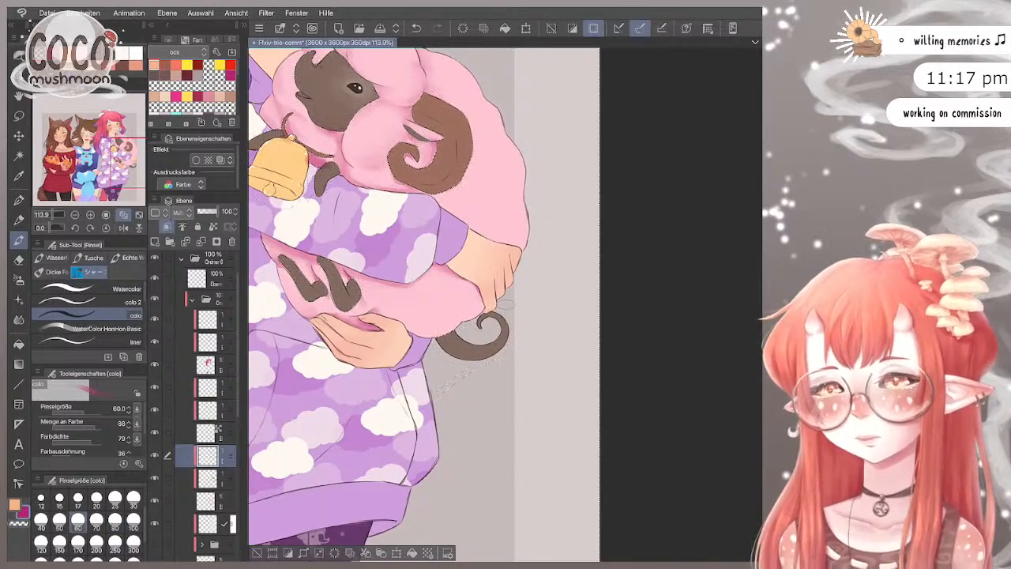
Step: Paint soft fluff shadows on the rear belly wool between the sleeve and tail with brush size 100, and switch to transparent color
click(77, 521)
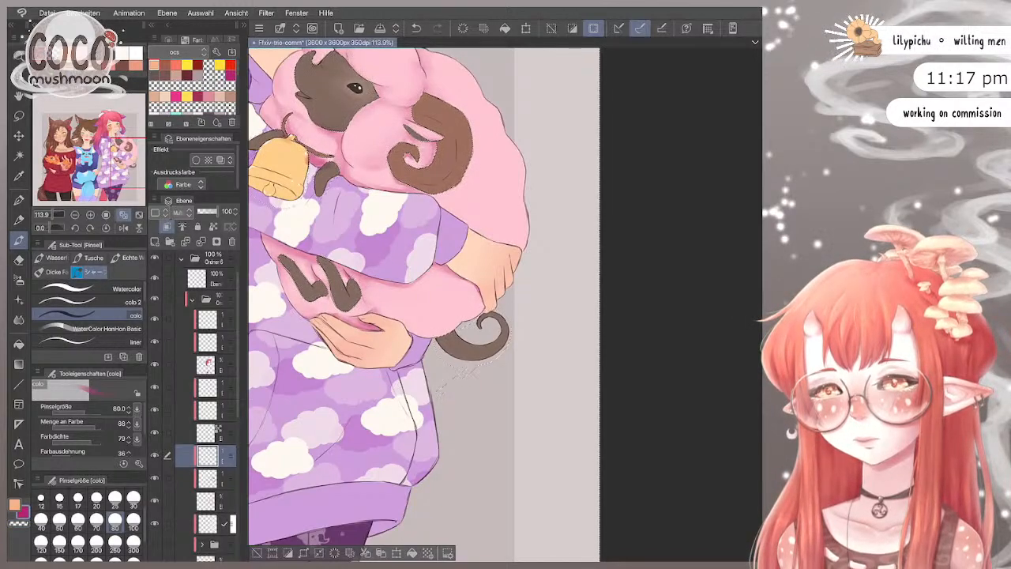
click(132, 497)
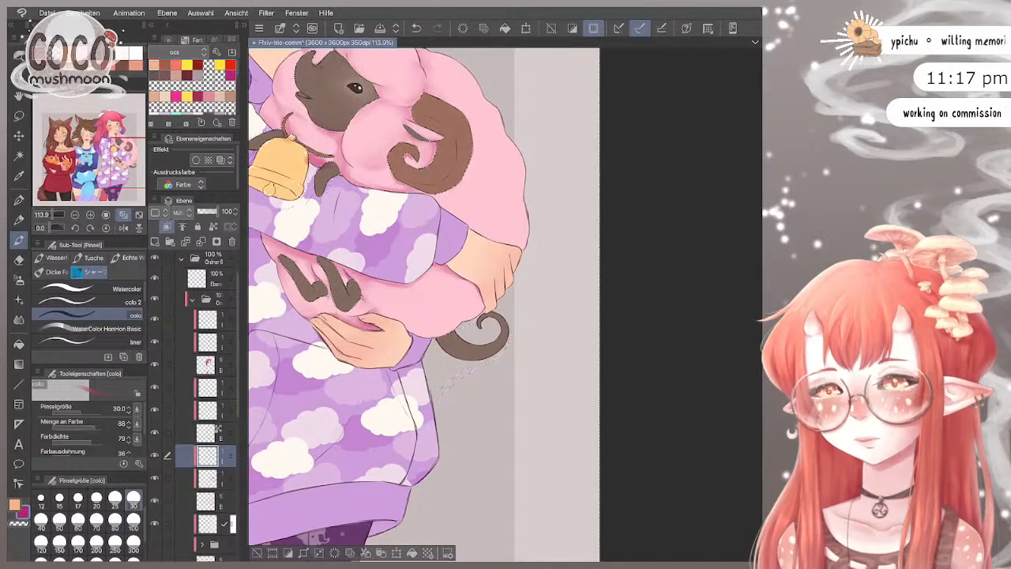
click(133, 519)
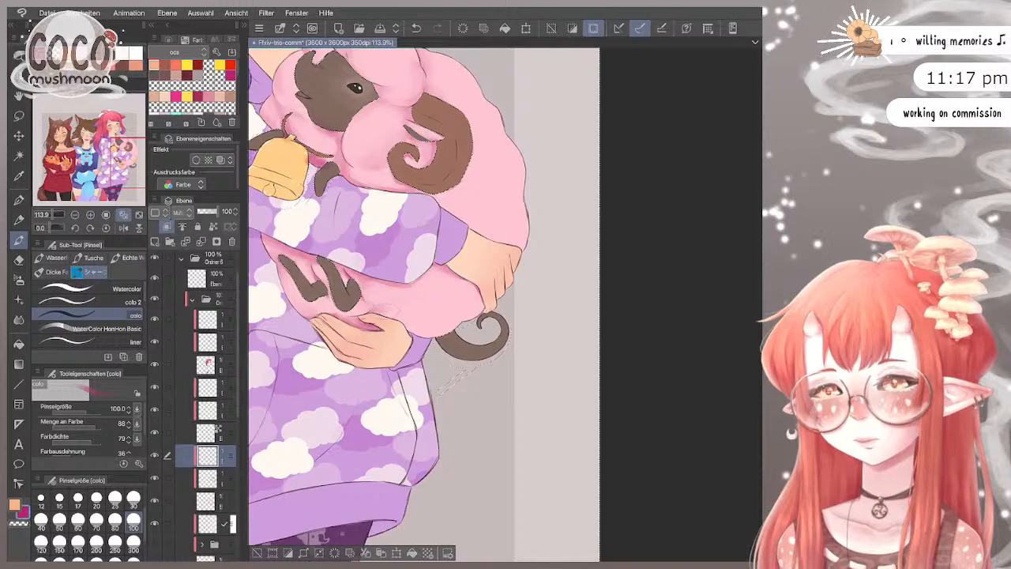
mouse_move(458, 320)
mouse_down()
mouse_move(451, 310)
mouse_move(460, 321)
mouse_move(402, 317)
mouse_up()
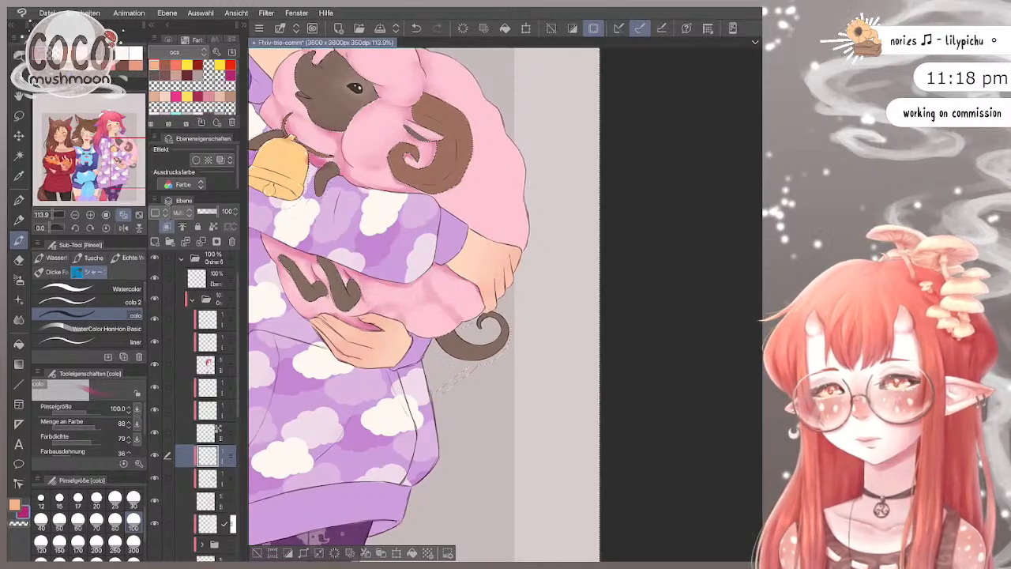
drag(415, 307, 429, 305)
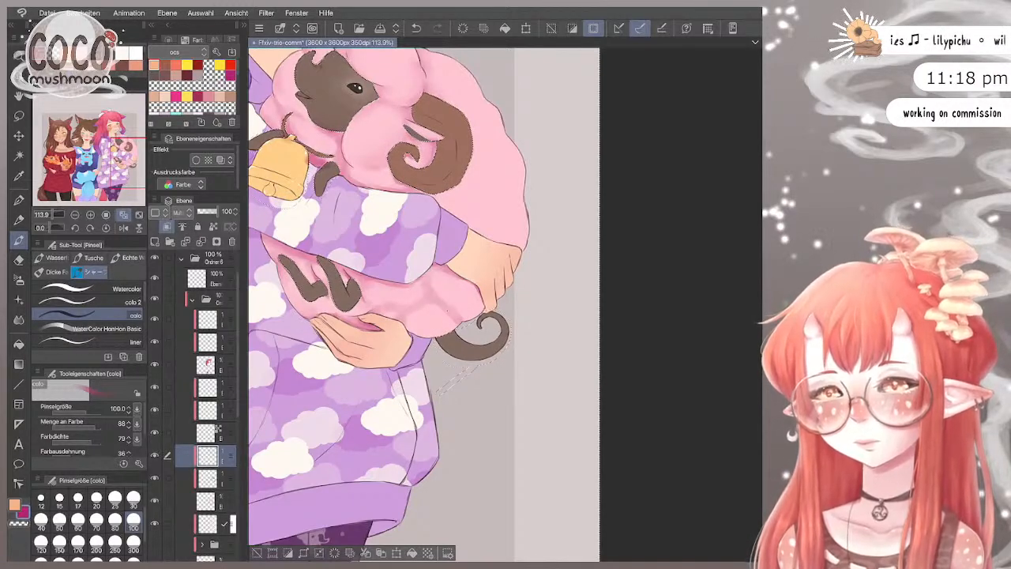
key(c)
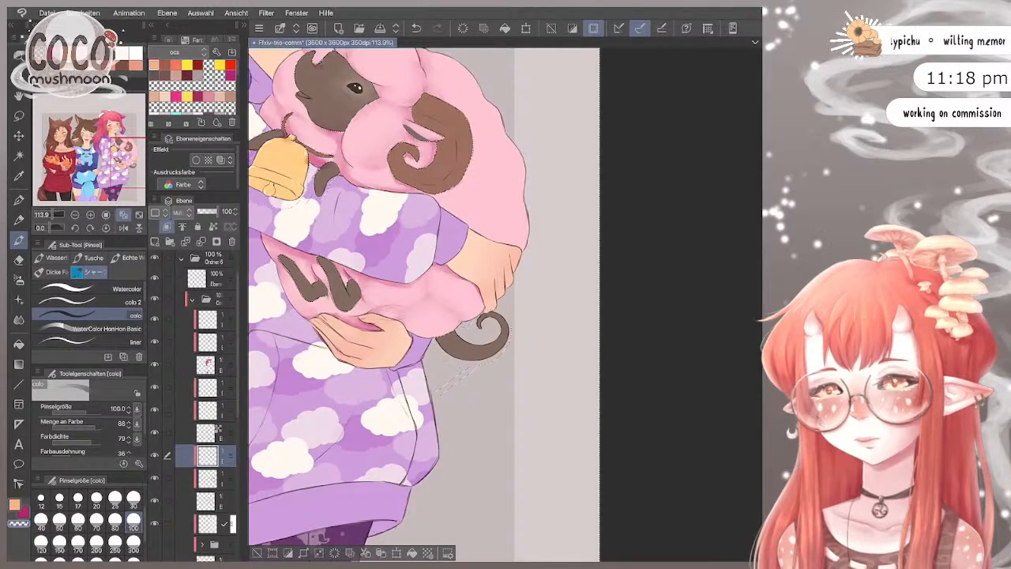
scroll(543, 261, down, 3)
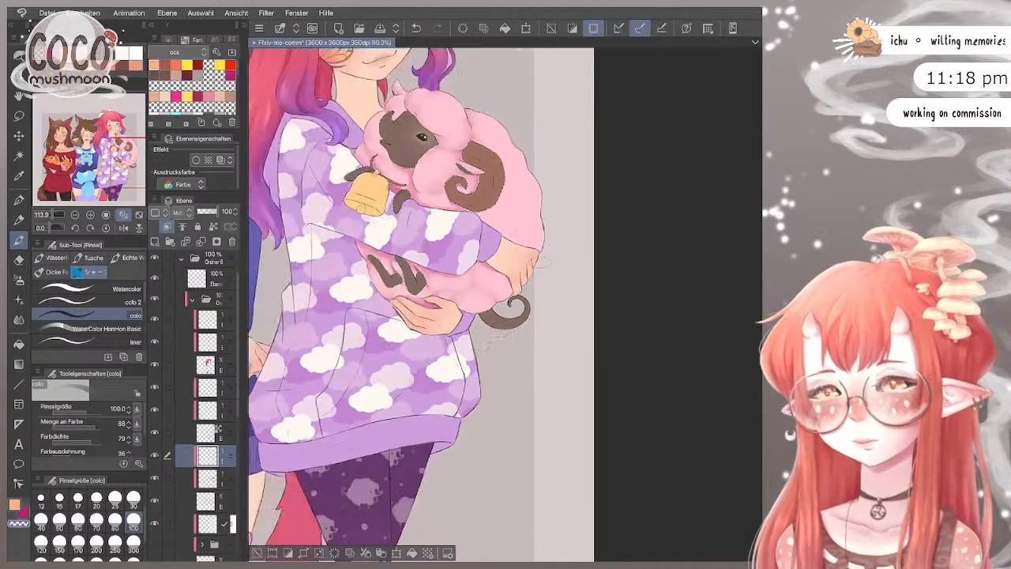
scroll(543, 261, up, 1)
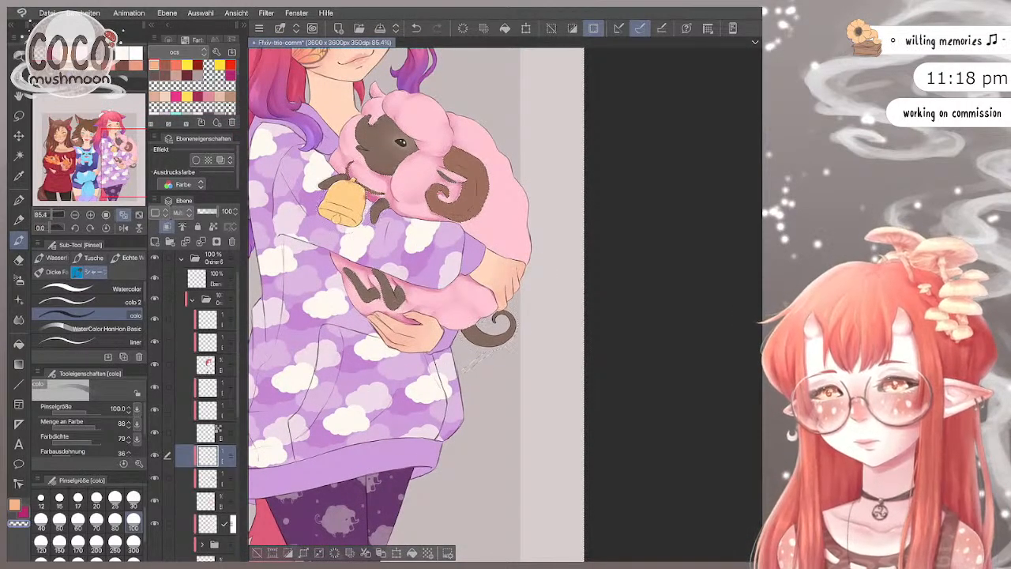
Step: Shade the woolly folds on the pink sheep's back with the colo brush at size 100, blending them with transparent colour
scroll(494, 212, up, 1)
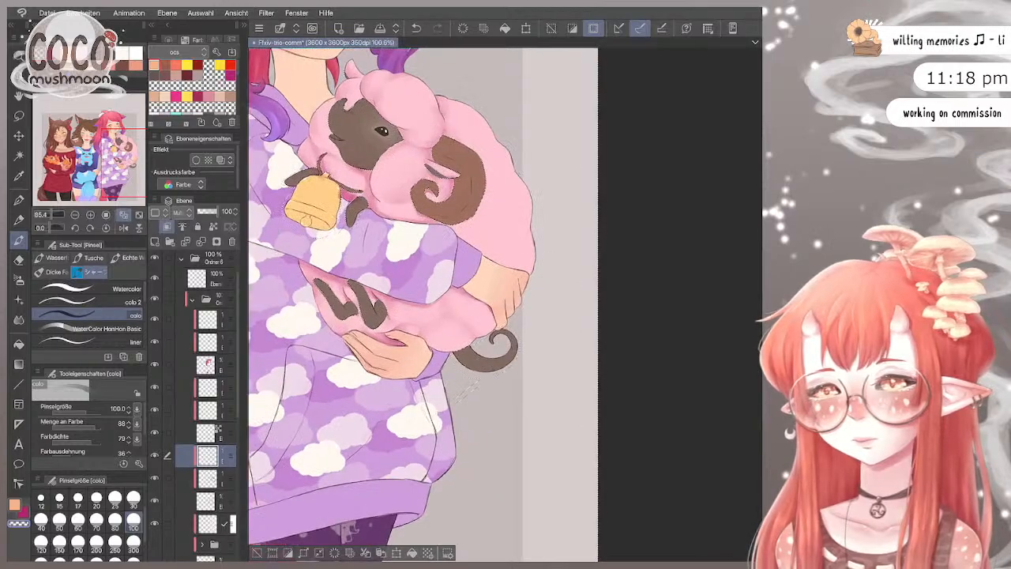
scroll(427, 300, down, 1)
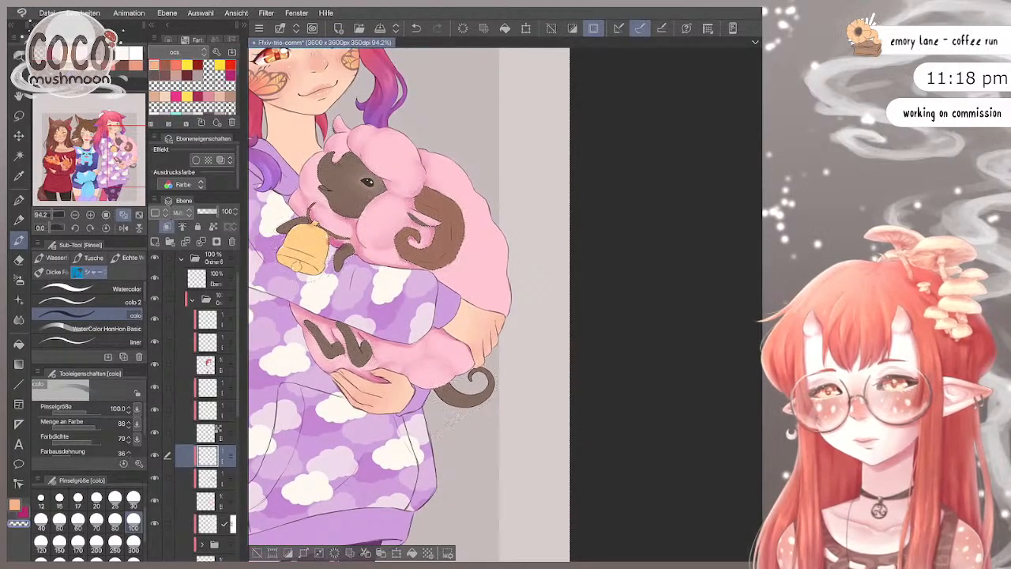
alt+click(342, 247)
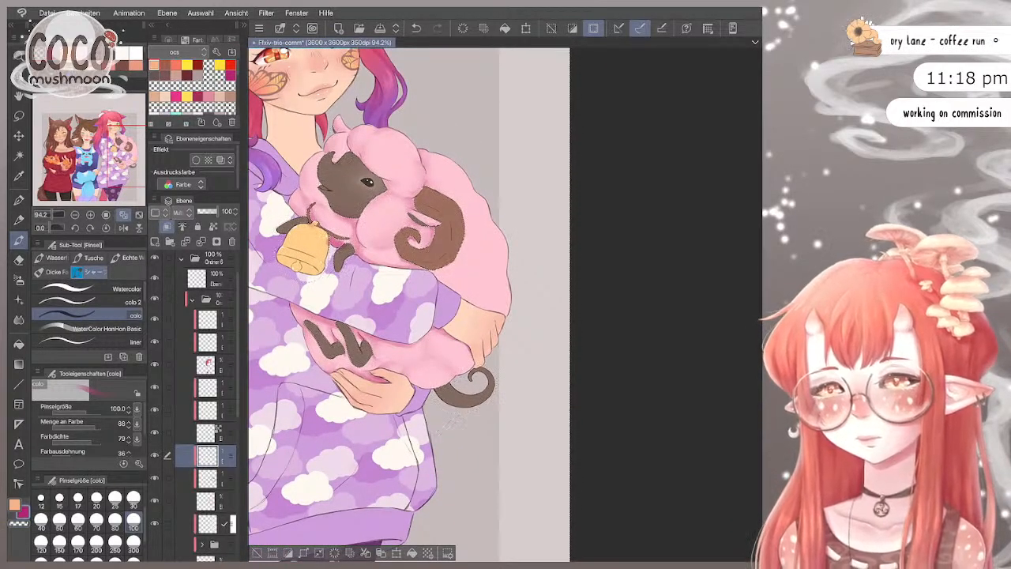
scroll(409, 304, up, 1)
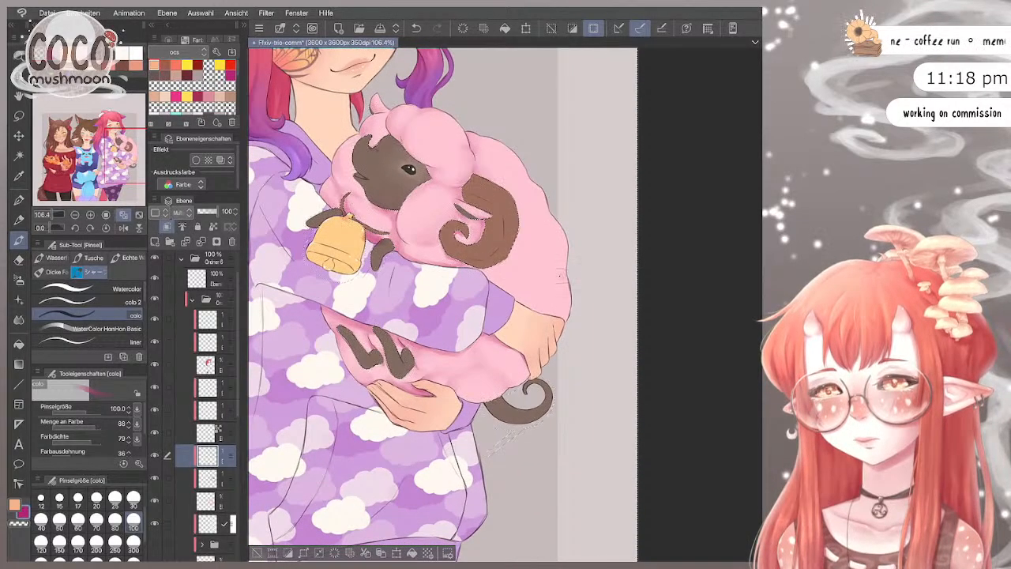
drag(544, 273, 566, 282)
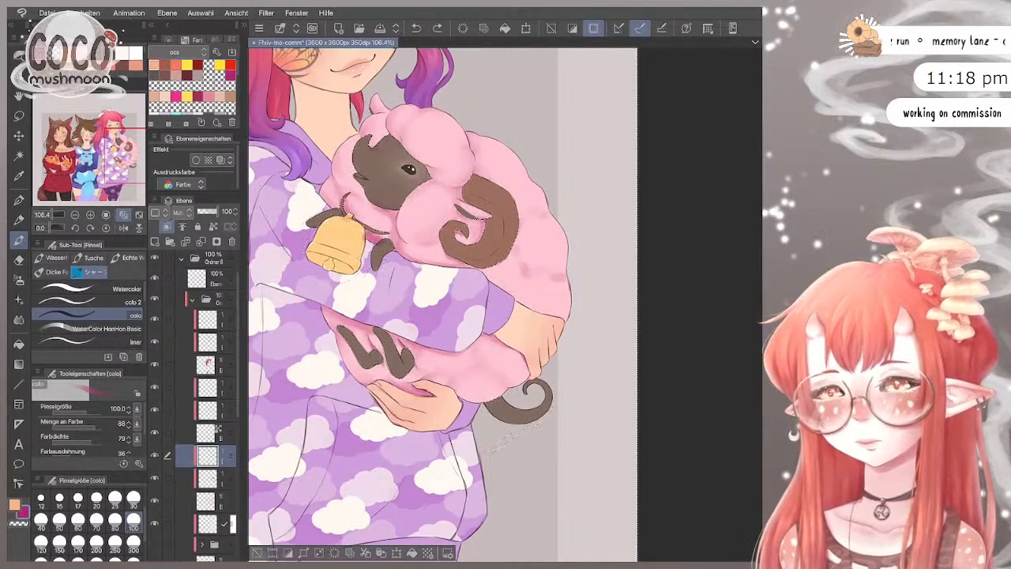
key(ctrl+z)
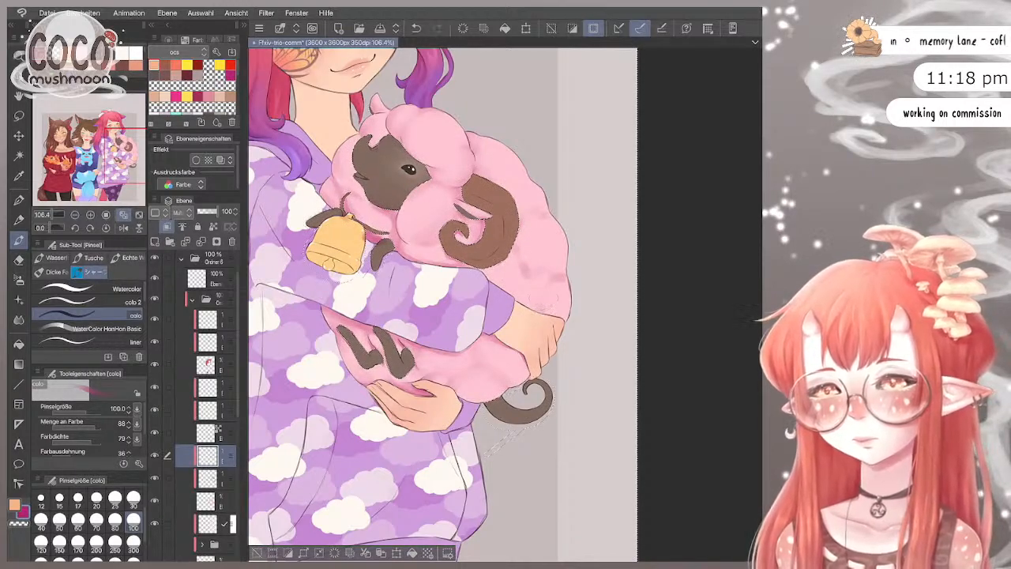
key(ctrl+y)
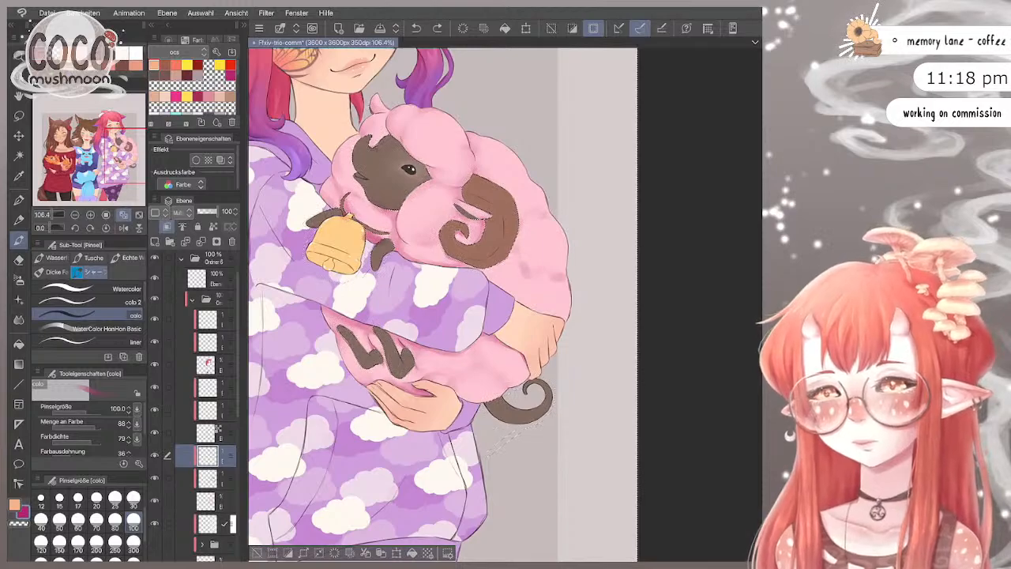
key(ctrl+y)
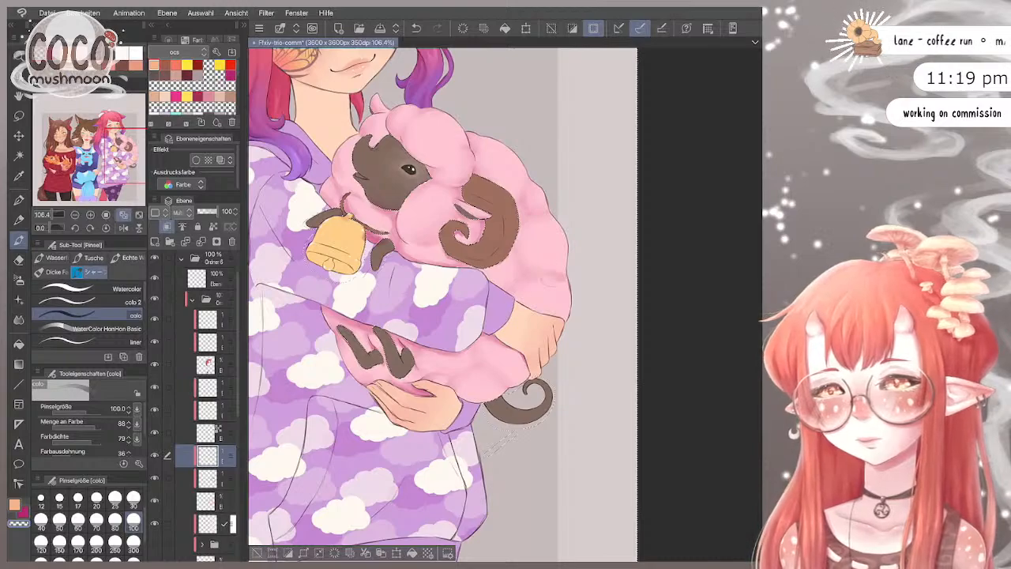
key(c)
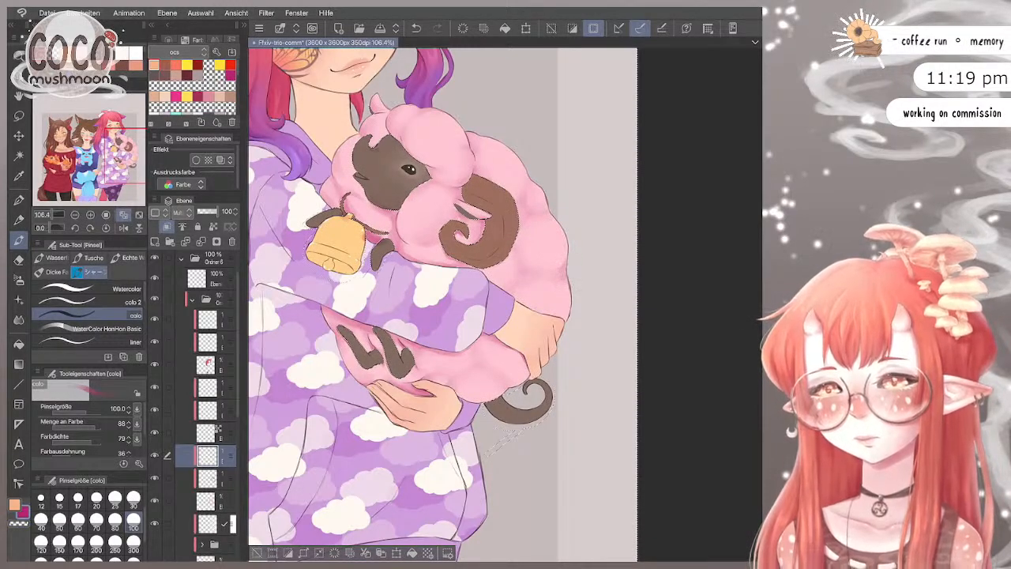
key(c)
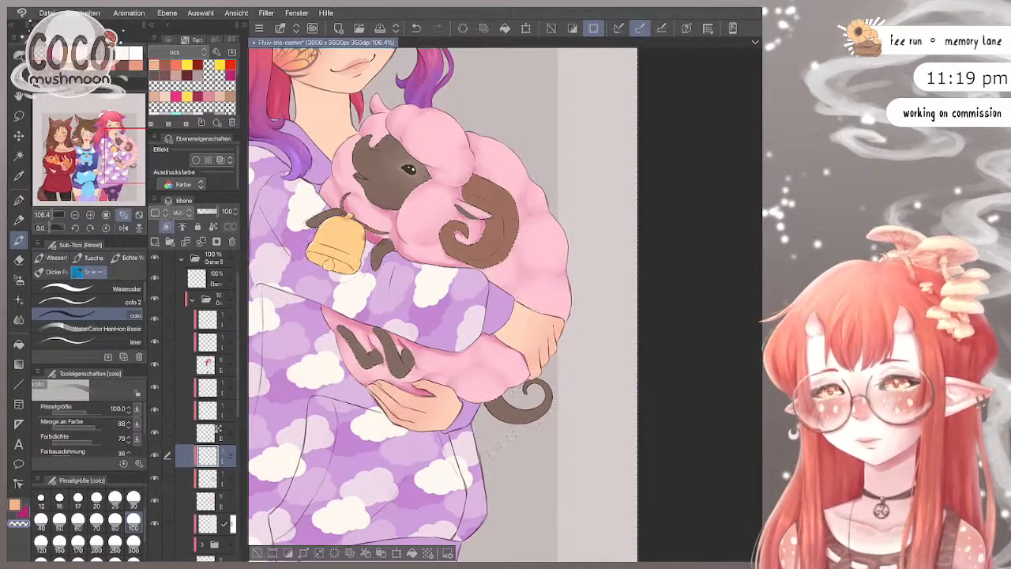
key(c)
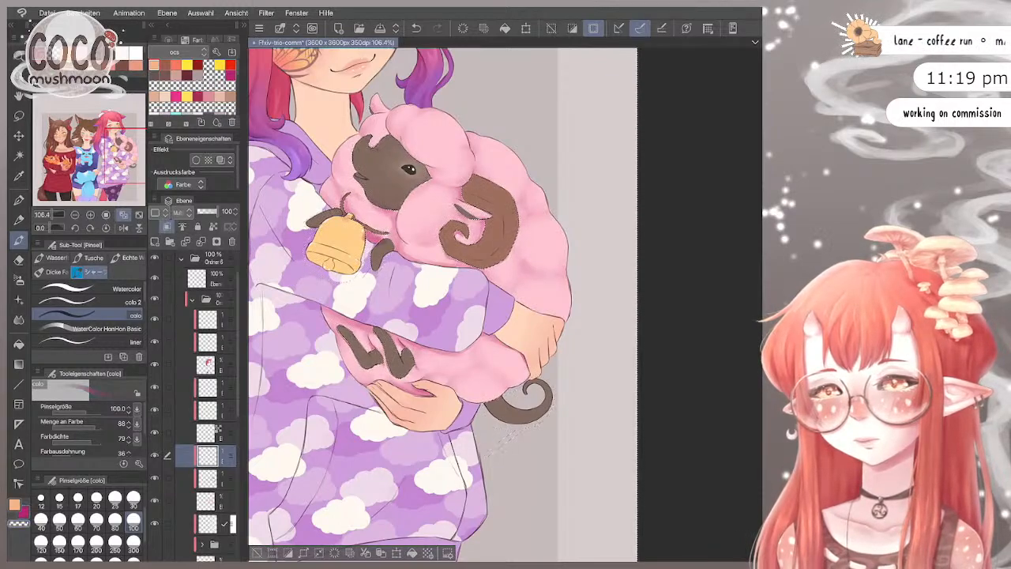
Step: Clean up the line art around the lower hand on the folder's top layer with the Hart eraser at size 25
scroll(443, 301, down, 3)
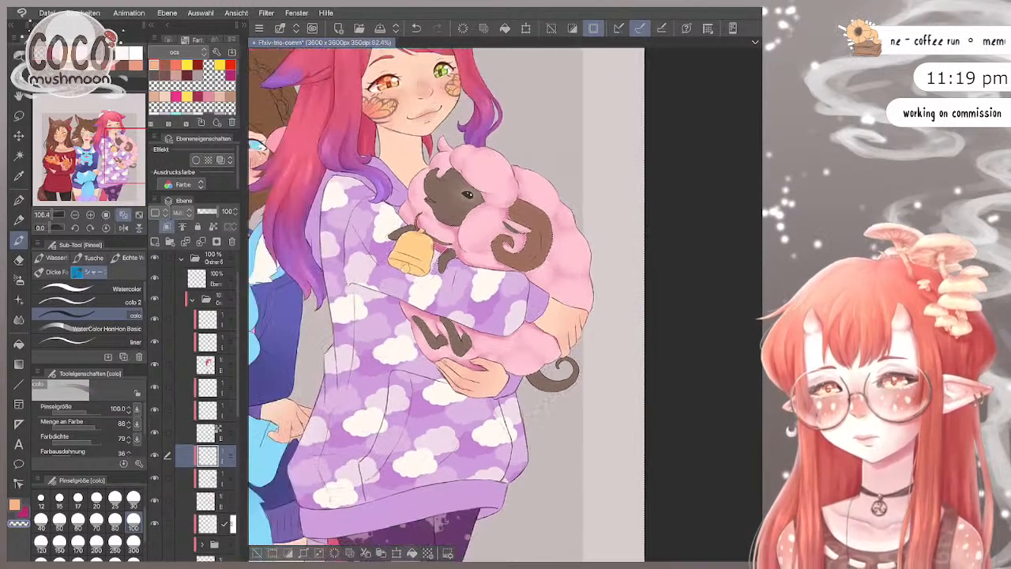
scroll(599, 295, up, 2)
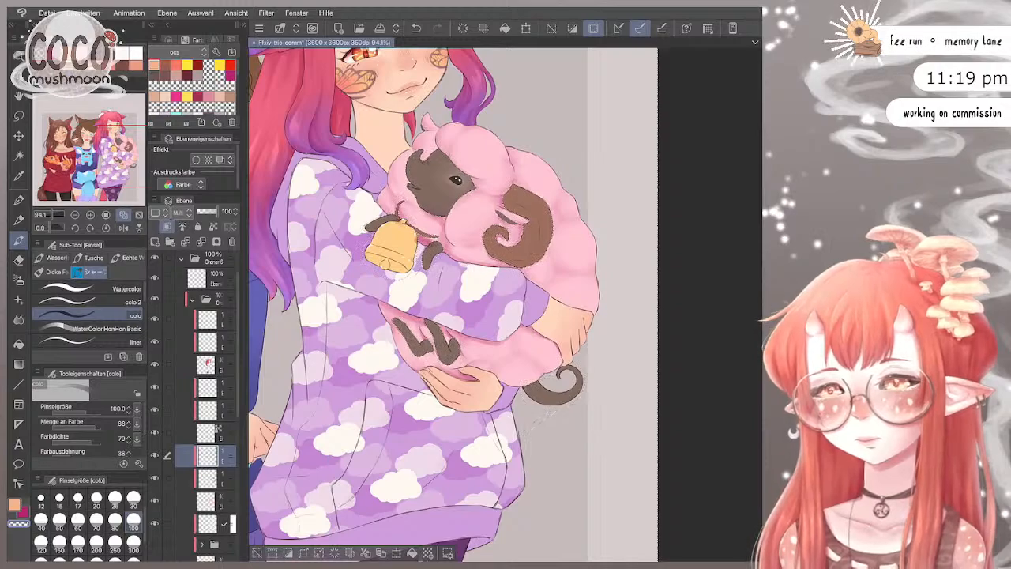
scroll(464, 403, up, 3)
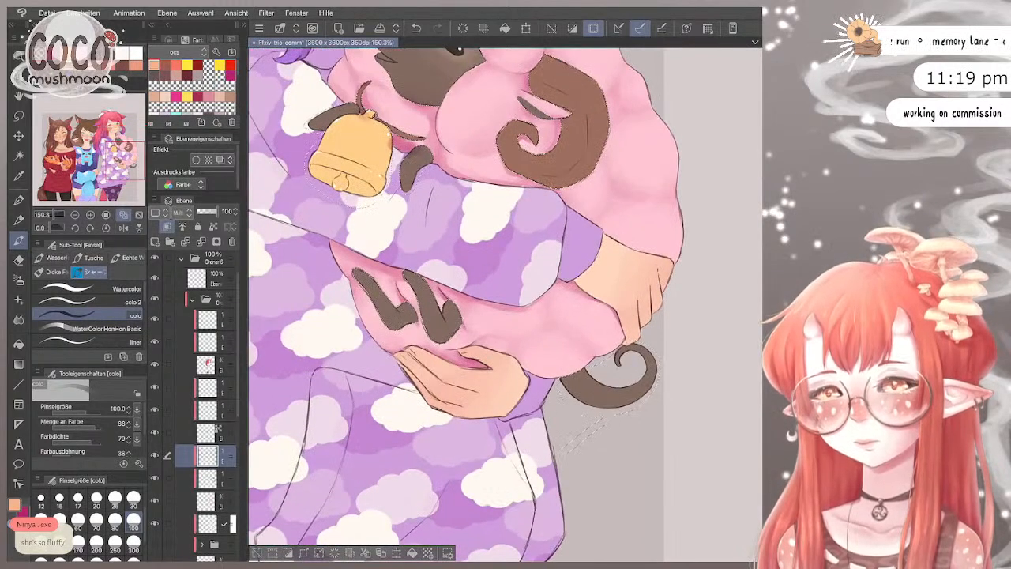
click(207, 276)
key(e)
scroll(464, 371, up, 2)
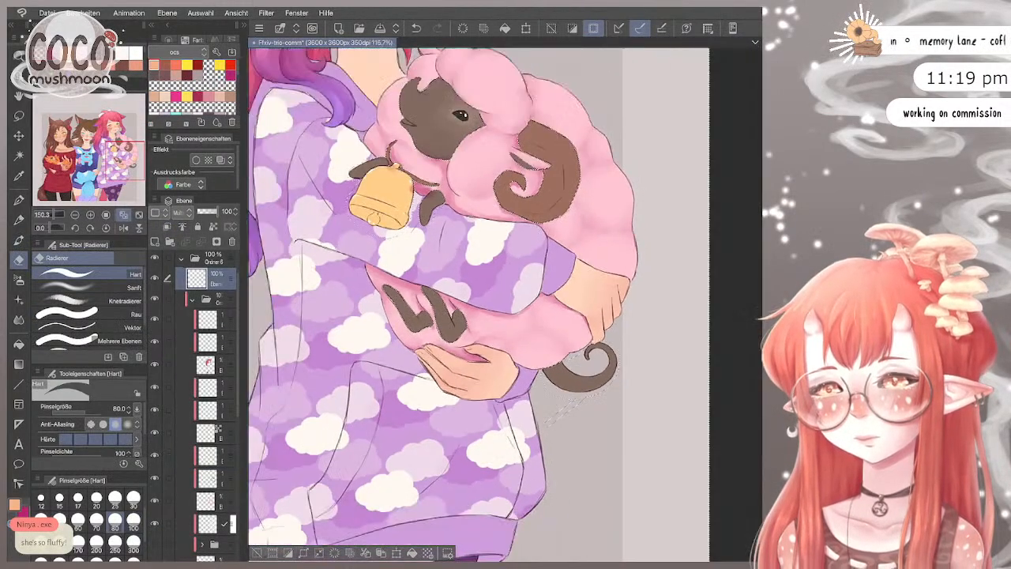
scroll(522, 332, up, 1)
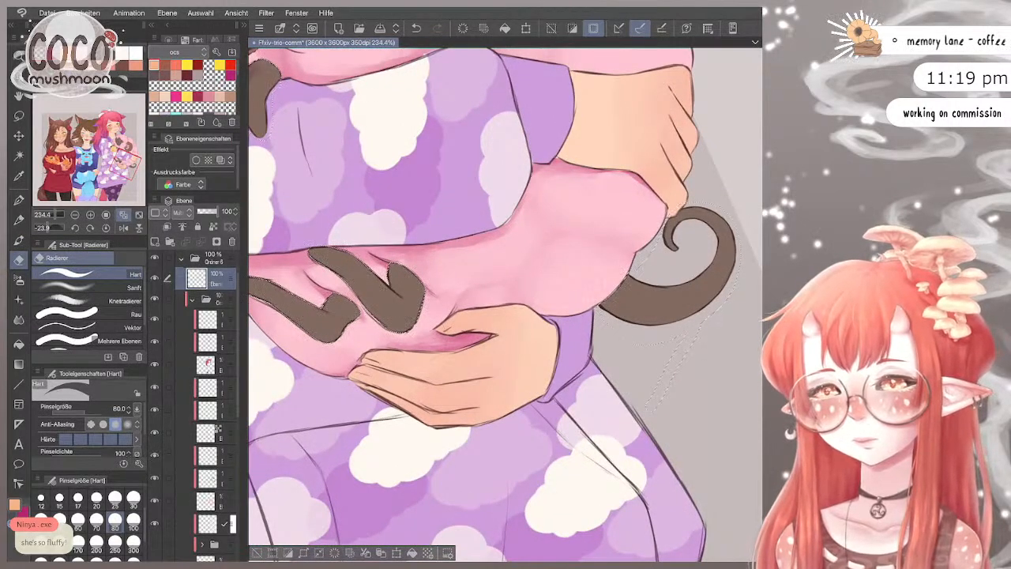
key(bracketleft)
key(bracketleft)
key(bracketleft)
key(bracketleft)
key(bracketleft)
key(bracketleft)
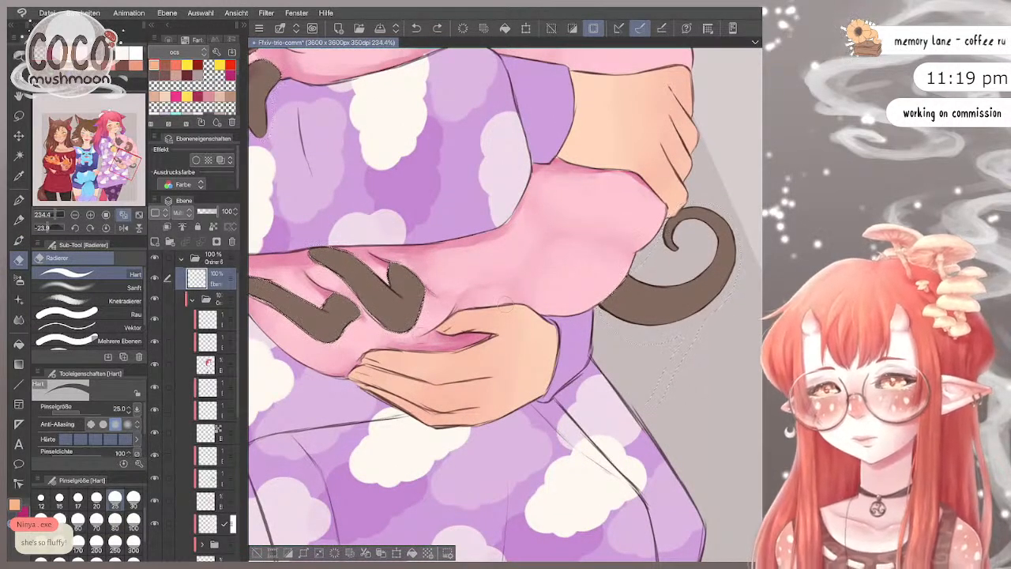
key(ctrl+z)
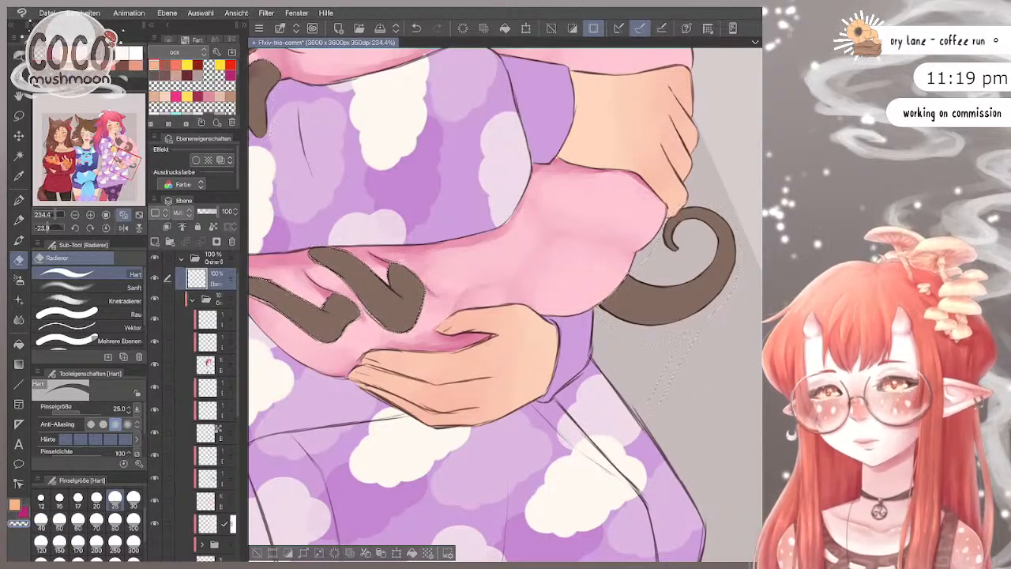
Step: Touch up the line art around the lower hand in a dark colour with the liner test pen at size 12
scroll(192, 87, down, 3)
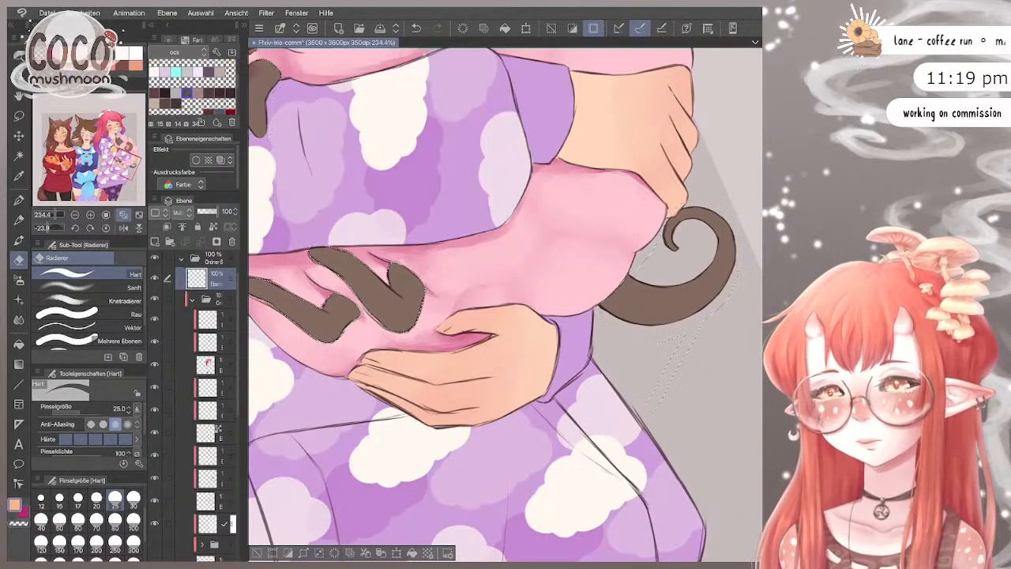
click(177, 95)
key(p)
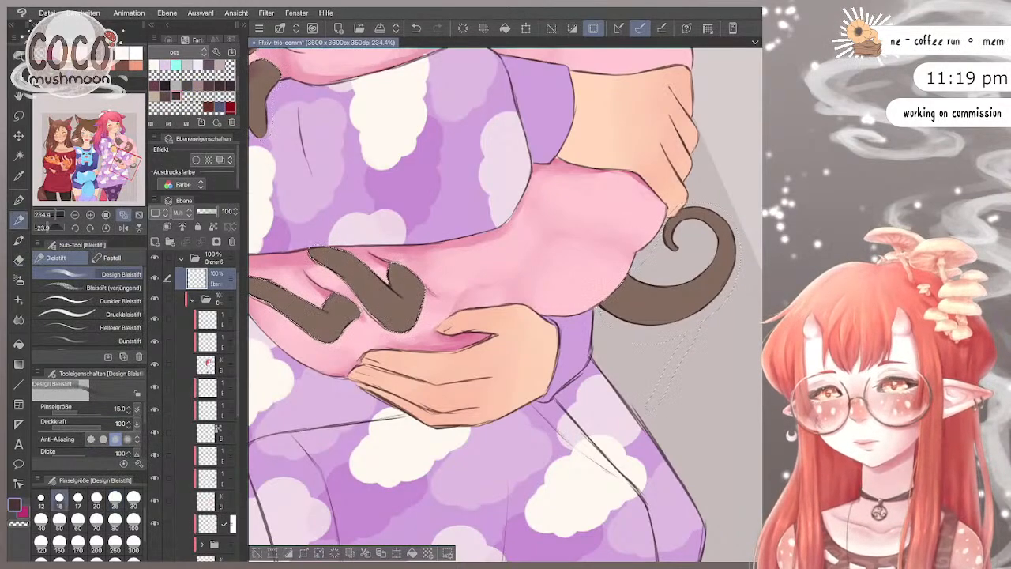
click(119, 275)
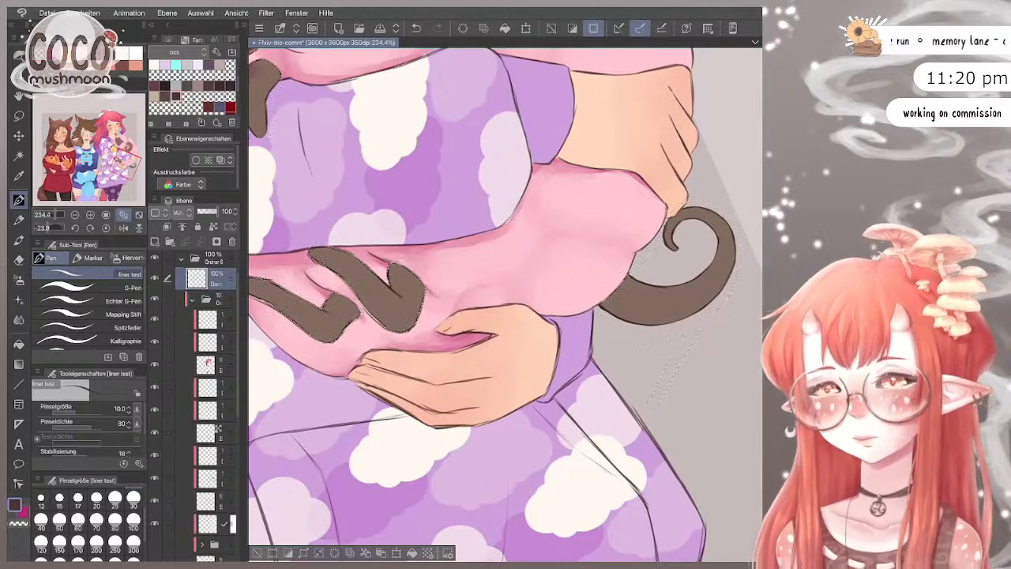
key(bracketright)
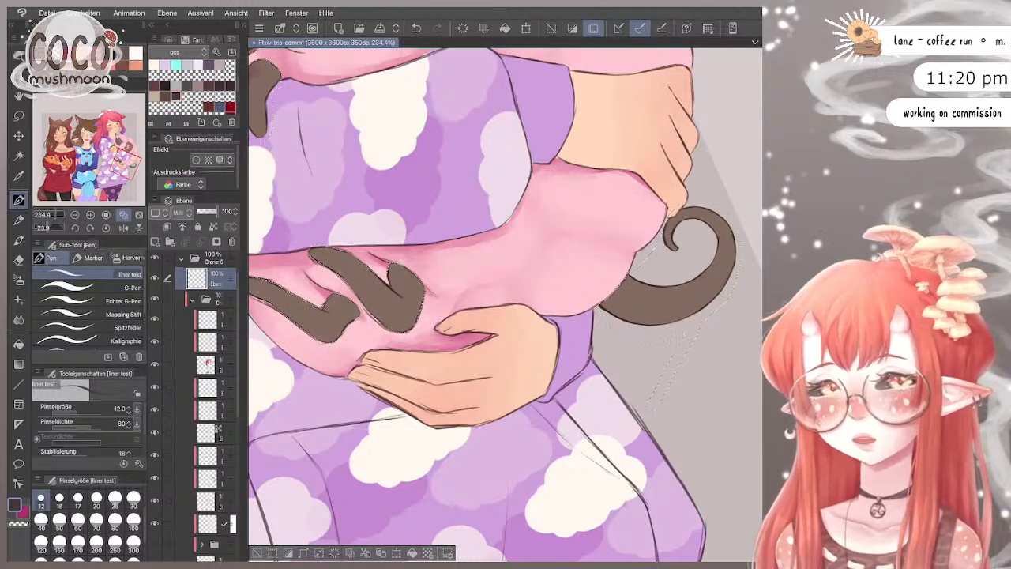
key(c)
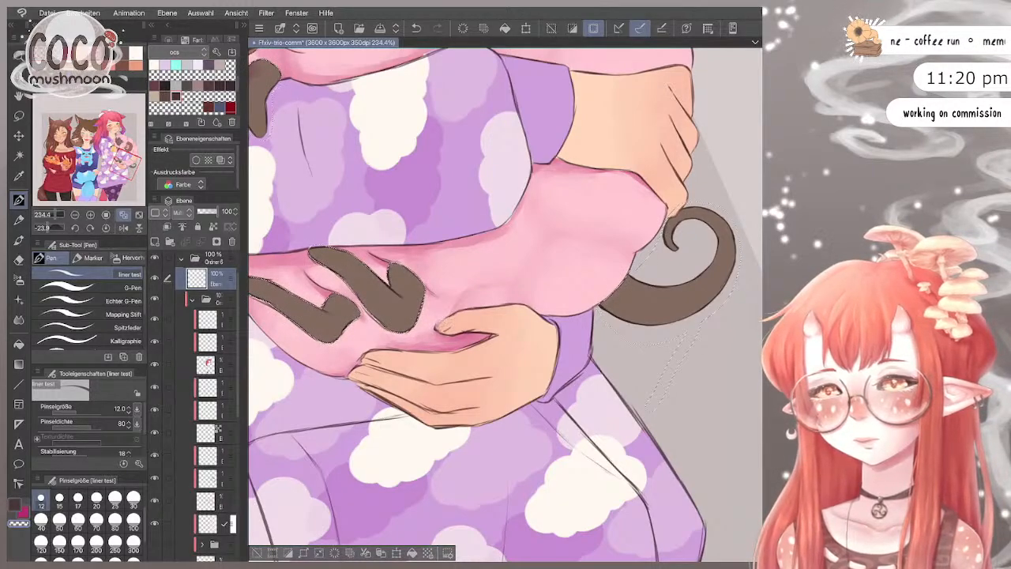
key(c)
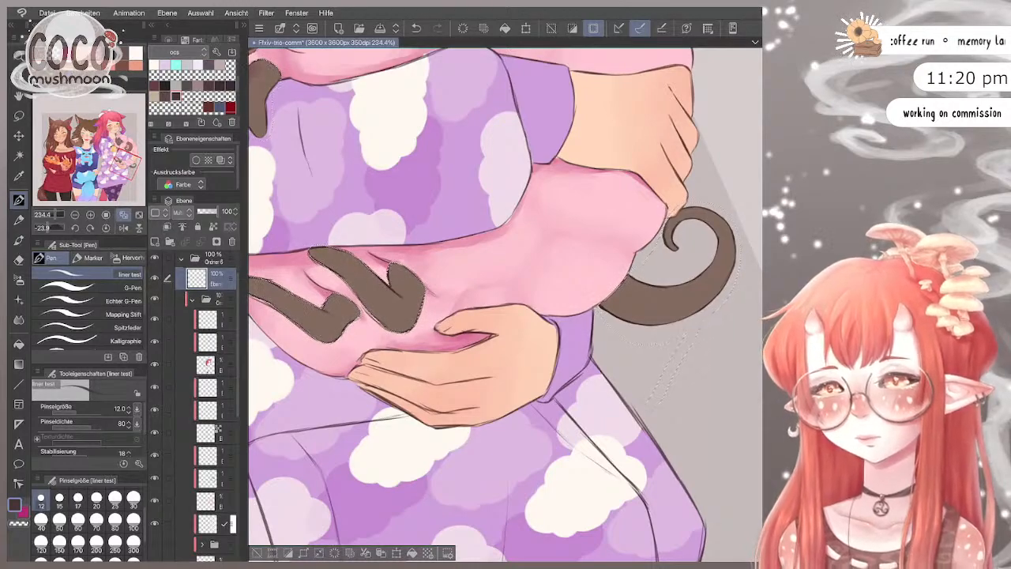
Step: Identify the sheep's colour layer by toggling its visibility, select it, and set the Hart eraser to size 15
scroll(207, 411, down, 3)
click(207, 461)
click(155, 438)
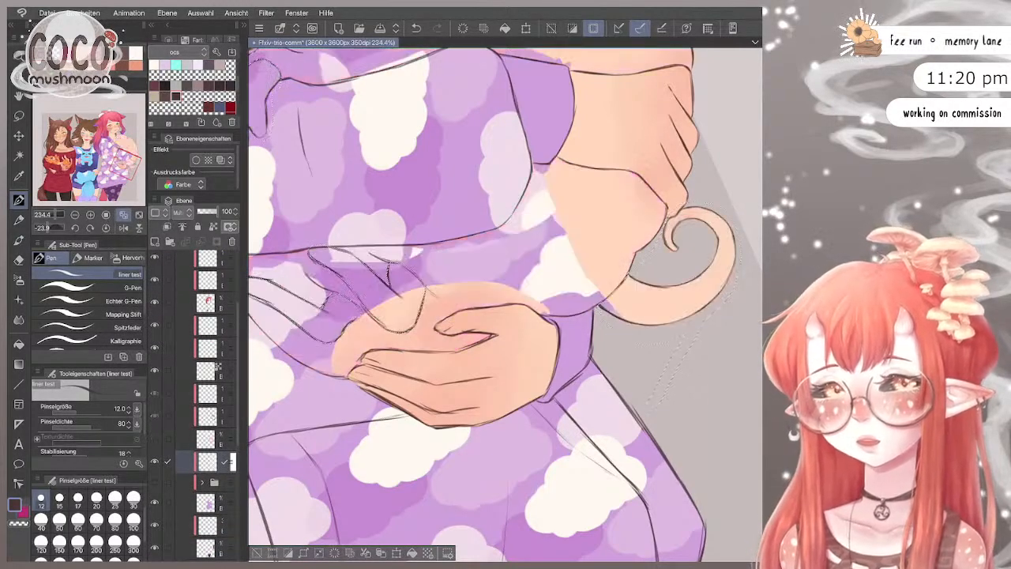
click(155, 439)
click(207, 439)
key(e)
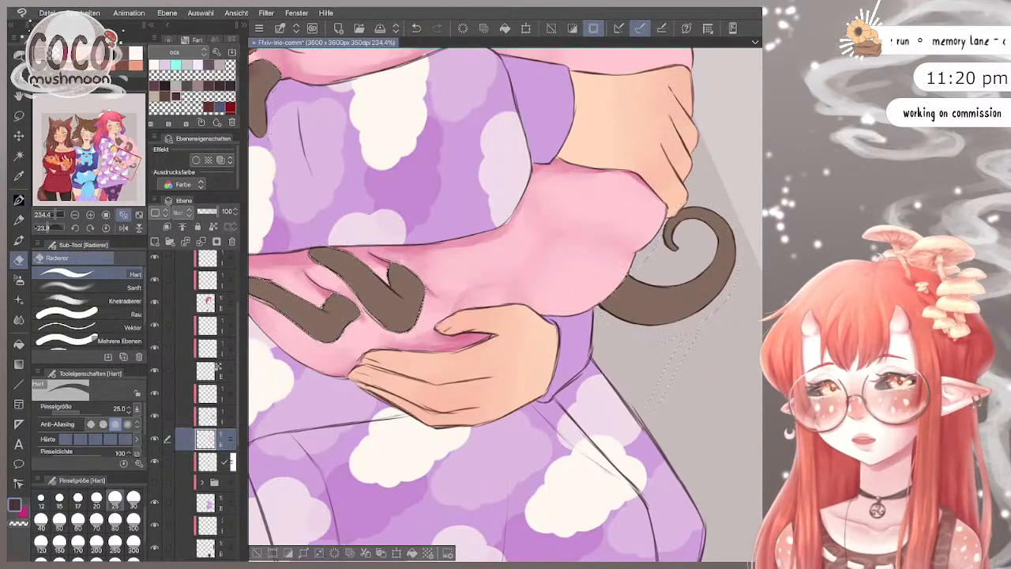
click(59, 498)
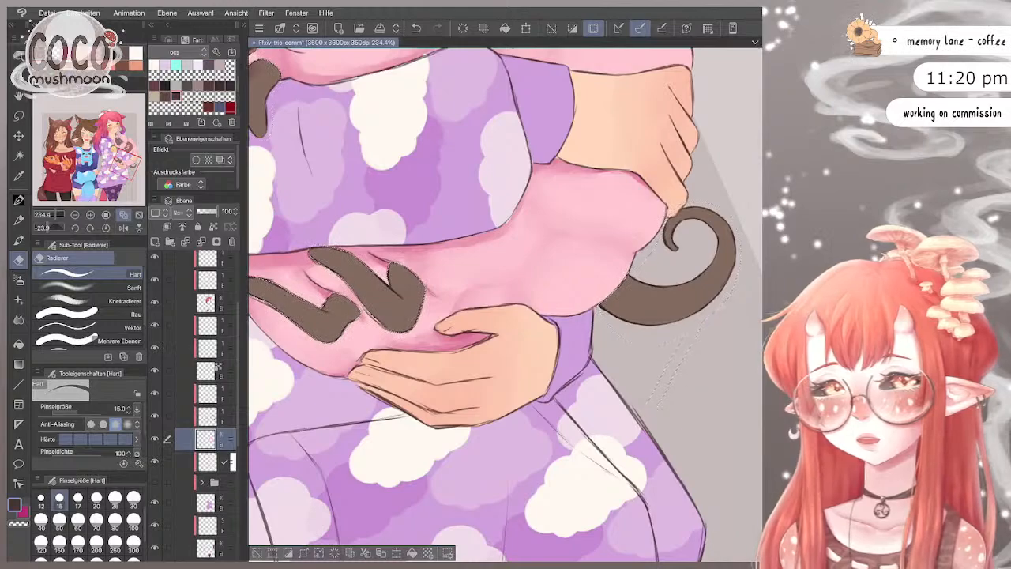
Step: Blend the wool shading between the sheep's hoof and the thumb on the shading layer with the colo brush at size 80
scroll(506, 304, down, 2)
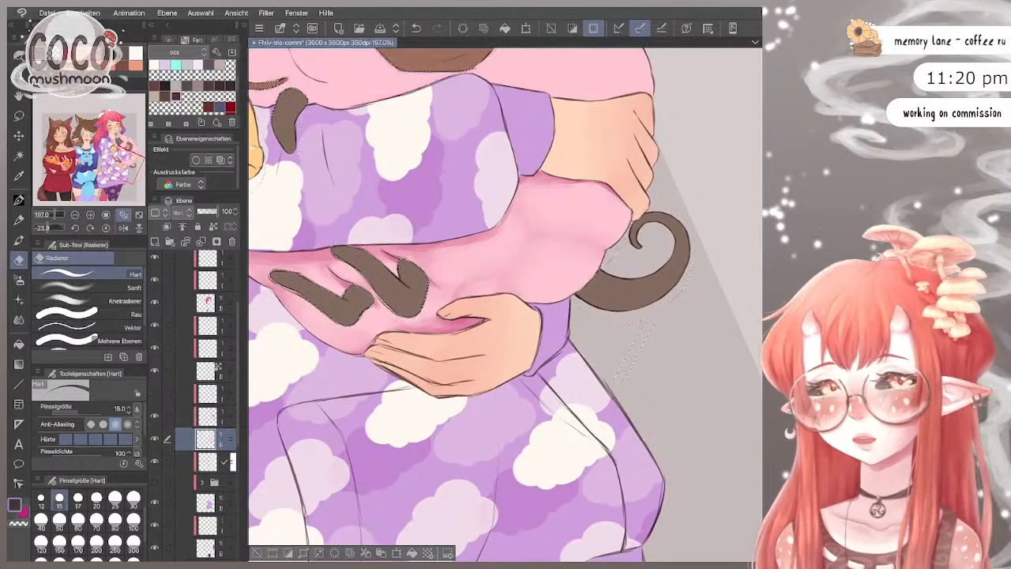
key(ctrl+z)
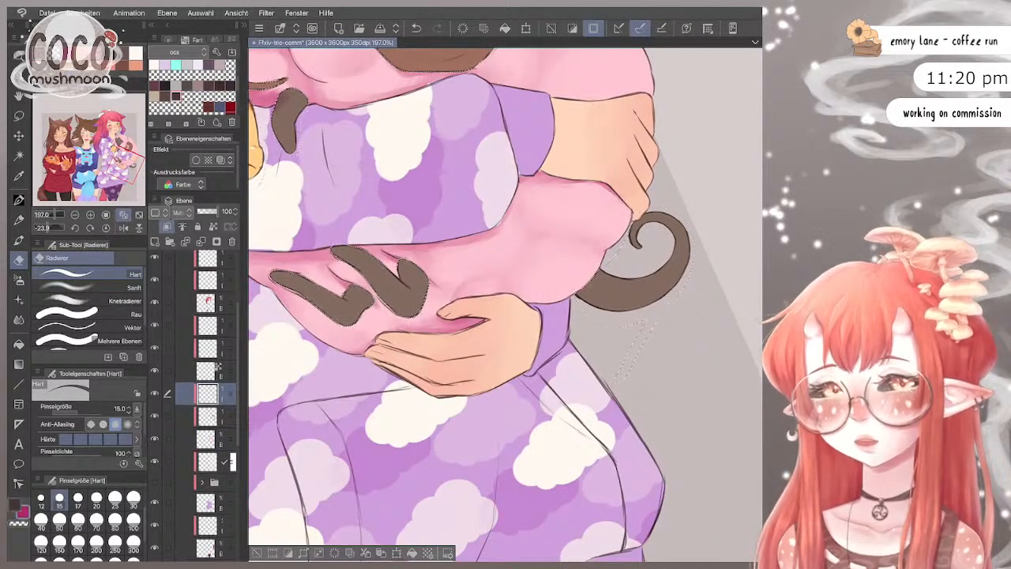
key(b)
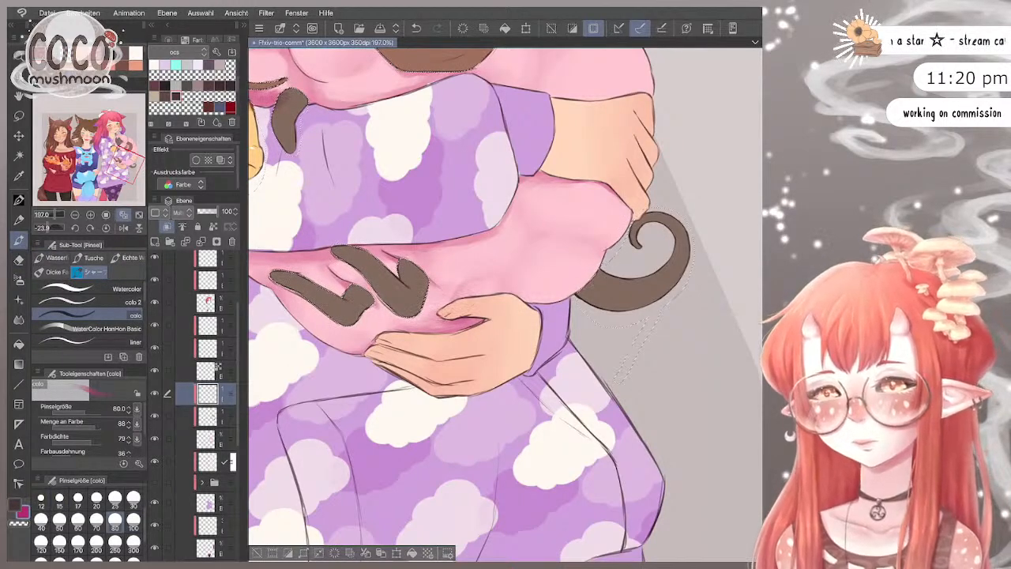
drag(433, 308, 436, 325)
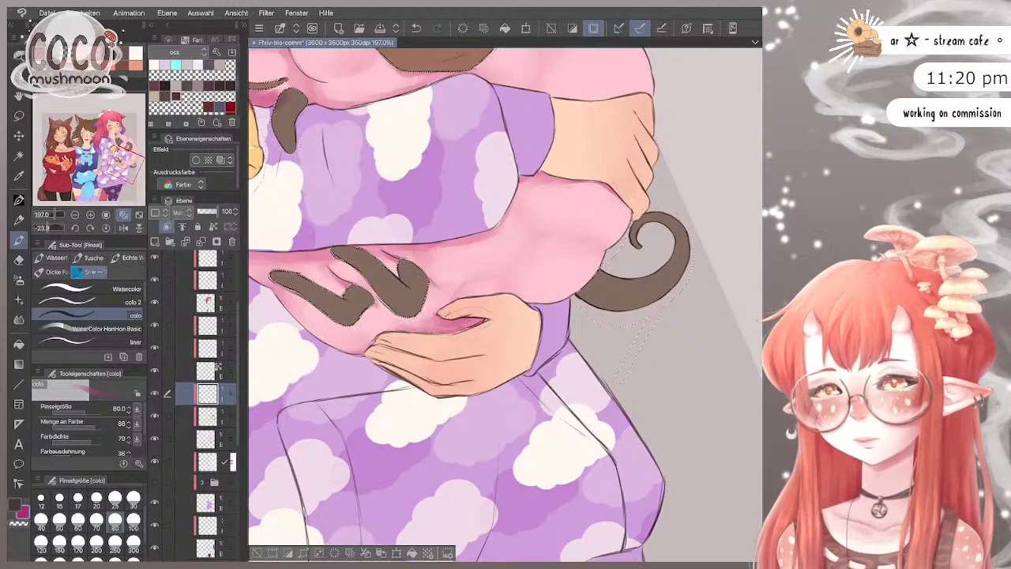
Step: Blend the wool shading on the sheep's lower body around the hand with the colo brush at sizes 60 and 70
scroll(506, 300, down, 2)
scroll(505, 300, down, 3)
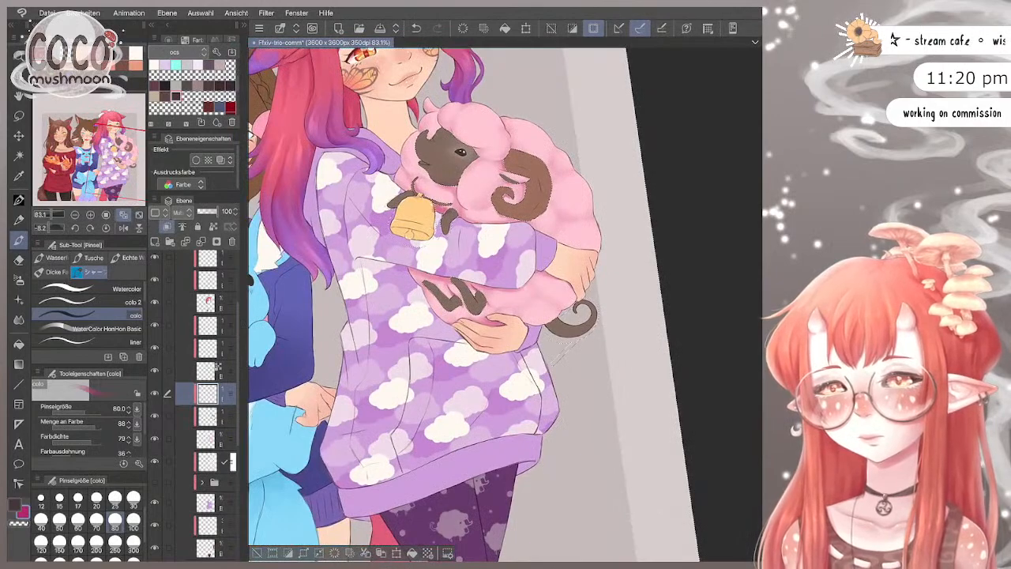
click(78, 519)
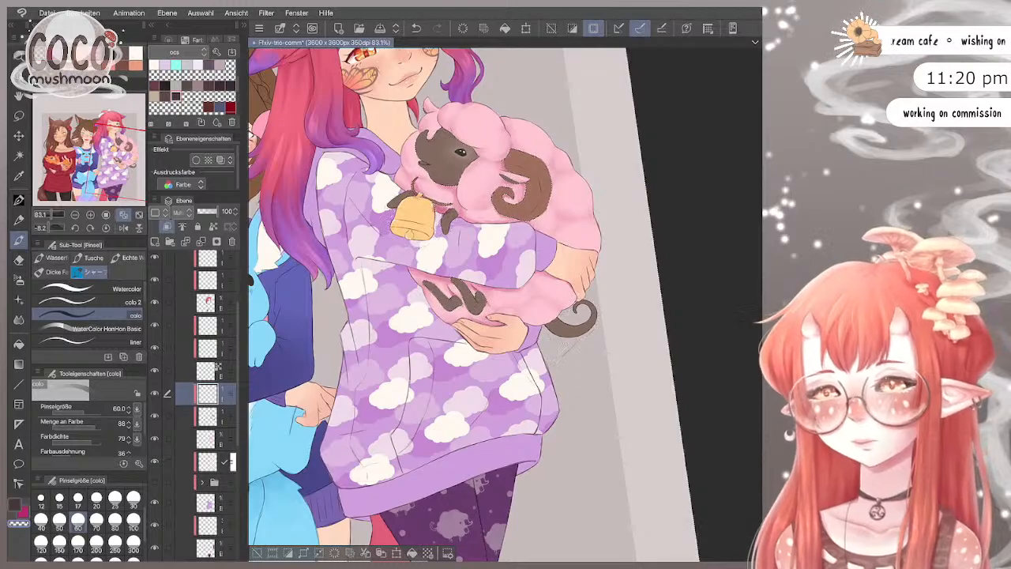
scroll(553, 328, up, 3)
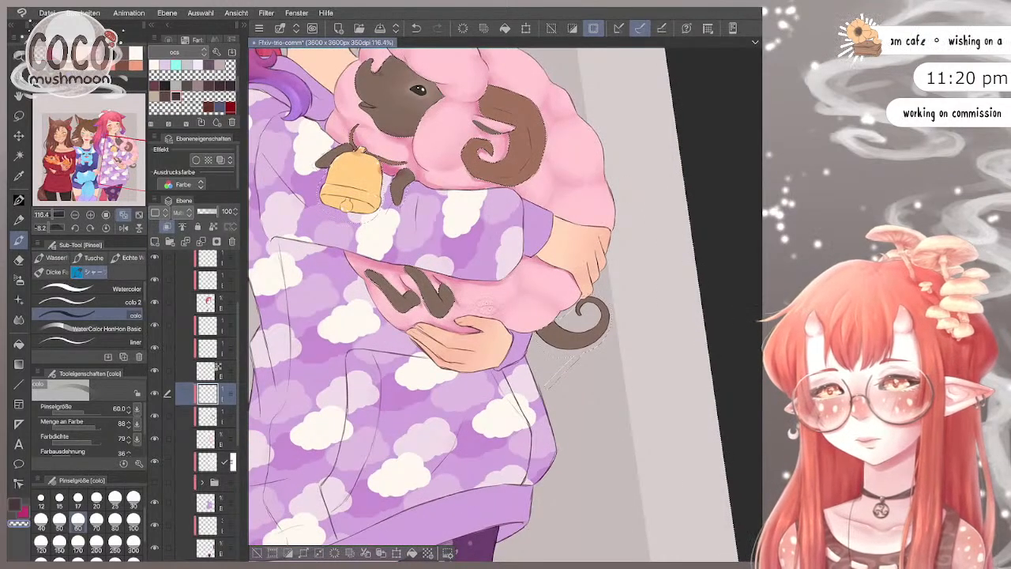
key(c)
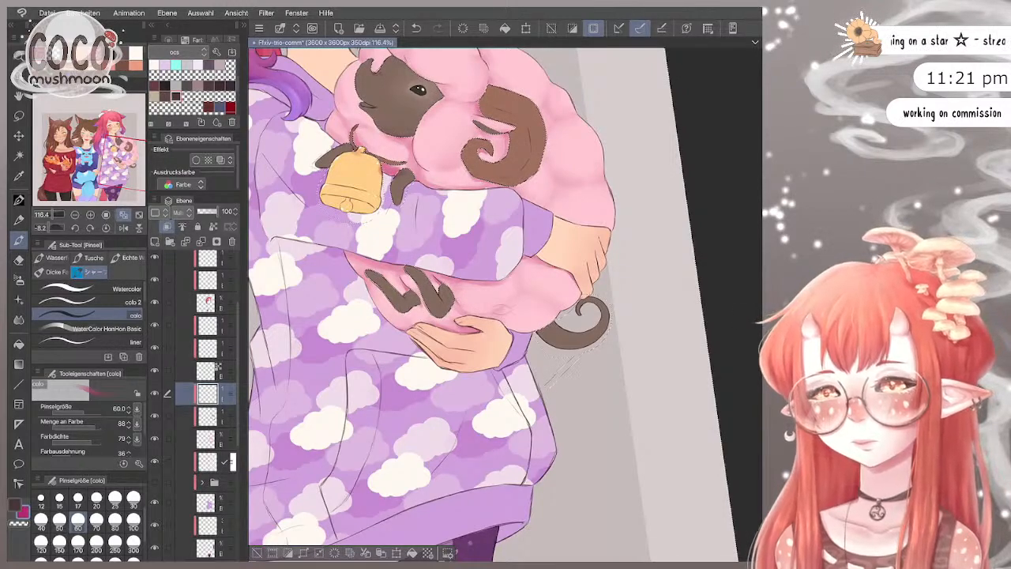
key(bracketright)
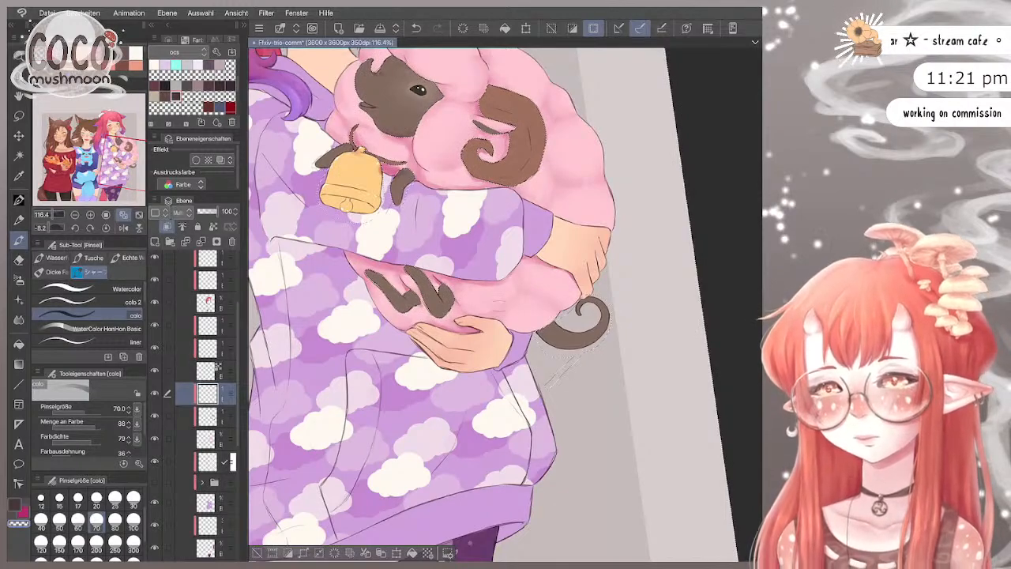
scroll(556, 344, down, 3)
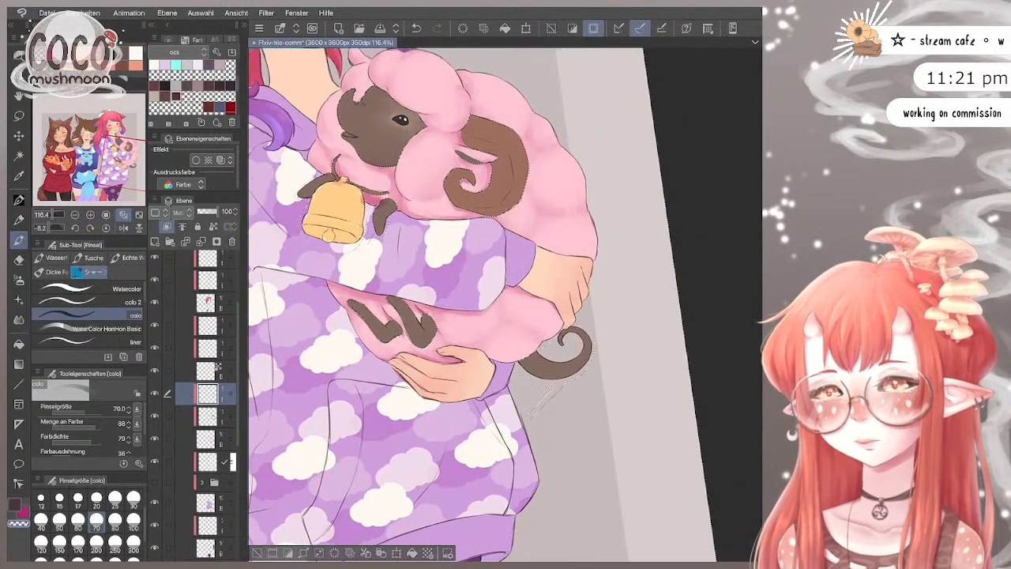
scroll(505, 304, up, 2)
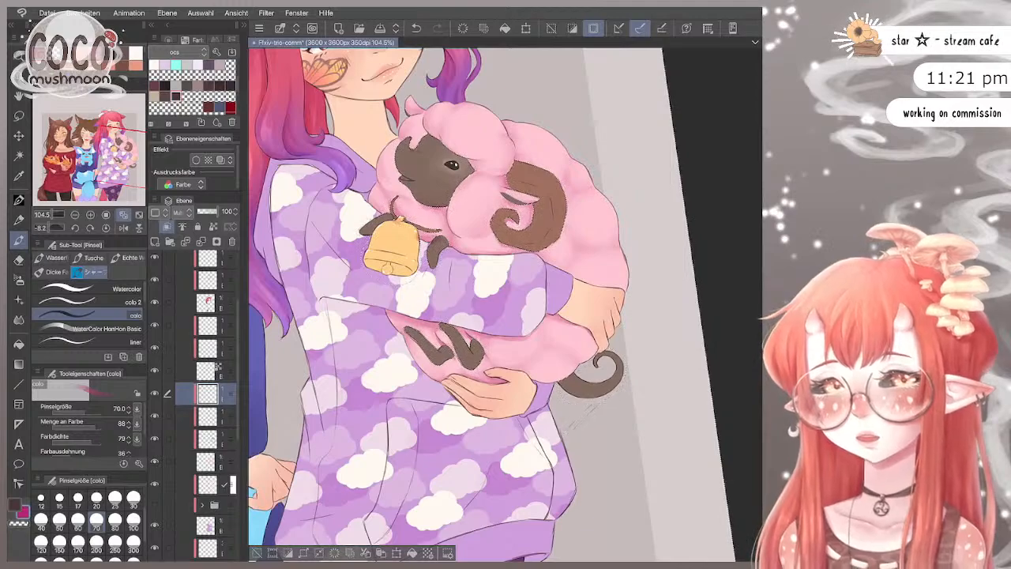
Step: On a new shading layer, softly shade the sheep's lower wool between the sleeve and the hand with the colo brush at size 170
click(78, 543)
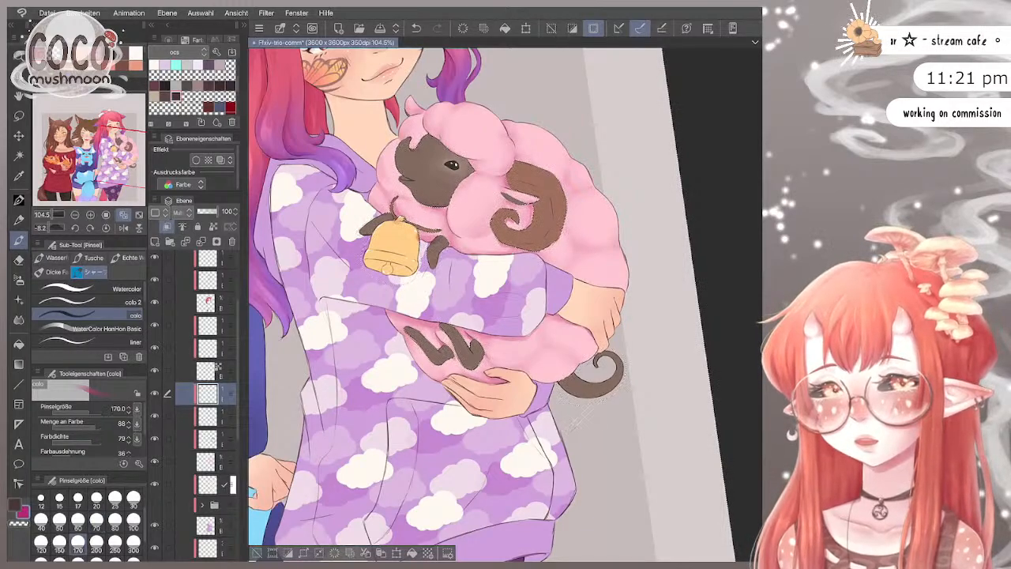
scroll(450, 123, down, 2)
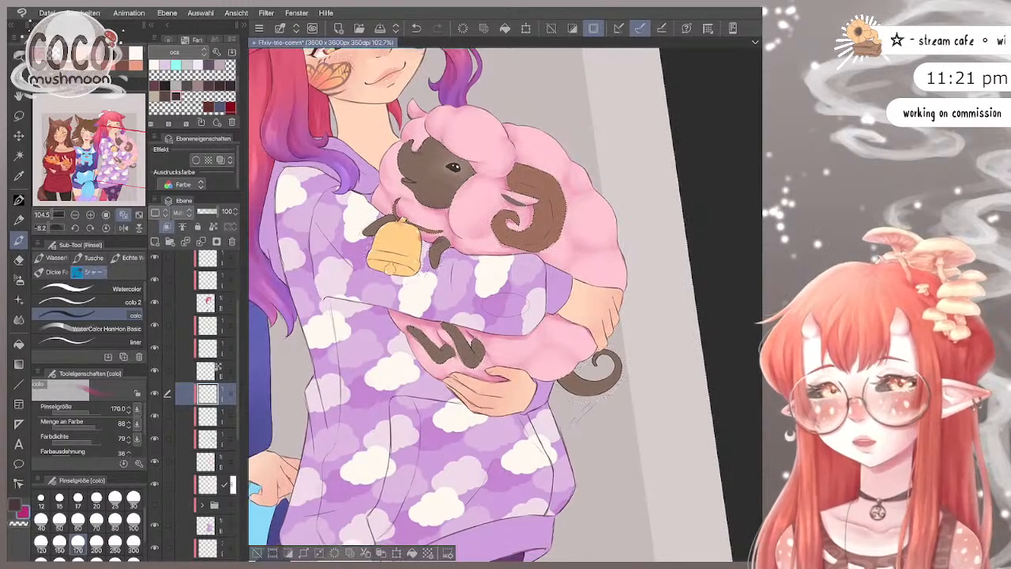
scroll(671, 332, up, 1)
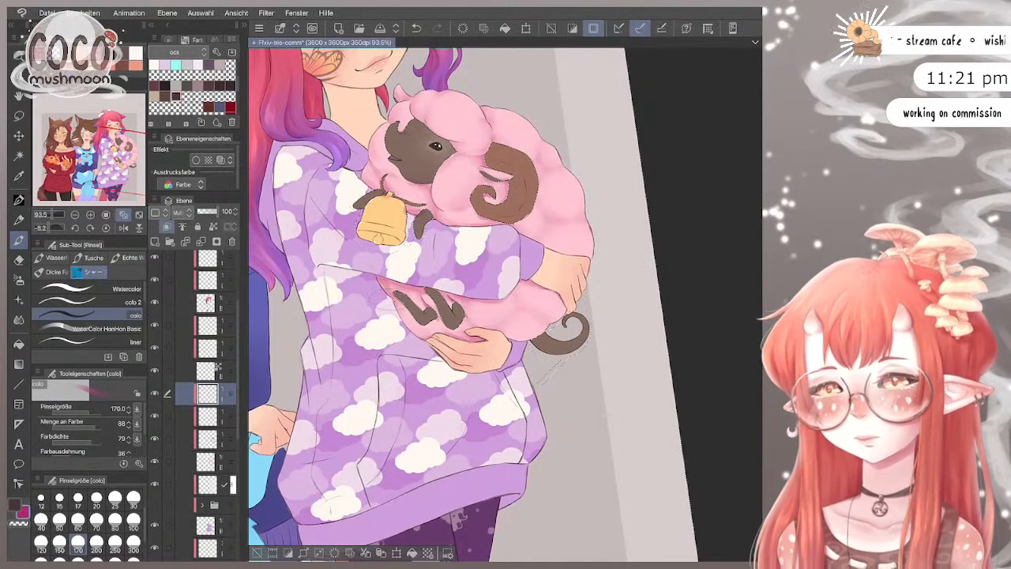
mouse_move(419, 332)
mouse_down()
mouse_move(399, 312)
mouse_move(391, 273)
mouse_up()
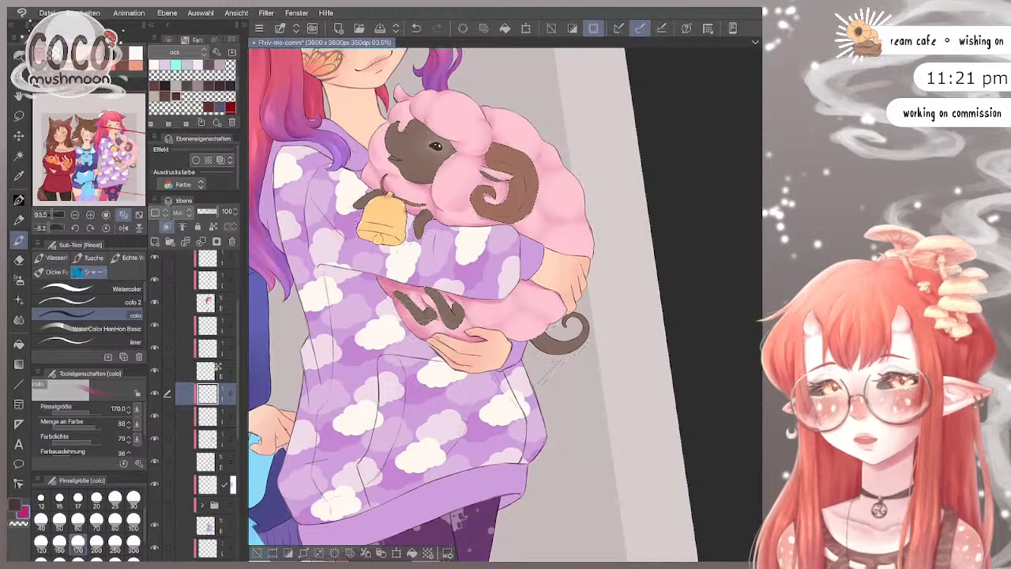
mouse_move(431, 316)
mouse_down()
mouse_move(411, 328)
mouse_move(557, 344)
mouse_move(546, 330)
mouse_move(566, 319)
mouse_move(507, 324)
mouse_move(582, 308)
mouse_move(507, 336)
mouse_move(551, 318)
mouse_move(518, 327)
mouse_up()
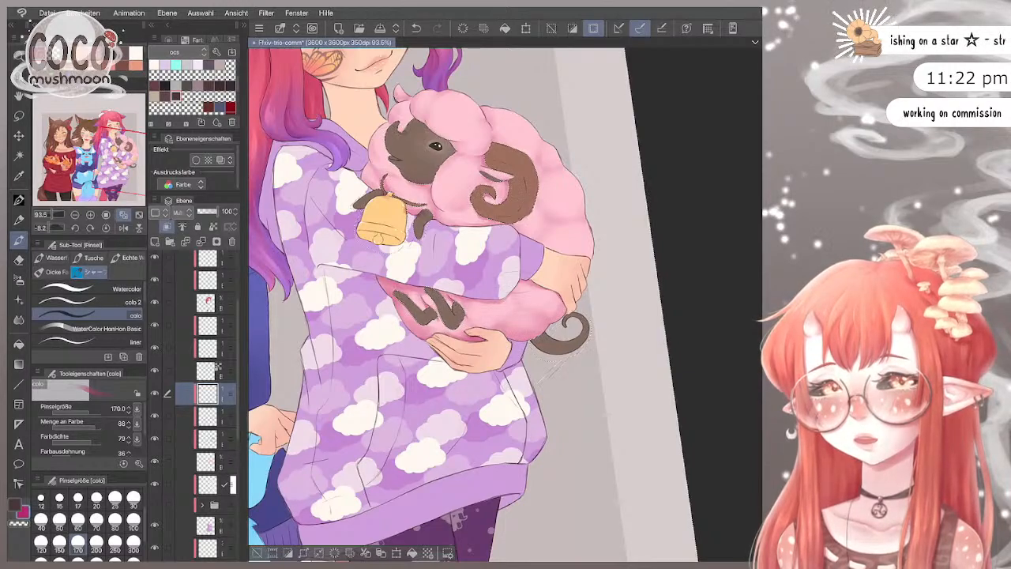
drag(521, 281, 515, 289)
mouse_move(566, 311)
mouse_down()
mouse_move(548, 315)
mouse_move(563, 316)
mouse_up()
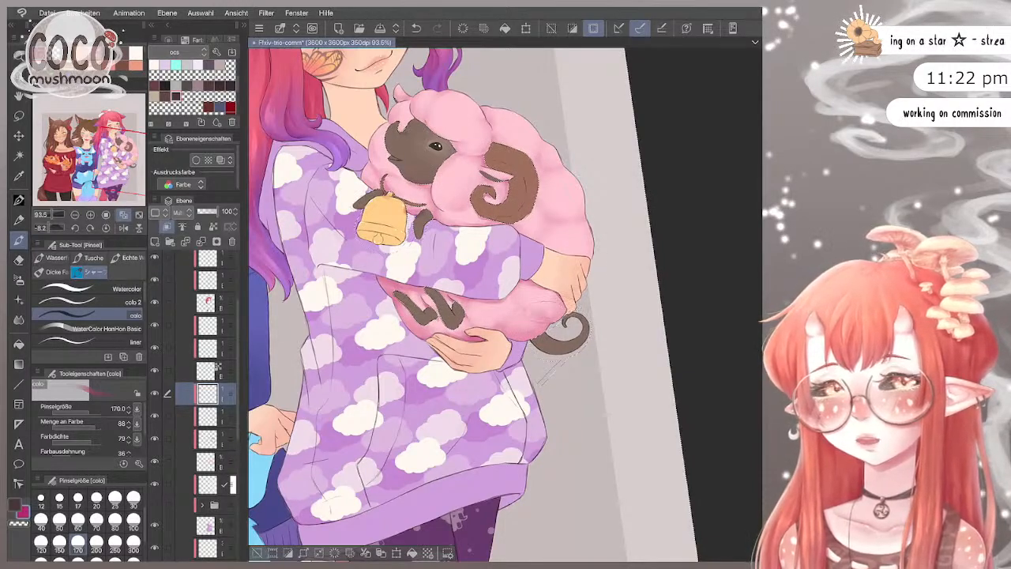
scroll(570, 268, down, 2)
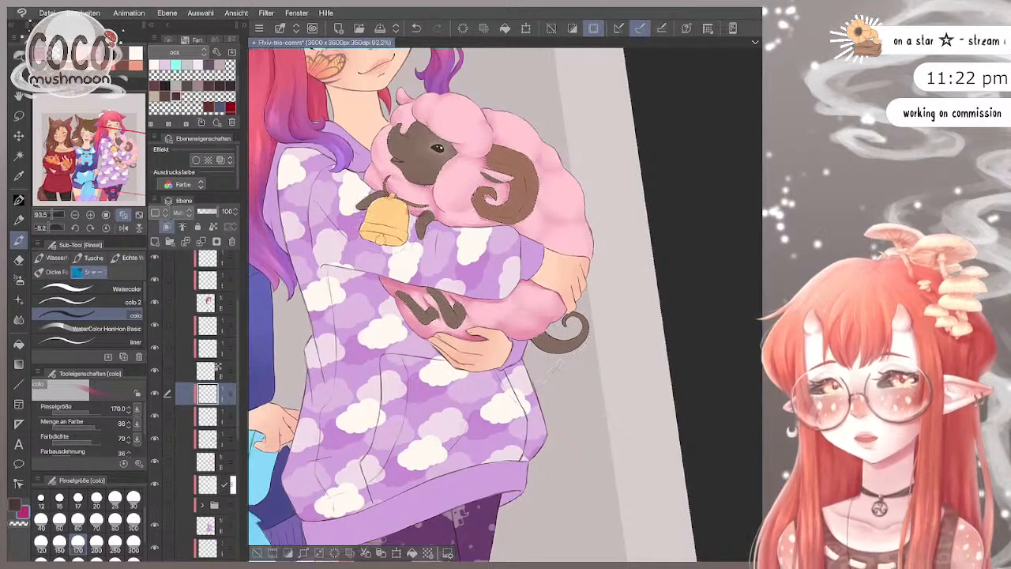
Step: Add broad soft shading to the wool on the sheep's head, neck and back with the colo brush at size 170
mouse_move(413, 153)
mouse_down()
mouse_move(395, 196)
mouse_move(403, 172)
mouse_up()
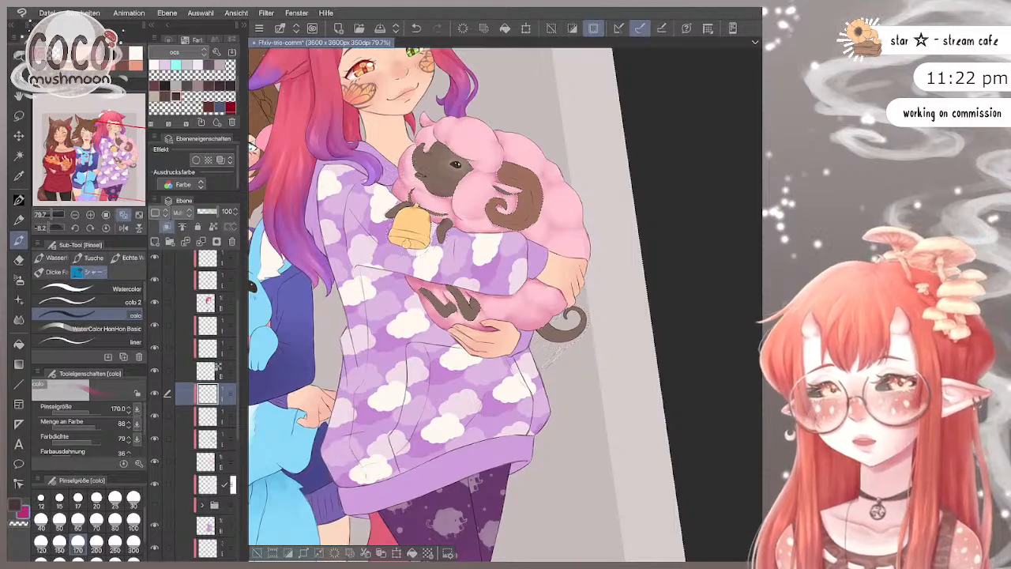
mouse_move(427, 129)
mouse_down()
mouse_move(415, 153)
mouse_move(409, 128)
mouse_move(467, 166)
mouse_move(429, 142)
mouse_up()
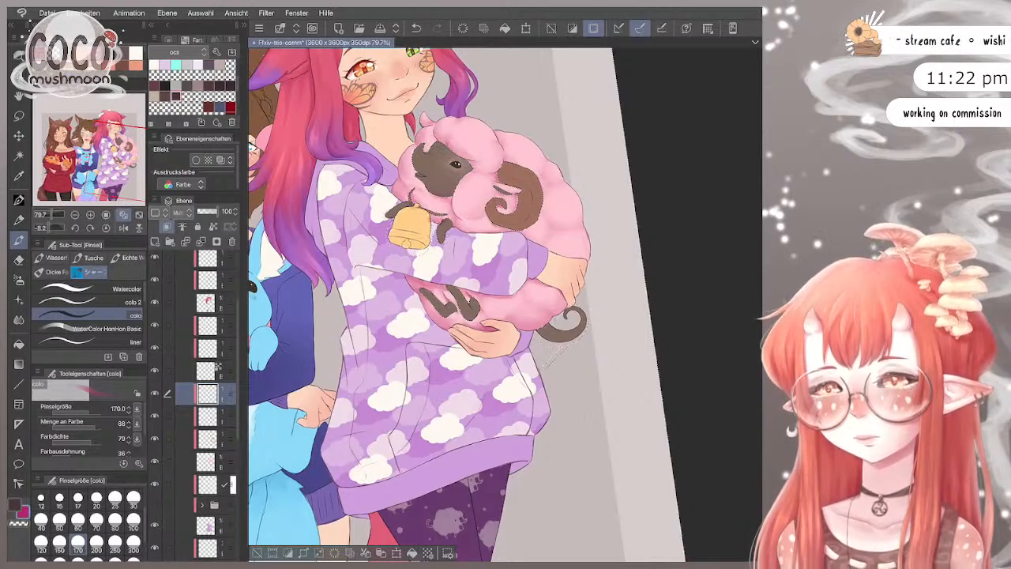
drag(461, 185, 449, 212)
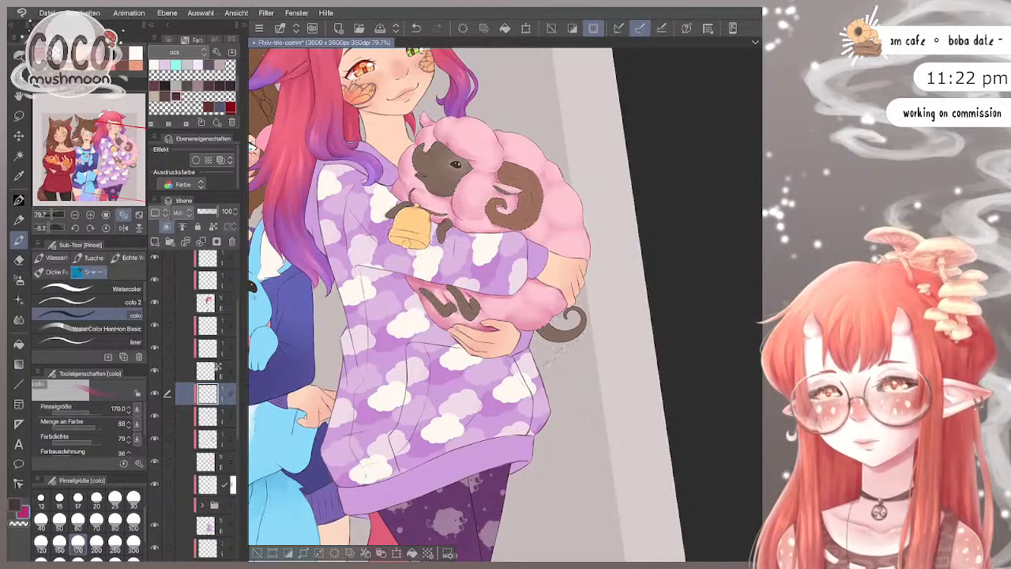
mouse_move(585, 258)
mouse_down()
mouse_move(575, 196)
mouse_move(561, 235)
mouse_up()
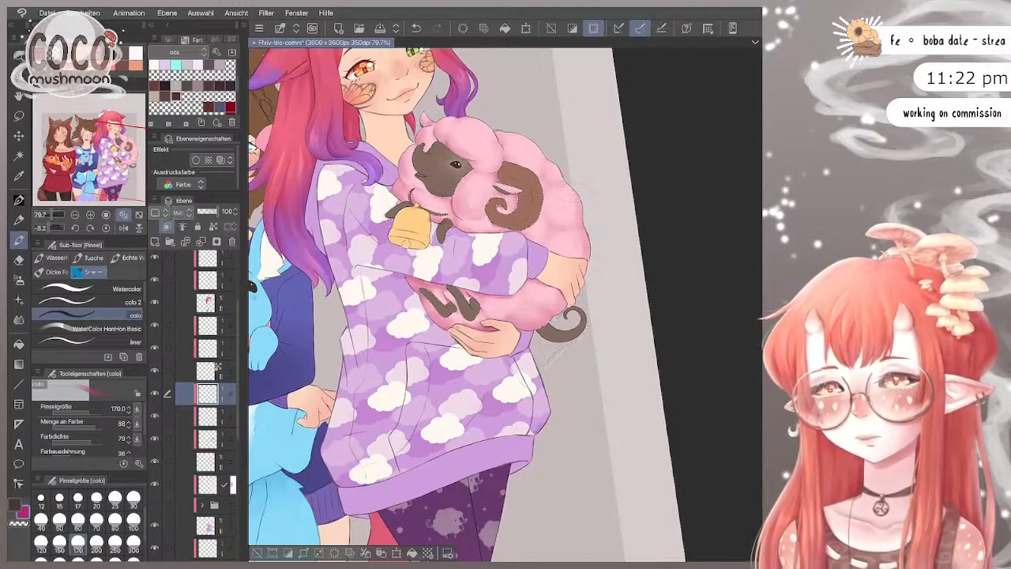
mouse_move(572, 198)
mouse_down()
mouse_move(535, 162)
mouse_move(537, 145)
mouse_move(553, 148)
mouse_move(536, 155)
mouse_move(526, 145)
mouse_move(545, 177)
mouse_move(559, 175)
mouse_move(586, 234)
mouse_up()
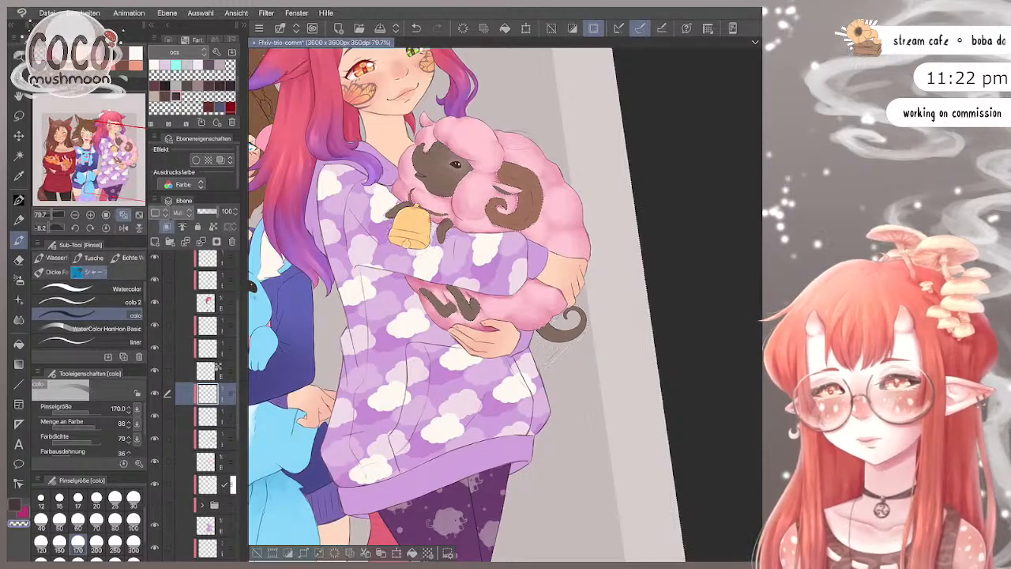
scroll(506, 304, down, 4)
scroll(505, 304, up, 2)
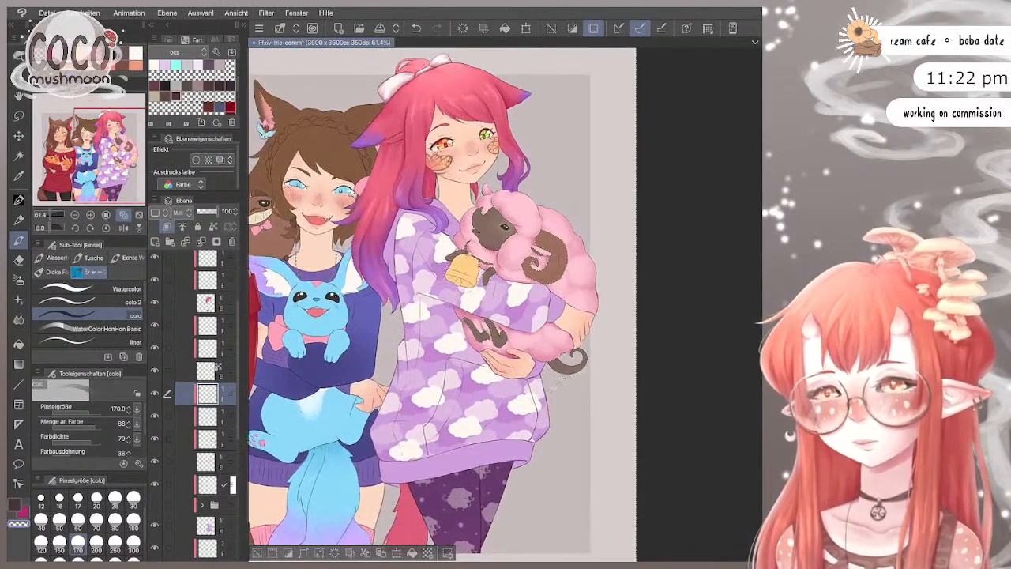
scroll(427, 304, up, 1)
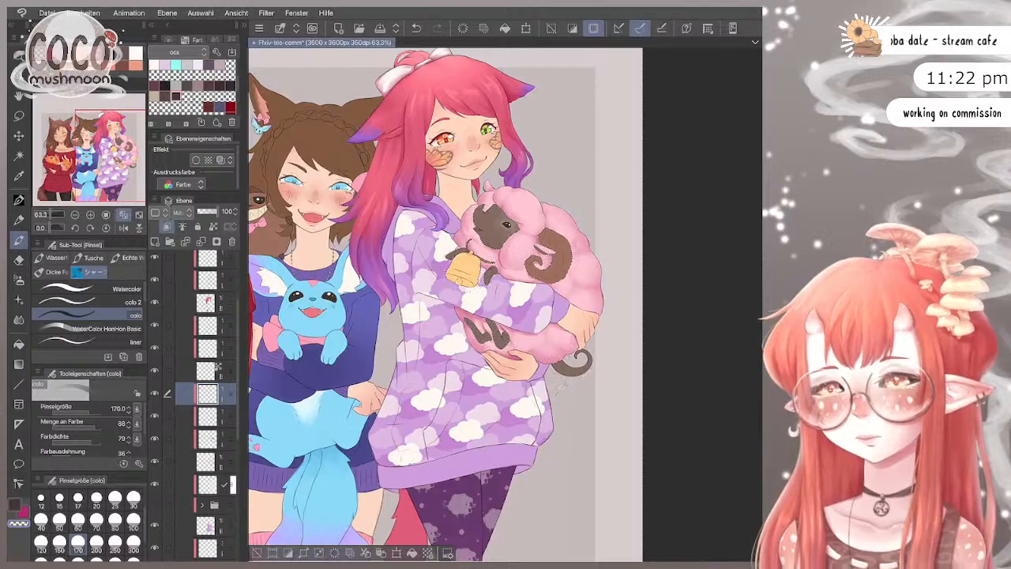
Step: Select the shading layer below and blend the sheep's wool shading with the colo brush at size 100
click(207, 416)
click(134, 519)
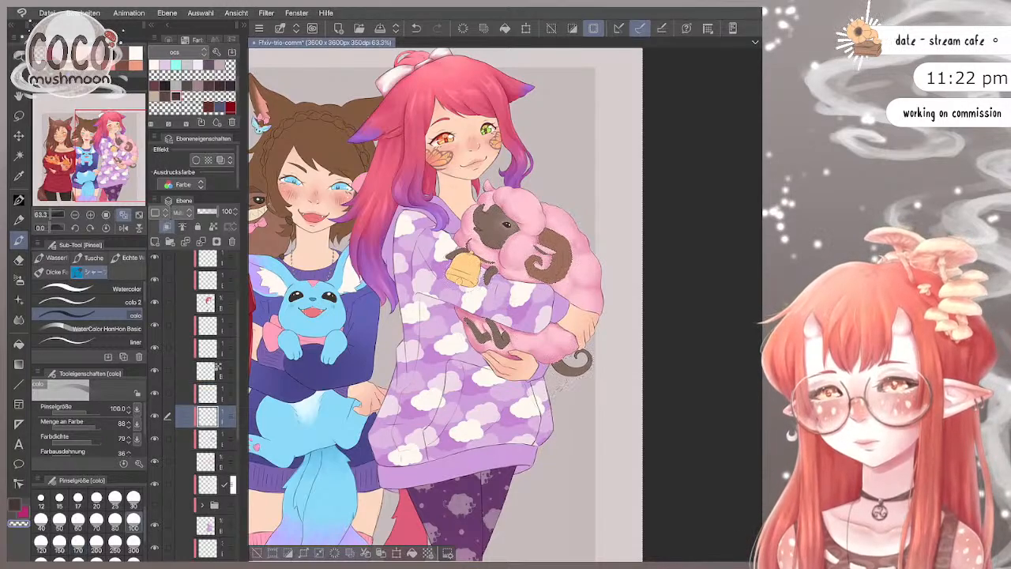
scroll(506, 300, up, 3)
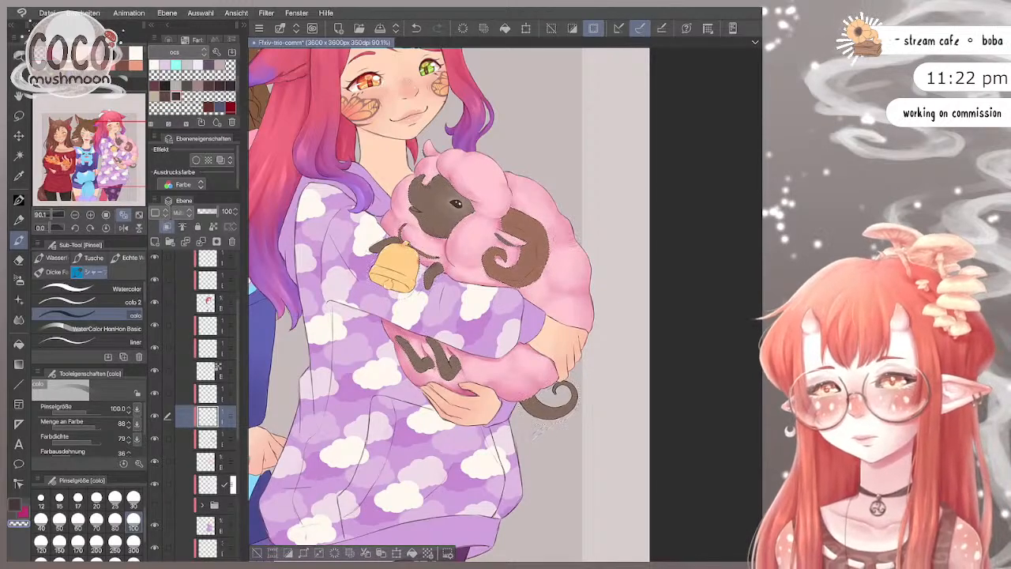
scroll(448, 300, down, 3)
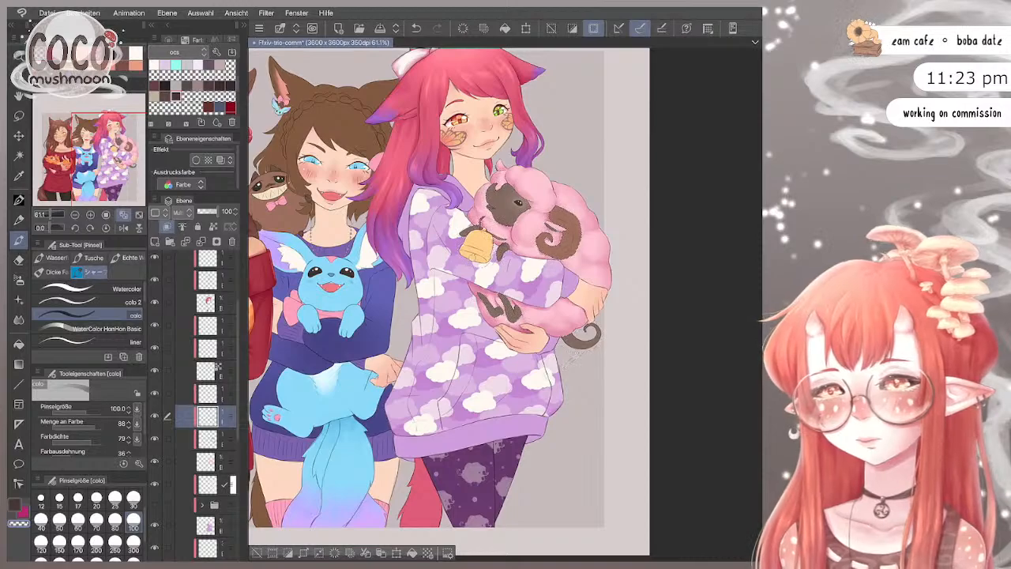
scroll(451, 301, up, 1)
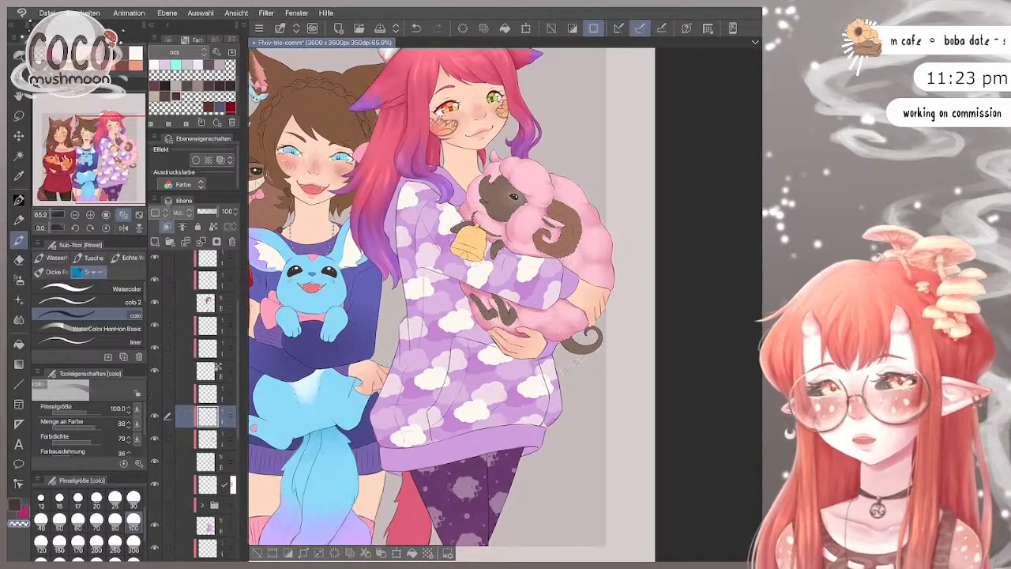
Step: Merge the two sheep wool shading layers into one and clear the selection outline
ctrl+click(209, 393)
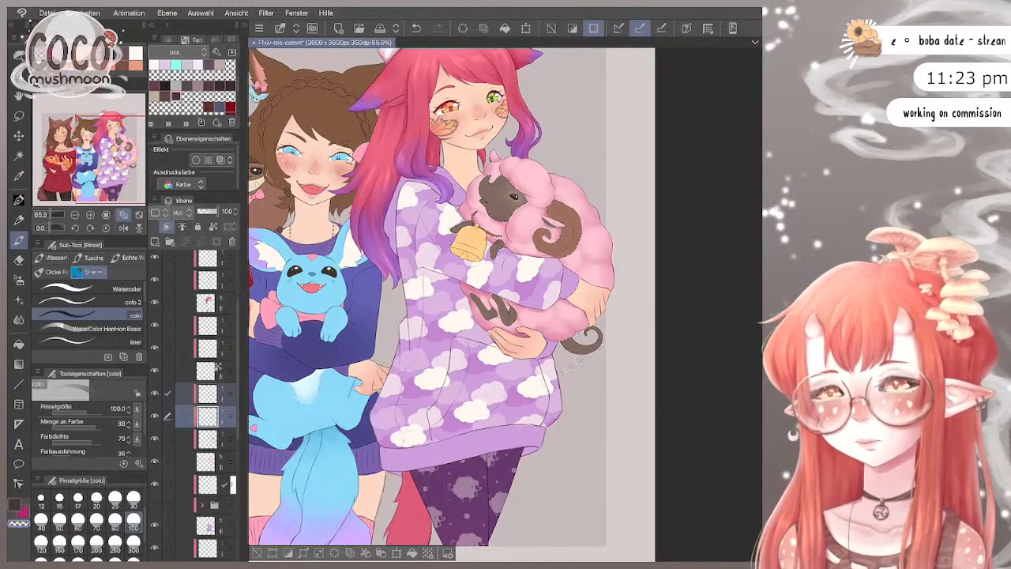
right_click(210, 416)
click(269, 356)
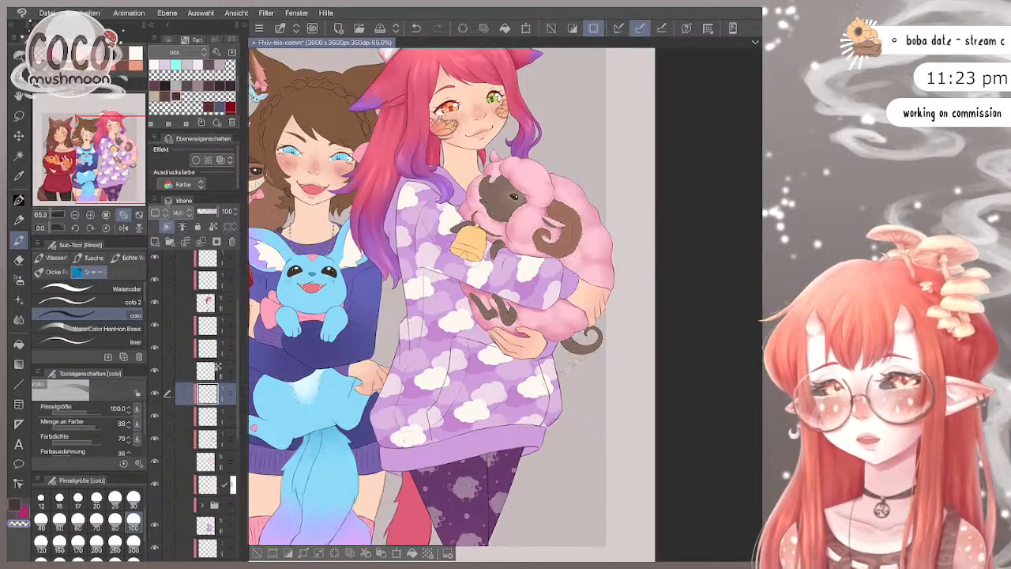
right_click(219, 367)
click(298, 344)
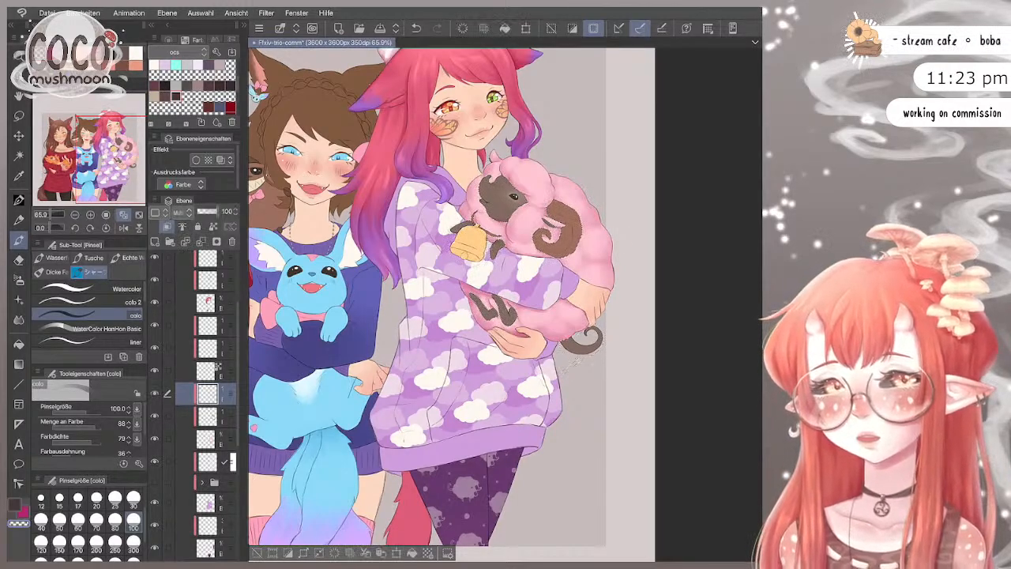
key(ctrl+z)
key(ctrl+y)
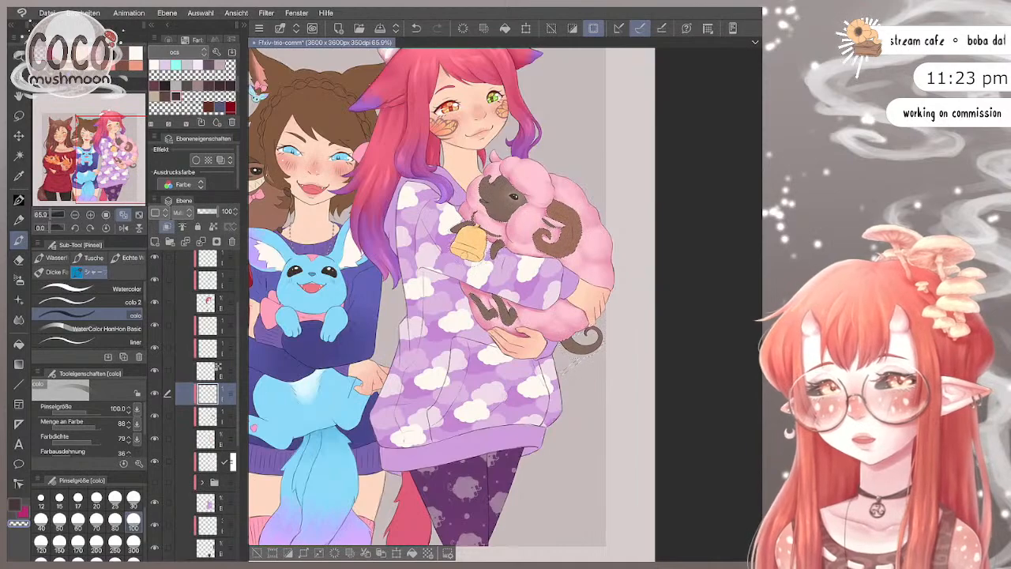
key(ctrl+d)
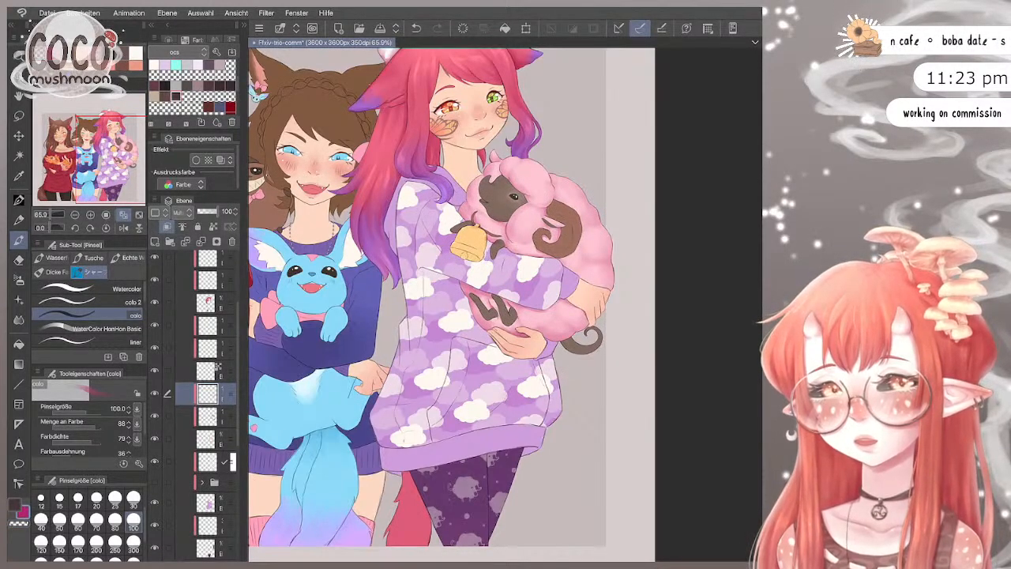
Step: Shade the sheep's dark face along its lower edge and beneath the wool with the colo brush at sizes 20, 30 and 60
click(96, 498)
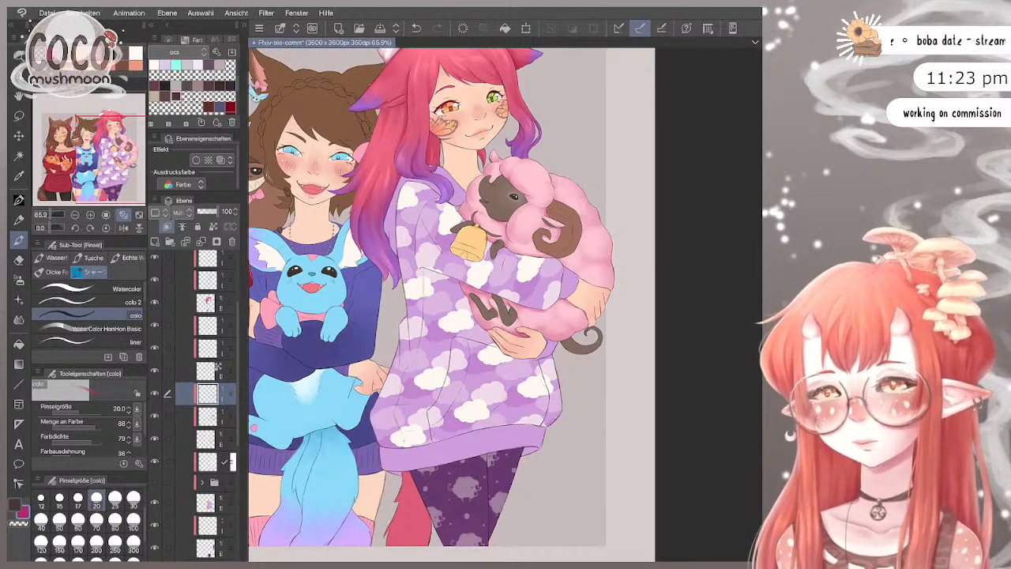
scroll(546, 158, up, 5)
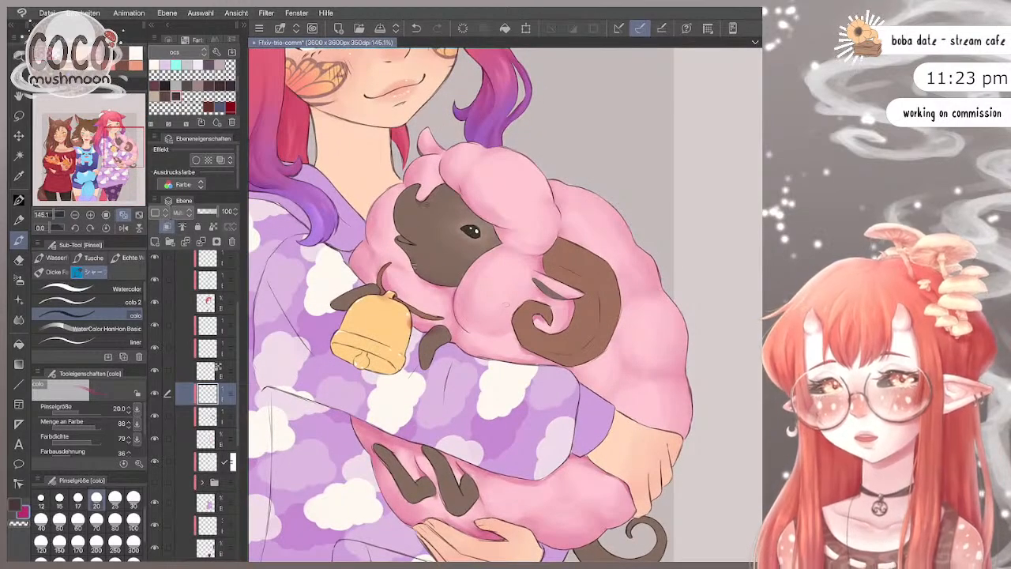
key(bracketright)
key(bracketright)
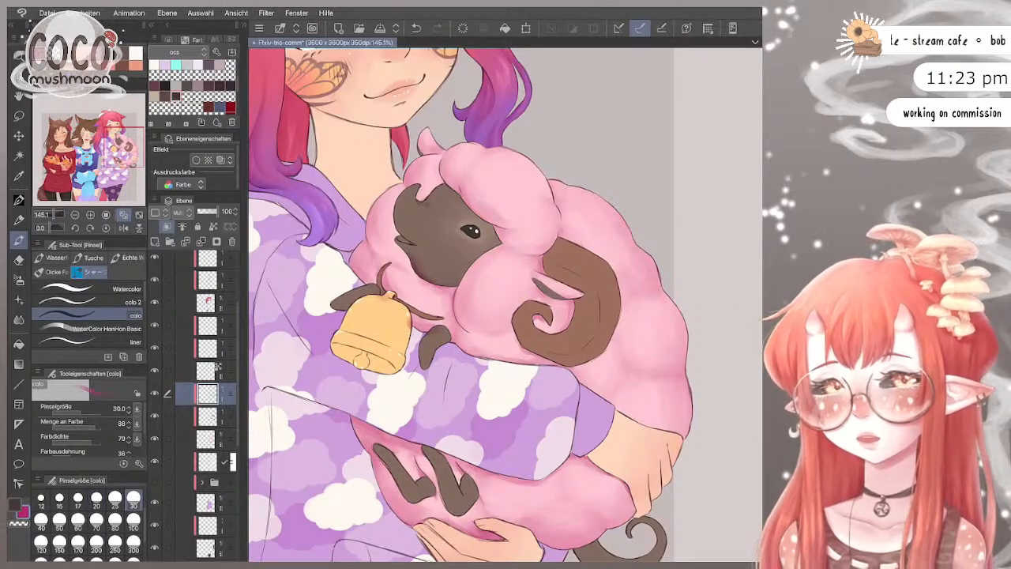
scroll(506, 305, down, 1)
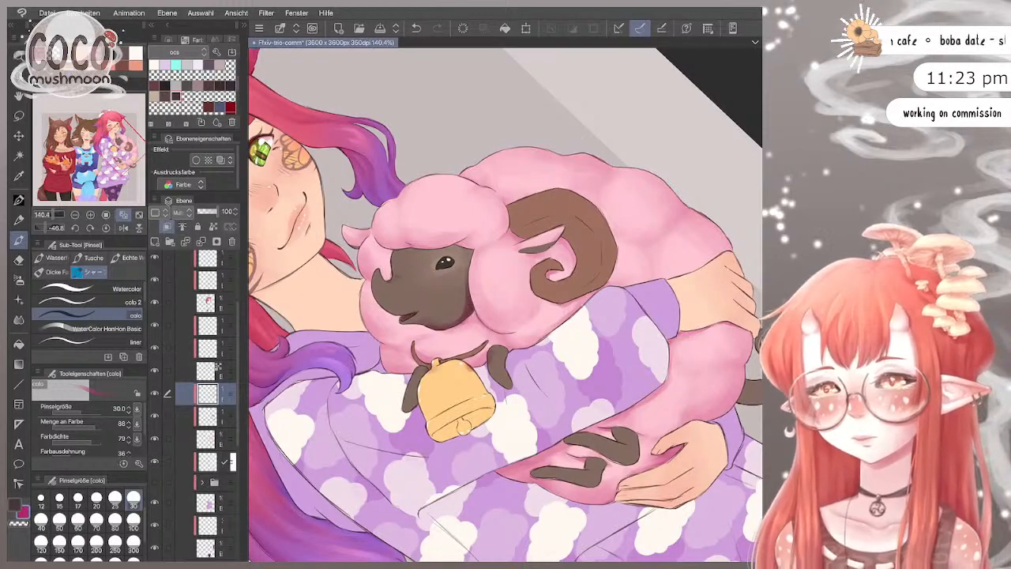
key(bracketright)
key(bracketright)
key(bracketright)
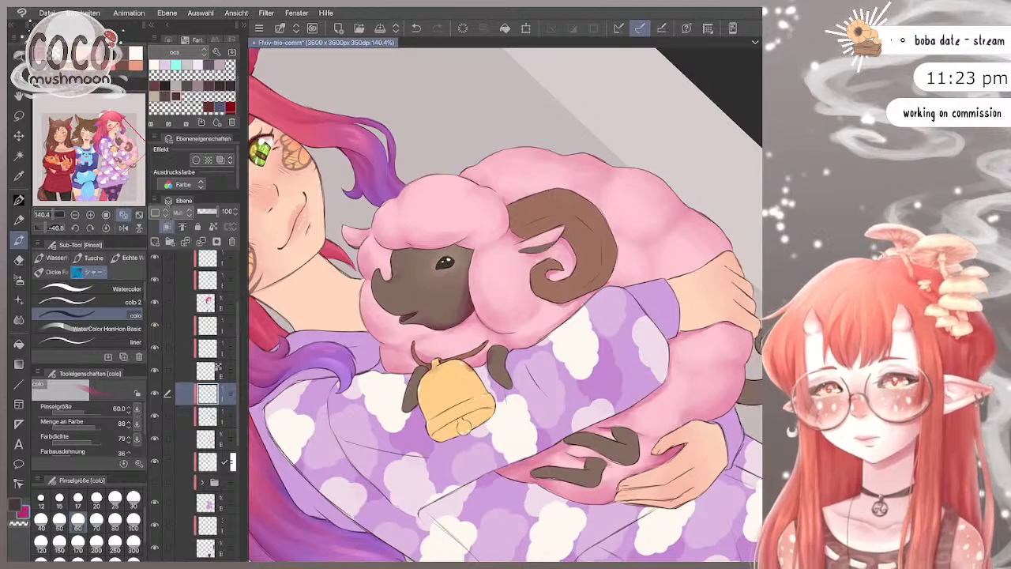
Step: Blend the shading on the sheep's face and forehead with the colo 2 brush at sizes 50 and 40
key(comma)
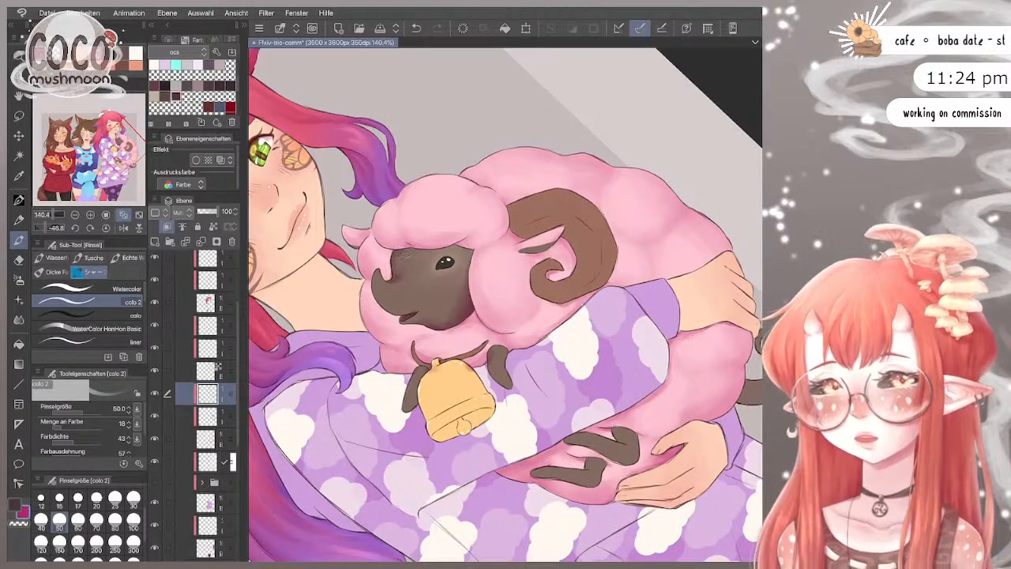
key(bracketright)
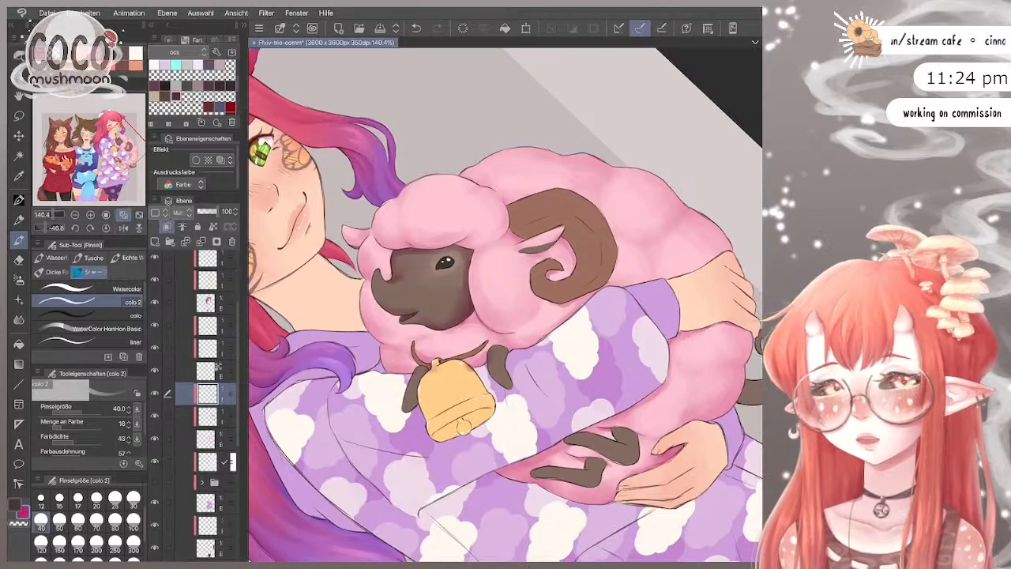
key(c)
scroll(505, 305, up, 1)
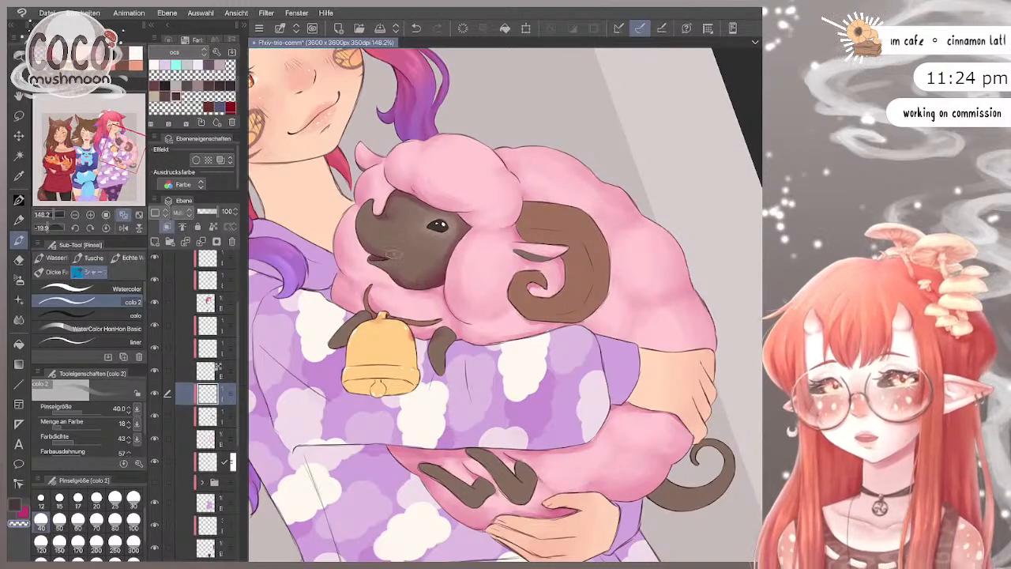
Step: Shade around the sheep's mouth, clean the strokes with transparent colour, and refine the mouth with colo 2 at size 15
key(c)
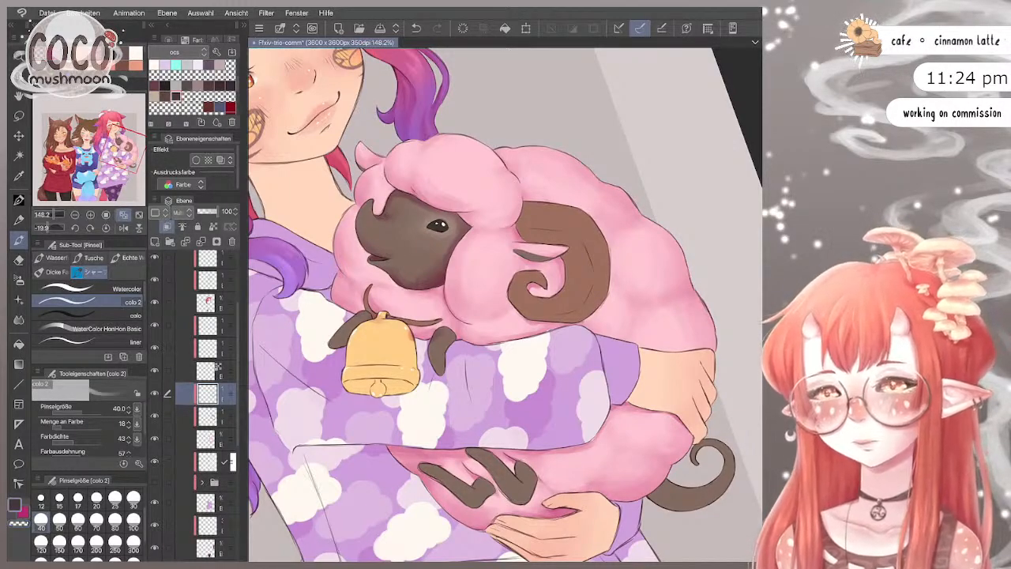
key(x)
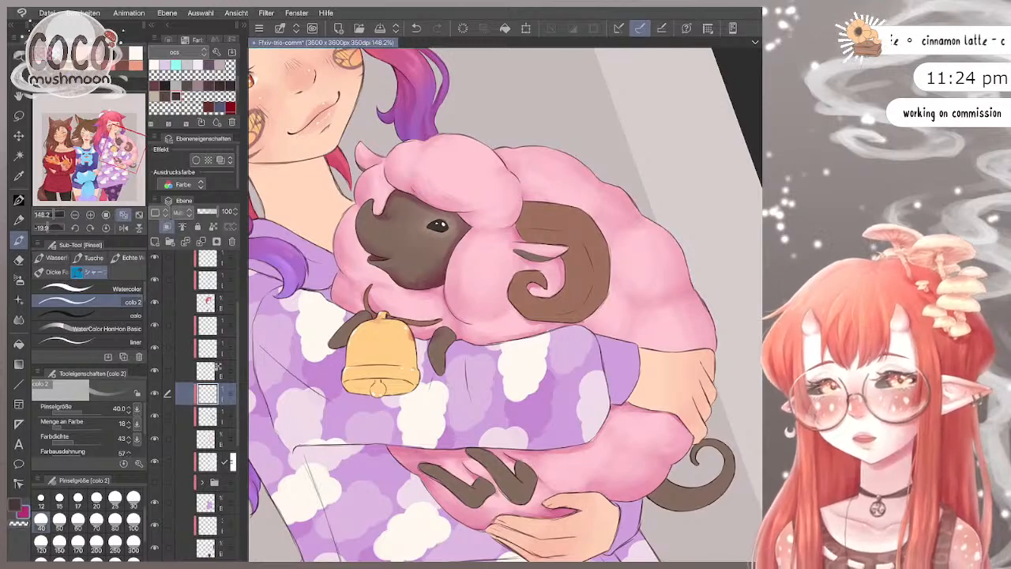
drag(375, 255, 402, 259)
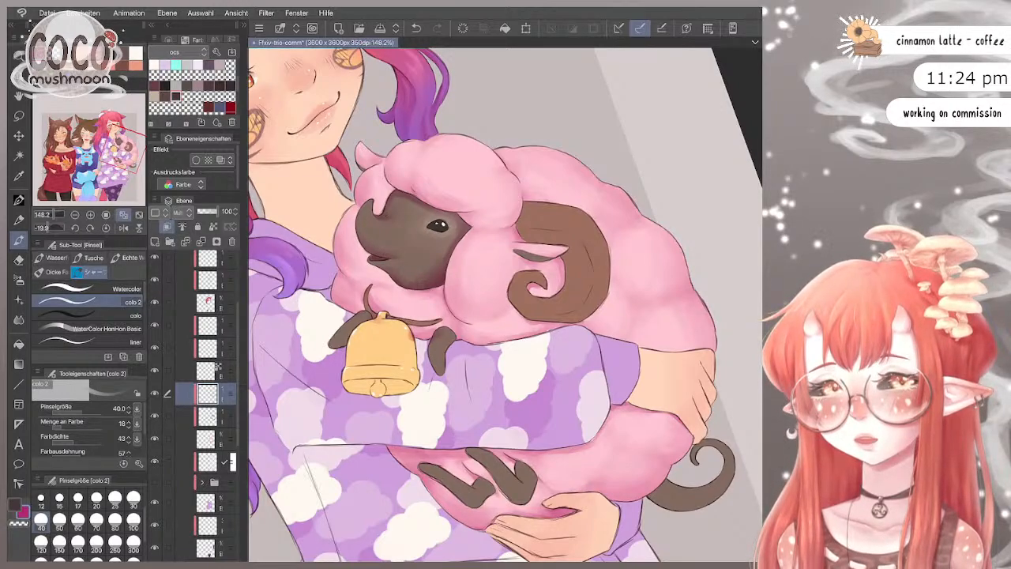
key(x)
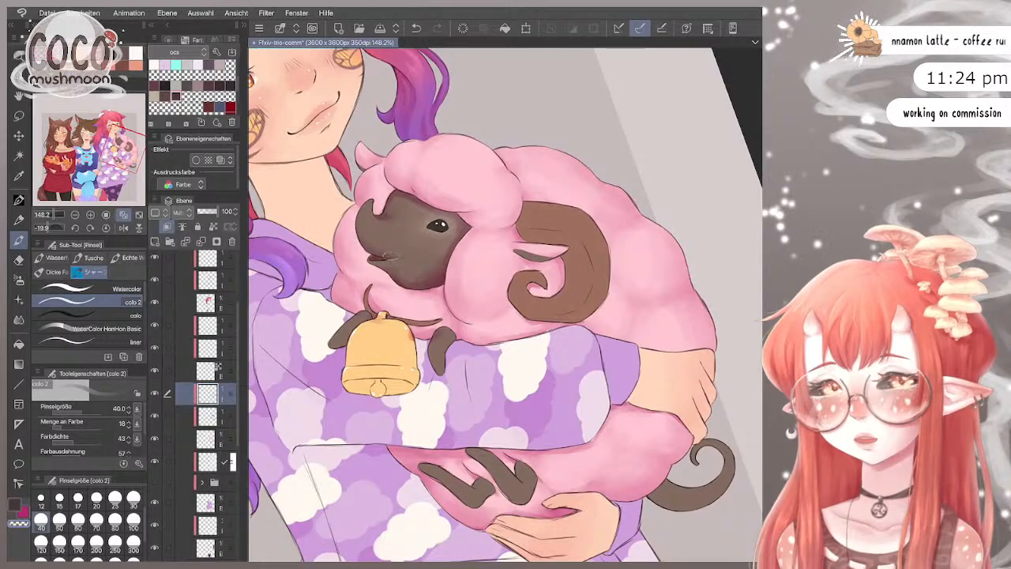
drag(384, 255, 400, 259)
click(59, 499)
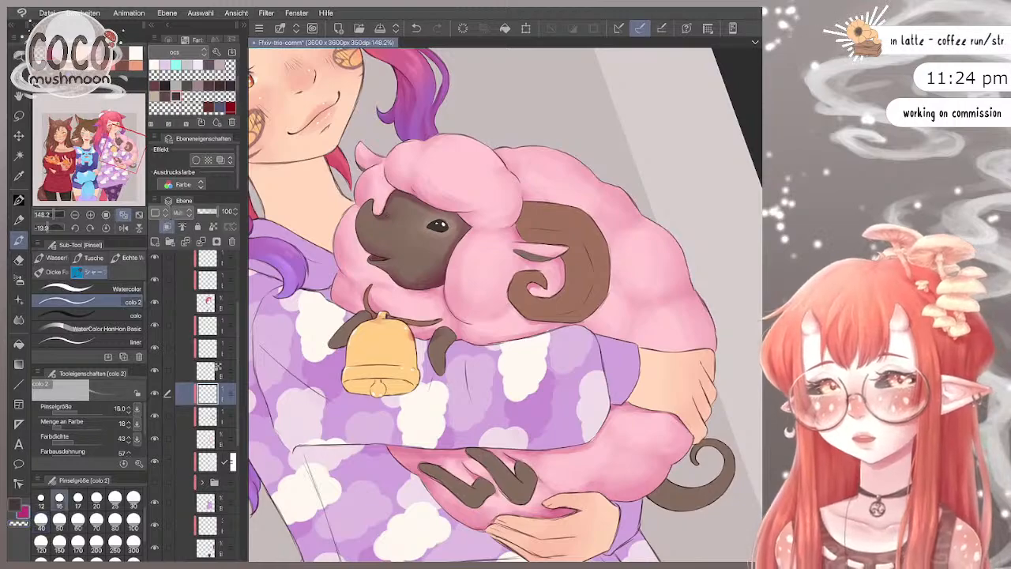
drag(387, 259, 372, 256)
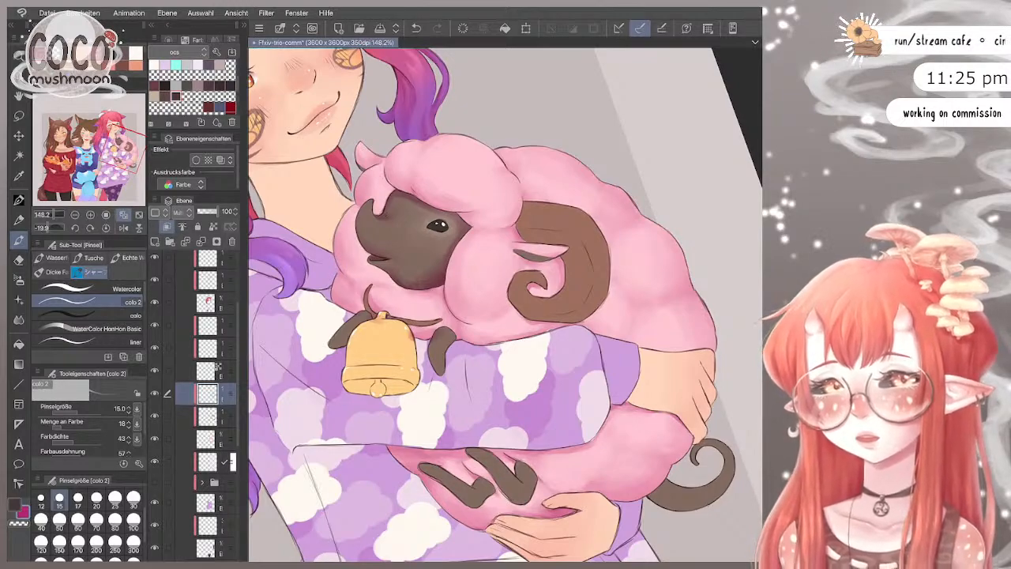
scroll(462, 219, up, 3)
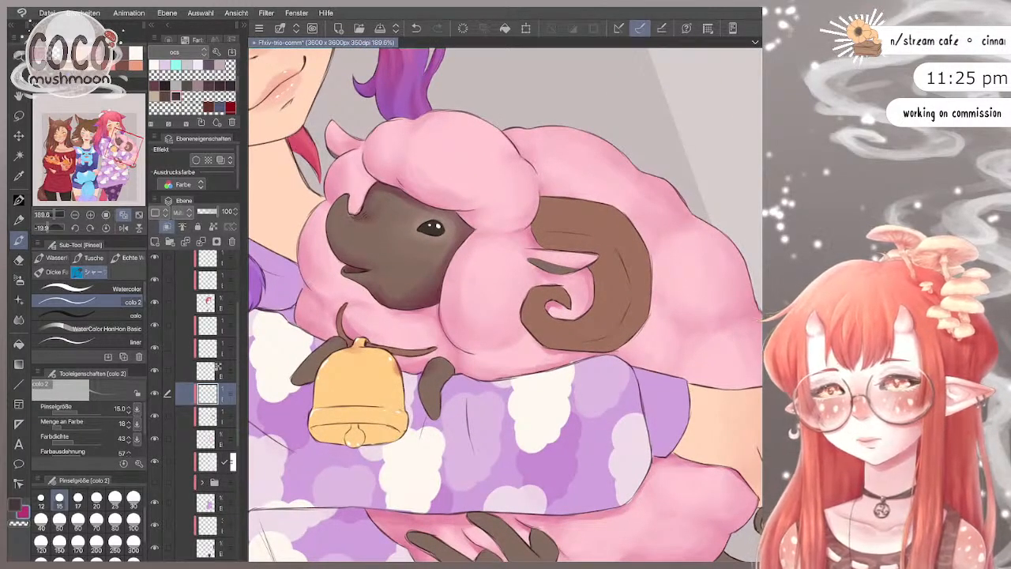
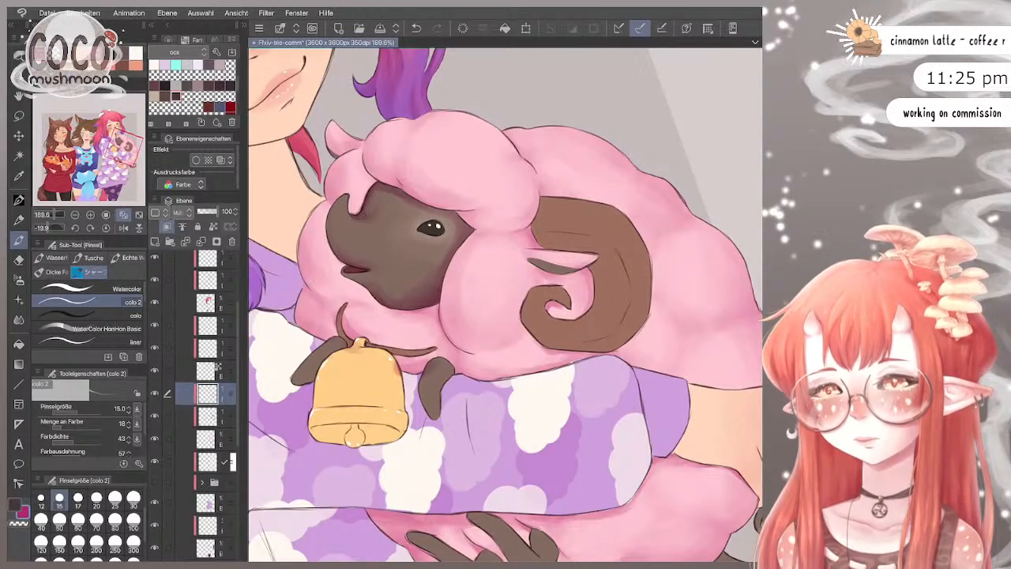
scroll(506, 301, down, 1)
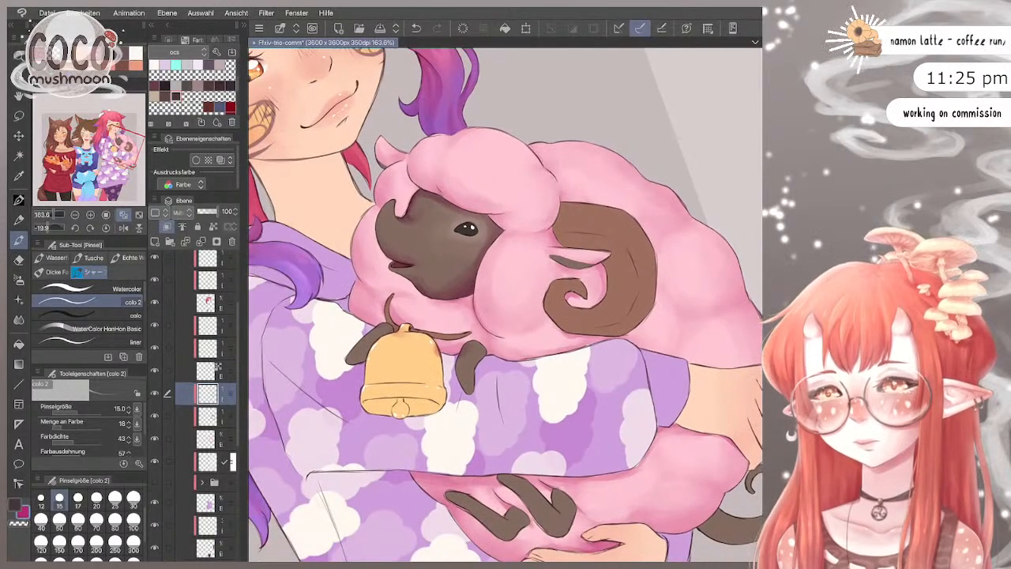
Step: Deepen the soft shading on the sheep's face with the colo 2 brush at size 100 and refine it at size 70
click(59, 518)
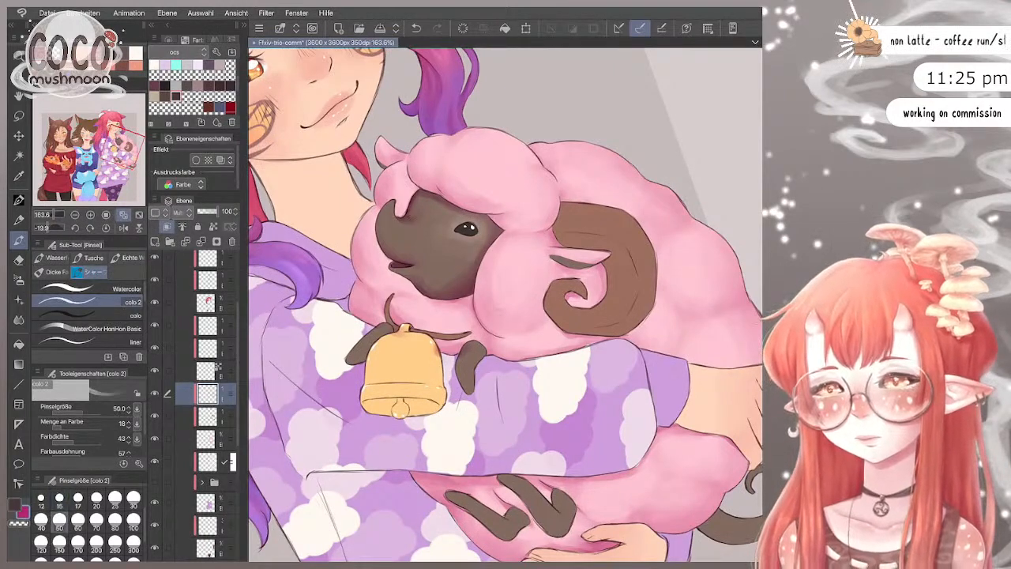
click(132, 518)
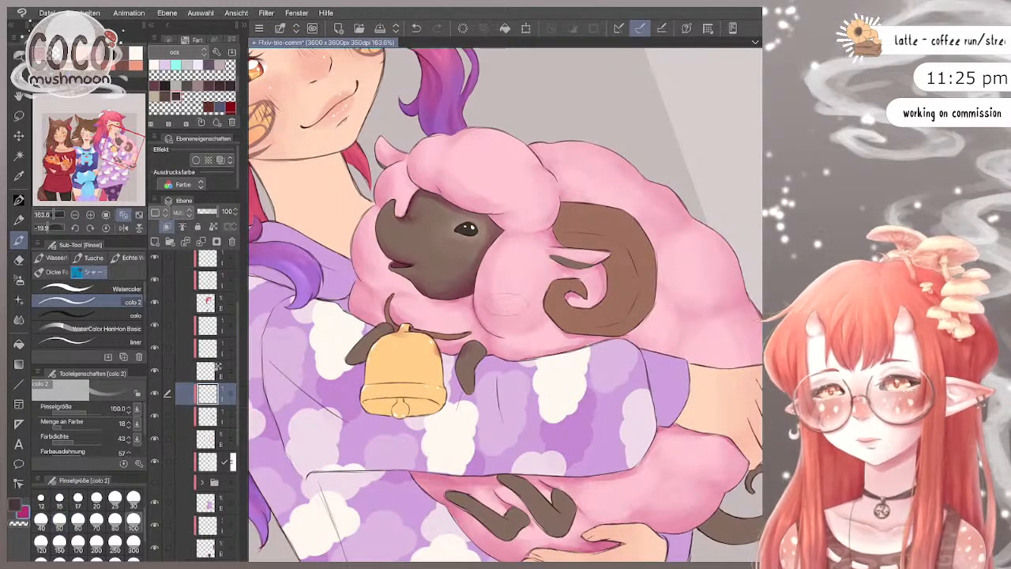
click(123, 228)
scroll(506, 304, up, 3)
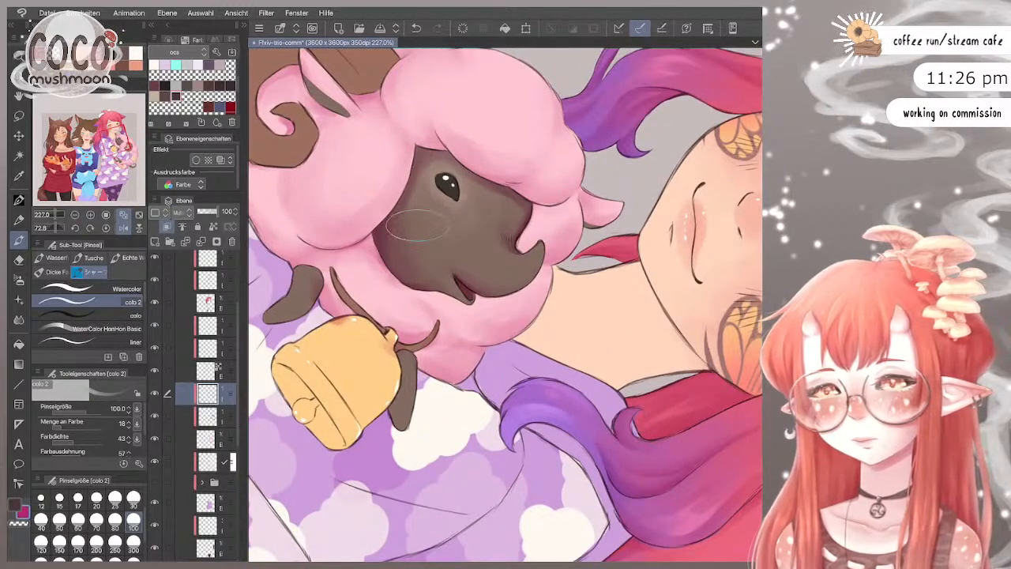
scroll(506, 304, down, 5)
scroll(506, 304, down, 3)
scroll(506, 304, up, 5)
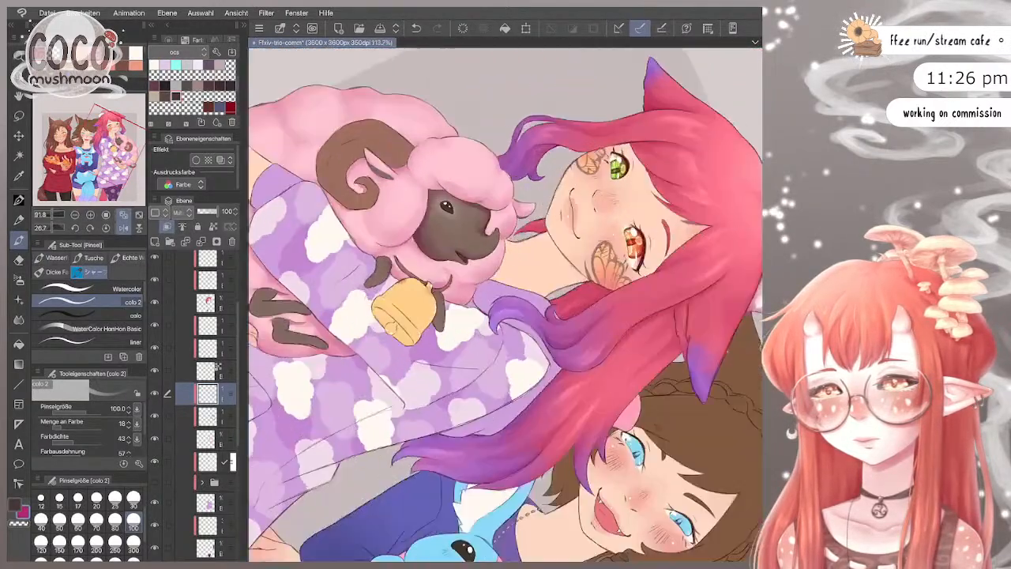
click(97, 519)
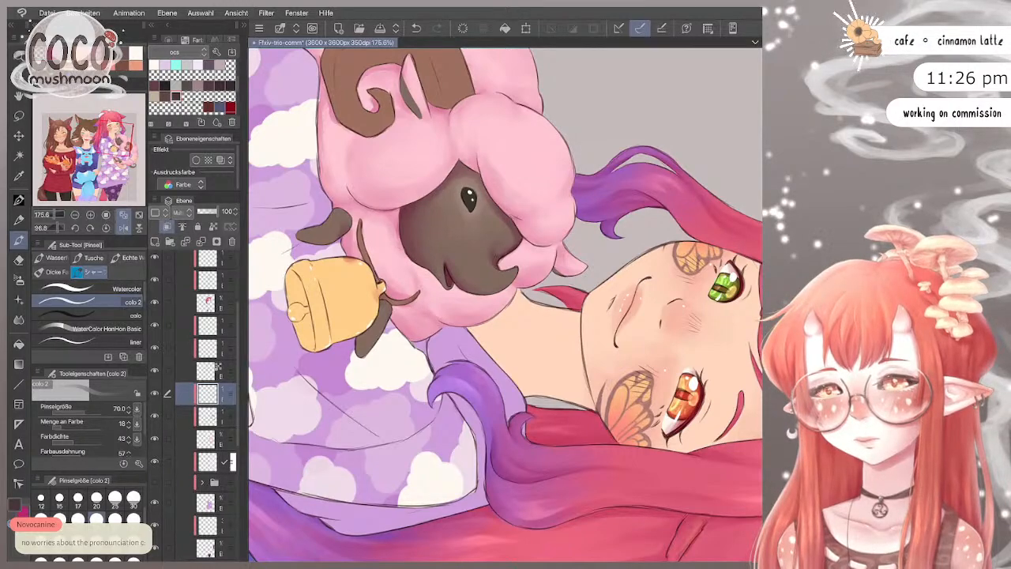
scroll(505, 304, down, 5)
key(h)
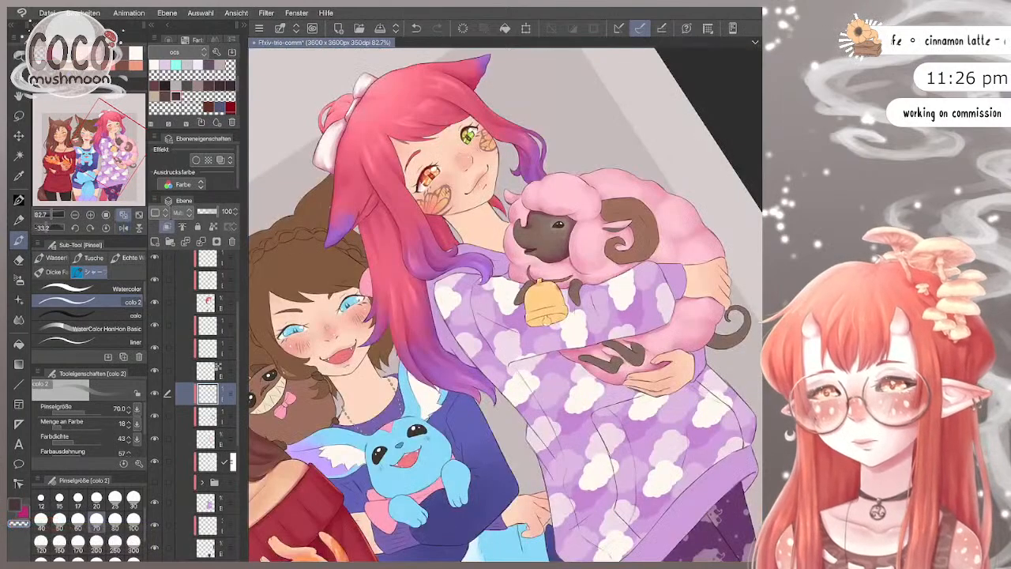
Step: Shade the right side and rim of the sheep's golden bell with the colo 2 brush at size 60
scroll(505, 301, up, 3)
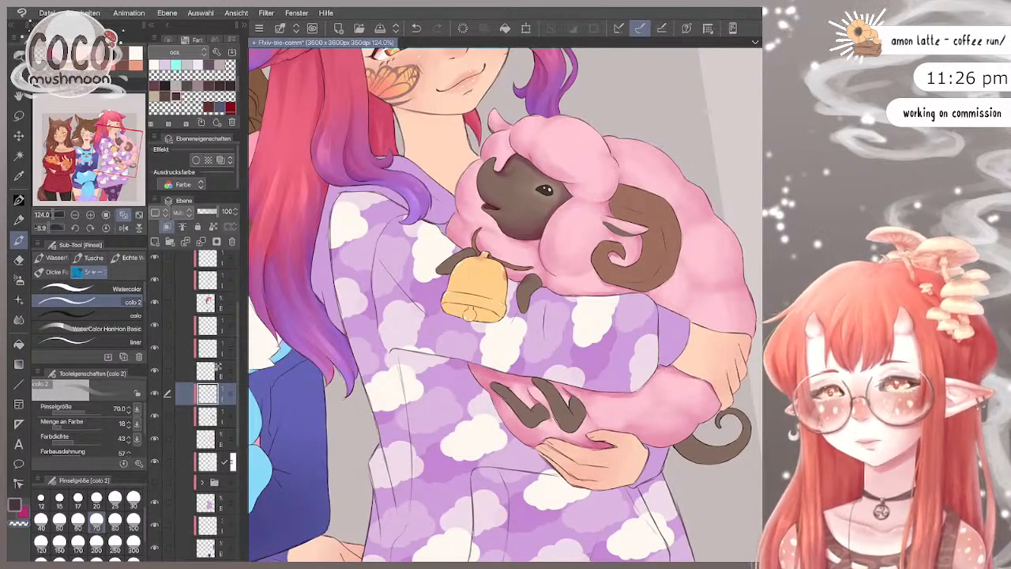
key(bracketleft)
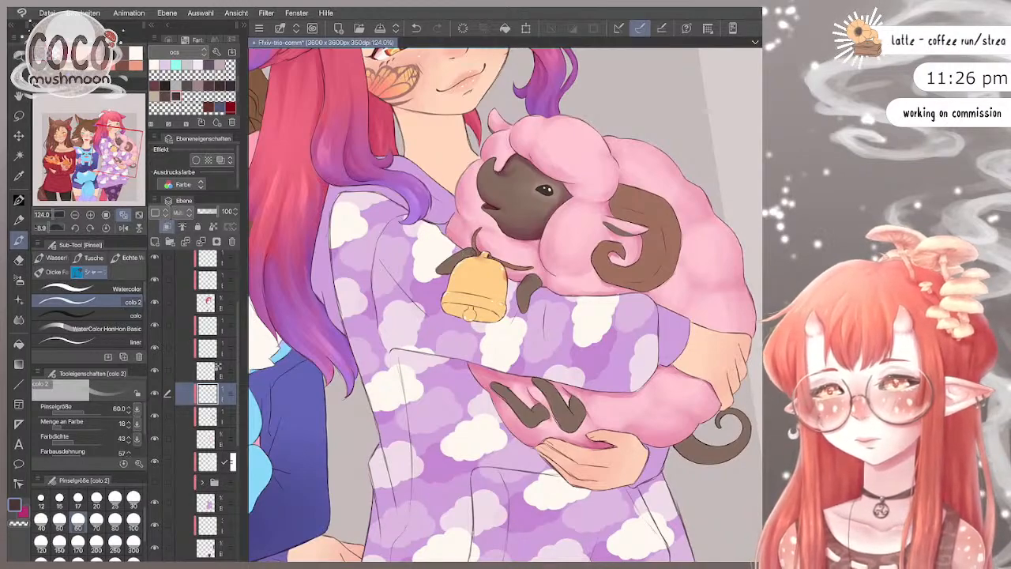
scroll(479, 272, up, 3)
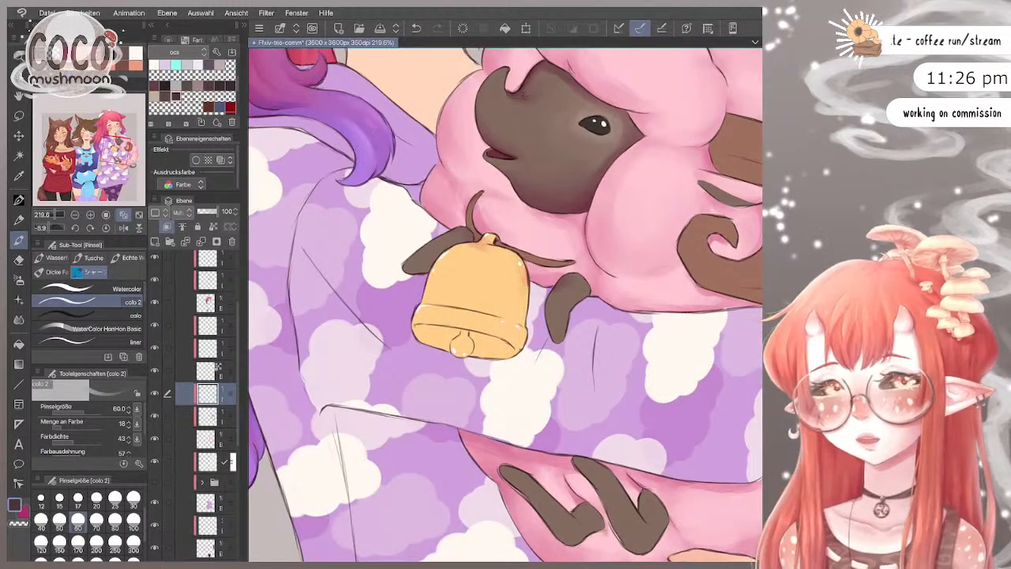
mouse_move(519, 284)
mouse_down()
mouse_move(523, 321)
mouse_move(515, 318)
mouse_move(509, 347)
mouse_move(523, 352)
mouse_up()
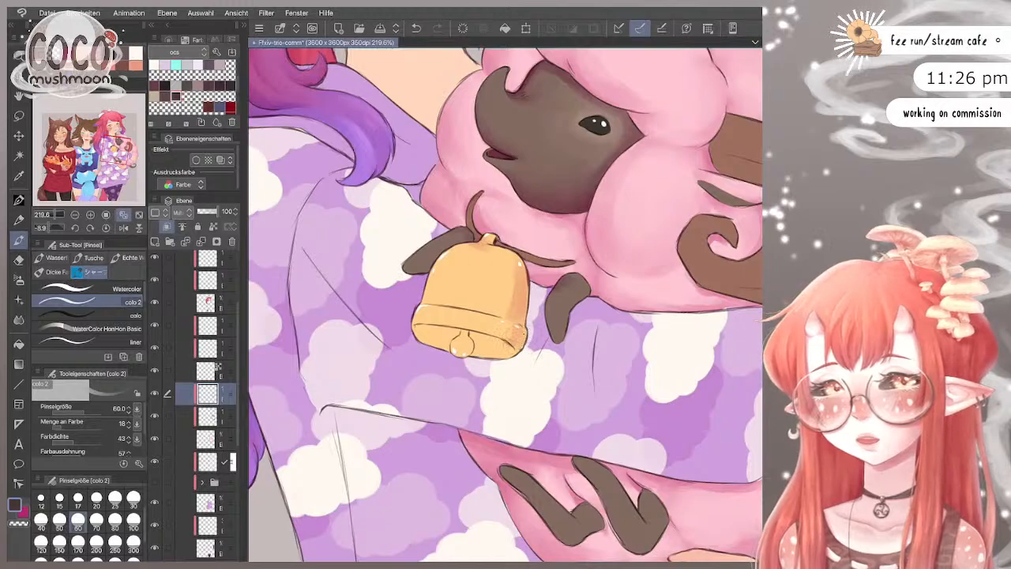
key(c)
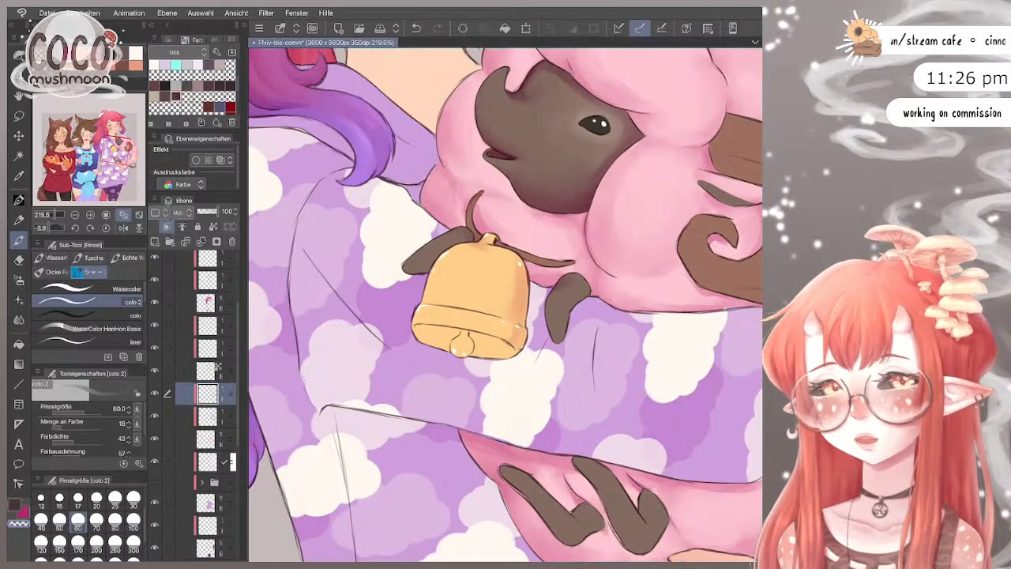
Step: Refine the shading on the bell's top loop and rim with the colo 2 brush at sizes 30, 17 and 25
key(bracketright)
key(bracketright)
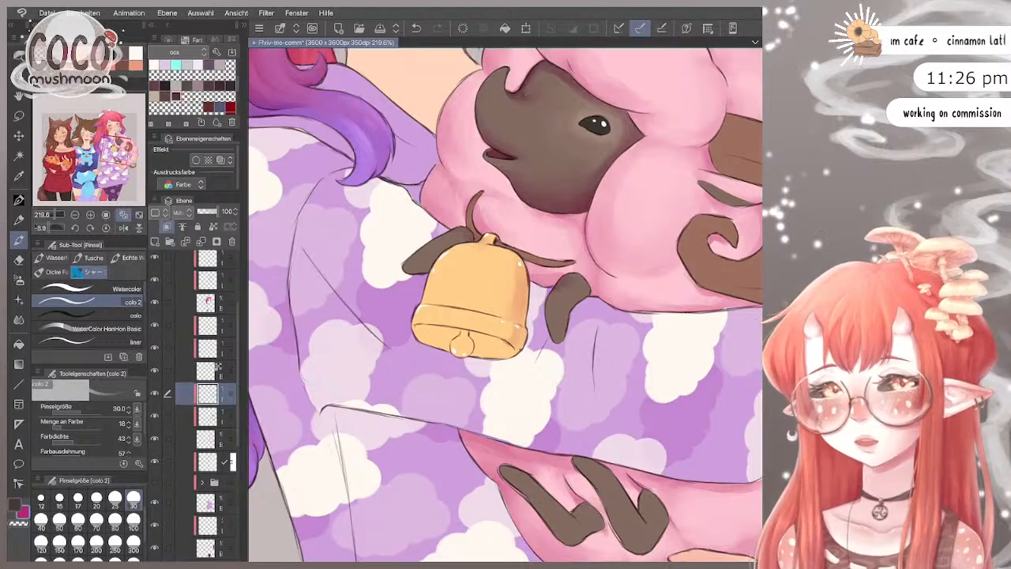
click(78, 498)
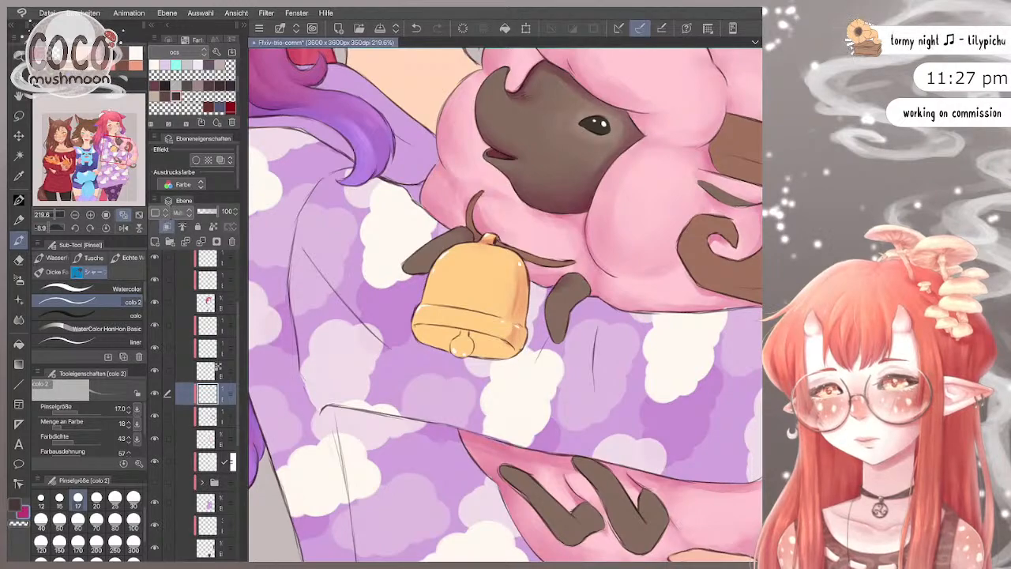
key(x)
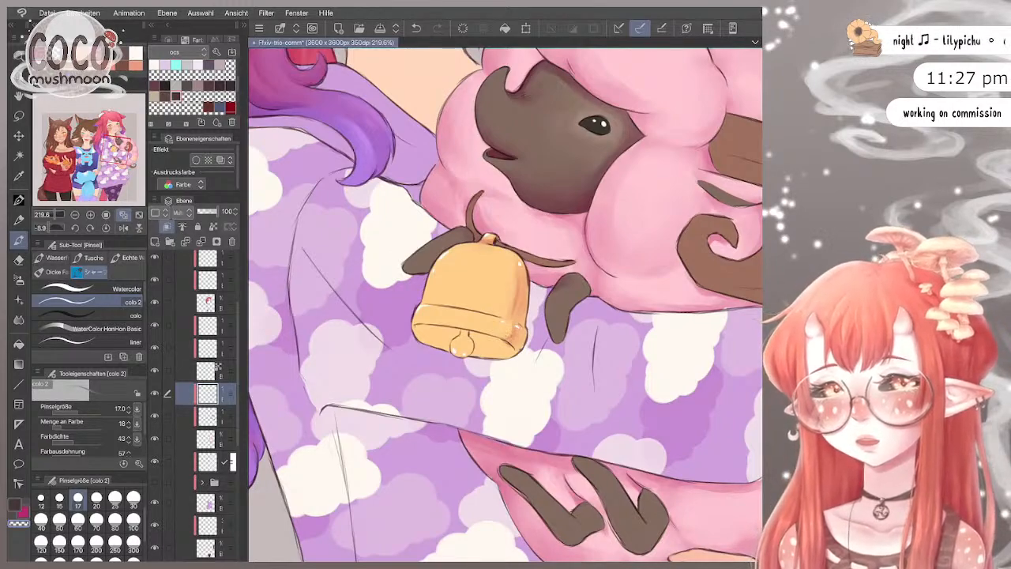
key(bracketright)
key(bracketright)
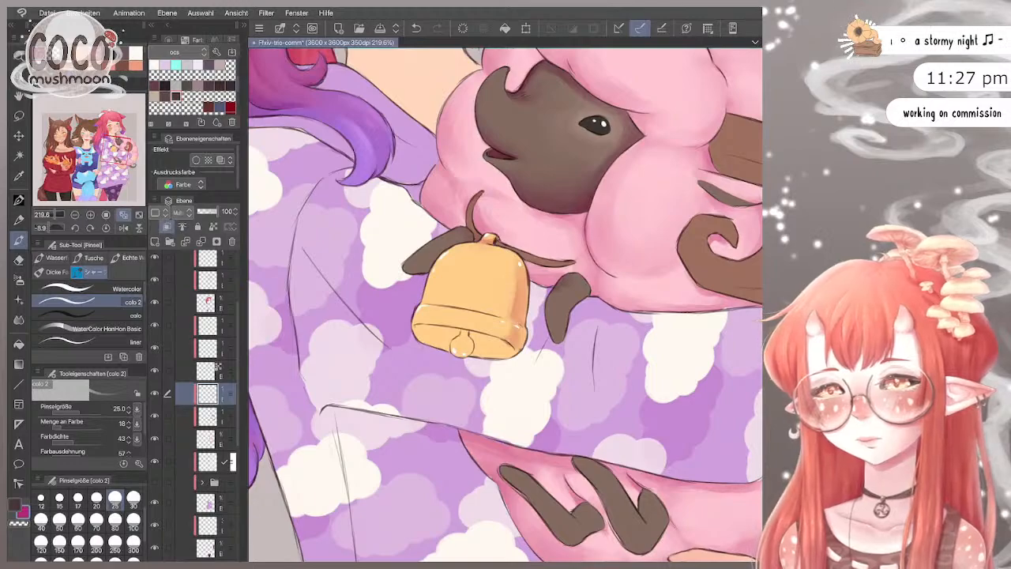
Step: Darken the shadow along the band above the bell's rim with the colo 2 brush at size 20
scroll(506, 305, down, 4)
scroll(506, 305, up, 4)
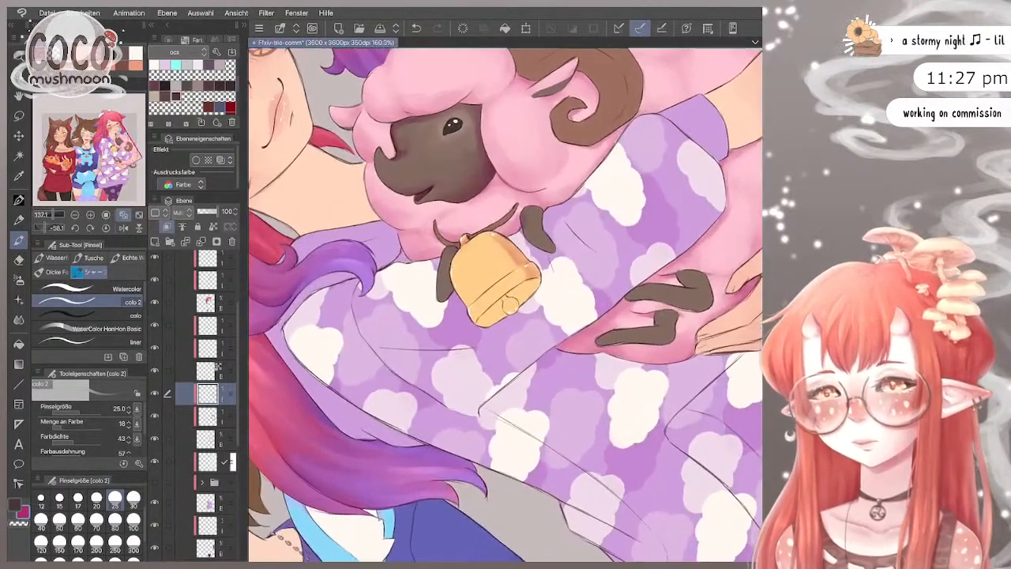
scroll(505, 305, up, 1)
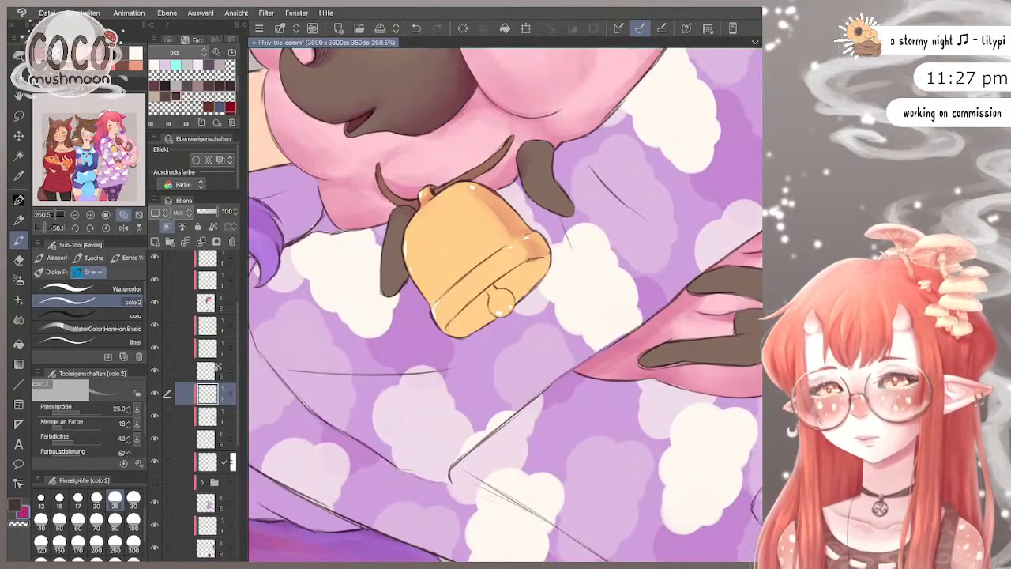
key(bracketleft)
mouse_move(435, 300)
mouse_down()
mouse_move(527, 234)
mouse_move(506, 229)
mouse_move(508, 237)
mouse_up()
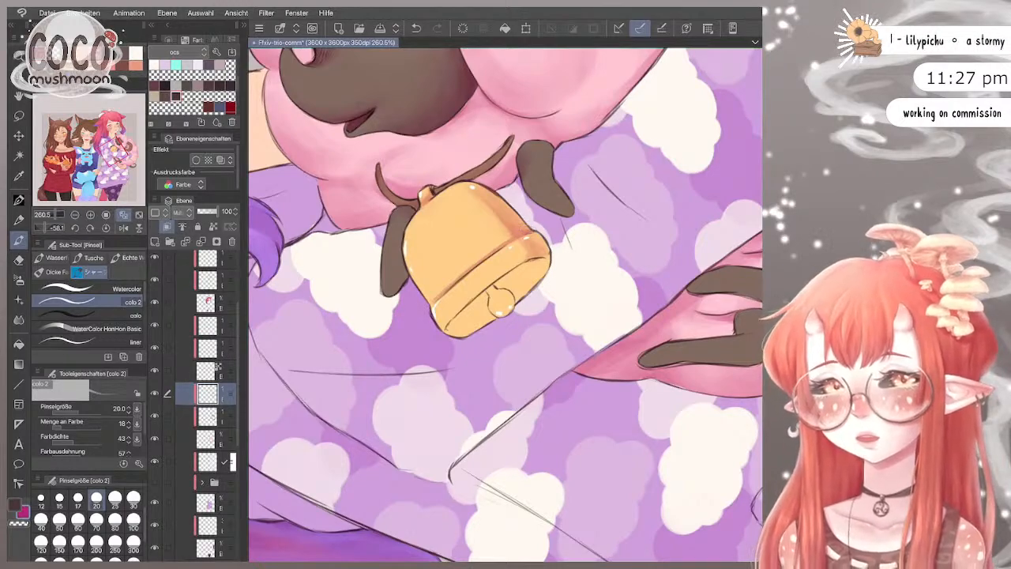
Step: Extend the shadow along the seam between the bell's body and rim with the colo 2 brush at size 20
drag(501, 243, 491, 250)
drag(442, 296, 432, 304)
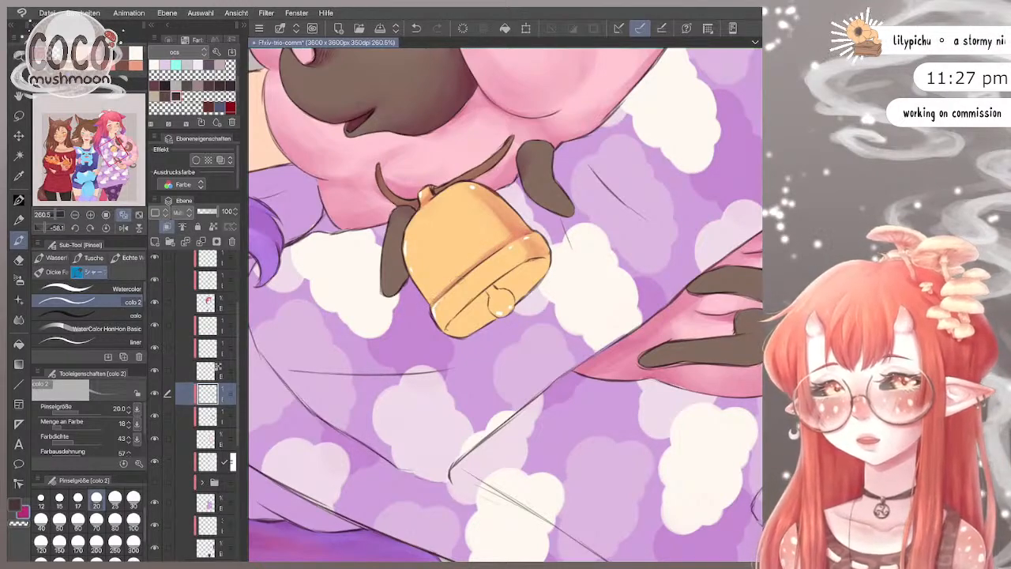
scroll(478, 252, up, 2)
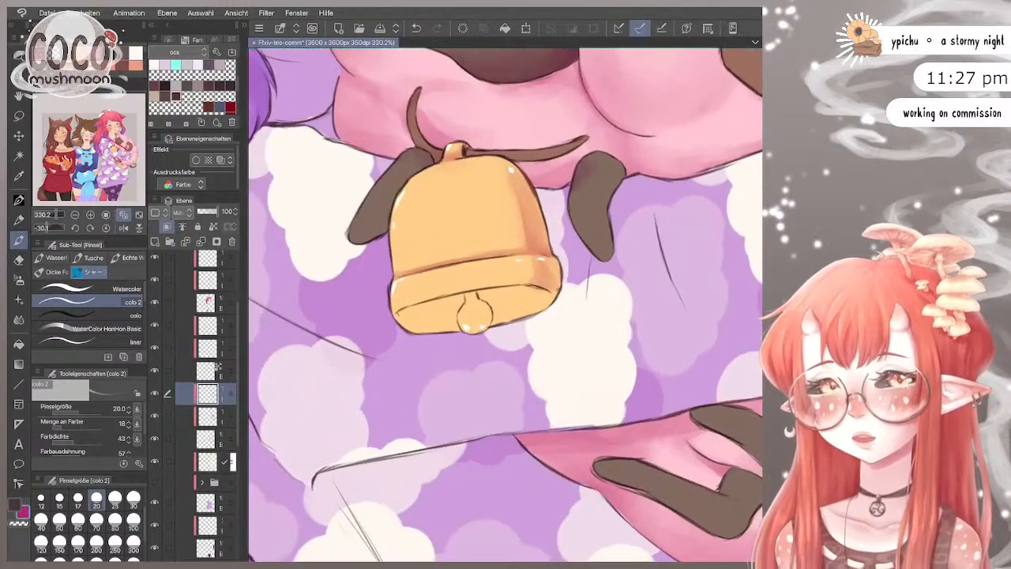
scroll(505, 305, up, 1)
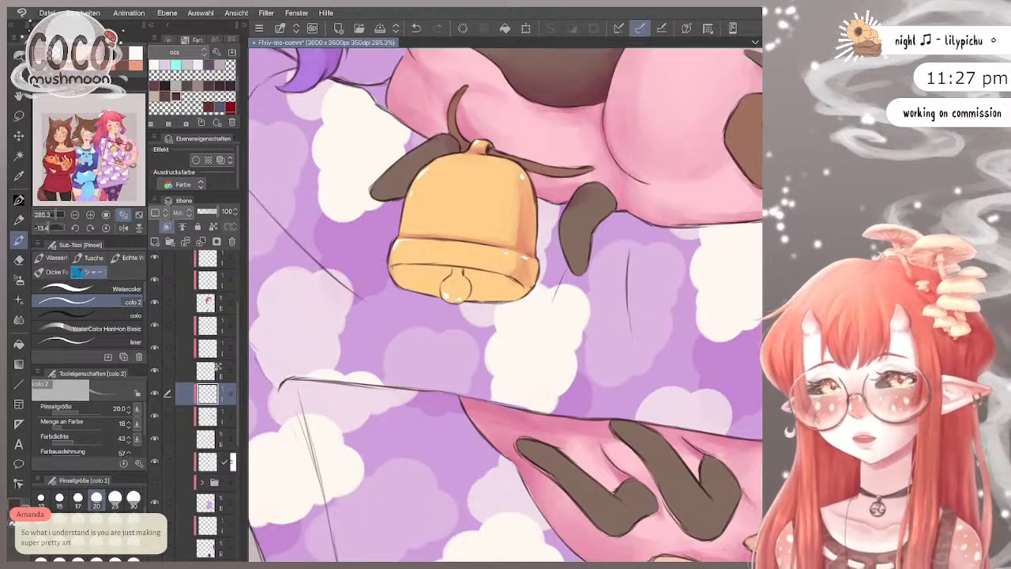
Step: Shade the bell's inner opening on the right of the clapper with the colo 2 brush, increasing the size from 20 to 30 and 50
scroll(506, 304, down, 5)
scroll(506, 304, up, 4)
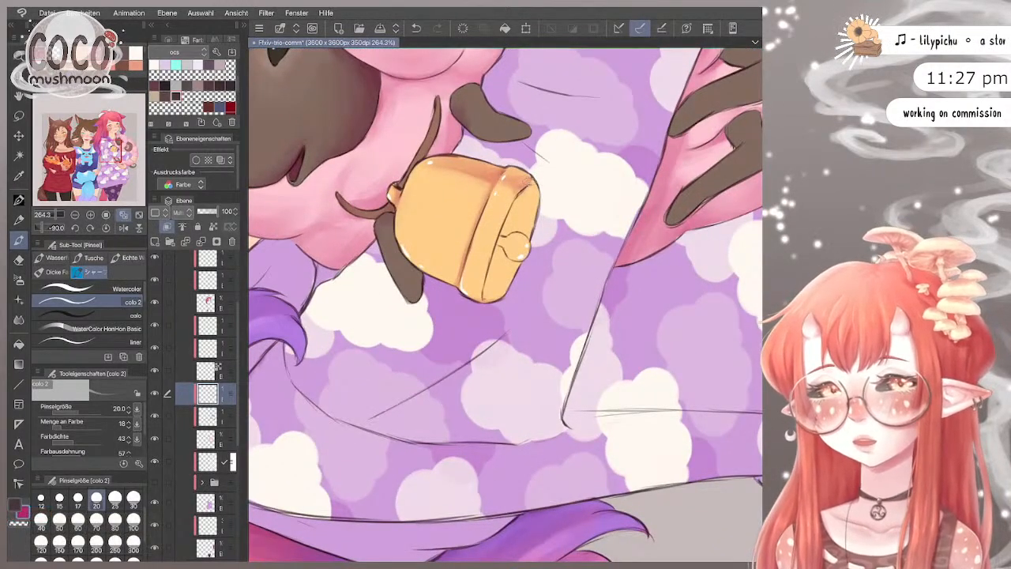
mouse_move(539, 183)
mouse_down()
mouse_move(514, 199)
mouse_move(499, 230)
mouse_move(518, 233)
mouse_up()
key(bracketright)
drag(529, 189, 519, 200)
key(bracketright)
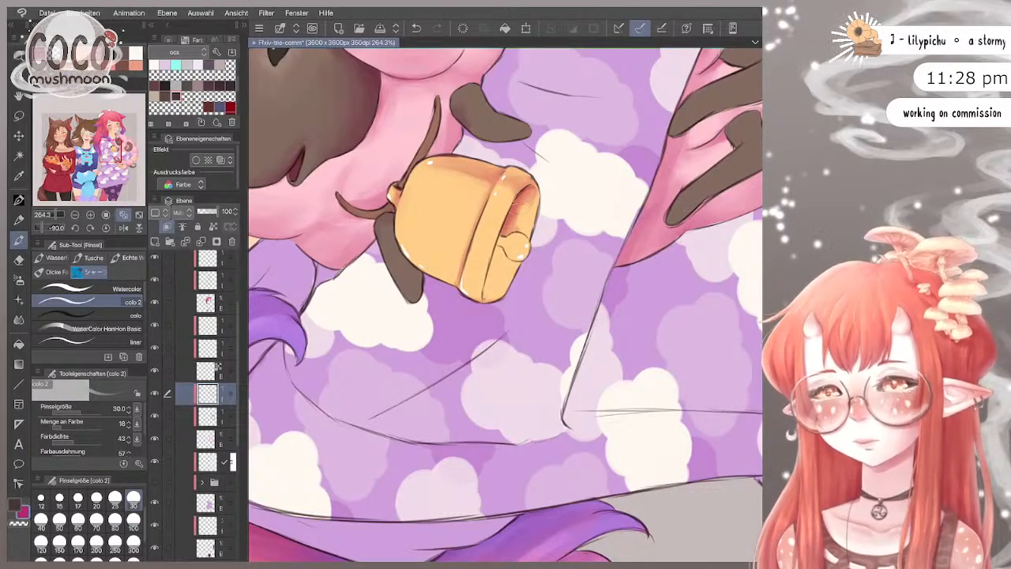
click(60, 521)
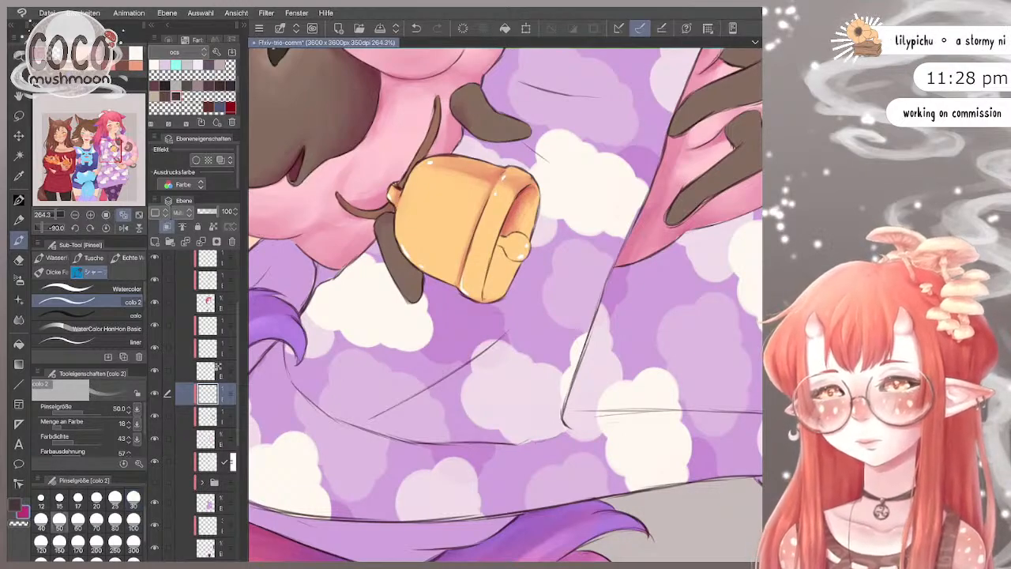
mouse_move(514, 212)
mouse_down()
mouse_move(533, 192)
mouse_move(524, 207)
mouse_move(535, 204)
mouse_move(525, 226)
mouse_up()
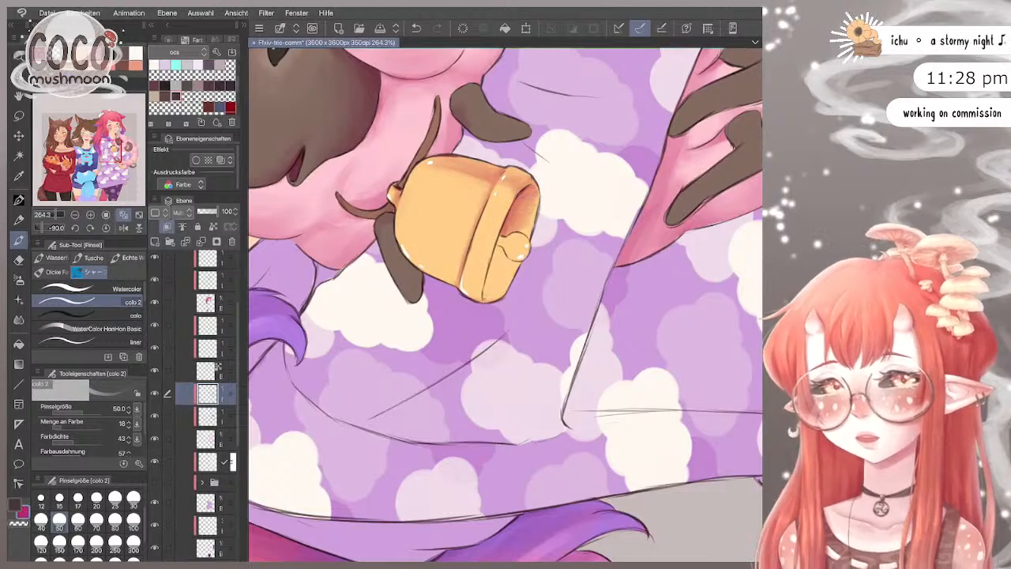
Step: Shade the bell's inner opening on the left of the clapper with the colo 2 brush at sizes 25 and 40
click(115, 499)
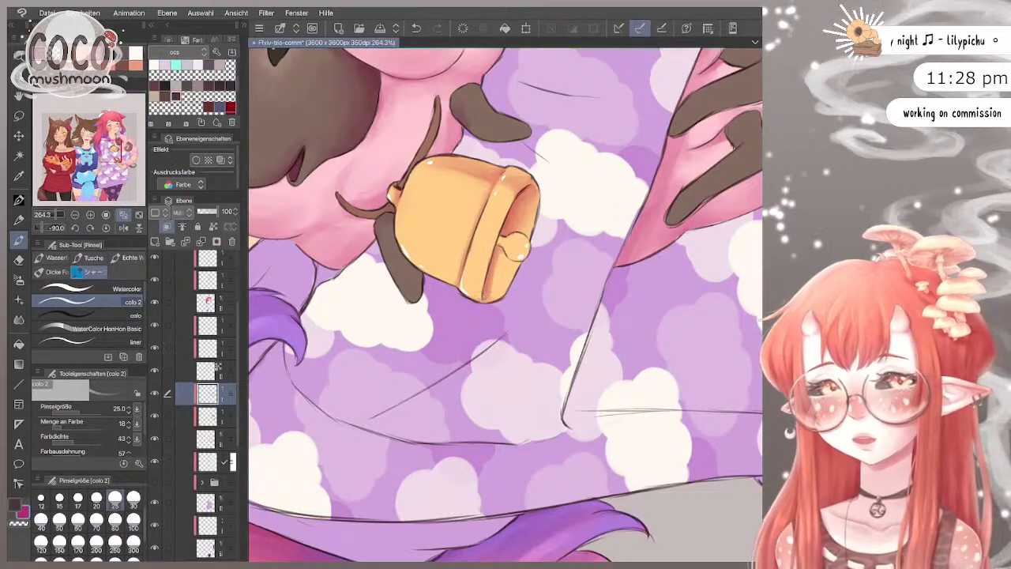
mouse_move(482, 296)
mouse_down()
mouse_move(506, 281)
mouse_move(498, 281)
mouse_up()
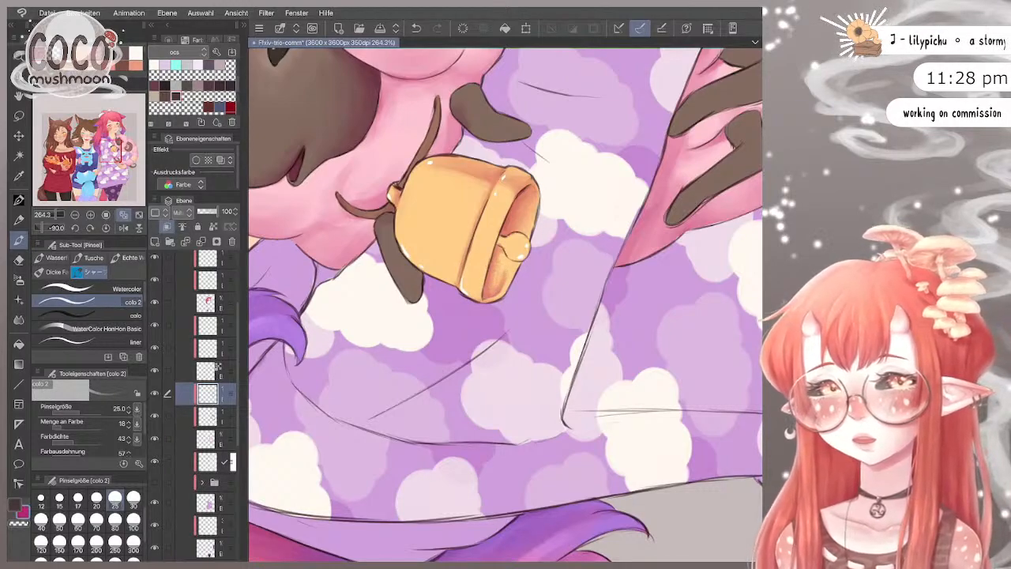
key(bracketright)
key(bracketright)
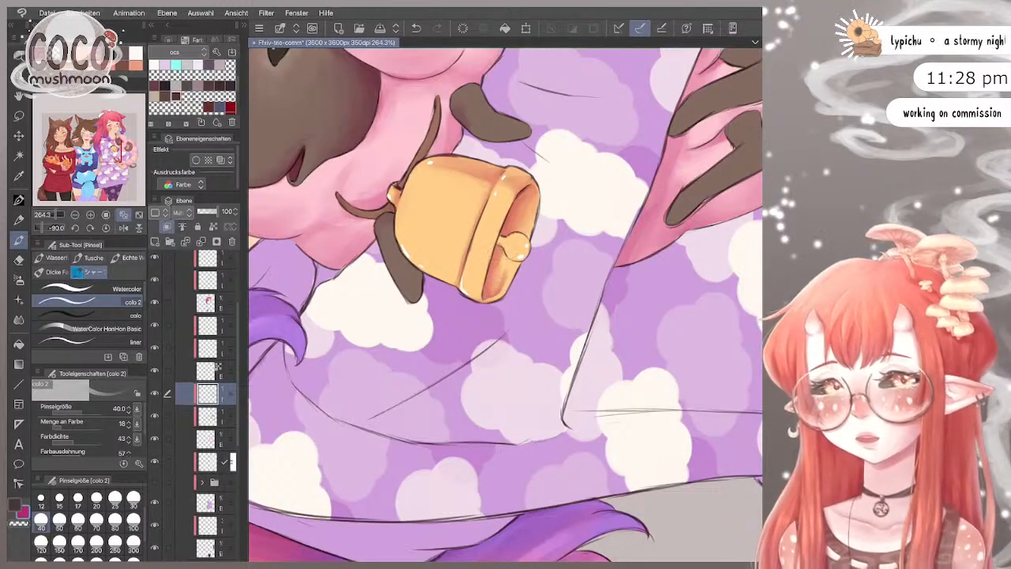
drag(500, 257, 503, 270)
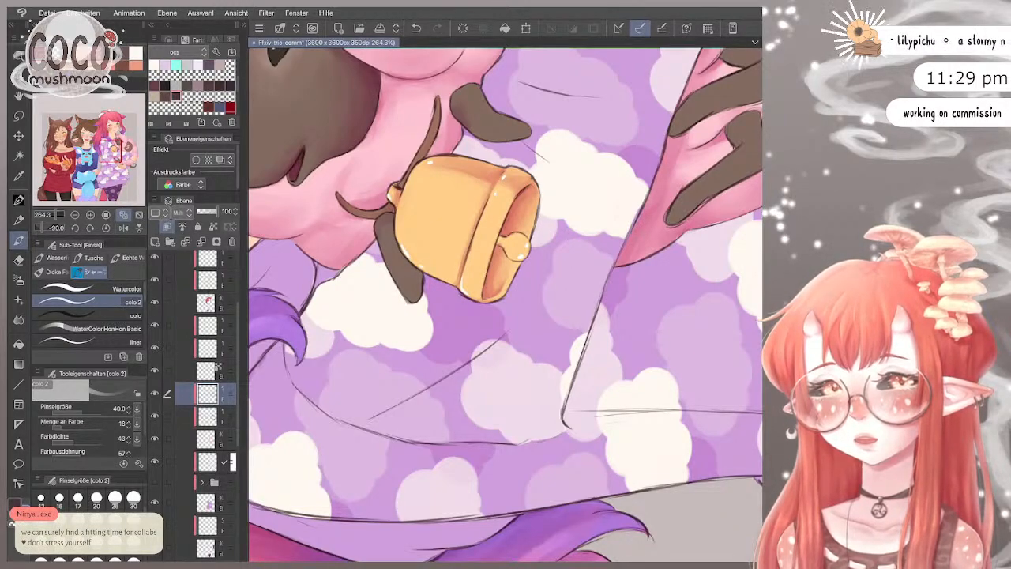
Step: Blend and refine the shading inside the bell's opening with the colo 2 brush at sizes 30, 40 and 20
key(bracketright)
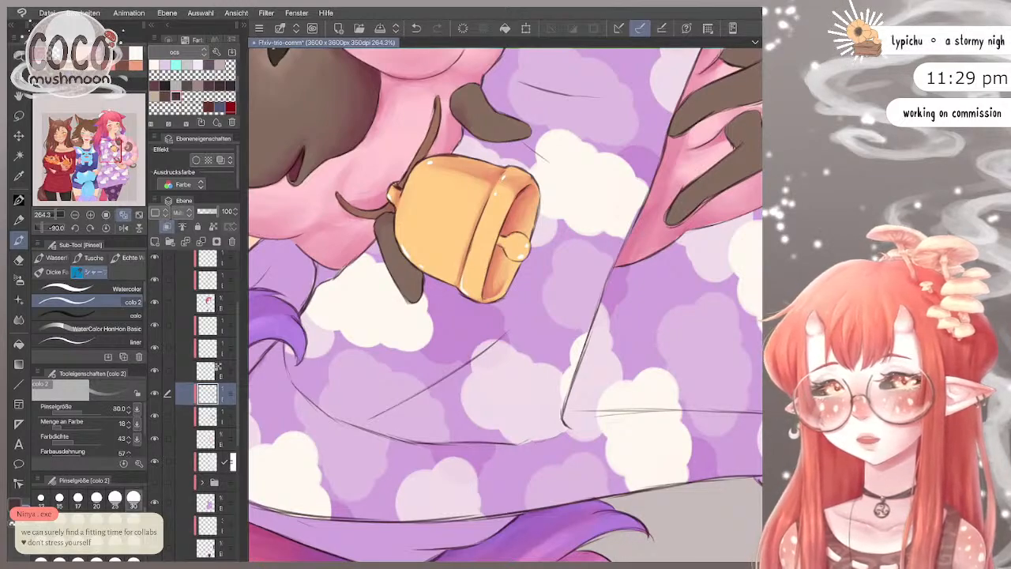
key(bracketleft)
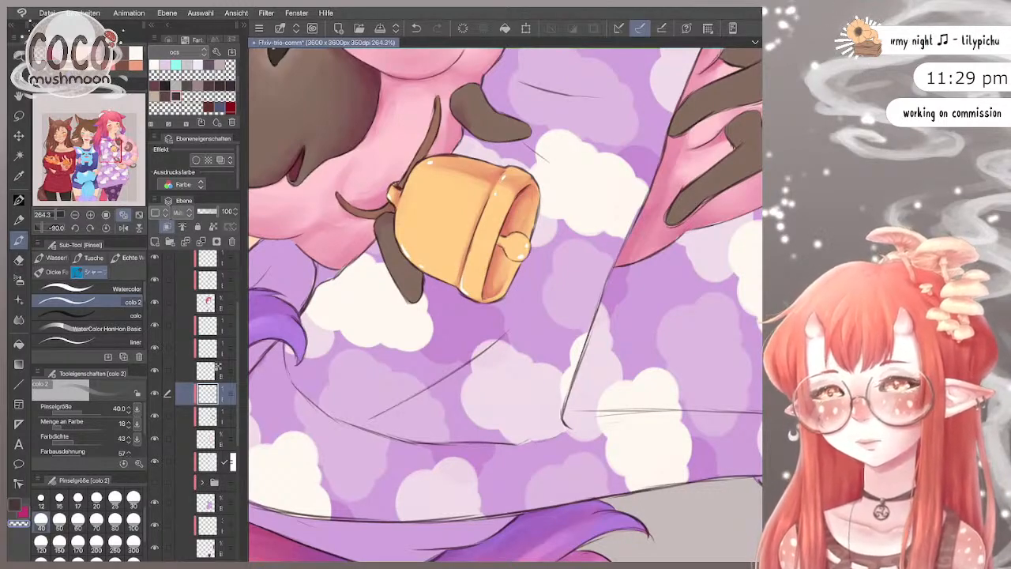
click(133, 497)
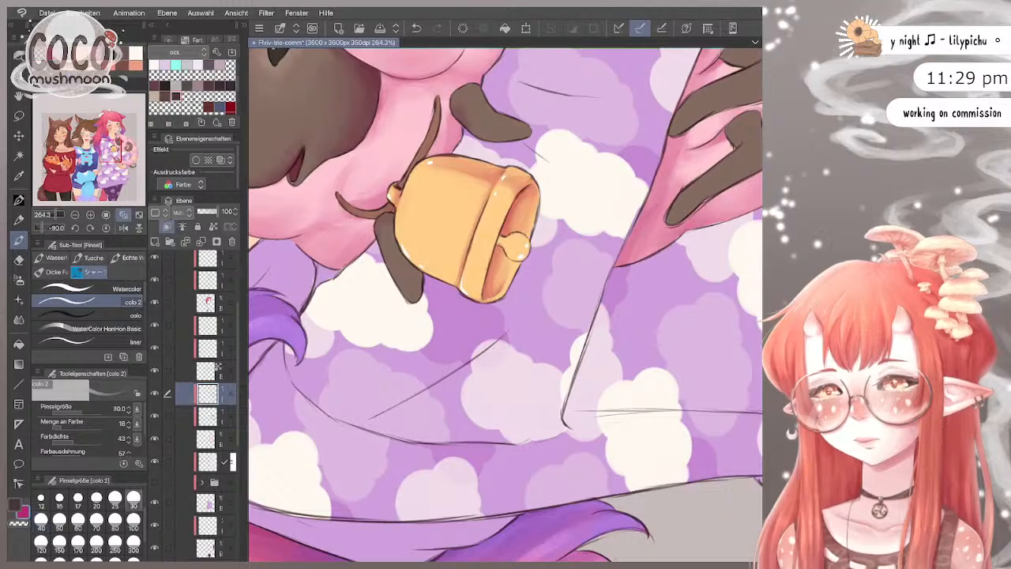
click(95, 497)
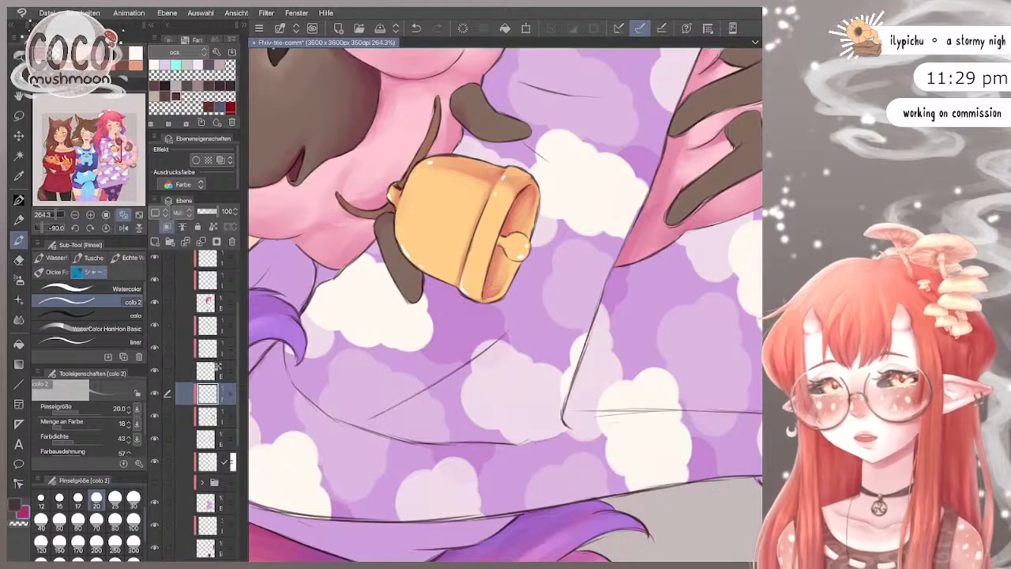
Step: Shade the stem and ball of the bell's clapper with the colo 2 brush at size 15
drag(601, 237, 506, 371)
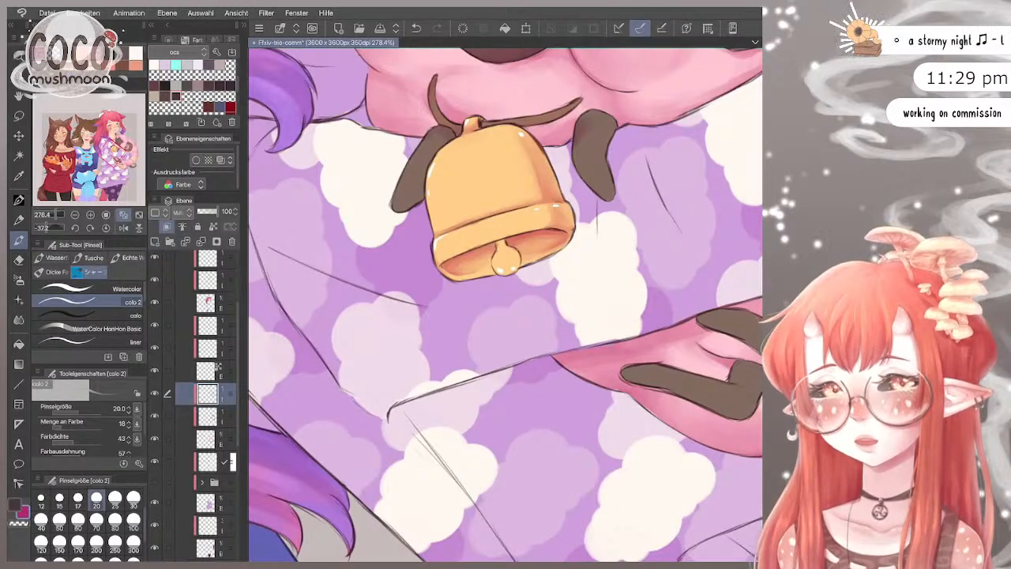
drag(506, 300, 466, 229)
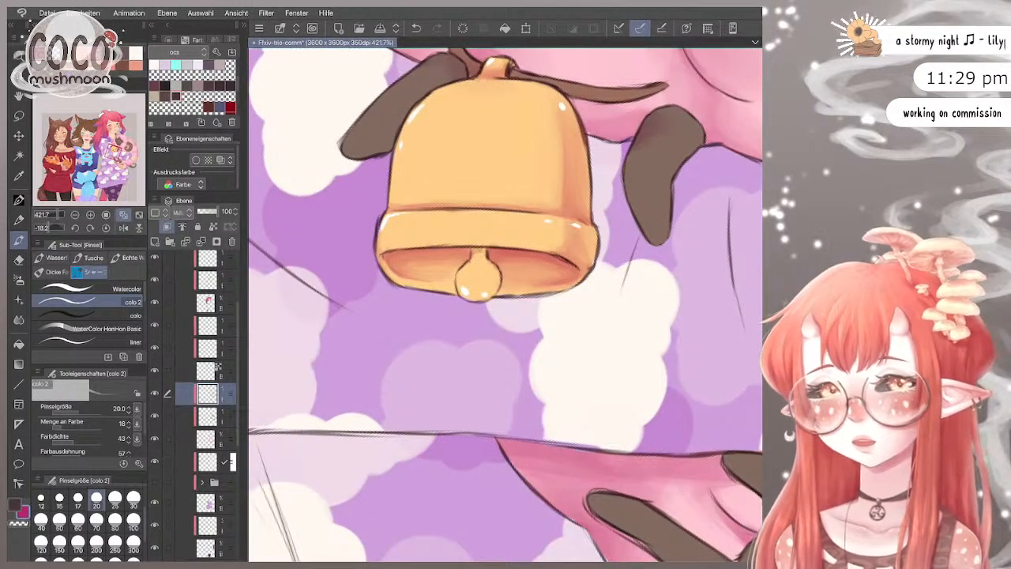
key(bracketleft)
key(bracketleft)
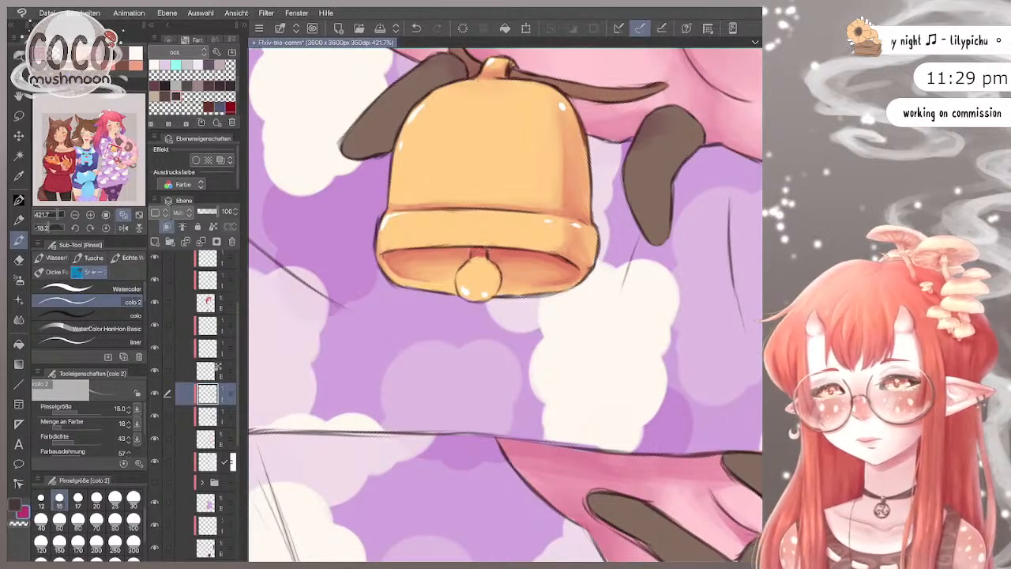
drag(474, 260, 459, 286)
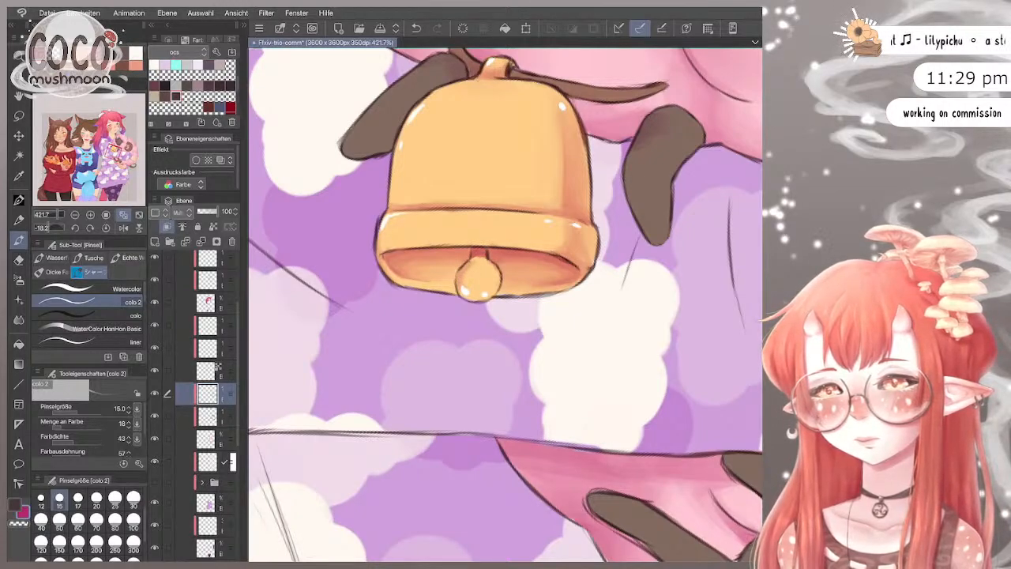
scroll(87, 522, up, 2)
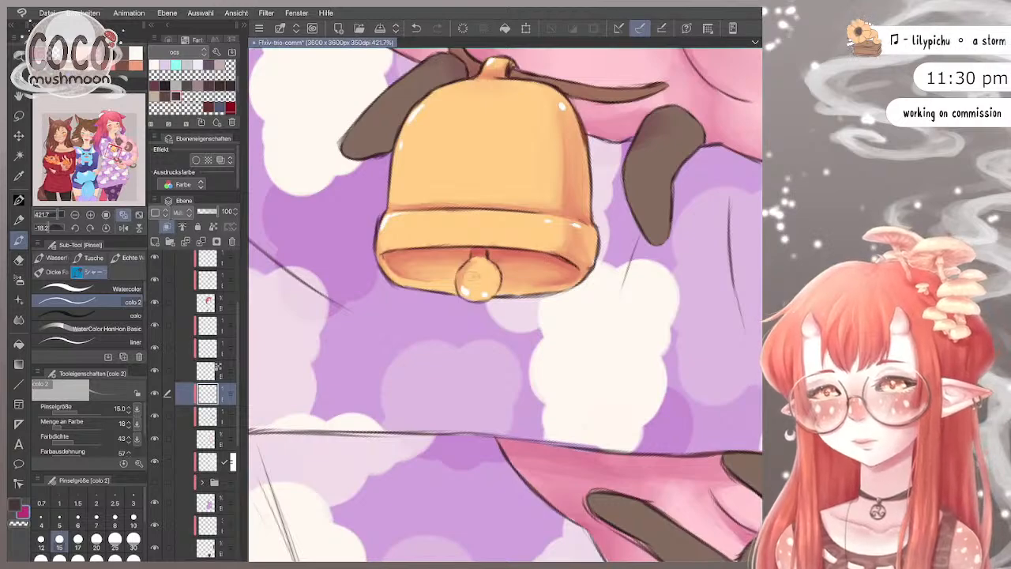
drag(489, 278, 469, 272)
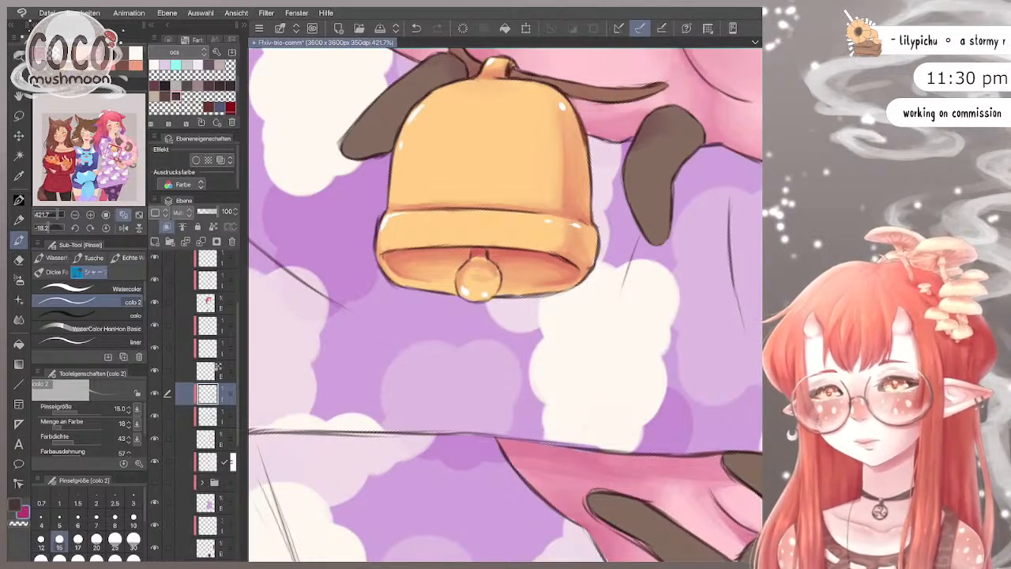
Step: Soften the shading on the clapper ball using transparent colour with the colo 2 brush at size 30
click(132, 525)
click(133, 539)
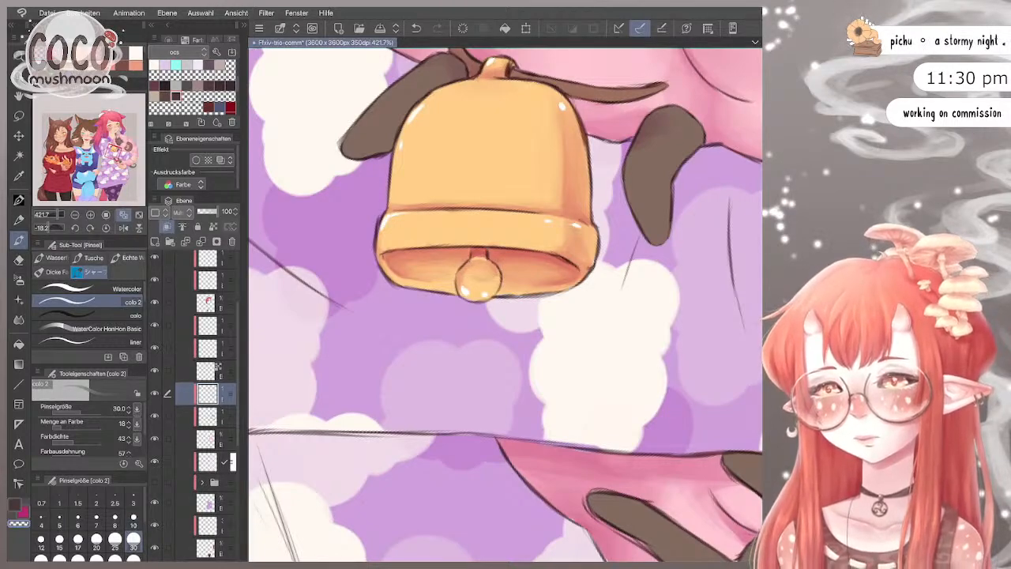
drag(488, 280, 478, 275)
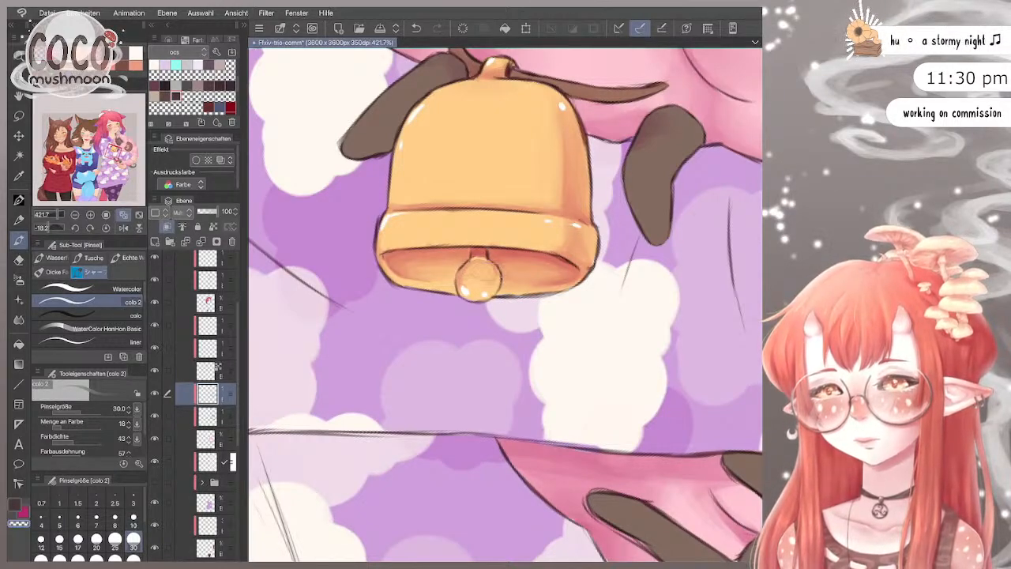
Step: Enlarge the brush size list and build up the clapper's shading with the colo 2 brush at sizes 20, 17 and 12
click(97, 539)
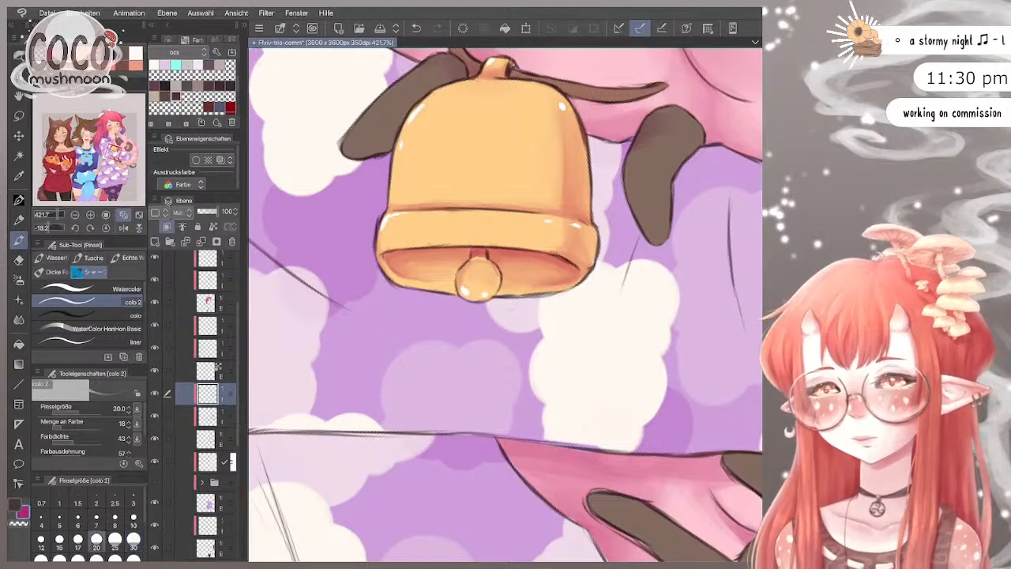
drag(87, 477, 87, 457)
drag(109, 368, 109, 357)
scroll(506, 303, up, 2)
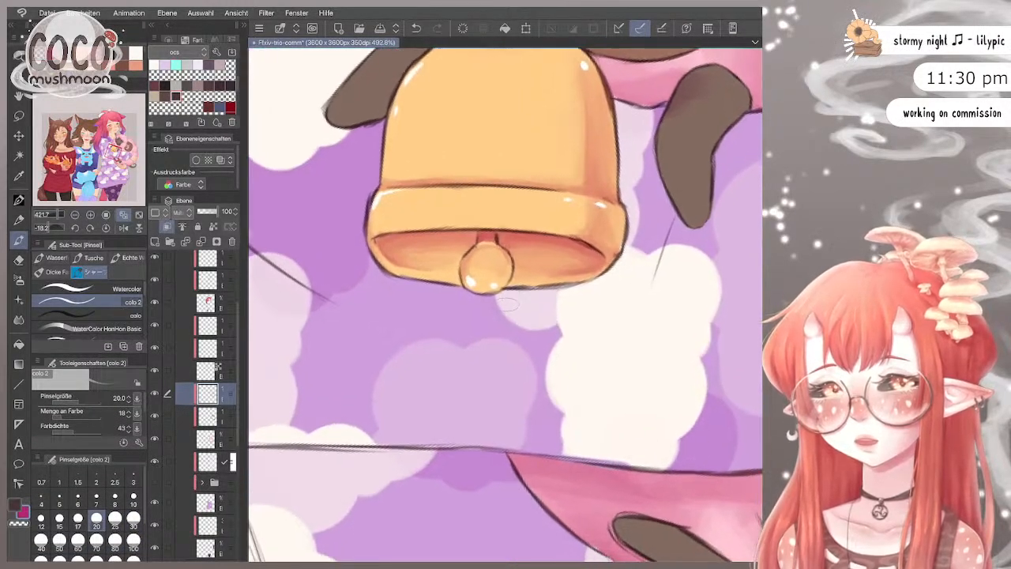
key(bracketleft)
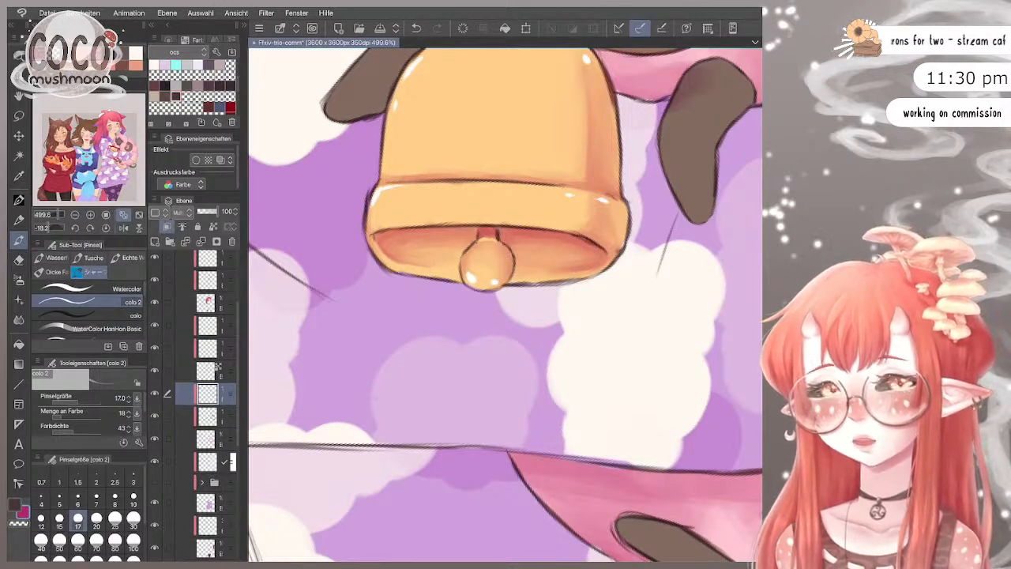
key(bracketleft)
key(bracketleft)
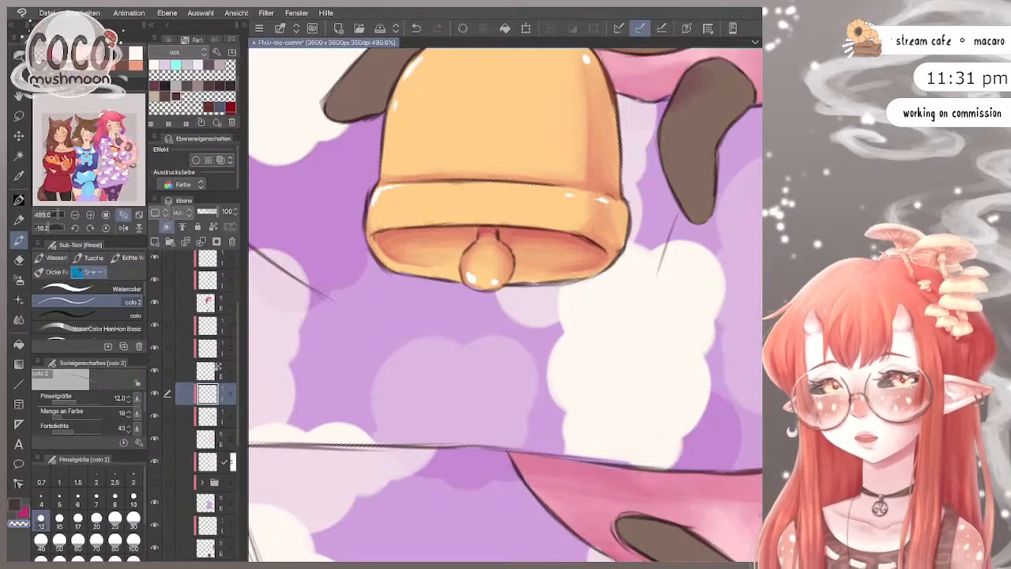
Step: Clean up the shading on the clapper's stem with the Hart eraser at size 7
key(e)
click(96, 499)
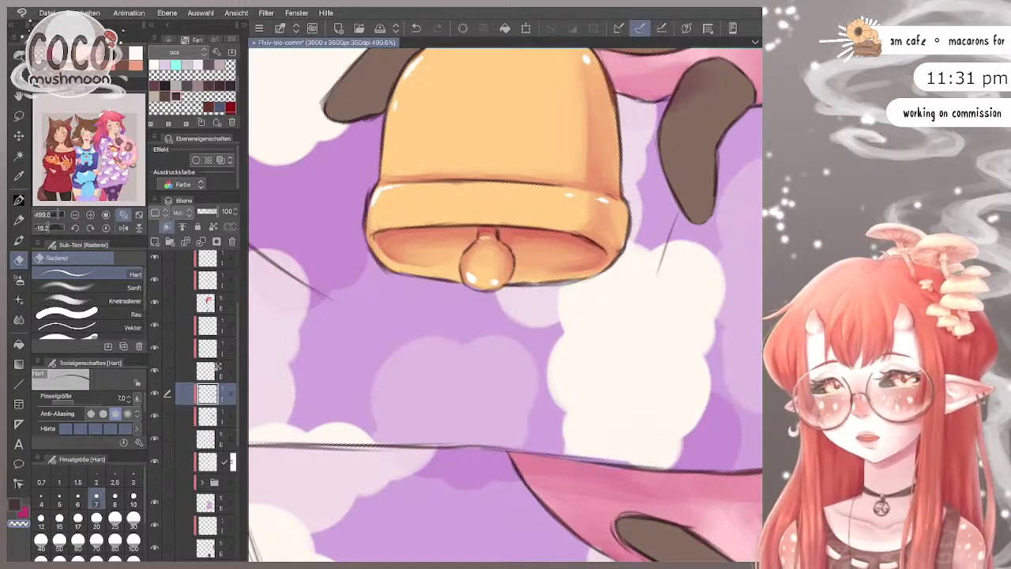
drag(478, 234, 494, 236)
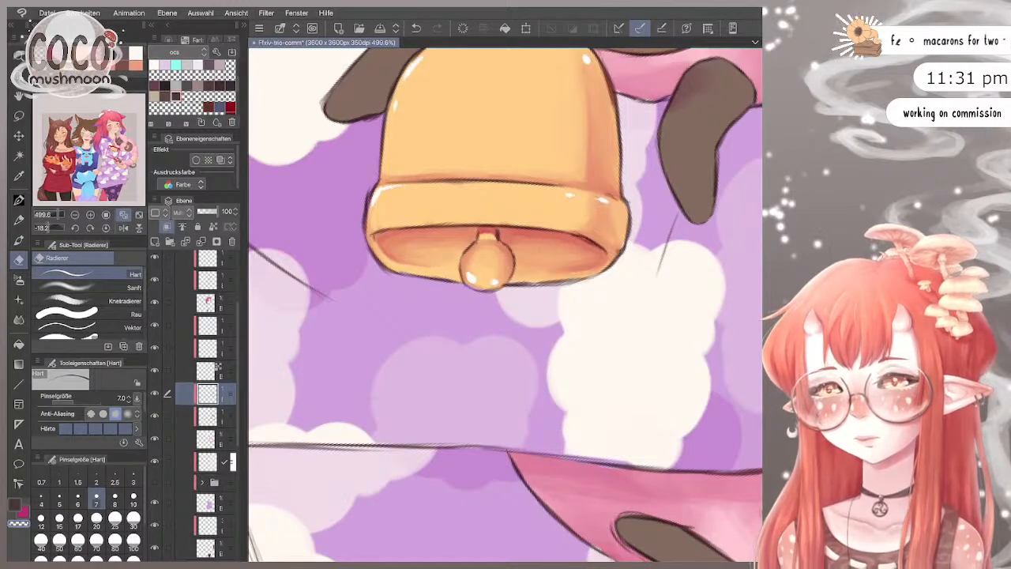
Step: Darken the shadow at the top of the clapper's stem and around its ball with the colo 2 brush at size 10
key(b)
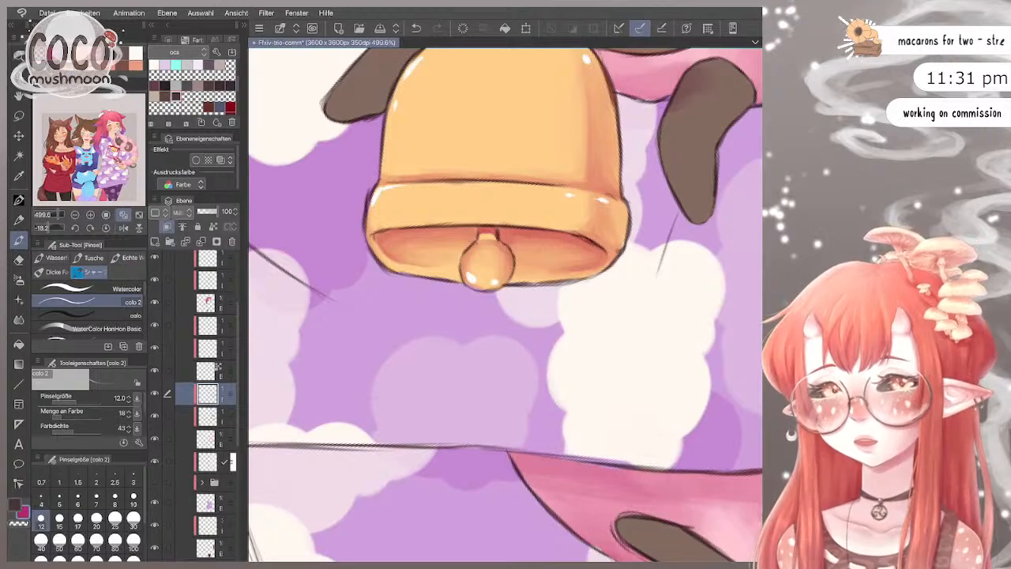
key(bracketleft)
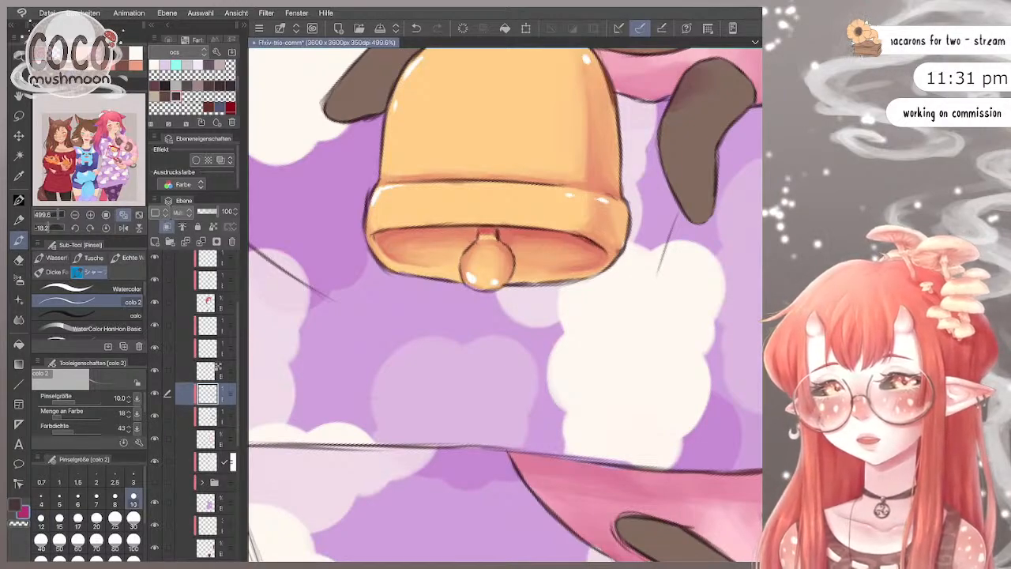
drag(474, 232, 497, 223)
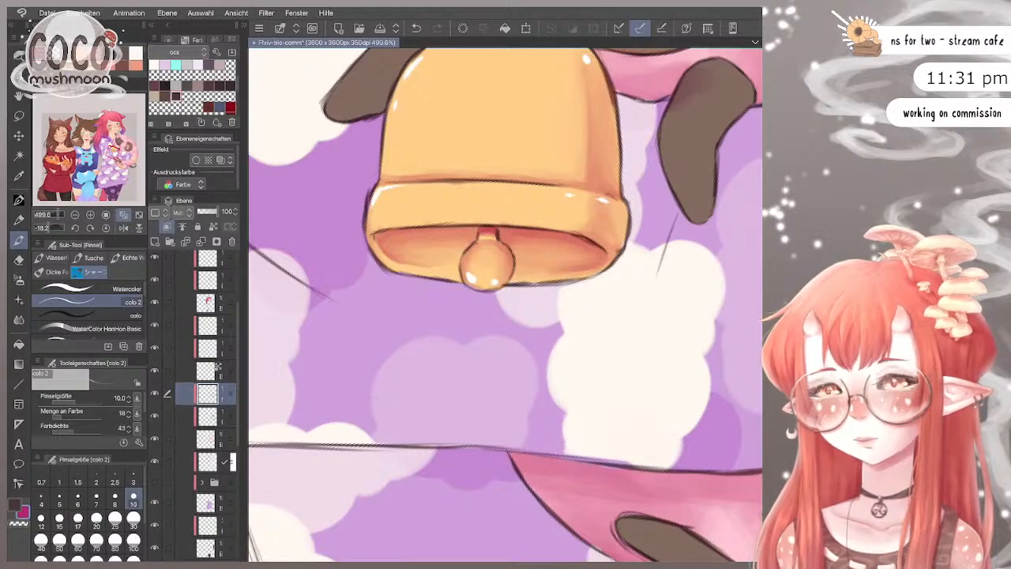
mouse_move(463, 253)
mouse_down()
mouse_move(460, 264)
mouse_move(512, 268)
mouse_move(510, 276)
mouse_move(511, 248)
mouse_move(511, 286)
mouse_up()
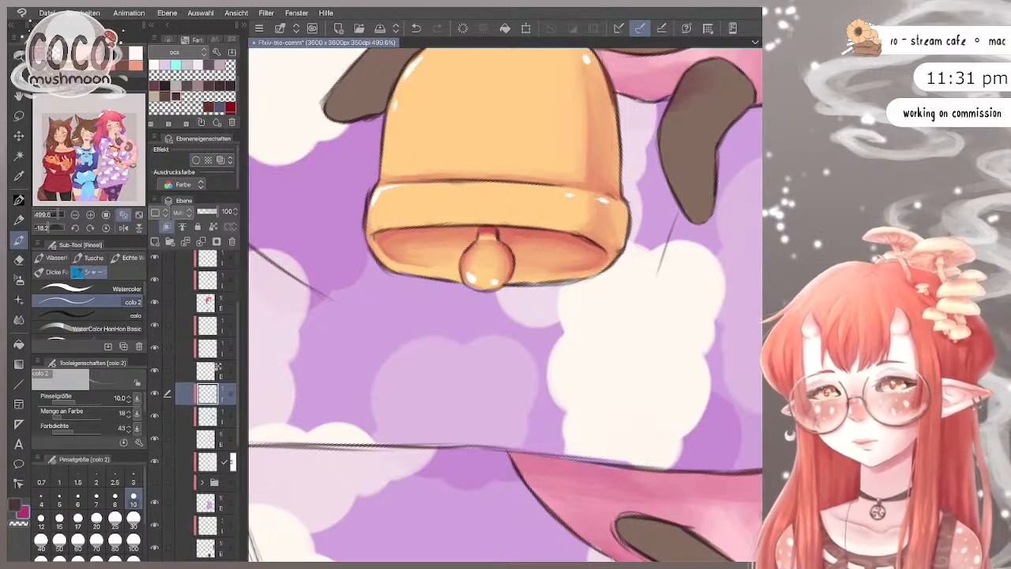
scroll(505, 300, down, 5)
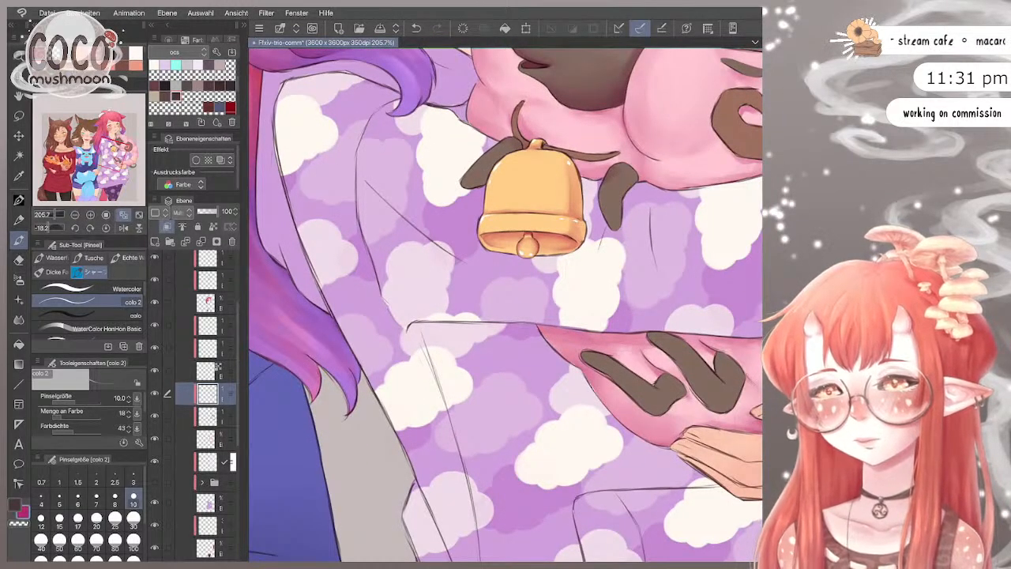
scroll(505, 301, down, 2)
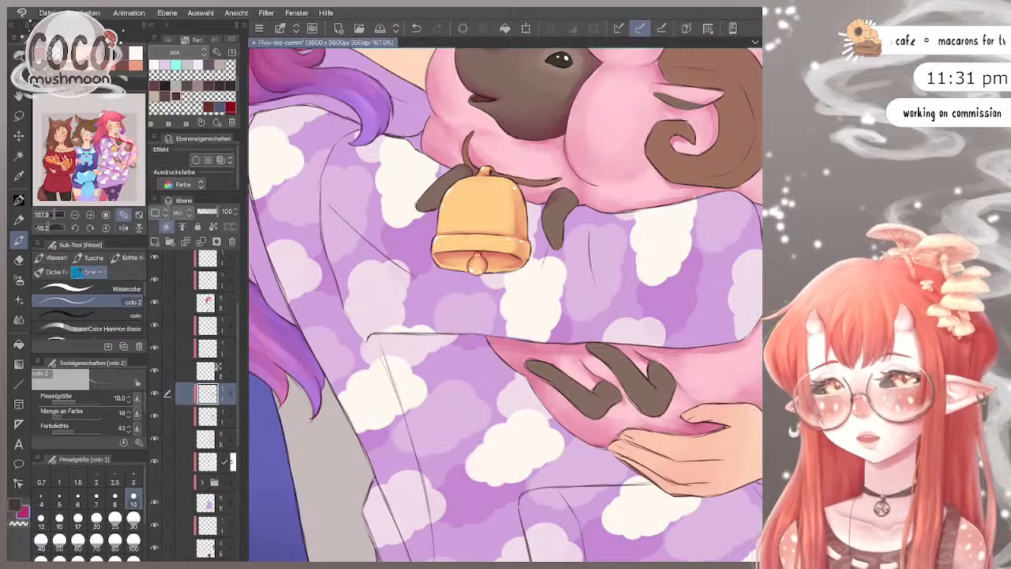
Step: Find the flat colour layer beneath the sheep and bell shading and make it the active layer
scroll(504, 241, up, 5)
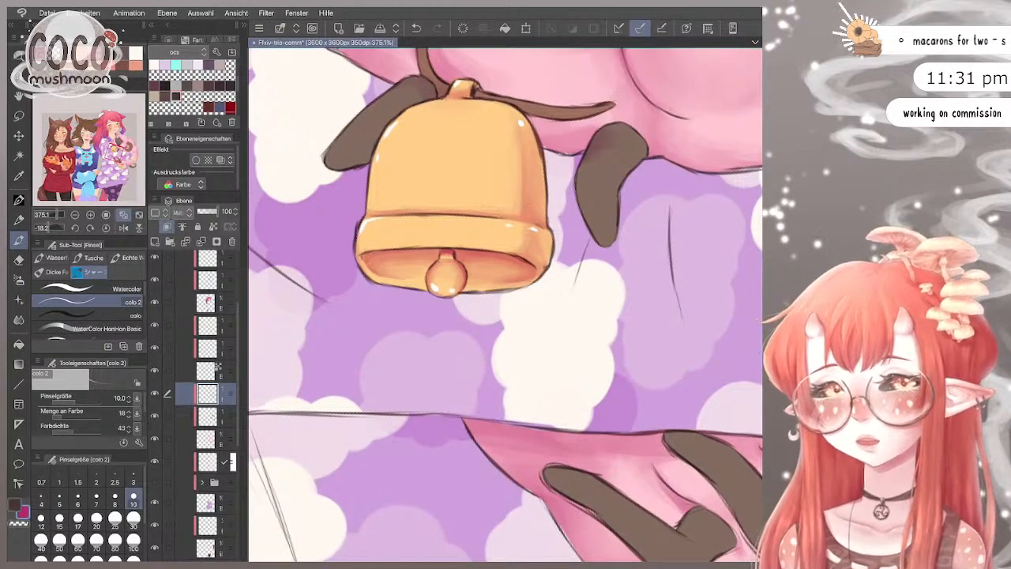
click(209, 440)
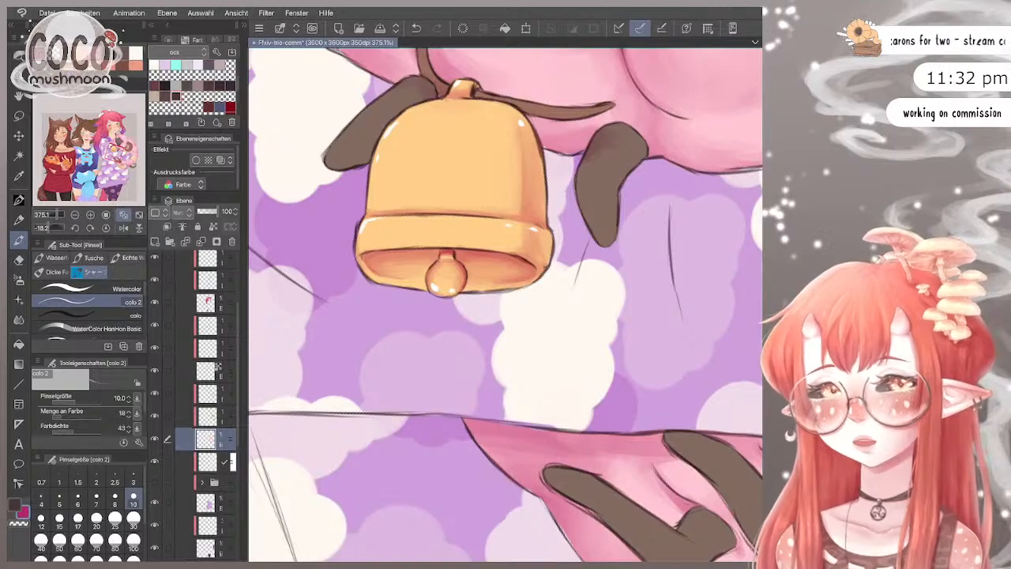
key(ctrl+z)
key(ctrl+z)
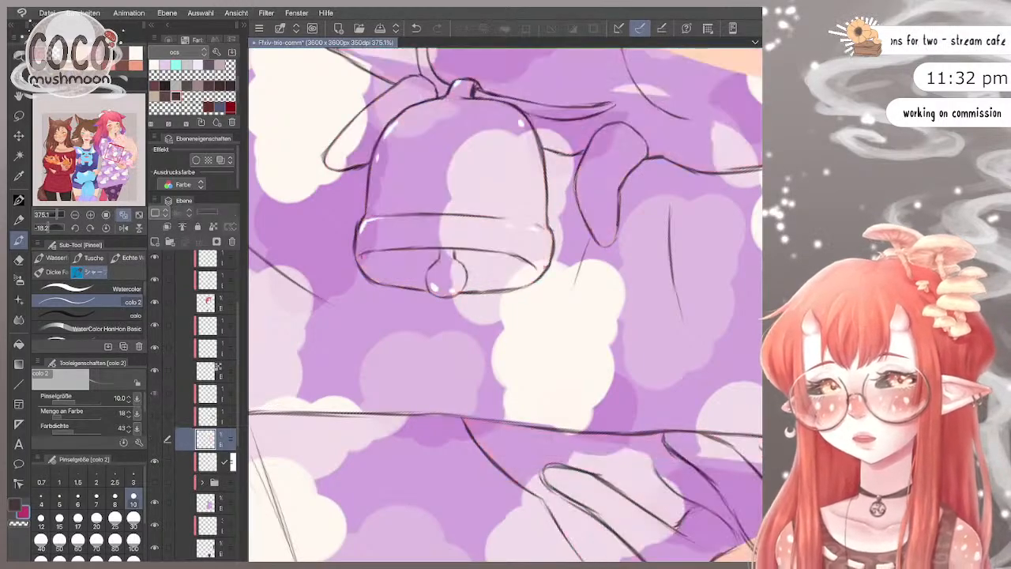
key(ctrl+y)
key(ctrl+y)
Step: Pick the bell's golden base colour and set the G-Pen to size 10 for touching up the flat colour
key(i)
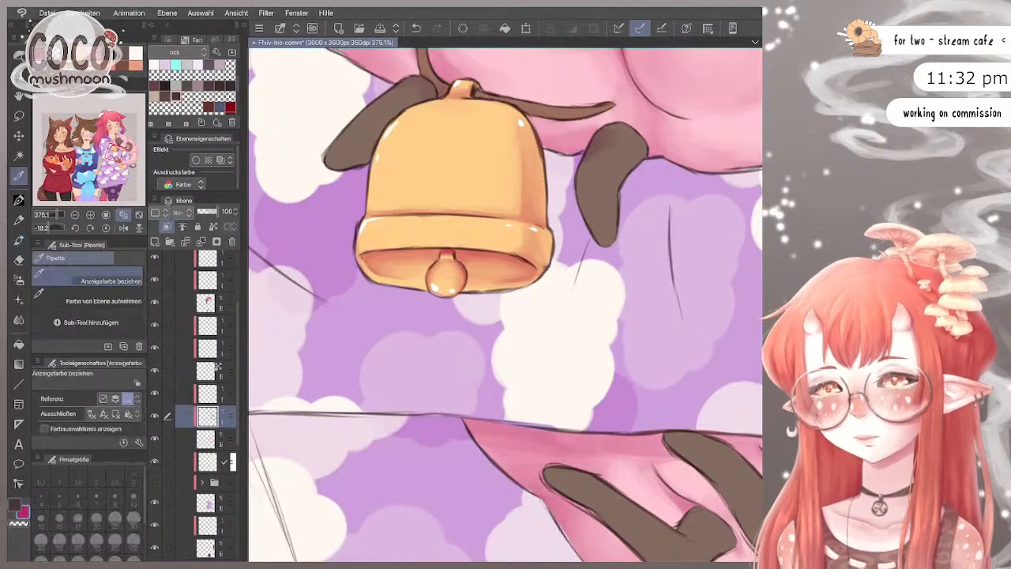
key(x)
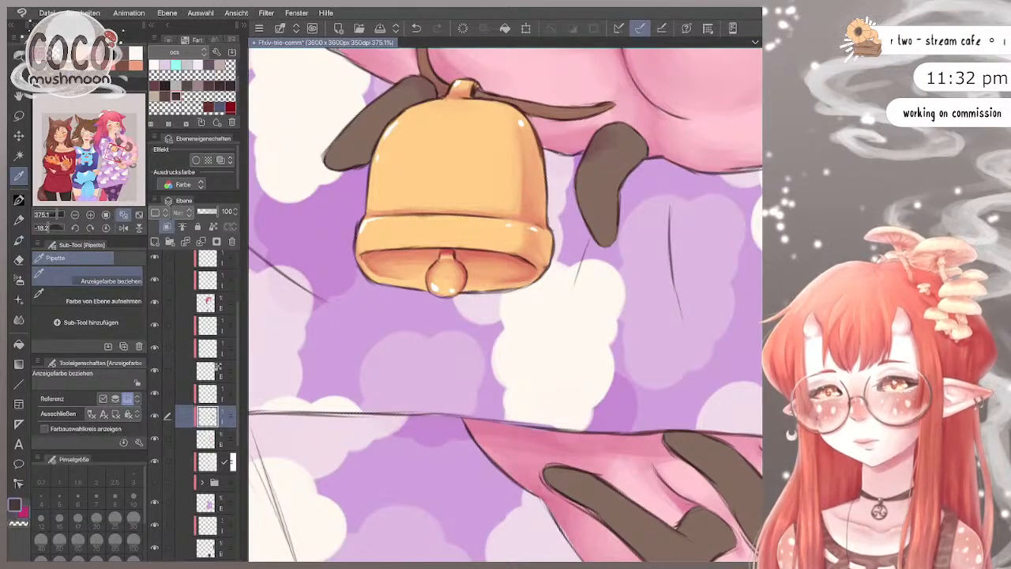
key(p)
key(period)
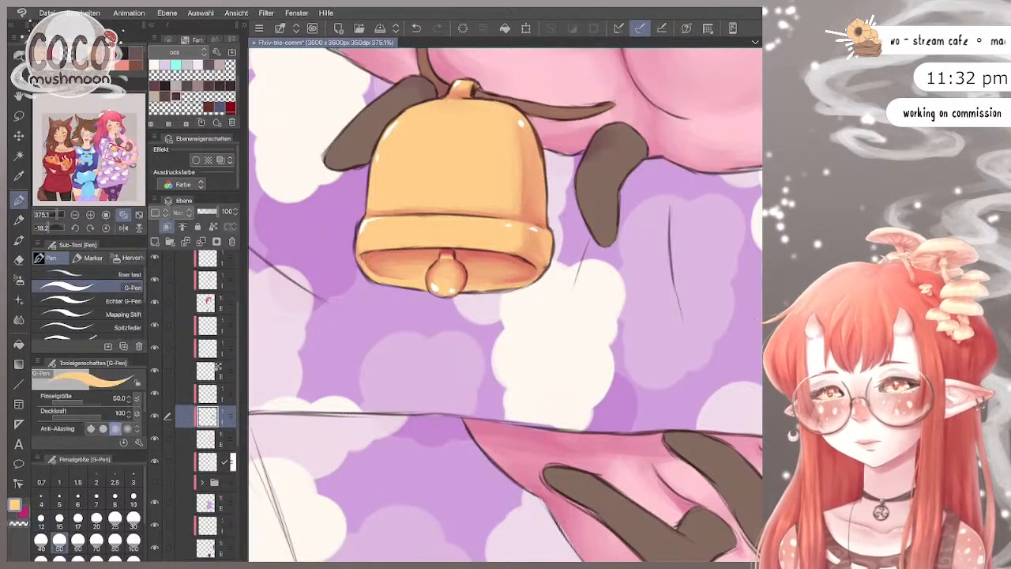
scroll(506, 304, up, 2)
click(134, 500)
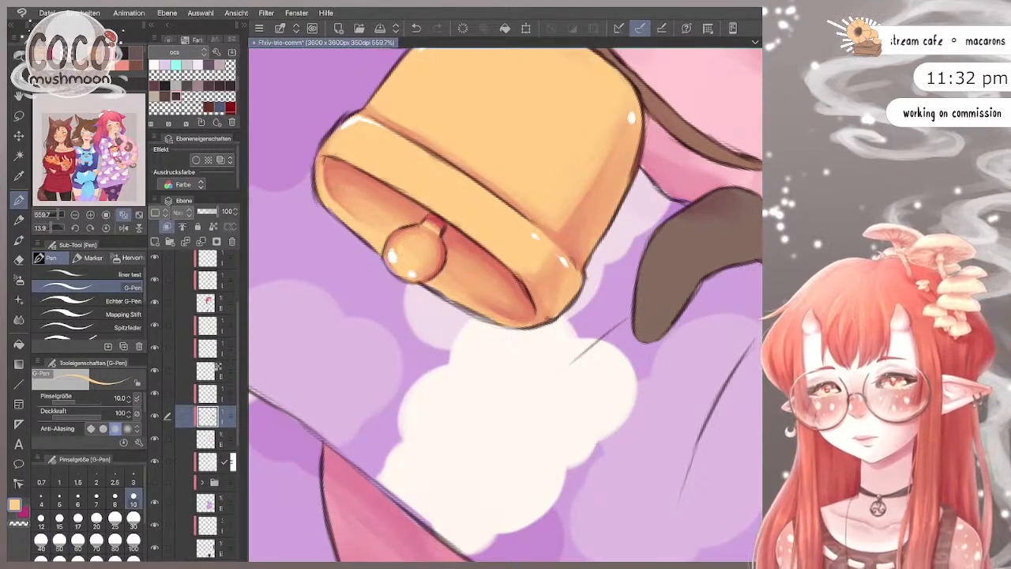
Step: Compare the sheep and bell with and without the shading layer, and make that shading layer active
click(208, 440)
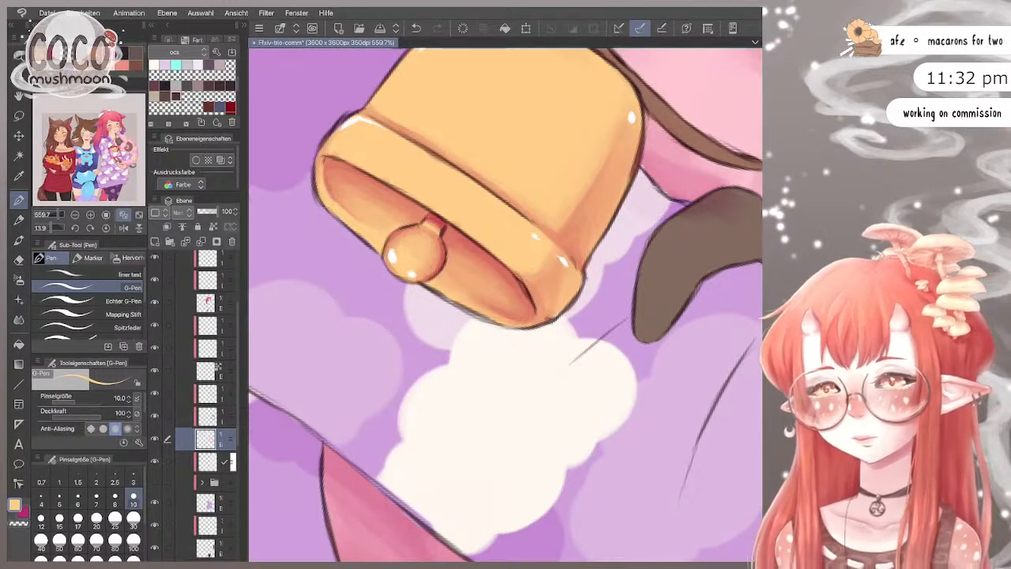
scroll(505, 305, down, 4)
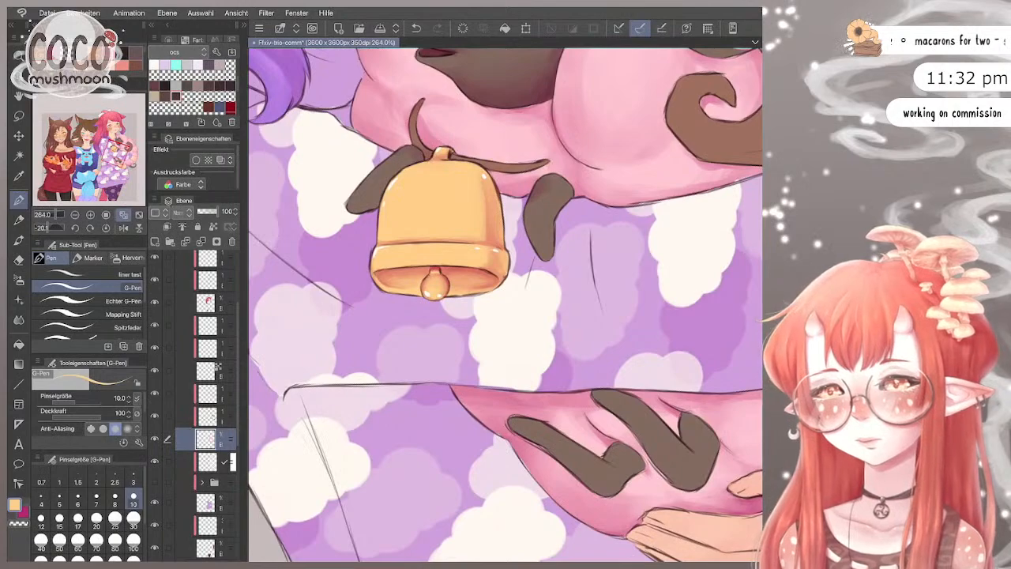
click(155, 393)
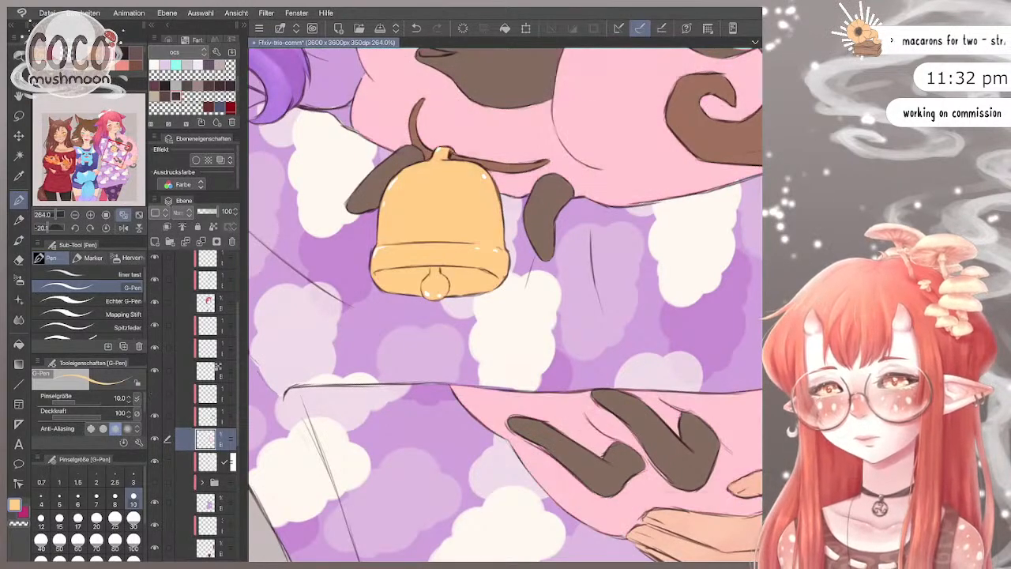
click(155, 393)
click(212, 393)
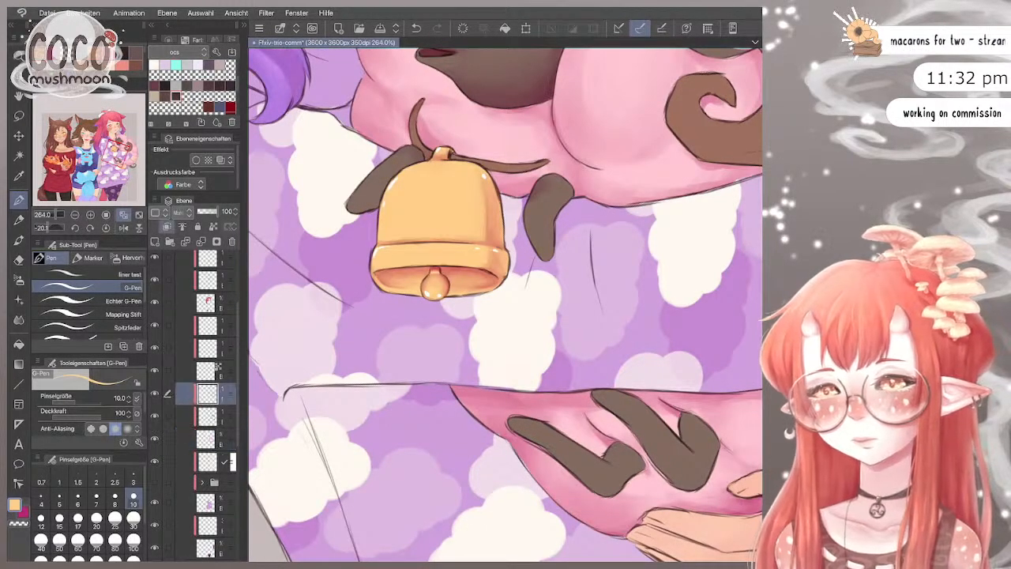
Step: Work the golden colour into the shading on the bell's rim with the colo 2 brush at sizes 25 and 20
key(b)
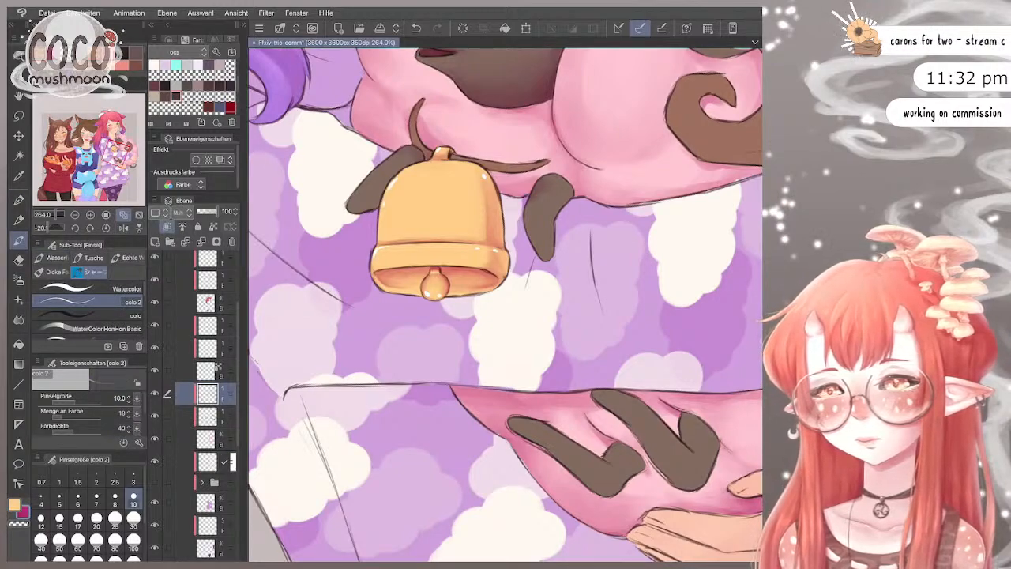
key(bracketright)
key(bracketright)
key(bracketright)
key(bracketright)
key(bracketright)
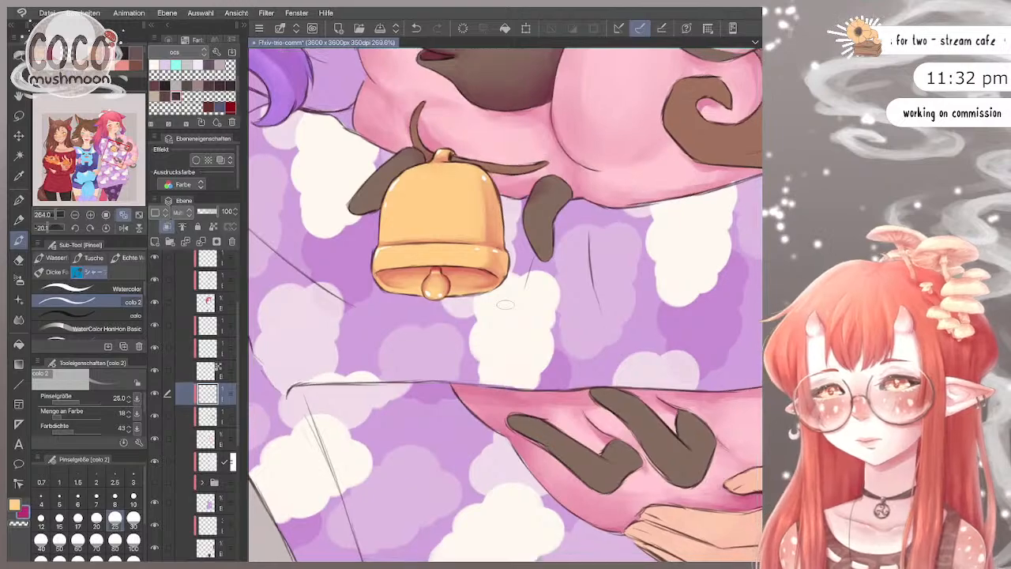
key(bracketleft)
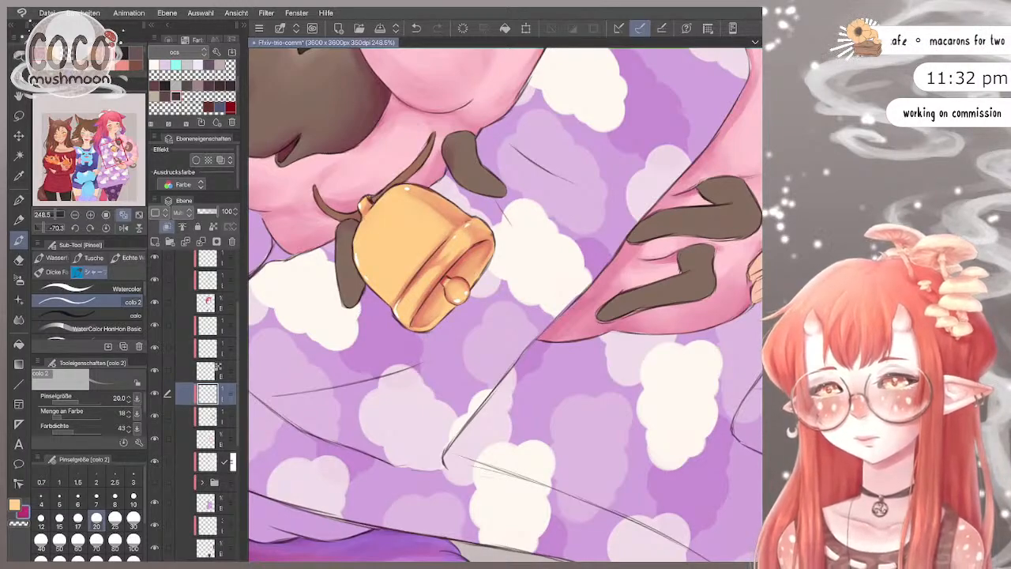
Step: Refine the rim's shading with the colo 2 brush at sizes 25 and 17, and soften it with transparent colour at size 20
key(bracketright)
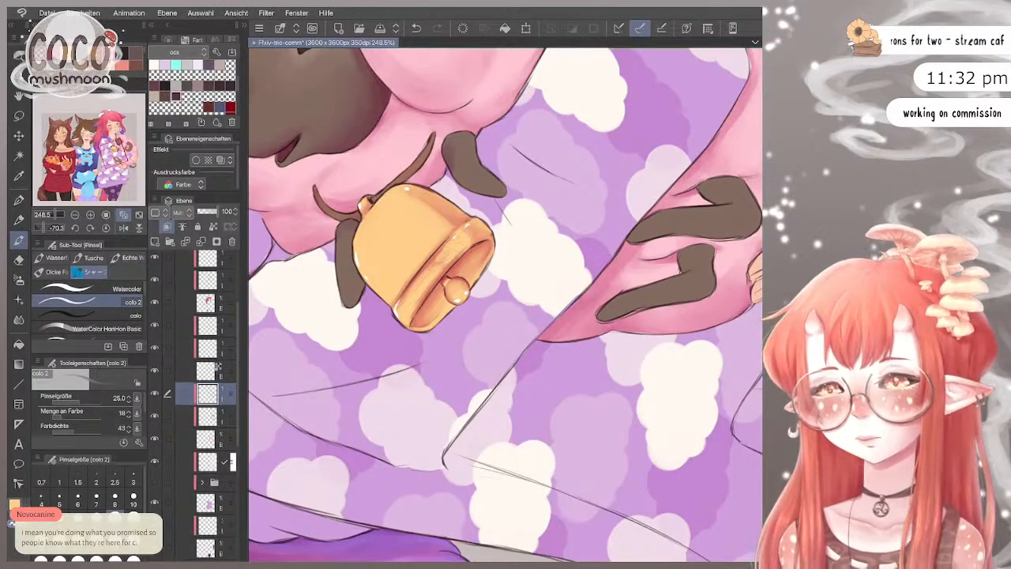
key(bracketleft)
key(bracketleft)
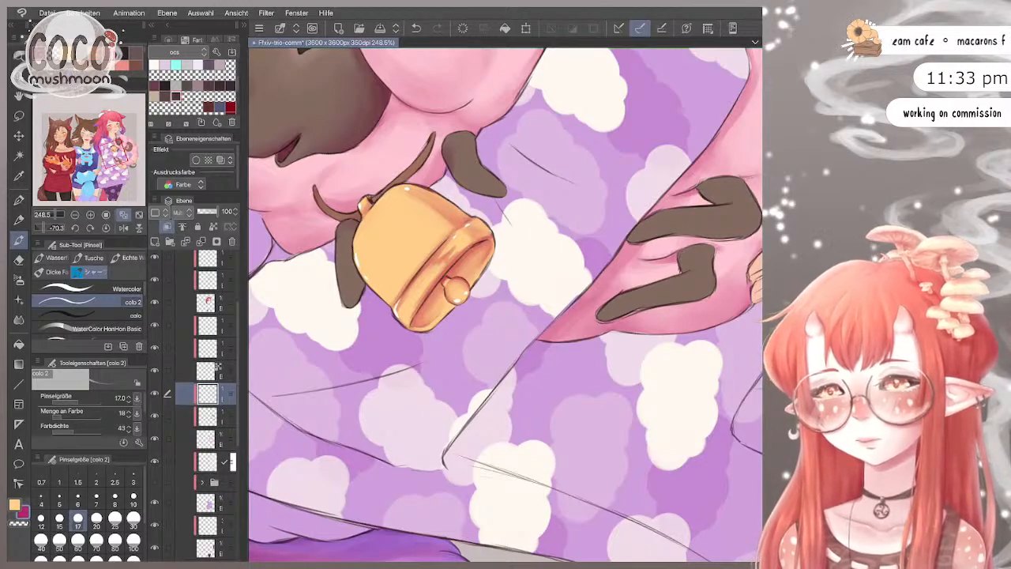
click(96, 518)
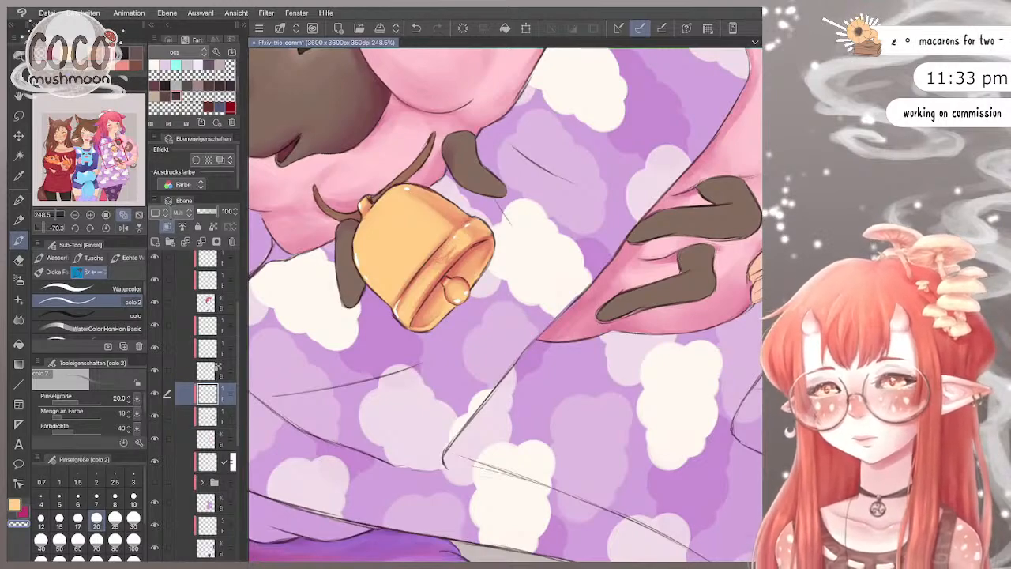
scroll(458, 247, down, 3)
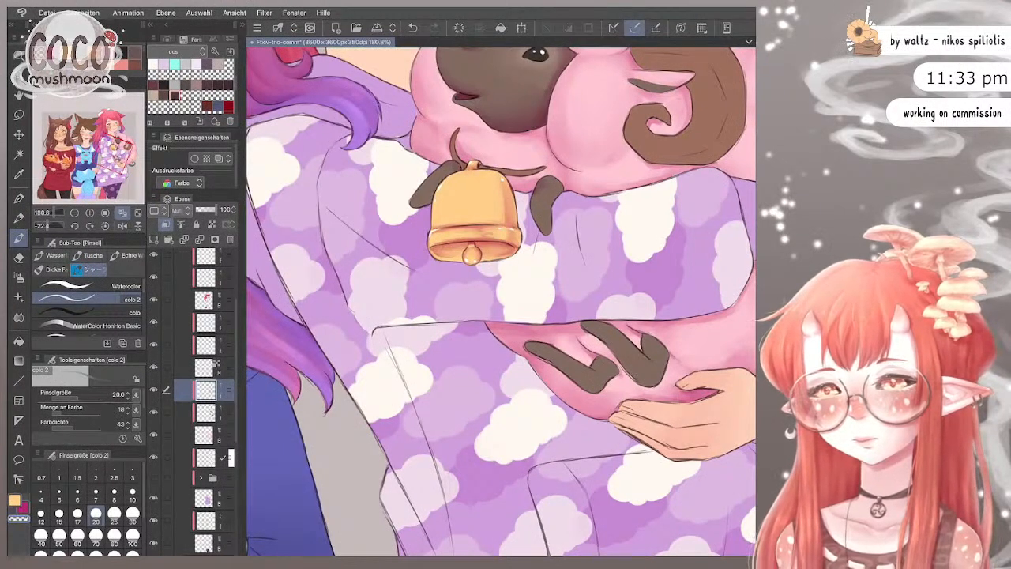
Step: Shade the bell's left edge and rim with the colo 2 brush at sizes 25 and 20, undoing a stray stroke
scroll(500, 174, up, 5)
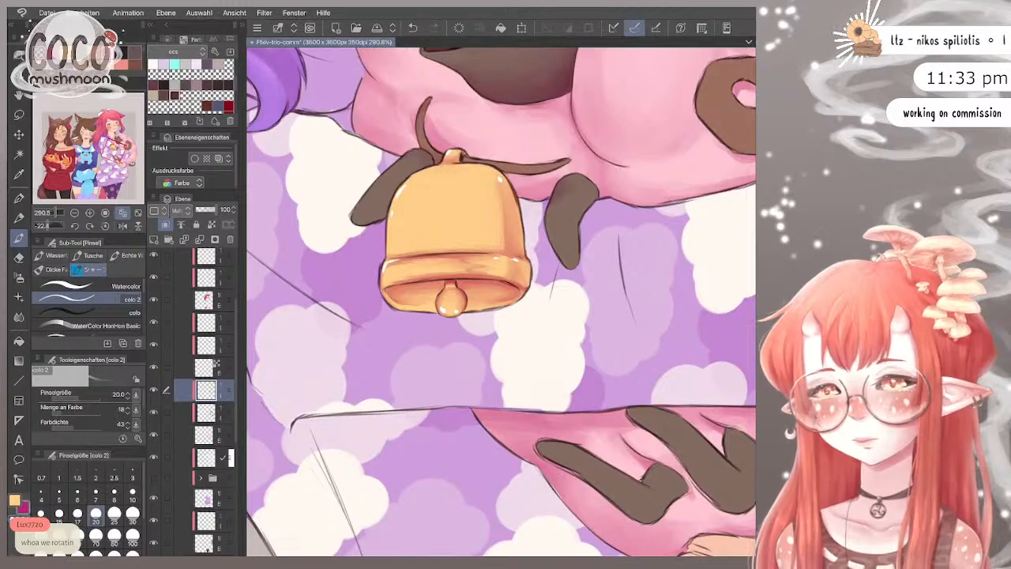
key(bracketright)
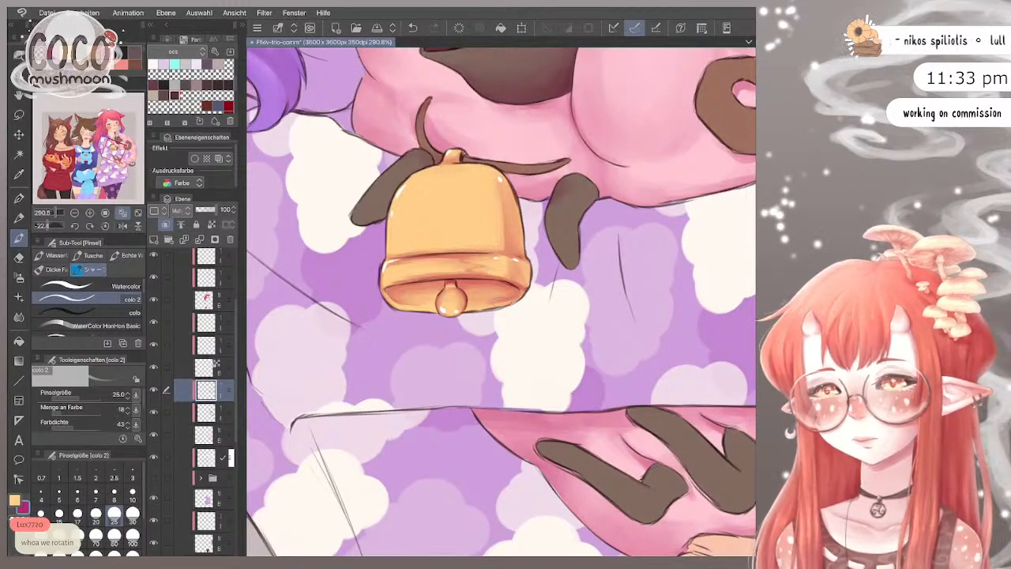
drag(398, 236, 384, 253)
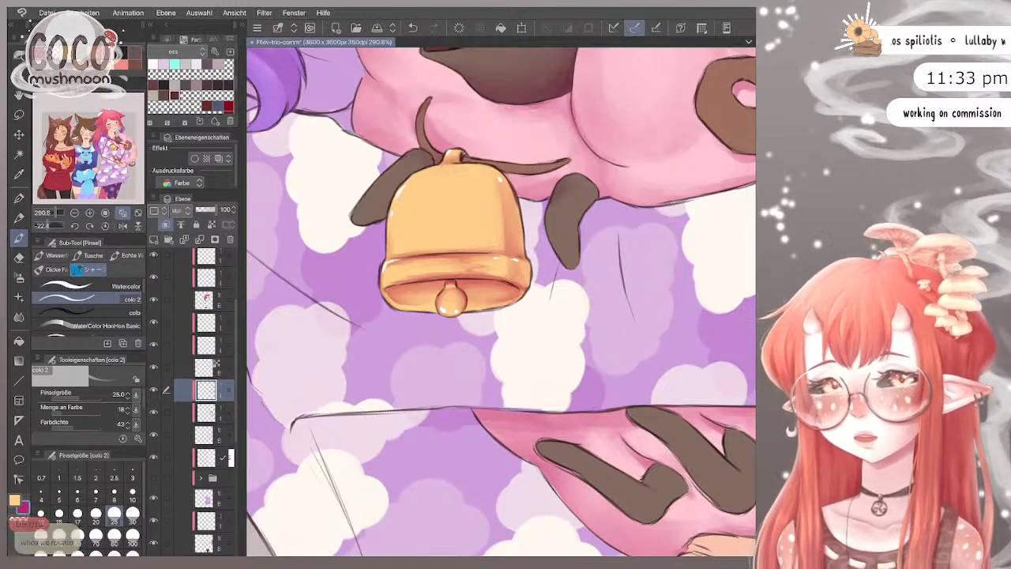
key(bracketleft)
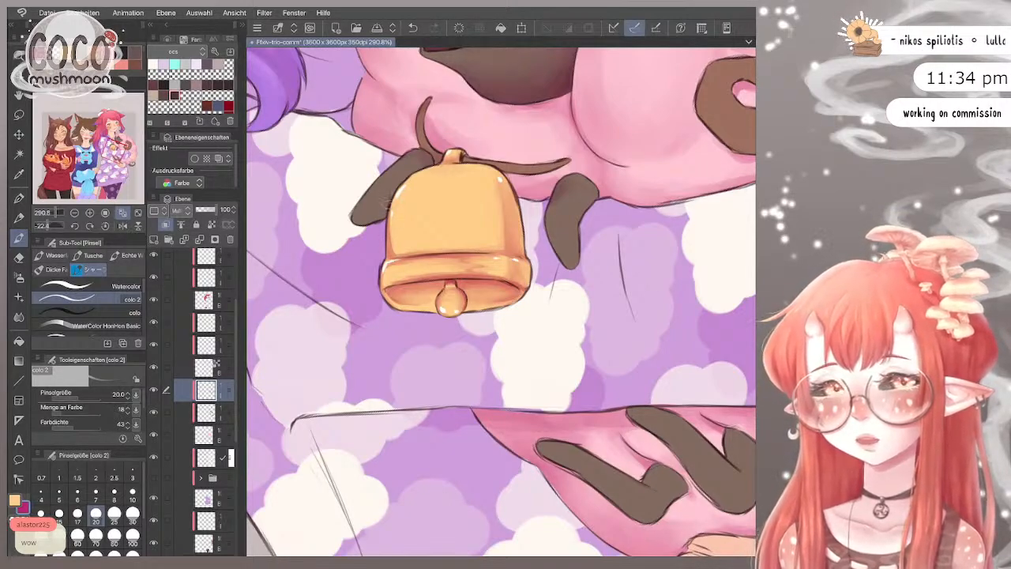
key(ctrl+z)
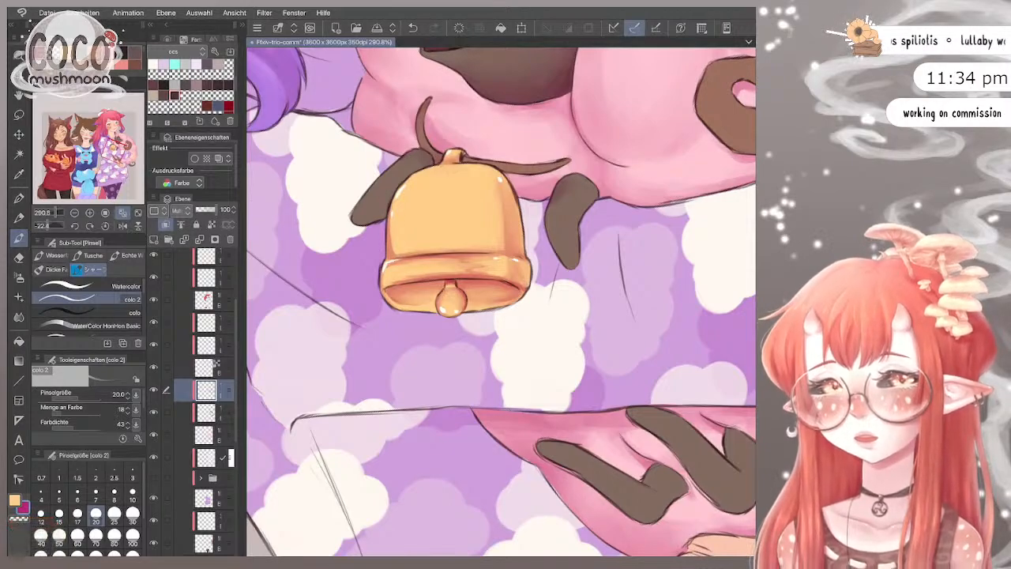
scroll(501, 302, up, 3)
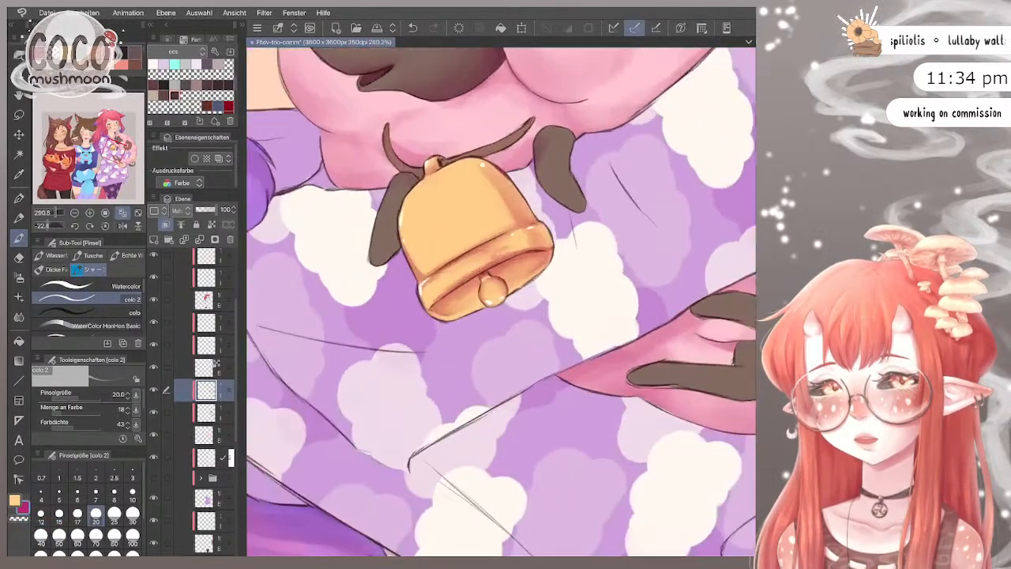
scroll(501, 302, up, 1)
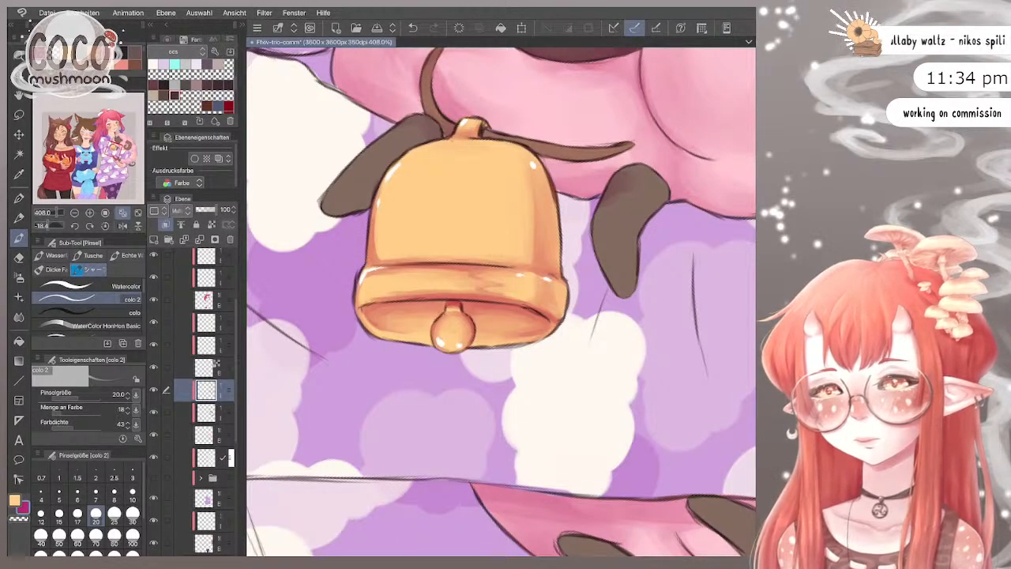
Step: Deepen the shading on the lower right of the bell's body above the rim with the colo 2 brush at sizes 30 and 17
click(132, 521)
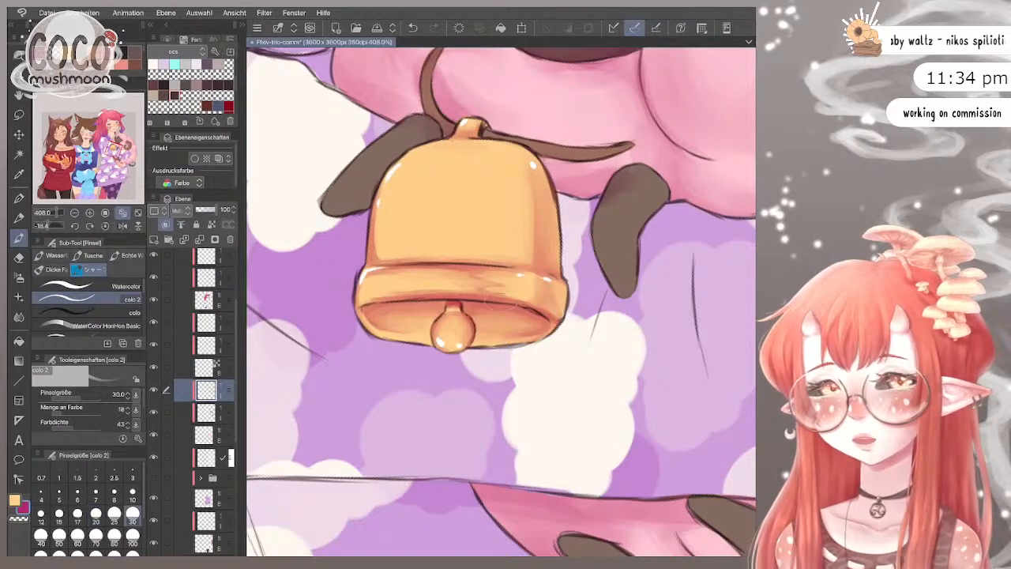
mouse_move(482, 259)
mouse_down()
mouse_move(523, 242)
mouse_move(520, 223)
mouse_move(528, 253)
mouse_move(509, 246)
mouse_move(517, 207)
mouse_move(518, 227)
mouse_move(509, 226)
mouse_move(526, 223)
mouse_move(521, 212)
mouse_move(466, 263)
mouse_up()
drag(507, 238, 491, 250)
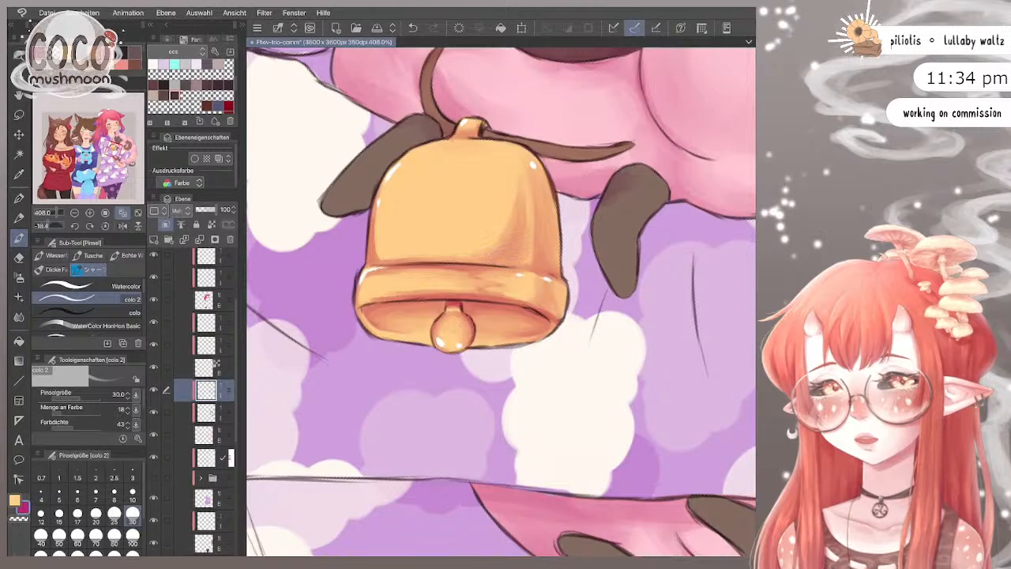
click(77, 514)
drag(524, 258, 514, 262)
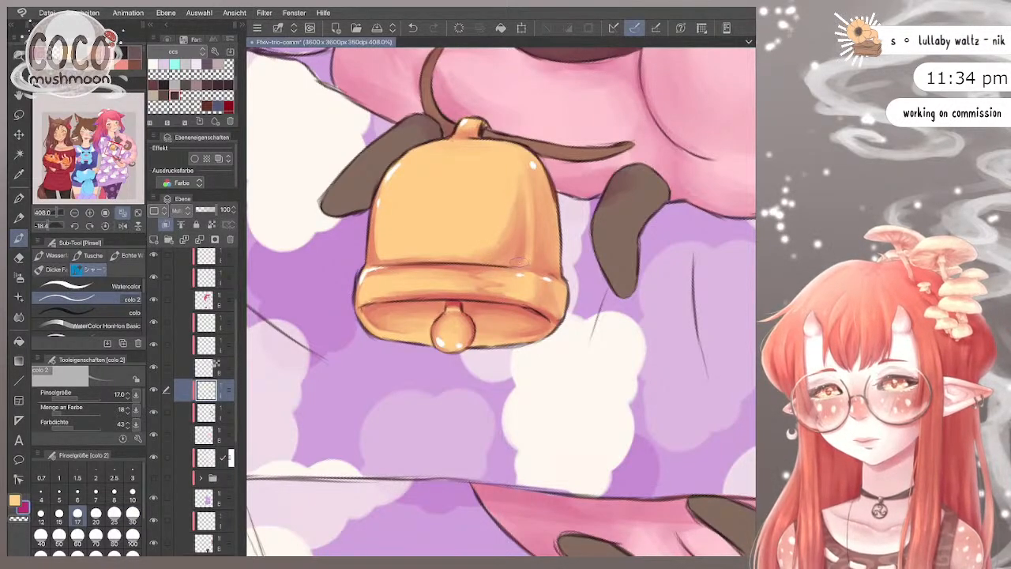
Step: Blend the shadow along the bell's body above the rim using transparent colour with the colo 2 brush at sizes 17 and 25
drag(632, 230, 513, 119)
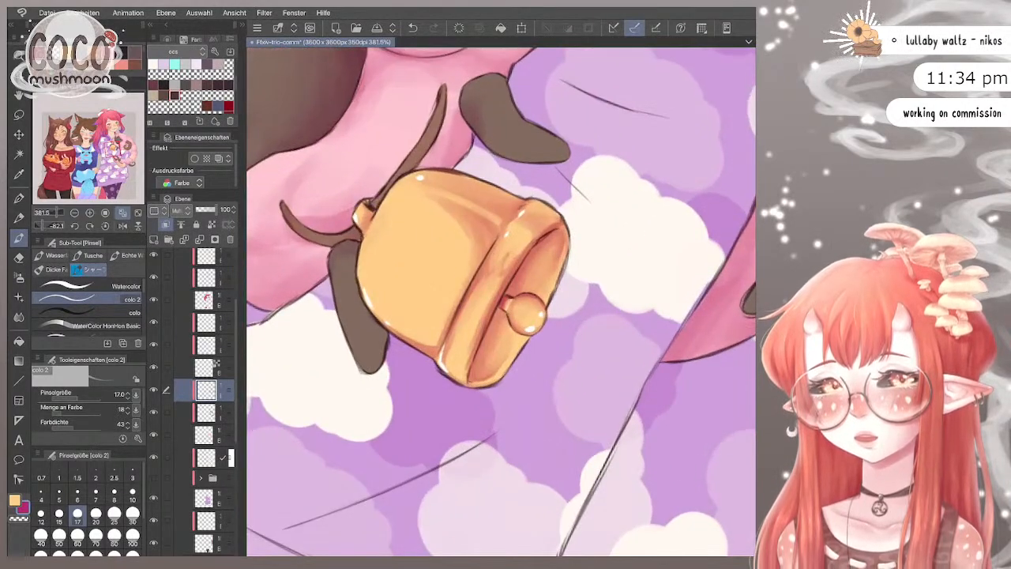
drag(515, 216, 465, 288)
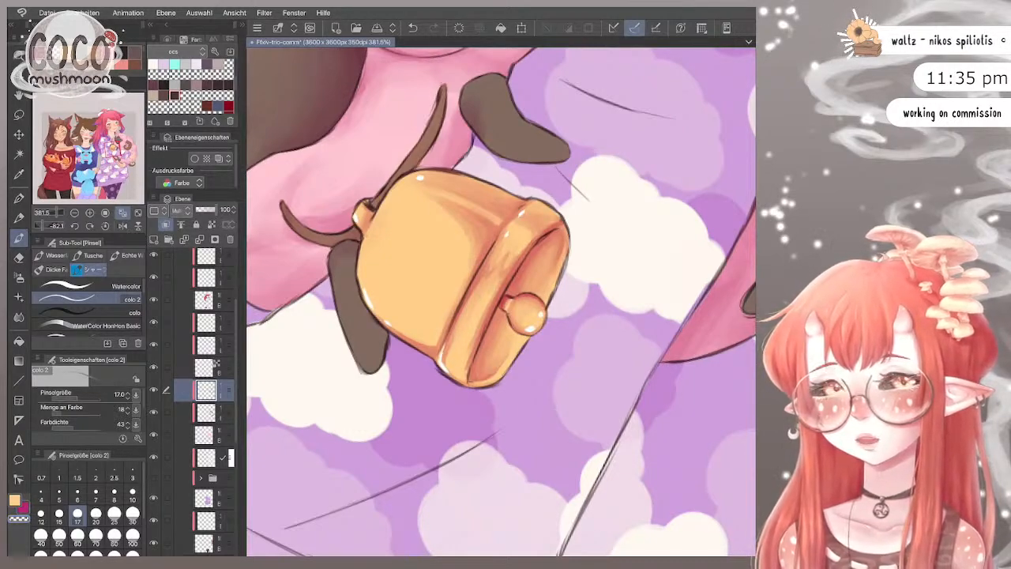
key(bracketright)
key(bracketright)
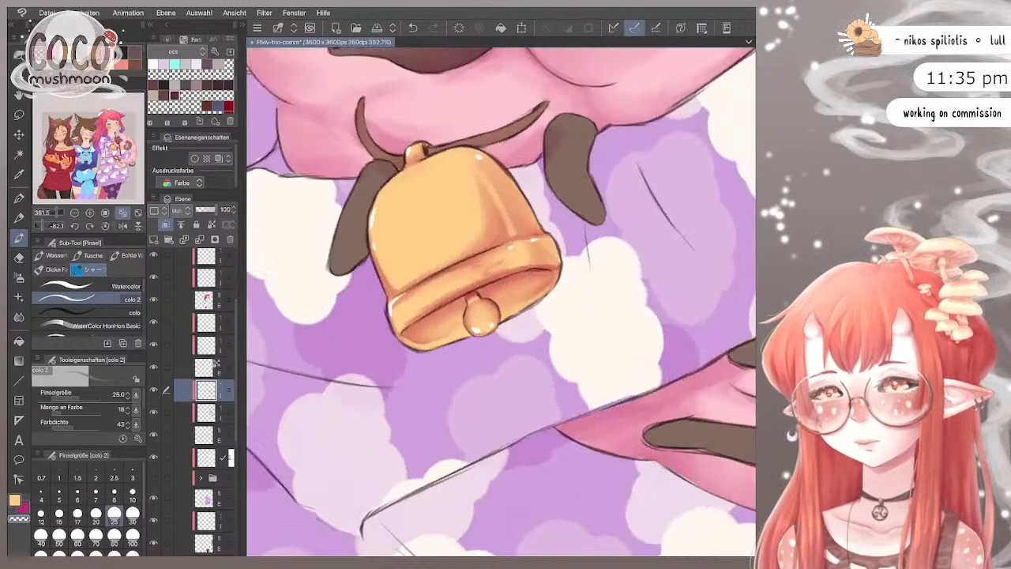
scroll(466, 277, up, 2)
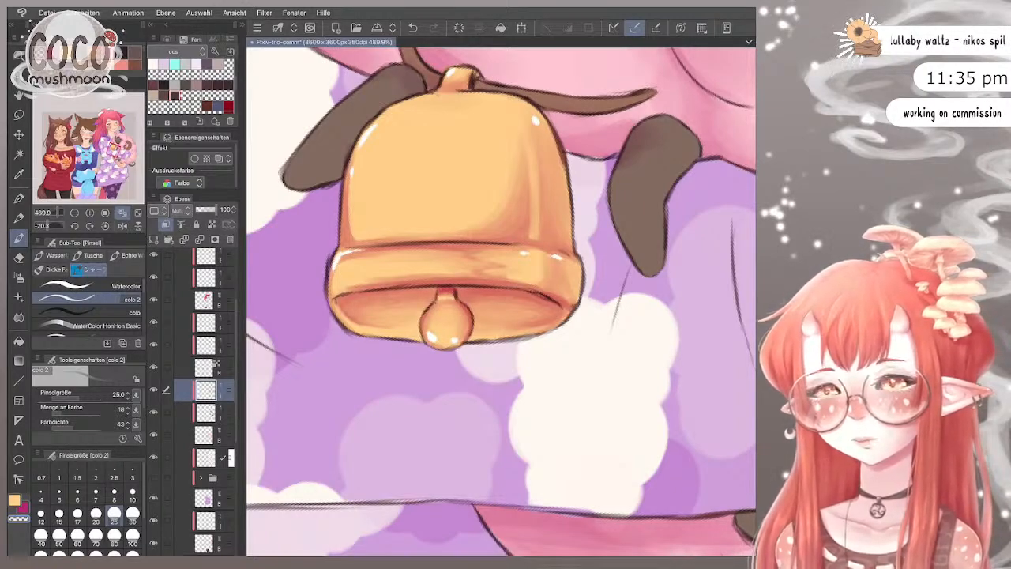
Step: Refine the shading along the right edge of the bell's body with the colo 2 brush at size 17
click(122, 226)
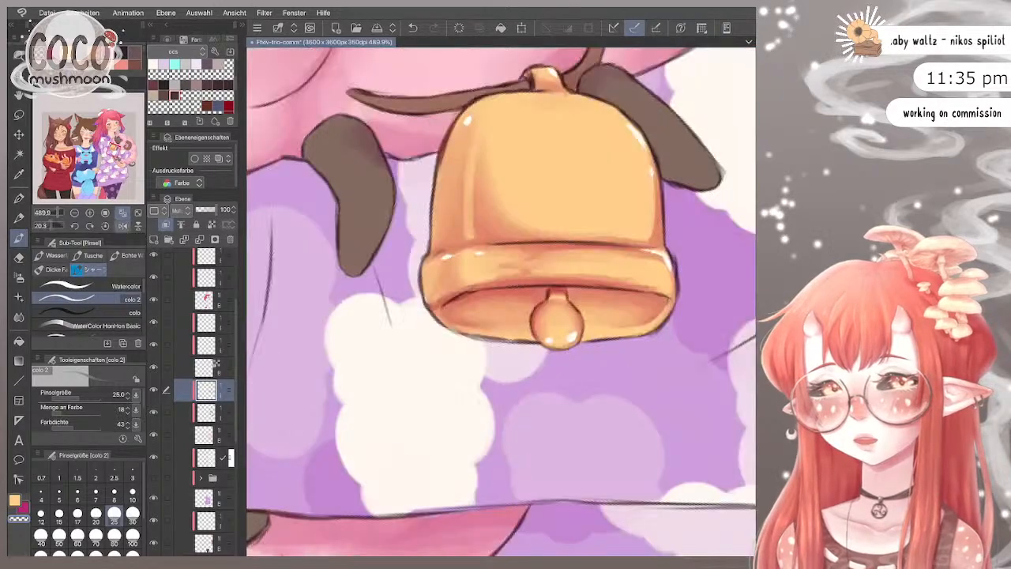
scroll(501, 301, down, 1)
drag(546, 311, 481, 315)
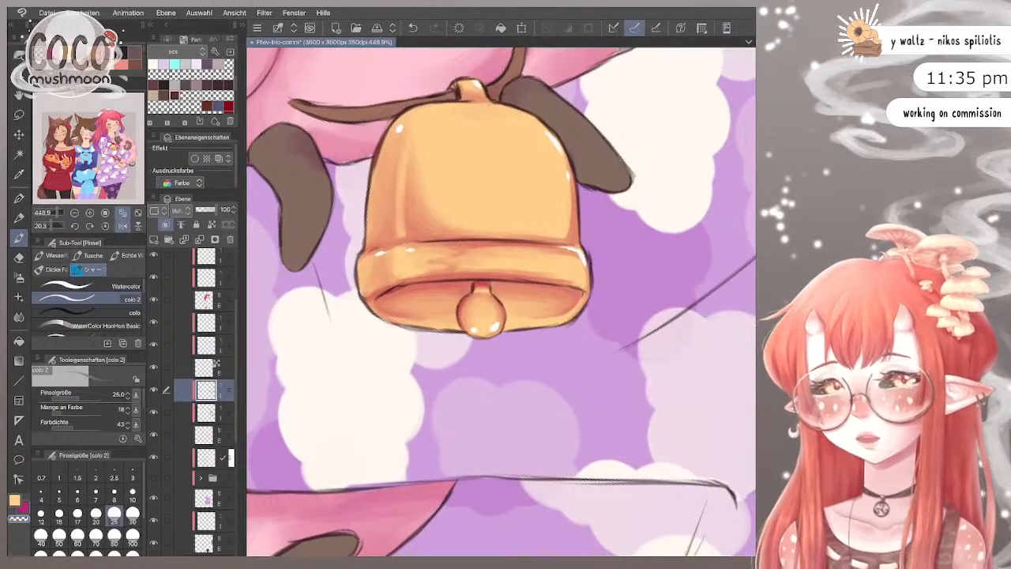
key(bracketleft)
key(bracketleft)
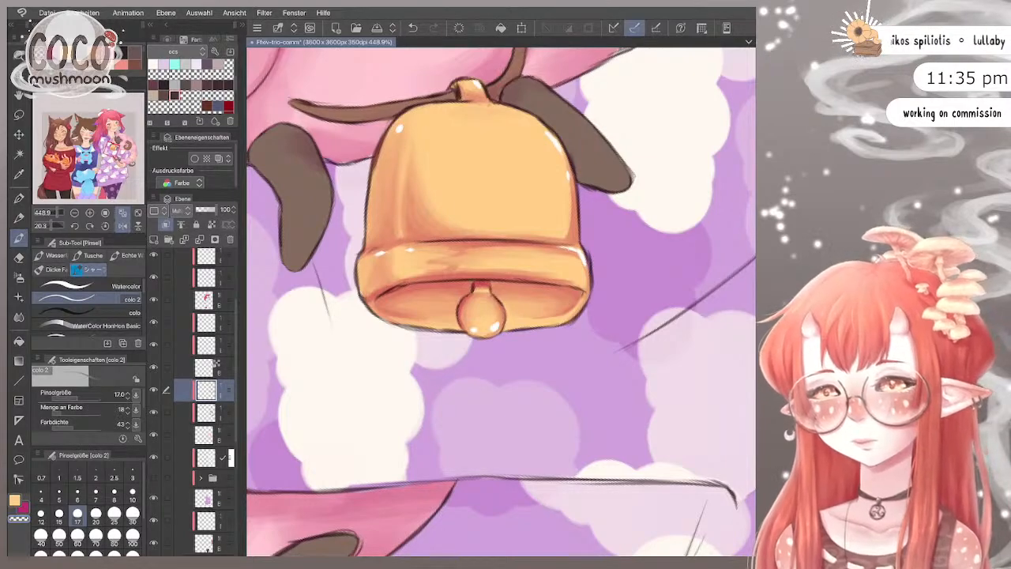
scroll(501, 302, down, 1)
click(122, 226)
scroll(501, 302, down, 1)
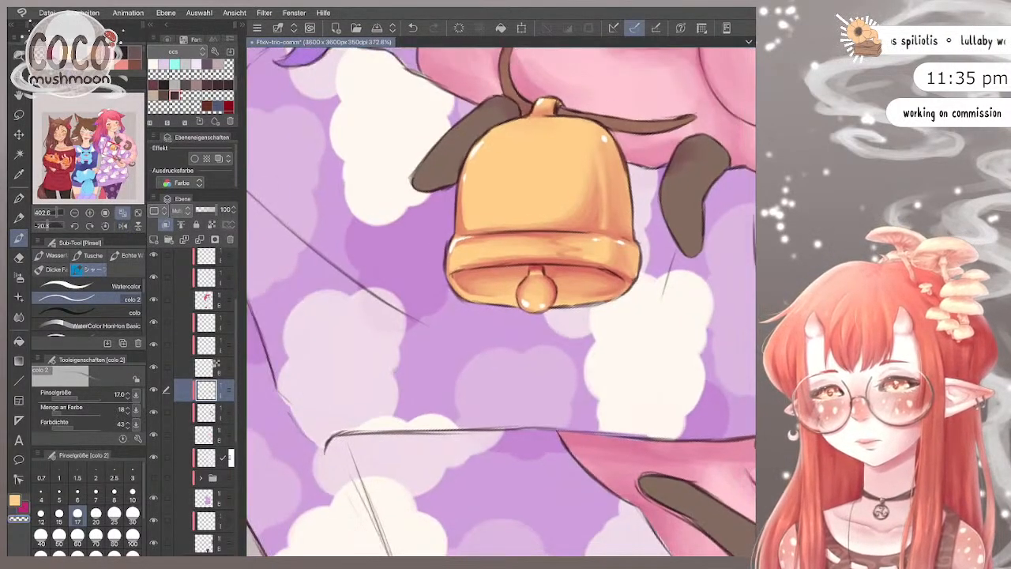
scroll(500, 302, down, 2)
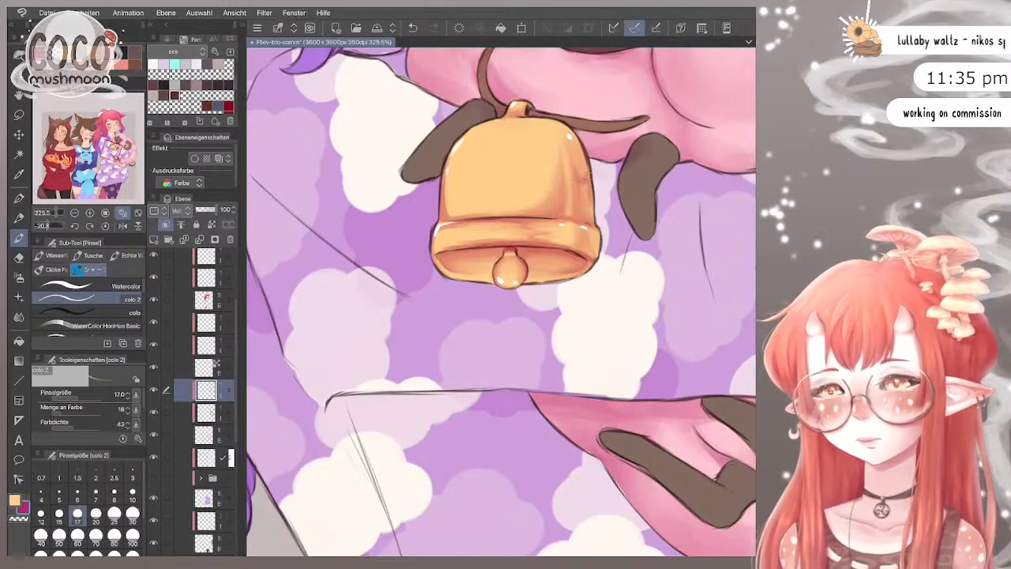
drag(588, 175, 591, 206)
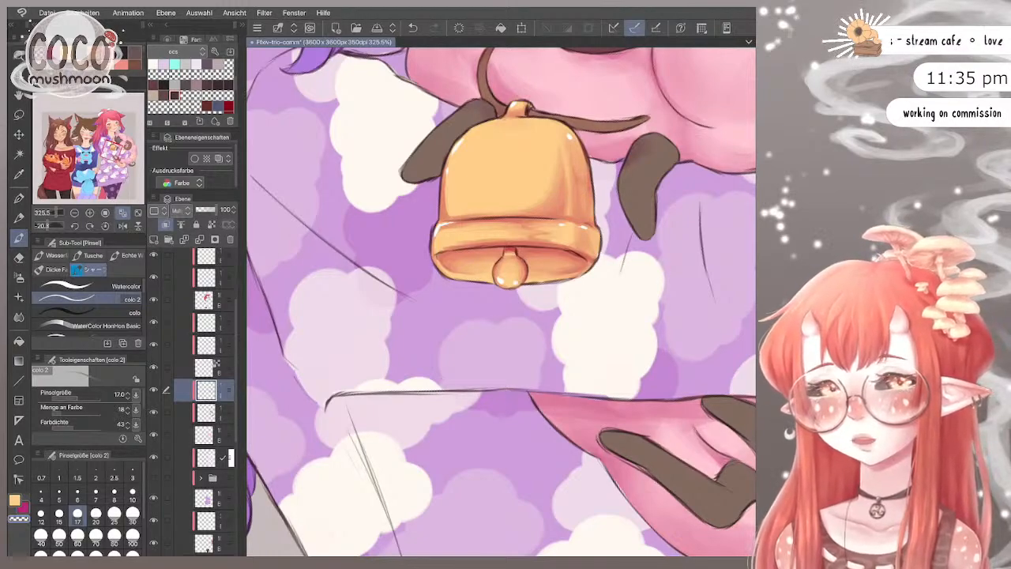
drag(584, 146, 591, 201)
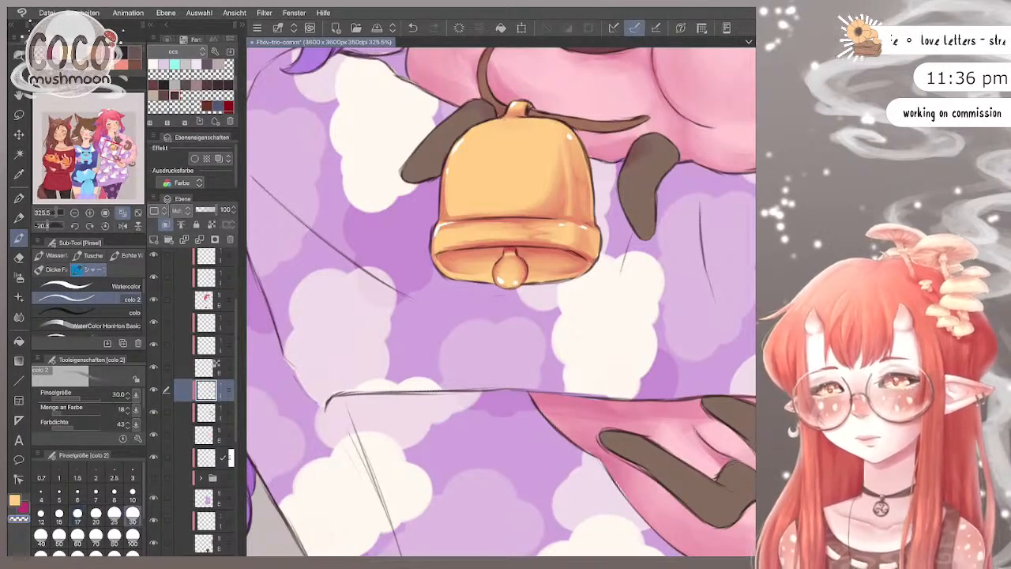
Step: Shade the left side of the bell's body at brush size 70 and the rim's left end at size 30 with colo 2
click(96, 535)
mouse_move(454, 162)
mouse_down()
mouse_move(473, 195)
mouse_move(455, 207)
mouse_move(465, 194)
mouse_move(465, 130)
mouse_move(462, 204)
mouse_move(453, 186)
mouse_move(464, 159)
mouse_up()
drag(465, 205, 483, 223)
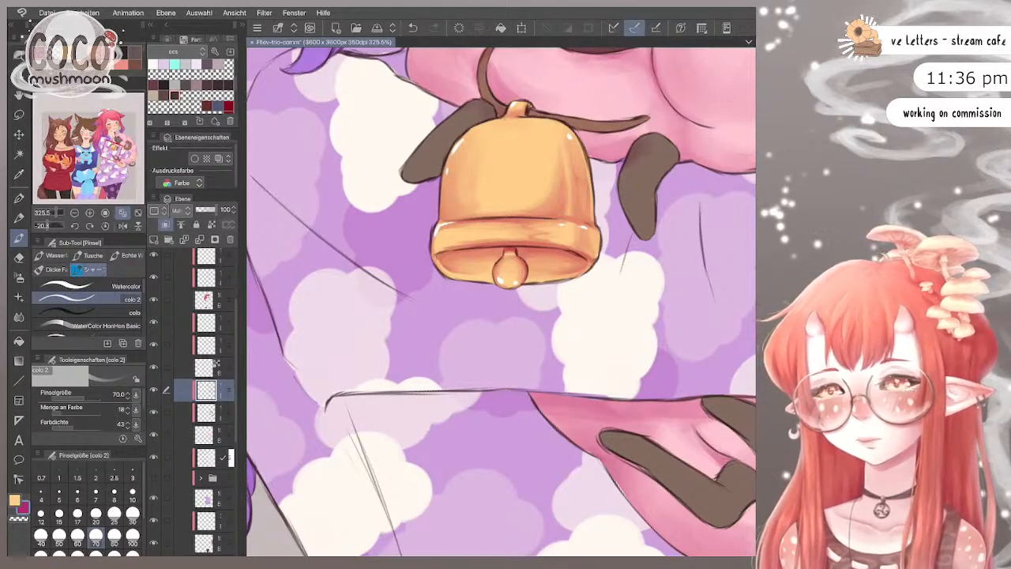
click(132, 514)
mouse_move(440, 237)
mouse_down()
mouse_move(441, 253)
mouse_move(452, 231)
mouse_up()
drag(445, 248, 459, 251)
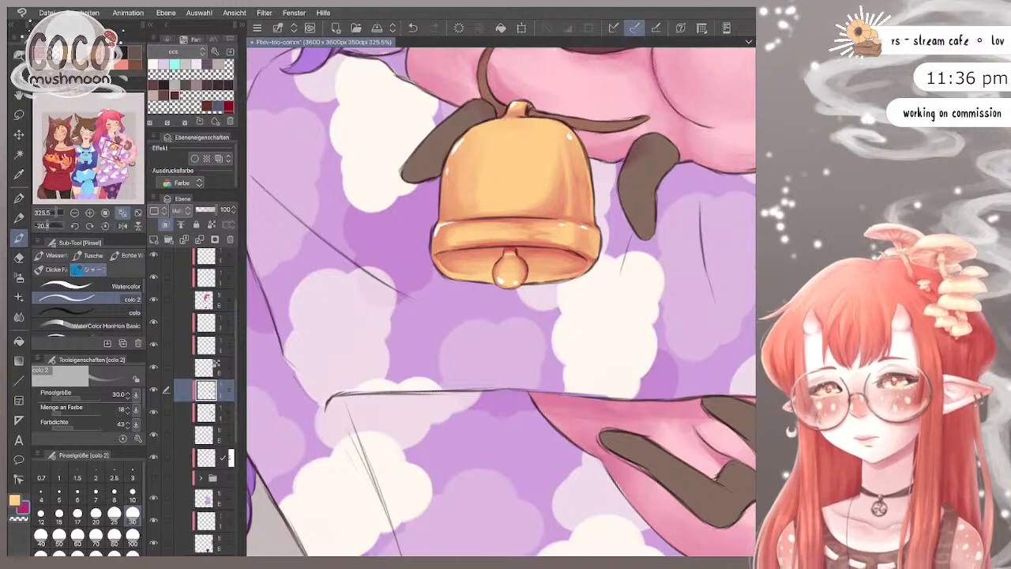
Step: Deepen and blend the bell's upper-left curve and outer edges down to the rim with the colo 2 brush at size 30
mouse_move(448, 199)
mouse_down()
mouse_move(453, 154)
mouse_move(487, 121)
mouse_up()
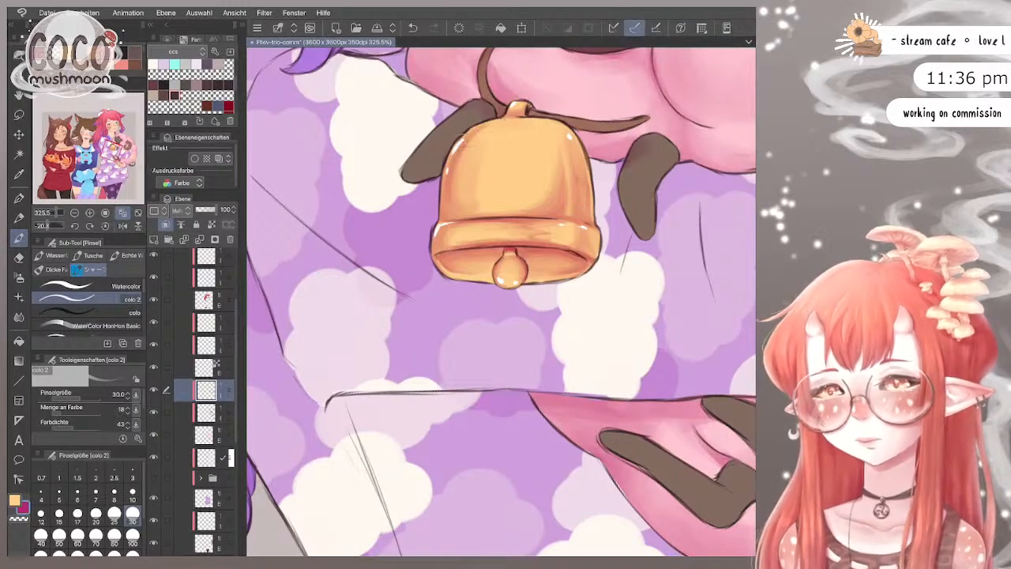
mouse_move(453, 186)
mouse_down()
mouse_move(468, 143)
mouse_move(496, 120)
mouse_move(455, 182)
mouse_move(489, 132)
mouse_move(482, 134)
mouse_up()
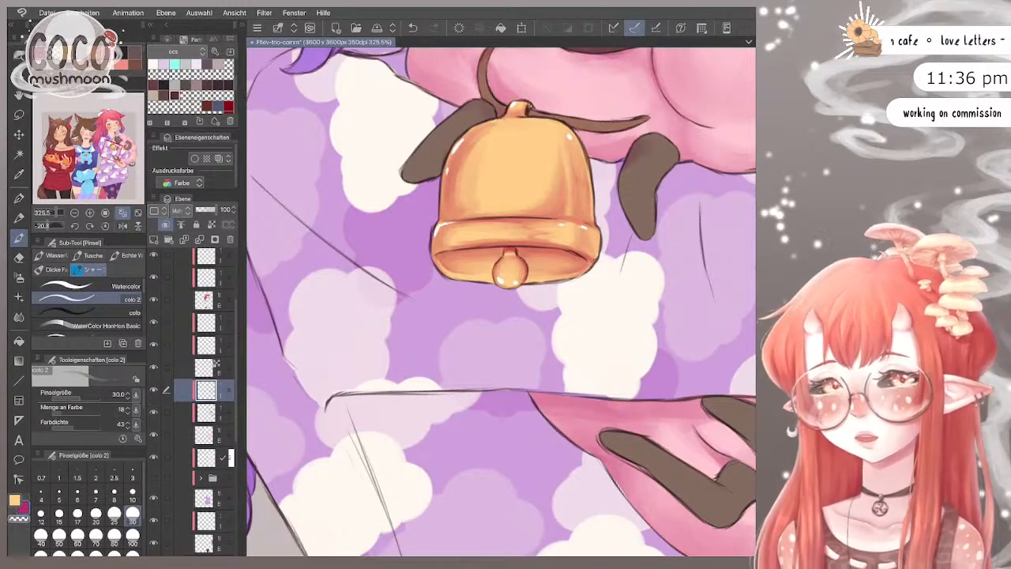
drag(474, 140, 459, 179)
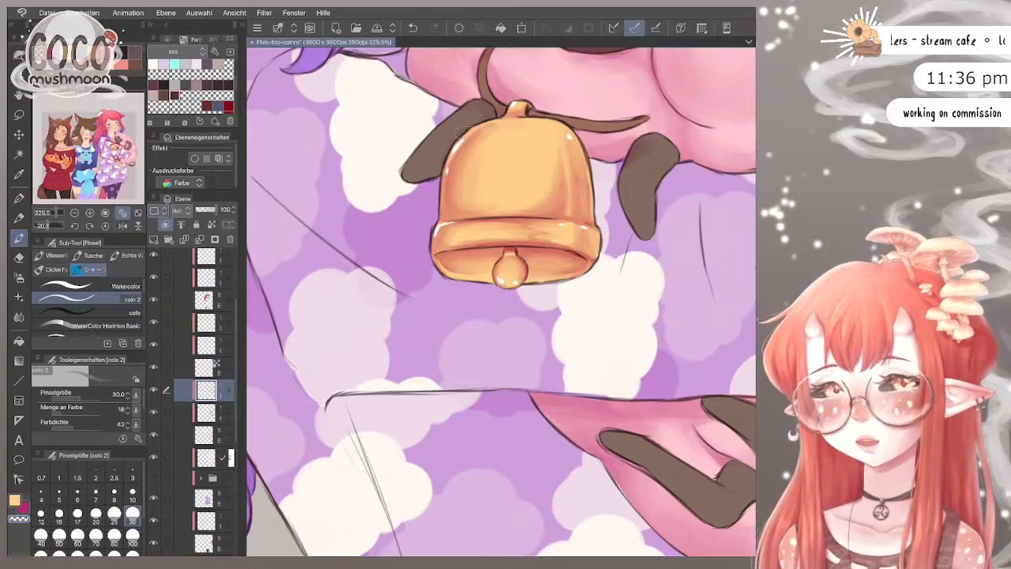
drag(452, 158, 430, 264)
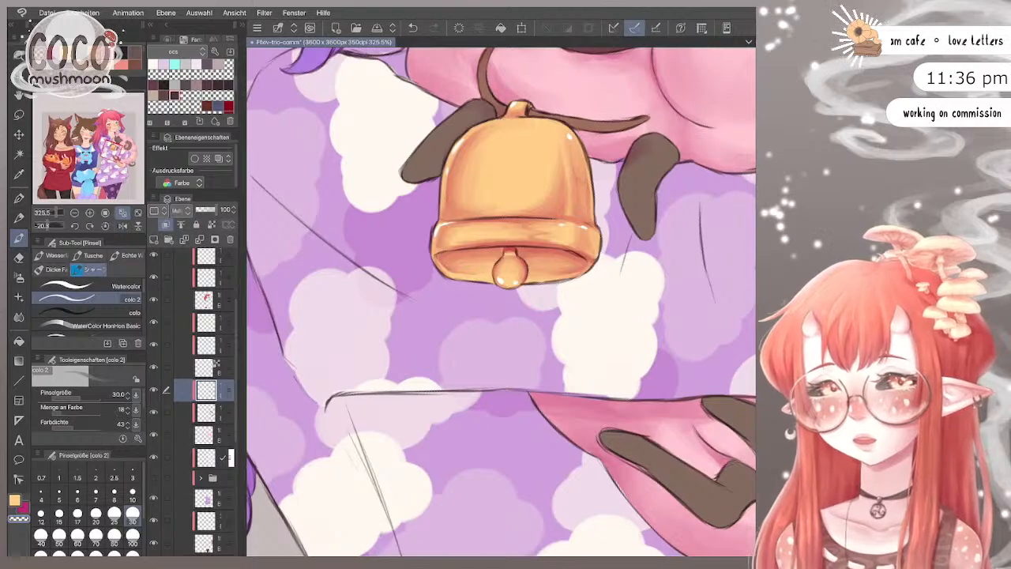
mouse_move(563, 122)
mouse_down()
mouse_move(579, 125)
mouse_move(590, 158)
mouse_move(600, 229)
mouse_move(594, 281)
mouse_move(597, 263)
mouse_up()
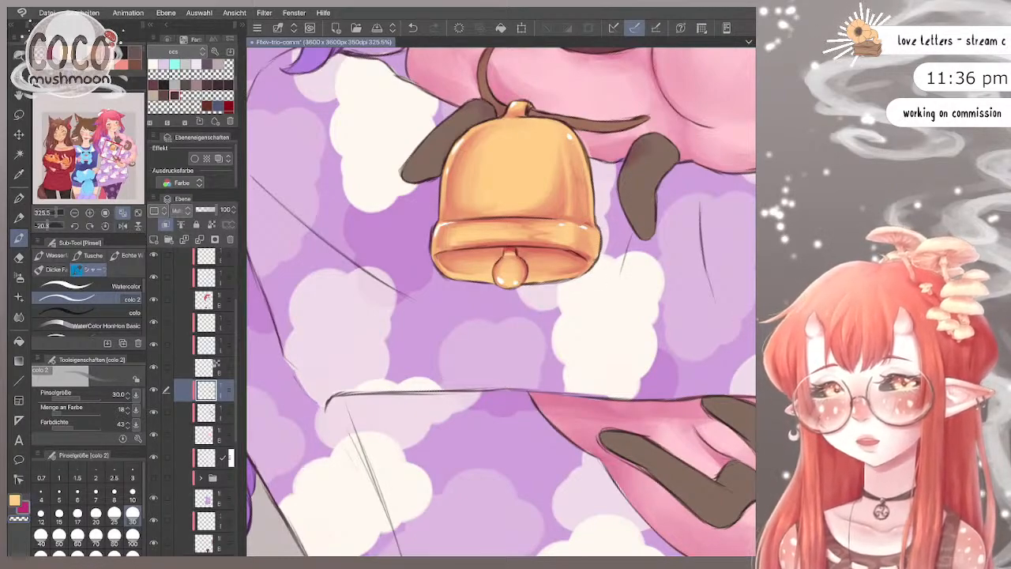
Step: Set the colo 2 brush to size 15 and save the illustration file
click(60, 513)
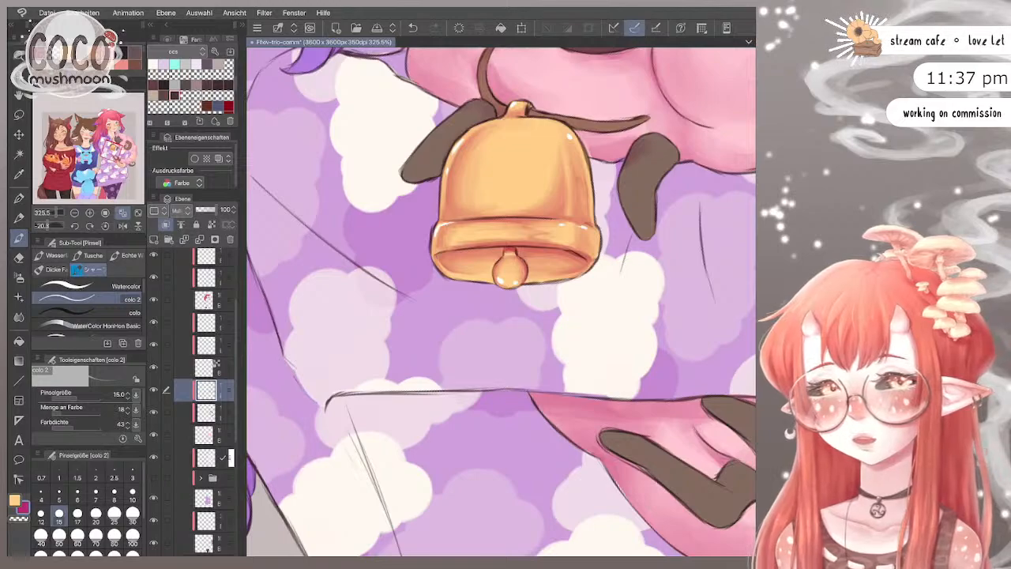
click(46, 12)
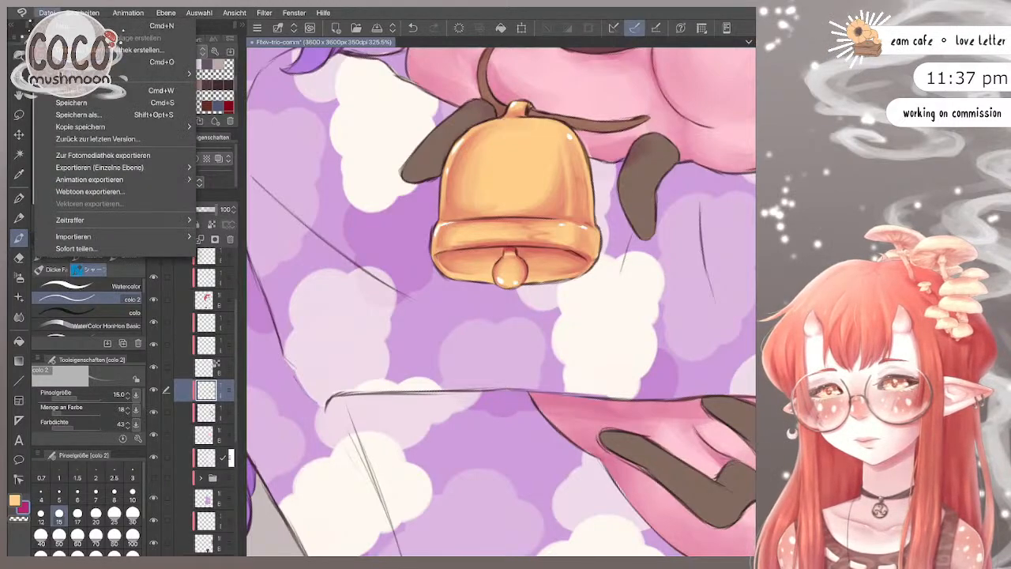
click(75, 102)
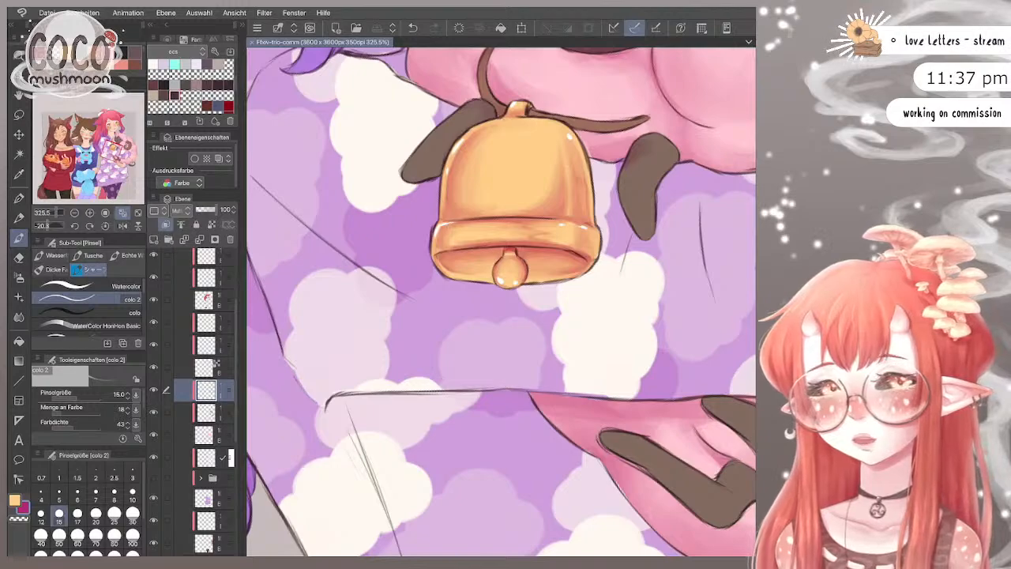
Step: Paint curled ornaments on both sides of the bell's body on a new layer with colo 2 at size 20, and set its blending to Multiply
scroll(530, 361, down, 6)
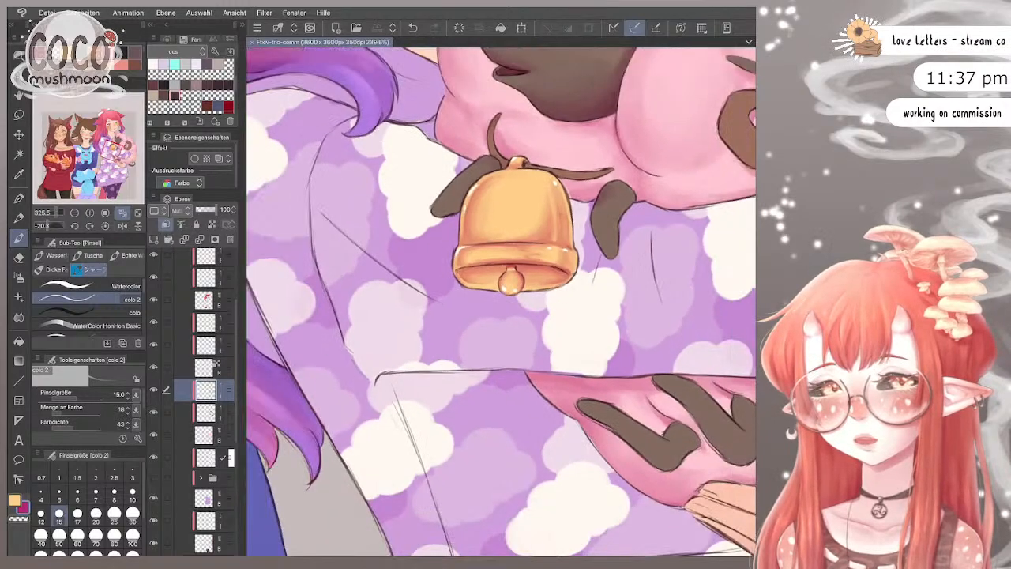
scroll(501, 297, up, 3)
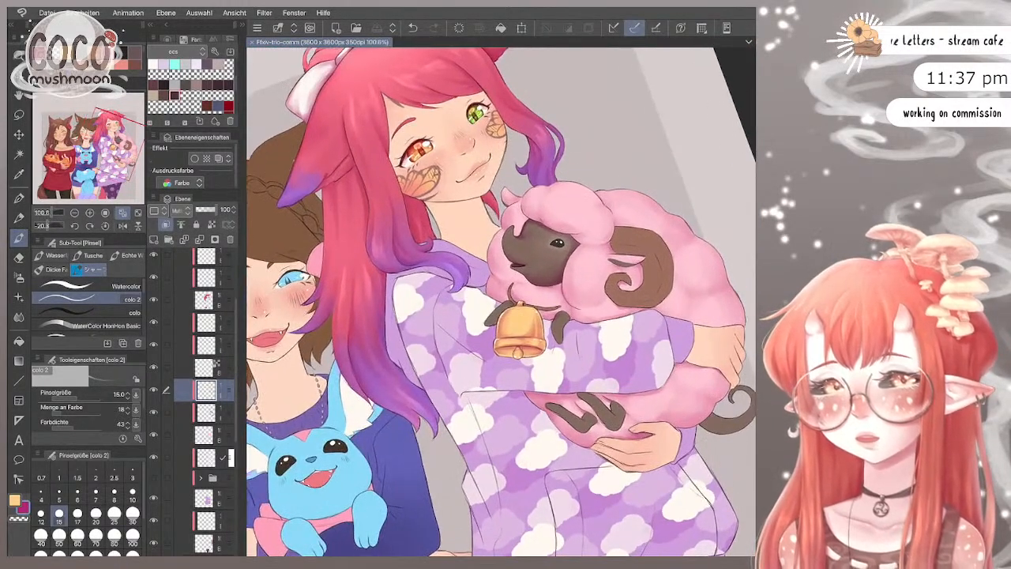
scroll(521, 303, up, 4)
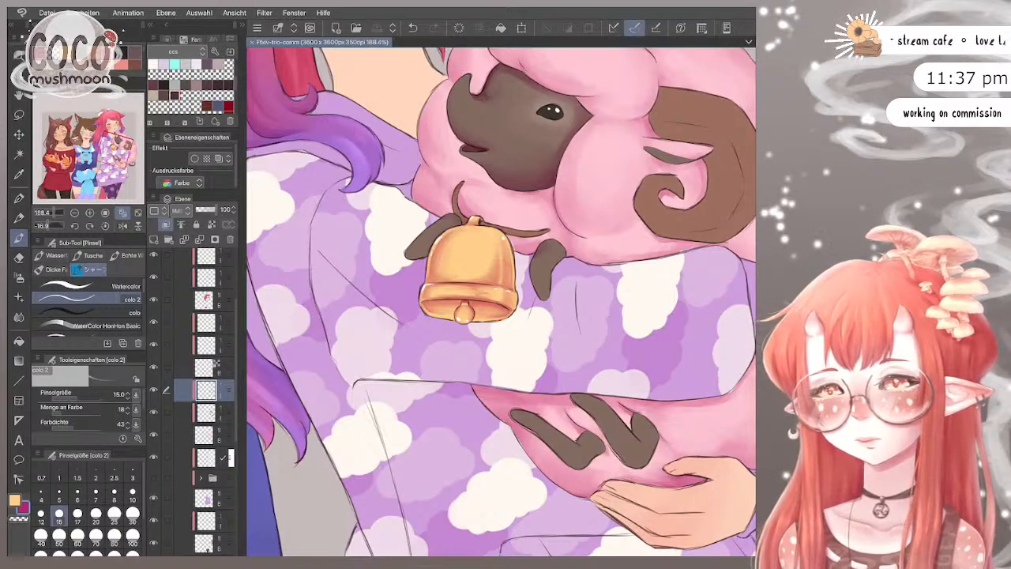
key(ctrl+shift+n)
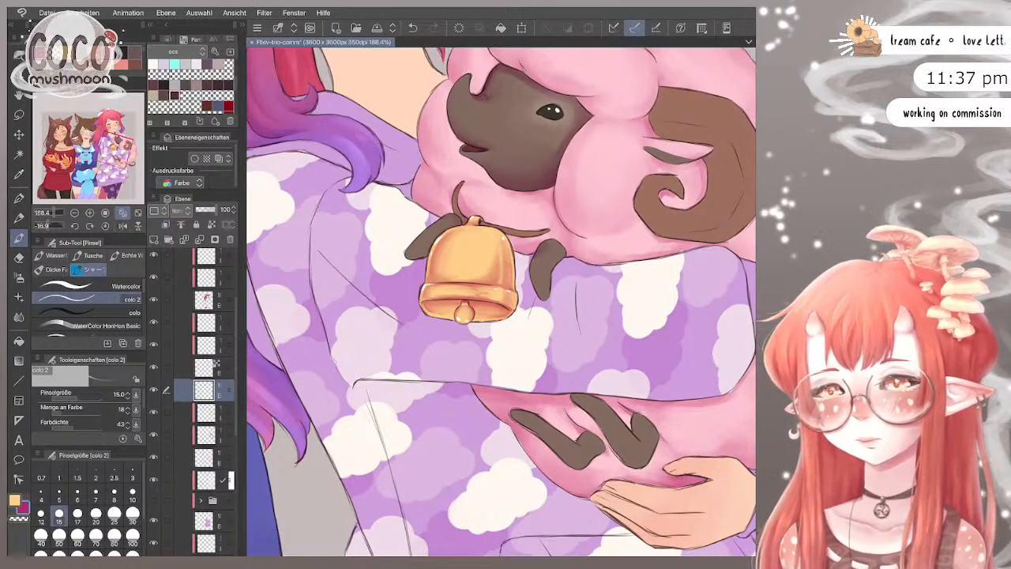
click(96, 513)
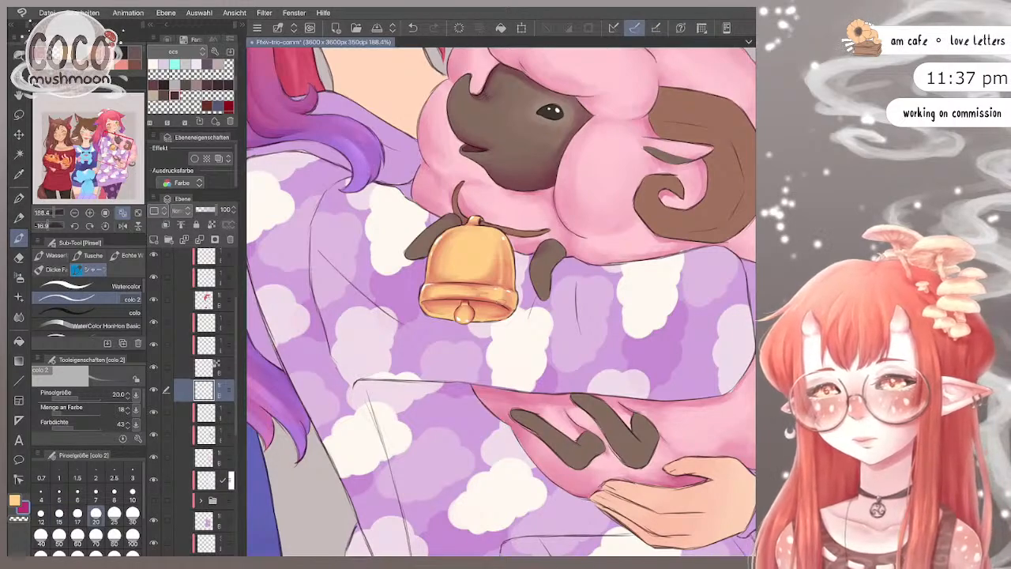
mouse_move(441, 253)
mouse_down()
mouse_move(451, 274)
mouse_move(439, 257)
mouse_move(451, 273)
mouse_move(490, 262)
mouse_up()
click(182, 211)
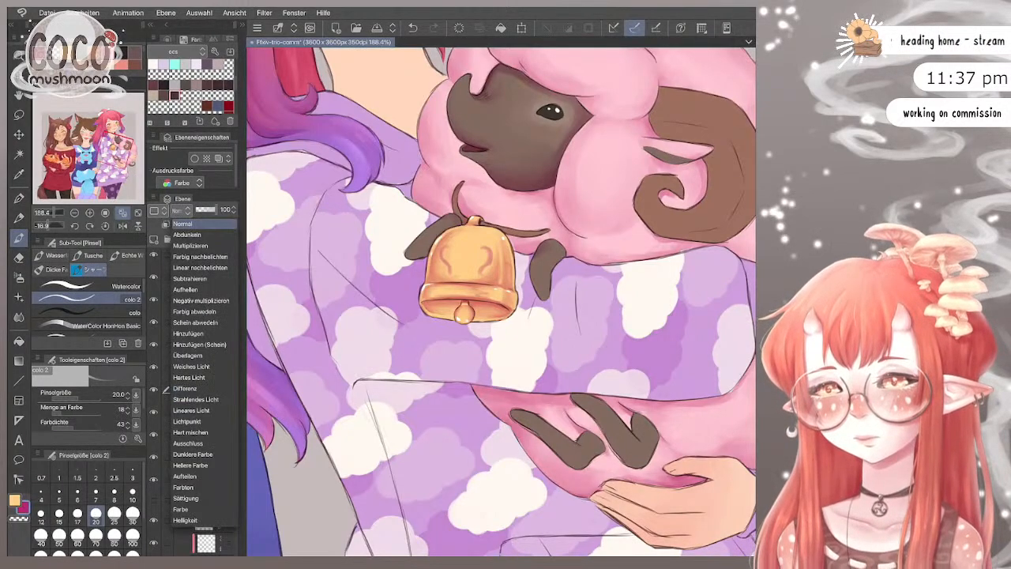
click(194, 250)
Step: Add a central leaf motif and small marks near the bell's top, and extend the side ornaments into S-shaped curls
mouse_move(444, 257)
mouse_down()
mouse_move(458, 265)
mouse_move(465, 234)
mouse_move(478, 250)
mouse_move(473, 266)
mouse_move(459, 272)
mouse_move(468, 230)
mouse_move(477, 263)
mouse_move(453, 266)
mouse_move(480, 273)
mouse_up()
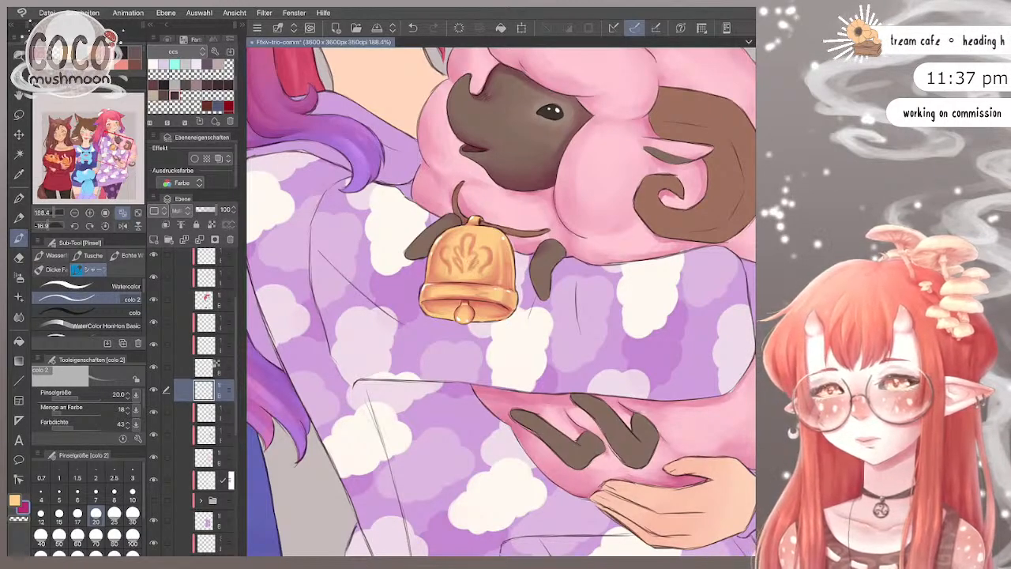
mouse_move(482, 236)
mouse_down()
mouse_move(490, 241)
mouse_move(448, 241)
mouse_up()
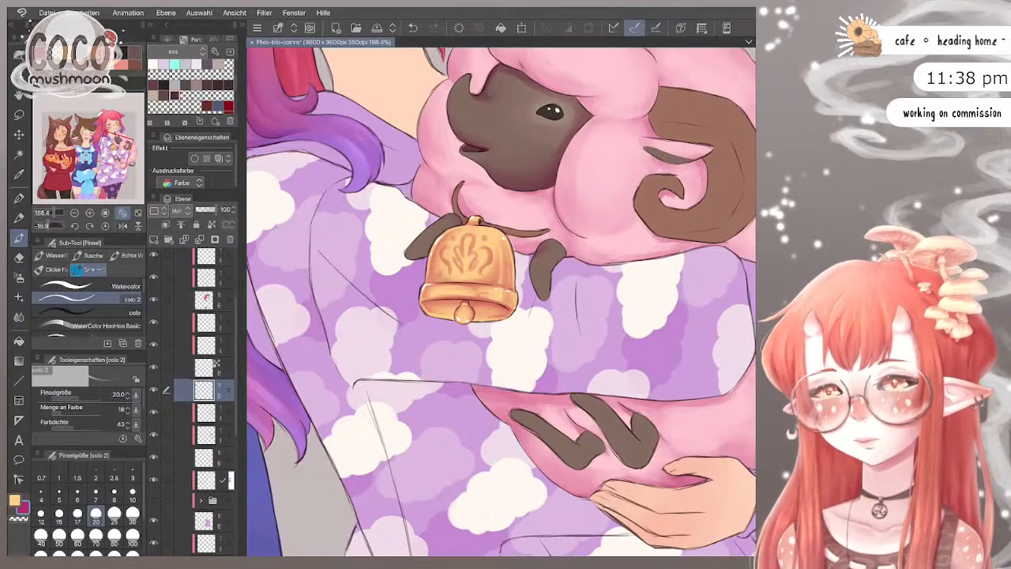
mouse_move(479, 268)
mouse_down()
mouse_move(491, 276)
mouse_move(440, 276)
mouse_move(491, 276)
mouse_up()
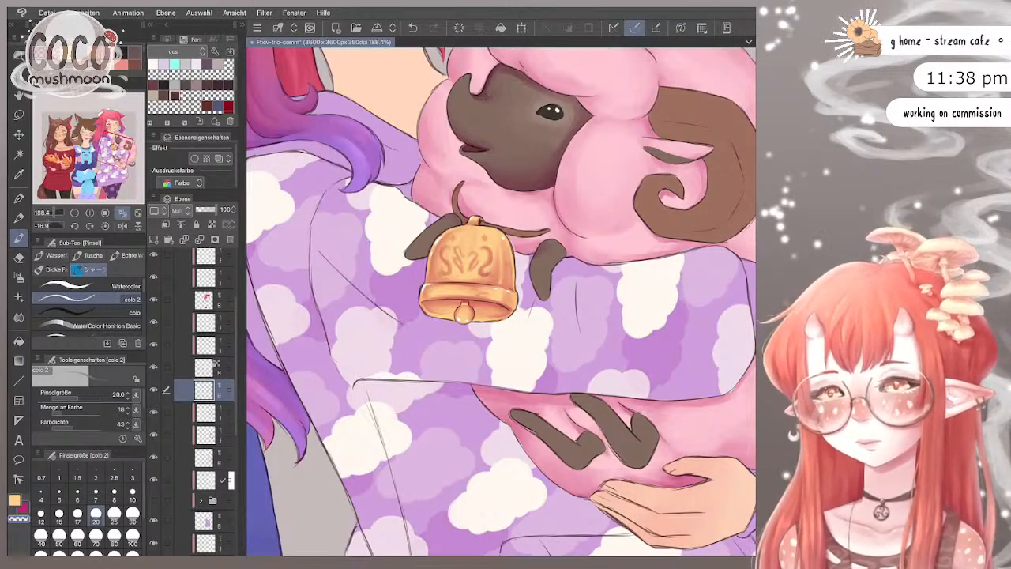
Step: Erase the central leaf motif with the Hard eraser at size 20 and paint a heart-like curl with small dots above using colo 2
key(e)
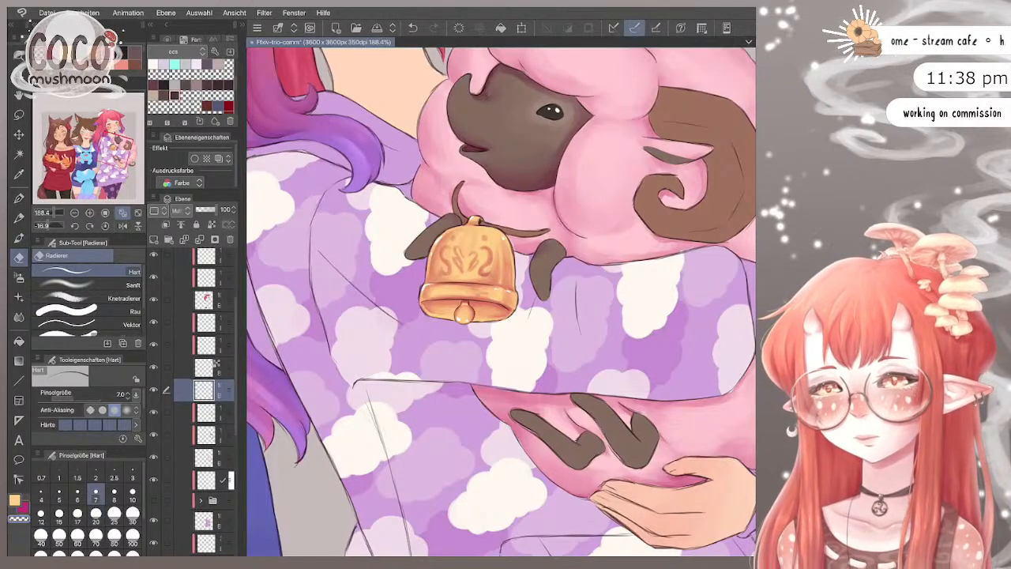
mouse_move(471, 247)
mouse_down()
mouse_move(460, 268)
mouse_move(474, 257)
mouse_up()
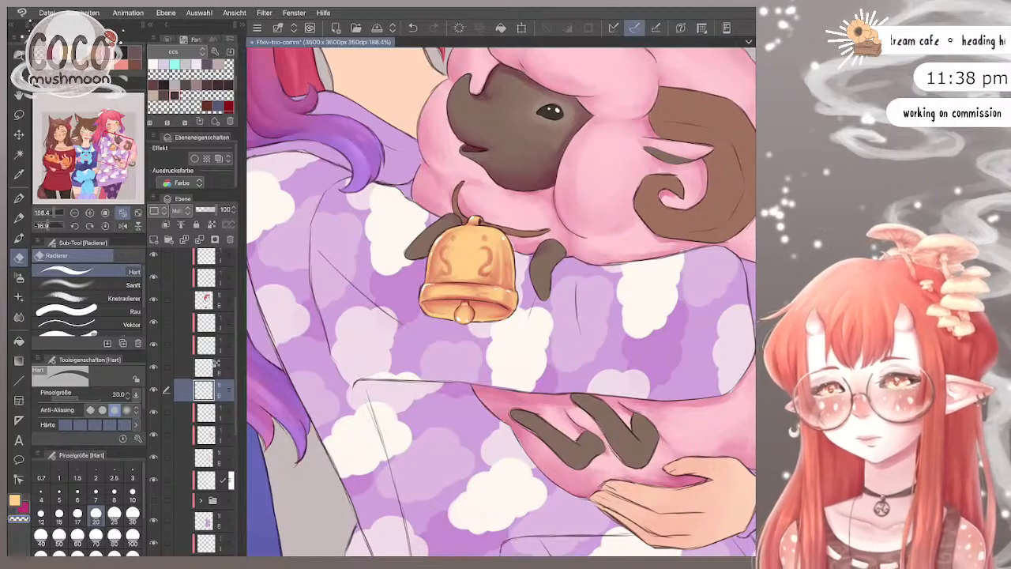
key(b)
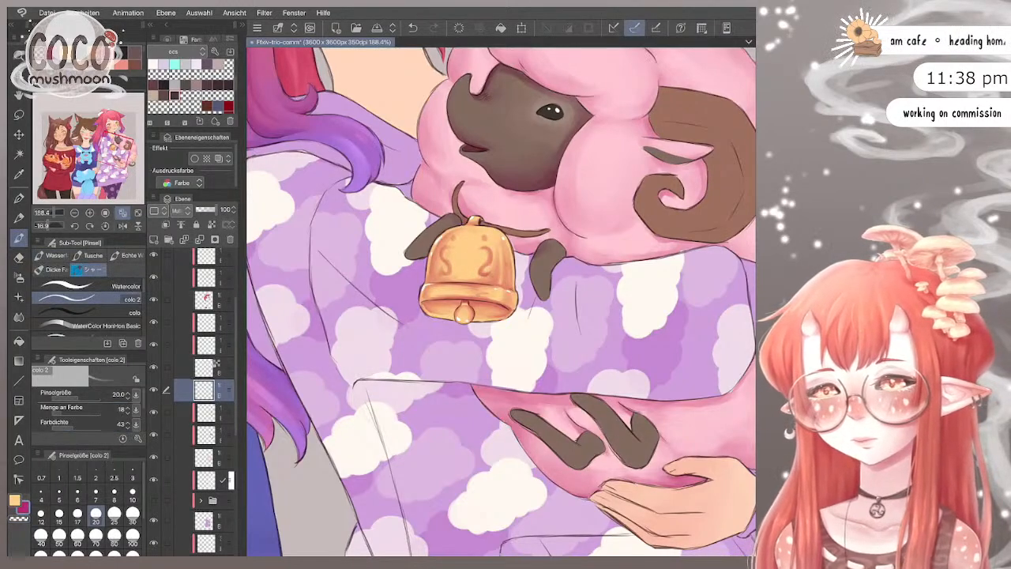
mouse_move(457, 267)
mouse_down()
mouse_move(468, 255)
mouse_move(478, 264)
mouse_up()
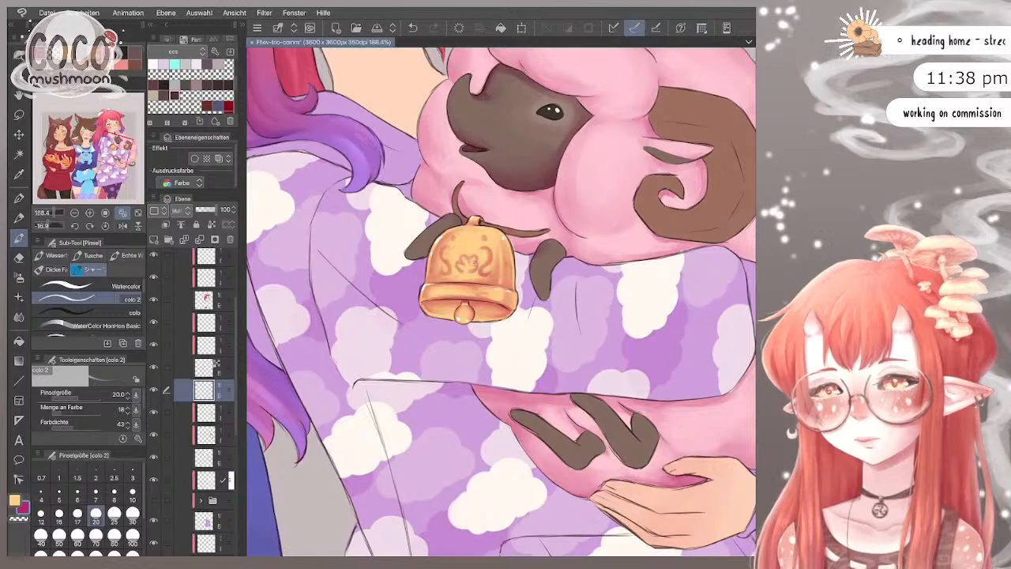
drag(463, 248, 472, 242)
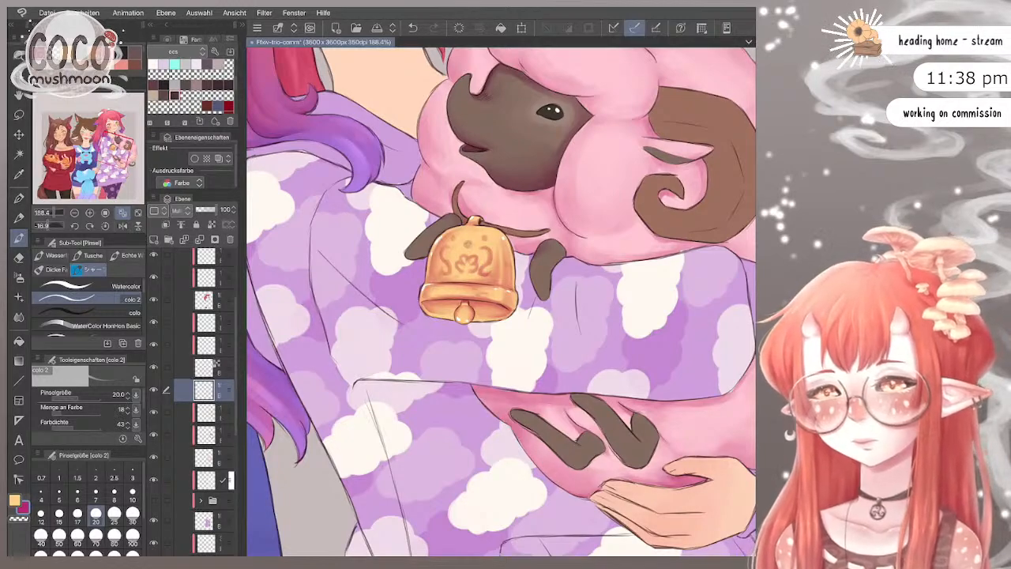
Step: Lasso the central heart-like curl with the dots above it on the bell and adjust them with a transform
scroll(502, 301, down, 5)
scroll(502, 301, up, 4)
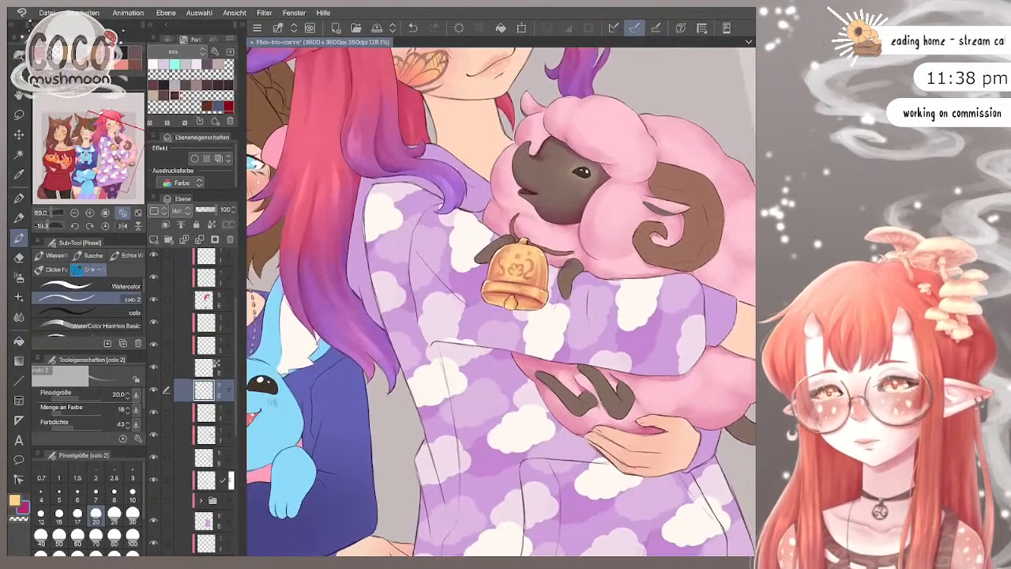
scroll(572, 318, up, 1)
key(m)
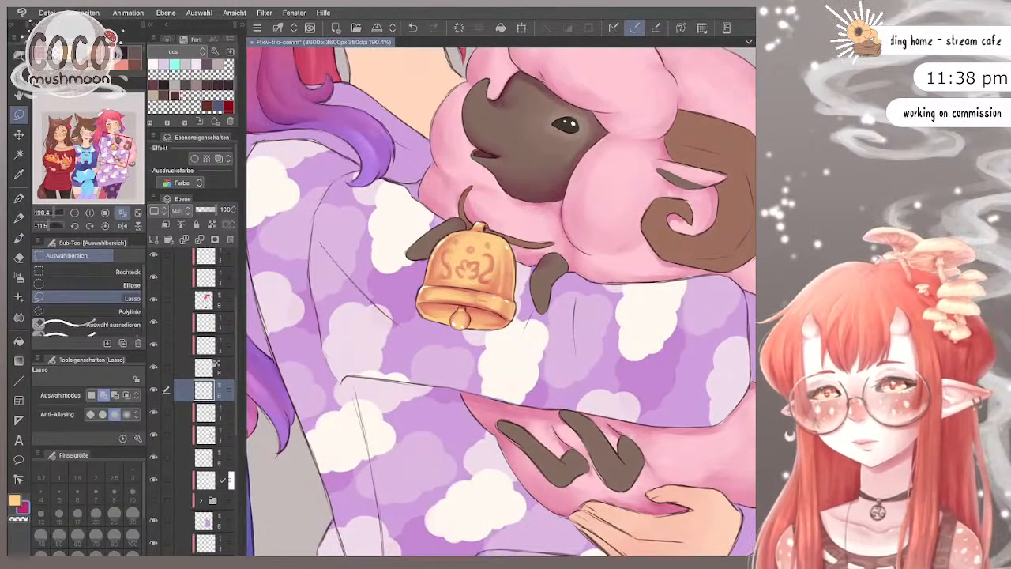
mouse_move(459, 257)
mouse_down()
mouse_move(480, 280)
mouse_move(483, 242)
mouse_up()
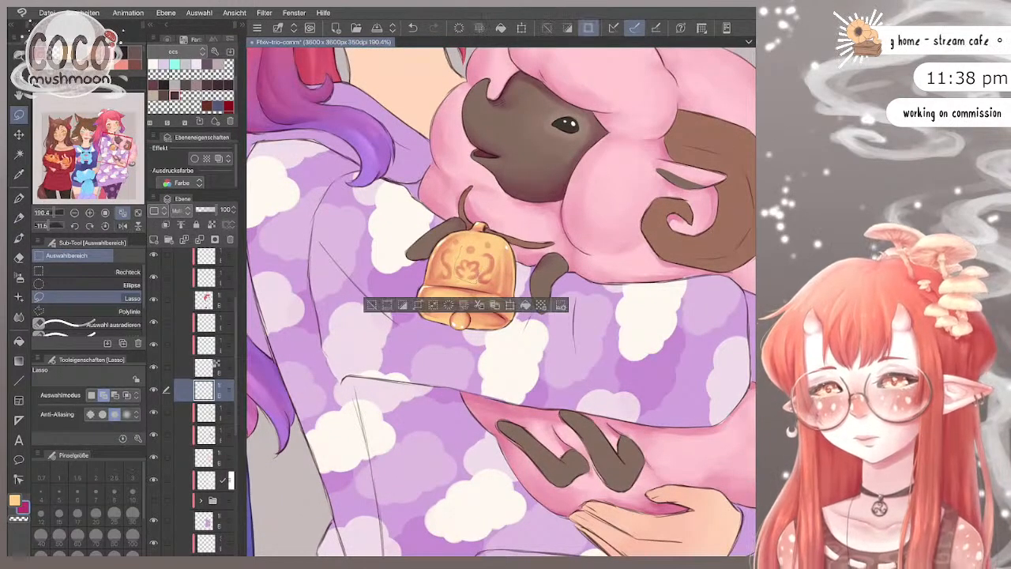
key(ctrl+t)
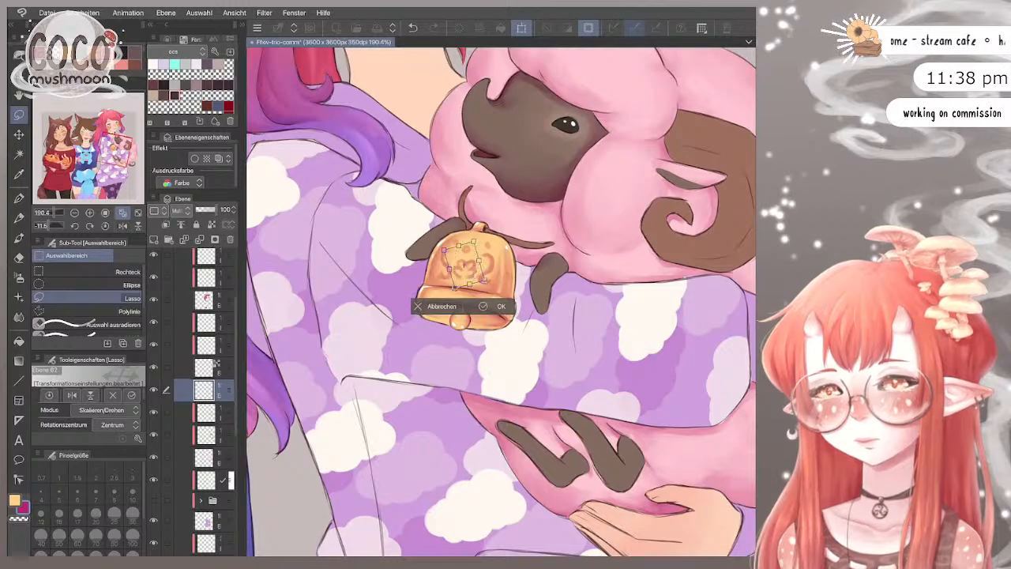
click(484, 308)
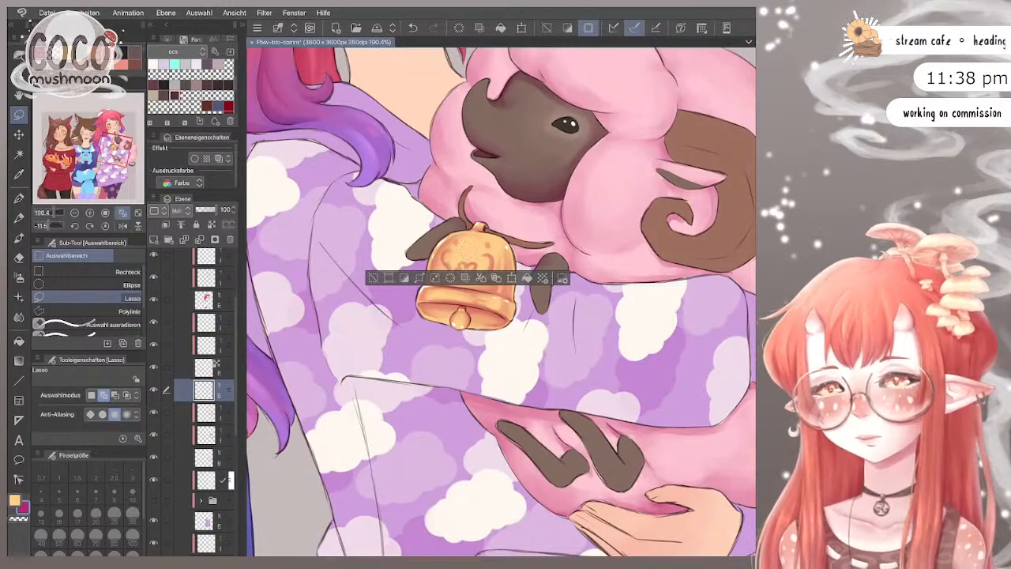
key(ctrl+d)
key(b)
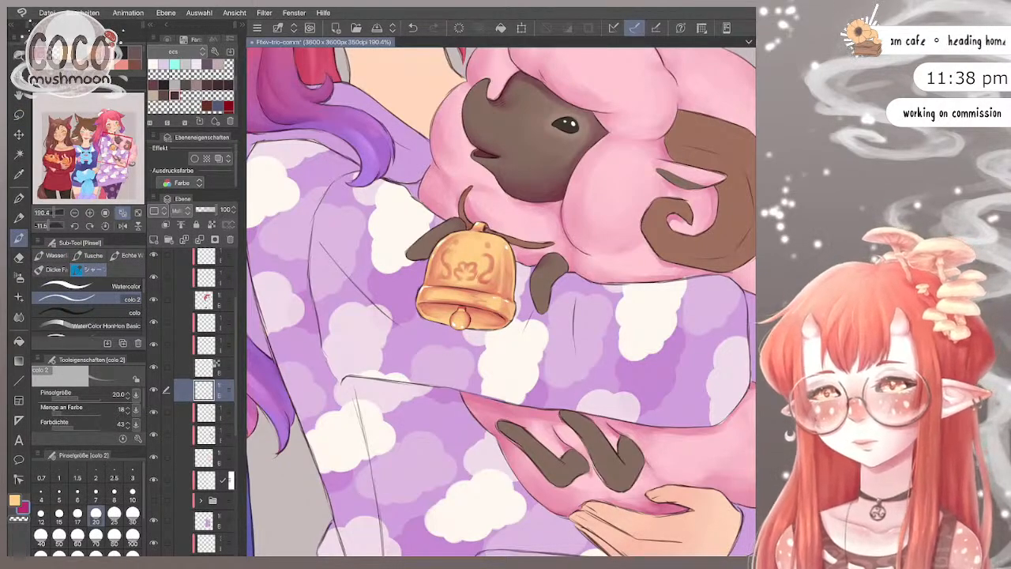
Step: Touch up the dots above the curl with colo 2, and clear all painted ornaments from the bell's ornament layer
mouse_move(462, 254)
mouse_down()
mouse_move(477, 251)
mouse_move(471, 259)
mouse_move(479, 244)
mouse_up()
scroll(505, 292, down, 7)
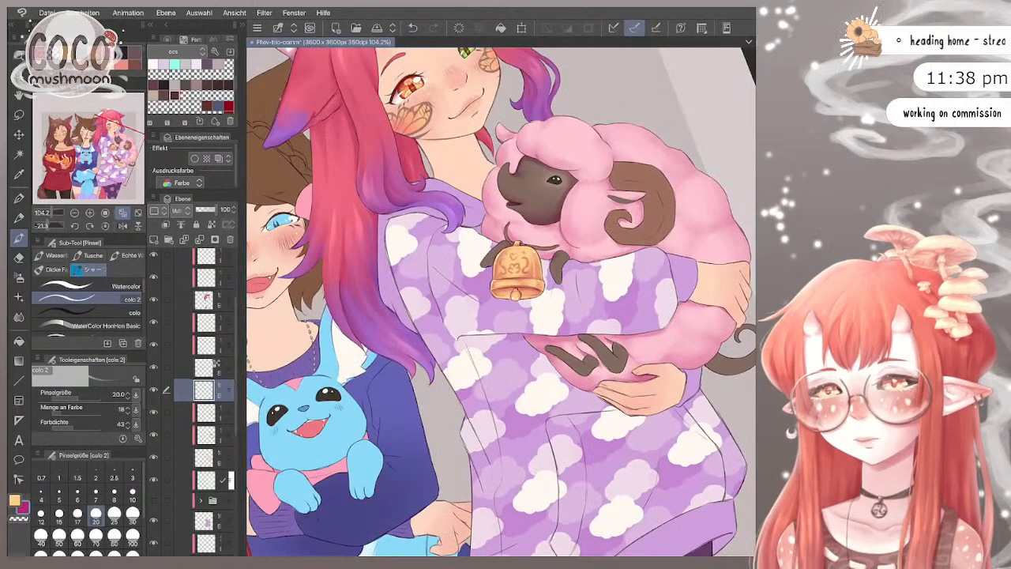
scroll(564, 203, up, 6)
click(459, 27)
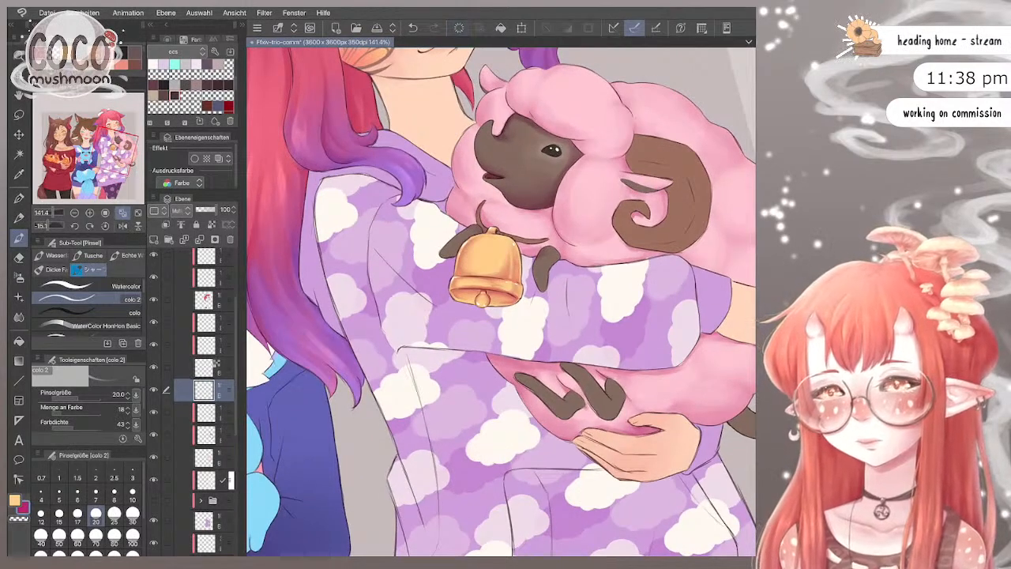
Step: Try a cloud-shaped outline as the bell's ornament with colo 2 at size 20, and undo it
mouse_move(479, 250)
mouse_down()
mouse_move(465, 268)
mouse_move(477, 270)
mouse_move(478, 251)
mouse_move(498, 244)
mouse_up()
mouse_move(494, 256)
mouse_down()
mouse_move(503, 250)
mouse_move(506, 267)
mouse_up()
mouse_move(494, 264)
mouse_down()
mouse_move(502, 275)
mouse_move(486, 275)
mouse_up()
mouse_move(492, 267)
mouse_down()
mouse_move(468, 271)
mouse_move(485, 252)
mouse_move(506, 262)
mouse_up()
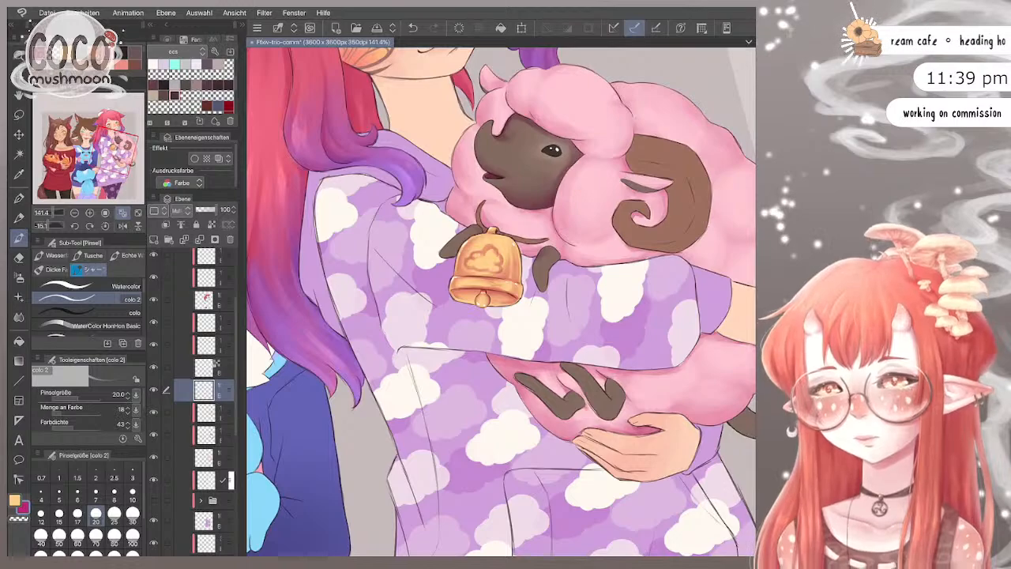
scroll(501, 302, down, 5)
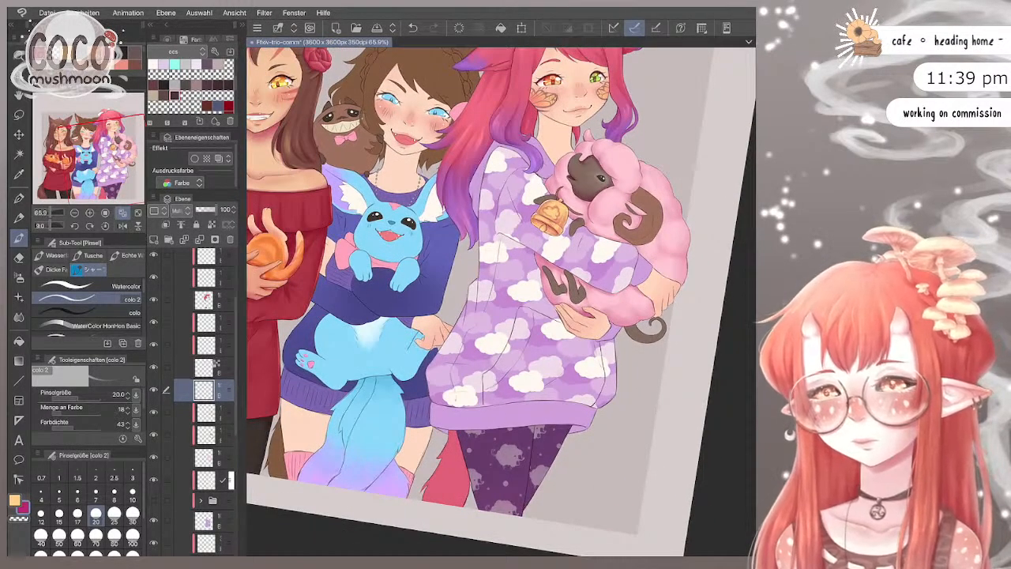
scroll(501, 302, up, 4)
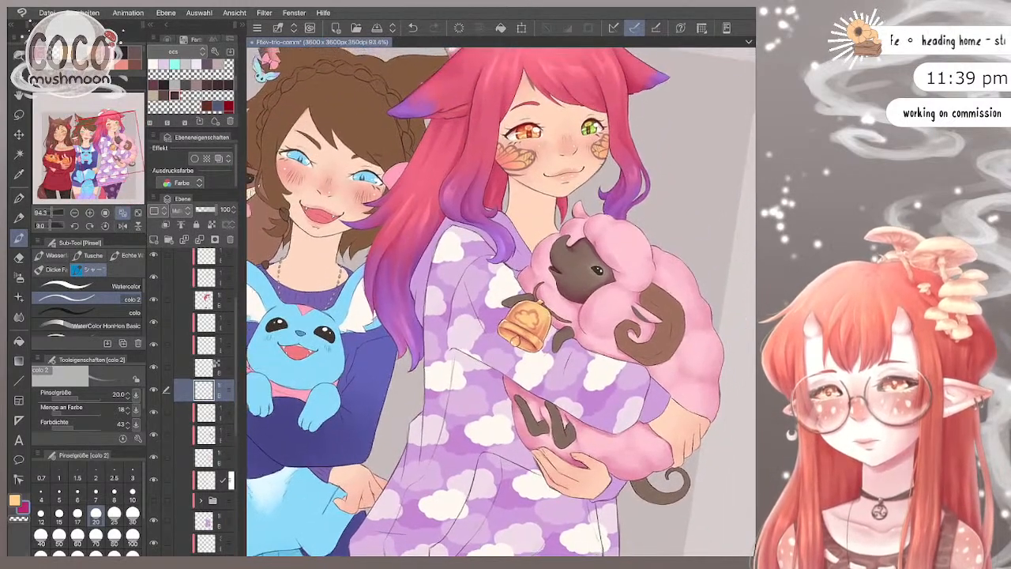
scroll(501, 301, up, 5)
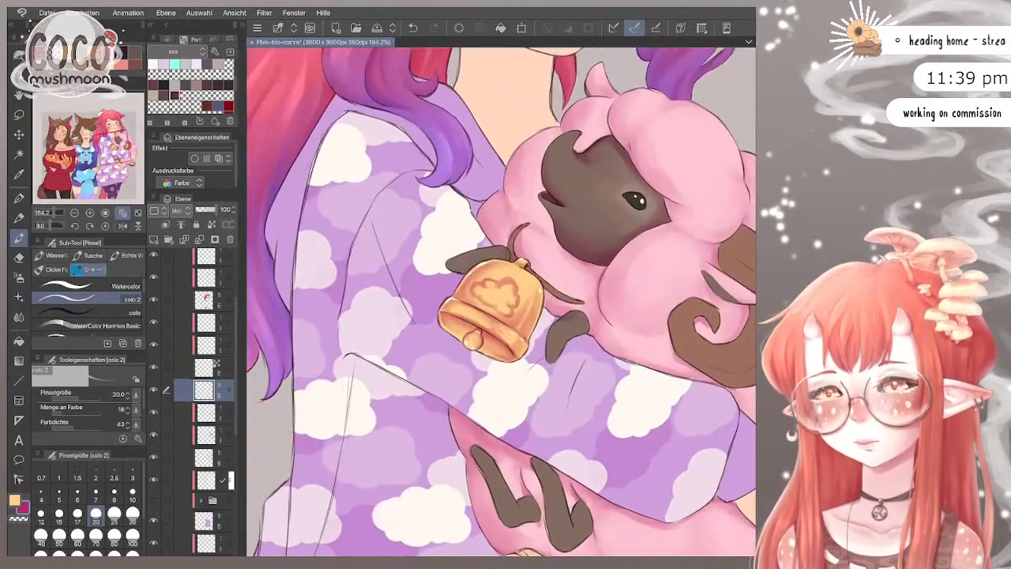
key(ctrl+z)
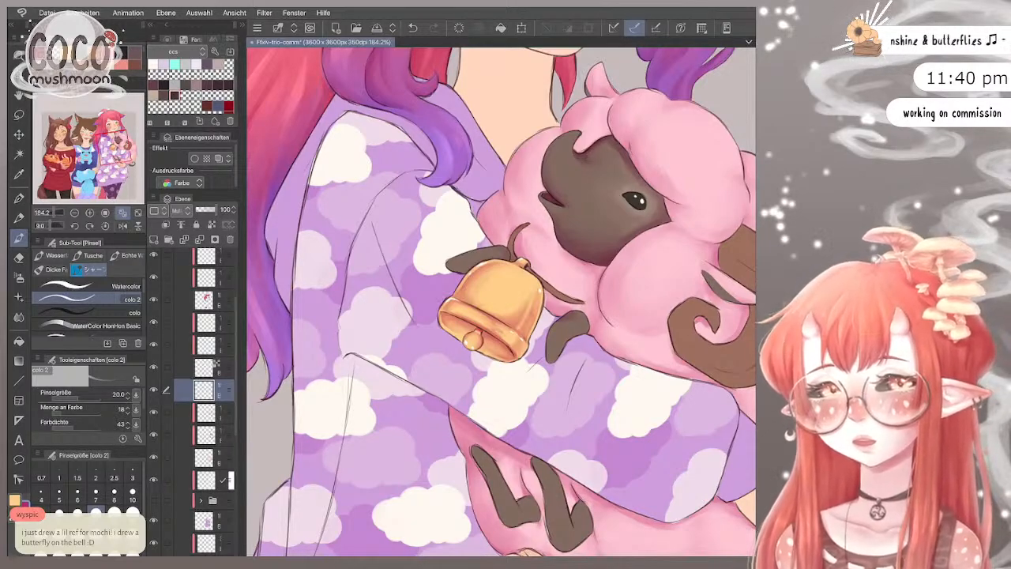
Step: Paint a pair of curled butterfly wings on the bell with colo 2 at size 20 and delete the right wing
scroll(501, 300, up, 2)
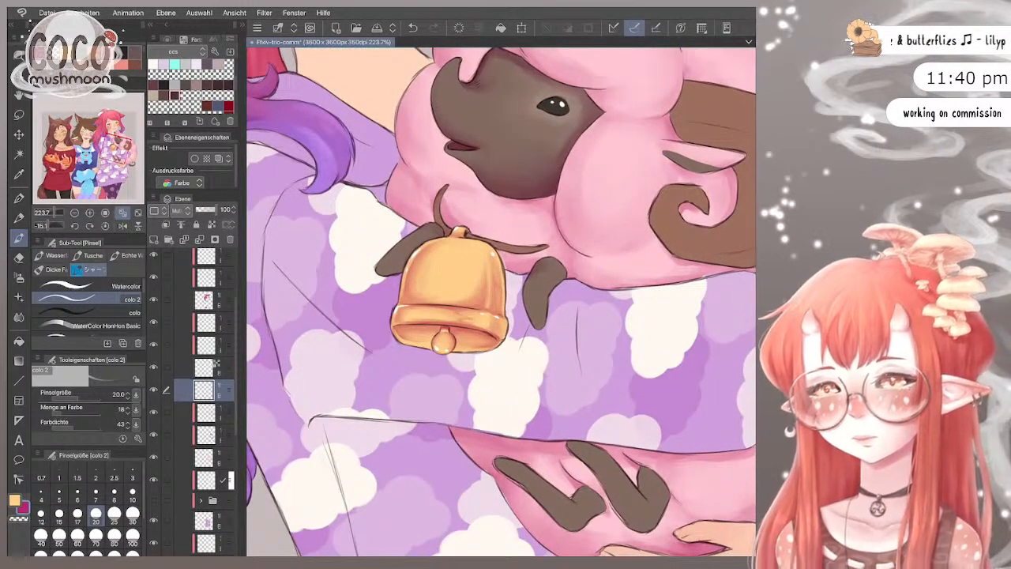
mouse_move(443, 256)
mouse_down()
mouse_move(422, 264)
mouse_move(436, 277)
mouse_move(425, 255)
mouse_move(426, 294)
mouse_move(472, 257)
mouse_move(479, 272)
mouse_move(463, 277)
mouse_move(479, 275)
mouse_move(471, 256)
mouse_move(456, 296)
mouse_move(474, 283)
mouse_up()
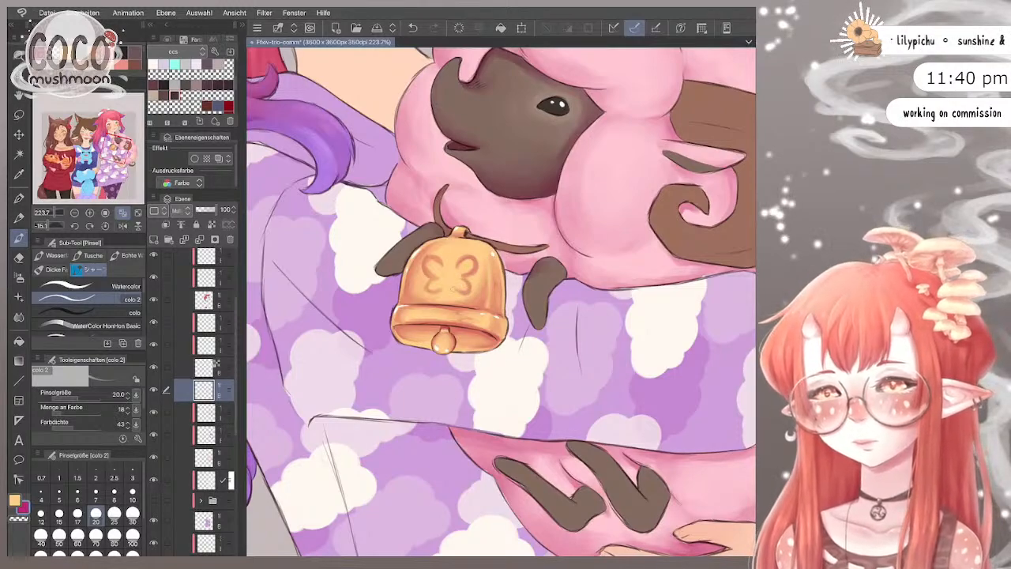
key(m)
drag(478, 243, 469, 296)
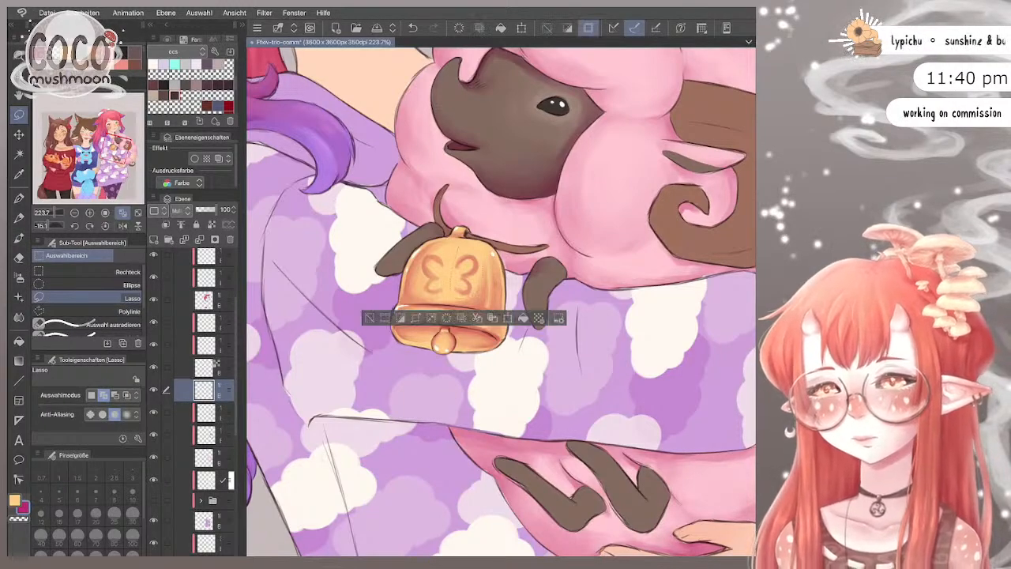
key(Delete)
key(ctrl+d)
Step: Duplicate the left butterfly wing, mirror it horizontally onto the bell's right half, and merge the copy into the ornament layer
mouse_move(433, 242)
mouse_down()
mouse_move(447, 251)
mouse_move(420, 251)
mouse_up()
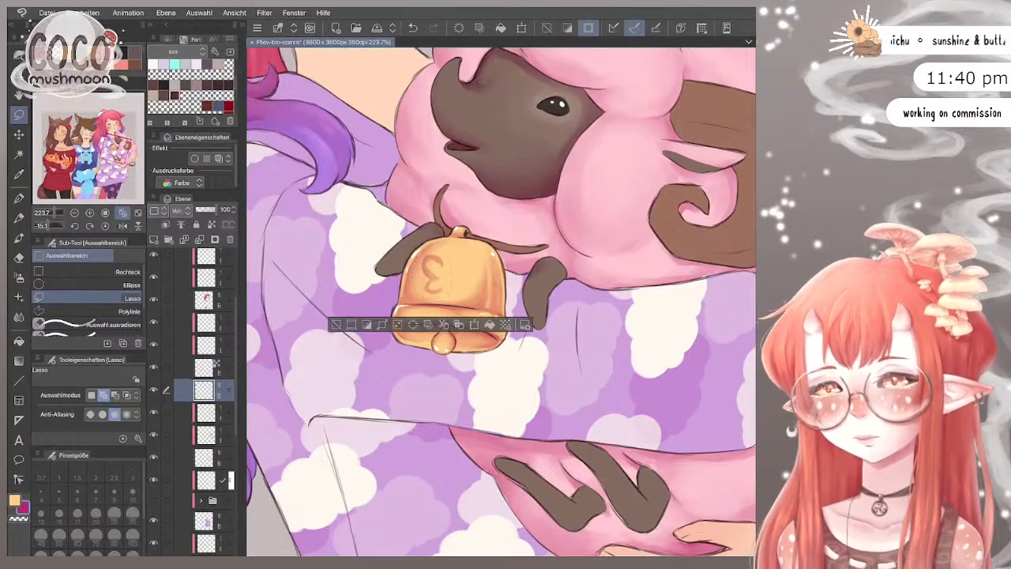
click(459, 325)
click(474, 325)
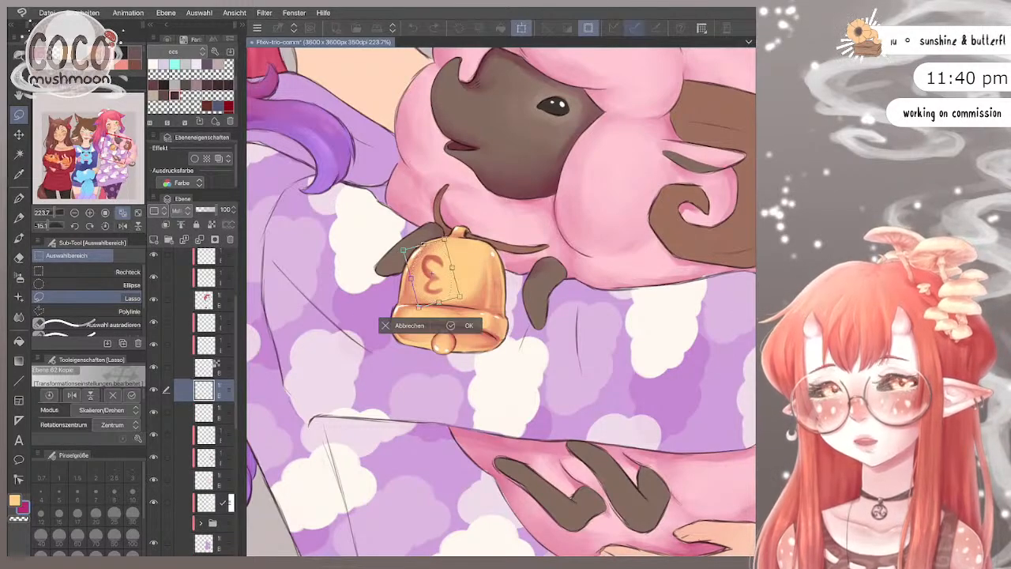
click(72, 395)
drag(432, 263, 501, 261)
drag(471, 293, 468, 293)
click(484, 338)
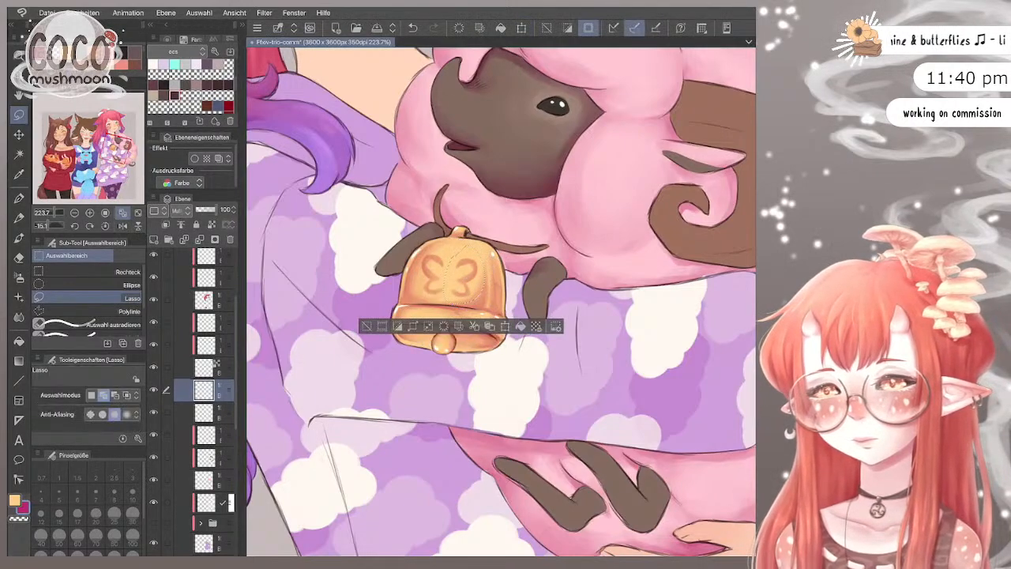
key(ctrl+d)
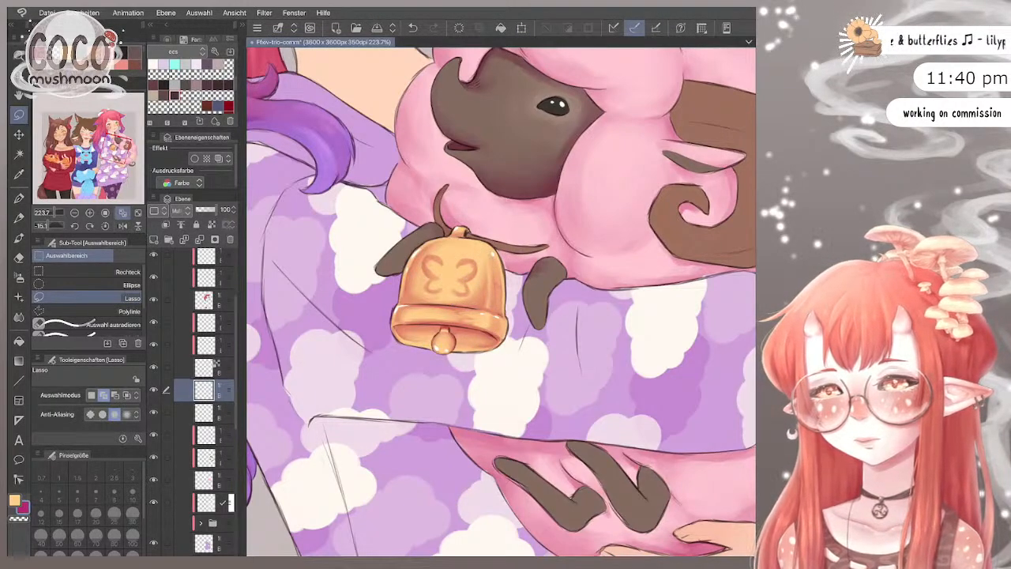
right_click(208, 389)
click(300, 336)
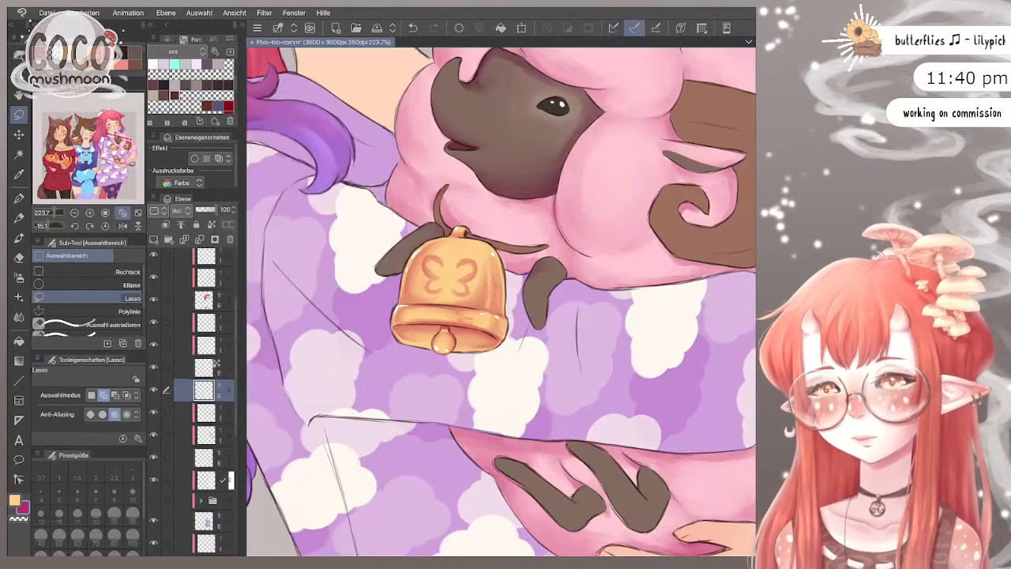
Step: Shift the whole butterfly motif slightly lower on the bell with a transform
key(ctrl+t)
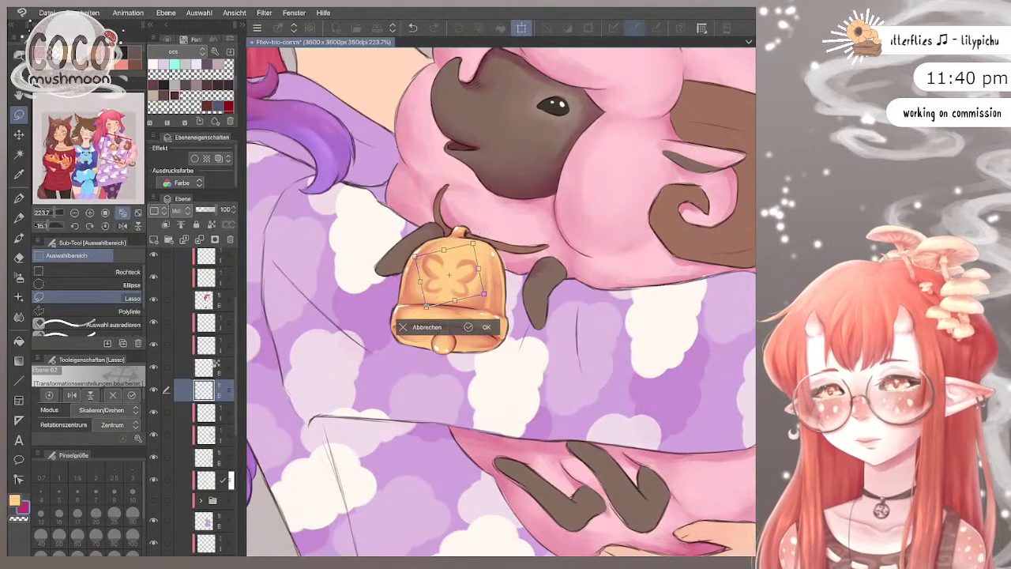
drag(485, 292, 482, 296)
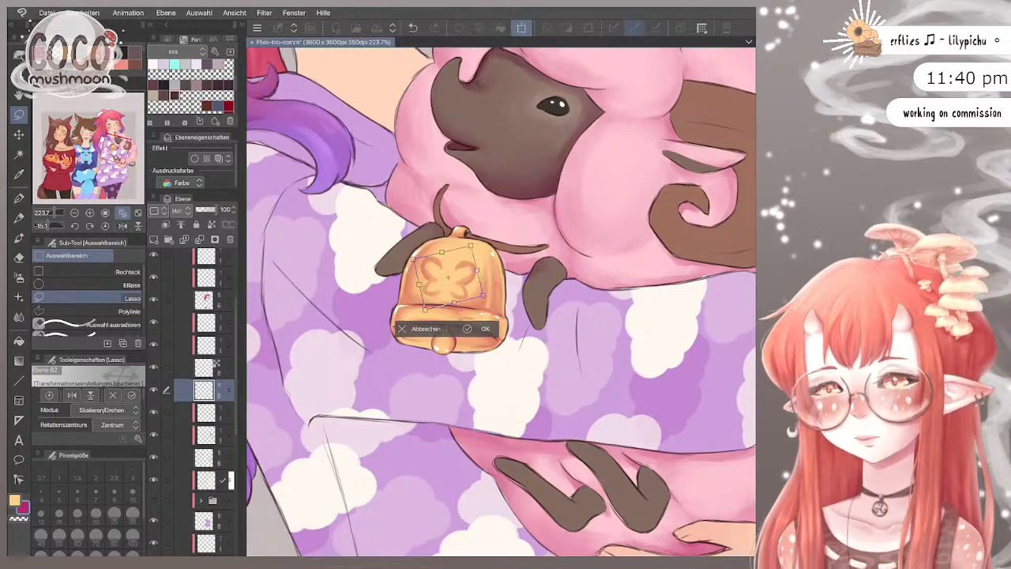
key(Return)
Step: Paint two antennae above the butterfly wings and touch up the lower wing curls with colo 2 at size 20
key(b)
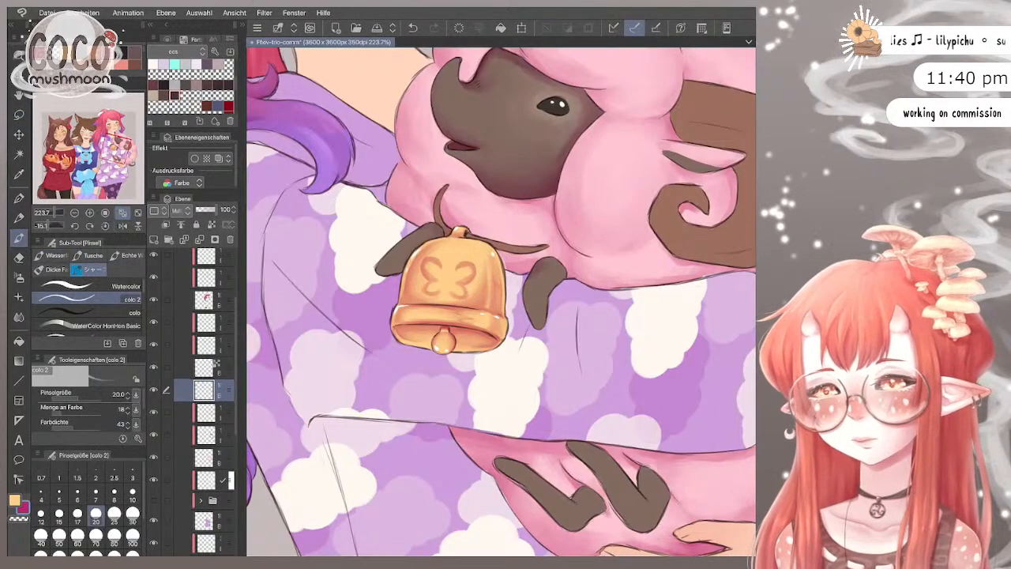
scroll(501, 298, up, 2)
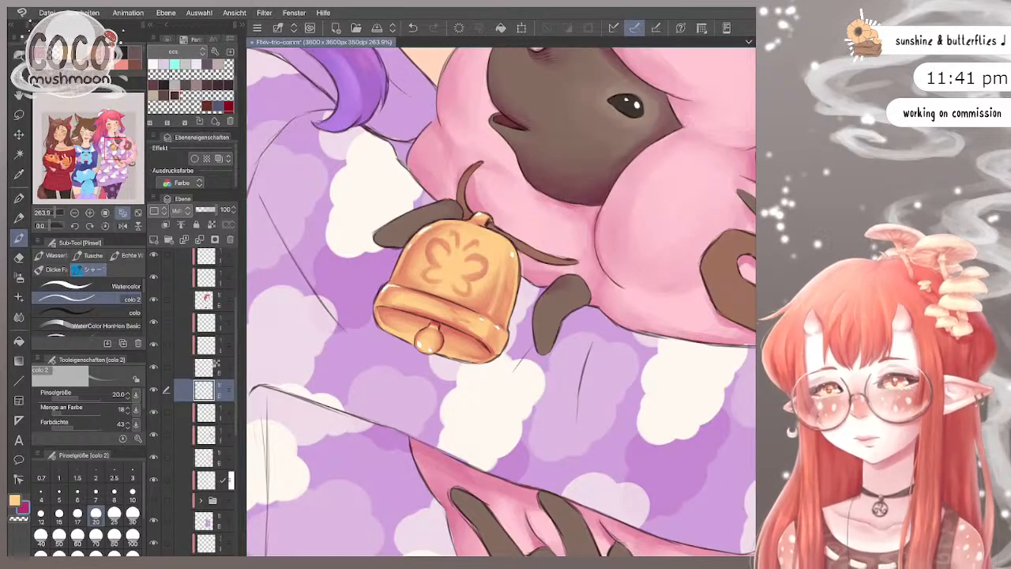
mouse_move(458, 285)
mouse_down()
mouse_move(467, 292)
mouse_move(440, 281)
mouse_up()
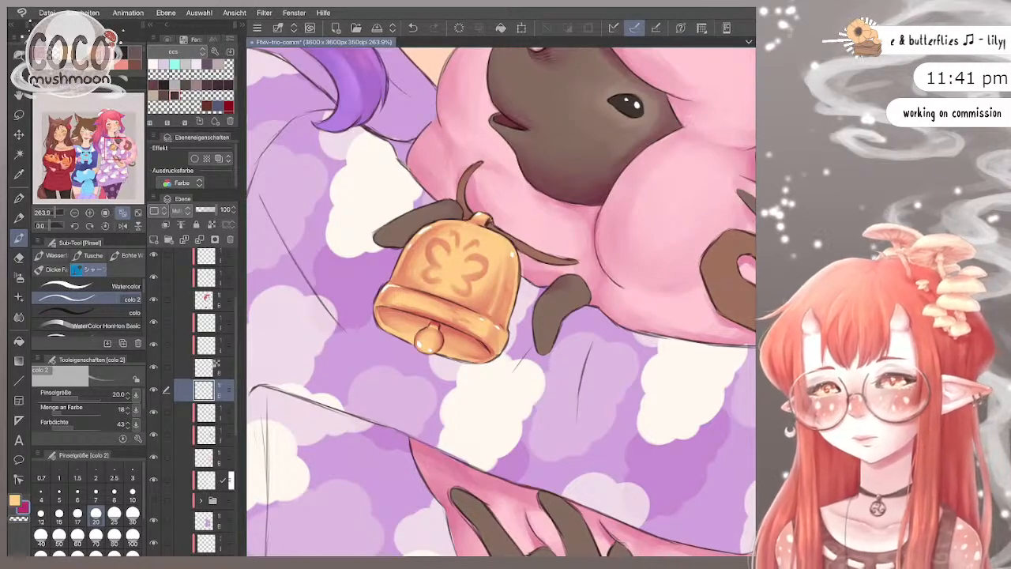
Step: Refine the butterfly's lines with colo 2 in transparent colour, at size 15 and at size 10
click(59, 514)
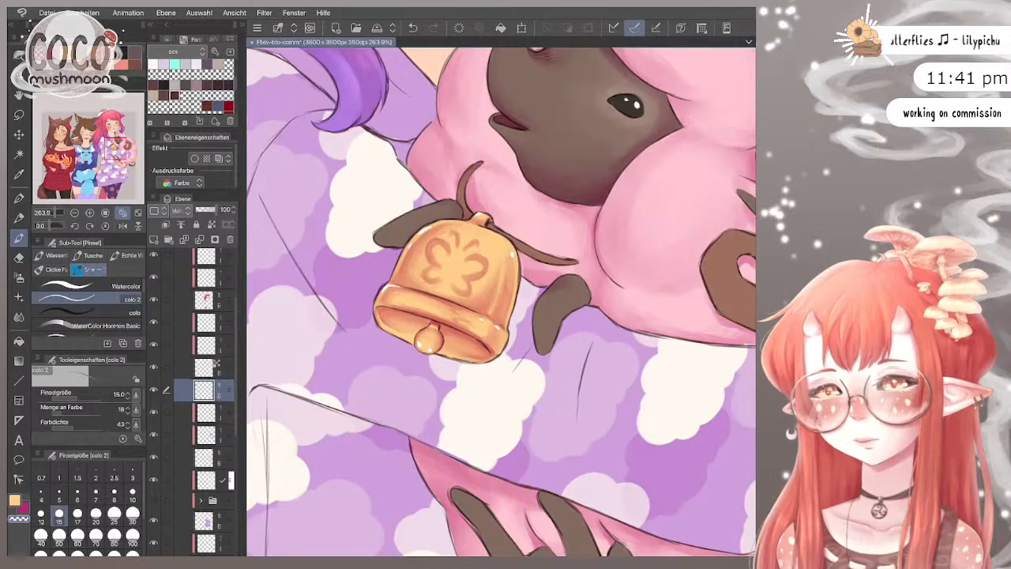
scroll(455, 278, up, 3)
click(133, 495)
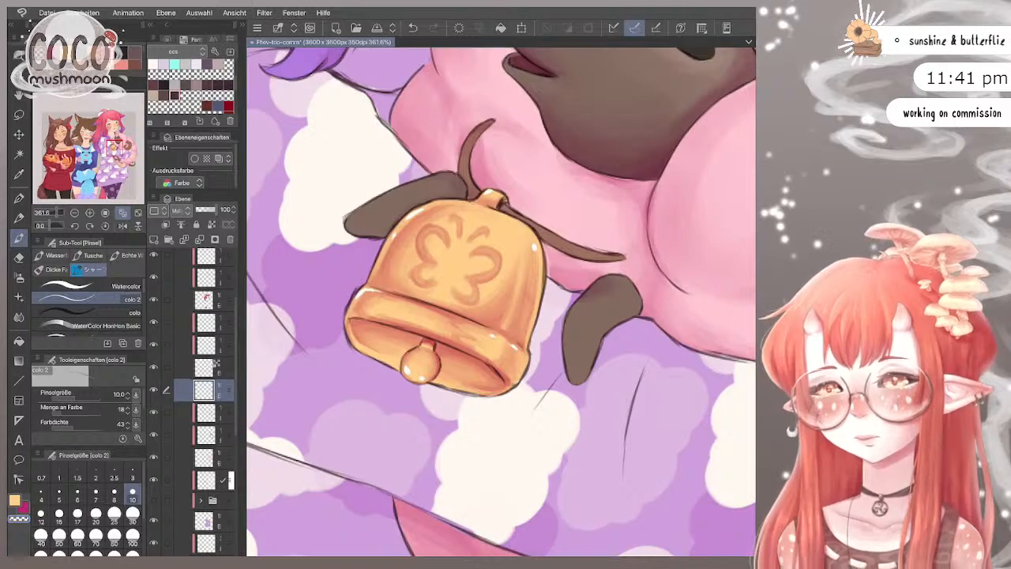
Step: Lasso the butterfly's left wing and antenna and rotate them slightly counter-clockwise to balance the motif
scroll(501, 300, down, 6)
scroll(501, 300, up, 2)
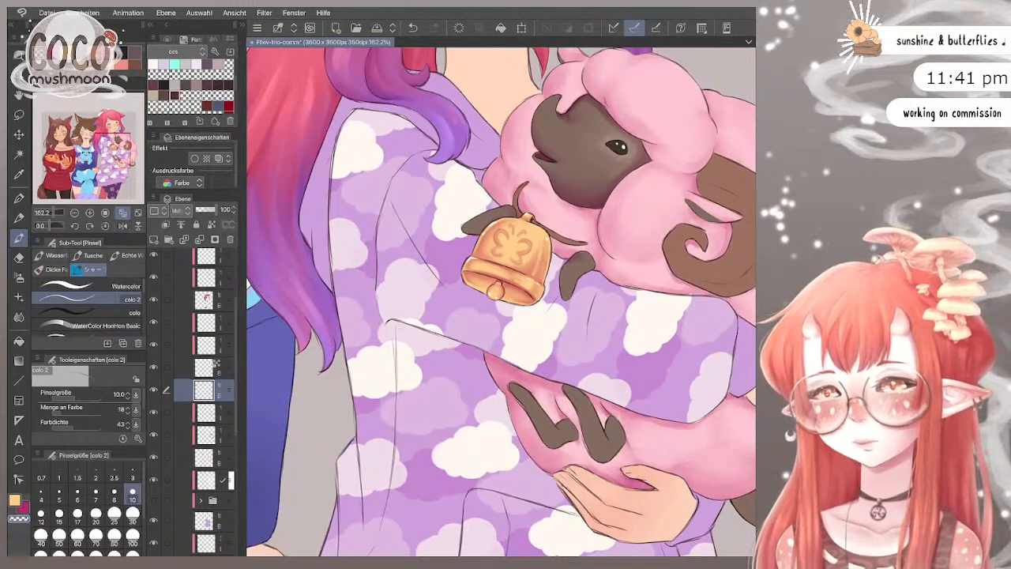
scroll(540, 188, up, 2)
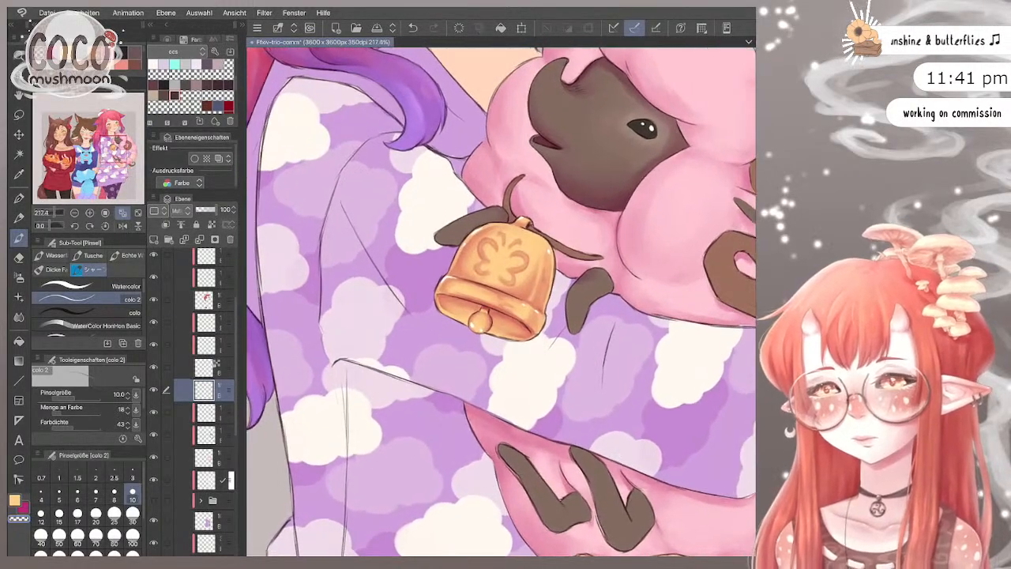
key(m)
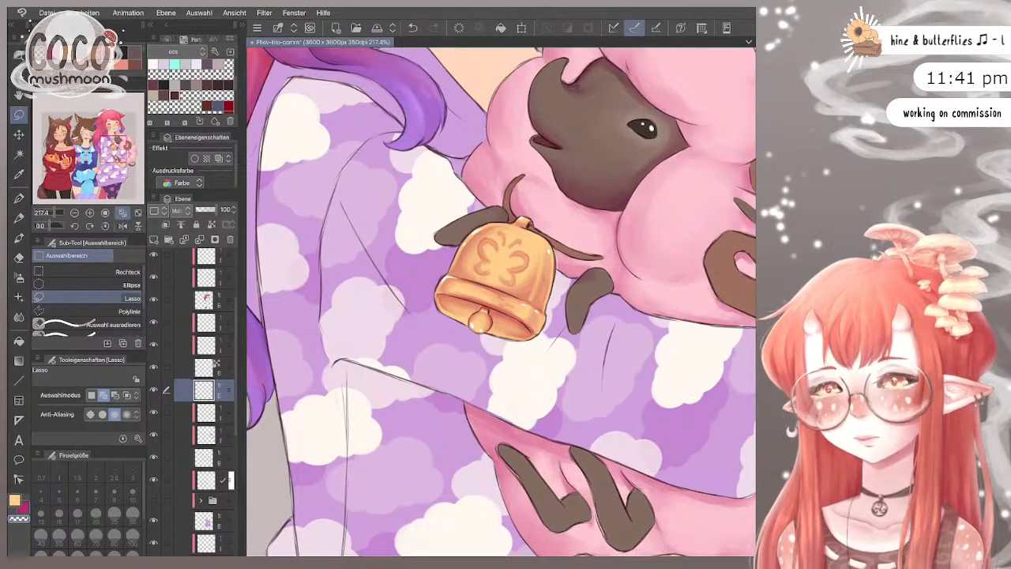
mouse_move(514, 230)
mouse_down()
mouse_move(486, 281)
mouse_move(465, 256)
mouse_move(491, 222)
mouse_up()
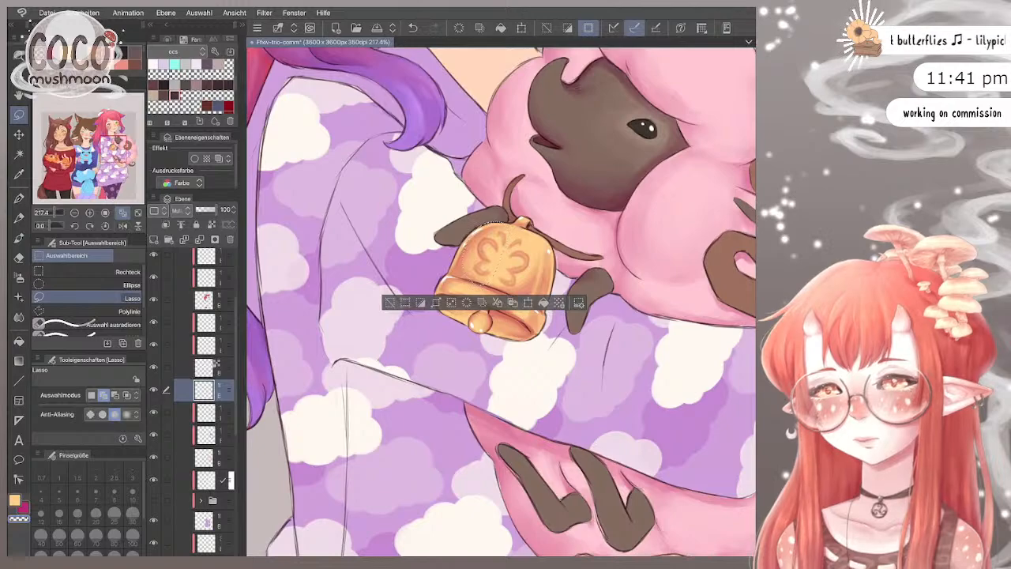
key(ctrl+t)
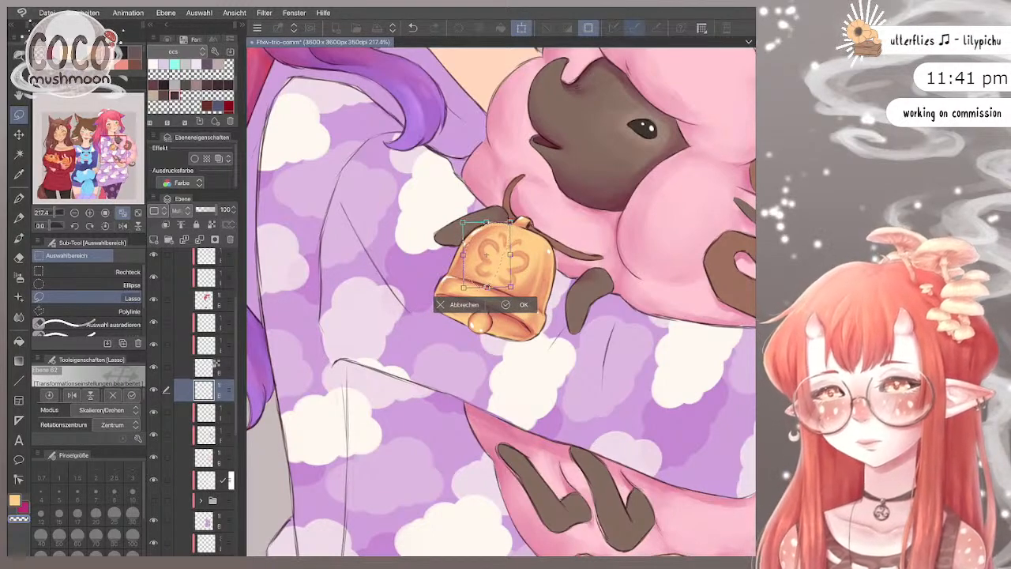
drag(534, 278, 534, 272)
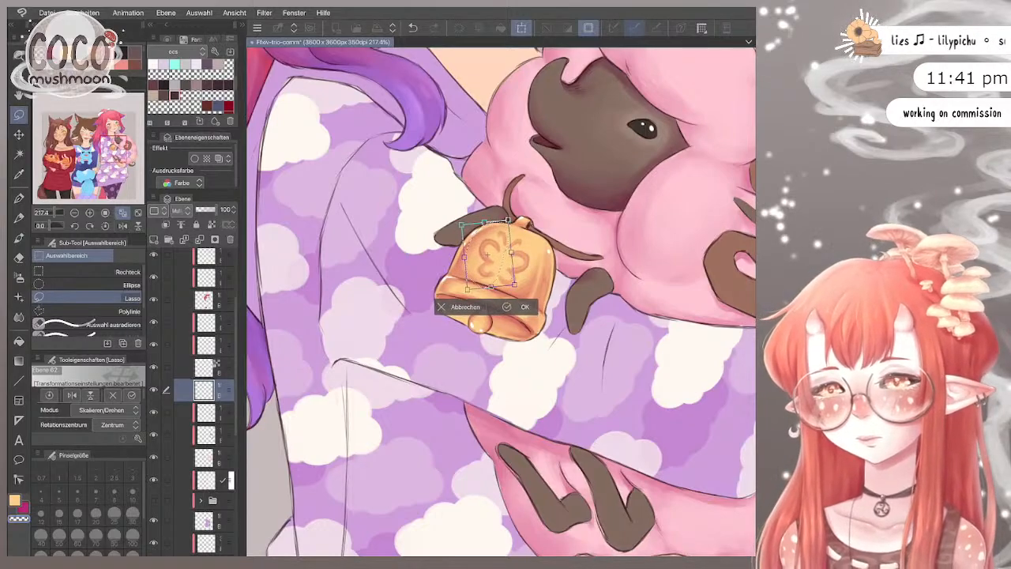
click(506, 307)
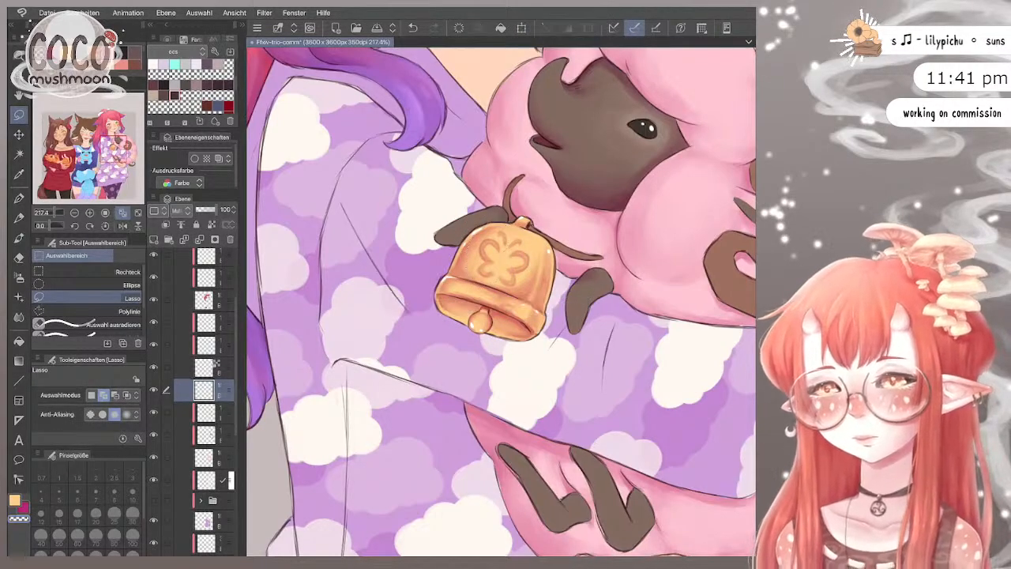
Step: Adjust the whole butterfly with a transform, and lasso its left half and nudge it slightly into place
key(ctrl+t)
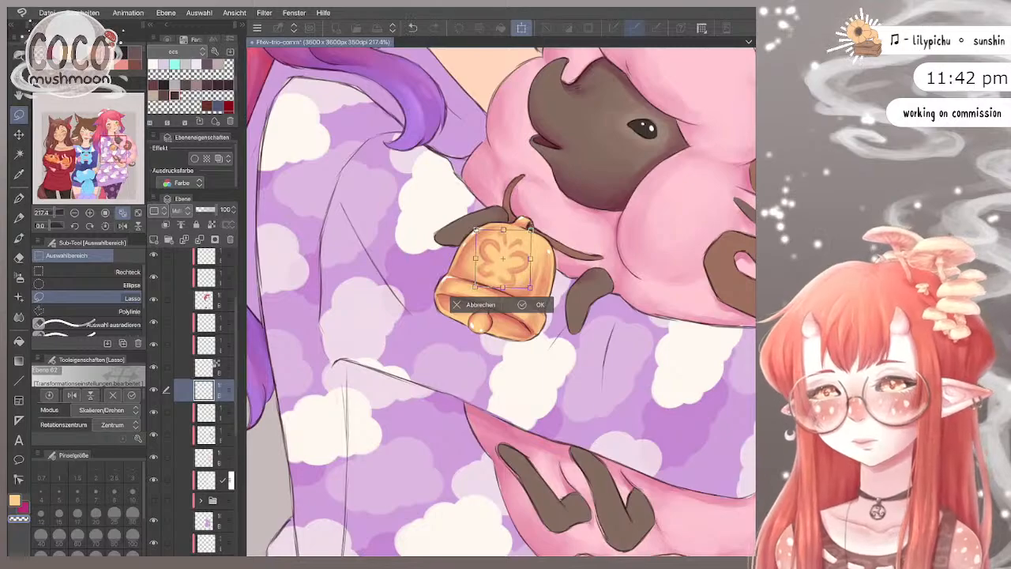
key(Return)
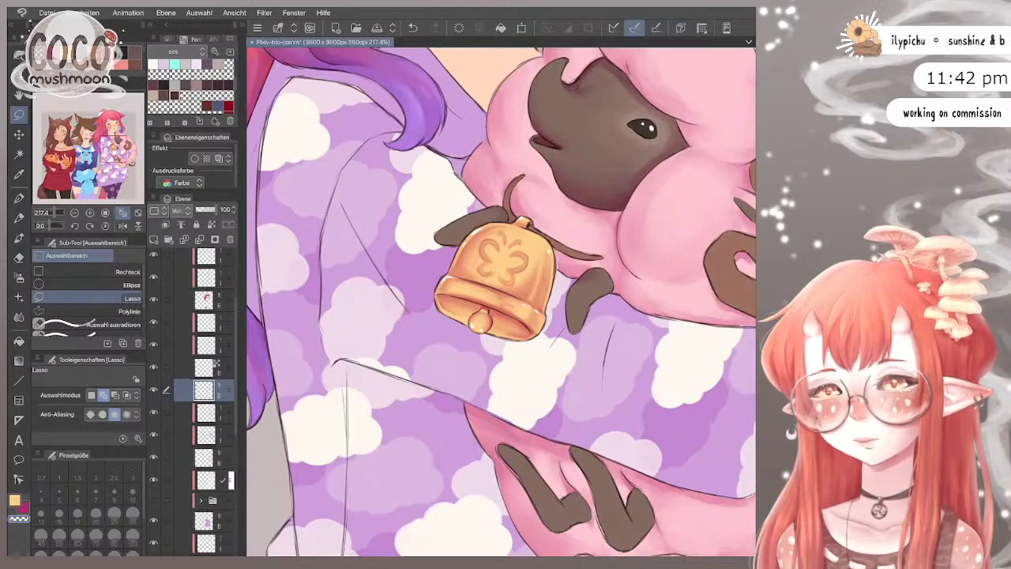
scroll(486, 280, up, 2)
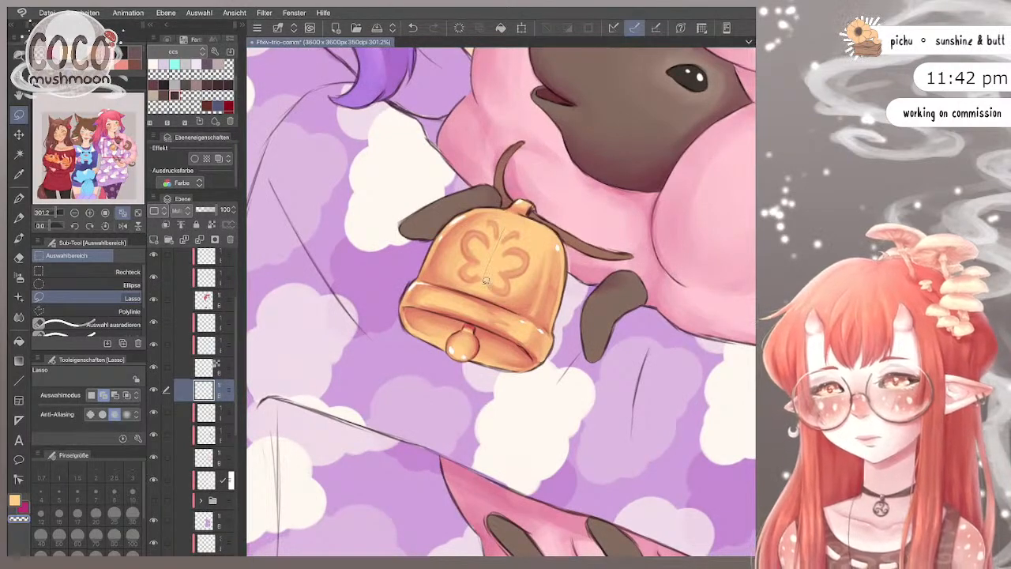
mouse_move(466, 300)
mouse_down()
mouse_move(479, 196)
mouse_move(464, 300)
mouse_up()
key(ctrl+t)
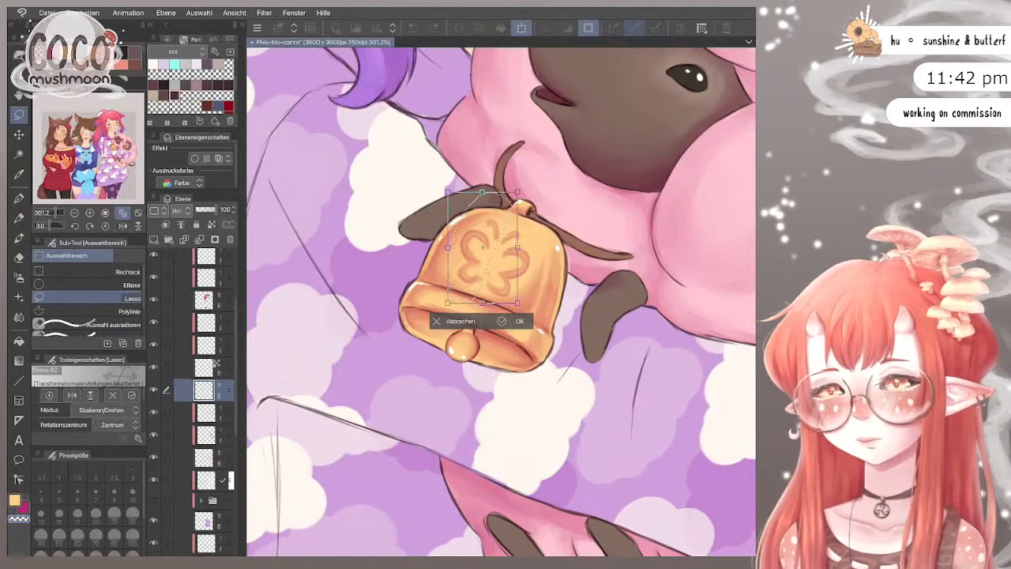
drag(482, 247, 483, 248)
click(510, 322)
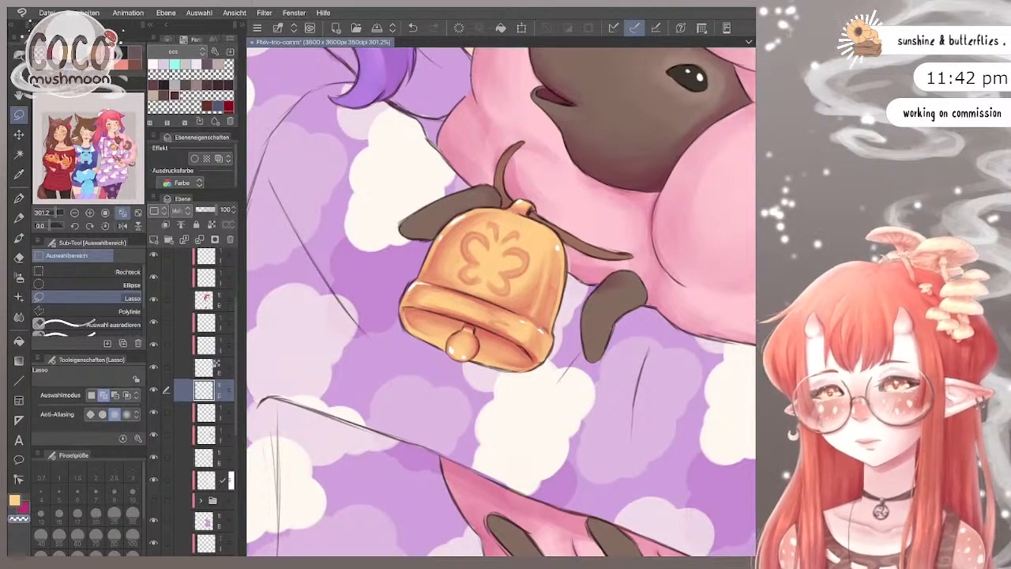
Step: Merge the butterfly layer into the layer below, add a clipped layer above it and change its blend mode for highlights
scroll(493, 171, down, 1)
click(154, 412)
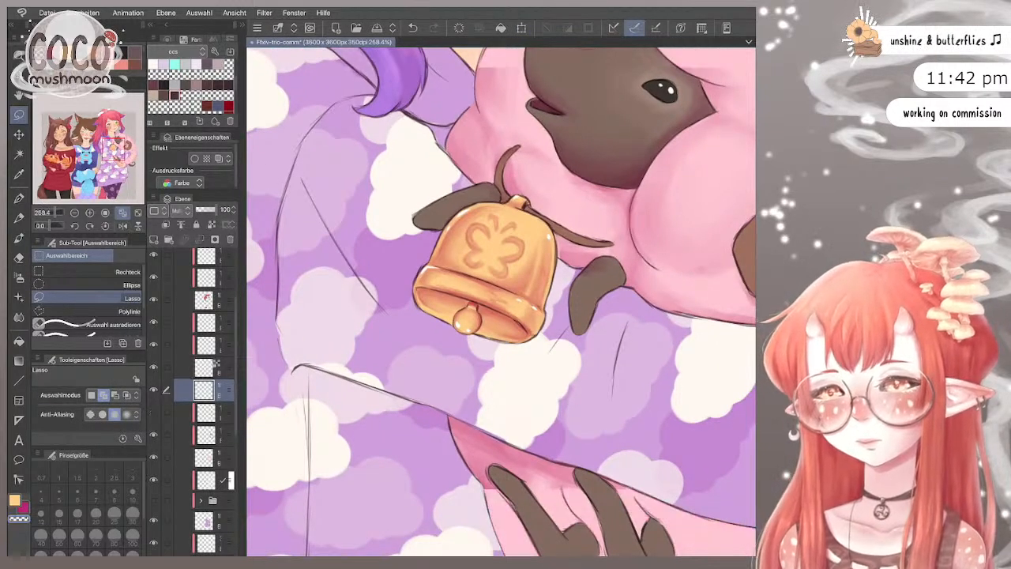
click(166, 412)
click(153, 413)
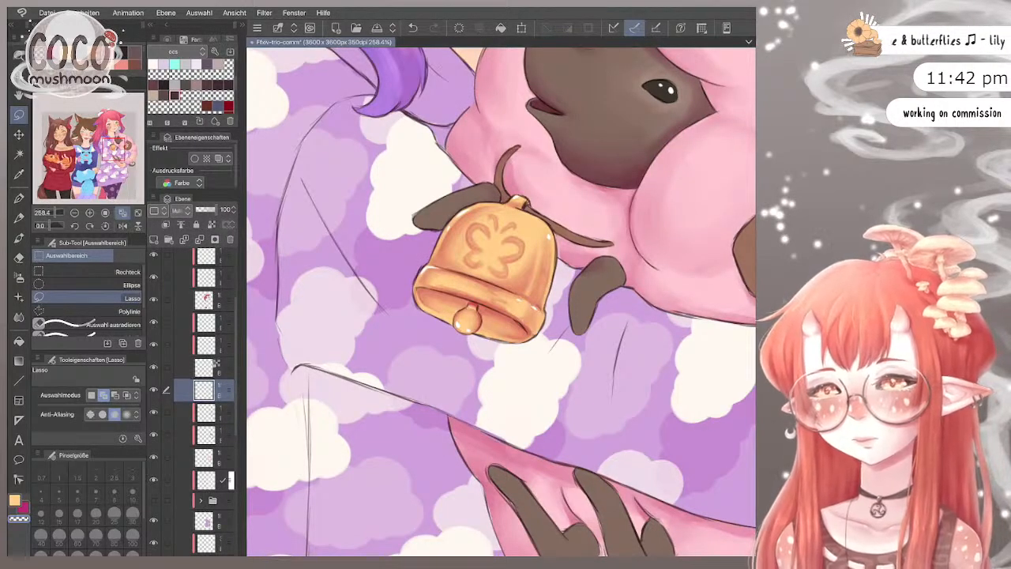
right_click(207, 390)
click(269, 379)
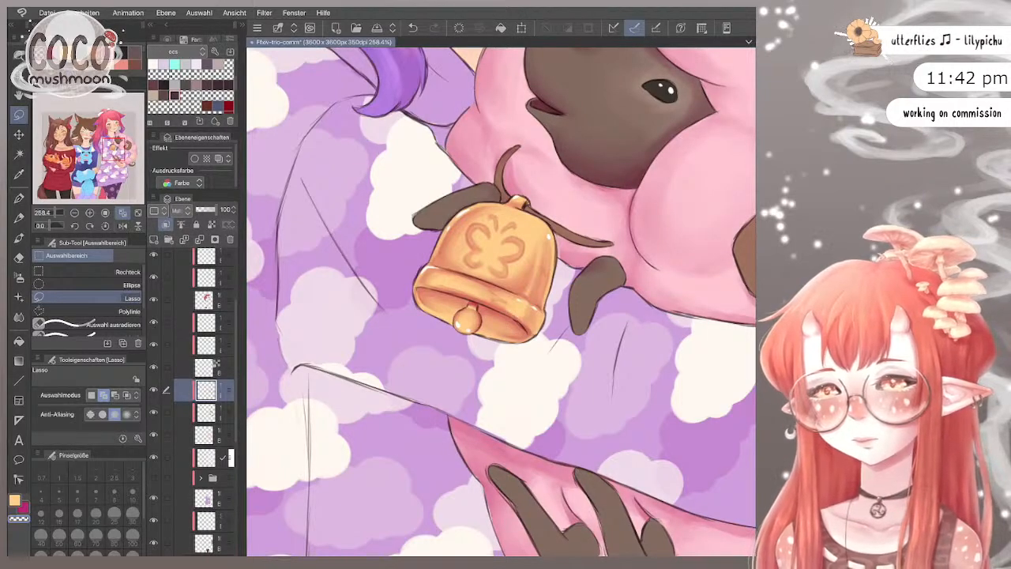
click(181, 209)
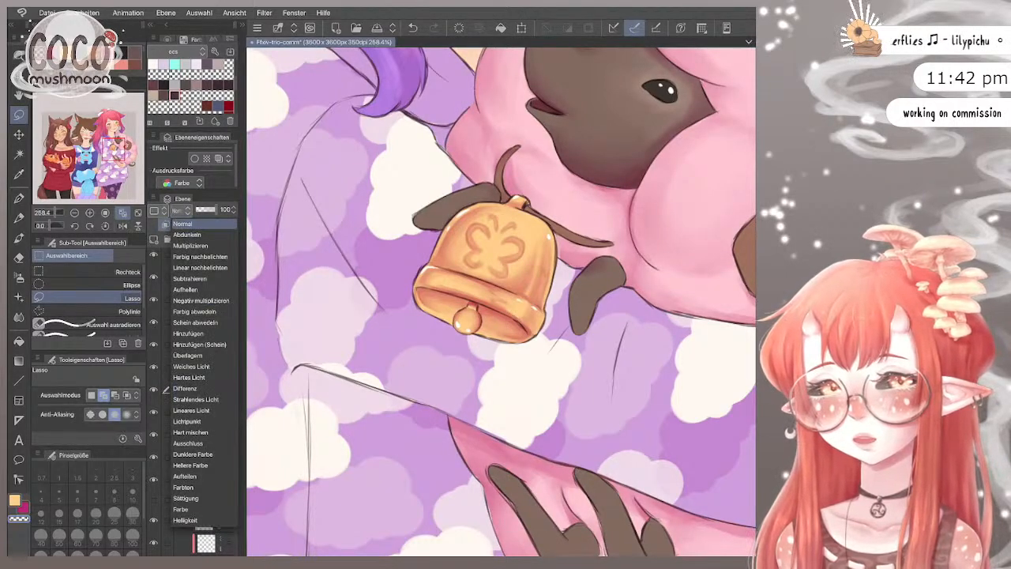
key(Escape)
Step: Paint glowing highlights on the bell's clapper with colo 2 at size 17 and size 10
key(e)
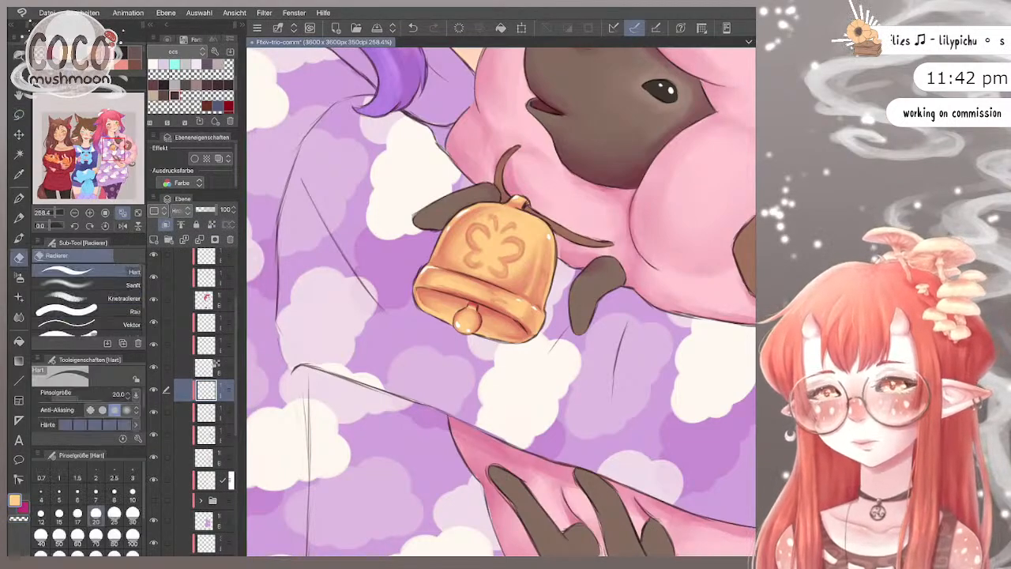
key(b)
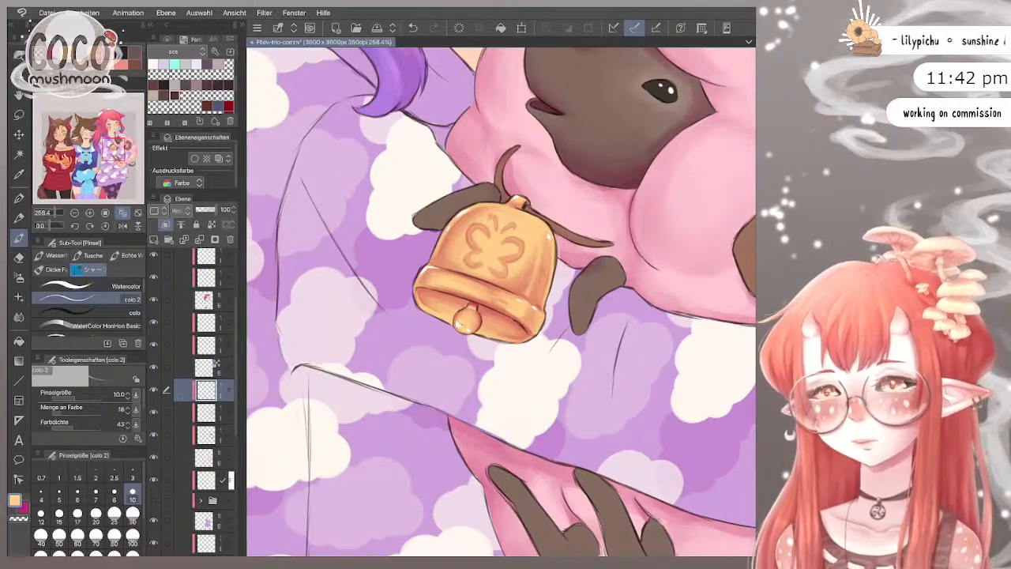
click(78, 513)
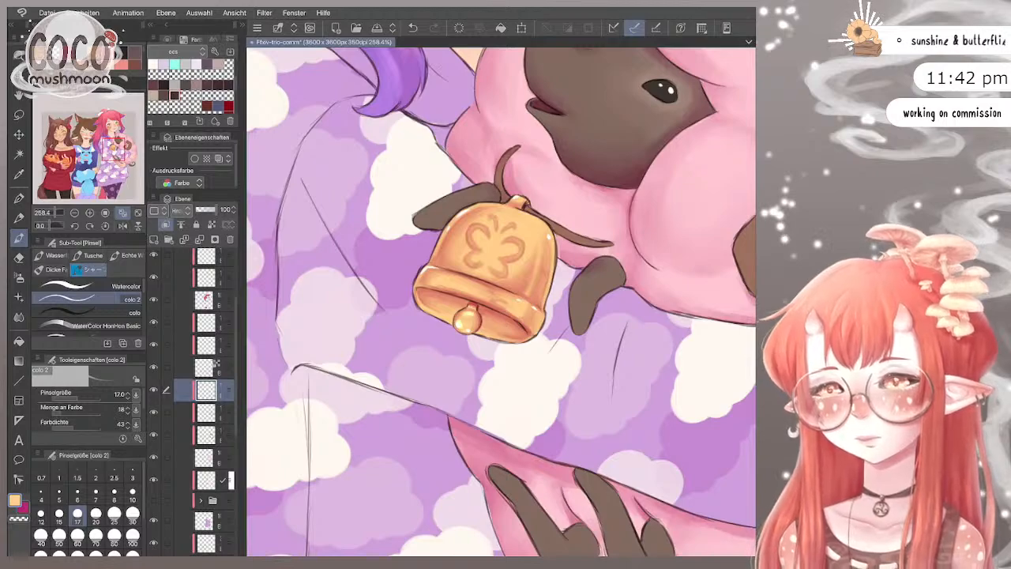
click(131, 492)
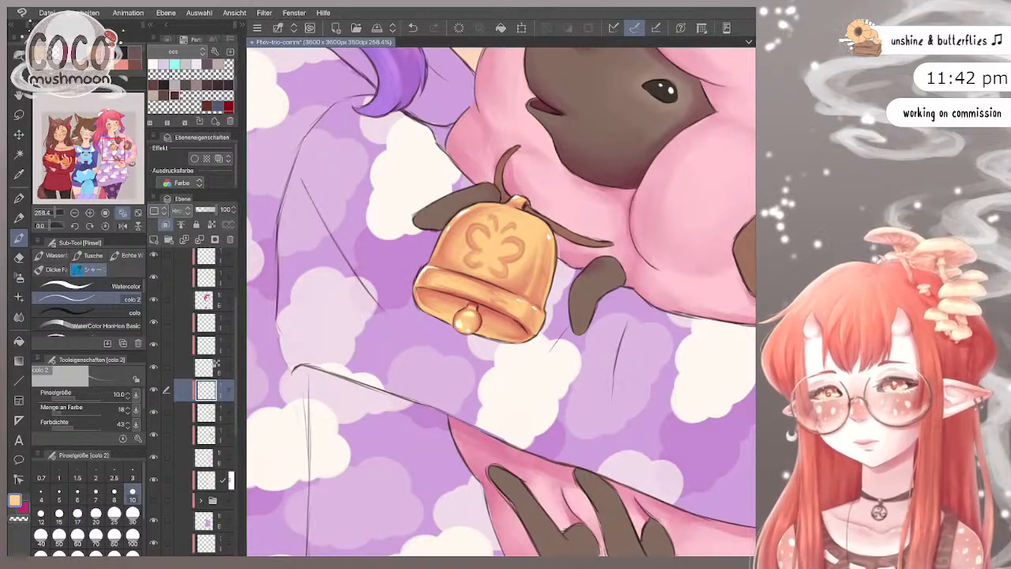
Step: Brighten the bell's body and rim with colo 2 at size 20 and undo the last stroke on its side
click(95, 514)
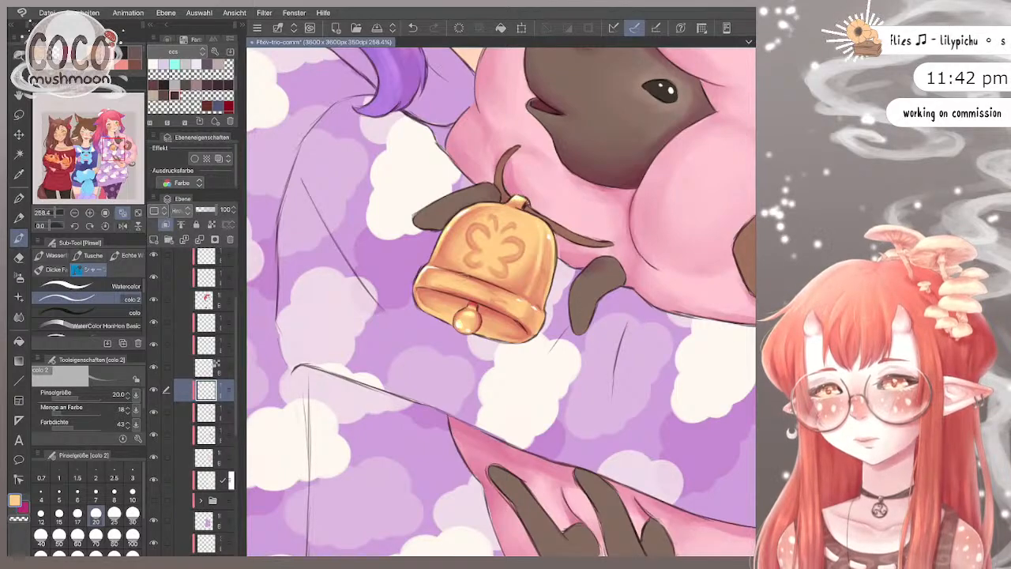
scroll(494, 265, down, 5)
scroll(494, 253, up, 4)
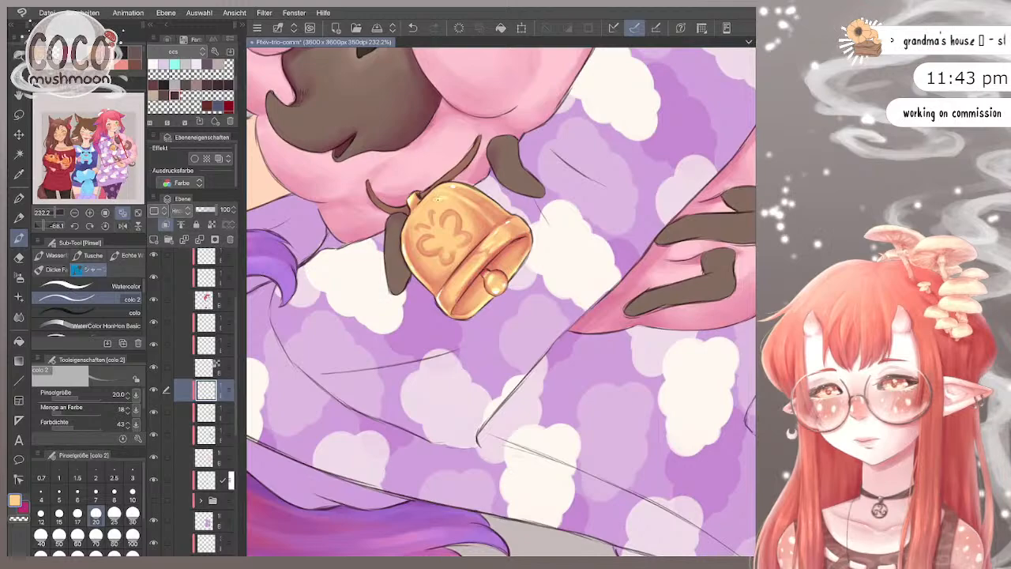
scroll(500, 302, down, 3)
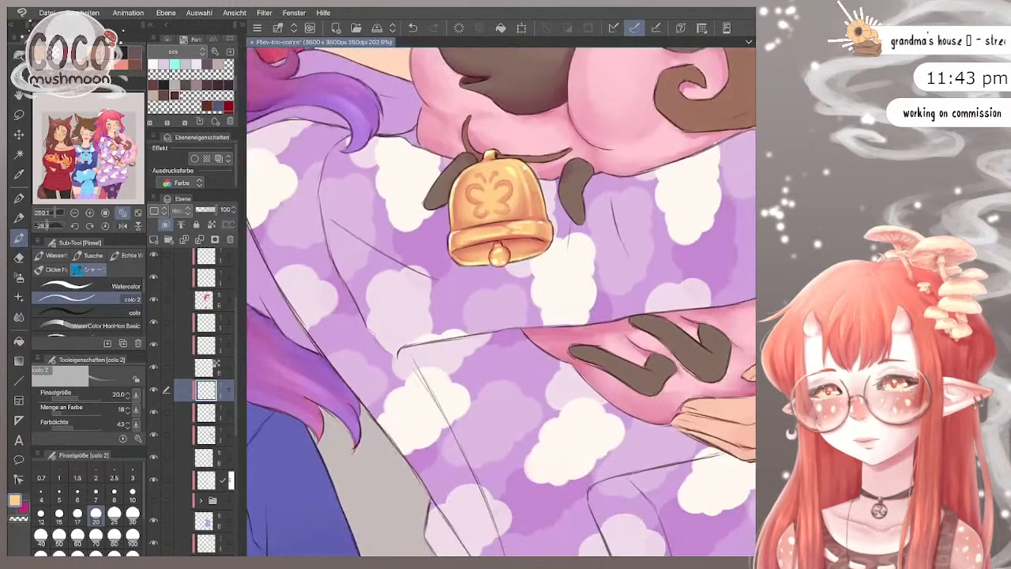
scroll(501, 302, up, 2)
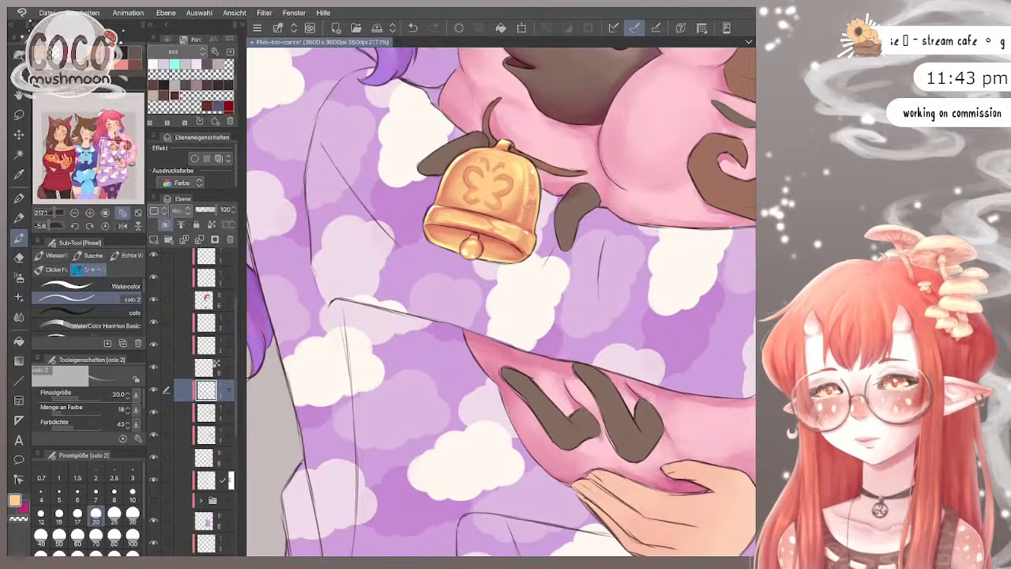
key(ctrl+z)
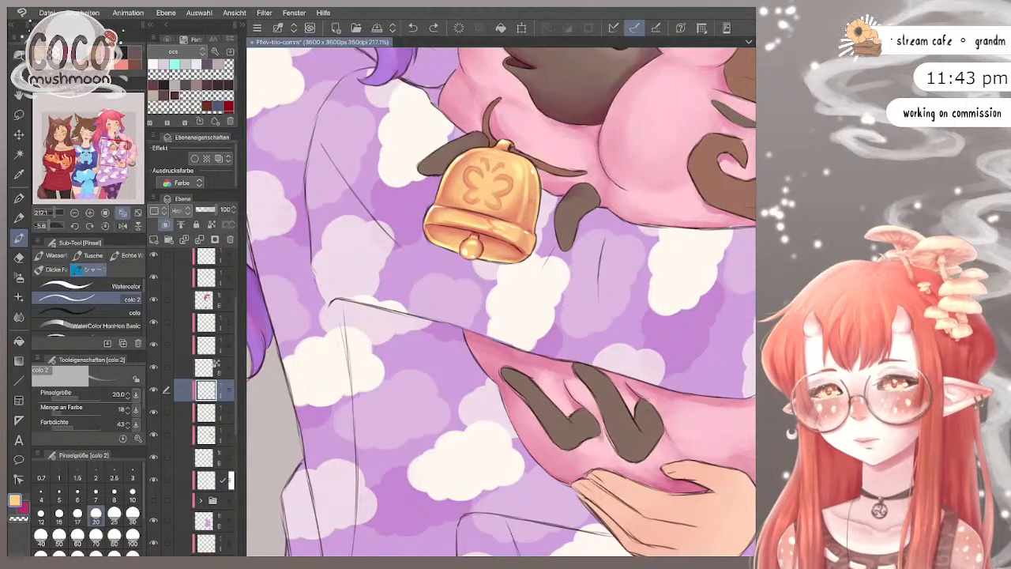
Step: Paint thin highlights along the butterfly's left wing and antennae with colo 2 at size 8
click(114, 495)
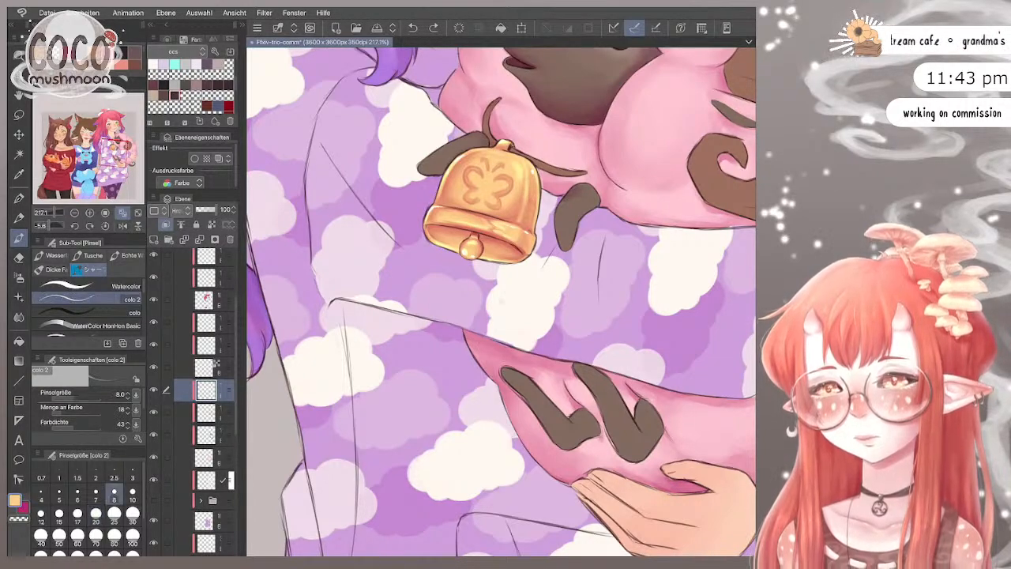
key(ctrl+y)
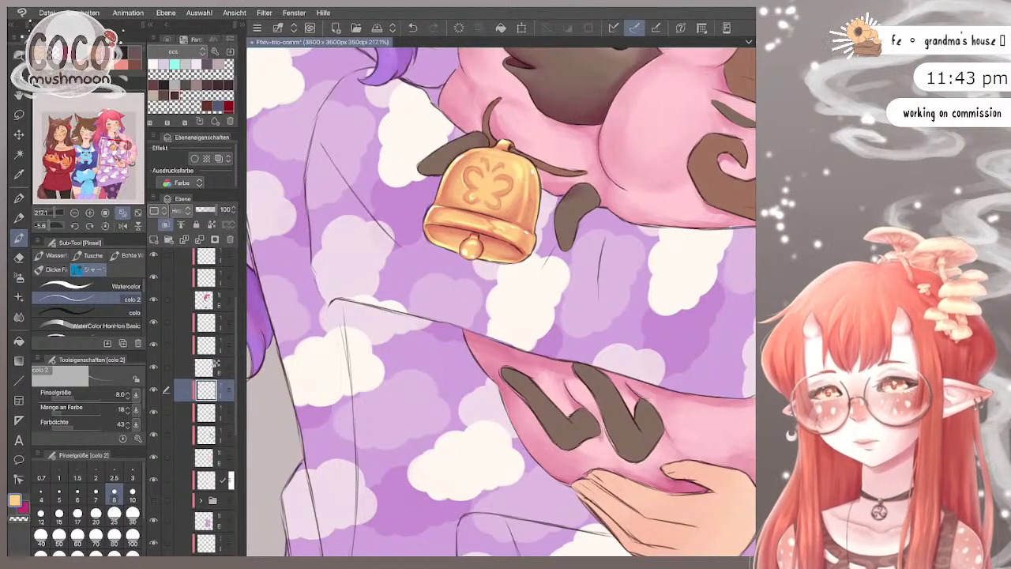
scroll(494, 207, up, 3)
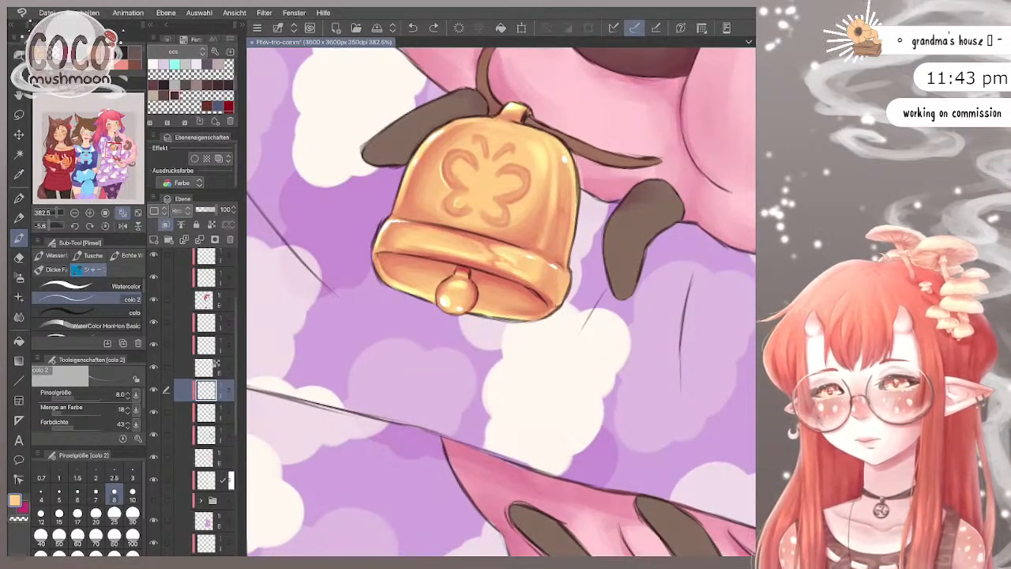
click(462, 195)
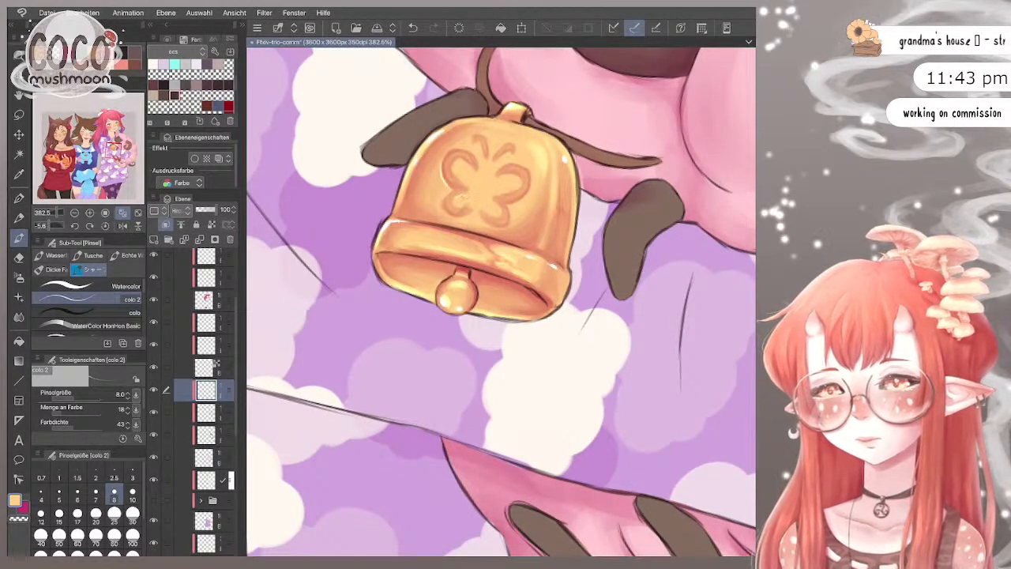
click(468, 164)
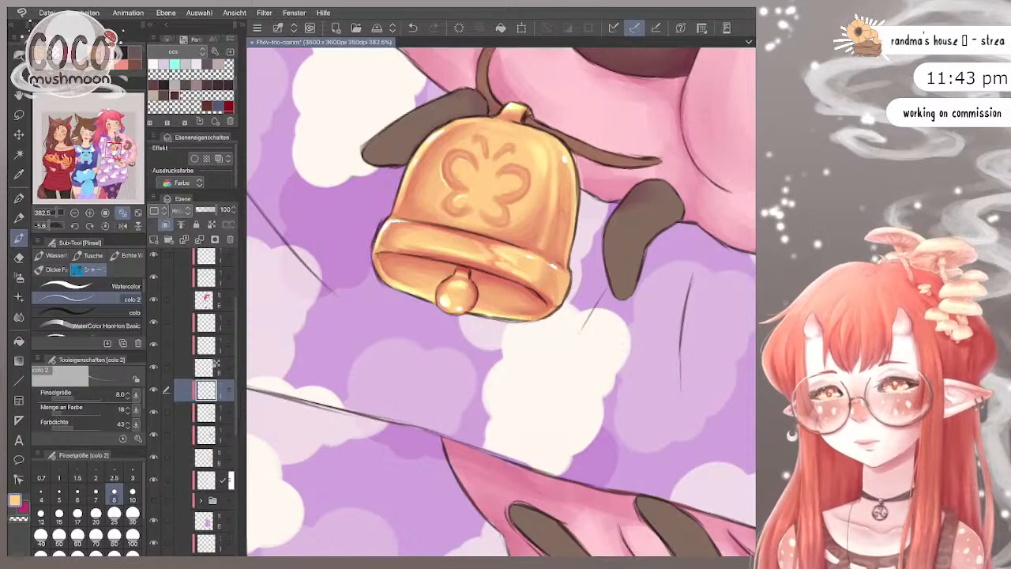
click(474, 156)
drag(480, 142, 484, 155)
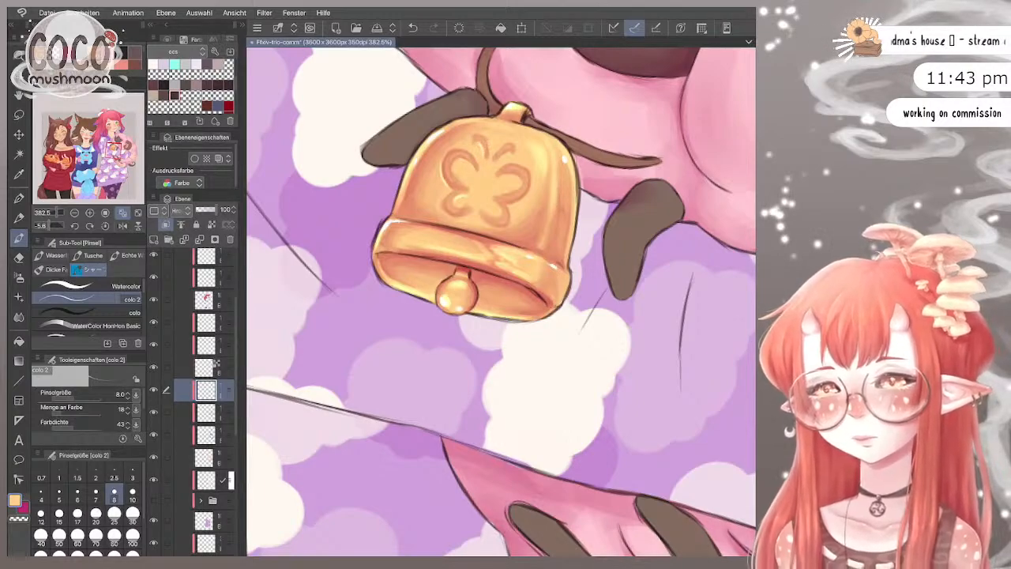
click(499, 161)
click(501, 156)
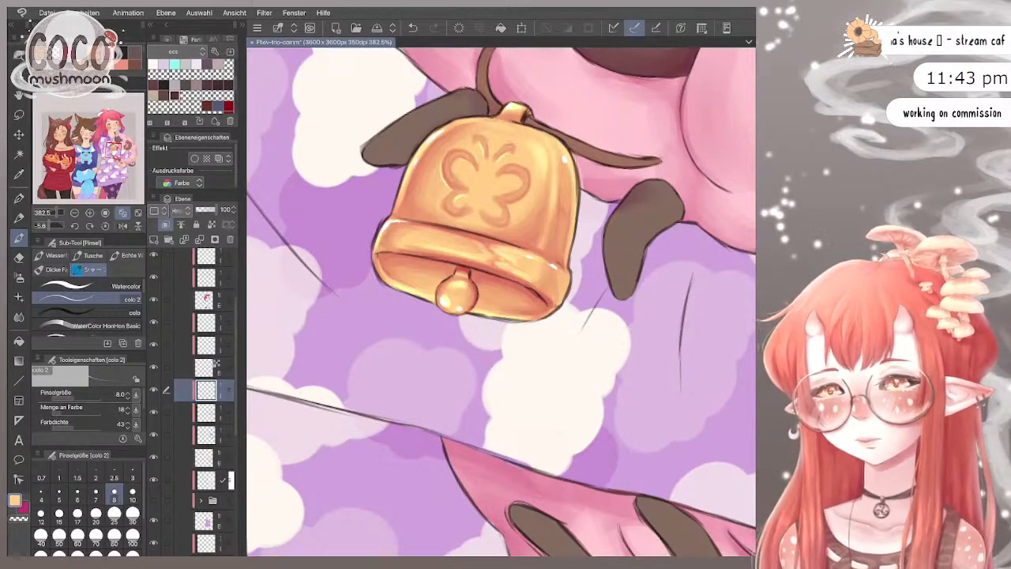
Step: Add small highlights to the butterfly's right wing and both lower wing curls at size 8
drag(523, 167, 527, 174)
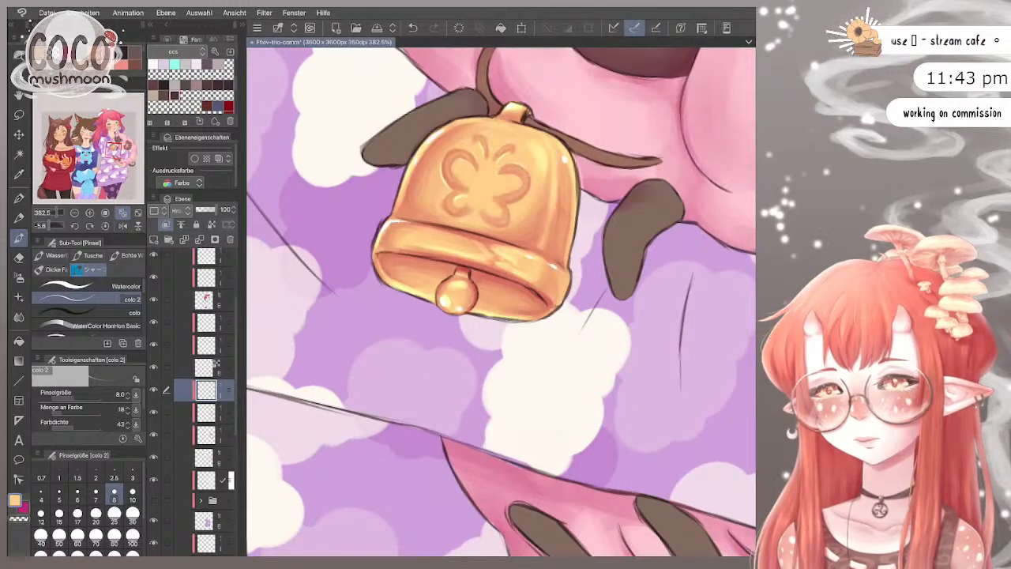
click(482, 213)
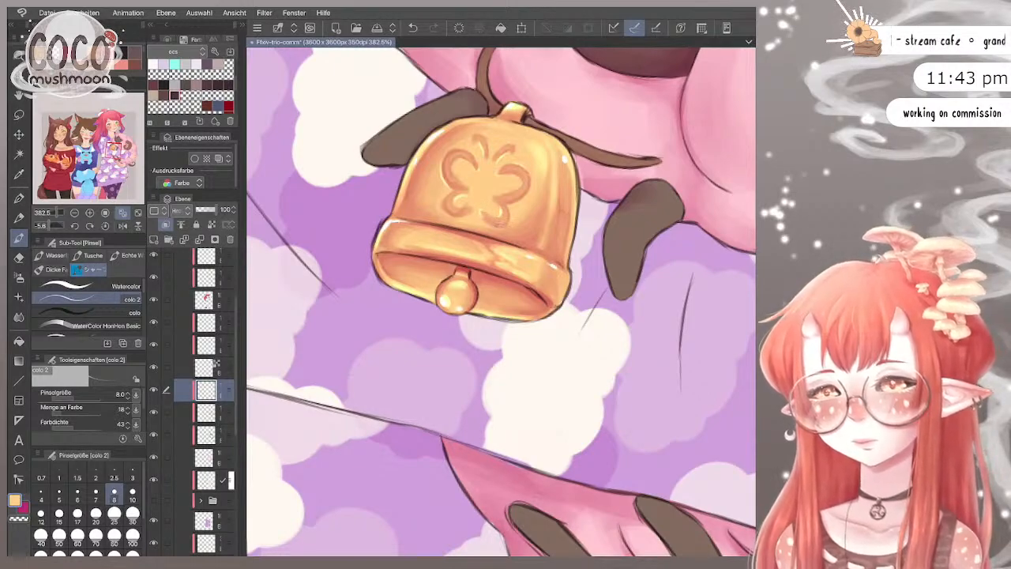
click(508, 219)
click(523, 197)
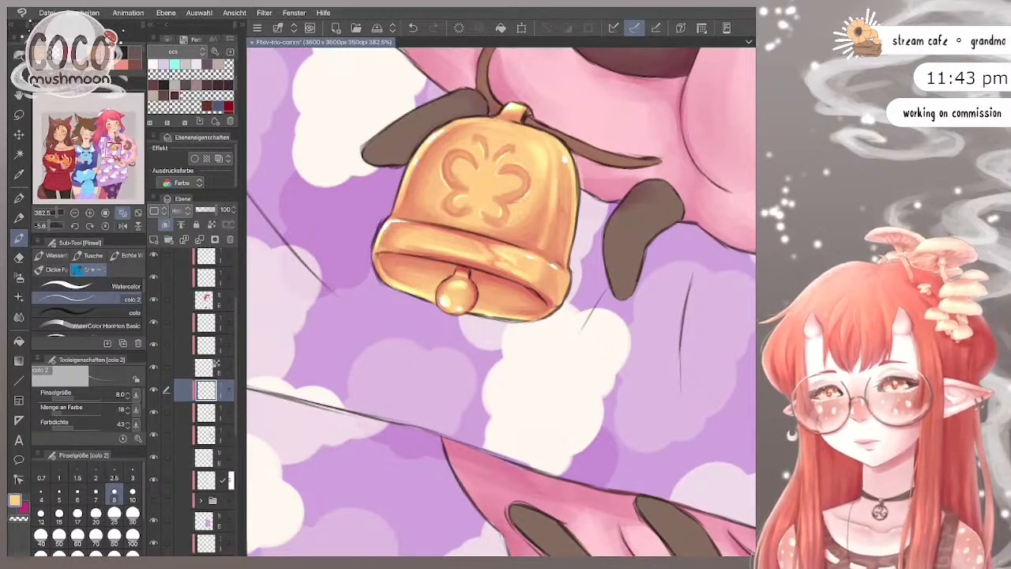
click(519, 198)
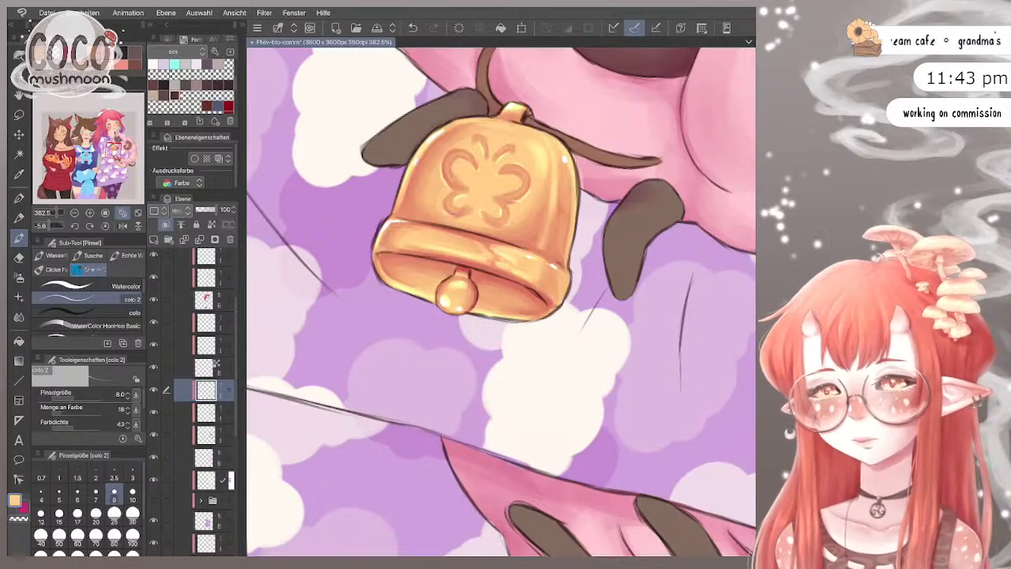
Step: Examine the decorated bell close up and within the full three-character illustration
key(ctrl+minus)
key(ctrl+minus)
key(ctrl+plus)
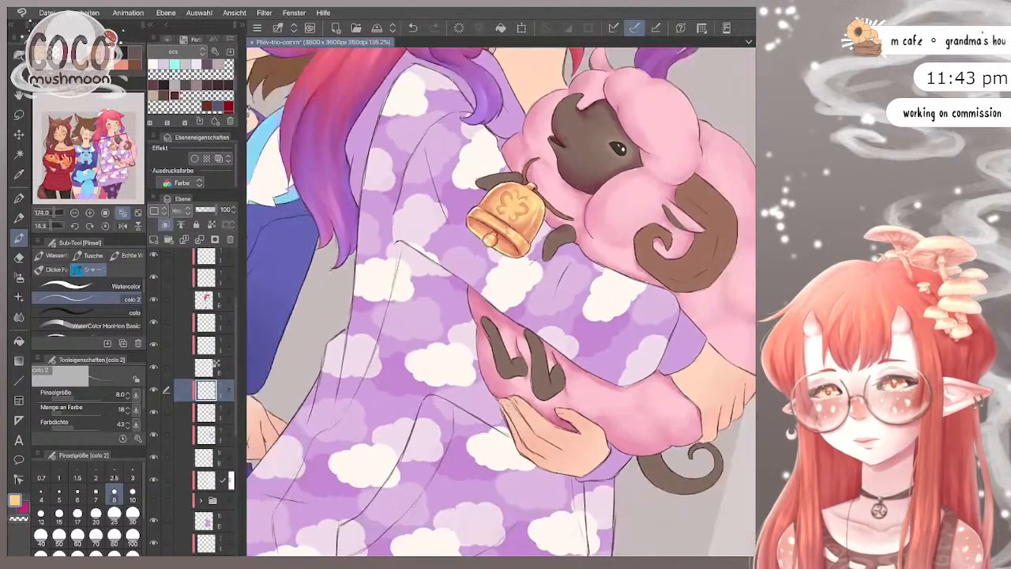
scroll(505, 213, up, 5)
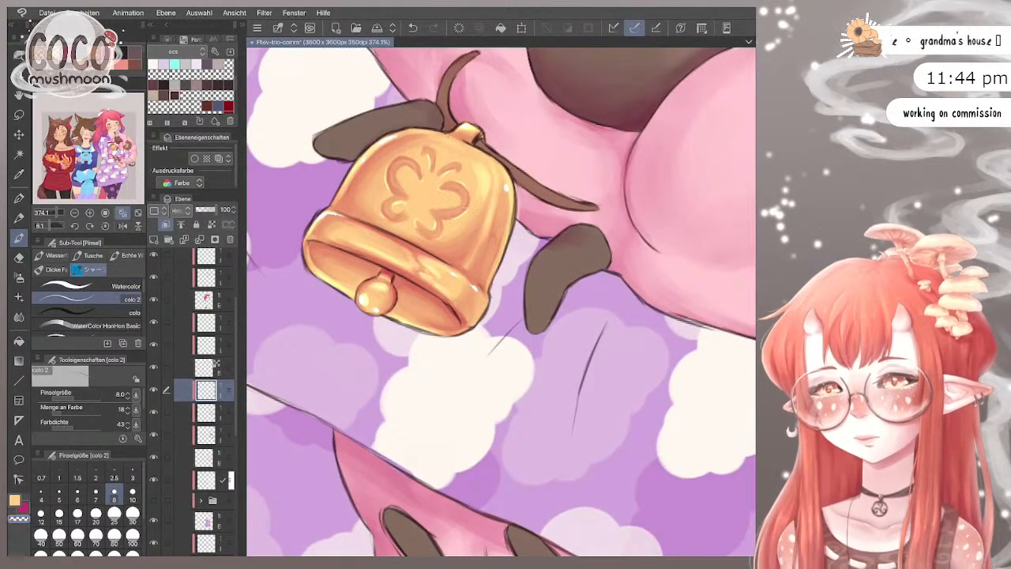
scroll(501, 300, down, 8)
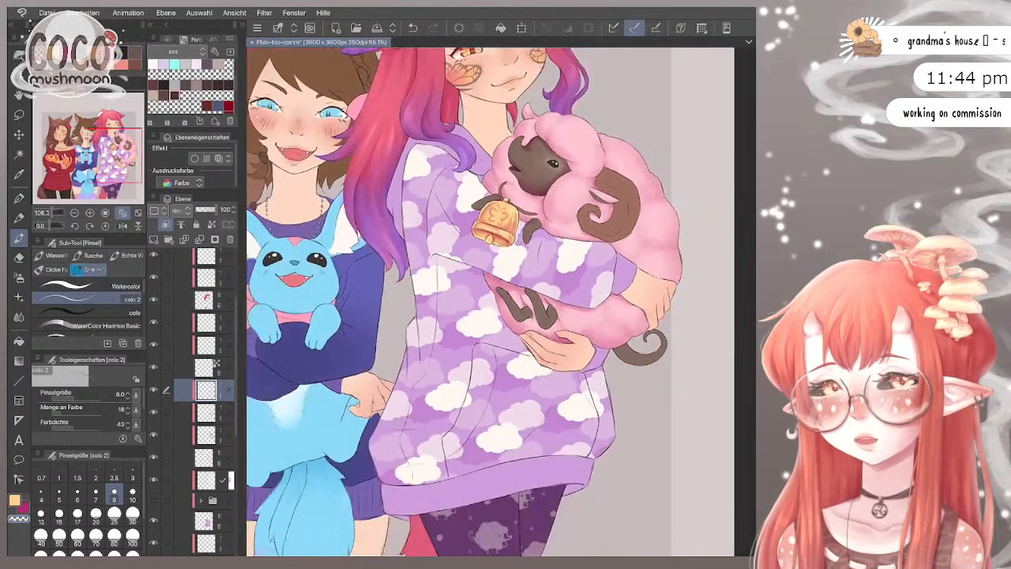
scroll(501, 301, down, 3)
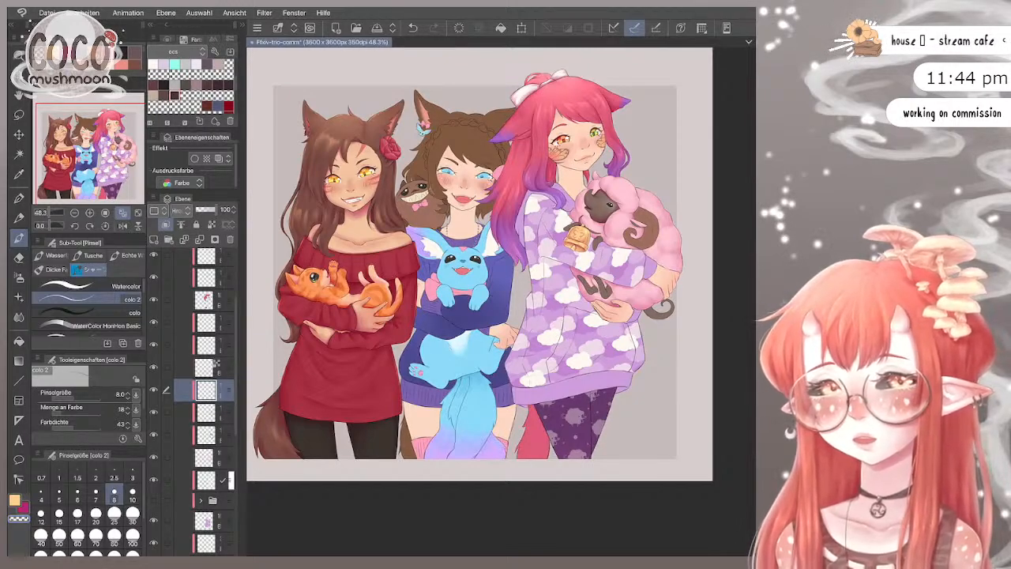
scroll(501, 285, up, 1)
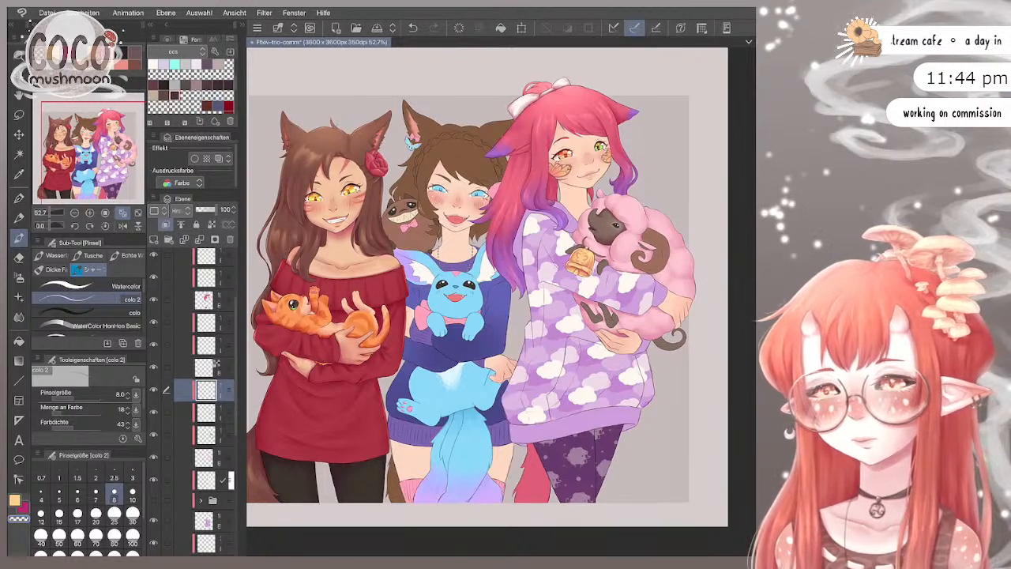
Step: Paint soft light on the sheep's lower wool with the colo brush at size 100
click(95, 537)
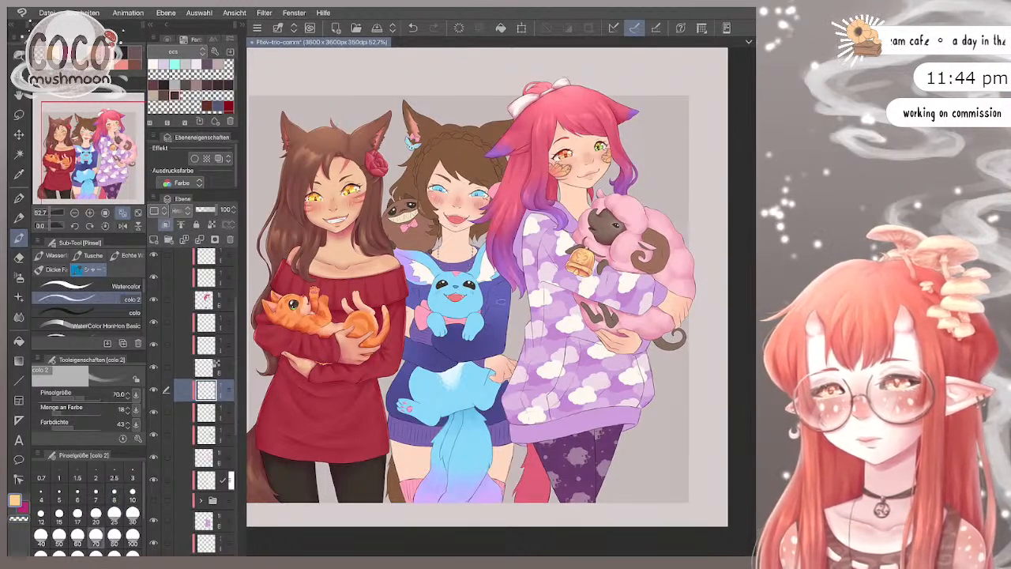
click(95, 312)
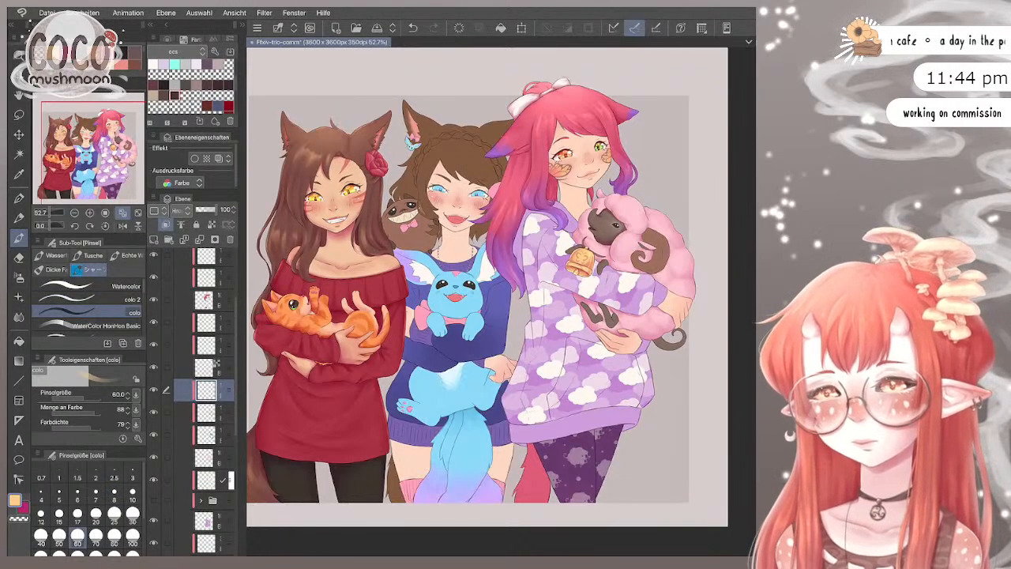
click(95, 538)
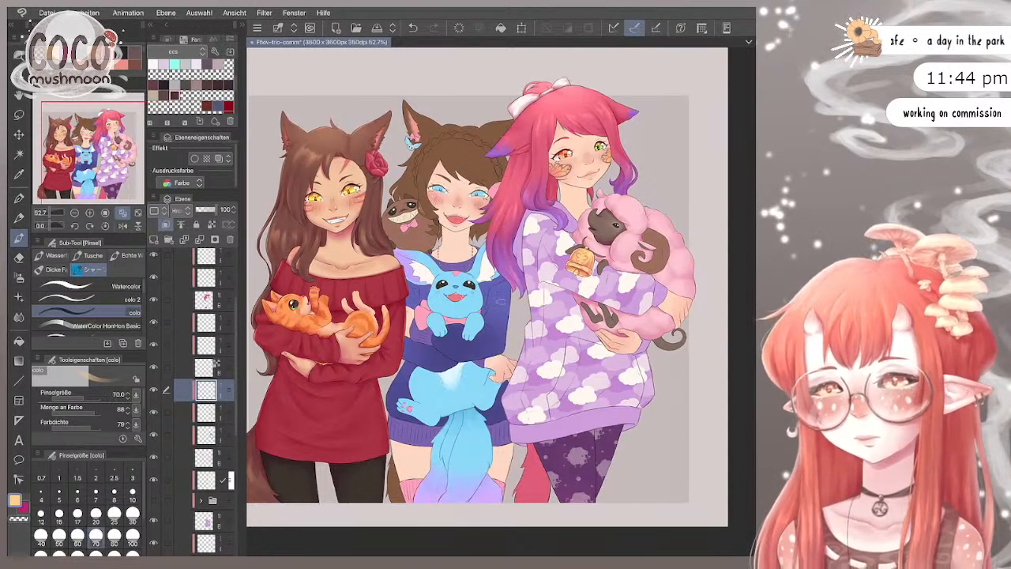
scroll(506, 300, up, 4)
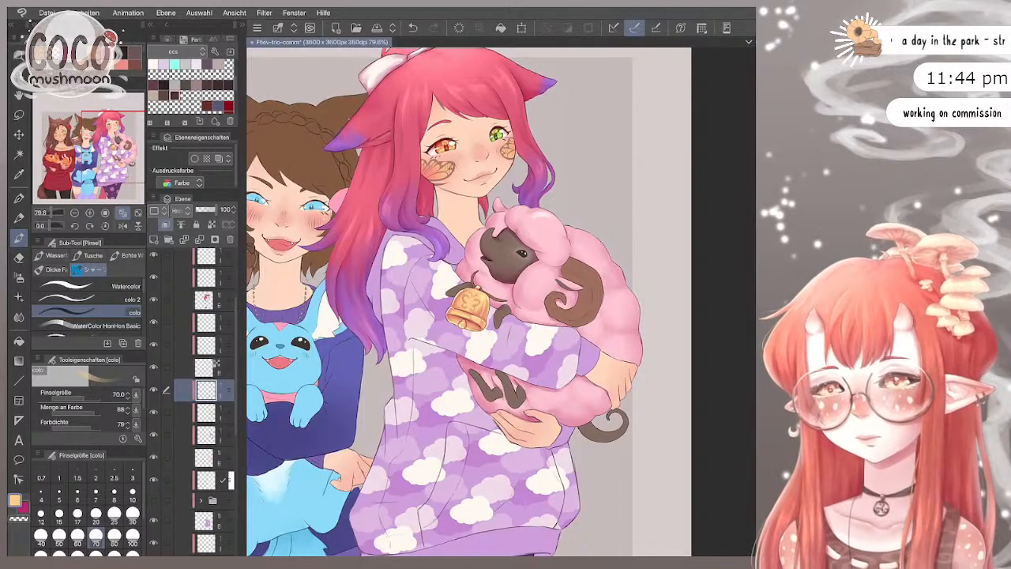
click(133, 543)
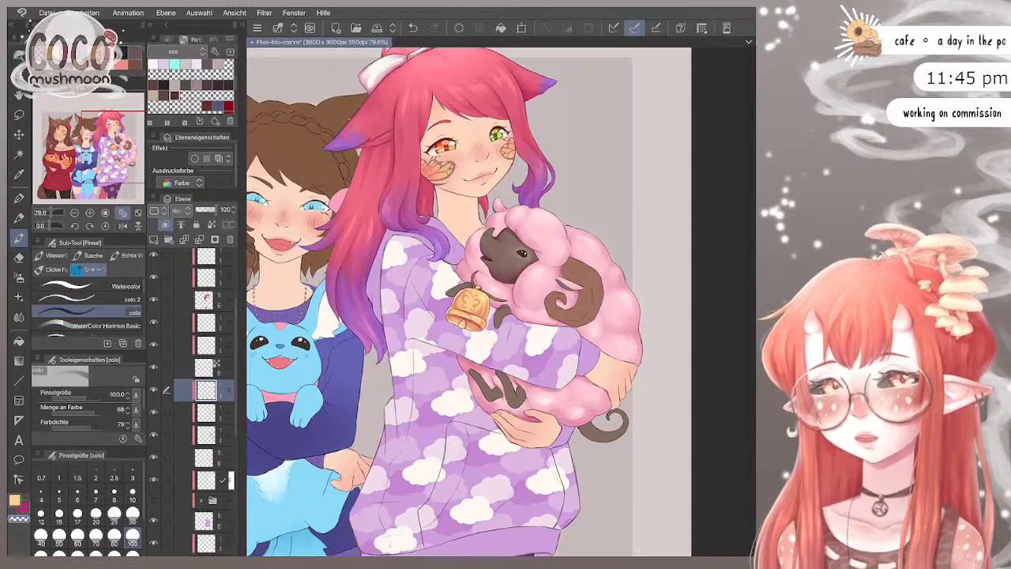
mouse_move(579, 406)
mouse_down()
mouse_move(567, 412)
mouse_move(583, 426)
mouse_move(561, 411)
mouse_up()
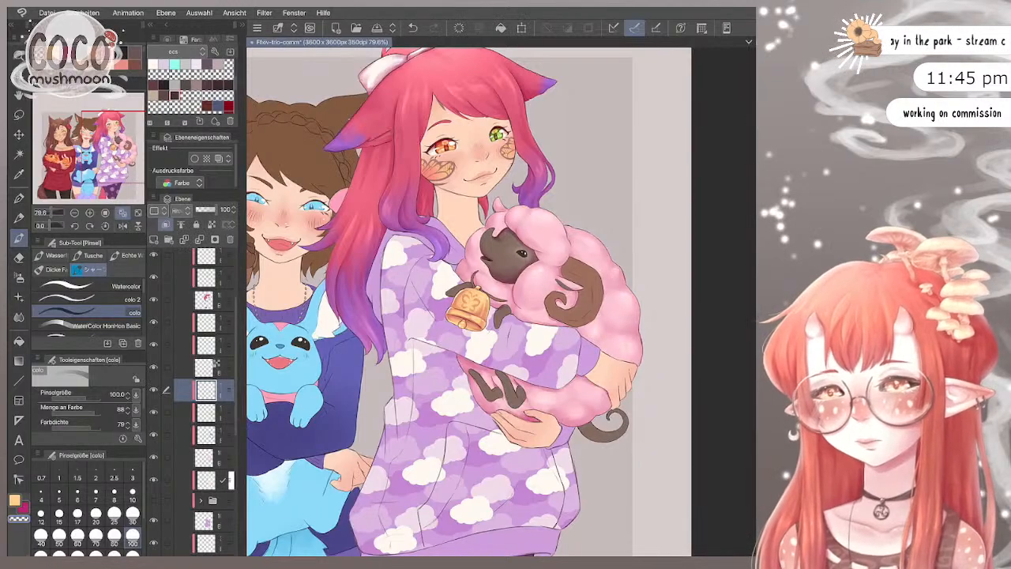
scroll(469, 299, down, 3)
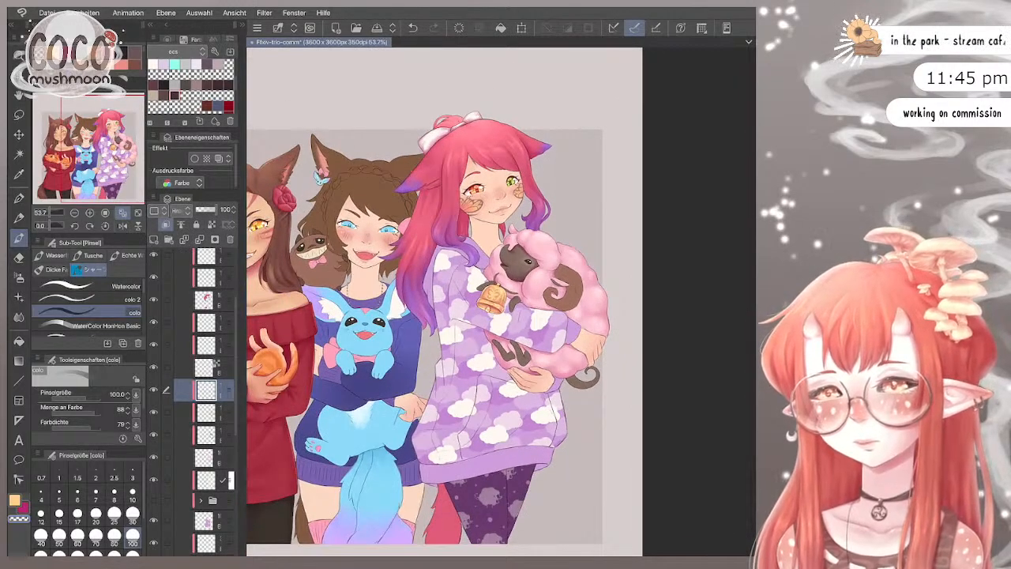
scroll(469, 299, up, 1)
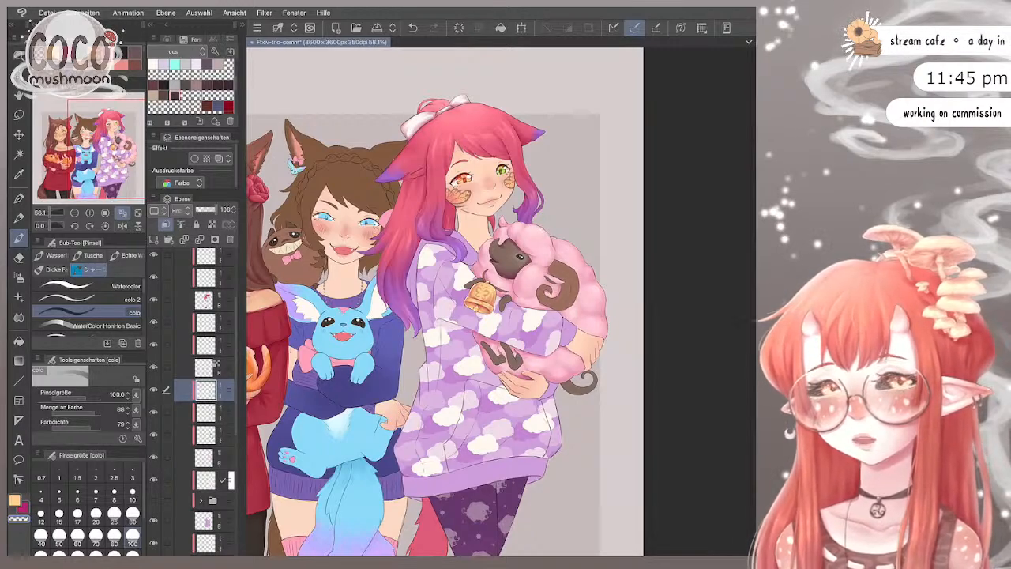
Step: Try to brighten the lassoed sheep with the soft Airbrush (Sanft) at size 300, and undo the last pass
key(m)
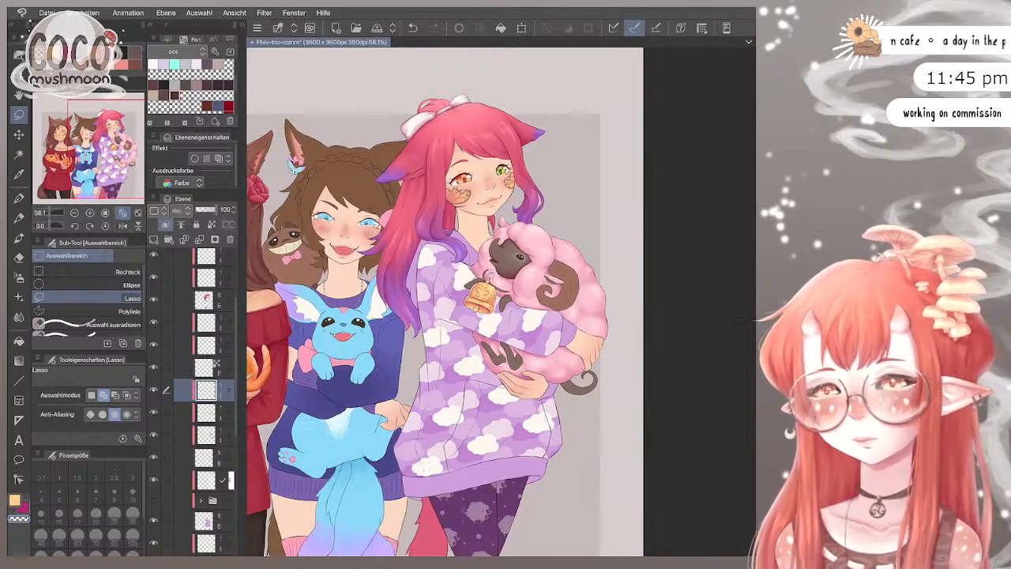
mouse_move(487, 325)
mouse_down()
mouse_move(532, 418)
mouse_move(641, 353)
mouse_move(479, 226)
mouse_up()
key(b)
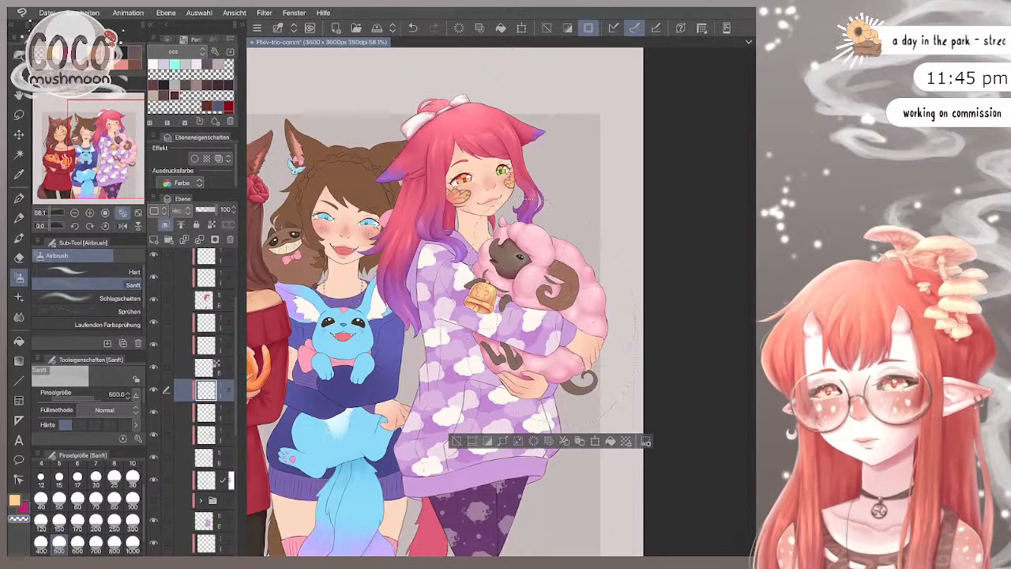
key(ctrl+d)
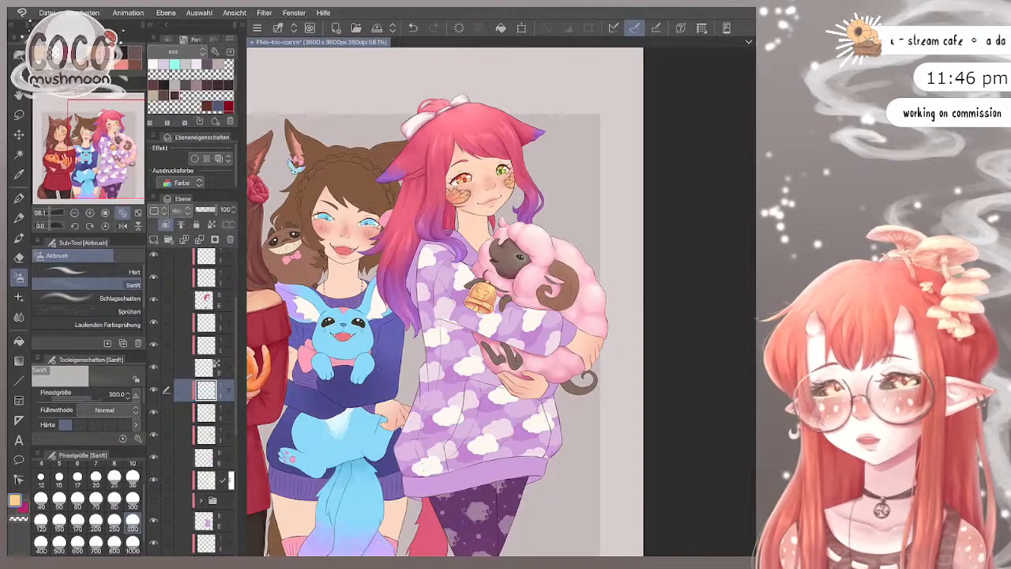
scroll(565, 300, down, 1)
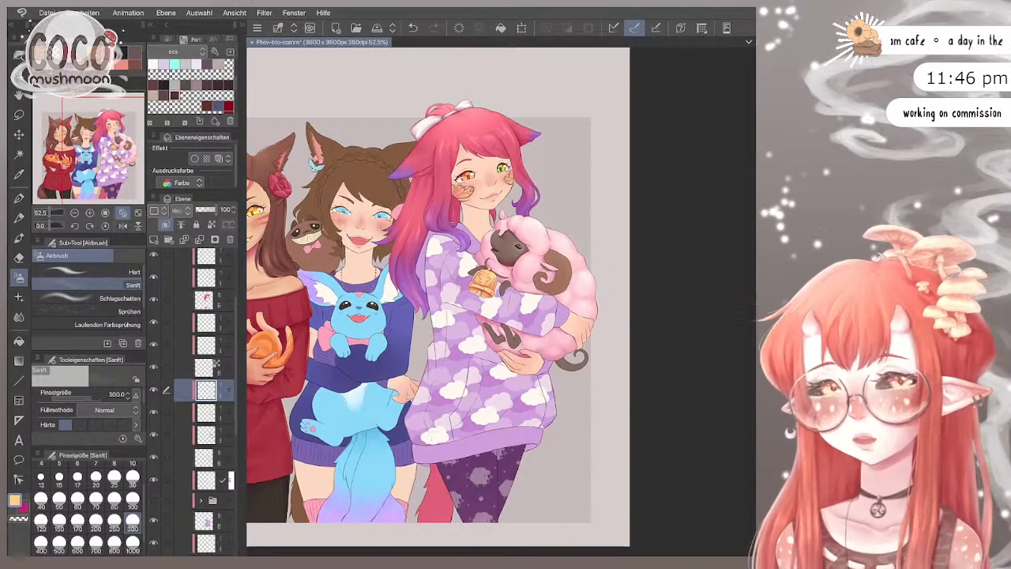
key(ctrl+z)
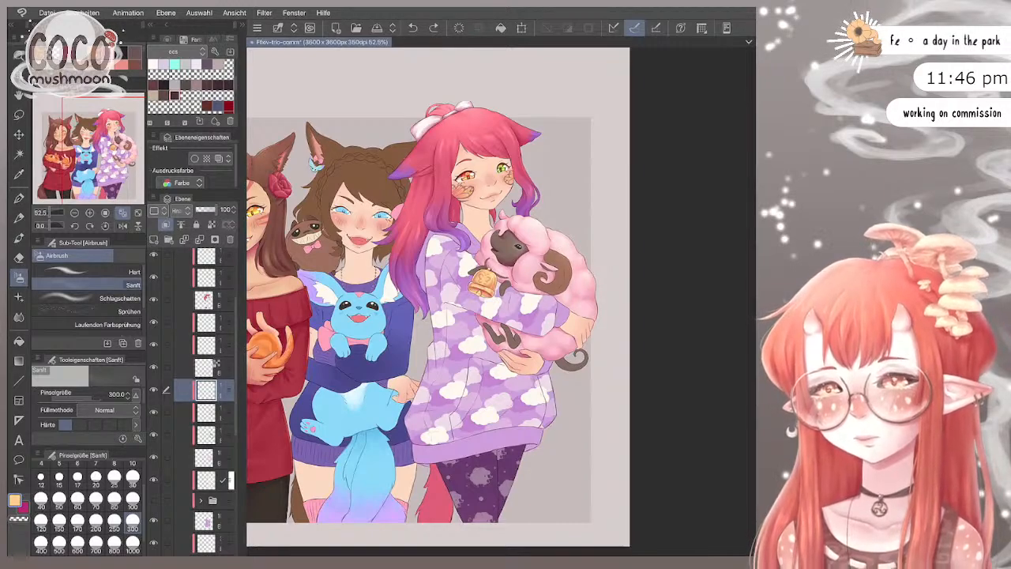
Step: Airbrush a subtle glow over the wool on the sheep's back and head with Sanft at size 300
drag(573, 254, 534, 231)
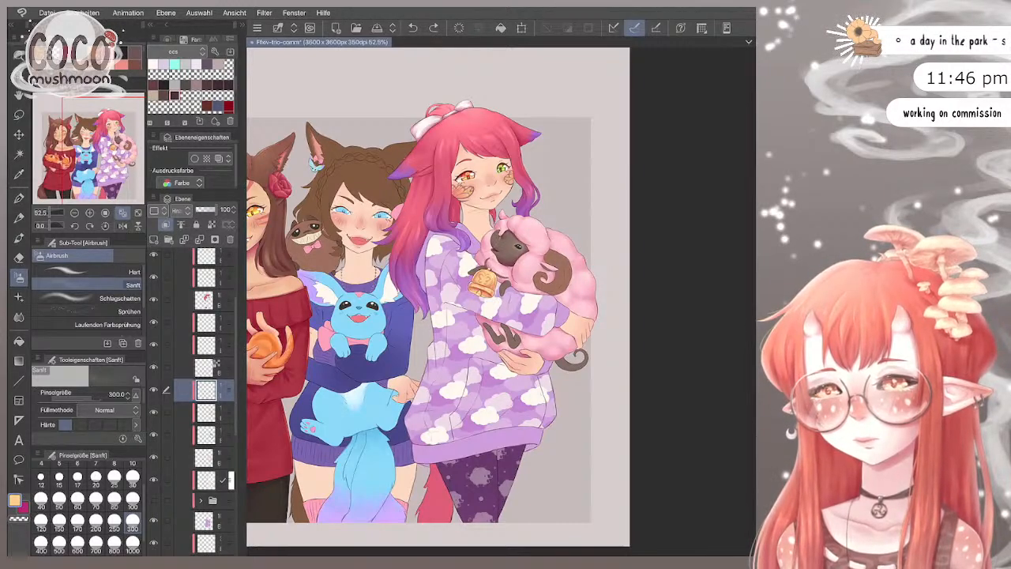
drag(588, 277, 537, 233)
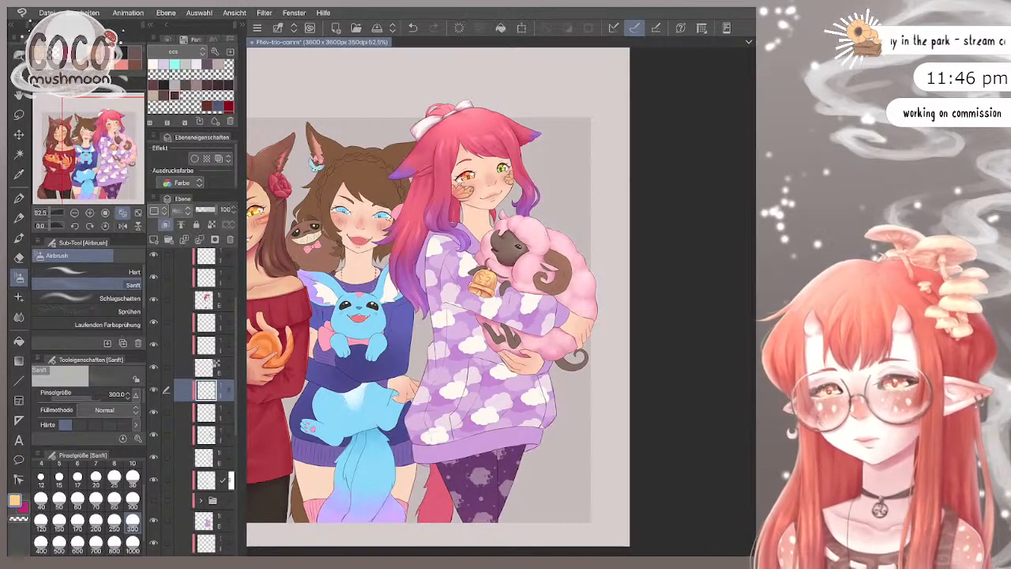
Step: Shade the inner curve of the sheep's horn on the multiply layer below with colo 2 at size 70, in the mirrored view
click(205, 413)
key(b)
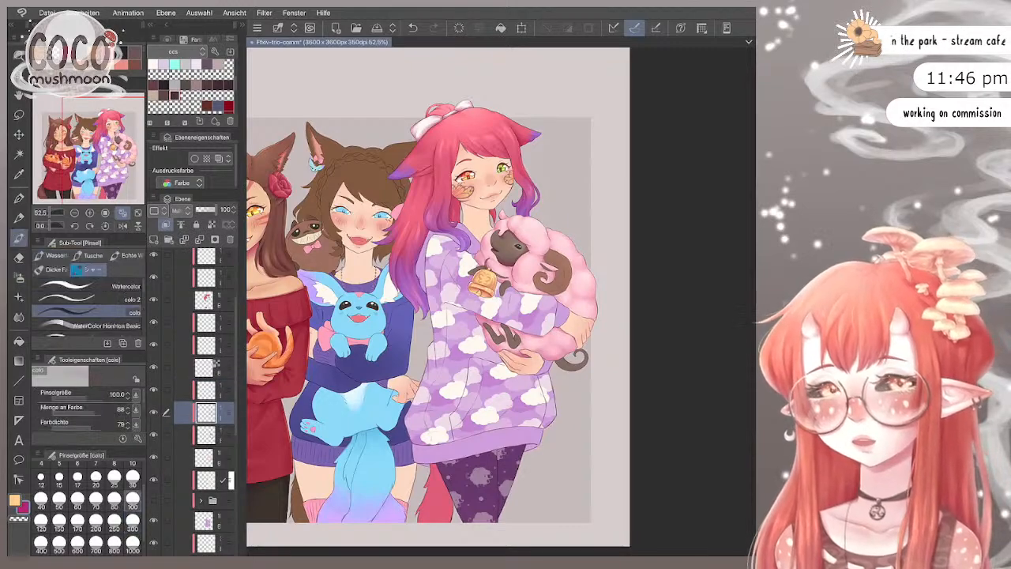
scroll(586, 311, up, 1)
scroll(615, 298, up, 4)
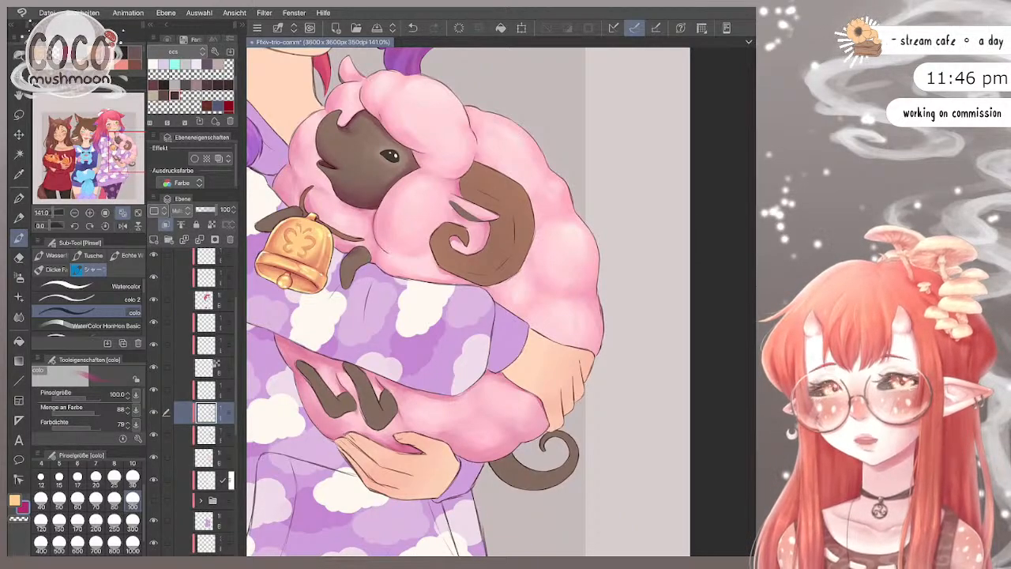
key(h)
scroll(667, 221, up, 1)
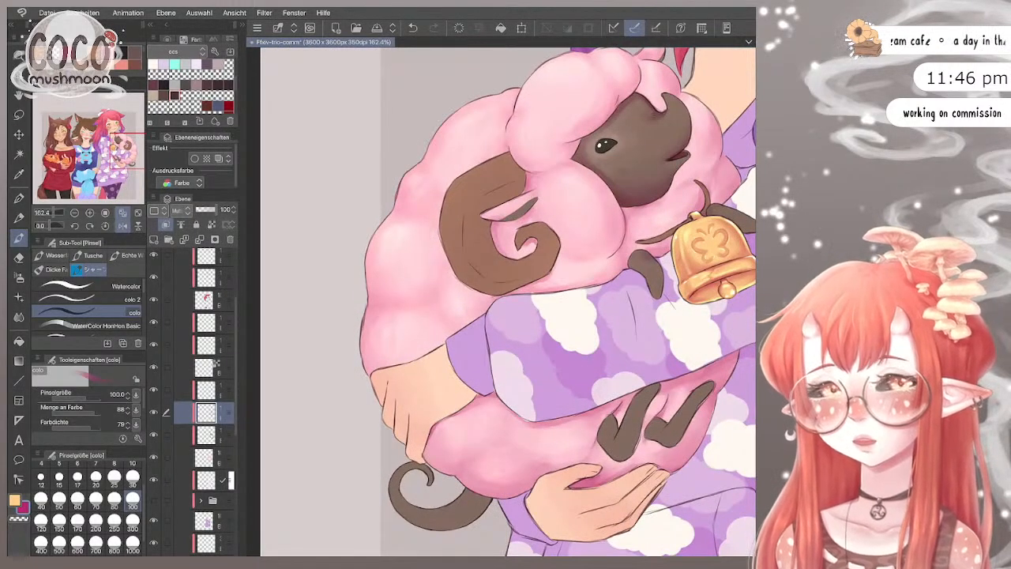
click(77, 498)
click(87, 299)
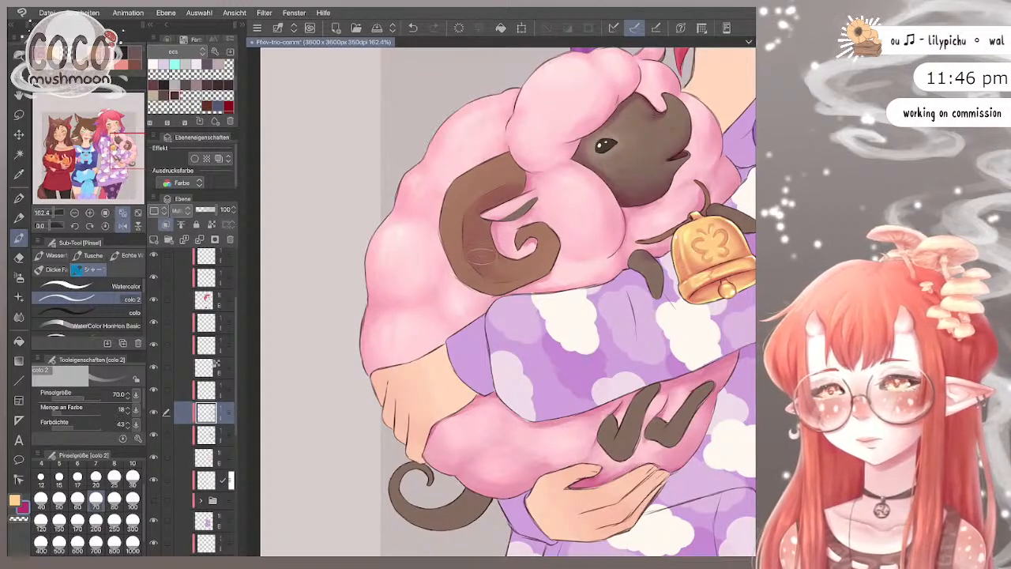
drag(481, 271, 528, 273)
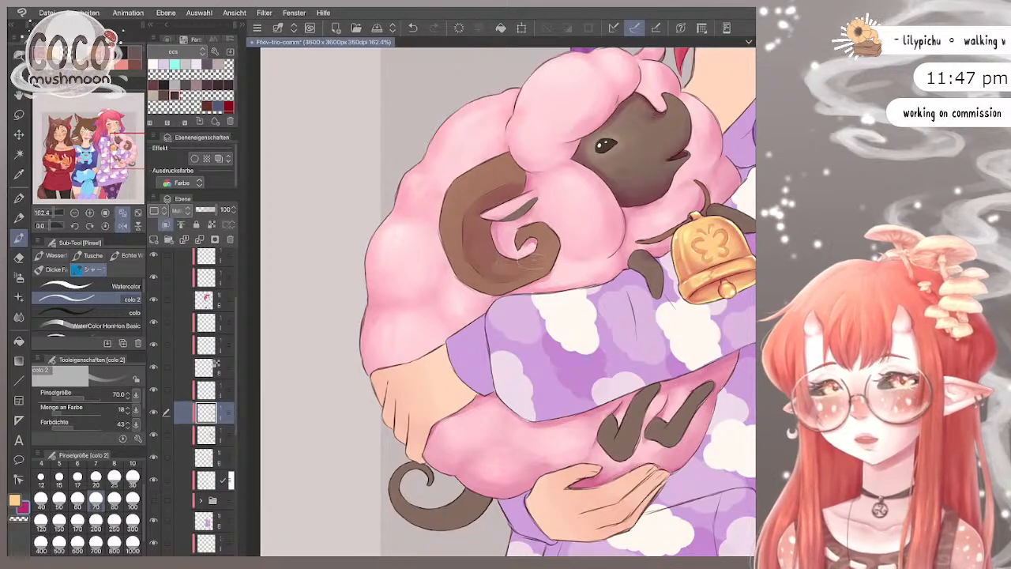
Step: Deepen the shading around the horn's lower bend and the ear with colo 2 at sizes 40 and 30
key(bracketleft)
key(bracketleft)
key(bracketleft)
key(bracketleft)
key(bracketright)
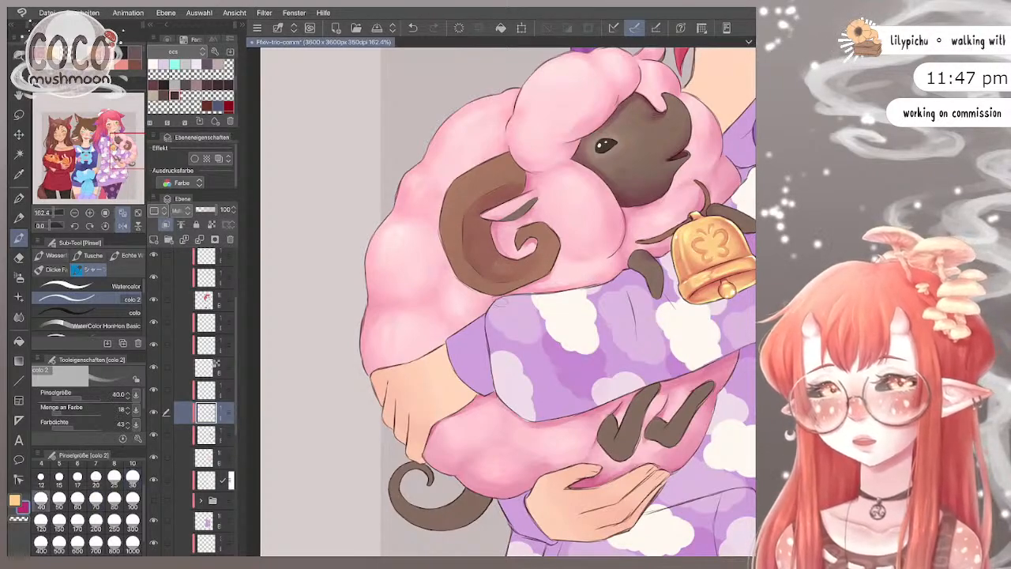
key(bracketleft)
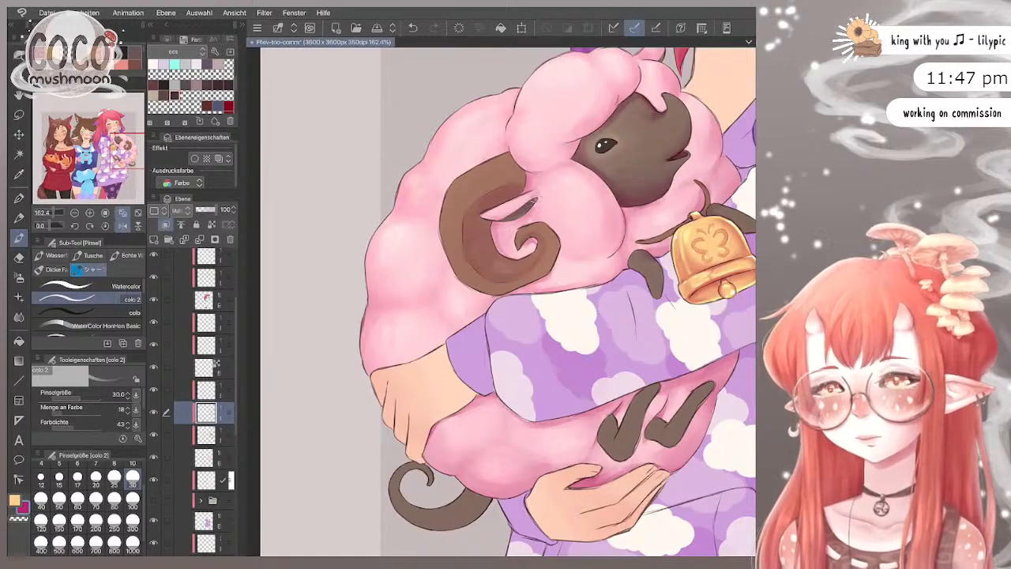
Step: Undo the last horn stroke and paint finer shading from the lower bend to the curl at size 30
scroll(521, 209, down, 1)
scroll(534, 109, up, 1)
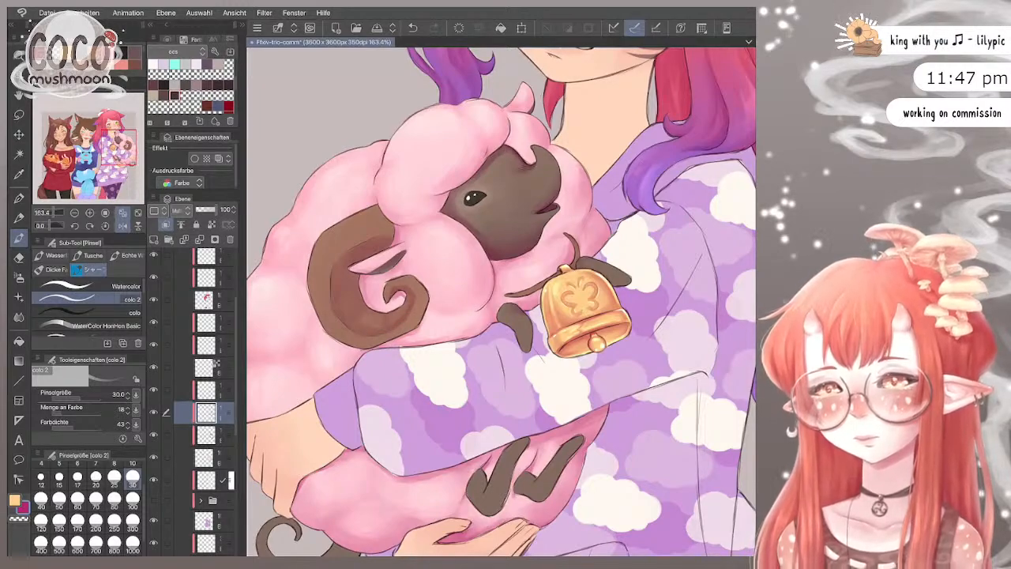
key(ctrl+z)
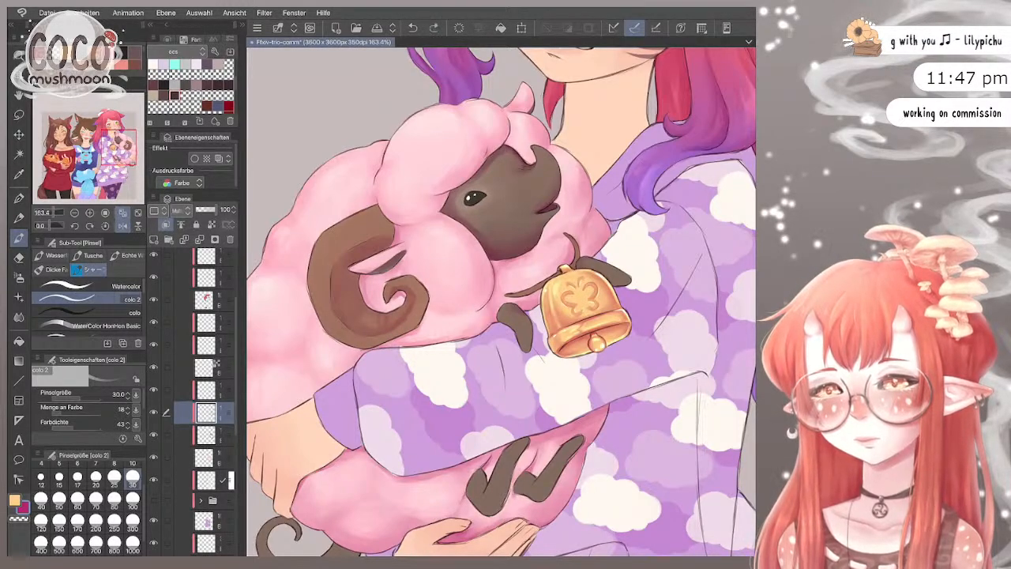
mouse_move(359, 320)
mouse_down()
mouse_move(351, 325)
mouse_move(409, 305)
mouse_move(411, 295)
mouse_up()
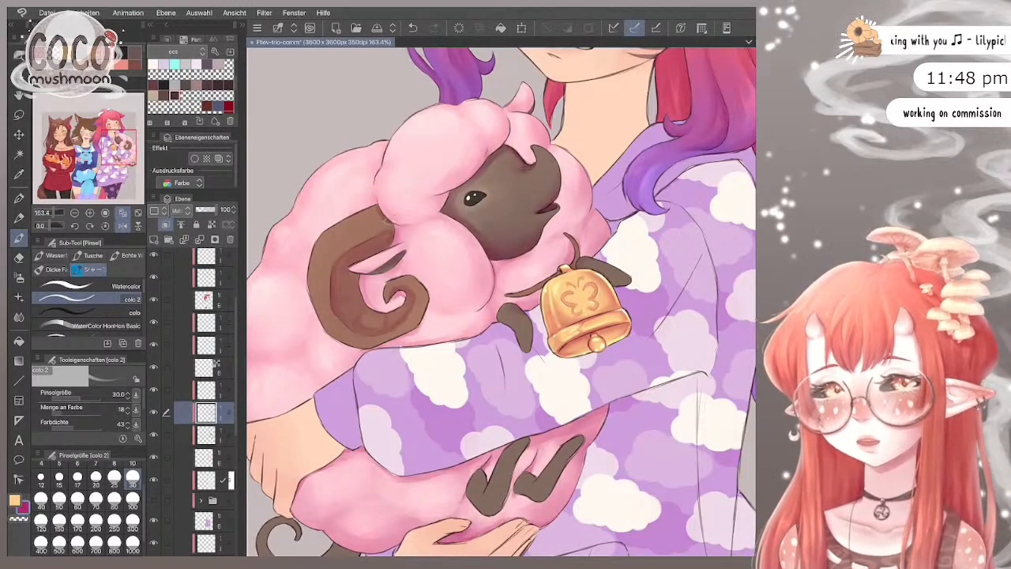
Step: Shade the horn's outer edge from its top down to the lower bend with colo 2 at size 60
click(114, 498)
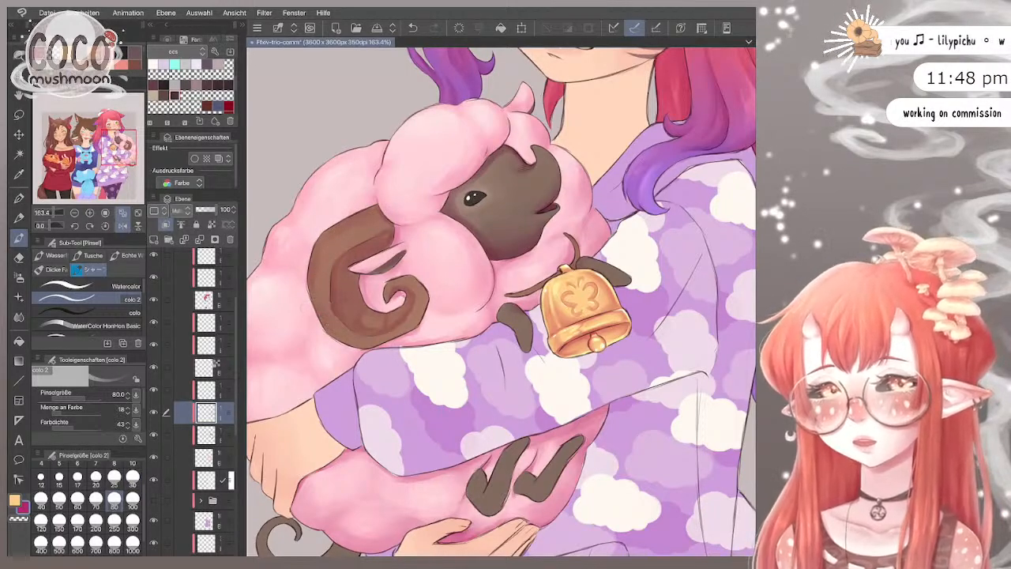
key(bracketleft)
key(bracketleft)
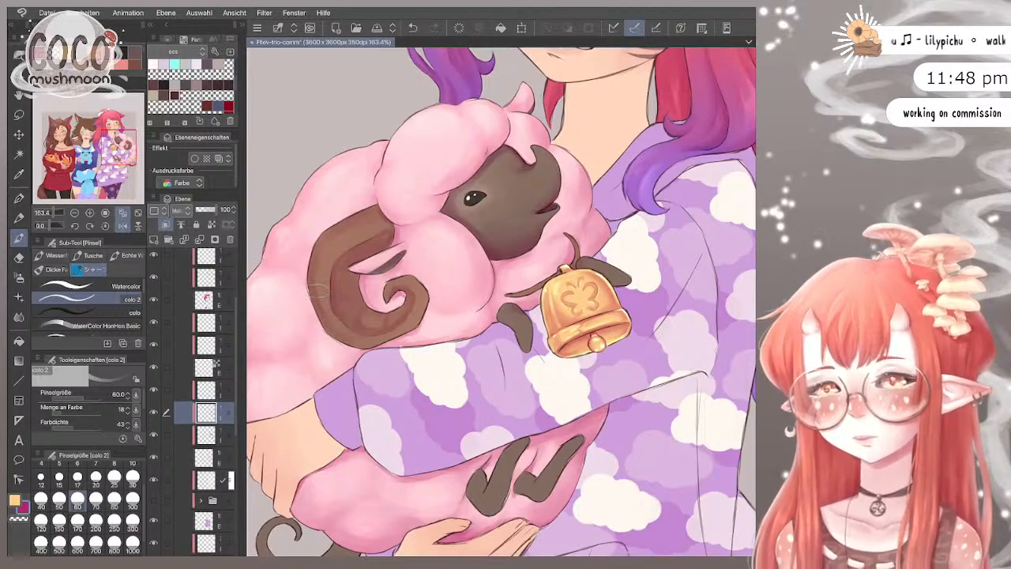
mouse_move(316, 286)
mouse_down()
mouse_move(325, 250)
mouse_move(380, 220)
mouse_move(352, 230)
mouse_up()
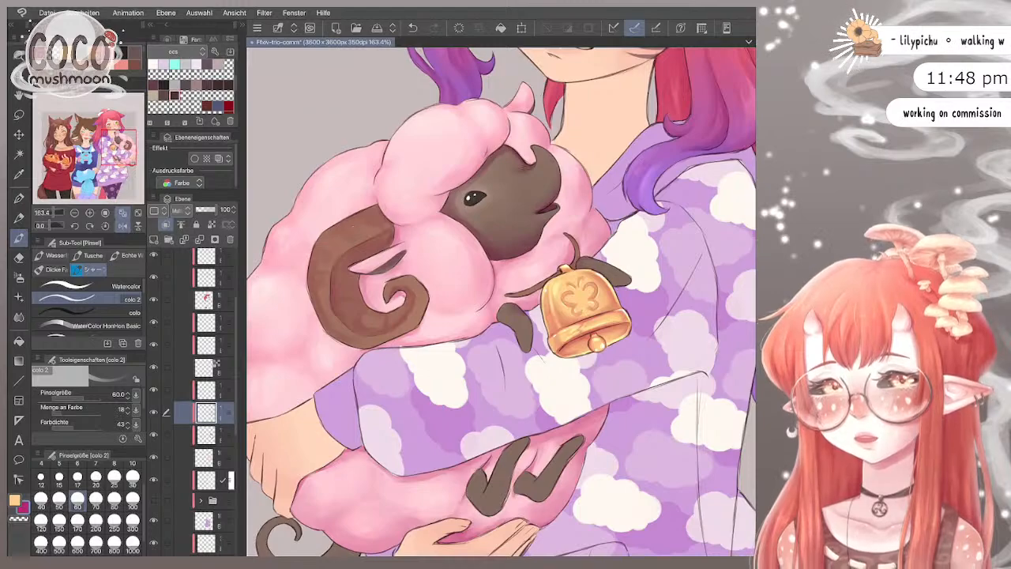
mouse_move(316, 298)
mouse_down()
mouse_move(336, 324)
mouse_move(368, 339)
mouse_up()
Step: Shade the horn's curled tip at size 30 and soften the shading with transparent colour at sizes 60 and 40
click(132, 477)
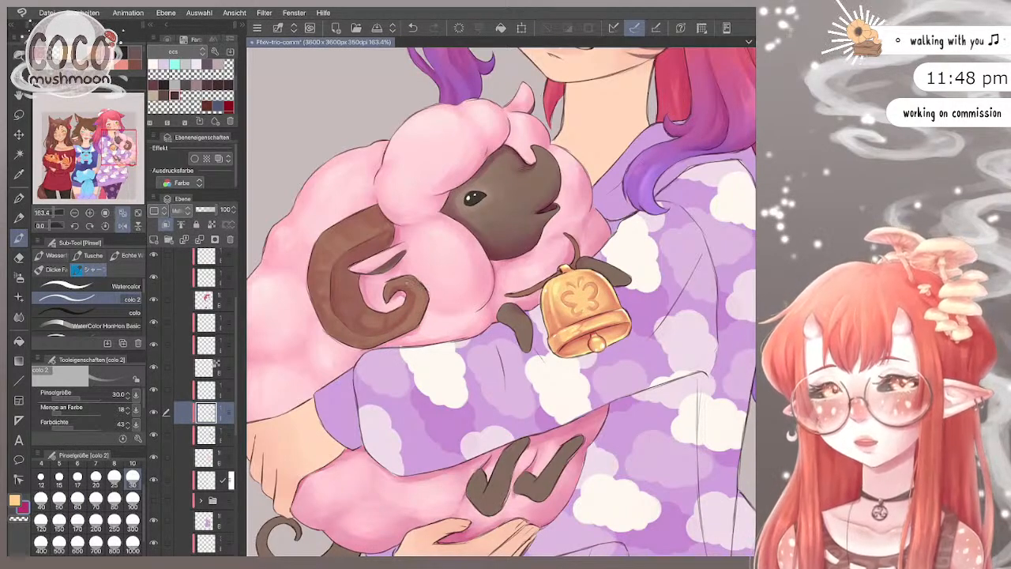
drag(424, 293, 422, 296)
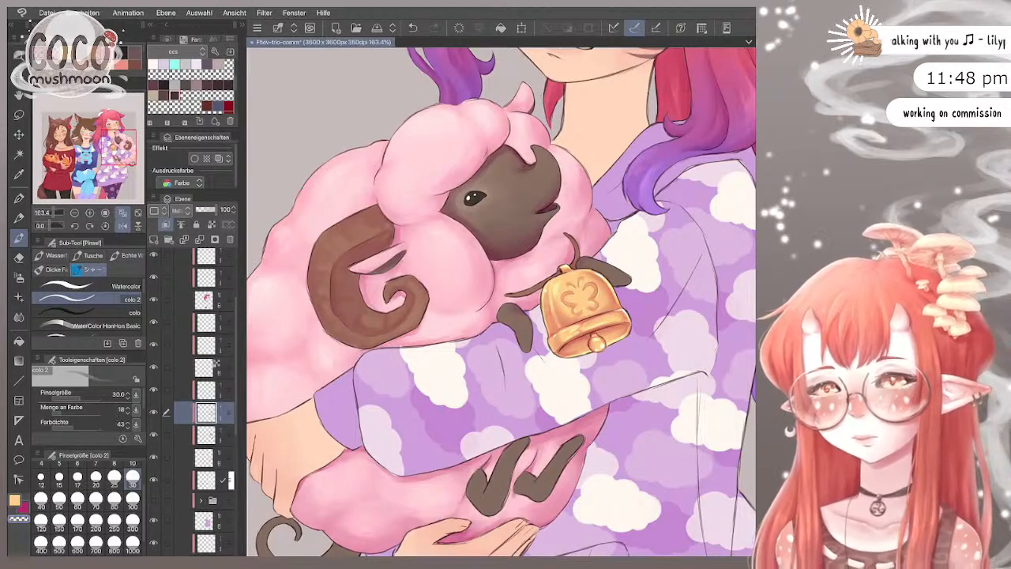
click(78, 499)
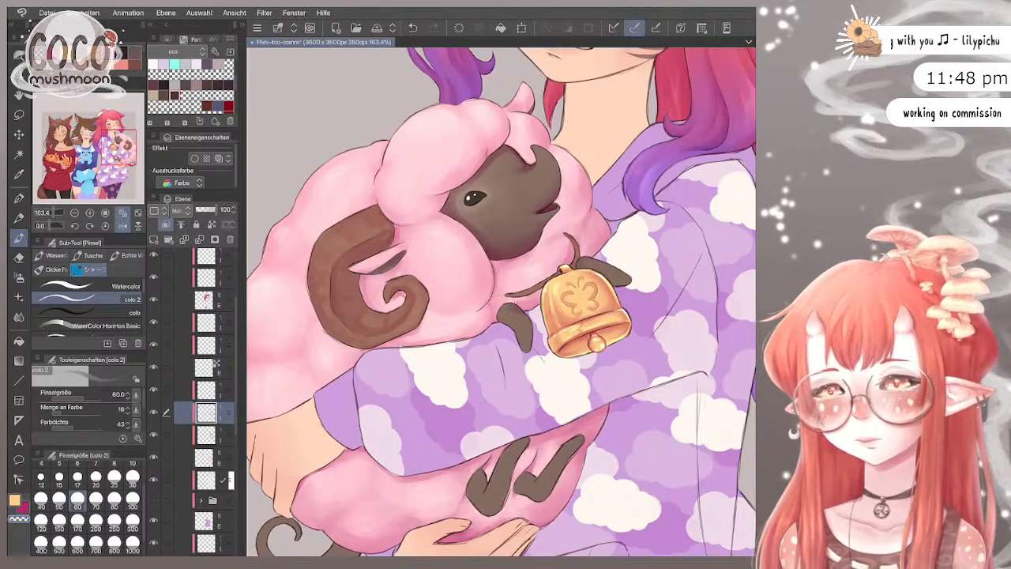
click(41, 499)
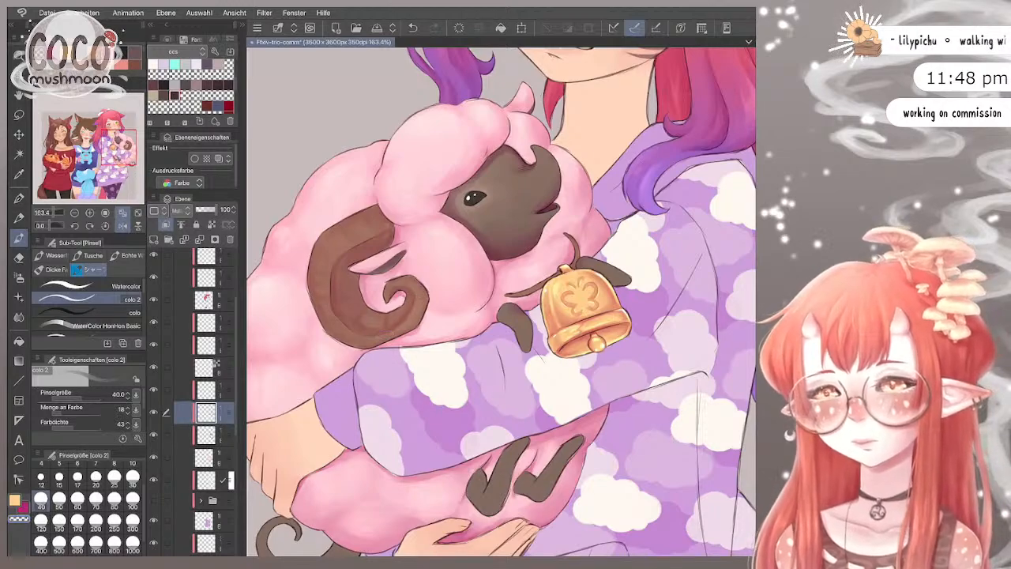
scroll(457, 237, down, 3)
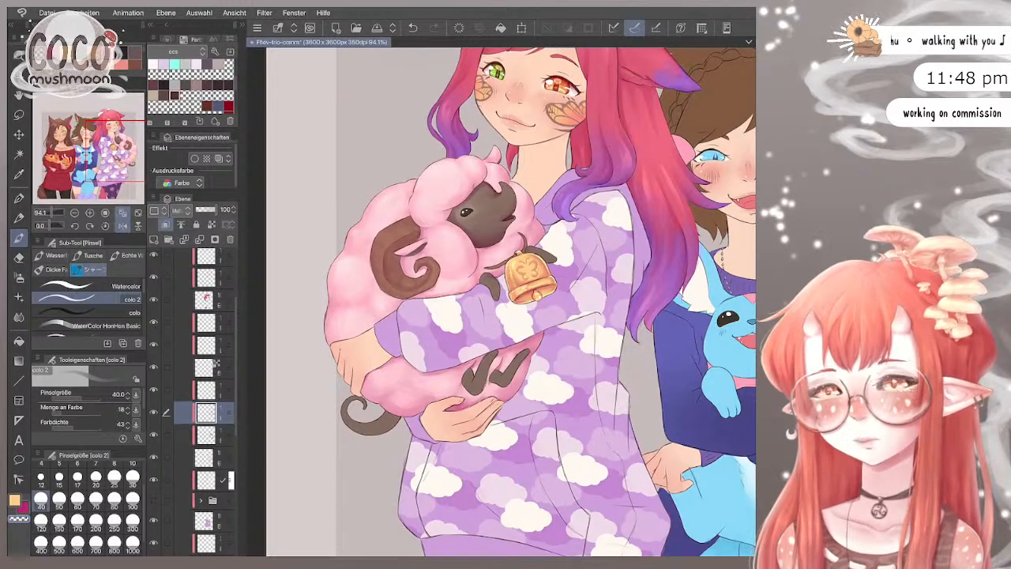
Step: Refine the ridge shading along the sheep's horn with colo 2 at size 30
key(c)
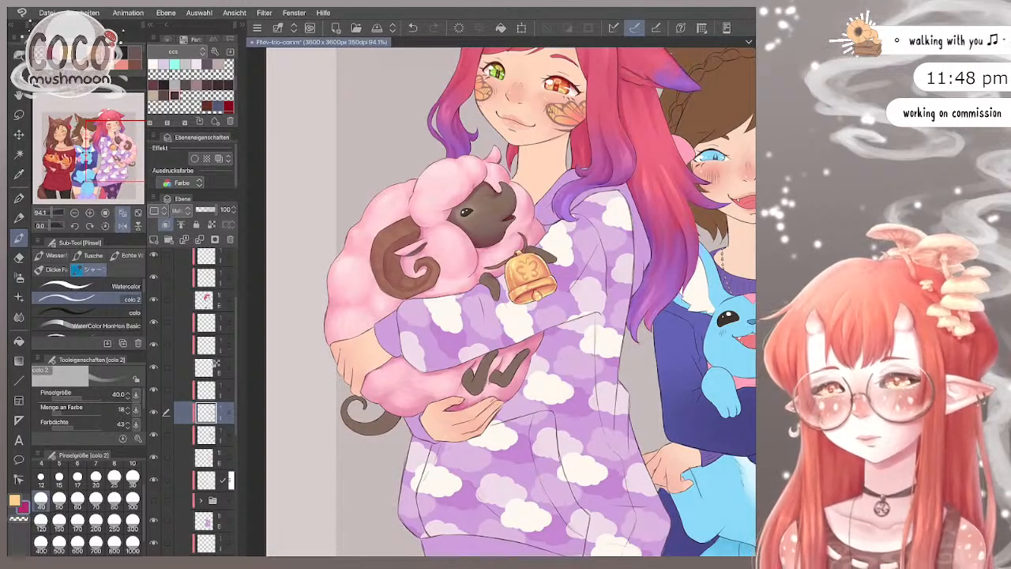
key(bracketleft)
scroll(425, 246, up, 3)
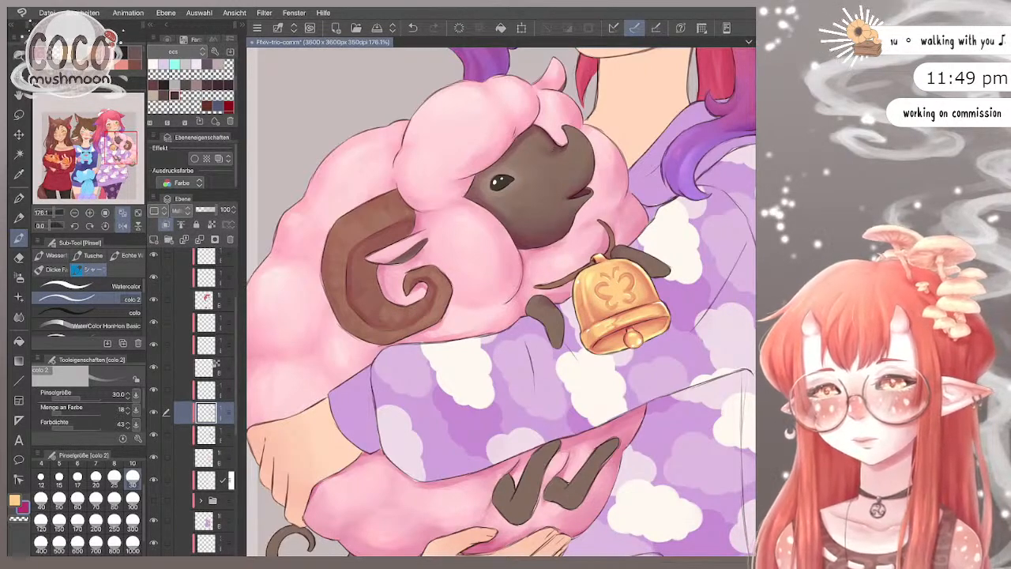
Step: Soften the ridge shading on the sheep's horn with transparent colour at size 30
key(c)
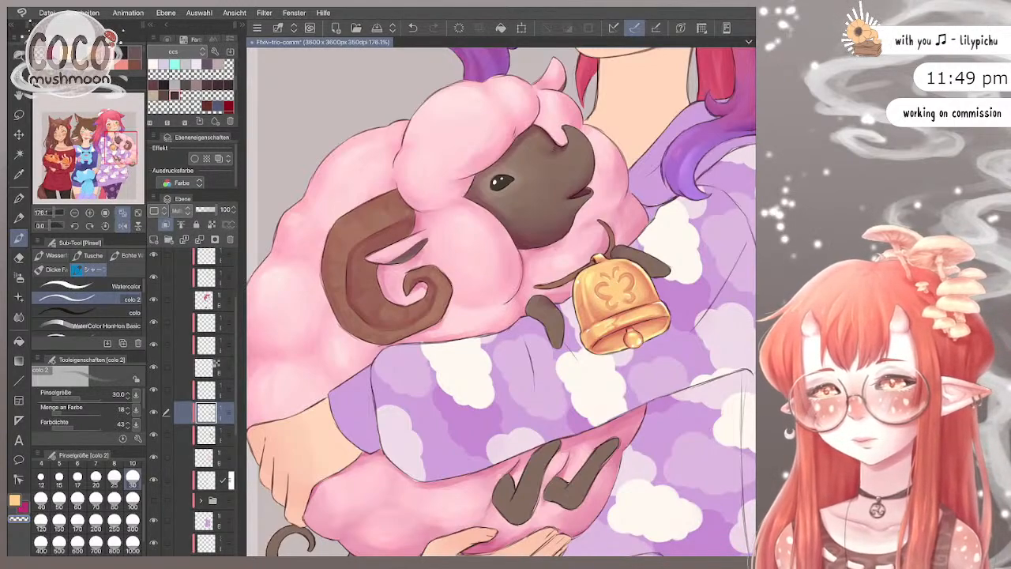
key(c)
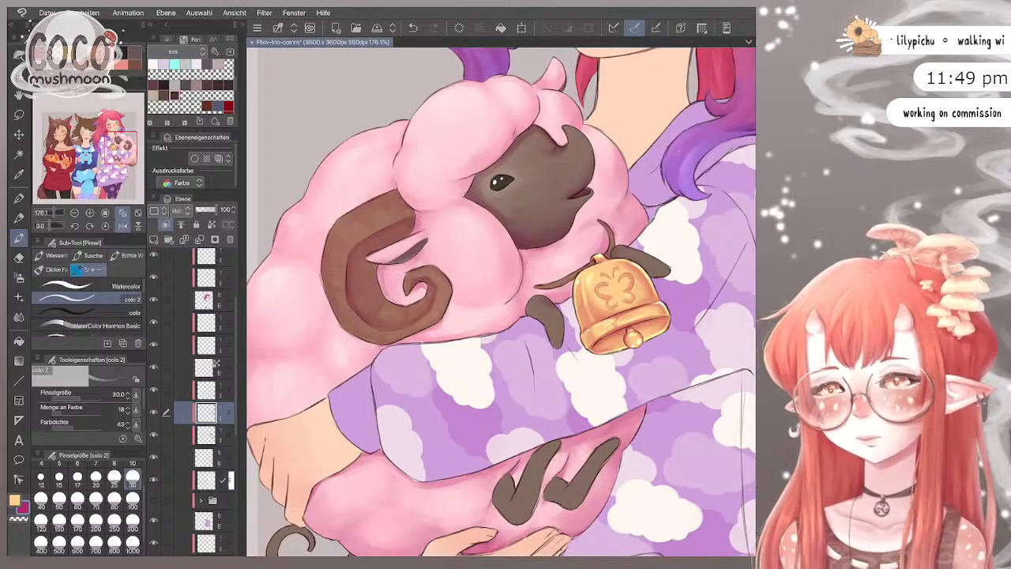
scroll(501, 300, down, 1)
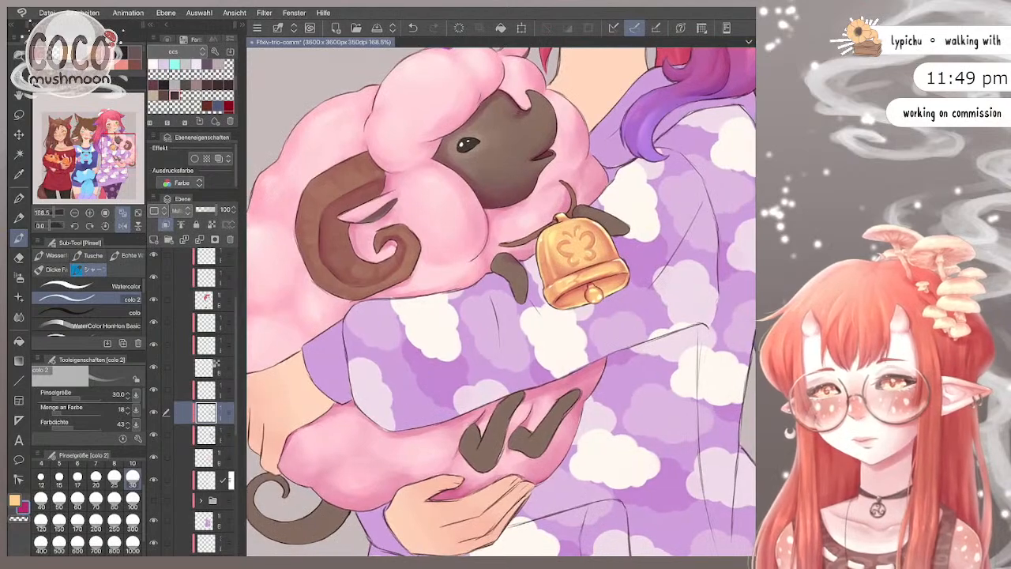
Step: Shade the sheep's curled tail with colo 2, undoing the stroke made at size 100 and continuing at sizes 70 and 40
click(132, 497)
drag(497, 302, 525, 335)
scroll(525, 335, down, 1)
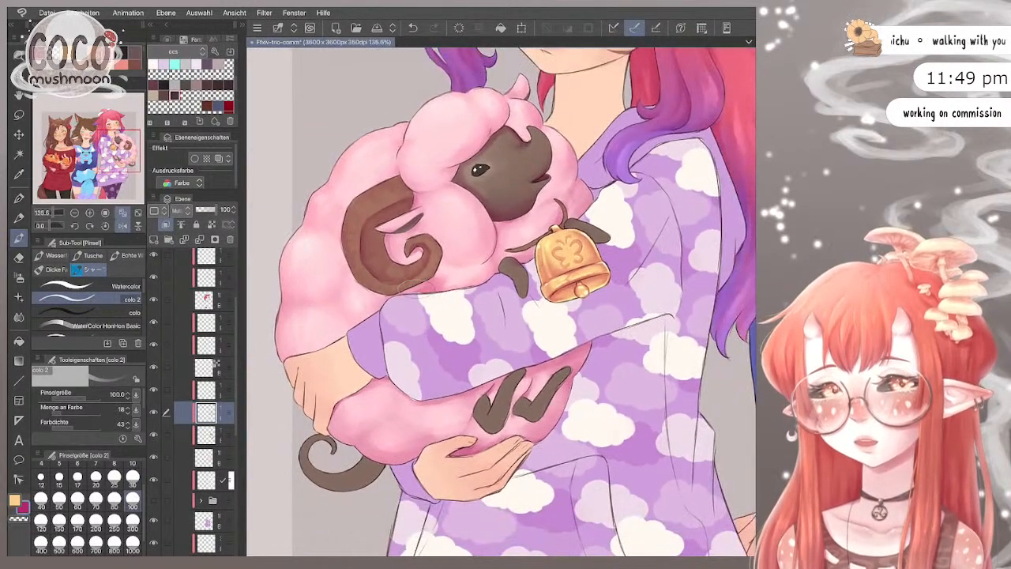
scroll(395, 395, up, 1)
mouse_move(348, 483)
mouse_down()
mouse_move(399, 448)
mouse_move(387, 467)
mouse_up()
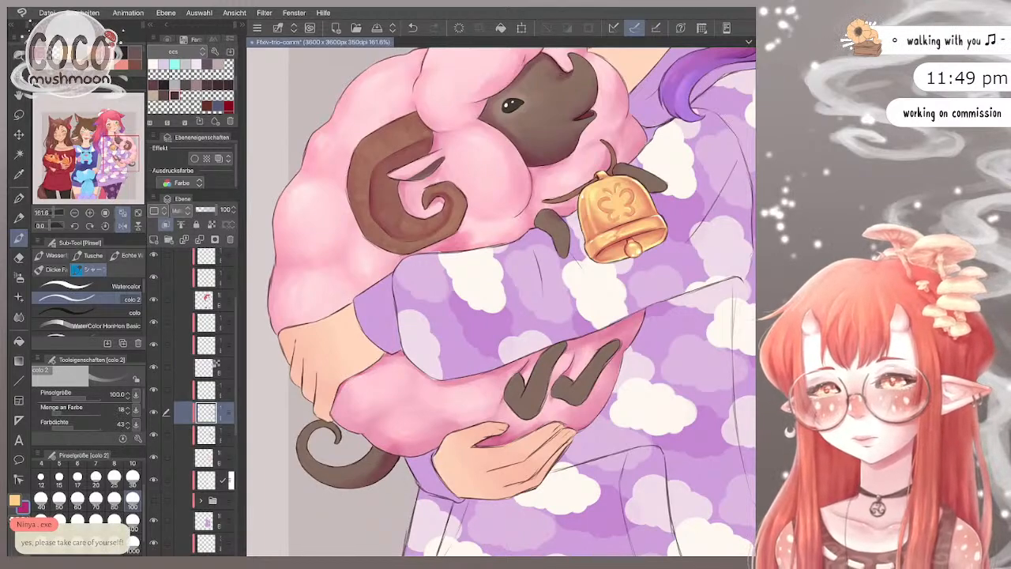
key(ctrl+z)
scroll(569, 225, down, 3)
scroll(435, 419, up, 3)
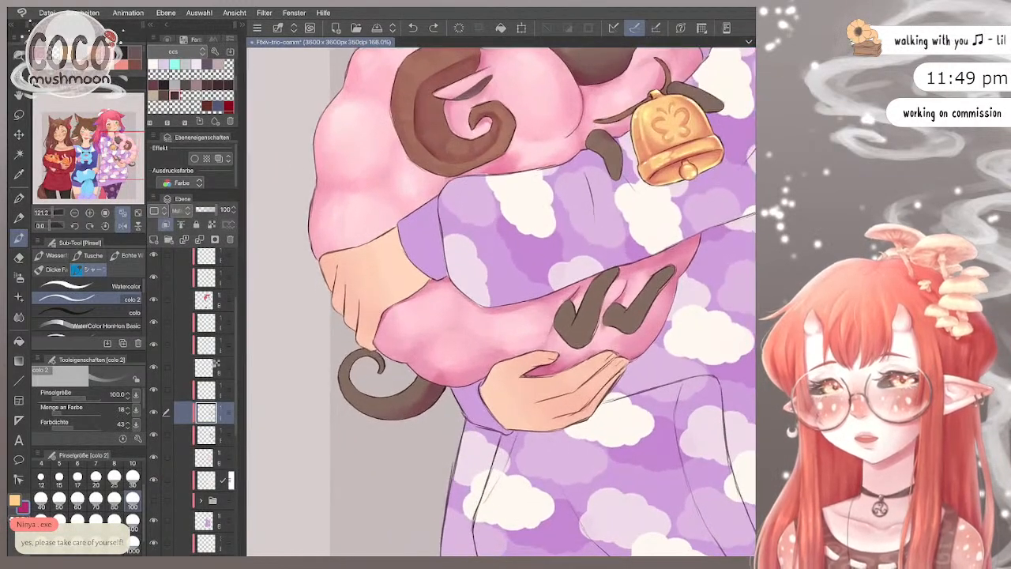
key(bracketleft)
key(bracketleft)
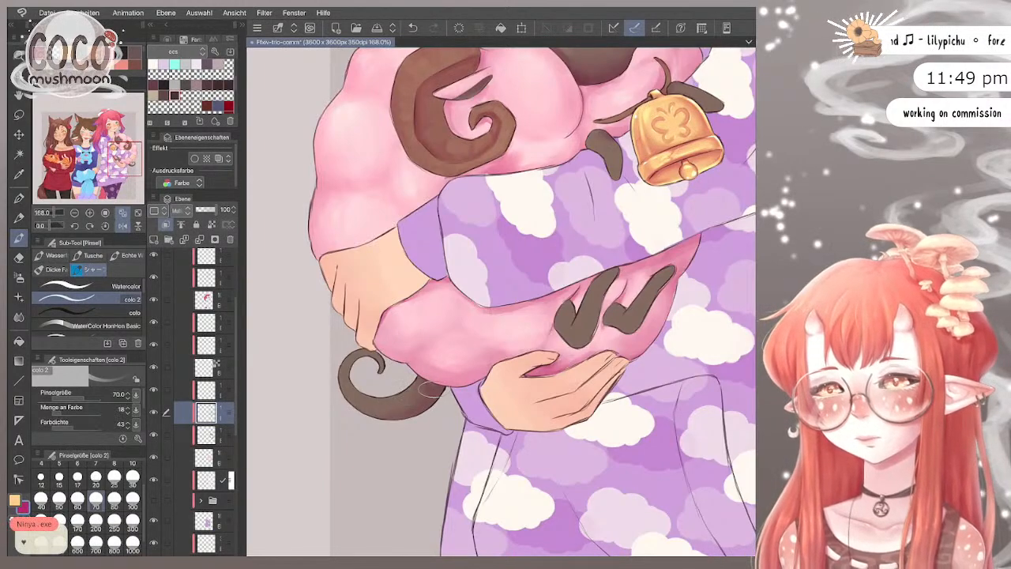
key(bracketleft)
key(bracketleft)
key(bracketleft)
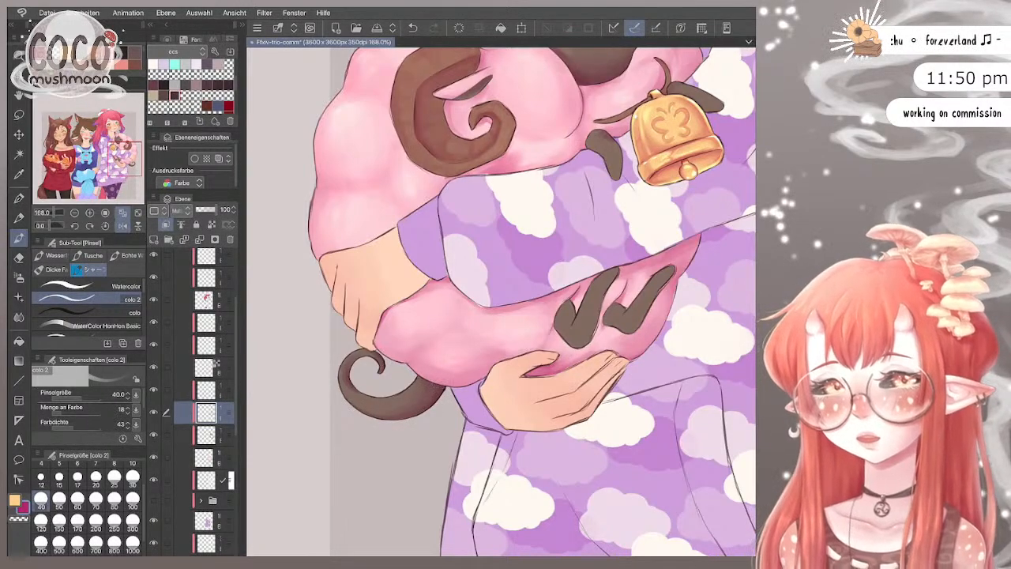
Step: Undo the last two strokes and shade the sheep's lower legs with colo 2 at sizes 40 and 50
scroll(501, 300, down, 3)
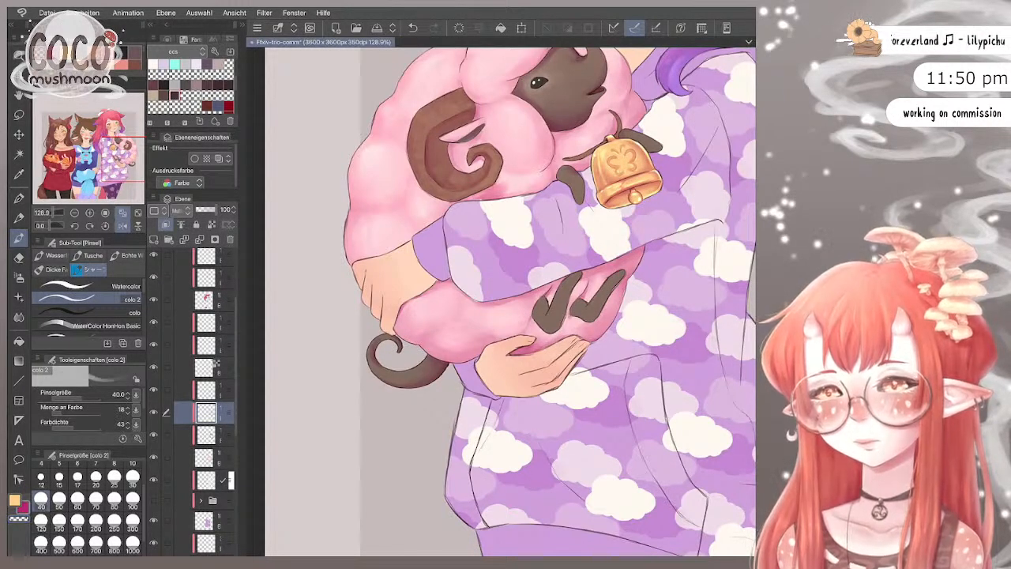
key(ctrl+z)
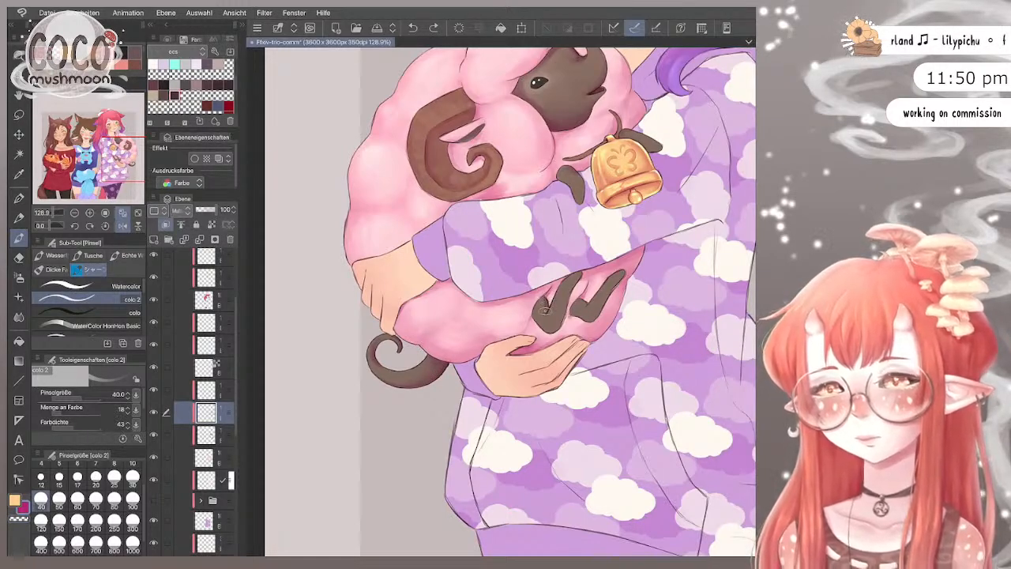
key(ctrl+z)
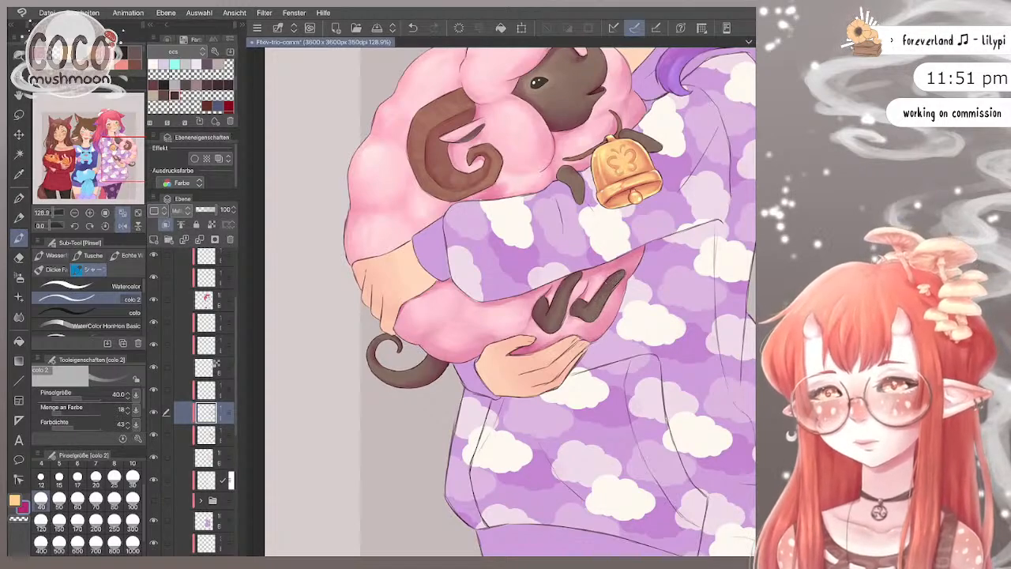
click(60, 498)
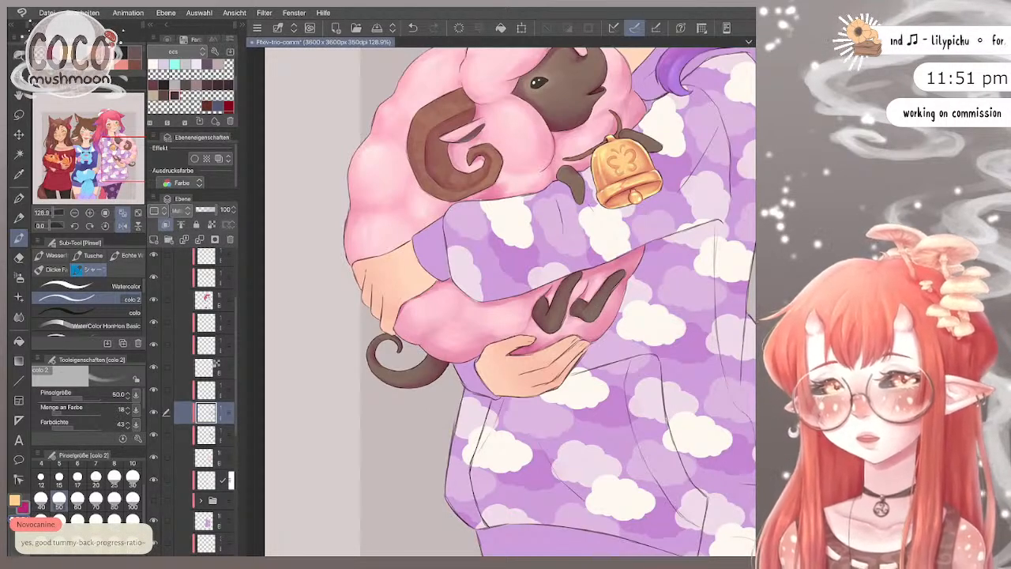
key(bracketleft)
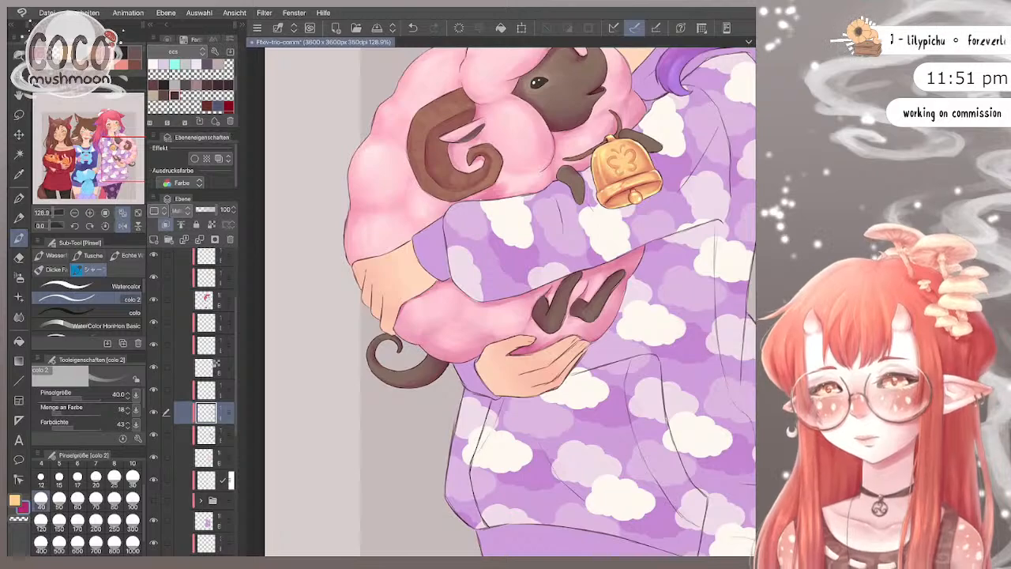
Step: Flip the canvas view horizontally and refine the shading details on the sheep's head with colo 2 at size 20
scroll(450, 381, down, 4)
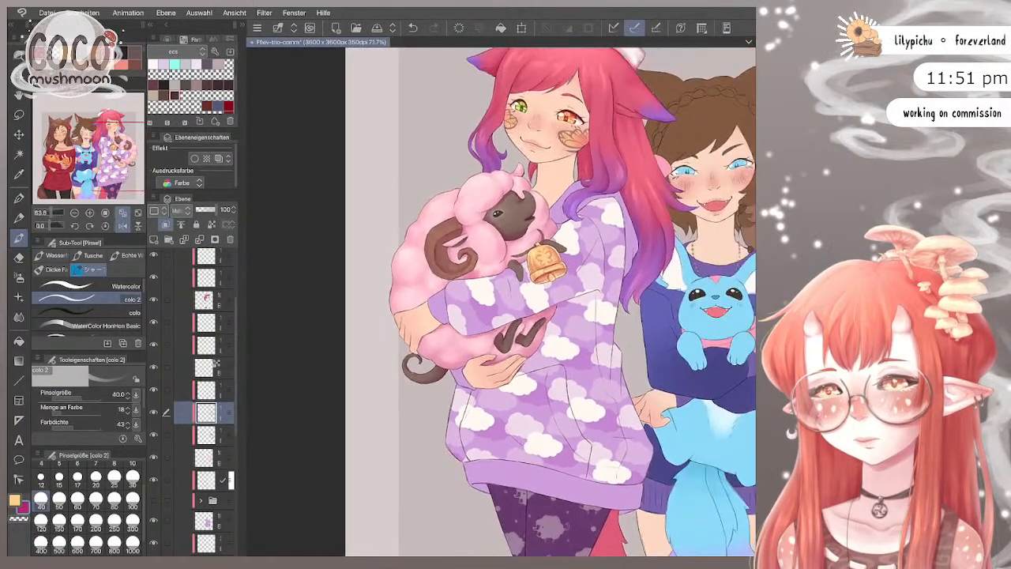
scroll(502, 300, right, 3)
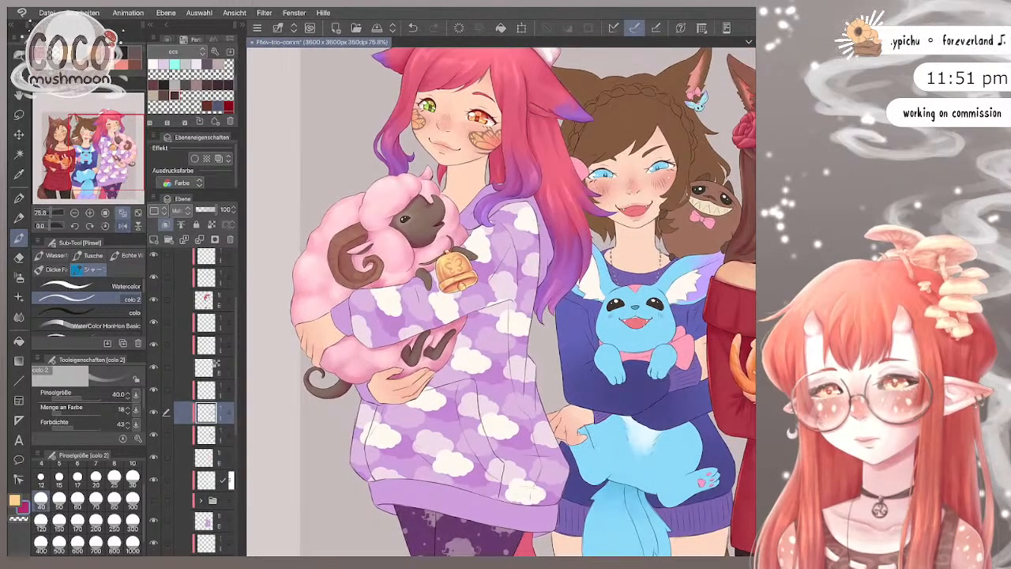
key(h)
scroll(501, 302, up, 5)
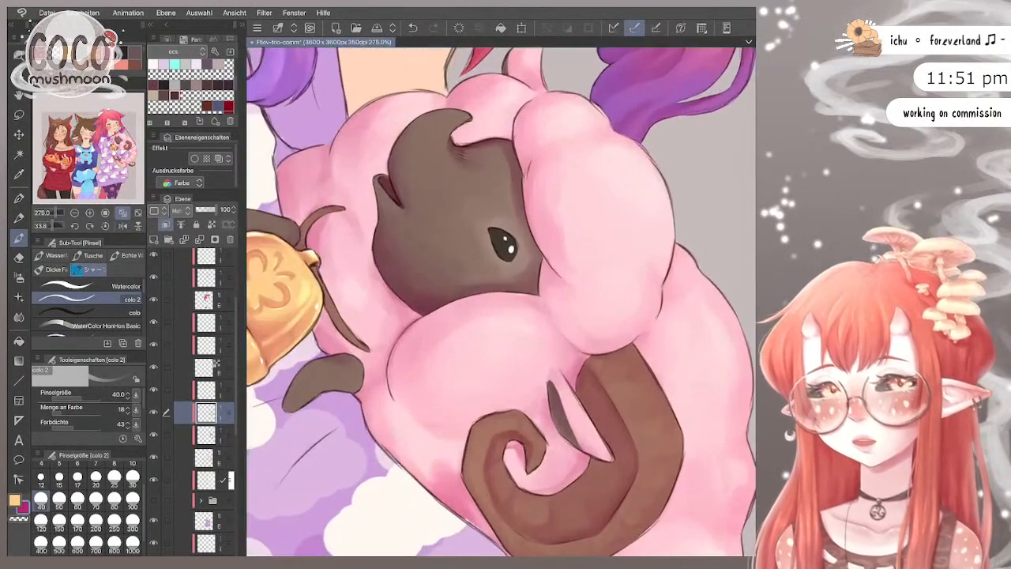
key(bracketleft)
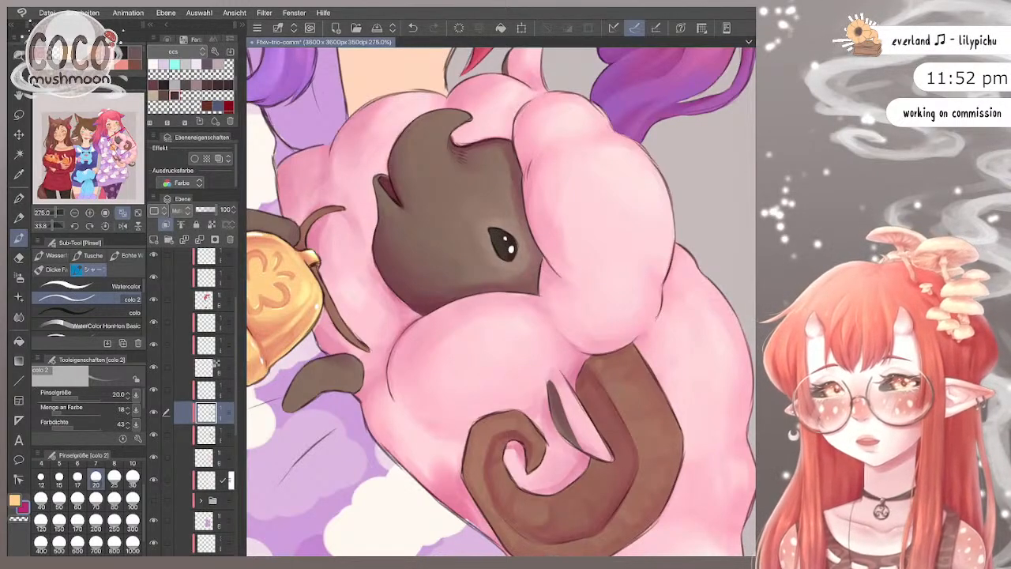
key(ctrl+0)
scroll(500, 302, down, 5)
scroll(501, 302, up, 5)
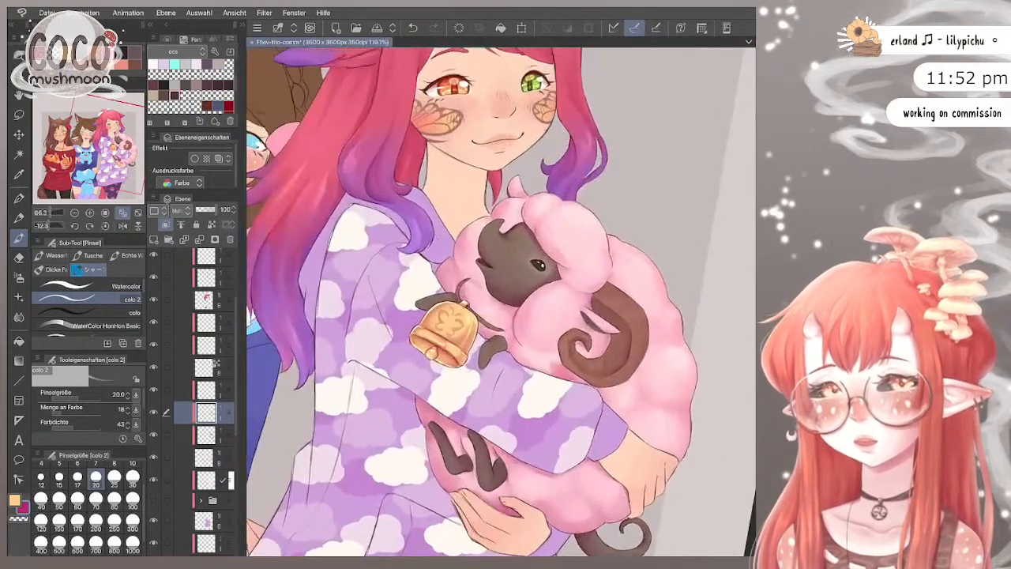
Step: Select the layer directly above the sheep's shading layer and save the illustration
click(205, 390)
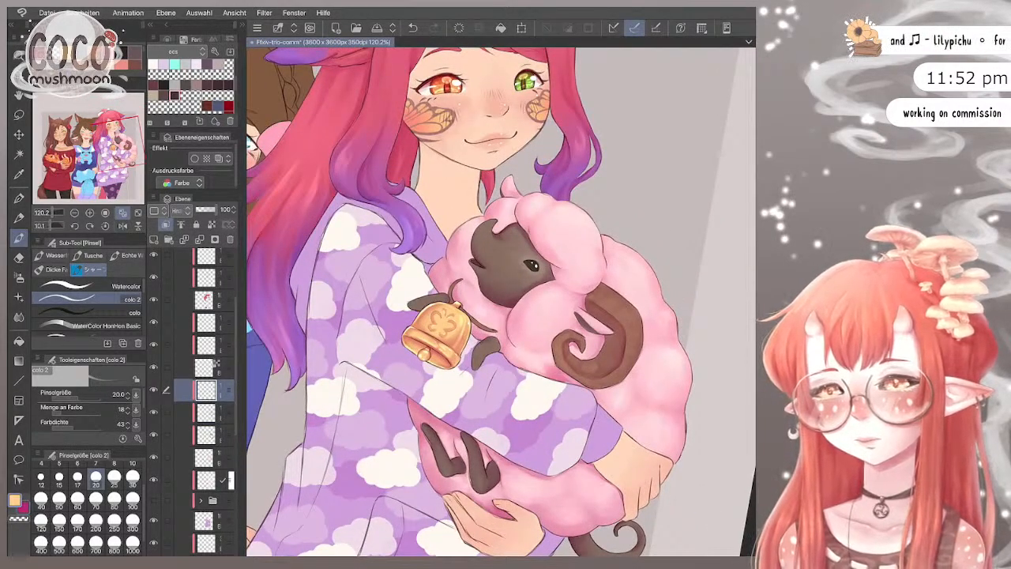
scroll(682, 240, up, 3)
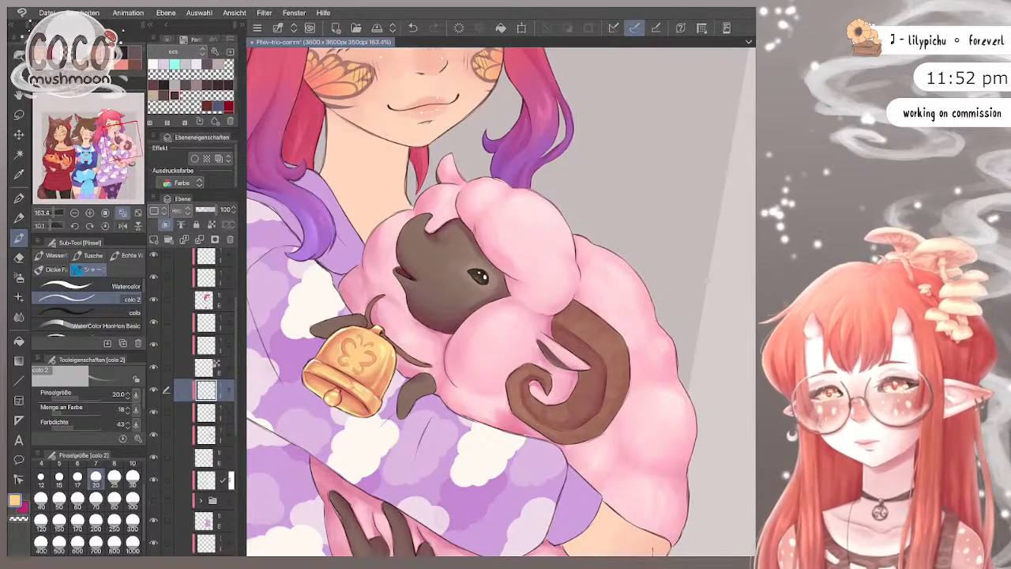
scroll(711, 237, down, 5)
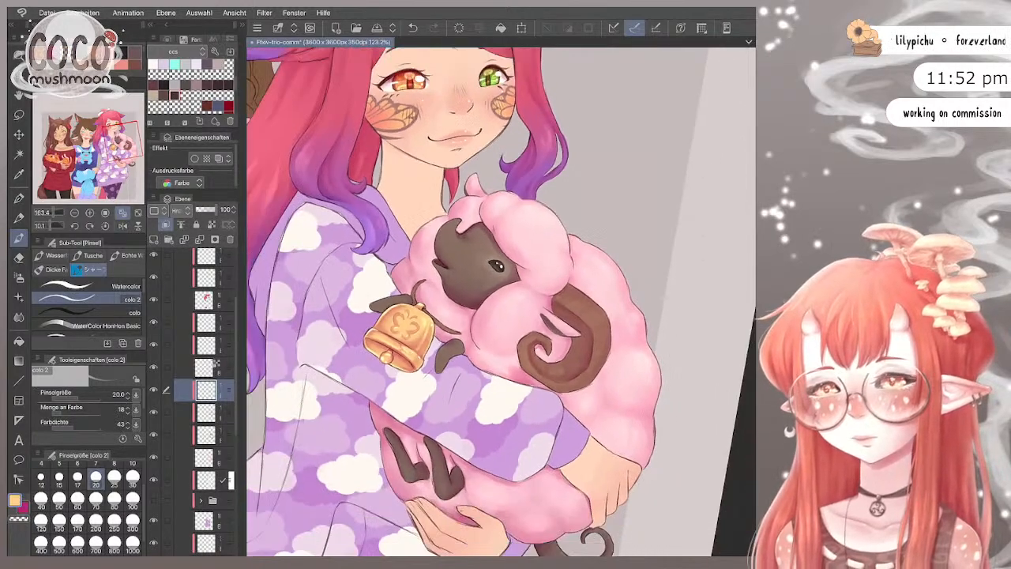
scroll(695, 237, up, 5)
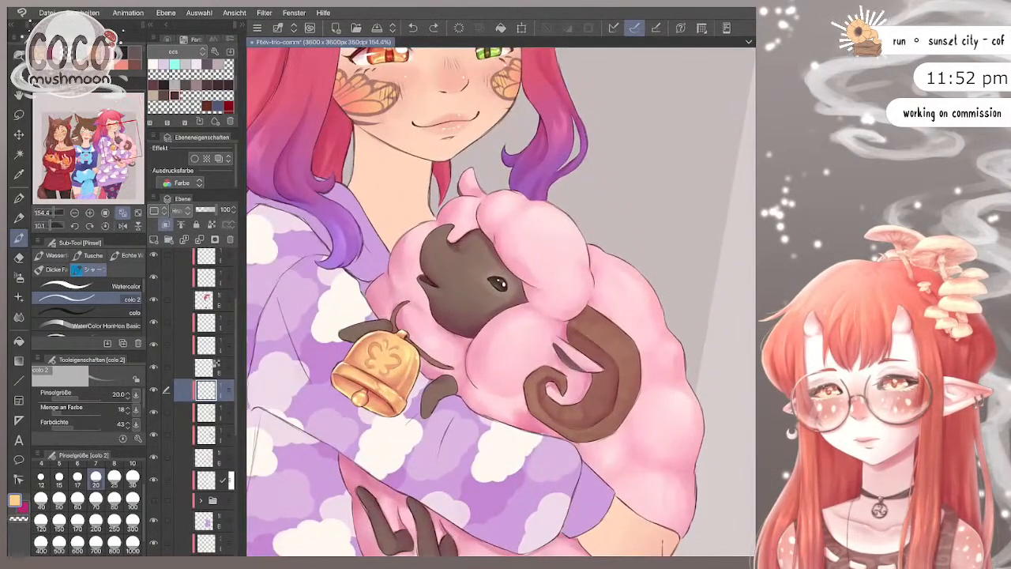
scroll(501, 300, down, 2)
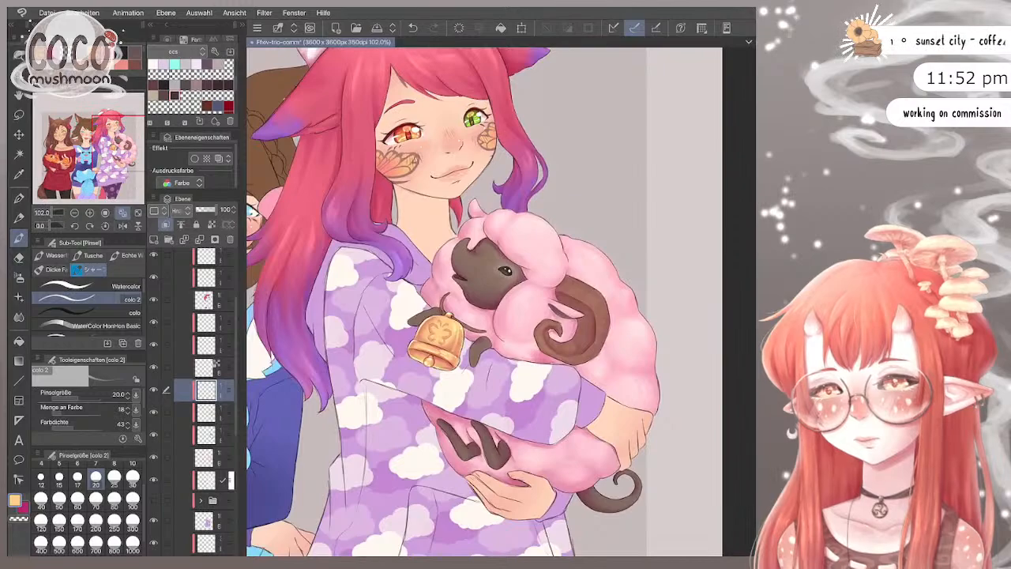
scroll(454, 300, down, 3)
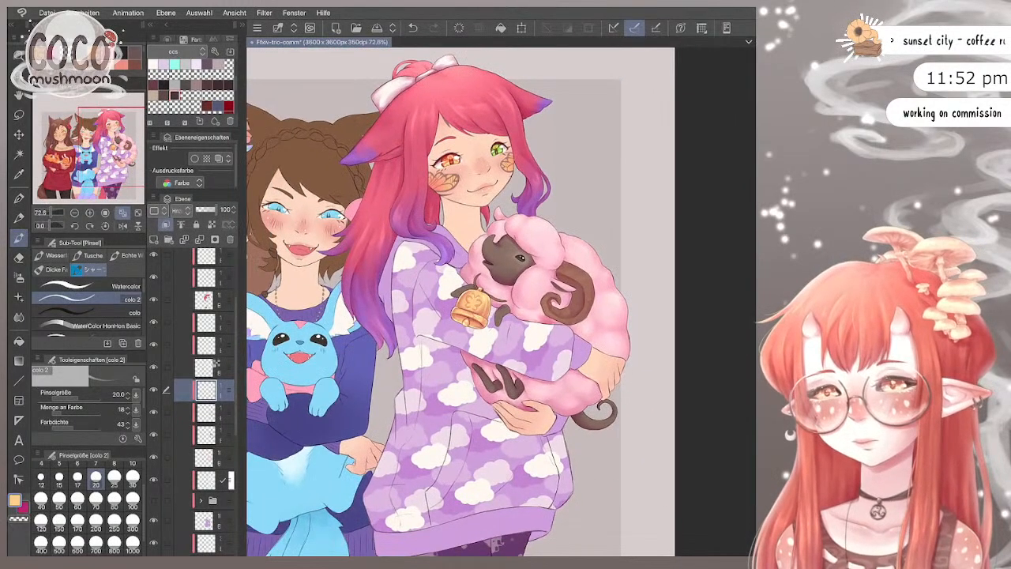
click(47, 12)
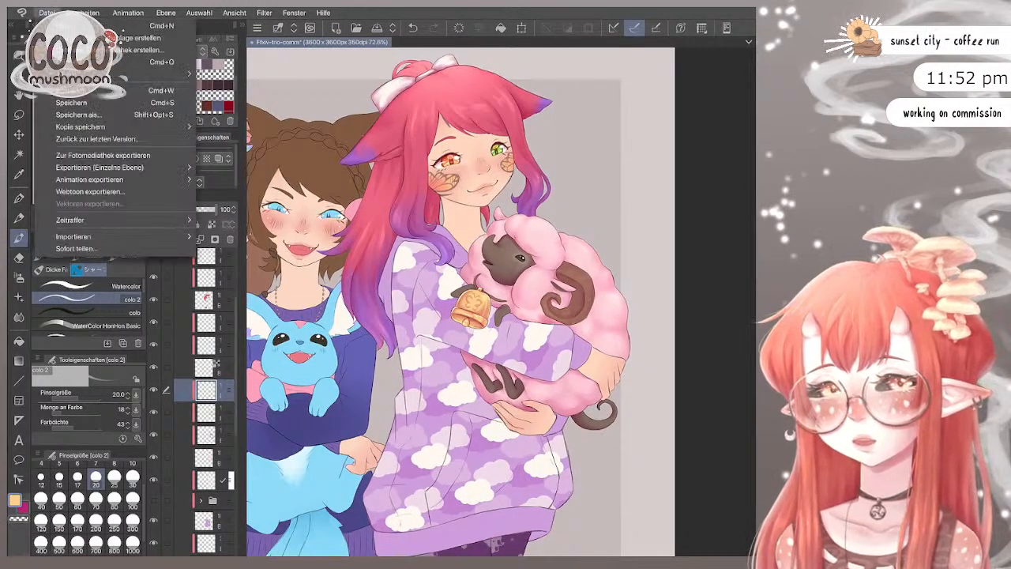
click(71, 103)
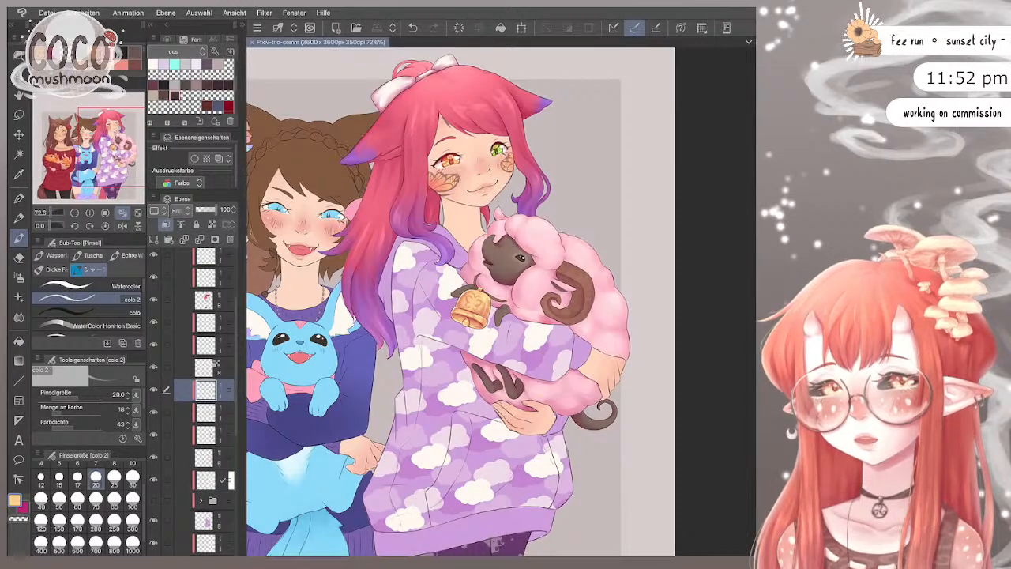
Step: Collapse the layer folder Ordner 6, then show and select the gradient layer Ebene 46 above it
key(ctrl+0)
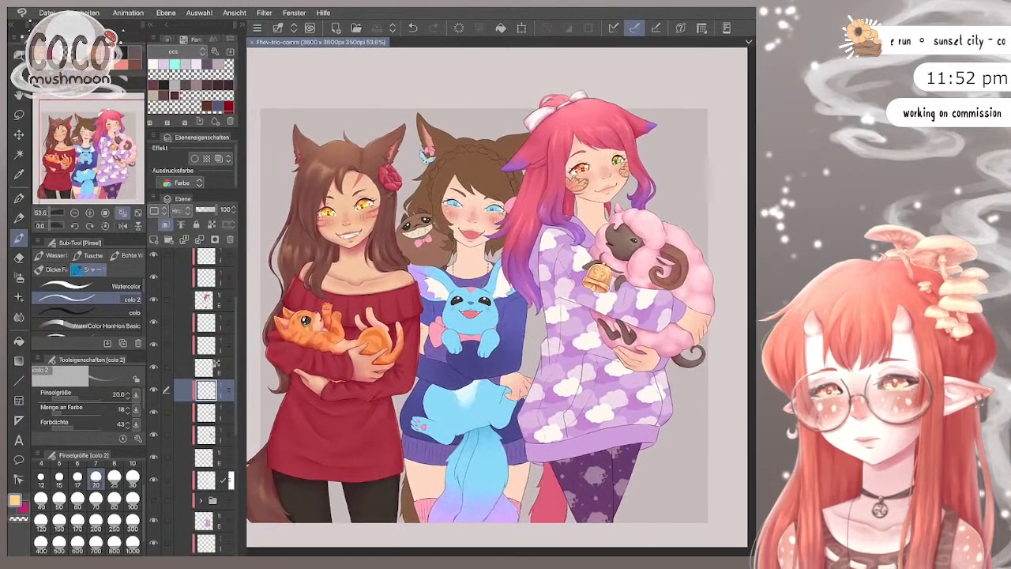
scroll(497, 297, down, 1)
scroll(204, 395, up, 3)
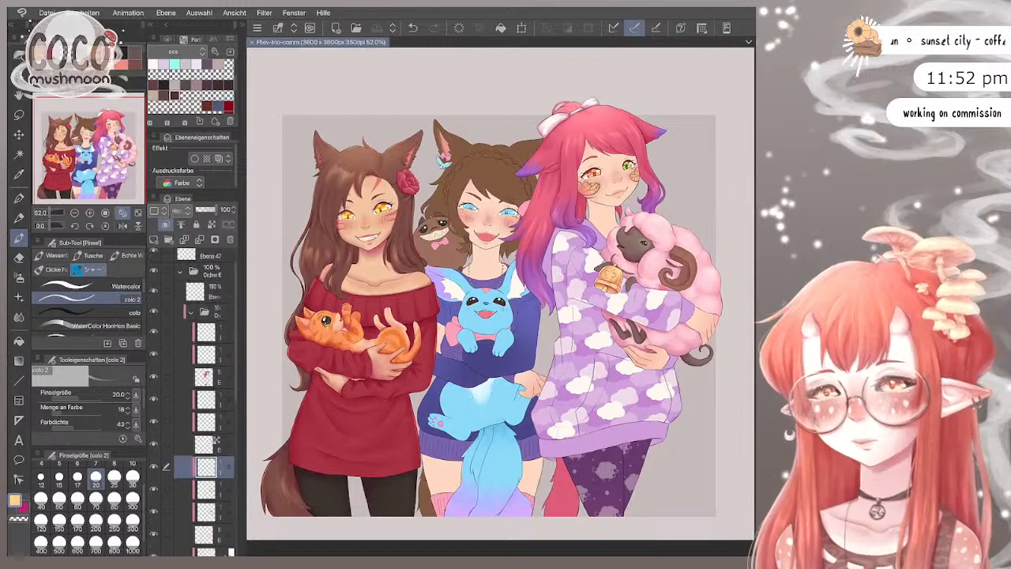
scroll(204, 395, up, 1)
click(181, 304)
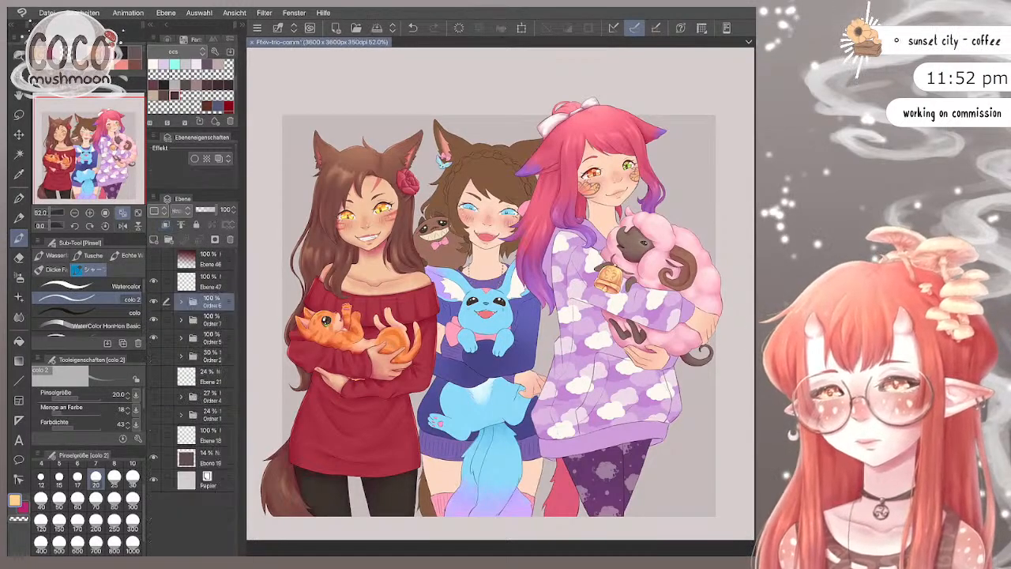
click(154, 259)
click(204, 259)
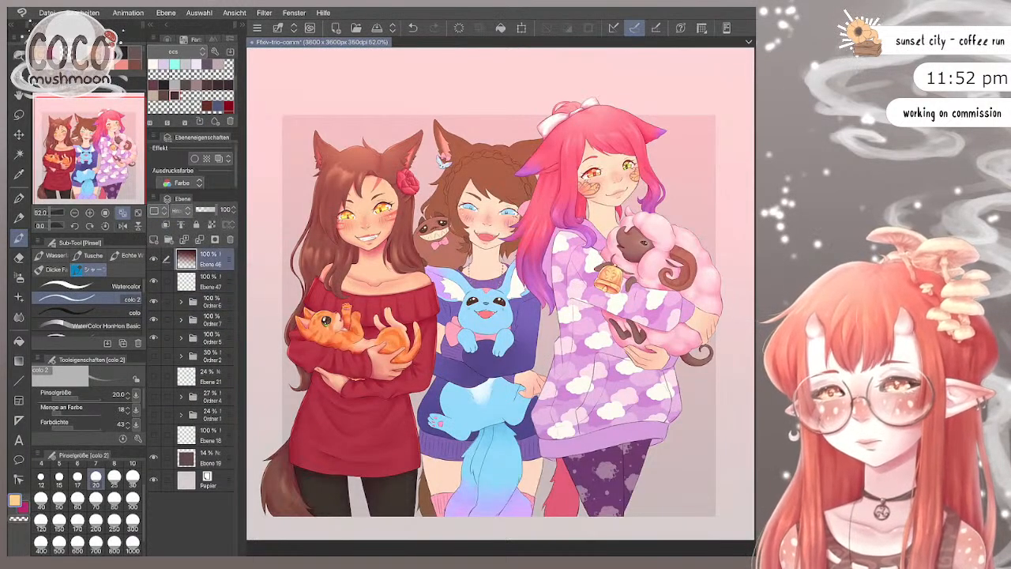
click(154, 238)
scroll(501, 316, down, 1)
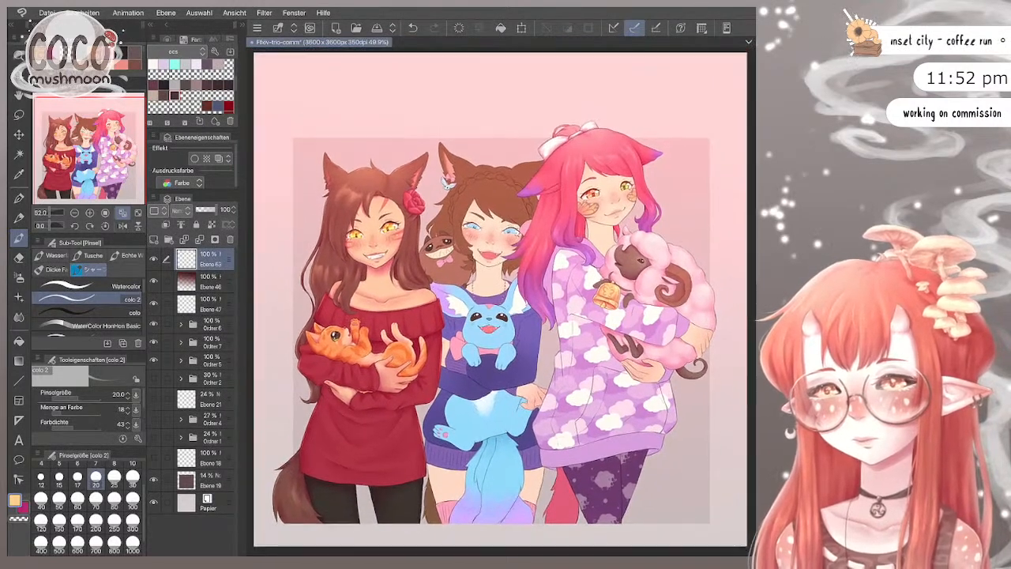
scroll(501, 316, up, 1)
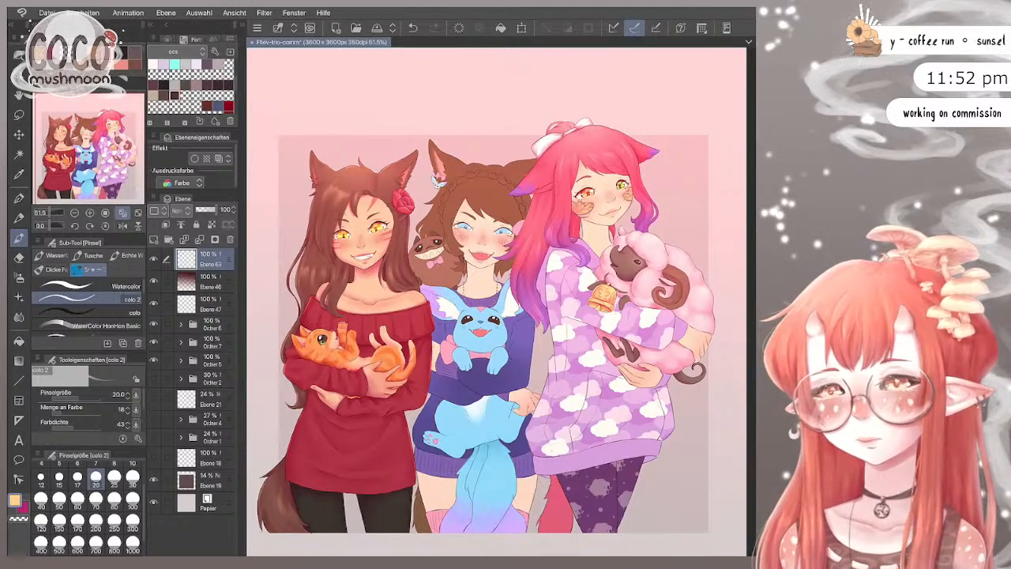
drag(501, 316, 502, 317)
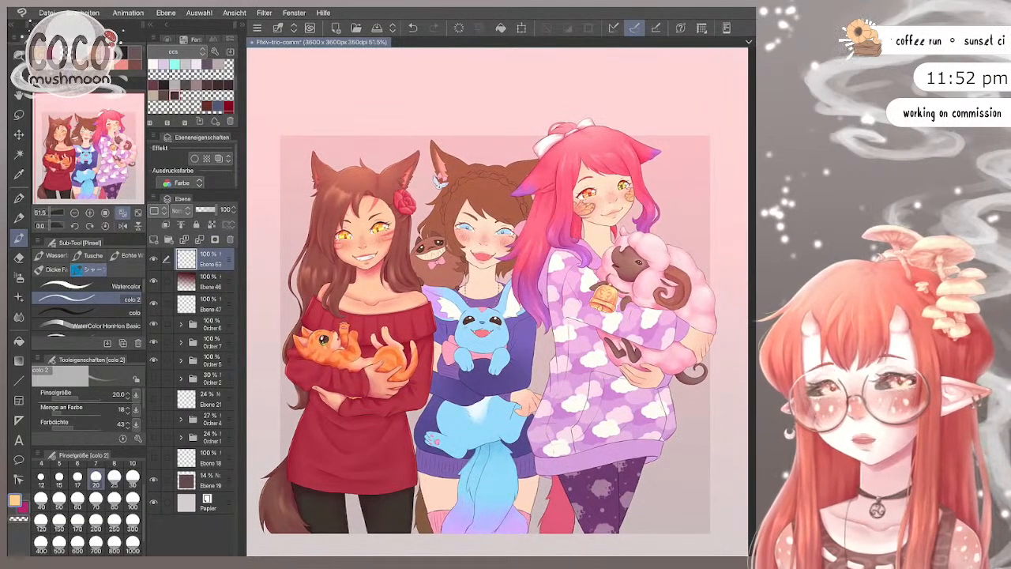
click(207, 280)
click(207, 260)
click(230, 240)
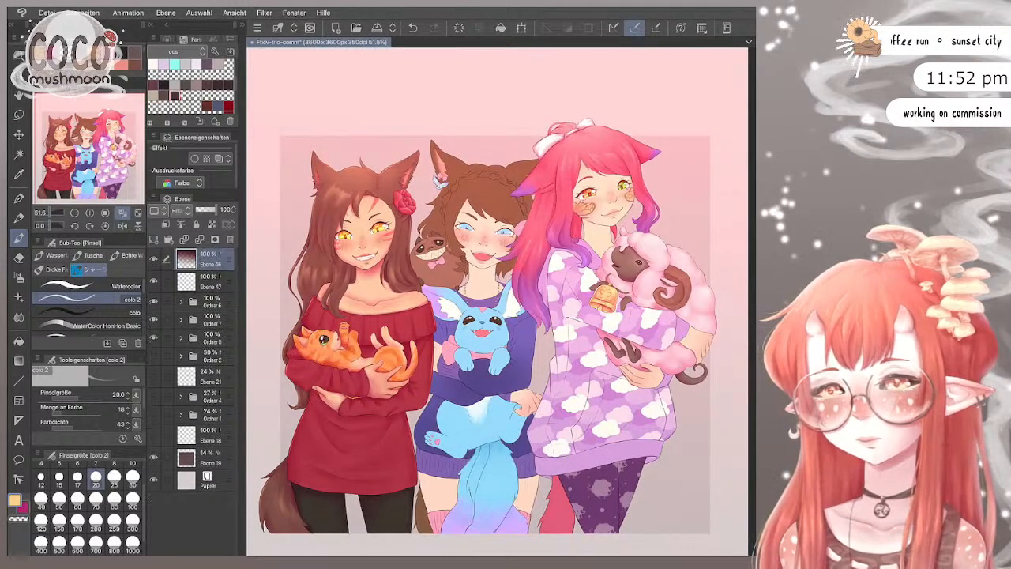
Step: Lower the saturation of the gradient layer Ebene 46 to -10 with the hue/saturation/luminosity correction
click(83, 12)
mouse_move(158, 232)
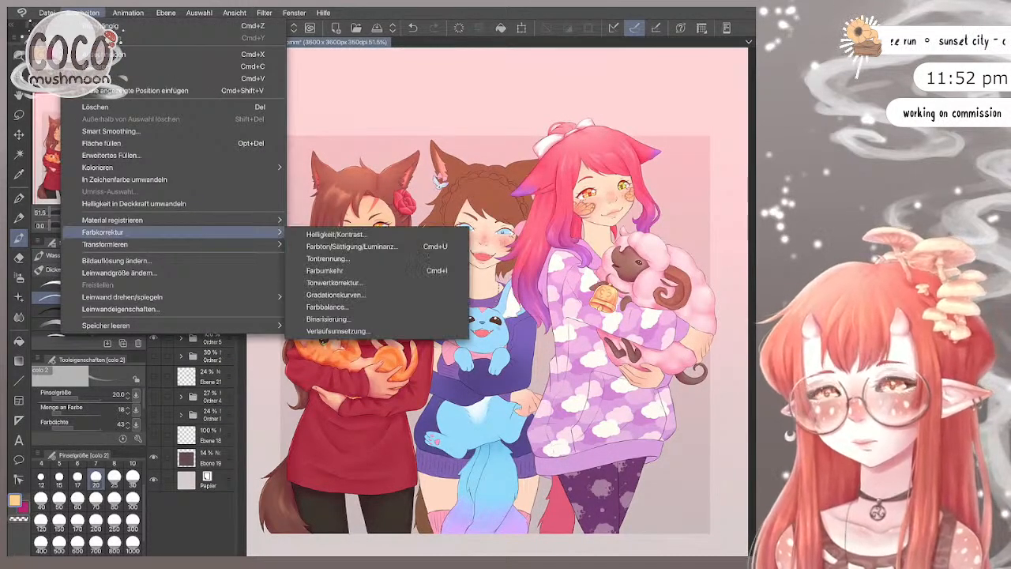
click(352, 247)
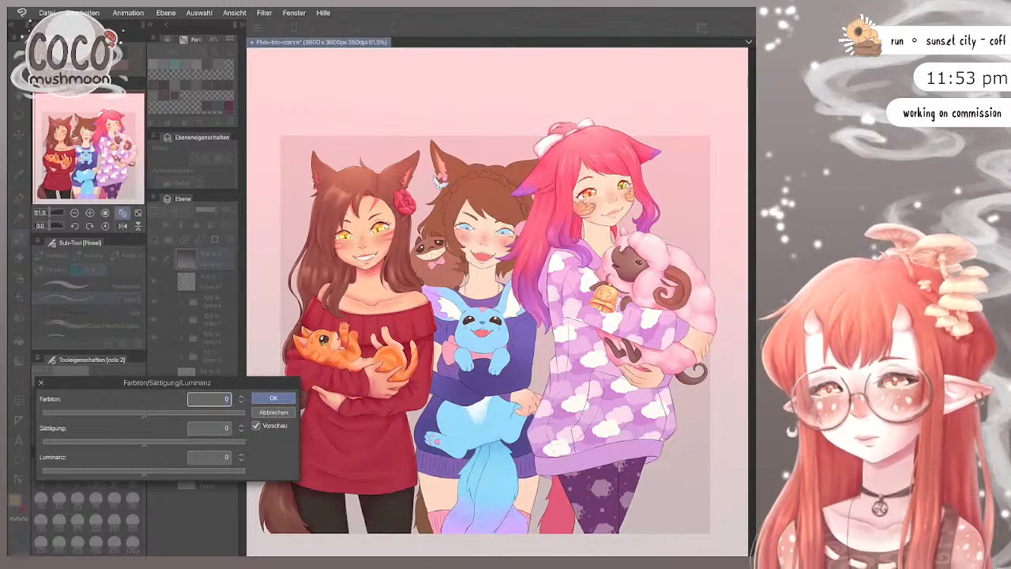
mouse_move(144, 444)
mouse_down()
mouse_move(115, 444)
mouse_move(133, 444)
mouse_up()
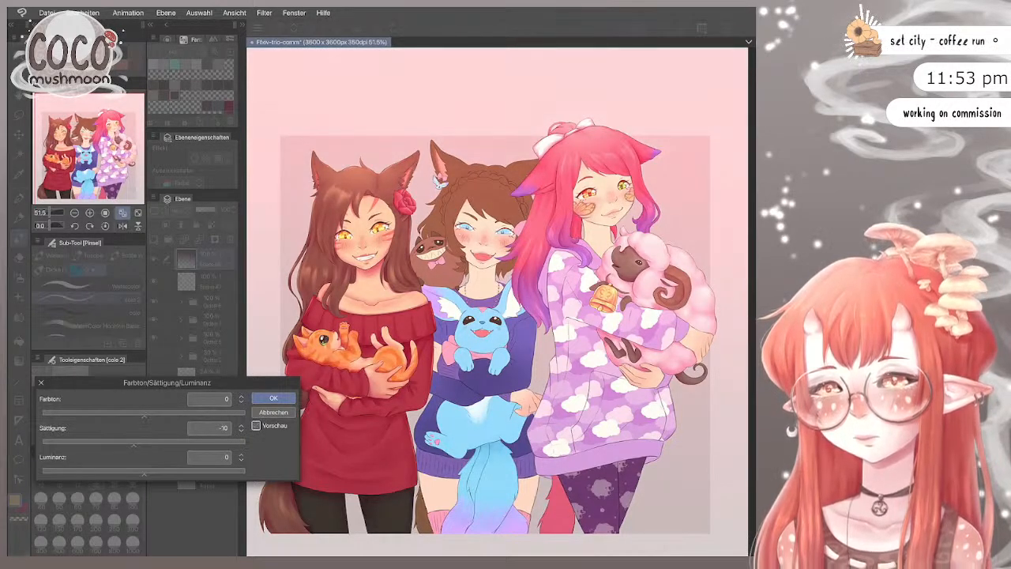
click(273, 398)
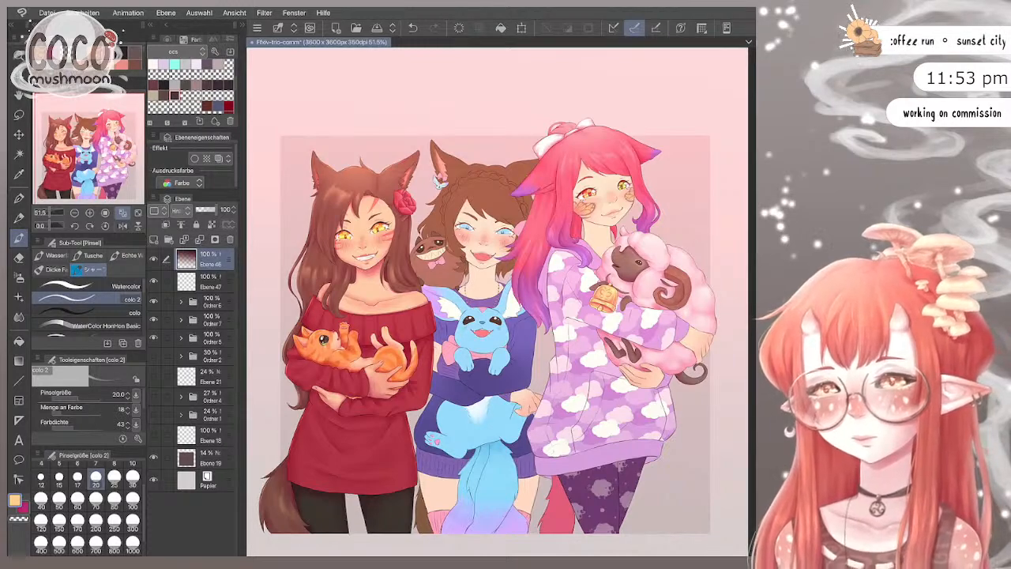
Step: Toggle the visibility of the middle character's folder Ordner 5 off and on, then move it above Ordner 6 in the layer stack
scroll(498, 308, up, 1)
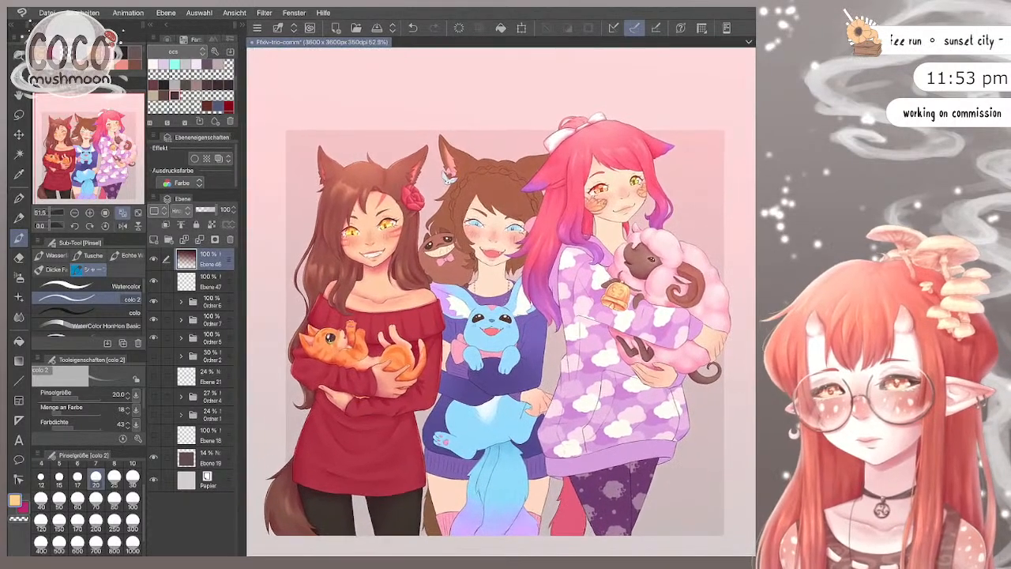
scroll(502, 308, up, 2)
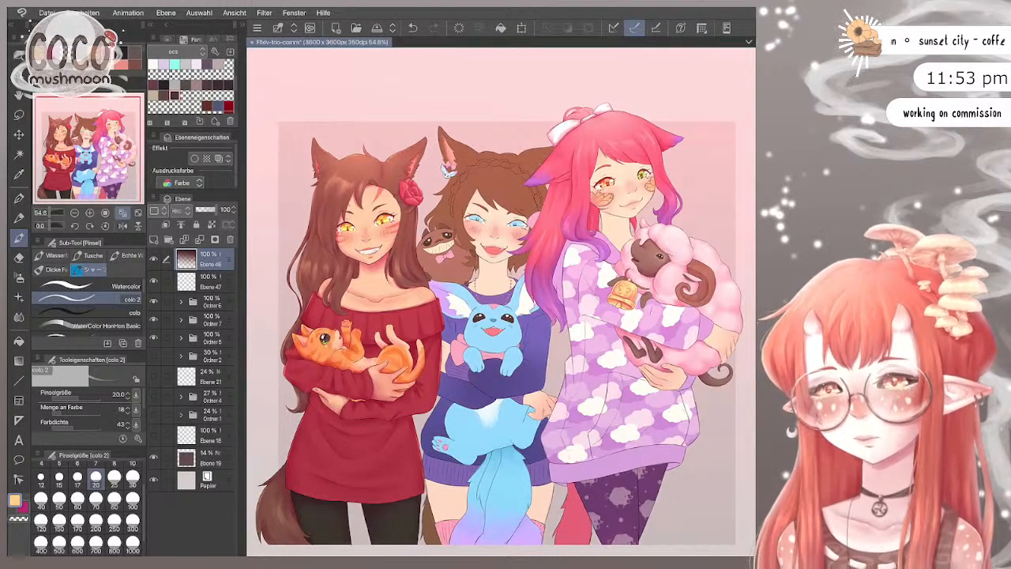
click(153, 338)
click(153, 338)
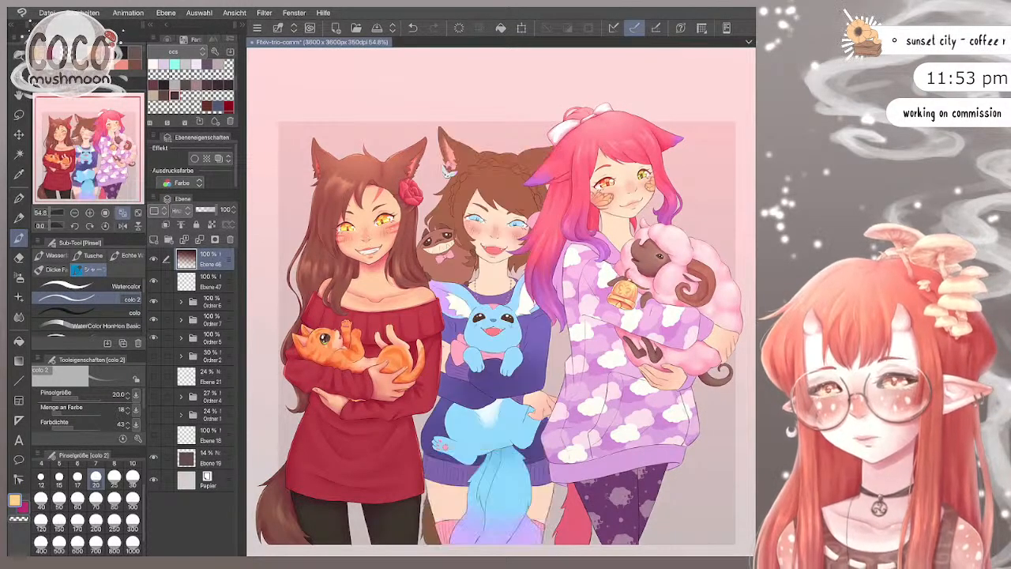
click(206, 338)
drag(205, 338, 198, 292)
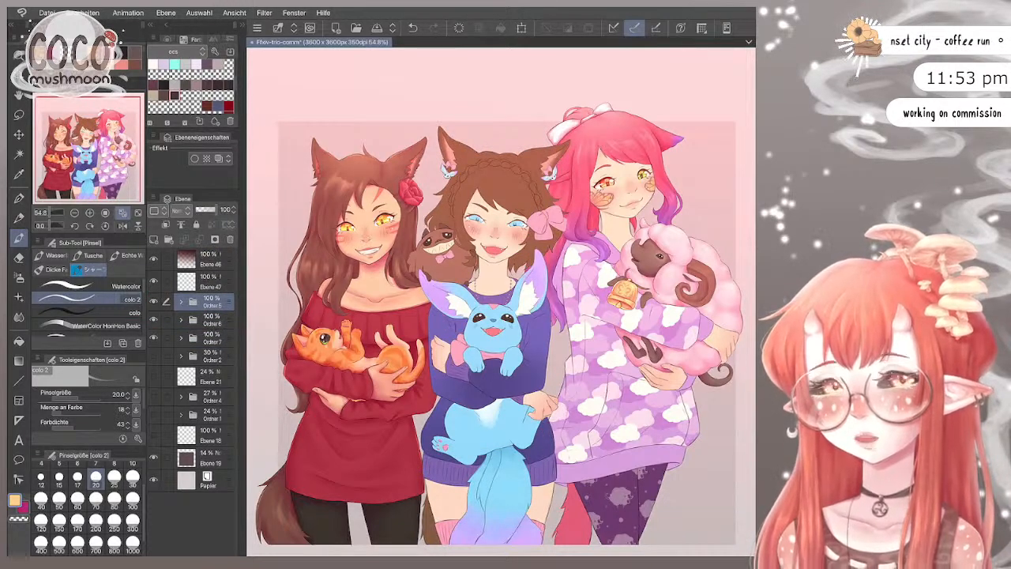